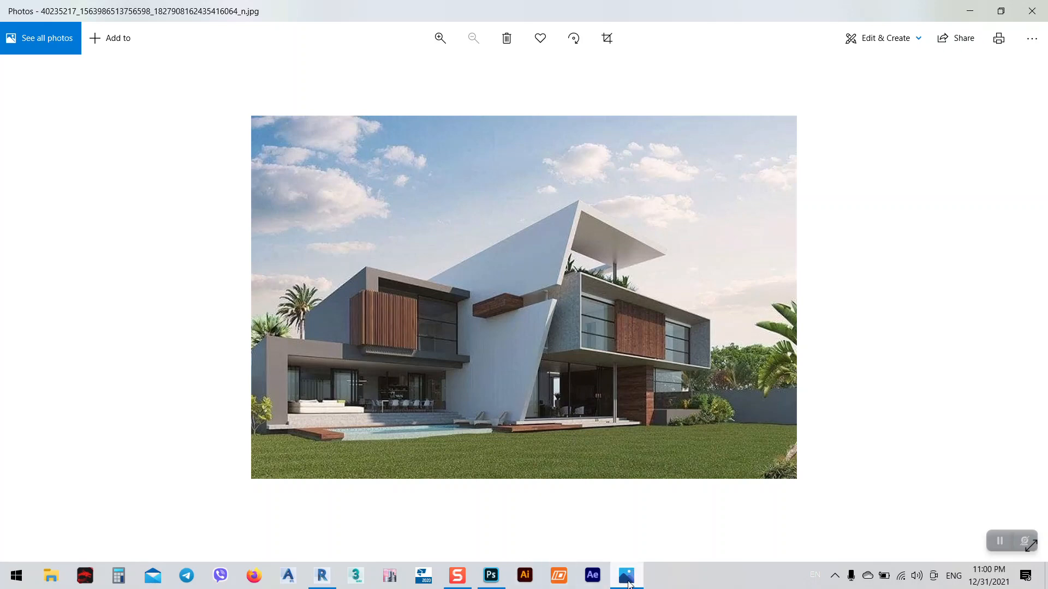
- Switch to Revit and create a new project from the Metric-Architectural Template
{"action": "mouse_move", "coordinate": [495, 578]}
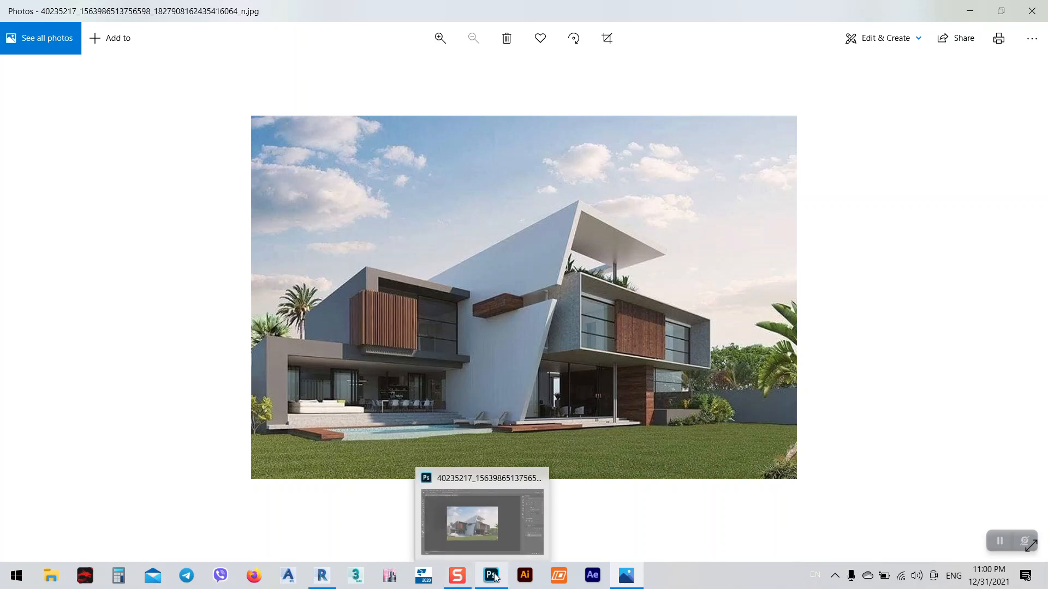
{"action": "mouse_move", "coordinate": [329, 580]}
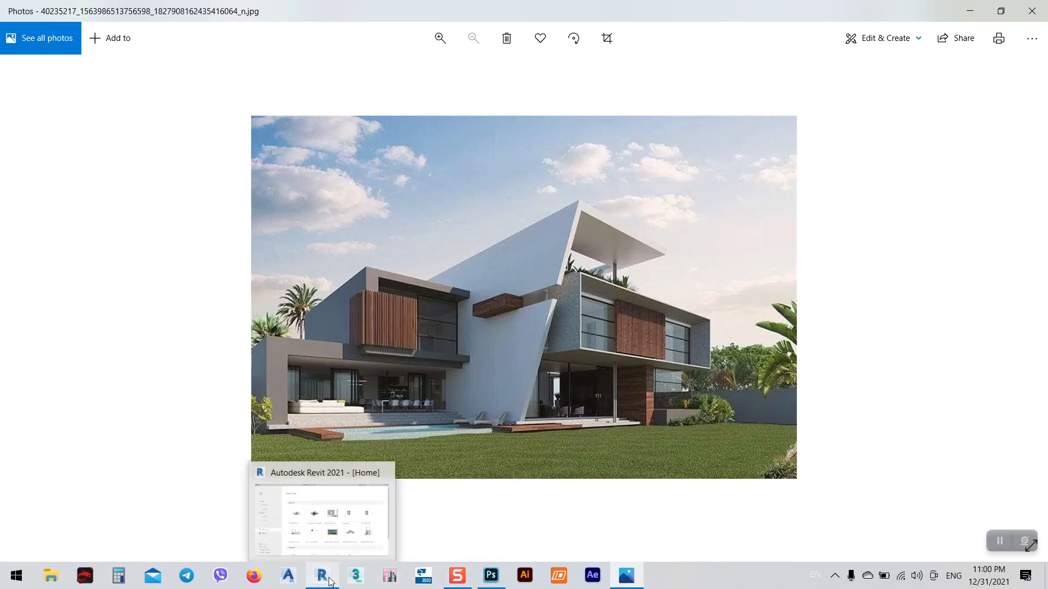
{"action": "left_click", "coordinate": [329, 580]}
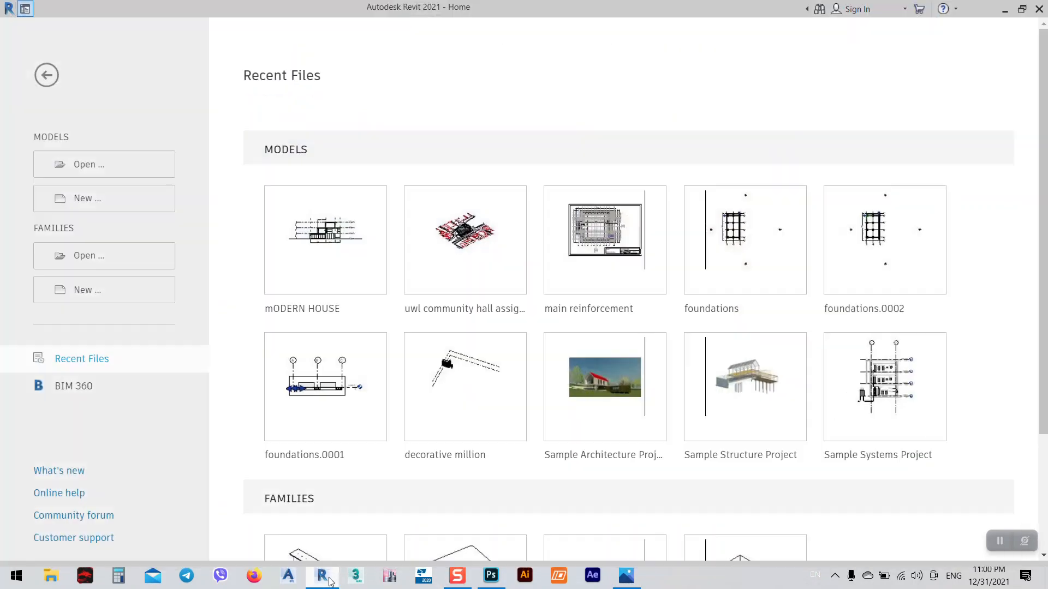
{"action": "left_click", "coordinate": [92, 201]}
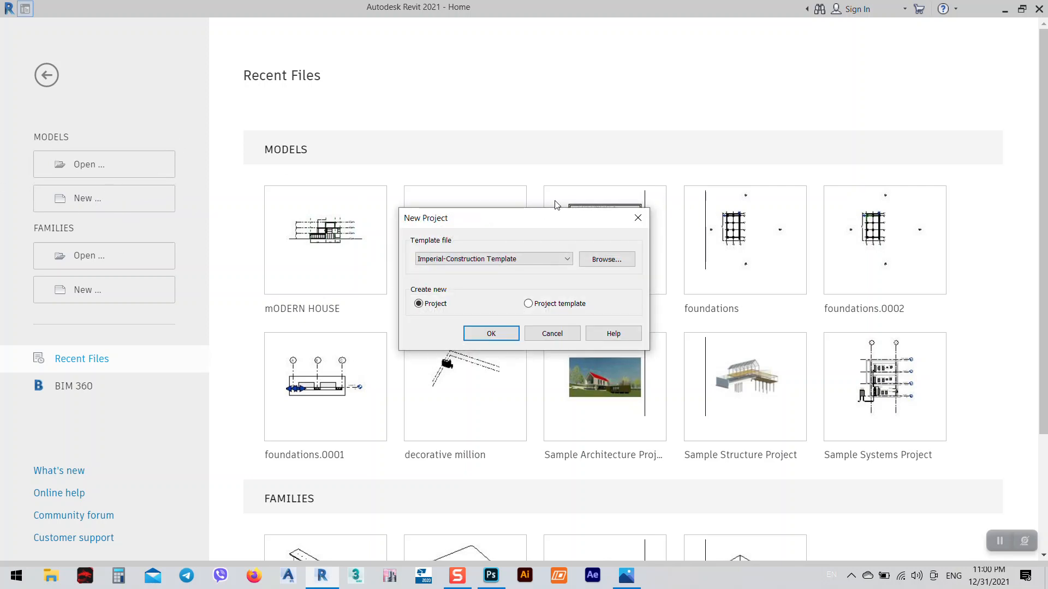
{"action": "left_click_drag", "start_coordinate": [528, 218], "coordinate": [438, 84]}
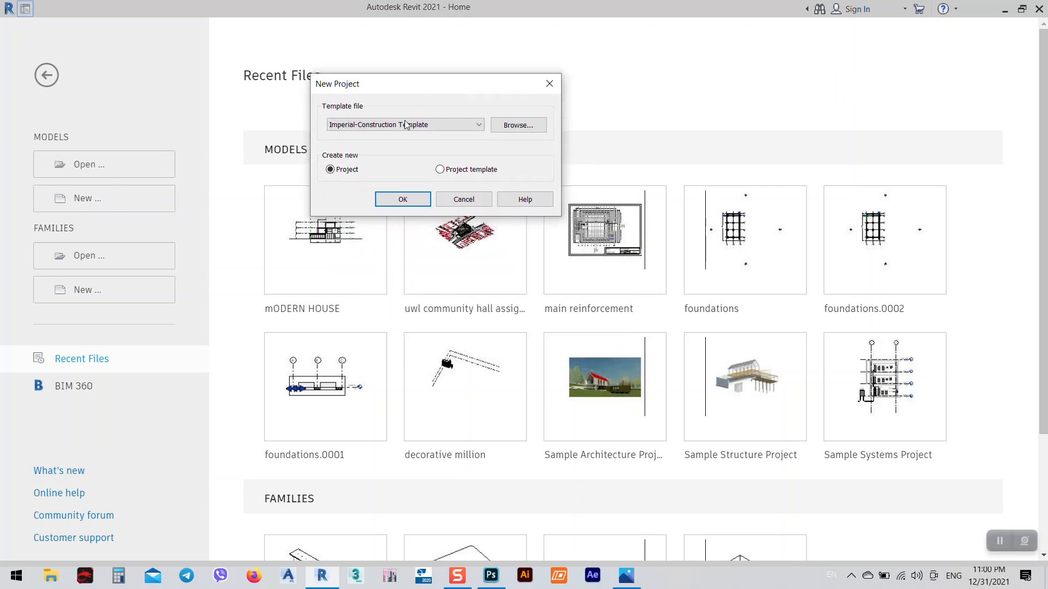
{"action": "left_click", "coordinate": [374, 126]}
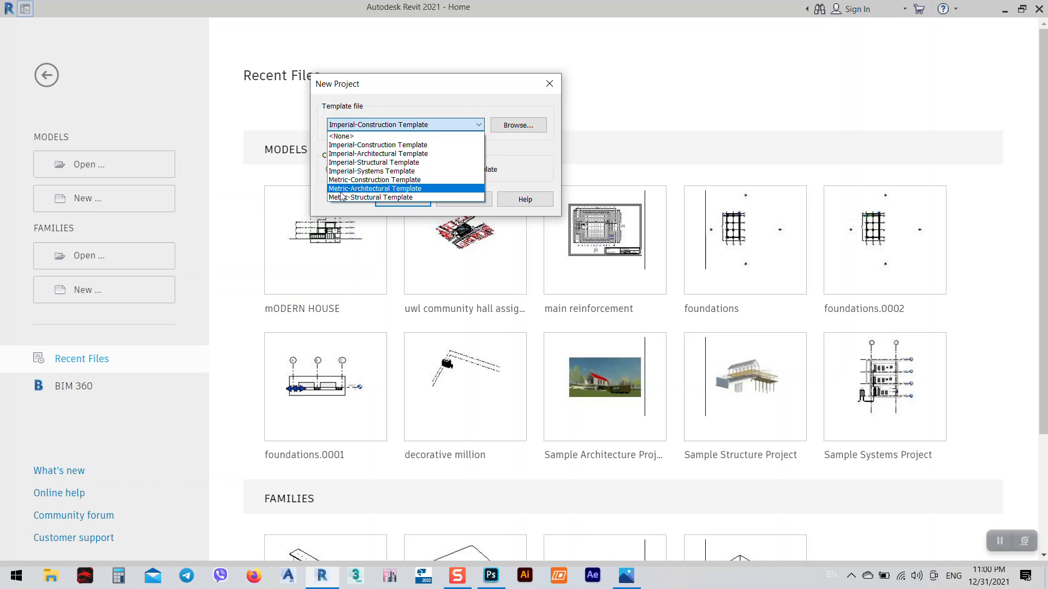
{"action": "left_click", "coordinate": [395, 189]}
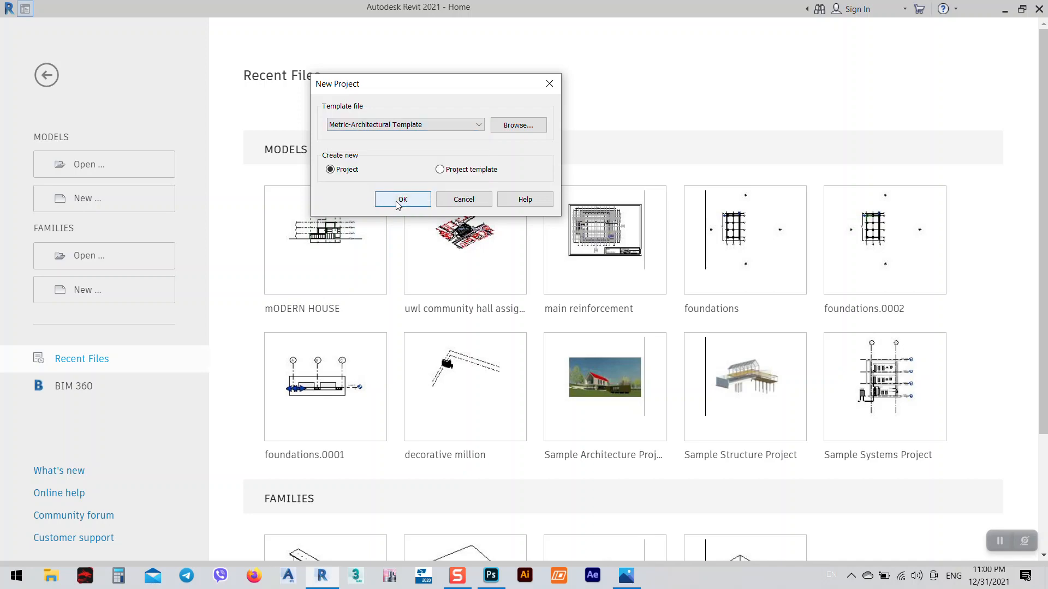
{"action": "left_click", "coordinate": [397, 202]}
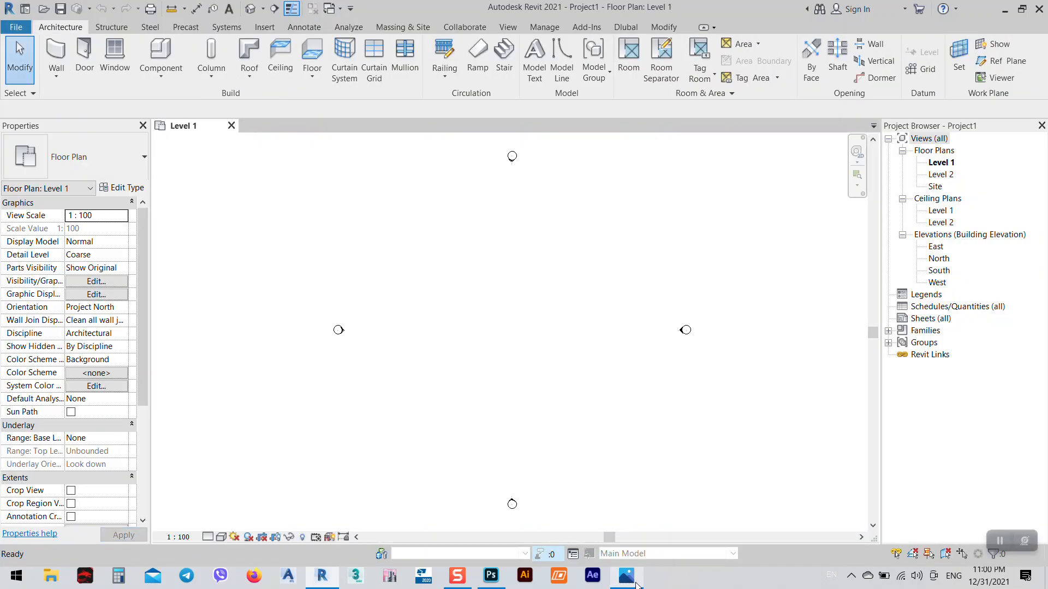
- View the reference picture of the modern house in Photos and return to Revit
{"action": "left_click", "coordinate": [627, 577]}
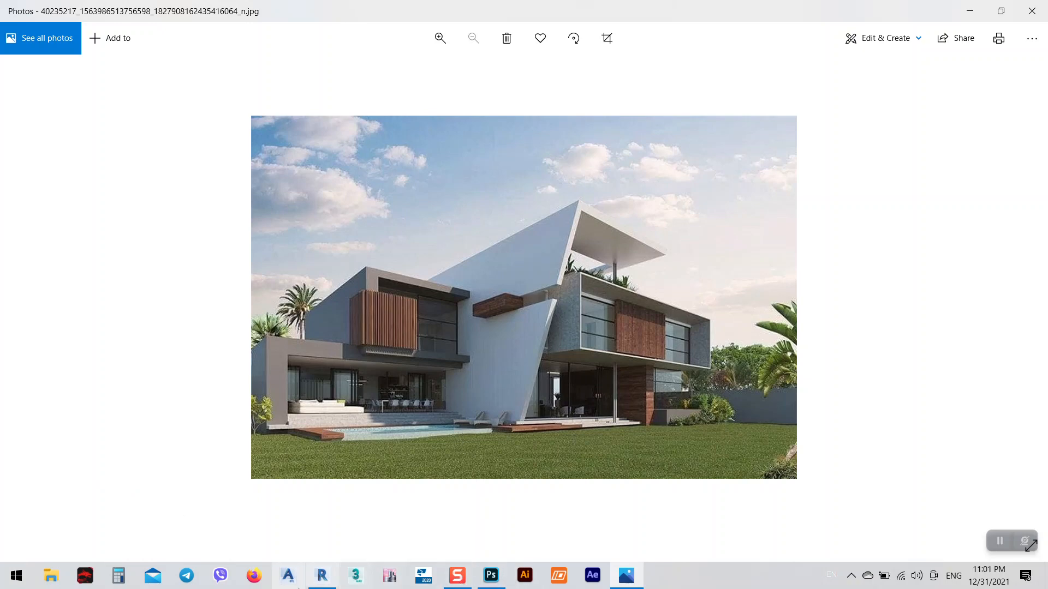
{"action": "left_click", "coordinate": [322, 576]}
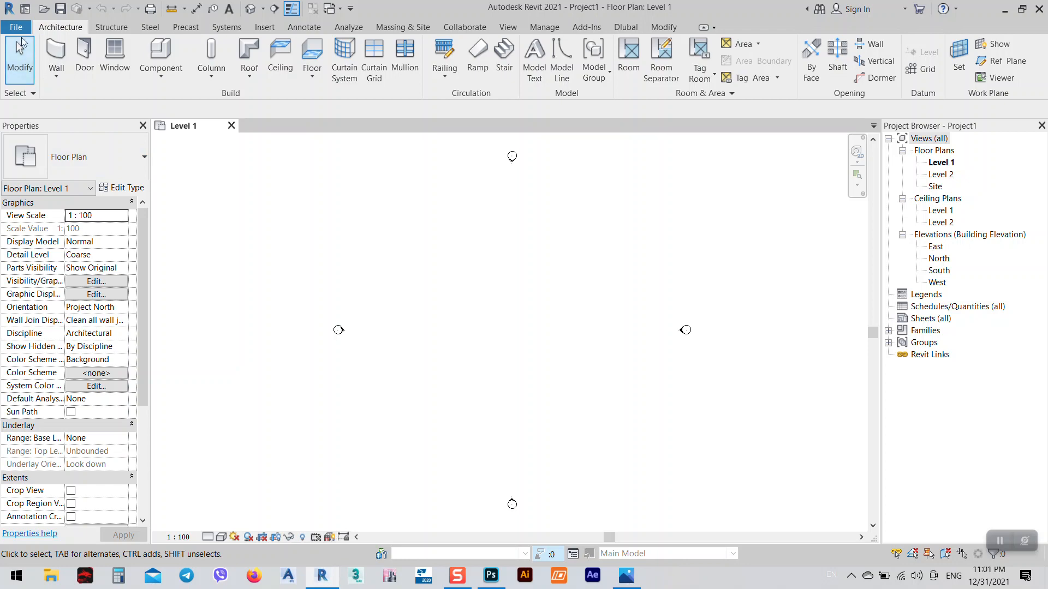
- Open the project mODERN HOUSE.0002 from the rEVIT folder on the desktop
{"action": "left_click", "coordinate": [43, 12]}
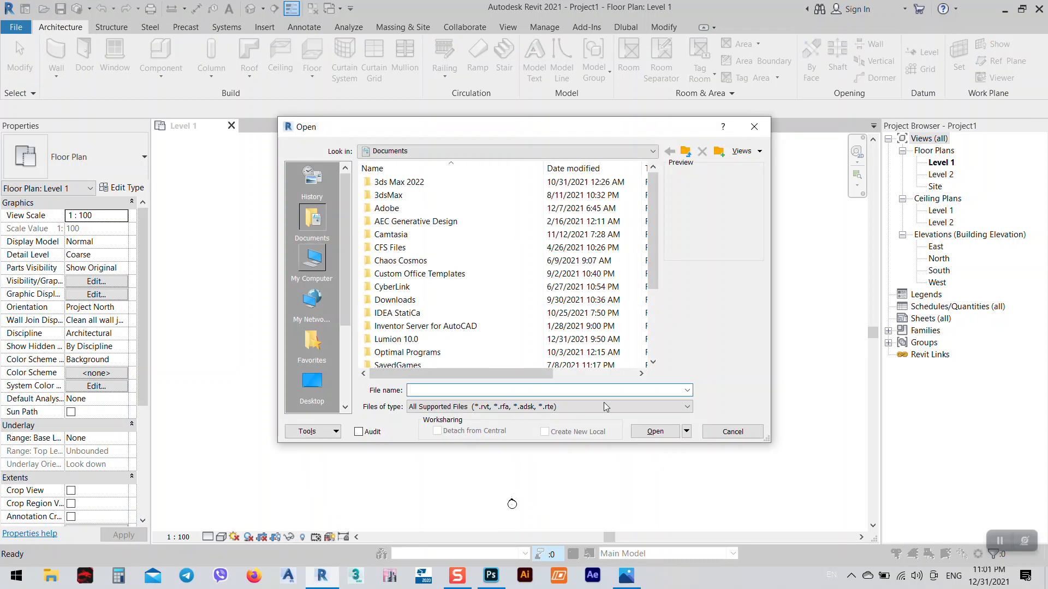
{"action": "left_click", "coordinate": [734, 431]}
{"action": "left_click", "coordinate": [14, 27]}
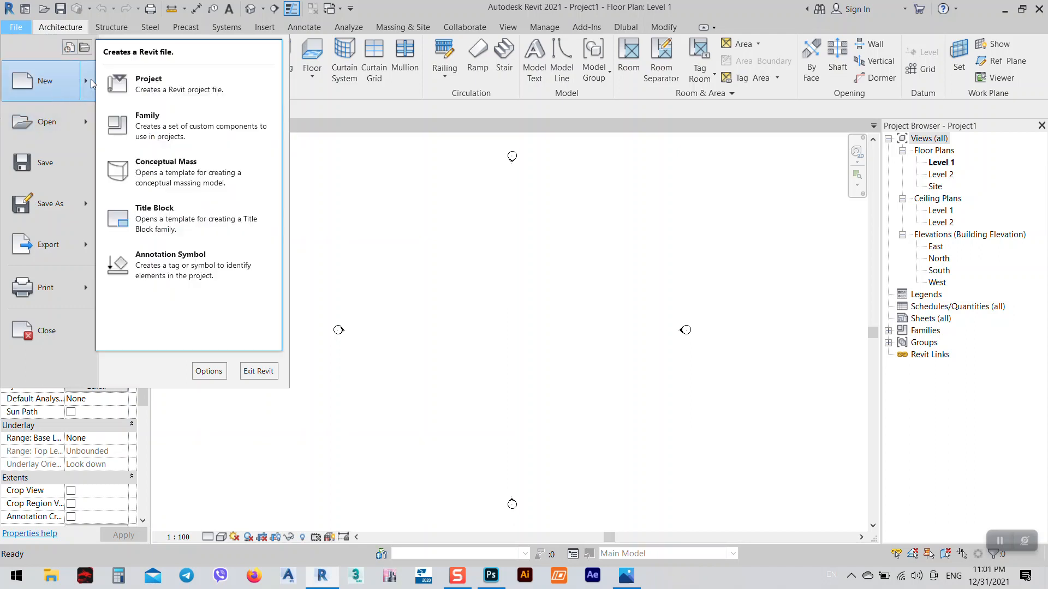
{"action": "mouse_move", "coordinate": [88, 134]}
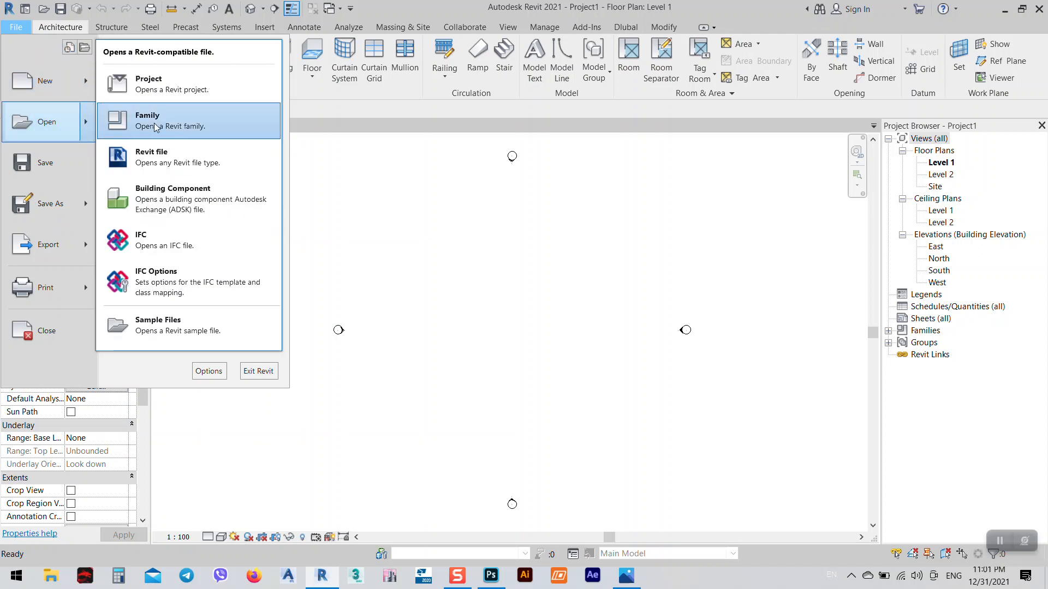
{"action": "left_click", "coordinate": [149, 83]}
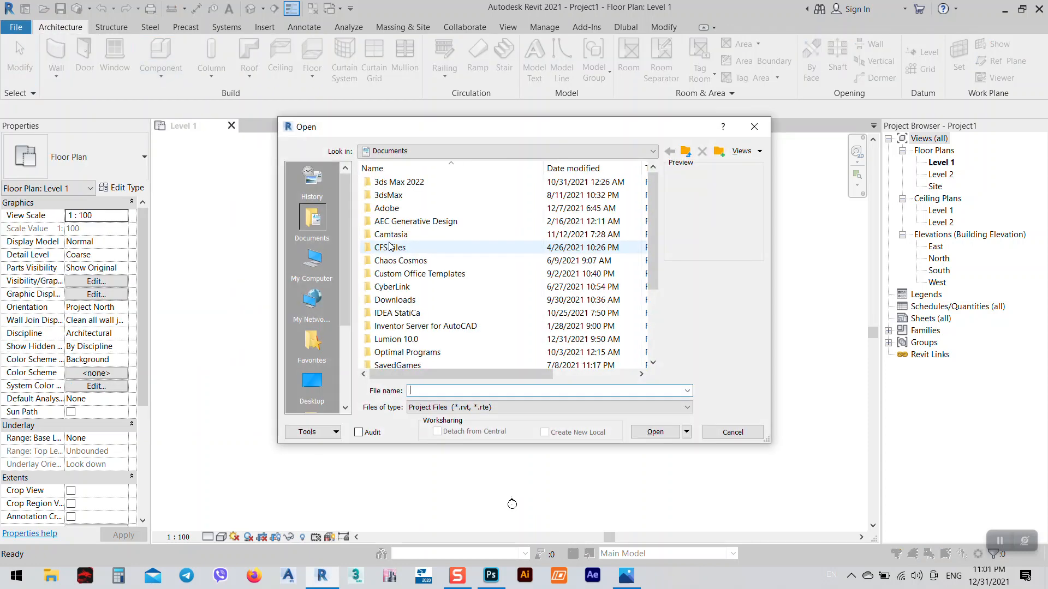
{"action": "left_click", "coordinate": [312, 382]}
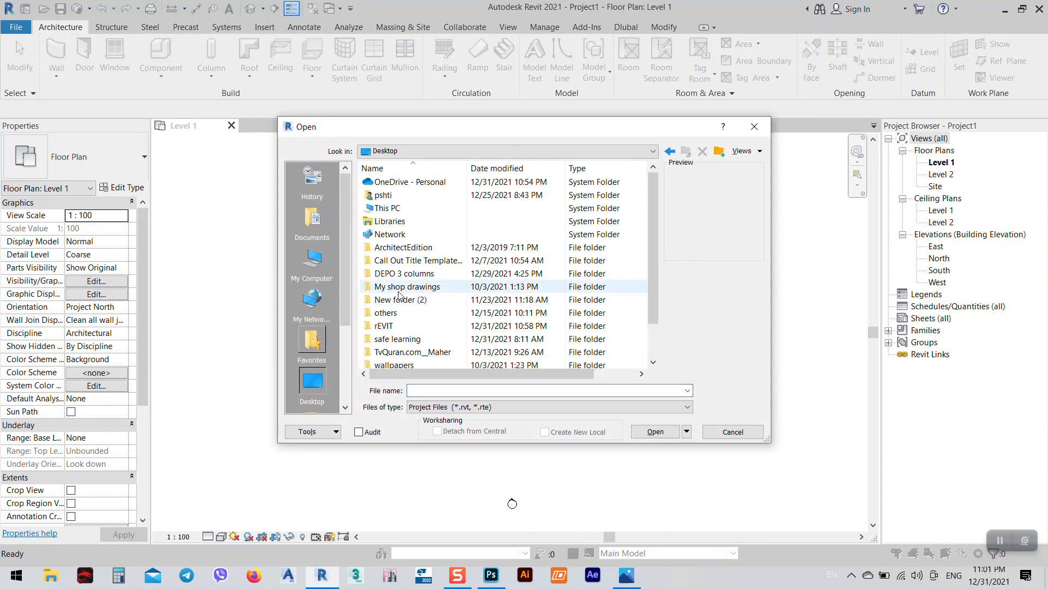
{"action": "left_click", "coordinate": [377, 326]}
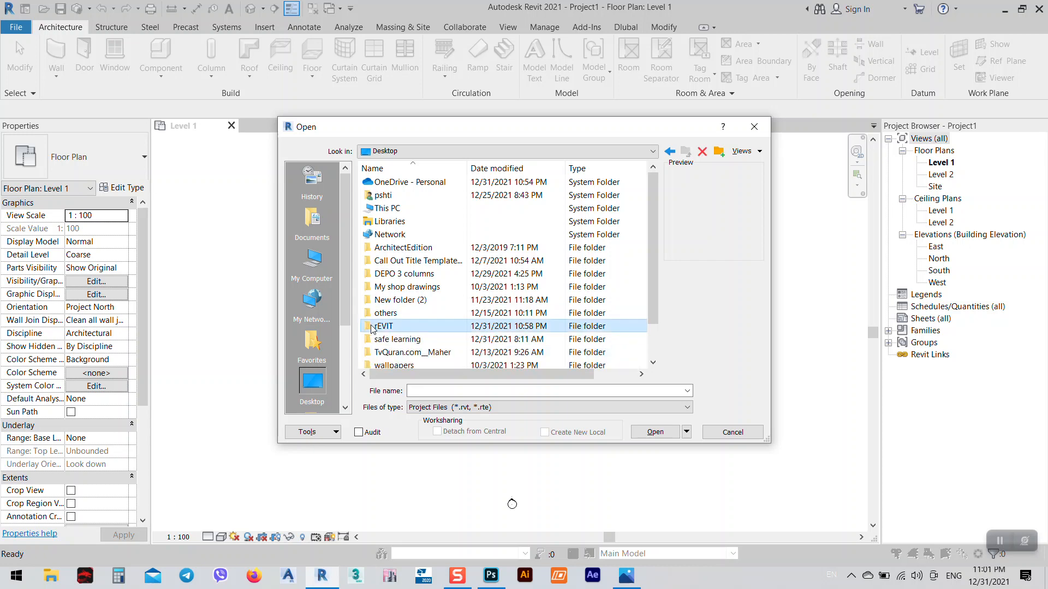
{"action": "double_click", "coordinate": [377, 325]}
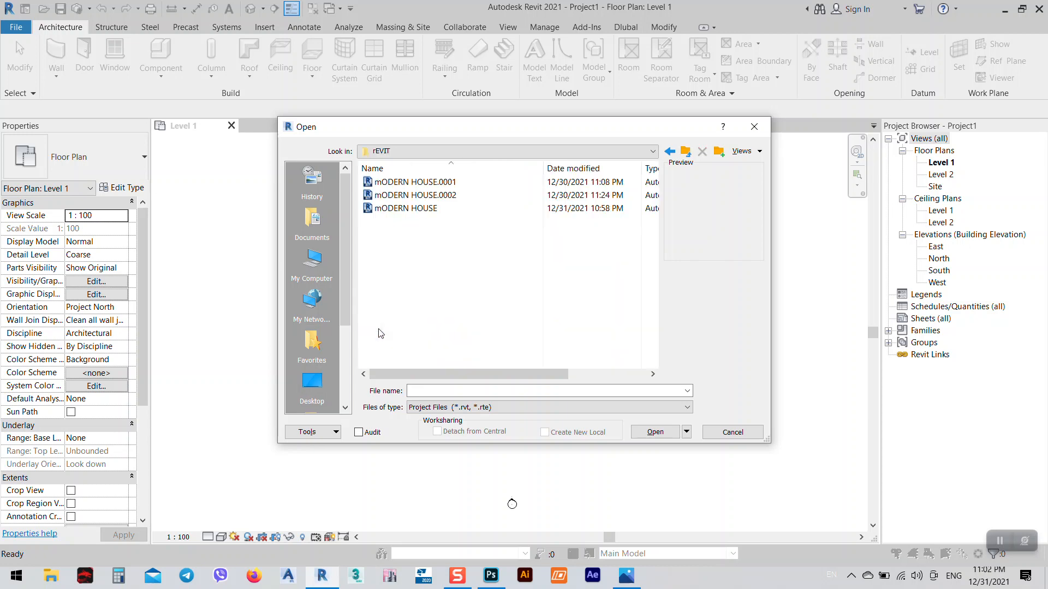
{"action": "left_click", "coordinate": [397, 210]}
{"action": "double_click", "coordinate": [397, 210]}
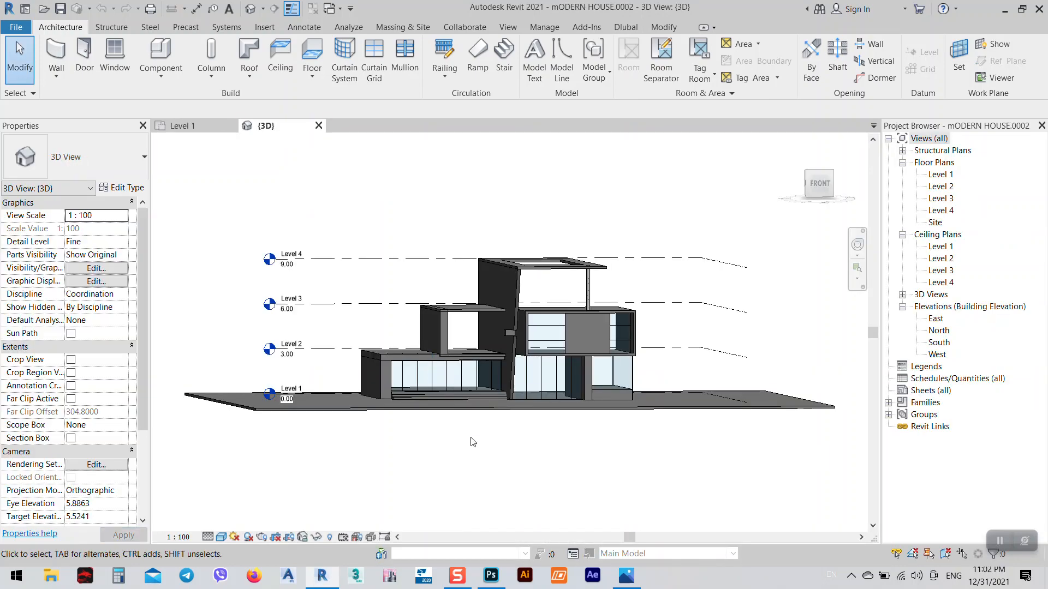
- Examine the modern house model in 3D from its left and front-left sides, comparing it with the empty Level 1 plan
{"action": "middle_click_drag", "start_coordinate": [493, 428], "coordinate": [700, 349], "text": "shift"}
{"action": "scroll", "coordinate": [499, 399], "scroll_direction": "up", "scroll_amount": 5}
{"action": "scroll", "coordinate": [671, 440], "scroll_direction": "up", "scroll_amount": 4}
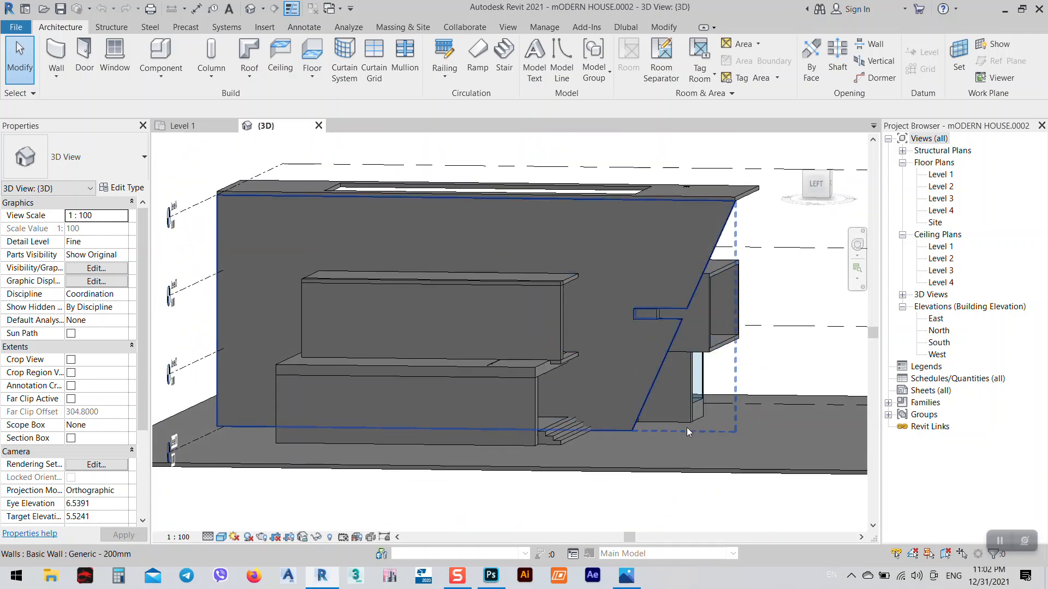
{"action": "middle_click_drag", "start_coordinate": [690, 428], "coordinate": [662, 418], "text": "shift"}
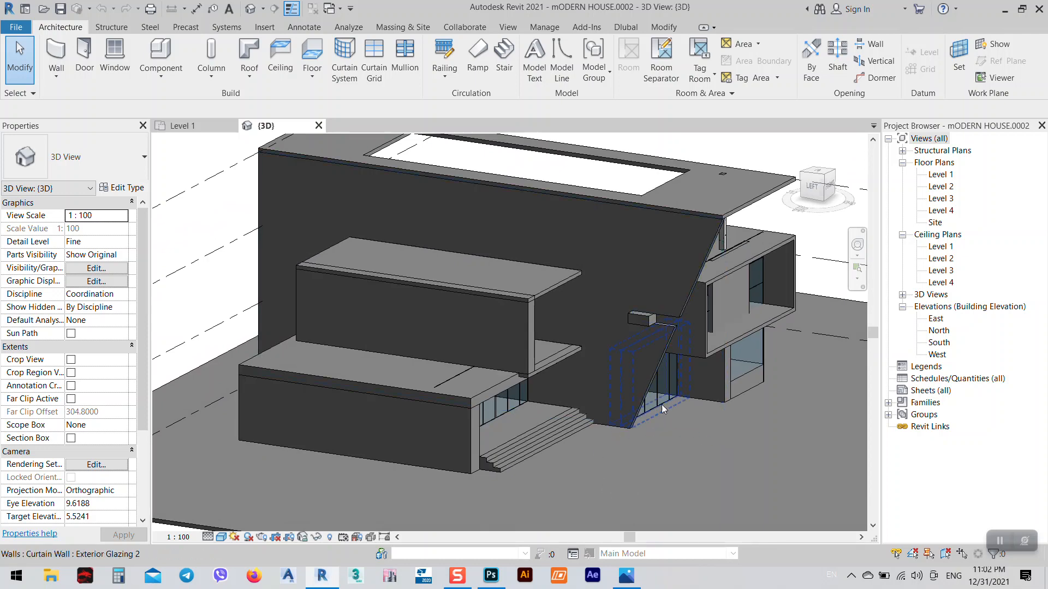
{"action": "middle_click_drag", "start_coordinate": [593, 430], "coordinate": [740, 400], "text": "shift"}
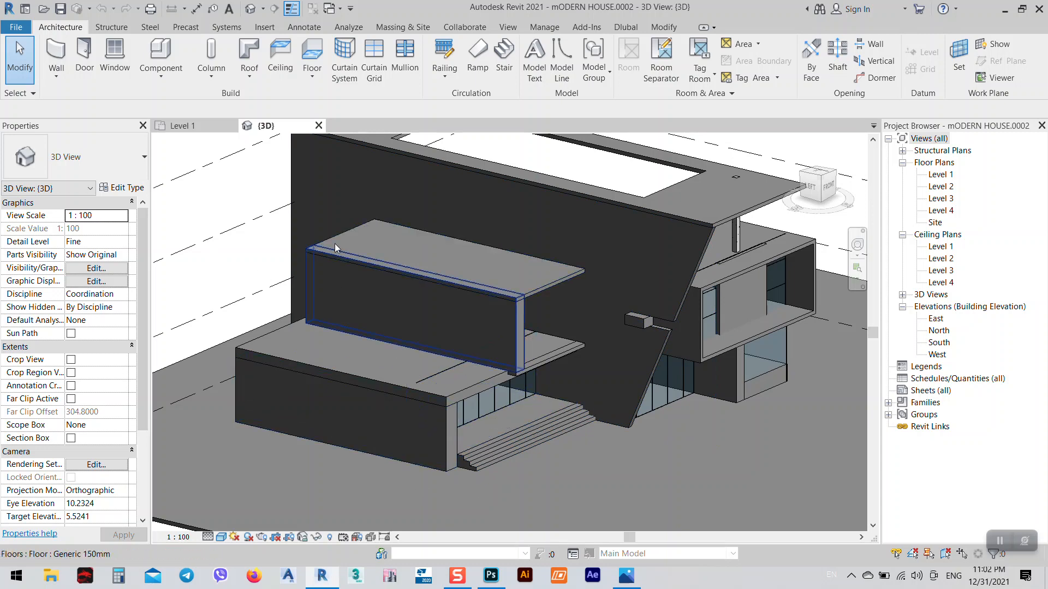
{"action": "left_click", "coordinate": [183, 126]}
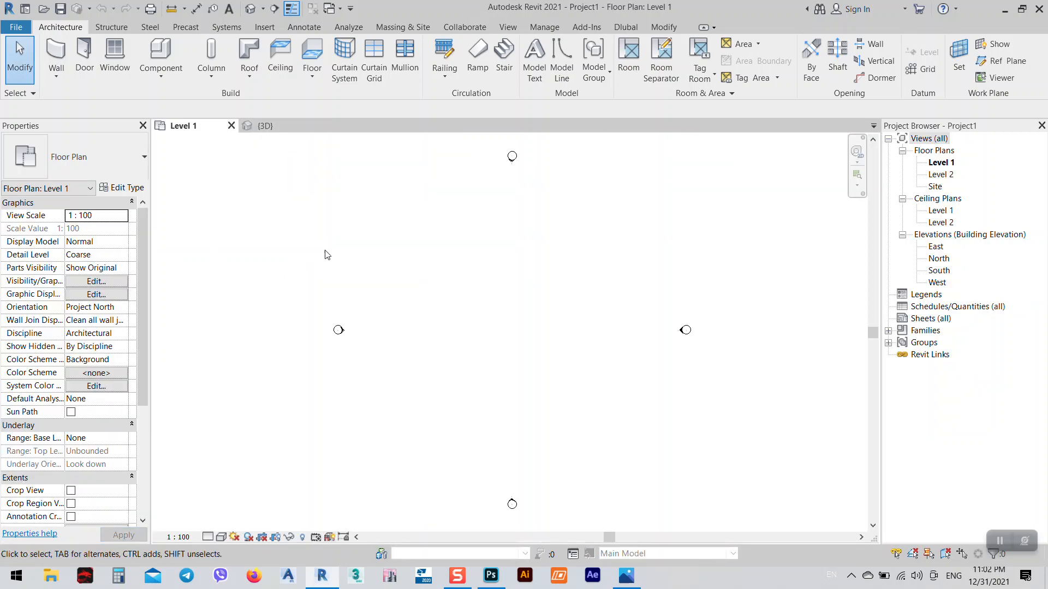
{"action": "left_click", "coordinate": [266, 126]}
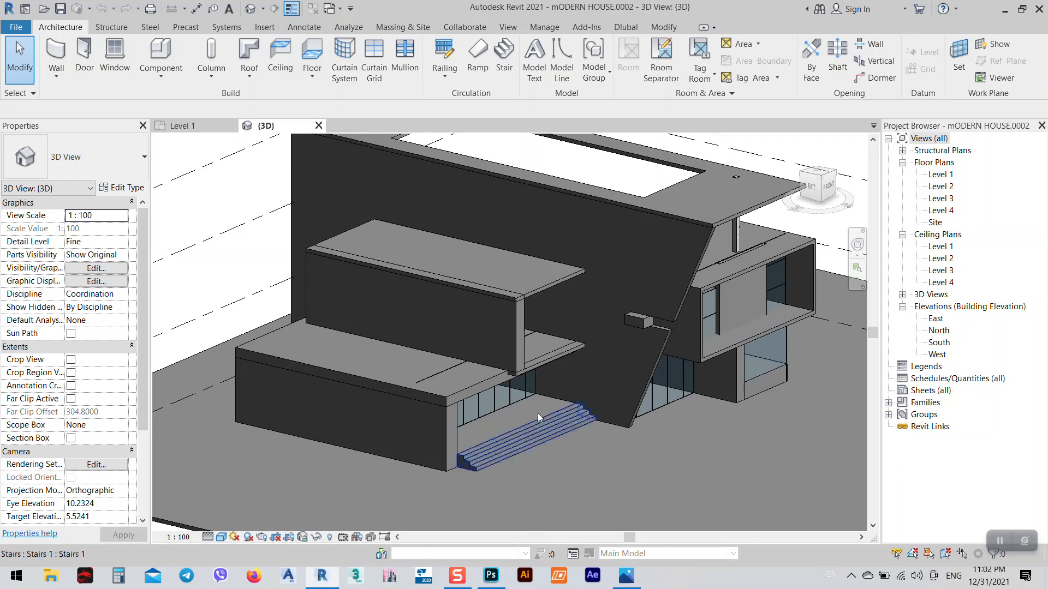
- Draw a vertical grid line in the new project's Level 1 plan, just inside the west elevation marker
{"action": "left_click", "coordinate": [219, 126]}
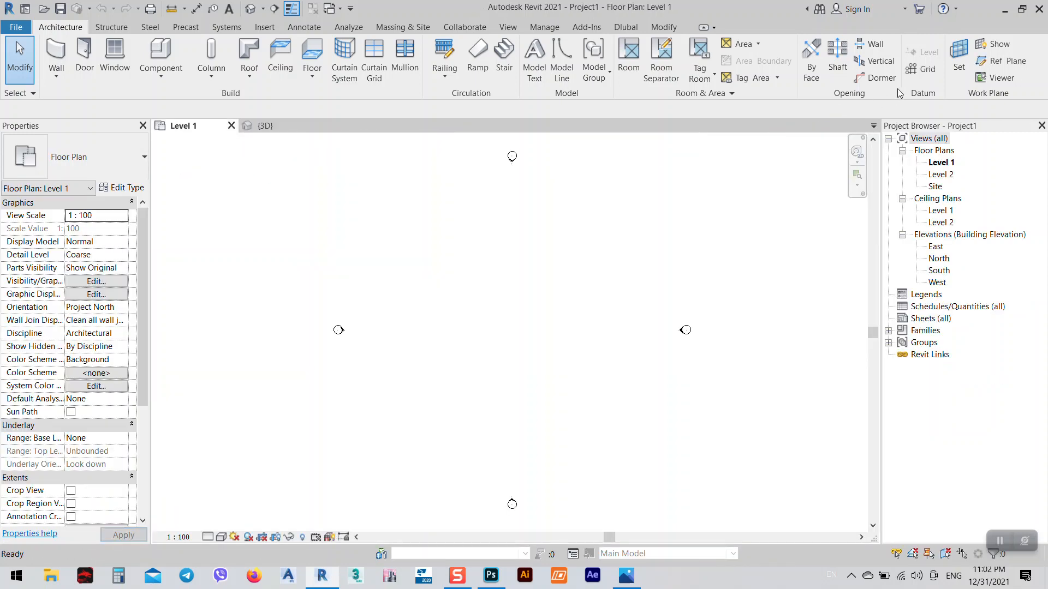
{"action": "left_click", "coordinate": [923, 69]}
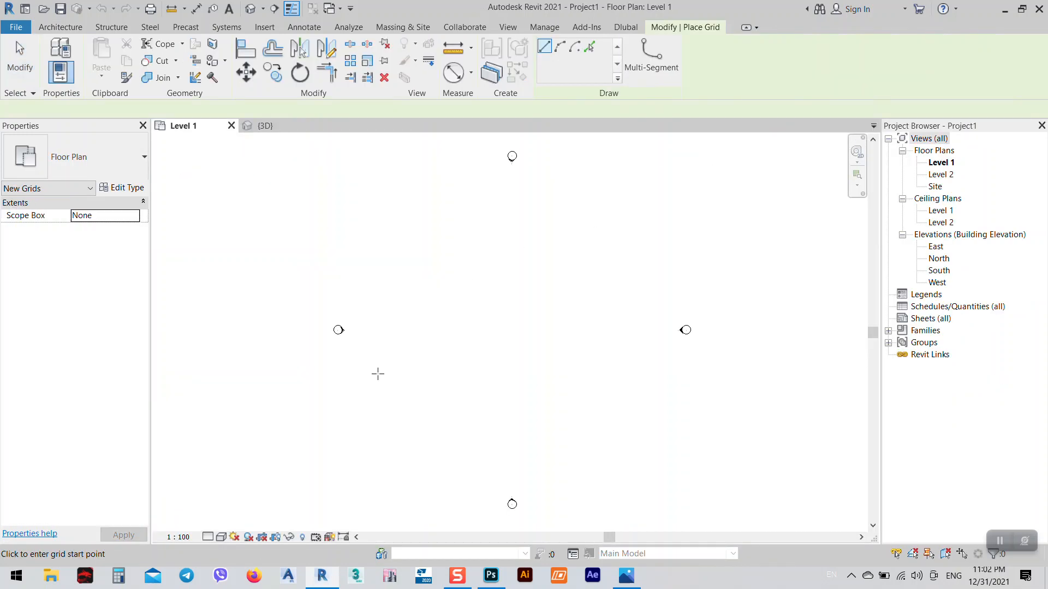
{"action": "left_click", "coordinate": [391, 397]}
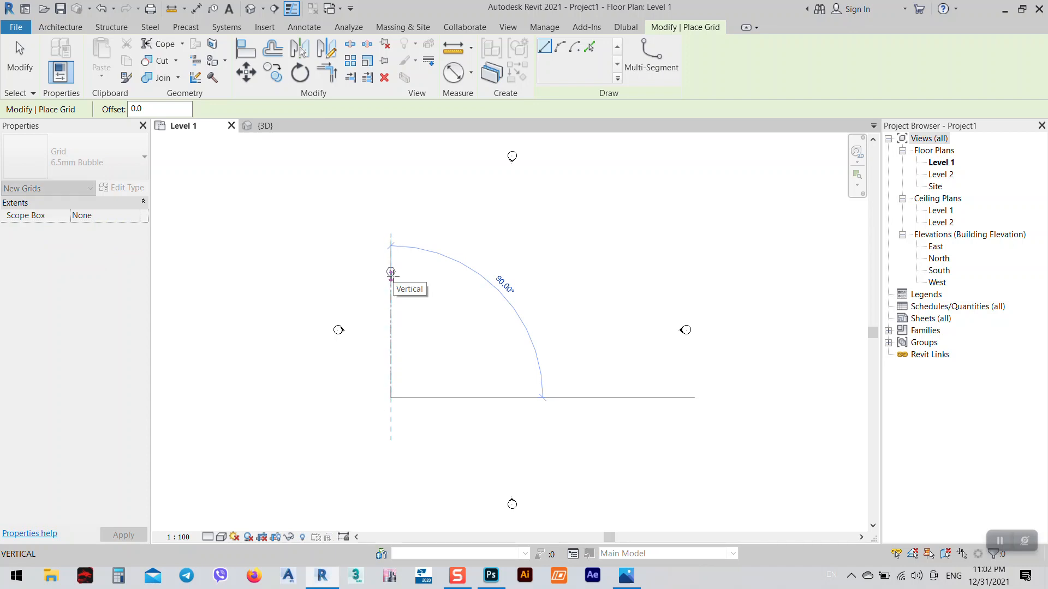
{"action": "left_click", "coordinate": [390, 274]}
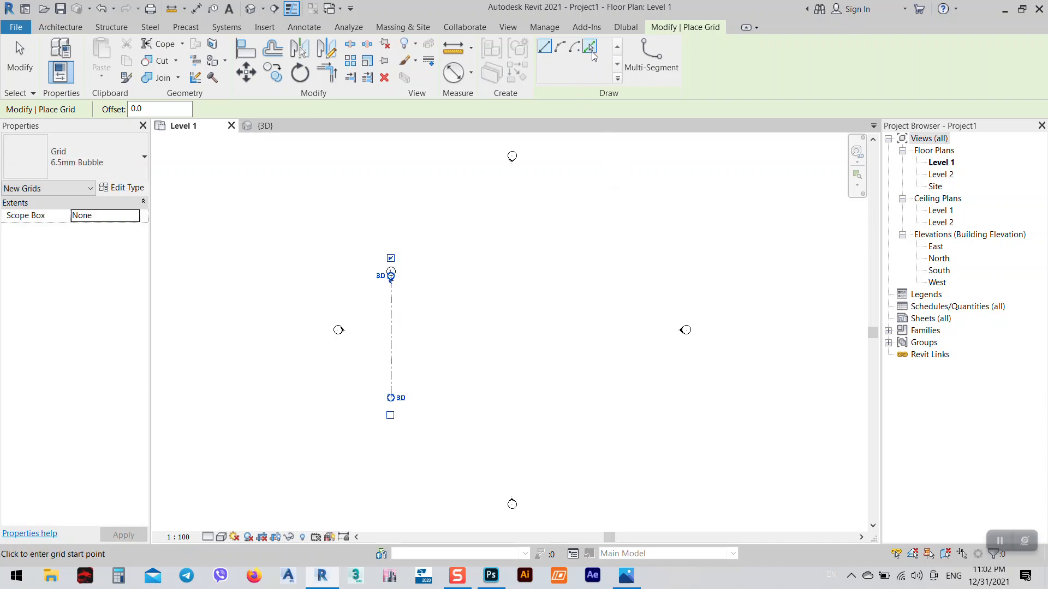
{"action": "left_click", "coordinate": [590, 49]}
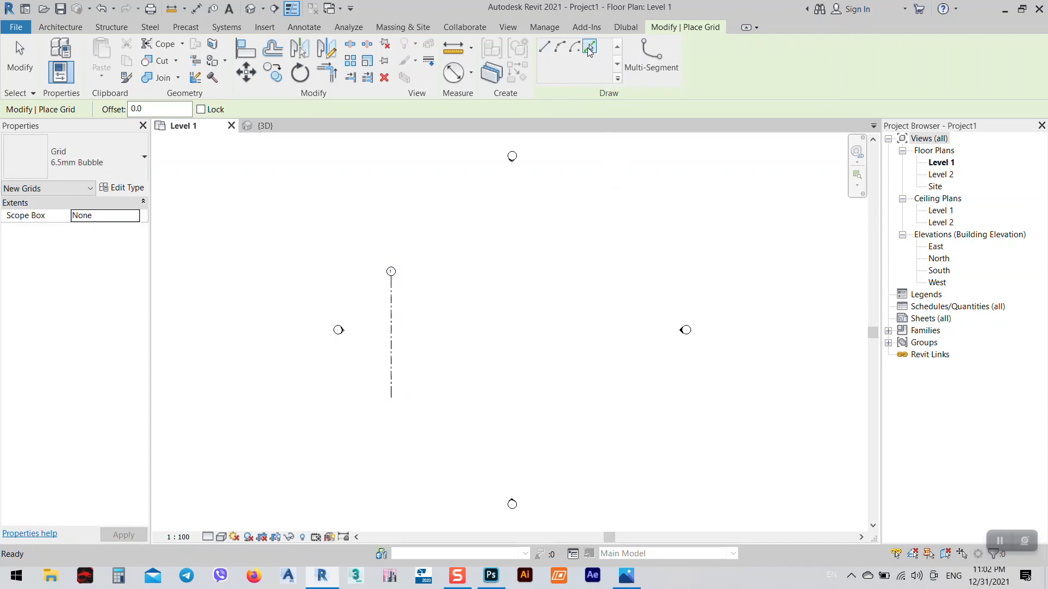
{"action": "left_click", "coordinate": [137, 109]}
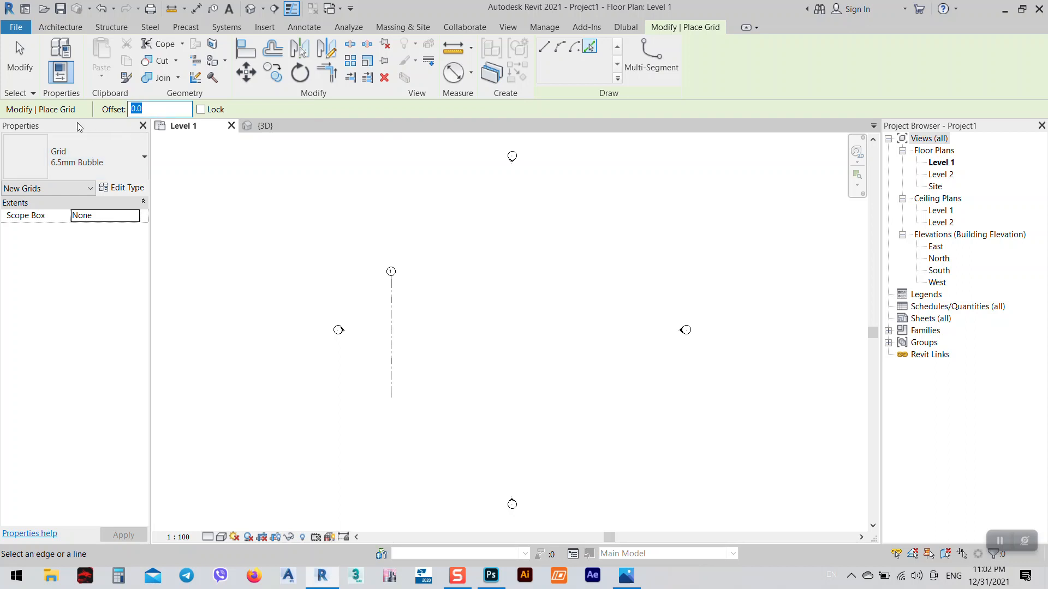
{"action": "type", "text": "8"}
{"action": "left_click", "coordinate": [143, 108]}
{"action": "key", "text": "Escape"}
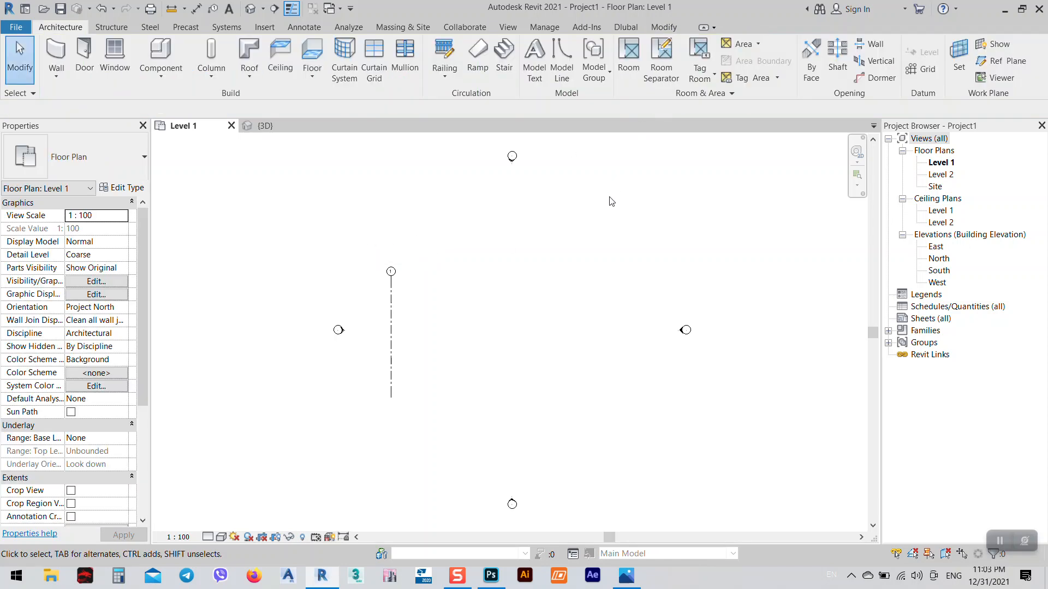
- Set the project's length units to Meters with 2 decimal places
{"action": "key", "text": "u"}
{"action": "key", "text": "n"}
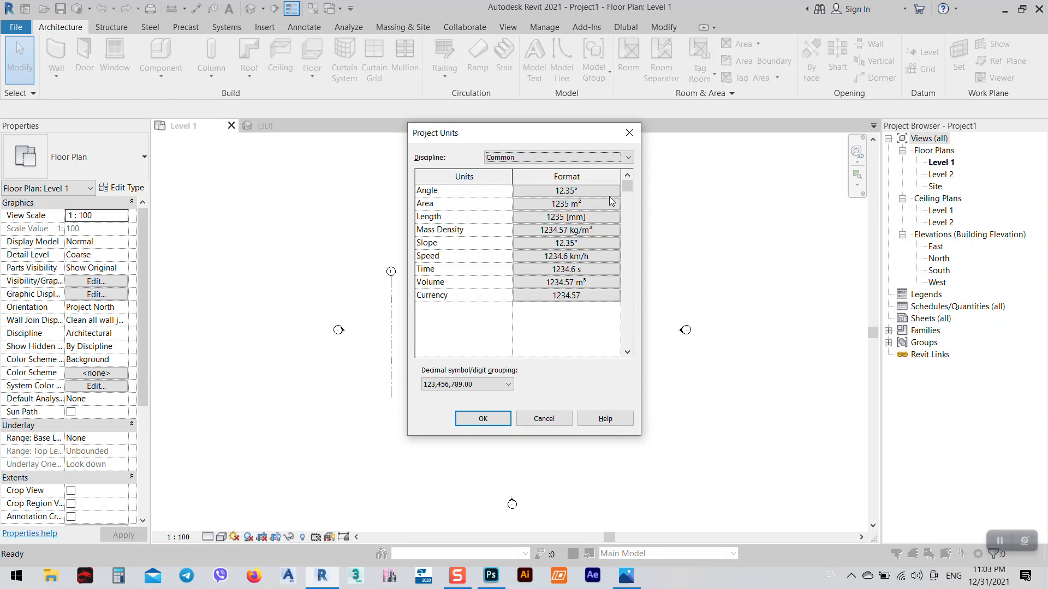
{"action": "left_click", "coordinate": [576, 219]}
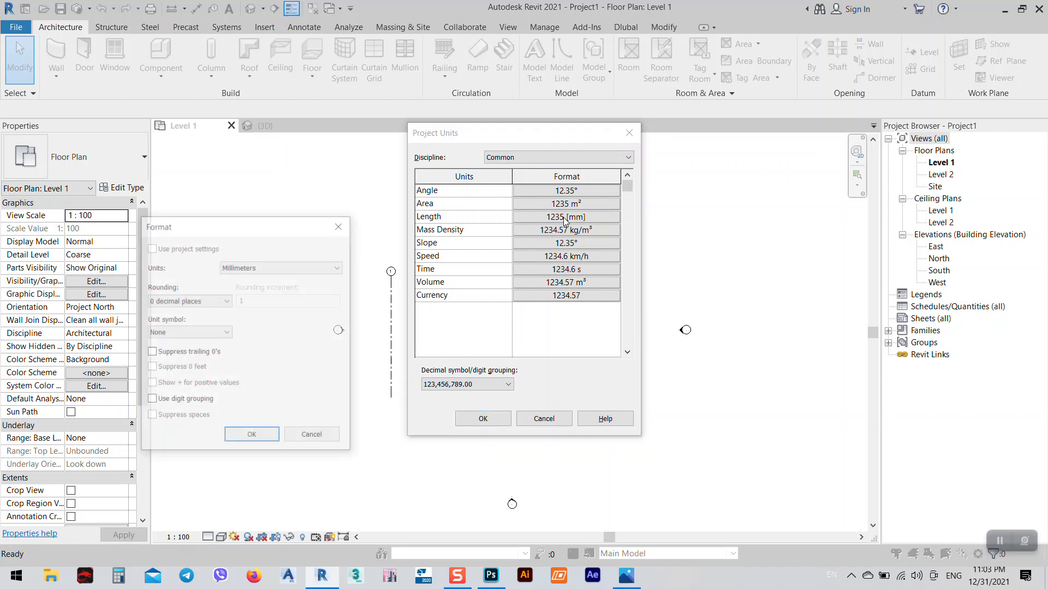
{"action": "left_click", "coordinate": [289, 266]}
{"action": "left_click", "coordinate": [247, 312]}
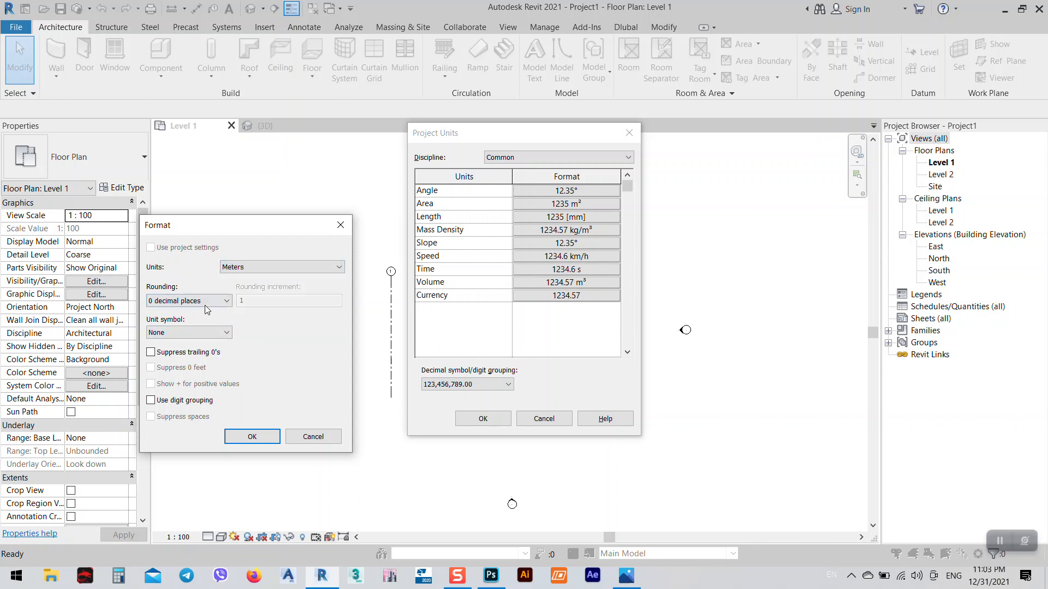
{"action": "left_click", "coordinate": [207, 307]}
{"action": "left_click", "coordinate": [195, 354]}
{"action": "left_click", "coordinate": [190, 300]}
{"action": "left_click", "coordinate": [162, 366]}
{"action": "left_click", "coordinate": [252, 437]}
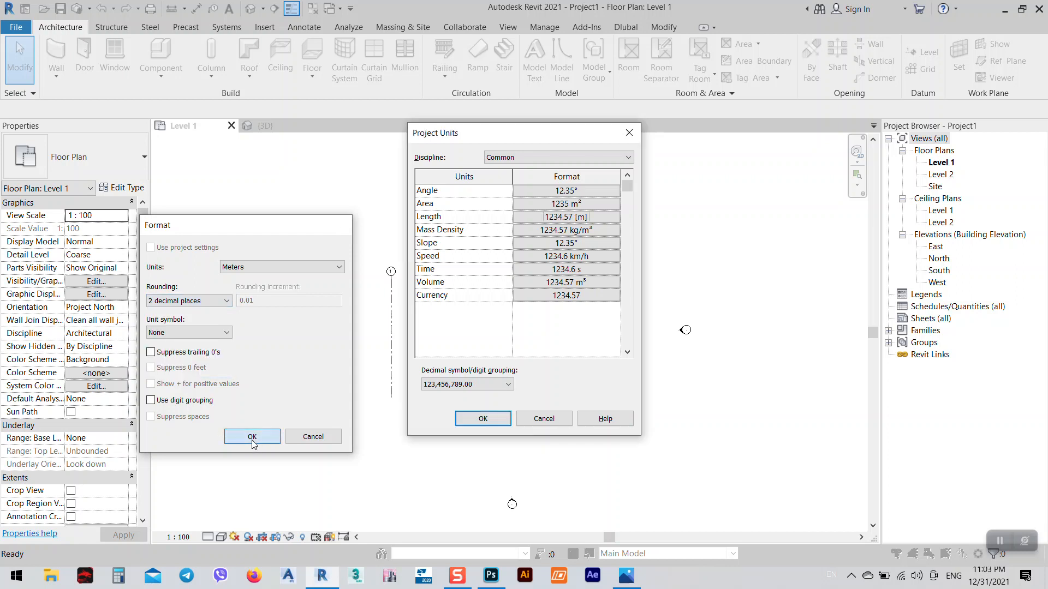
{"action": "left_click", "coordinate": [483, 419]}
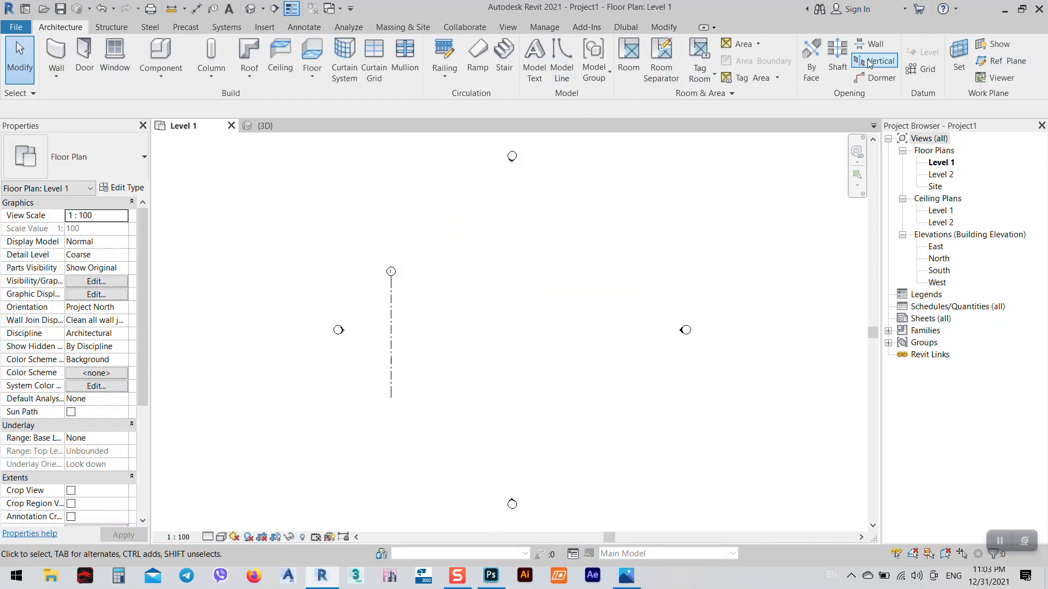
- Add a second vertical grid line offset 8 m to the east of grid 1
{"action": "left_click", "coordinate": [928, 69]}
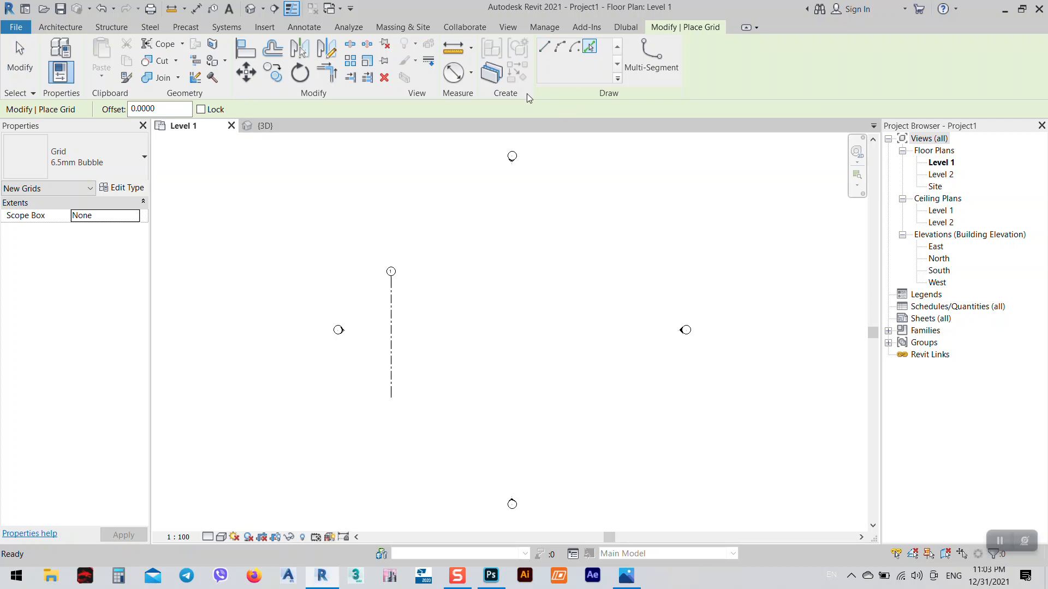
{"action": "left_click", "coordinate": [173, 108]}
{"action": "type", "text": "8"}
{"action": "left_click", "coordinate": [394, 343]}
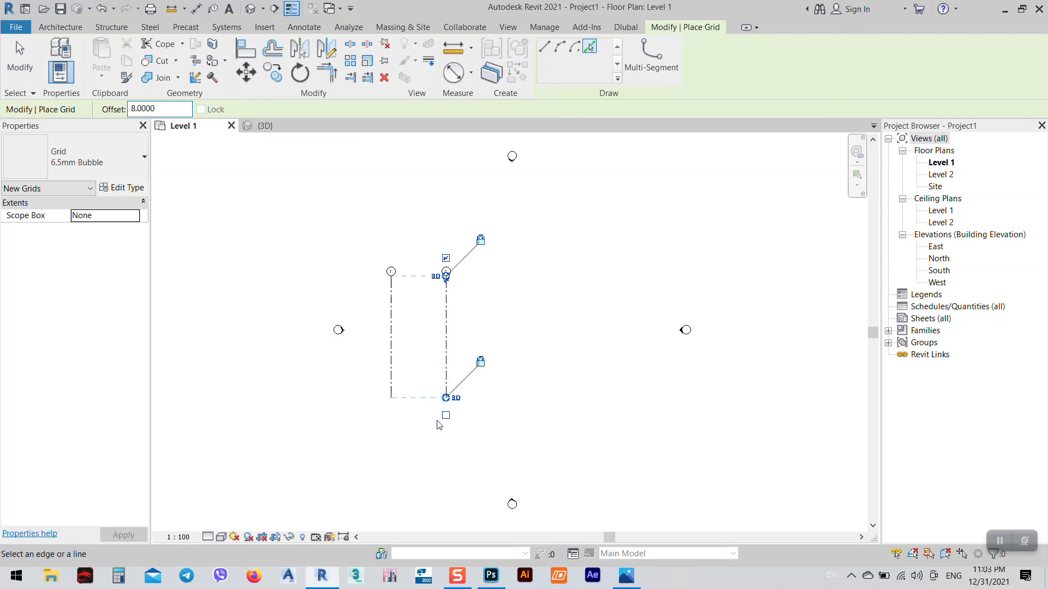
- Check the reference picture of the house and add a third vertical grid line offset 7 m to the east of grid 2
{"action": "left_click", "coordinate": [626, 576]}
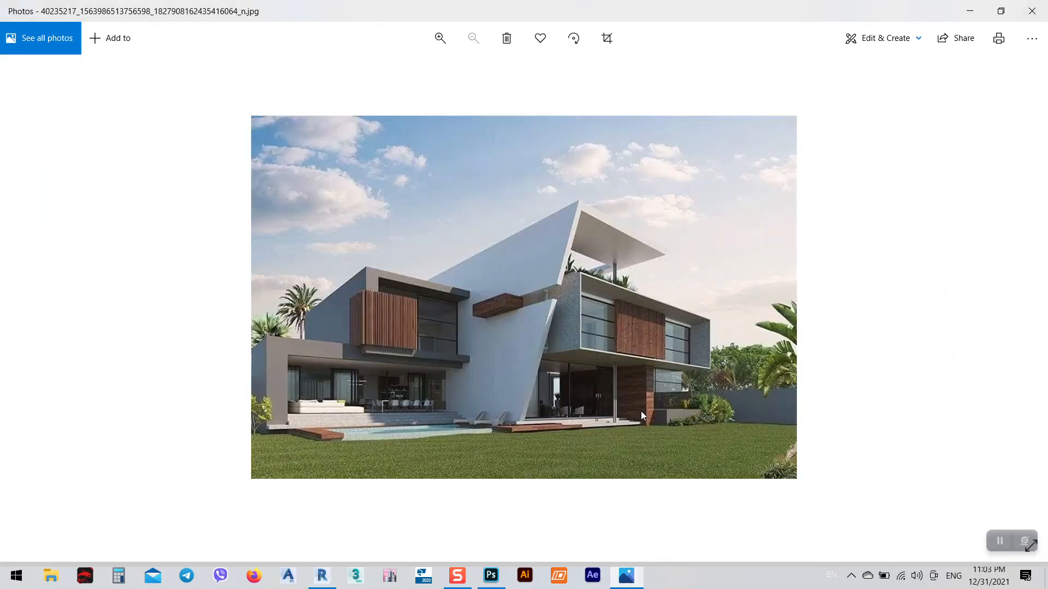
{"action": "left_click", "coordinate": [970, 11]}
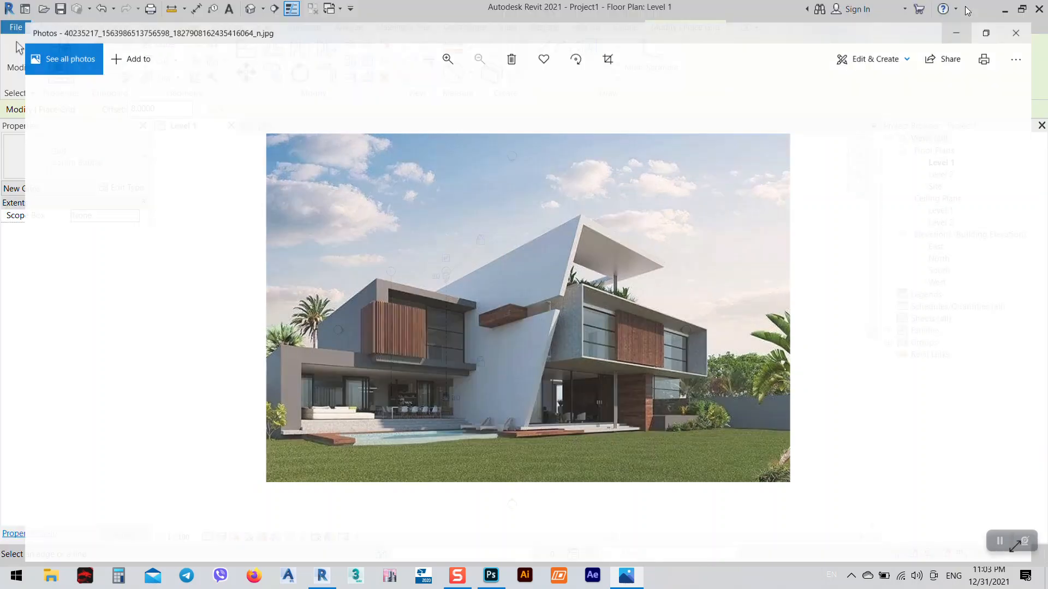
{"action": "double_click", "coordinate": [173, 111]}
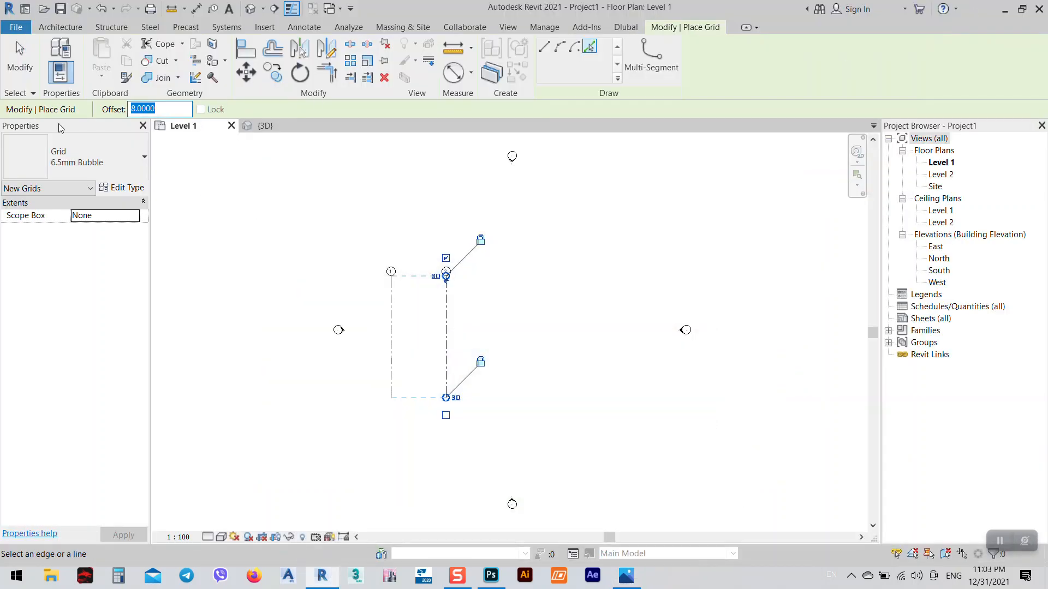
{"action": "type", "text": "7"}
{"action": "left_click", "coordinate": [446, 350]}
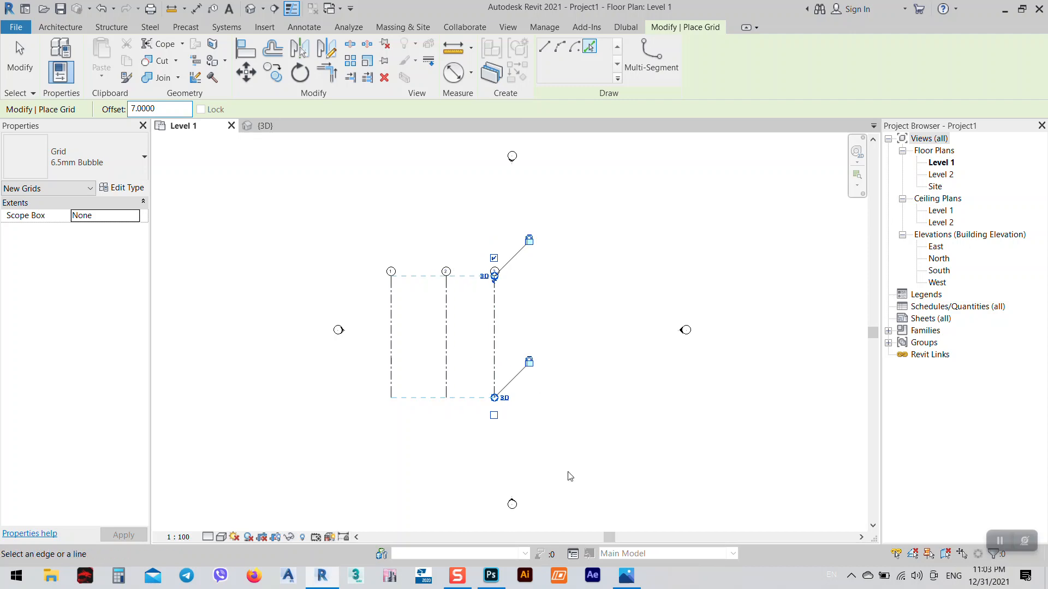
- Consult the house picture and add a fourth vertical grid line offset 7 m to the east of grid 3
{"action": "left_click", "coordinate": [627, 575]}
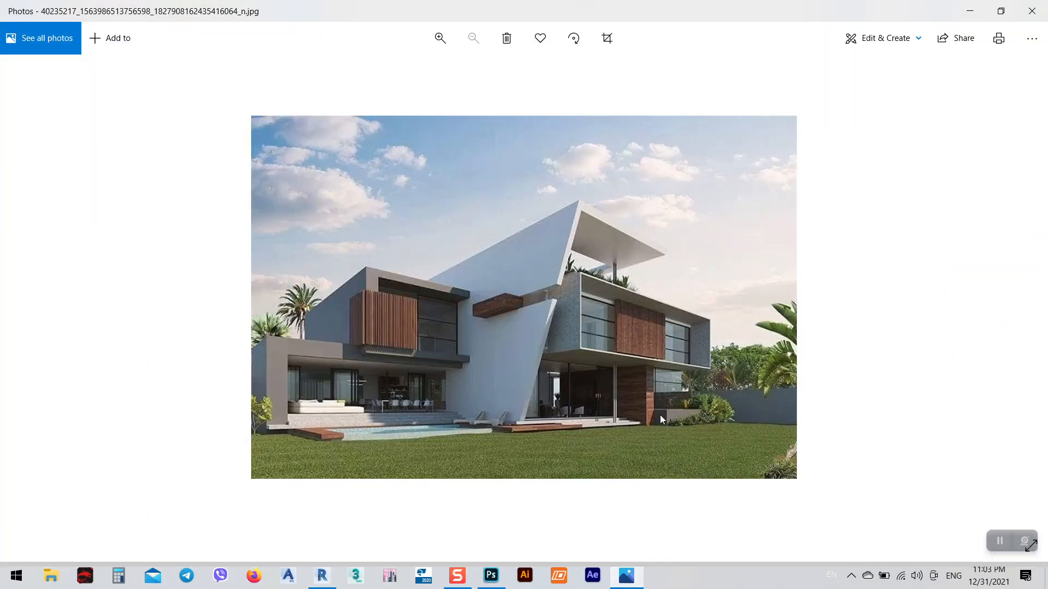
{"action": "left_click", "coordinate": [628, 577]}
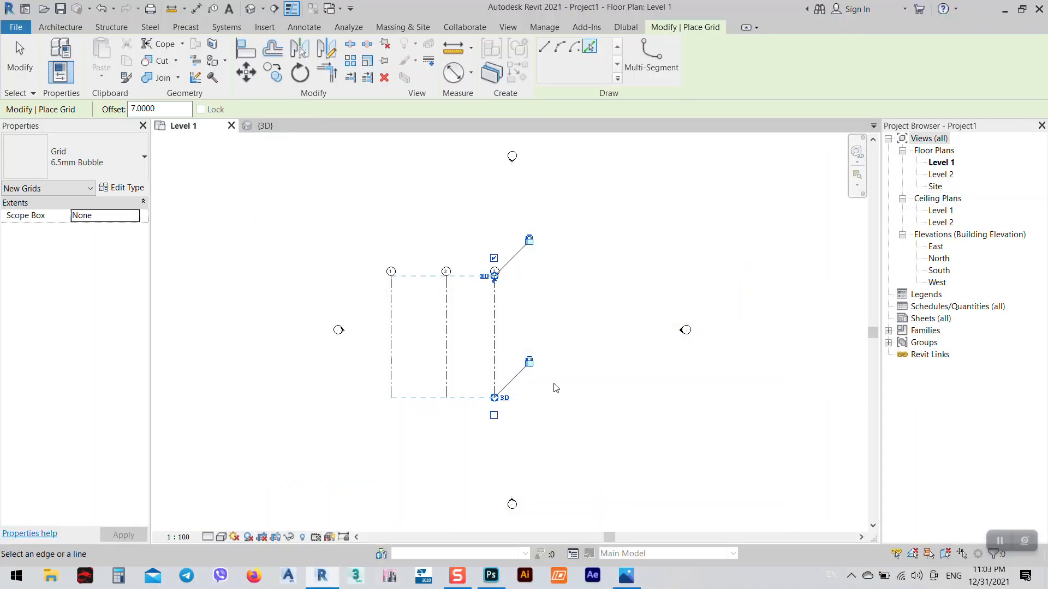
{"action": "left_click", "coordinate": [495, 341]}
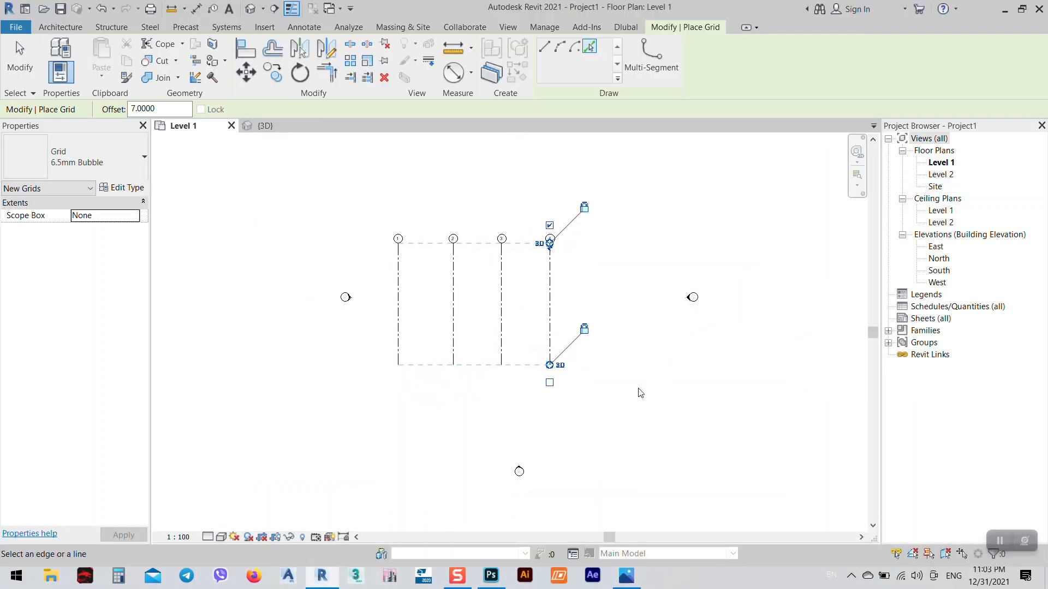
- Draw a horizontal grid line with 0 offset across the lower ends of grids 1 to 4, checking the reference picture first
{"action": "left_click", "coordinate": [625, 577]}
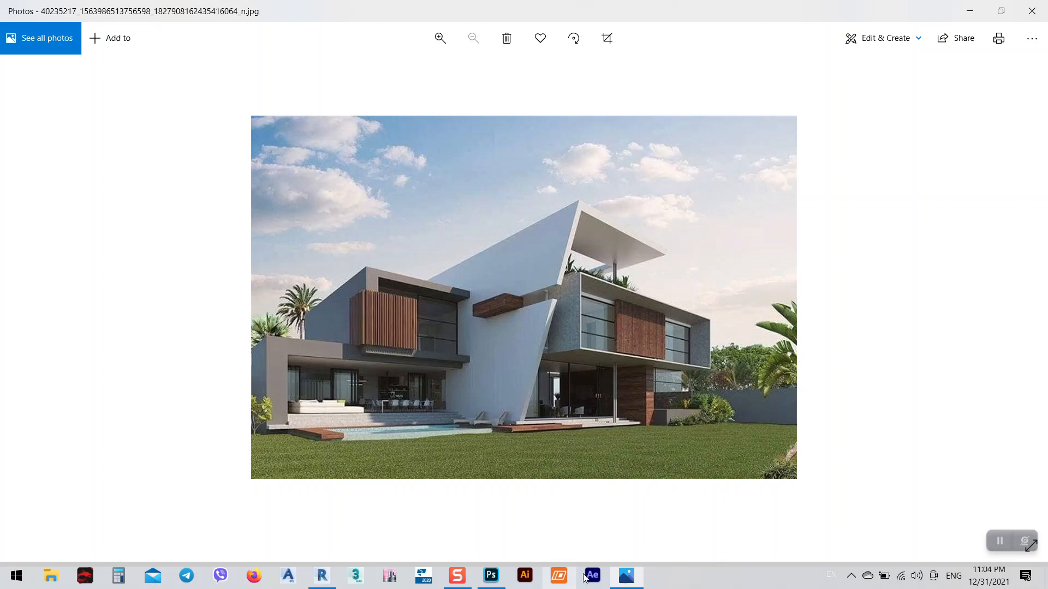
{"action": "left_click", "coordinate": [626, 576]}
{"action": "middle_click_drag", "start_coordinate": [532, 354], "coordinate": [542, 392]}
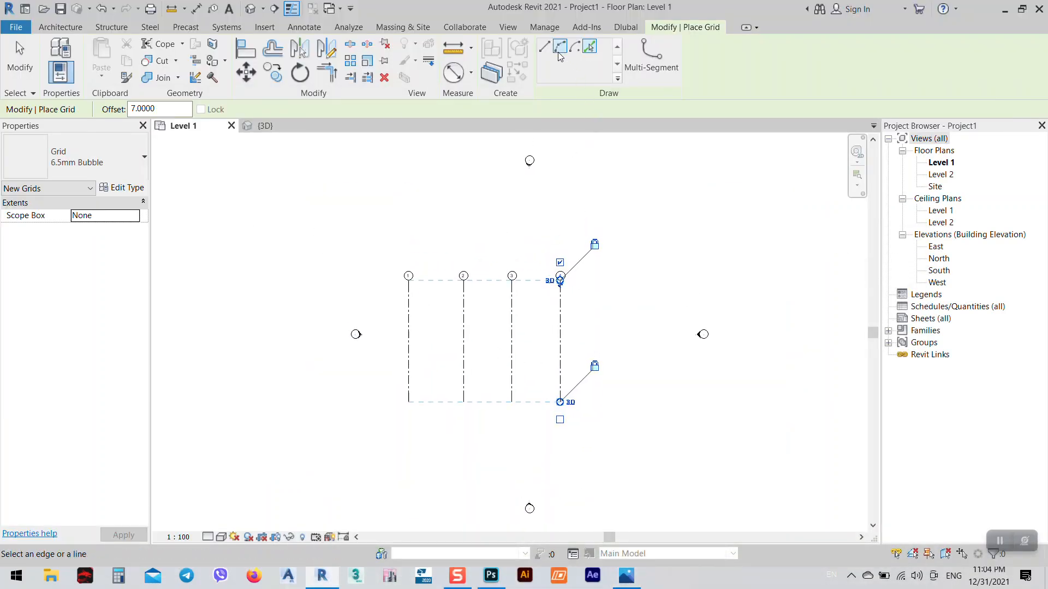
{"action": "left_click", "coordinate": [545, 47]}
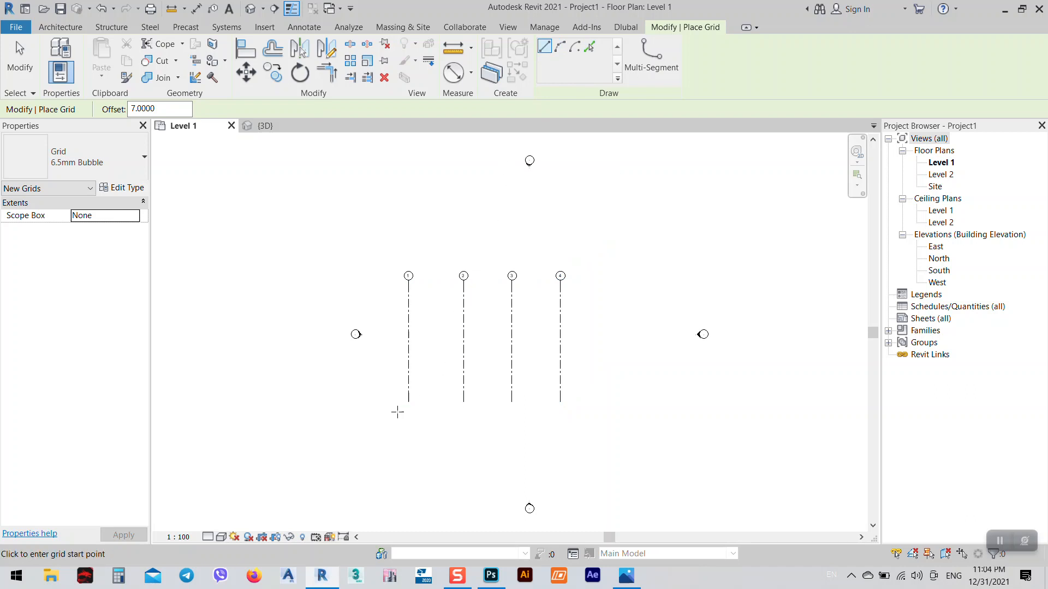
{"action": "left_click", "coordinate": [395, 394]}
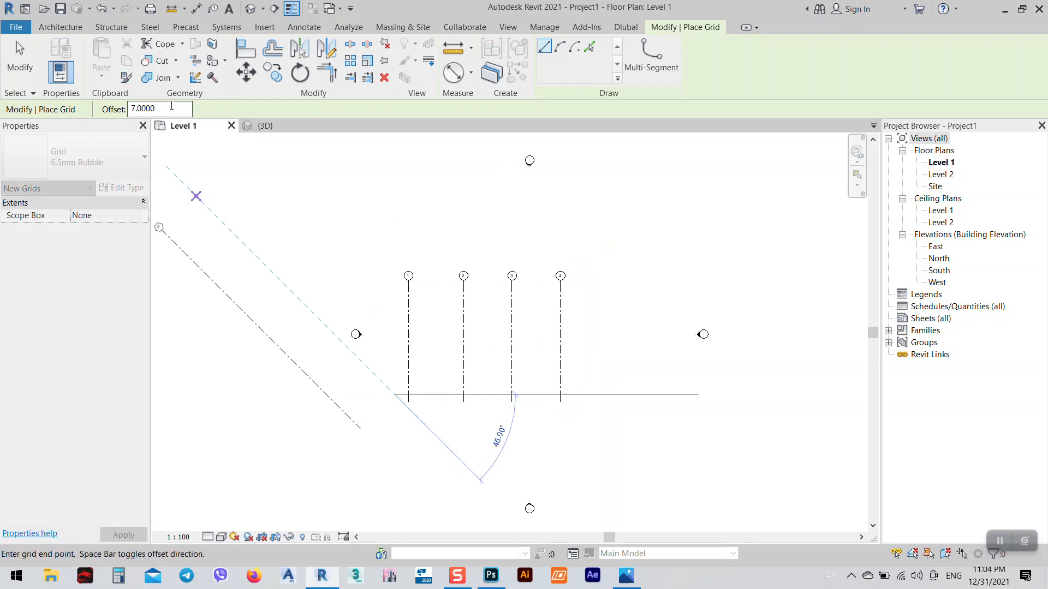
{"action": "double_click", "coordinate": [162, 108]}
{"action": "type", "text": "0.0000"}
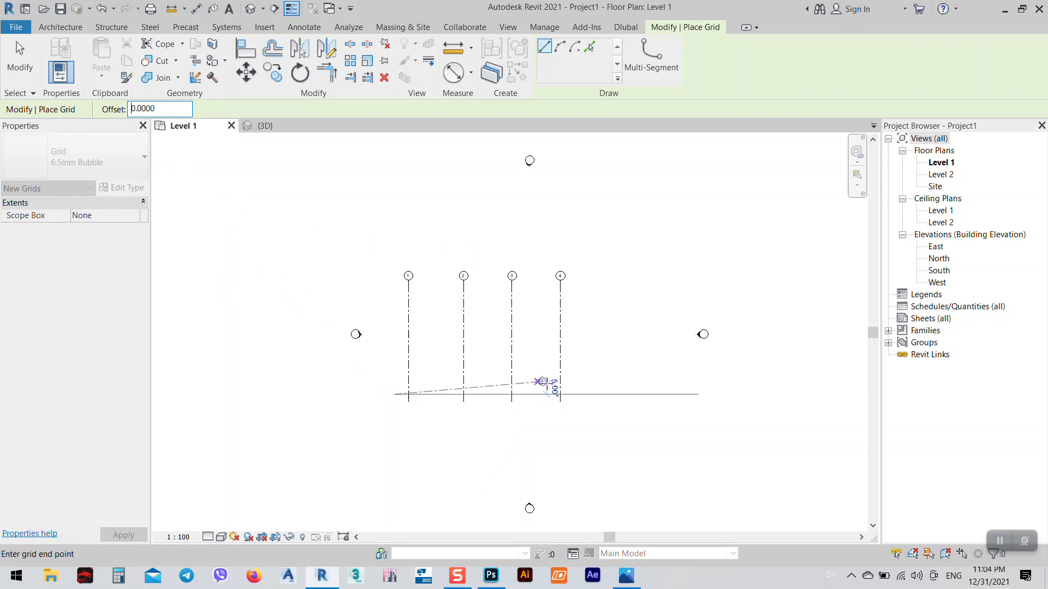
{"action": "left_click", "coordinate": [588, 394]}
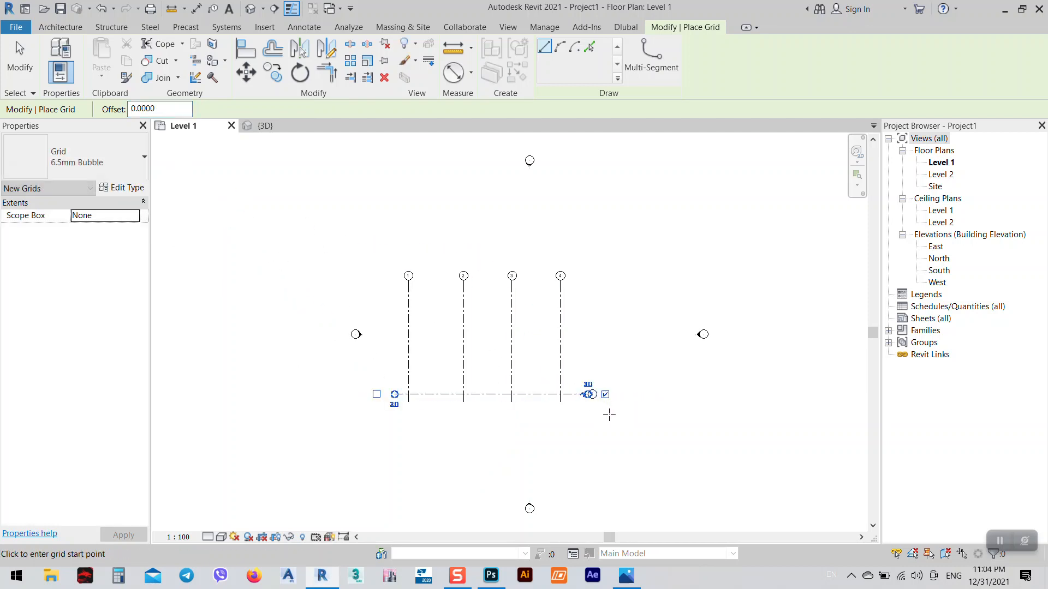
- Rename the horizontal grid line as A
{"action": "scroll", "coordinate": [568, 285], "scroll_direction": "up", "scroll_amount": 5}
{"action": "scroll", "coordinate": [518, 209], "scroll_direction": "down", "scroll_amount": 1}
{"action": "scroll", "coordinate": [518, 209], "scroll_direction": "down", "scroll_amount": 2}
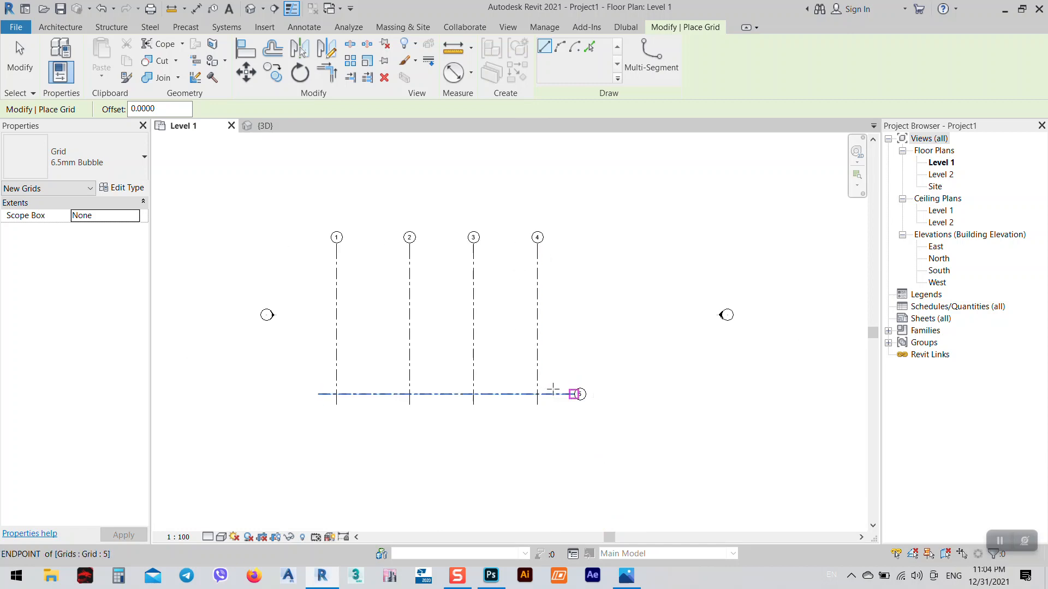
{"action": "scroll", "coordinate": [578, 393], "scroll_direction": "up", "scroll_amount": 5}
{"action": "key", "text": "Escape"}
{"action": "key", "text": "Escape"}
{"action": "double_click", "coordinate": [579, 393]}
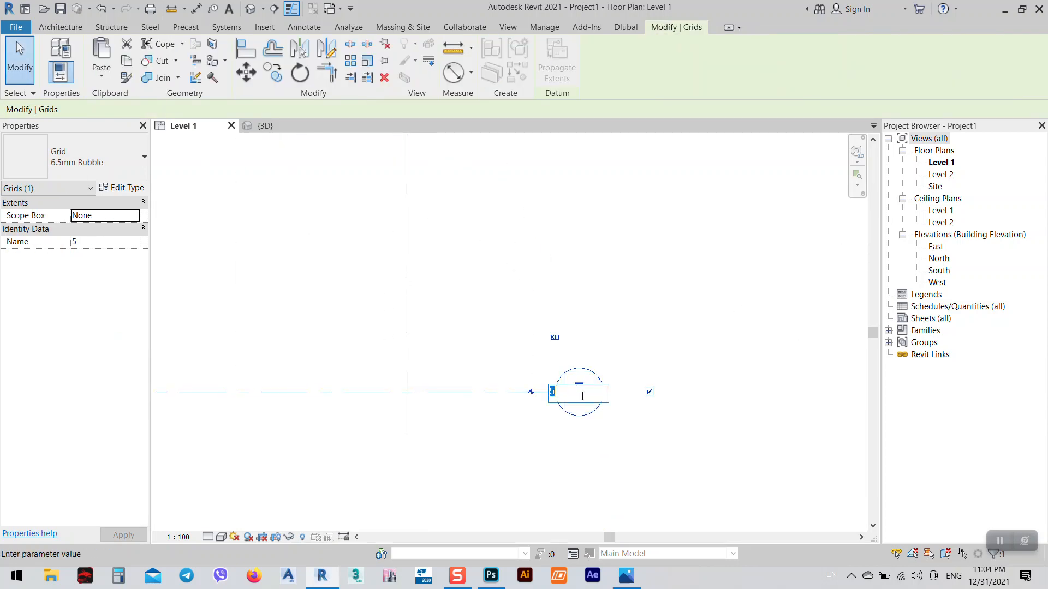
{"action": "type", "text": "A"}
{"action": "key", "text": "Return"}
{"action": "scroll", "coordinate": [638, 421], "scroll_direction": "down", "scroll_amount": 4}
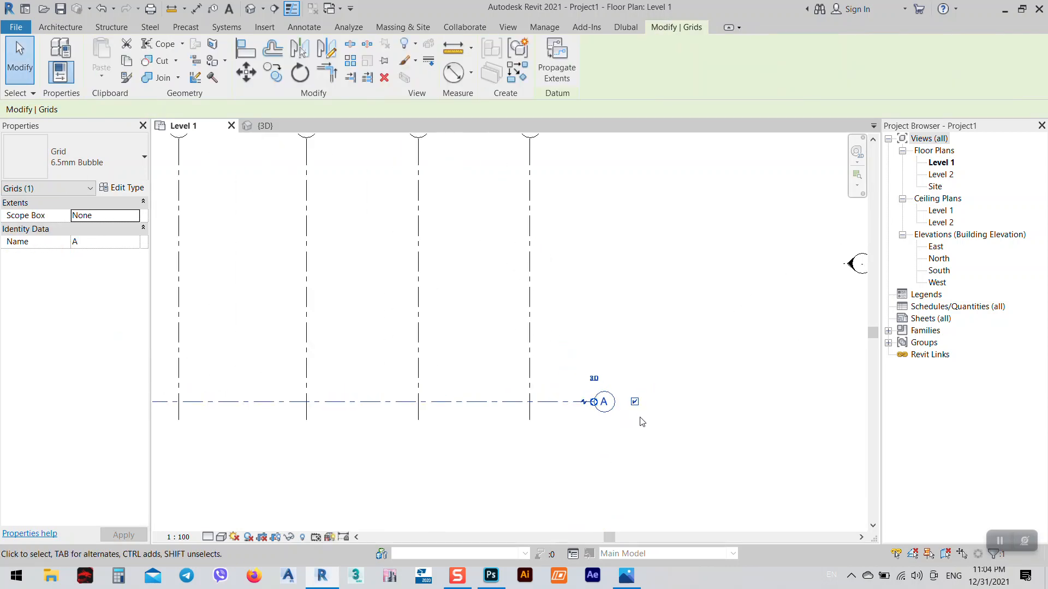
{"action": "key", "text": "Escape"}
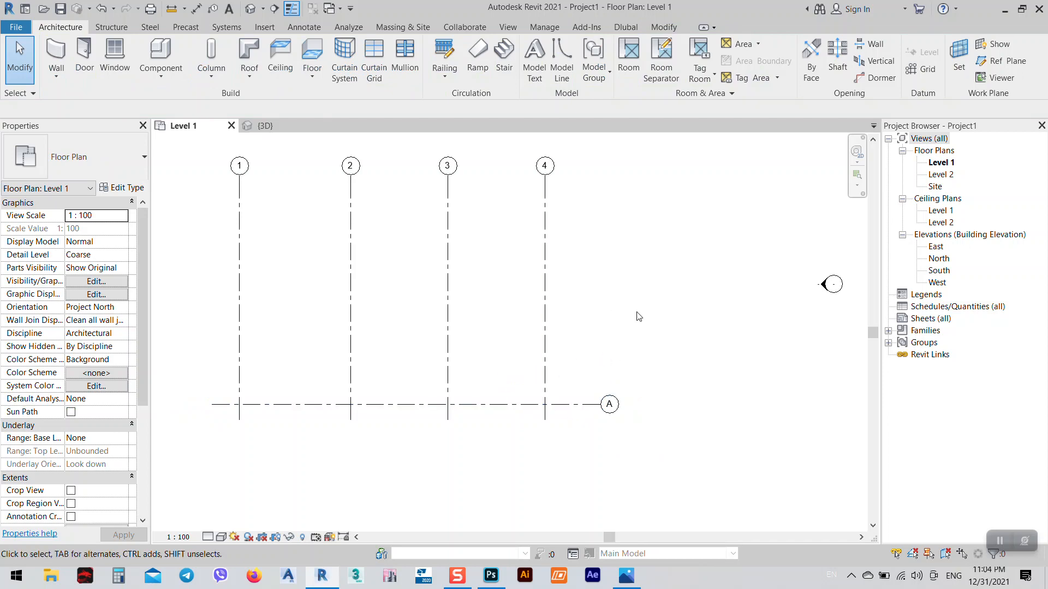
- Examine the mODERN HOUSE.0002 model in 3D and the front part of its Level 1 floor plan
{"action": "scroll", "coordinate": [635, 297], "scroll_direction": "down", "scroll_amount": 3}
{"action": "left_click", "coordinate": [263, 126]}
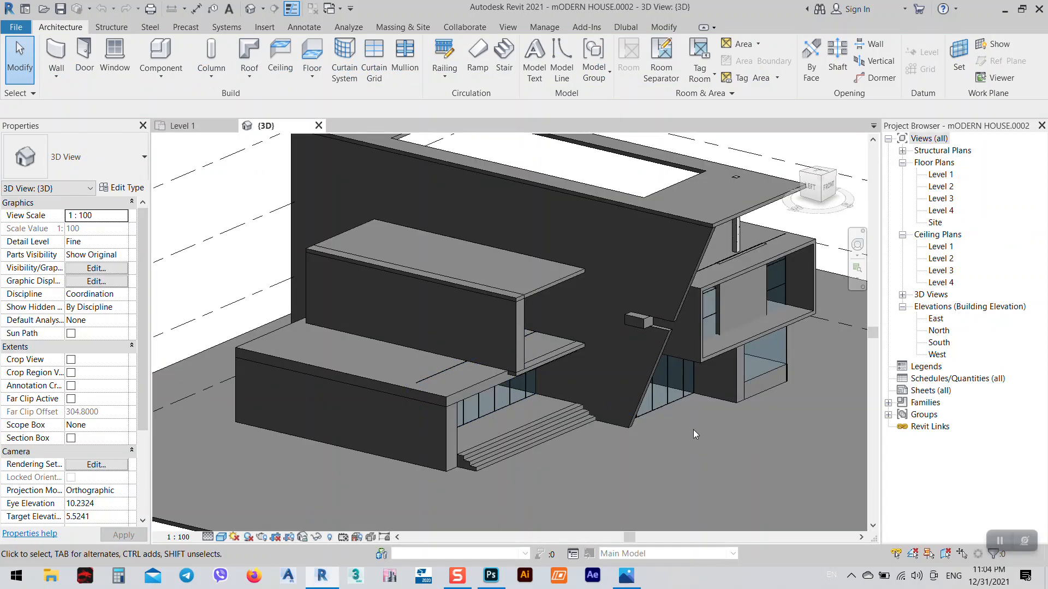
{"action": "middle_click_drag", "start_coordinate": [551, 284], "coordinate": [494, 259]}
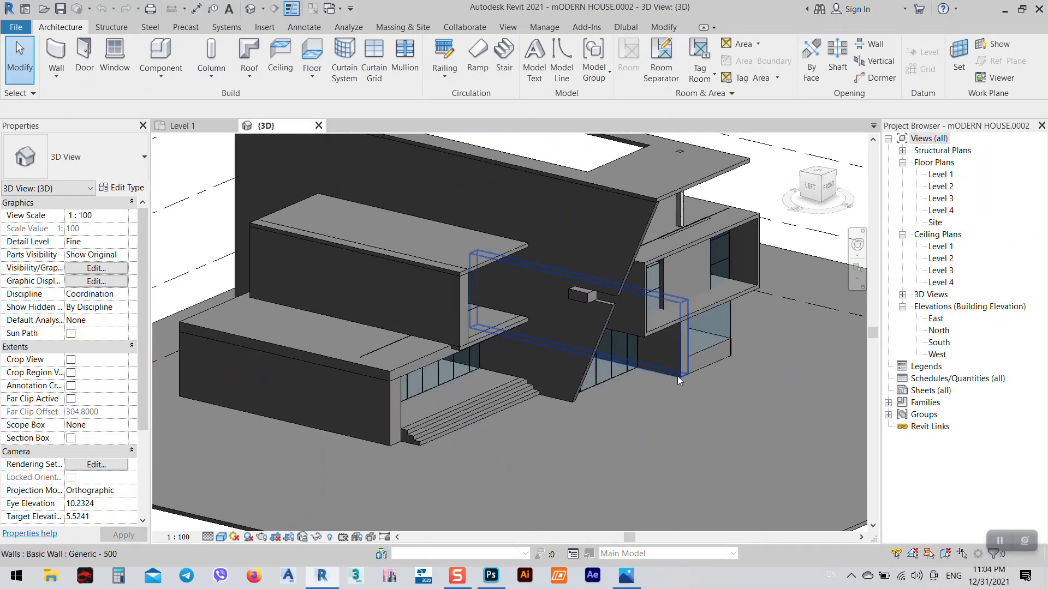
{"action": "double_click", "coordinate": [940, 176]}
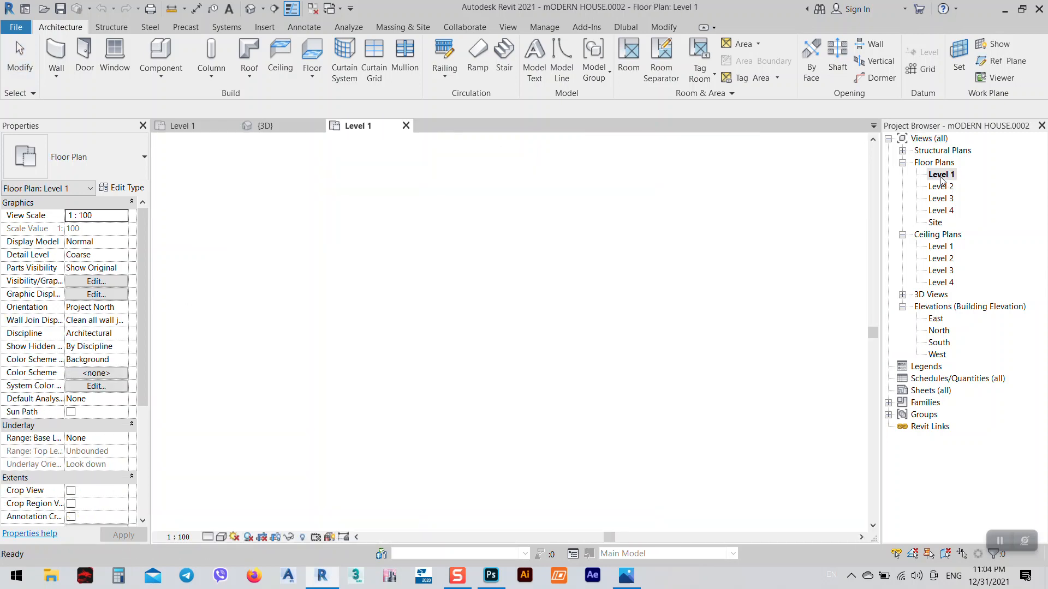
{"action": "scroll", "coordinate": [524, 375], "scroll_direction": "up", "scroll_amount": 4}
{"action": "middle_click_drag", "start_coordinate": [421, 380], "coordinate": [503, 404]}
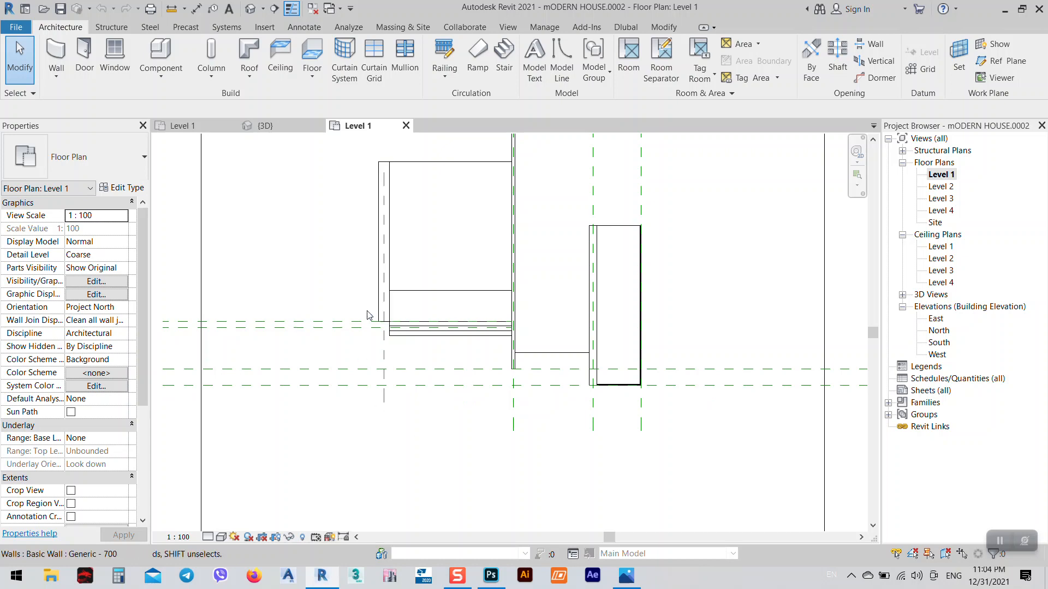
{"action": "middle_click_drag", "start_coordinate": [452, 377], "coordinate": [500, 349]}
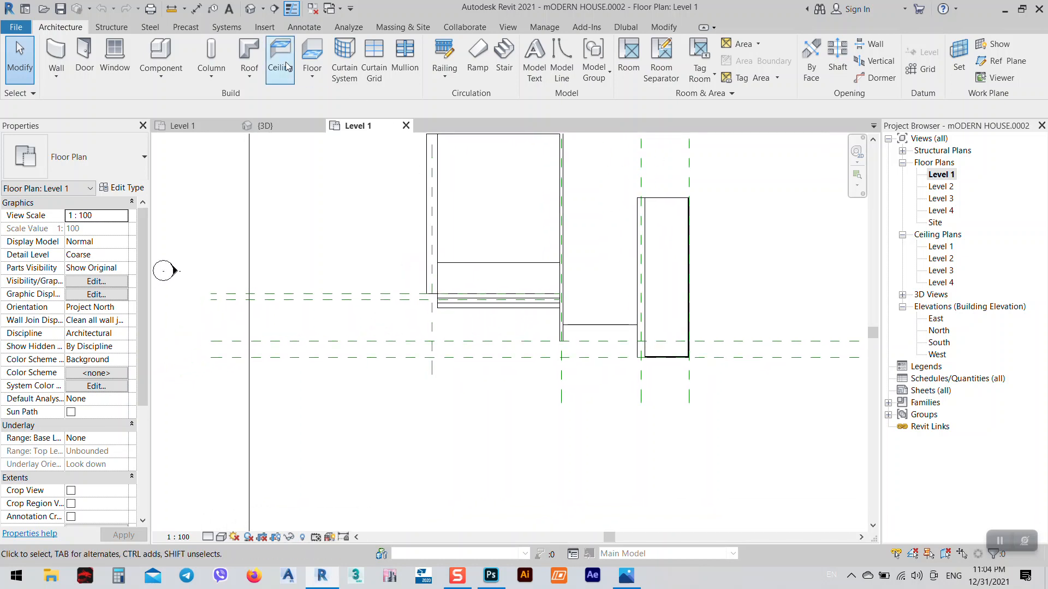
- Add aligned dimensions between the horizontal reference planes at the front of the finished house's Level 1 plan
{"action": "left_click", "coordinate": [302, 28]}
{"action": "left_click", "coordinate": [56, 57]}
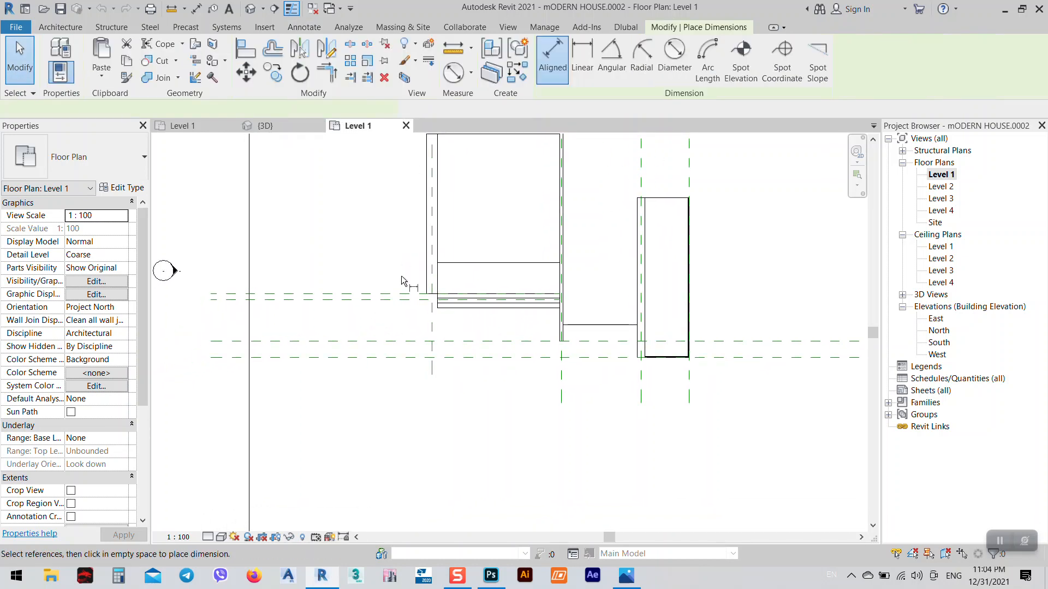
{"action": "left_click", "coordinate": [393, 296]}
{"action": "left_click", "coordinate": [393, 342]}
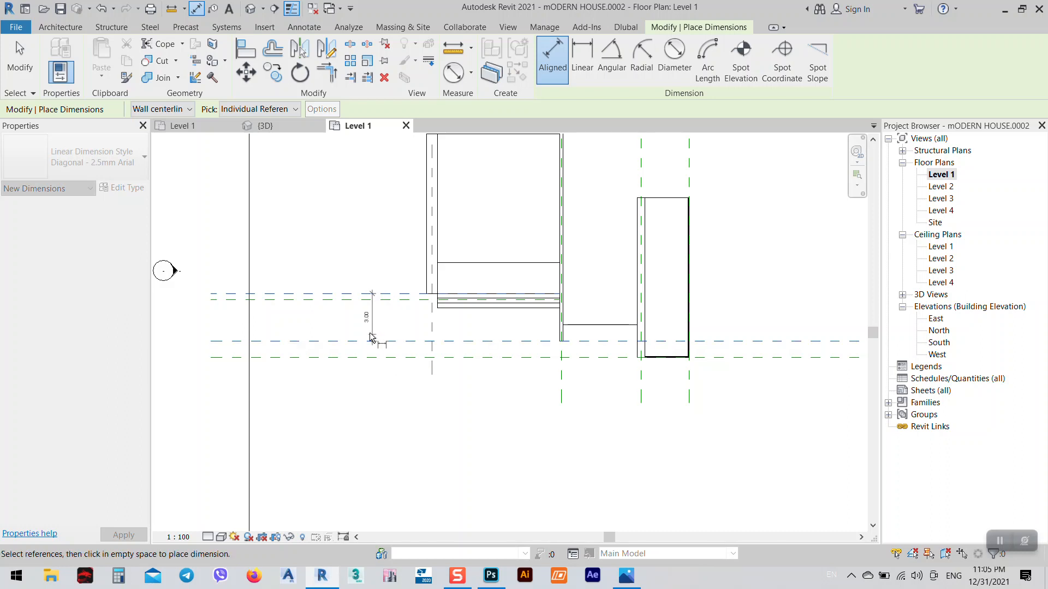
{"action": "left_click", "coordinate": [365, 327]}
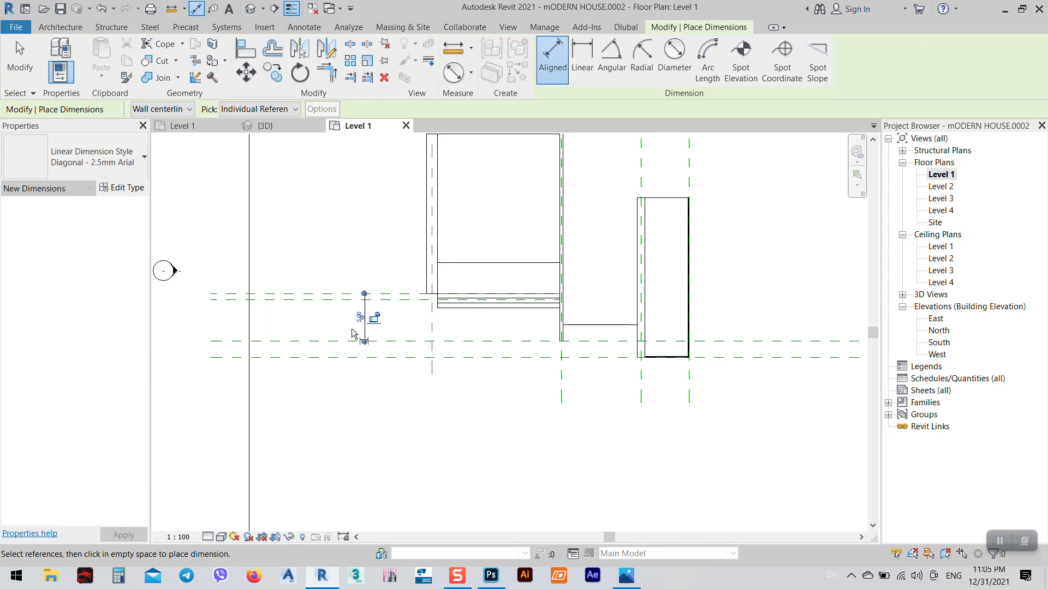
{"action": "left_click", "coordinate": [397, 358]}
{"action": "left_click", "coordinate": [401, 341]}
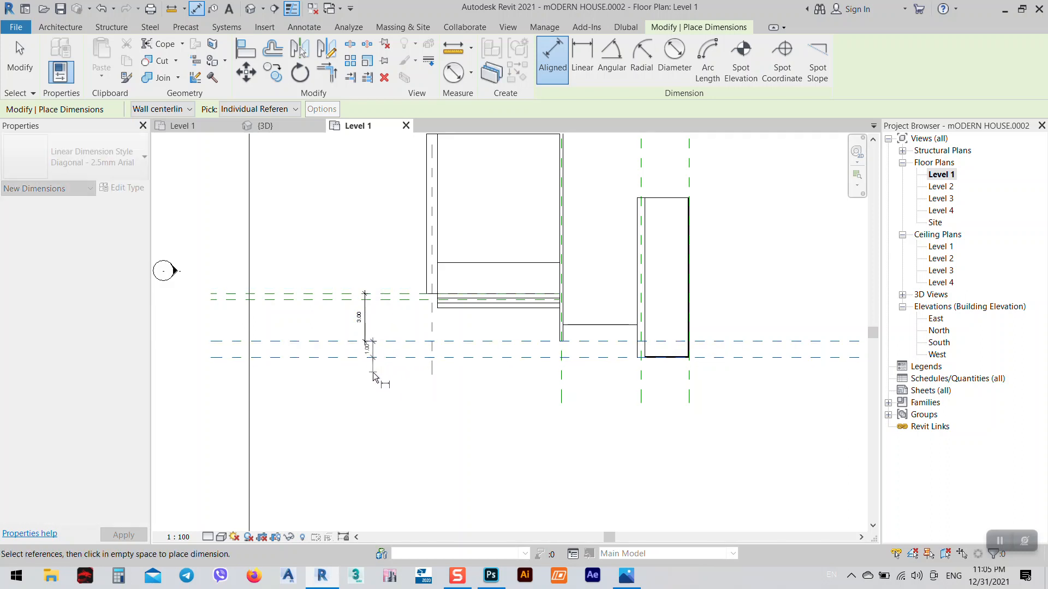
{"action": "left_click", "coordinate": [380, 377]}
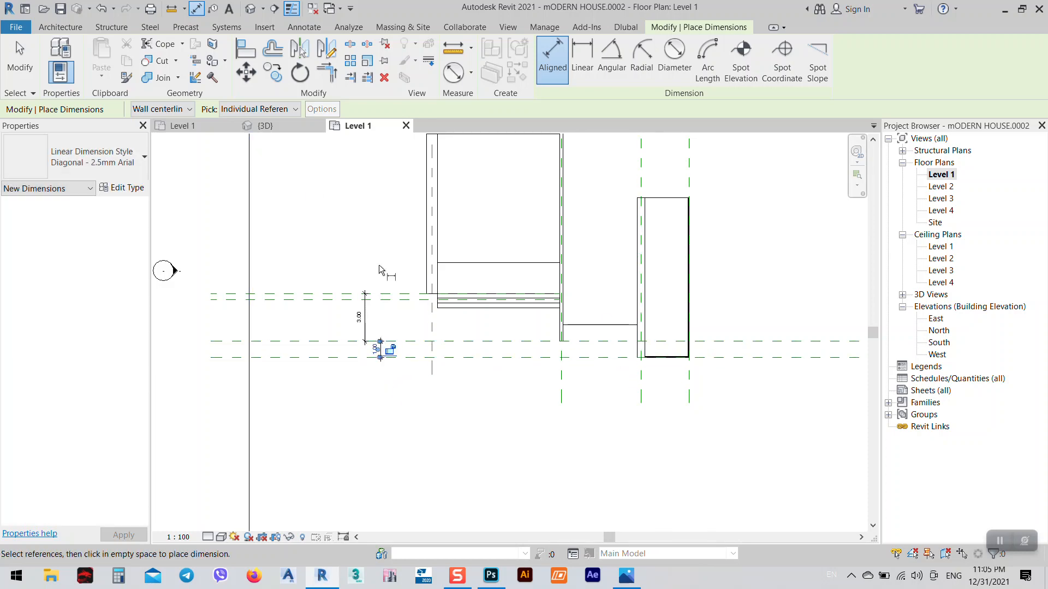
- Recheck the reference picture and add a horizontal grid line offset 1 m above grid A in the new project's Level 1 plan
{"action": "left_click", "coordinate": [626, 578]}
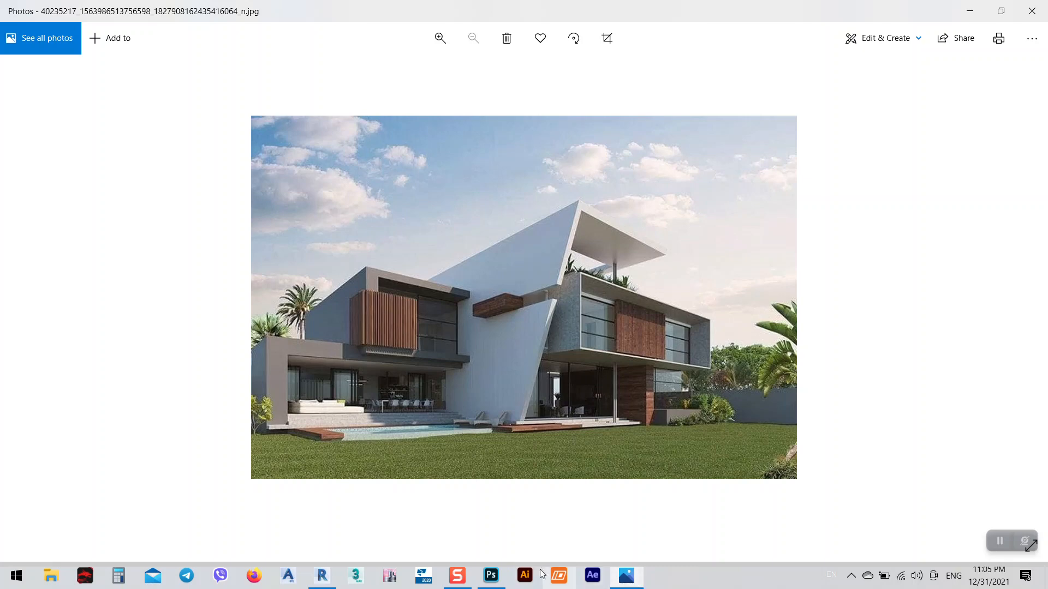
{"action": "left_click", "coordinate": [322, 576]}
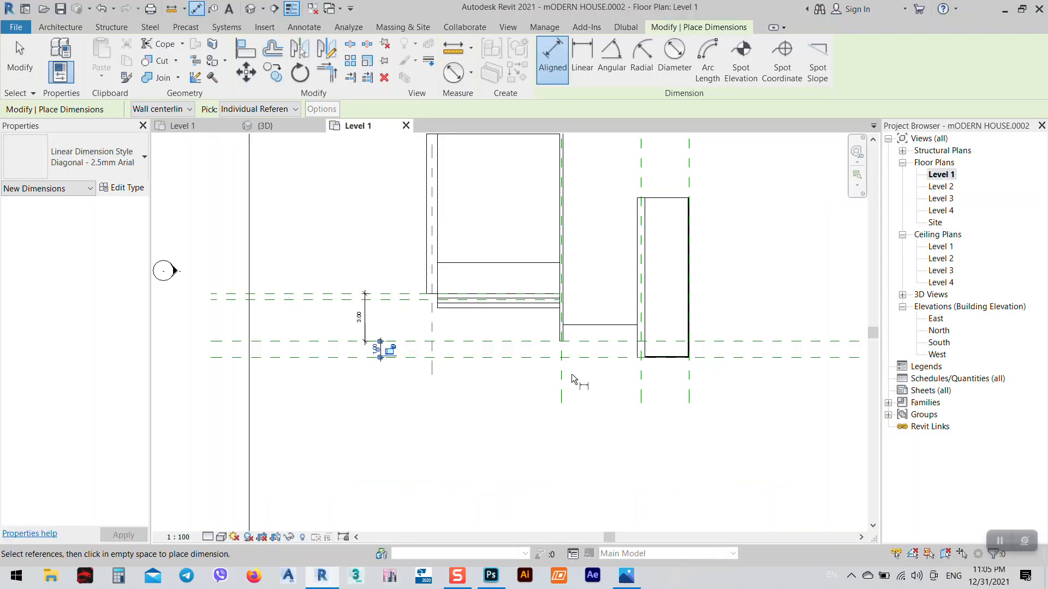
{"action": "left_click", "coordinate": [184, 125]}
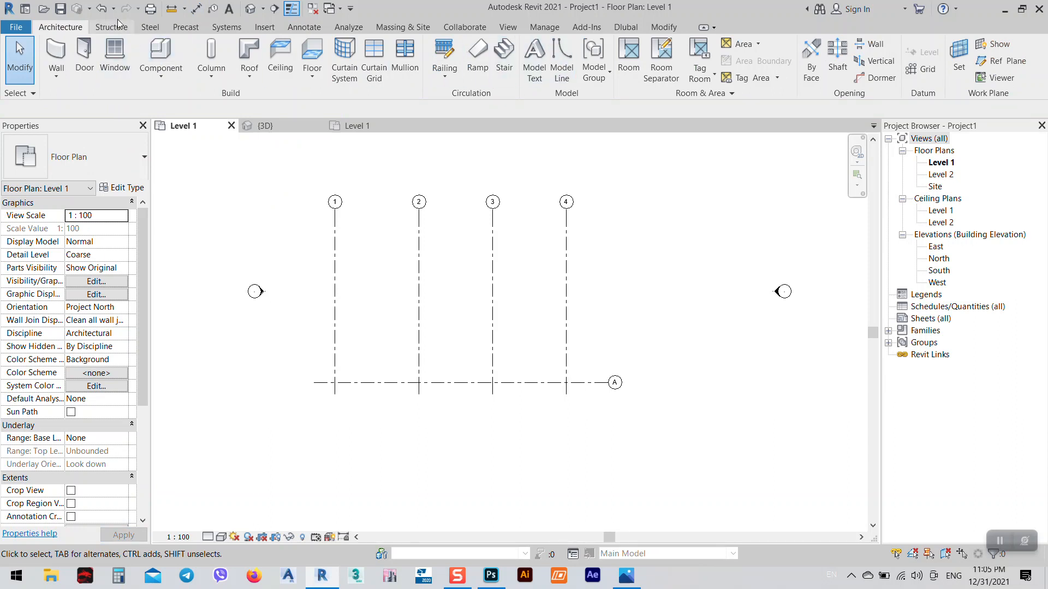
{"action": "left_click", "coordinate": [921, 70]}
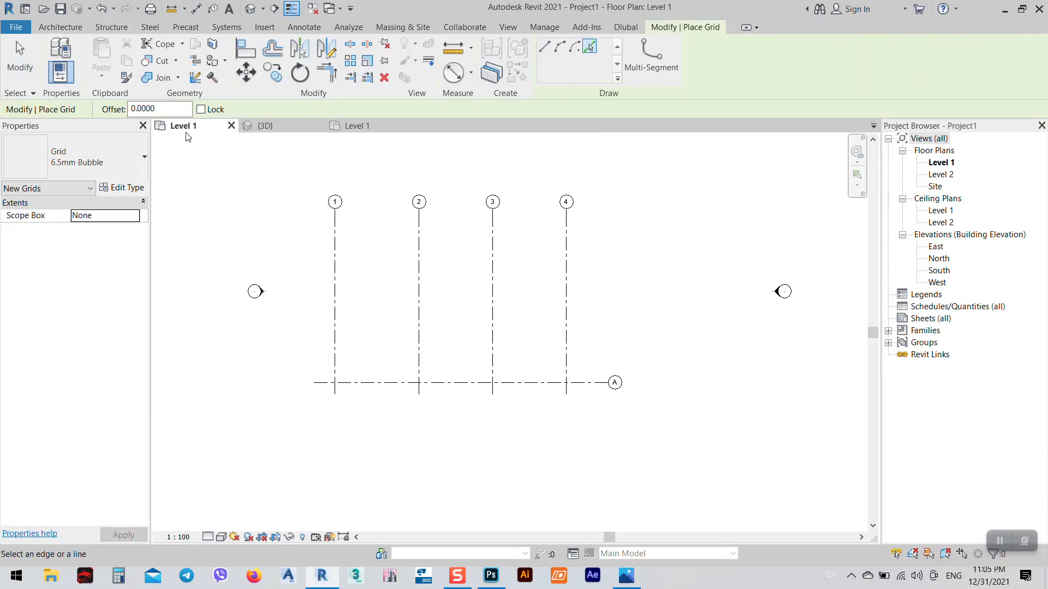
{"action": "double_click", "coordinate": [158, 109]}
{"action": "type", "text": "1"}
{"action": "left_click", "coordinate": [441, 383]}
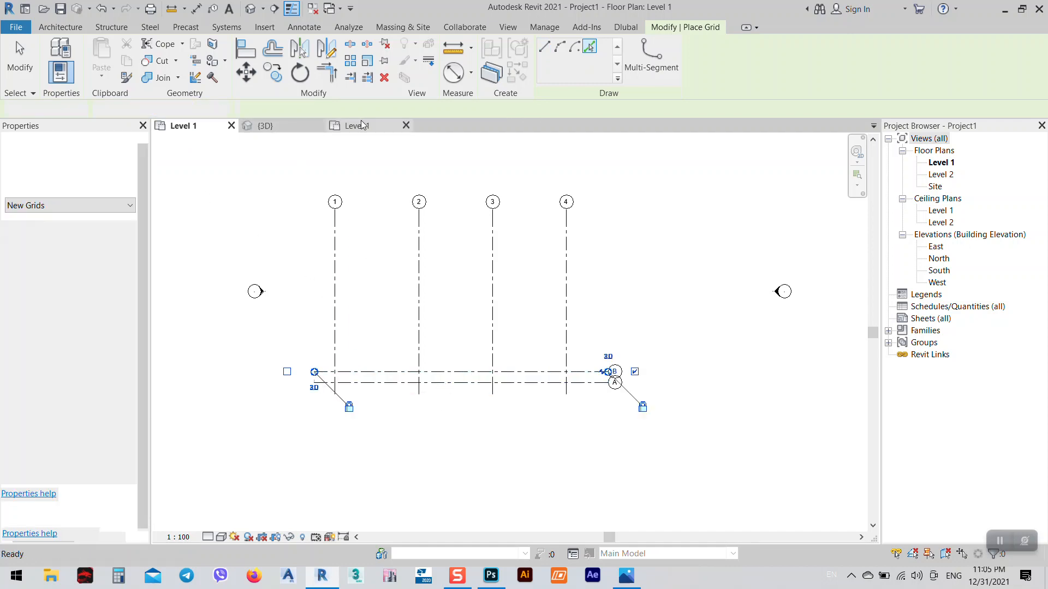
- Recheck the front spacing in the finished house's Level 1 plan and add a horizontal grid line offset 3 m above grid B in Project1
{"action": "left_click", "coordinate": [361, 126]}
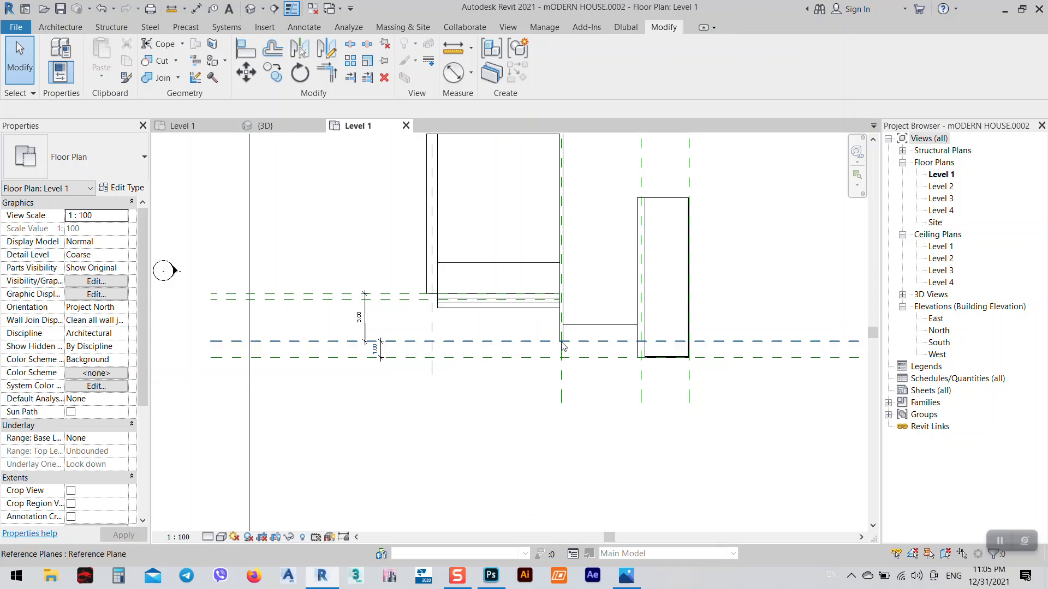
{"action": "left_click", "coordinate": [185, 126]}
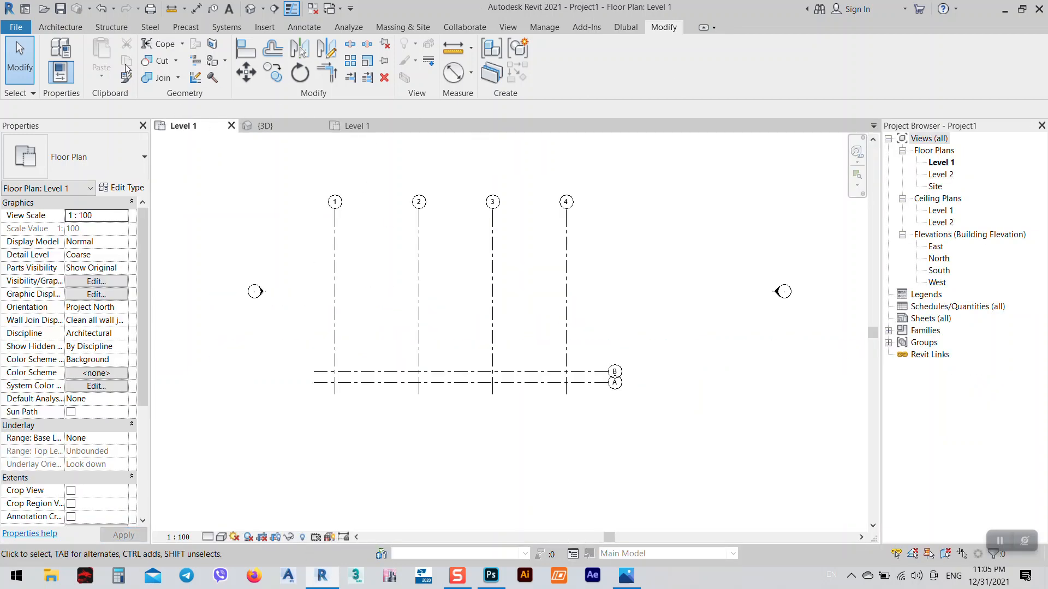
{"action": "left_click", "coordinate": [60, 27]}
{"action": "left_click", "coordinate": [926, 75]}
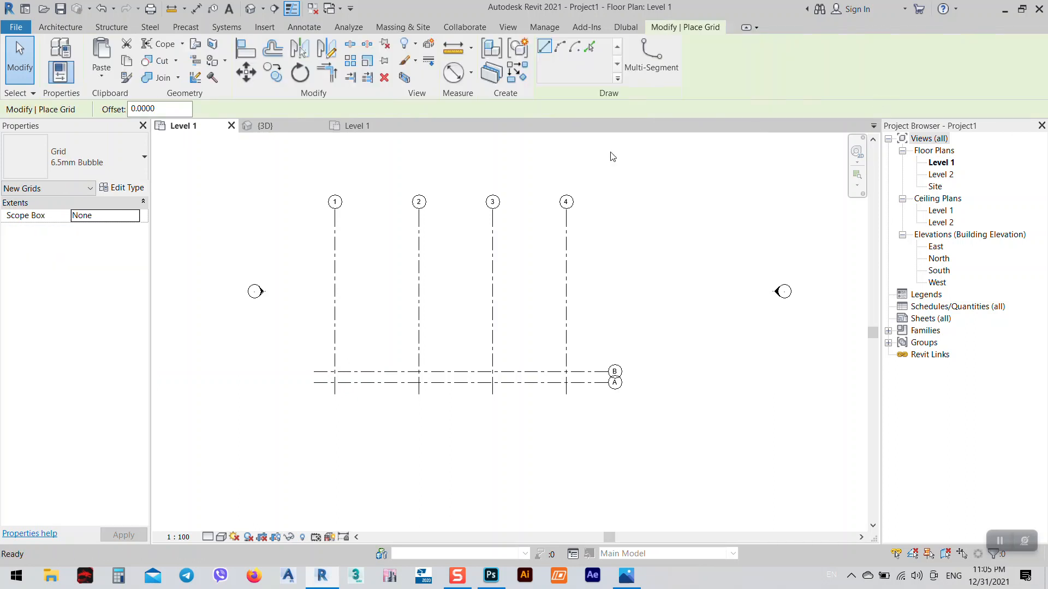
{"action": "left_click", "coordinate": [589, 47]}
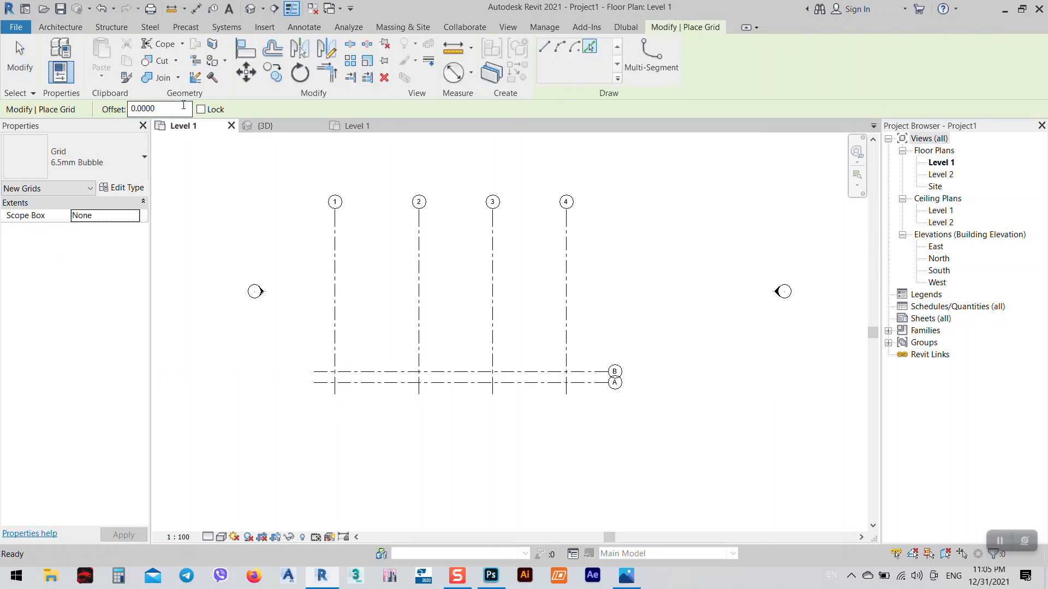
{"action": "double_click", "coordinate": [183, 106]}
{"action": "type", "text": "3"}
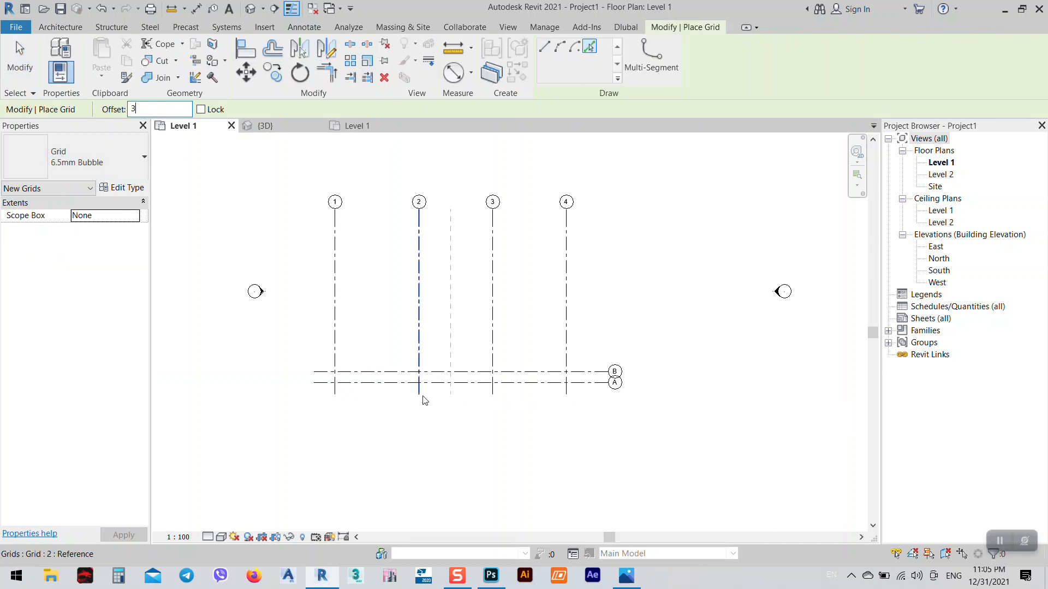
{"action": "left_click", "coordinate": [444, 372]}
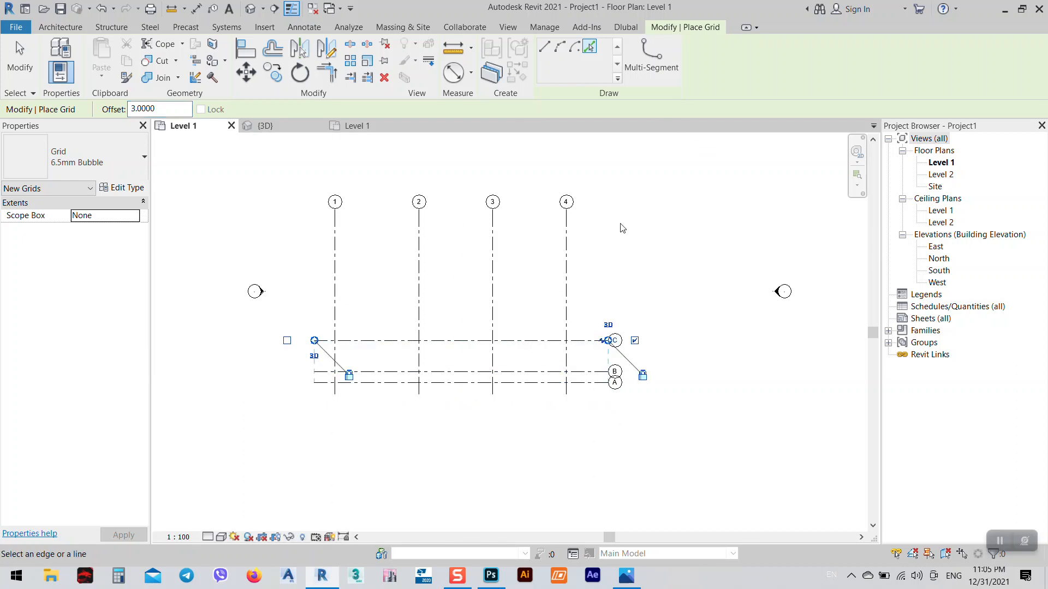
- Recheck the reference picture and add a horizontal grid line offset 15 m above grid C in the Level 1 plan
{"action": "left_click", "coordinate": [627, 576]}
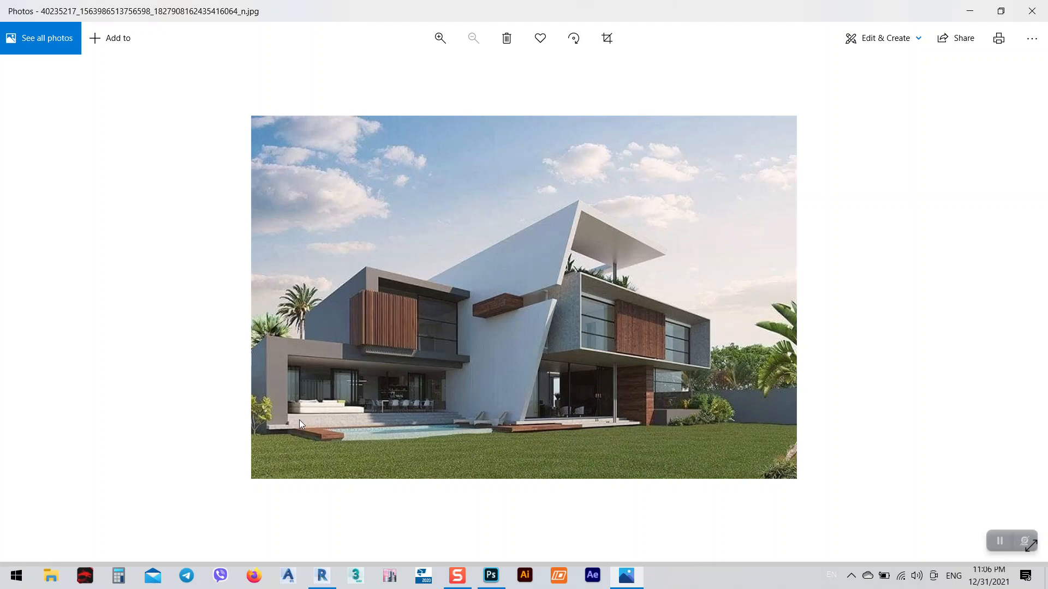
{"action": "left_click", "coordinate": [970, 12]}
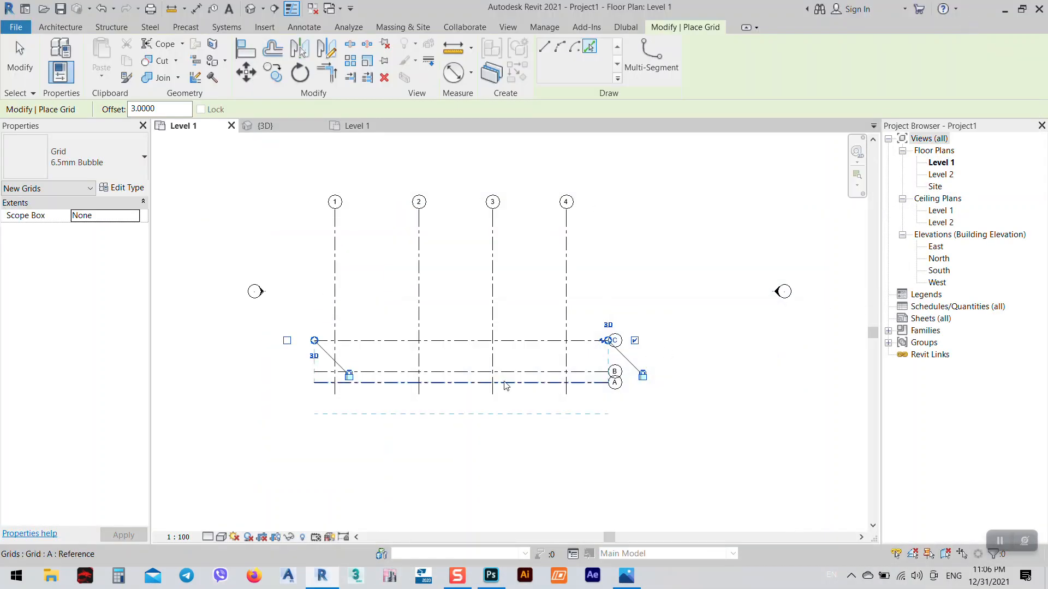
{"action": "double_click", "coordinate": [143, 108]}
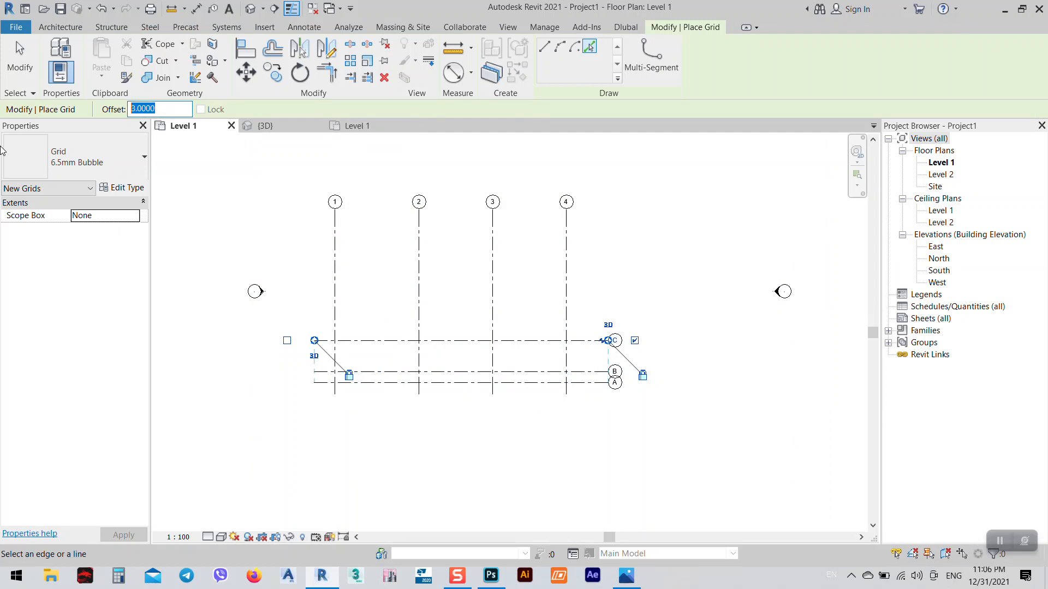
{"action": "type", "text": "15"}
{"action": "key", "text": "Return"}
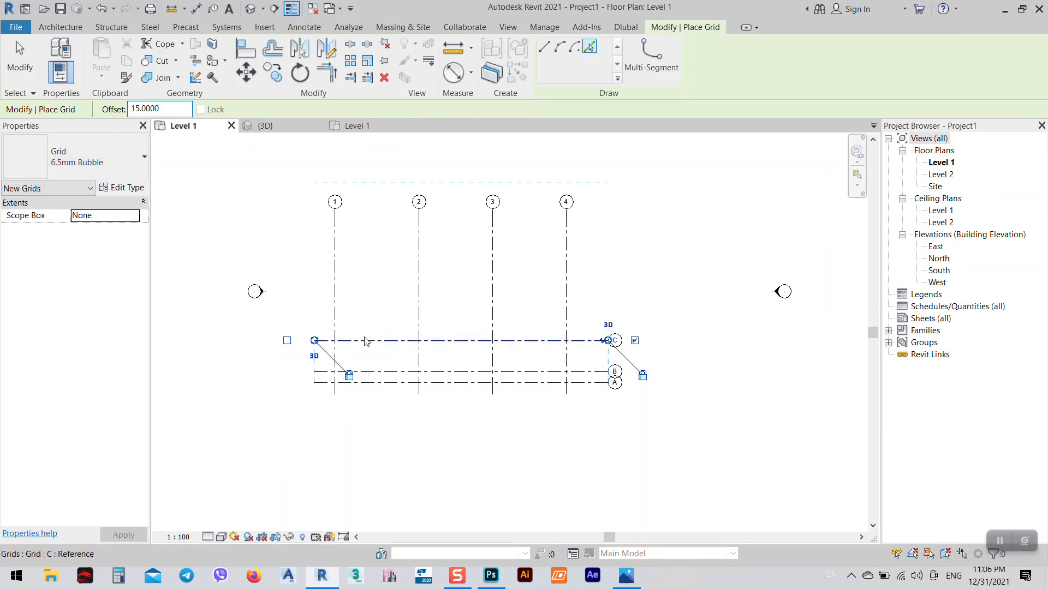
{"action": "left_click", "coordinate": [366, 340]}
{"action": "middle_click_drag", "start_coordinate": [379, 299], "coordinate": [433, 346]}
{"action": "right_click", "coordinate": [427, 342]}
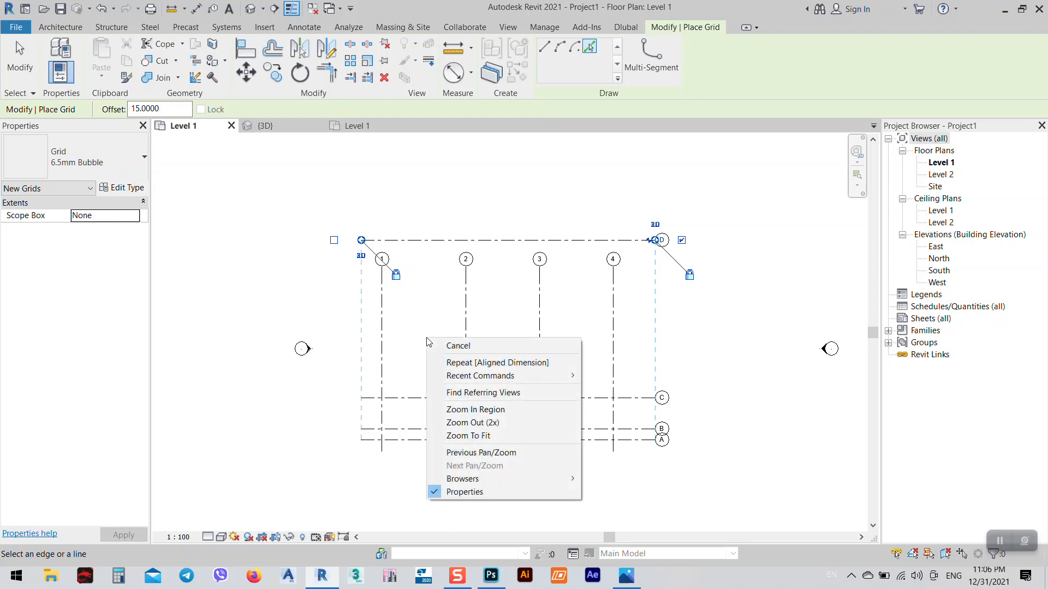
{"action": "left_click", "coordinate": [436, 345]}
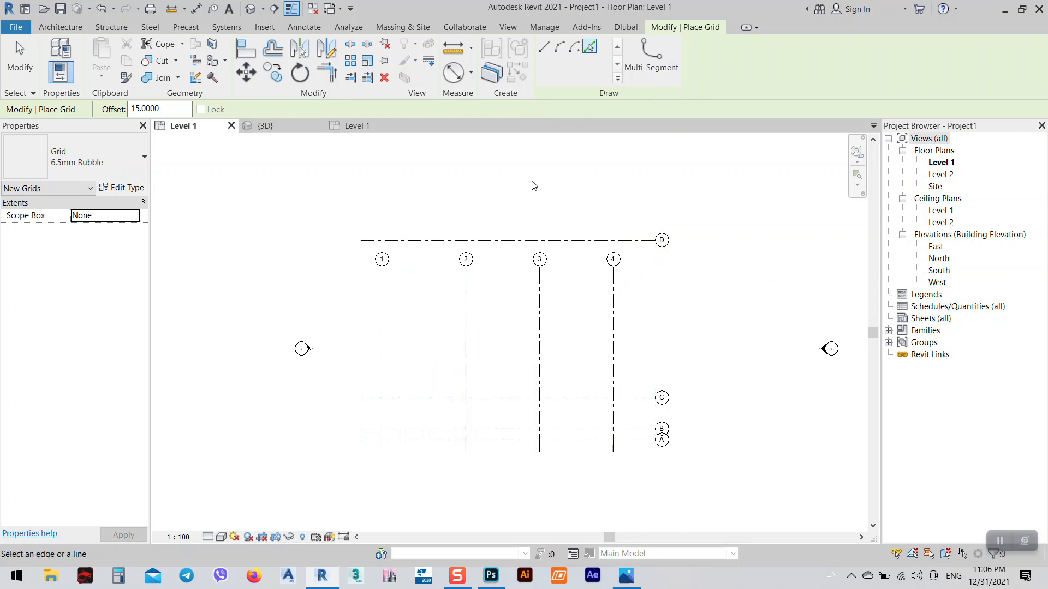
{"action": "key", "text": "Escape"}
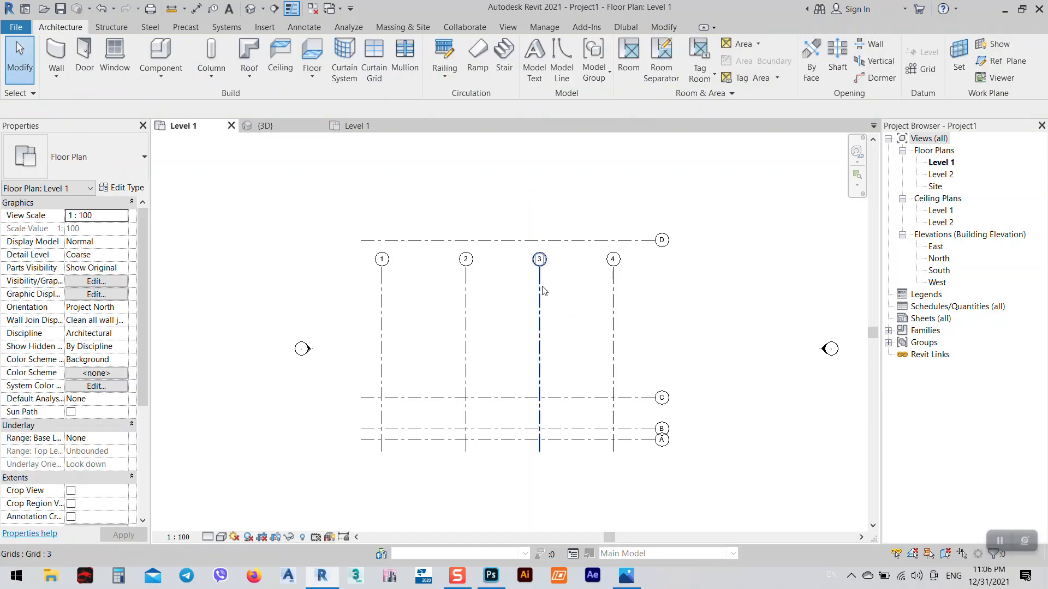
- Extend the upper ends of the aligned vertical grid lines 1 to 4 past grid D
{"action": "left_click", "coordinate": [615, 295]}
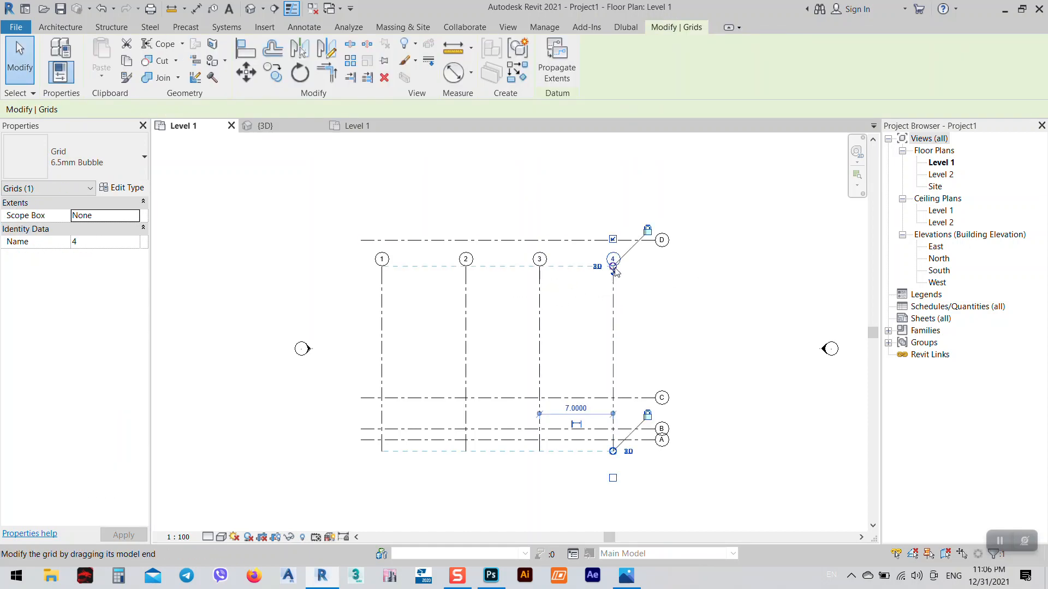
{"action": "left_click_drag", "start_coordinate": [613, 267], "coordinate": [613, 208]}
{"action": "left_click", "coordinate": [668, 331]}
{"action": "middle_click_drag", "start_coordinate": [633, 335], "coordinate": [617, 289]}
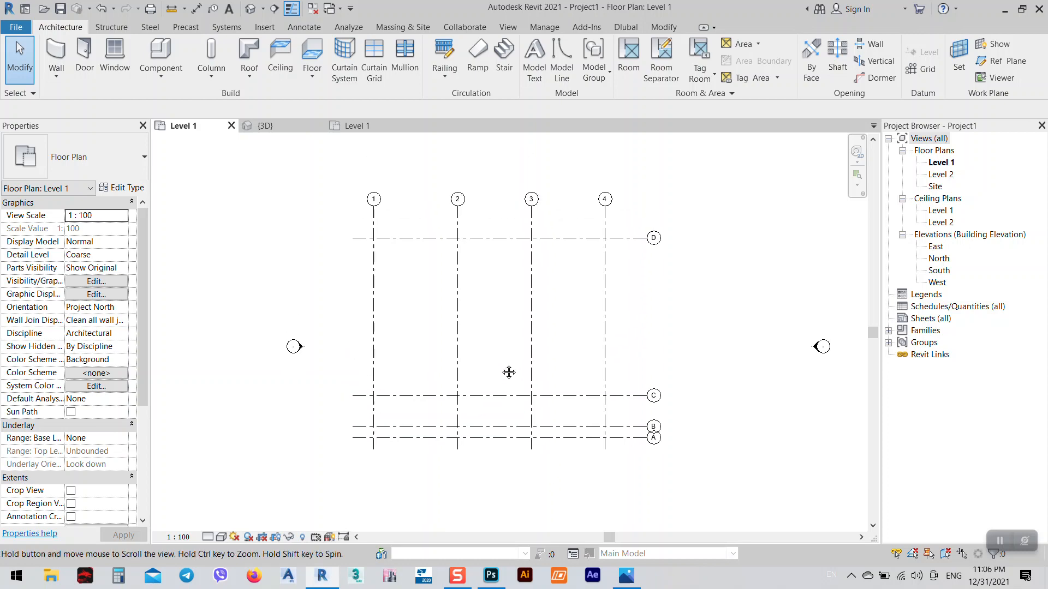
- Compare the new Level 1 grid with the finished house's 3D view and the house reference picture
{"action": "left_click", "coordinate": [265, 126]}
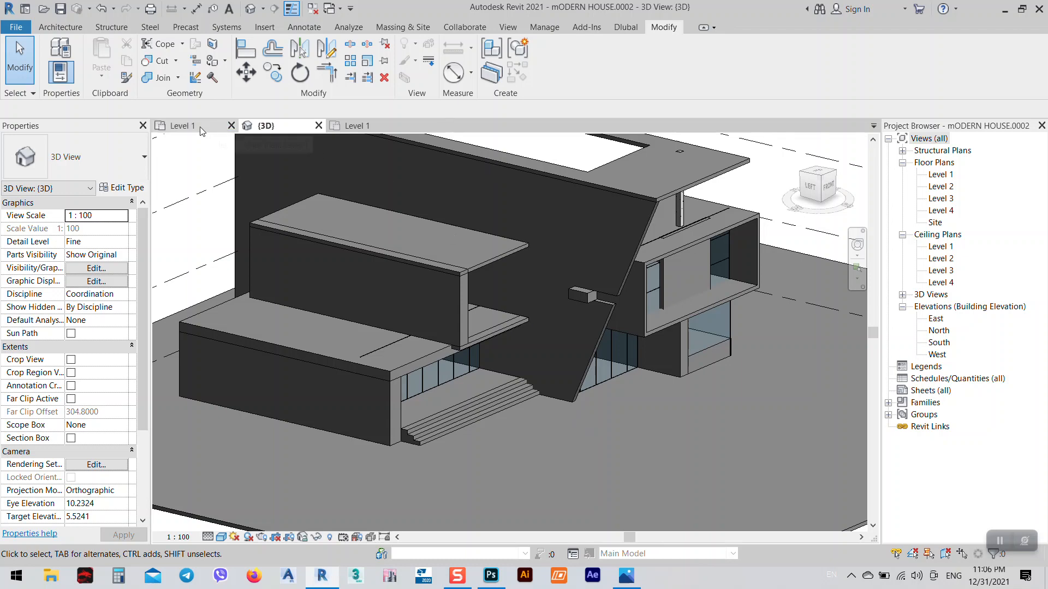
{"action": "left_click", "coordinate": [183, 125]}
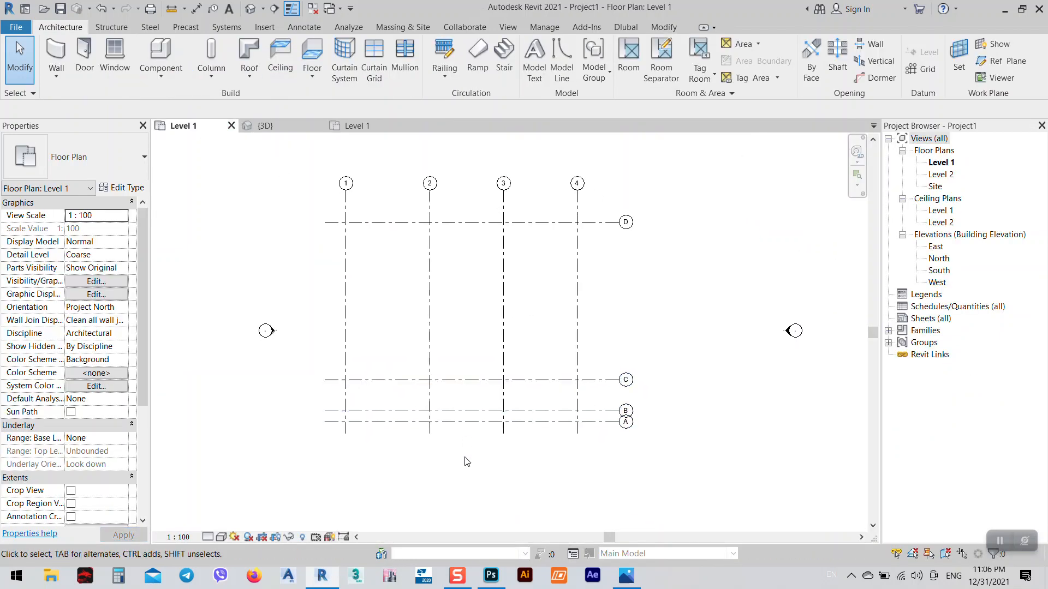
{"action": "left_click", "coordinate": [626, 575]}
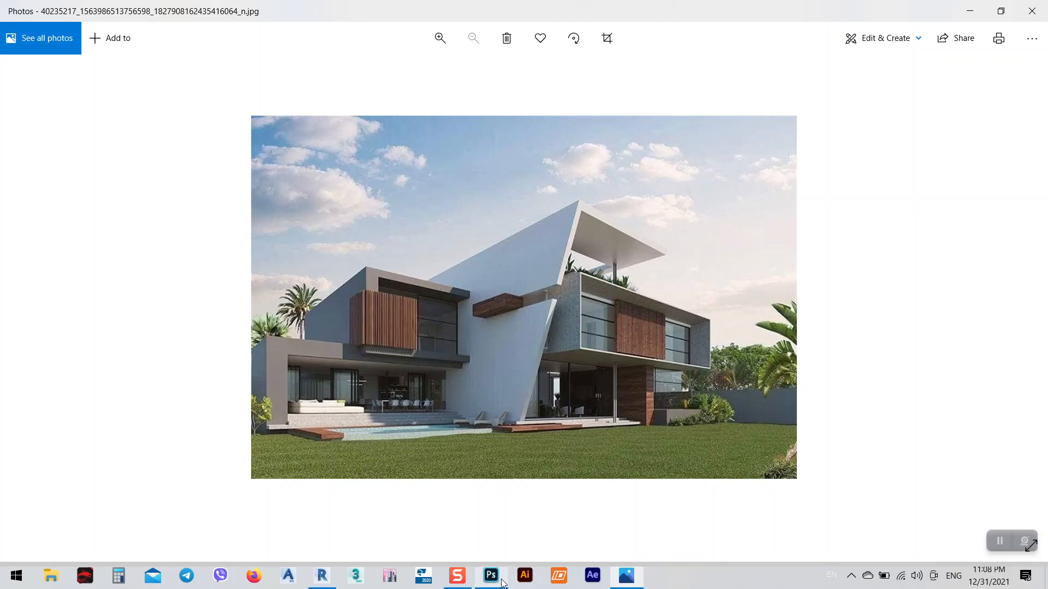
{"action": "left_click", "coordinate": [322, 576]}
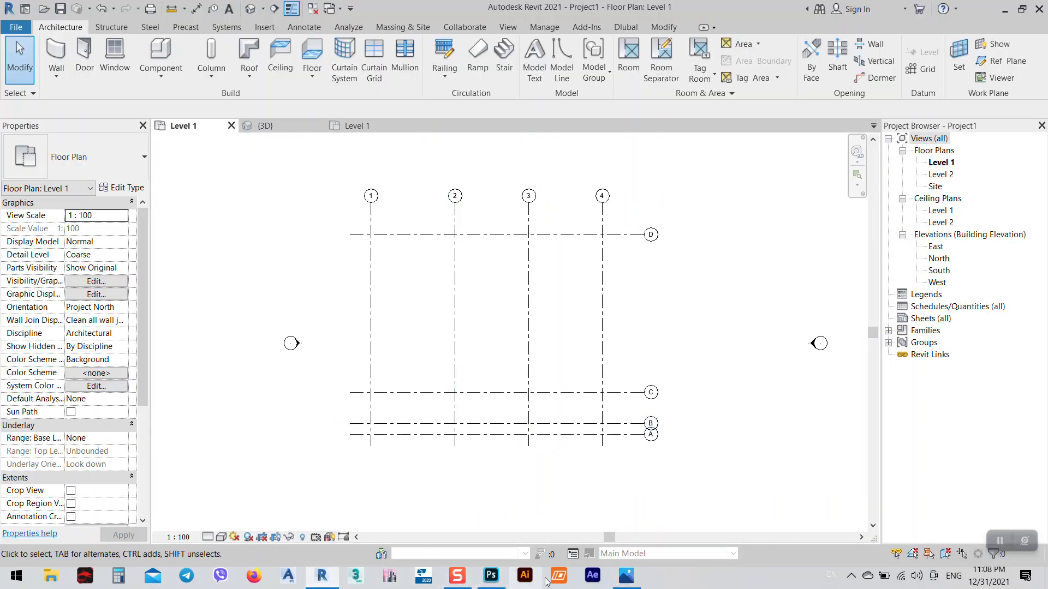
{"action": "left_click", "coordinate": [640, 582]}
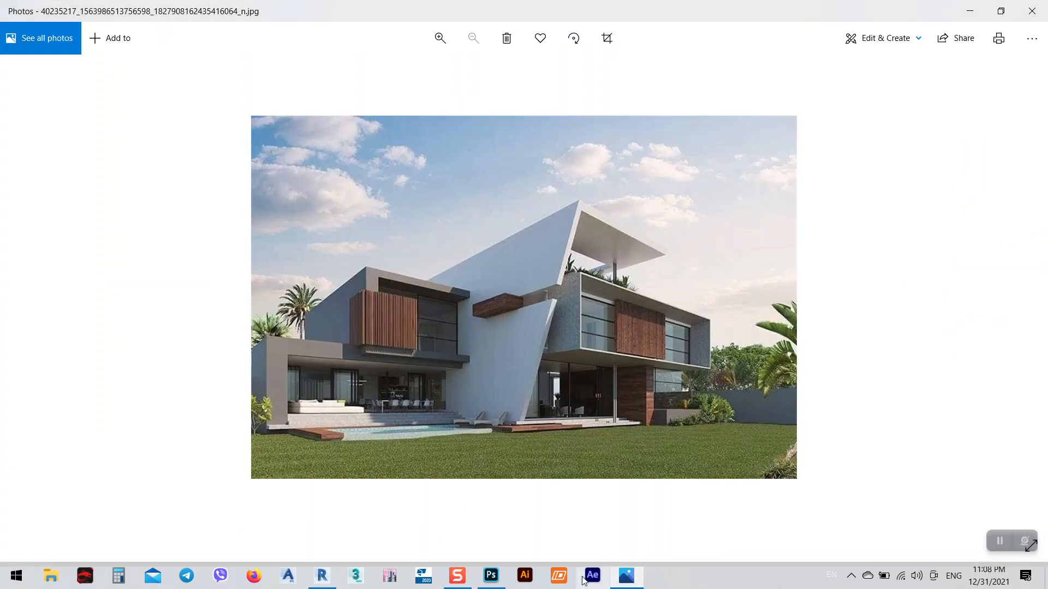
{"action": "left_click", "coordinate": [322, 577]}
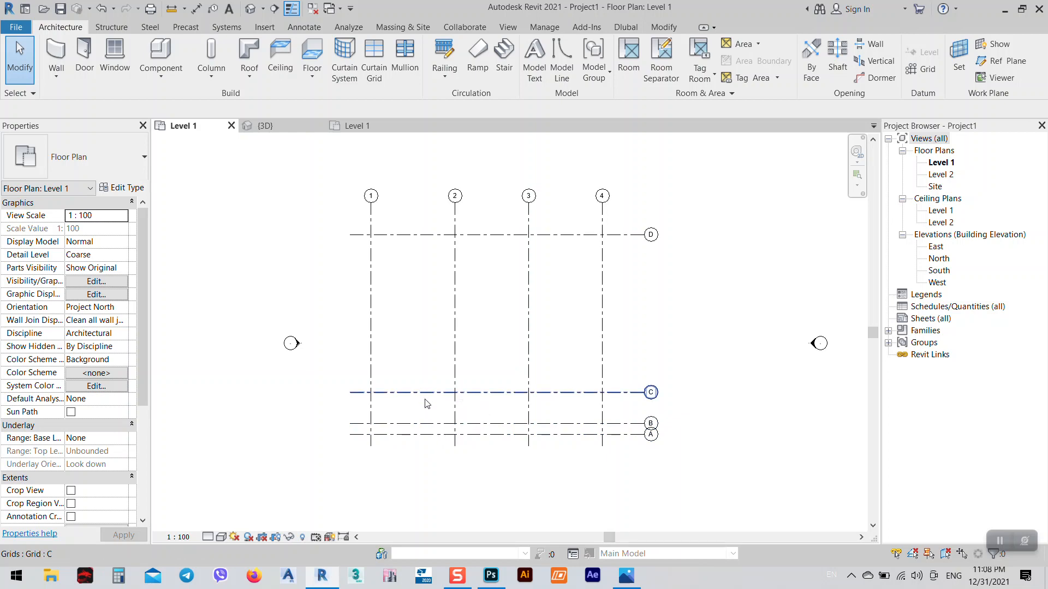
{"action": "left_click", "coordinate": [635, 582]}
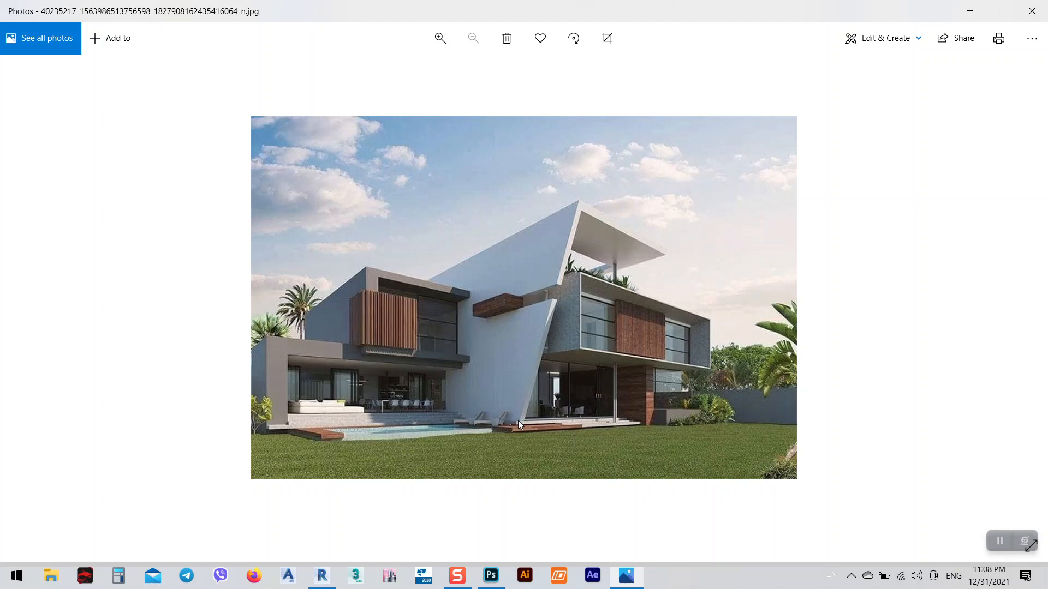
{"action": "left_click", "coordinate": [322, 576]}
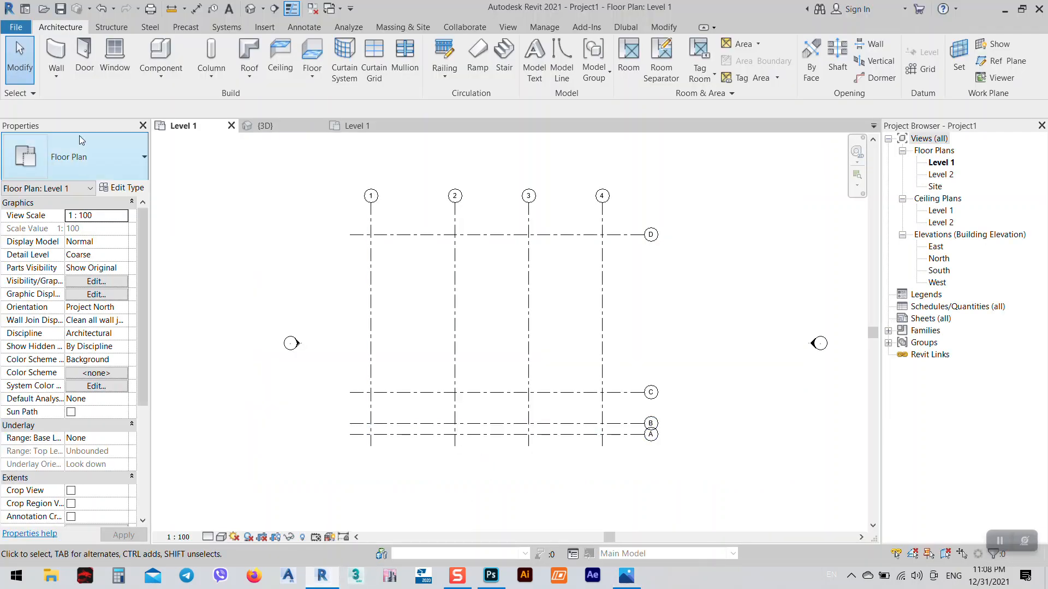
{"action": "left_click", "coordinate": [56, 54]}
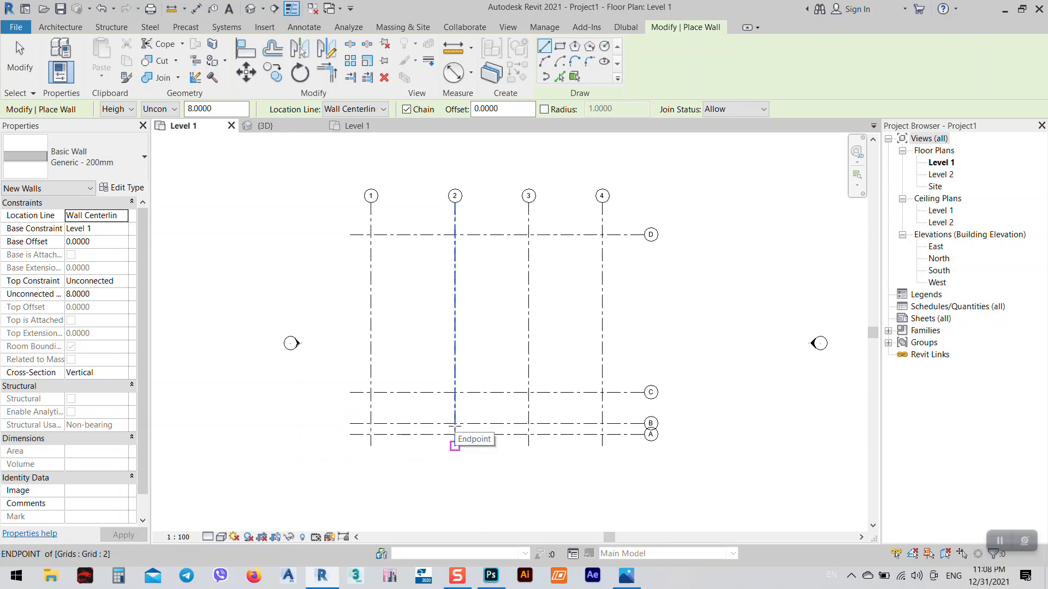
{"action": "left_click", "coordinate": [157, 111]}
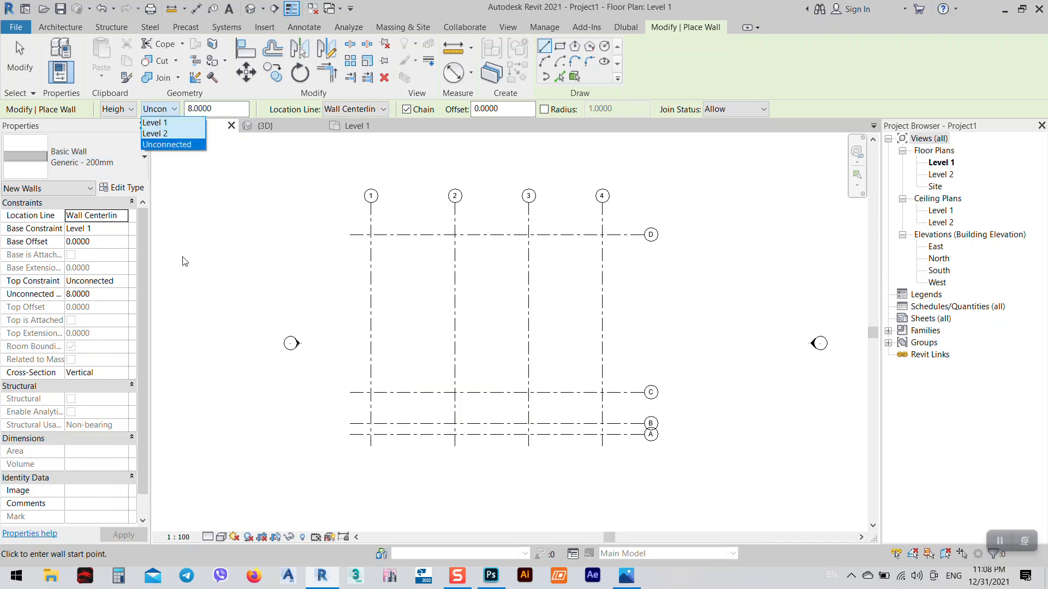
{"action": "left_click", "coordinate": [626, 576]}
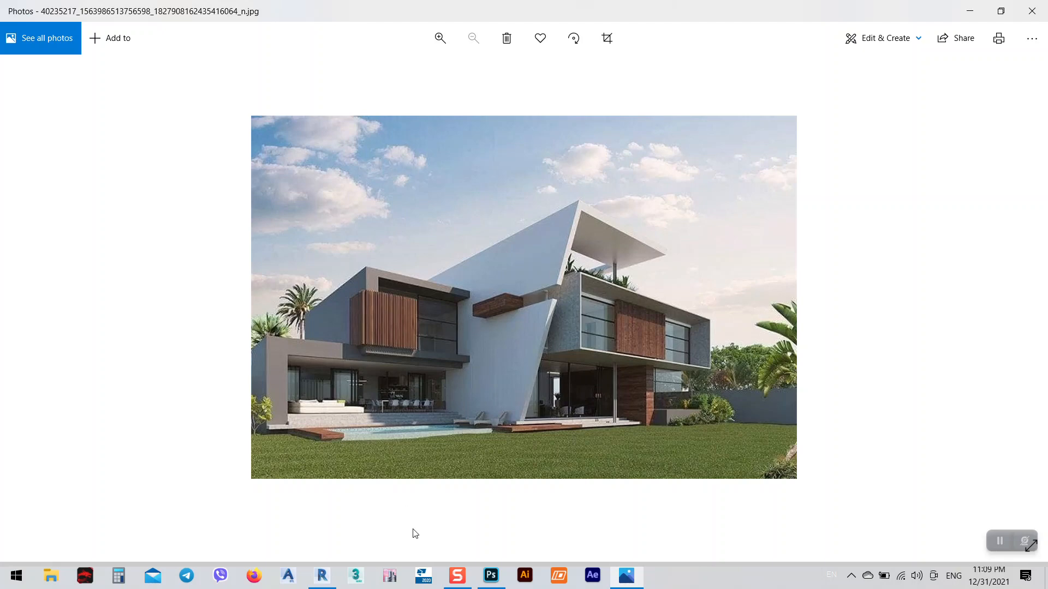
{"action": "left_click", "coordinate": [322, 576]}
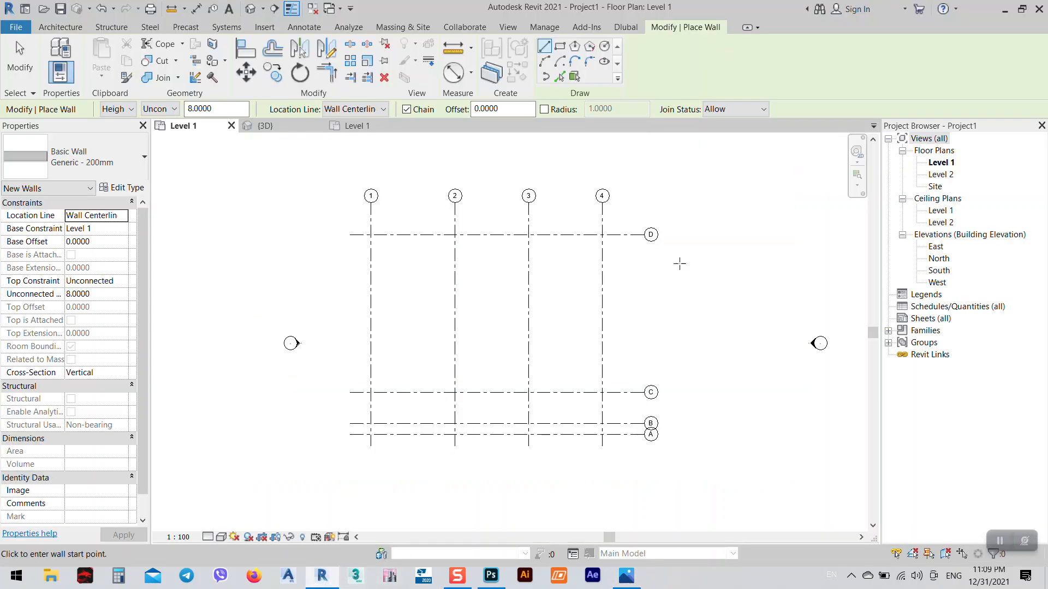
- Set the height of Level 2 above Level 1 to 3 m in the South elevation
{"action": "double_click", "coordinate": [939, 270]}
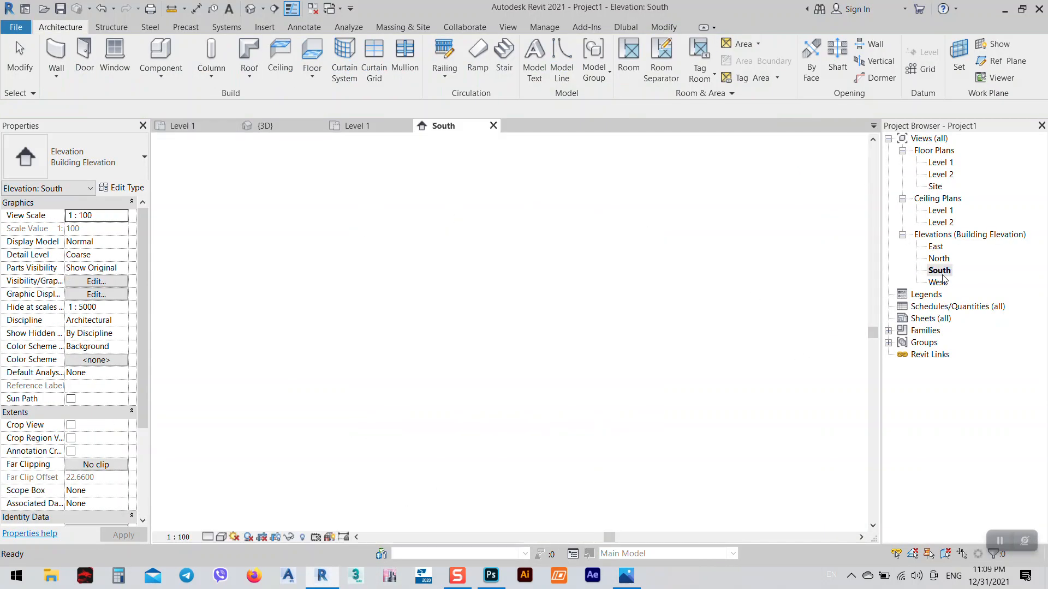
{"action": "left_click", "coordinate": [652, 327]}
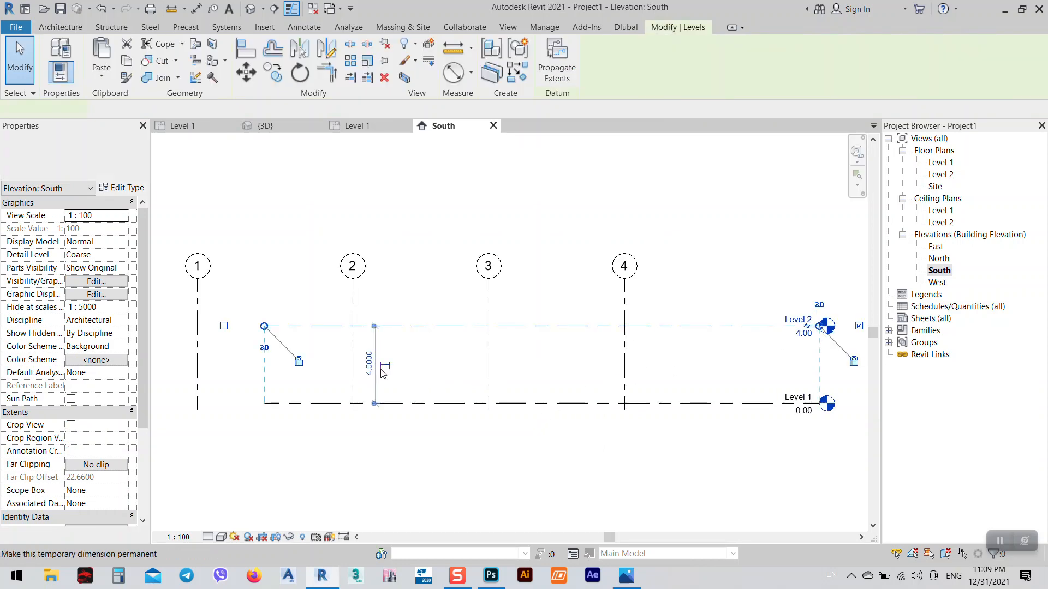
{"action": "left_click", "coordinate": [371, 364]}
{"action": "type", "text": "3"}
{"action": "key", "text": "Return"}
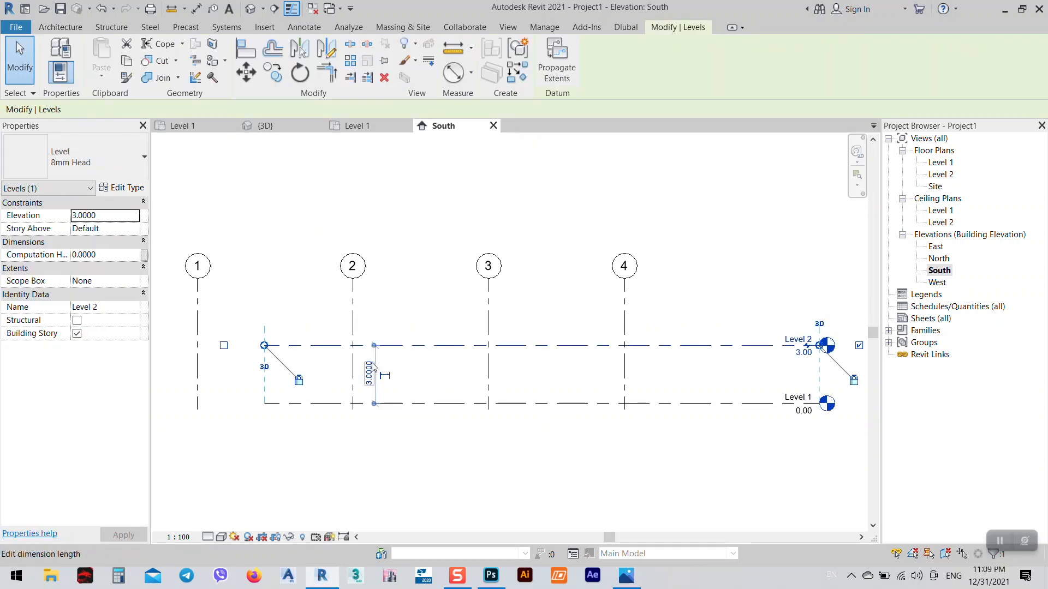
{"action": "left_click", "coordinate": [509, 498]}
- Extend the Level 1 and Level 2 lines past grid 1 in the South elevation
{"action": "middle_click_drag", "start_coordinate": [427, 457], "coordinate": [578, 444]}
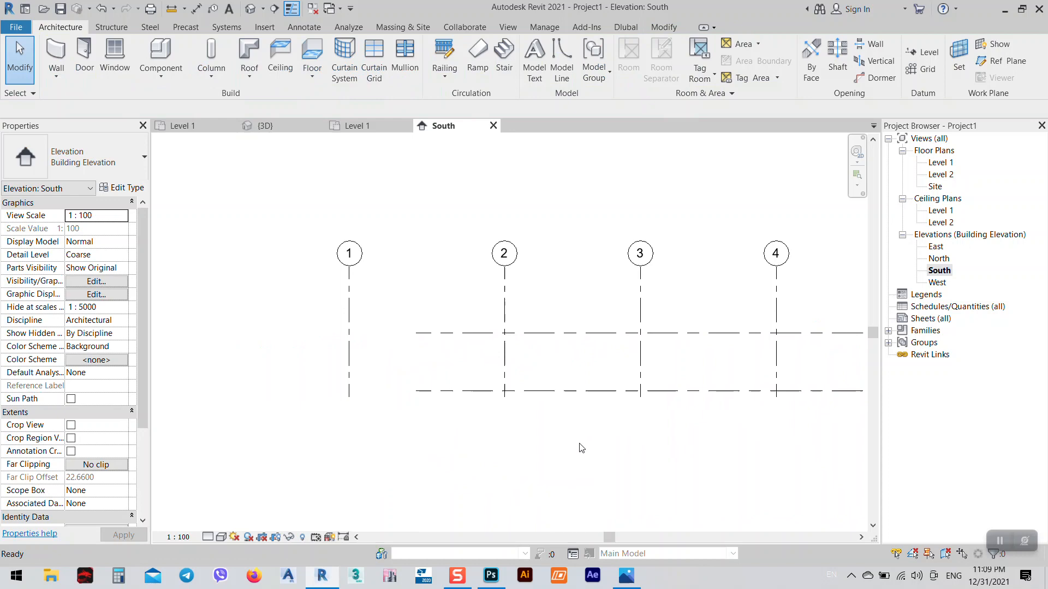
{"action": "left_click", "coordinate": [552, 391]}
{"action": "left_click_drag", "start_coordinate": [390, 391], "coordinate": [277, 392]}
{"action": "left_click", "coordinate": [409, 457]}
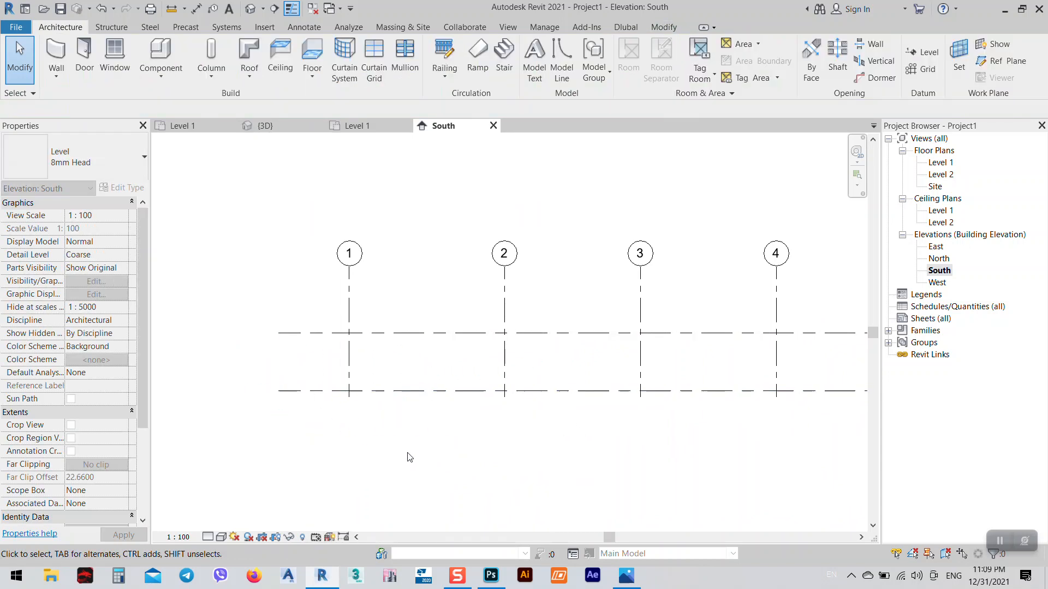
- Add a new level 3 m above Level 2 in the South elevation by picking the Level 2 line with an offset
{"action": "middle_click_drag", "start_coordinate": [356, 358], "coordinate": [304, 386]}
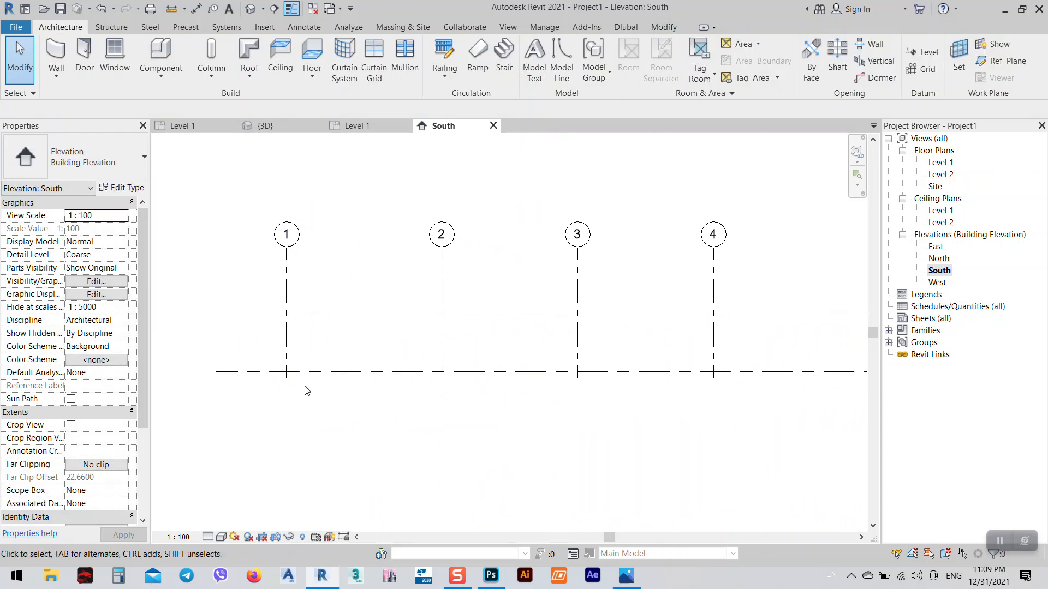
{"action": "scroll", "coordinate": [304, 385], "scroll_direction": "down", "scroll_amount": 2}
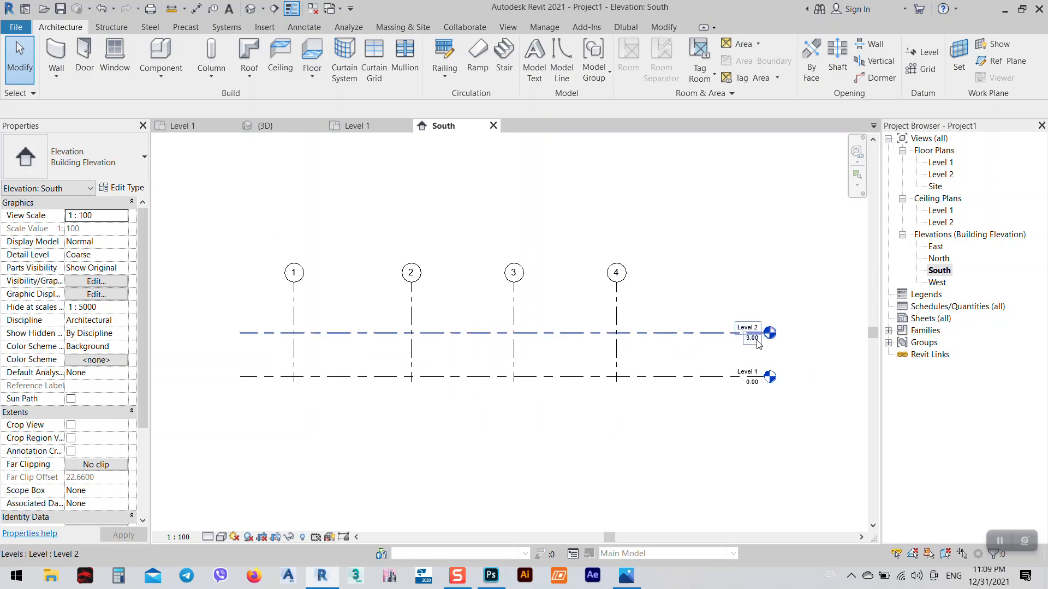
{"action": "left_click", "coordinate": [925, 52]}
{"action": "left_click_drag", "start_coordinate": [333, 110], "coordinate": [244, 128]}
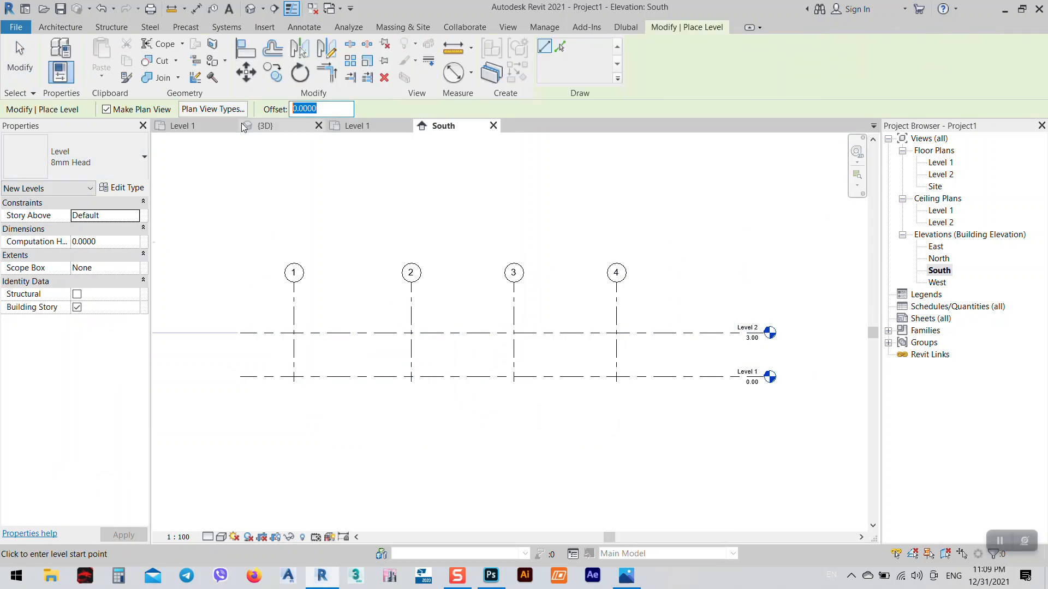
{"action": "type", "text": "3"}
{"action": "key", "text": "Return"}
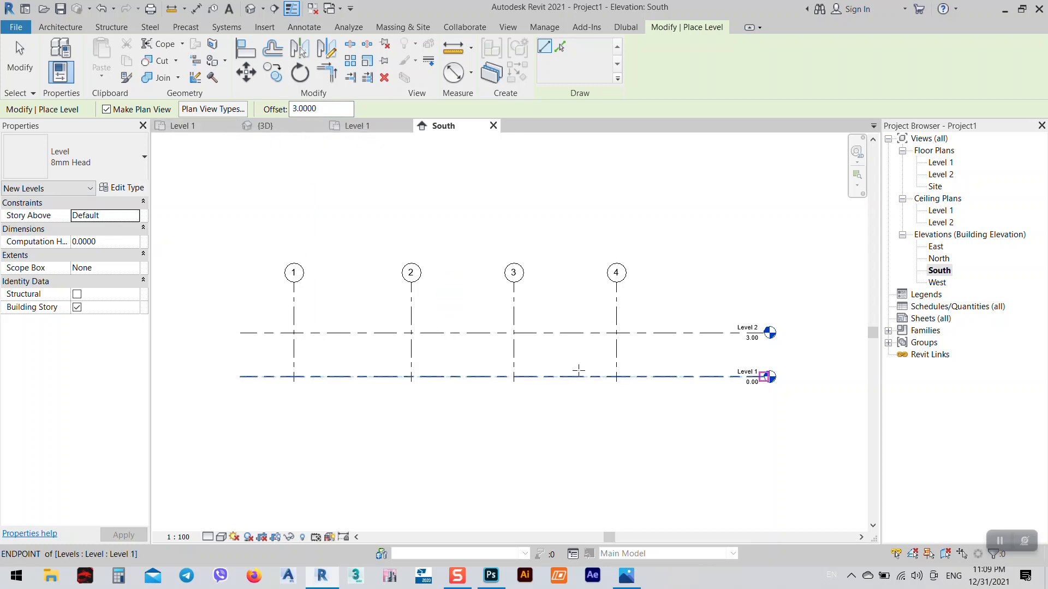
{"action": "left_click", "coordinate": [560, 46]}
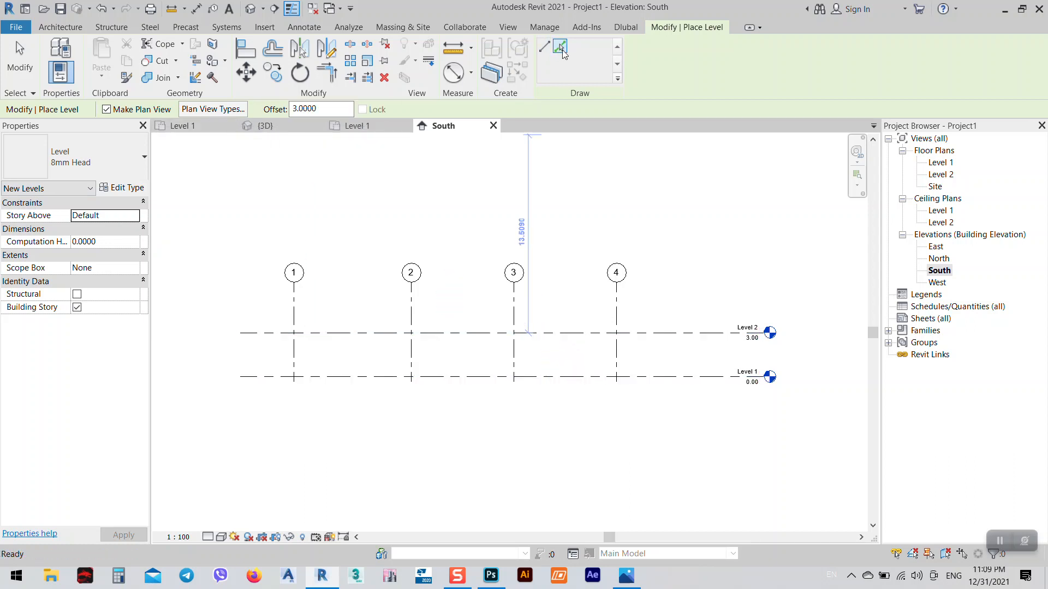
{"action": "left_click", "coordinate": [539, 335]}
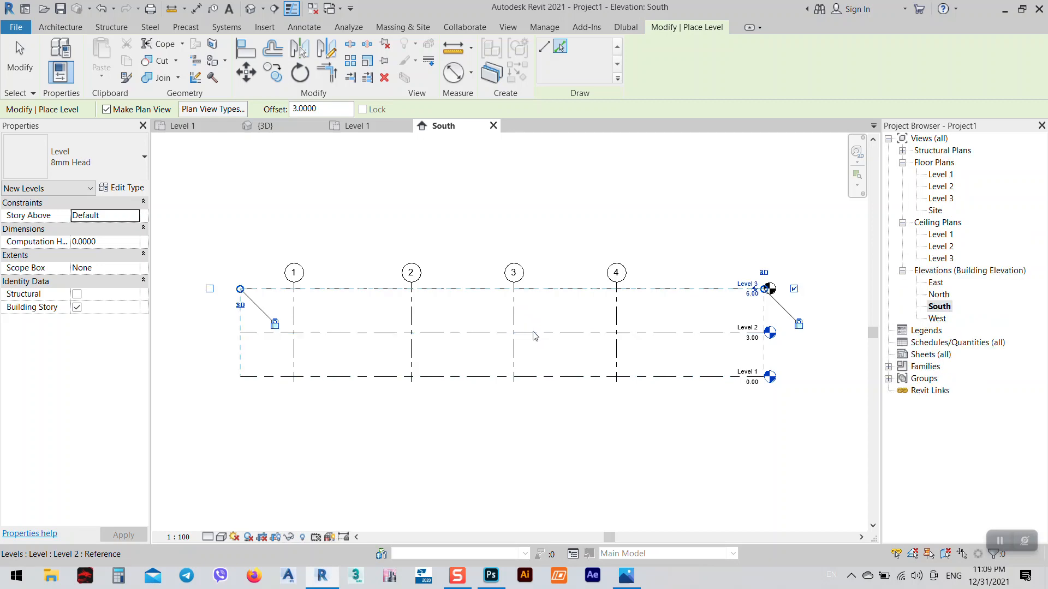
- Check the house reference picture and add another level offset 2 m above Level 3 in the South elevation
{"action": "left_click", "coordinate": [628, 584]}
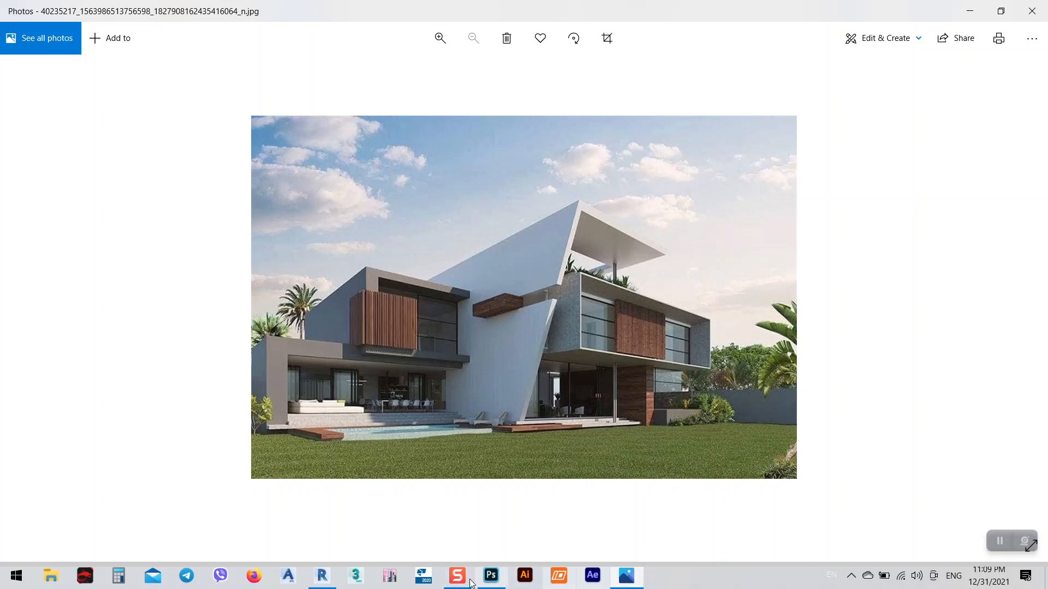
{"action": "left_click", "coordinate": [324, 576]}
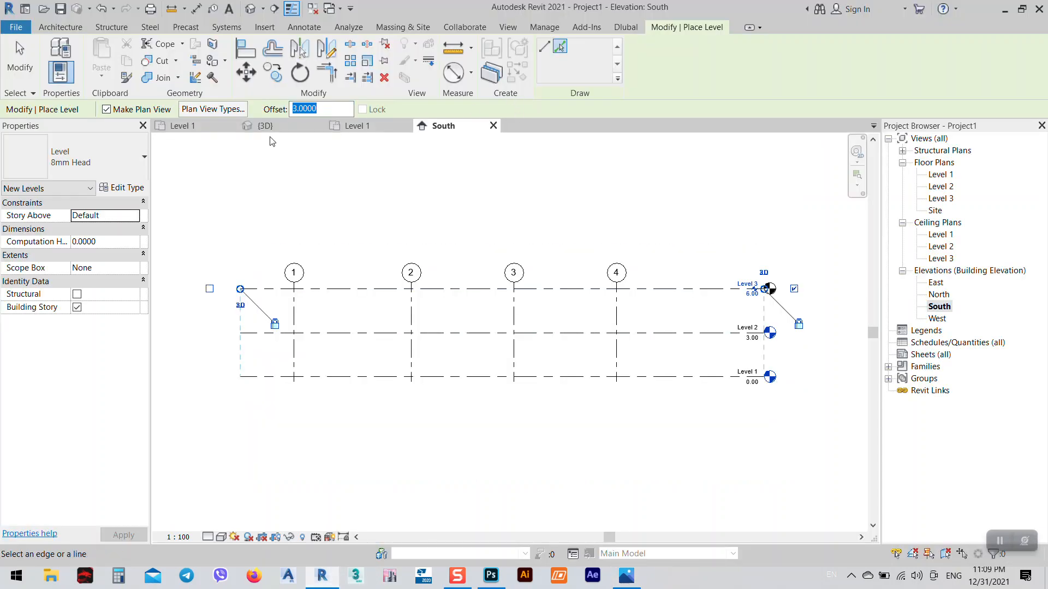
{"action": "type", "text": "2"}
{"action": "left_click", "coordinate": [493, 289]}
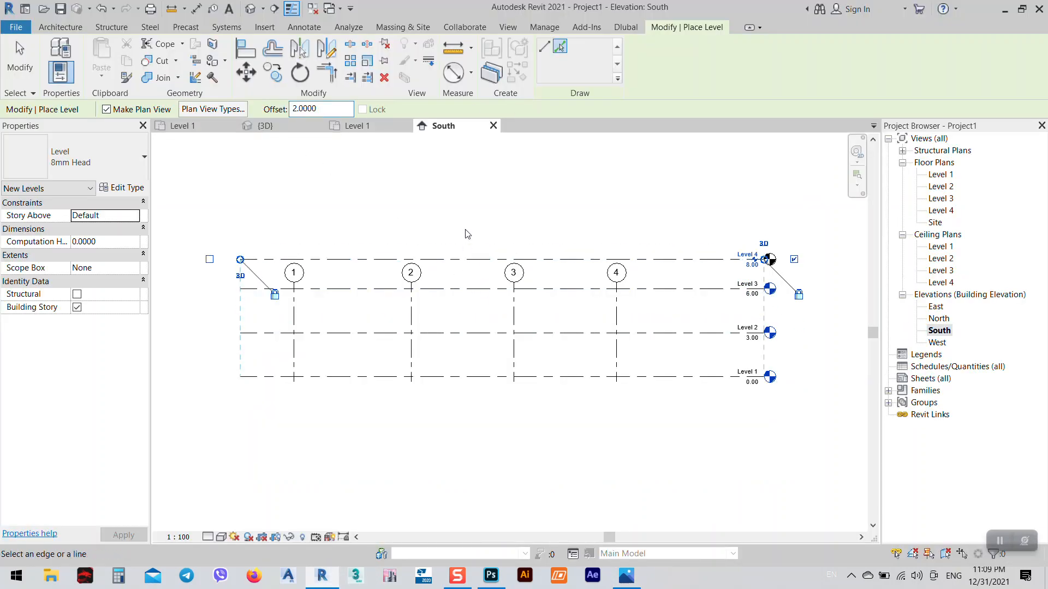
{"action": "right_click", "coordinate": [467, 225]}
{"action": "left_click", "coordinate": [494, 230]}
{"action": "right_click", "coordinate": [473, 204]}
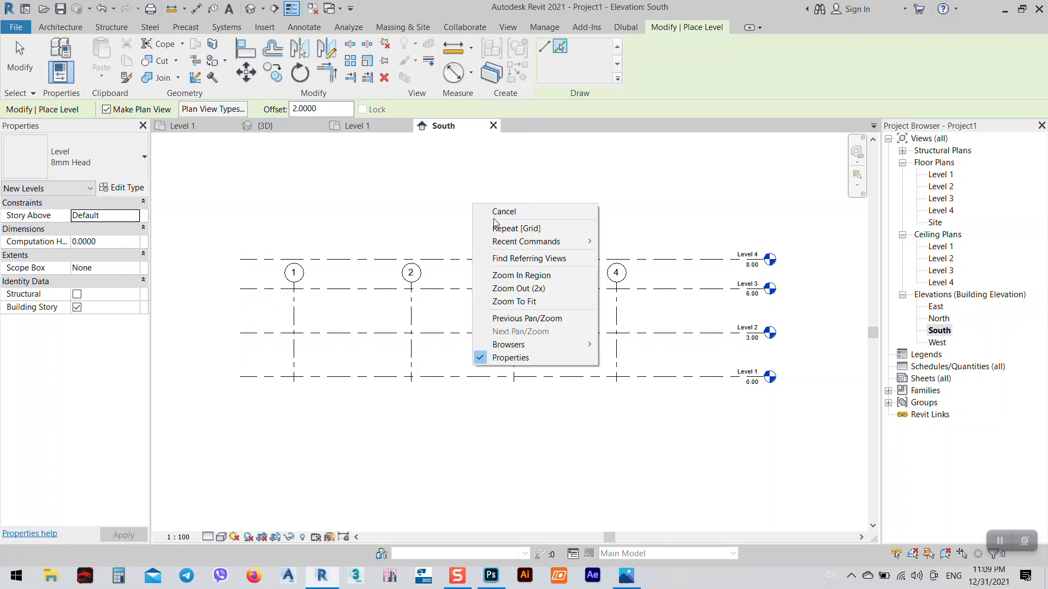
{"action": "left_click", "coordinate": [497, 213]}
- Extend the upper ends of the aligned grid lines 1 to 4 past Level 4 in the South elevation
{"action": "left_click", "coordinate": [411, 294]}
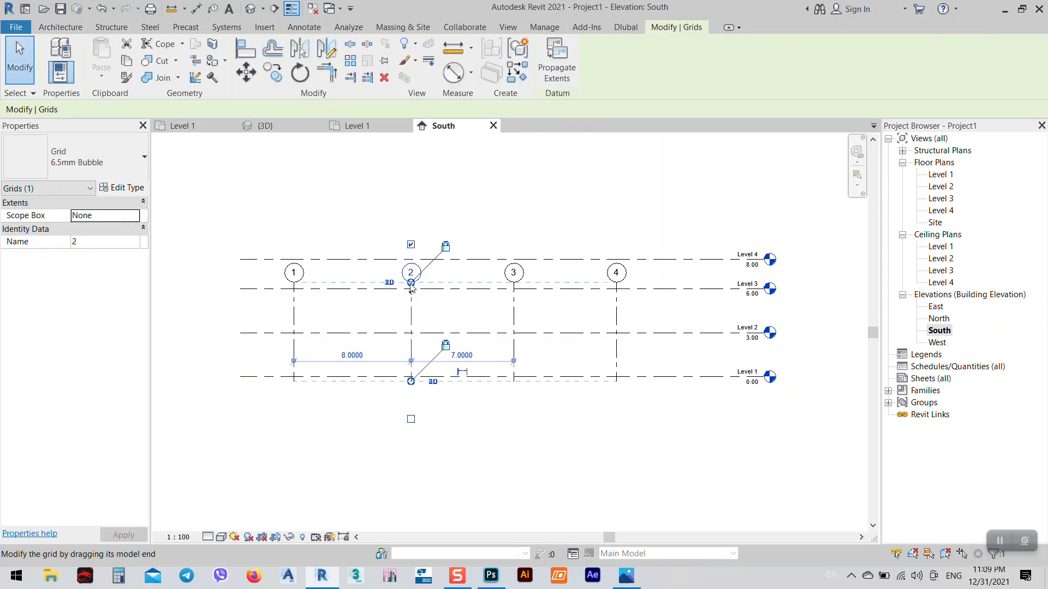
{"action": "left_click_drag", "start_coordinate": [411, 287], "coordinate": [411, 224]}
{"action": "left_click", "coordinate": [502, 418]}
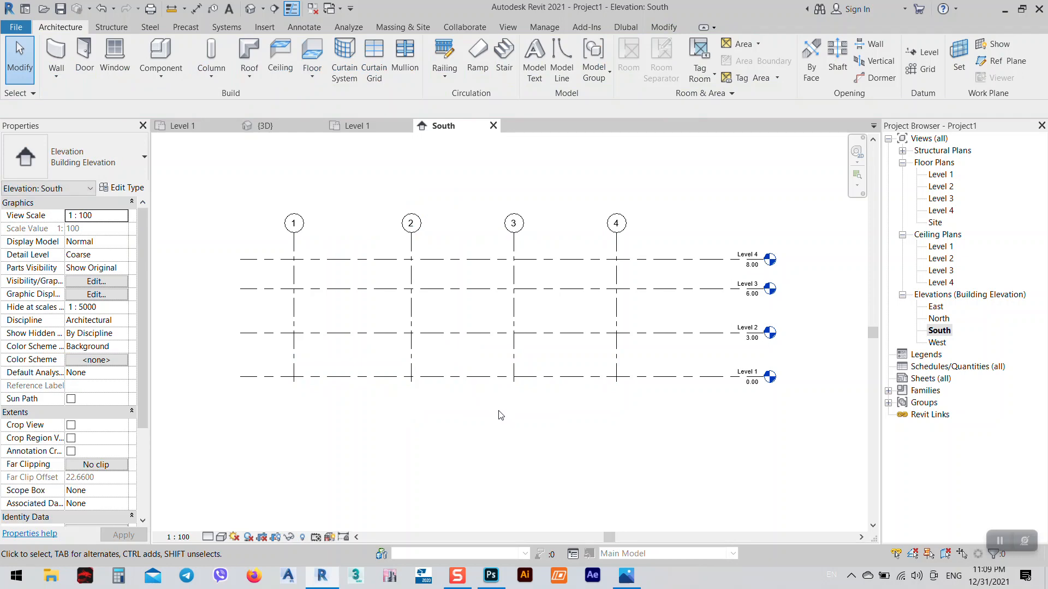
{"action": "middle_click_drag", "start_coordinate": [636, 359], "coordinate": [606, 334]}
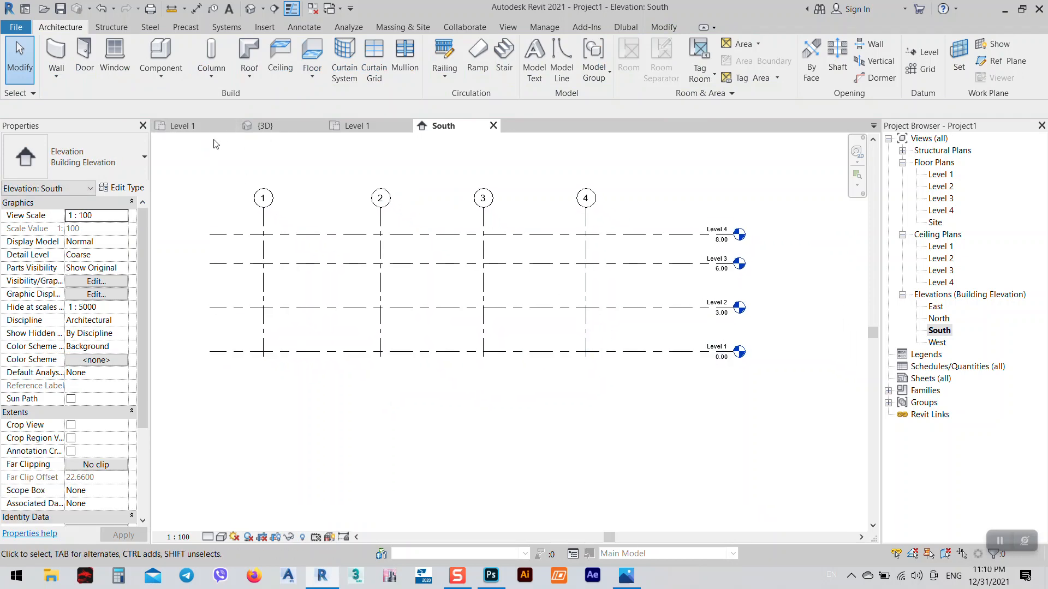
- In the new project's Level 1 plan, enable the Nearest and Quadrants object snaps and turn off length dimension snap increments
{"action": "left_click", "coordinate": [188, 127]}
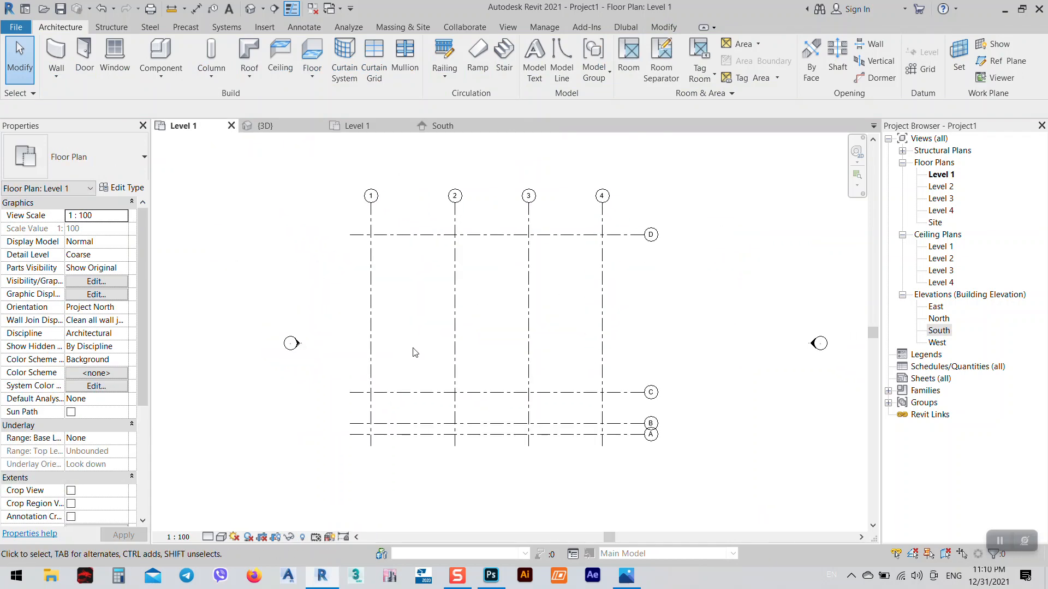
{"action": "middle_click_drag", "start_coordinate": [503, 441], "coordinate": [527, 429]}
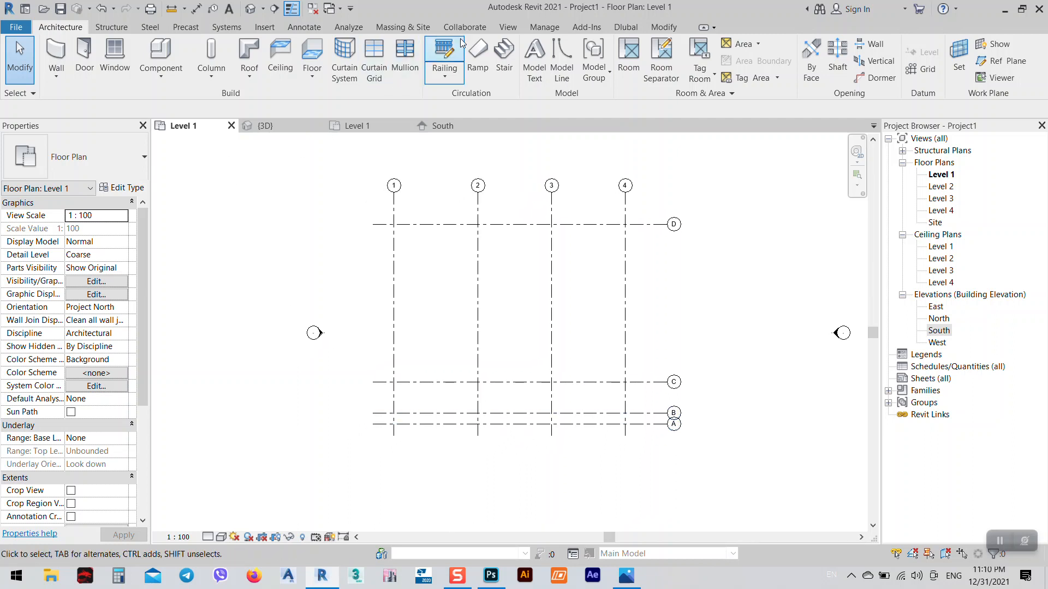
{"action": "left_click", "coordinate": [264, 27]}
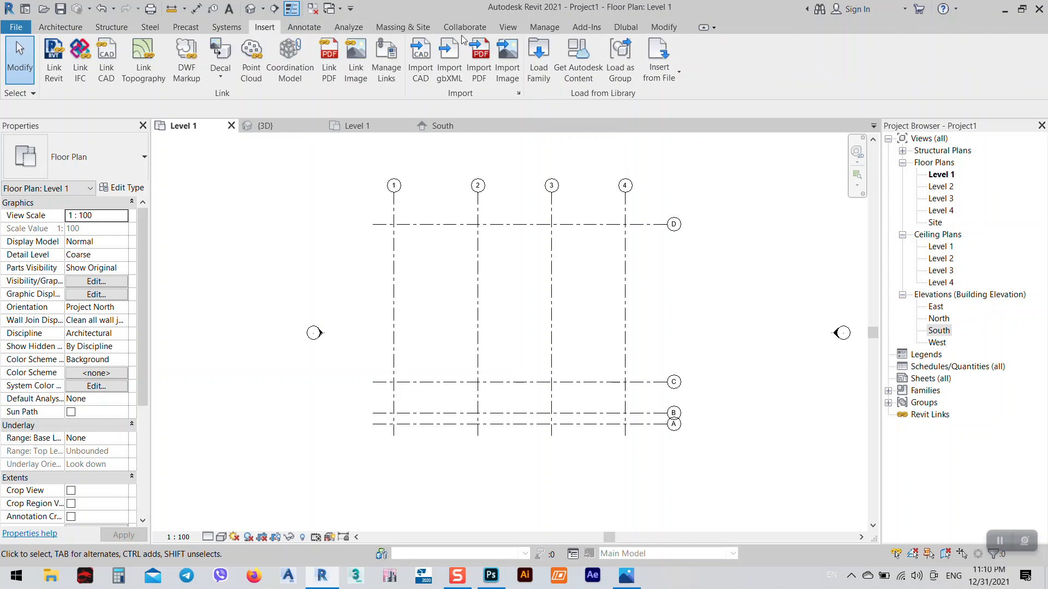
{"action": "left_click", "coordinate": [535, 28]}
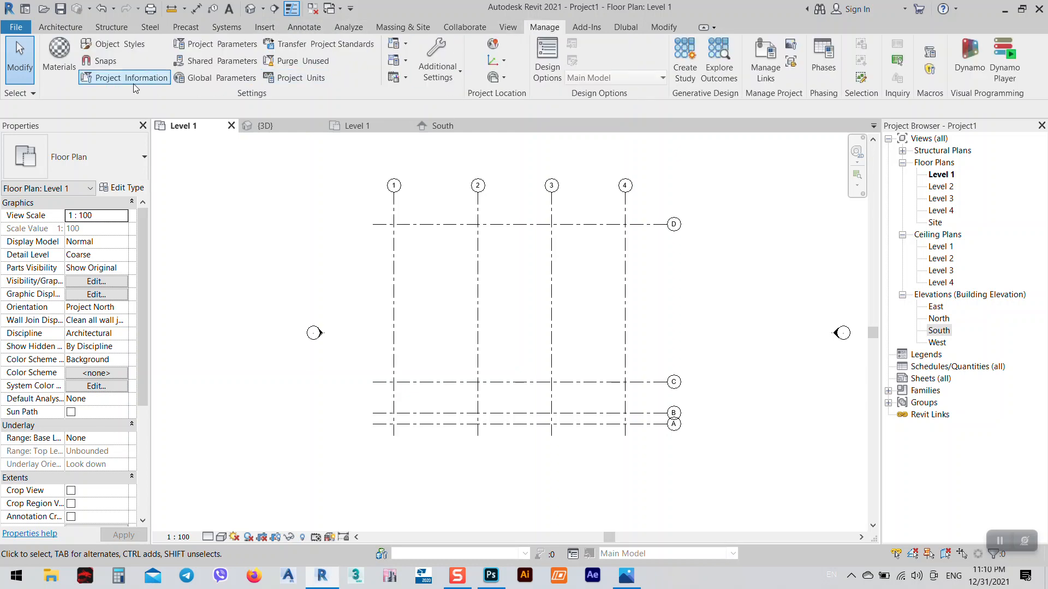
{"action": "left_click", "coordinate": [99, 63]}
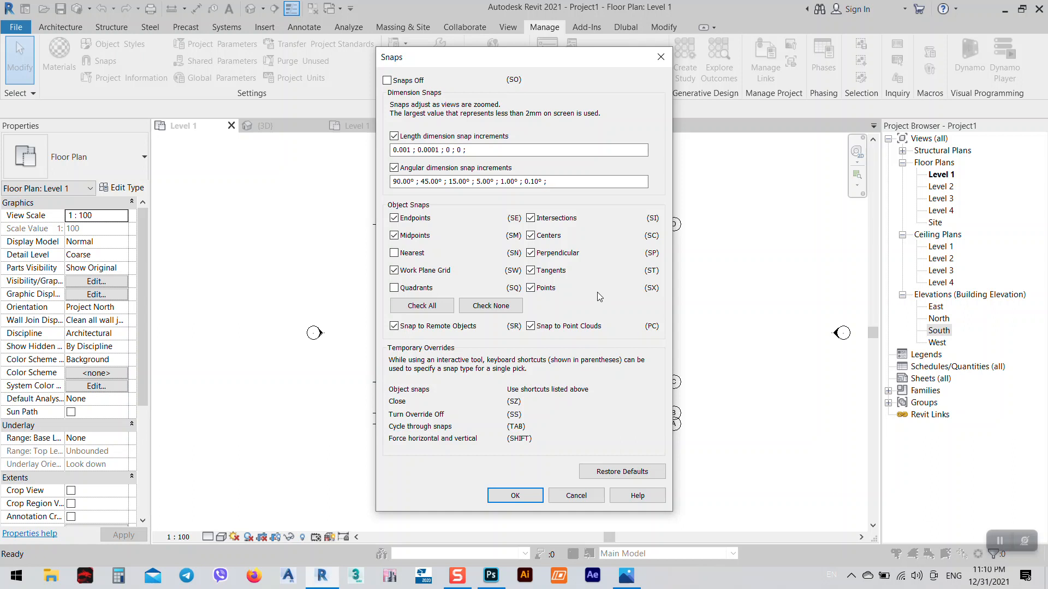
{"action": "left_click", "coordinate": [399, 289]}
{"action": "left_click", "coordinate": [515, 496]}
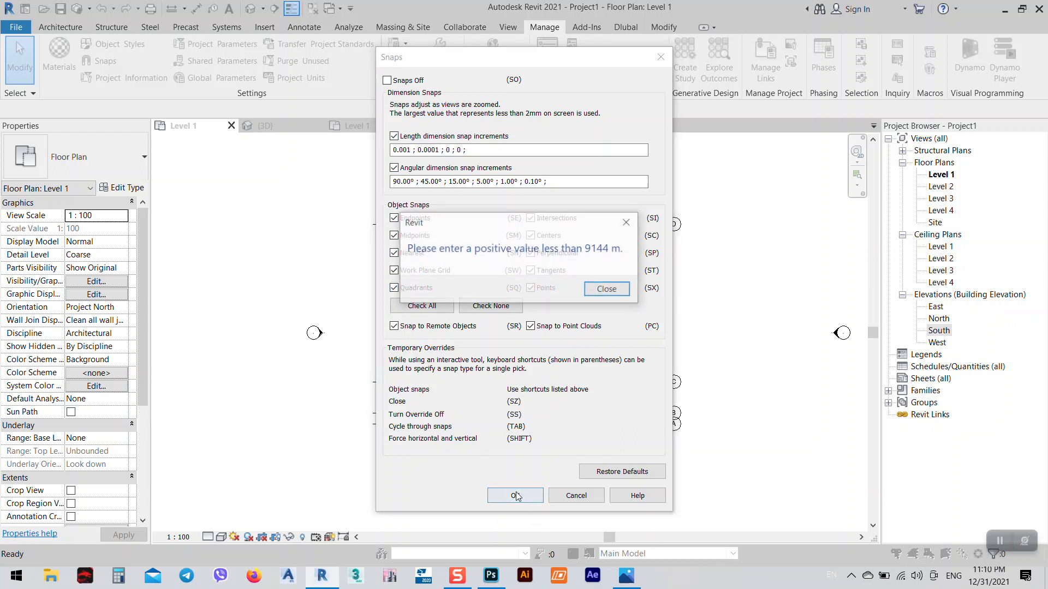
{"action": "left_click", "coordinate": [606, 290]}
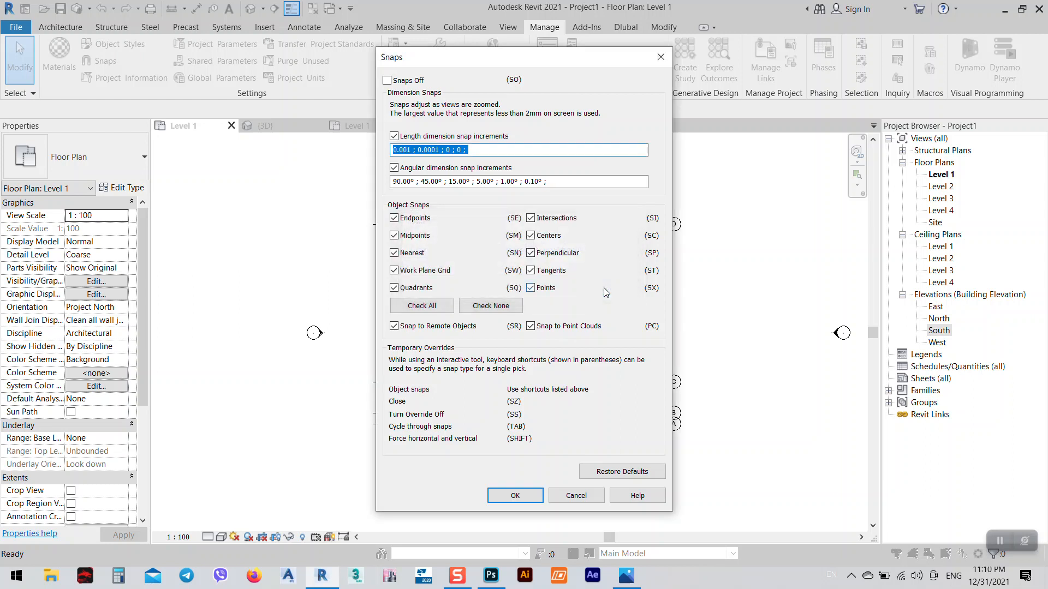
{"action": "left_click", "coordinate": [389, 136]}
{"action": "left_click", "coordinate": [510, 497]}
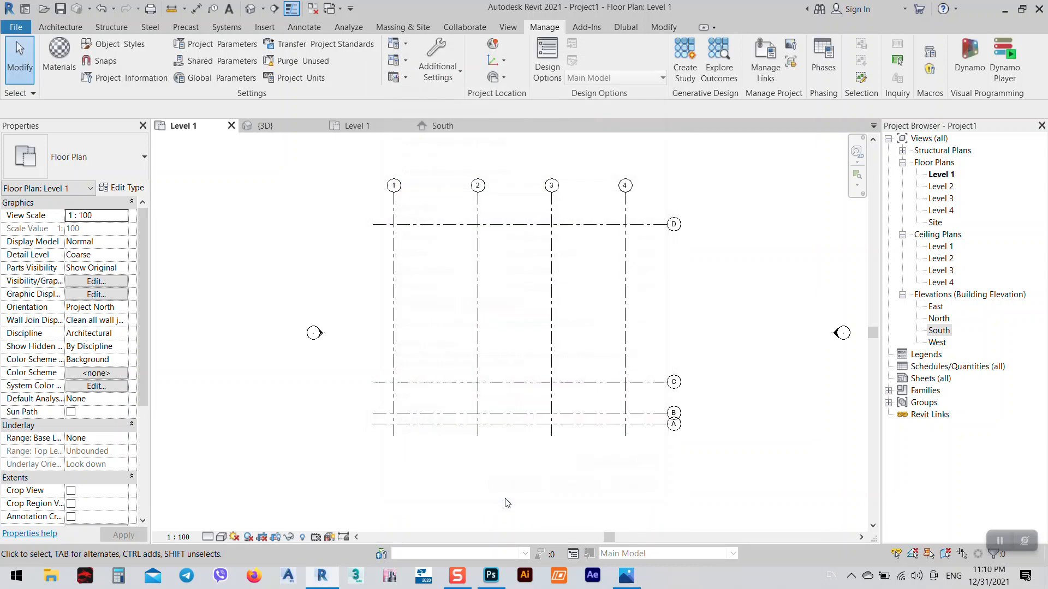
- Draw a Generic - 200mm wall up to Level 4 along grid 2, from grid B to grid D
{"action": "middle_click_drag", "start_coordinate": [413, 334], "coordinate": [375, 290]}
{"action": "left_click", "coordinate": [60, 27]}
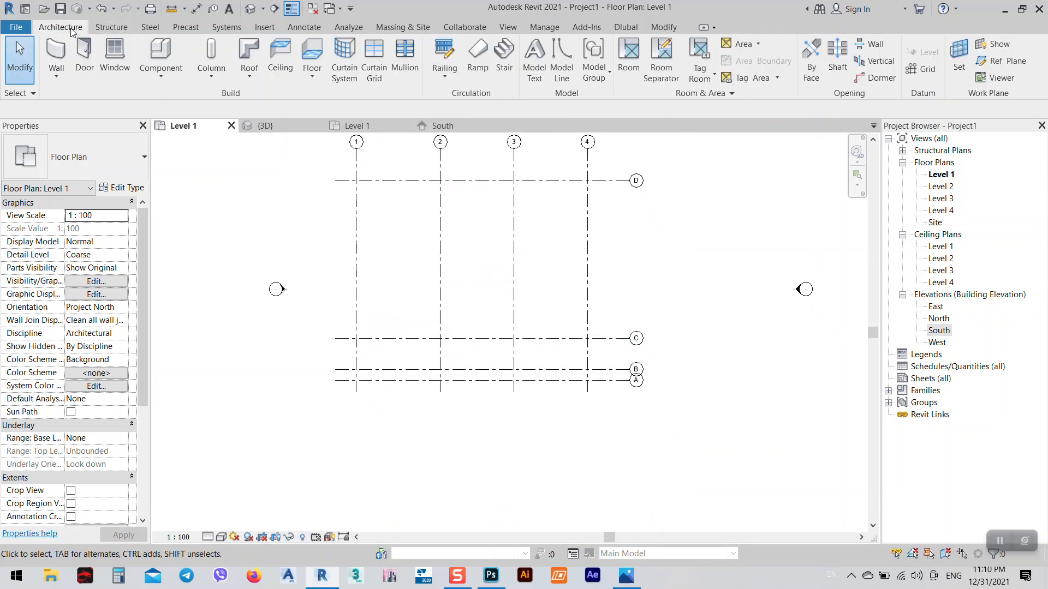
{"action": "left_click", "coordinate": [61, 57]}
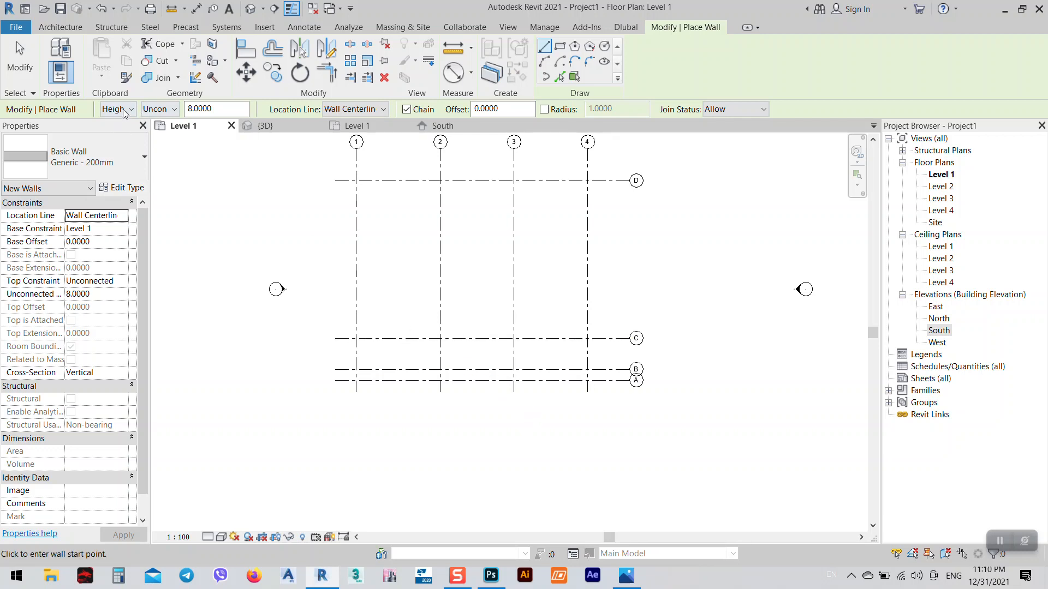
{"action": "left_click", "coordinate": [159, 110]}
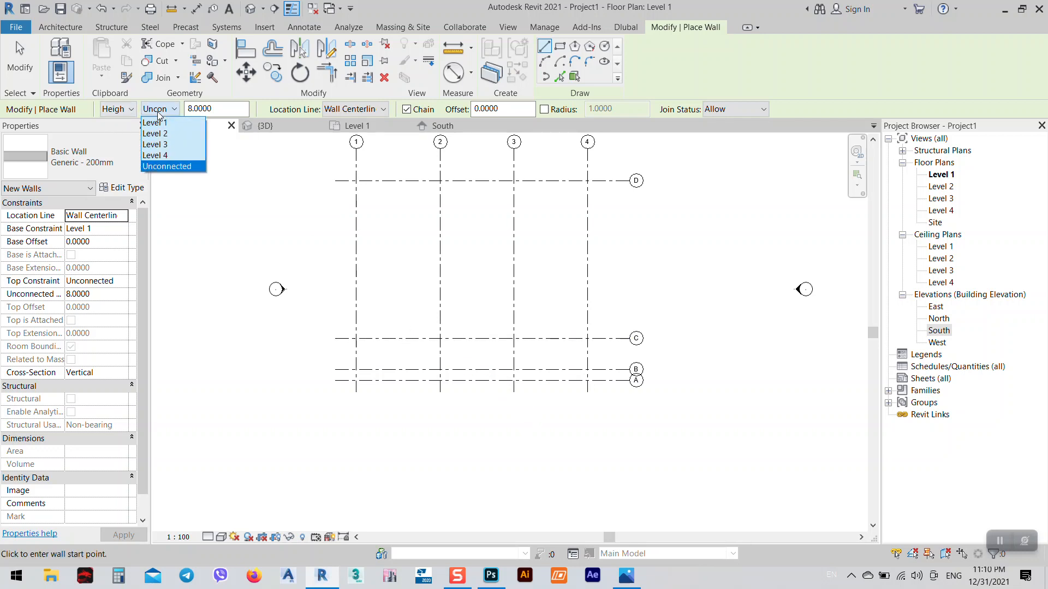
{"action": "left_click", "coordinate": [155, 155]}
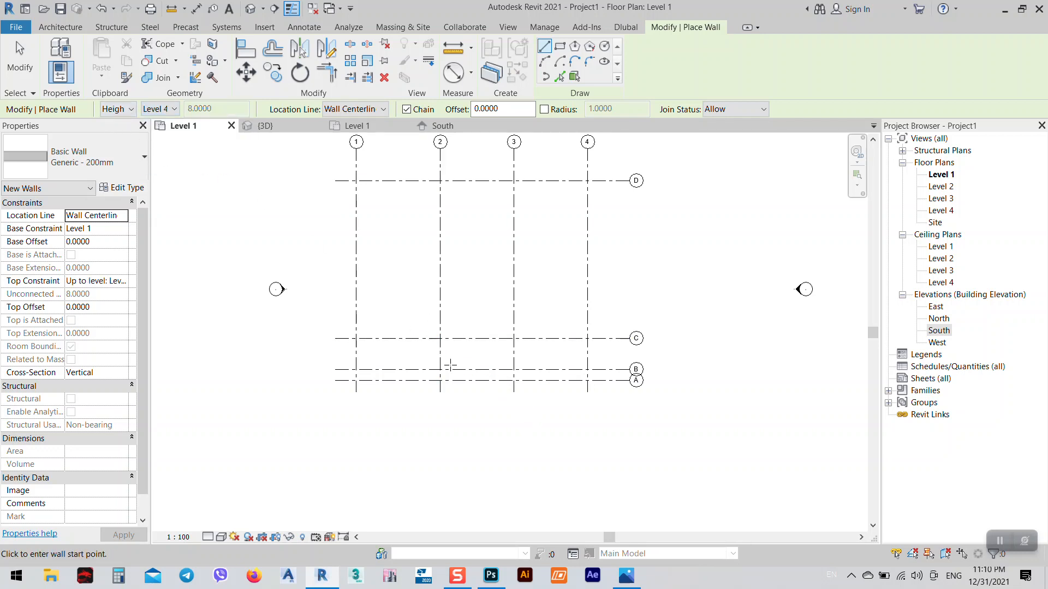
{"action": "left_click", "coordinate": [440, 370]}
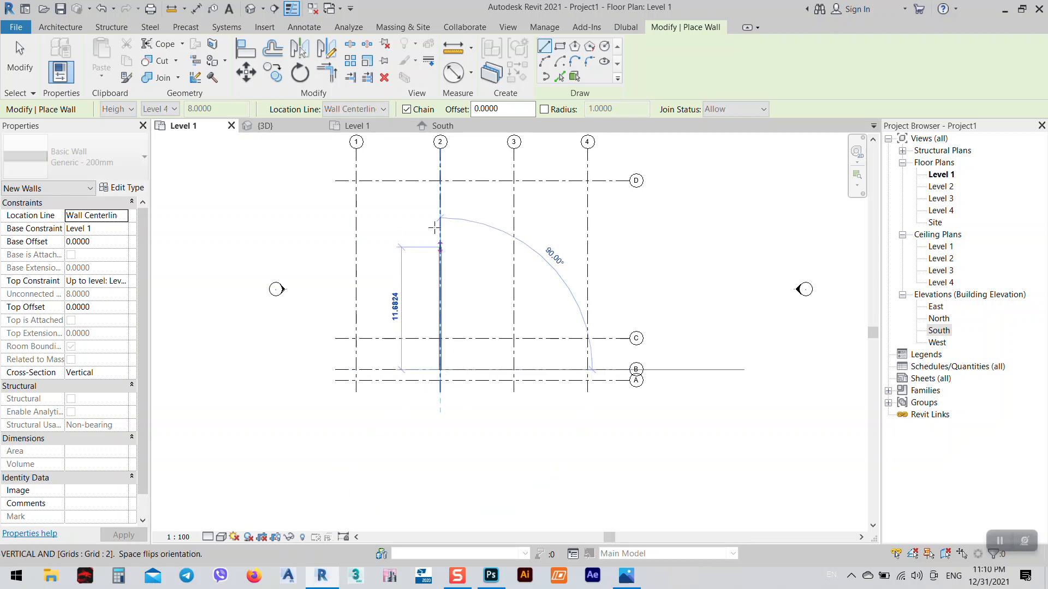
{"action": "left_click", "coordinate": [440, 180]}
{"action": "right_click", "coordinate": [481, 252]}
{"action": "left_click", "coordinate": [508, 257]}
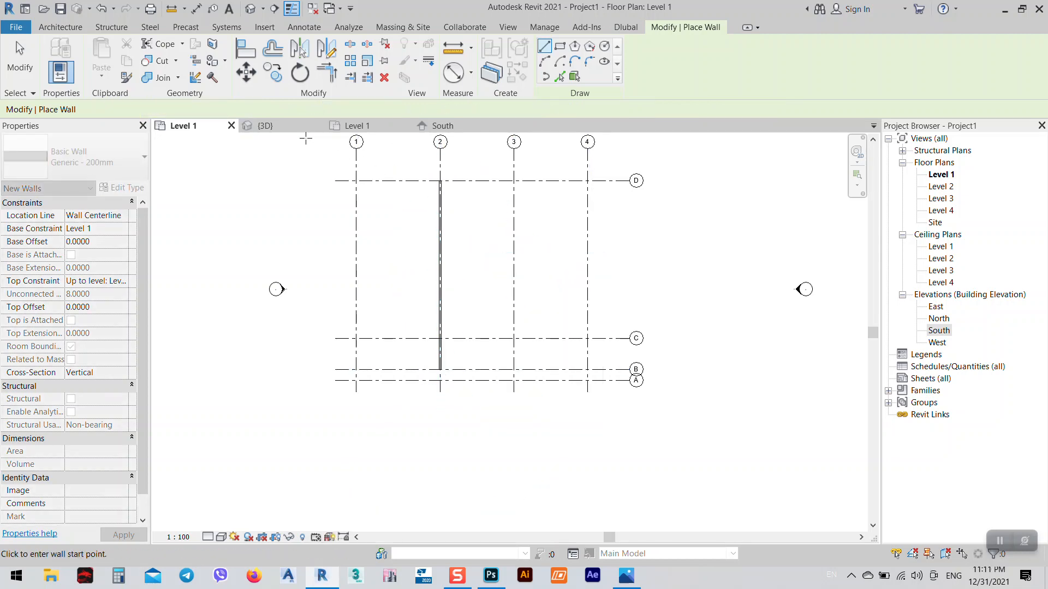
- Examine the finished house's 3D view and close the finished model's Level 1 floor plan
{"action": "left_click", "coordinate": [280, 125]}
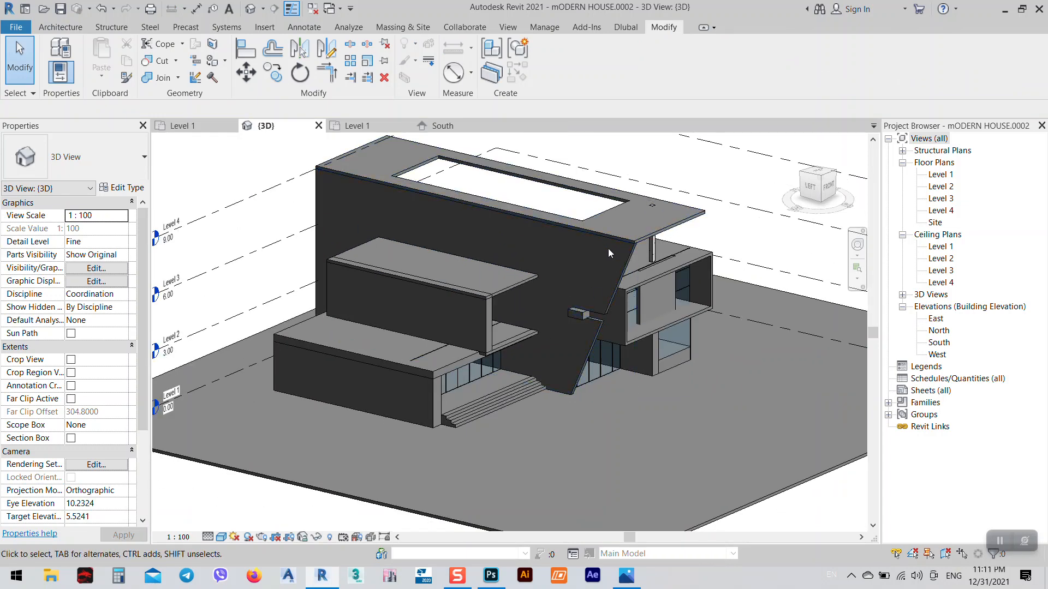
{"action": "left_click", "coordinate": [356, 126]}
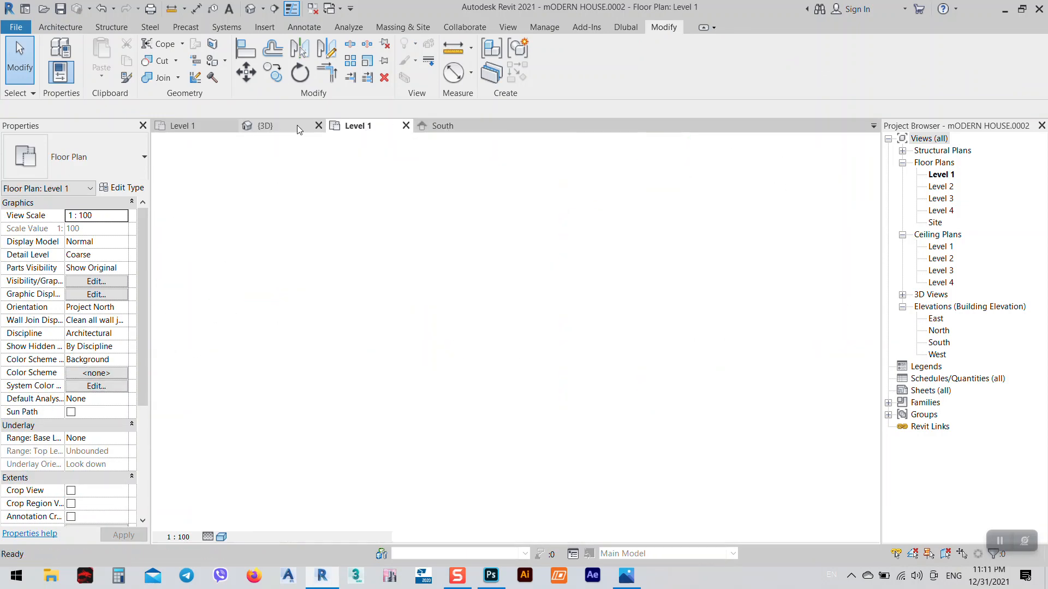
{"action": "left_click", "coordinate": [296, 126]}
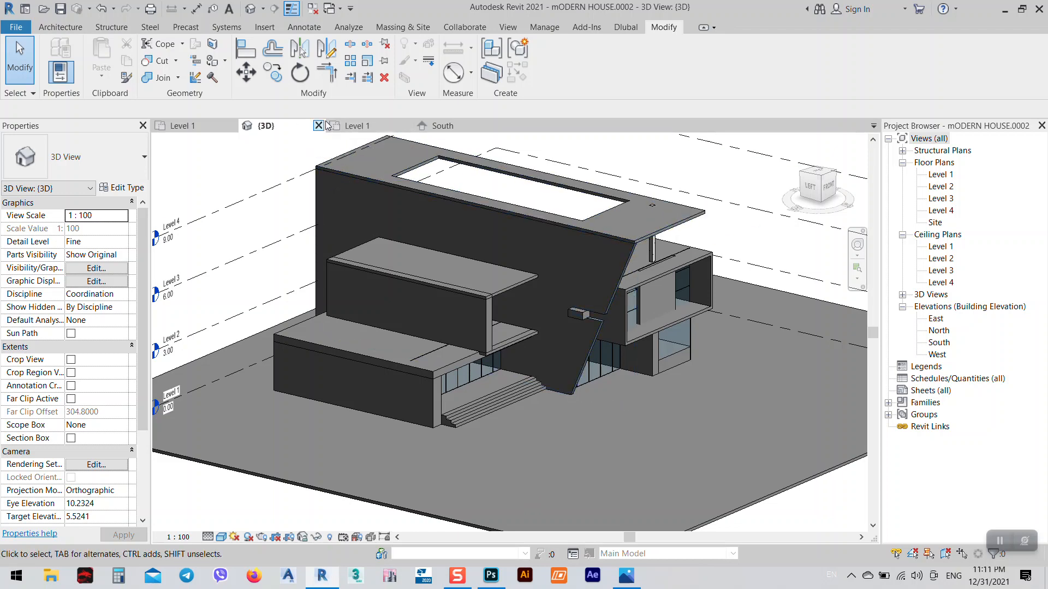
{"action": "left_click", "coordinate": [352, 129]}
{"action": "middle_click_drag", "start_coordinate": [558, 295], "coordinate": [511, 334]}
{"action": "left_click", "coordinate": [407, 126]}
- Check the new grid 2 wall in the South elevation and Level 1 plan against the house reference picture
{"action": "left_click", "coordinate": [355, 127]}
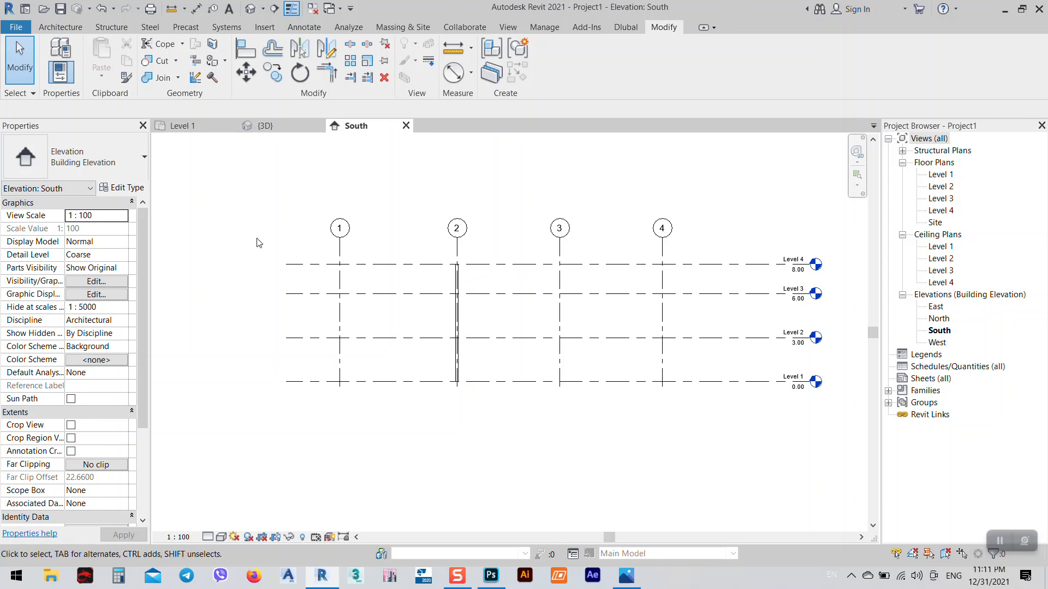
{"action": "left_click", "coordinate": [182, 125]}
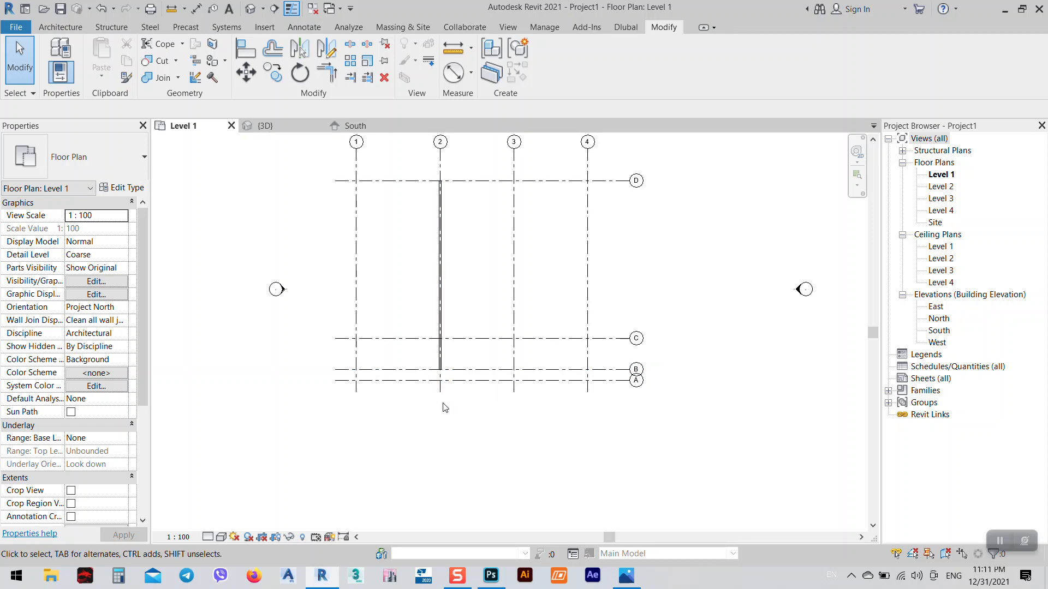
{"action": "left_click", "coordinate": [633, 584]}
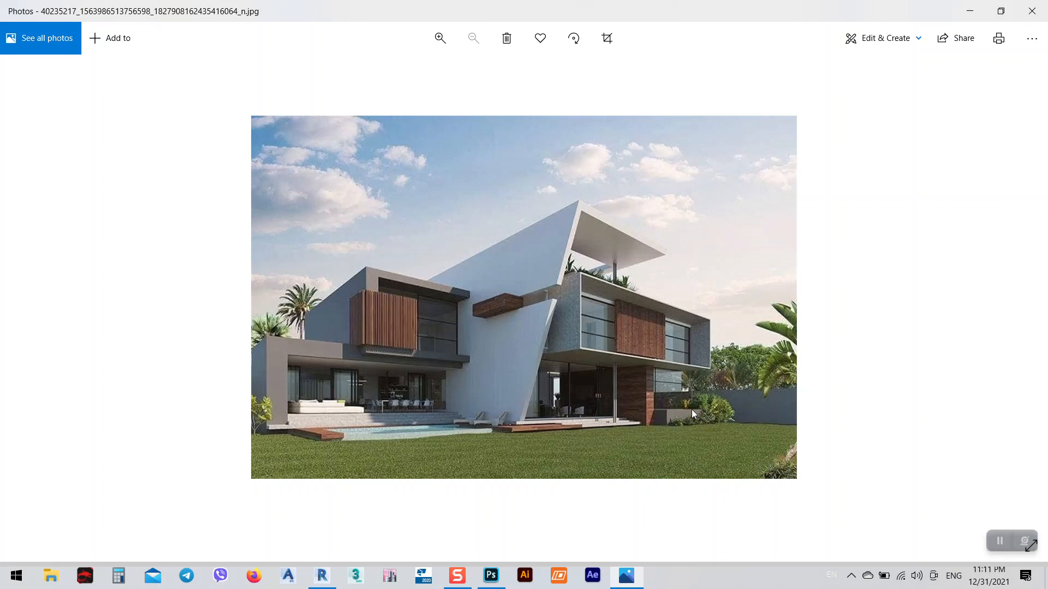
{"action": "left_click", "coordinate": [970, 11]}
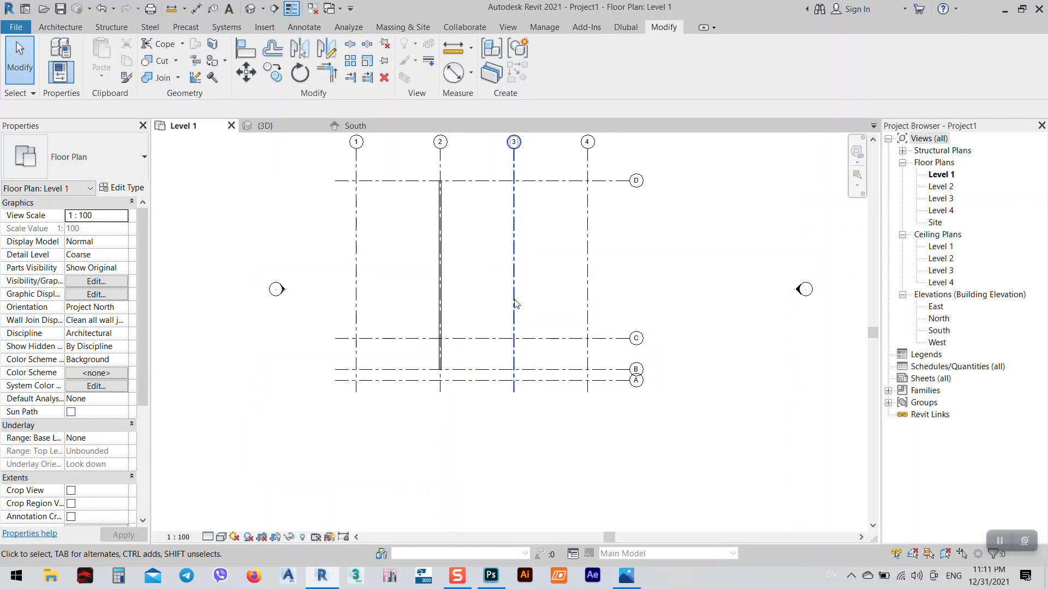
- Set the distance between grid A and grid B to 2 m in the Level 1 plan
{"action": "left_click", "coordinate": [467, 384]}
{"action": "scroll", "coordinate": [382, 388], "scroll_direction": "up", "scroll_amount": 4}
{"action": "left_click", "coordinate": [404, 351]}
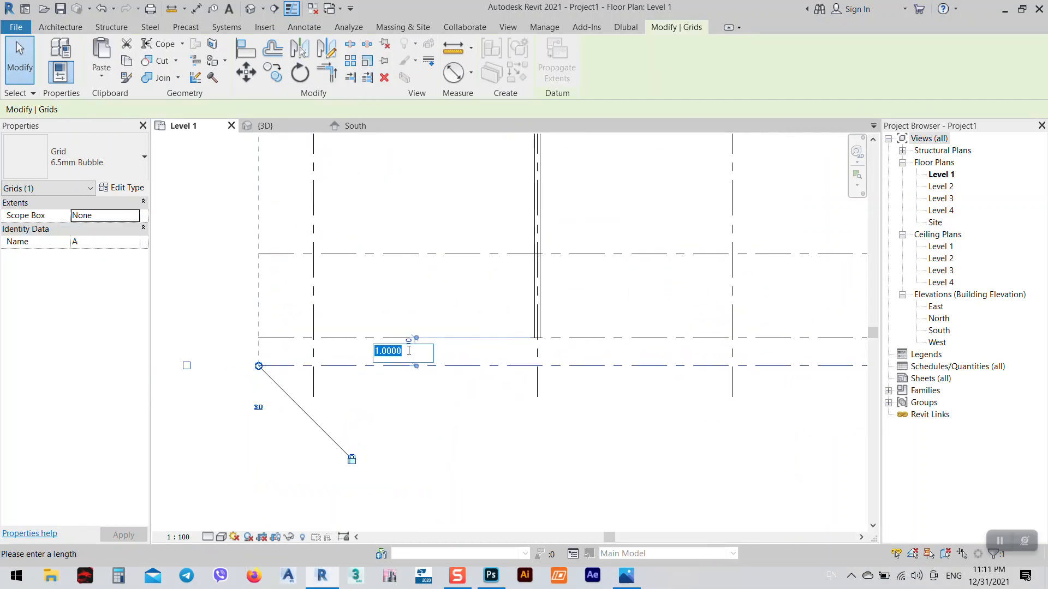
{"action": "type", "text": "2"}
{"action": "key", "text": "Return"}
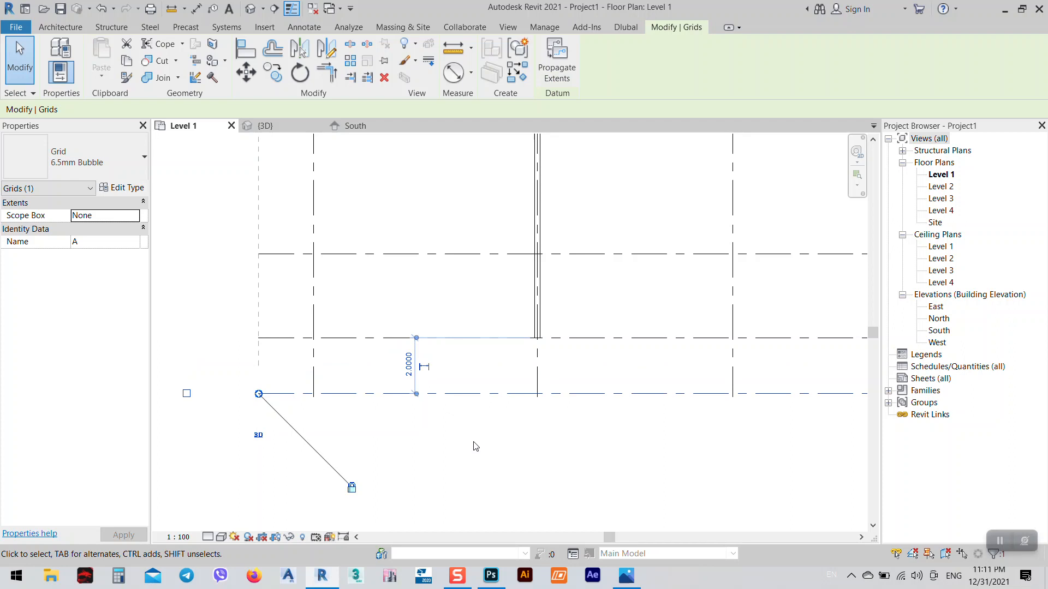
{"action": "left_click", "coordinate": [475, 447]}
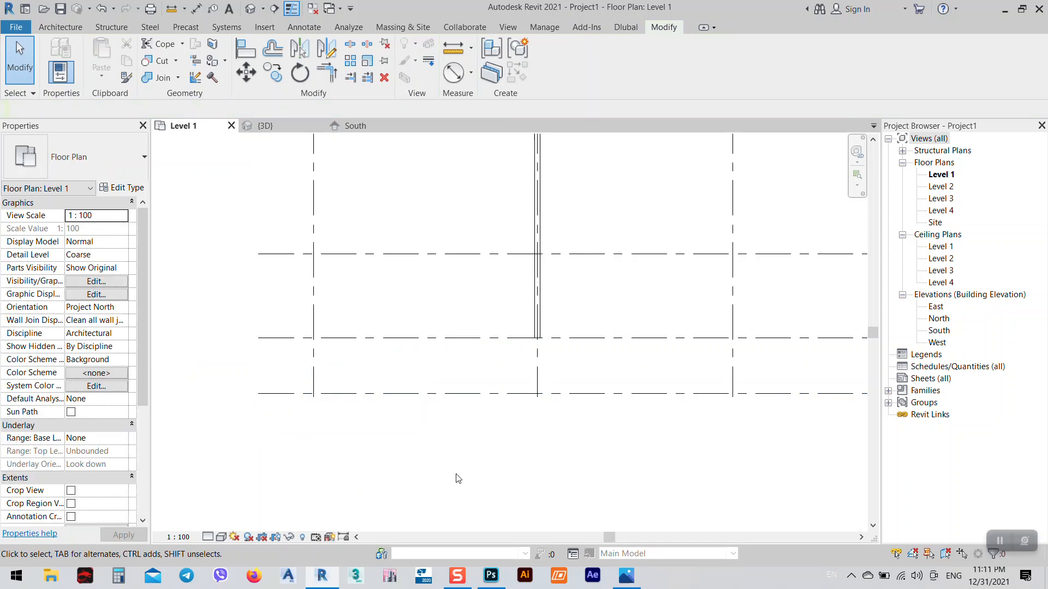
- Examine the grid 2 wall in the default 3D view and compare it with the house reference picture
{"action": "left_click", "coordinate": [251, 8]}
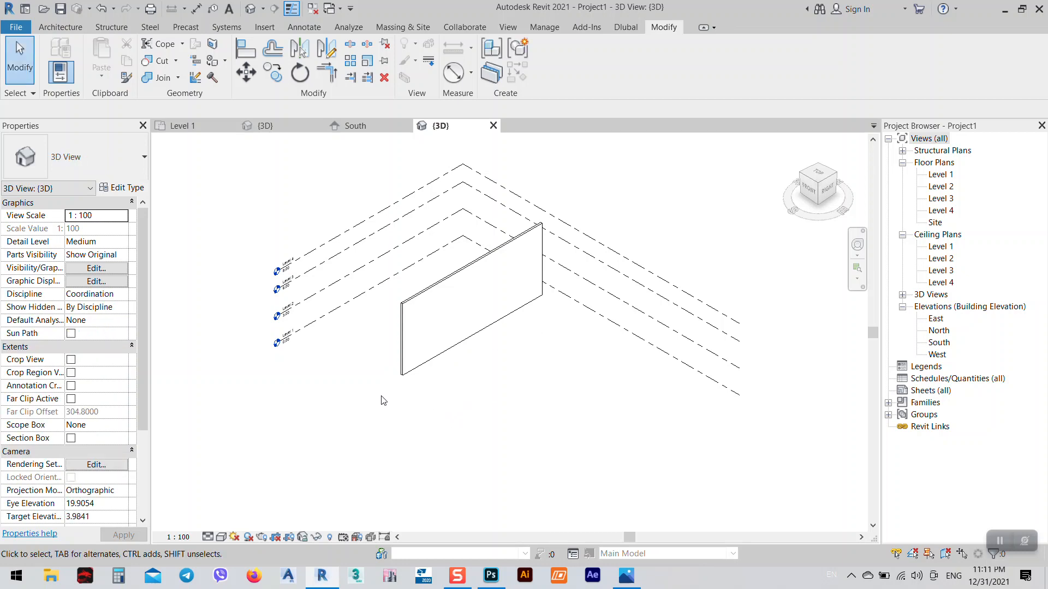
{"action": "middle_click_drag", "start_coordinate": [382, 401], "coordinate": [660, 438], "text": "shift"}
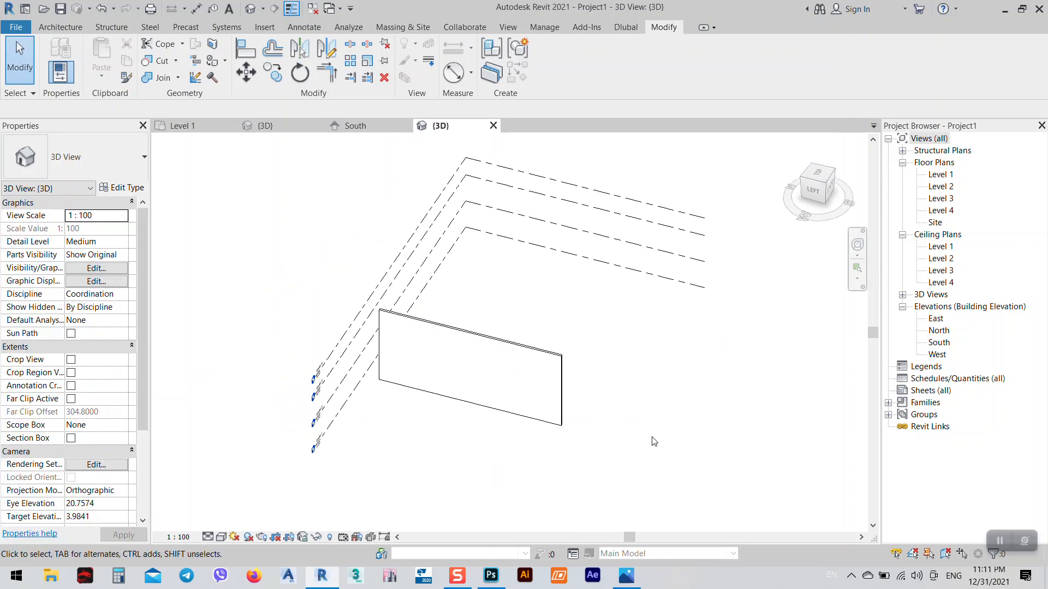
{"action": "left_click", "coordinate": [626, 576]}
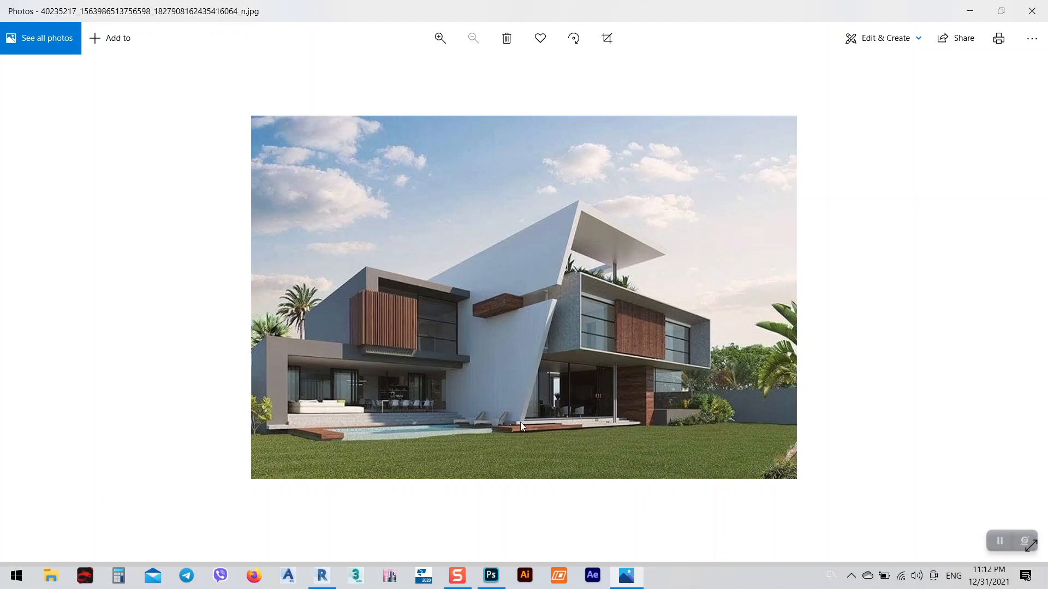
{"action": "left_click", "coordinate": [970, 11]}
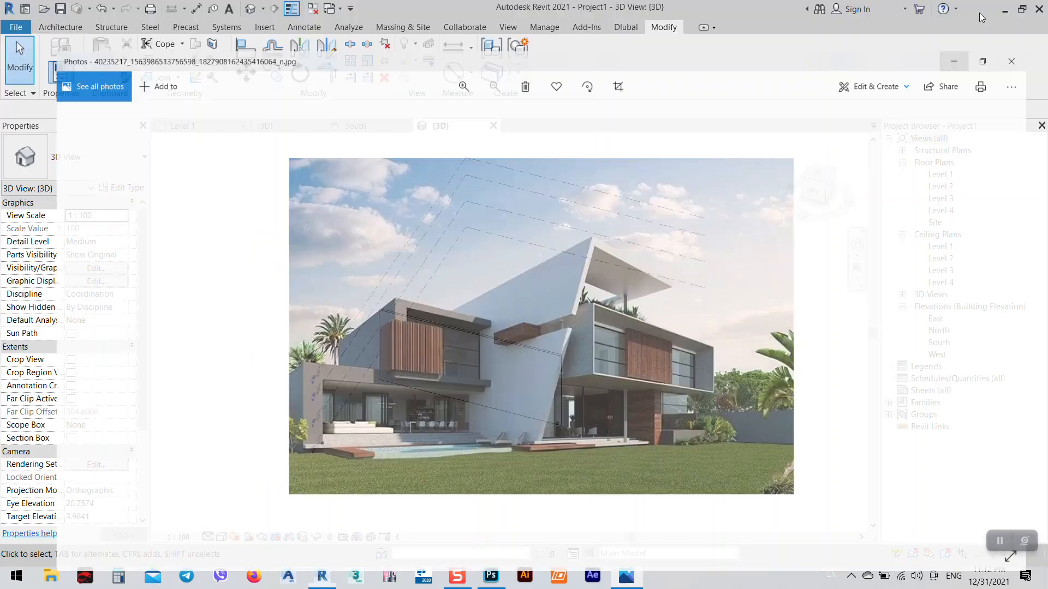
- In the Level 1 plan, extend the lower end of the grid 2 wall from grid B to grid A
{"action": "left_click", "coordinate": [351, 125]}
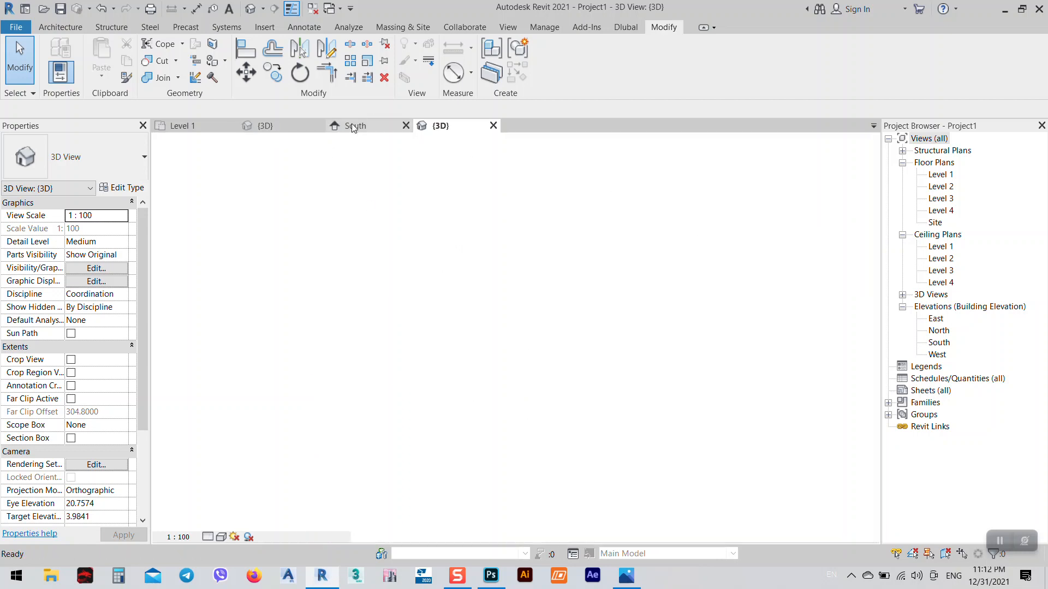
{"action": "left_click", "coordinate": [182, 126]}
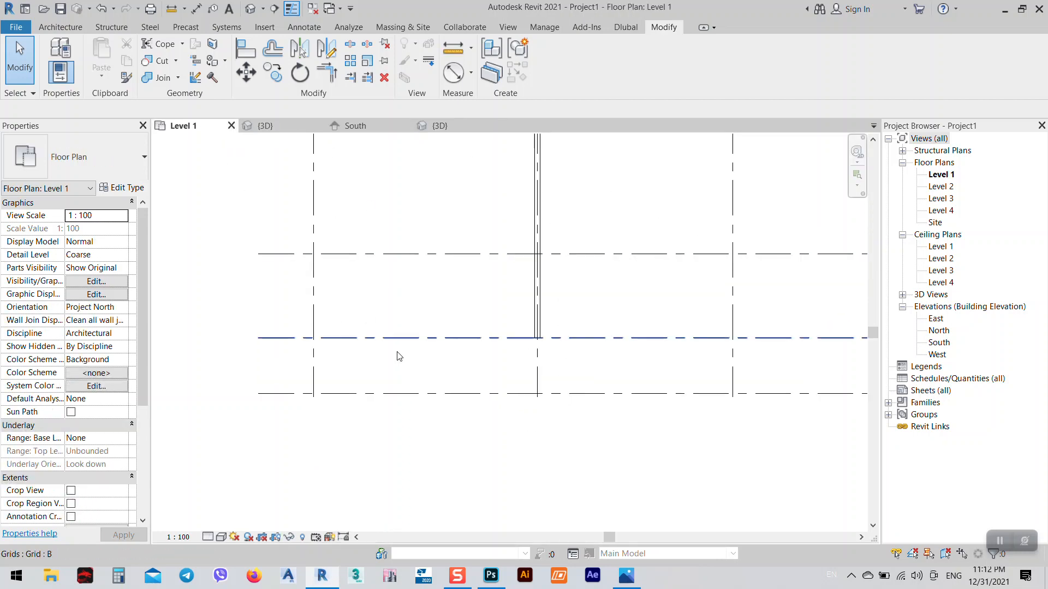
{"action": "left_click", "coordinate": [537, 334]}
{"action": "left_click_drag", "start_coordinate": [538, 340], "coordinate": [540, 387]}
{"action": "scroll", "coordinate": [535, 400], "scroll_direction": "up", "scroll_amount": 2}
{"action": "scroll", "coordinate": [531, 399], "scroll_direction": "down", "scroll_amount": 4}
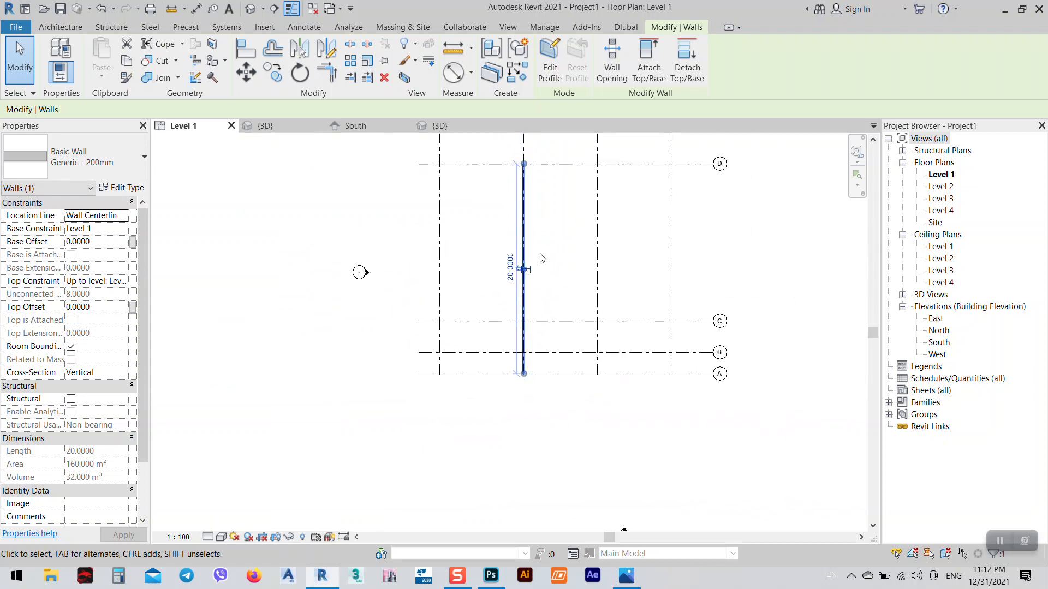
- Start editing the grid 2 wall's profile and show its sketch in the West elevation
{"action": "left_click", "coordinate": [554, 65]}
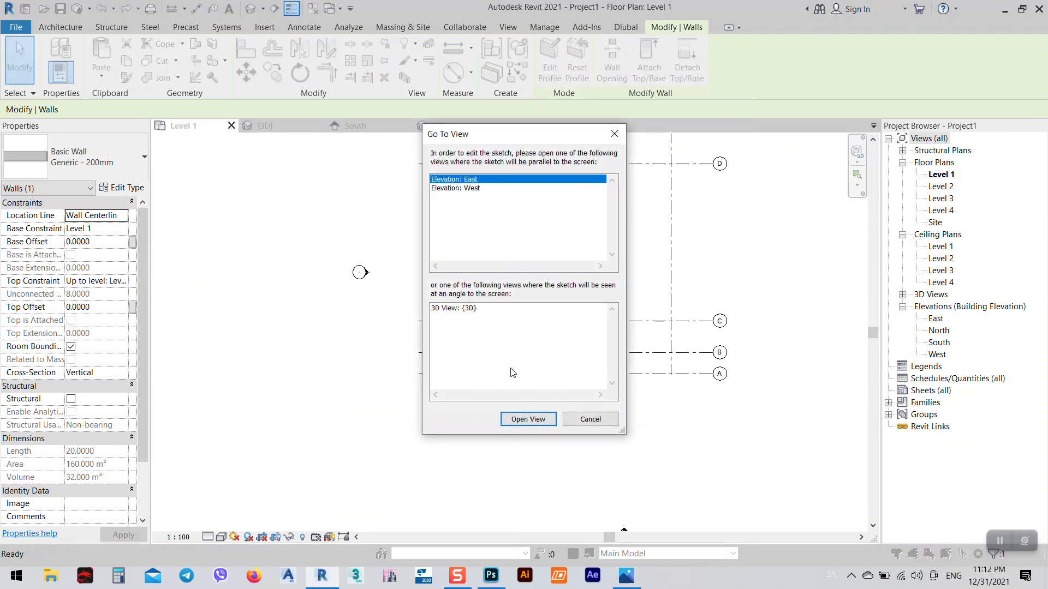
{"action": "left_click", "coordinate": [528, 419]}
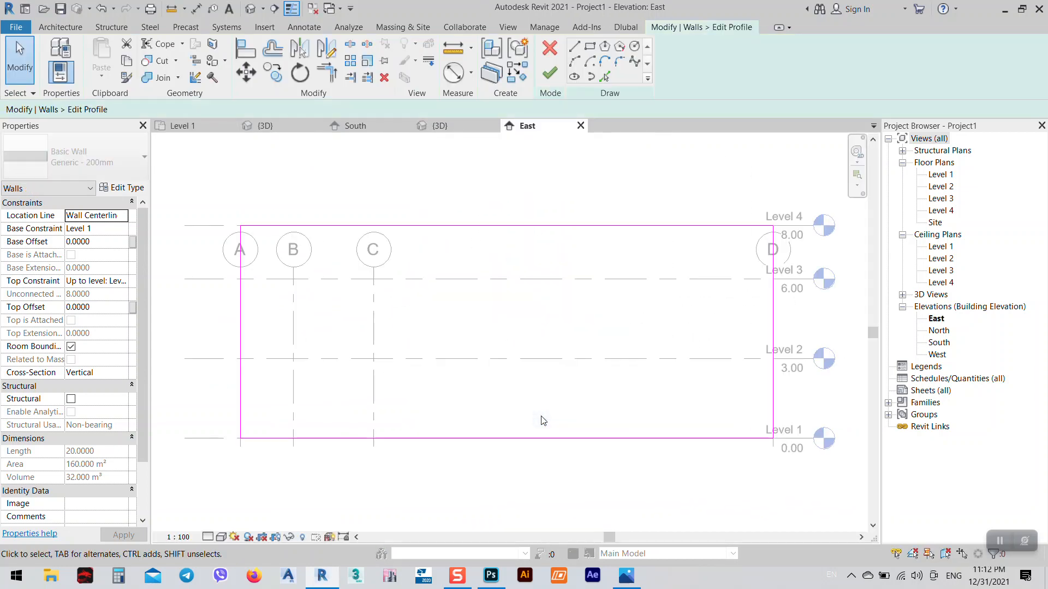
{"action": "middle_click_drag", "start_coordinate": [693, 462], "coordinate": [577, 438]}
{"action": "scroll", "coordinate": [658, 415], "scroll_direction": "up", "scroll_amount": 1}
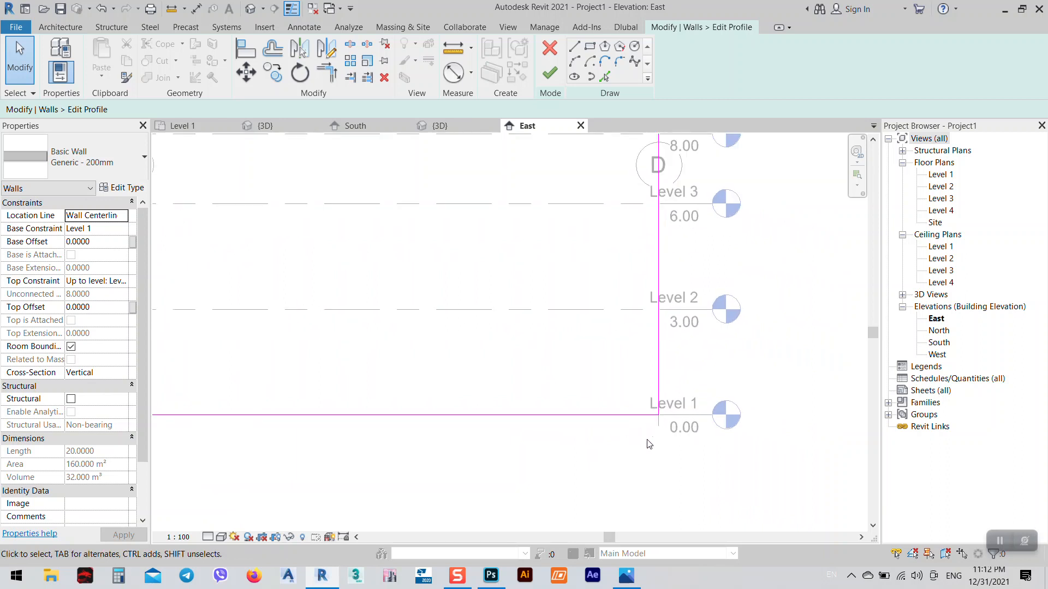
{"action": "scroll", "coordinate": [639, 458], "scroll_direction": "down", "scroll_amount": 2}
{"action": "scroll", "coordinate": [171, 453], "scroll_direction": "up", "scroll_amount": 2}
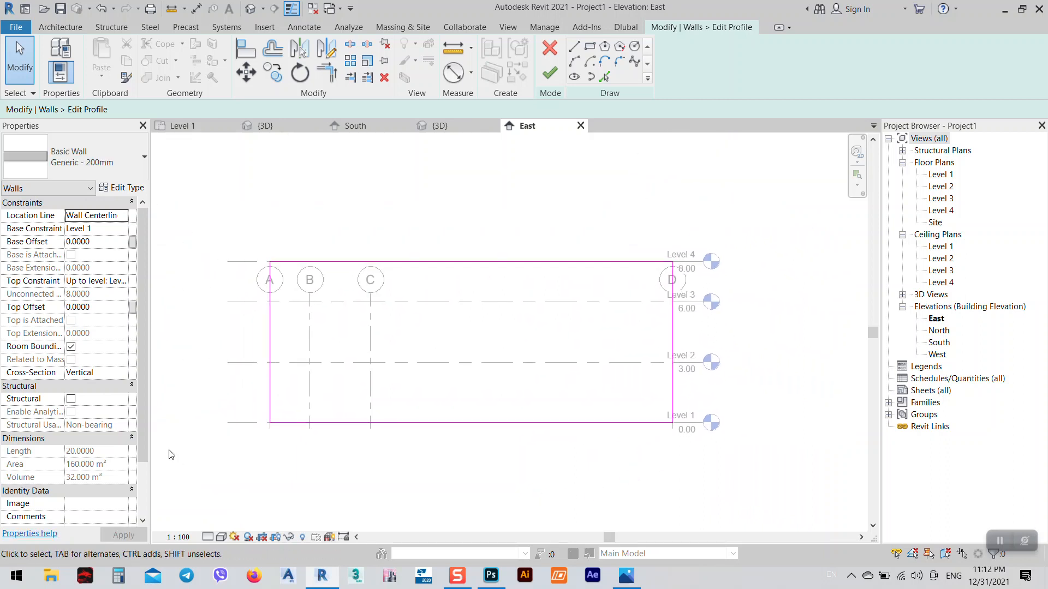
{"action": "double_click", "coordinate": [937, 355]}
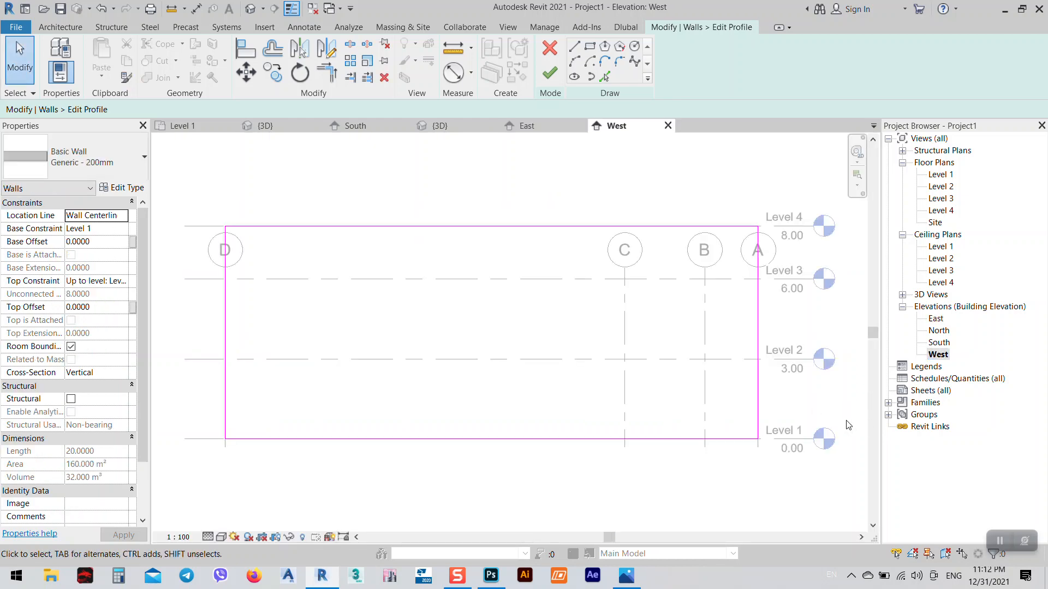
- Slant the profile's grid A edge by moving its Level 1 corner to grid B, remove the conflicting constraints, and finish the profile
{"action": "scroll", "coordinate": [753, 456], "scroll_direction": "up", "scroll_amount": 3}
{"action": "left_click", "coordinate": [659, 403]}
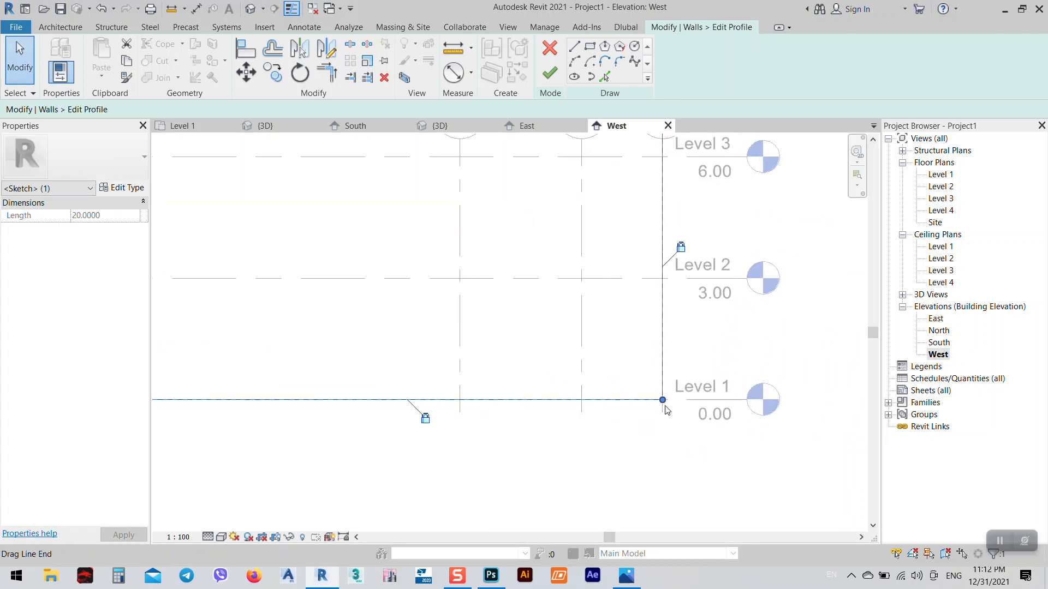
{"action": "left_click_drag", "start_coordinate": [662, 401], "coordinate": [580, 400]}
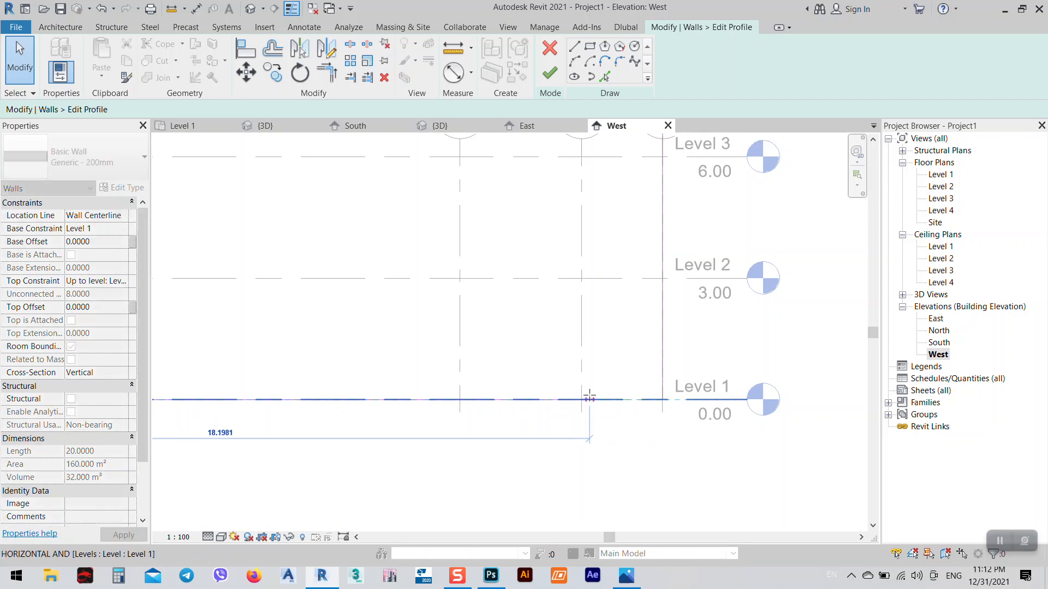
{"action": "left_click_drag", "start_coordinate": [662, 402], "coordinate": [582, 400]}
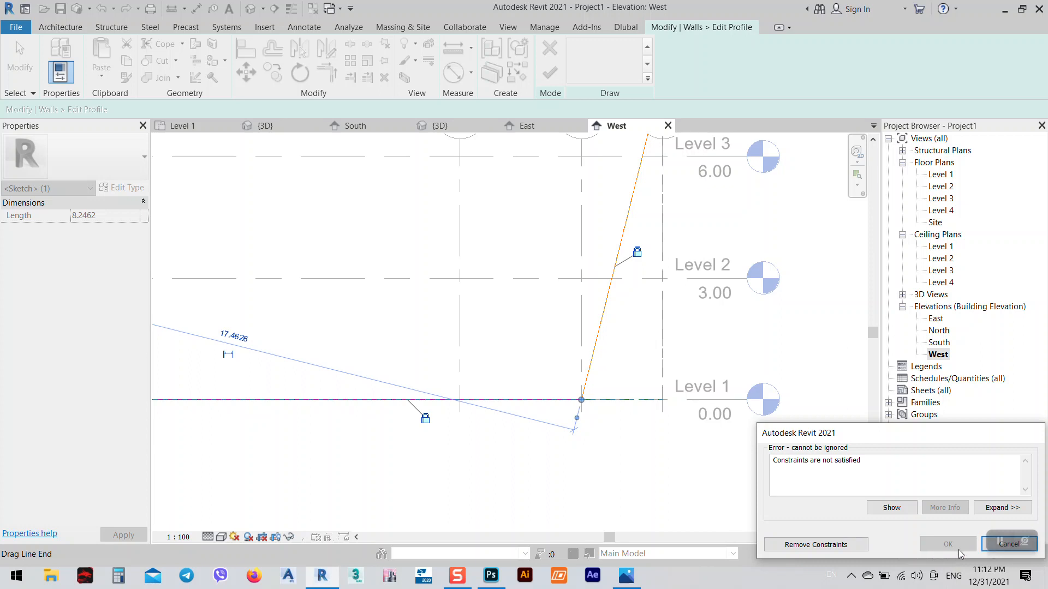
{"action": "left_click", "coordinate": [819, 545]}
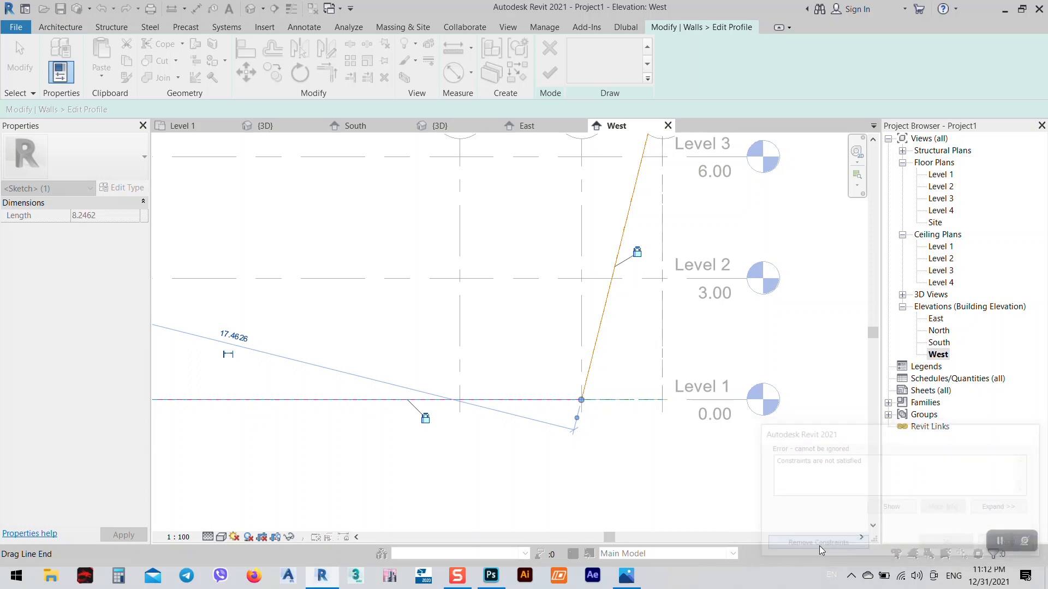
{"action": "scroll", "coordinate": [550, 318], "scroll_direction": "down", "scroll_amount": 3}
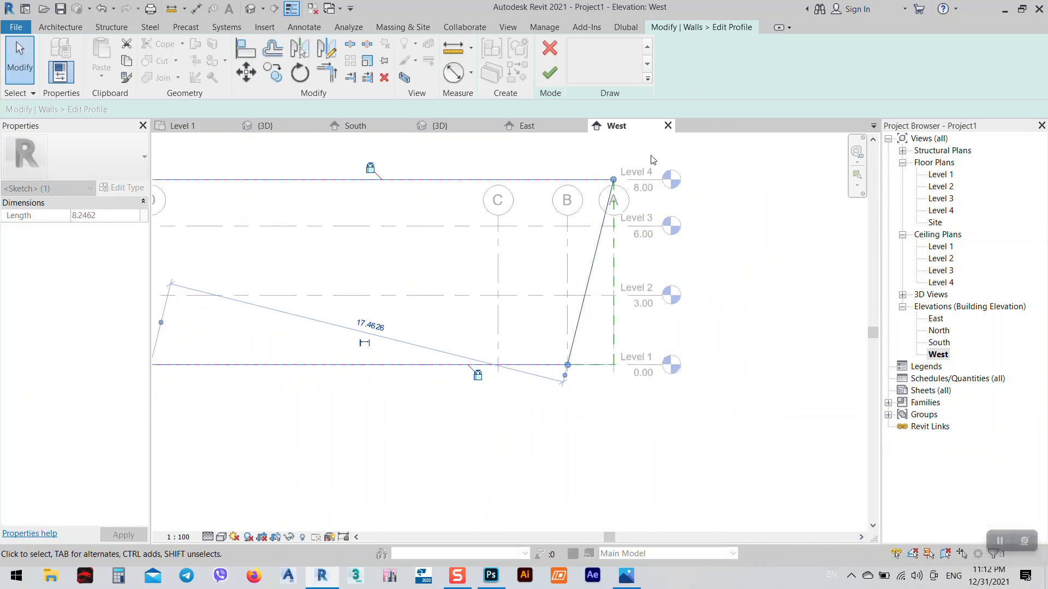
{"action": "left_click", "coordinate": [571, 442]}
{"action": "left_click", "coordinate": [549, 72]}
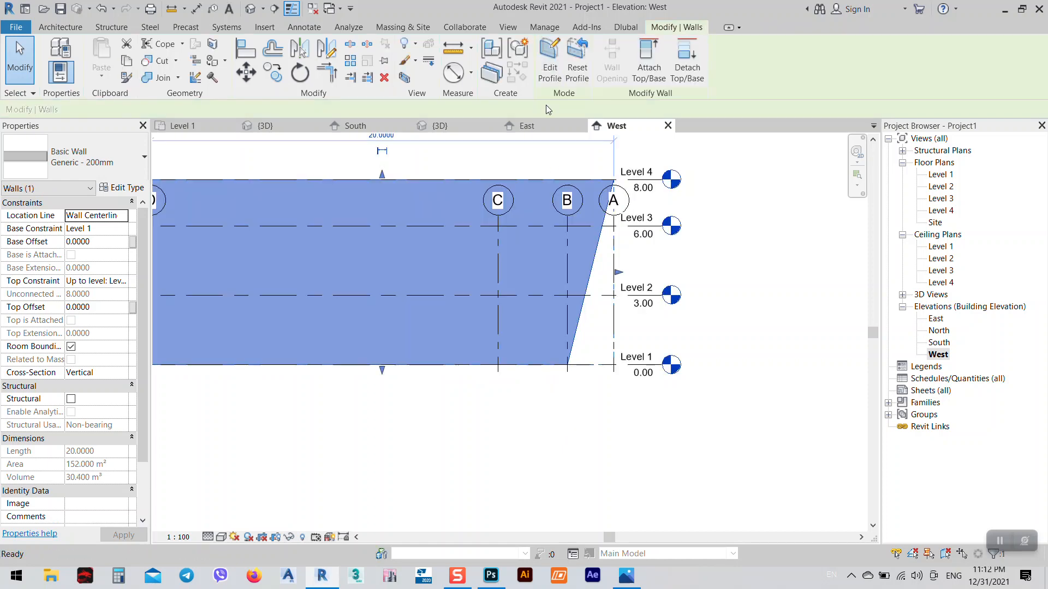
- Examine the wall's slanted end in the 3D view and compare it with the house reference picture
{"action": "scroll", "coordinate": [703, 452], "scroll_direction": "down", "scroll_amount": 2}
{"action": "left_click", "coordinate": [448, 121]}
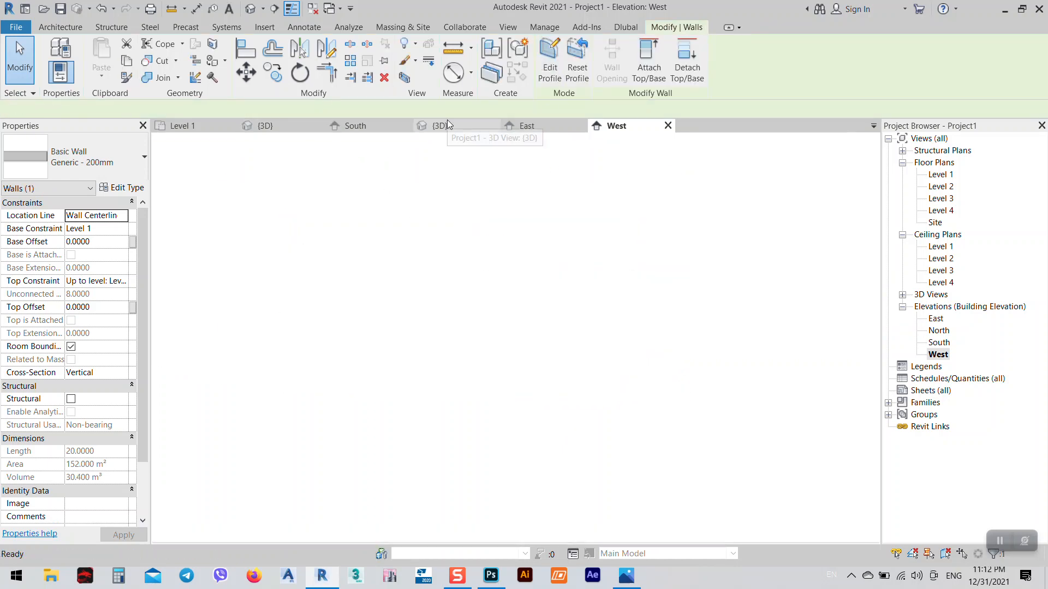
{"action": "scroll", "coordinate": [564, 344], "scroll_direction": "up", "scroll_amount": 5}
{"action": "key", "text": "Escape"}
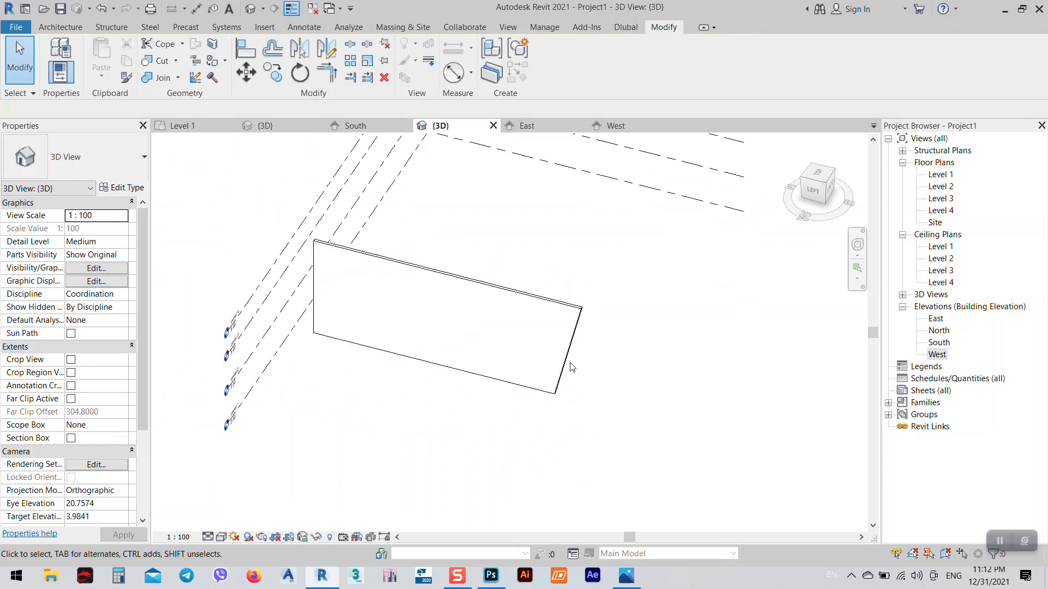
{"action": "left_click", "coordinate": [627, 575]}
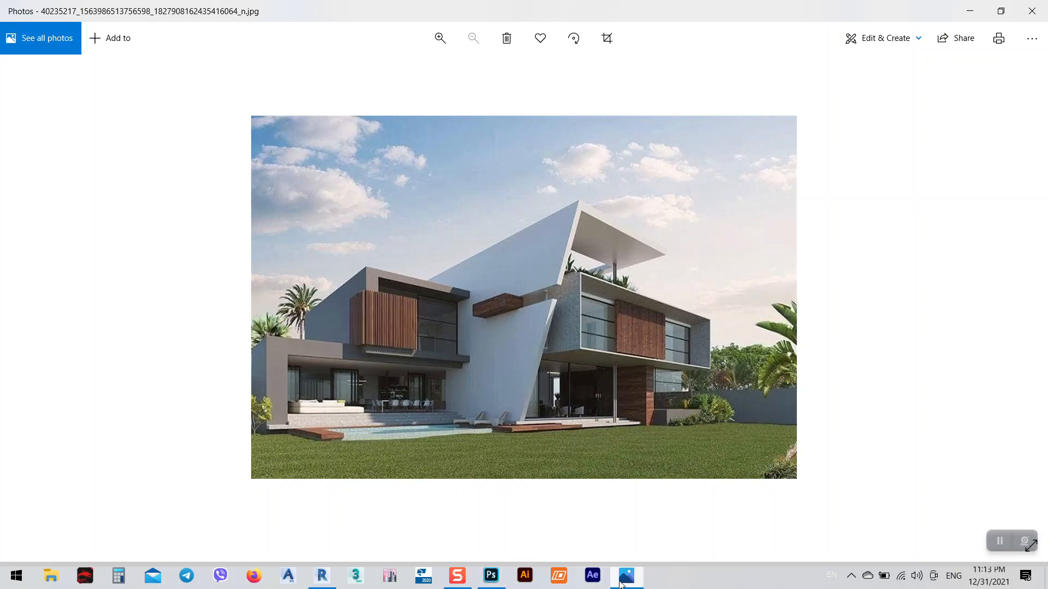
{"action": "left_click", "coordinate": [322, 575]}
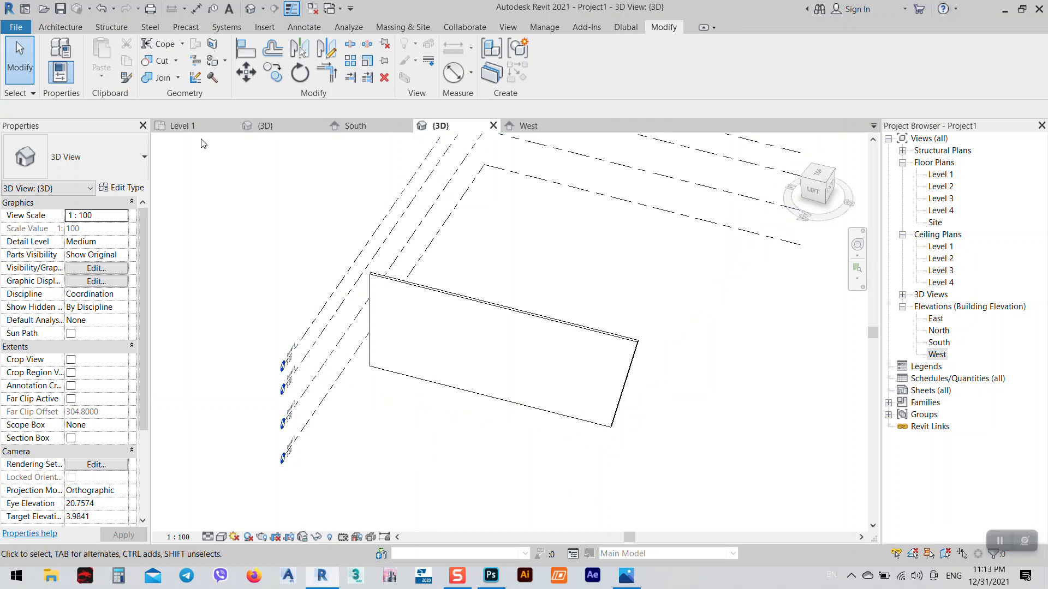
- In the Level 1 plan, draw chained Generic - 200mm walls up to Level 4 from C/1 along grid 1, grid D and grid 4 to C/4
{"action": "left_click", "coordinate": [181, 126]}
{"action": "middle_click_drag", "start_coordinate": [508, 338], "coordinate": [485, 380]}
{"action": "left_click", "coordinate": [416, 364]}
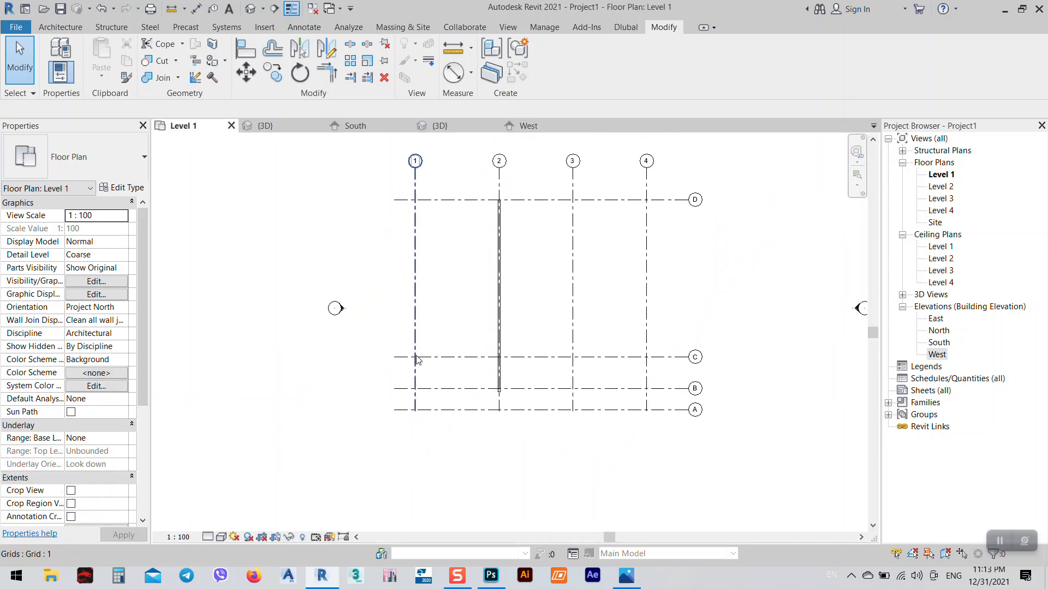
{"action": "left_click", "coordinate": [60, 26]}
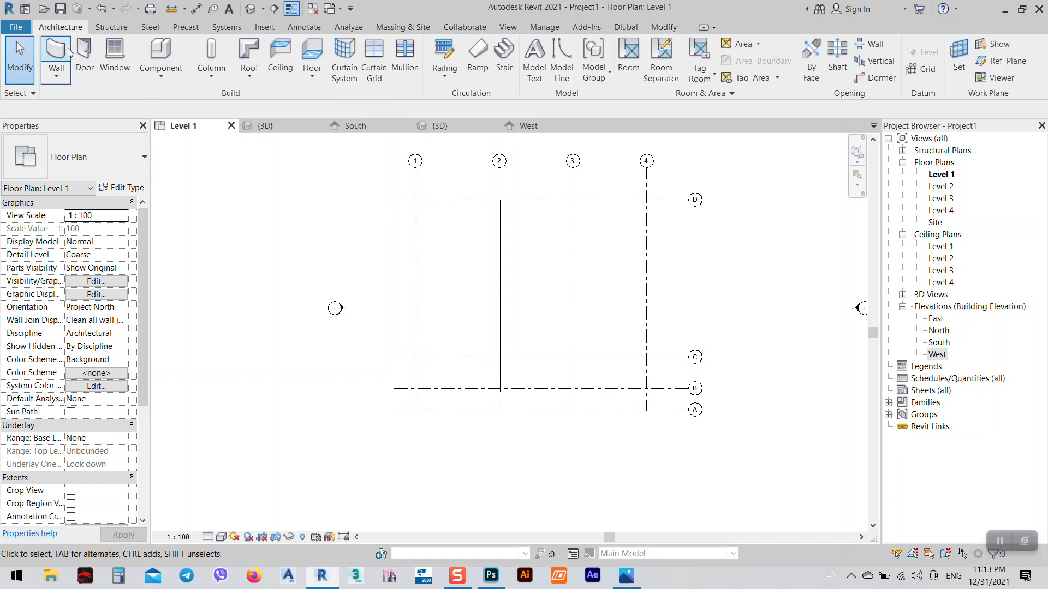
{"action": "left_click", "coordinate": [68, 53]}
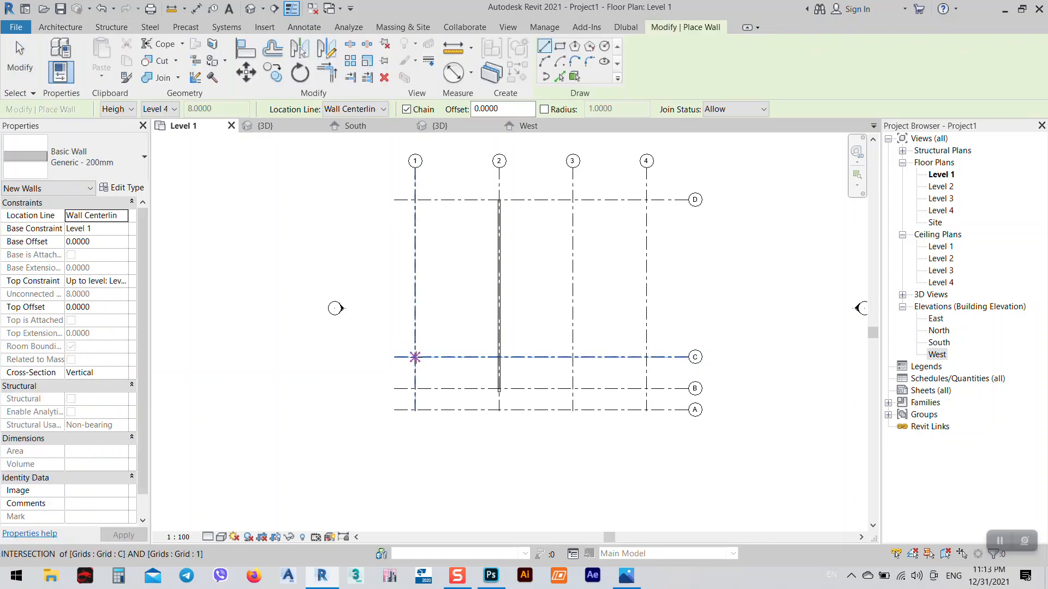
{"action": "left_click", "coordinate": [415, 358]}
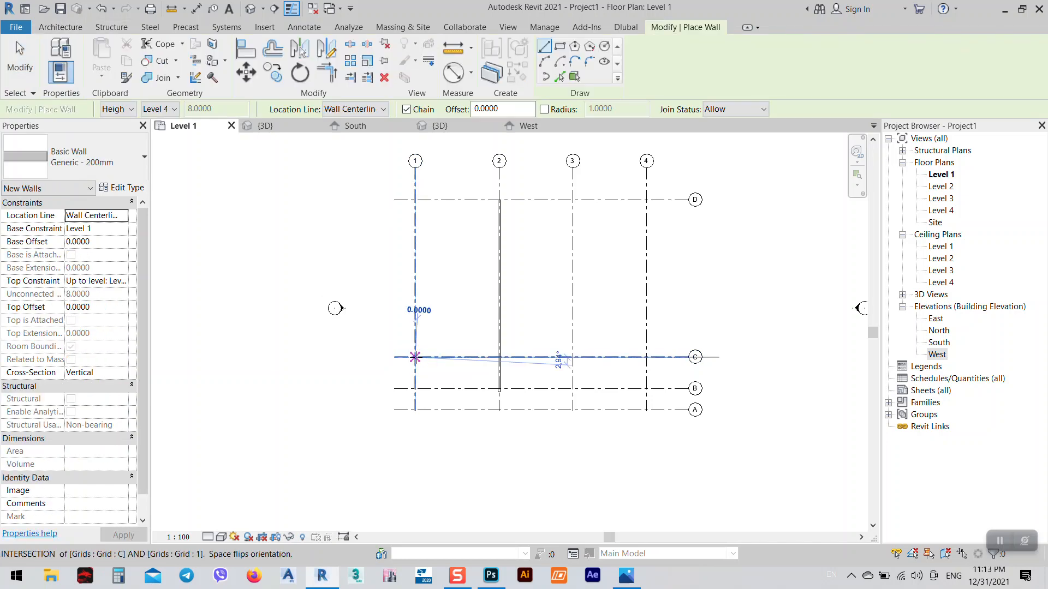
{"action": "left_click", "coordinate": [460, 205]}
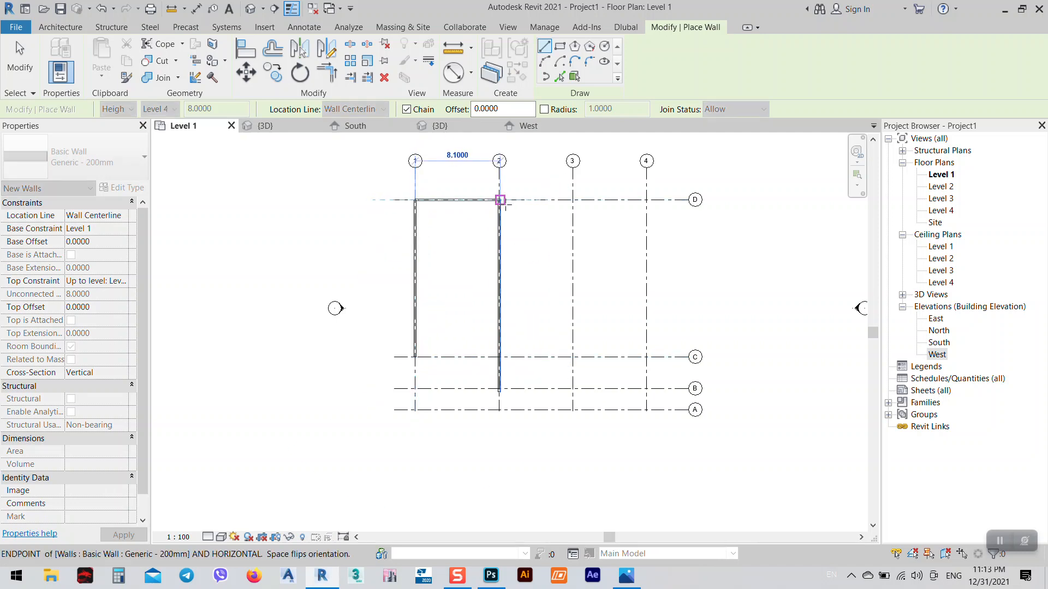
{"action": "left_click", "coordinate": [647, 200]}
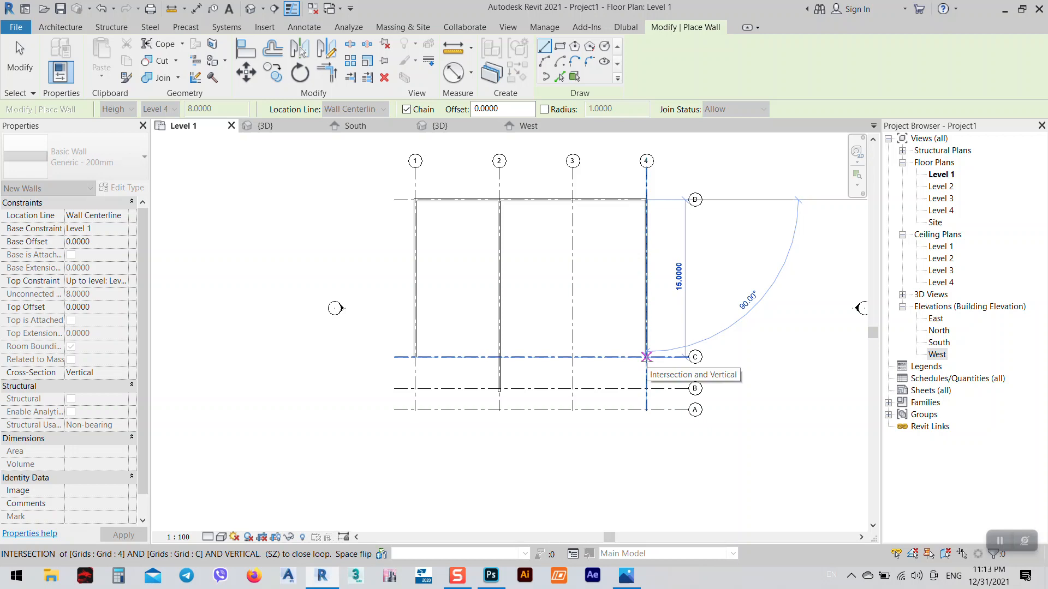
{"action": "left_click", "coordinate": [646, 357]}
{"action": "right_click", "coordinate": [762, 293]}
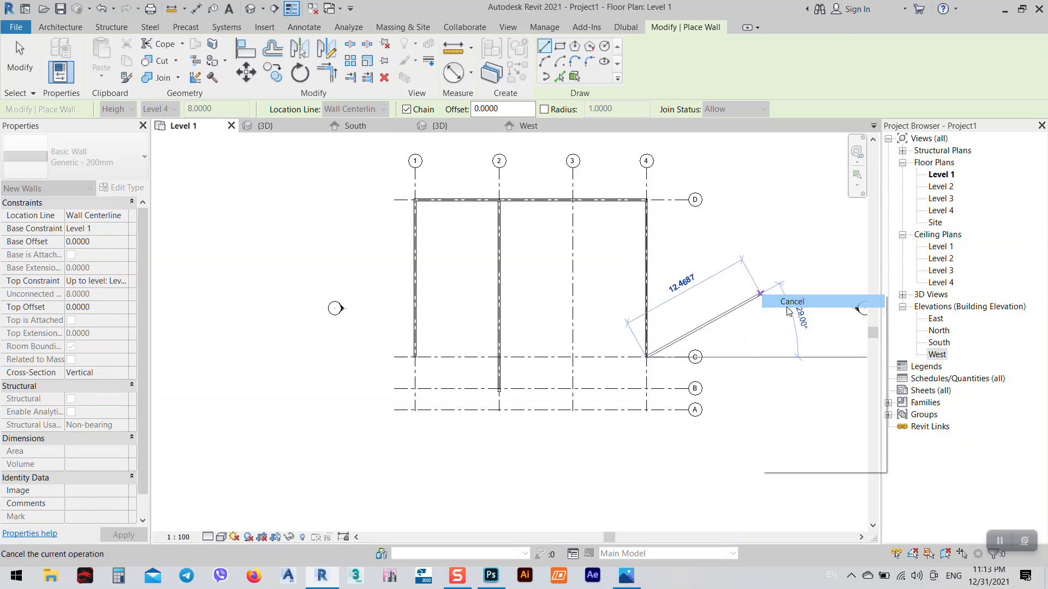
{"action": "left_click", "coordinate": [785, 299]}
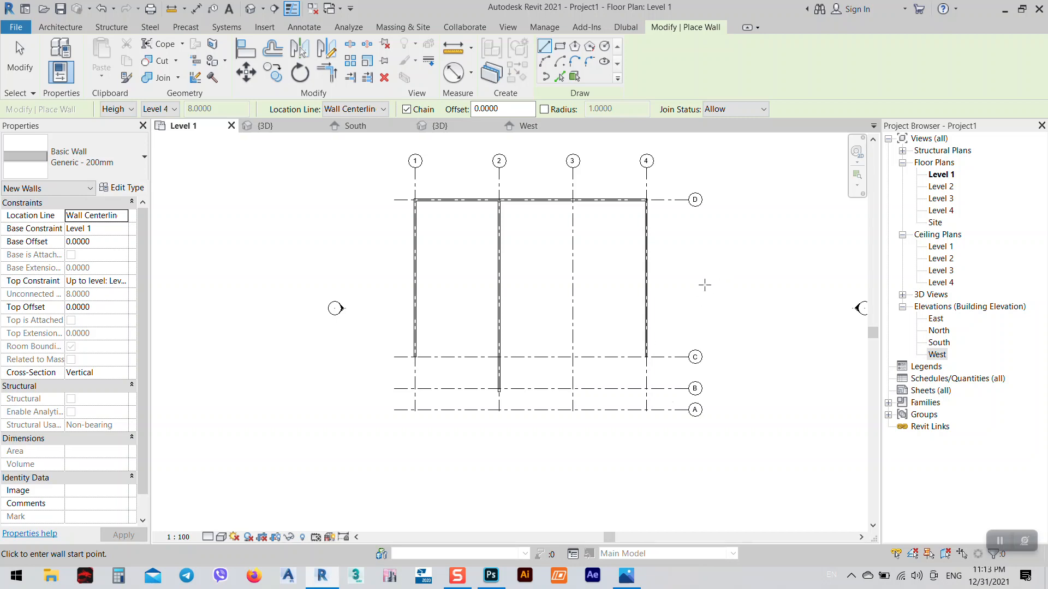
{"action": "middle_click_drag", "start_coordinate": [480, 189], "coordinate": [487, 236]}
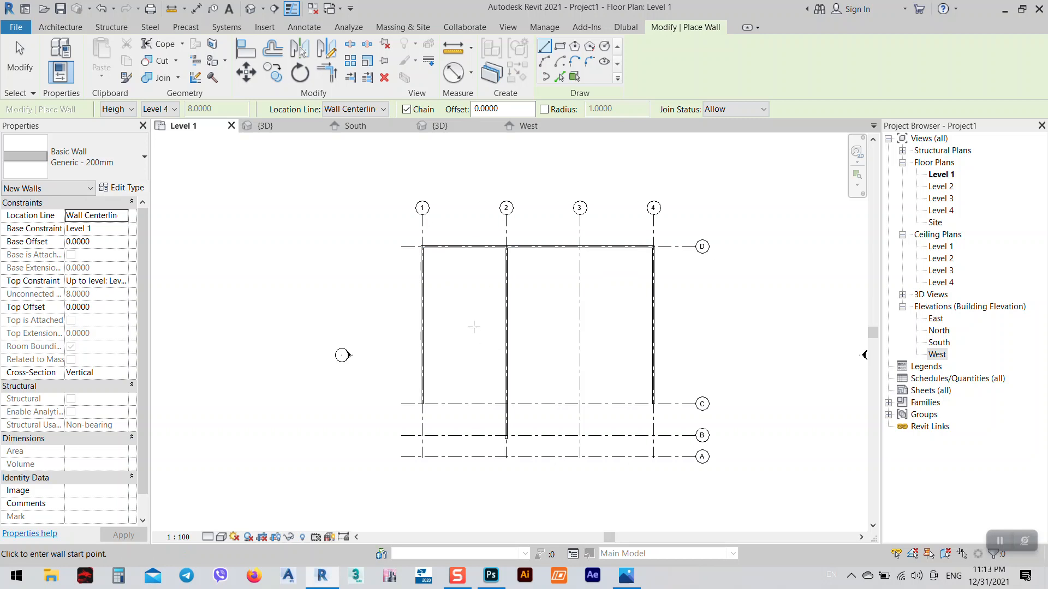
{"action": "middle_click_drag", "start_coordinate": [543, 388], "coordinate": [580, 334]}
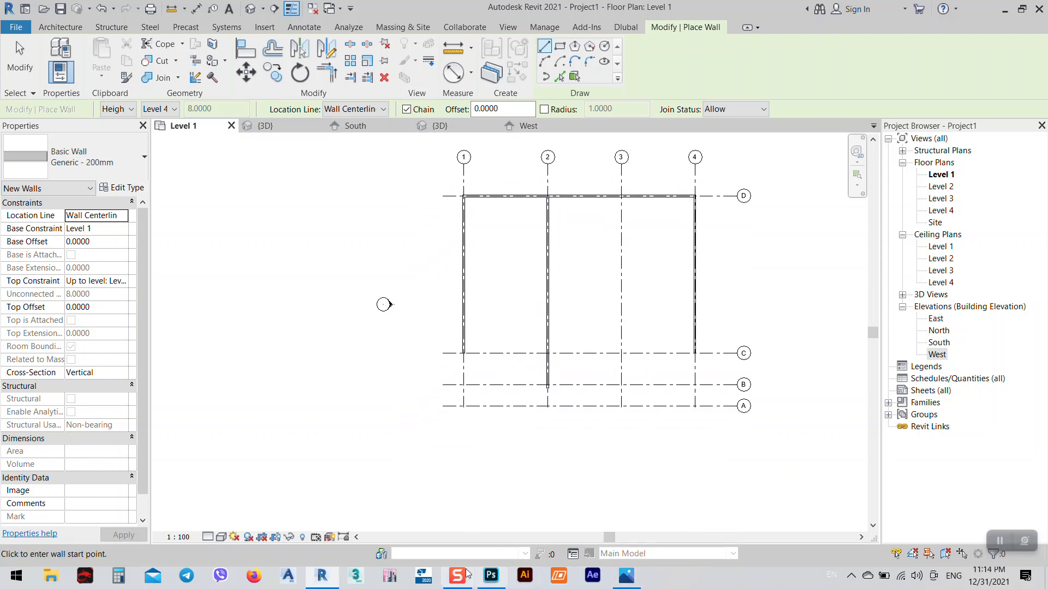
- Leave the wall command and compare the new walls in the 3D view with the house reference picture
{"action": "left_click", "coordinate": [450, 130]}
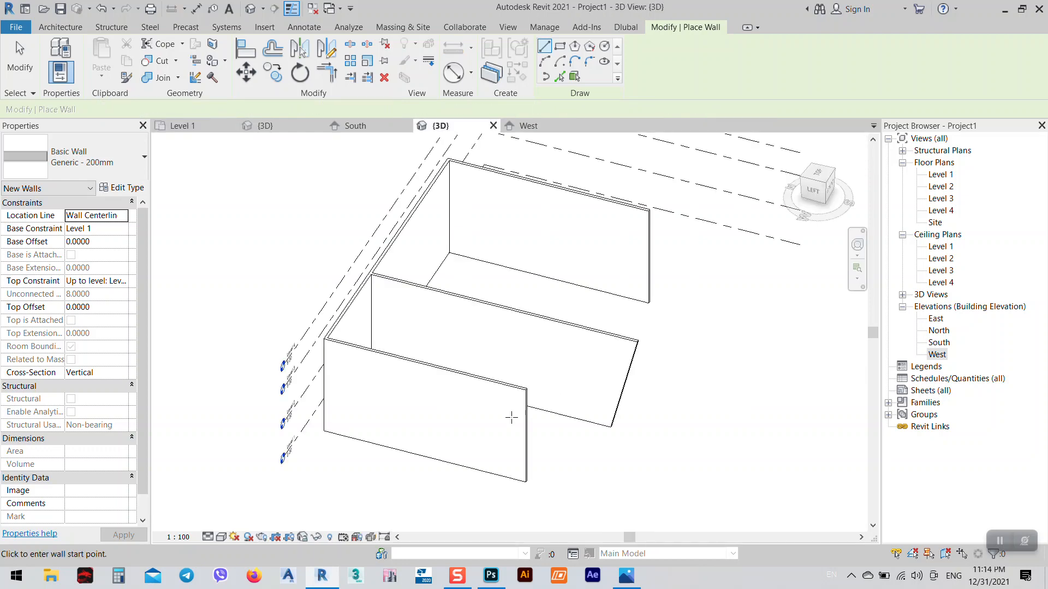
{"action": "middle_click_drag", "start_coordinate": [593, 498], "coordinate": [452, 403], "text": "shift"}
{"action": "right_click", "coordinate": [433, 235]}
{"action": "left_click", "coordinate": [461, 242]}
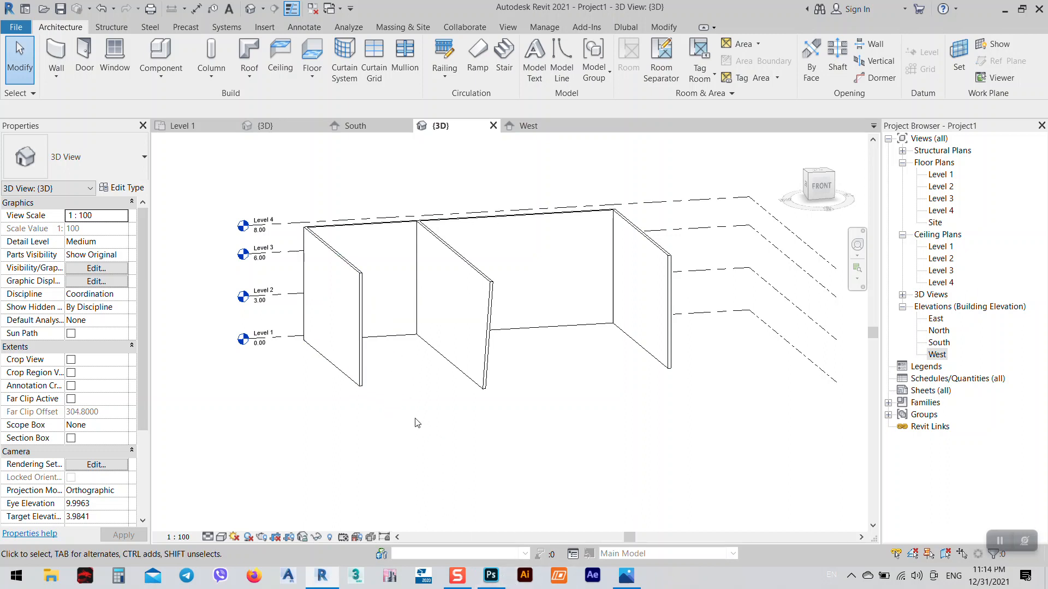
{"action": "middle_click_drag", "start_coordinate": [418, 423], "coordinate": [419, 388]}
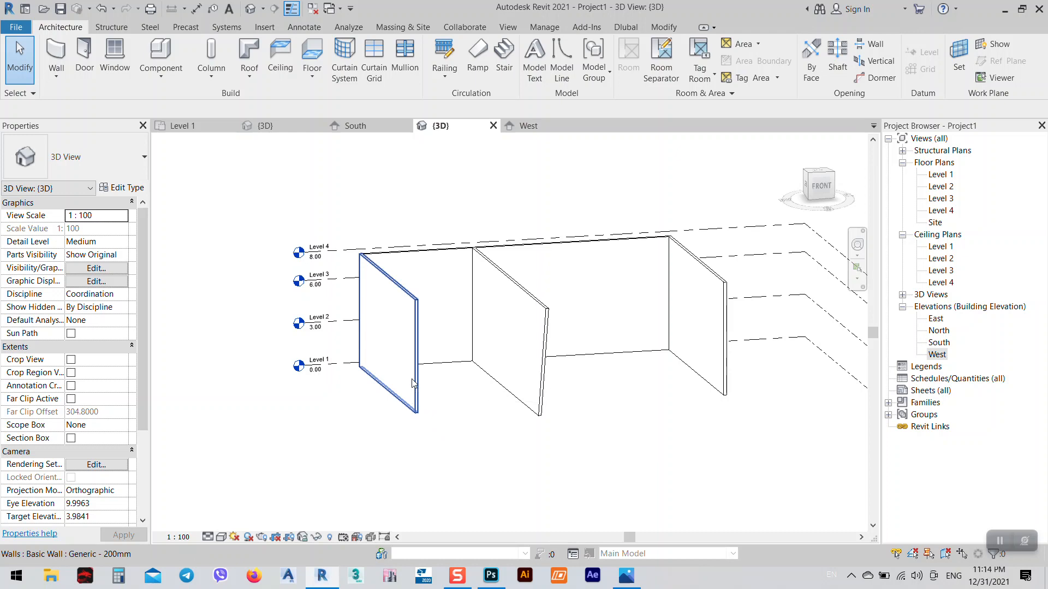
{"action": "left_click", "coordinate": [627, 576]}
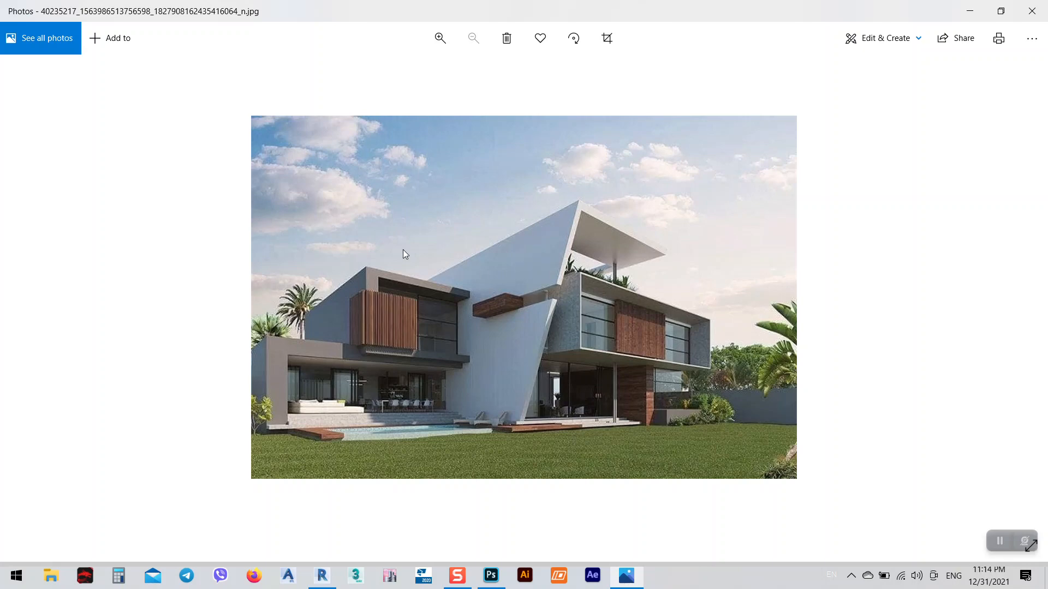
{"action": "left_click", "coordinate": [970, 11]}
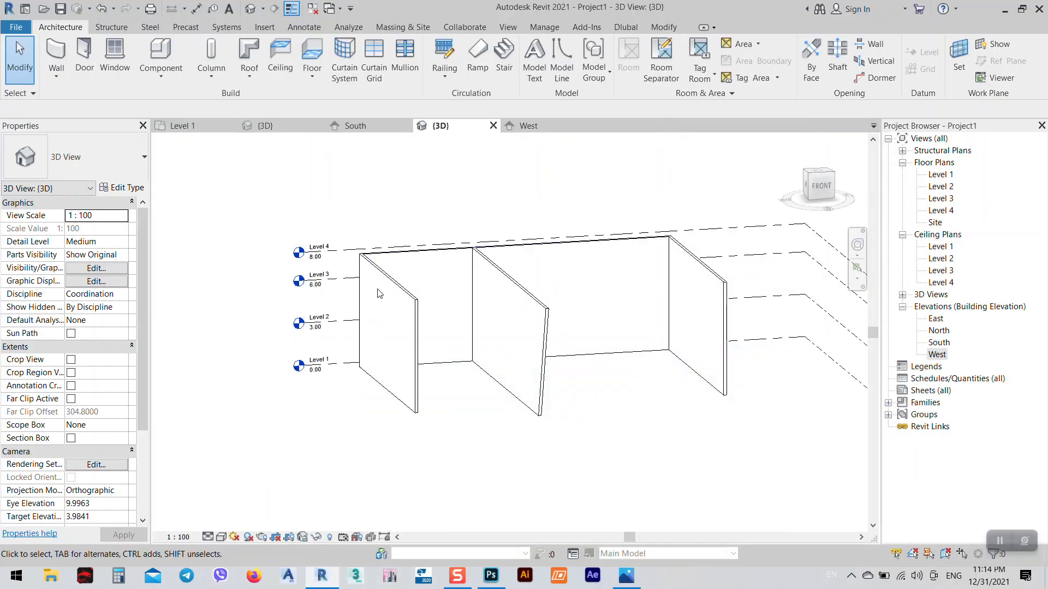
- Set the top constraint of the walls on grid 1, grid D and grid 4 to Up to level: Level 2
{"action": "left_click", "coordinate": [407, 299]}
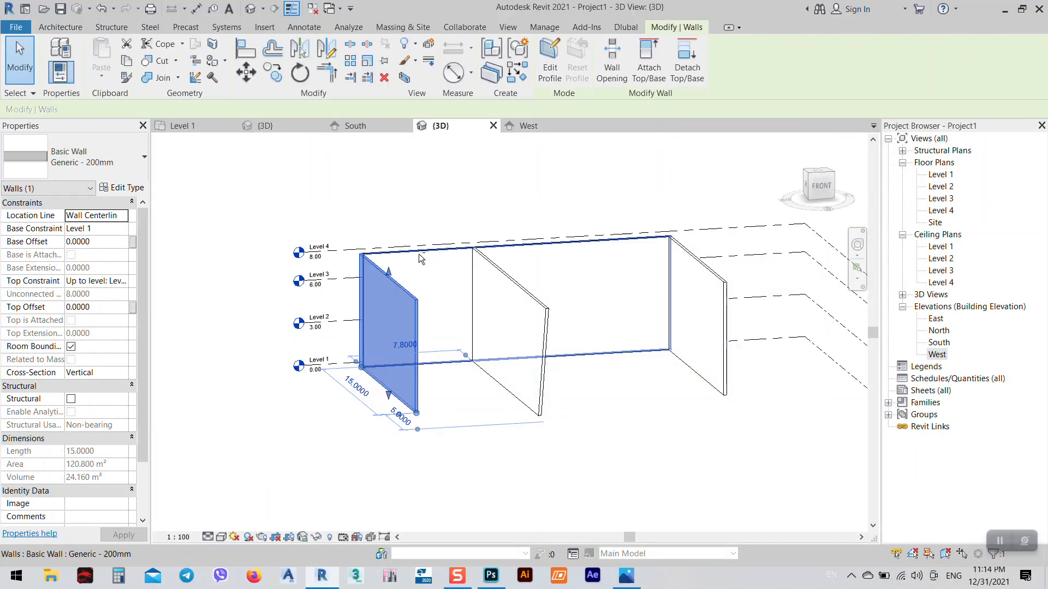
{"action": "left_click", "coordinate": [448, 254], "text": "ctrl"}
{"action": "left_click", "coordinate": [734, 282], "text": "ctrl"}
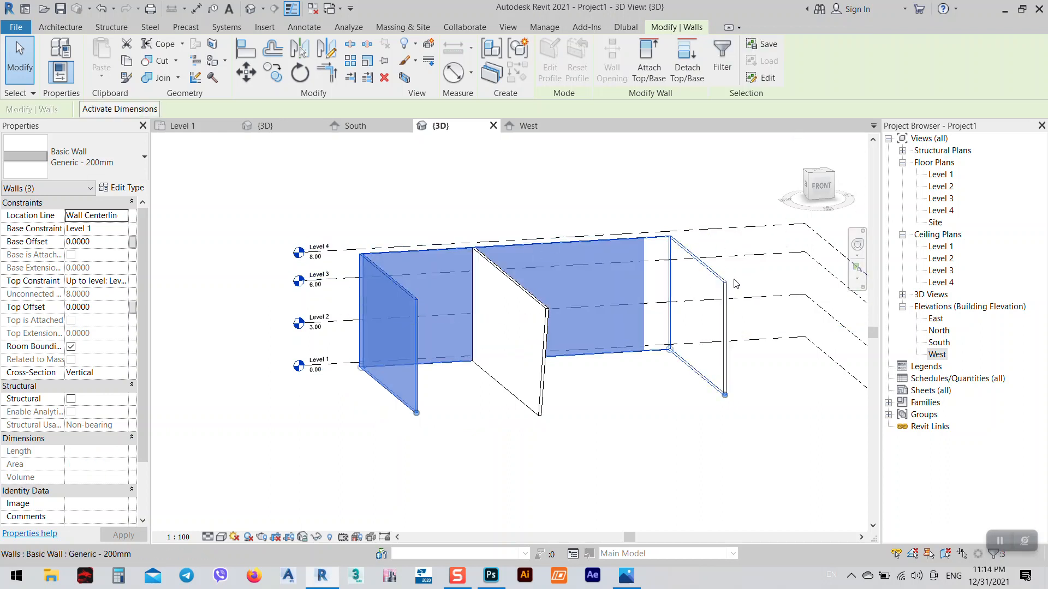
{"action": "left_click", "coordinate": [92, 281]}
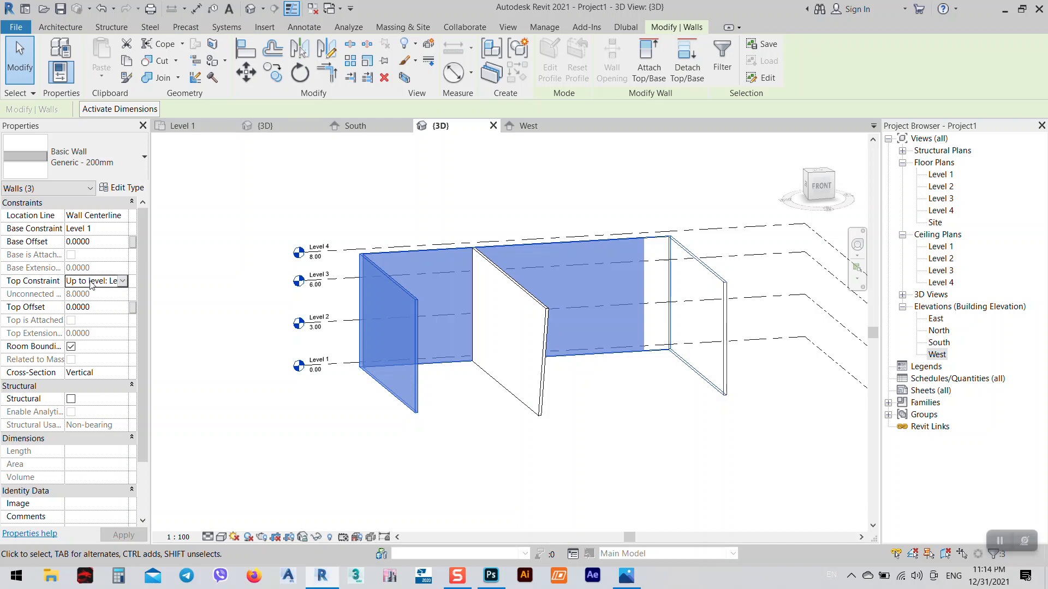
{"action": "left_click", "coordinate": [123, 280]}
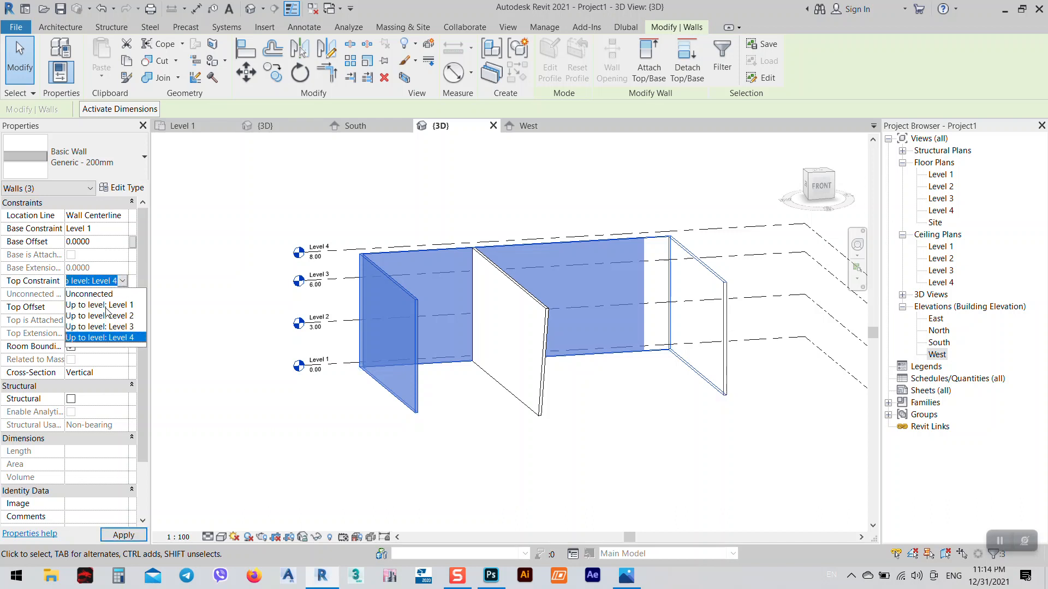
{"action": "left_click", "coordinate": [101, 305]}
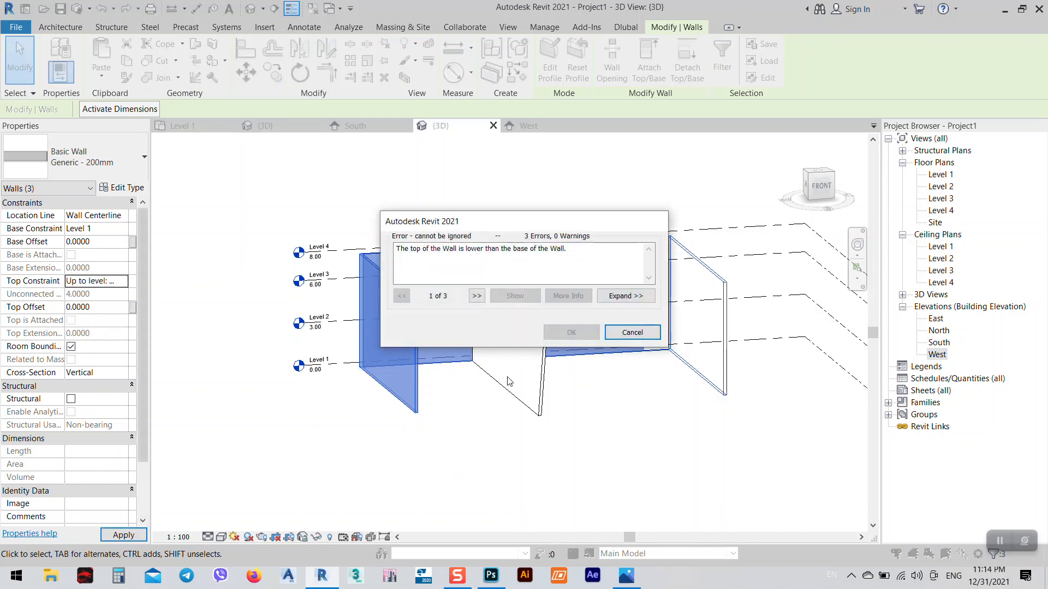
{"action": "left_click", "coordinate": [632, 333]}
{"action": "left_click", "coordinate": [123, 280]}
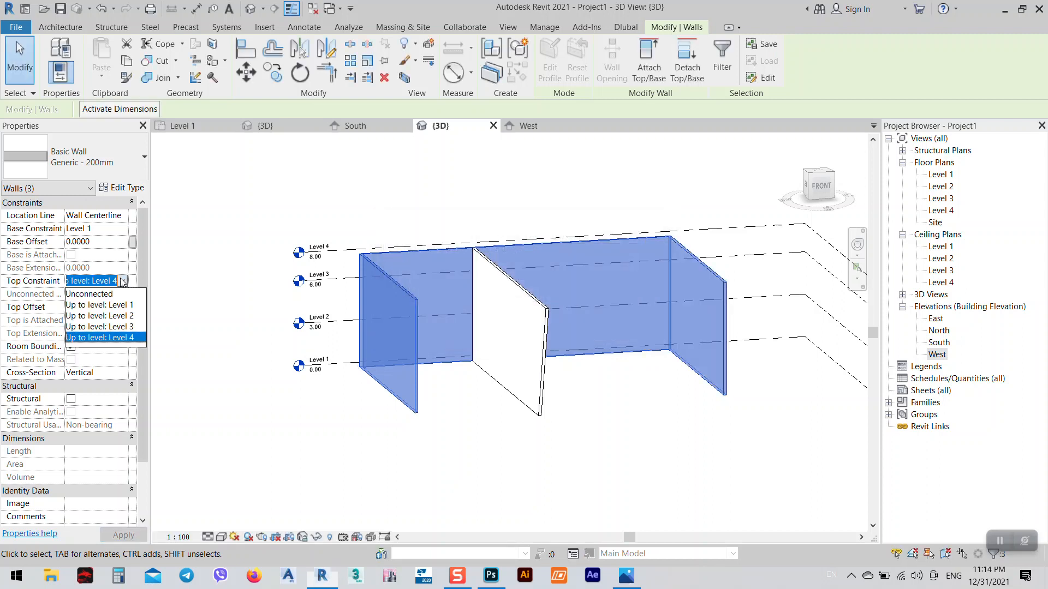
{"action": "left_click", "coordinate": [122, 317]}
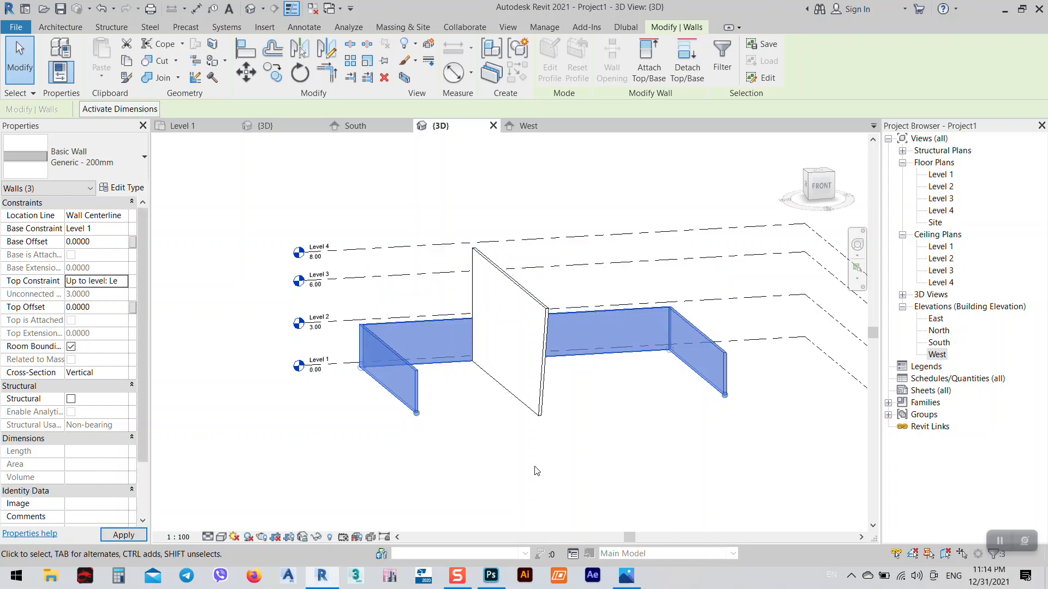
{"action": "left_click", "coordinate": [470, 448]}
- Examine the slanted wall and the lower outer walls in the 3D view, checking them against the house reference picture
{"action": "middle_click_drag", "start_coordinate": [469, 448], "coordinate": [551, 456], "text": "shift"}
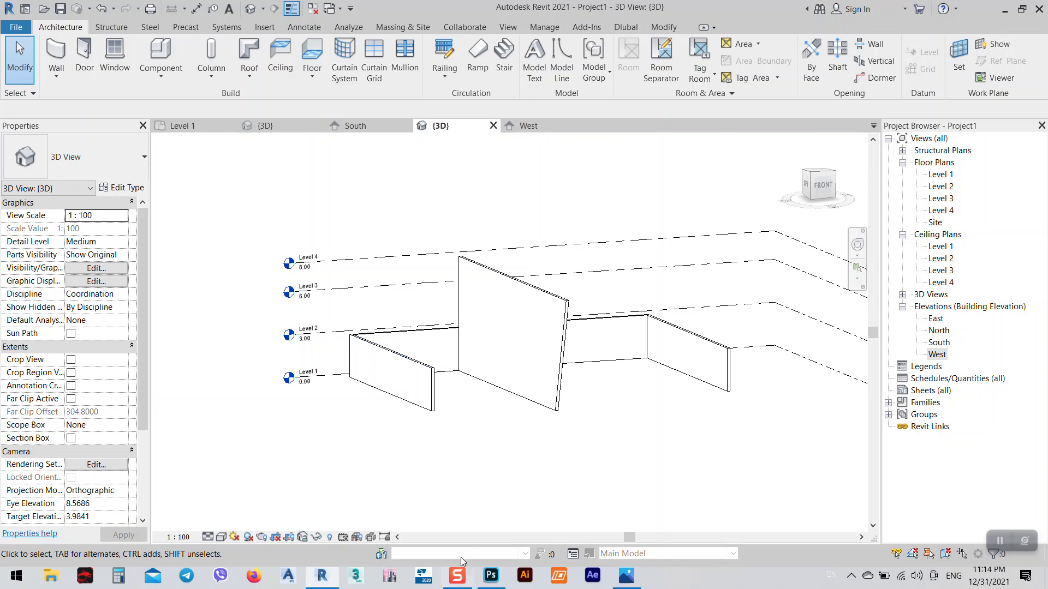
{"action": "mouse_move", "coordinate": [506, 577]}
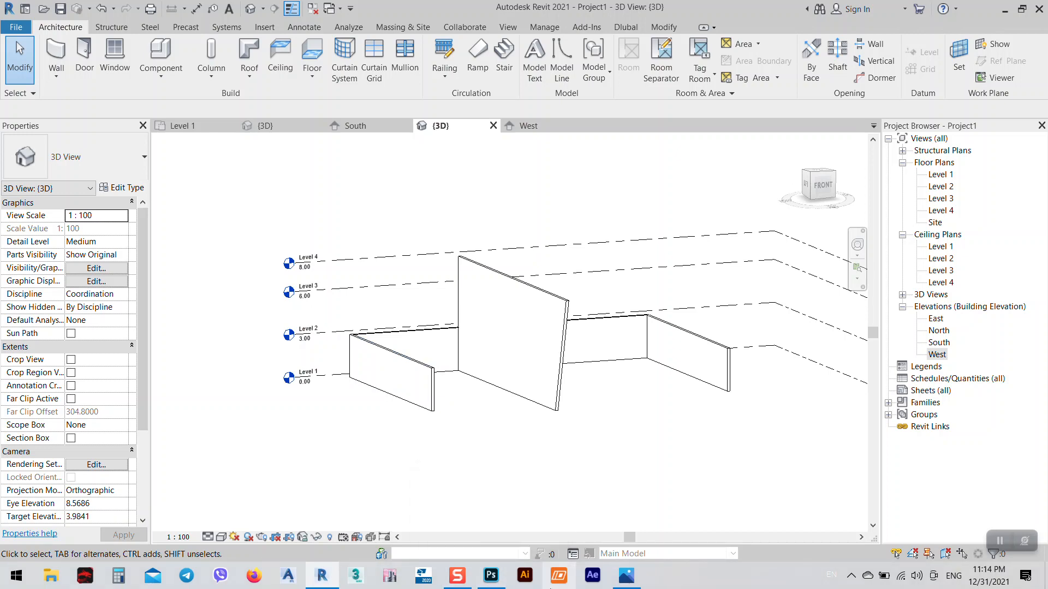
{"action": "left_click", "coordinate": [626, 576]}
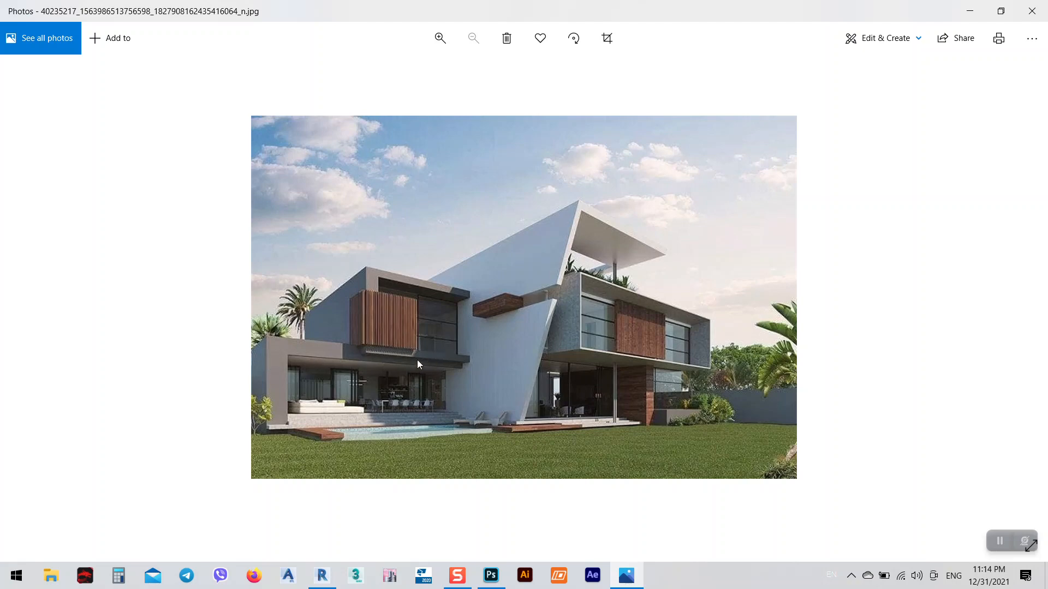
{"action": "left_click", "coordinate": [970, 10]}
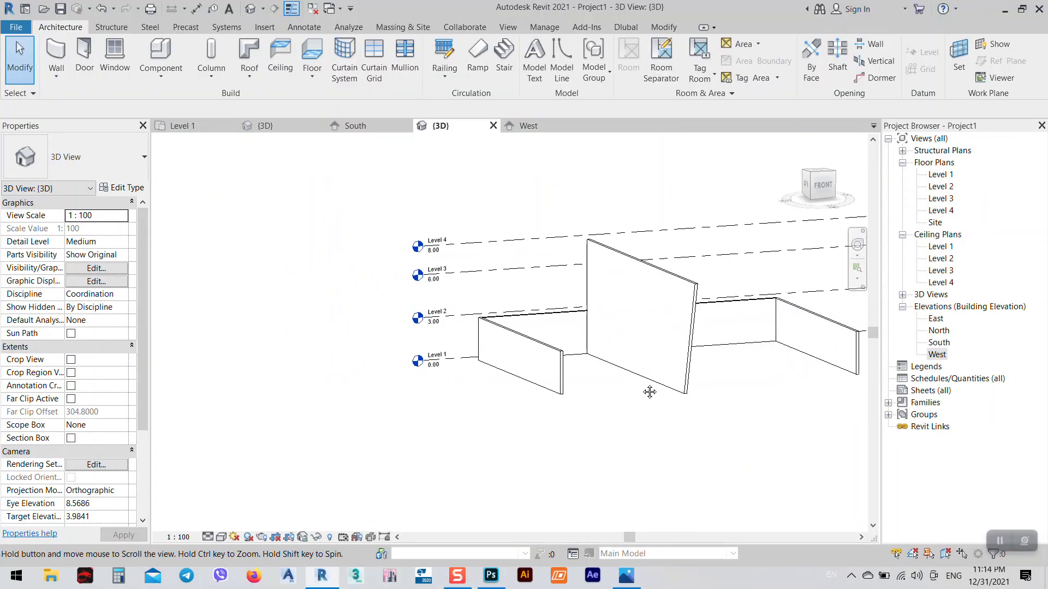
{"action": "middle_click_drag", "start_coordinate": [650, 392], "coordinate": [599, 431]}
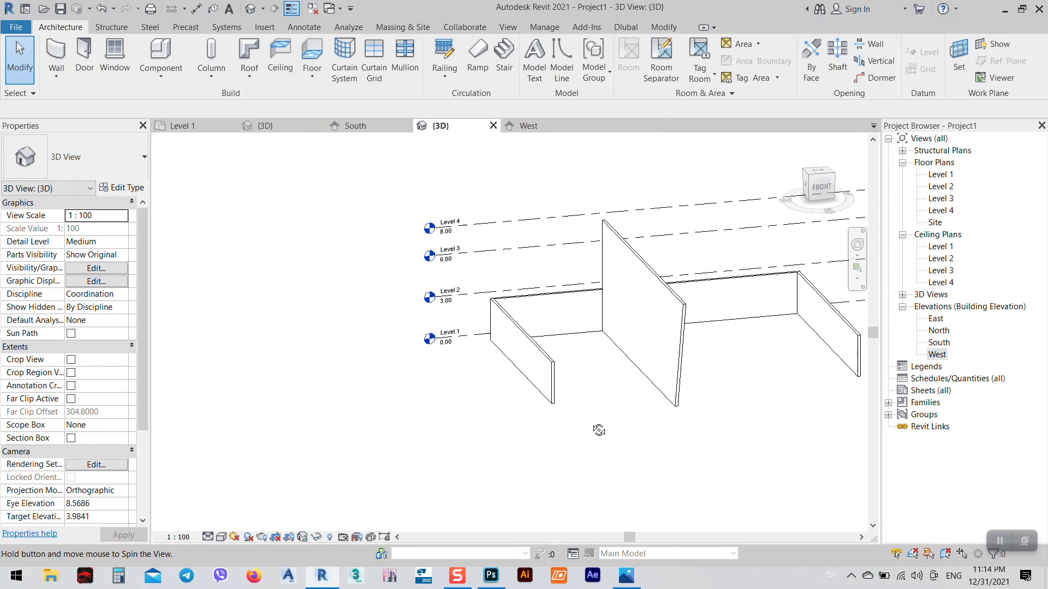
{"action": "middle_click_drag", "start_coordinate": [594, 363], "coordinate": [546, 391]}
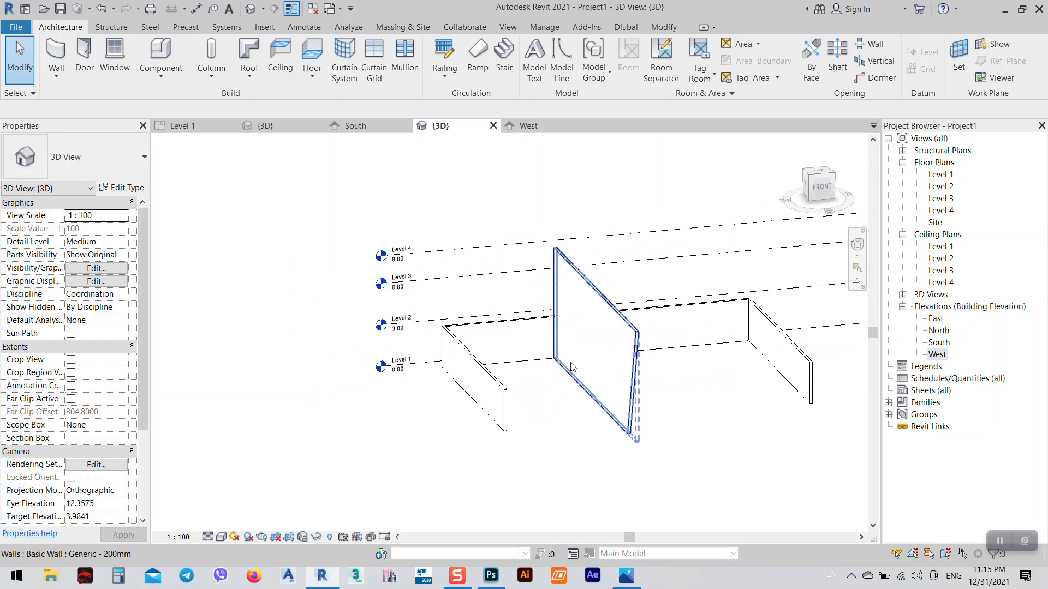
{"action": "left_click", "coordinate": [629, 391]}
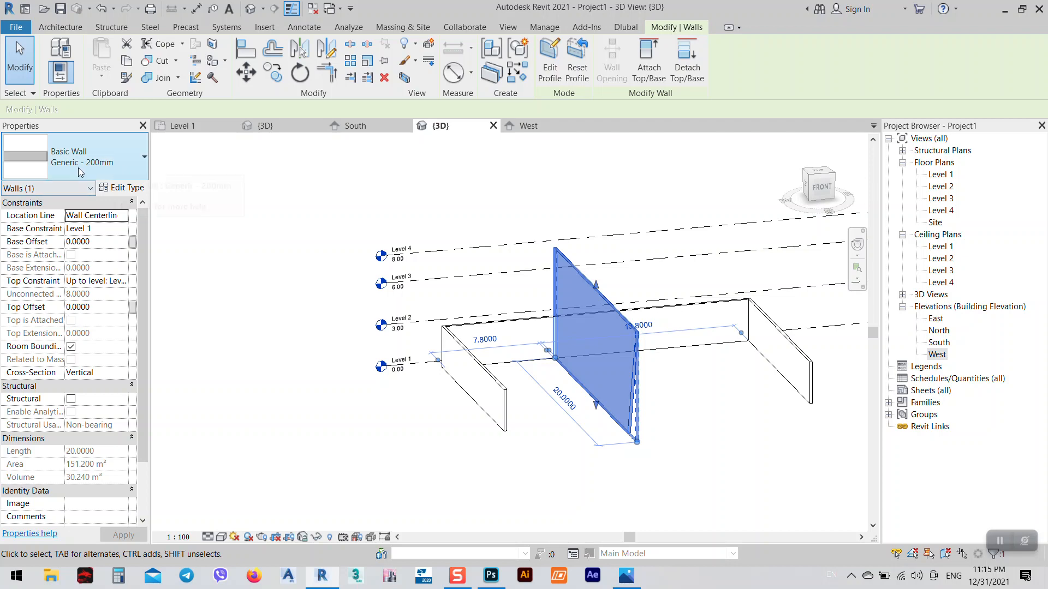
{"action": "left_click", "coordinate": [481, 382]}
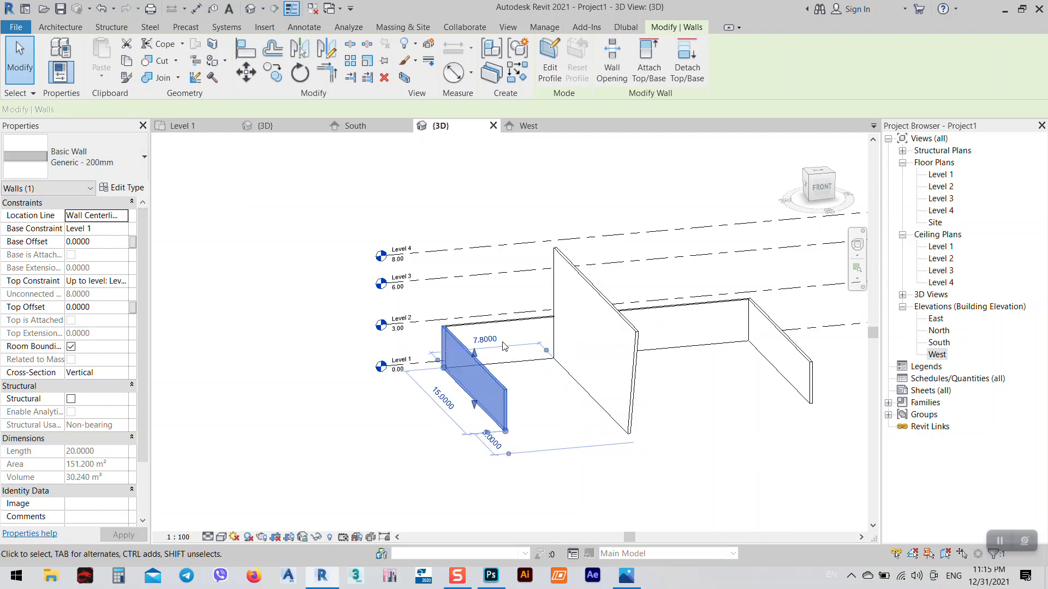
{"action": "key", "text": "Escape"}
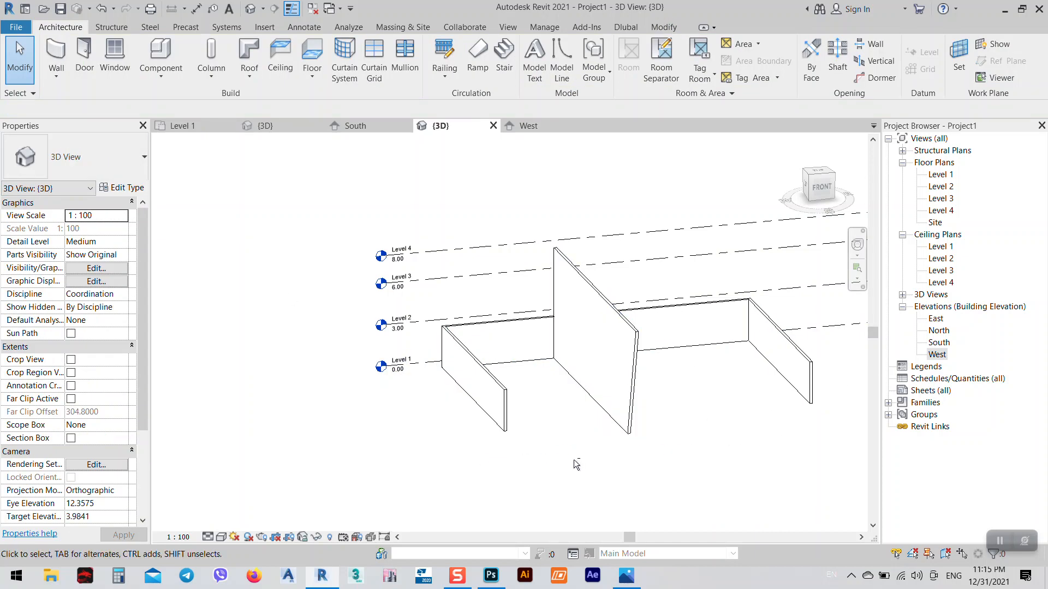
{"action": "middle_click_drag", "start_coordinate": [577, 464], "coordinate": [624, 484], "text": "shift"}
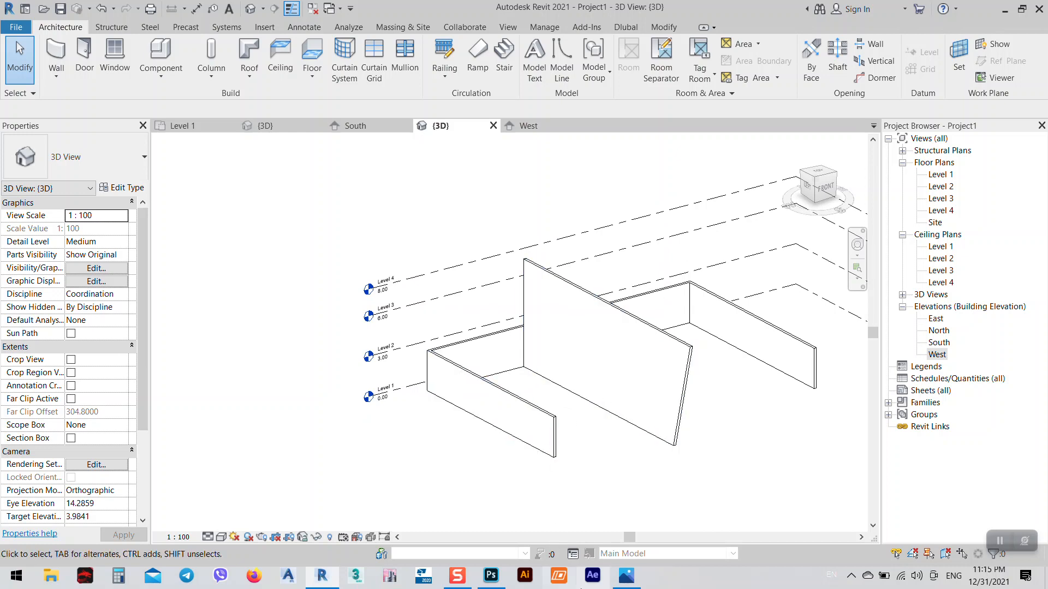
{"action": "left_click", "coordinate": [626, 575]}
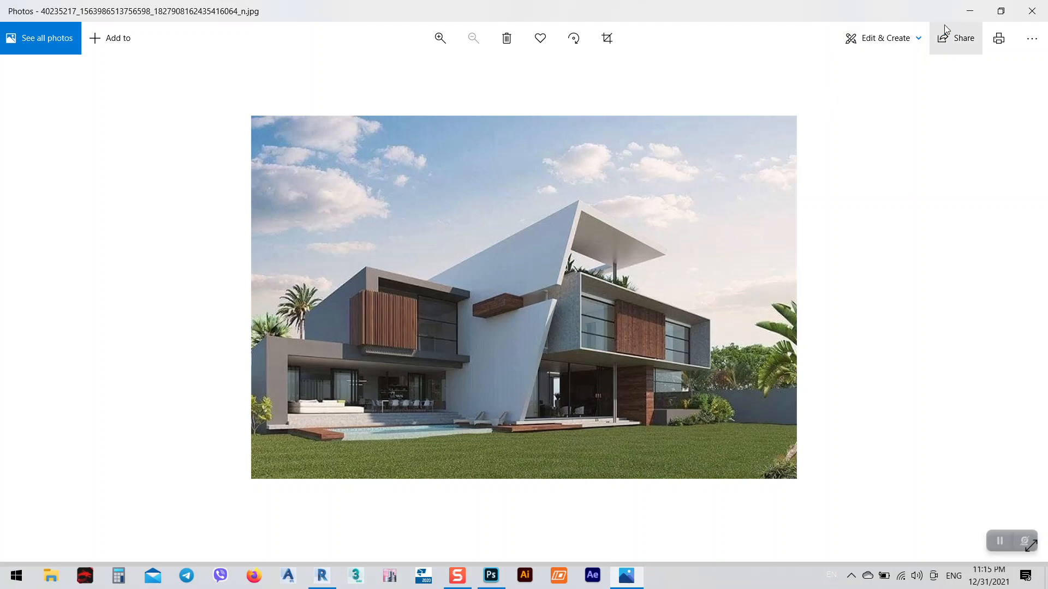
{"action": "left_click", "coordinate": [976, 12]}
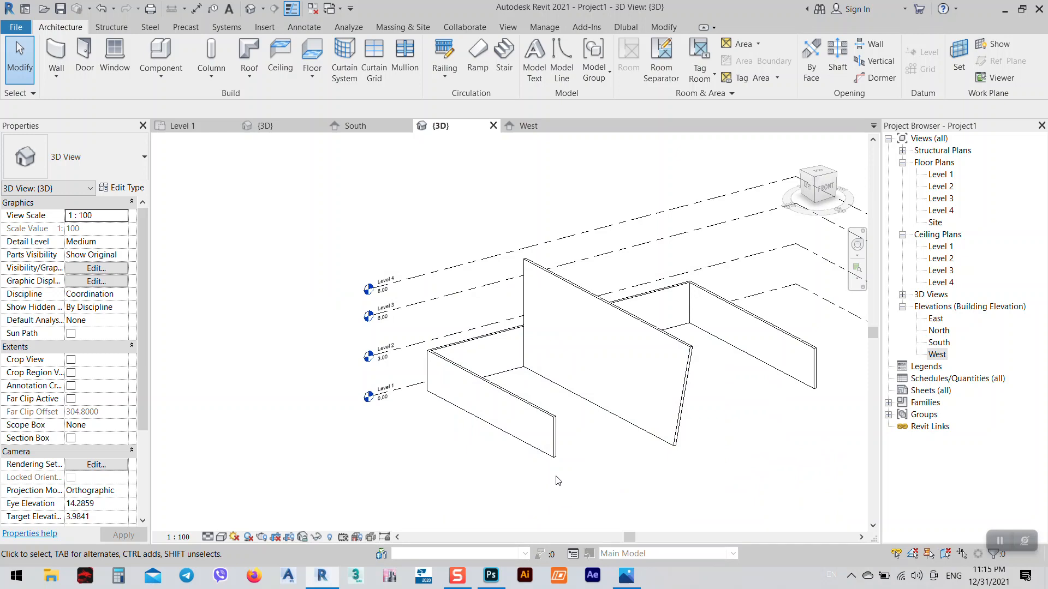
- Duplicate the grid 1 wall's Generic - 200mm type under the name "wall 600 mm"
{"action": "scroll", "coordinate": [553, 382], "scroll_direction": "up", "scroll_amount": 2}
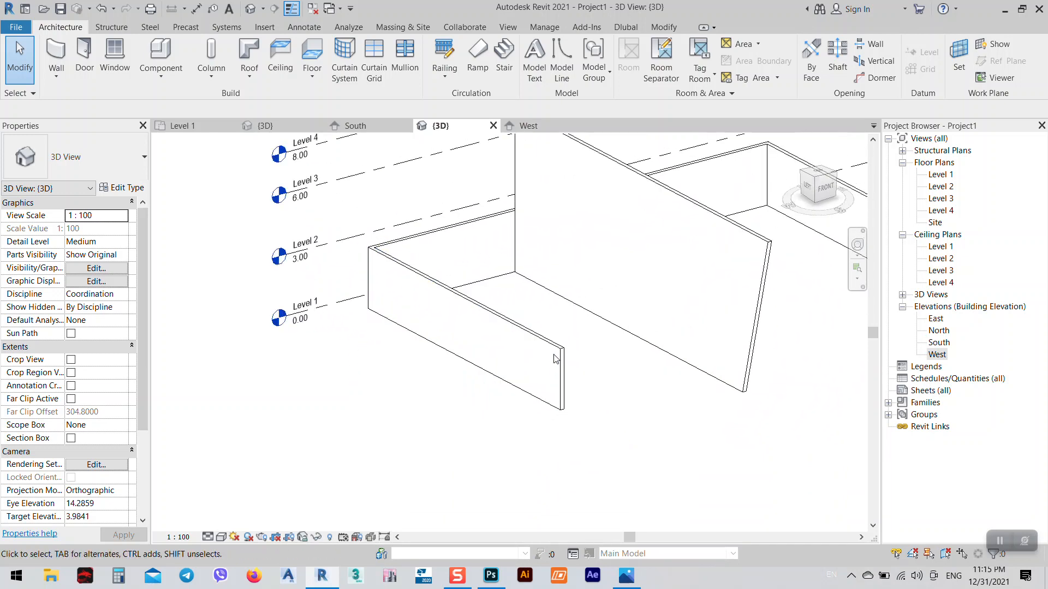
{"action": "left_click", "coordinate": [556, 365]}
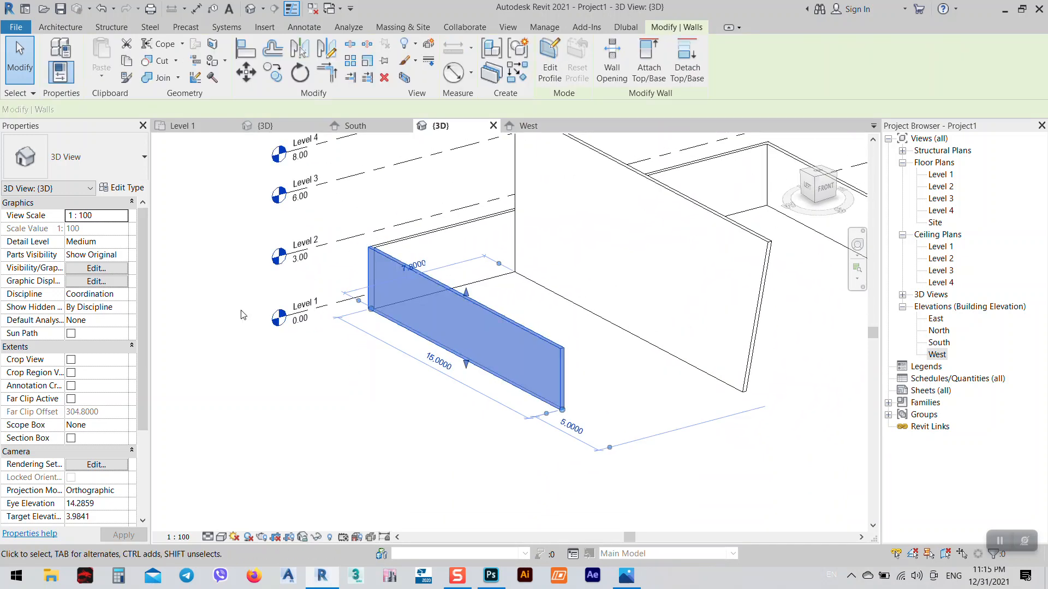
{"action": "left_click", "coordinate": [121, 189]}
{"action": "left_click", "coordinate": [467, 106]}
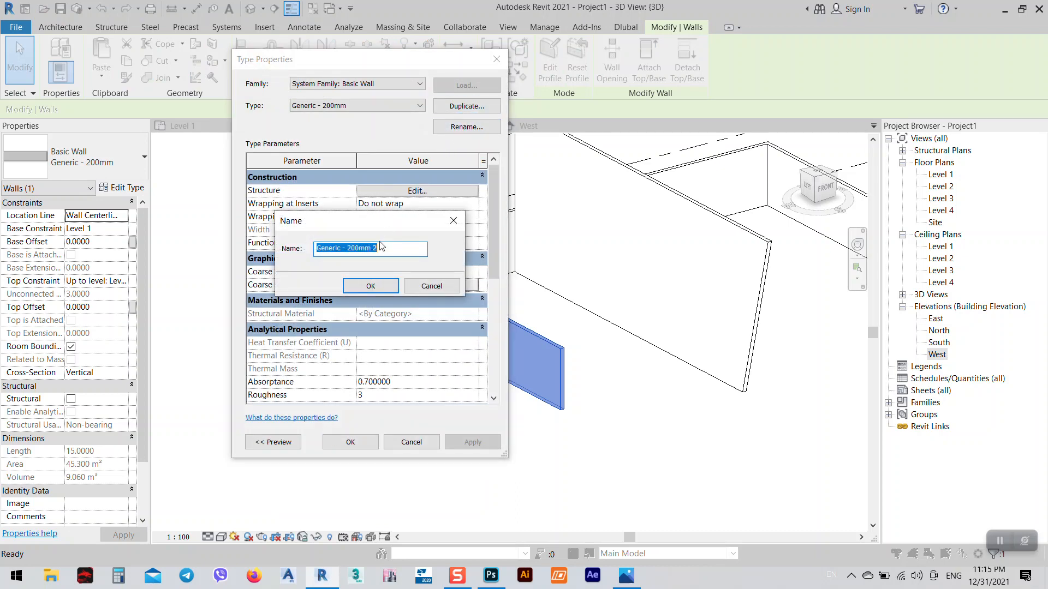
{"action": "type", "text": "wall 600 mm"}
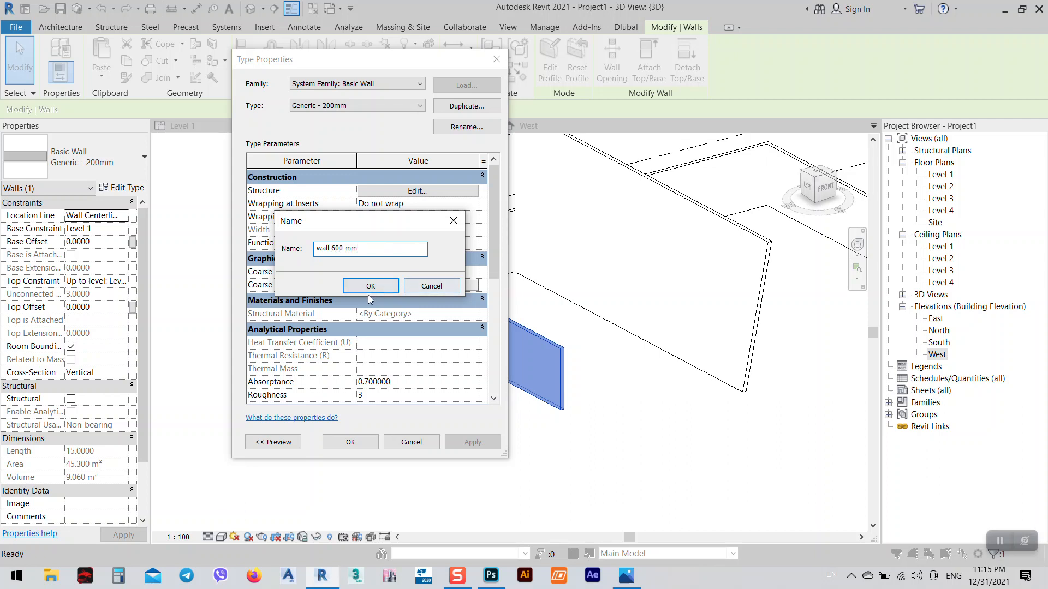
{"action": "left_click", "coordinate": [361, 287]}
- Set the structure layer thickness of the wall 600 mm type to 0.6 and apply the type to the grid 1 wall
{"action": "left_click", "coordinate": [394, 191]}
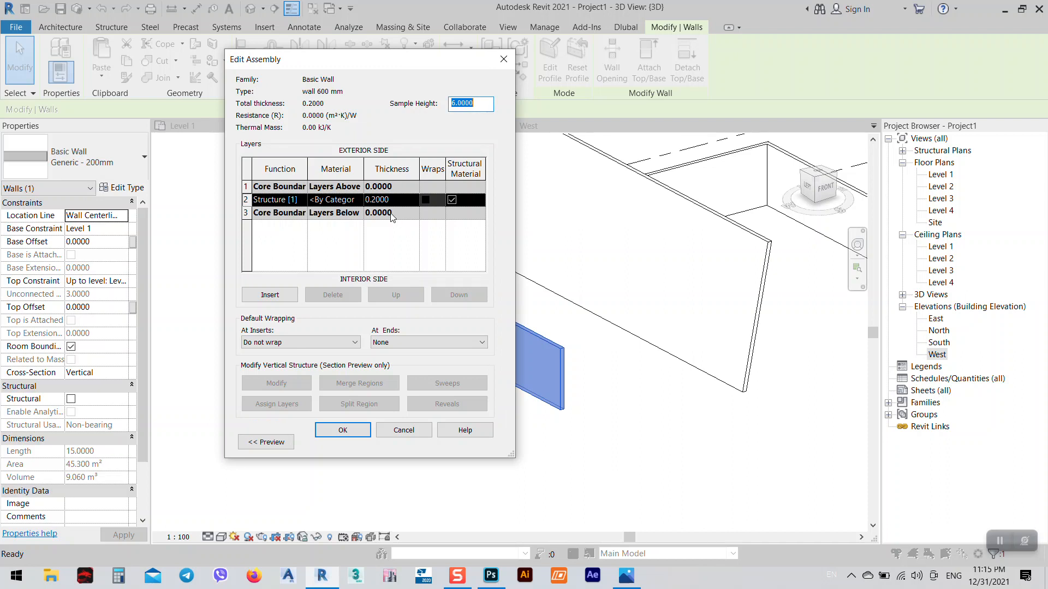
{"action": "left_click", "coordinate": [395, 200]}
{"action": "left_click_drag", "start_coordinate": [396, 200], "coordinate": [348, 222]}
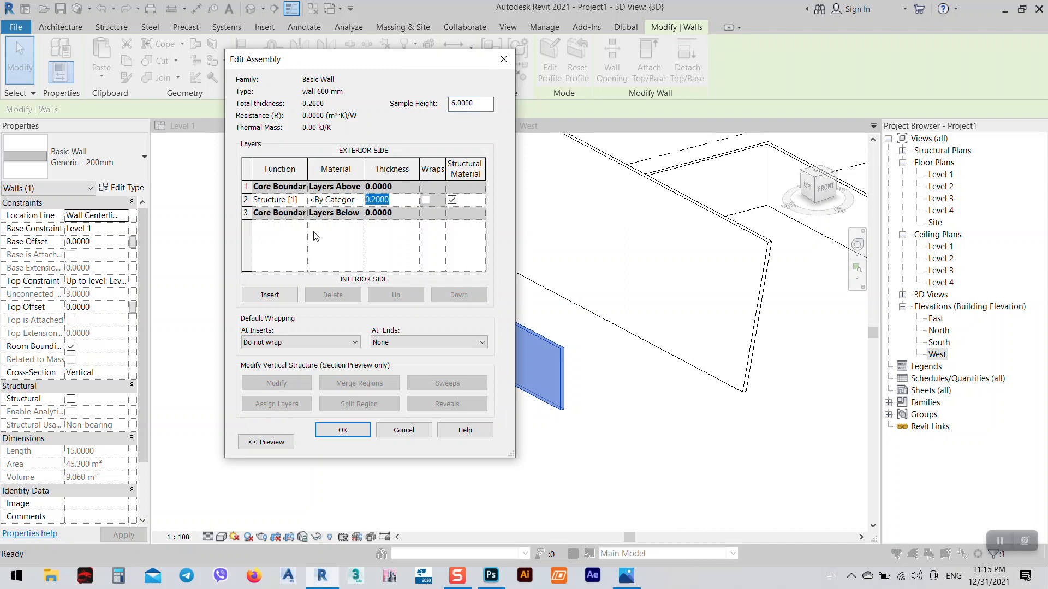
{"action": "type", "text": ".6"}
{"action": "key", "text": "Tab"}
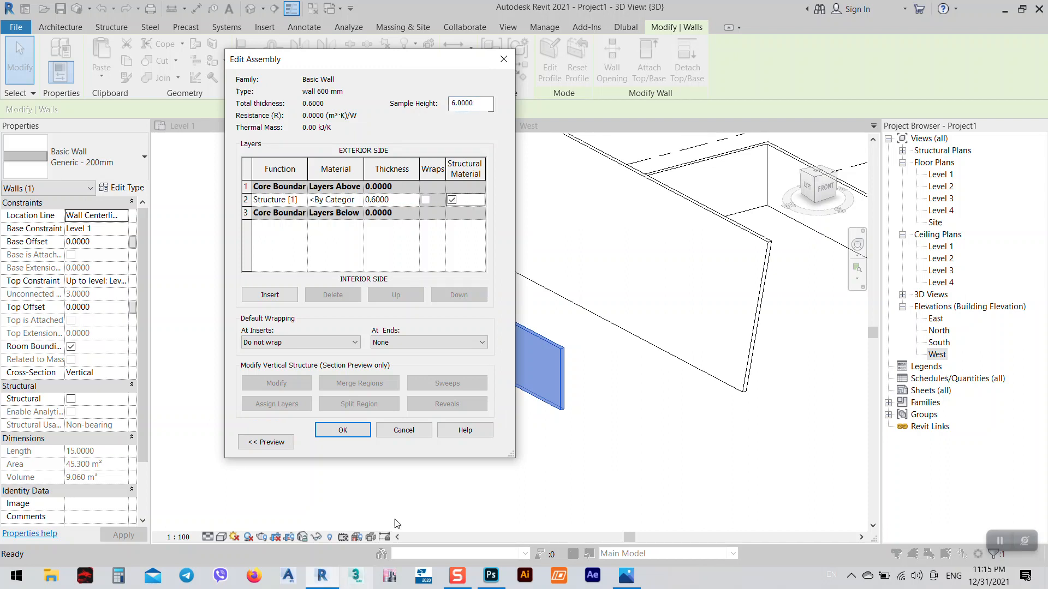
{"action": "left_click", "coordinate": [343, 429]}
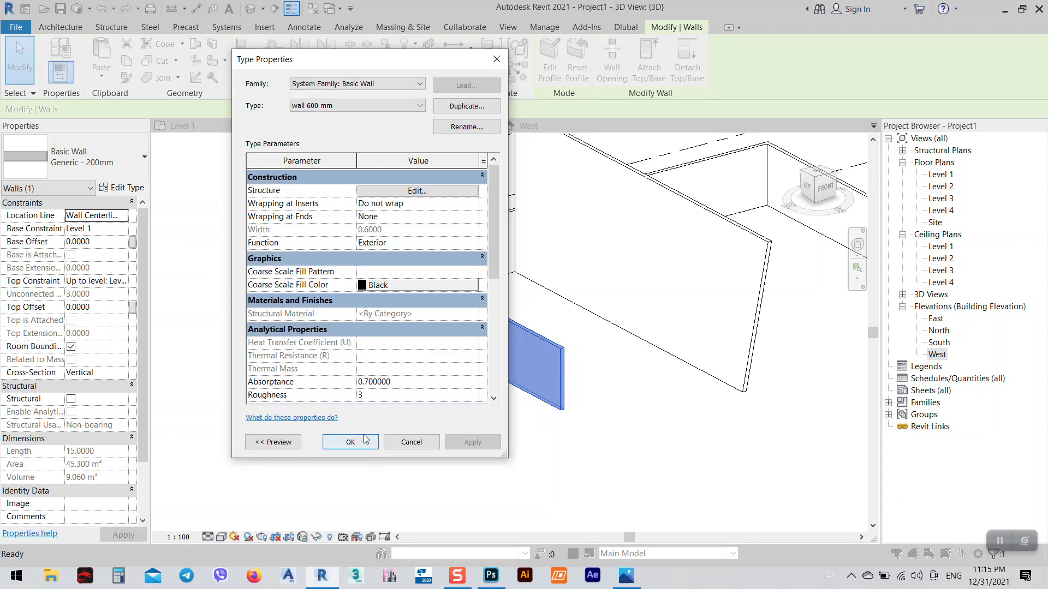
{"action": "left_click", "coordinate": [346, 439]}
{"action": "left_click", "coordinate": [551, 478]}
- Inspect the thickened grid 1 wall in 3D and examine the terrace side of the reference picture up close
{"action": "middle_click_drag", "start_coordinate": [515, 364], "coordinate": [477, 393]}
{"action": "middle_click_drag", "start_coordinate": [605, 403], "coordinate": [508, 365]}
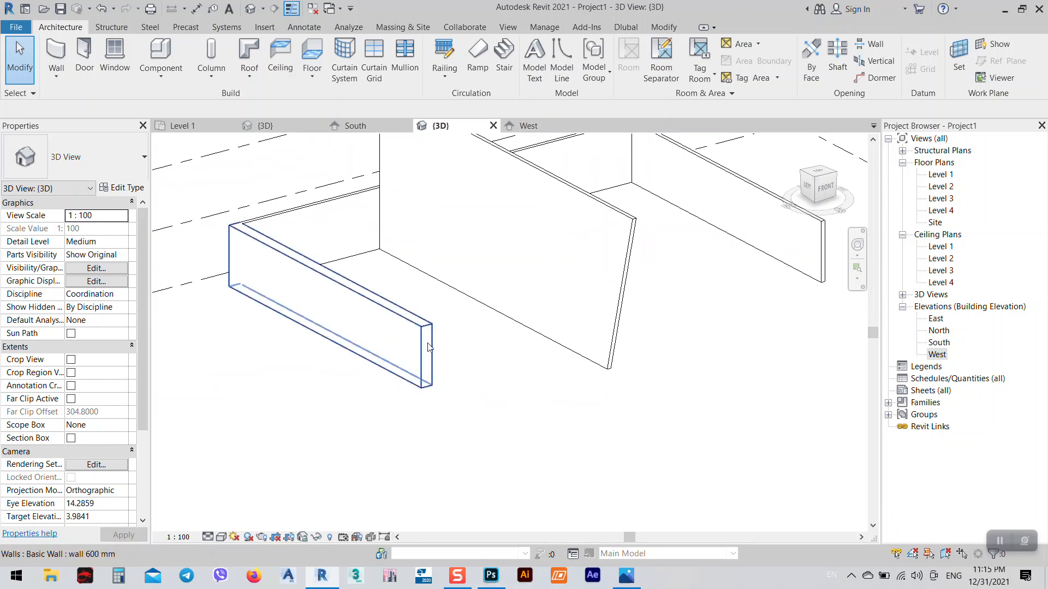
{"action": "left_click", "coordinate": [629, 578]}
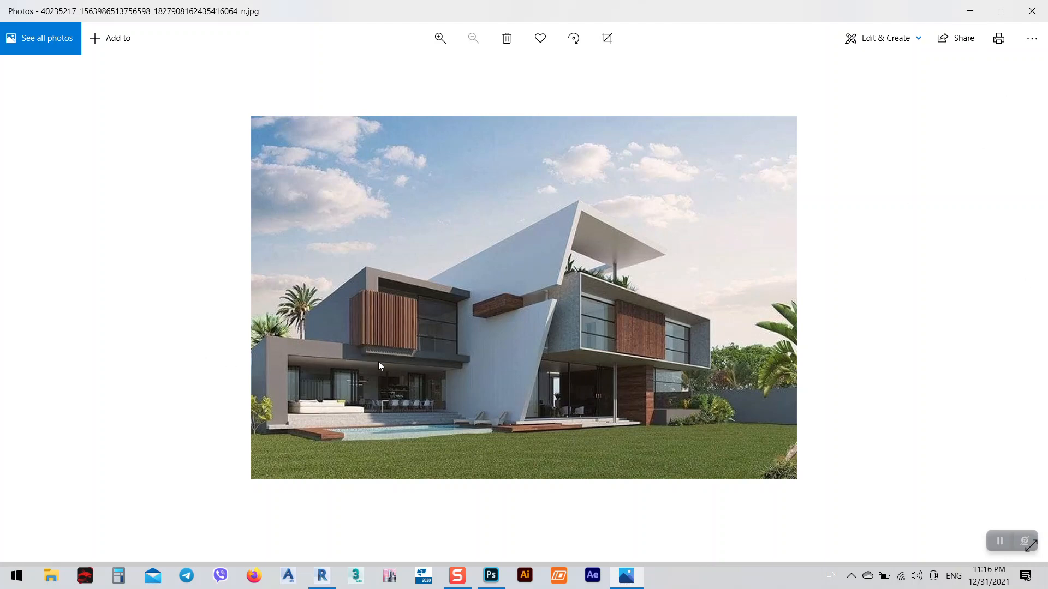
{"action": "scroll", "coordinate": [336, 372], "scroll_direction": "up", "scroll_amount": 5}
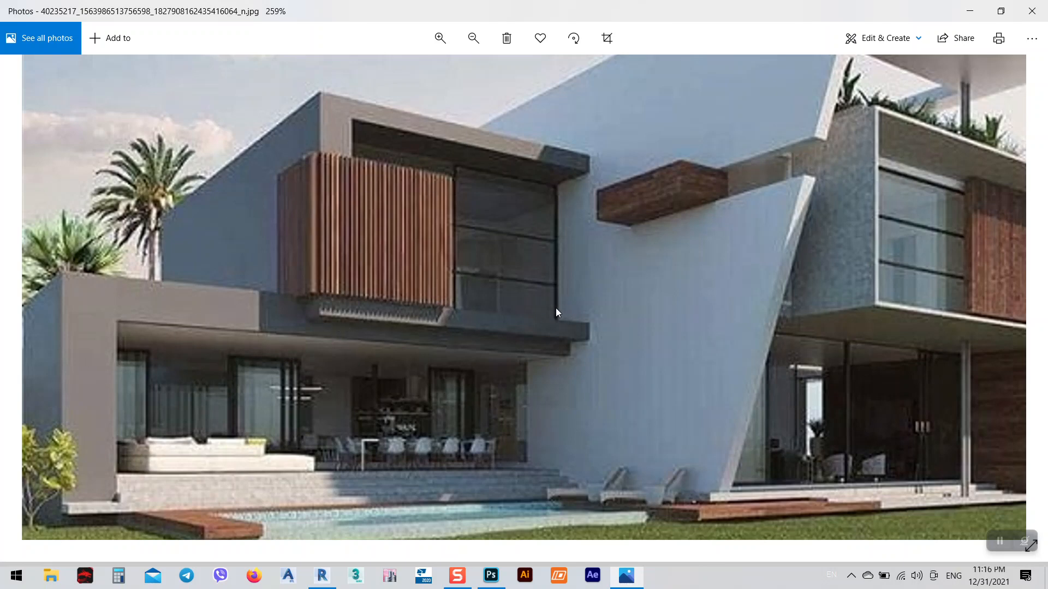
- Open the Level 2 floor plan and study the slab over the terrace in the house reference picture
{"action": "scroll", "coordinate": [606, 302], "scroll_direction": "down", "scroll_amount": 2, "text": "ctrl"}
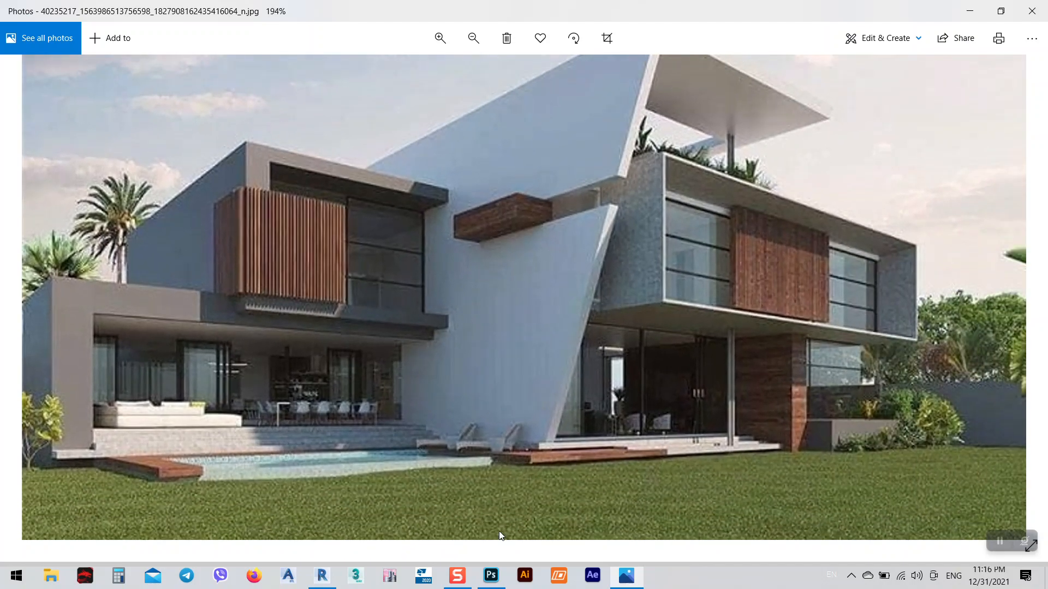
{"action": "left_click", "coordinate": [323, 579]}
{"action": "middle_click_drag", "start_coordinate": [468, 385], "coordinate": [555, 431]}
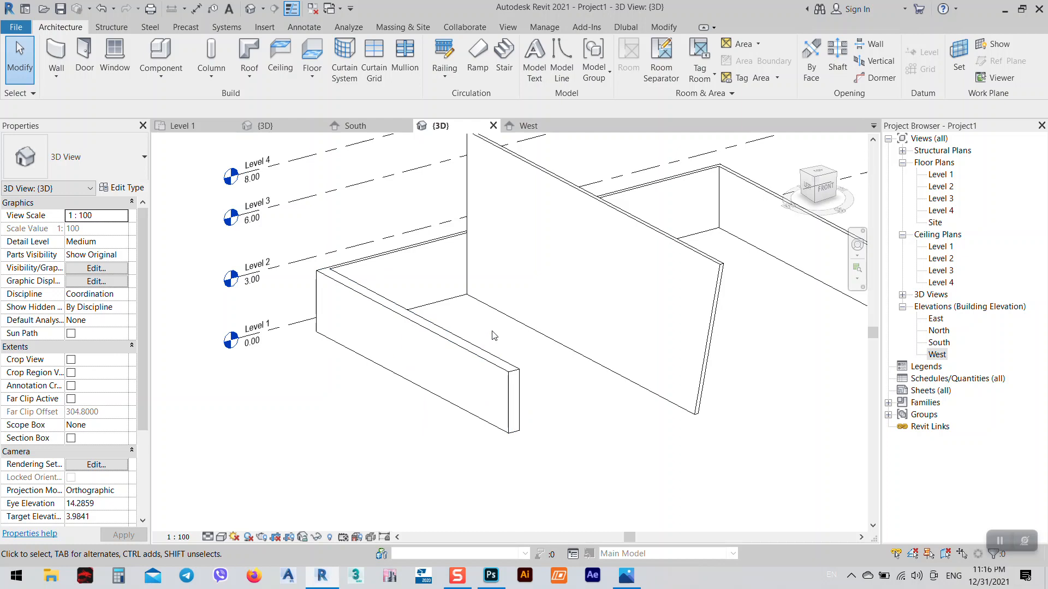
{"action": "double_click", "coordinate": [941, 186]}
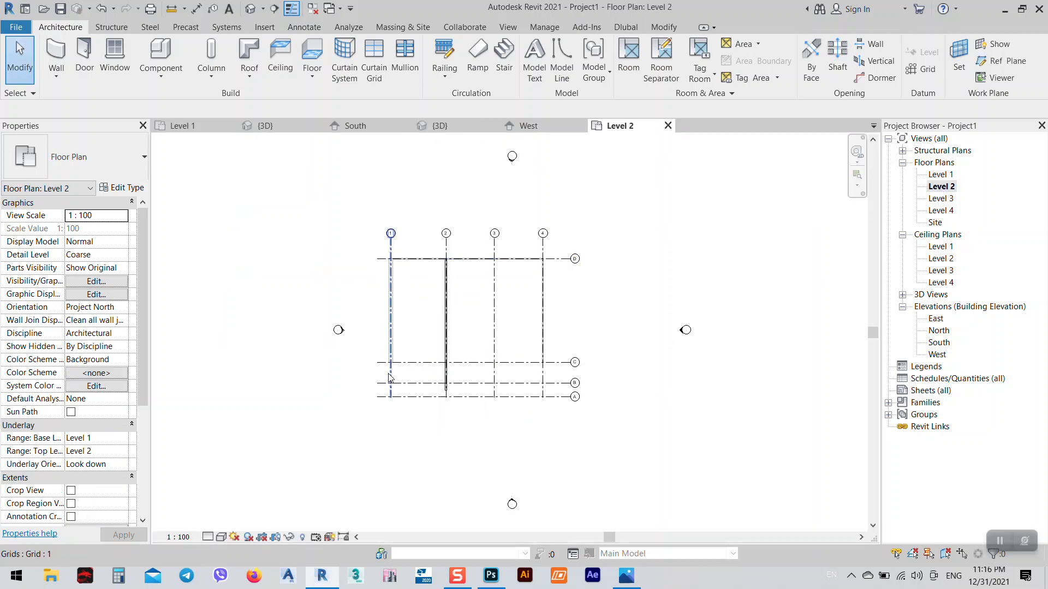
{"action": "left_click", "coordinate": [626, 576]}
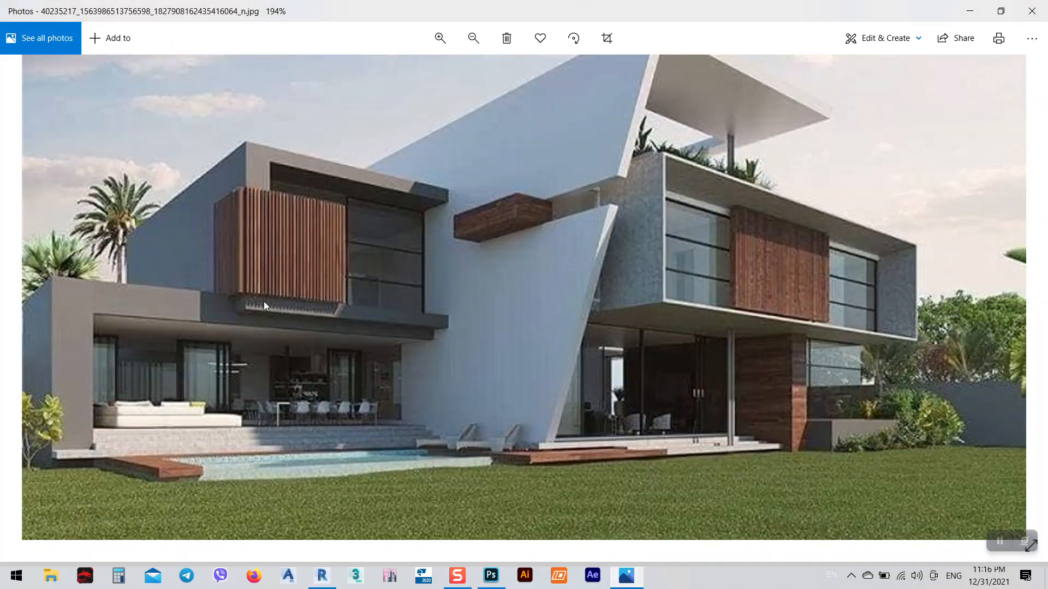
{"action": "left_click", "coordinate": [971, 16]}
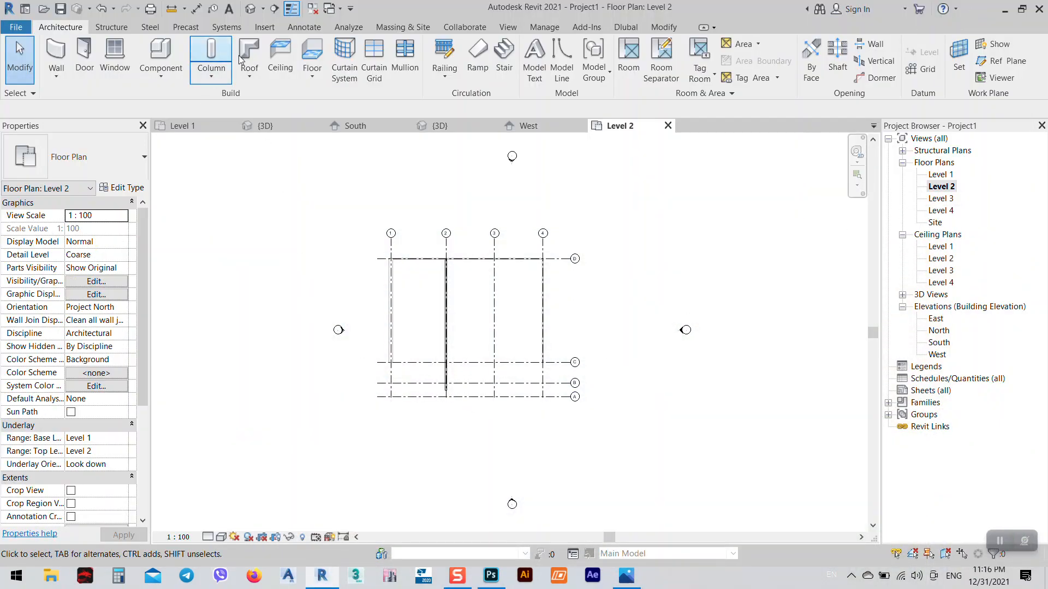
- Sketch a rectangular Generic 150mm floor boundary on Level 2 from the grid 1 wall's outer corner at grid C to the grid 2 and D intersection
{"action": "left_click", "coordinate": [312, 57]}
{"action": "left_click", "coordinate": [664, 45]}
{"action": "scroll", "coordinate": [390, 362], "scroll_direction": "up", "scroll_amount": 5}
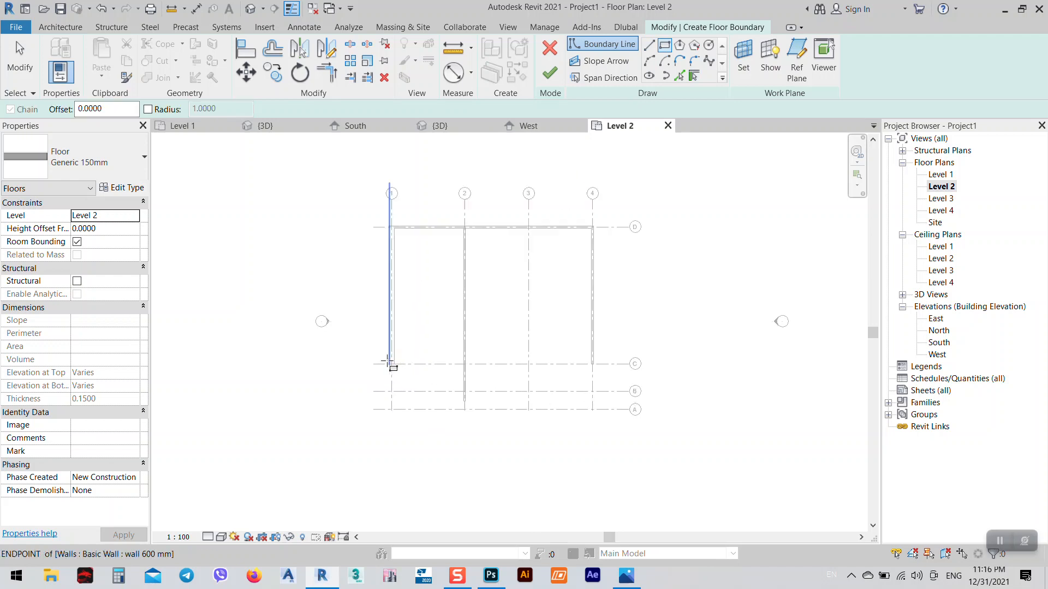
{"action": "left_click", "coordinate": [384, 360]}
{"action": "scroll", "coordinate": [492, 367], "scroll_direction": "down", "scroll_amount": 3}
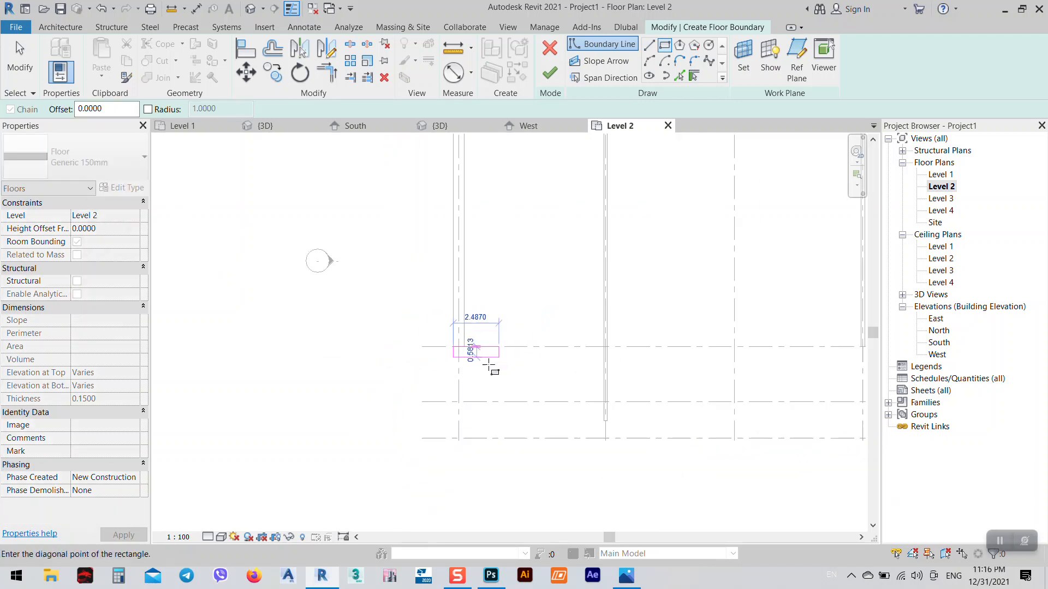
{"action": "scroll", "coordinate": [551, 207], "scroll_direction": "up", "scroll_amount": 2}
{"action": "scroll", "coordinate": [564, 155], "scroll_direction": "up", "scroll_amount": 4}
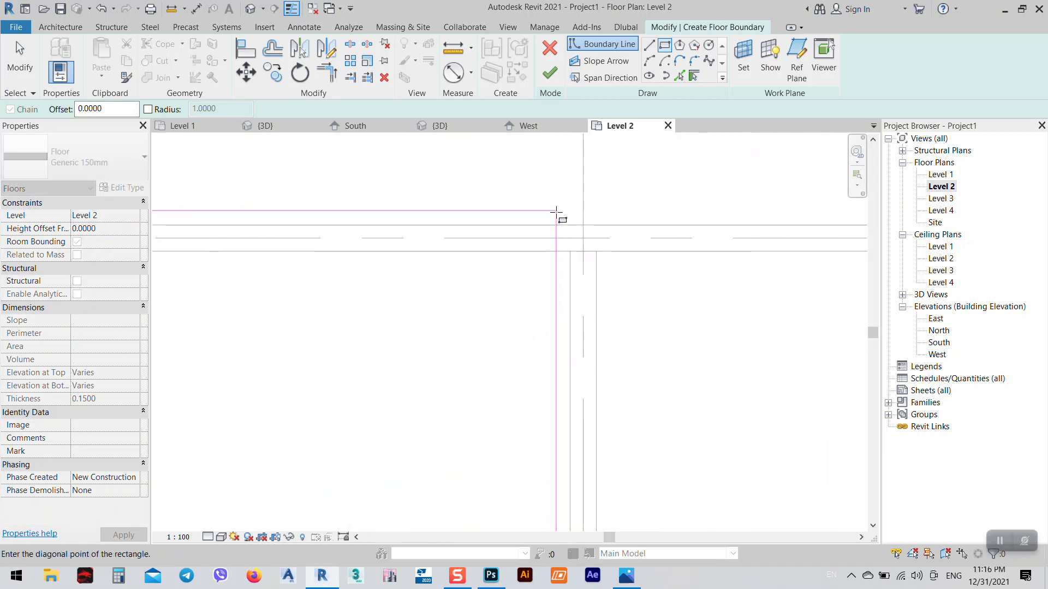
{"action": "left_click", "coordinate": [583, 238]}
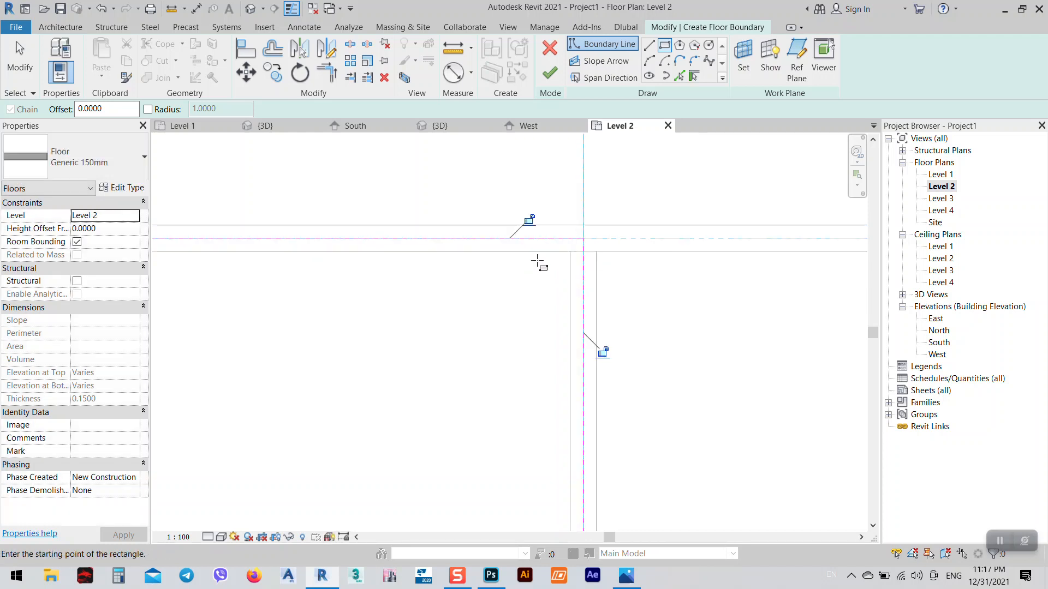
- Finish the Level 2 floor with the walls below attached to its bottom, and show it in the 3D view
{"action": "left_click", "coordinate": [549, 72]}
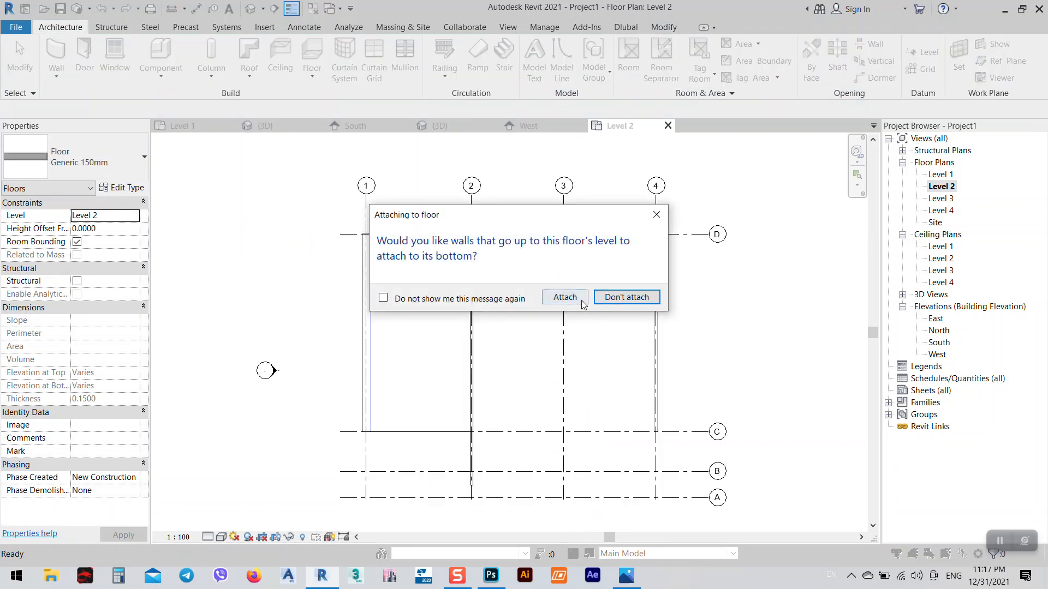
{"action": "left_click", "coordinate": [565, 298]}
{"action": "scroll", "coordinate": [584, 304], "scroll_direction": "up", "scroll_amount": 5}
{"action": "scroll", "coordinate": [523, 327], "scroll_direction": "down", "scroll_amount": 8}
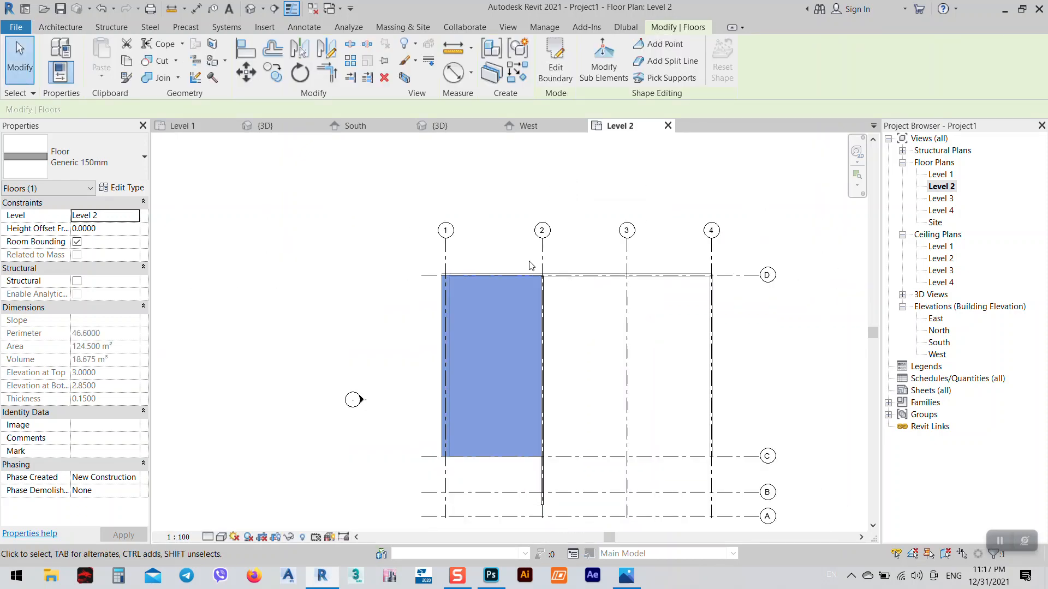
{"action": "scroll", "coordinate": [531, 266], "scroll_direction": "down", "scroll_amount": 2}
{"action": "left_click", "coordinate": [440, 126]}
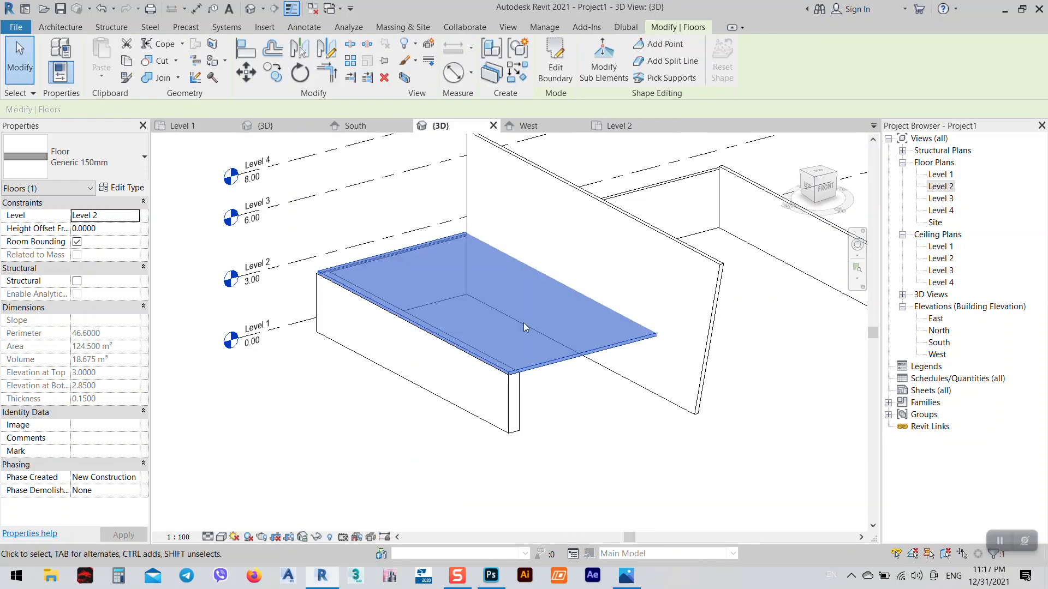
- Check the terrace slab in the reference picture and duplicate the floor's Generic 150mm type under the name "Slab 400 mm"
{"action": "left_click", "coordinate": [627, 576]}
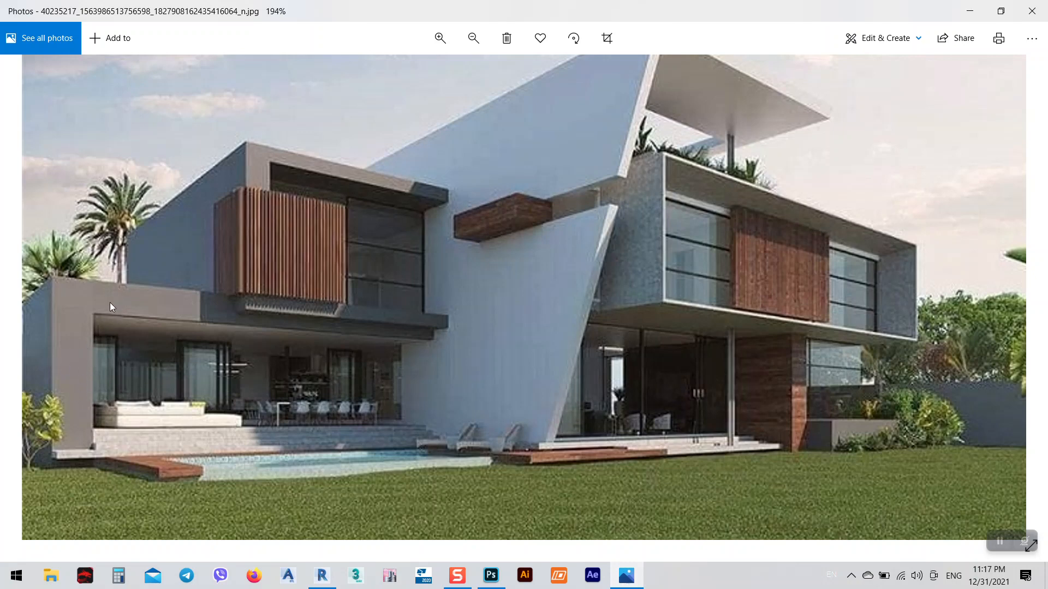
{"action": "left_click", "coordinate": [626, 575]}
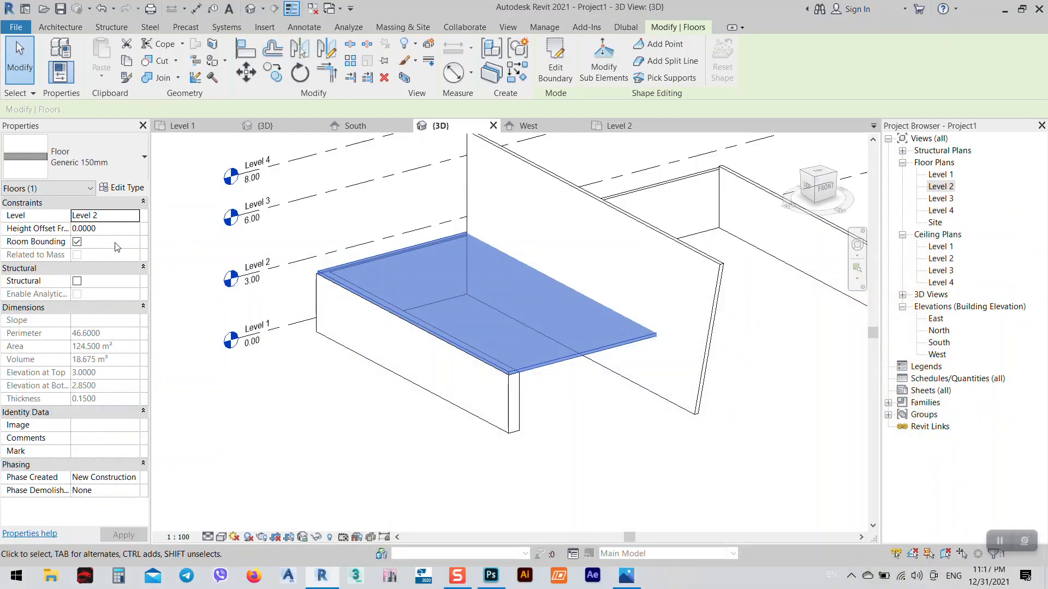
{"action": "left_click", "coordinate": [123, 190]}
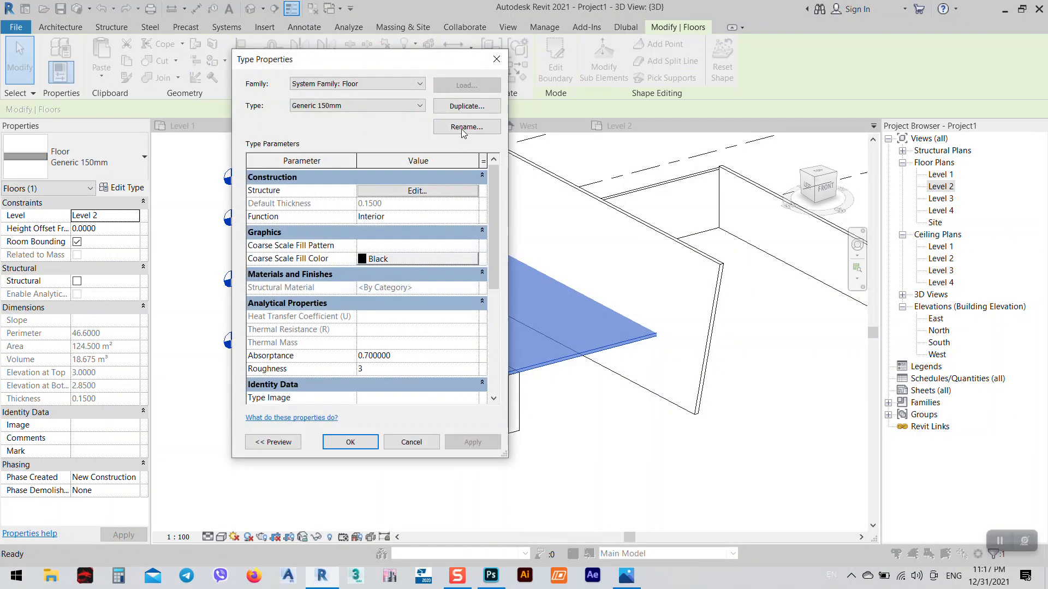
{"action": "left_click", "coordinate": [467, 105]}
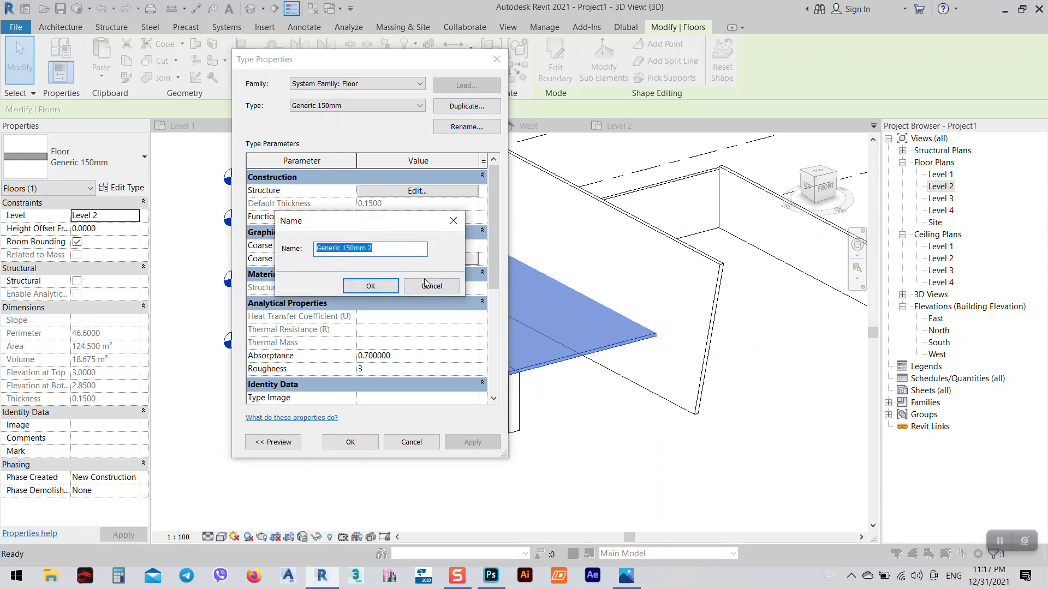
{"action": "type", "text": "Slab 400 mm"}
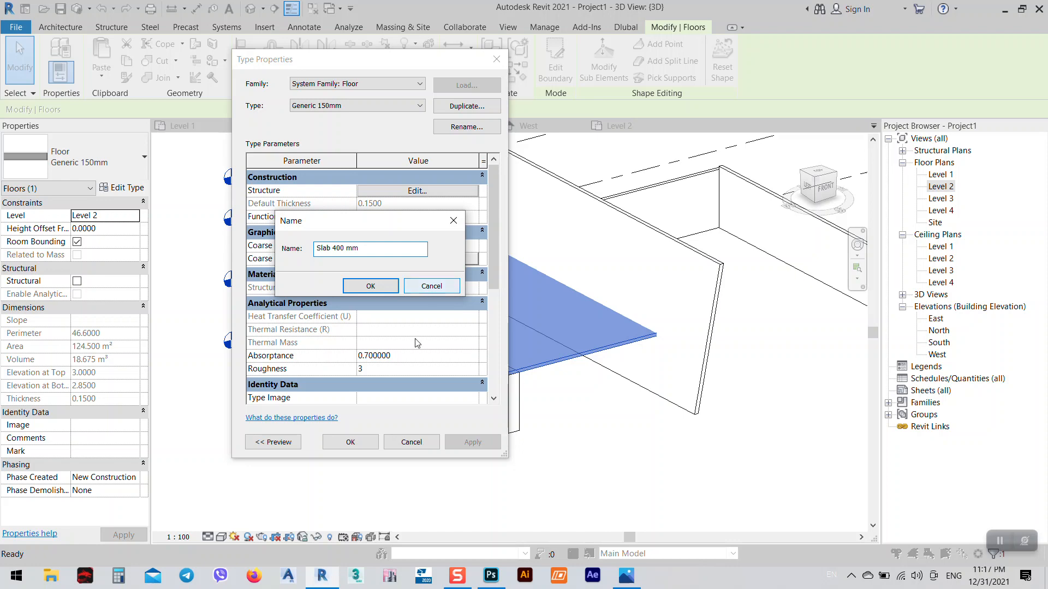
{"action": "left_click", "coordinate": [375, 285]}
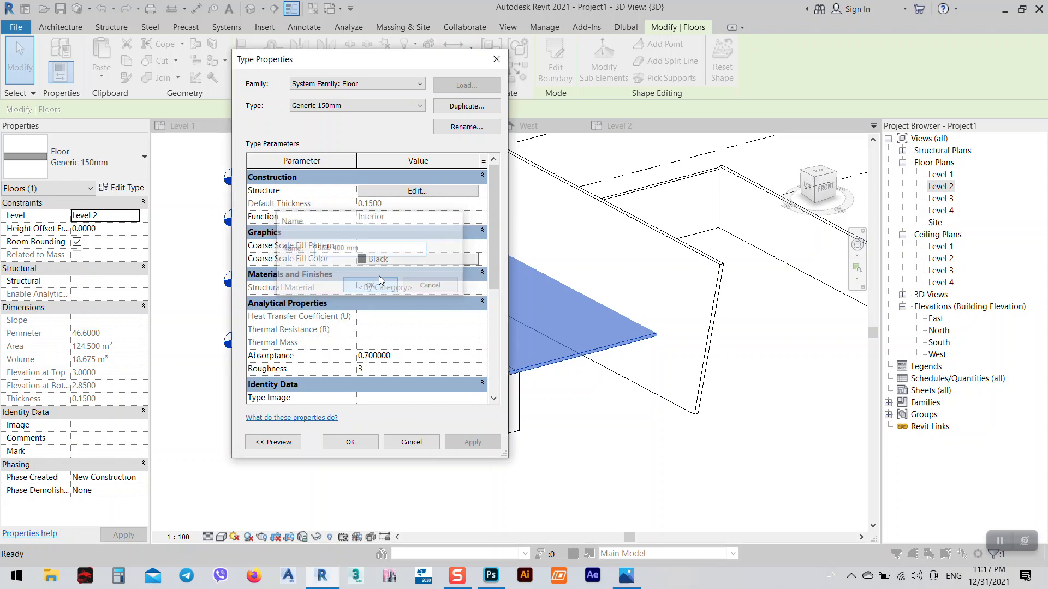
- Set the structure layer thickness of the Slab 400 mm type to 0.4 and apply the type to the floor
{"action": "left_click", "coordinate": [399, 192]}
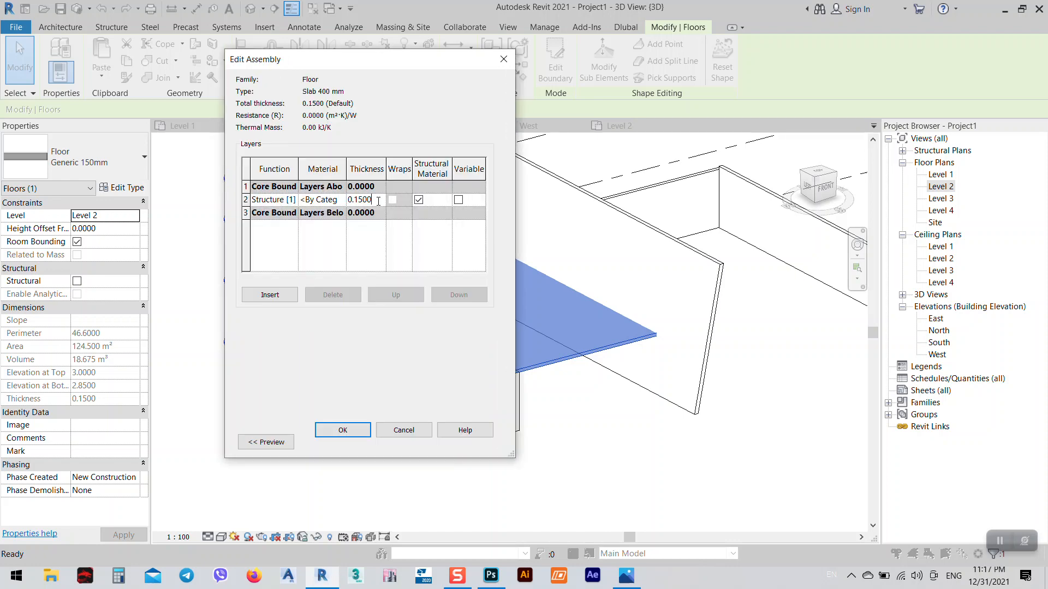
{"action": "type", "text": ".4"}
{"action": "key", "text": "Tab"}
{"action": "left_click", "coordinate": [348, 428]}
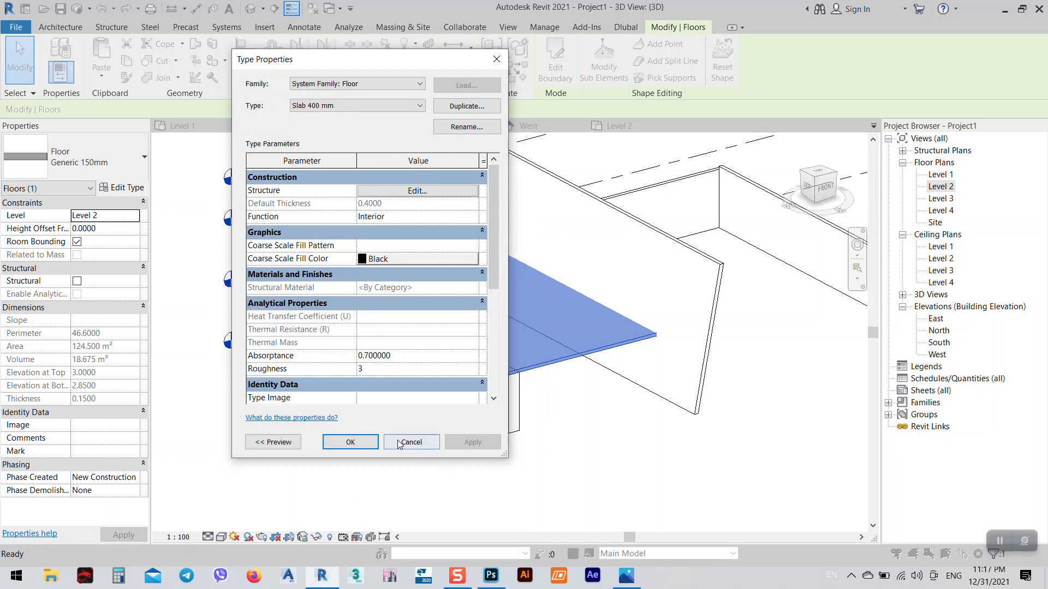
{"action": "left_click", "coordinate": [351, 442]}
{"action": "left_click", "coordinate": [580, 454]}
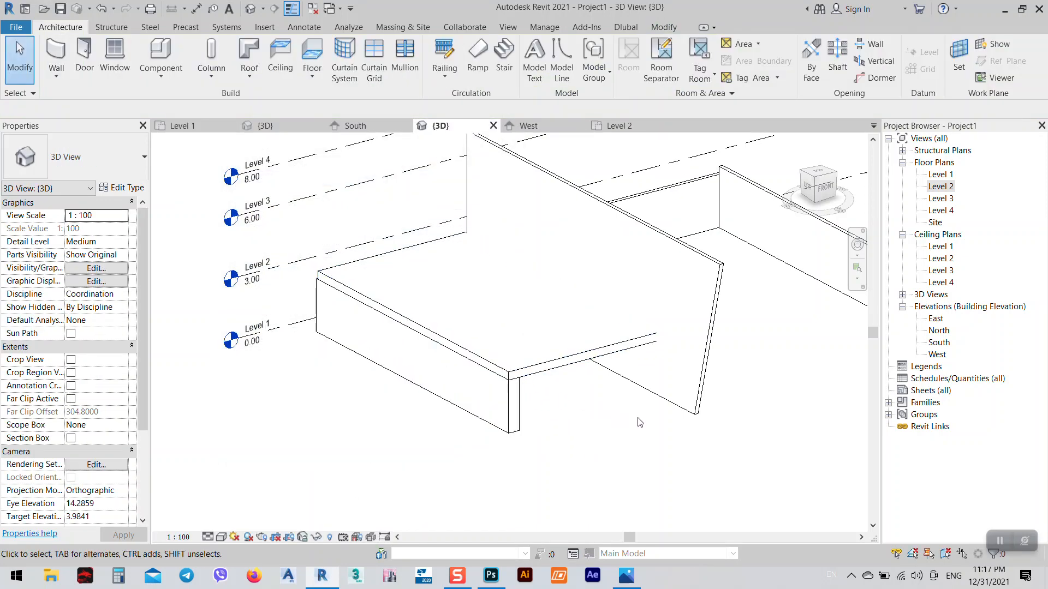
- Edit the slab's boundary in the Level 2 plan, aligning its grid 2 edge with the wall face toward grid 1
{"action": "middle_click_drag", "start_coordinate": [636, 421], "coordinate": [557, 317], "text": "shift"}
{"action": "left_click", "coordinate": [556, 316]}
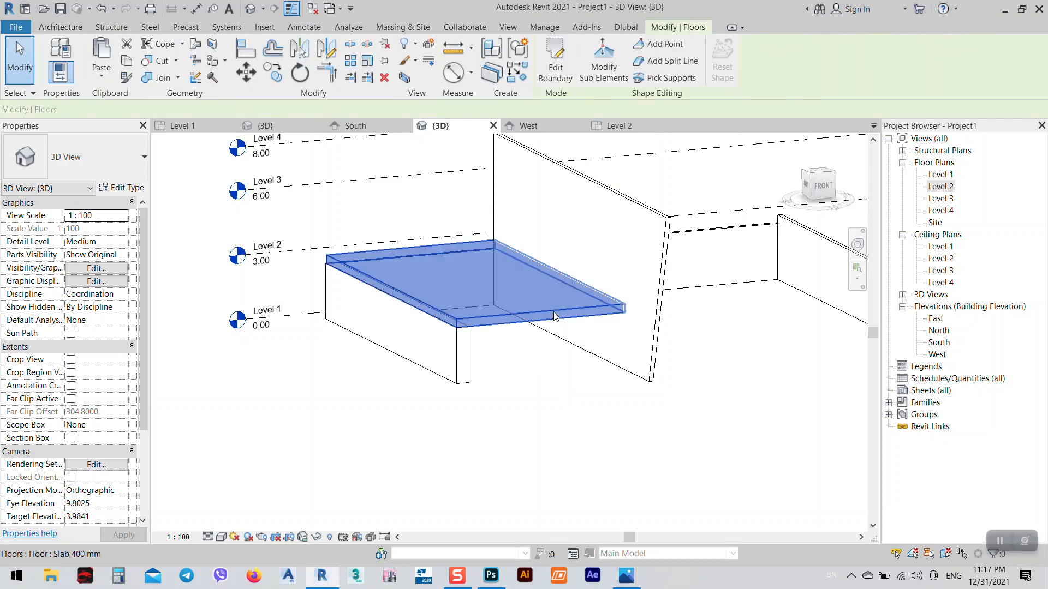
{"action": "left_click", "coordinate": [552, 69]}
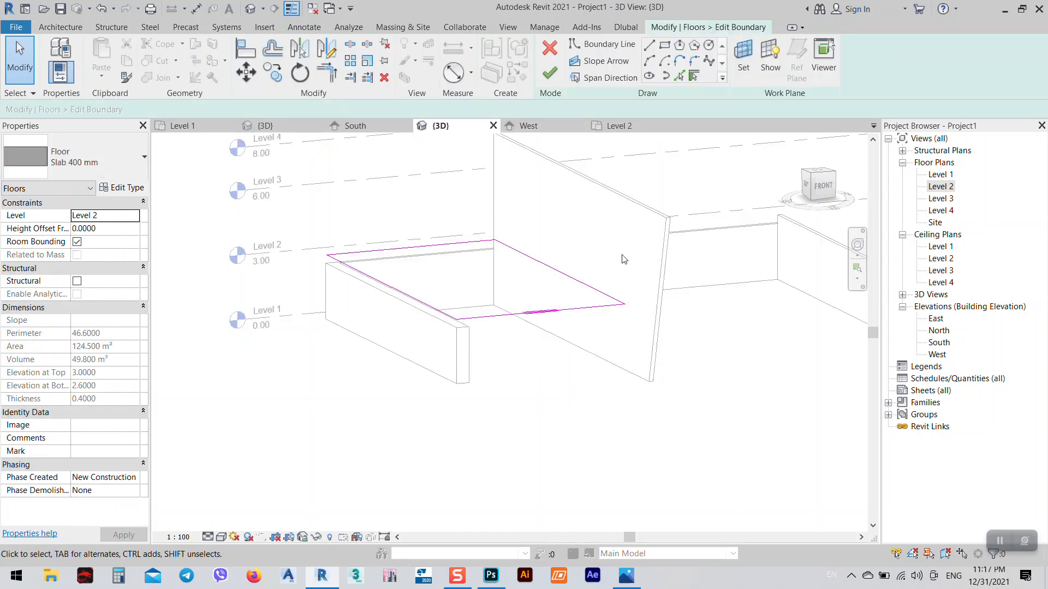
{"action": "left_click", "coordinate": [620, 126]}
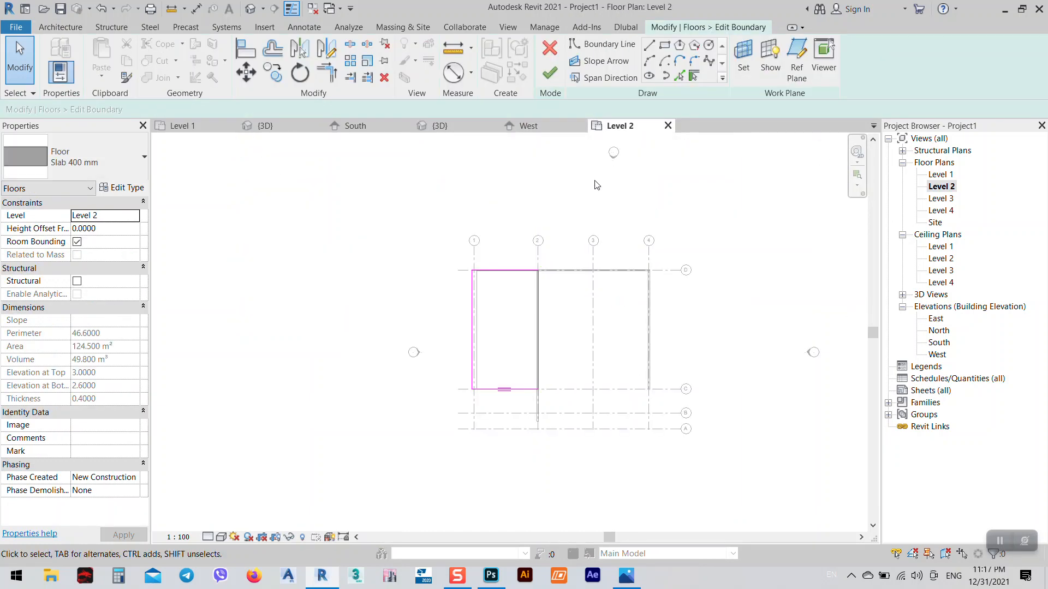
{"action": "scroll", "coordinate": [556, 311], "scroll_direction": "up", "scroll_amount": 3}
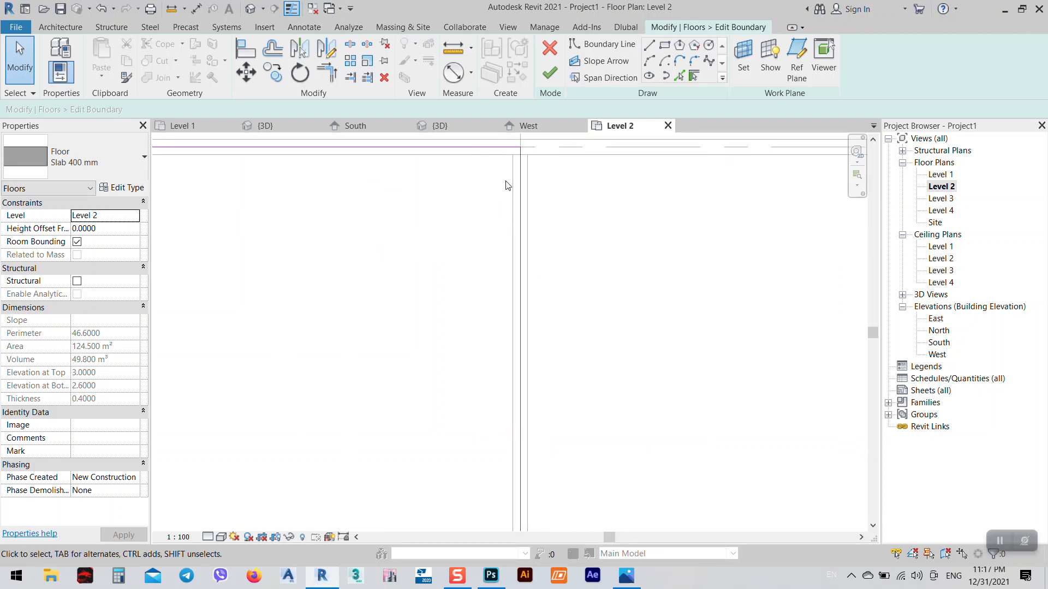
{"action": "left_click", "coordinate": [244, 49]}
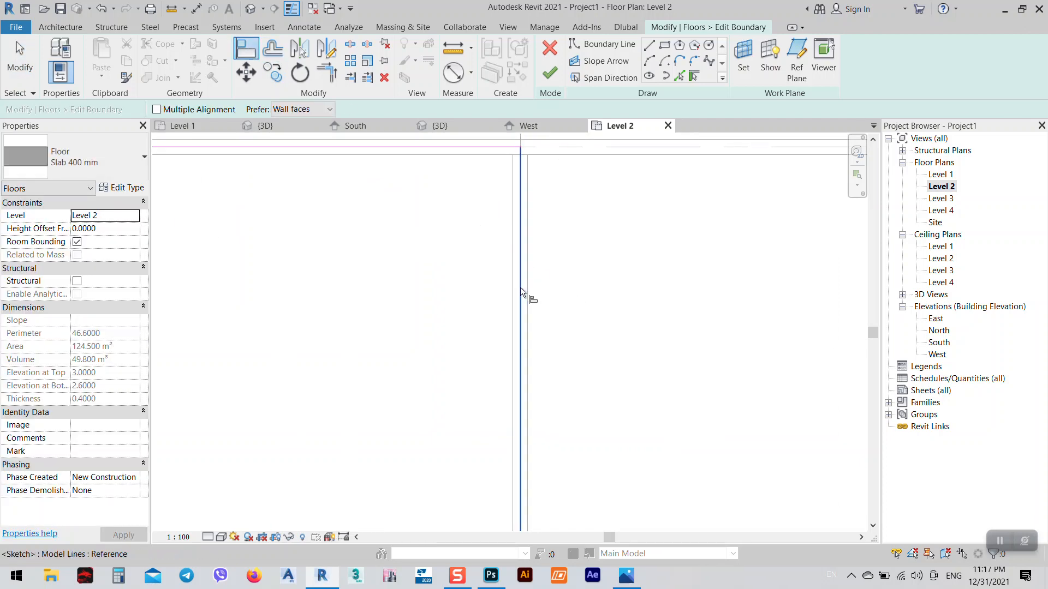
{"action": "left_click", "coordinate": [550, 72]}
{"action": "left_click", "coordinate": [570, 299]}
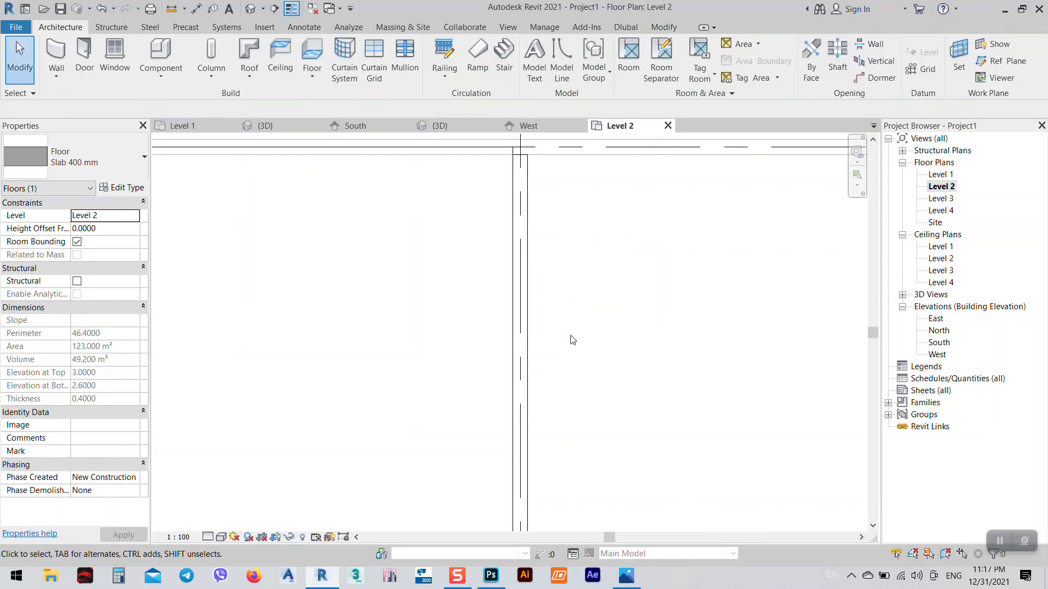
{"action": "left_click", "coordinate": [567, 328]}
- Inspect the slab in 3D against the upper storey in the reference picture, and open the Level 2 plan and South elevation
{"action": "left_click", "coordinate": [464, 126]}
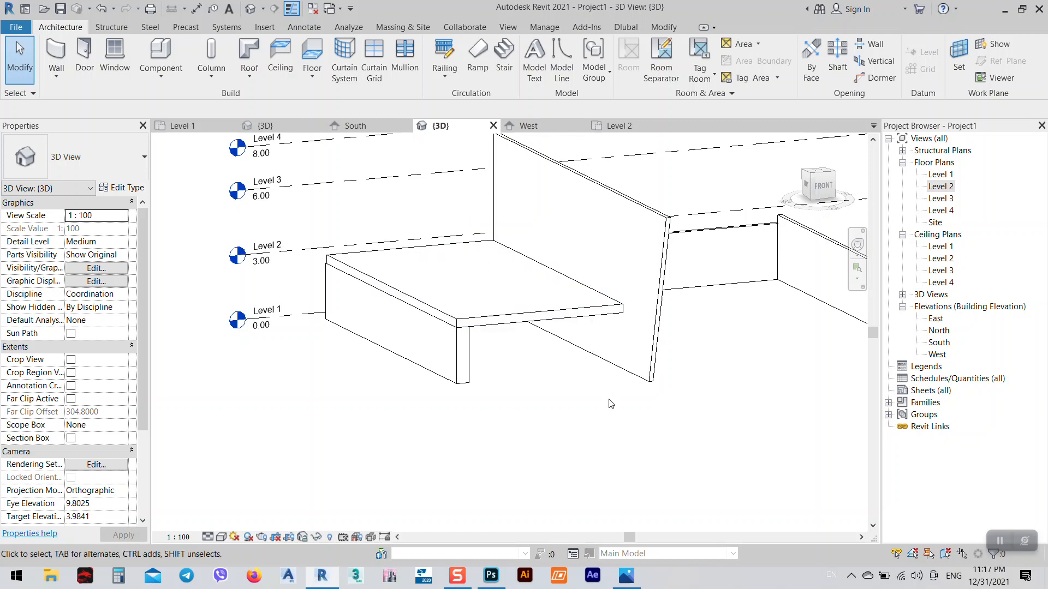
{"action": "mouse_move", "coordinate": [582, 391]}
{"action": "middle_mouse_down", "text": "shift"}
{"action": "mouse_move", "coordinate": [514, 367]}
{"action": "mouse_move", "coordinate": [524, 360]}
{"action": "mouse_move", "coordinate": [505, 351]}
{"action": "mouse_move", "coordinate": [541, 356]}
{"action": "mouse_move", "coordinate": [567, 376]}
{"action": "middle_mouse_up", "text": "shift"}
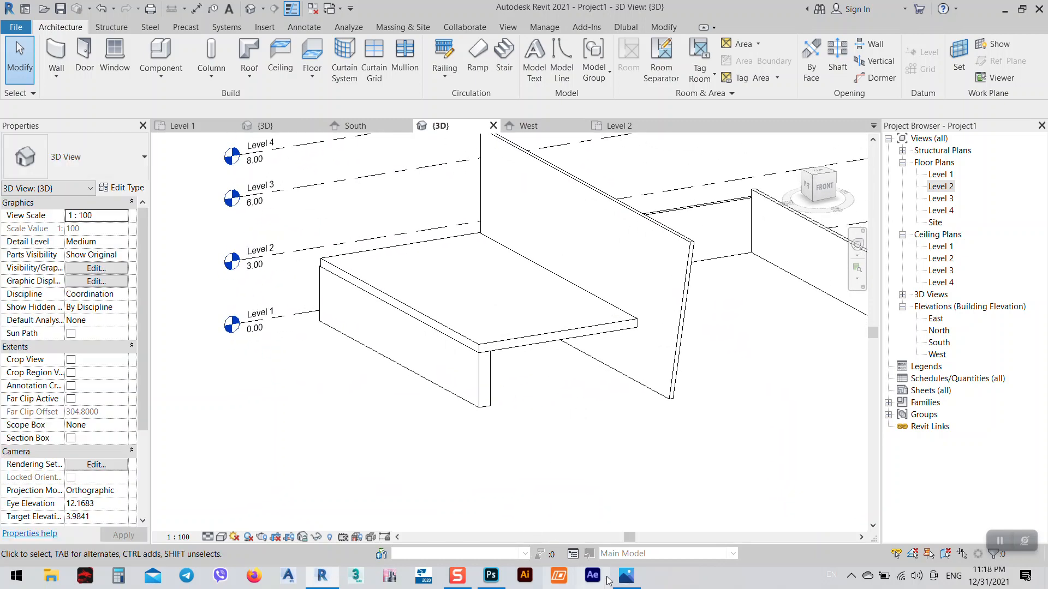
{"action": "left_click", "coordinate": [626, 577]}
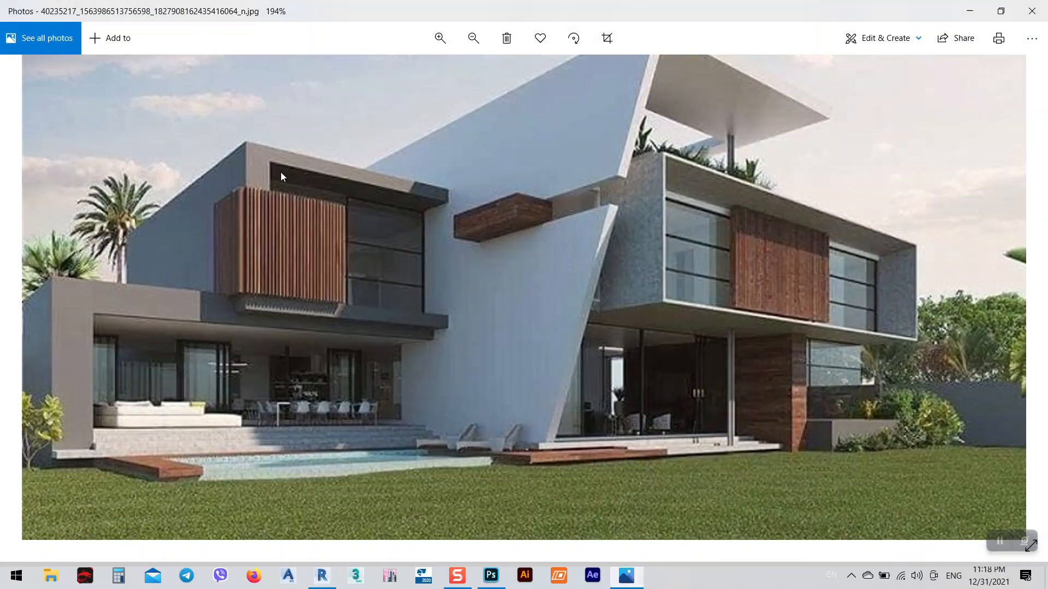
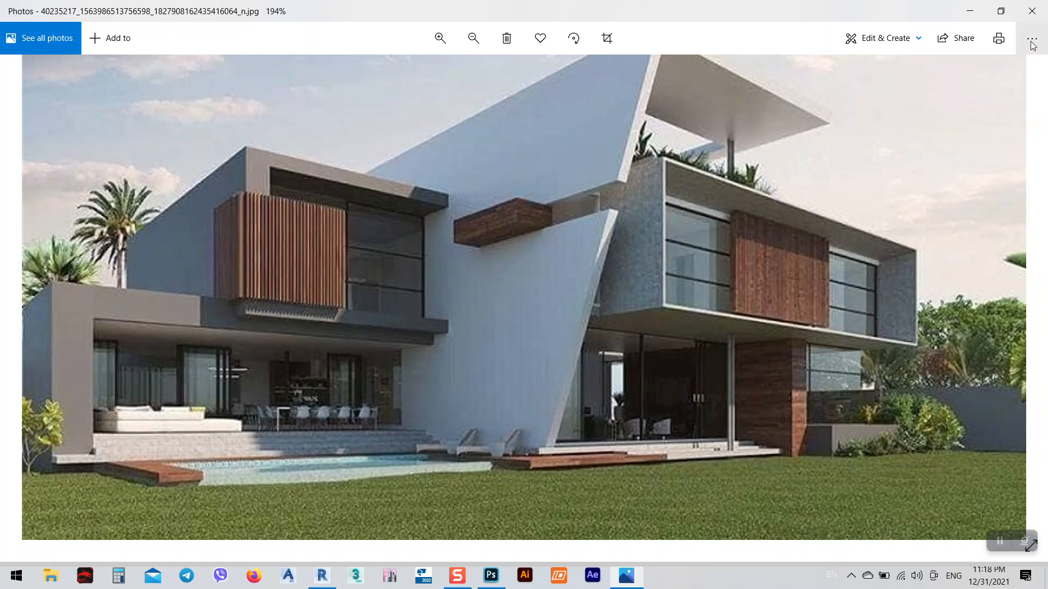
{"action": "left_click", "coordinate": [974, 19]}
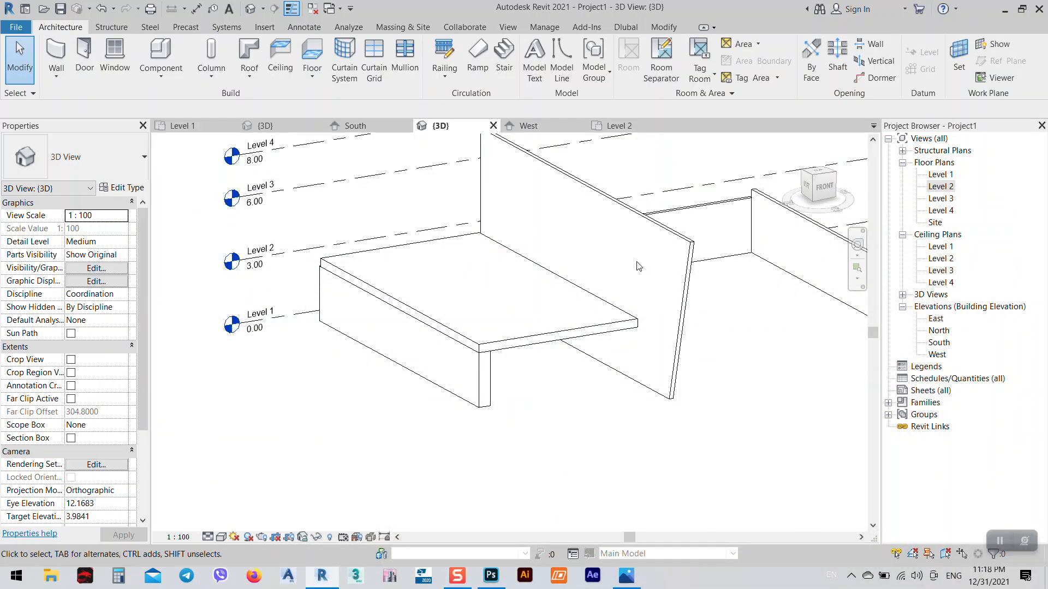
{"action": "double_click", "coordinate": [942, 189]}
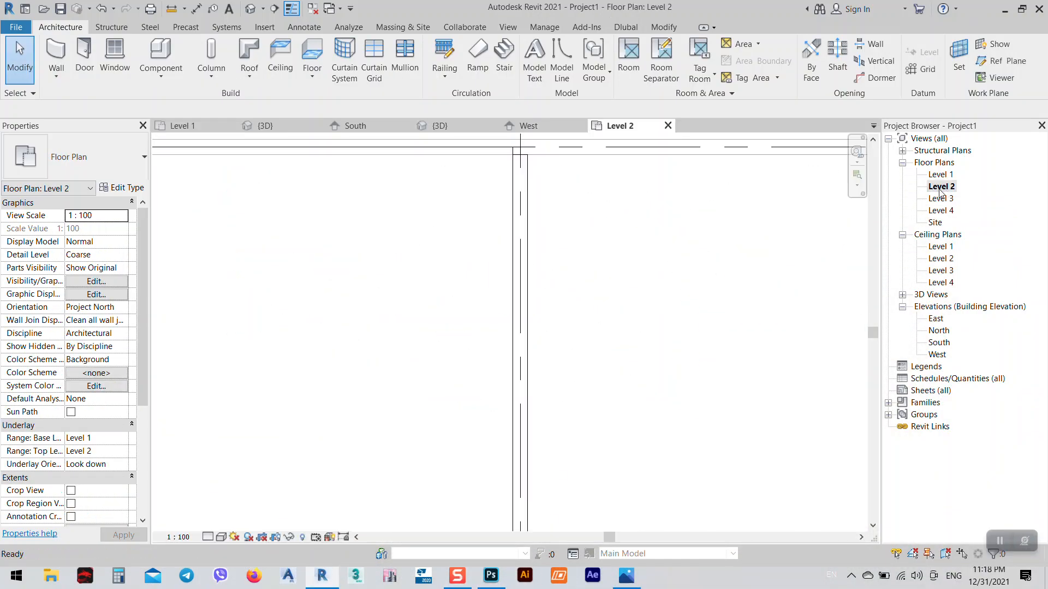
{"action": "scroll", "coordinate": [604, 351], "scroll_direction": "down", "scroll_amount": 5}
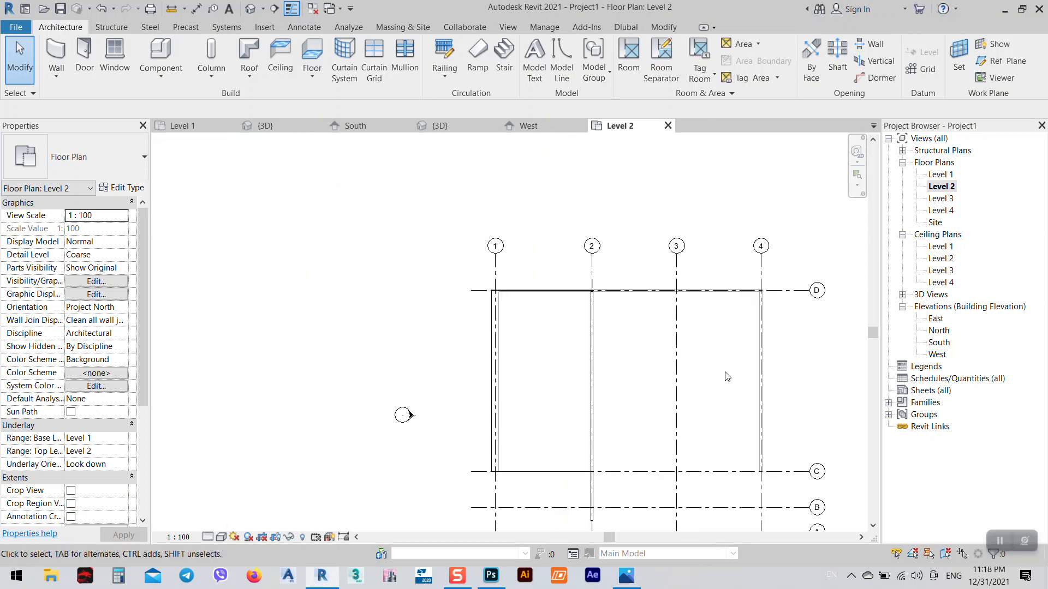
{"action": "double_click", "coordinate": [938, 342]}
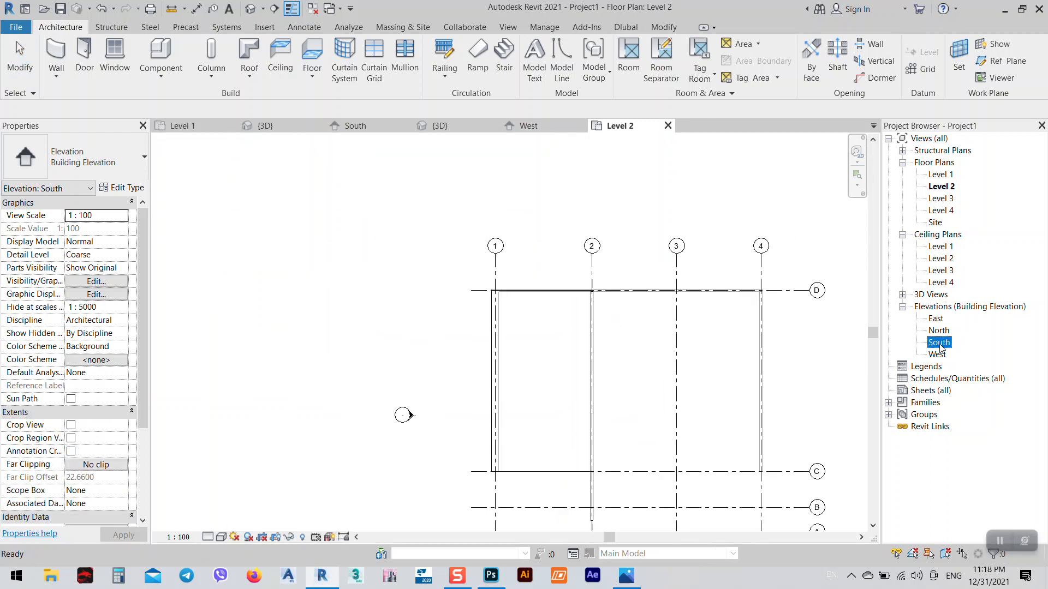
- Start an in-place model of the Walls category in the South elevation, keeping the suggested name
{"action": "middle_click_drag", "start_coordinate": [426, 341], "coordinate": [487, 366]}
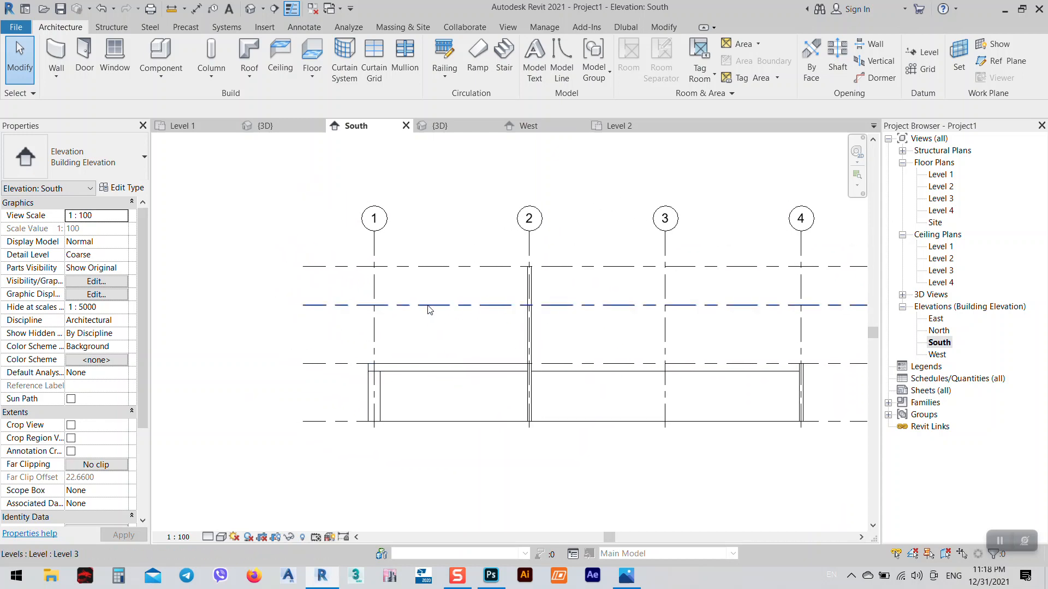
{"action": "left_click", "coordinate": [163, 81]}
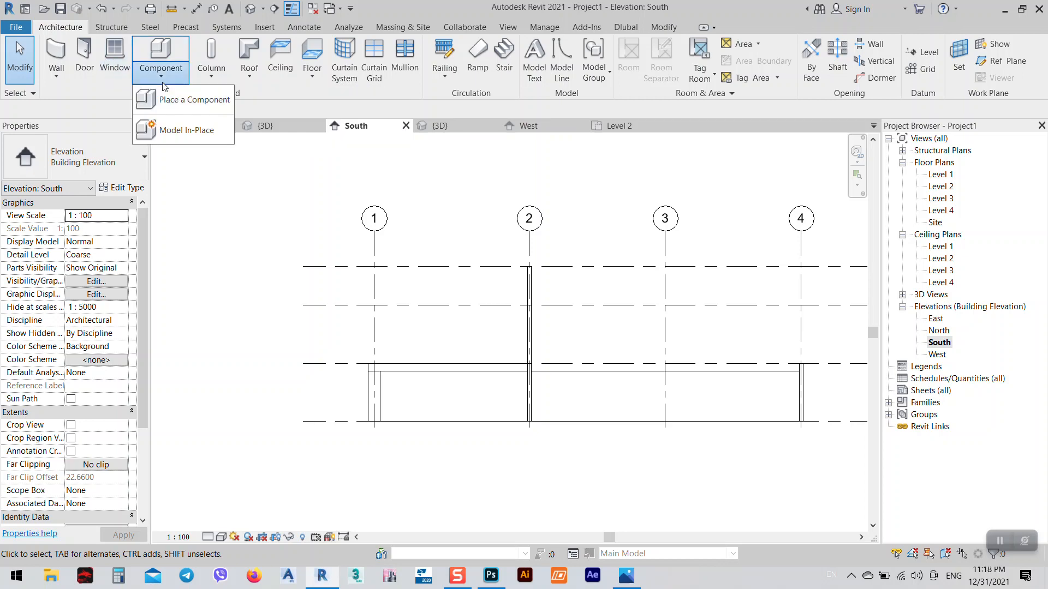
{"action": "left_click", "coordinate": [188, 131]}
{"action": "scroll", "coordinate": [488, 251], "scroll_direction": "down", "scroll_amount": 5}
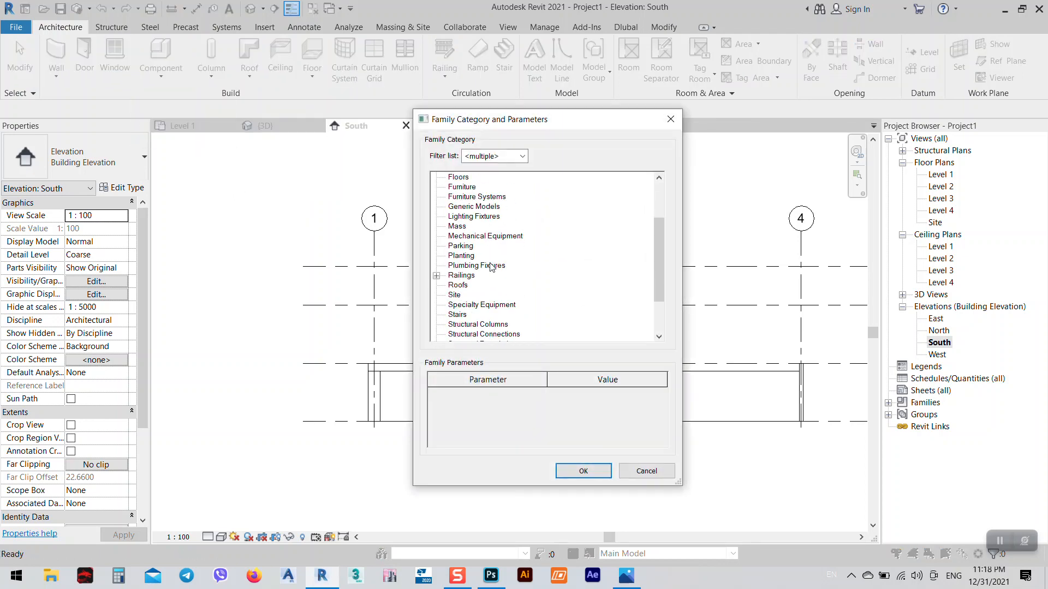
{"action": "double_click", "coordinate": [455, 325]}
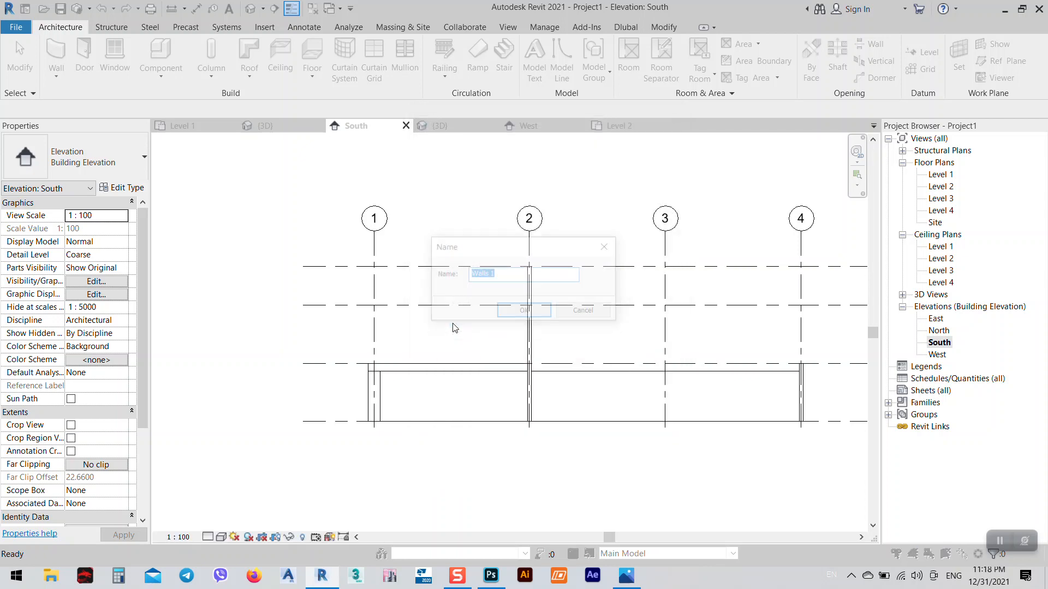
{"action": "key", "text": "Return"}
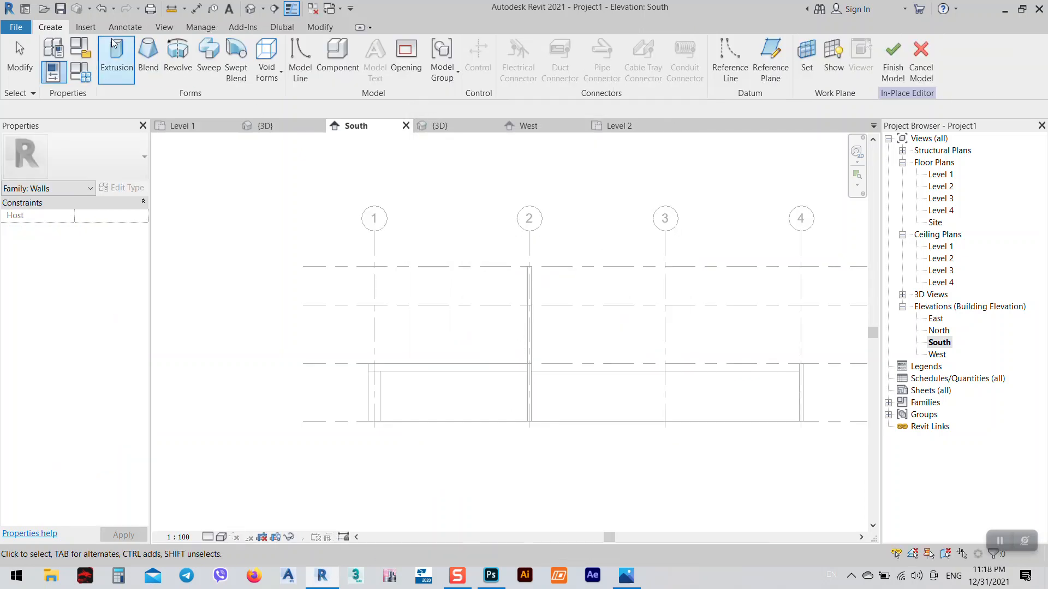
- Start an extrusion for the in-place wall with the front face of the 400 mm slab picked as its work plane
{"action": "left_click", "coordinate": [118, 54]}
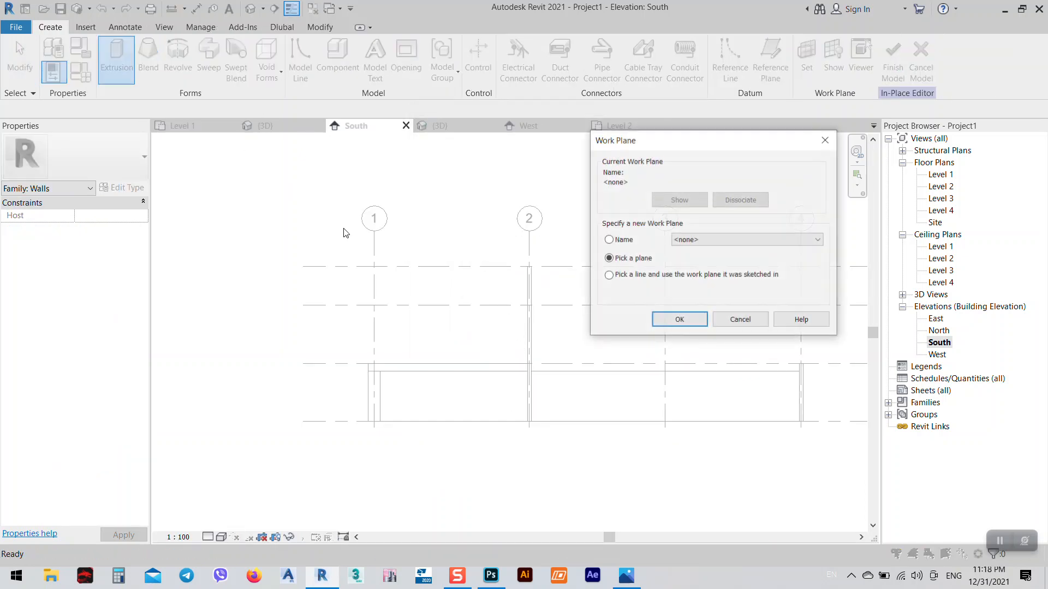
{"action": "left_click", "coordinate": [679, 320]}
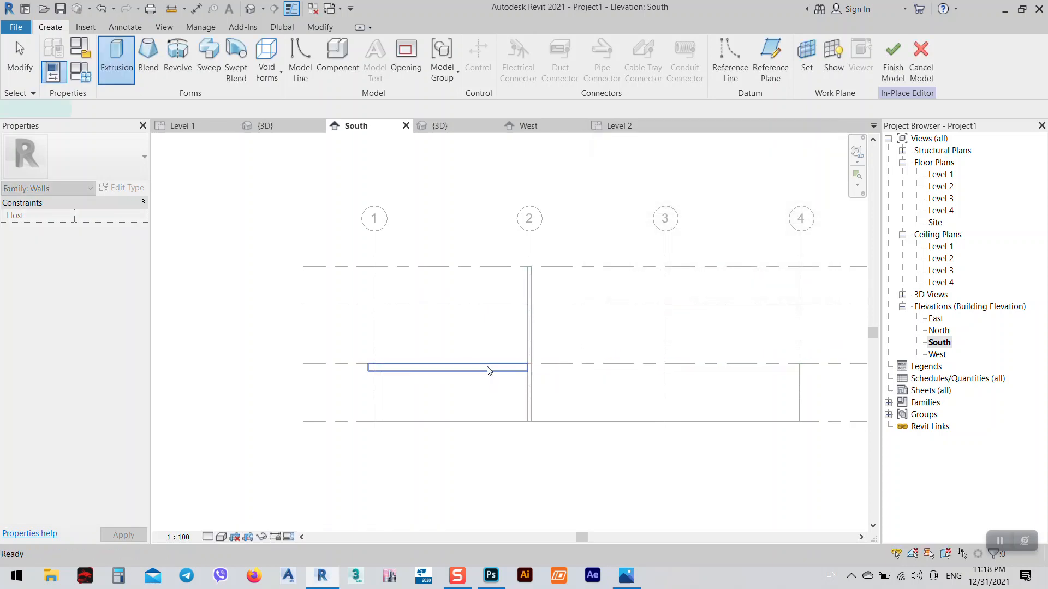
{"action": "left_click", "coordinate": [486, 364]}
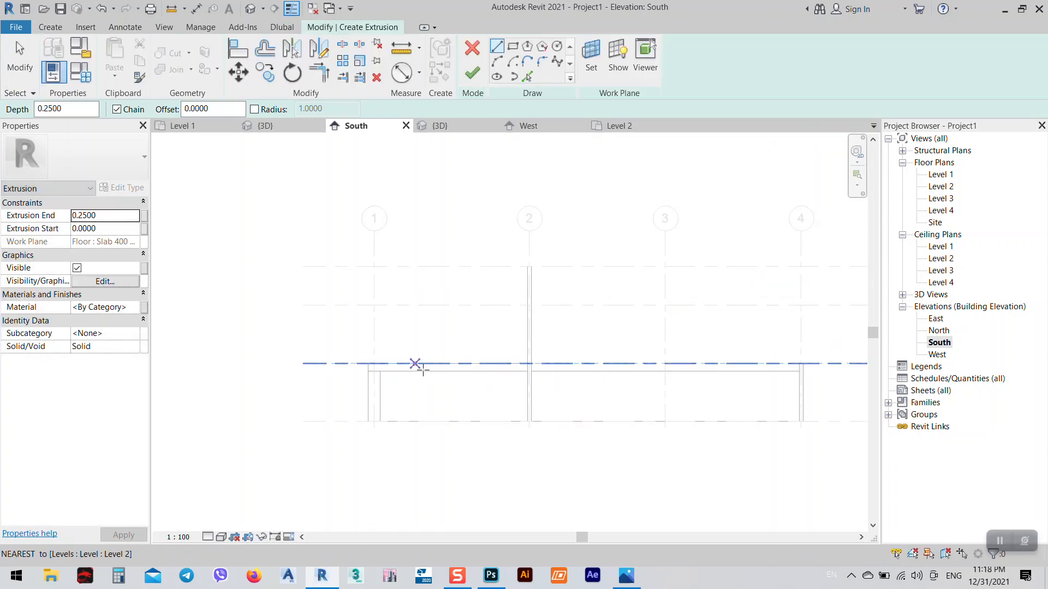
- Sketch the frame's outer outline from the grid 2 wall: 4 m along Level 3 toward grid 1, 3.2 m down, and back to the wall
{"action": "left_click", "coordinate": [513, 46]}
{"action": "scroll", "coordinate": [521, 372], "scroll_direction": "up", "scroll_amount": 2}
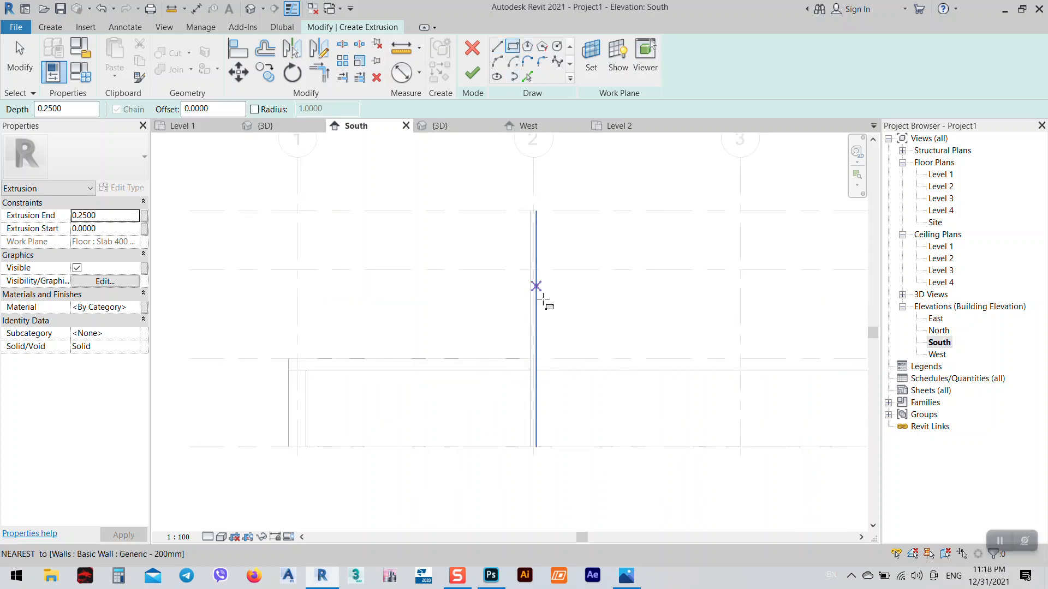
{"action": "left_click", "coordinate": [497, 48]}
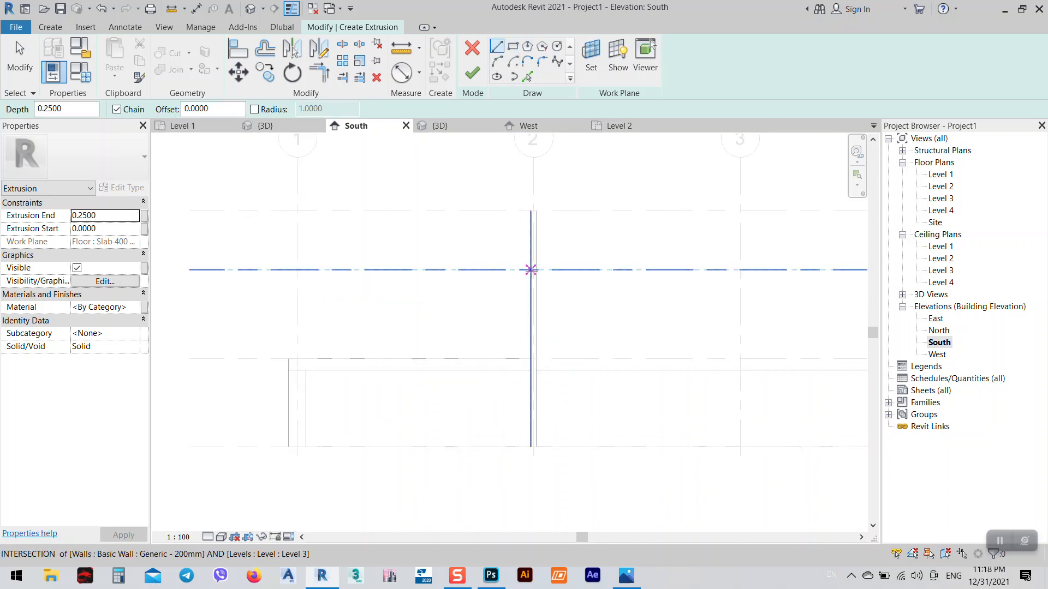
{"action": "left_click", "coordinate": [533, 270]}
{"action": "type", "text": "4"}
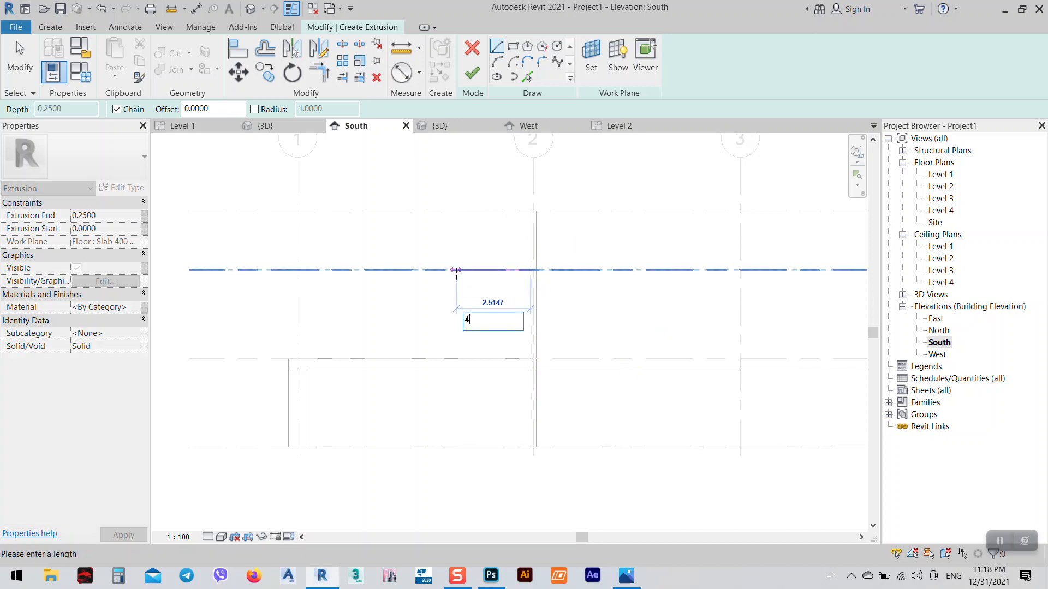
{"action": "key", "text": "Return"}
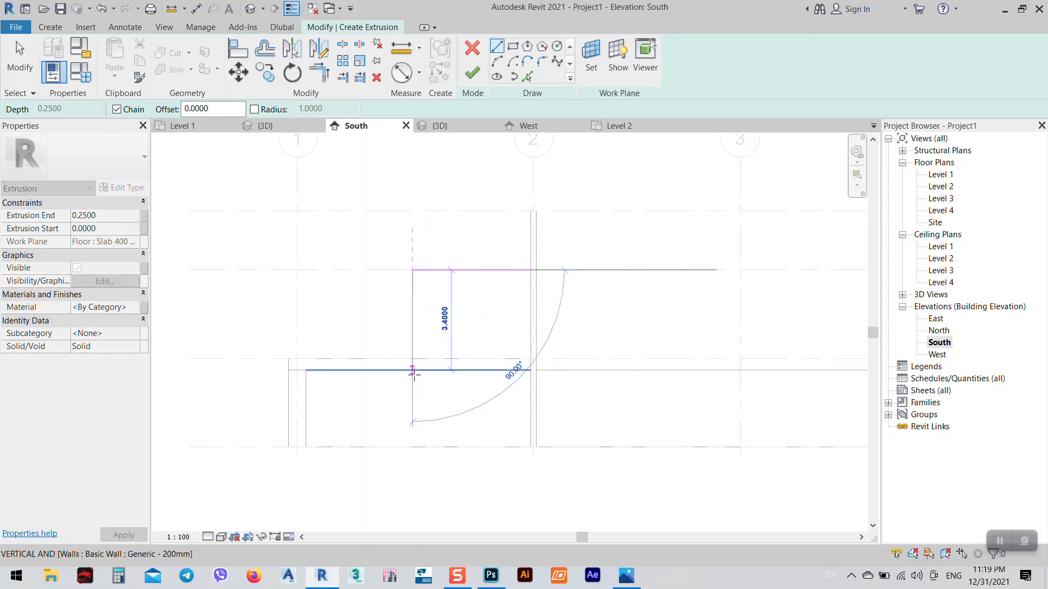
{"action": "scroll", "coordinate": [413, 369], "scroll_direction": "up", "scroll_amount": 2}
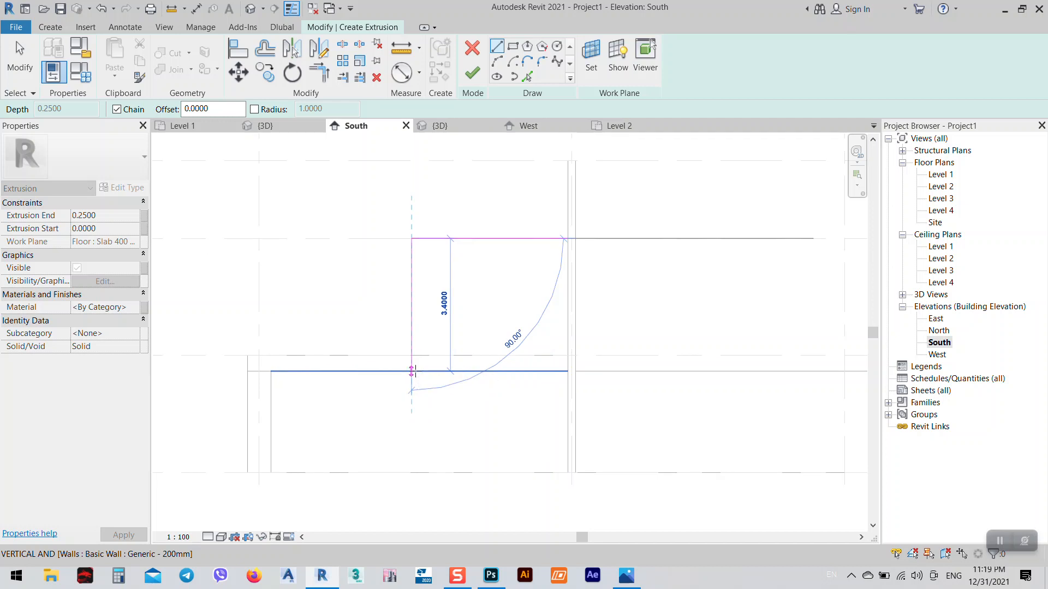
{"action": "type", "text": "3.2"}
{"action": "key", "text": "Return"}
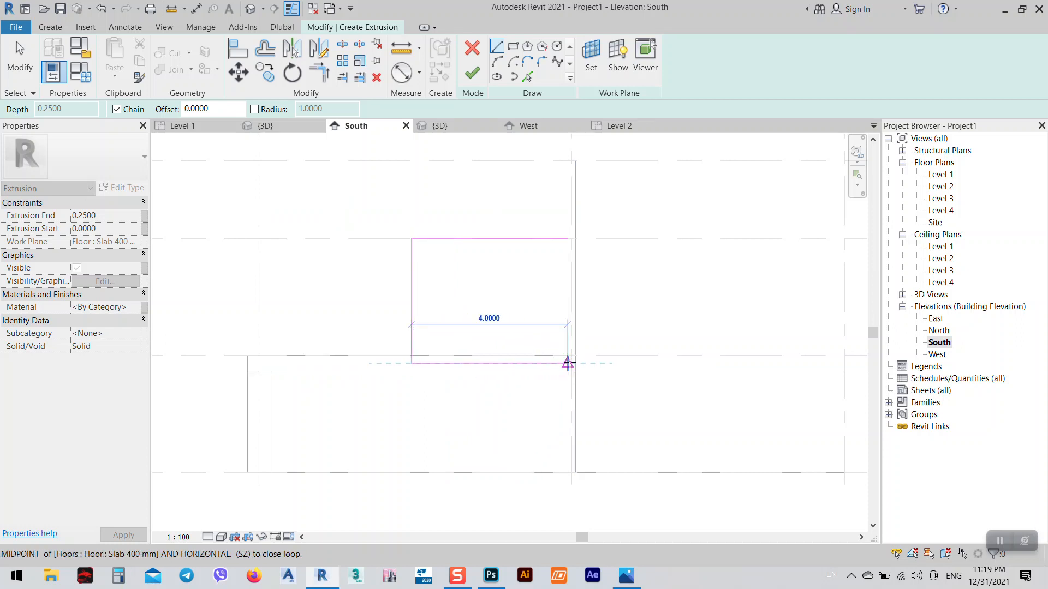
{"action": "left_click", "coordinate": [568, 363]}
{"action": "key", "text": "Escape"}
- Check the upper-storey frame in the reference picture and offset the outline's upper and lower horizontal lines inward by 0.2
{"action": "scroll", "coordinate": [442, 369], "scroll_direction": "up", "scroll_amount": 2}
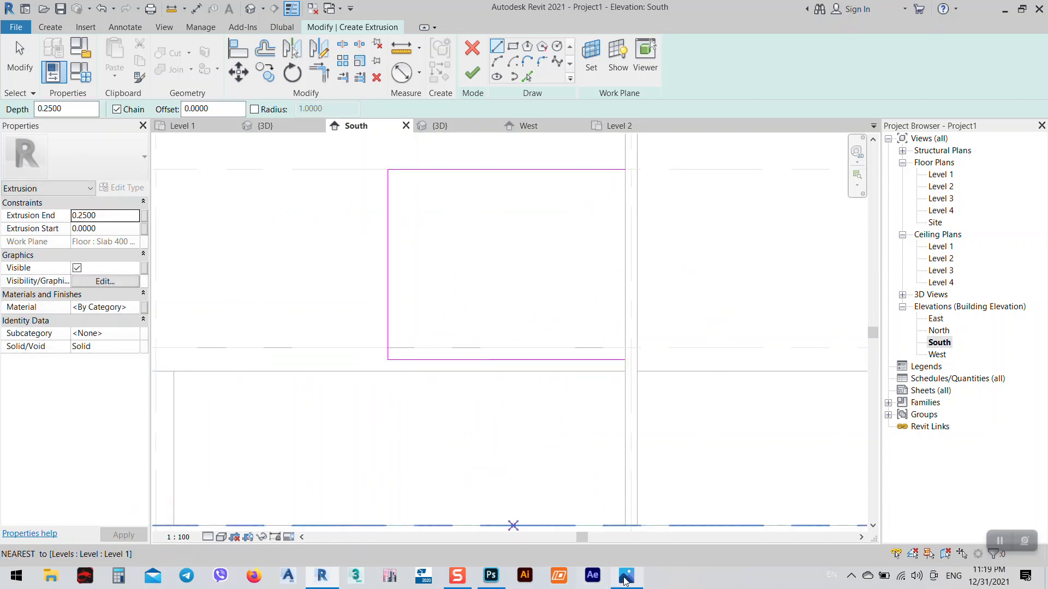
{"action": "key", "text": "alt+Tab"}
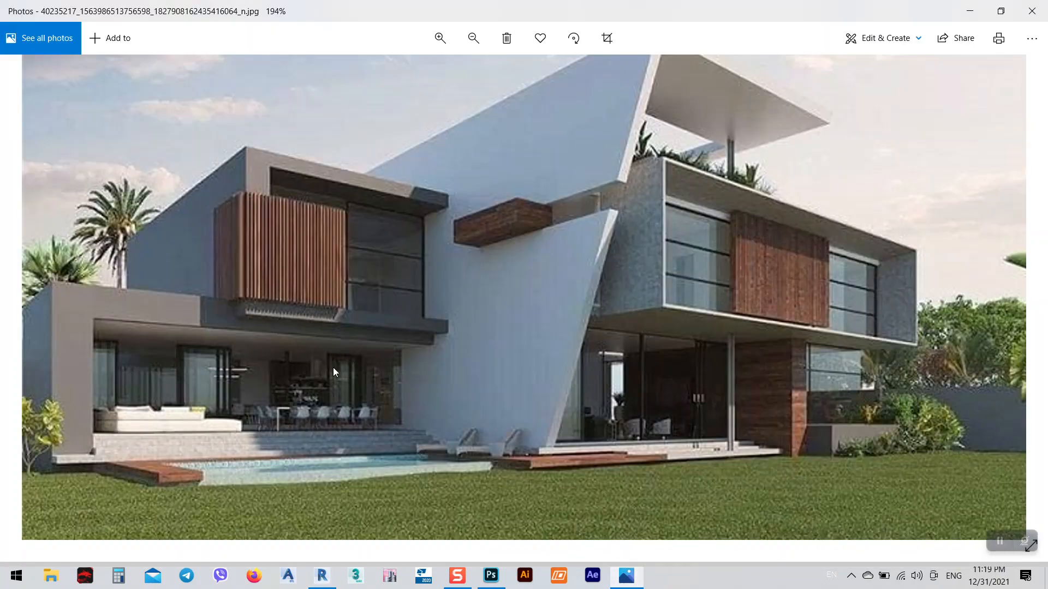
{"action": "left_click", "coordinate": [974, 11]}
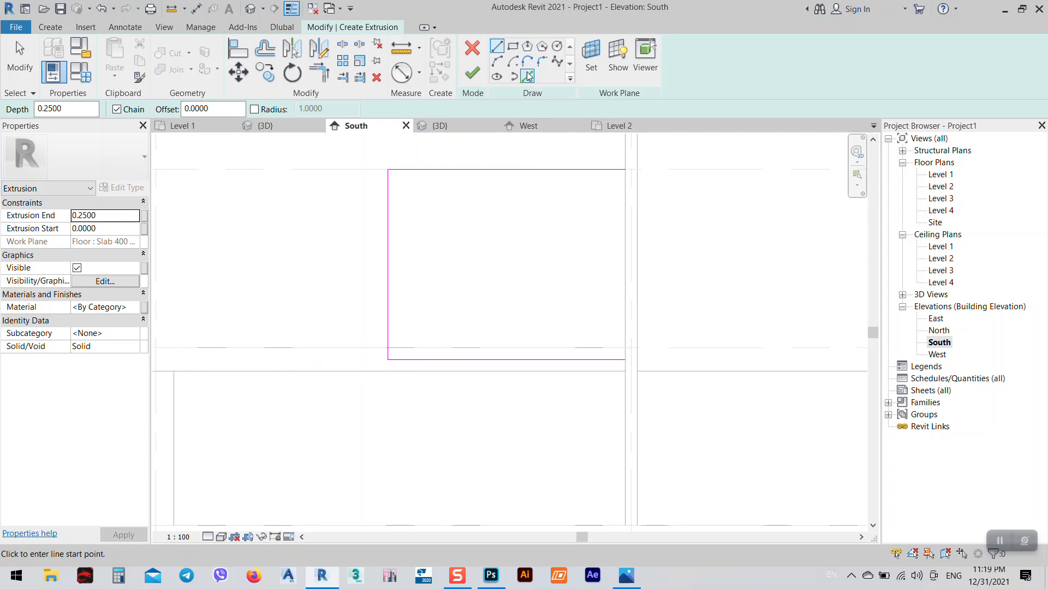
{"action": "left_click", "coordinate": [528, 77]}
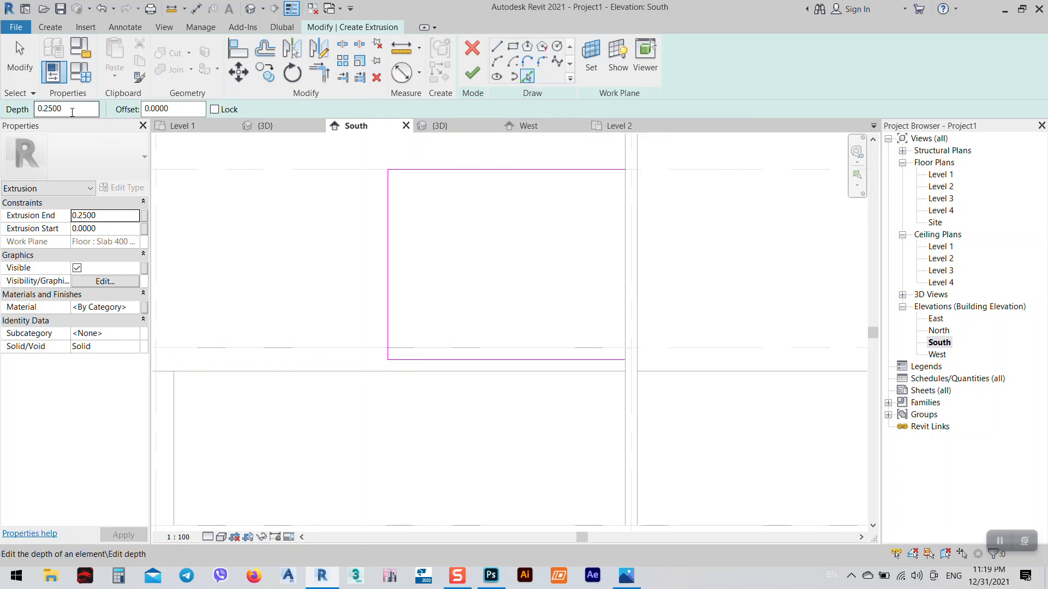
{"action": "left_click", "coordinate": [627, 578]}
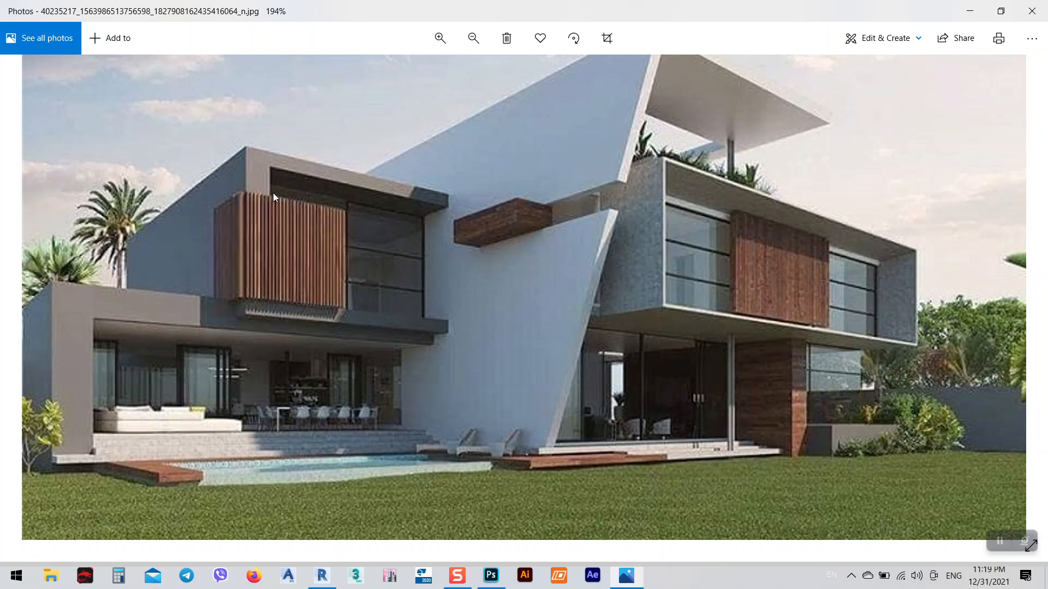
{"action": "left_click", "coordinate": [966, 10]}
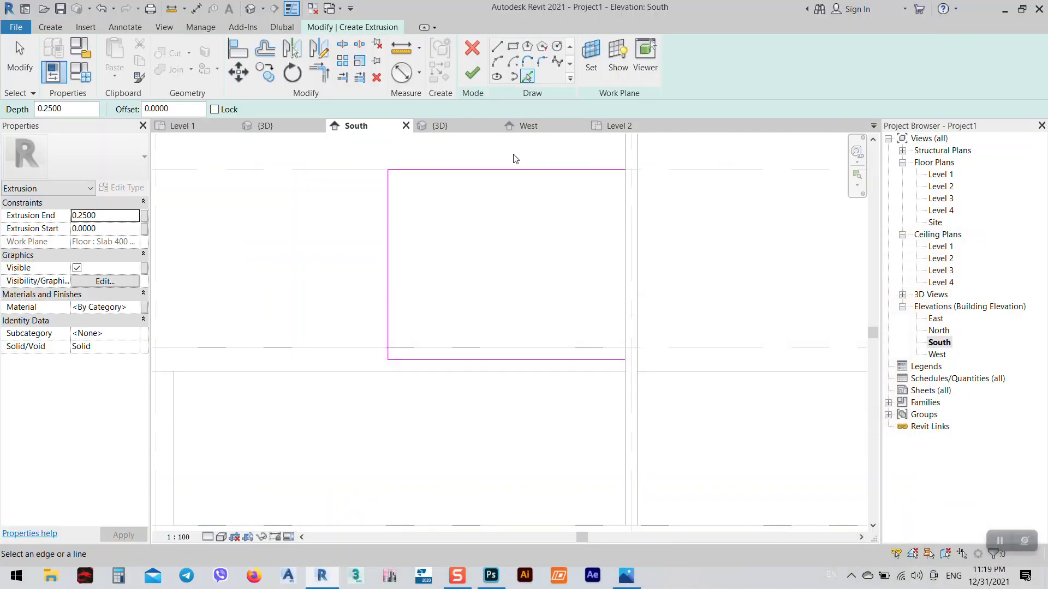
{"action": "left_click", "coordinate": [178, 111]}
{"action": "type", "text": ".2"}
{"action": "left_click", "coordinate": [420, 174]}
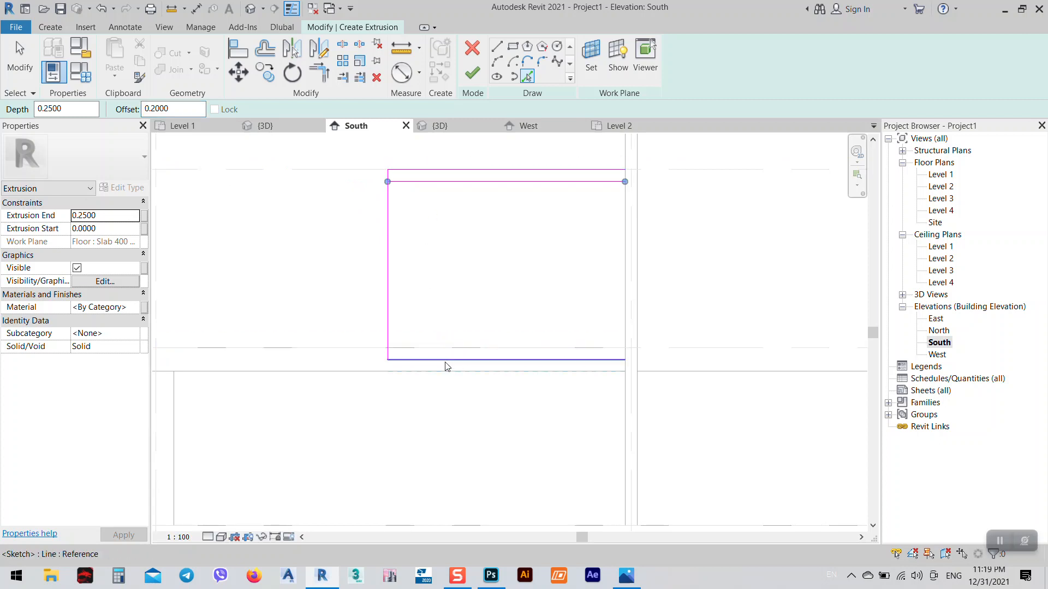
{"action": "left_click", "coordinate": [423, 360]}
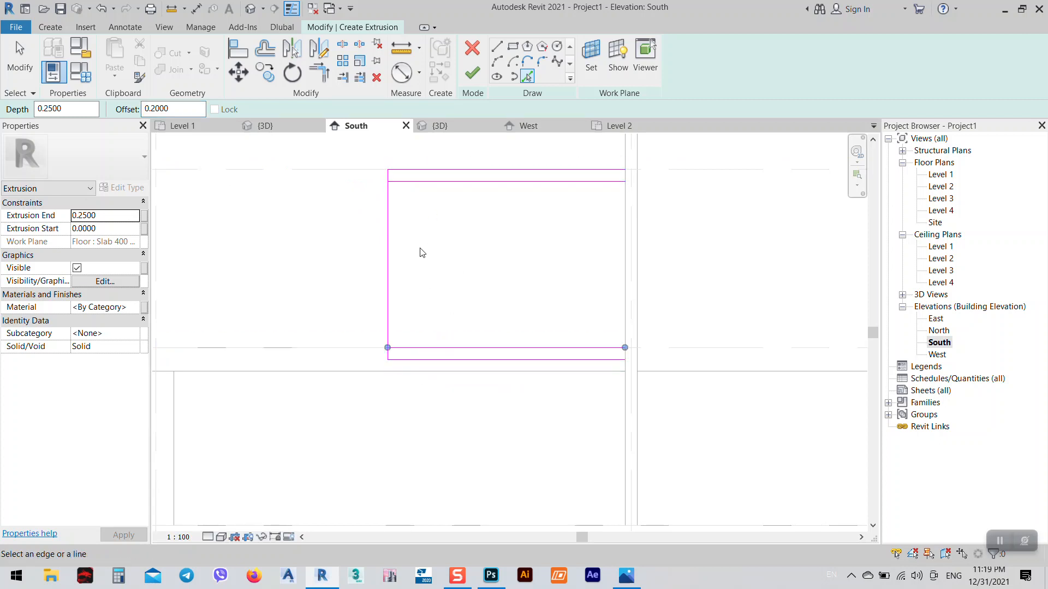
- Offset the outline's vertical line inward by 0.3 and trim the inner lines to each other at both corners
{"action": "double_click", "coordinate": [164, 108]}
{"action": "type", "text": "0.3"}
{"action": "left_click", "coordinate": [399, 269]}
{"action": "left_click", "coordinate": [313, 78]}
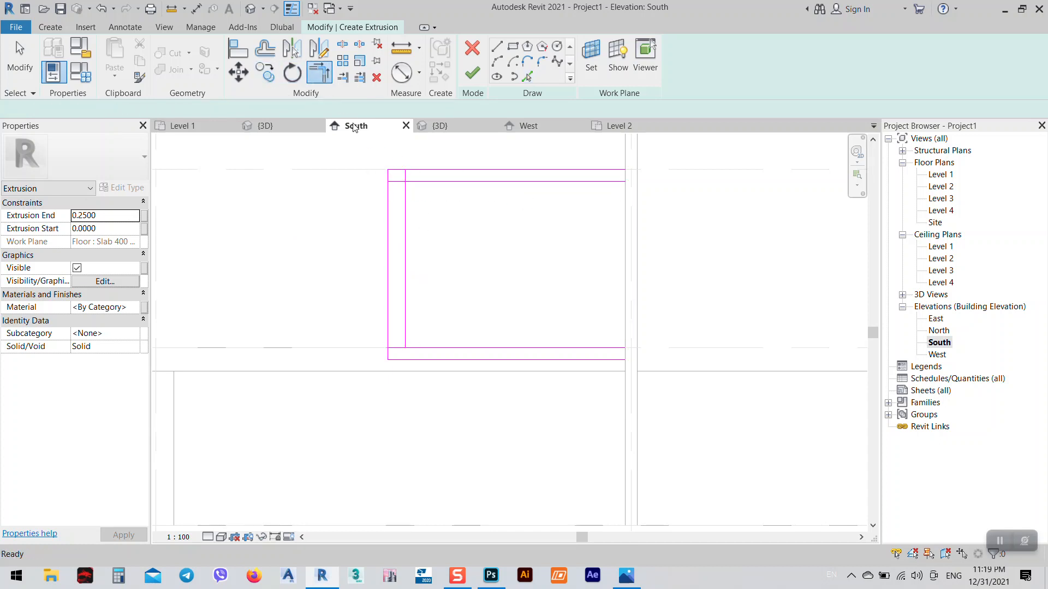
{"action": "left_click", "coordinate": [405, 199]}
{"action": "left_click", "coordinate": [428, 182]}
{"action": "left_click", "coordinate": [404, 318]}
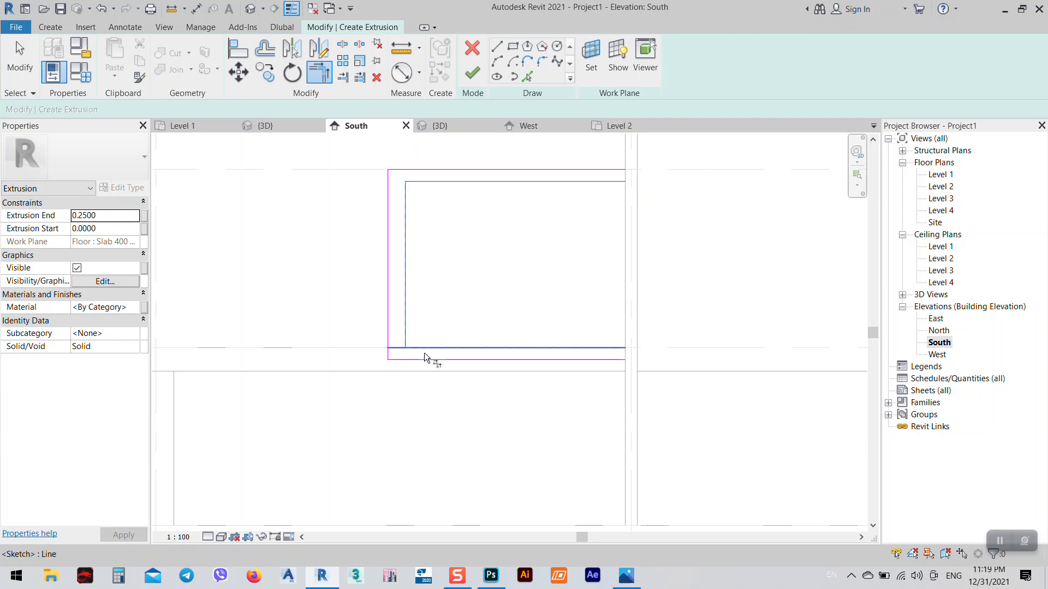
{"action": "left_click", "coordinate": [424, 348]}
- Close both open ends of the frame profile with short lines along the wall face, then finish the extrusion and the in-place model
{"action": "left_click", "coordinate": [497, 47]}
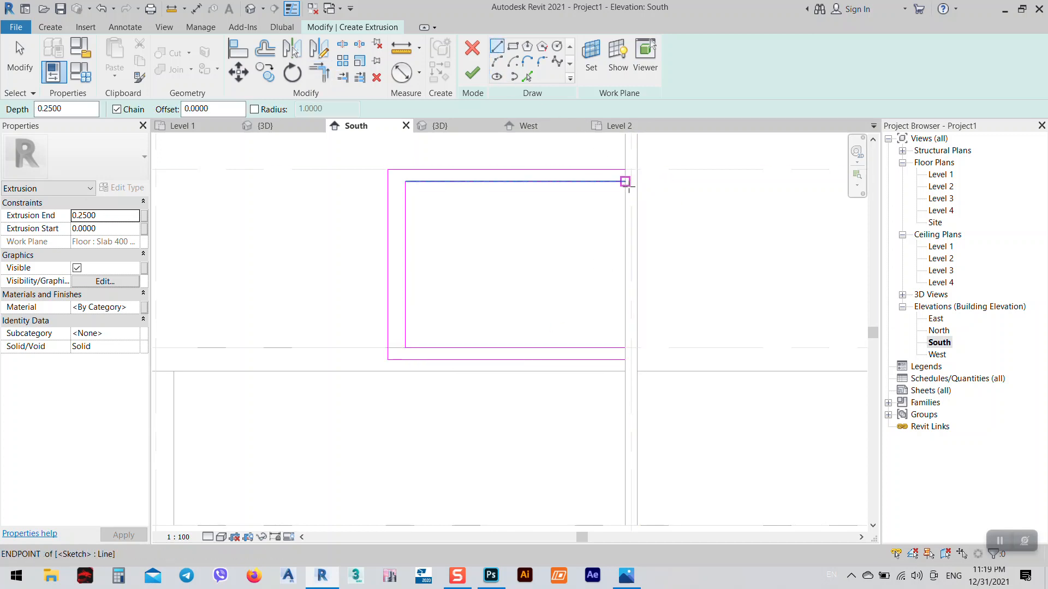
{"action": "left_click", "coordinate": [625, 183]}
{"action": "left_click", "coordinate": [625, 170]}
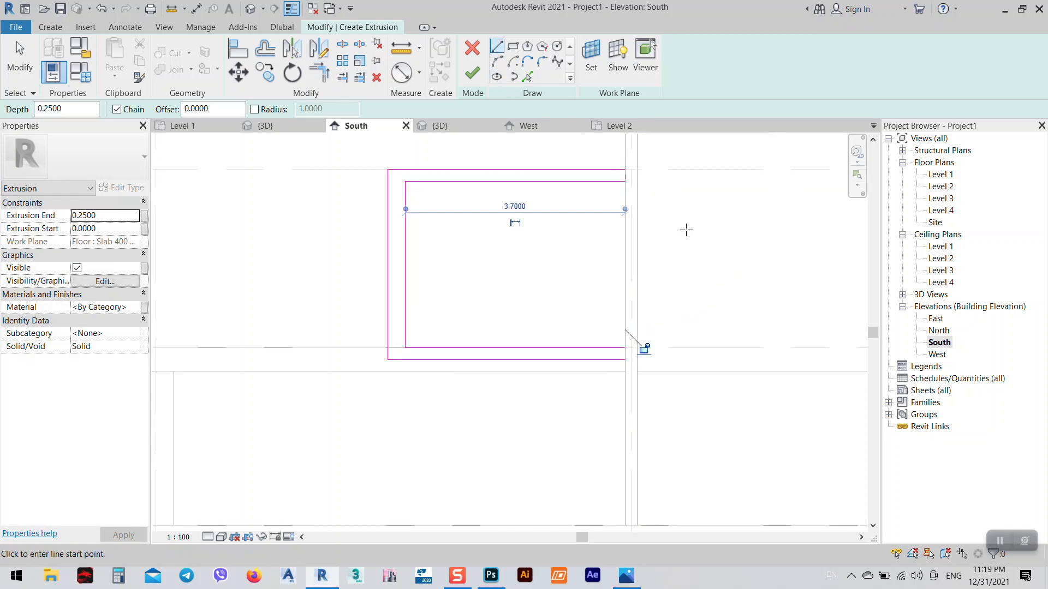
{"action": "right_click", "coordinate": [686, 230]}
{"action": "left_click", "coordinate": [623, 352]}
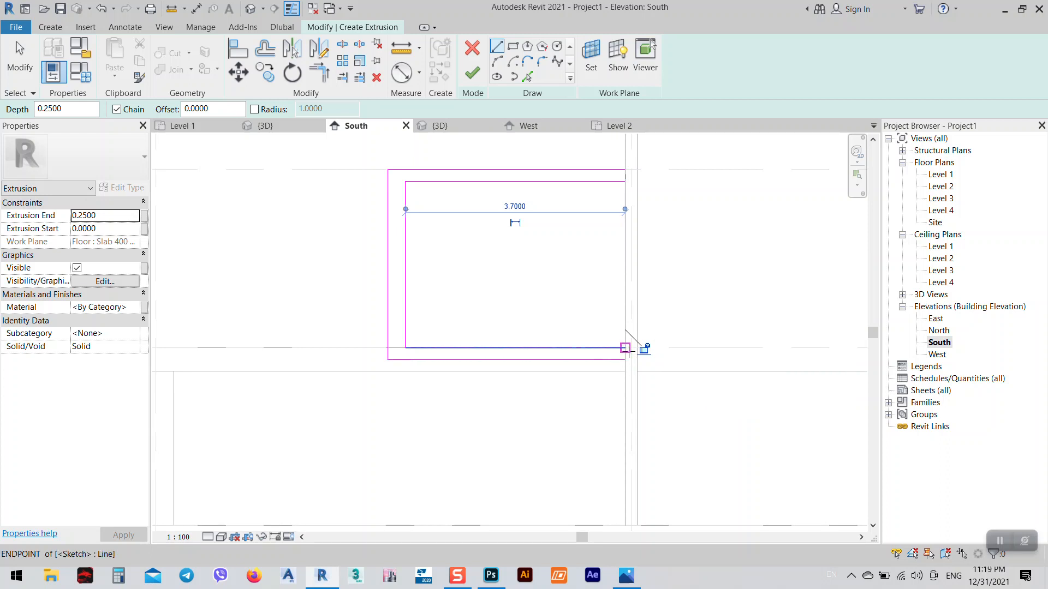
{"action": "left_click", "coordinate": [625, 349]}
{"action": "left_click", "coordinate": [625, 361]}
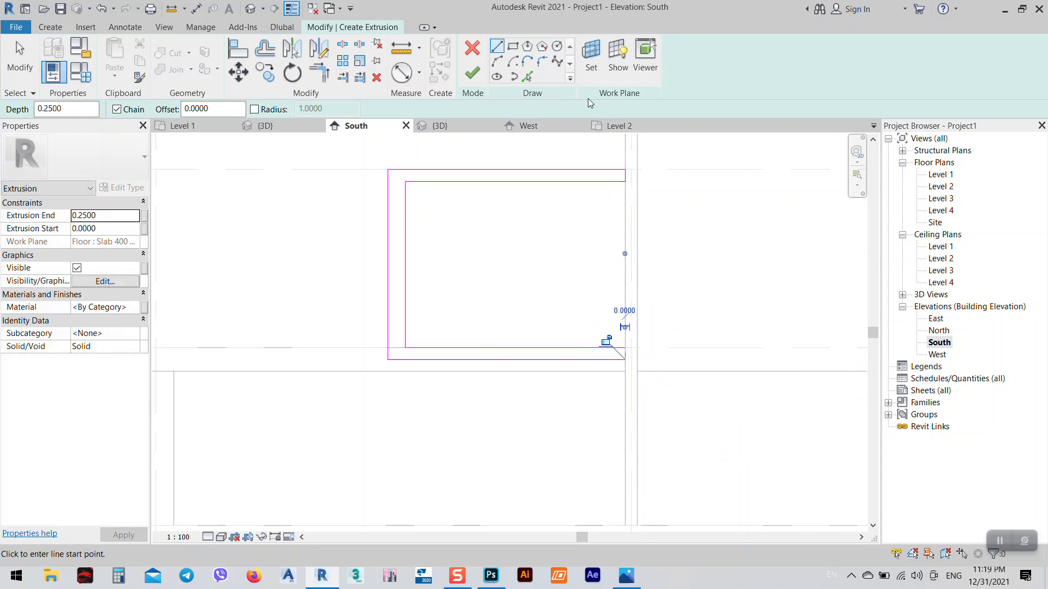
{"action": "left_click", "coordinate": [488, 77]}
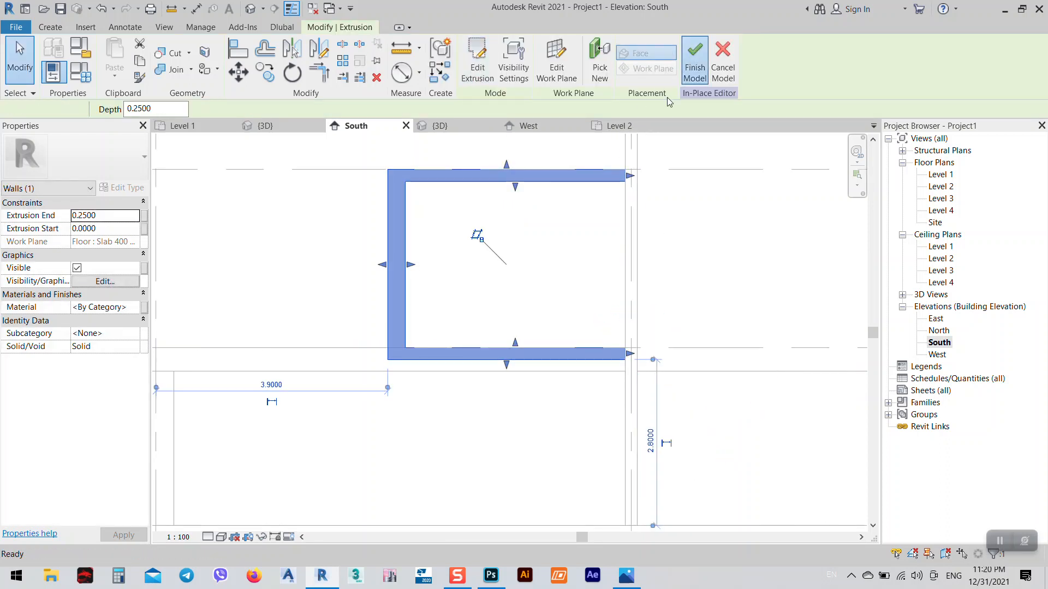
{"action": "left_click", "coordinate": [695, 60]}
- Inspect the frame in 3D, reopen its in-place extrusion, check the reference picture, and set the extrusion end to 0.3
{"action": "left_click", "coordinate": [456, 124]}
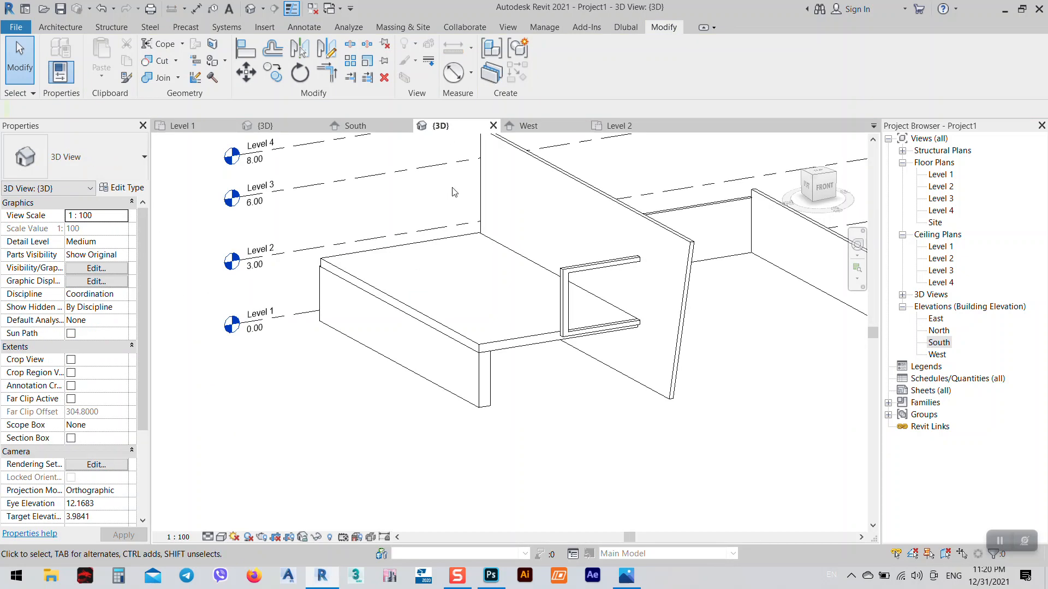
{"action": "middle_click_drag", "start_coordinate": [627, 404], "coordinate": [654, 413], "text": "shift"}
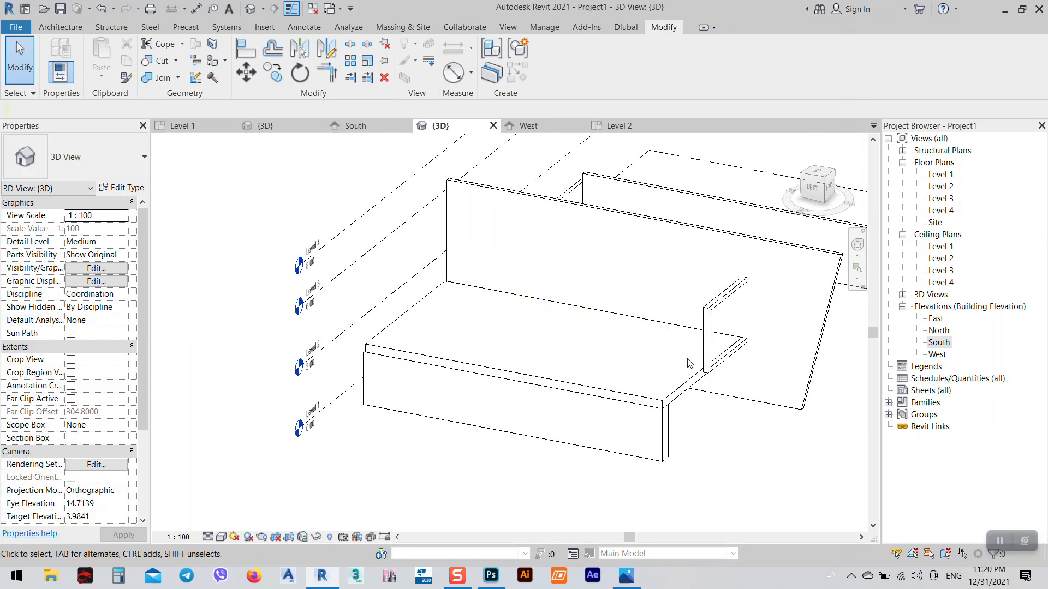
{"action": "scroll", "coordinate": [710, 370], "scroll_direction": "up", "scroll_amount": 5}
{"action": "left_click", "coordinate": [719, 356]}
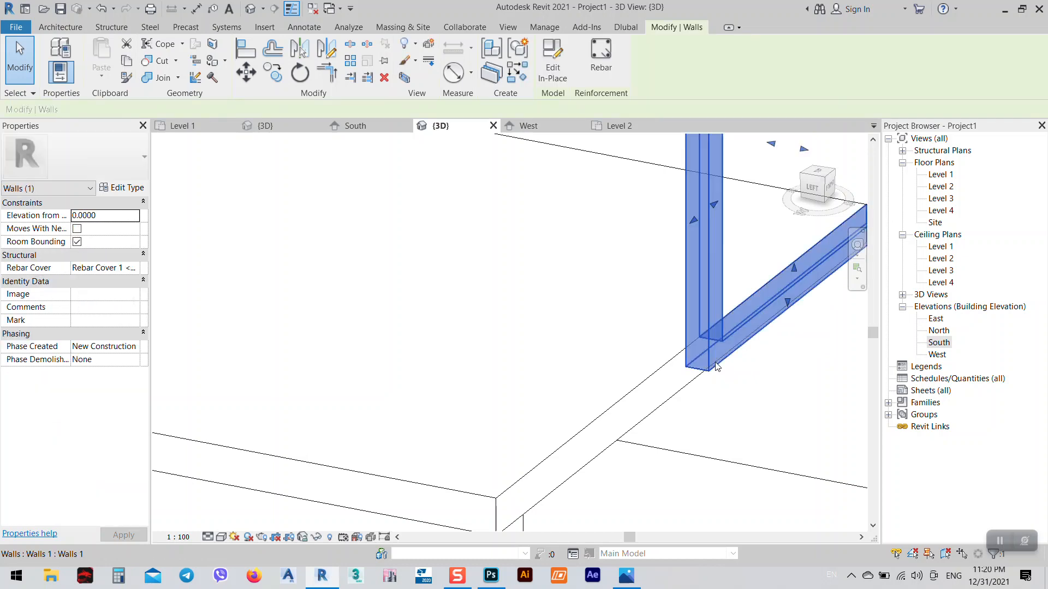
{"action": "middle_click_drag", "start_coordinate": [719, 356], "coordinate": [792, 334], "text": "shift"}
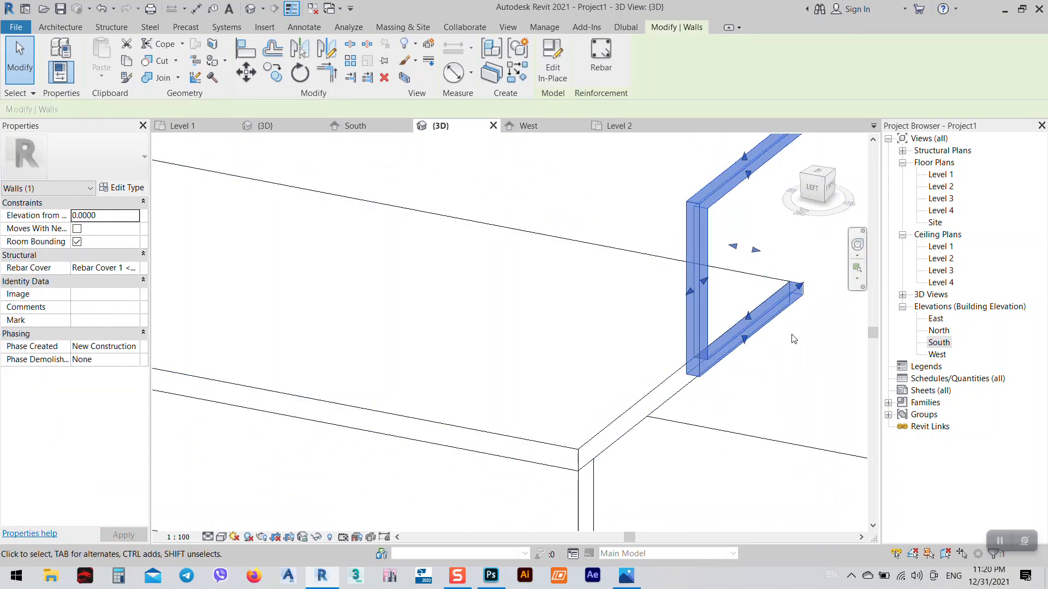
{"action": "left_click", "coordinate": [565, 50]}
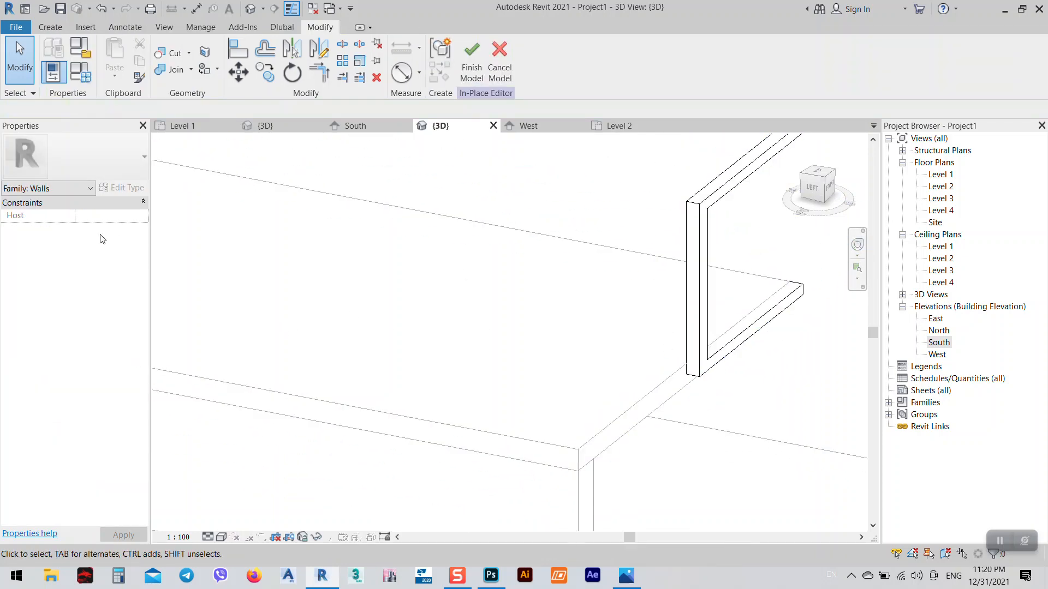
{"action": "left_click", "coordinate": [682, 307]}
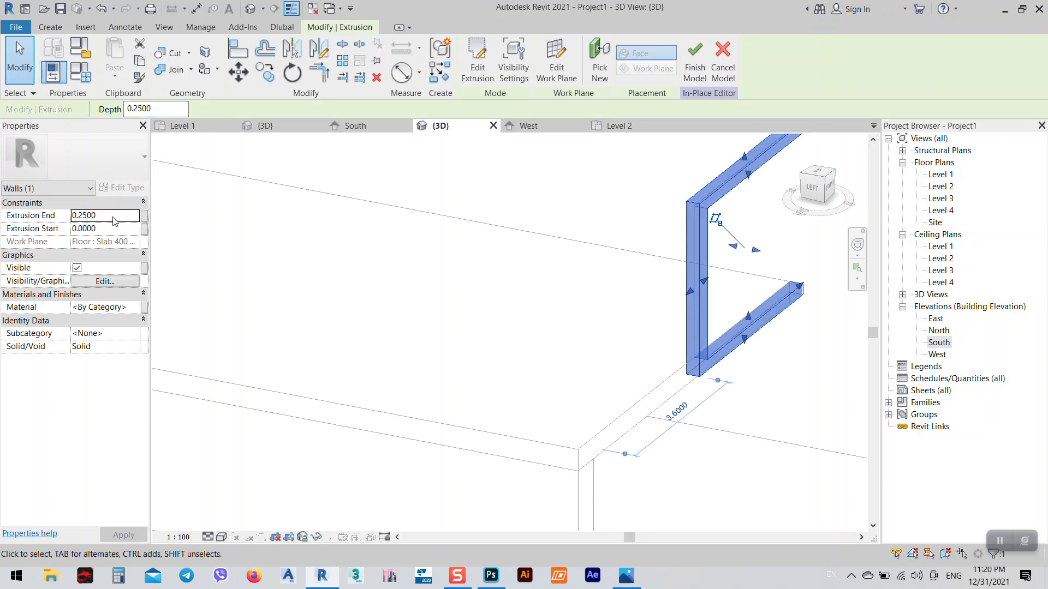
{"action": "left_click", "coordinate": [626, 576]}
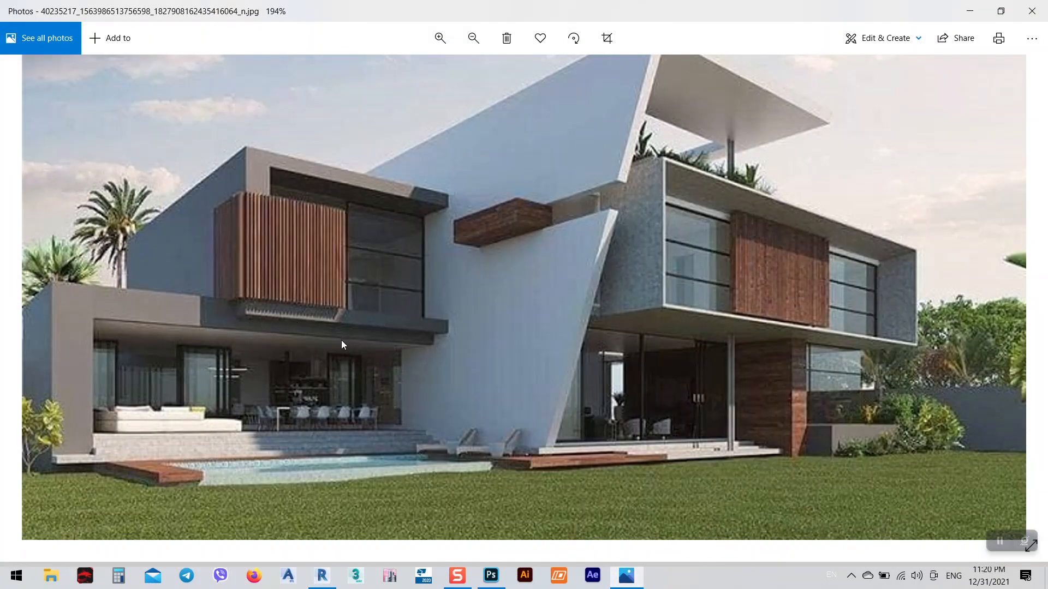
{"action": "left_click", "coordinate": [970, 11]}
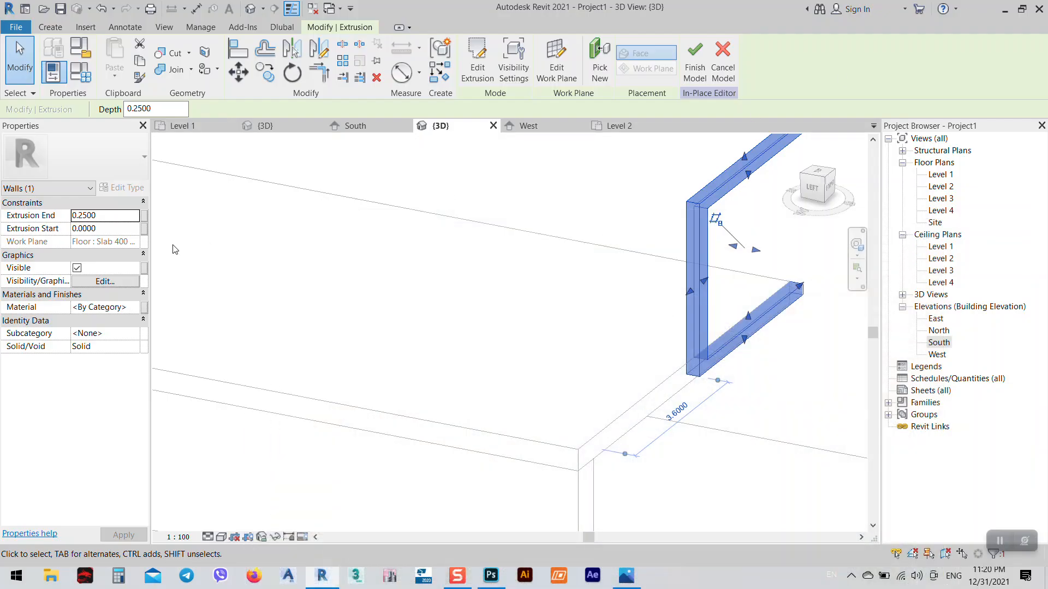
{"action": "left_click", "coordinate": [118, 215]}
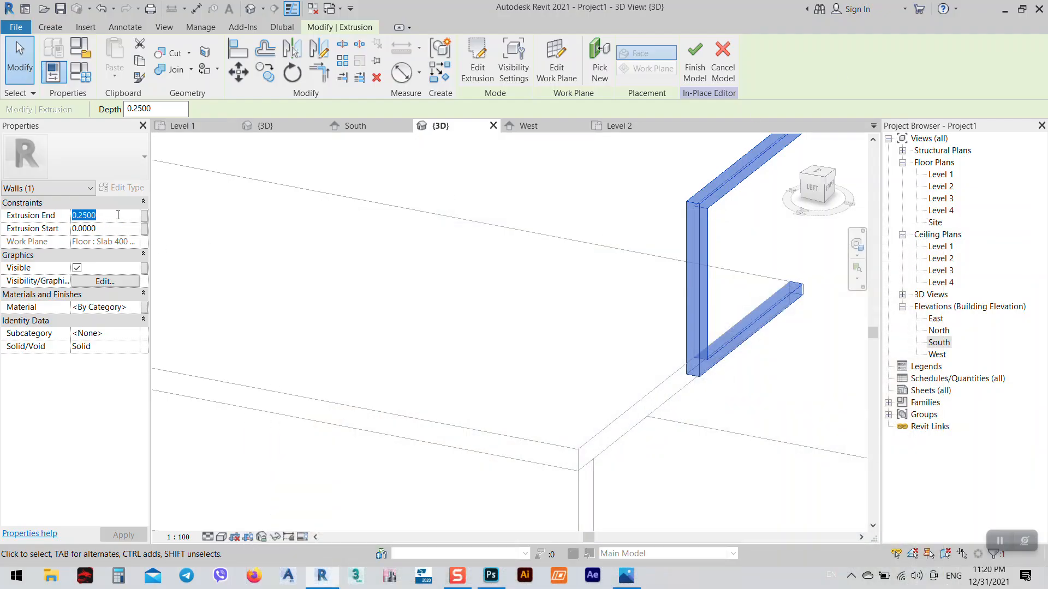
{"action": "type", "text": "0.3"}
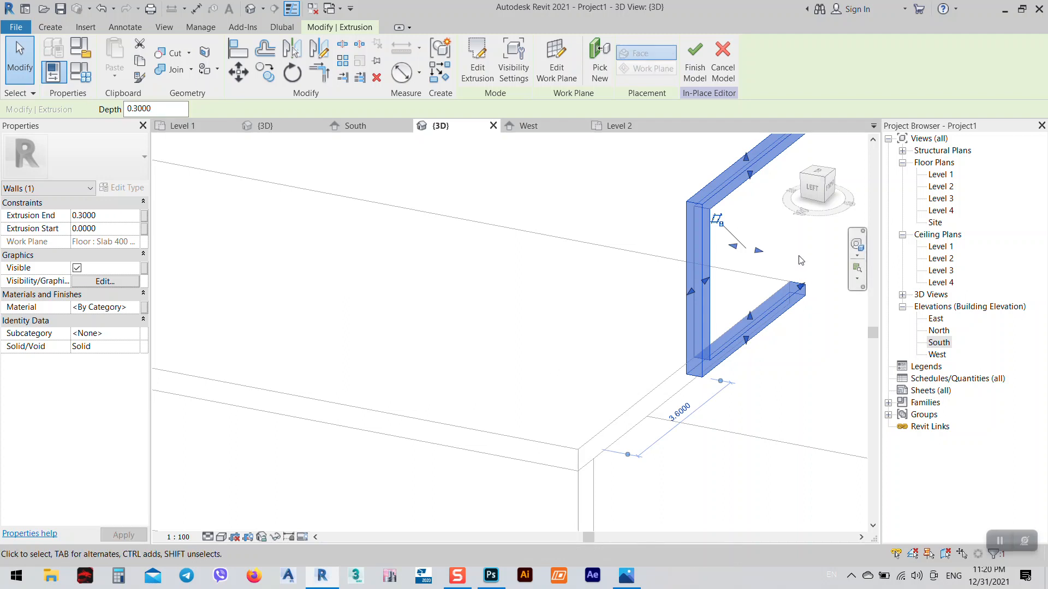
- Dissociate the frame's extrusion from its work plane and finish the in-place model
{"action": "scroll", "coordinate": [707, 393], "scroll_direction": "down", "scroll_amount": 5}
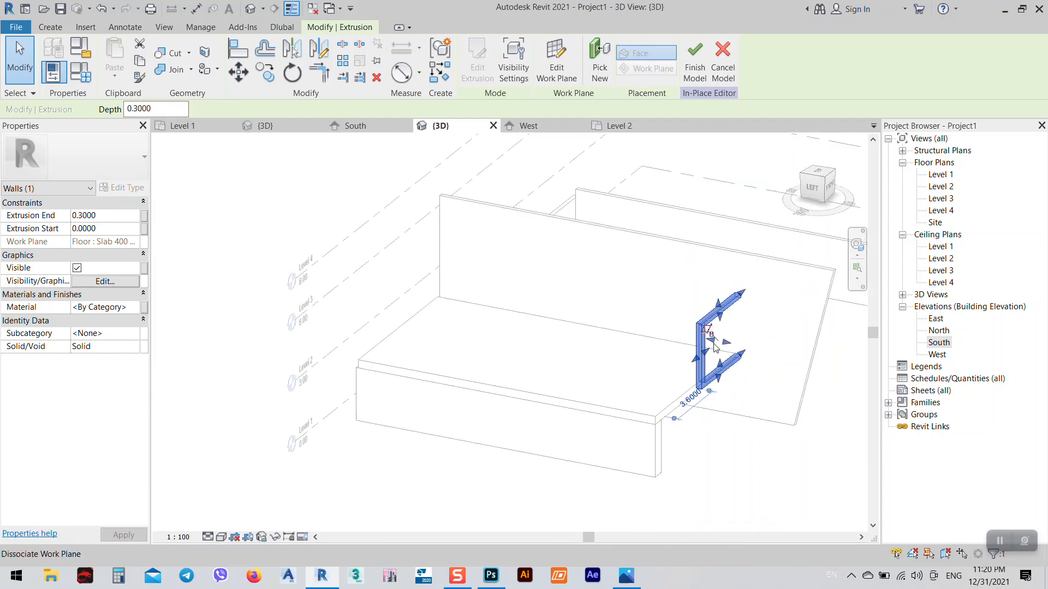
{"action": "left_click", "coordinate": [710, 338]}
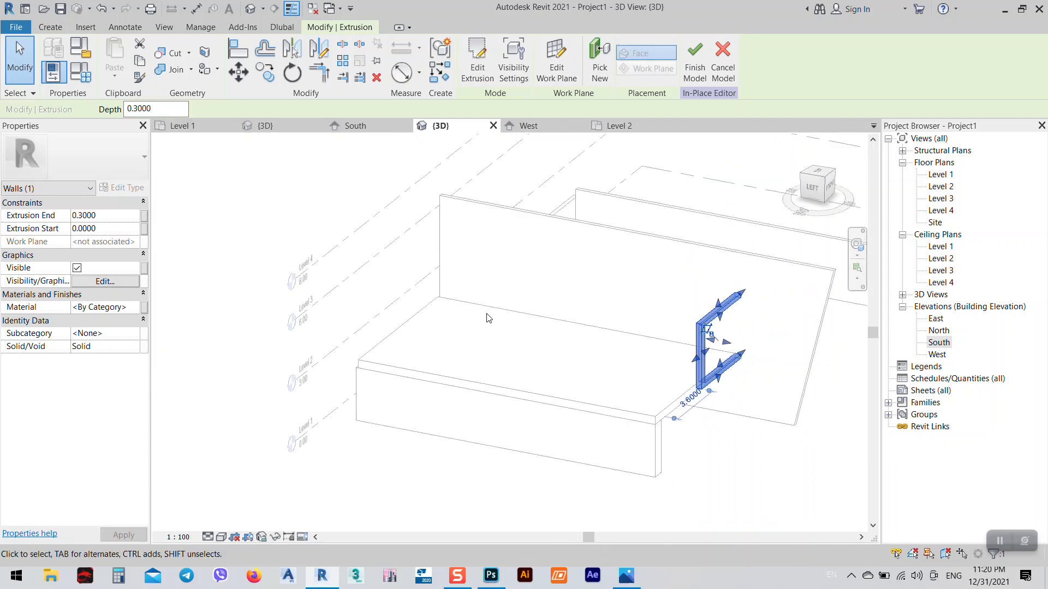
{"action": "left_click", "coordinate": [695, 60]}
- Stretch the frame's back face along the grid 2 wall to the wall's rear end at grid D
{"action": "left_click", "coordinate": [704, 349]}
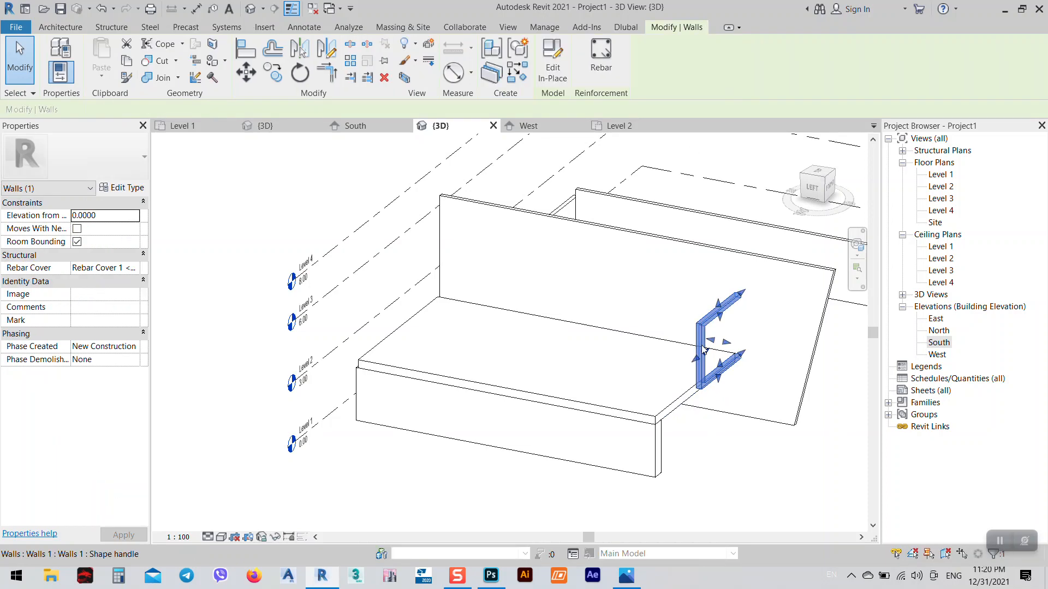
{"action": "left_click_drag", "start_coordinate": [715, 341], "coordinate": [410, 327]}
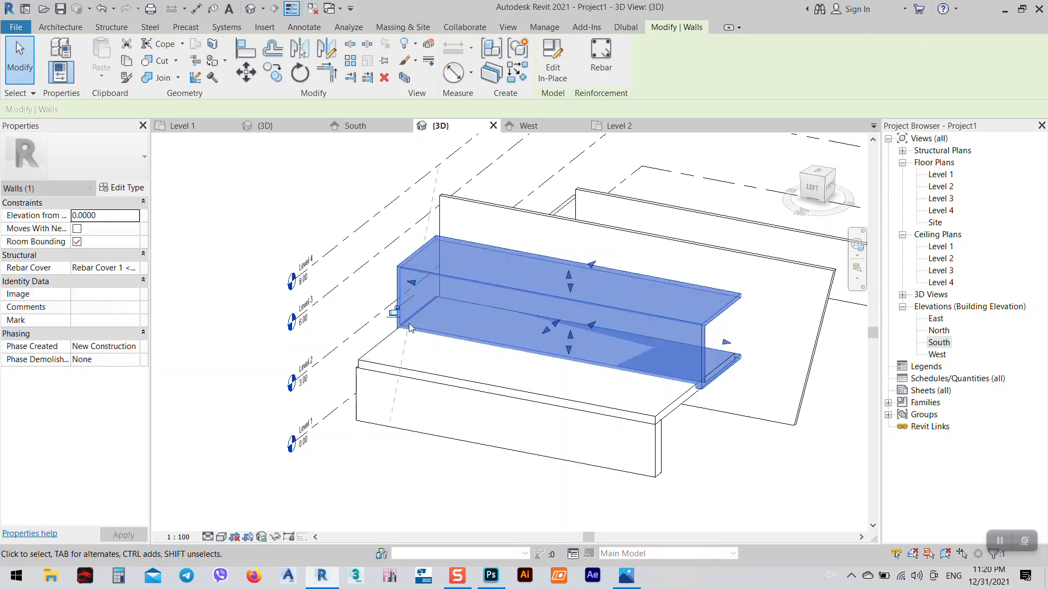
{"action": "left_click", "coordinate": [666, 517]}
- Examine the lengthened frame from several angles and compare its glazing and overhang with the reference picture
{"action": "middle_click_drag", "start_coordinate": [666, 518], "coordinate": [610, 408], "text": "shift"}
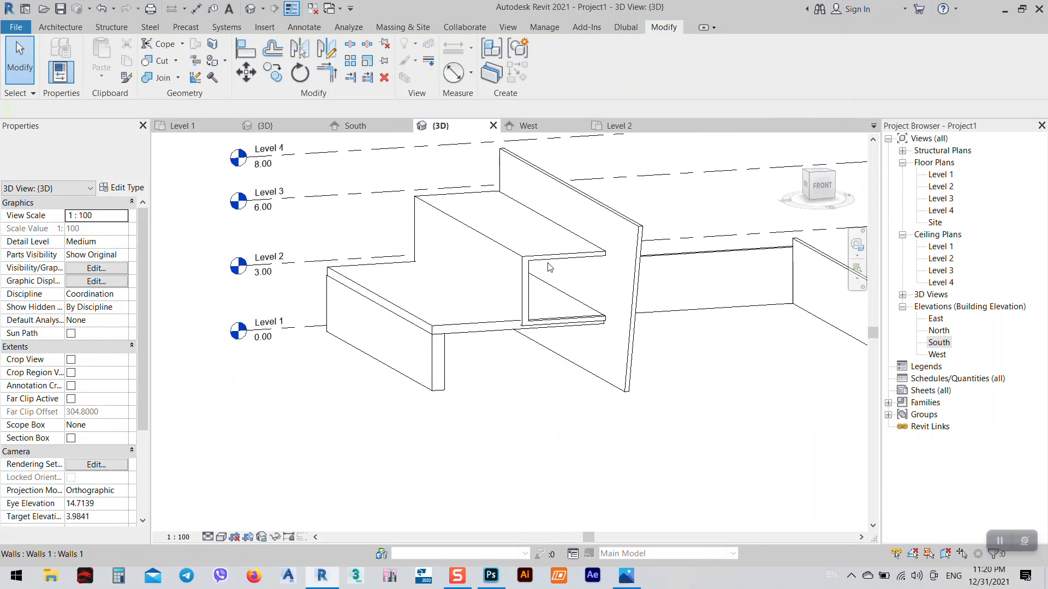
{"action": "middle_click_drag", "start_coordinate": [555, 251], "coordinate": [593, 320]}
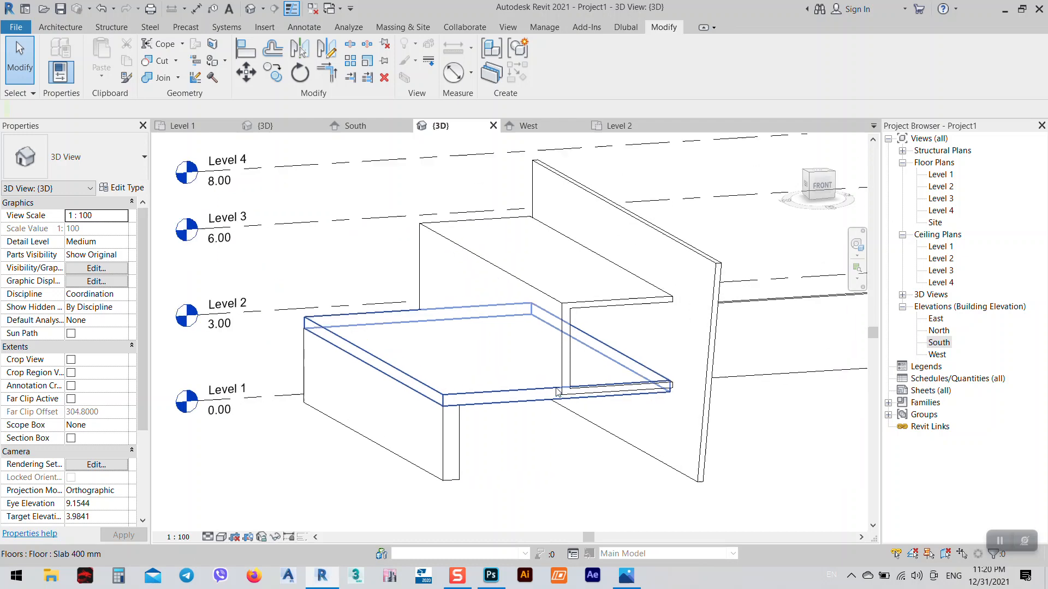
{"action": "scroll", "coordinate": [556, 409], "scroll_direction": "up", "scroll_amount": 3}
{"action": "scroll", "coordinate": [558, 451], "scroll_direction": "down", "scroll_amount": 4}
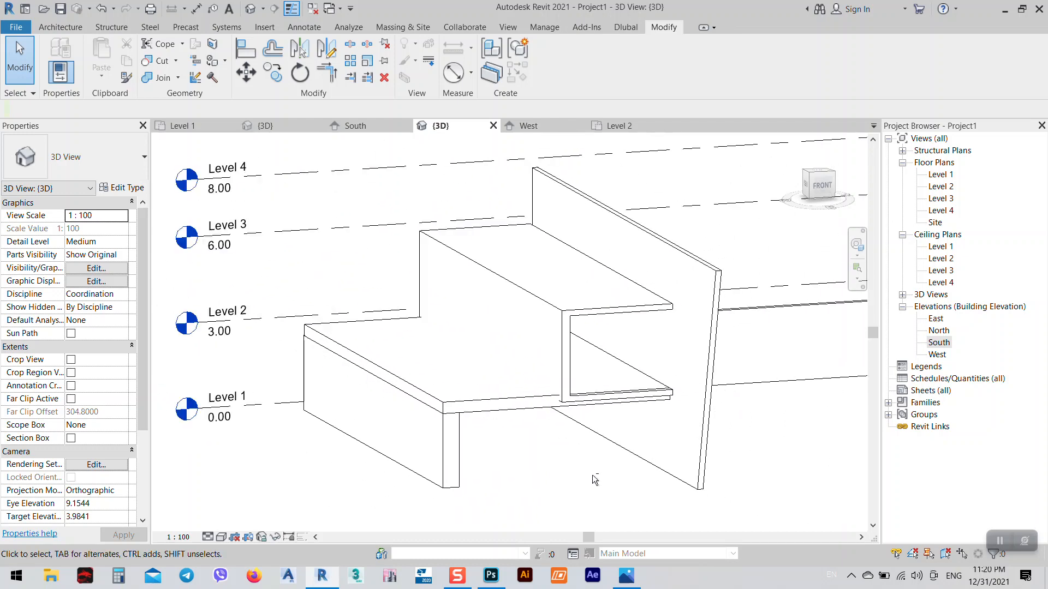
{"action": "middle_click_drag", "start_coordinate": [592, 474], "coordinate": [588, 356], "text": "shift"}
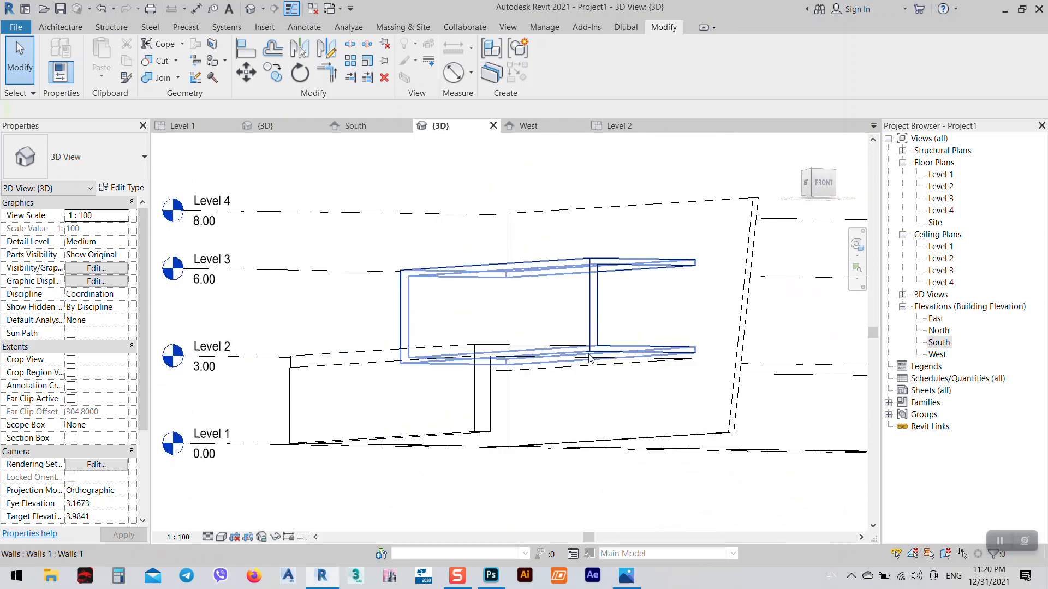
{"action": "middle_click_drag", "start_coordinate": [614, 286], "coordinate": [616, 348], "text": "shift"}
{"action": "left_click", "coordinate": [634, 579]}
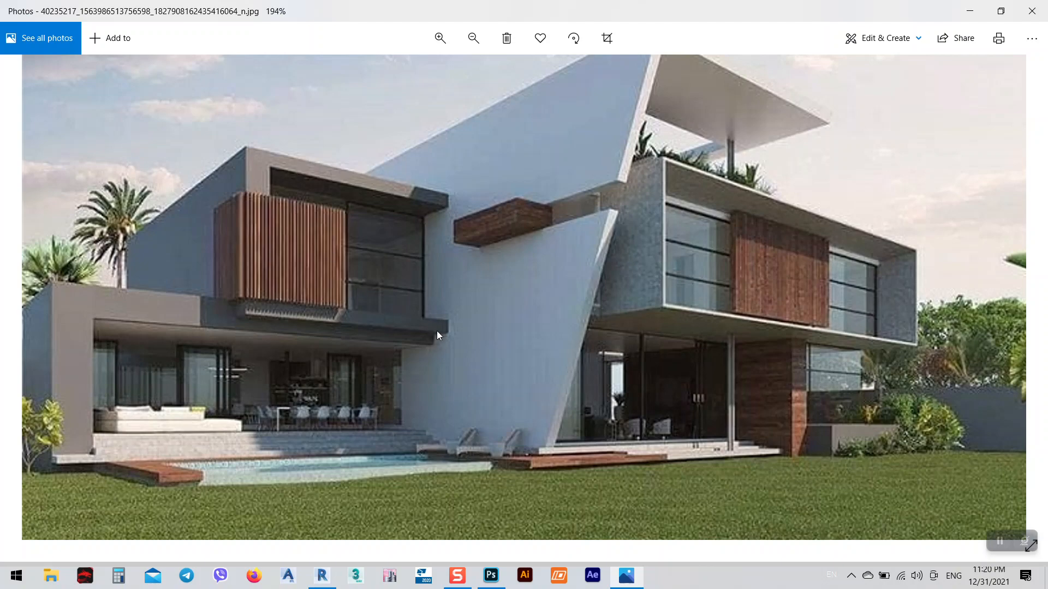
{"action": "scroll", "coordinate": [233, 273], "scroll_direction": "up", "scroll_amount": 2}
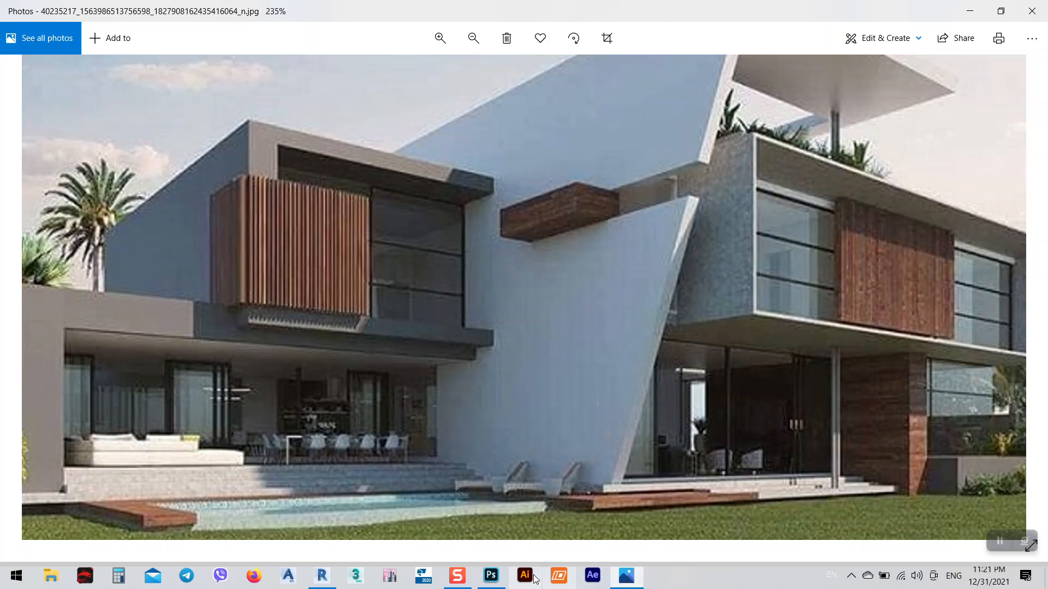
{"action": "mouse_move", "coordinate": [498, 585]}
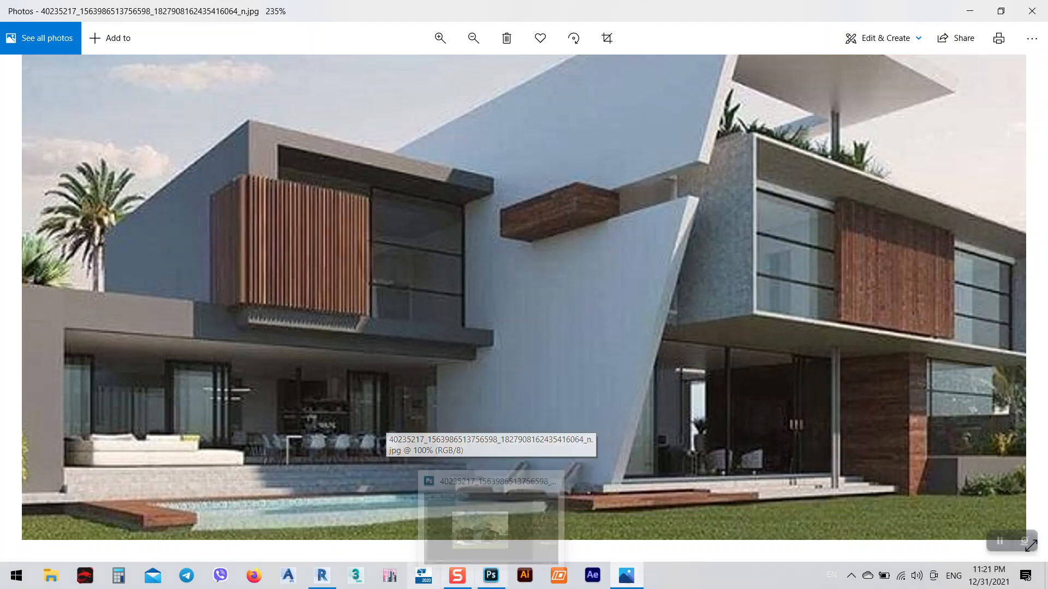
{"action": "mouse_move", "coordinate": [620, 585]}
- Open the Level 2 floor plan at the frame's front edge and start a wall with the Curtain Wall Storefront type
{"action": "left_click", "coordinate": [322, 577]}
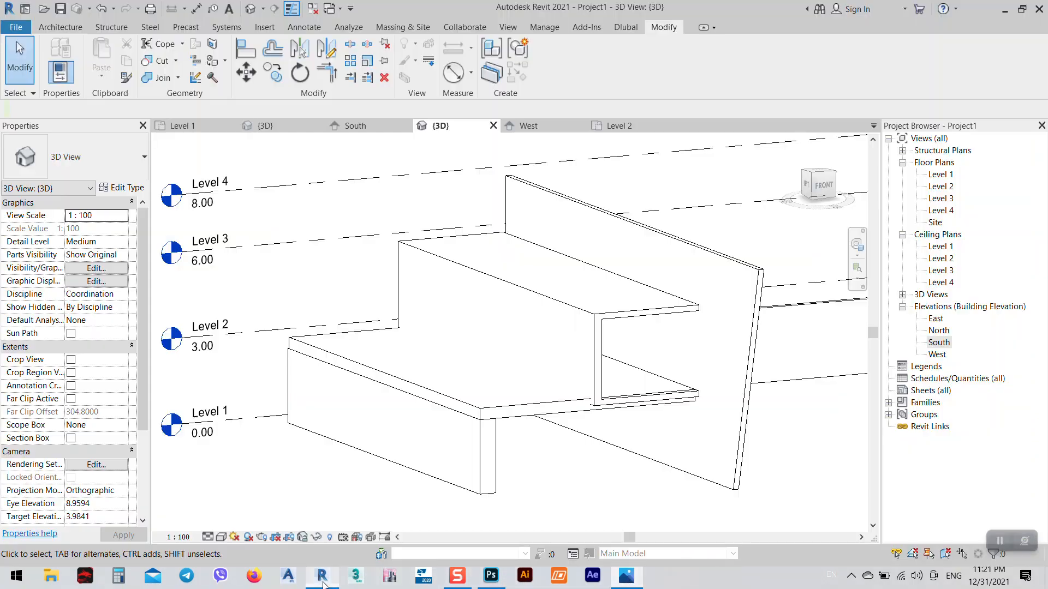
{"action": "double_click", "coordinate": [941, 187]}
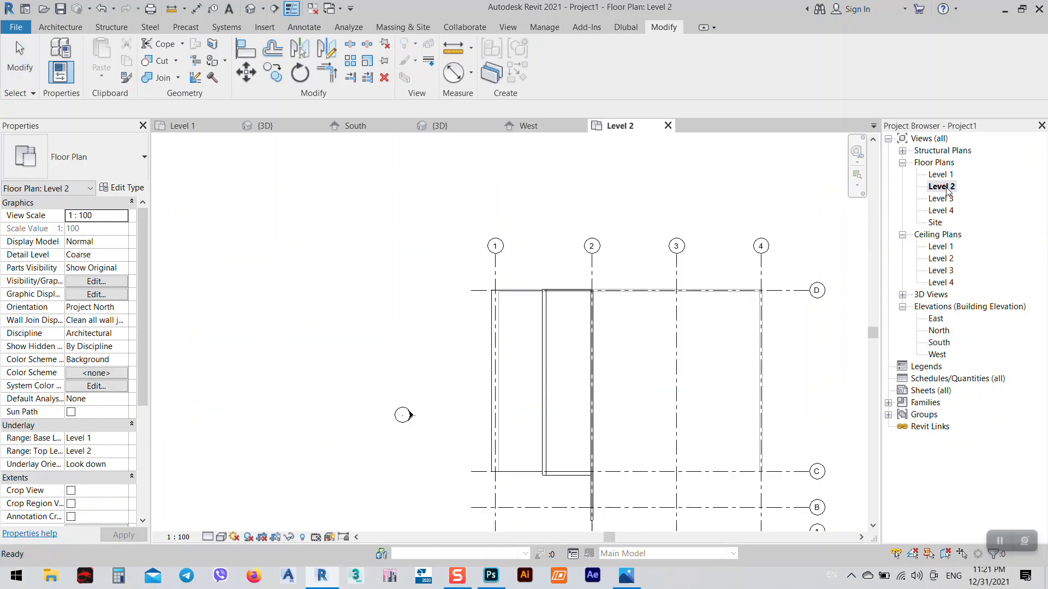
{"action": "scroll", "coordinate": [536, 383], "scroll_direction": "up", "scroll_amount": 3}
{"action": "scroll", "coordinate": [536, 384], "scroll_direction": "up", "scroll_amount": 3}
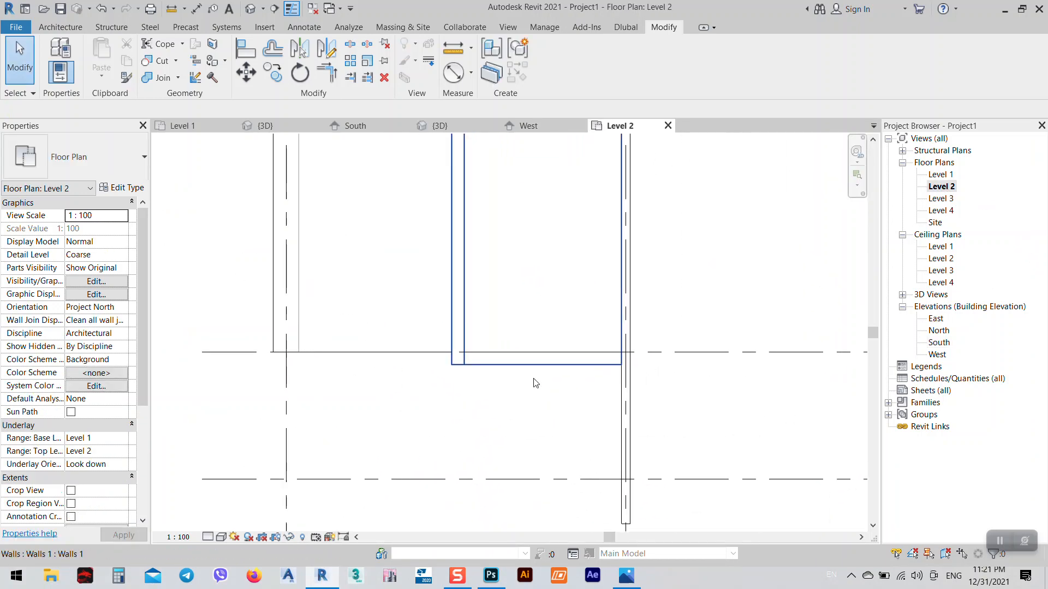
{"action": "scroll", "coordinate": [452, 381], "scroll_direction": "up", "scroll_amount": 2}
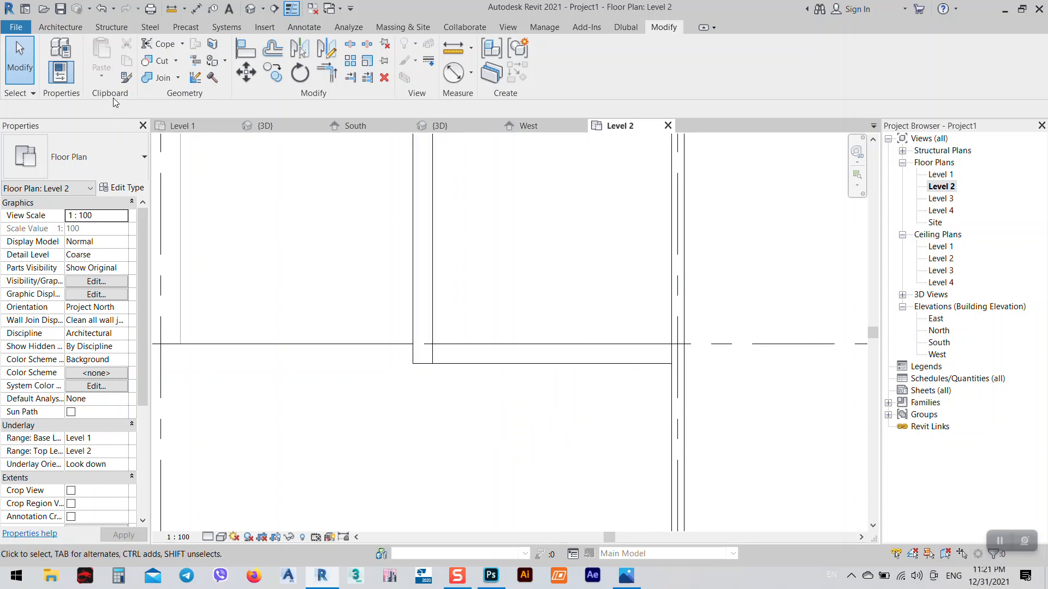
{"action": "left_click", "coordinate": [60, 27]}
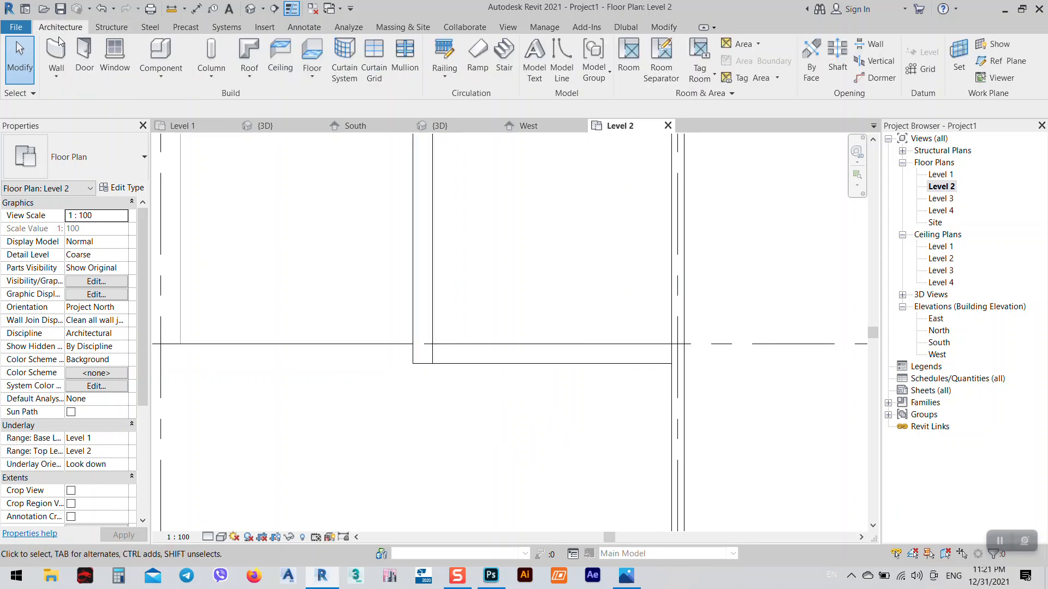
{"action": "left_click", "coordinate": [57, 76]}
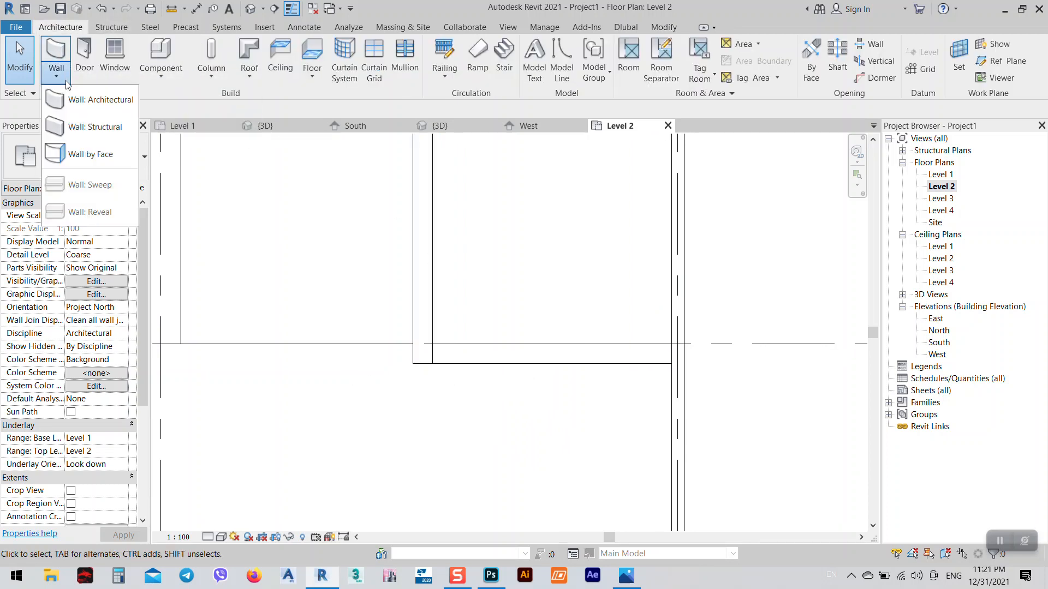
{"action": "left_click", "coordinate": [59, 53]}
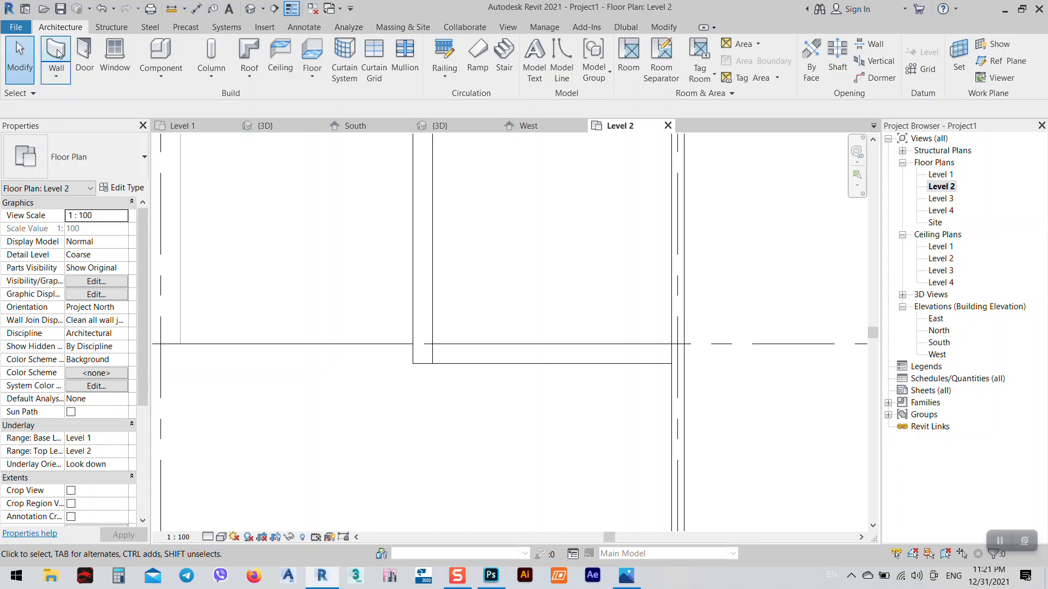
{"action": "left_click", "coordinate": [57, 53]}
{"action": "left_click", "coordinate": [108, 158]}
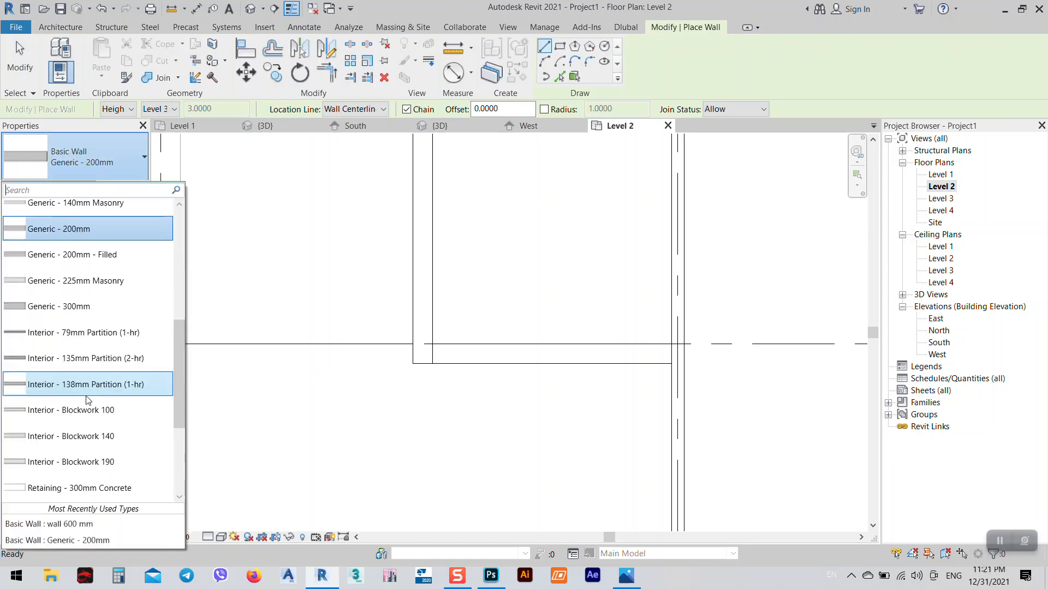
{"action": "scroll", "coordinate": [87, 401], "scroll_direction": "down", "scroll_amount": 3}
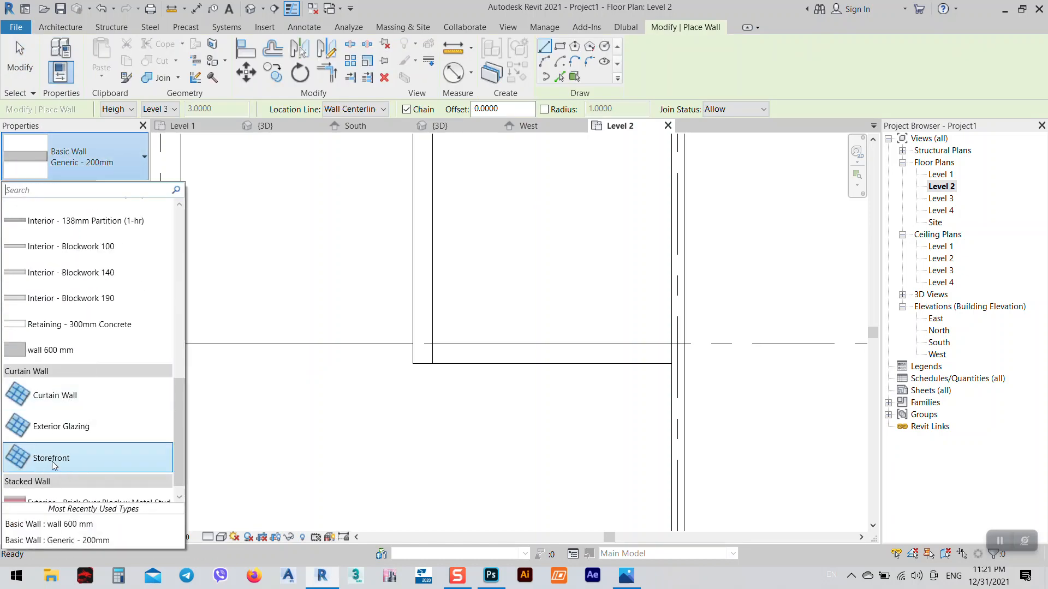
{"action": "mouse_move", "coordinate": [63, 463]}
{"action": "left_click", "coordinate": [53, 463]}
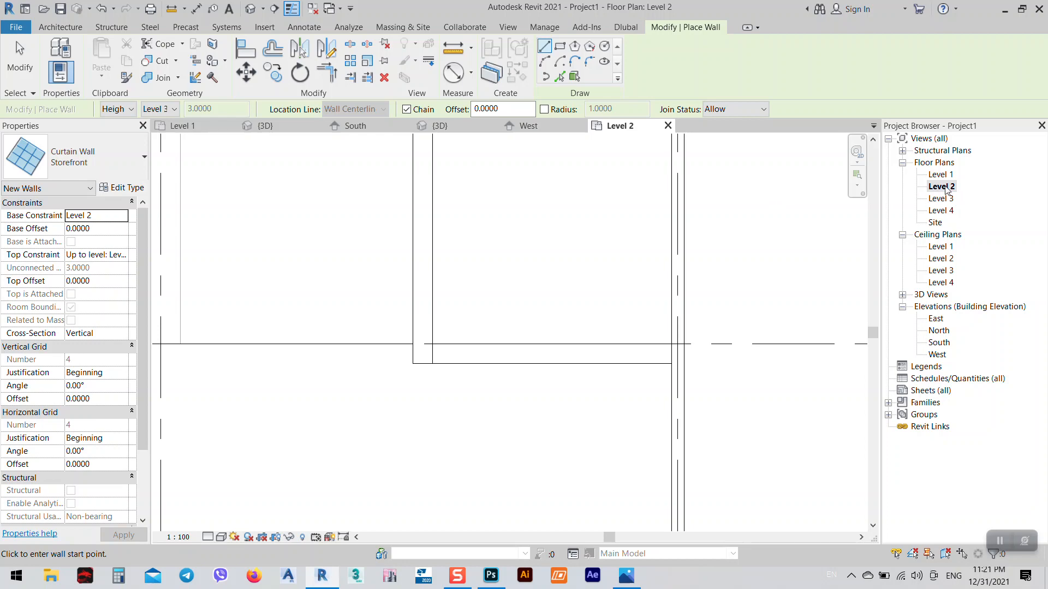
- Check the glazing in the reference picture and set the new curtain wall's top constraint to Unconnected with a height of 2
{"action": "left_click", "coordinate": [626, 576]}
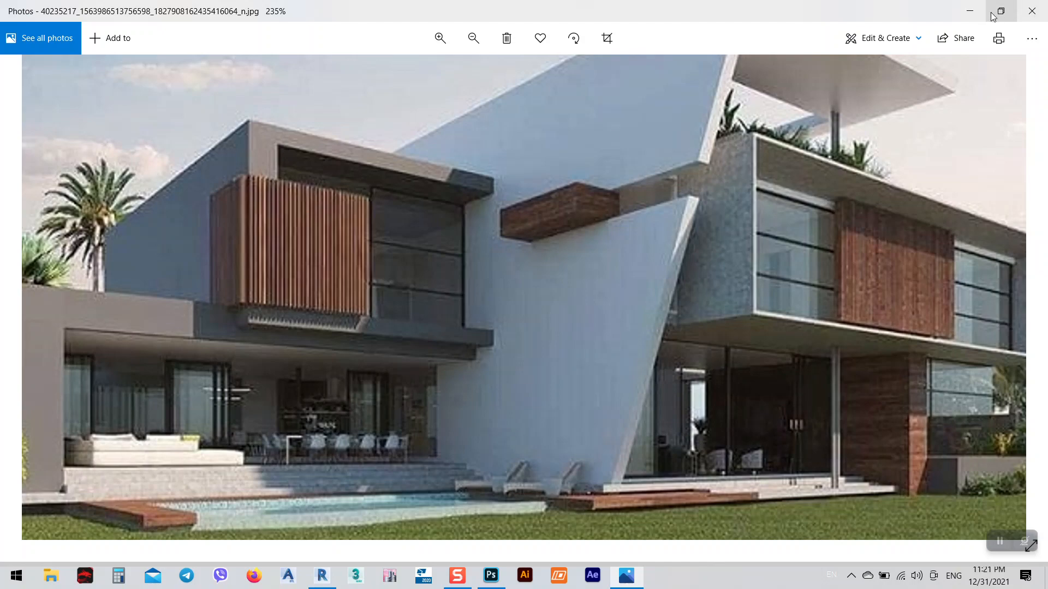
{"action": "left_click", "coordinate": [970, 11]}
{"action": "left_click", "coordinate": [107, 256]}
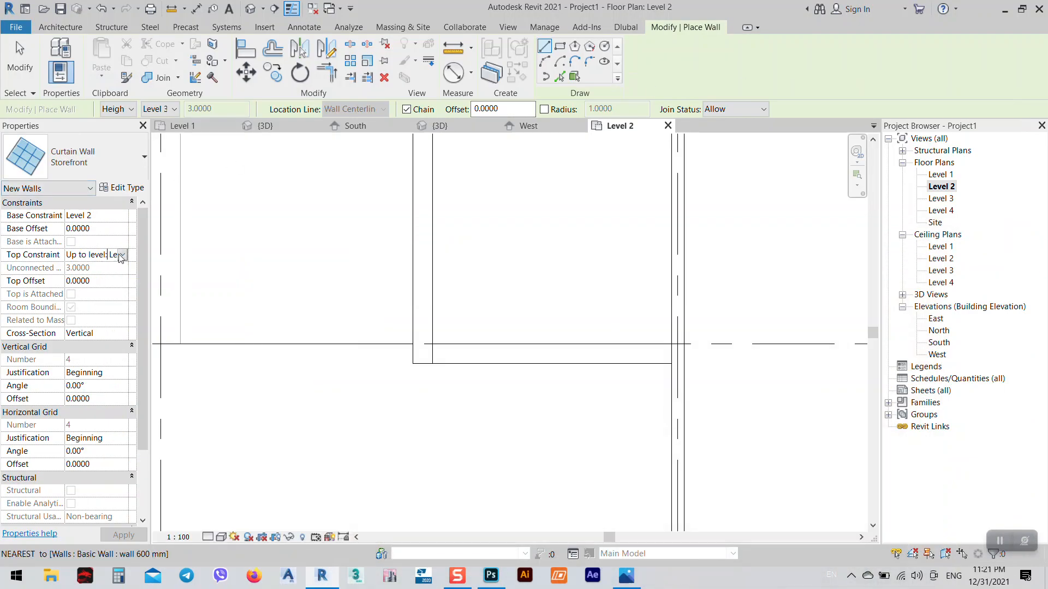
{"action": "left_click", "coordinate": [122, 255]}
{"action": "left_click", "coordinate": [92, 268]}
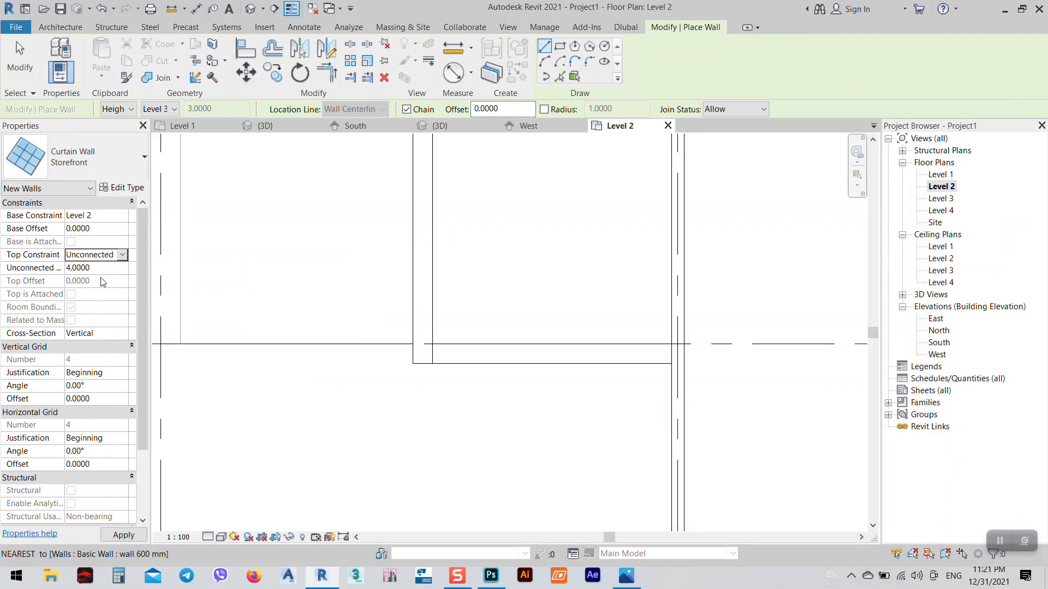
{"action": "left_click", "coordinate": [100, 268]}
{"action": "type", "text": "2"}
{"action": "key", "text": "Return"}
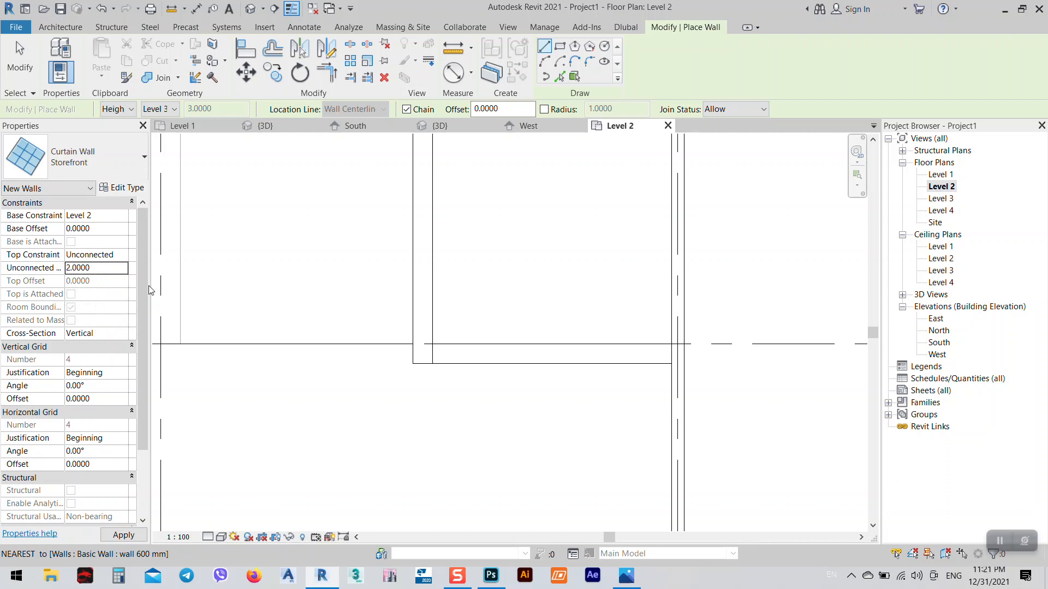
- Draw the storefront curtain wall 2 m along the frame's front edge to its corner and 1 m back along the side face
{"action": "left_click", "coordinate": [541, 362]}
{"action": "left_click", "coordinate": [413, 363]}
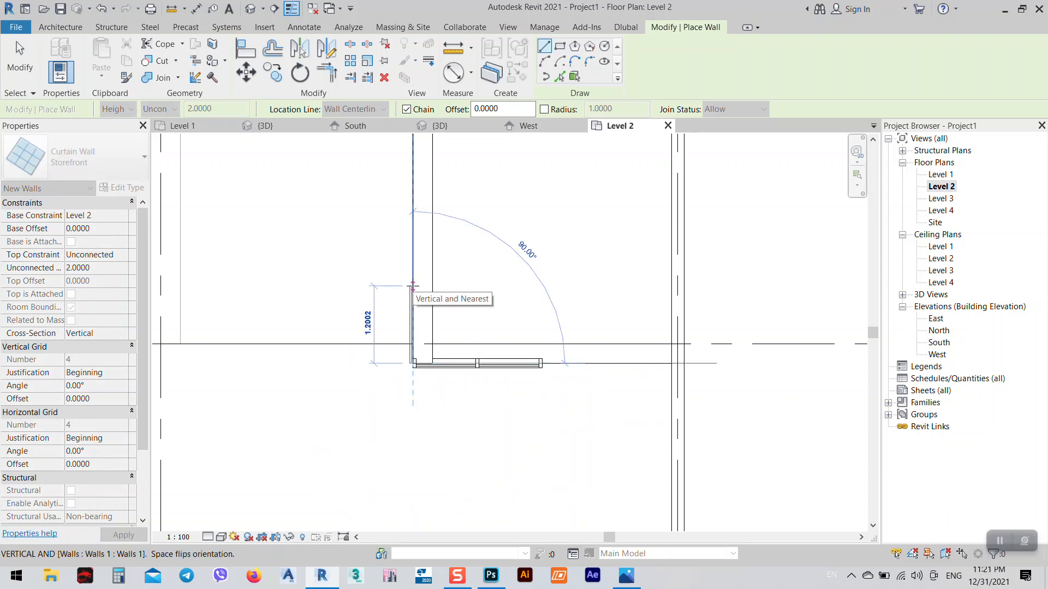
{"action": "type", "text": "1"}
{"action": "key", "text": "Return"}
{"action": "key", "text": "Escape"}
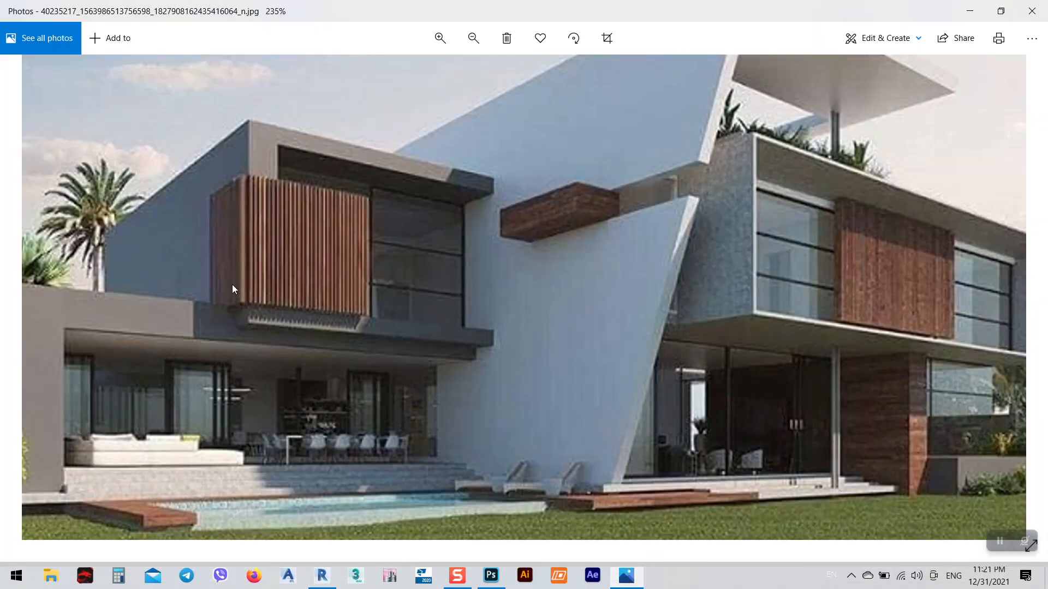
- Examine the new corner curtain walls in the 3D view and compare them with the slatted screen in the reference picture
{"action": "left_click", "coordinate": [970, 12]}
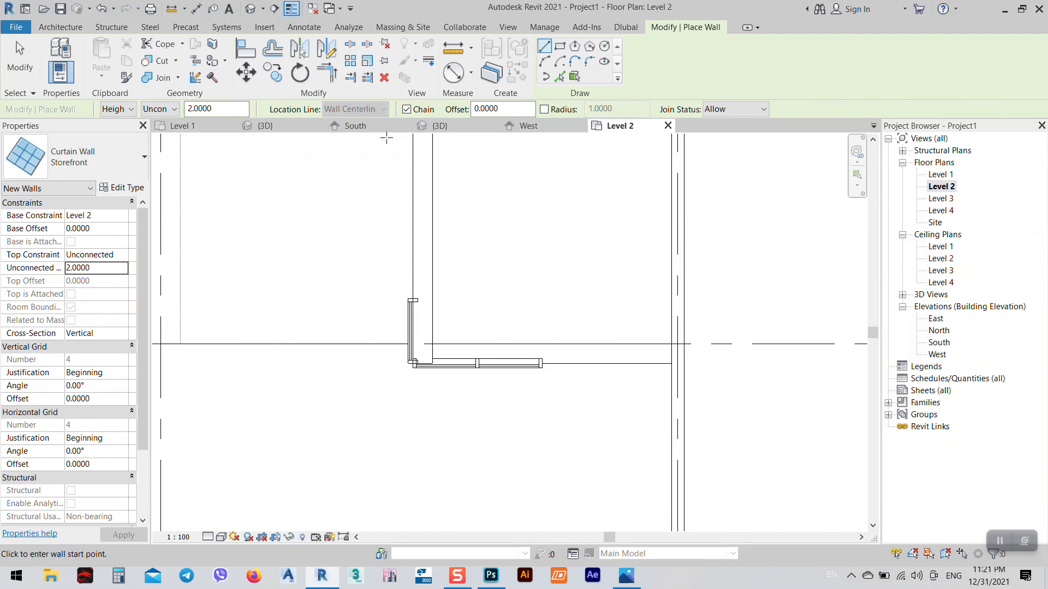
{"action": "left_click", "coordinate": [440, 126]}
{"action": "scroll", "coordinate": [626, 396], "scroll_direction": "up", "scroll_amount": 5}
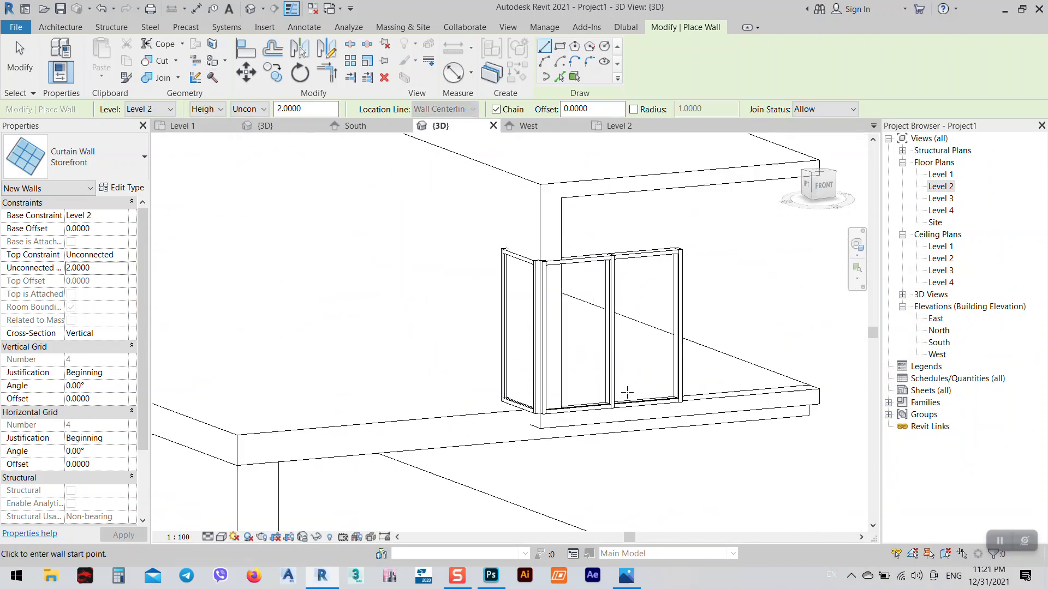
{"action": "key", "text": "Escape"}
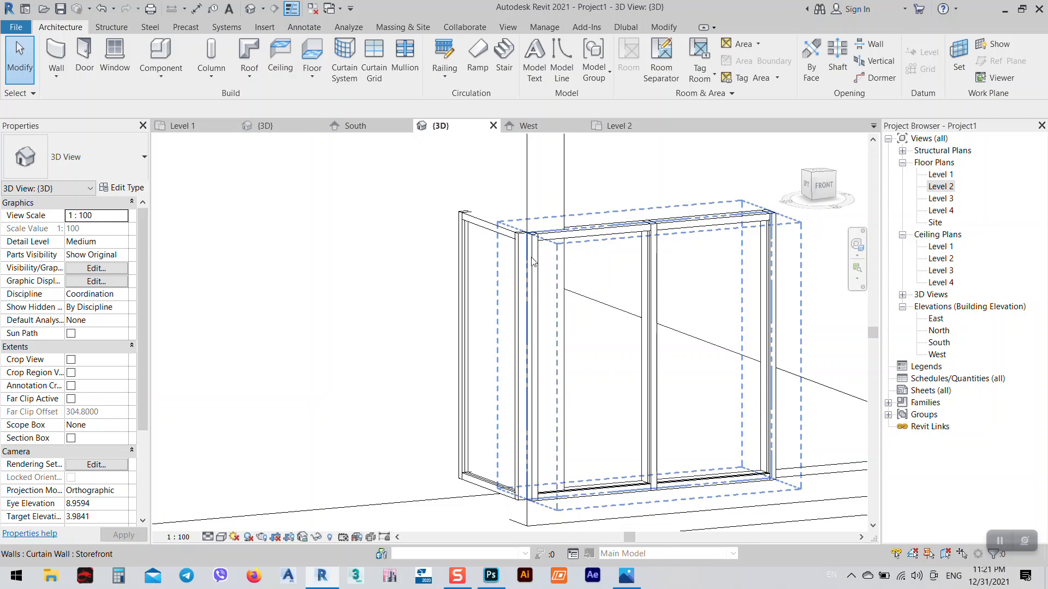
{"action": "scroll", "coordinate": [653, 235], "scroll_direction": "down", "scroll_amount": 2}
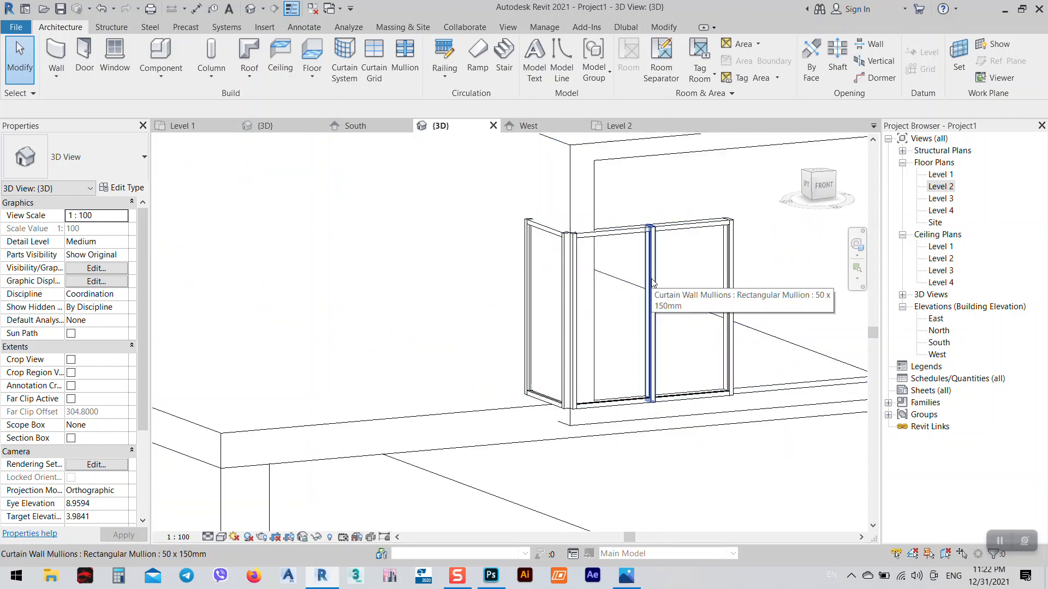
{"action": "left_click", "coordinate": [626, 576]}
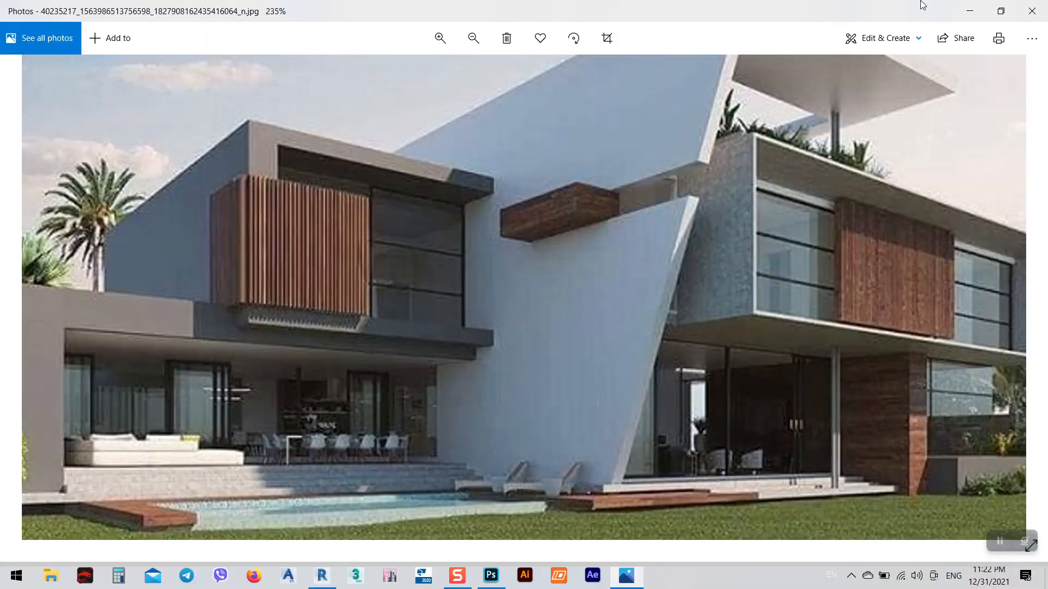
{"action": "left_click", "coordinate": [956, 20]}
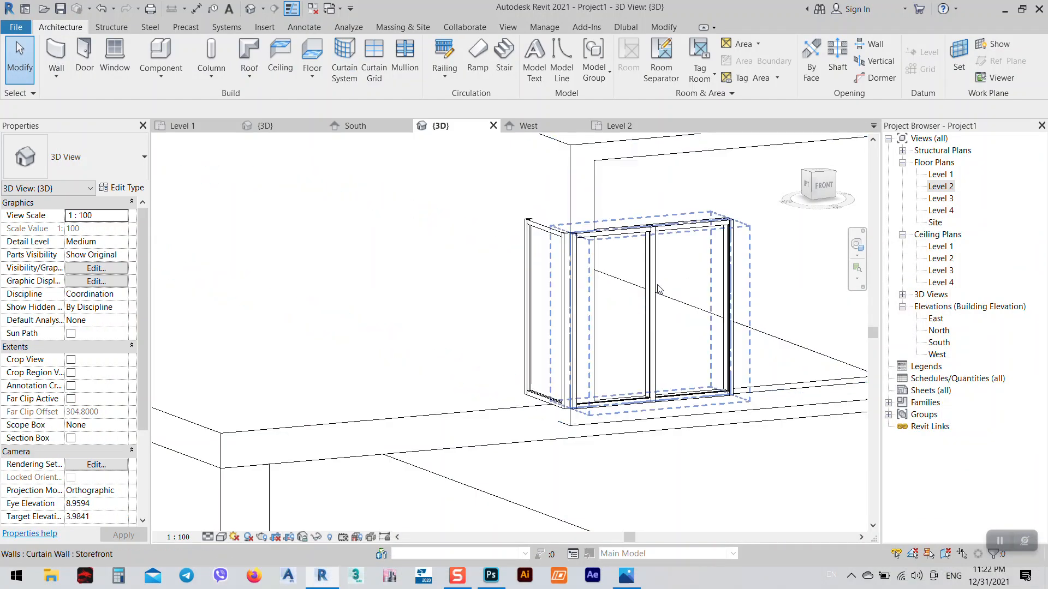
- Duplicate the front curtain wall's Storefront type under the name Decore 1
{"action": "left_click", "coordinate": [655, 285]}
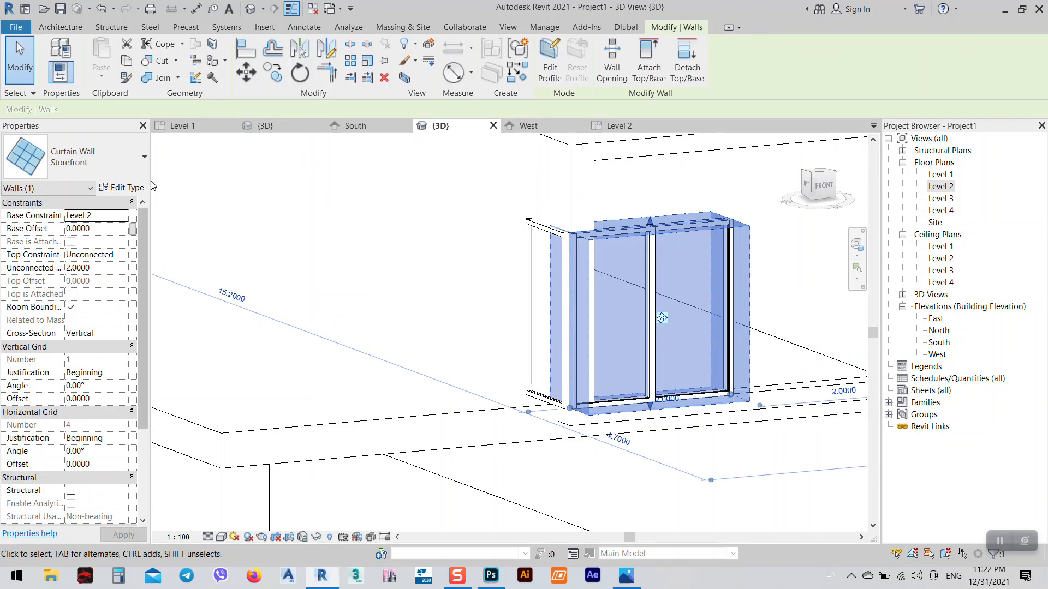
{"action": "left_click", "coordinate": [120, 188]}
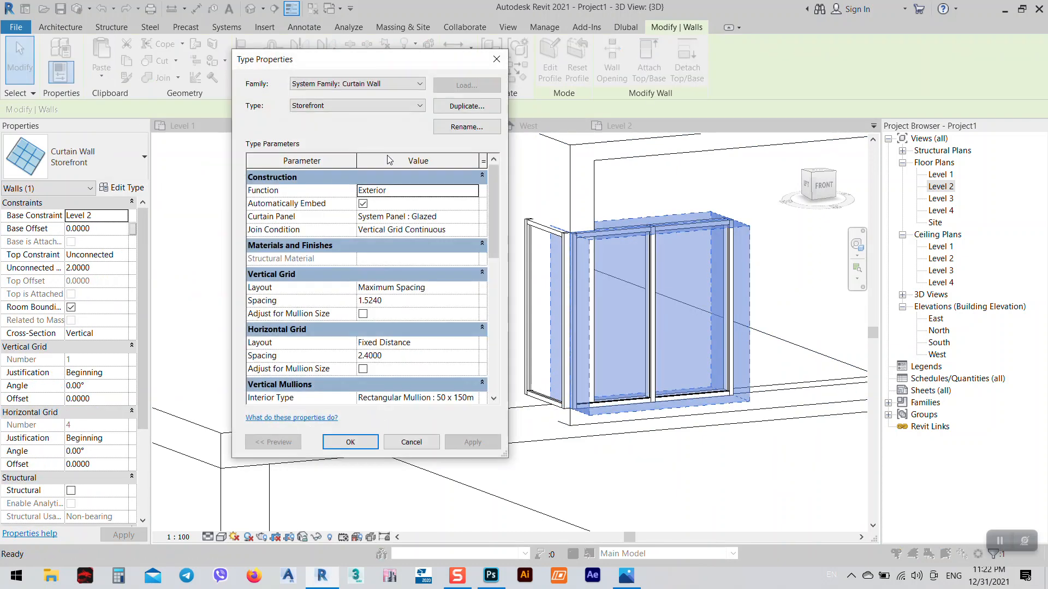
{"action": "left_click", "coordinate": [472, 107]}
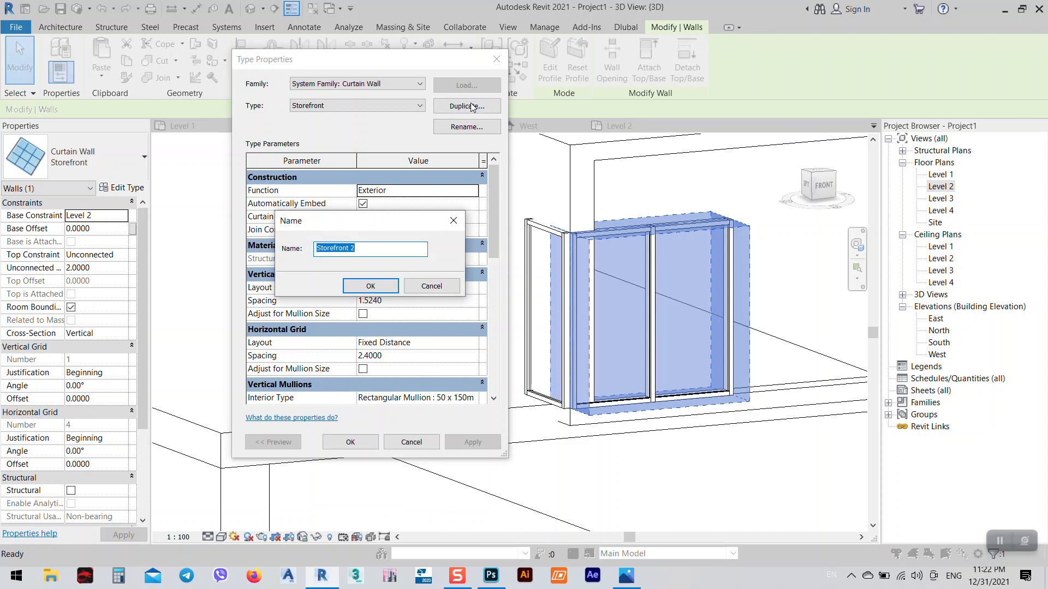
{"action": "type", "text": "Decore 1"}
{"action": "left_click", "coordinate": [371, 288]}
- Set the vertical grid spacing of the Decore 1 type to 0.2 and apply it to the front curtain wall
{"action": "left_click", "coordinate": [407, 301]}
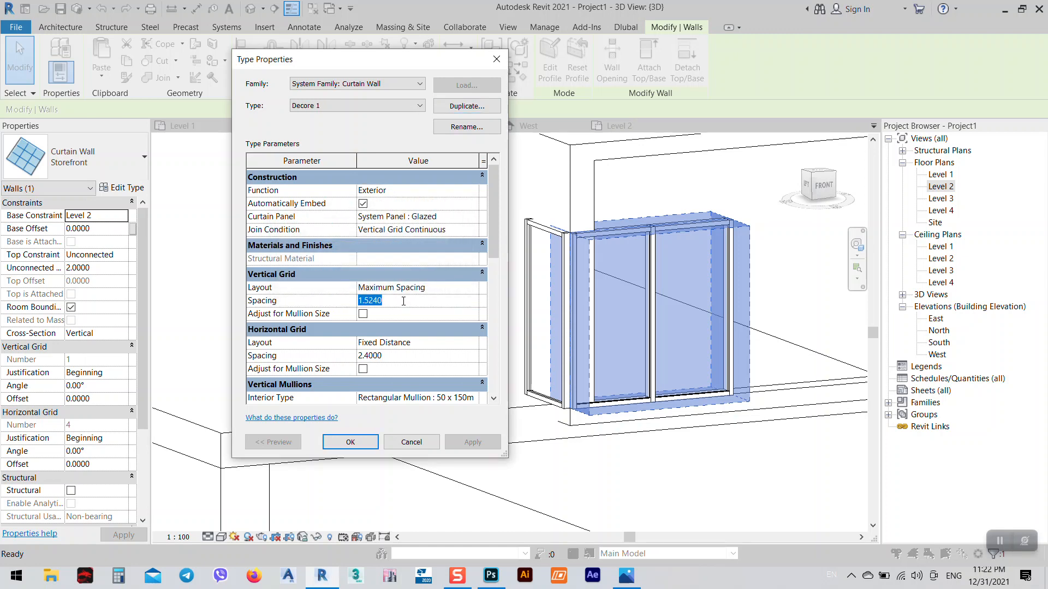
{"action": "left_click", "coordinate": [413, 299]}
{"action": "double_click", "coordinate": [414, 299]}
{"action": "type", "text": "0.2000"}
{"action": "left_click", "coordinate": [382, 355]}
{"action": "left_click", "coordinate": [358, 444]}
{"action": "left_click", "coordinate": [363, 281]}
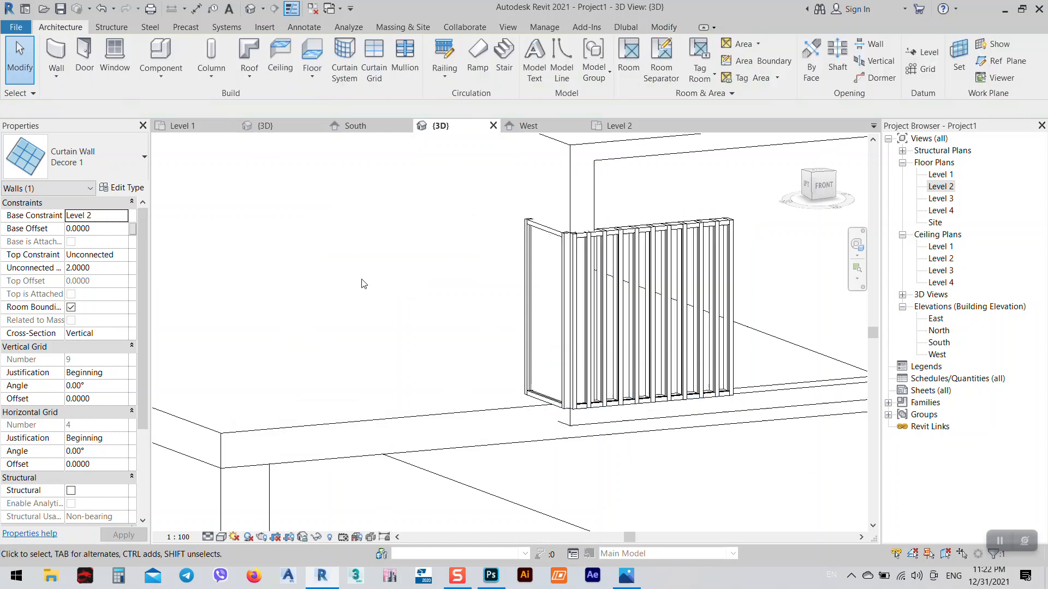
- Set the vertical grid spacing of the front curtain wall's Decore 1 type to 0.1
{"action": "left_click", "coordinate": [680, 267]}
{"action": "left_click", "coordinate": [123, 187]}
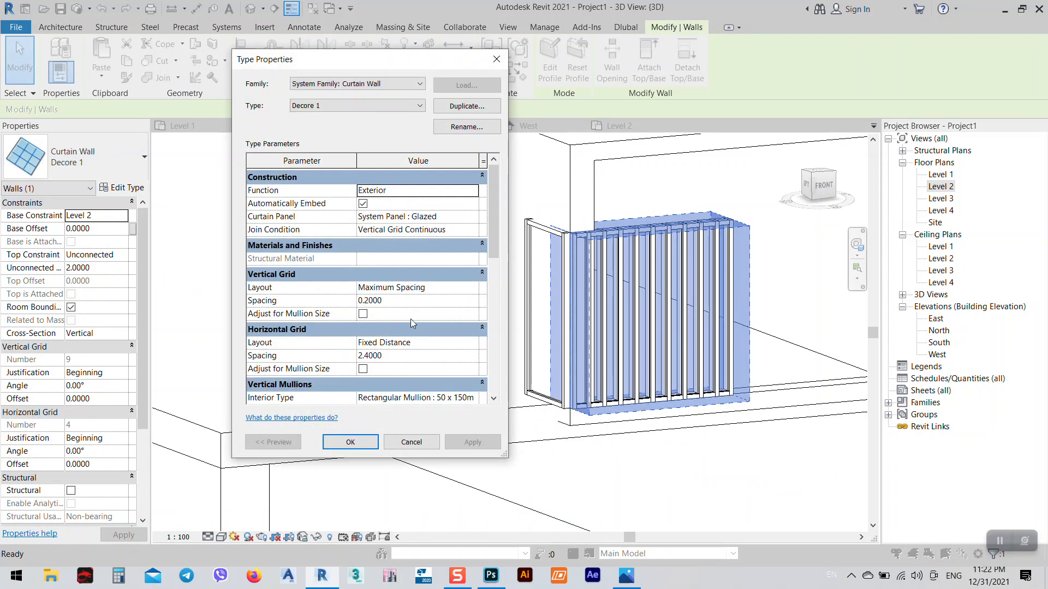
{"action": "left_click", "coordinate": [404, 300]}
{"action": "type", "text": "0.1000"}
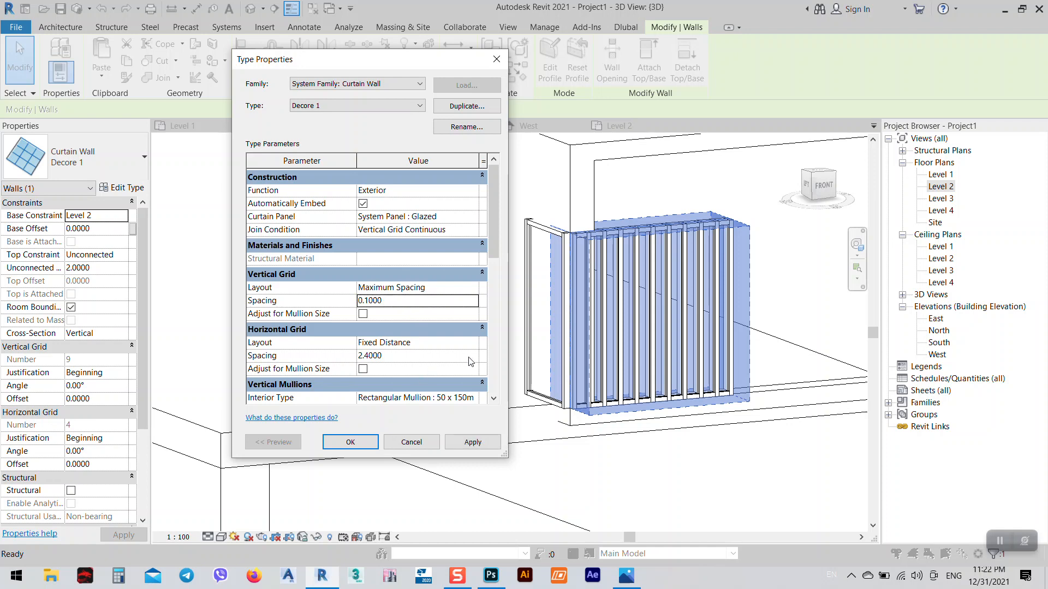
{"action": "left_click", "coordinate": [473, 442]}
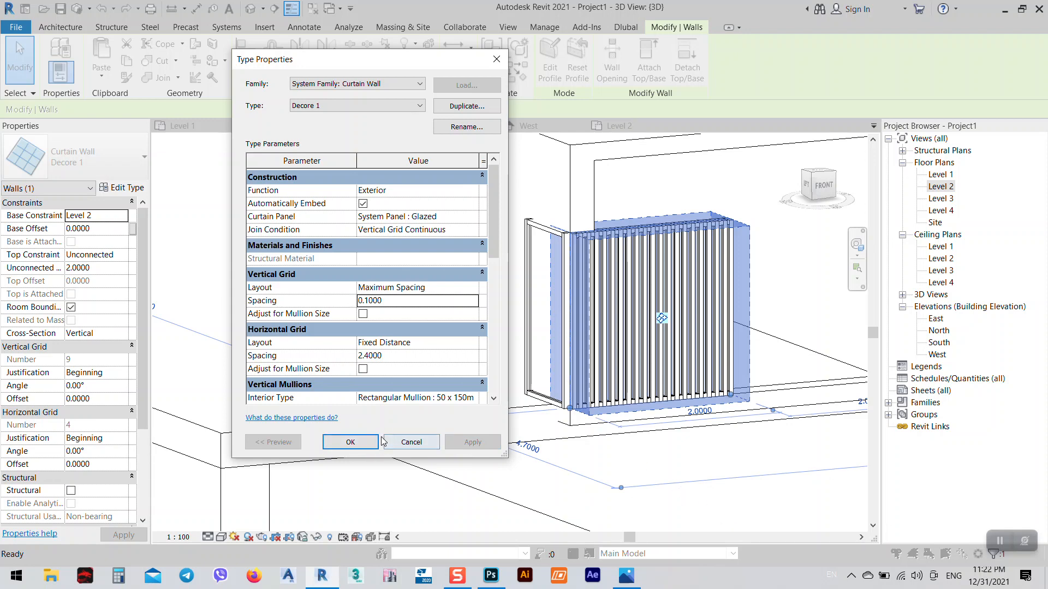
{"action": "left_click", "coordinate": [350, 442]}
{"action": "left_click", "coordinate": [585, 450]}
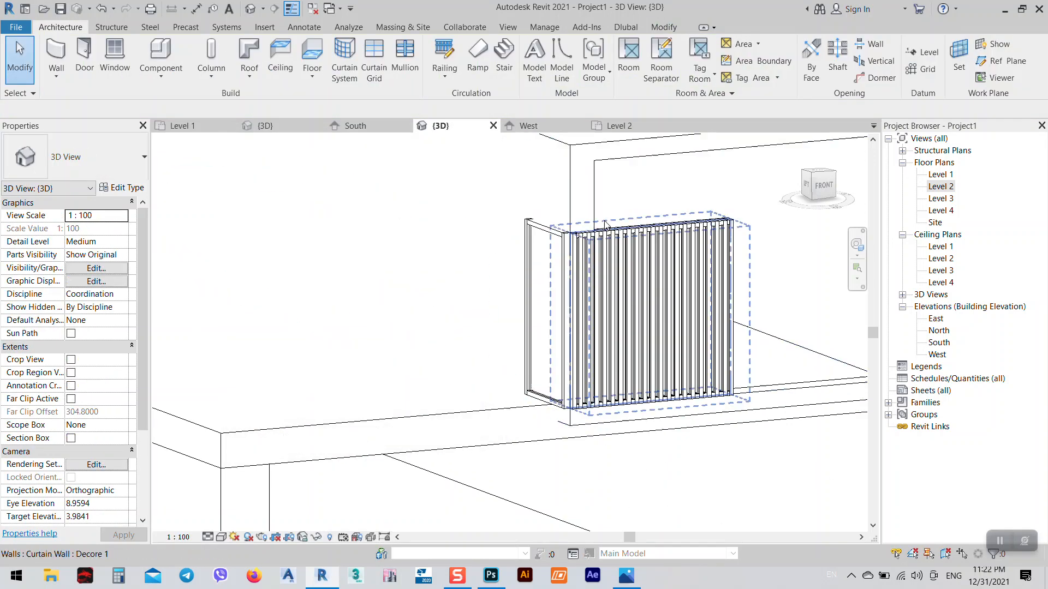
- Set the 3D view's detail level to Fine and its visual style to Shaded
{"action": "scroll", "coordinate": [552, 345], "scroll_direction": "up", "scroll_amount": 3}
{"action": "scroll", "coordinate": [428, 313], "scroll_direction": "down", "scroll_amount": 4}
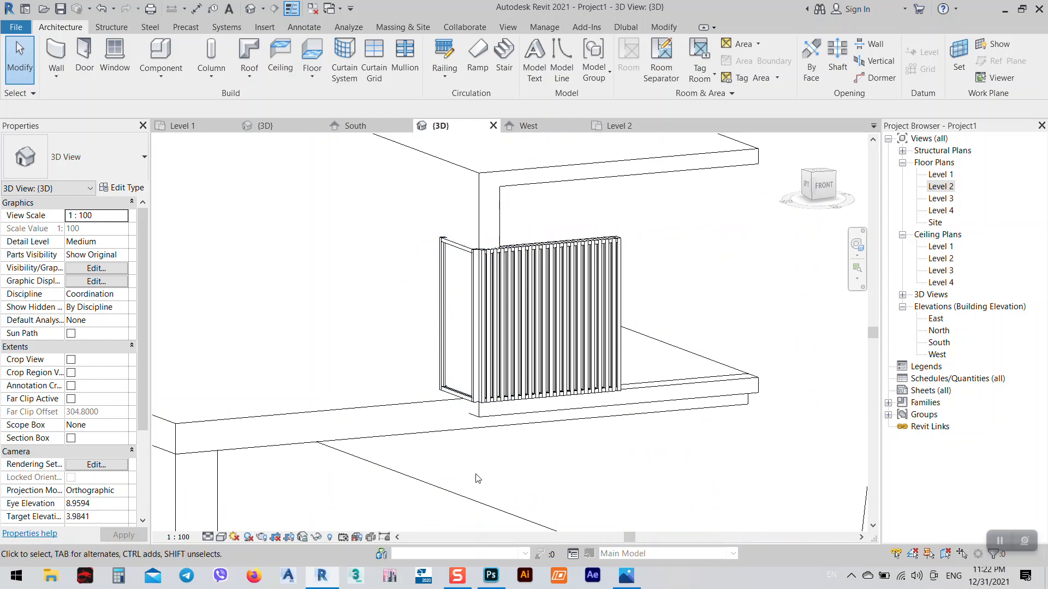
{"action": "left_click", "coordinate": [208, 537]}
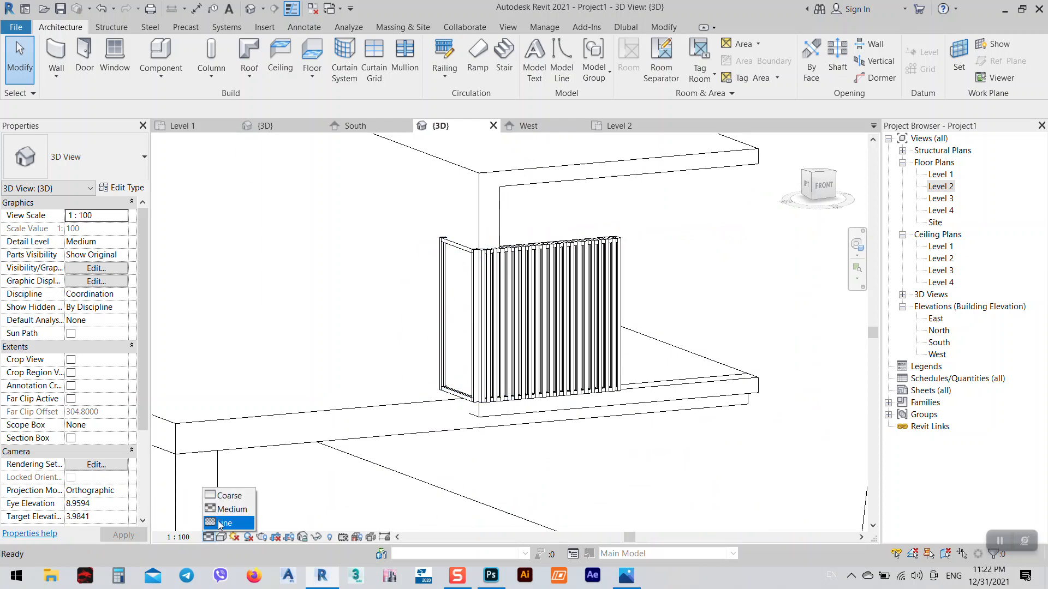
{"action": "left_click", "coordinate": [221, 525]}
{"action": "left_click", "coordinate": [222, 537]}
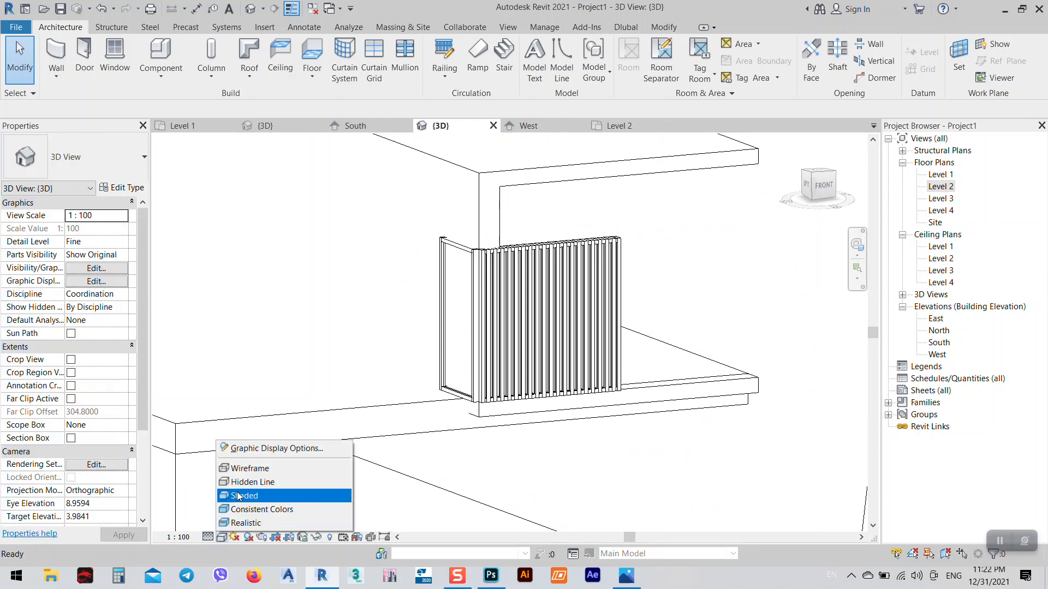
{"action": "left_click", "coordinate": [240, 495]}
- Examine the slatted front screen and the glazed side panel at the frame's corner from several angles
{"action": "scroll", "coordinate": [510, 273], "scroll_direction": "down", "scroll_amount": 5}
{"action": "scroll", "coordinate": [525, 302], "scroll_direction": "up", "scroll_amount": 6}
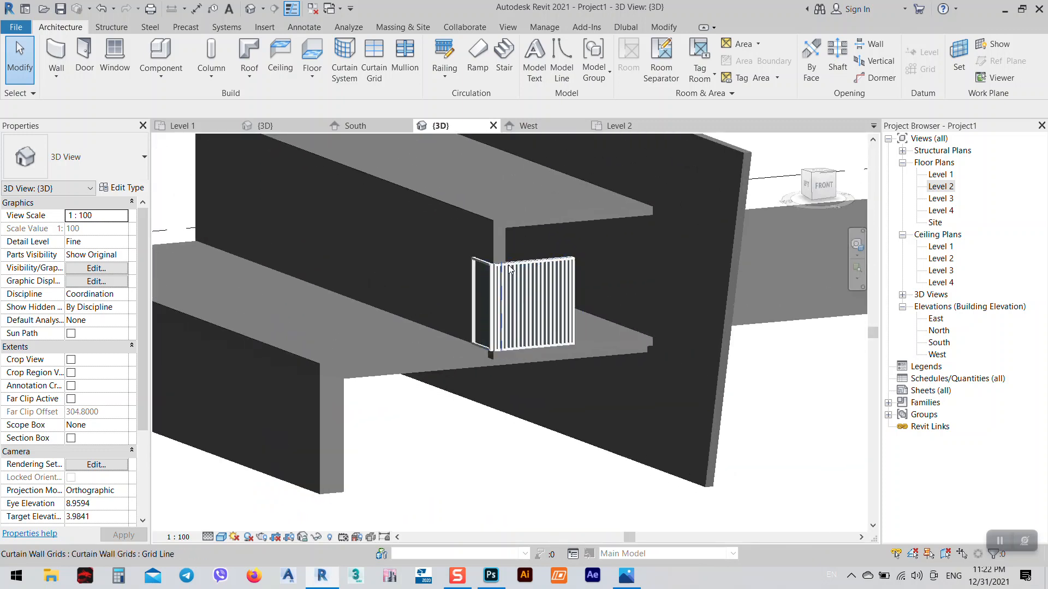
{"action": "middle_click_drag", "start_coordinate": [519, 311], "coordinate": [570, 354], "text": "shift"}
{"action": "middle_click_drag", "start_coordinate": [753, 424], "coordinate": [398, 225]}
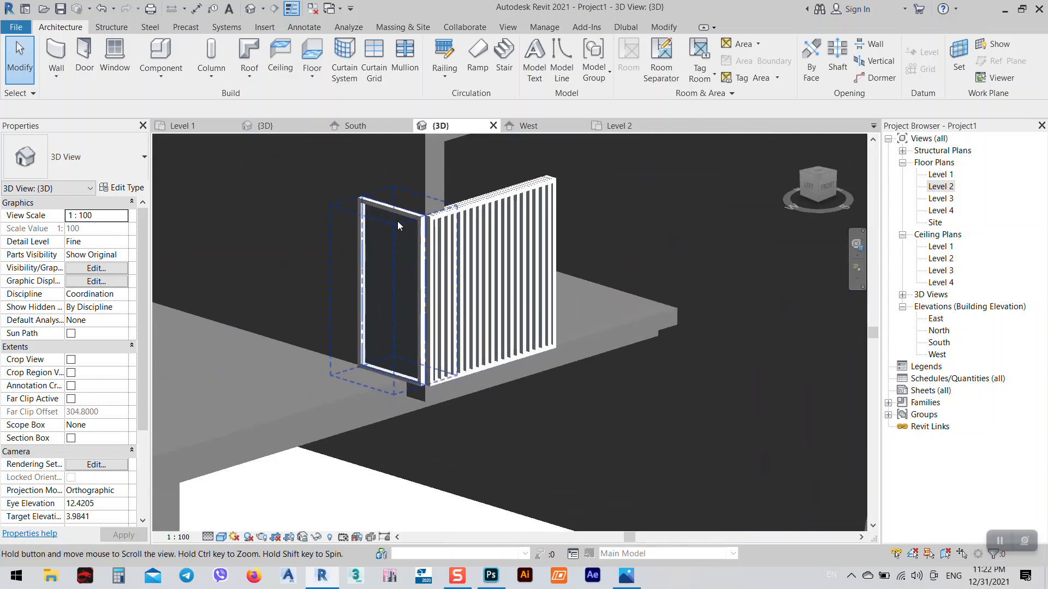
{"action": "scroll", "coordinate": [405, 213], "scroll_direction": "up", "scroll_amount": 3}
{"action": "scroll", "coordinate": [532, 234], "scroll_direction": "up", "scroll_amount": 2}
{"action": "scroll", "coordinate": [563, 240], "scroll_direction": "down", "scroll_amount": 2}
{"action": "scroll", "coordinate": [576, 238], "scroll_direction": "down", "scroll_amount": 3}
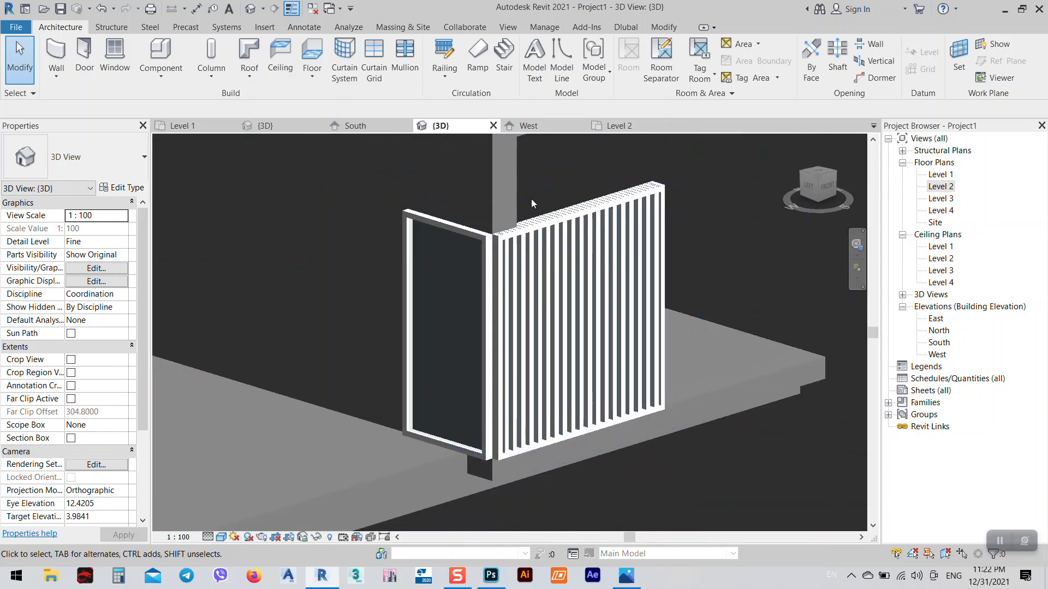
- Close Photoshop and check how the wooden slats wrap the corner in the reference picture
{"action": "left_click", "coordinate": [490, 576]}
{"action": "left_click", "coordinate": [491, 578]}
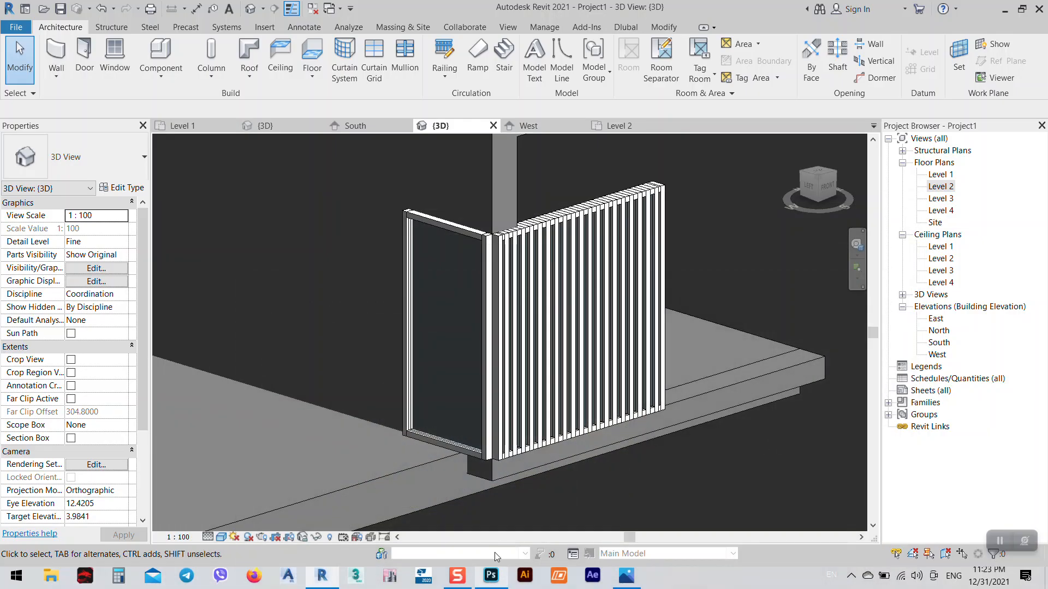
{"action": "left_click", "coordinate": [491, 578]}
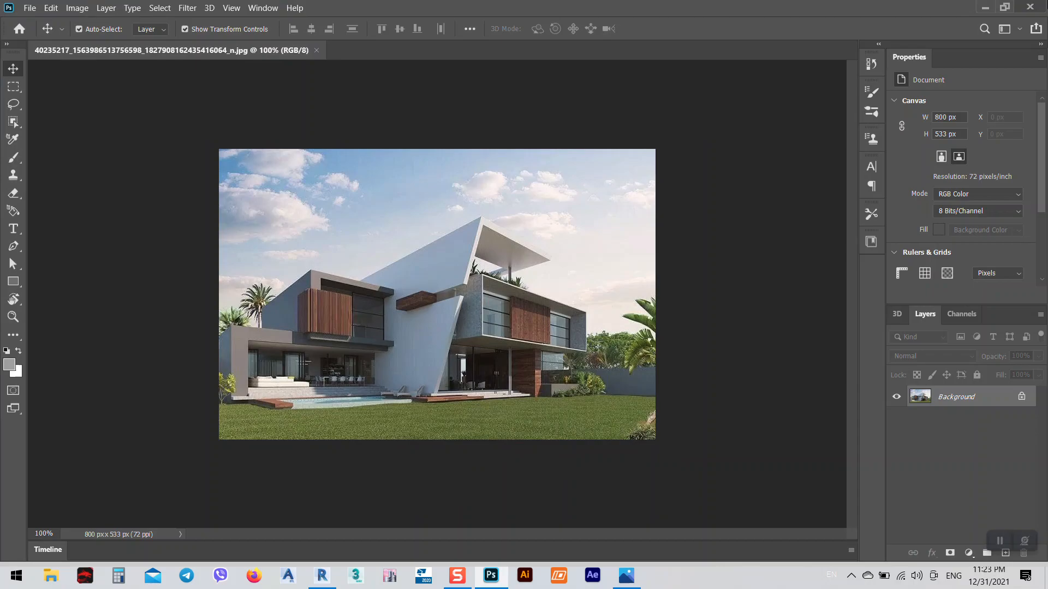
{"action": "left_click", "coordinate": [1032, 6]}
{"action": "left_click", "coordinate": [627, 575]}
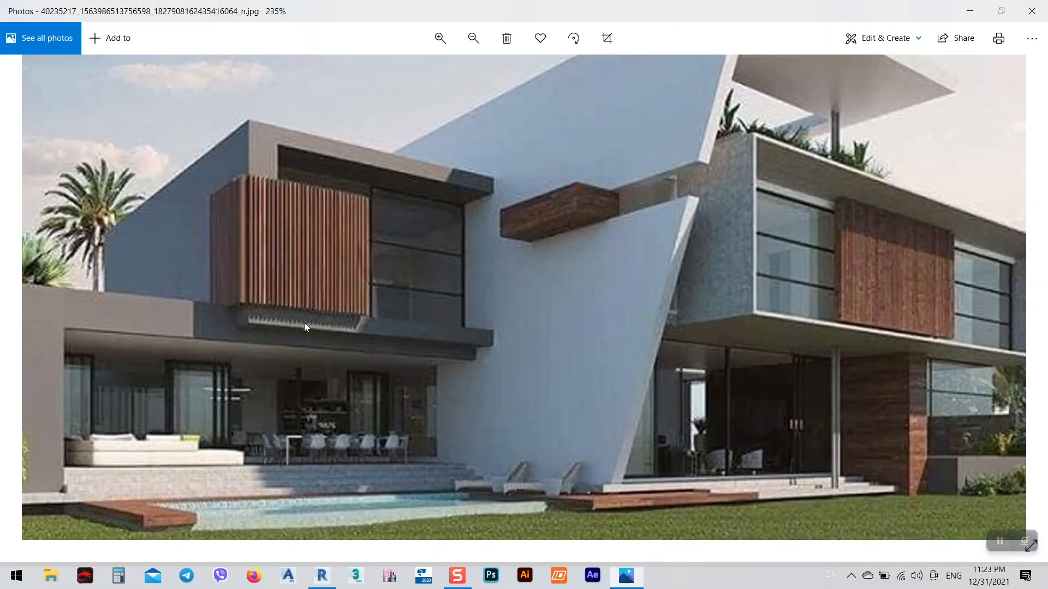
{"action": "left_click", "coordinate": [970, 11]}
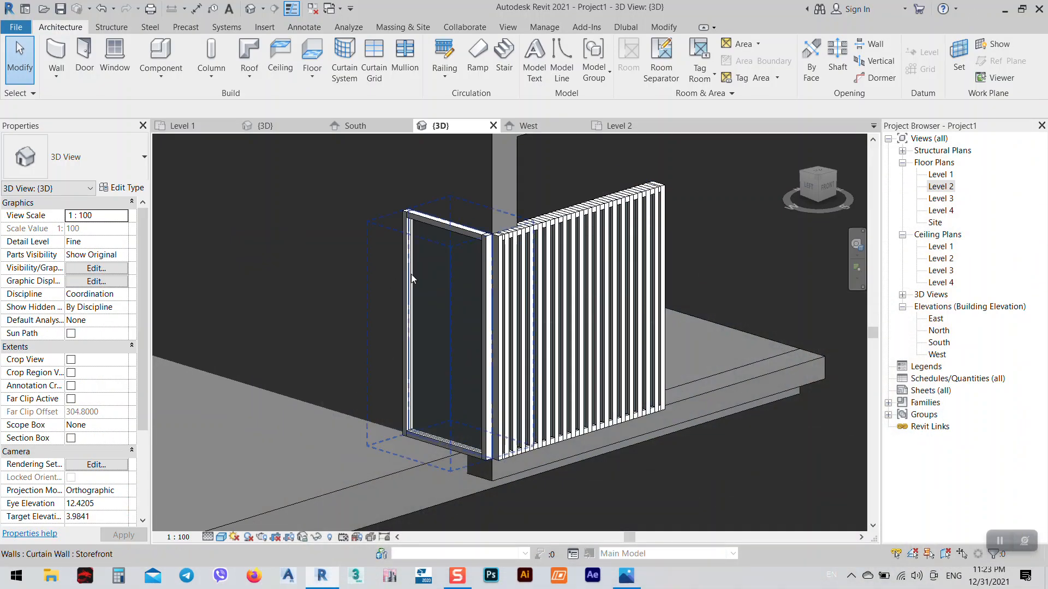
- Change the side curtain wall's type to Decore 1 and inspect the corner where it meets the front screen
{"action": "left_click", "coordinate": [456, 250]}
{"action": "left_click", "coordinate": [143, 157]}
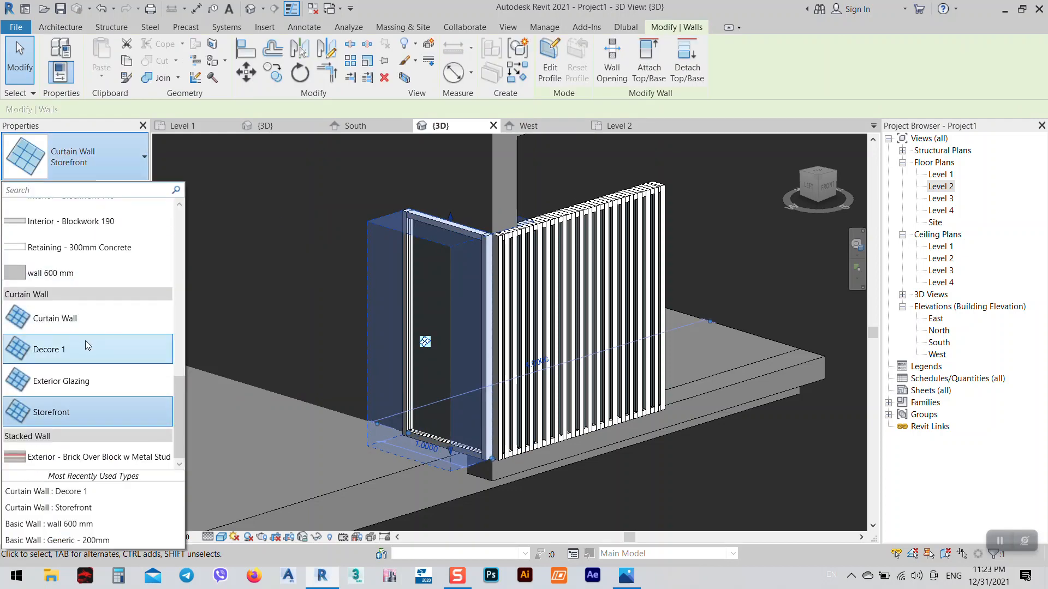
{"action": "left_click", "coordinate": [104, 358]}
{"action": "scroll", "coordinate": [501, 228], "scroll_direction": "down", "scroll_amount": 4}
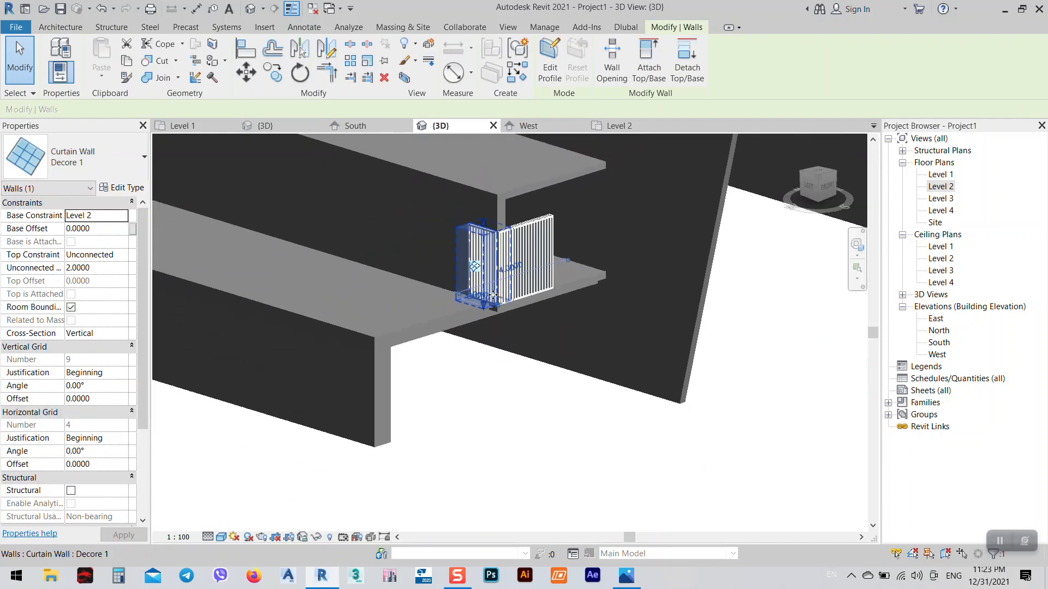
{"action": "left_click", "coordinate": [525, 375]}
{"action": "scroll", "coordinate": [537, 218], "scroll_direction": "up", "scroll_amount": 10}
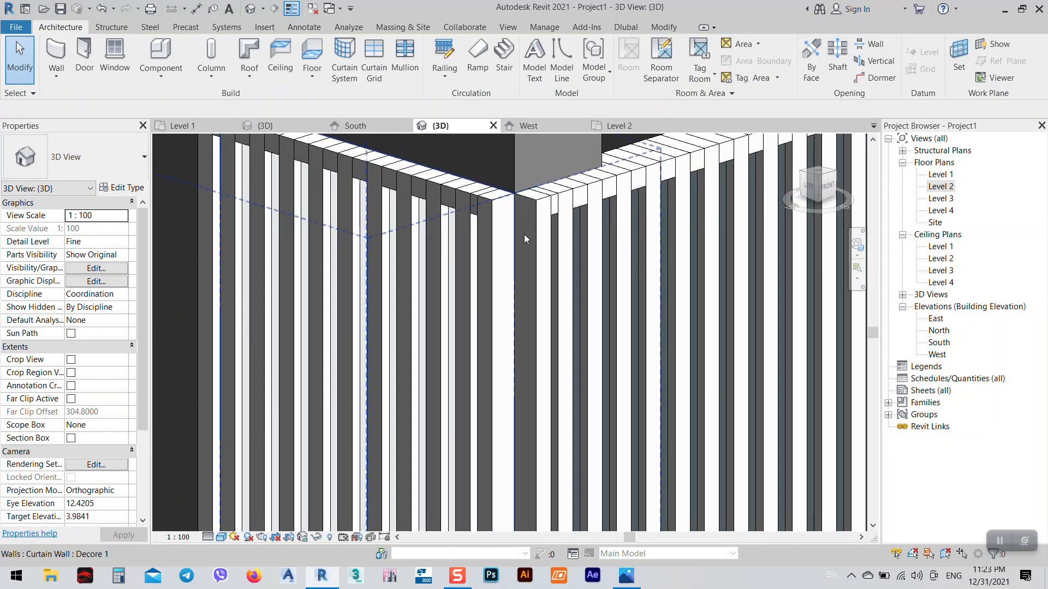
{"action": "scroll", "coordinate": [545, 260], "scroll_direction": "down", "scroll_amount": 10}
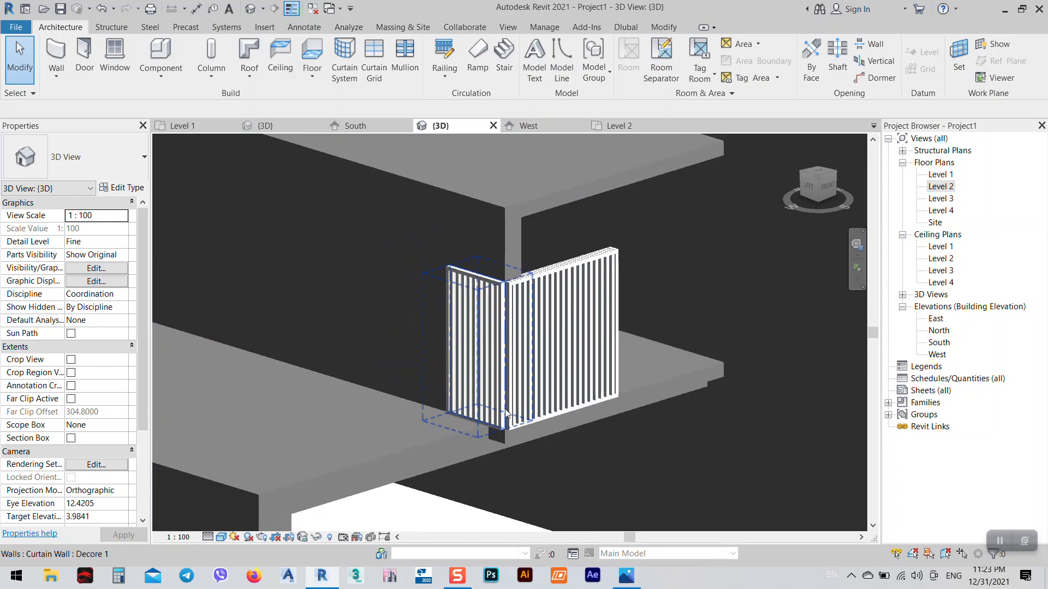
- Try to trim the front and side curtain walls into a corner in the Level 2 plan
{"action": "left_click", "coordinate": [607, 126]}
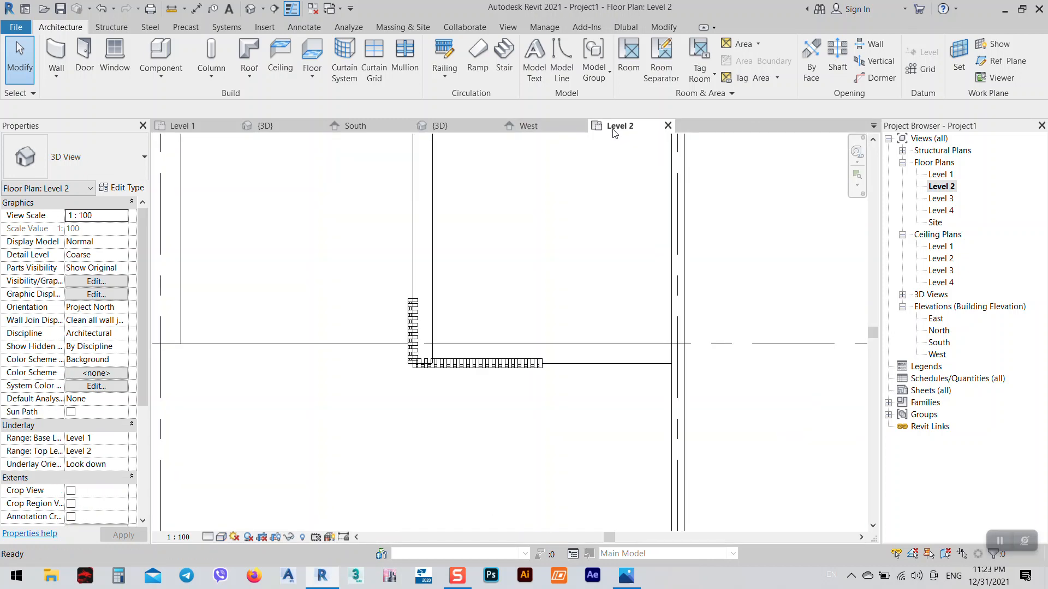
{"action": "scroll", "coordinate": [444, 377], "scroll_direction": "up", "scroll_amount": 5}
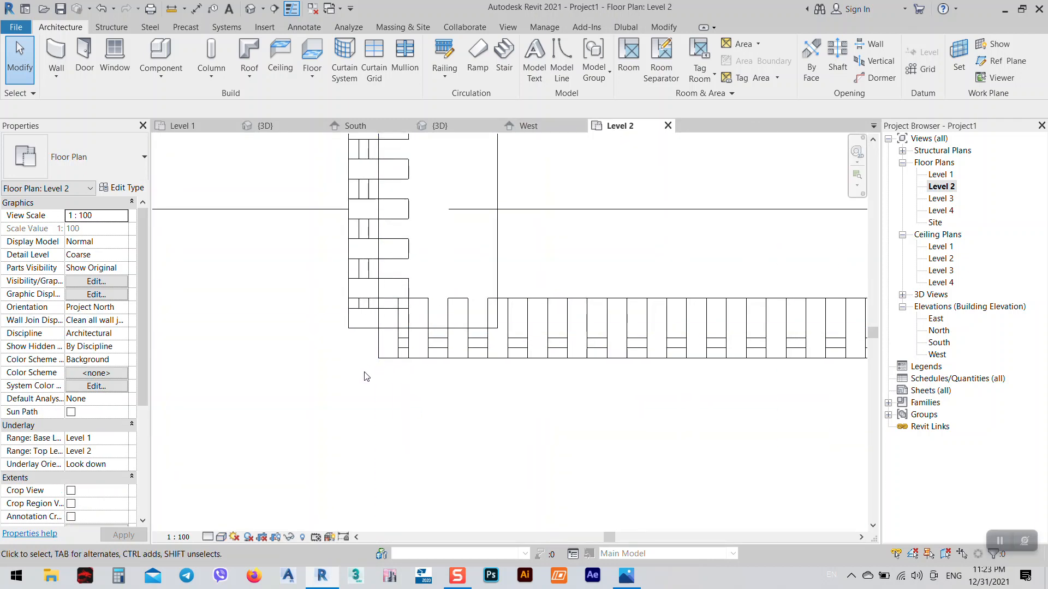
{"action": "left_click", "coordinate": [382, 380]}
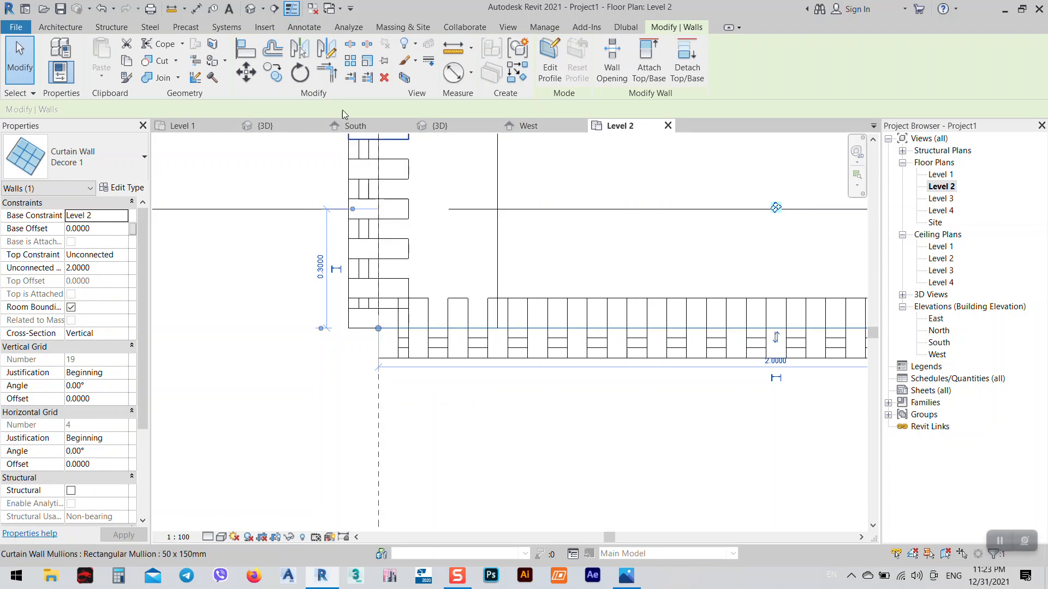
{"action": "left_click", "coordinate": [333, 81]}
{"action": "left_click", "coordinate": [367, 345]}
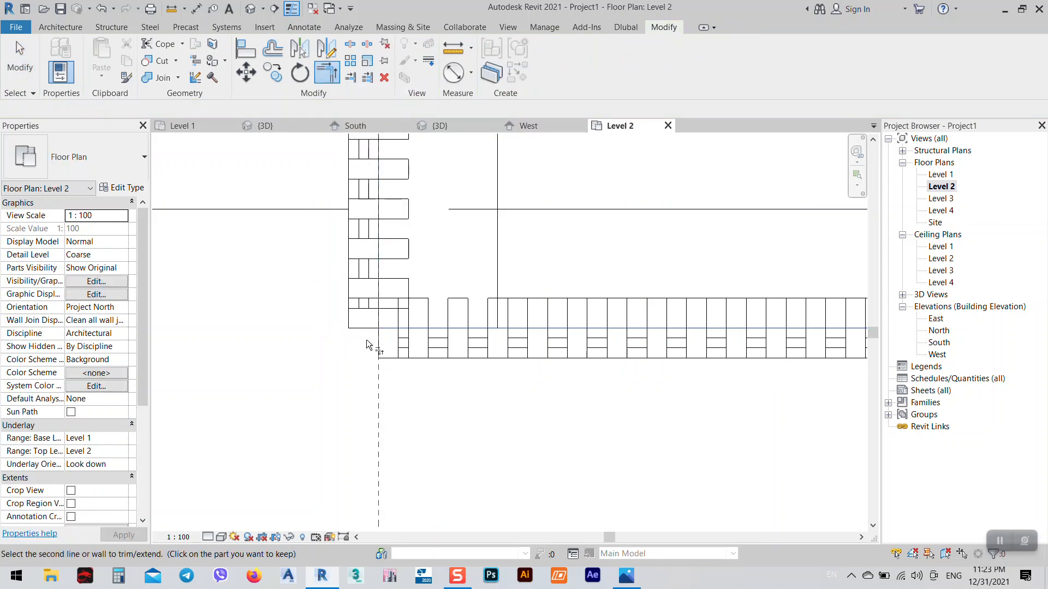
{"action": "left_click", "coordinate": [345, 315]}
{"action": "key", "text": "Escape"}
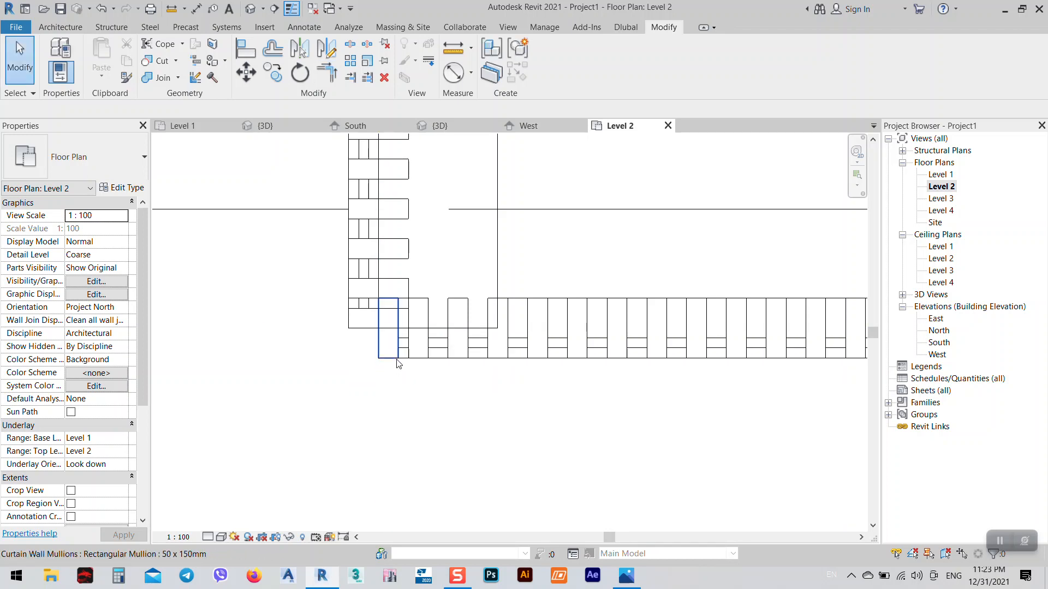
- Extend the side curtain wall's end to the front screen's outer face in the Level 2 plan and check the corner in 3D
{"action": "left_click", "coordinate": [379, 345]}
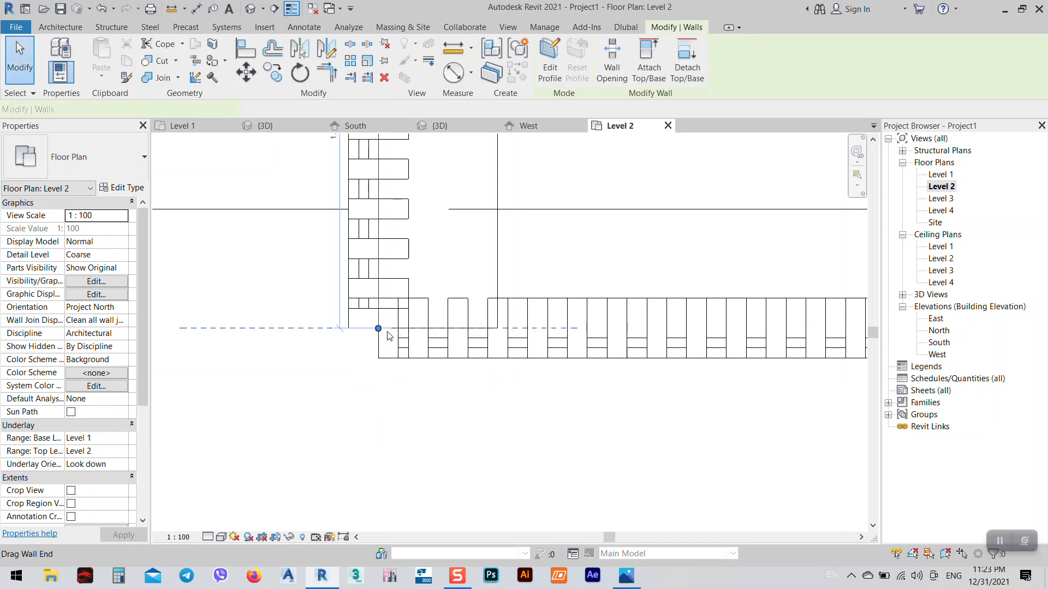
{"action": "key", "text": "Escape"}
{"action": "left_click", "coordinate": [560, 329]}
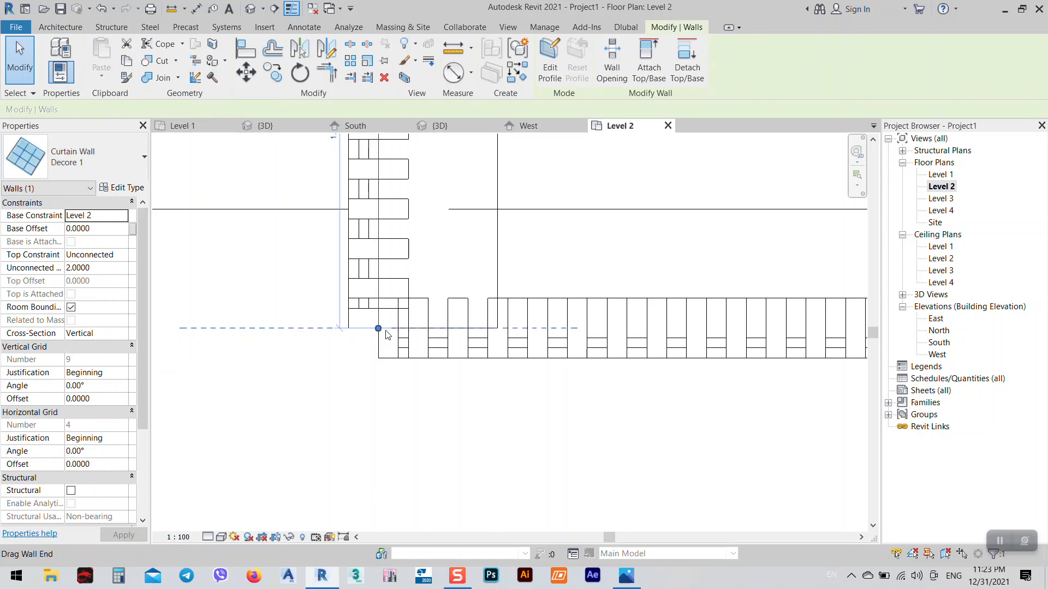
{"action": "left_click_drag", "start_coordinate": [379, 330], "coordinate": [379, 358]}
{"action": "left_click", "coordinate": [388, 381]}
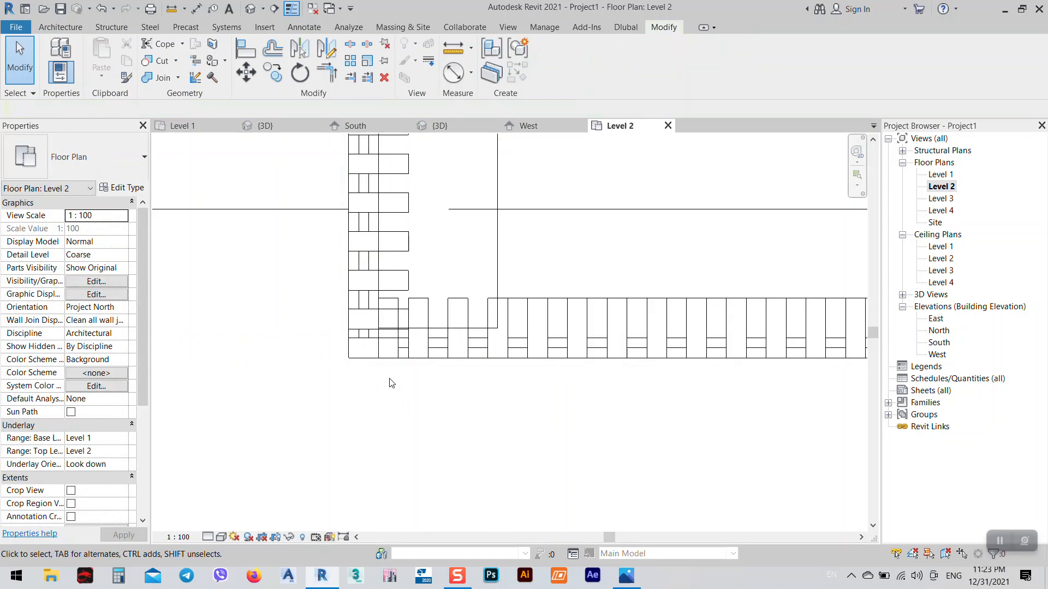
{"action": "left_click", "coordinate": [453, 126]}
{"action": "scroll", "coordinate": [517, 168], "scroll_direction": "up", "scroll_amount": 5}
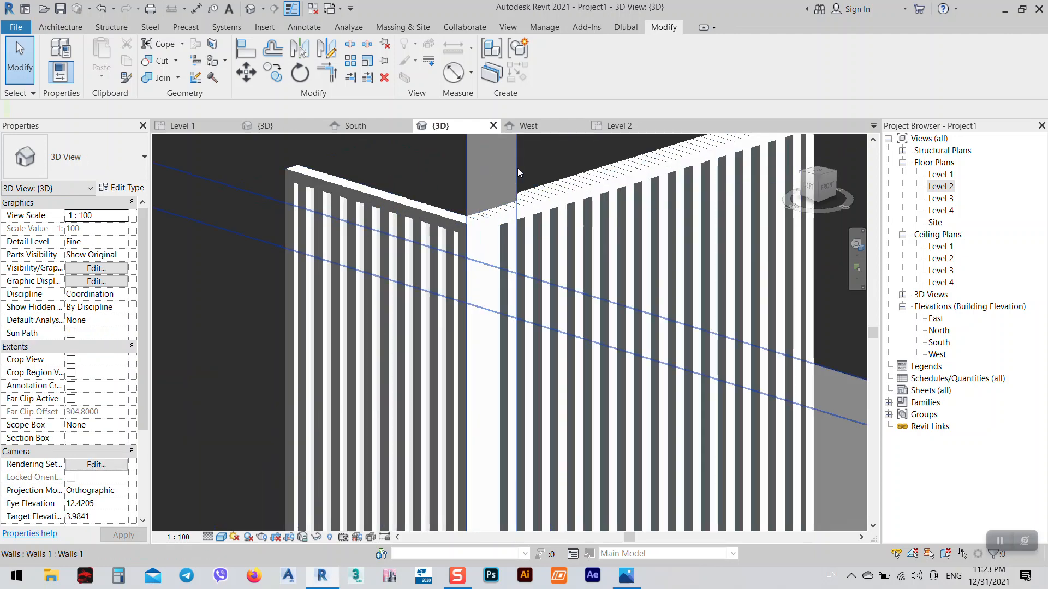
{"action": "middle_click_drag", "start_coordinate": [517, 168], "coordinate": [428, 134], "text": "shift"}
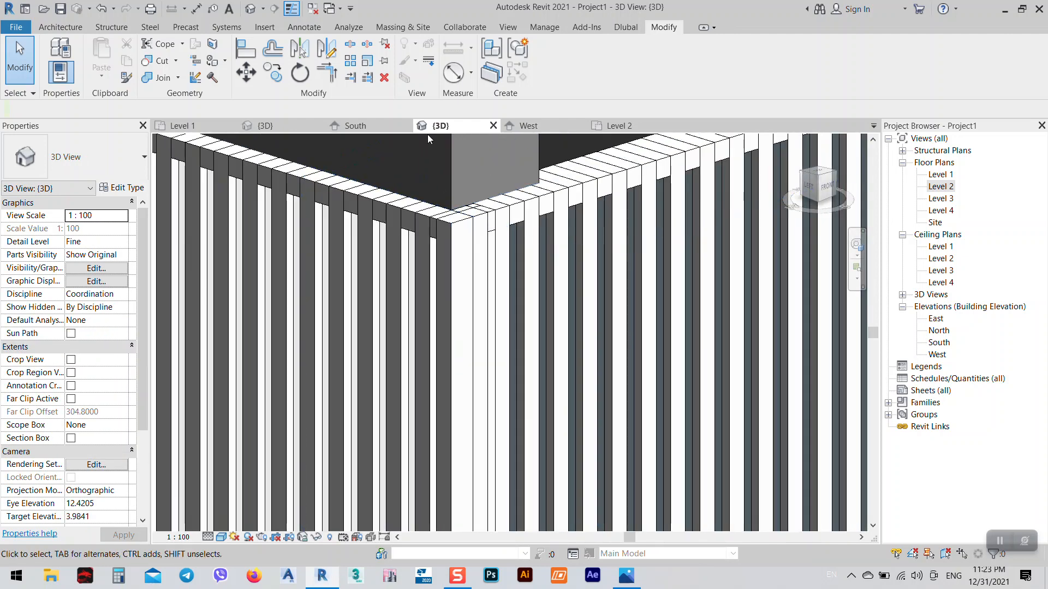
- Shorten the front curtain wall to about 1.93 m in the Level 2 plan so it ends at the side screen's inner face
{"action": "left_click", "coordinate": [616, 124]}
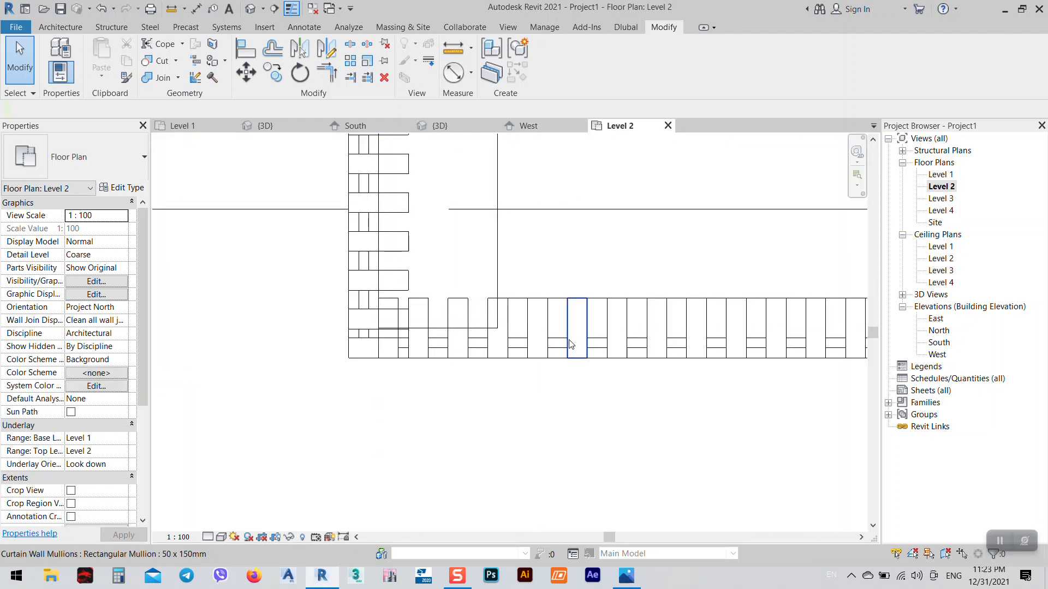
{"action": "left_click", "coordinate": [390, 328]}
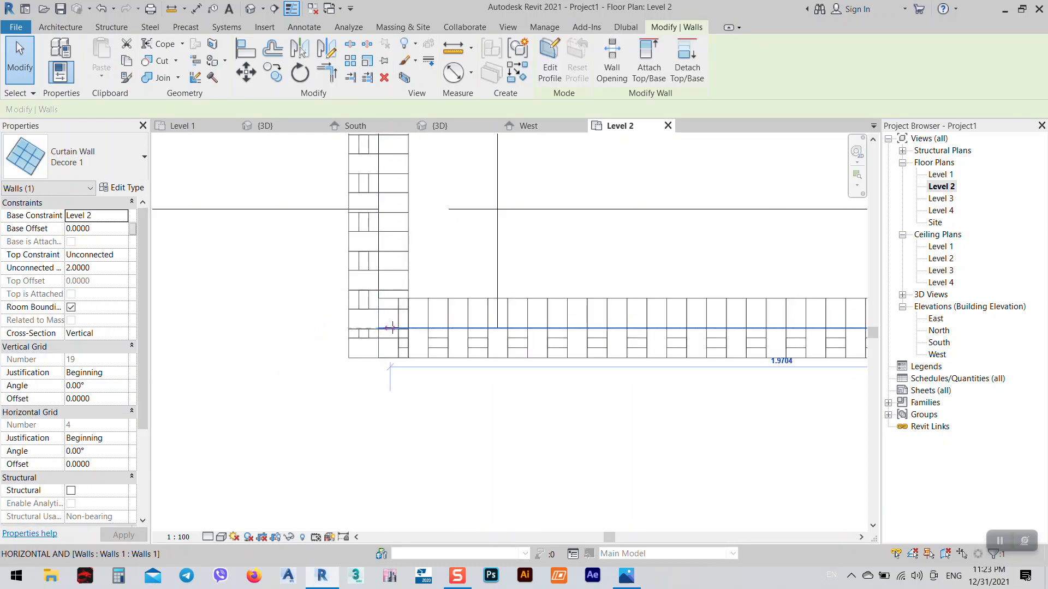
{"action": "left_click_drag", "start_coordinate": [392, 328], "coordinate": [408, 329]}
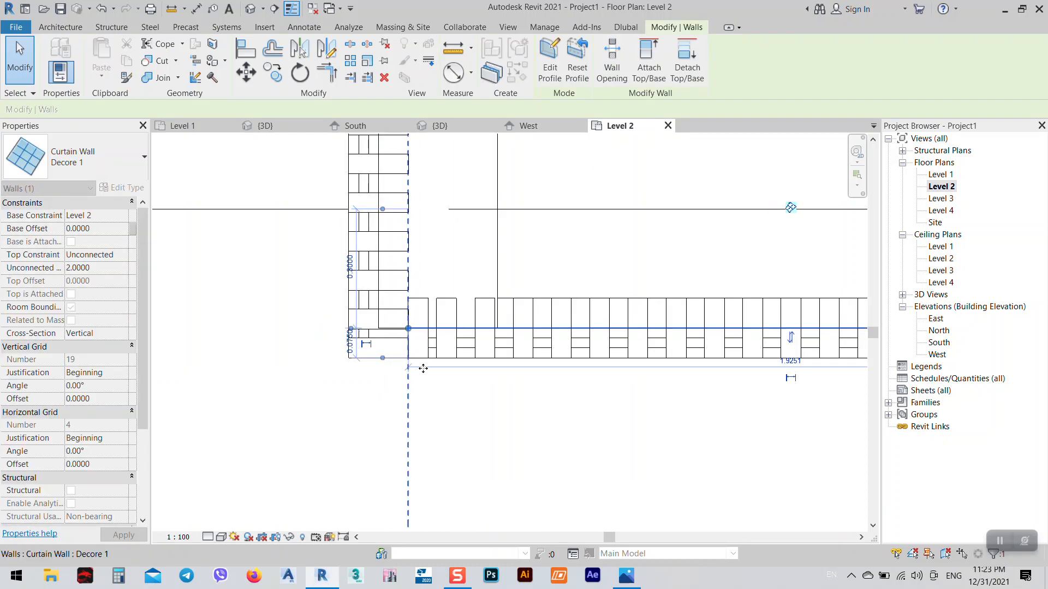
{"action": "left_click", "coordinate": [439, 414]}
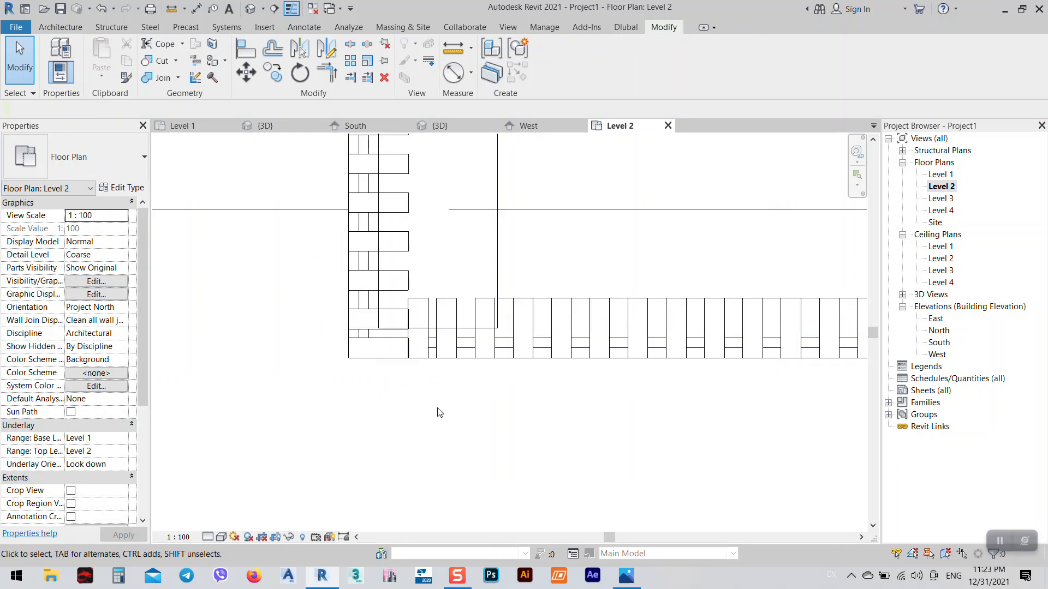
- Inspect the slatted corner in 3D and delete the side curtain wall's 50 x 150 mm end mullion there
{"action": "left_click", "coordinate": [529, 126]}
{"action": "left_click", "coordinate": [440, 126]}
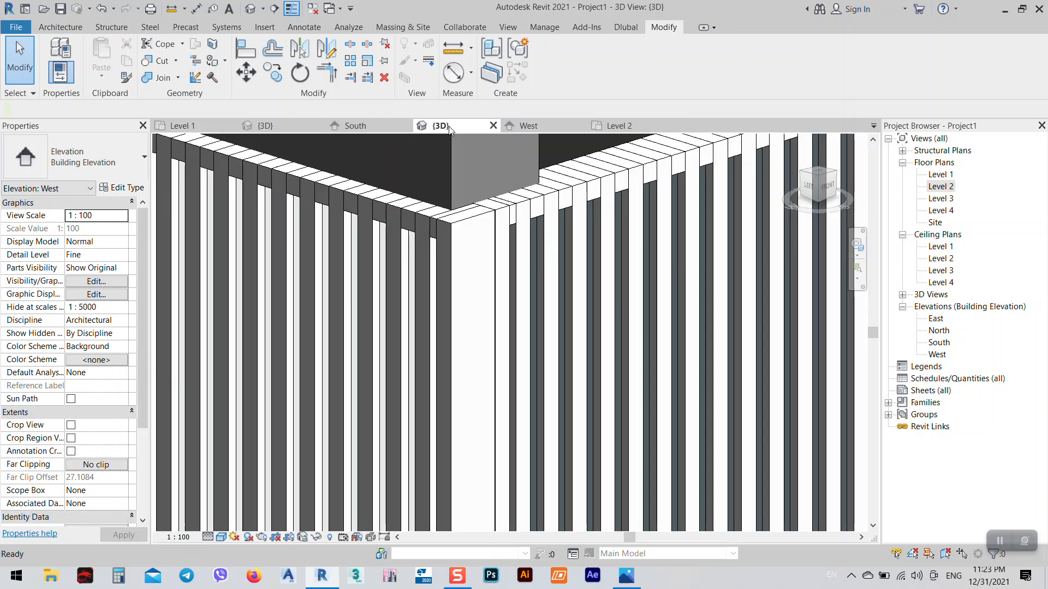
{"action": "scroll", "coordinate": [503, 416], "scroll_direction": "down", "scroll_amount": 5}
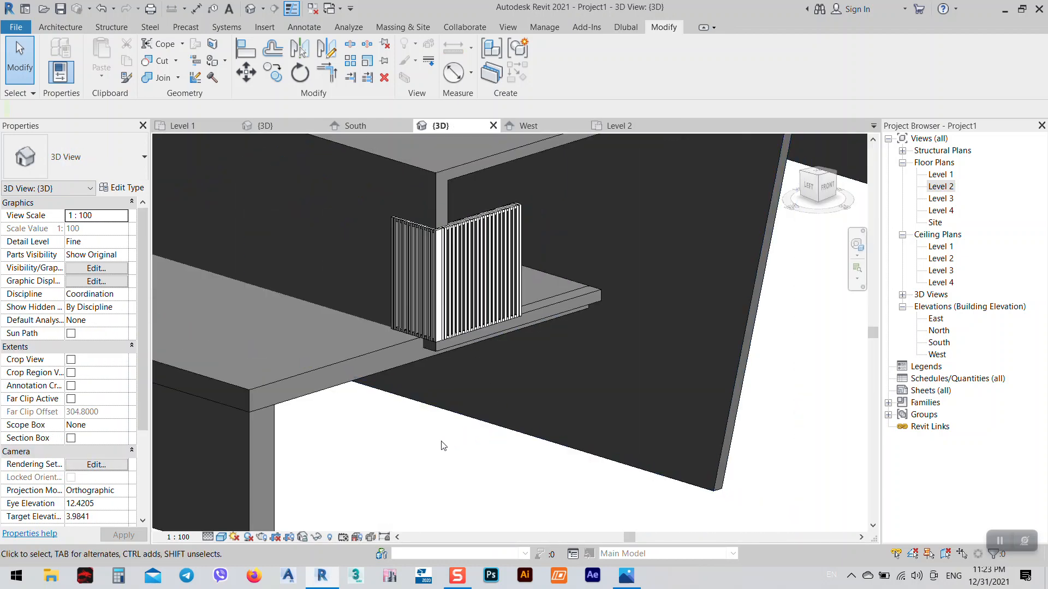
{"action": "scroll", "coordinate": [459, 322], "scroll_direction": "up", "scroll_amount": 6}
{"action": "scroll", "coordinate": [460, 322], "scroll_direction": "up", "scroll_amount": 4}
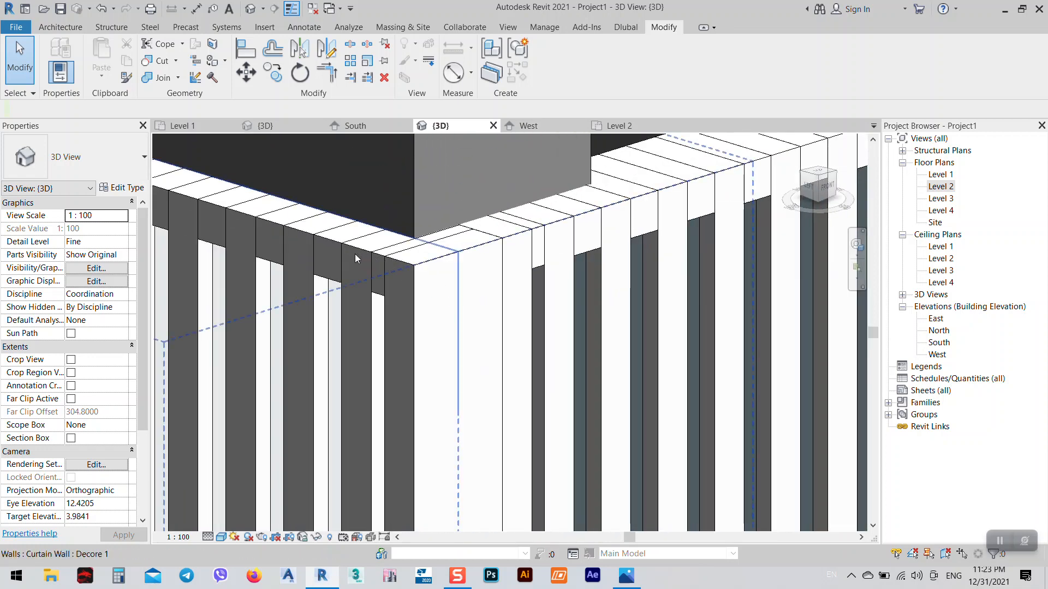
{"action": "scroll", "coordinate": [417, 295], "scroll_direction": "down", "scroll_amount": 2}
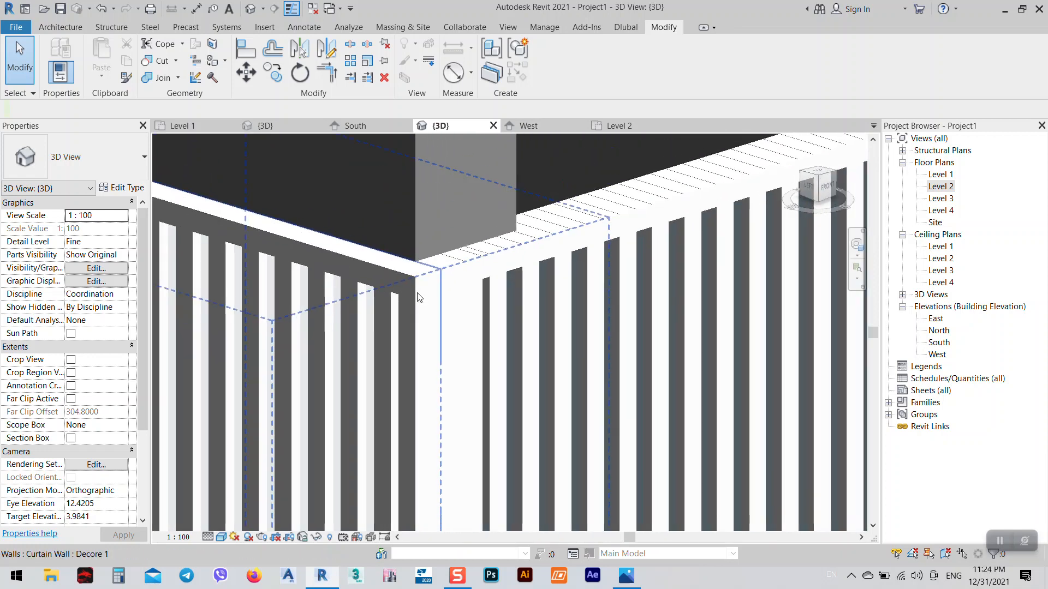
{"action": "left_click", "coordinate": [417, 295]}
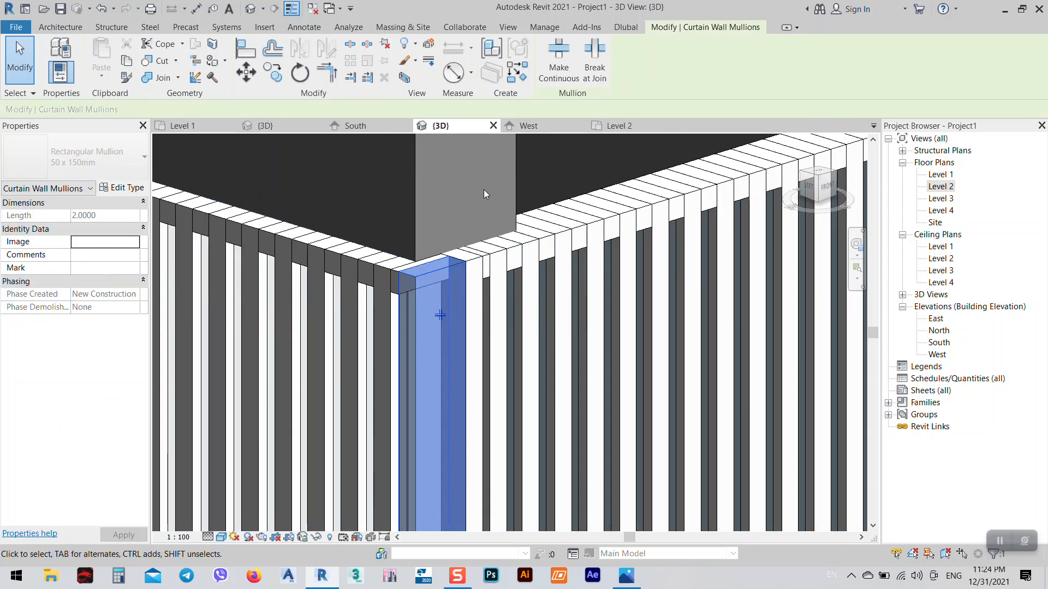
{"action": "middle_click_drag", "start_coordinate": [484, 189], "coordinate": [463, 448], "text": "shift"}
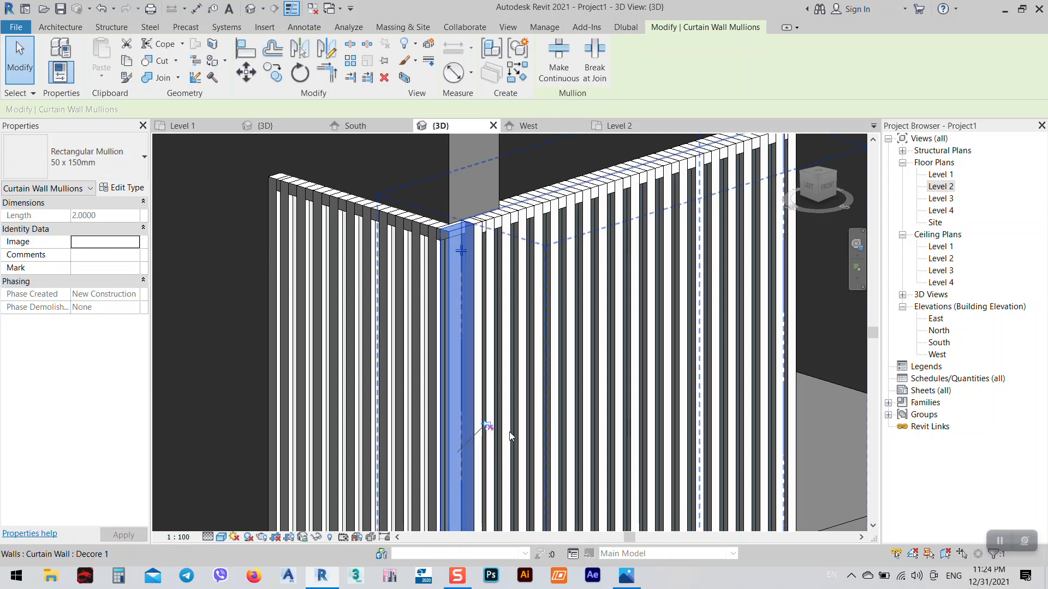
{"action": "key", "text": "Escape"}
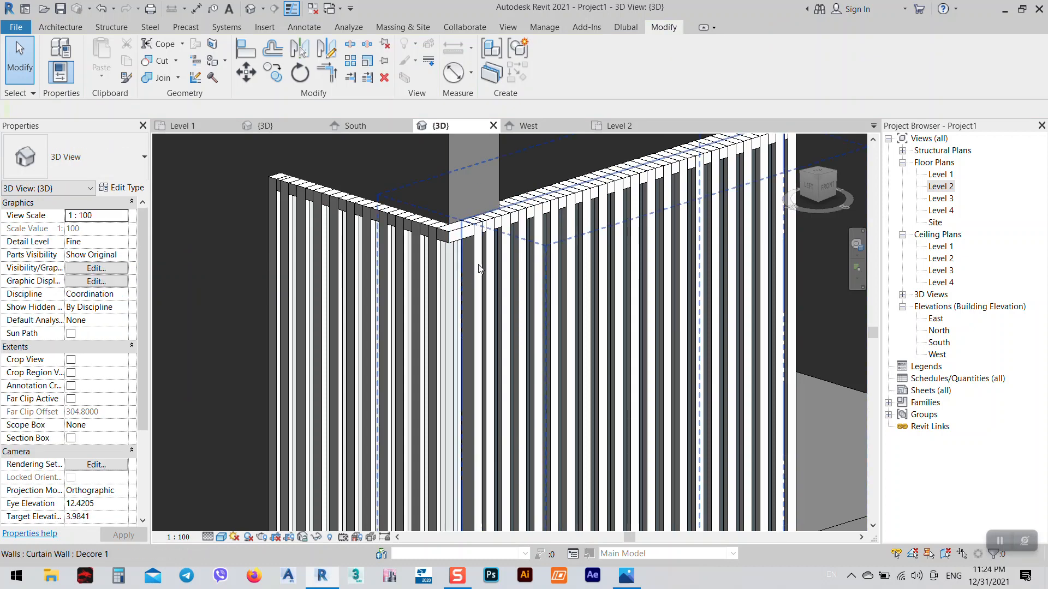
- Extend the front curtain wall's end back to the side wall's centreline in the Level 2 plan and inspect the corner slats in 3D
{"action": "left_click", "coordinate": [632, 130]}
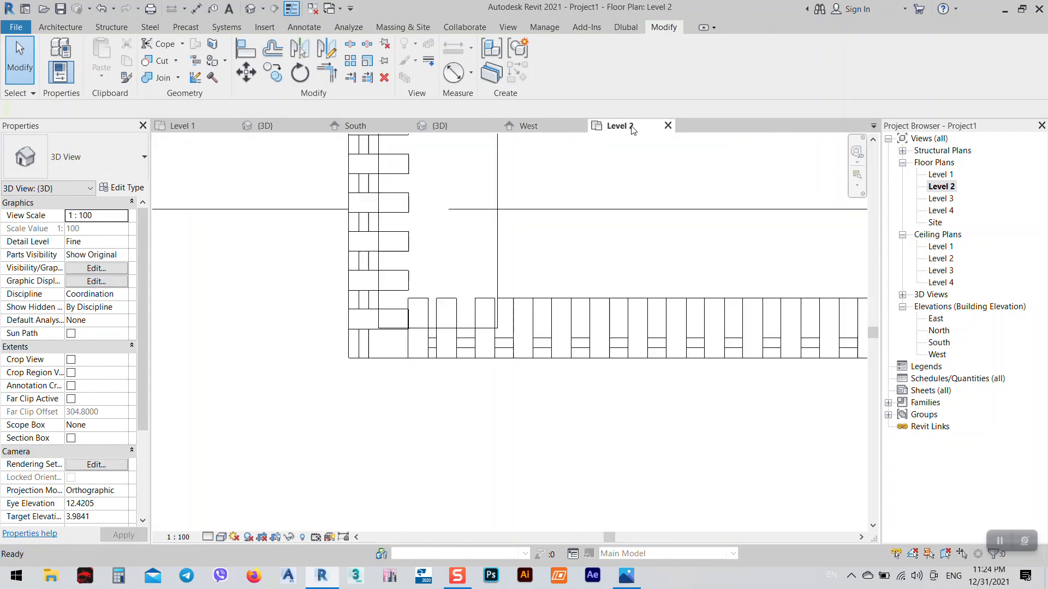
{"action": "left_click", "coordinate": [404, 329]}
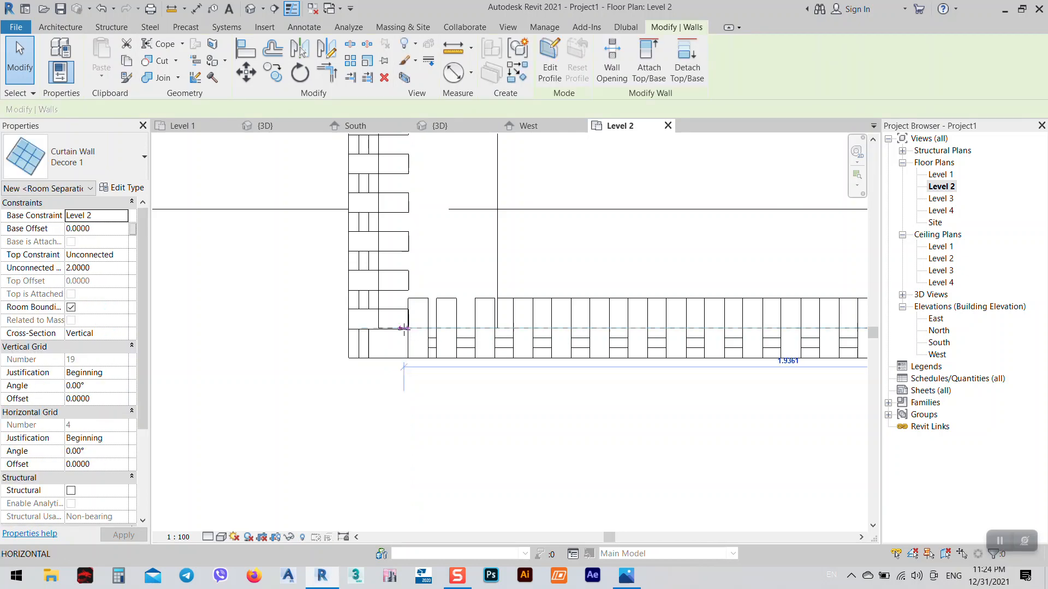
{"action": "left_click", "coordinate": [364, 338]}
{"action": "left_click_drag", "start_coordinate": [348, 328], "coordinate": [375, 328]}
{"action": "left_click", "coordinate": [418, 284]}
{"action": "left_click", "coordinate": [440, 126]}
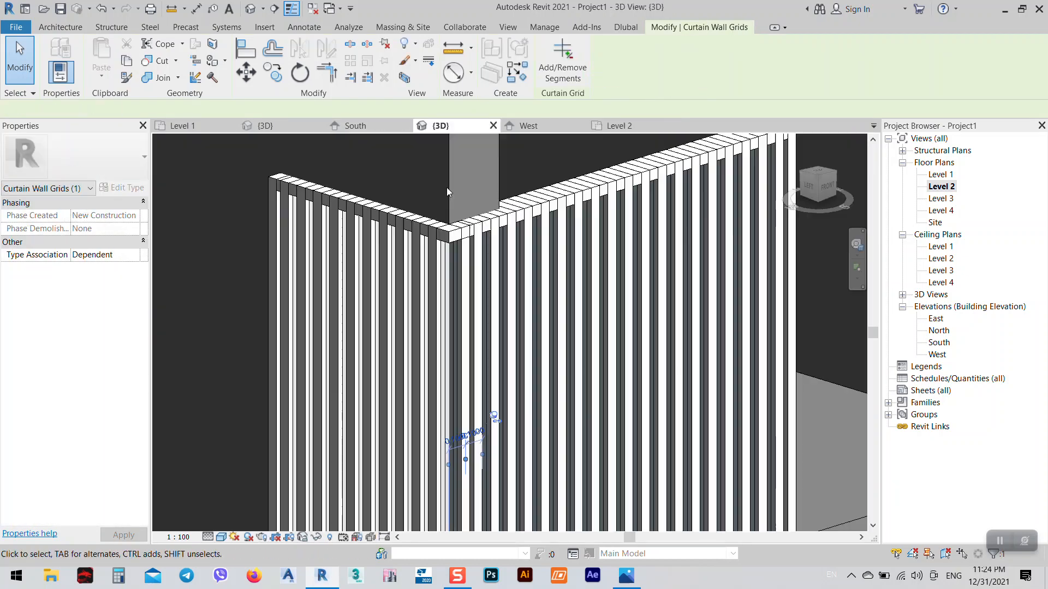
{"action": "scroll", "coordinate": [466, 212], "scroll_direction": "down", "scroll_amount": 4}
{"action": "left_click", "coordinate": [468, 468]}
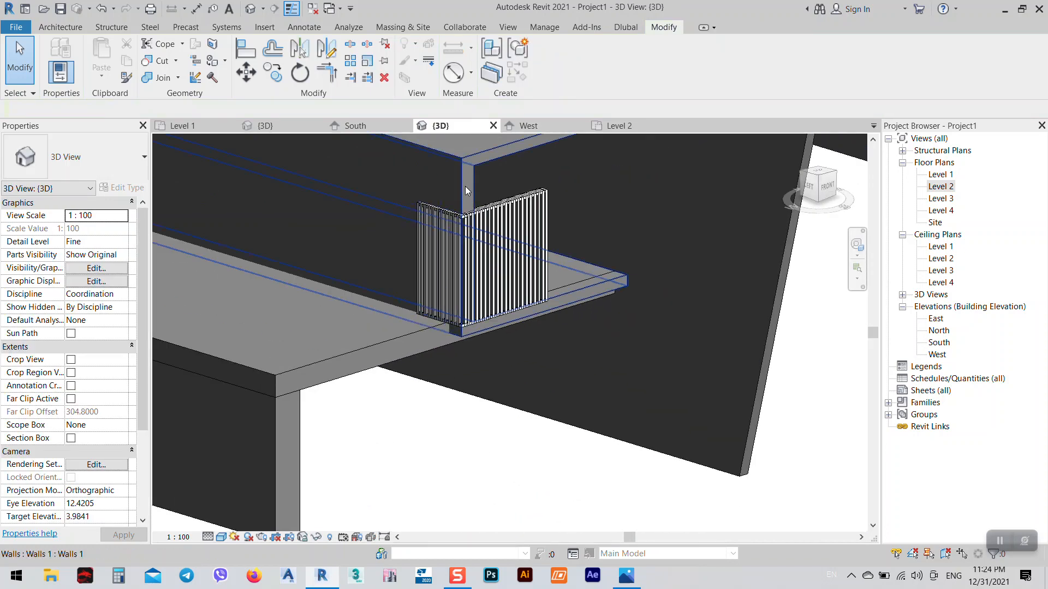
{"action": "scroll", "coordinate": [464, 230], "scroll_direction": "up", "scroll_amount": 8}
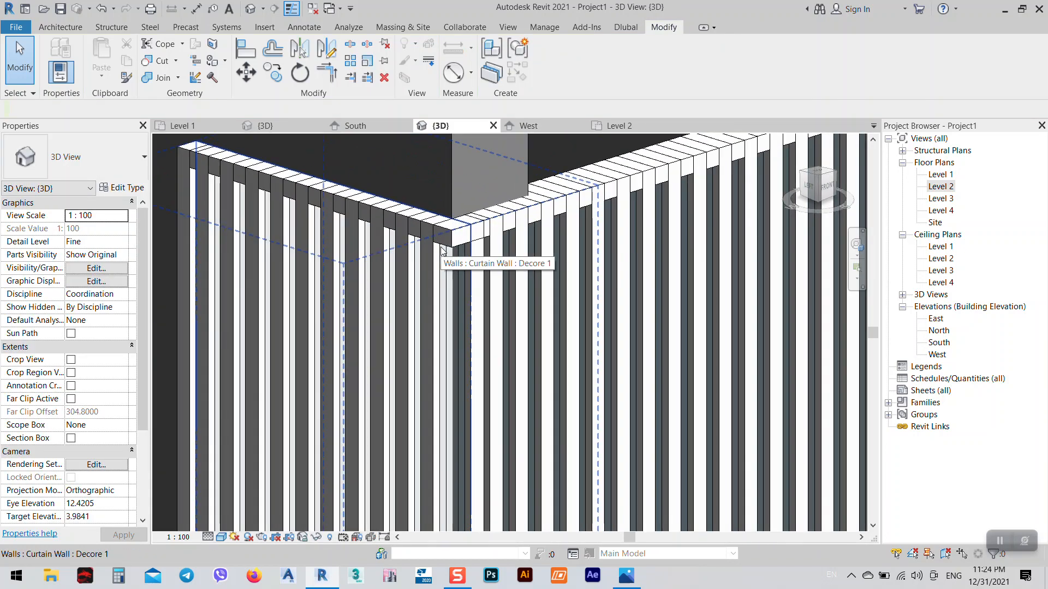
{"action": "left_click", "coordinate": [483, 294]}
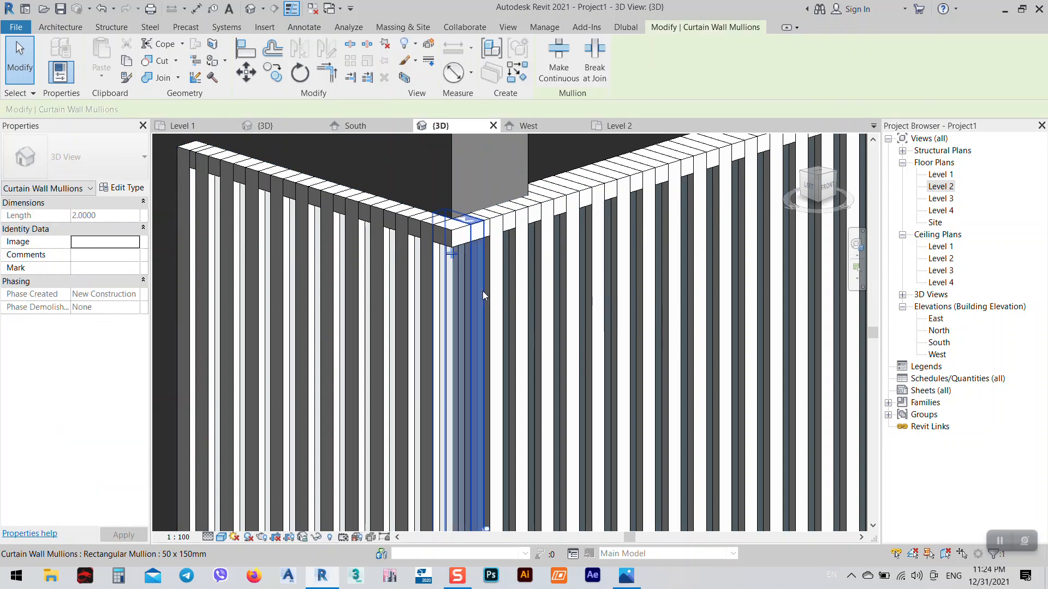
{"action": "scroll", "coordinate": [479, 386], "scroll_direction": "down", "scroll_amount": 5}
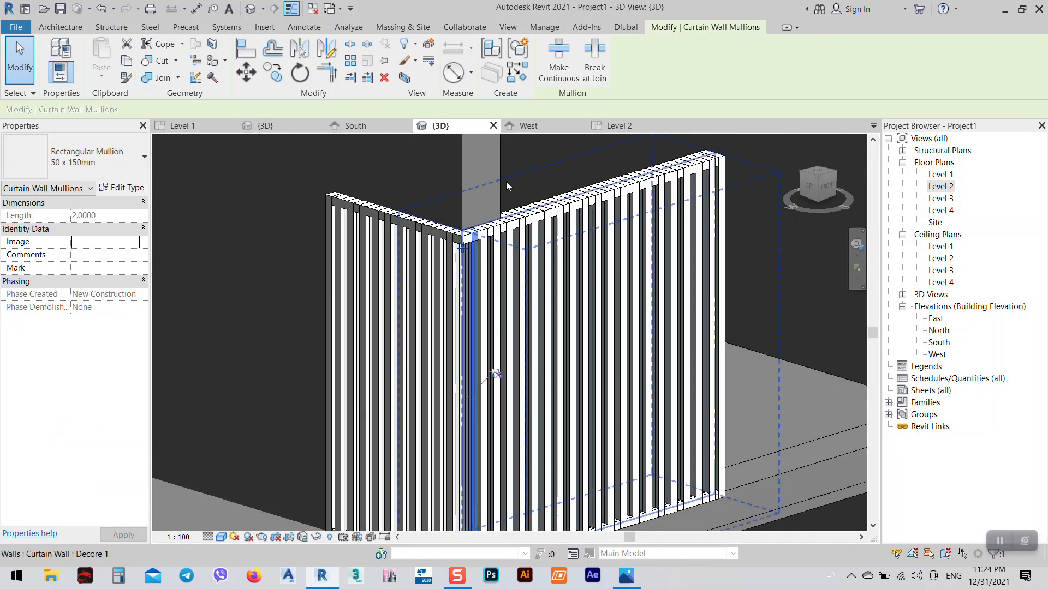
- Extend the front curtain wall's end to the side screen's outer face in the Level 2 plan and check the corner in 3D
{"action": "left_click", "coordinate": [617, 127]}
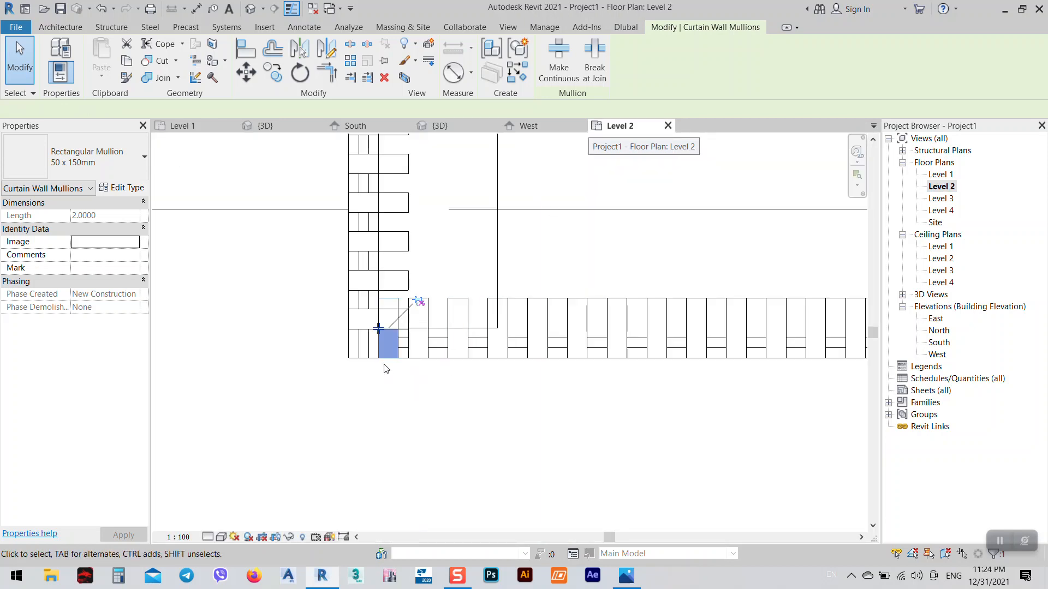
{"action": "scroll", "coordinate": [380, 353], "scroll_direction": "up", "scroll_amount": 2}
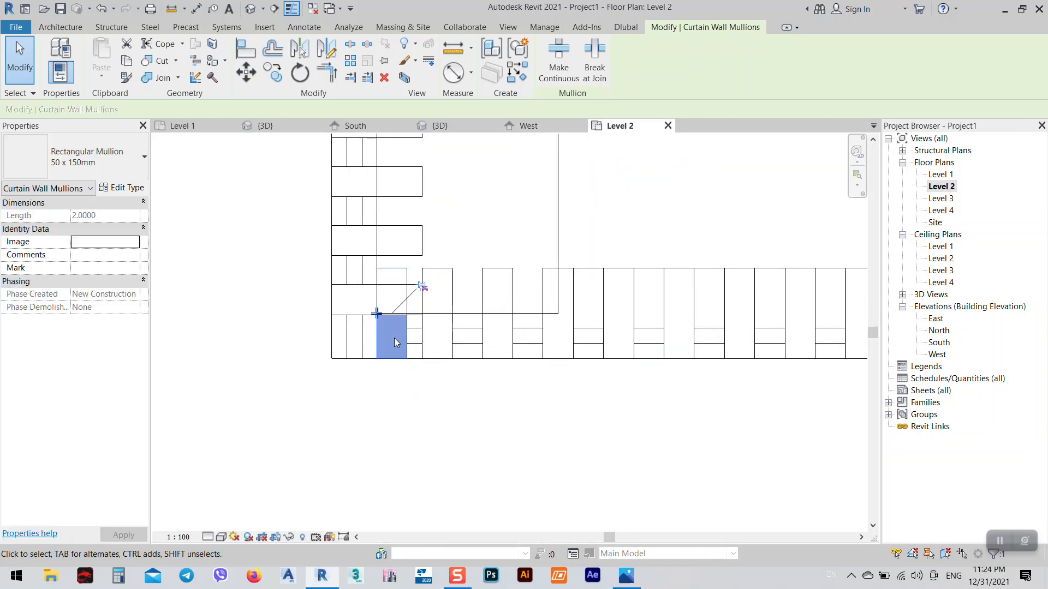
{"action": "left_click", "coordinate": [376, 314]}
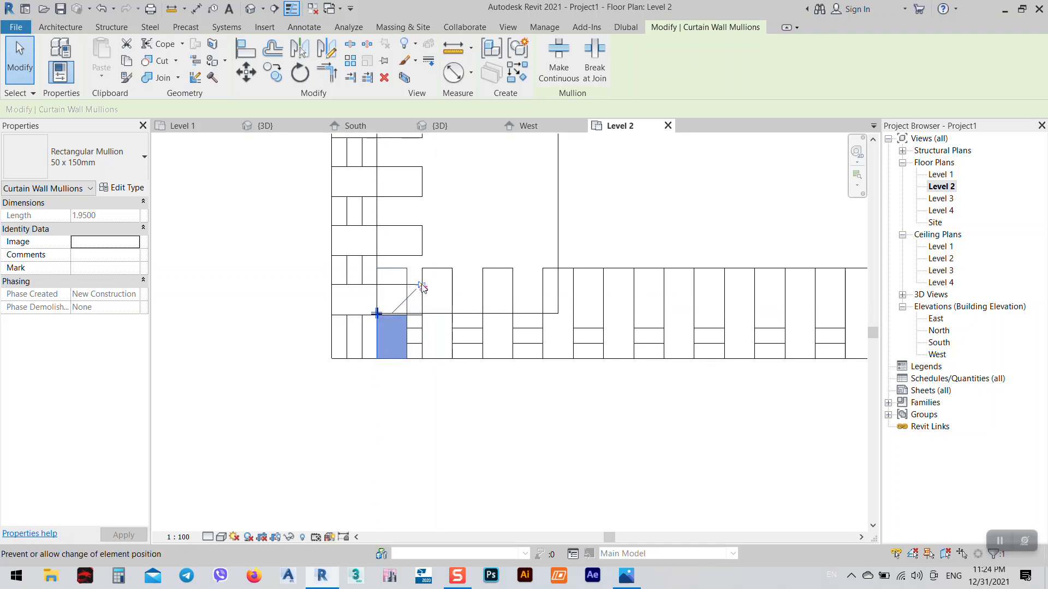
{"action": "left_click", "coordinate": [376, 314]}
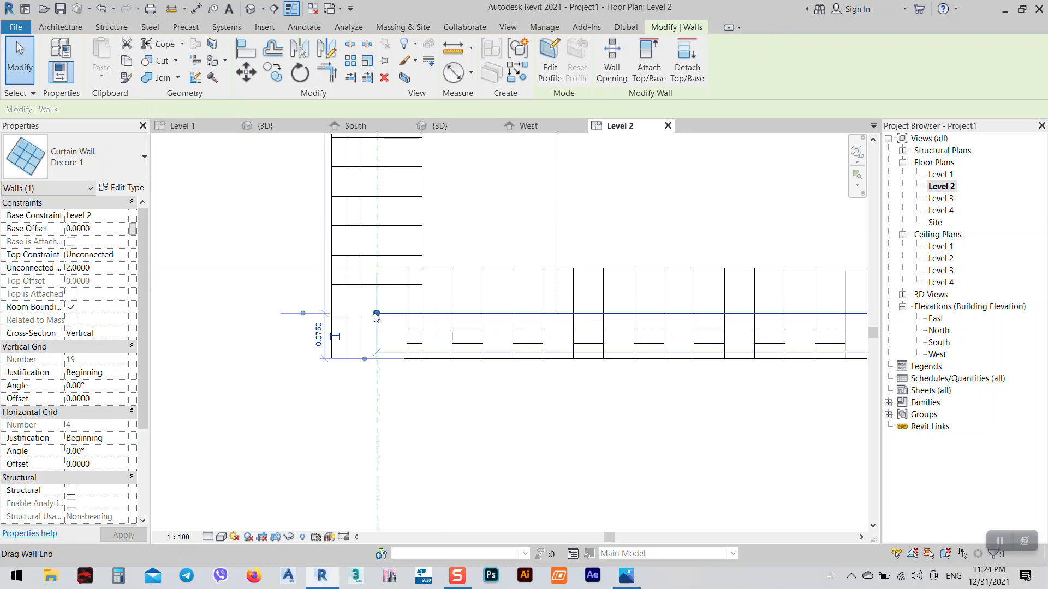
{"action": "left_click_drag", "start_coordinate": [376, 313], "coordinate": [331, 313]}
{"action": "left_click", "coordinate": [392, 432]}
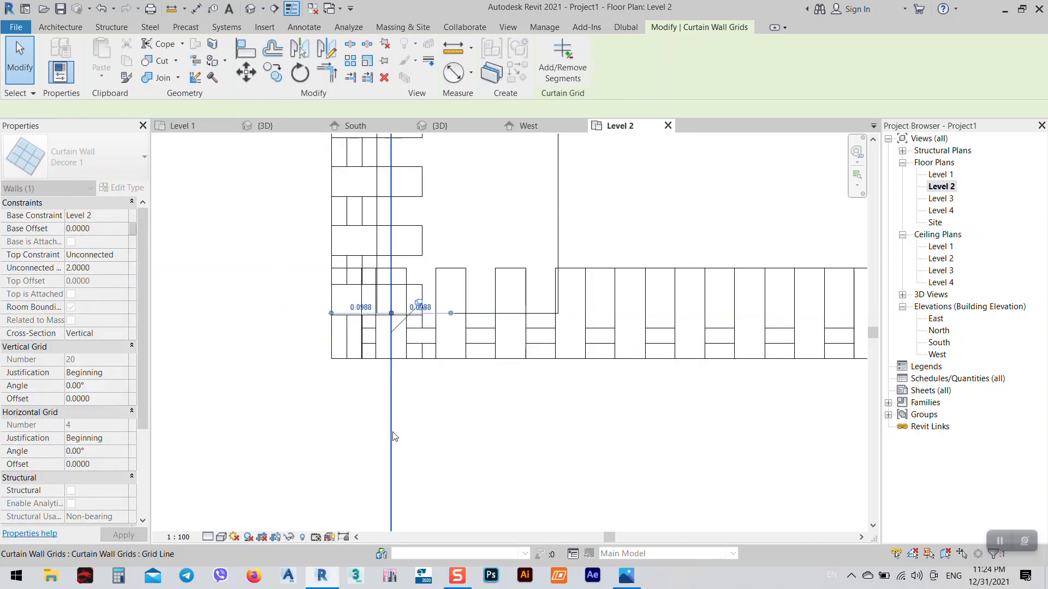
{"action": "left_click", "coordinate": [481, 125]}
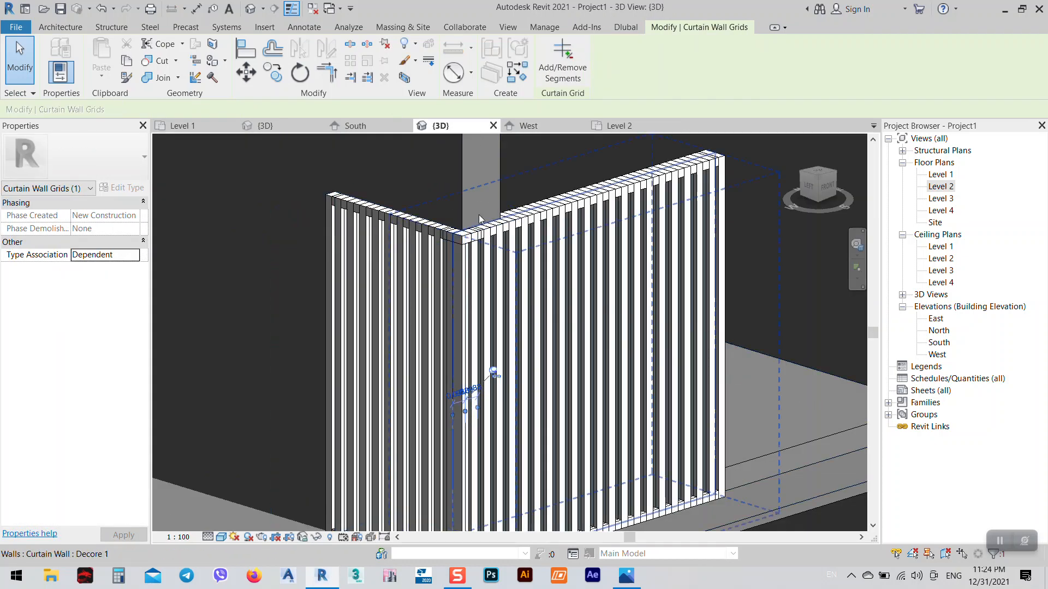
{"action": "scroll", "coordinate": [470, 189], "scroll_direction": "down", "scroll_amount": 4}
{"action": "left_click", "coordinate": [381, 522]}
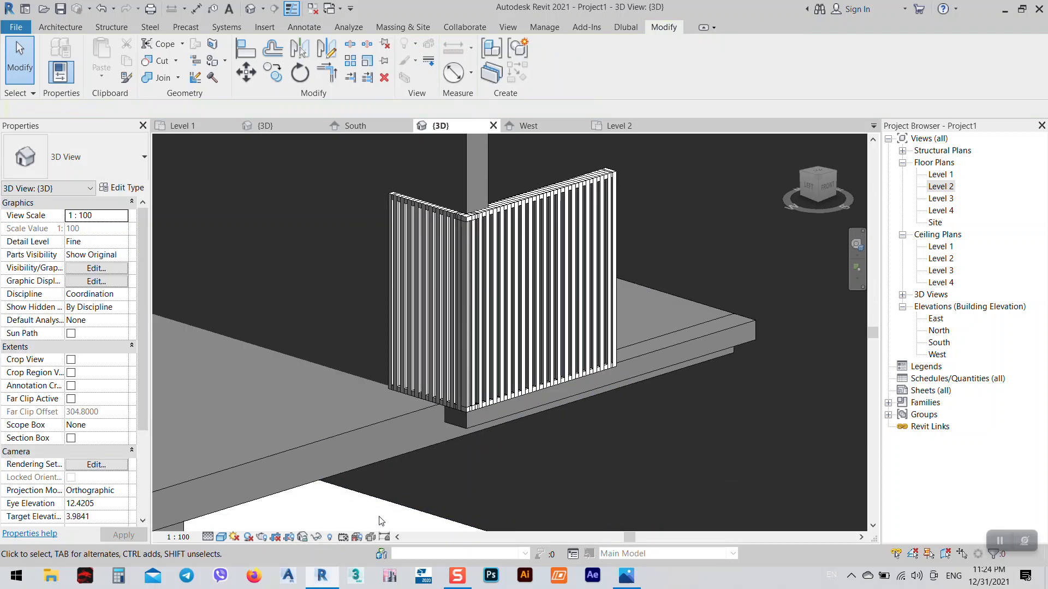
- Examine the 50 x 150 mm mullions where the two slatted curtain walls meet at the corner in 3D
{"action": "scroll", "coordinate": [469, 218], "scroll_direction": "up", "scroll_amount": 10}
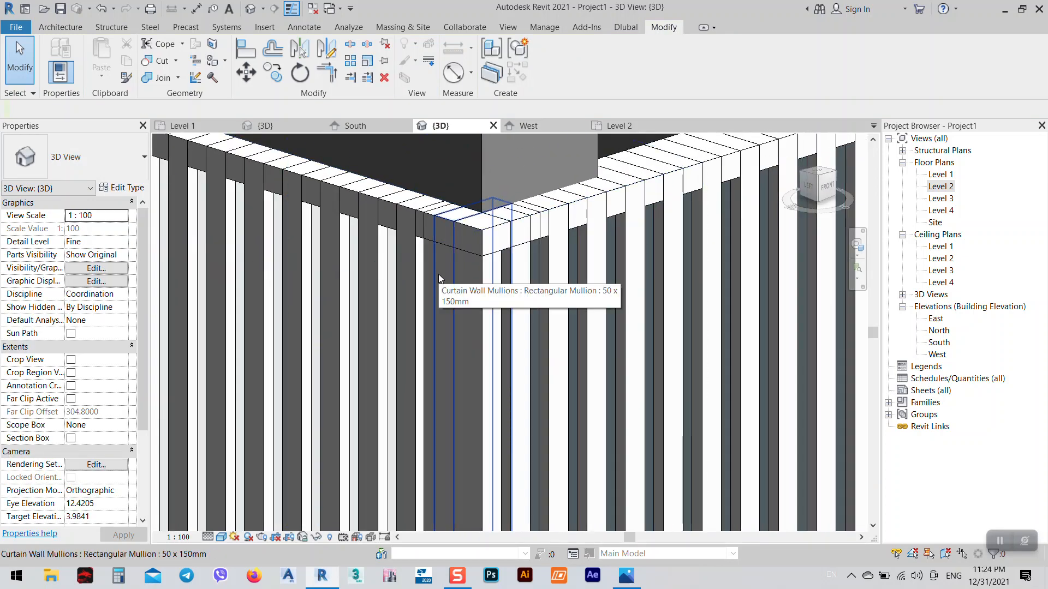
{"action": "left_click", "coordinate": [437, 274]}
{"action": "scroll", "coordinate": [456, 417], "scroll_direction": "down", "scroll_amount": 6}
{"action": "scroll", "coordinate": [466, 423], "scroll_direction": "up", "scroll_amount": 2}
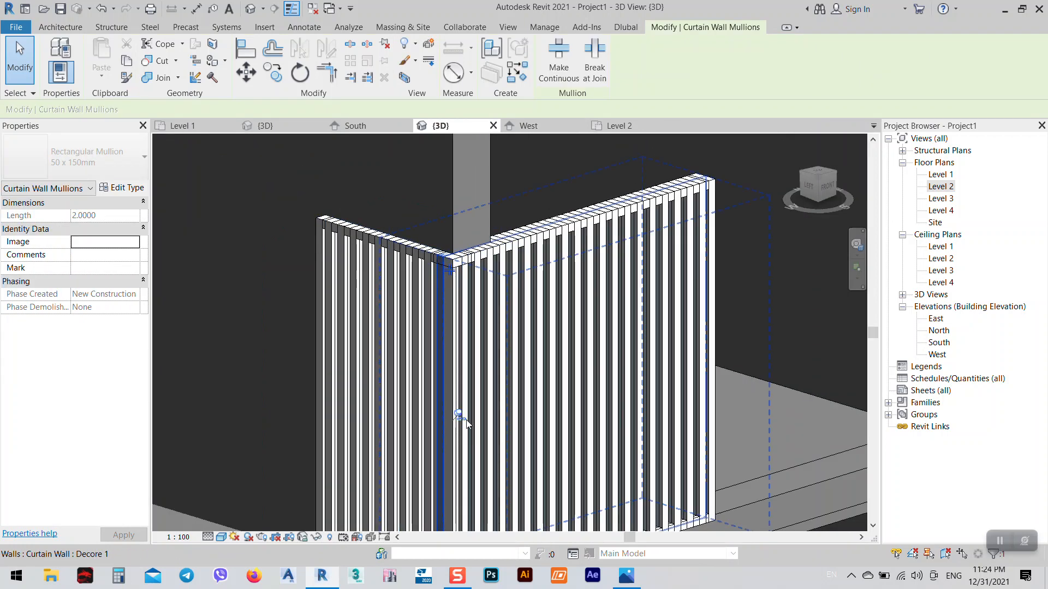
{"action": "key", "text": "Escape"}
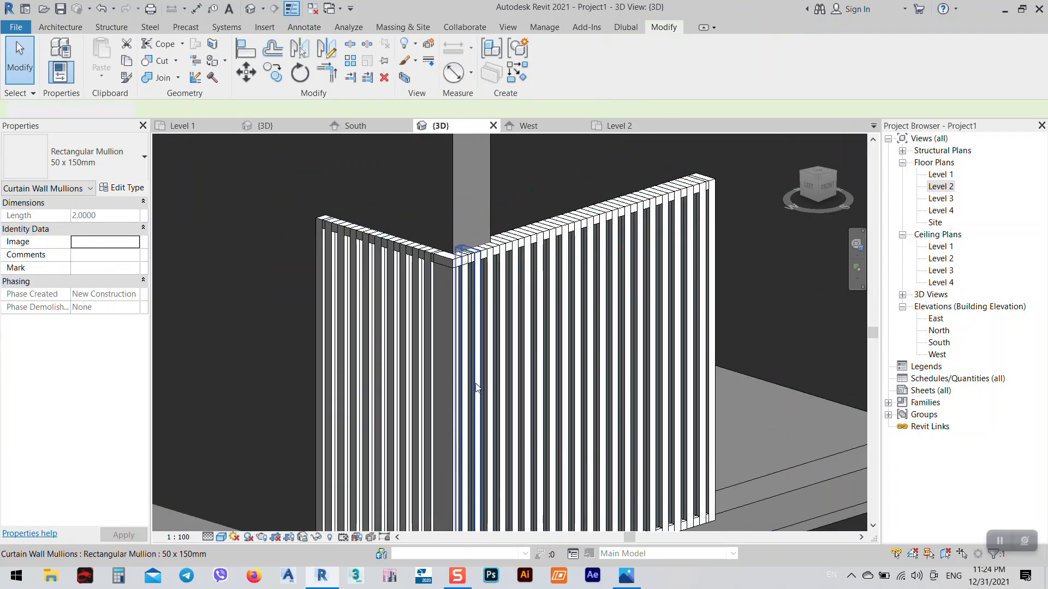
- Select the 50 x 150 mm corner mullion below the top rail and compare the slatted corner with the reference picture
{"action": "scroll", "coordinate": [436, 300], "scroll_direction": "up", "scroll_amount": 3}
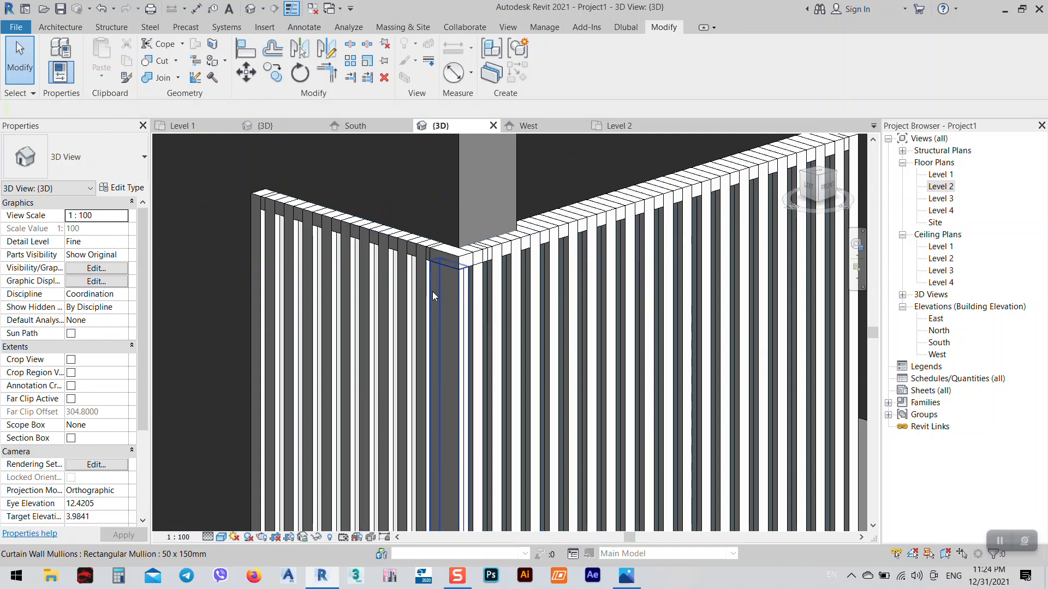
{"action": "left_click", "coordinate": [432, 292]}
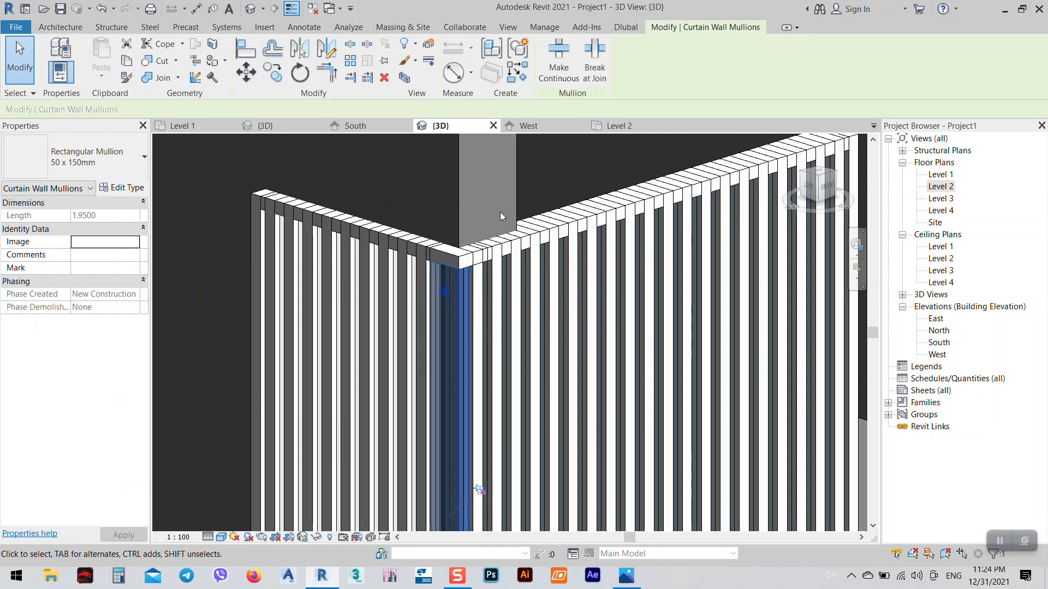
{"action": "key", "text": "alt+Tab"}
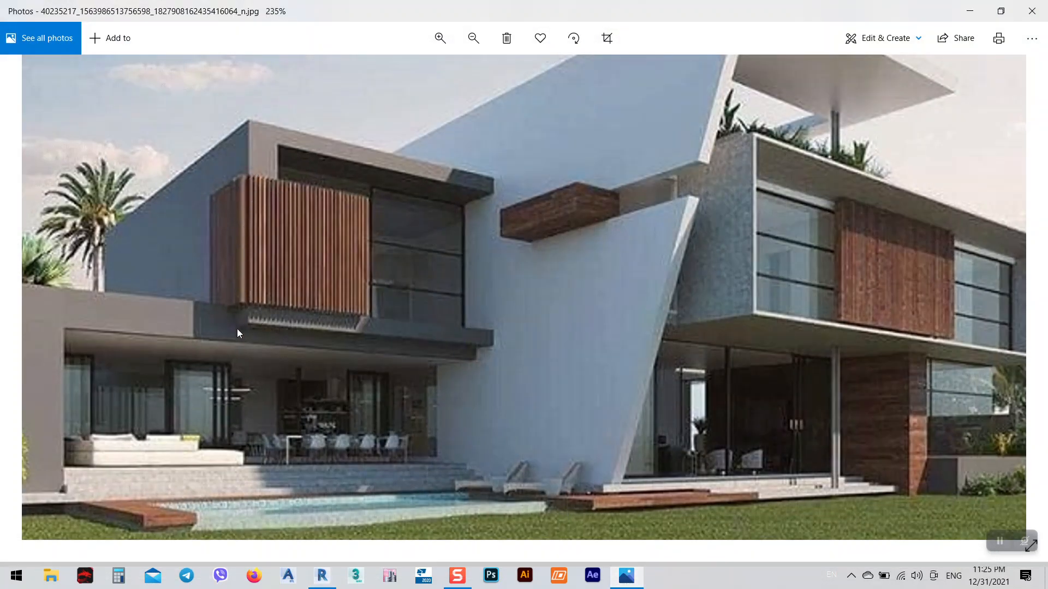
{"action": "left_click", "coordinate": [970, 11]}
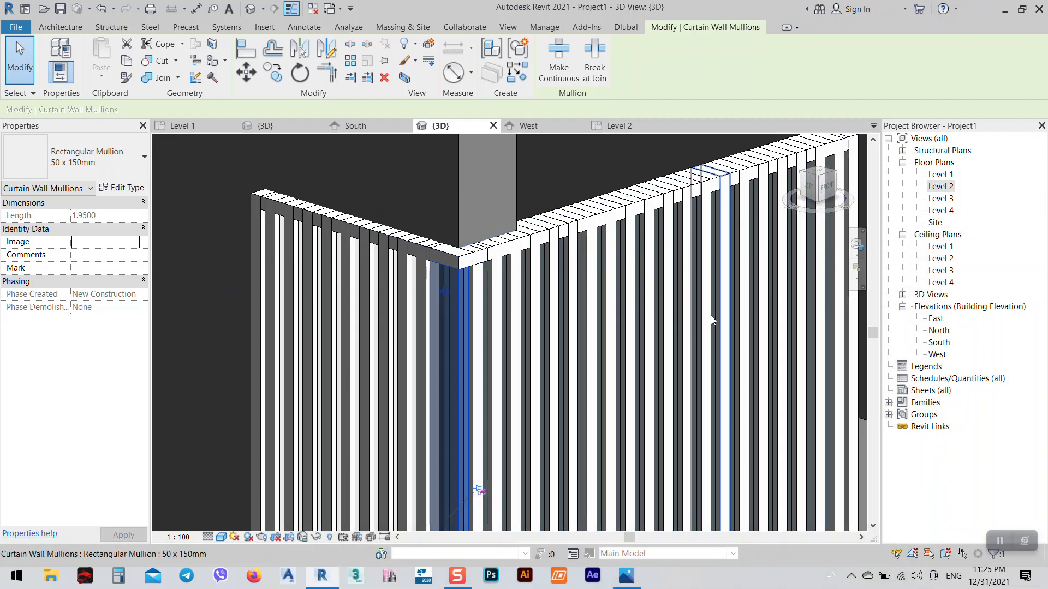
{"action": "scroll", "coordinate": [498, 318], "scroll_direction": "down", "scroll_amount": 3}
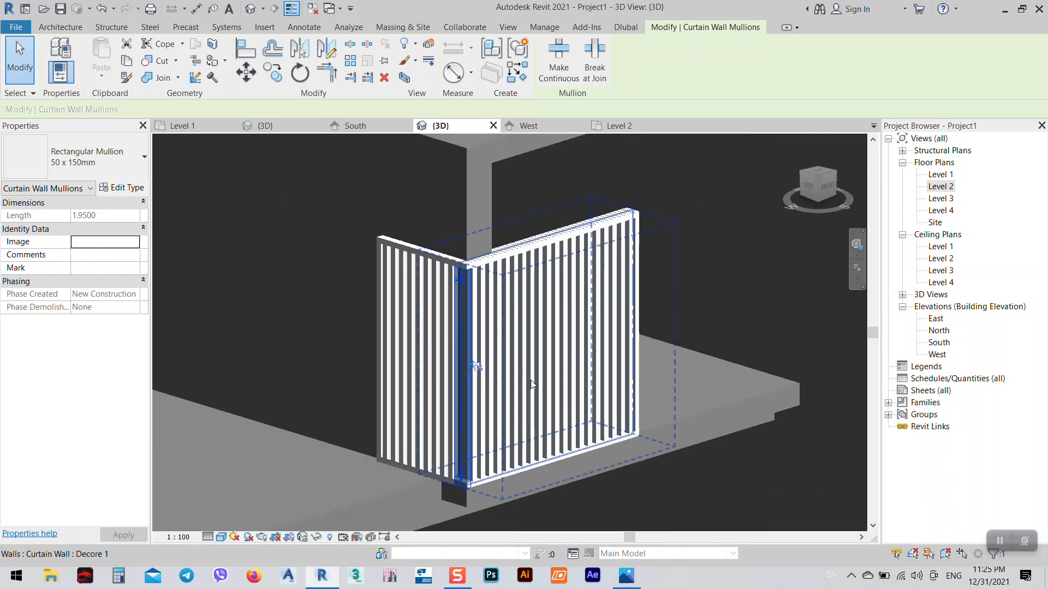
{"action": "scroll", "coordinate": [461, 377], "scroll_direction": "up", "scroll_amount": 4}
{"action": "scroll", "coordinate": [460, 376], "scroll_direction": "up", "scroll_amount": 3}
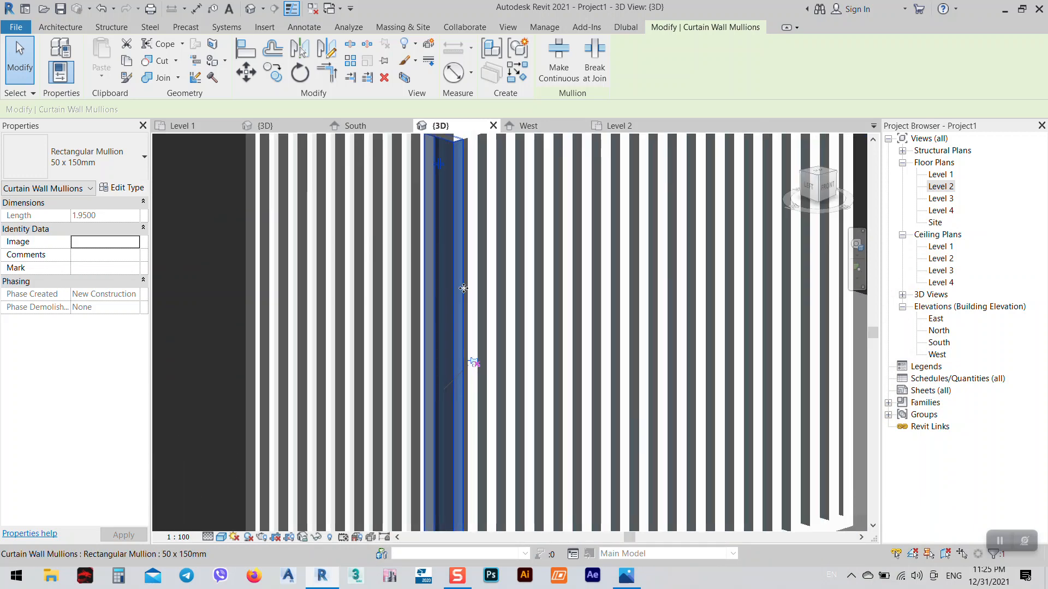
- Try to rotate the corner mullion about its centre in the Level 2 floor plan
{"action": "left_click", "coordinate": [627, 127]}
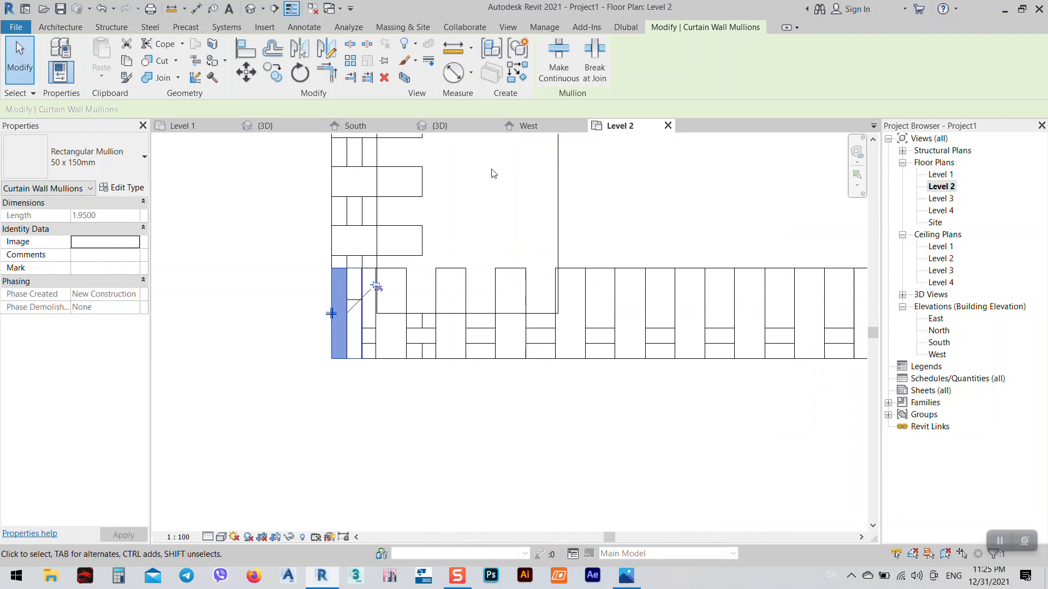
{"action": "left_click", "coordinate": [300, 73]}
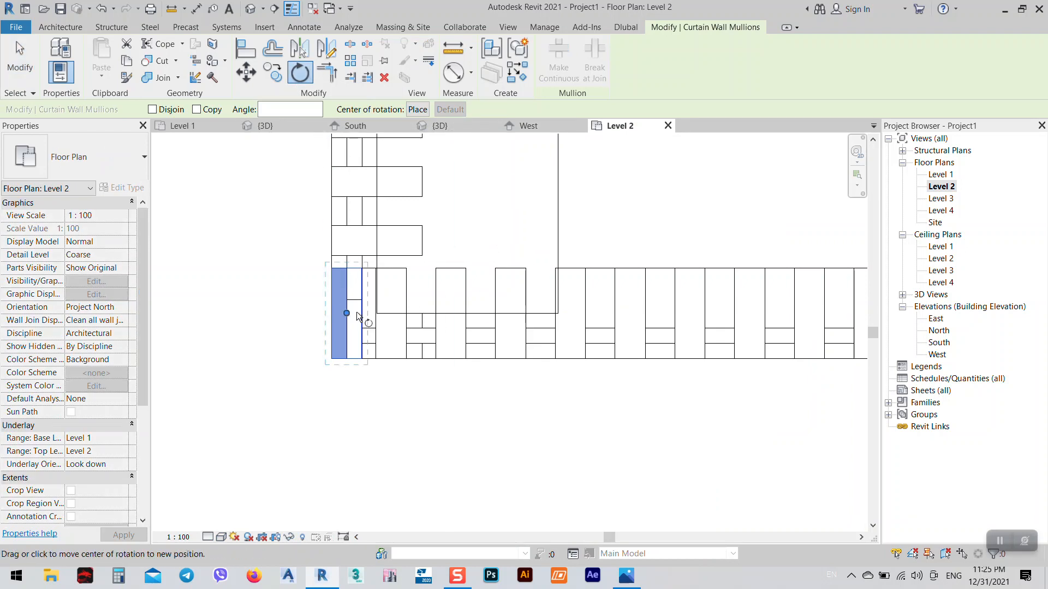
{"action": "left_click", "coordinate": [361, 315]}
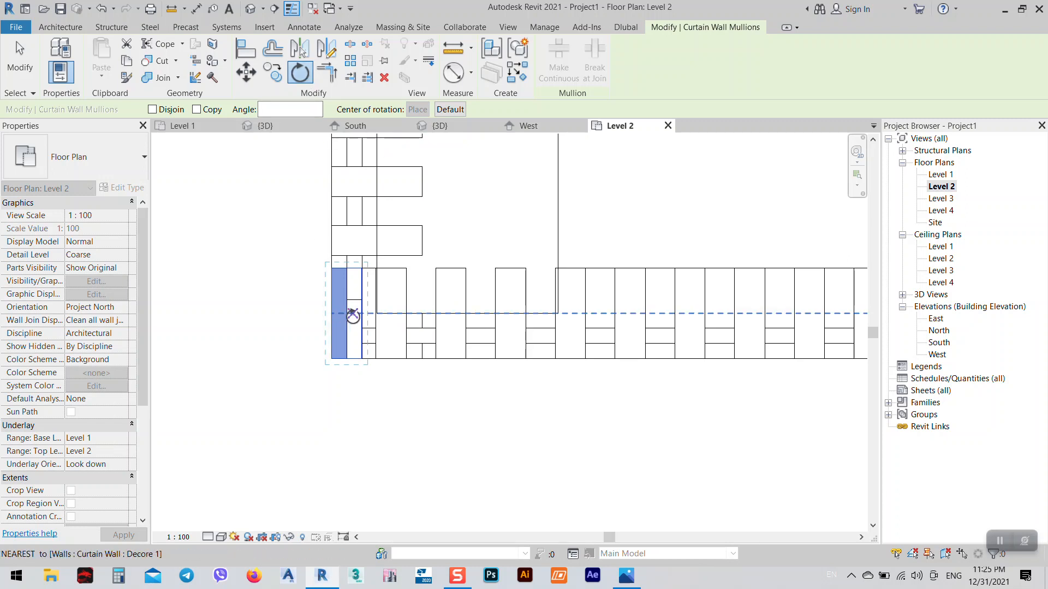
{"action": "left_click", "coordinate": [347, 313]}
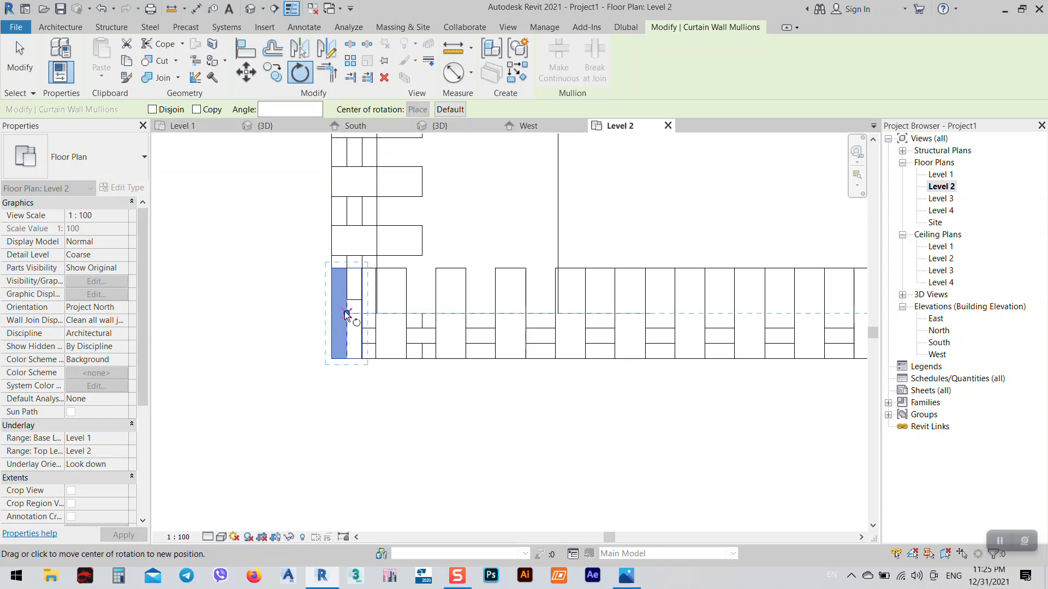
{"action": "left_click", "coordinate": [465, 396]}
{"action": "left_click", "coordinate": [386, 431]}
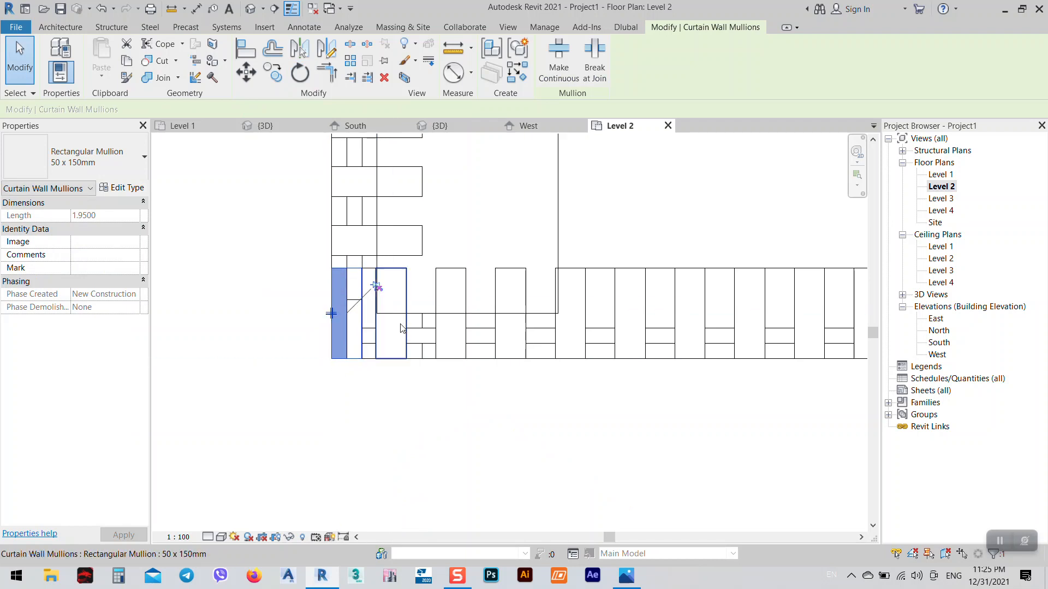
- Apply Break at Join to the corner mullion and check the curtain wall corner in the 3D view
{"action": "left_click", "coordinate": [594, 55]}
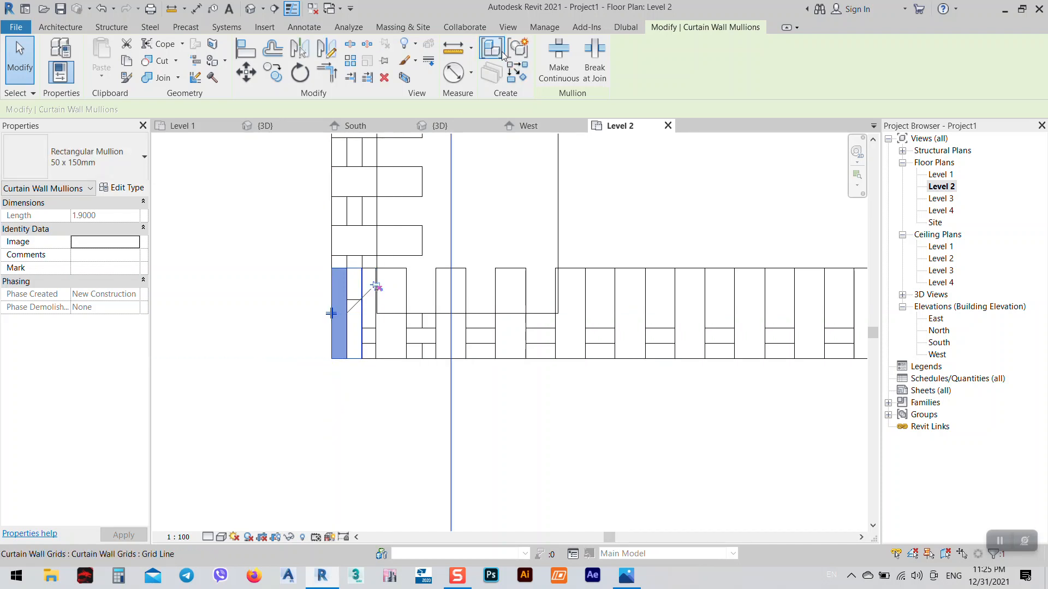
{"action": "left_click", "coordinate": [347, 375]}
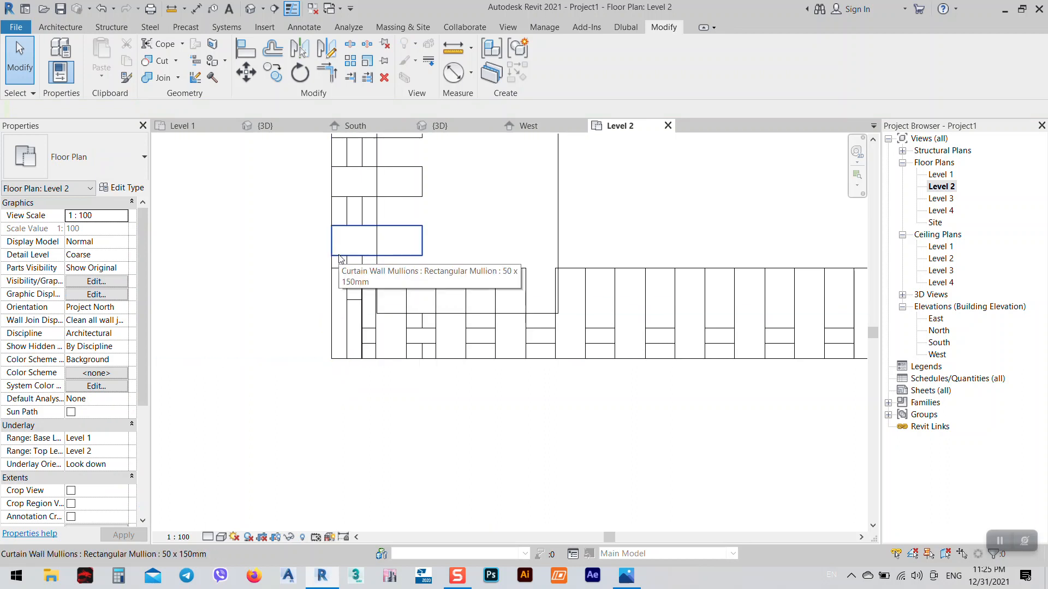
{"action": "left_click", "coordinate": [339, 284]}
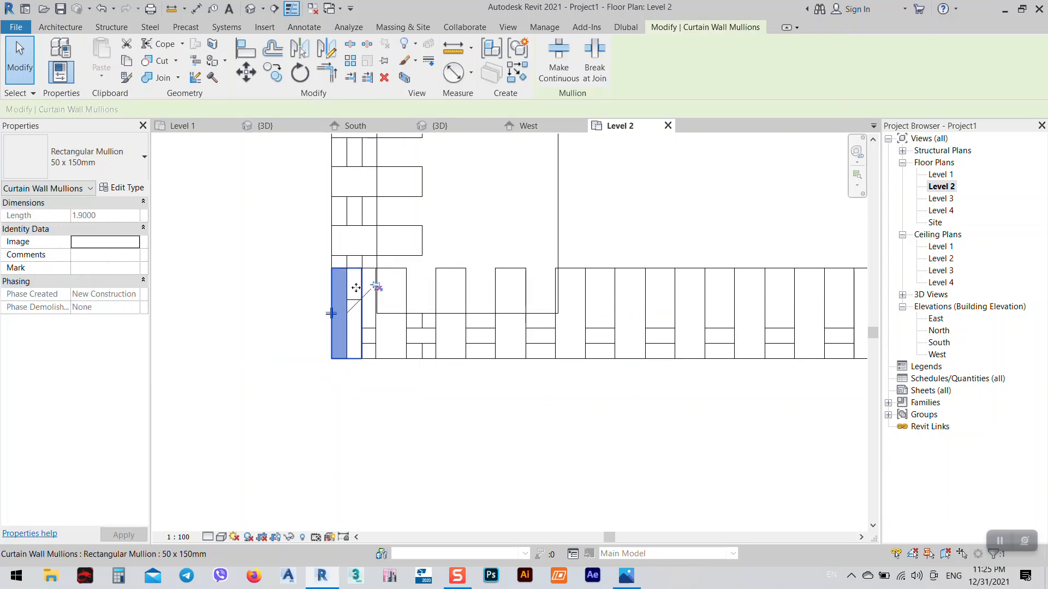
{"action": "left_click", "coordinate": [319, 372]}
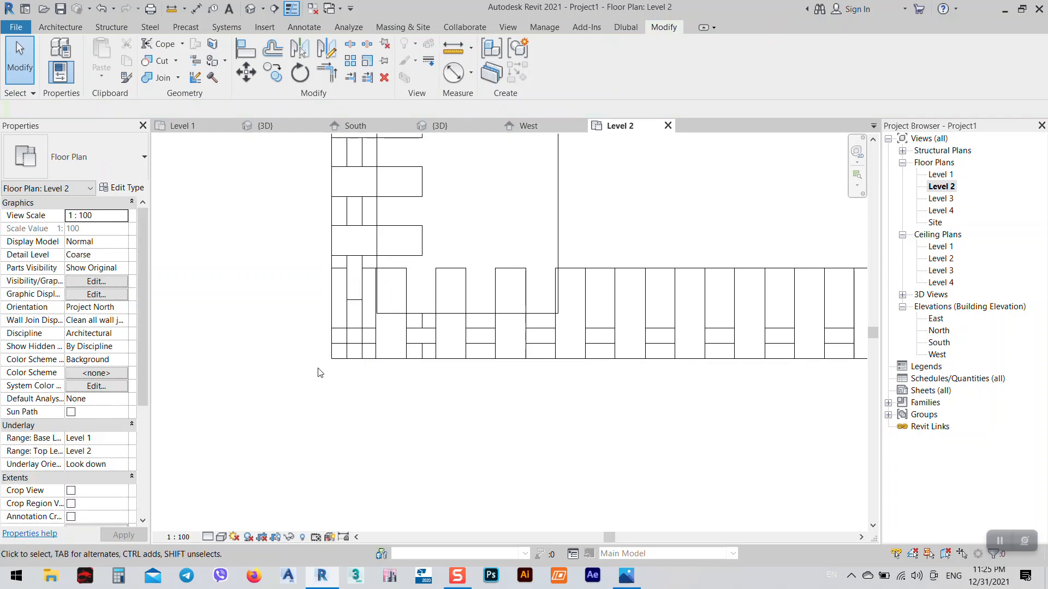
{"action": "left_click", "coordinate": [453, 127]}
{"action": "scroll", "coordinate": [436, 276], "scroll_direction": "down", "scroll_amount": 5}
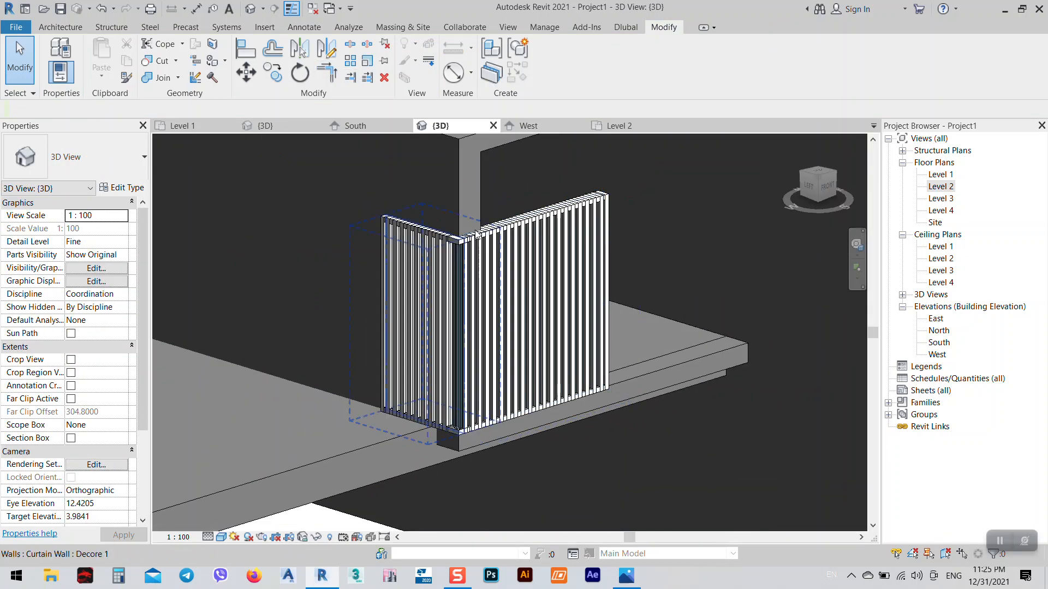
{"action": "scroll", "coordinate": [464, 241], "scroll_direction": "up", "scroll_amount": 5}
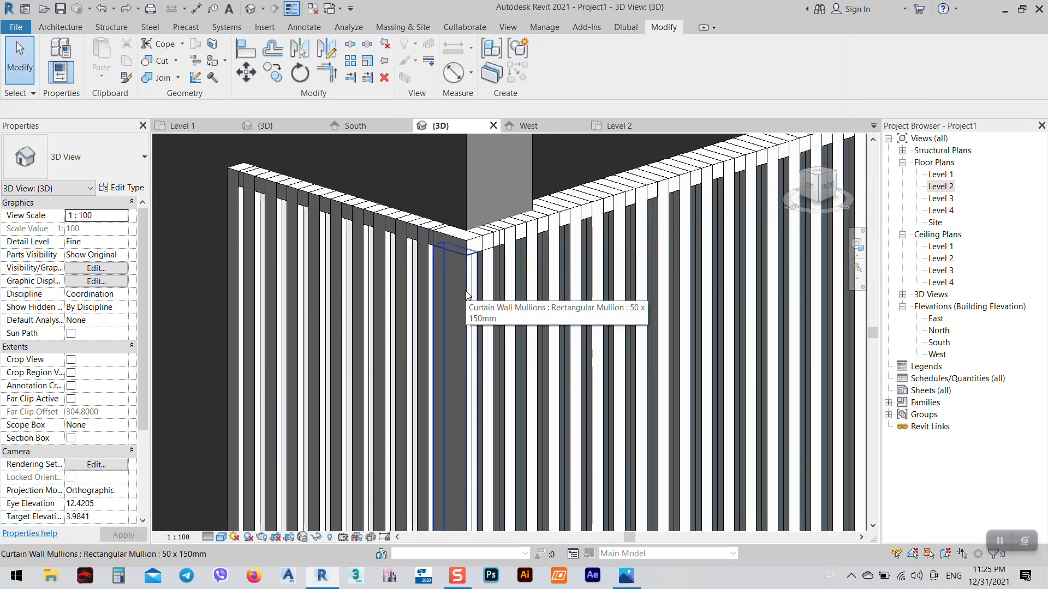
- Try to rotate the 50 x 150mm corner mullion by 45° in the Level 2 floor plan
{"action": "left_click", "coordinate": [466, 292]}
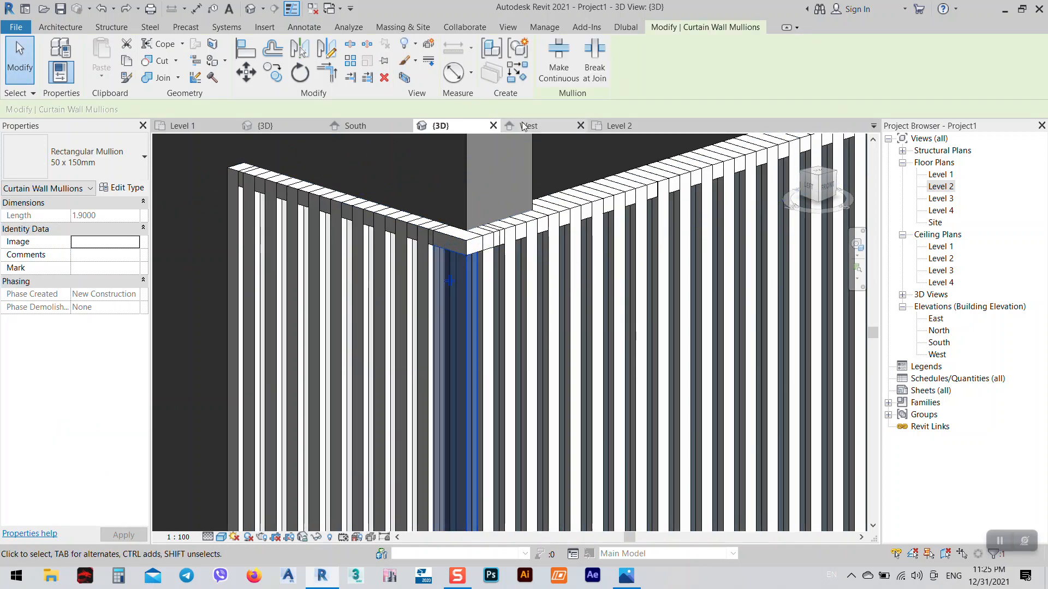
{"action": "left_click", "coordinate": [617, 125]}
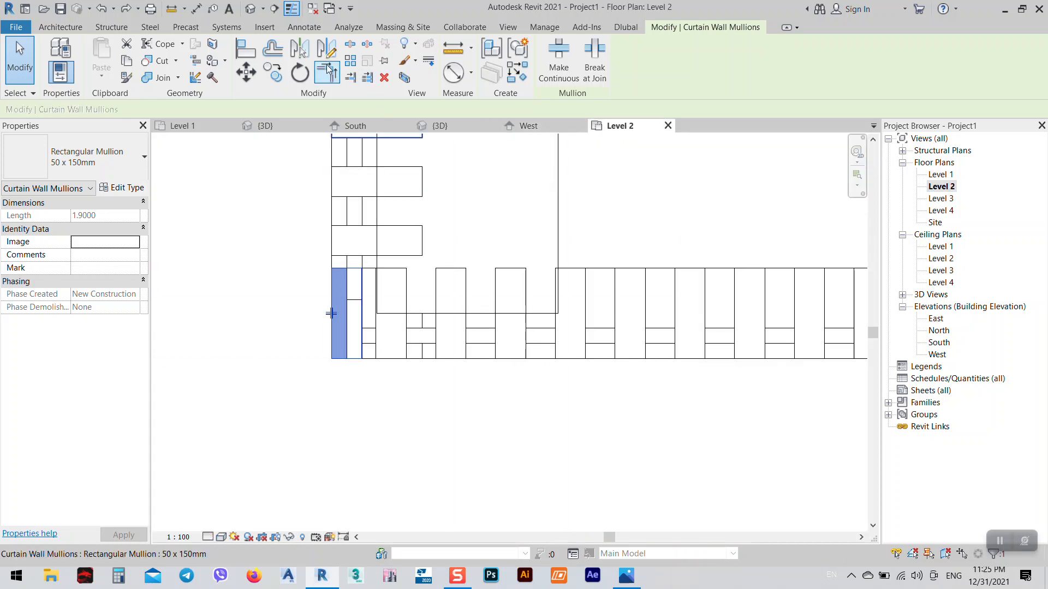
{"action": "left_click", "coordinate": [299, 72]}
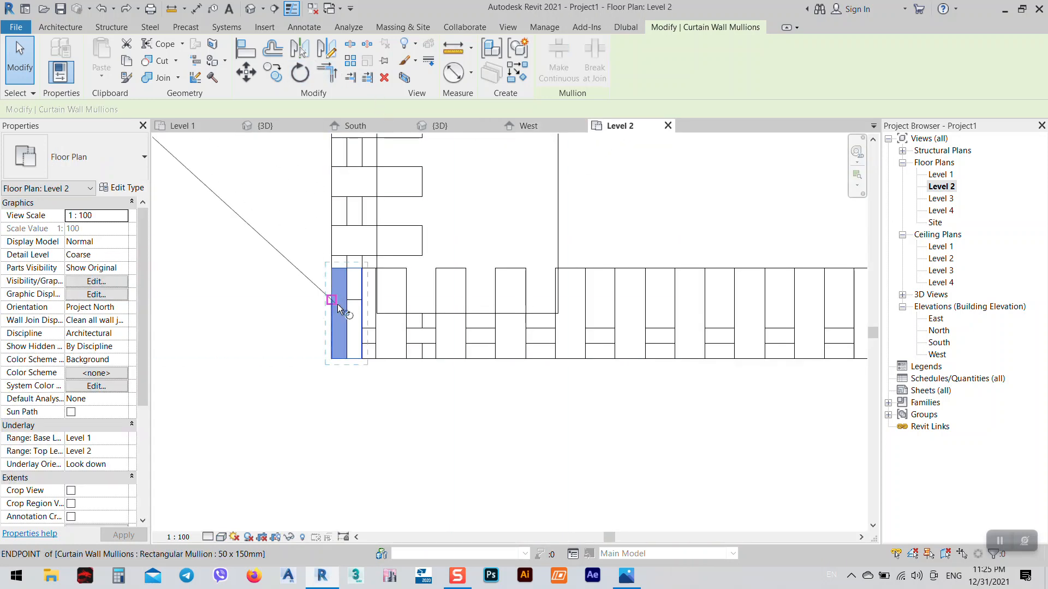
{"action": "left_click", "coordinate": [346, 245]}
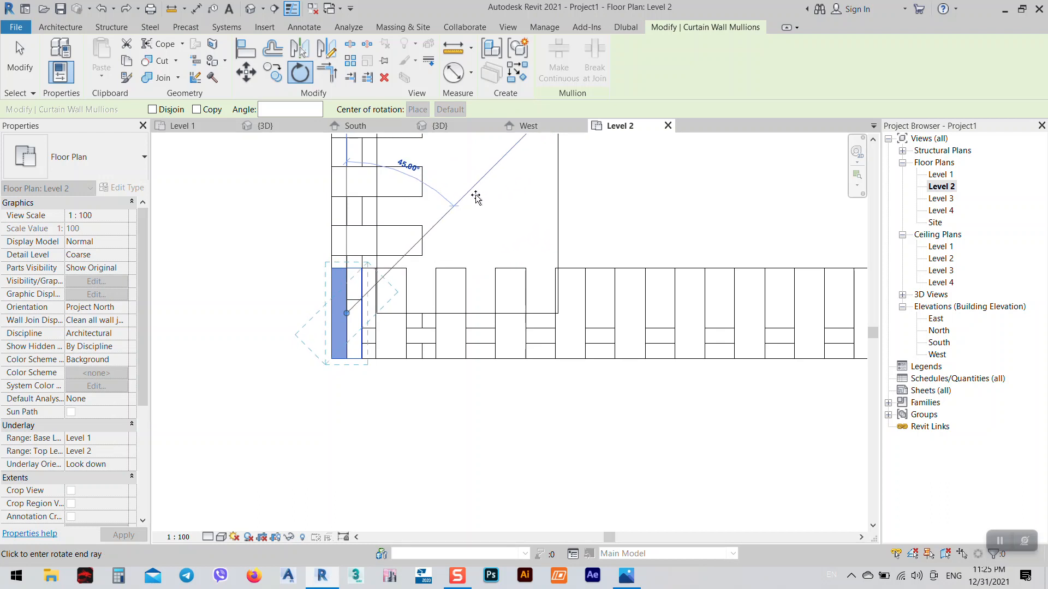
{"action": "left_click", "coordinate": [476, 197]}
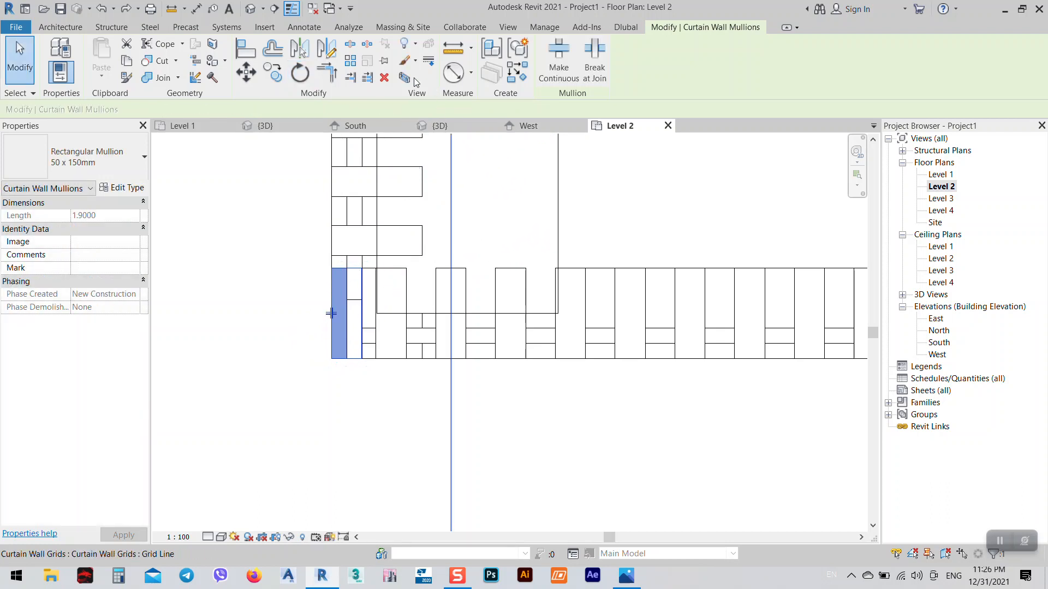
{"action": "left_click", "coordinate": [385, 78]}
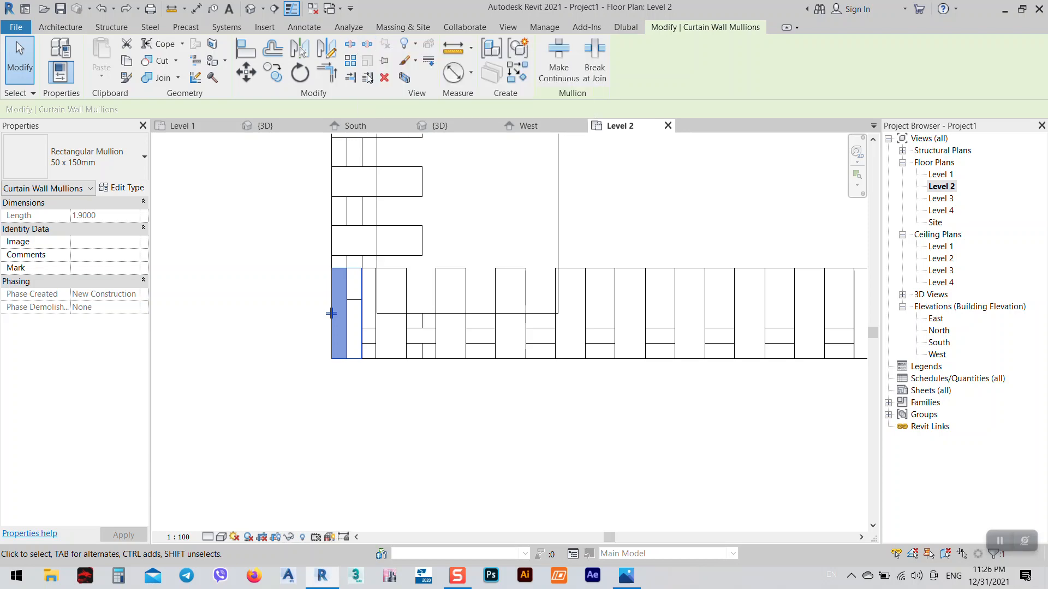
{"action": "key", "text": "Escape"}
- Examine the two Decore 1 curtain walls meeting at the corner, one after the other, in the plan
{"action": "scroll", "coordinate": [377, 382], "scroll_direction": "down", "scroll_amount": 3}
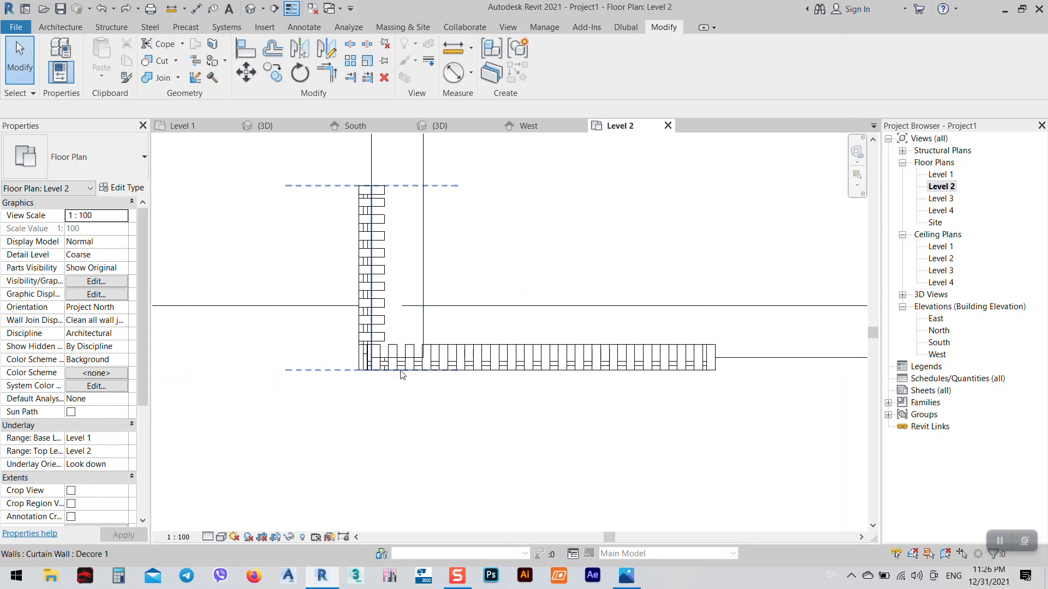
{"action": "left_click", "coordinate": [349, 375]}
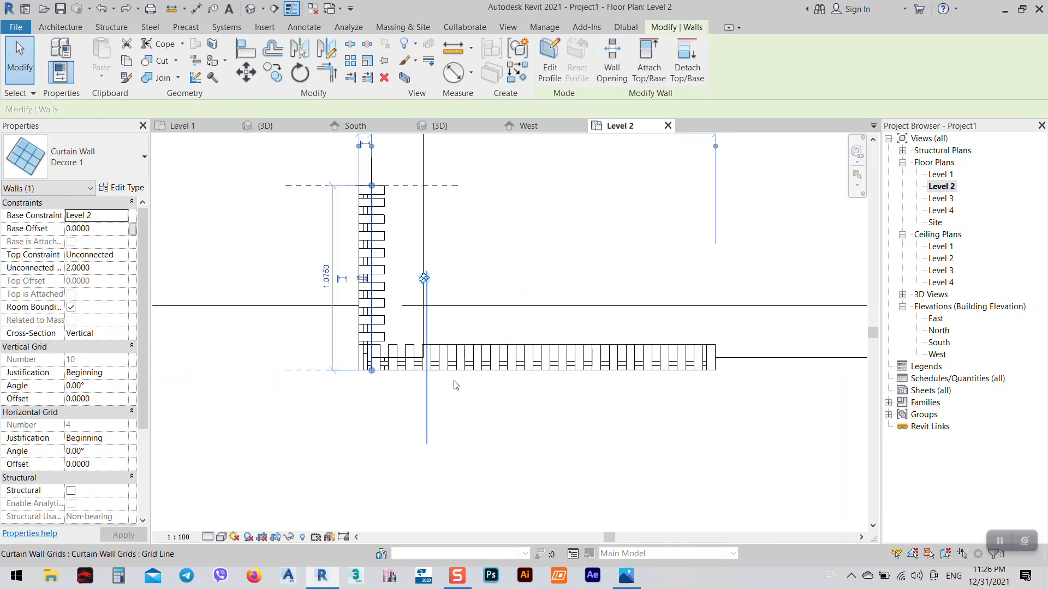
{"action": "left_click", "coordinate": [520, 365]}
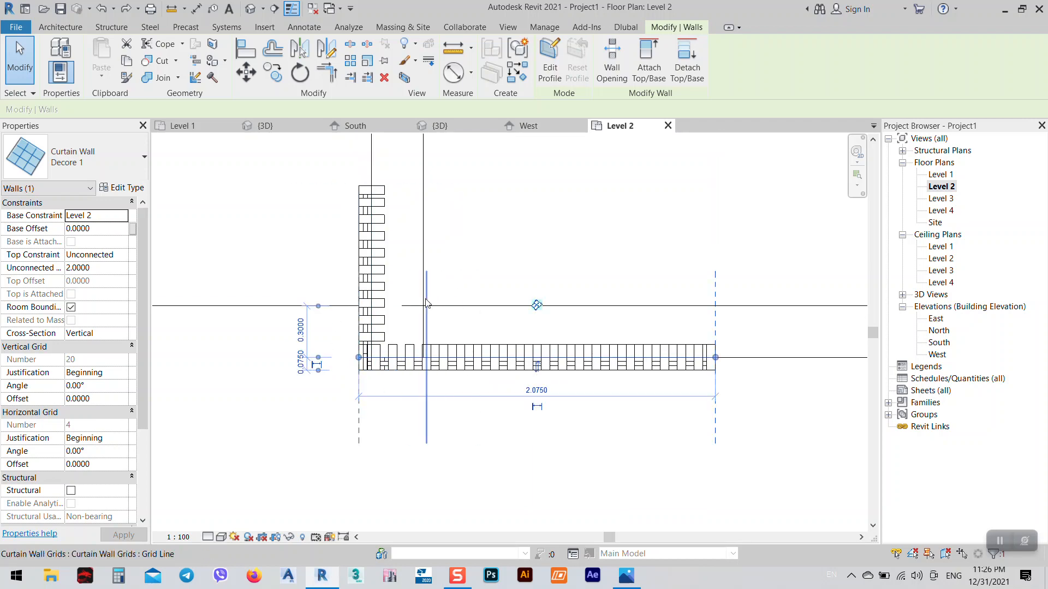
{"action": "left_click", "coordinate": [402, 392]}
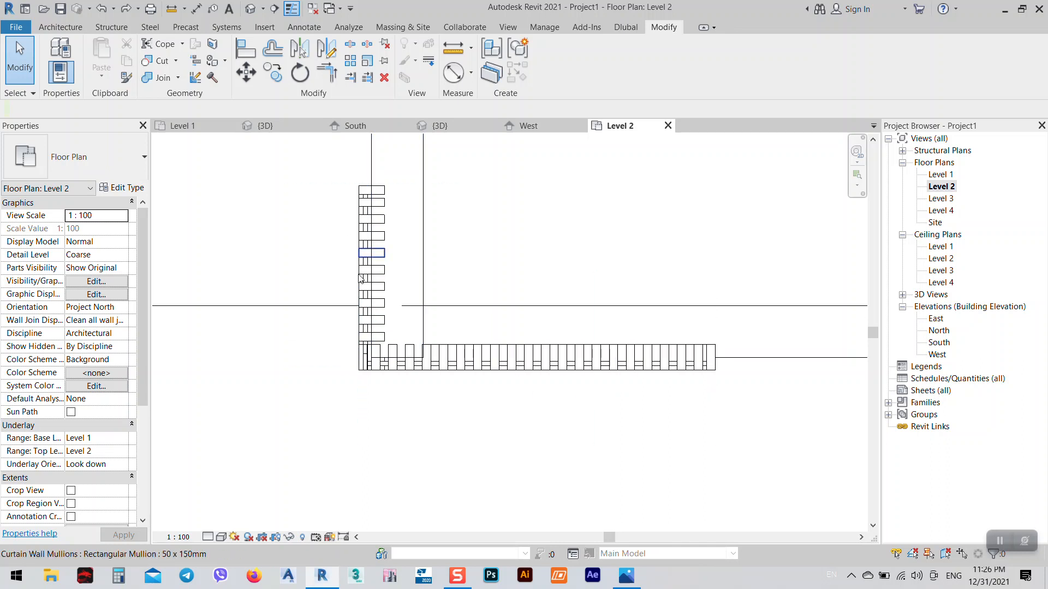
- Draw a Storefront curtain wall as a fillet arc of about 0.088 m radius between the two Decore 1 walls at the corner
{"action": "middle_click_drag", "start_coordinate": [332, 303], "coordinate": [361, 314]}
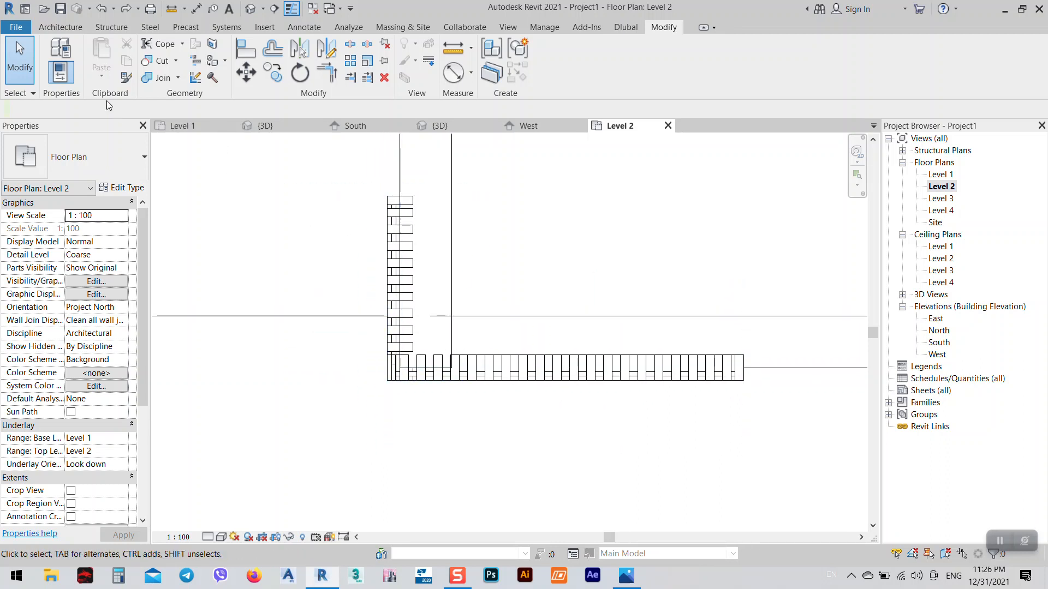
{"action": "left_click", "coordinate": [61, 27]}
{"action": "left_click", "coordinate": [54, 55]}
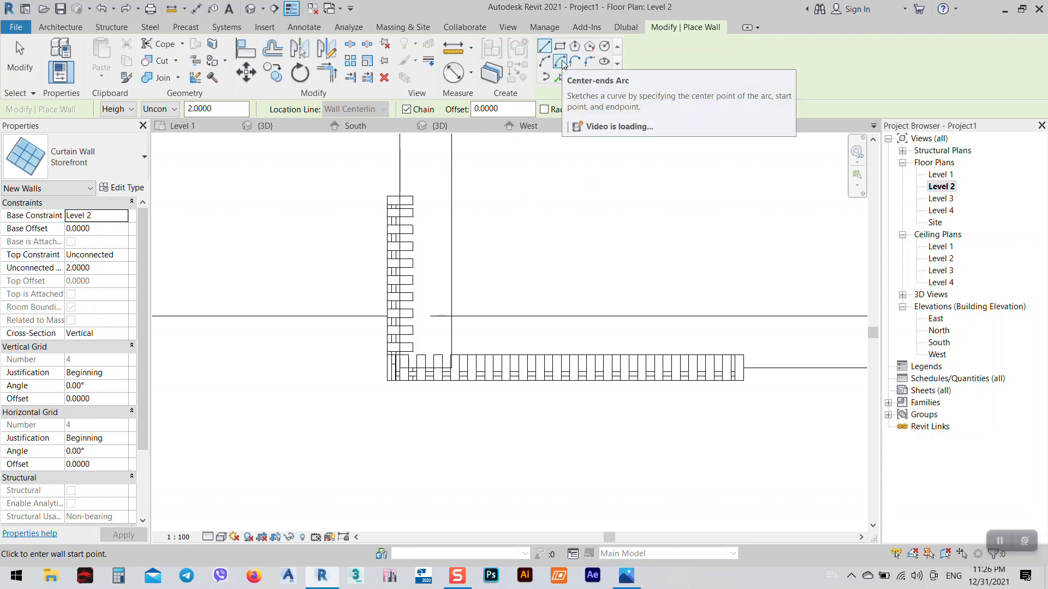
{"action": "left_click", "coordinate": [589, 61]}
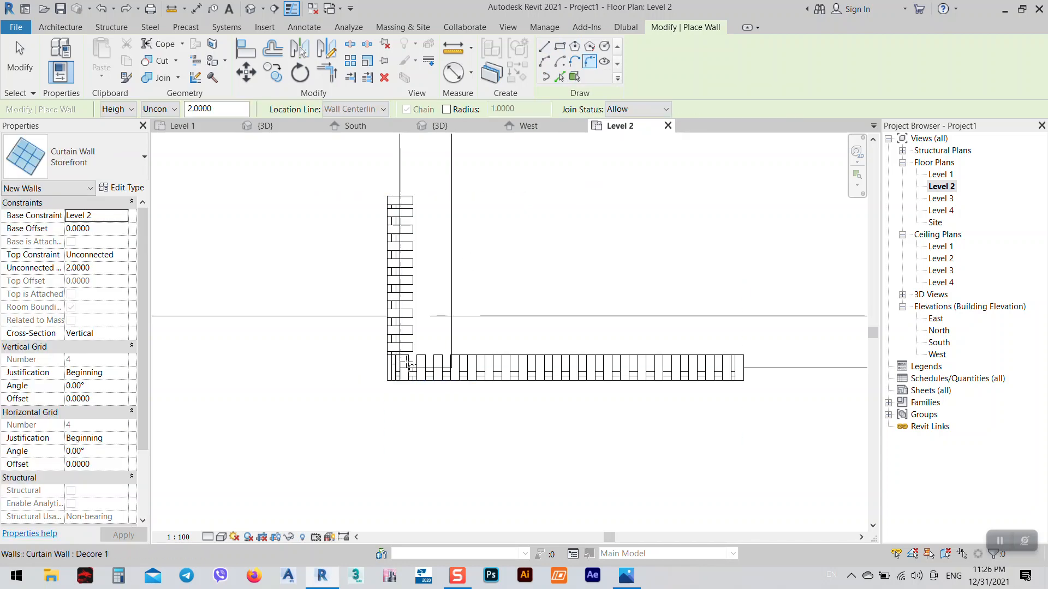
{"action": "left_click", "coordinate": [416, 372]}
{"action": "left_click", "coordinate": [397, 347]}
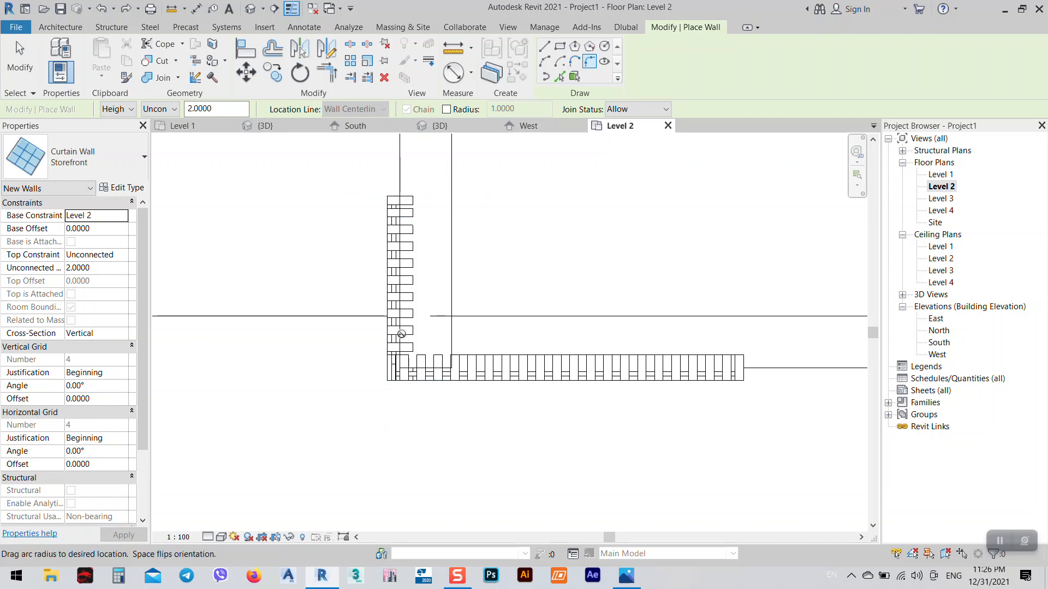
{"action": "scroll", "coordinate": [395, 350], "scroll_direction": "up", "scroll_amount": 2}
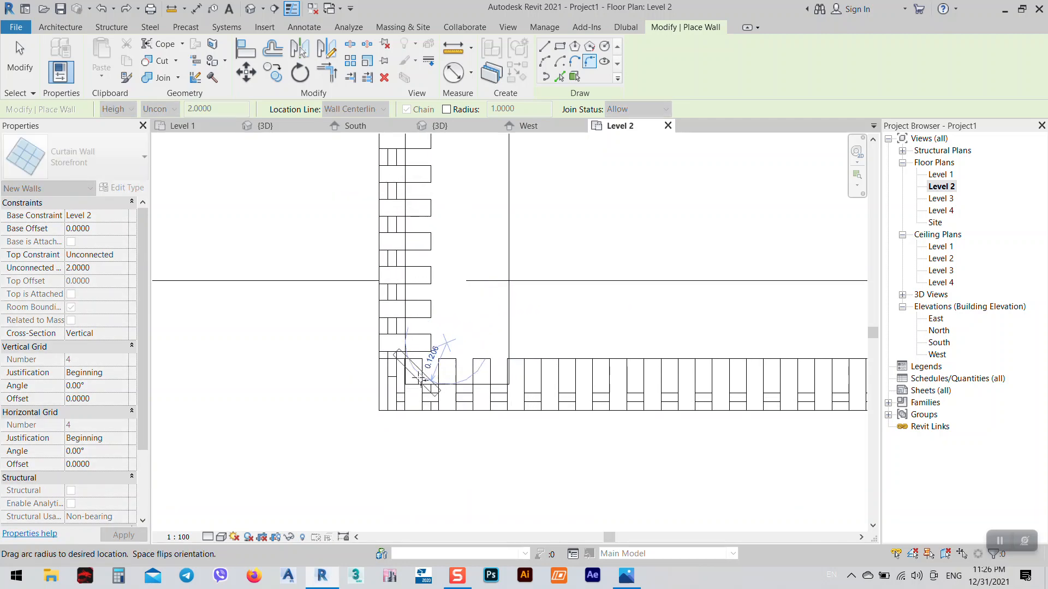
{"action": "scroll", "coordinate": [413, 377], "scroll_direction": "up", "scroll_amount": 1}
{"action": "left_click", "coordinate": [422, 378]}
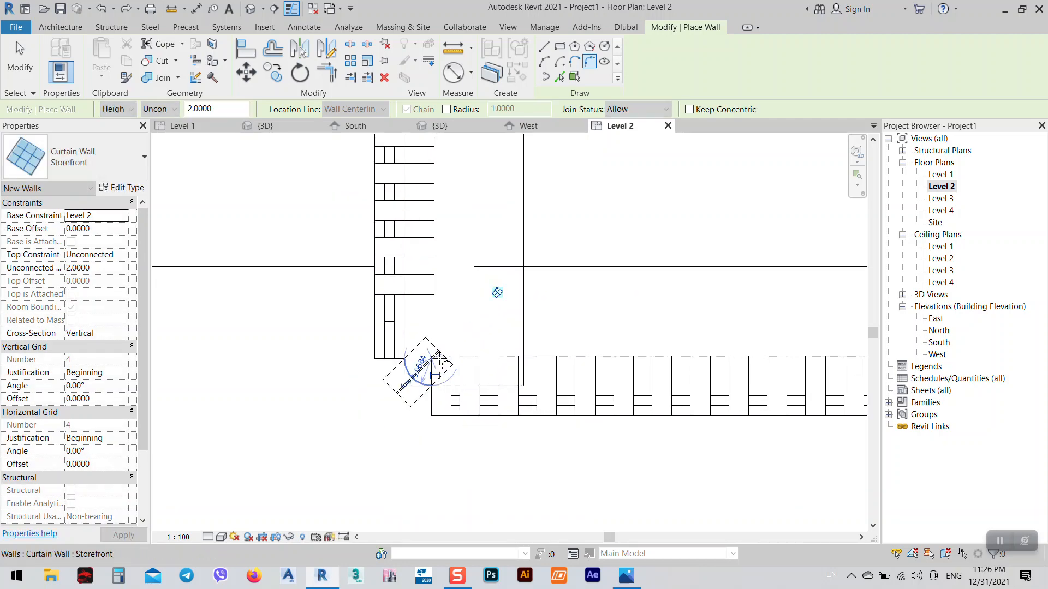
- Check the filleted corner in the 3D view and undo the Storefront arc wall
{"action": "left_click", "coordinate": [465, 130]}
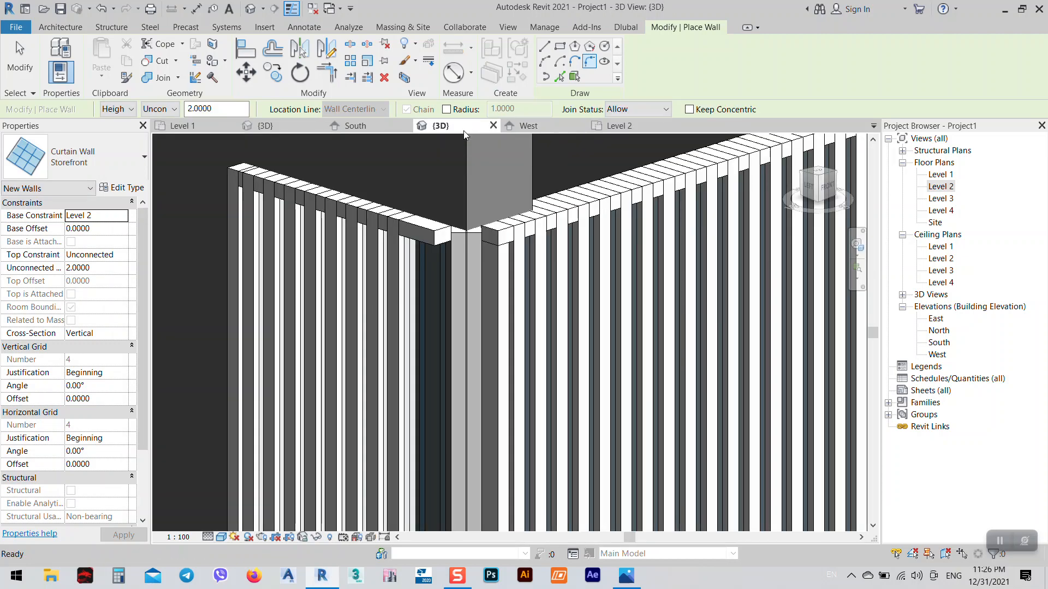
{"action": "scroll", "coordinate": [464, 288], "scroll_direction": "down", "scroll_amount": 3}
{"action": "scroll", "coordinate": [475, 311], "scroll_direction": "down", "scroll_amount": 3}
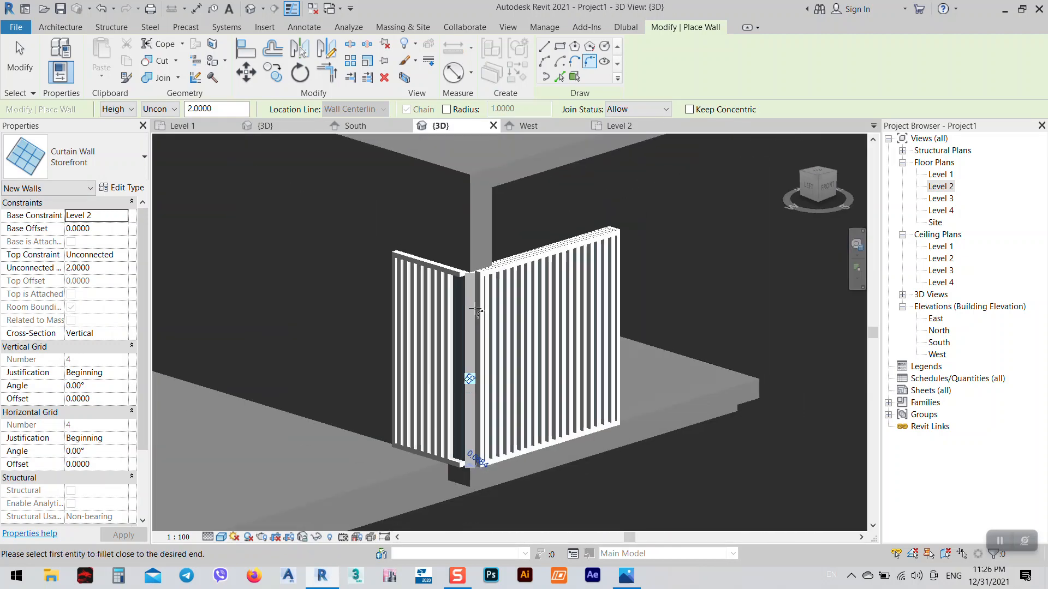
{"action": "scroll", "coordinate": [470, 278], "scroll_direction": "down", "scroll_amount": 5}
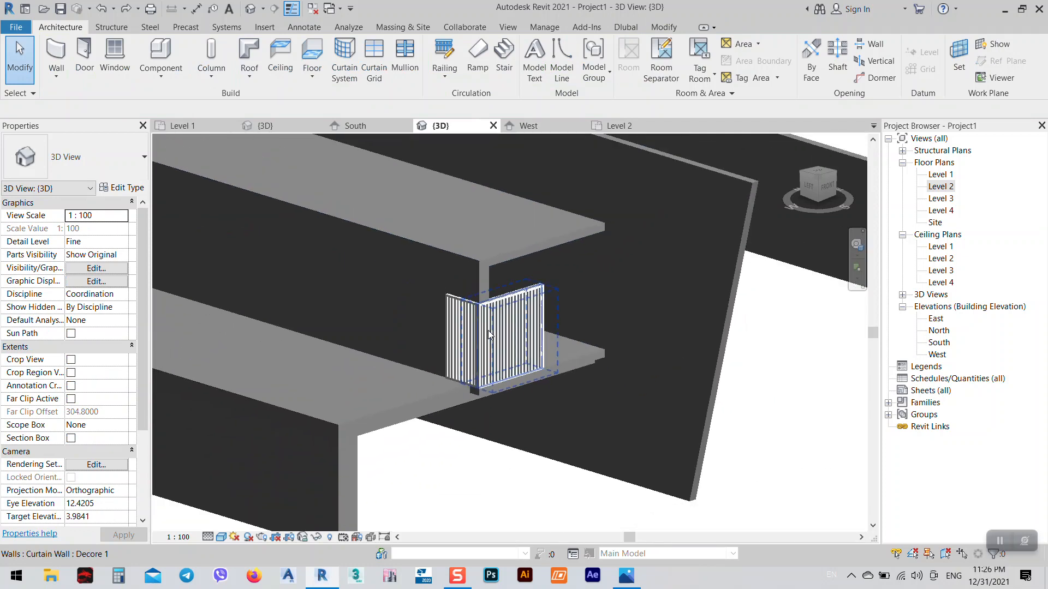
- Examine a glazed system panel between the mullions of the shorter Decore 1 wall and its place in the building
{"action": "scroll", "coordinate": [491, 328], "scroll_direction": "up", "scroll_amount": 3}
{"action": "scroll", "coordinate": [521, 314], "scroll_direction": "up", "scroll_amount": 8}
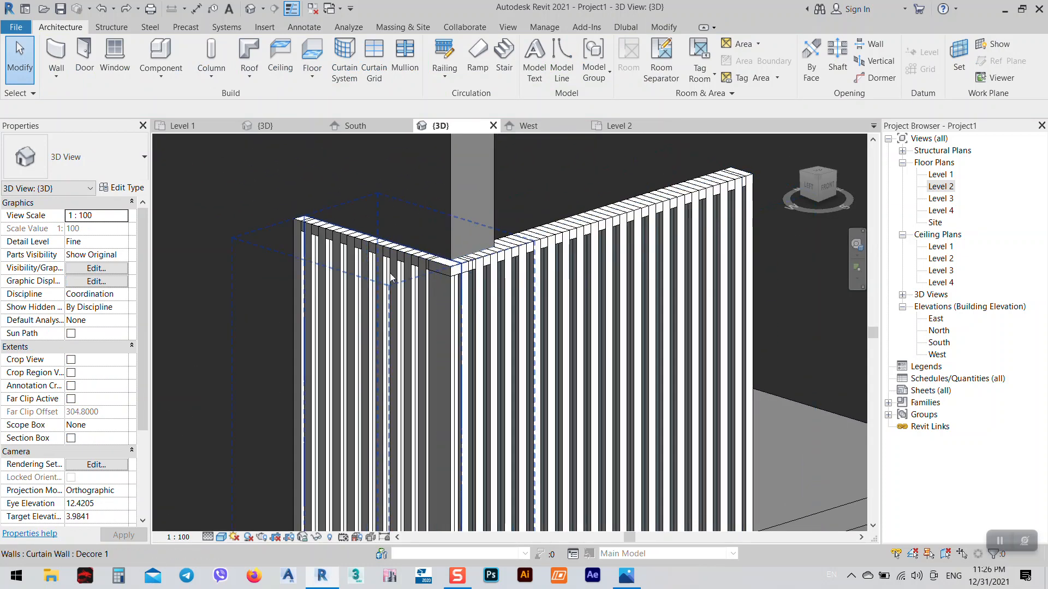
{"action": "scroll", "coordinate": [387, 275], "scroll_direction": "up", "scroll_amount": 5}
{"action": "key", "text": "Tab"}
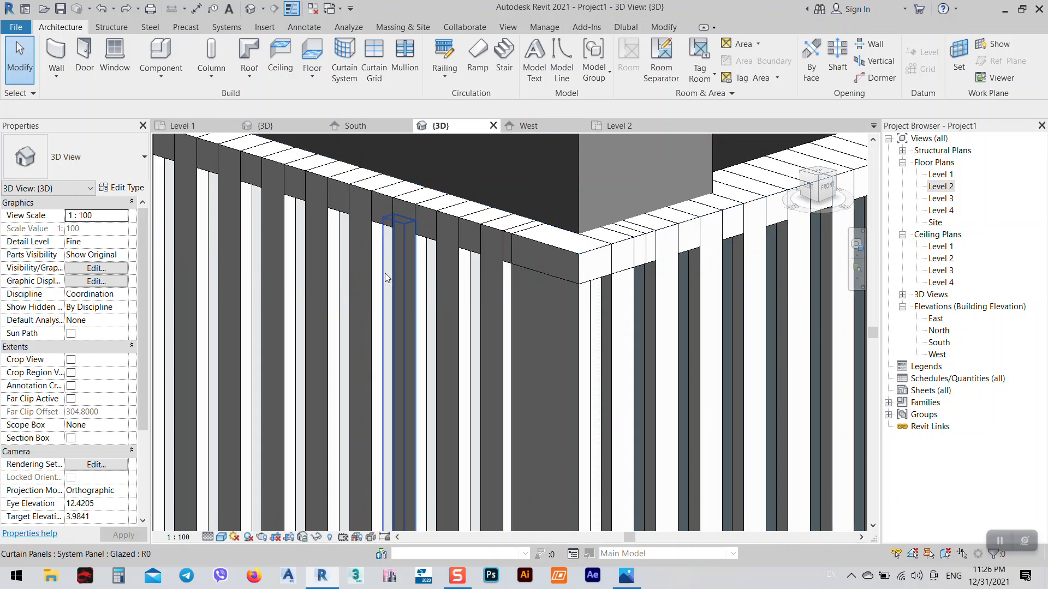
{"action": "left_click", "coordinate": [385, 275]}
{"action": "scroll", "coordinate": [384, 273], "scroll_direction": "down", "scroll_amount": 8}
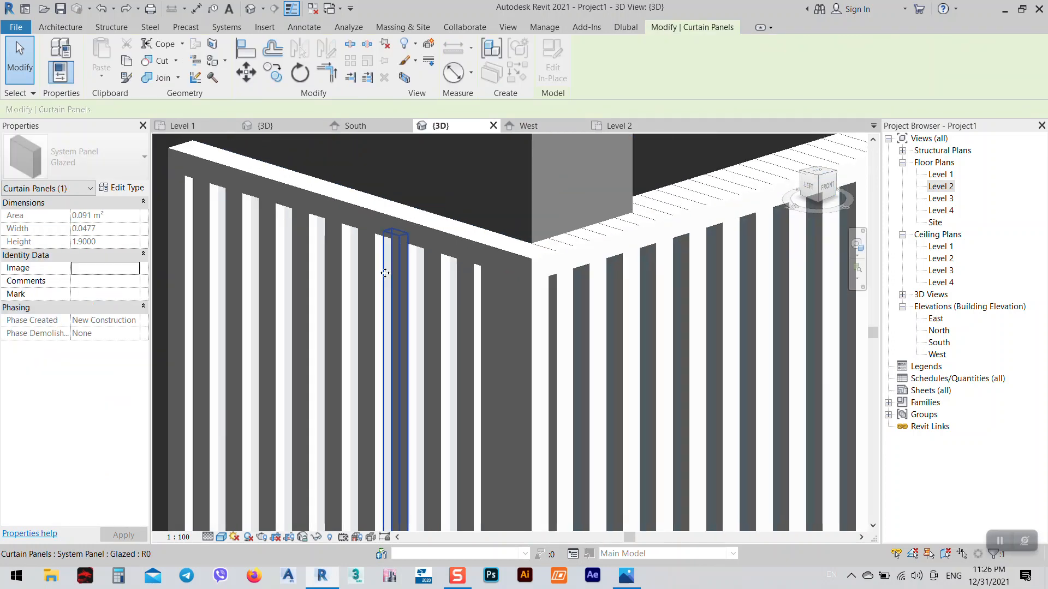
{"action": "left_click", "coordinate": [398, 413]}
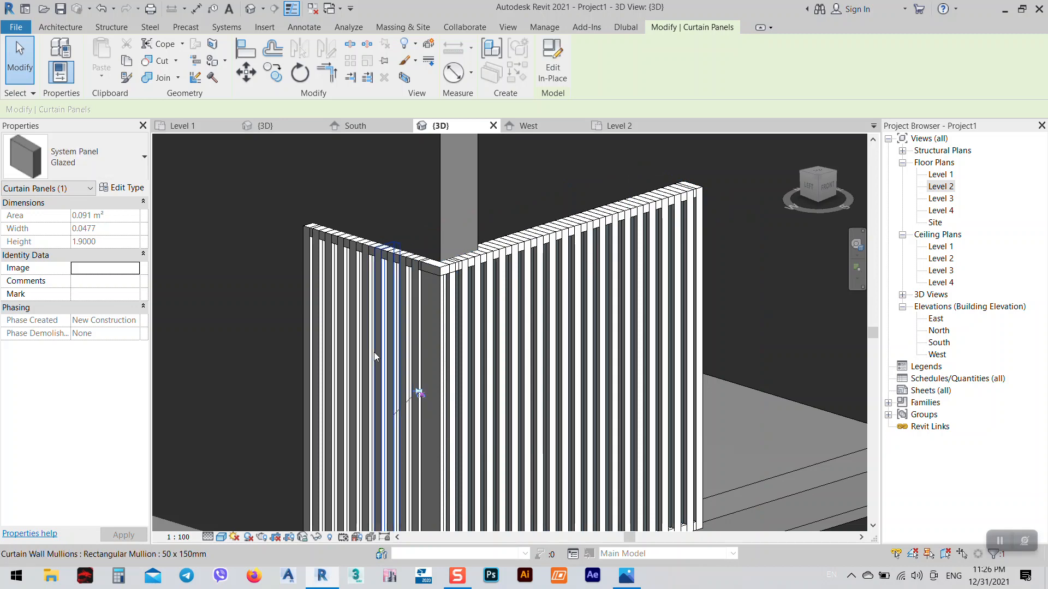
{"action": "scroll", "coordinate": [502, 261], "scroll_direction": "down", "scroll_amount": 4}
{"action": "scroll", "coordinate": [502, 261], "scroll_direction": "down", "scroll_amount": 3}
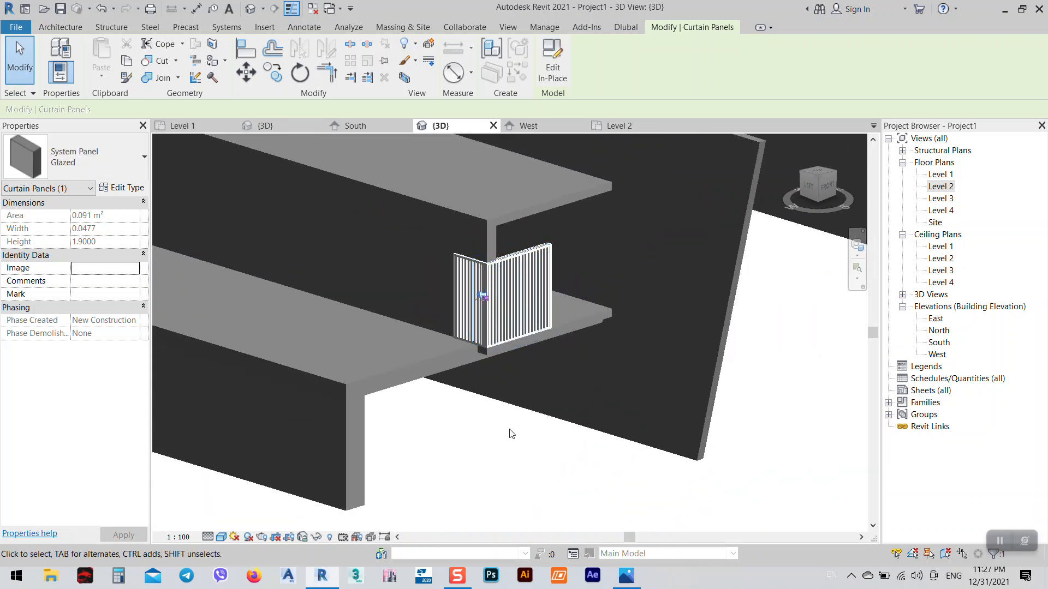
- Examine the slatted corner of the two Decore 1 walls and the surrounding building in the 3D view
{"action": "left_click", "coordinate": [509, 433]}
{"action": "scroll", "coordinate": [502, 277], "scroll_direction": "up", "scroll_amount": 5}
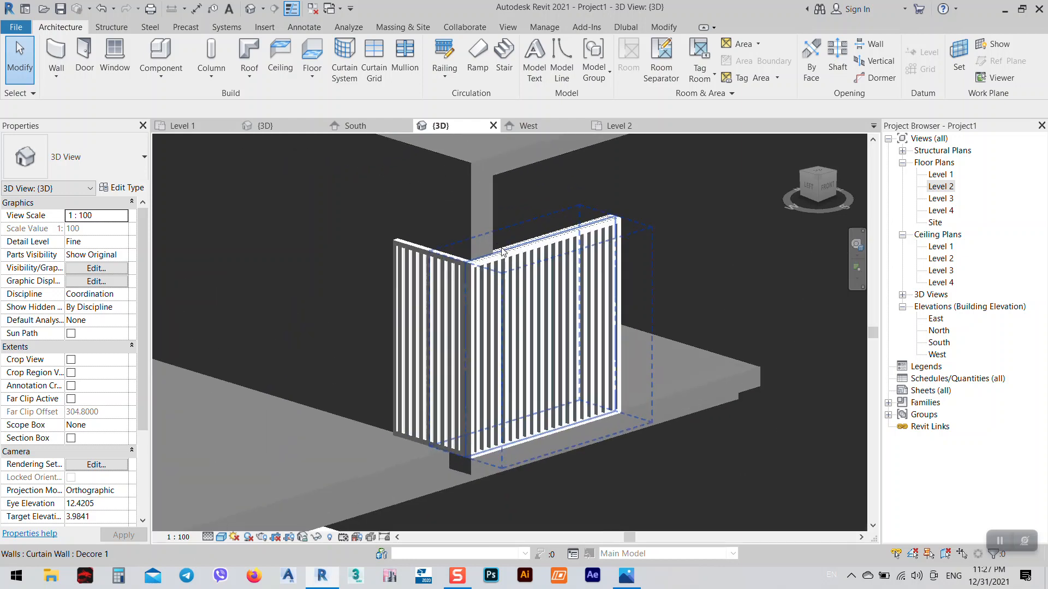
{"action": "scroll", "coordinate": [503, 259], "scroll_direction": "down", "scroll_amount": 5}
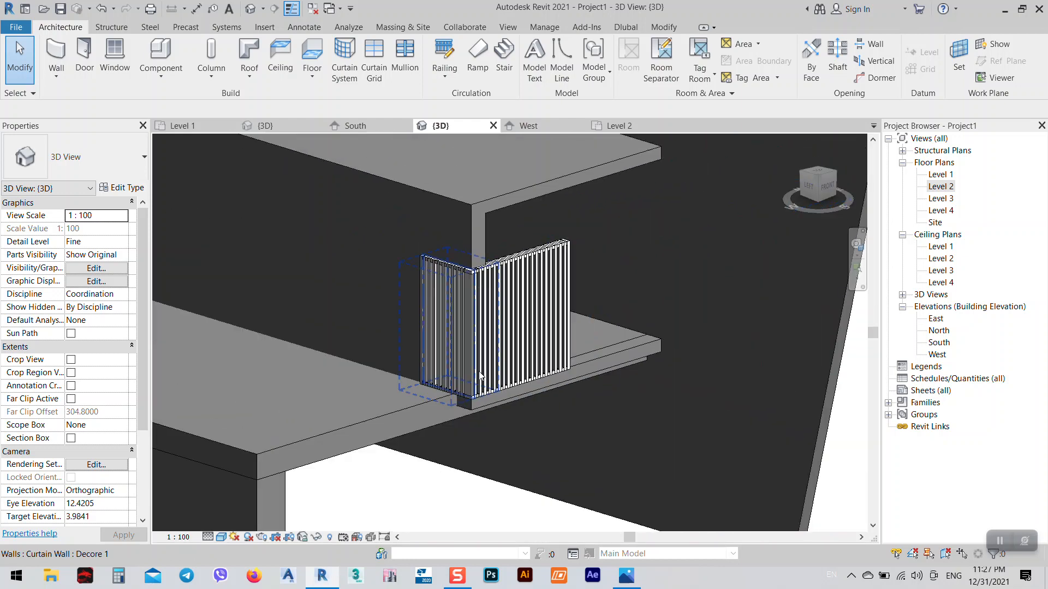
{"action": "middle_click_drag", "start_coordinate": [480, 290], "coordinate": [426, 358]}
{"action": "scroll", "coordinate": [427, 358], "scroll_direction": "down", "scroll_amount": 3}
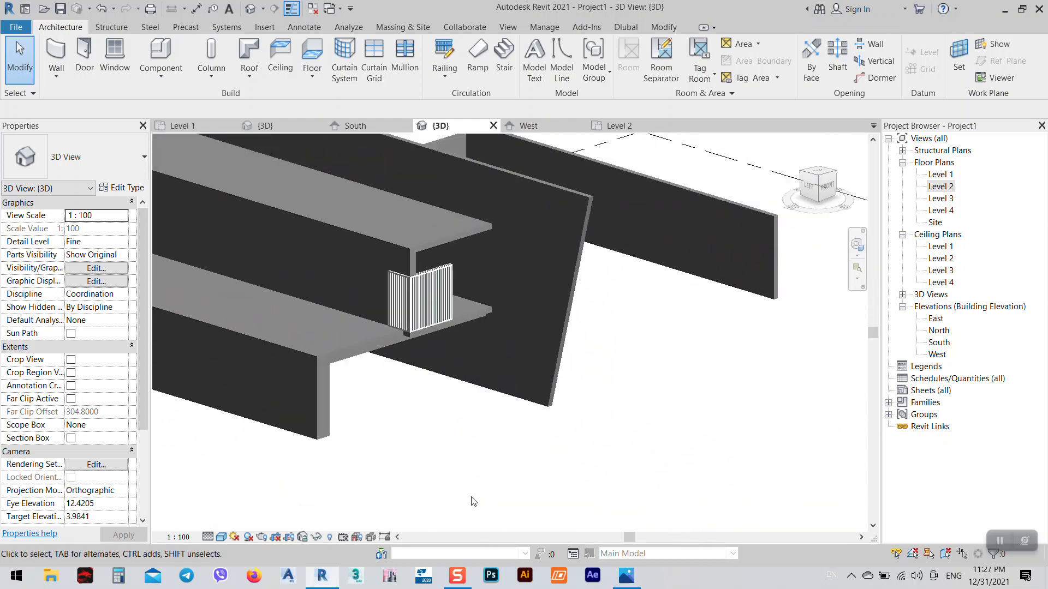
{"action": "key", "text": "alt+Tab"}
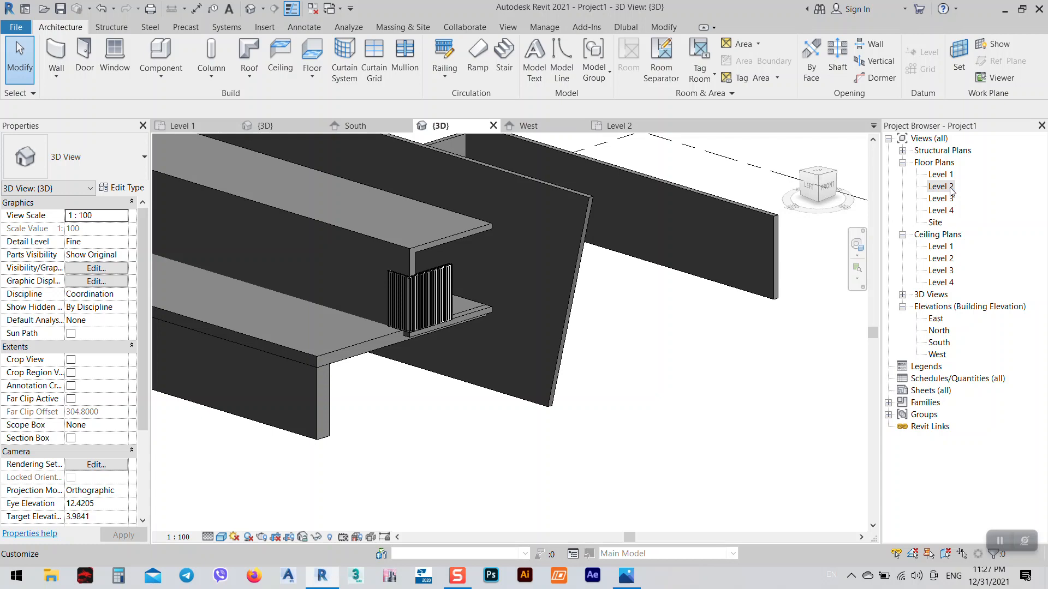
- On the Level 2 floor plan, start a new wall and duplicate the Storefront curtain wall type as Storefront 2
{"action": "double_click", "coordinate": [941, 186]}
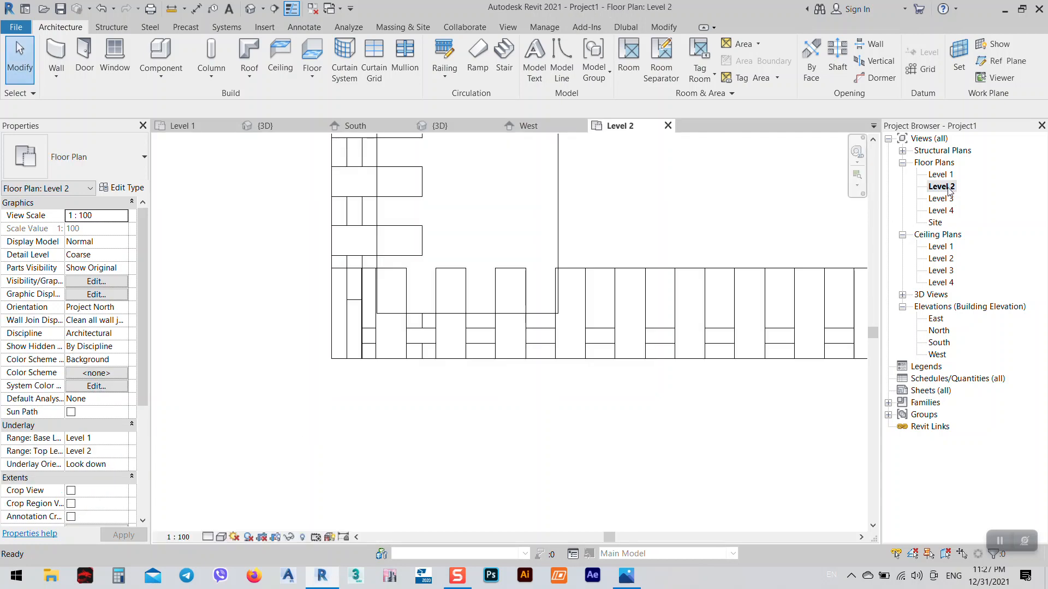
{"action": "scroll", "coordinate": [465, 415], "scroll_direction": "up", "scroll_amount": 5}
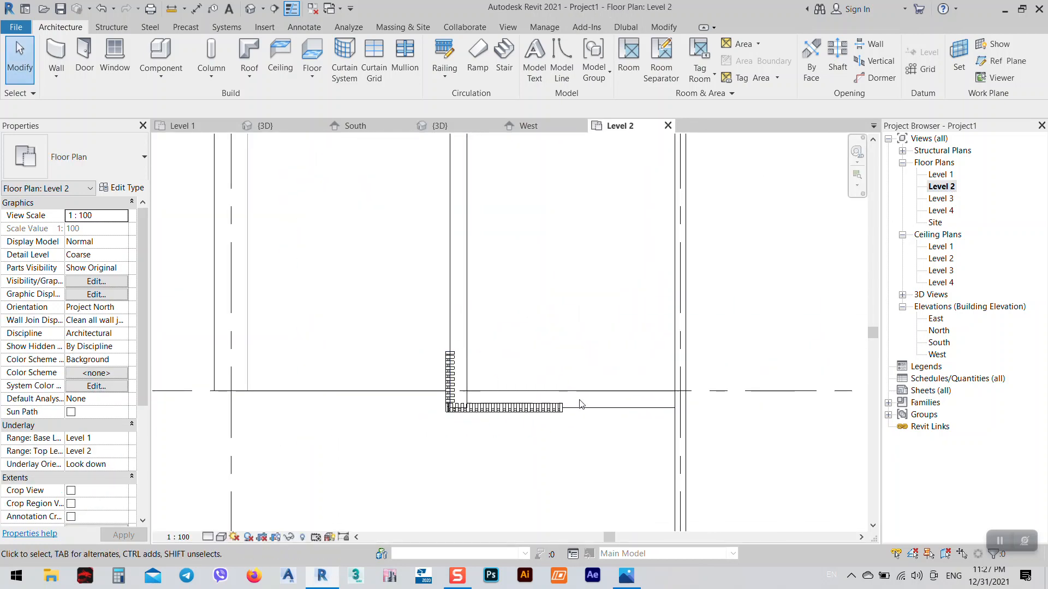
{"action": "scroll", "coordinate": [465, 415], "scroll_direction": "down", "scroll_amount": 1}
{"action": "middle_click_drag", "start_coordinate": [603, 367], "coordinate": [575, 319]}
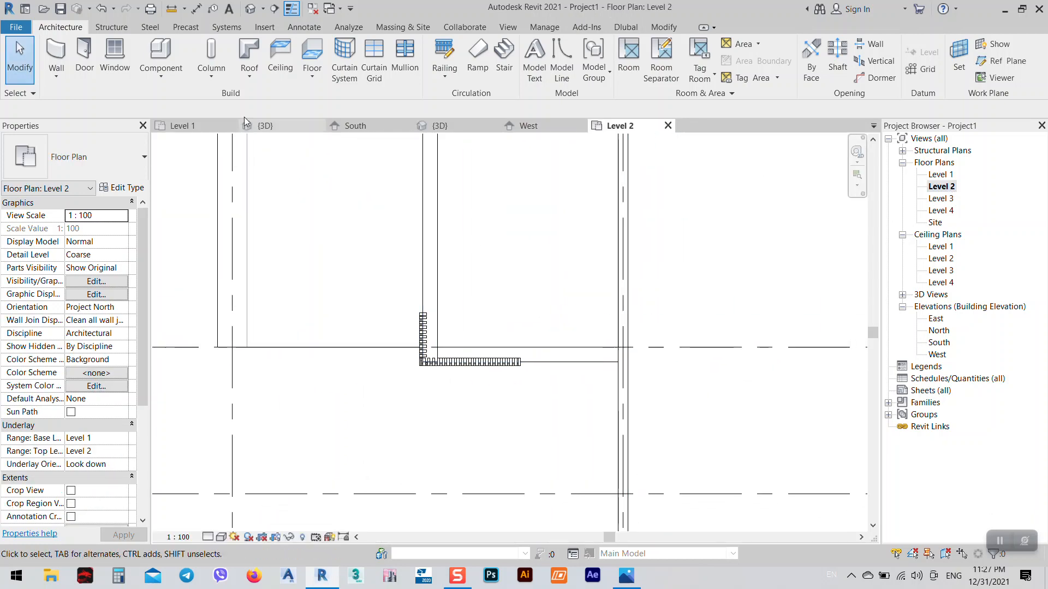
{"action": "left_click", "coordinate": [57, 61]}
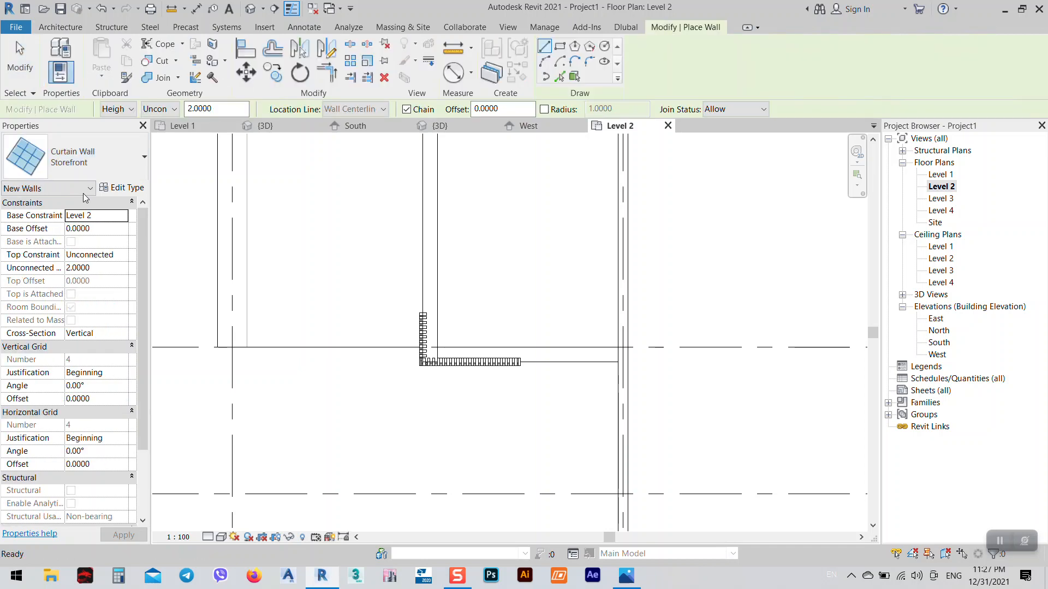
{"action": "left_click", "coordinate": [93, 160]}
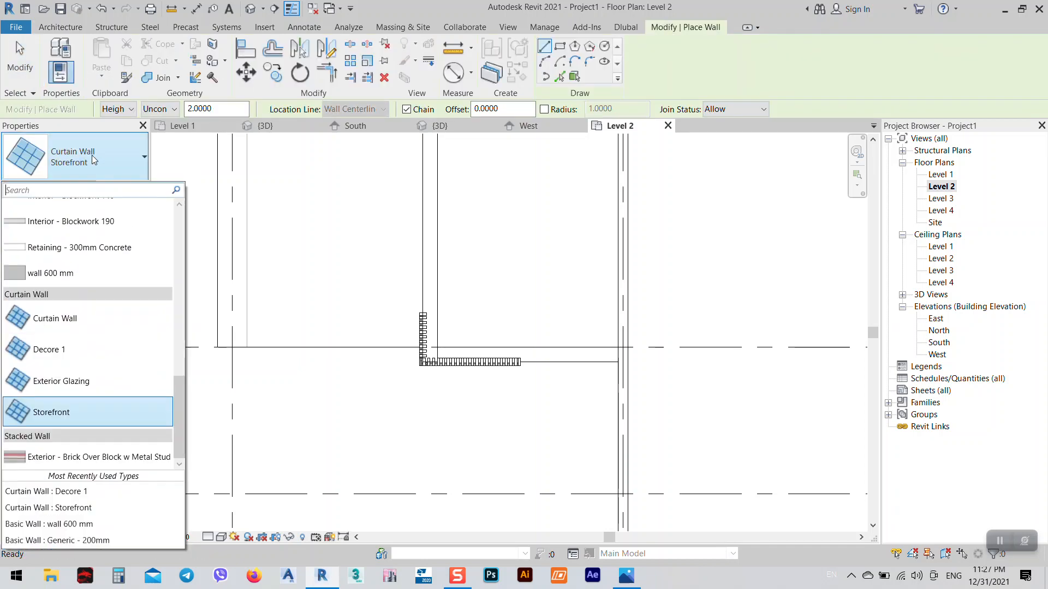
{"action": "left_click", "coordinate": [82, 409]}
{"action": "left_click", "coordinate": [124, 188]}
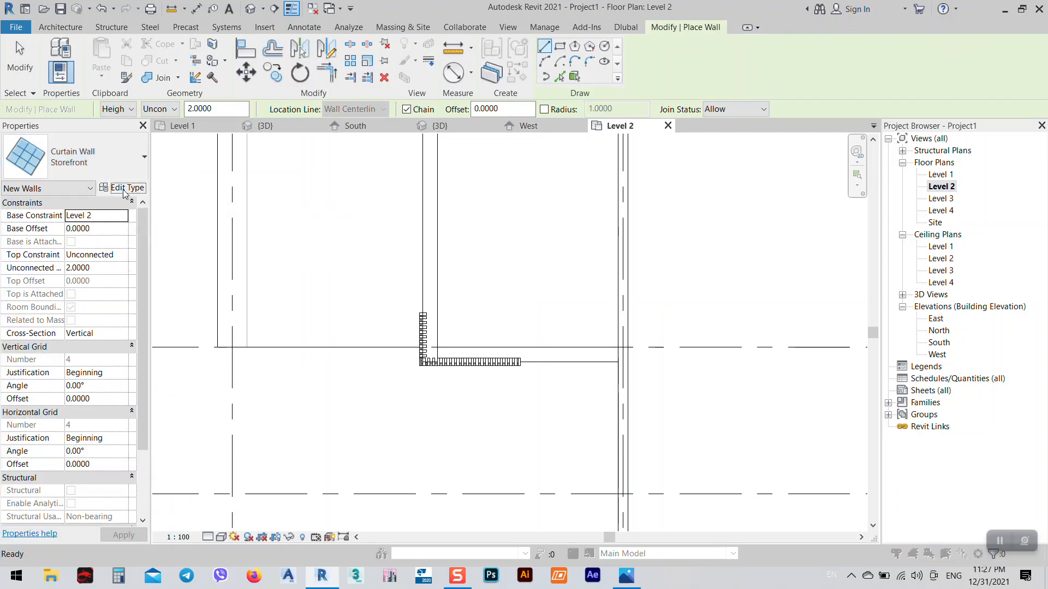
{"action": "left_click", "coordinate": [467, 106]}
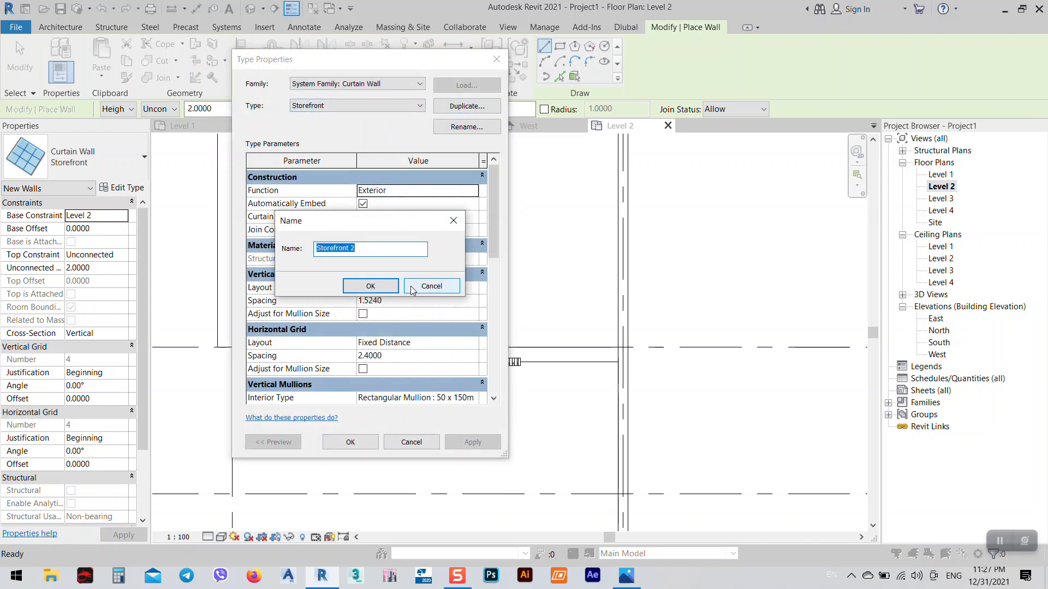
{"action": "left_click", "coordinate": [371, 286]}
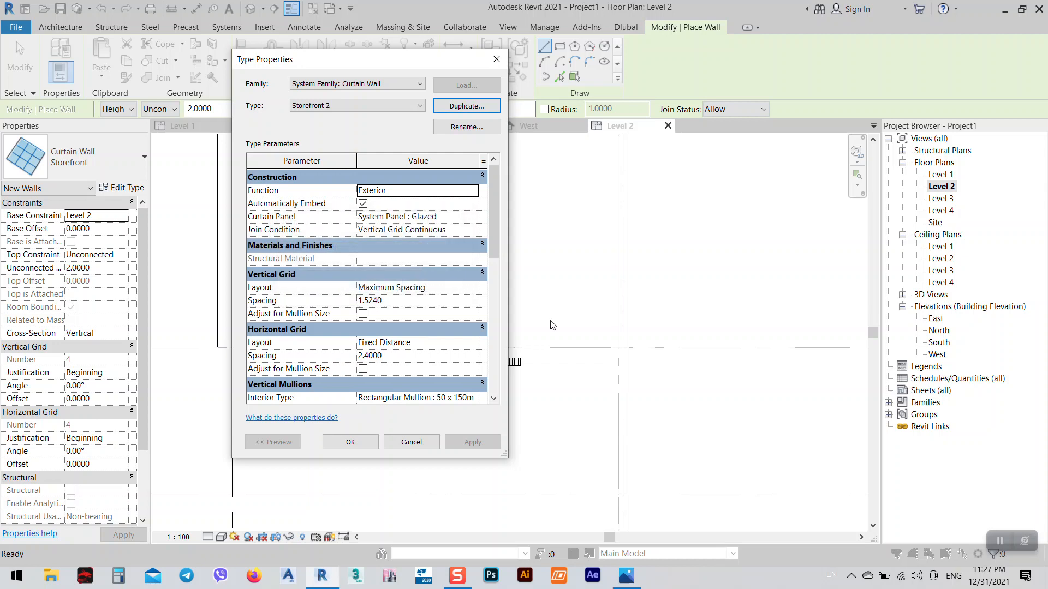
{"action": "left_click", "coordinate": [349, 443]}
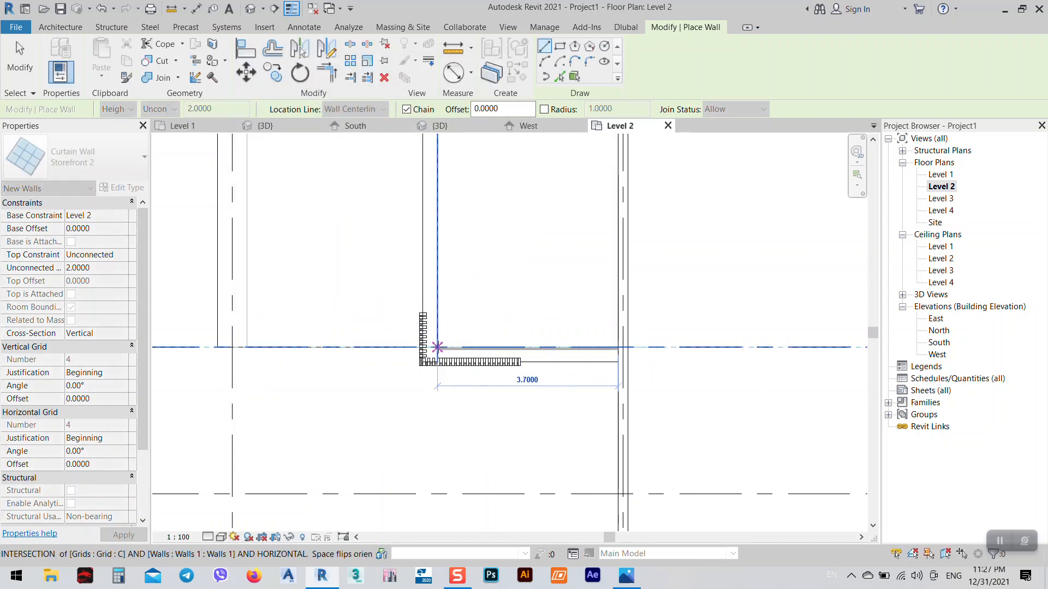
- Draw a 3.7 m Storefront 2 curtain wall along grid C behind the slatted wall, ending at the inner face of the side wall
{"action": "left_click", "coordinate": [437, 347]}
{"action": "right_click", "coordinate": [562, 294]}
{"action": "left_click", "coordinate": [590, 300]}
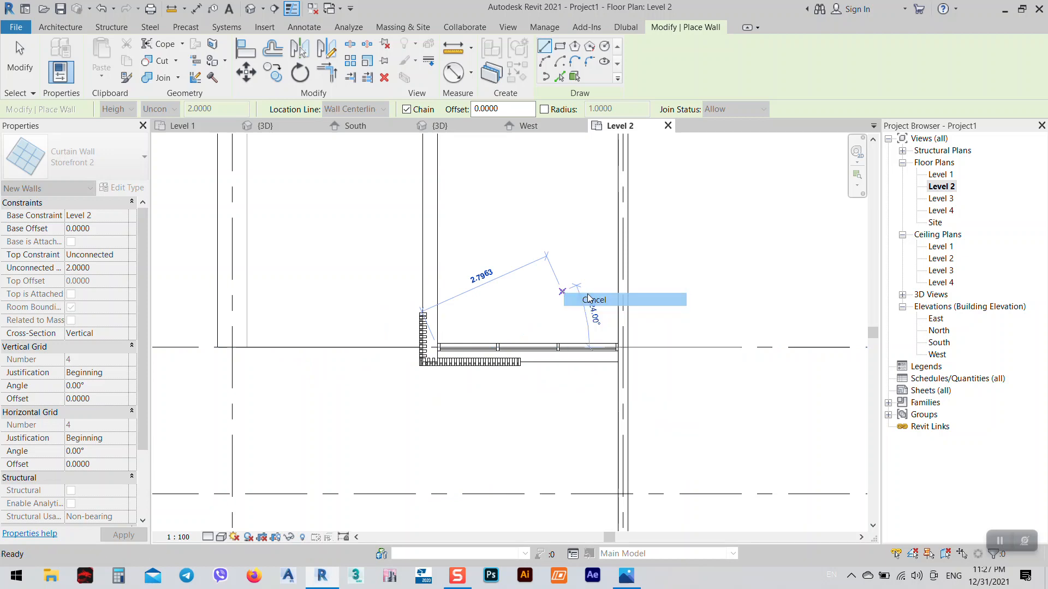
{"action": "right_click", "coordinate": [521, 261]}
{"action": "left_click", "coordinate": [544, 277]}
- Constrain the top of the new Storefront 2 wall up to the level above instead of leaving it unconnected
{"action": "left_click", "coordinate": [530, 347]}
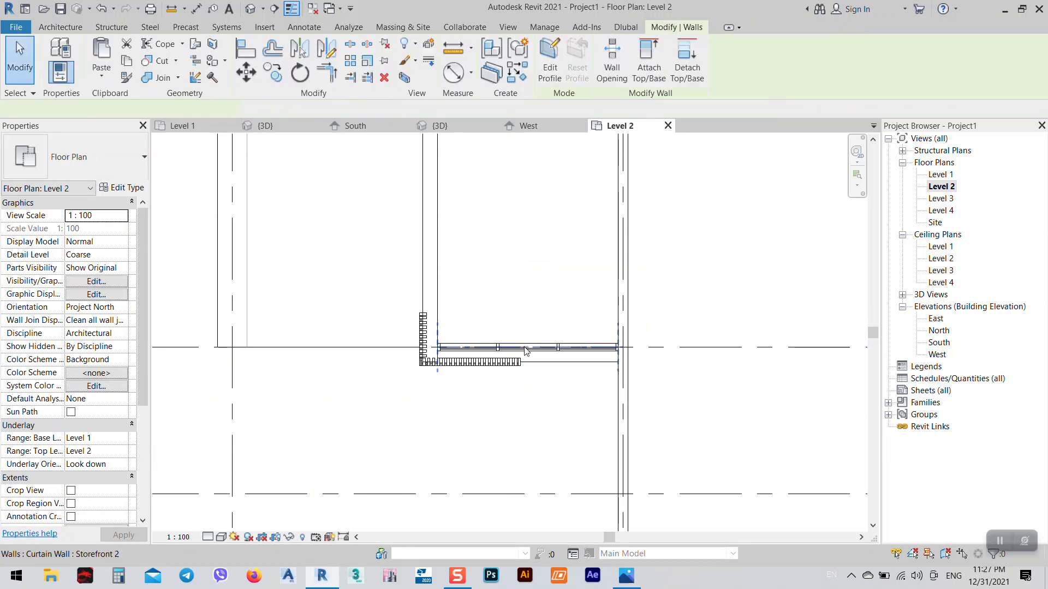
{"action": "left_click", "coordinate": [116, 268]}
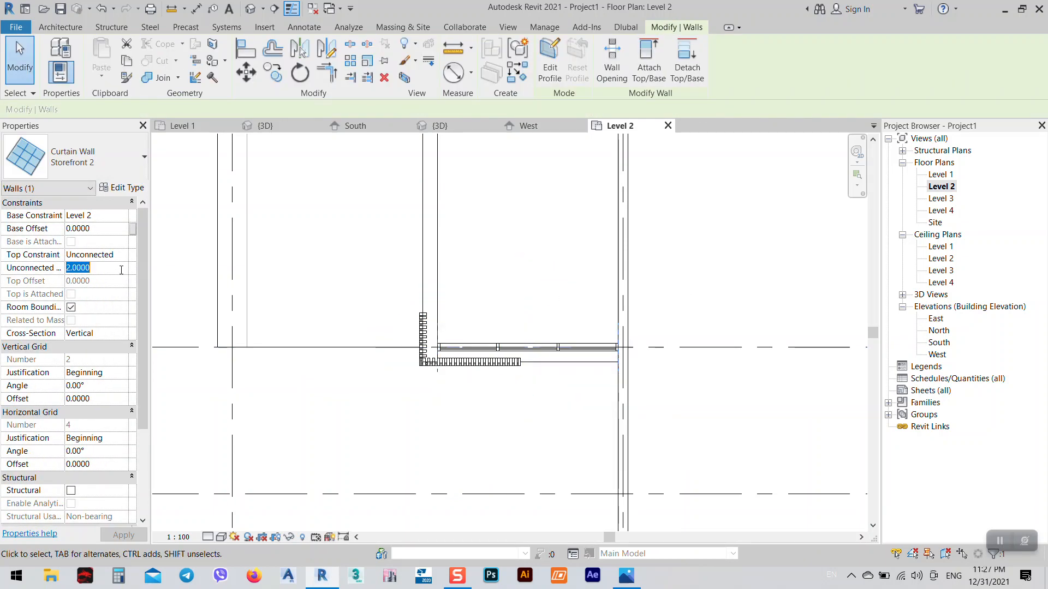
{"action": "left_click", "coordinate": [99, 255]}
{"action": "left_click", "coordinate": [122, 254]}
{"action": "left_click", "coordinate": [122, 301]}
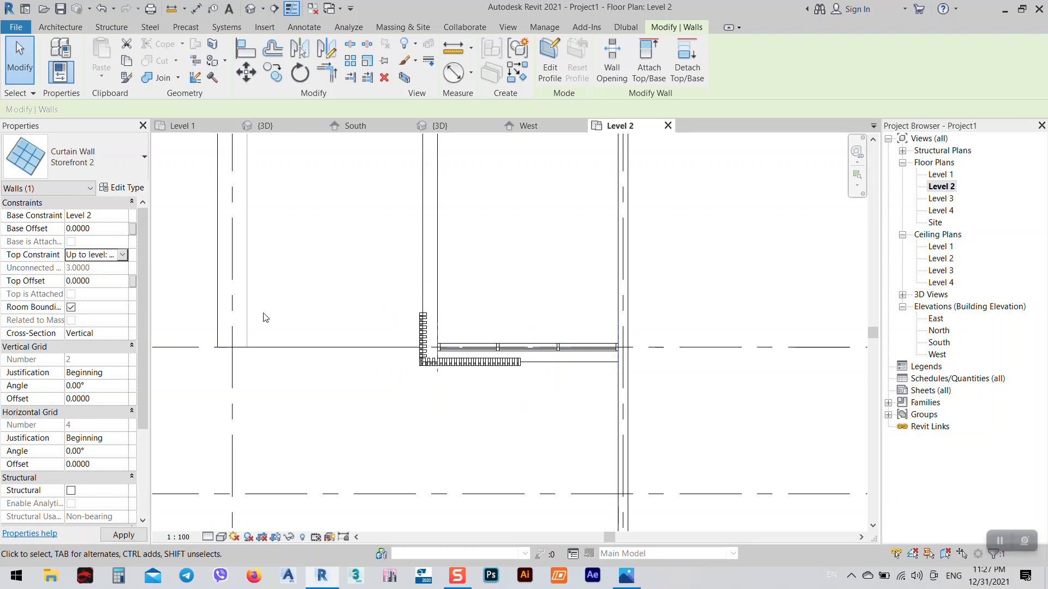
- Inspect the glazed wall in the 3D view and compare its divisions with the reference photo of the house in Photos
{"action": "left_click", "coordinate": [458, 131]}
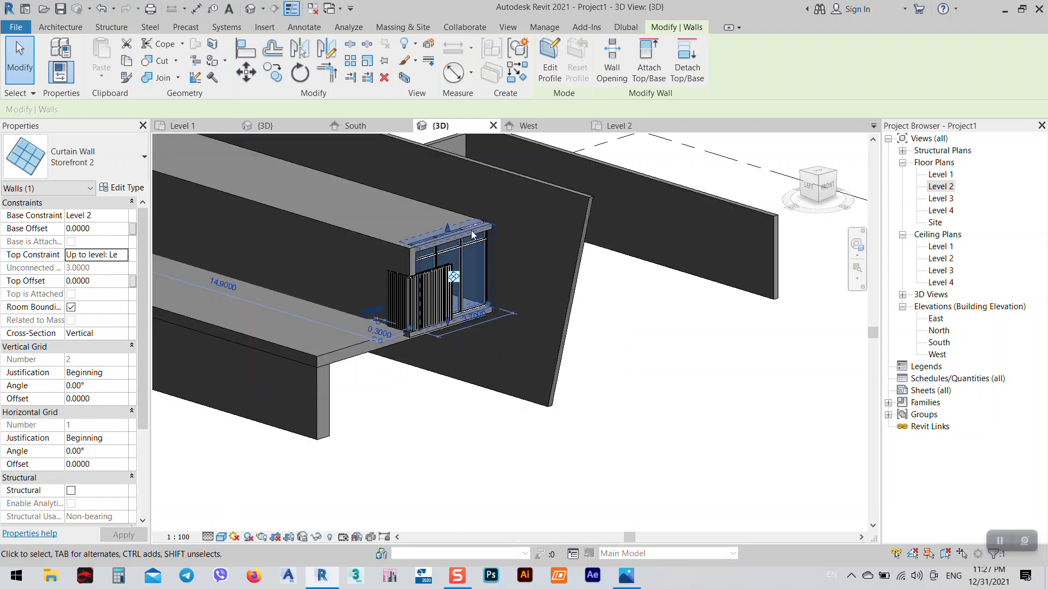
{"action": "middle_click_drag", "start_coordinate": [601, 382], "coordinate": [622, 404], "text": "shift"}
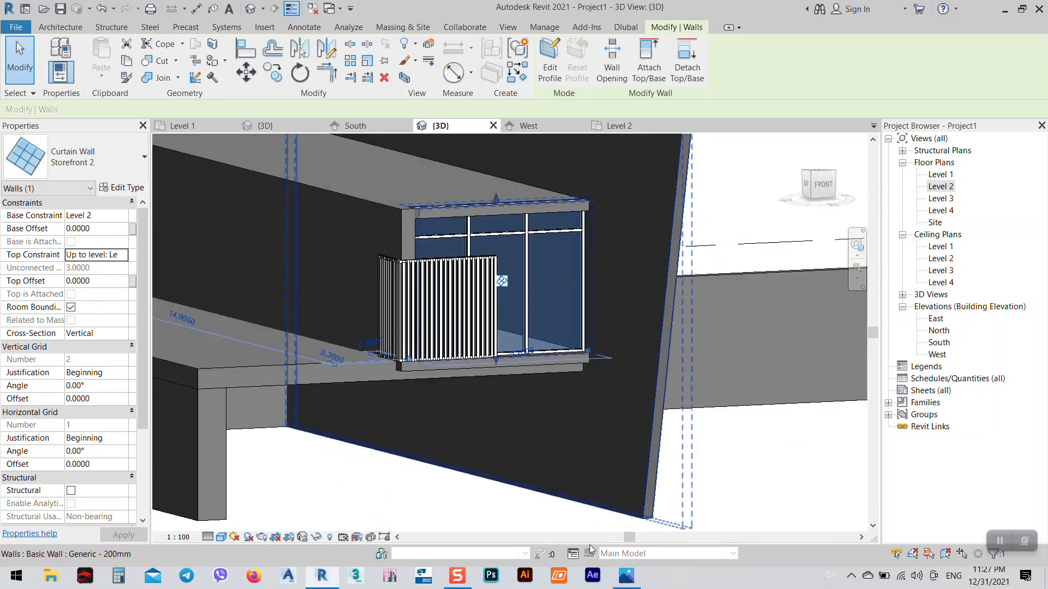
{"action": "left_click", "coordinate": [626, 577]}
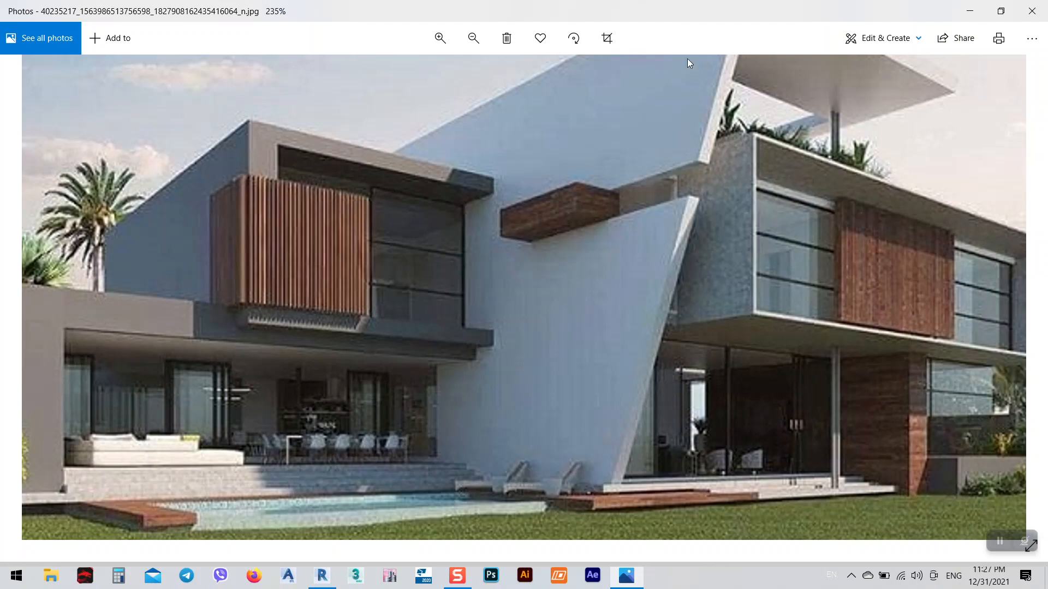
{"action": "left_click", "coordinate": [970, 11]}
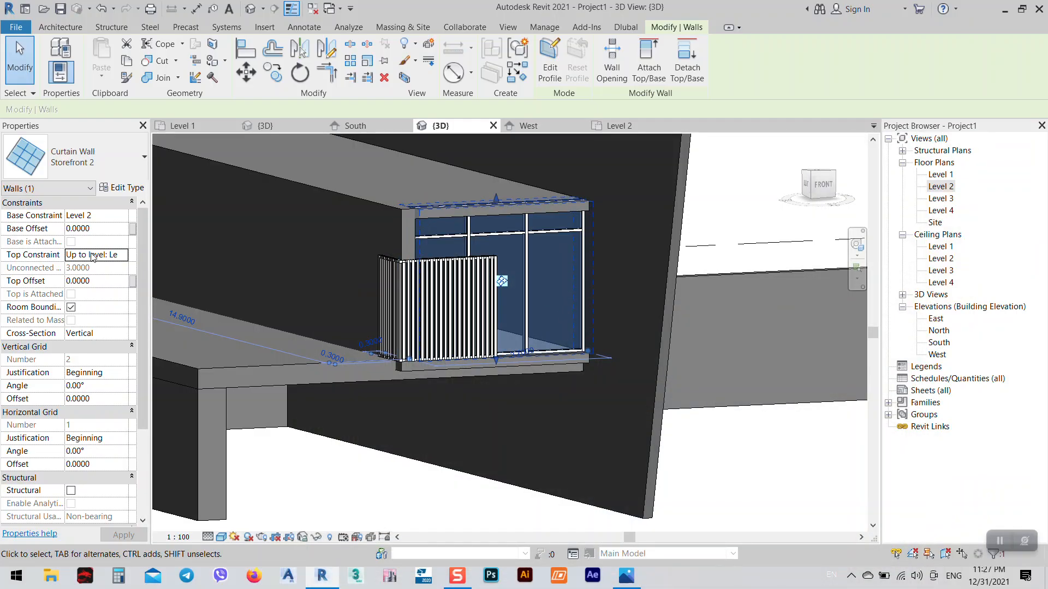
- Set both the vertical and the horizontal grid spacing of the Storefront 2 type to 1.0 m and apply
{"action": "left_click", "coordinate": [118, 188]}
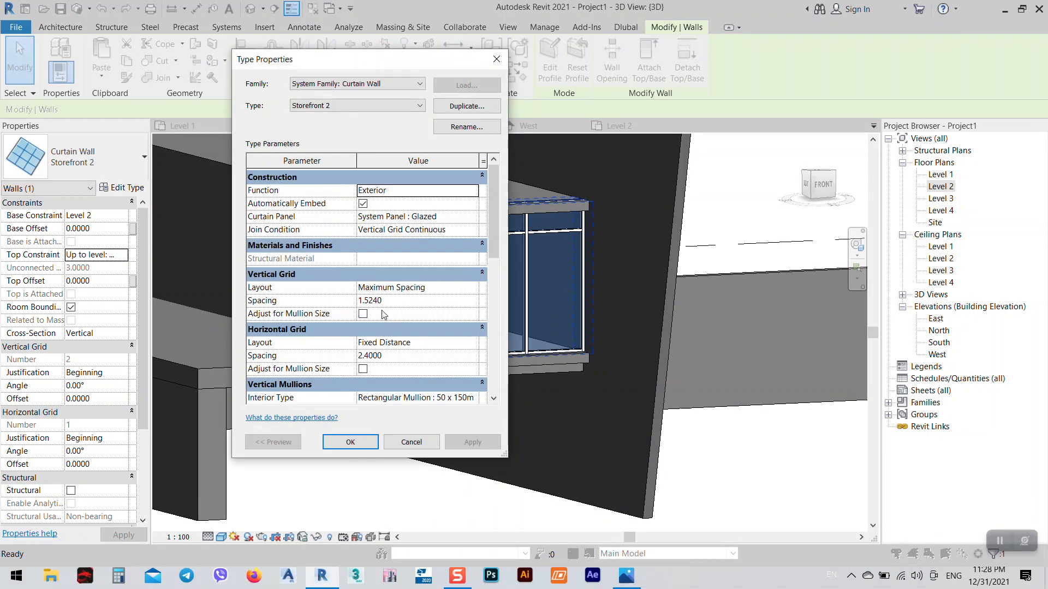
{"action": "left_click", "coordinate": [403, 301]}
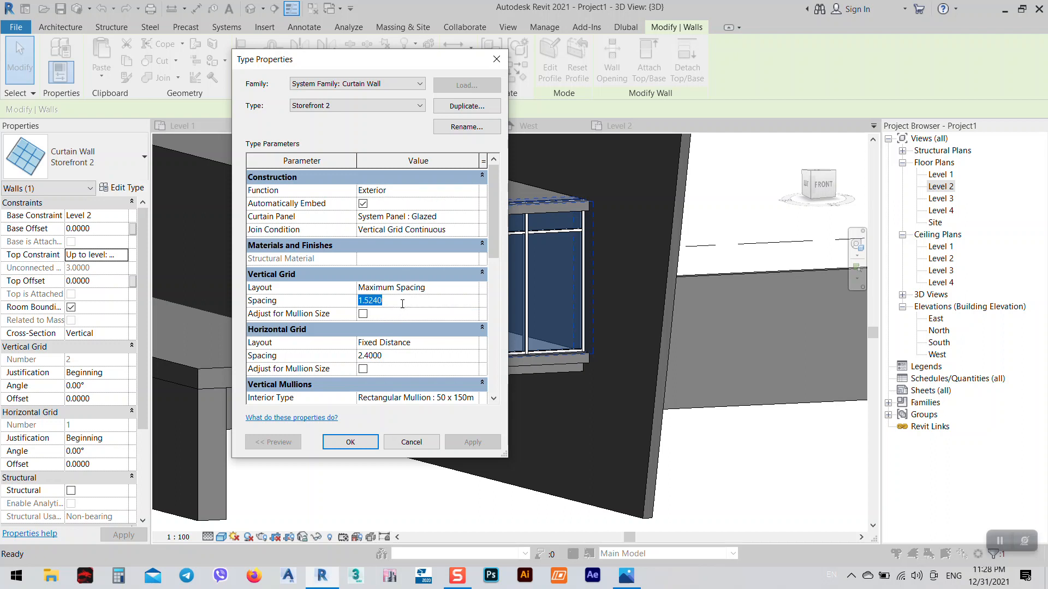
{"action": "type", "text": "1"}
{"action": "key", "text": "Return"}
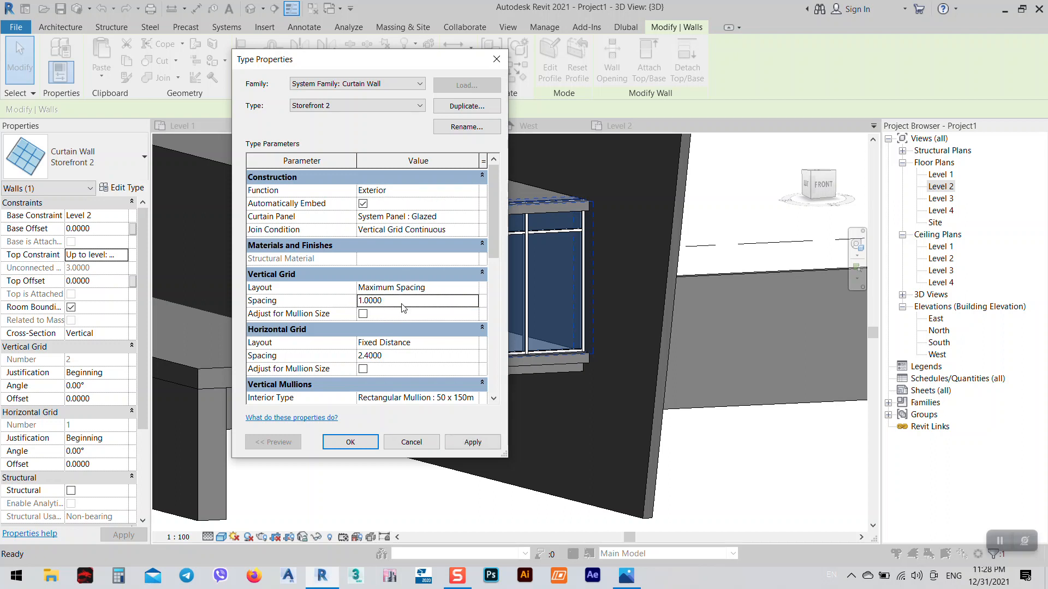
{"action": "left_click", "coordinate": [473, 442]}
{"action": "left_click_drag", "start_coordinate": [350, 59], "coordinate": [265, 59]}
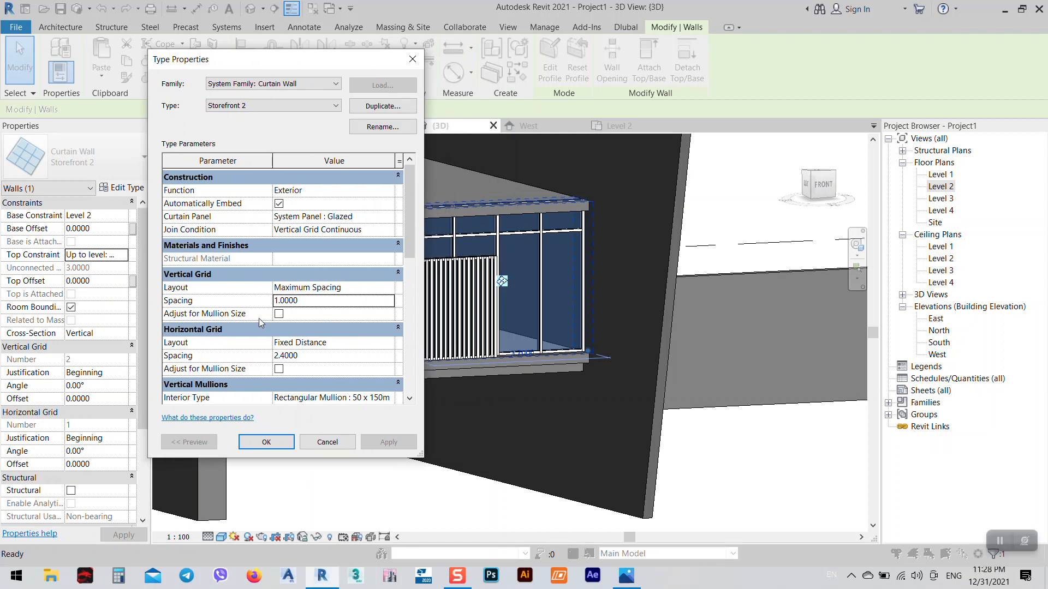
{"action": "left_click", "coordinate": [326, 356]}
{"action": "type", "text": "1"}
{"action": "key", "text": "Return"}
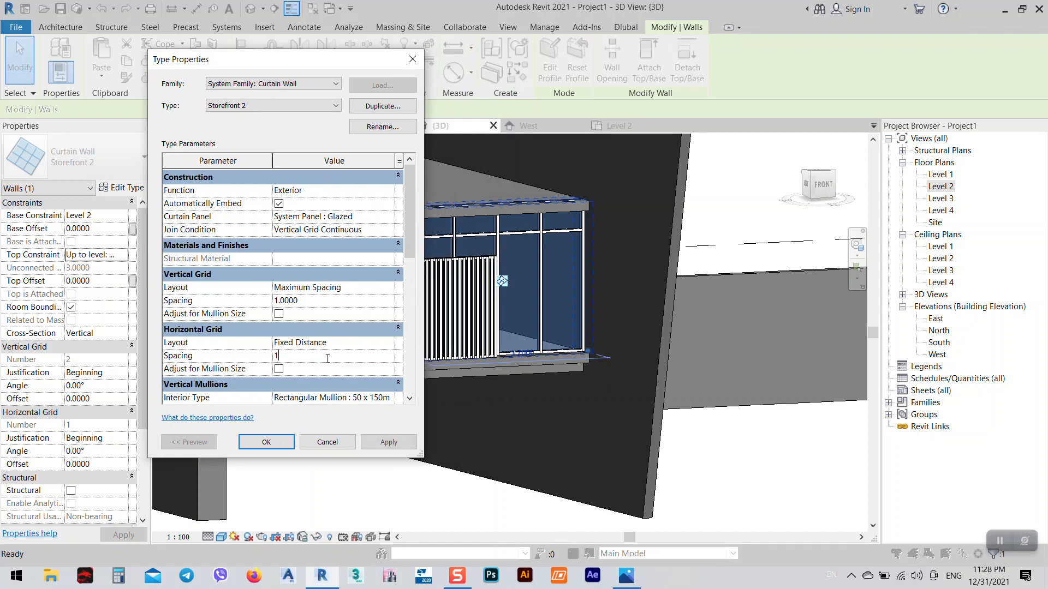
{"action": "left_click", "coordinate": [385, 441]}
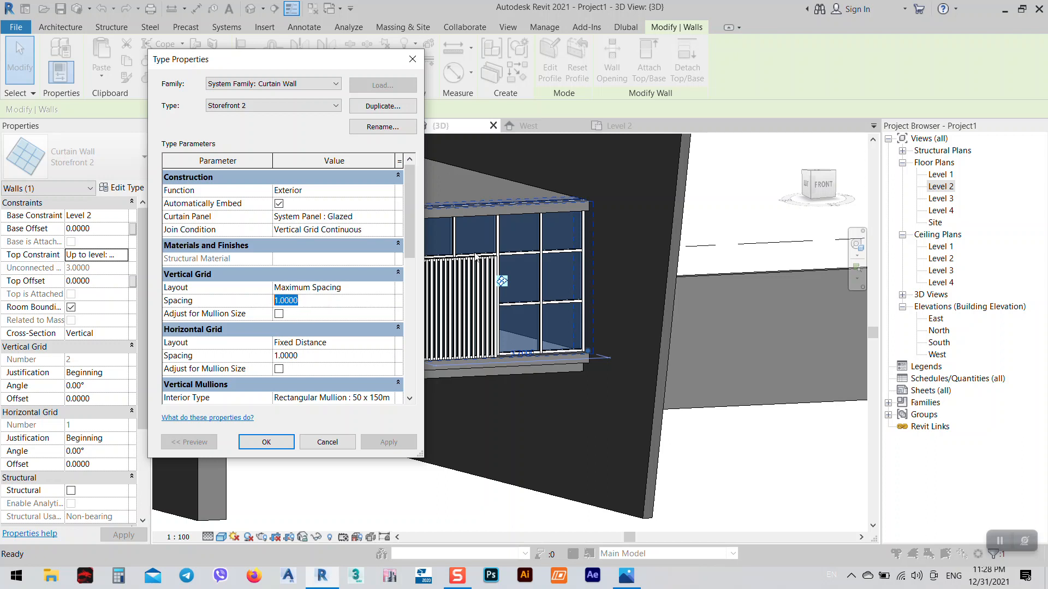
- Set the vertical grid spacing of Storefront 2 to 2.0 m and apply it to the wall
{"action": "type", "text": "2"}
{"action": "key", "text": "Return"}
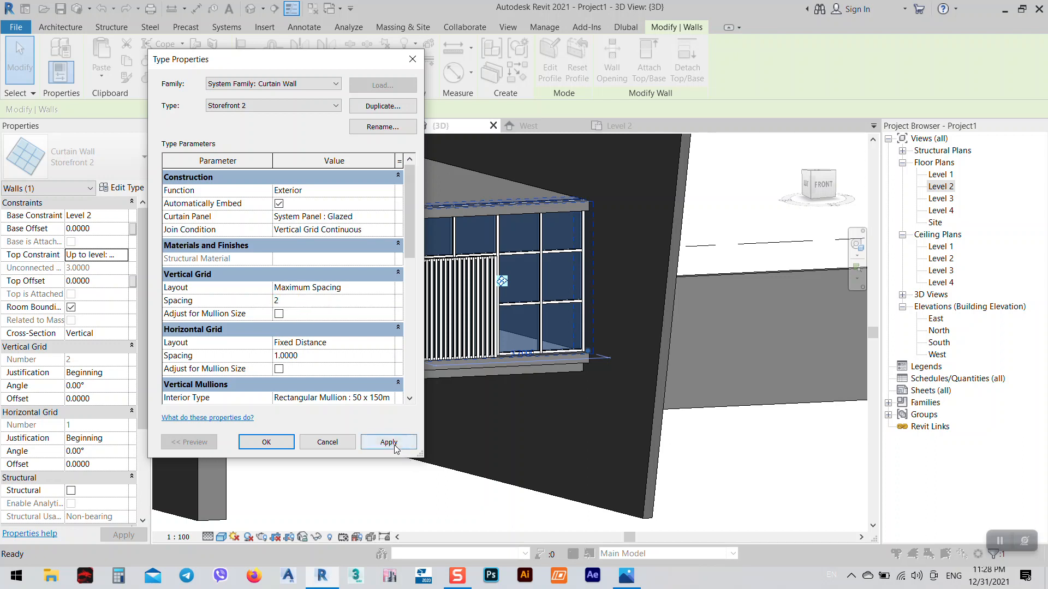
{"action": "left_click", "coordinate": [388, 442]}
{"action": "left_click_drag", "start_coordinate": [319, 65], "coordinate": [167, 70]}
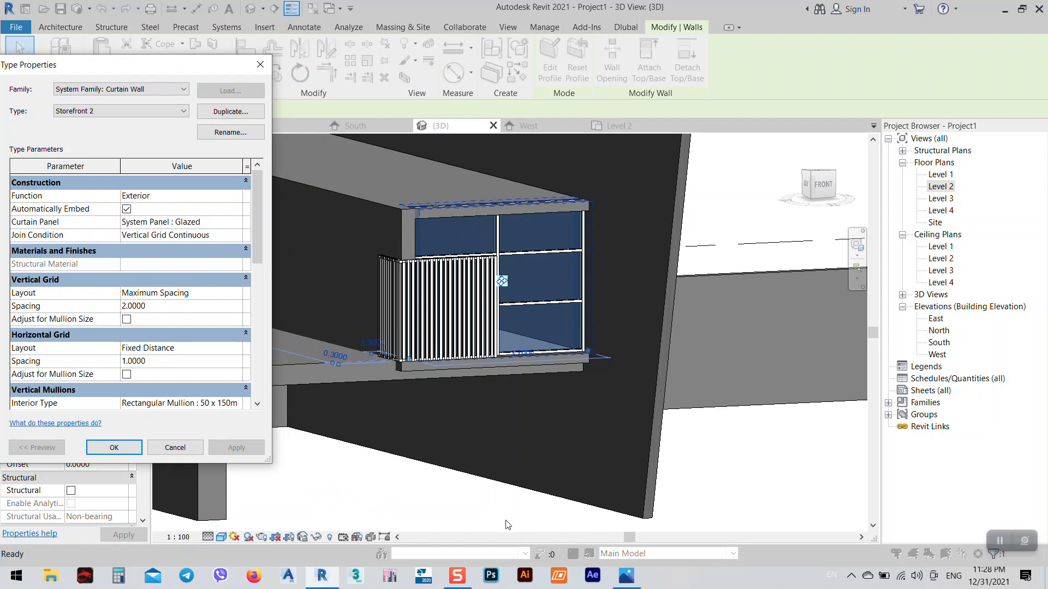
- Examine the window divisions and overall facade in the reference photo in Photos, and return to Revit
{"action": "left_click", "coordinate": [626, 576]}
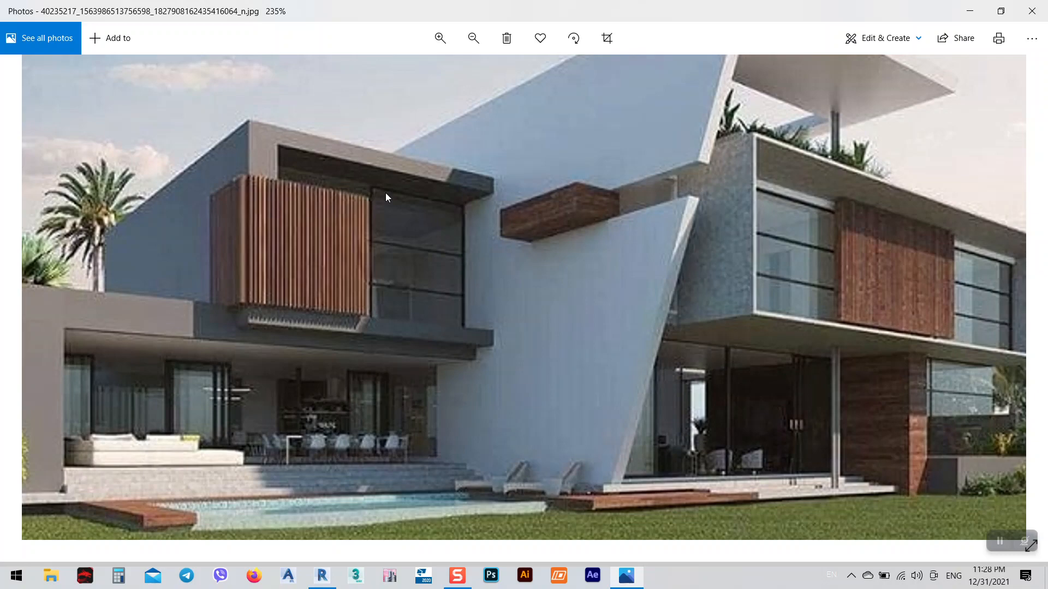
{"action": "scroll", "coordinate": [649, 370], "scroll_direction": "down", "scroll_amount": 3}
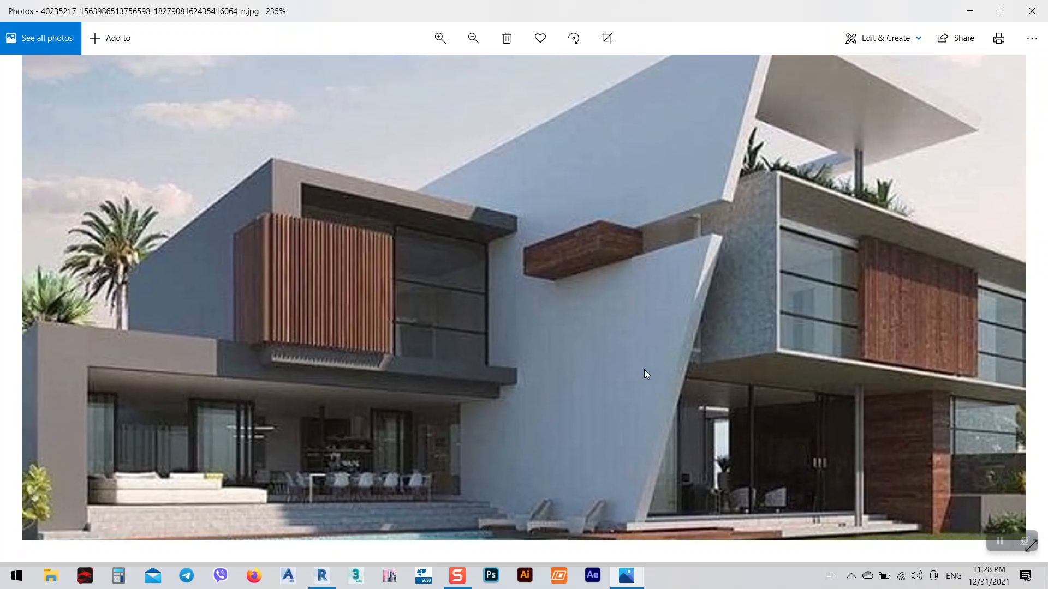
{"action": "scroll", "coordinate": [350, 309], "scroll_direction": "down", "scroll_amount": 2}
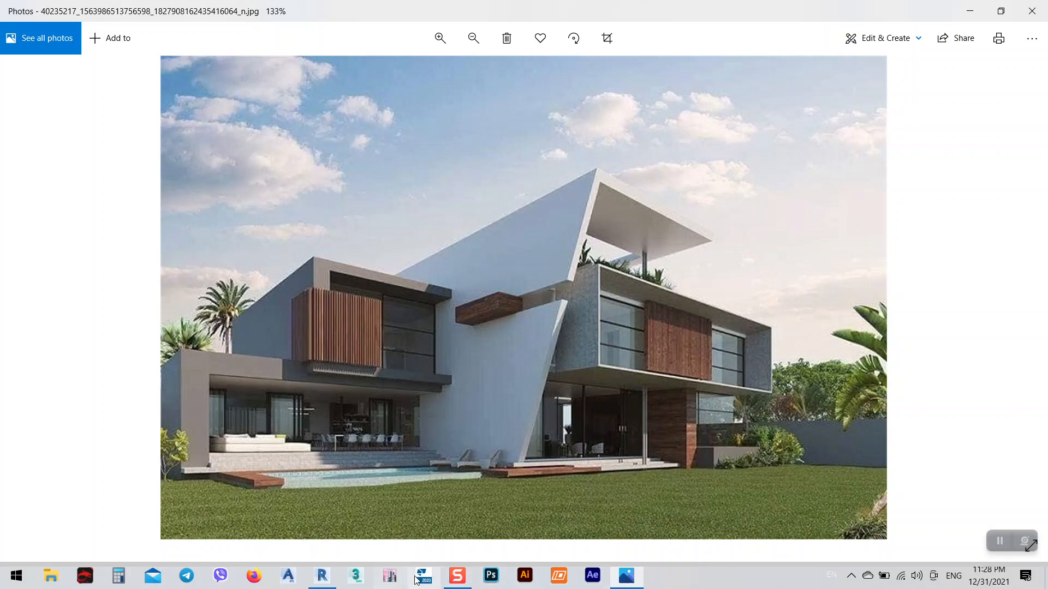
{"action": "left_click", "coordinate": [325, 581]}
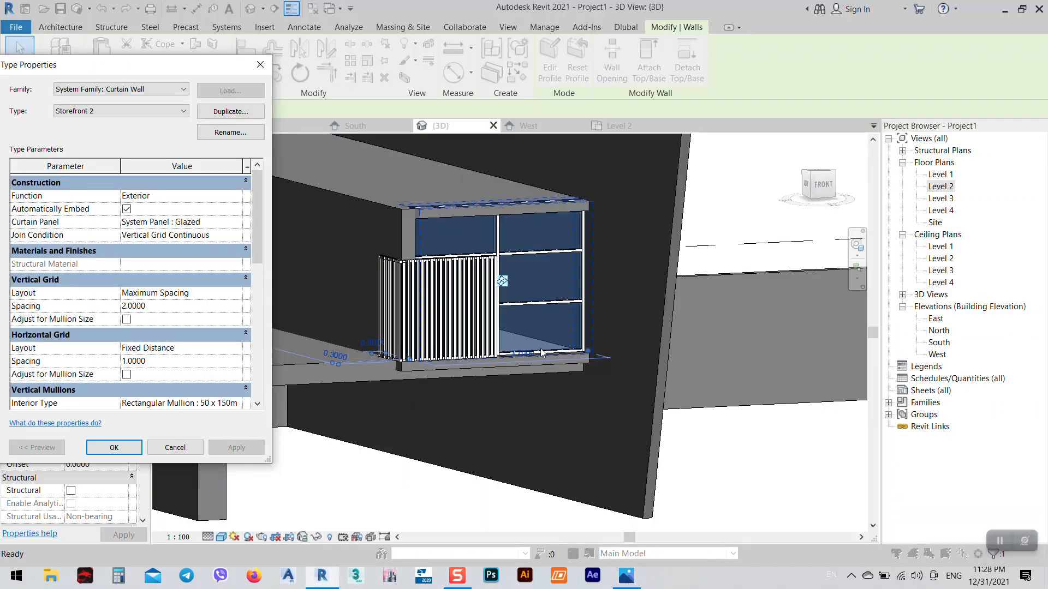
- Confirm the Storefront 2 type settings and view the finished glazing within the whole building in 3D
{"action": "left_click", "coordinate": [112, 447]}
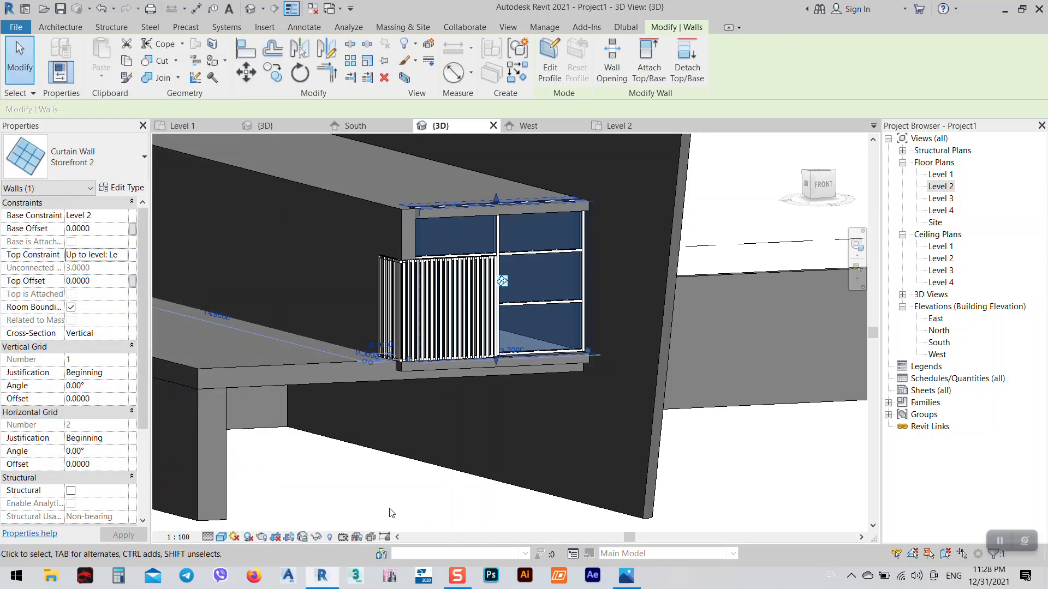
{"action": "left_click", "coordinate": [387, 503]}
{"action": "scroll", "coordinate": [516, 429], "scroll_direction": "down", "scroll_amount": 3}
{"action": "middle_click_drag", "start_coordinate": [515, 429], "coordinate": [462, 396]}
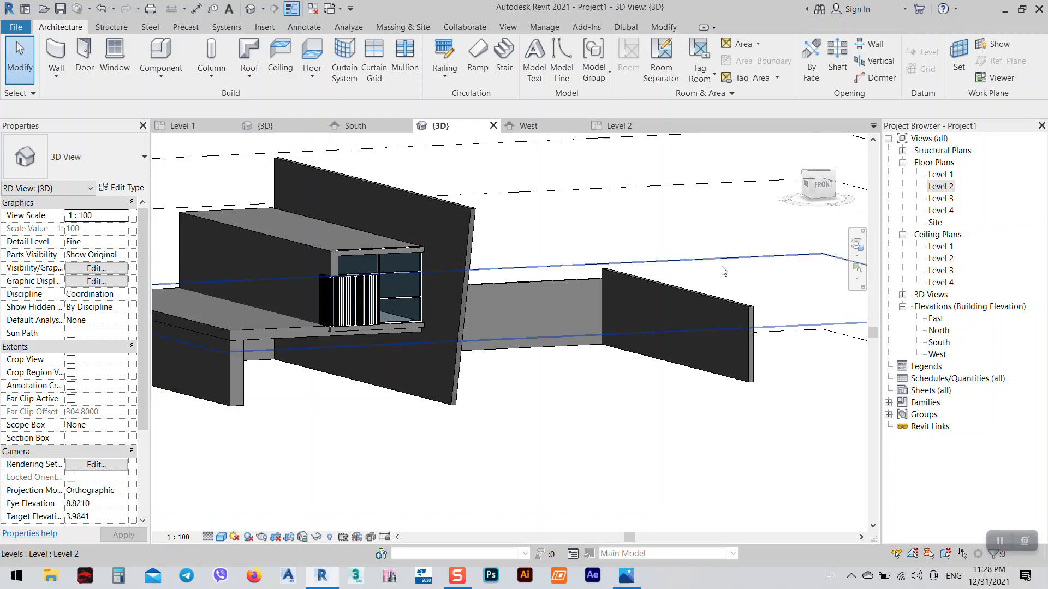
- Examine the low rear and east walls of the building in 3D and against the Level 2 plan
{"action": "left_click", "coordinate": [703, 292]}
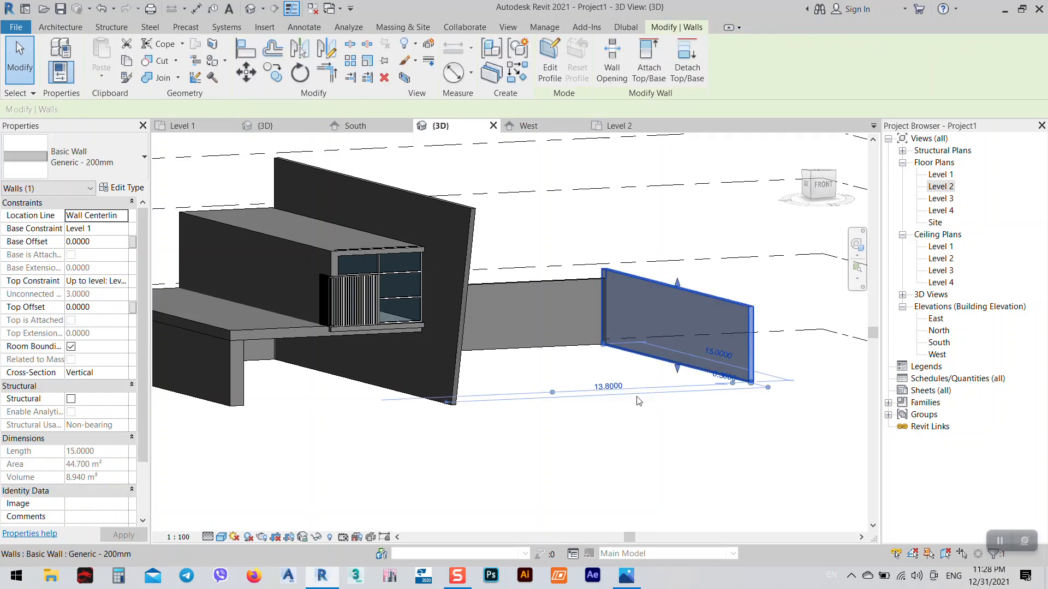
{"action": "key", "text": "Escape"}
{"action": "left_click", "coordinate": [539, 284]}
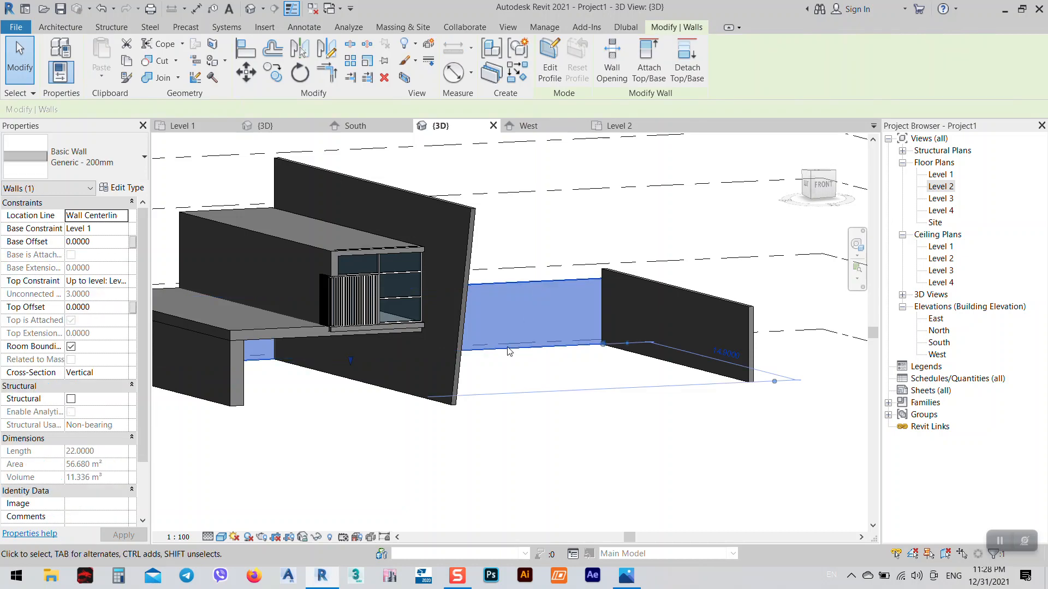
{"action": "middle_click_drag", "start_coordinate": [540, 286], "coordinate": [668, 404]}
{"action": "key", "text": "Escape"}
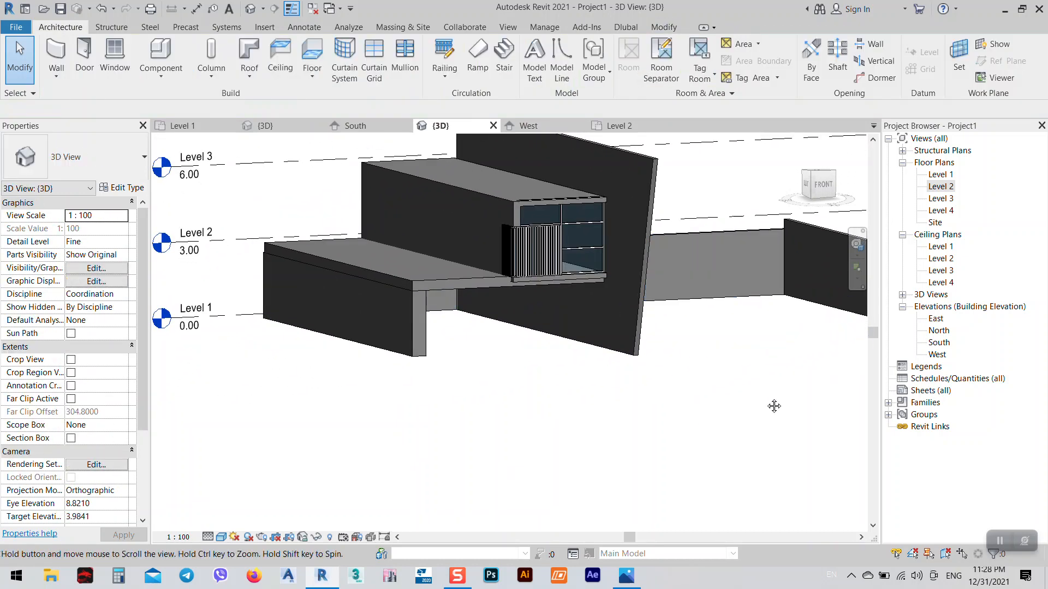
{"action": "middle_click_drag", "start_coordinate": [771, 408], "coordinate": [684, 389], "text": "shift"}
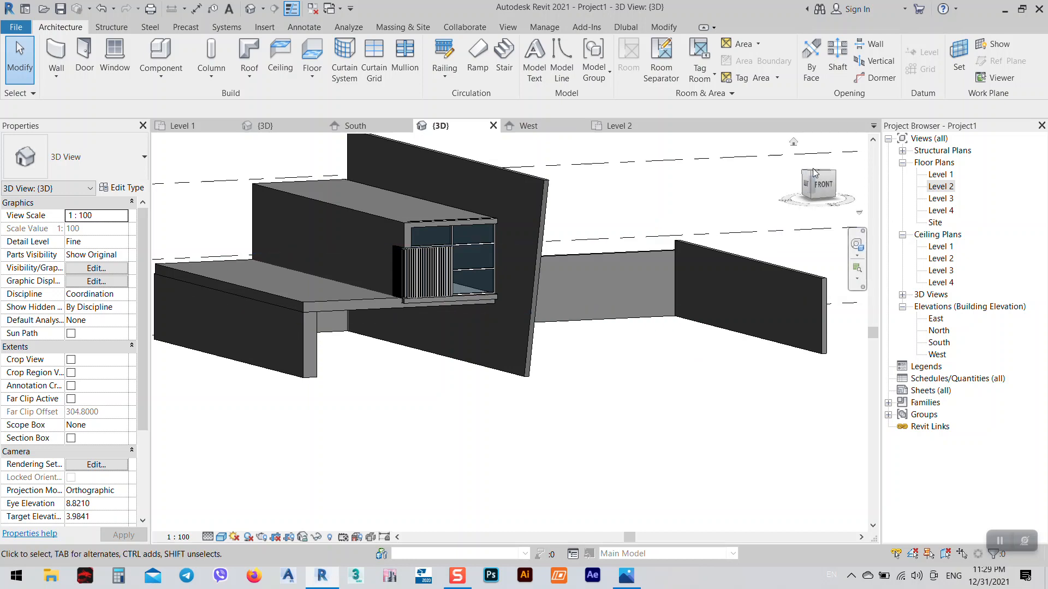
{"action": "left_click", "coordinate": [639, 124]}
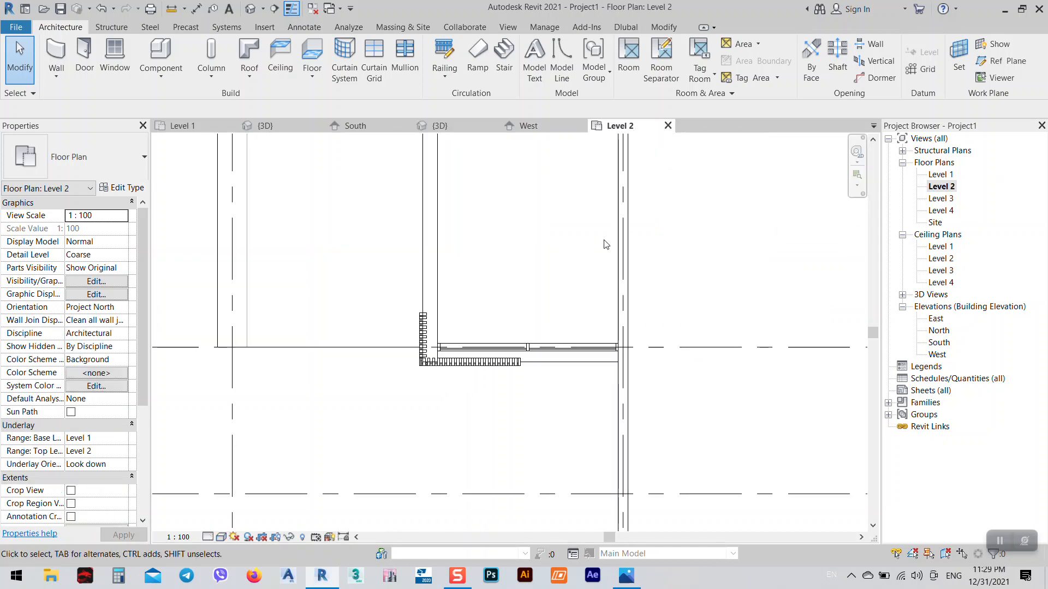
{"action": "left_click", "coordinate": [440, 126]}
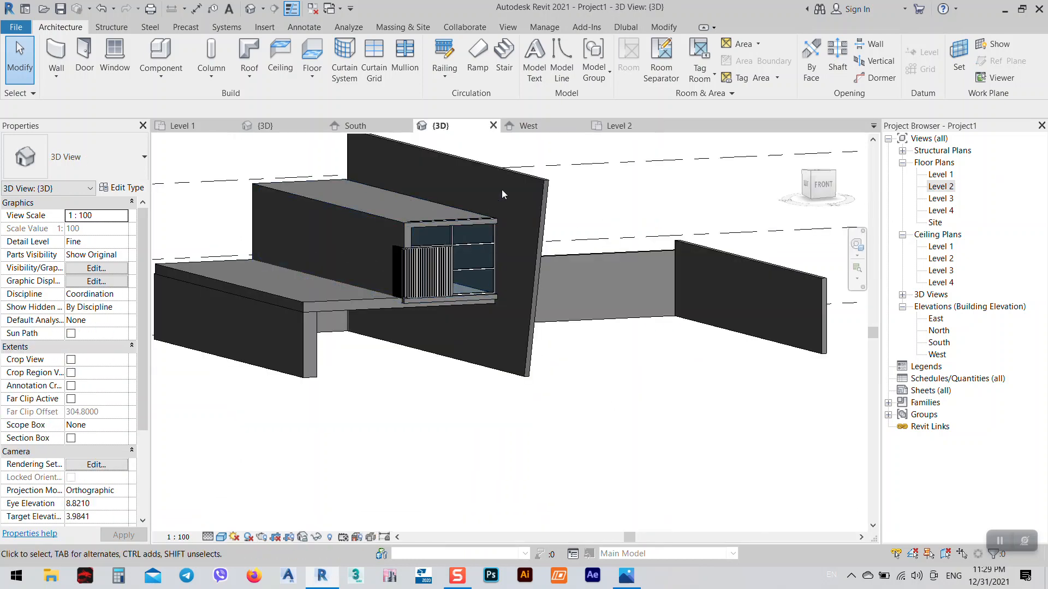
{"action": "middle_click_drag", "start_coordinate": [502, 194], "coordinate": [469, 271]}
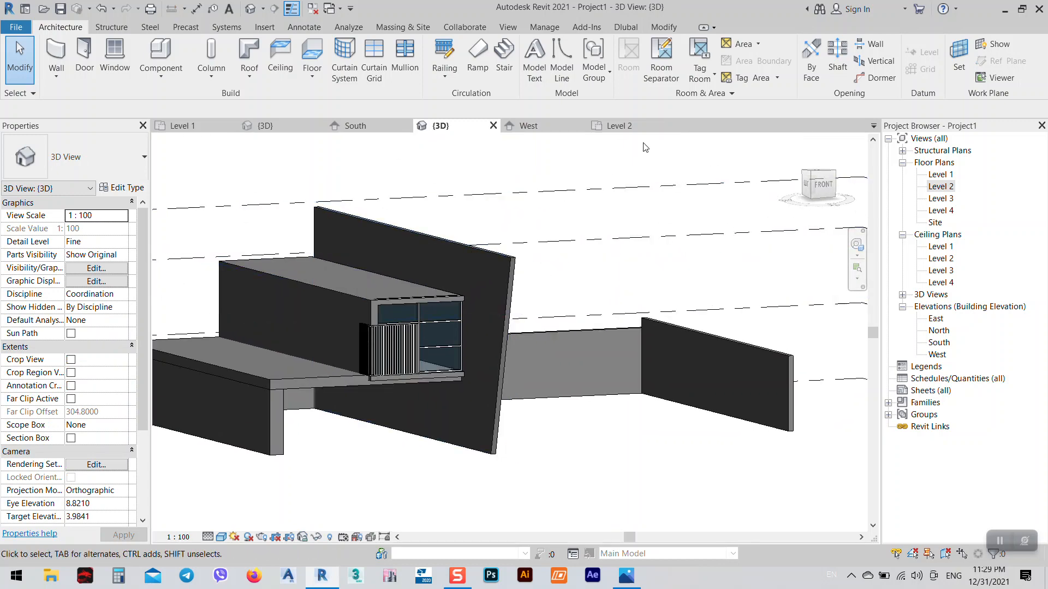
{"action": "left_click", "coordinate": [619, 126]}
{"action": "scroll", "coordinate": [583, 299], "scroll_direction": "down", "scroll_amount": 4}
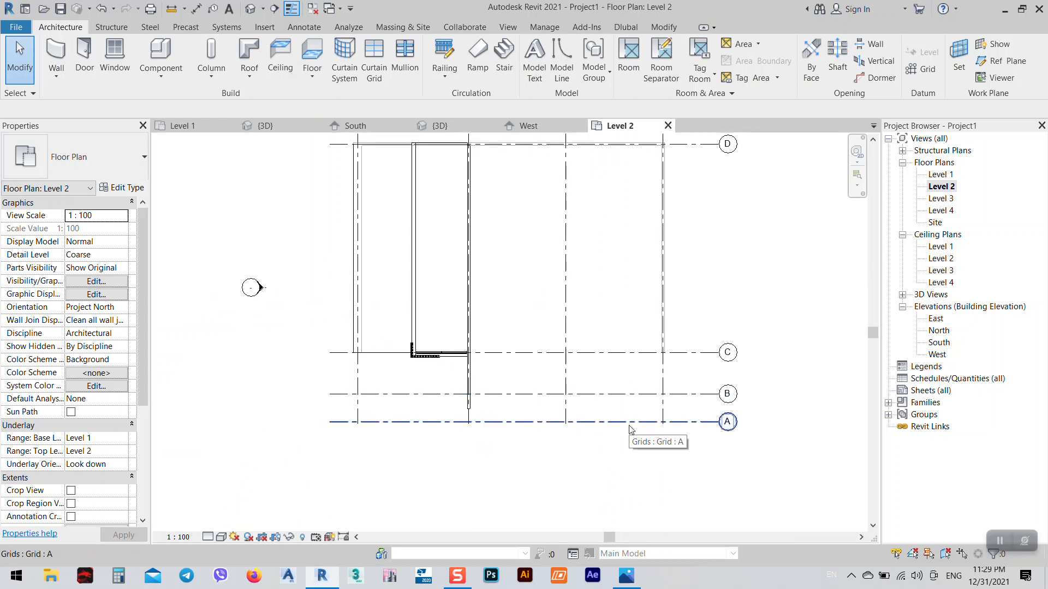
- Compare the east wing in the reference photo with the position of grid 3 on the Level 2 plan
{"action": "left_click", "coordinate": [626, 576]}
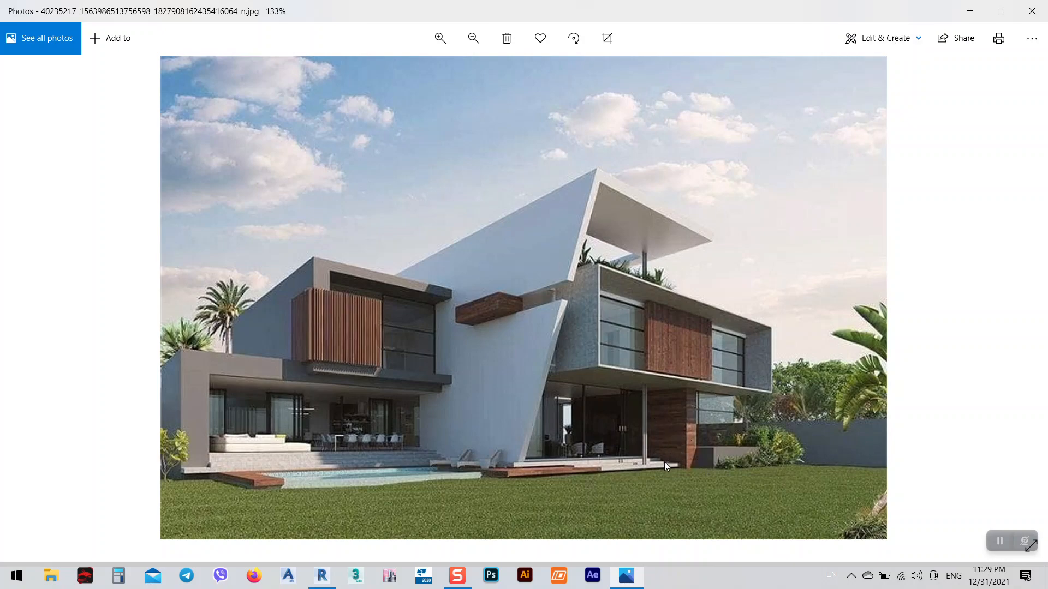
{"action": "left_click", "coordinate": [970, 11]}
{"action": "middle_click_drag", "start_coordinate": [581, 354], "coordinate": [572, 346]}
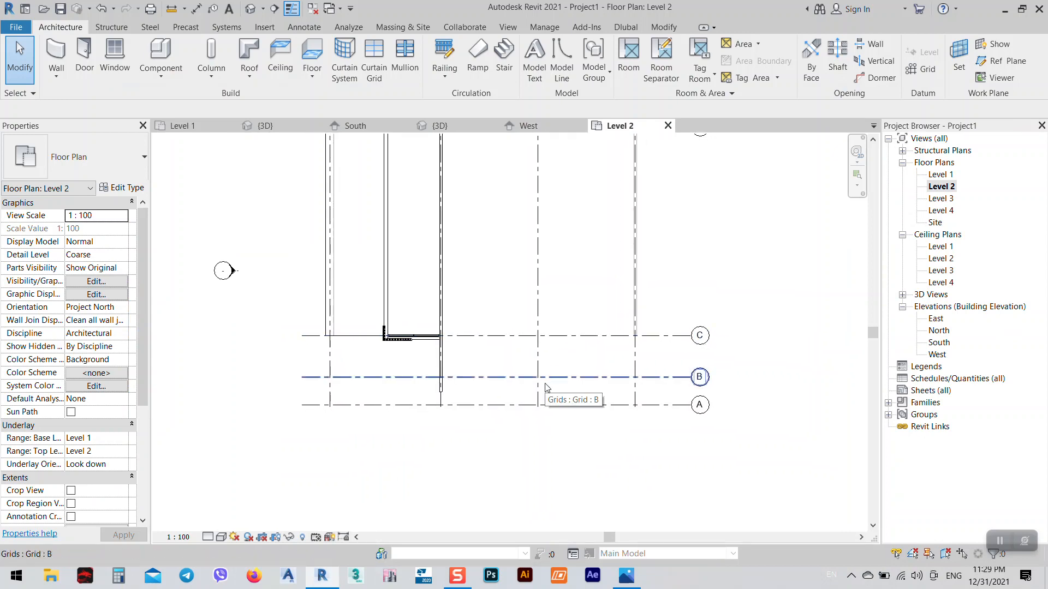
{"action": "middle_click_drag", "start_coordinate": [609, 295], "coordinate": [585, 417]}
{"action": "left_click", "coordinate": [515, 342]}
{"action": "middle_click_drag", "start_coordinate": [573, 379], "coordinate": [573, 311]}
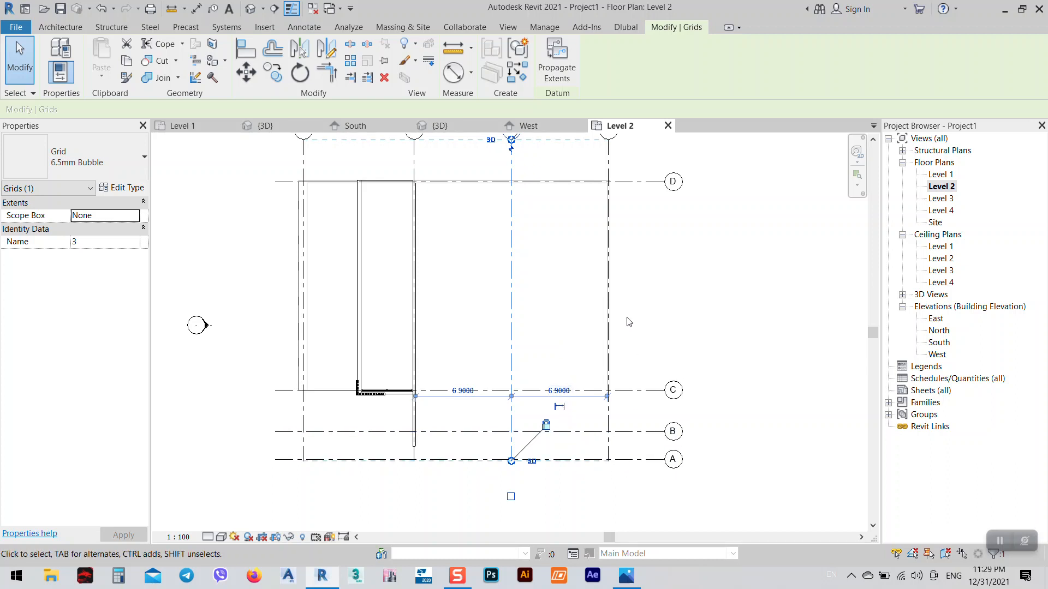
{"action": "middle_click_drag", "start_coordinate": [640, 254], "coordinate": [670, 245]}
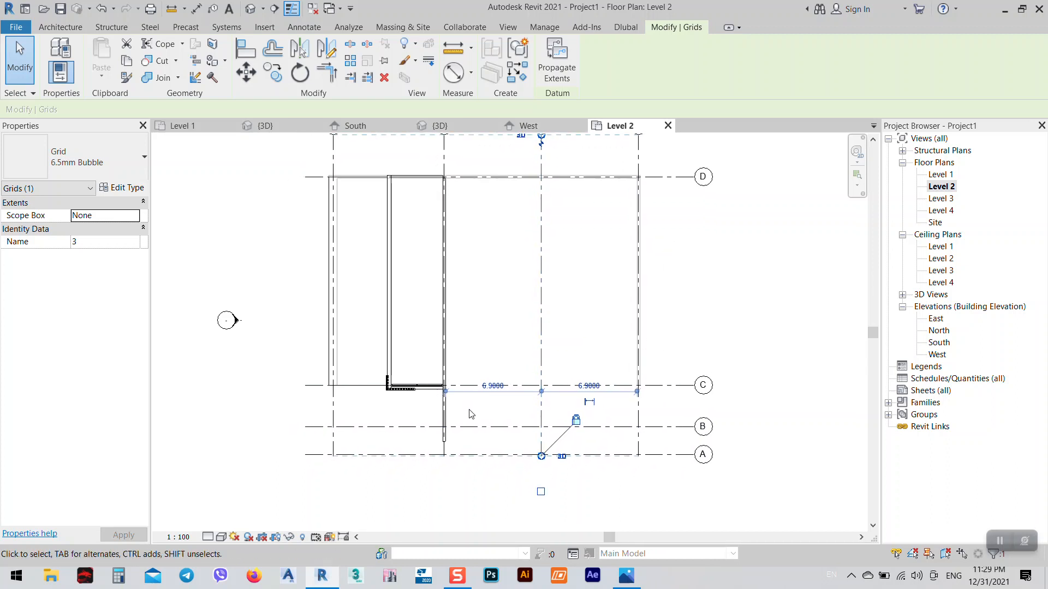
{"action": "left_click", "coordinate": [627, 575]}
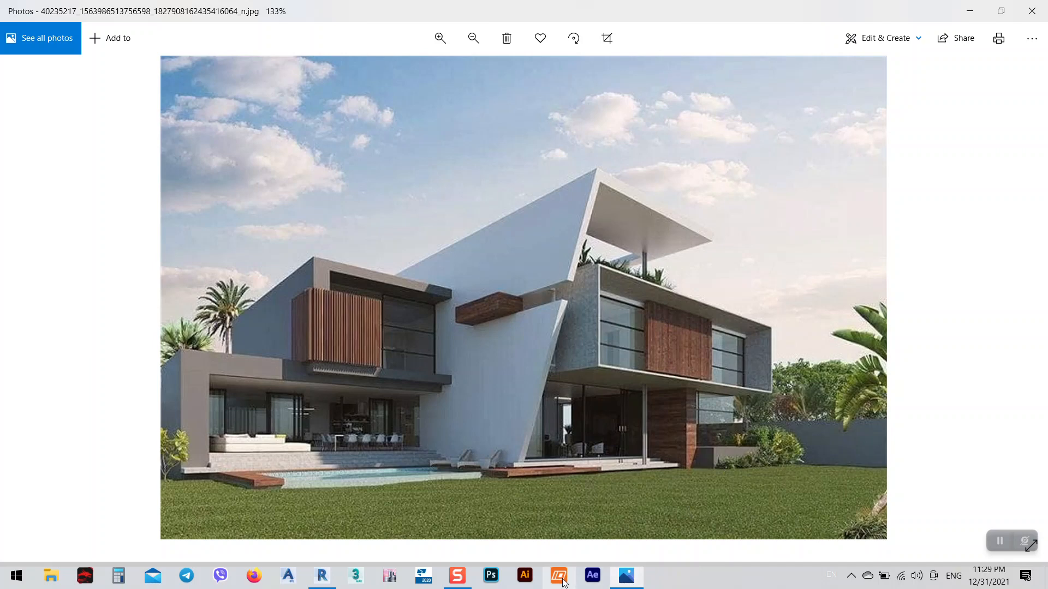
{"action": "left_click", "coordinate": [322, 576]}
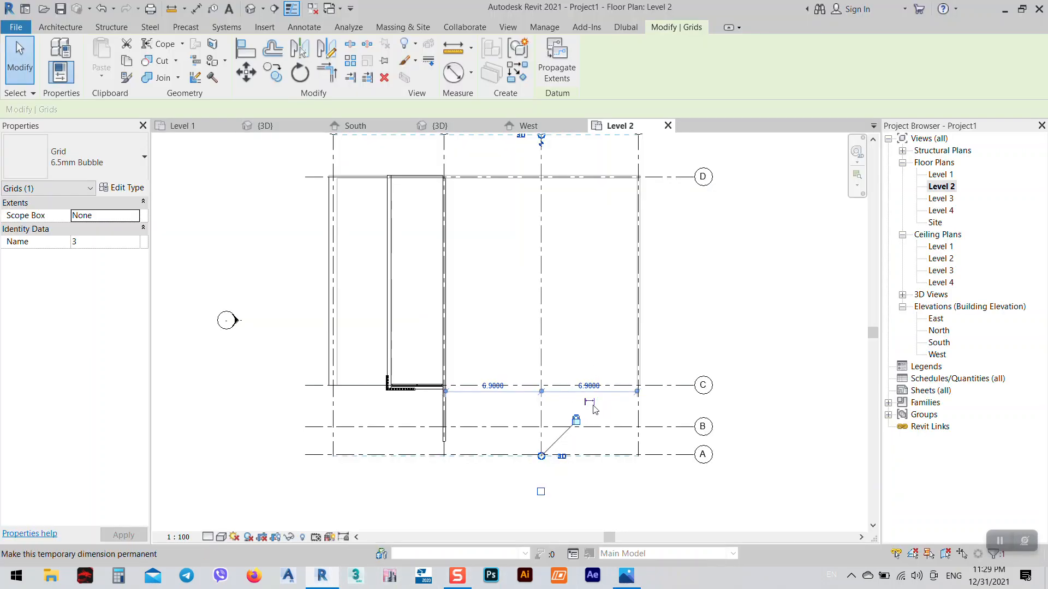
- Check the positions and spacing of grids 4 and 3 on the Level 2 plan
{"action": "left_click", "coordinate": [638, 409]}
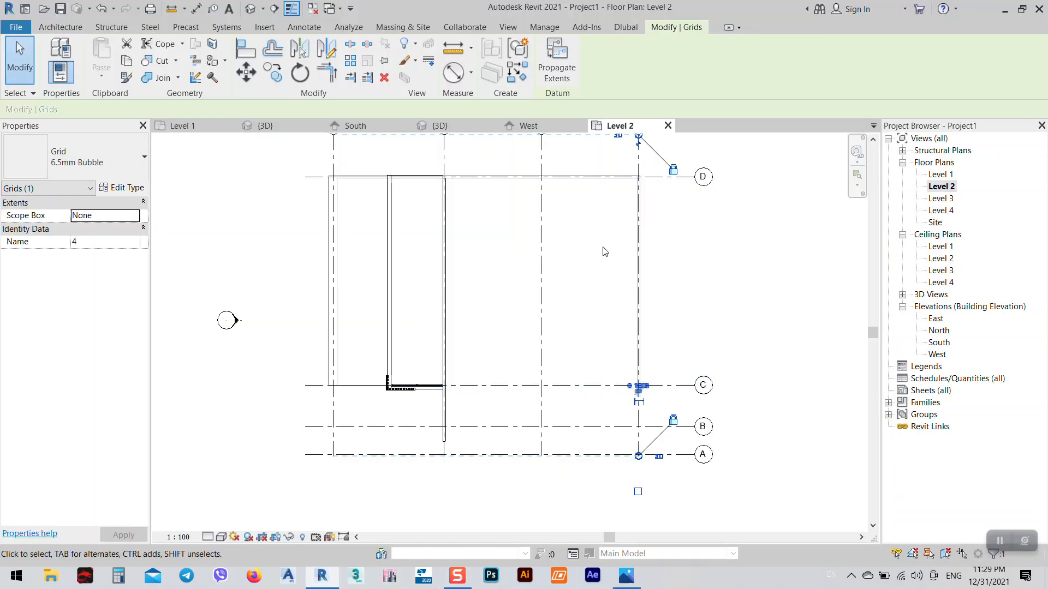
{"action": "middle_click_drag", "start_coordinate": [606, 249], "coordinate": [575, 299]}
{"action": "middle_click_drag", "start_coordinate": [562, 393], "coordinate": [559, 309]}
{"action": "scroll", "coordinate": [596, 414], "scroll_direction": "up", "scroll_amount": 2}
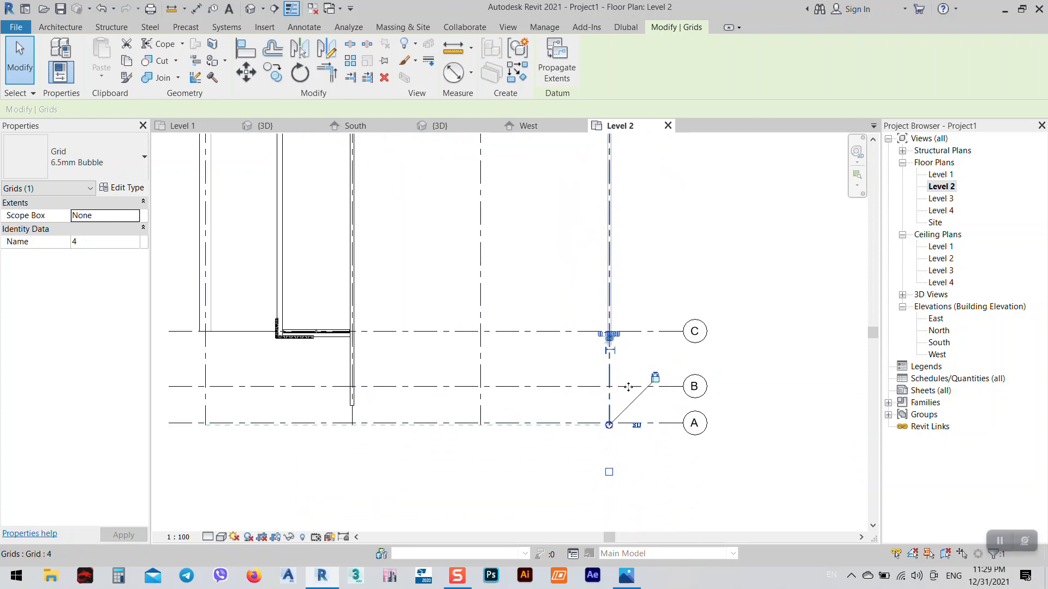
{"action": "left_click", "coordinate": [661, 355]}
{"action": "left_click", "coordinate": [609, 354]}
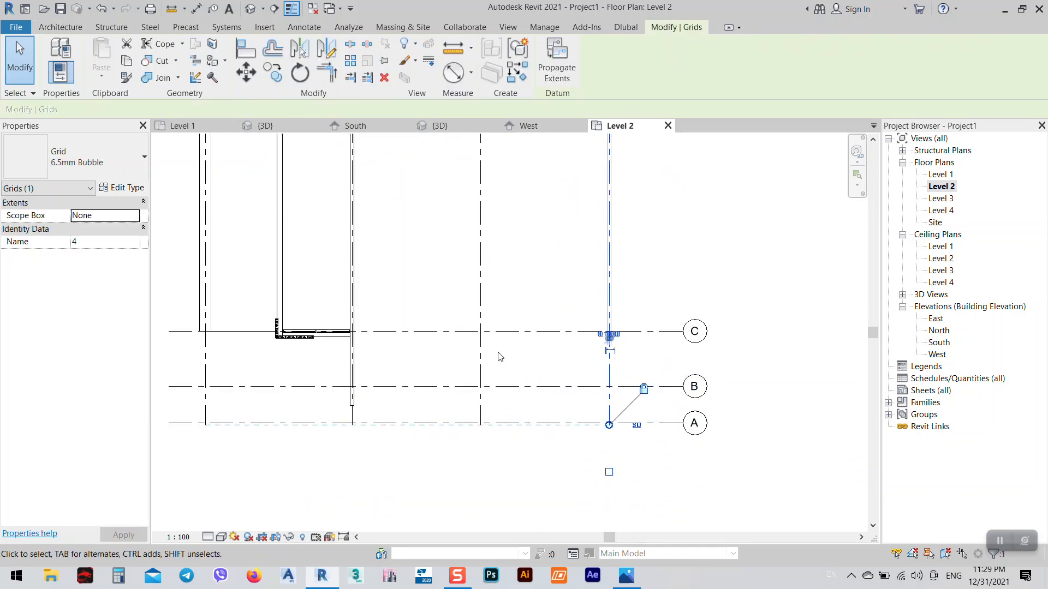
{"action": "left_click", "coordinate": [481, 352]}
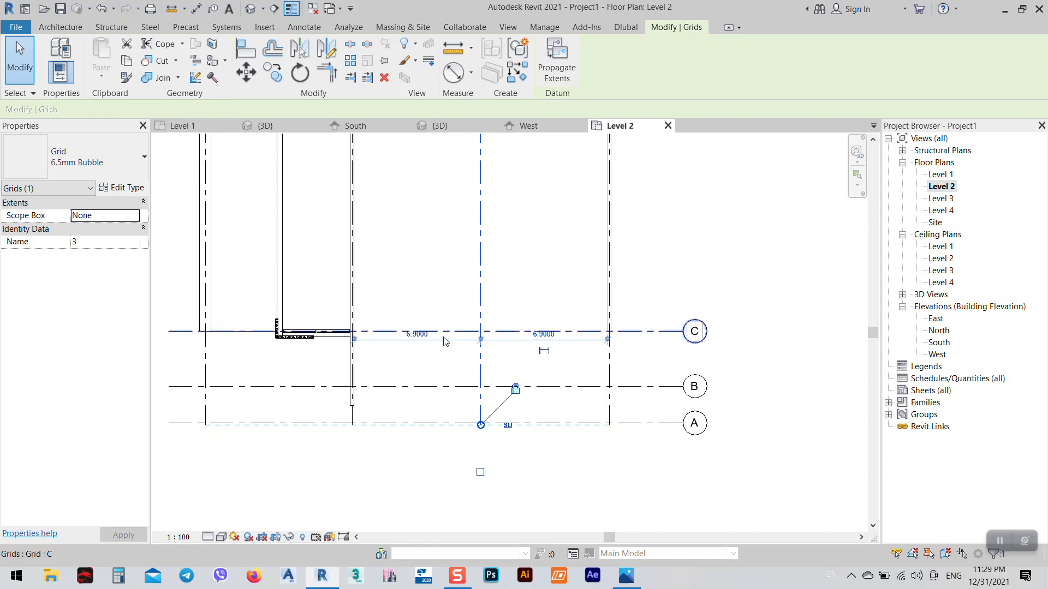
{"action": "key", "text": "Escape"}
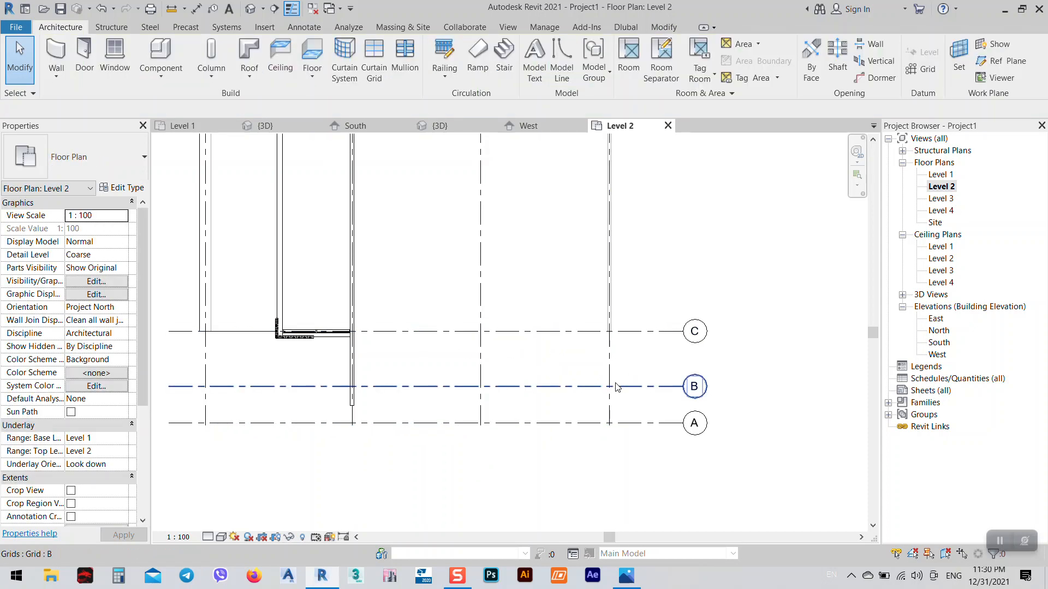
- Add an aligned dimension between grids 3 and 4 on the Level 2 plan
{"action": "left_click", "coordinate": [304, 26]}
{"action": "left_click", "coordinate": [54, 58]}
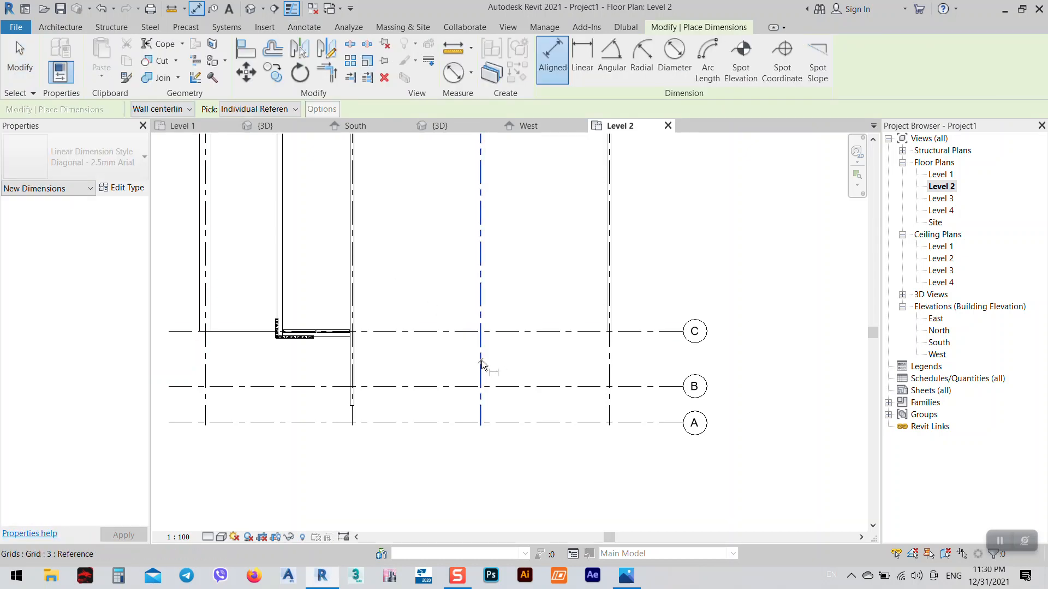
{"action": "left_click", "coordinate": [481, 365]}
{"action": "left_click", "coordinate": [610, 377]}
{"action": "right_click", "coordinate": [553, 367]}
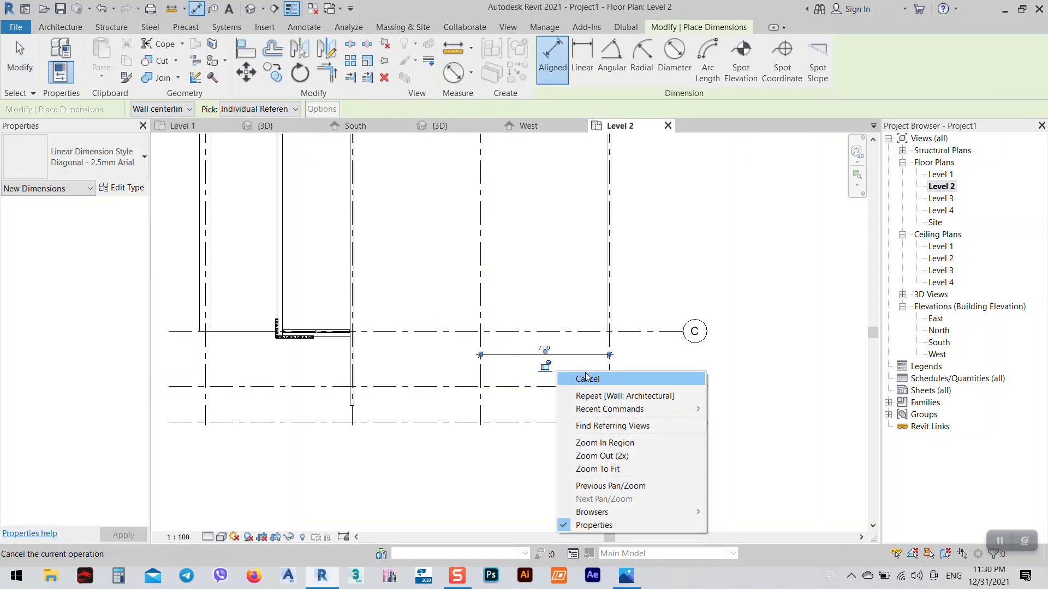
{"action": "left_click", "coordinate": [582, 375]}
{"action": "right_click", "coordinate": [569, 365]}
{"action": "left_click", "coordinate": [587, 374]}
- Move grid 4 by setting its dimensioned distance from grid 3 to 3 m
{"action": "left_click", "coordinate": [610, 382]}
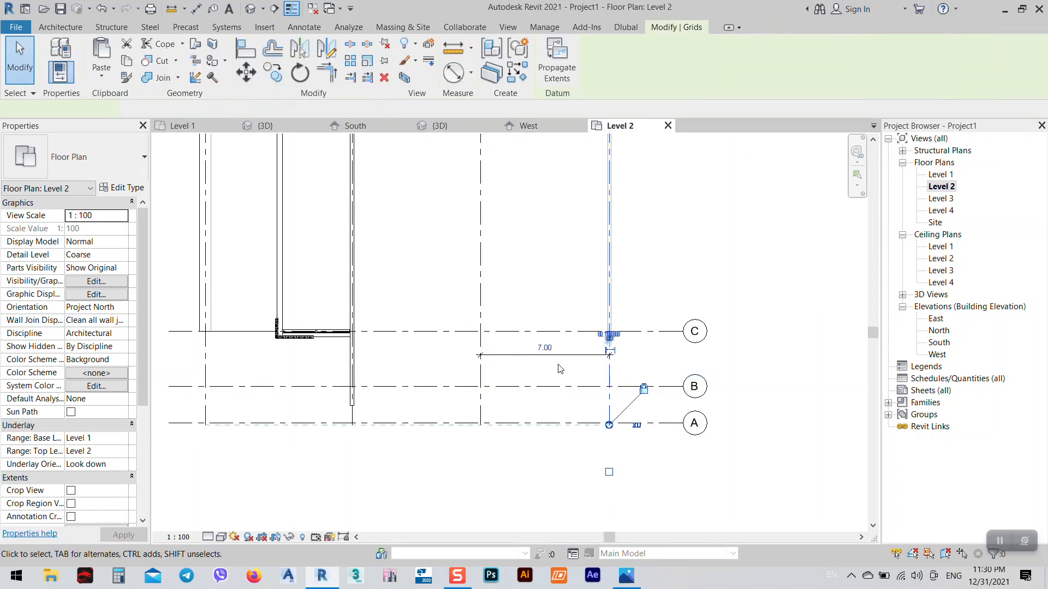
{"action": "left_click", "coordinate": [544, 347]}
{"action": "type", "text": "3"}
{"action": "key", "text": "Return"}
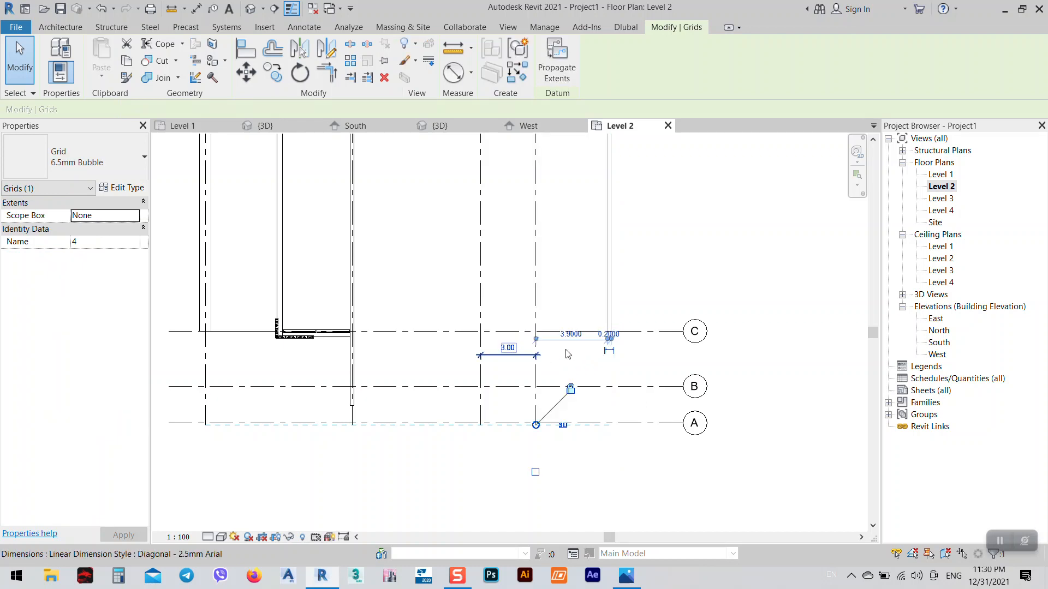
{"action": "middle_click_drag", "start_coordinate": [750, 283], "coordinate": [719, 365]}
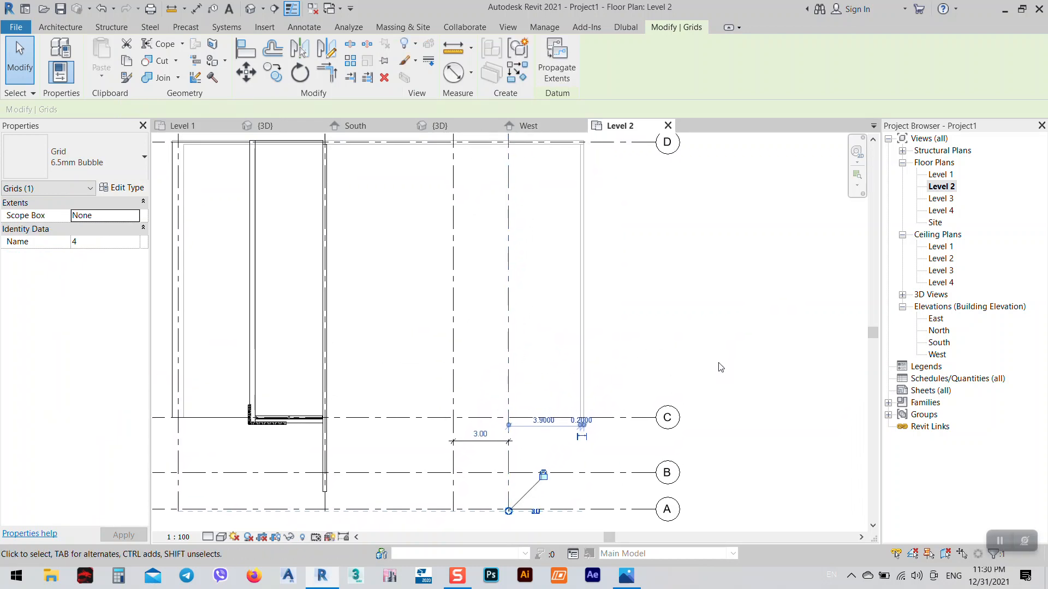
{"action": "scroll", "coordinate": [715, 370], "scroll_direction": "down", "scroll_amount": 1}
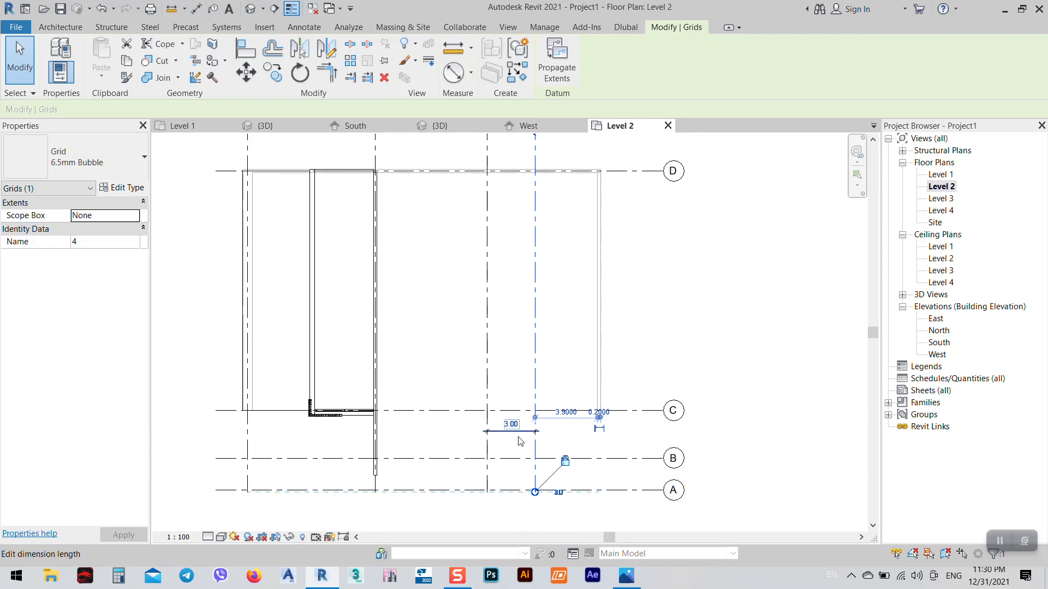
- Check the east wing in the reference photo, and delete the dimension between grids 3 and 4 on Level 2
{"action": "left_click", "coordinate": [627, 576]}
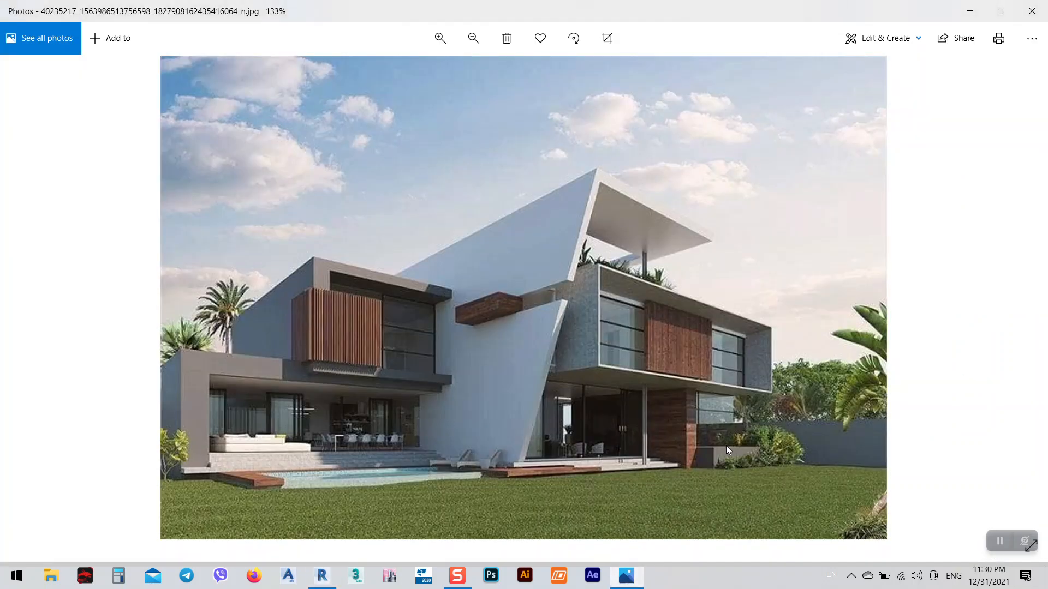
{"action": "left_click", "coordinate": [970, 11]}
{"action": "middle_click_drag", "start_coordinate": [710, 317], "coordinate": [677, 301]}
{"action": "right_click", "coordinate": [677, 300]}
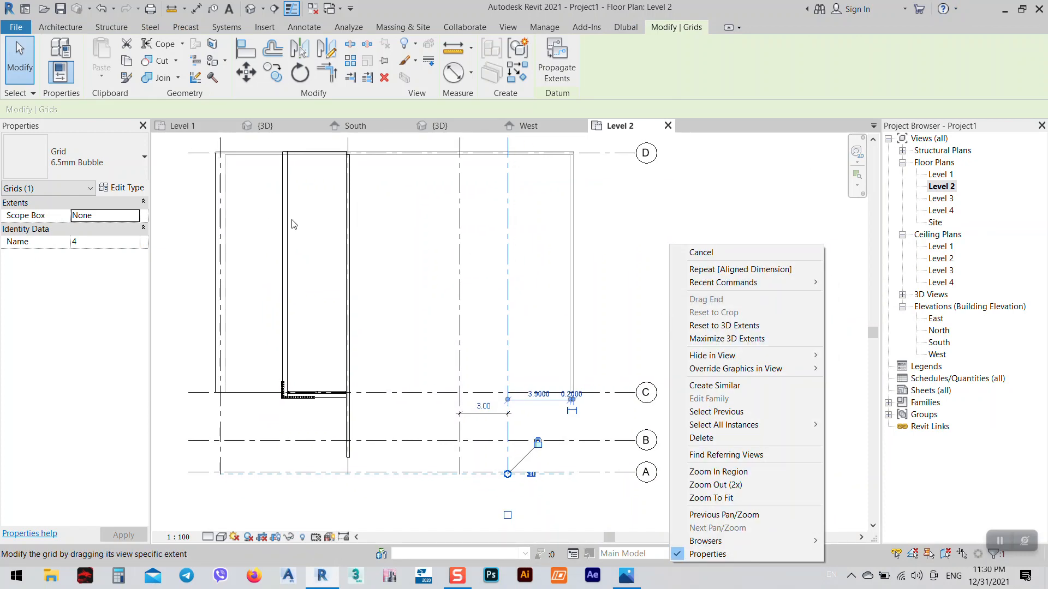
{"action": "left_click", "coordinate": [620, 215]}
{"action": "left_click", "coordinate": [578, 366]}
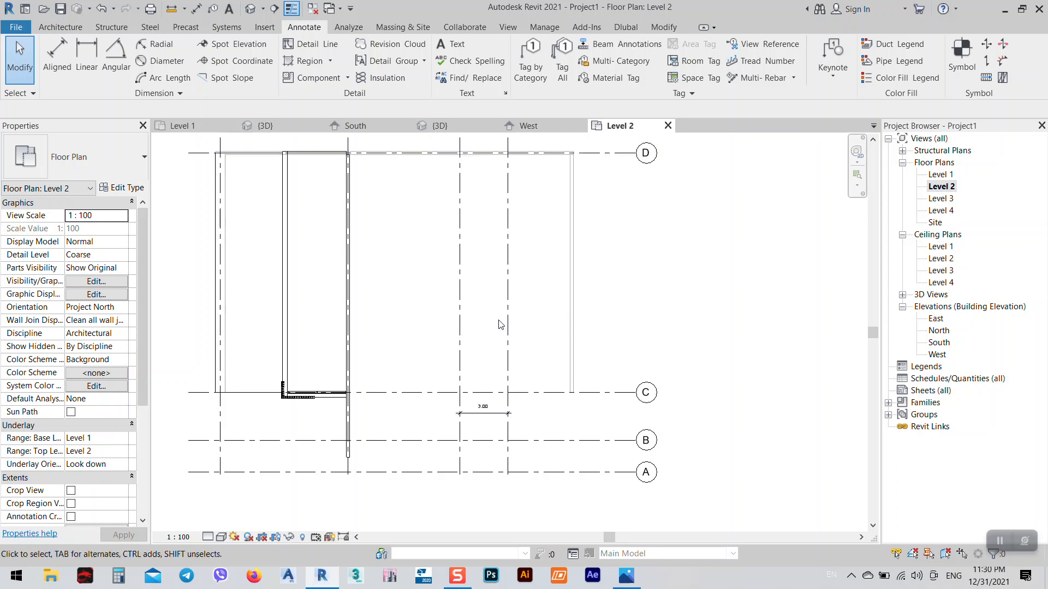
{"action": "middle_click_drag", "start_coordinate": [528, 381], "coordinate": [544, 366]}
{"action": "left_click", "coordinate": [508, 397]}
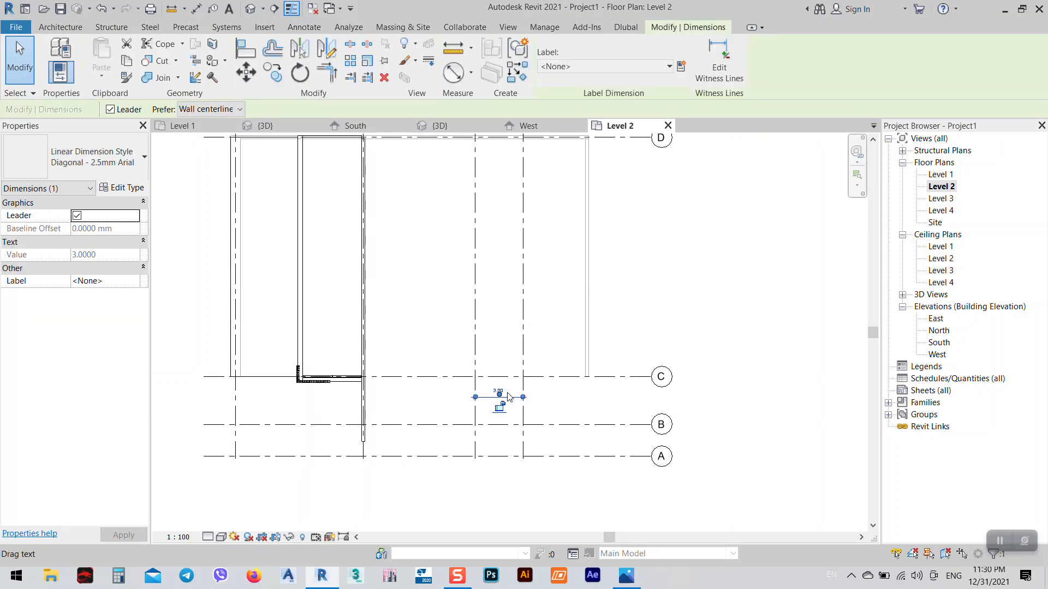
{"action": "key", "text": "Delete"}
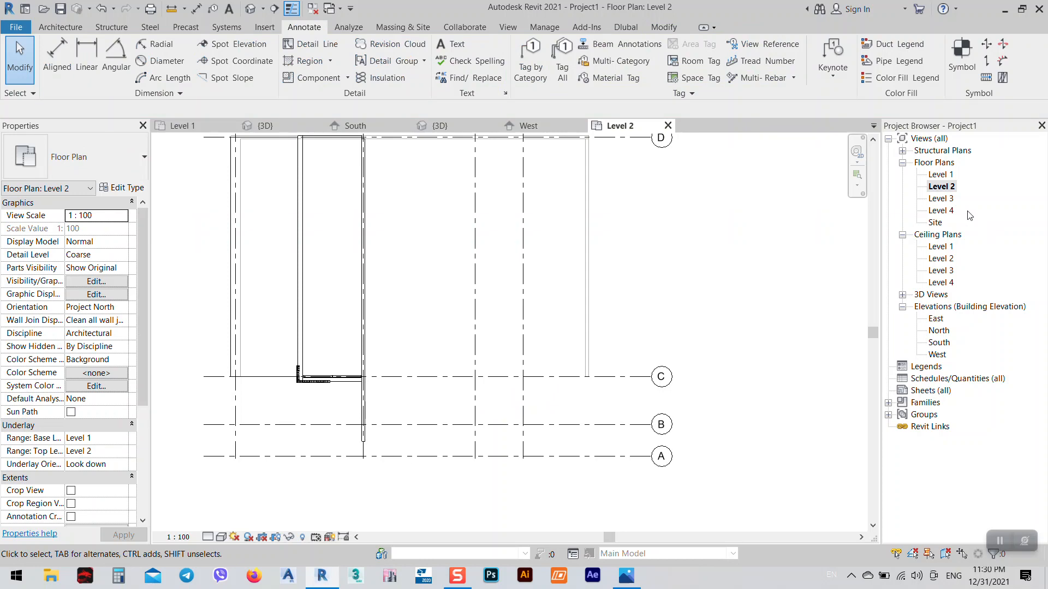
- Nudge the 15 m east wall on the Level 1 plan westward until it lies close to grid 4
{"action": "double_click", "coordinate": [940, 174]}
{"action": "left_click", "coordinate": [686, 312]}
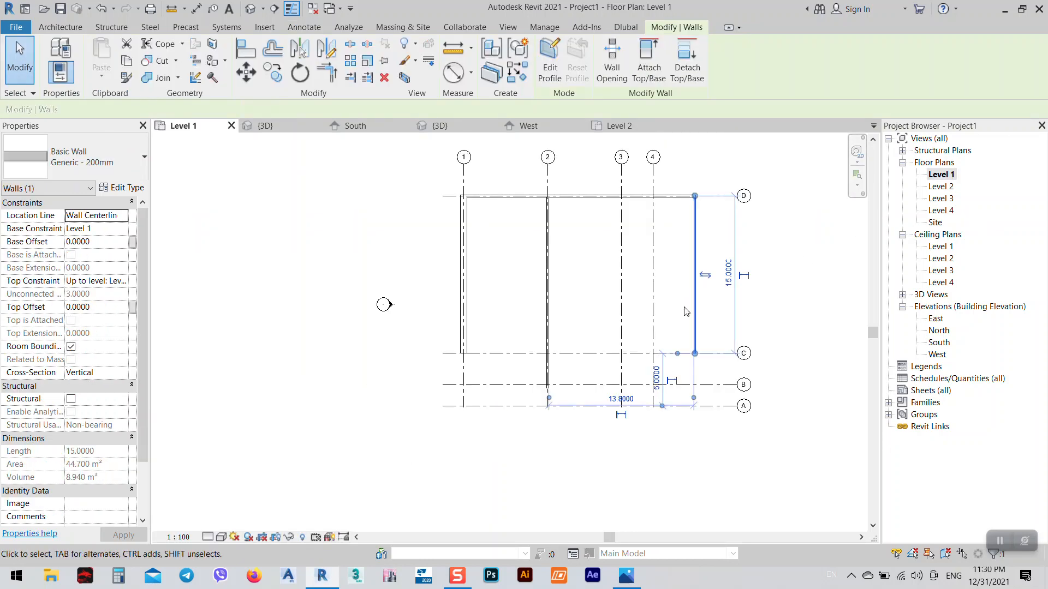
{"action": "scroll", "coordinate": [677, 377], "scroll_direction": "up", "scroll_amount": 2}
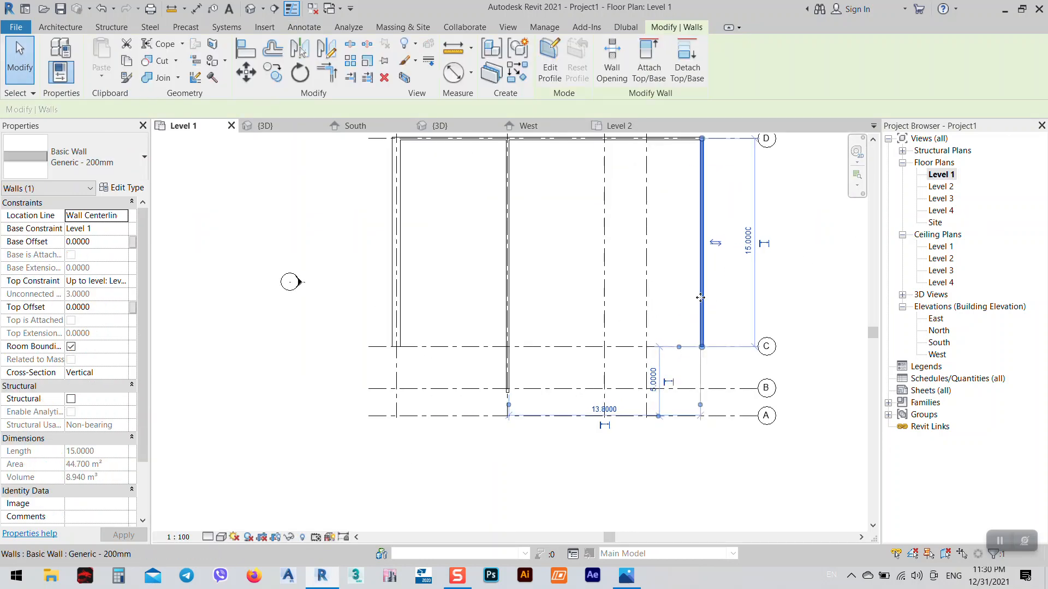
{"action": "key", "text": "Left"}
{"action": "key", "text": "Left"}
{"action": "key", "text": "Left"}
{"action": "key", "text": "Left"}
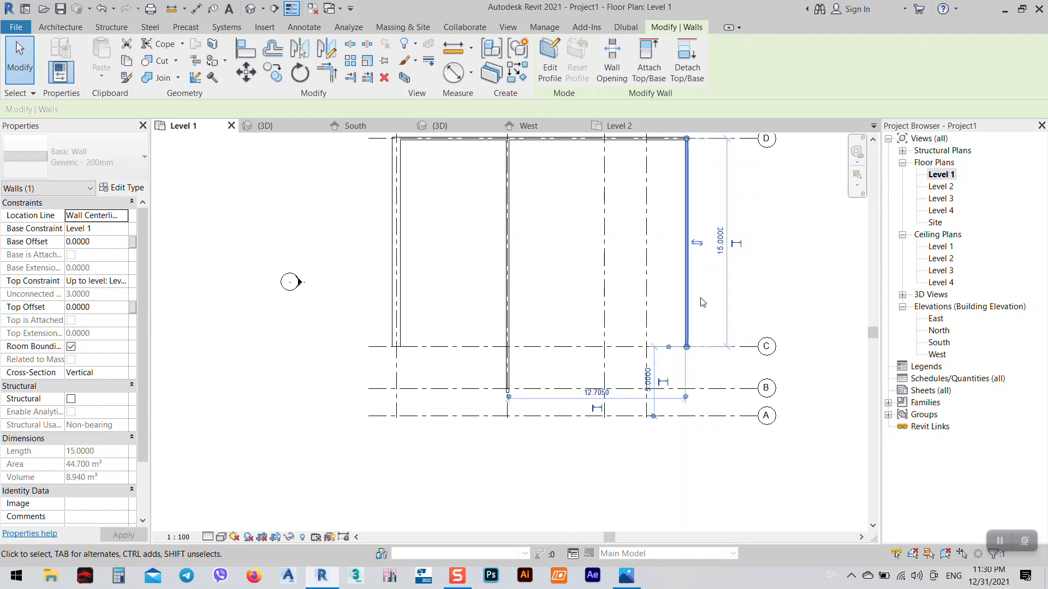
{"action": "key", "text": "Left"}
{"action": "key", "text": "Left"}
{"action": "key", "text": "Left"}
{"action": "key", "text": "Left"}
{"action": "key", "text": "Left"}
{"action": "key", "text": "Left"}
{"action": "key", "text": "Left"}
{"action": "key", "text": "Left"}
{"action": "key", "text": "Left"}
{"action": "key", "text": "Left"}
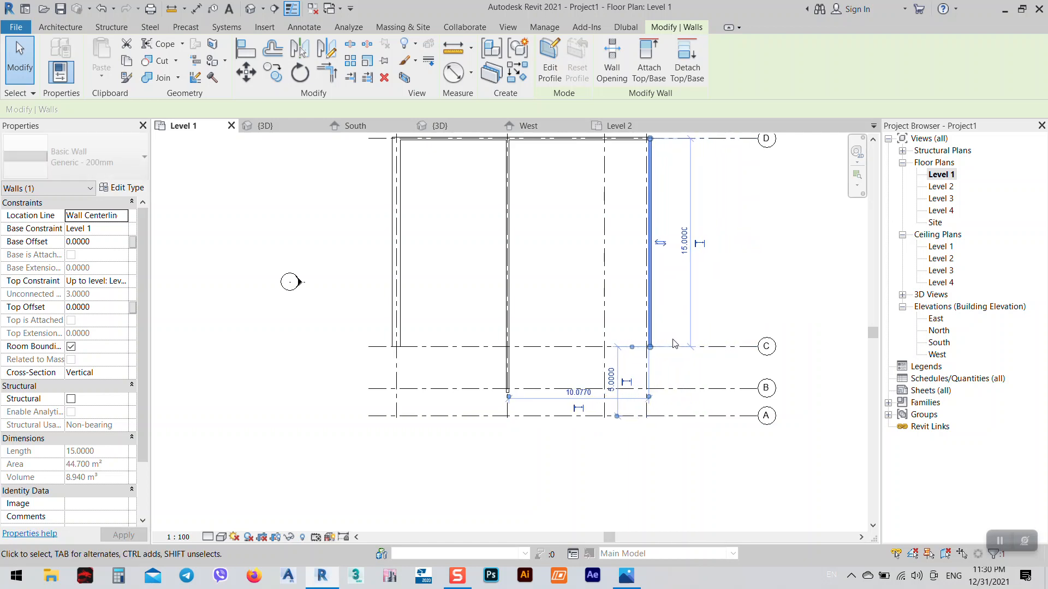
{"action": "key", "text": "Left"}
{"action": "key", "text": "Left"}
{"action": "scroll", "coordinate": [673, 342], "scroll_direction": "up", "scroll_amount": 4}
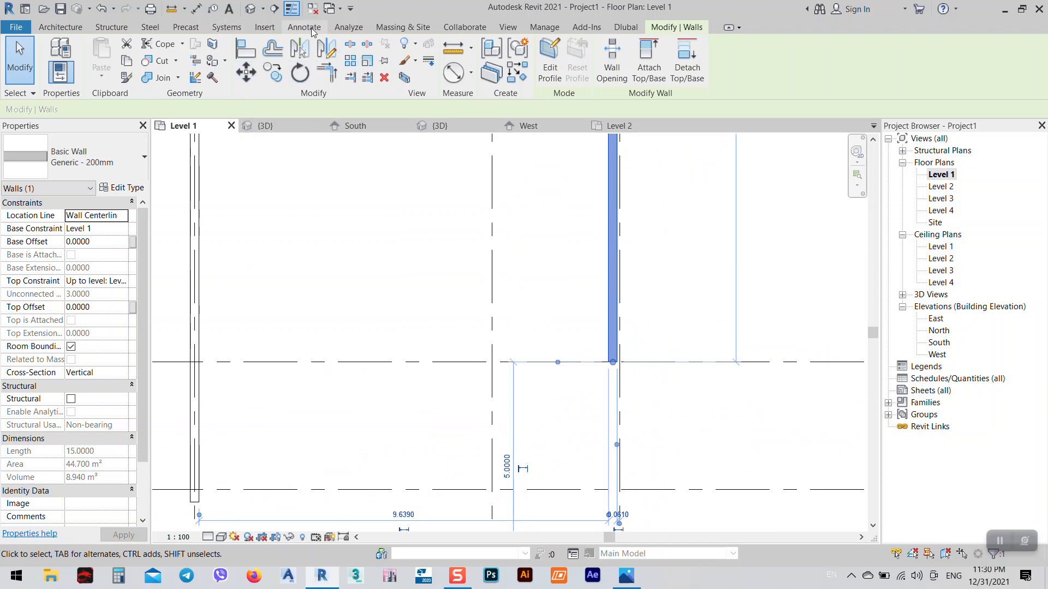
- Add an aligned dimension between grid 4 and the centerline of the east wall on the Level 1 plan
{"action": "left_click", "coordinate": [311, 28]}
{"action": "left_click", "coordinate": [56, 57]}
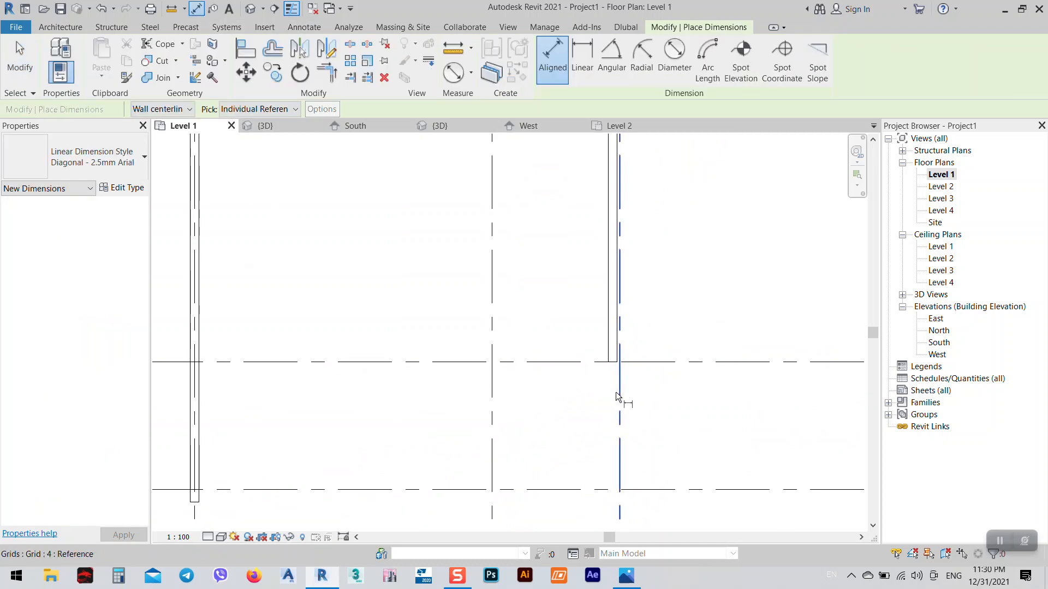
{"action": "left_click", "coordinate": [617, 360]}
{"action": "left_click", "coordinate": [613, 344]}
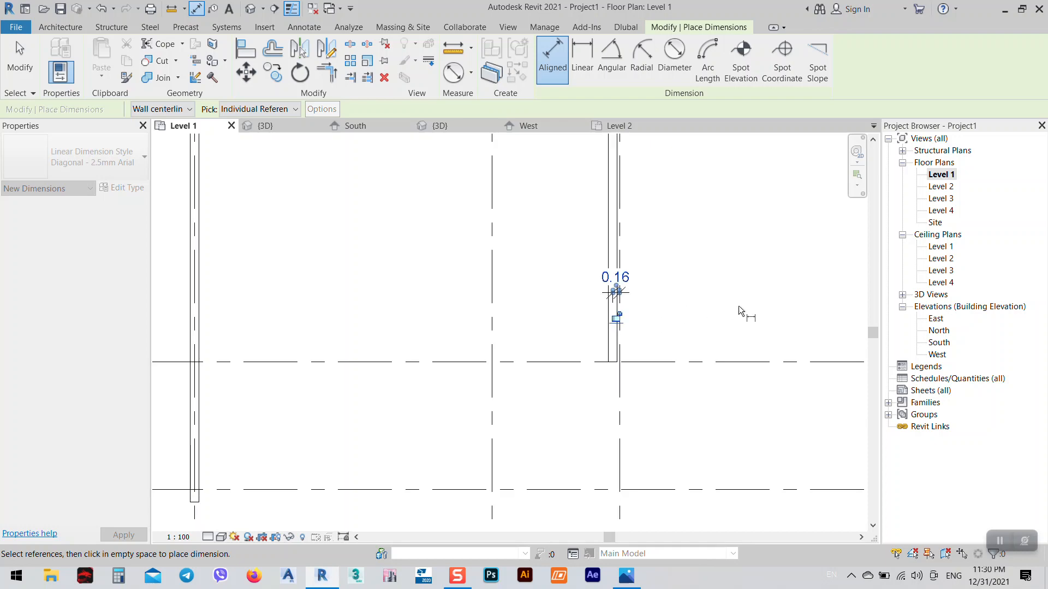
{"action": "right_click", "coordinate": [765, 306]}
{"action": "left_click", "coordinate": [789, 314]}
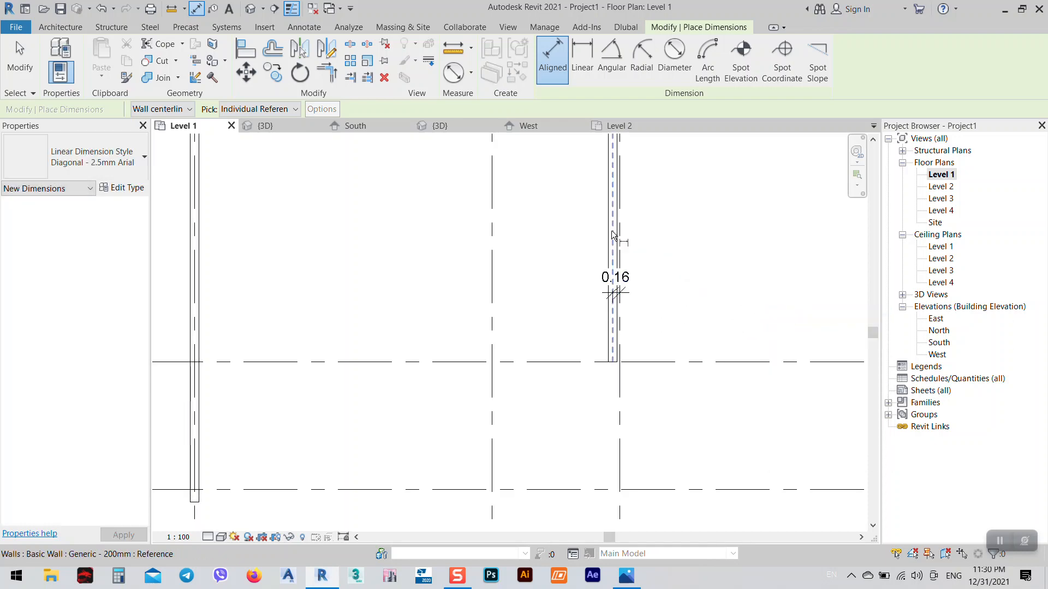
{"action": "right_click", "coordinate": [677, 250]}
{"action": "left_click", "coordinate": [689, 257]}
- Center the east wall on grid 4 by setting its dimensioned distance to 0, and delete that dimension
{"action": "left_click", "coordinate": [612, 247]}
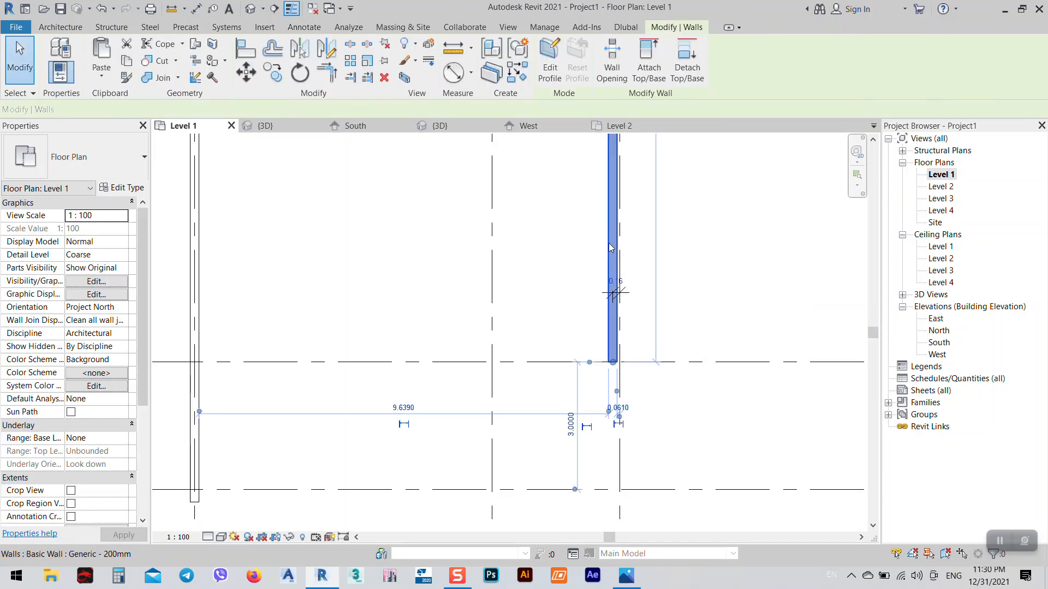
{"action": "scroll", "coordinate": [613, 289], "scroll_direction": "up", "scroll_amount": 2}
{"action": "left_click", "coordinate": [618, 282]}
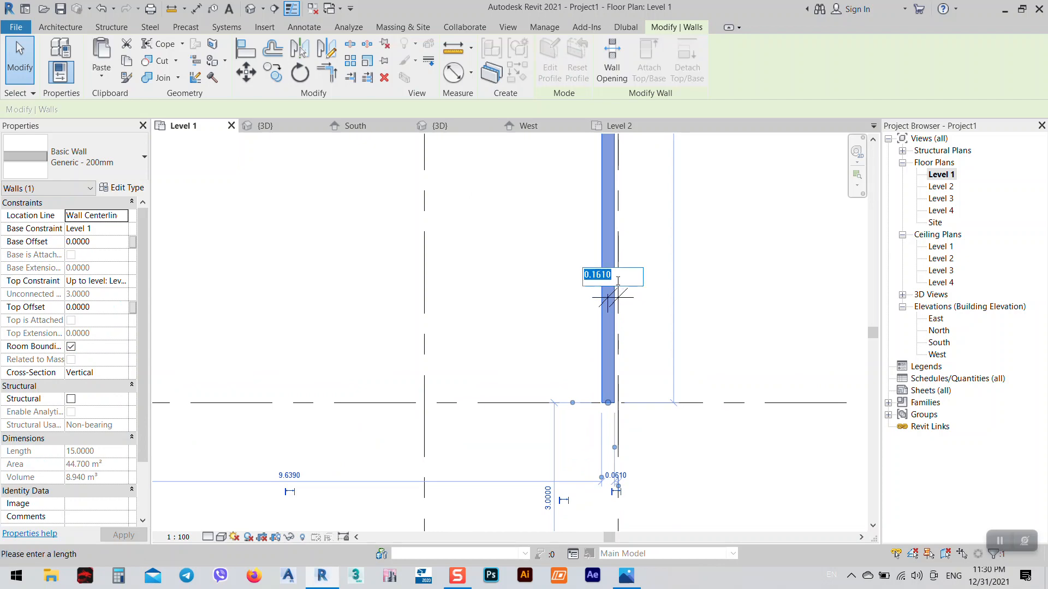
{"action": "type", "text": "0"}
{"action": "key", "text": "Return"}
{"action": "left_click", "coordinate": [675, 321]}
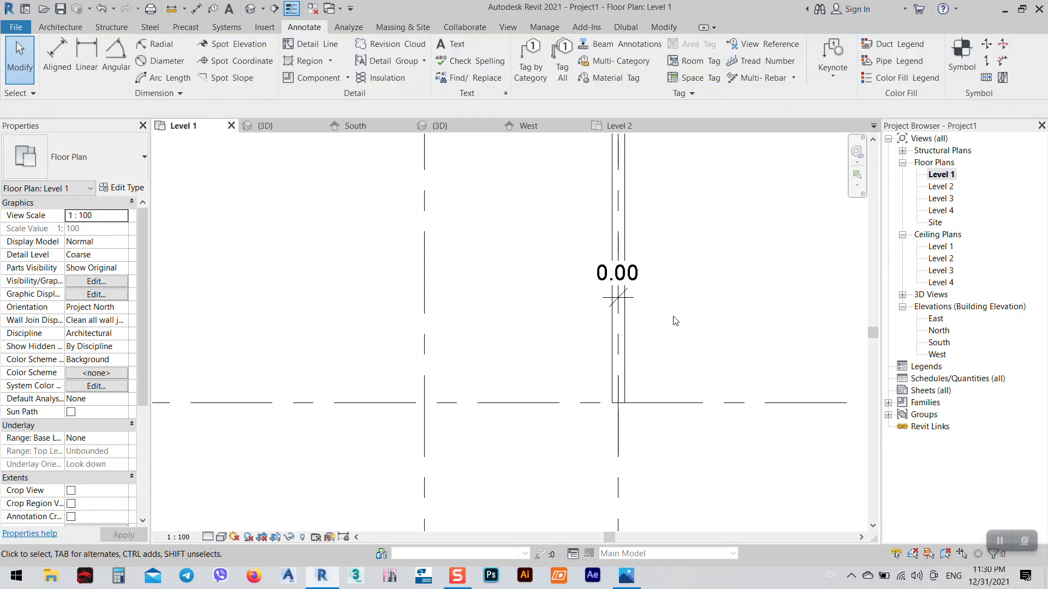
{"action": "left_click", "coordinate": [620, 296]}
{"action": "key", "text": "Delete"}
{"action": "scroll", "coordinate": [628, 404], "scroll_direction": "down", "scroll_amount": 2}
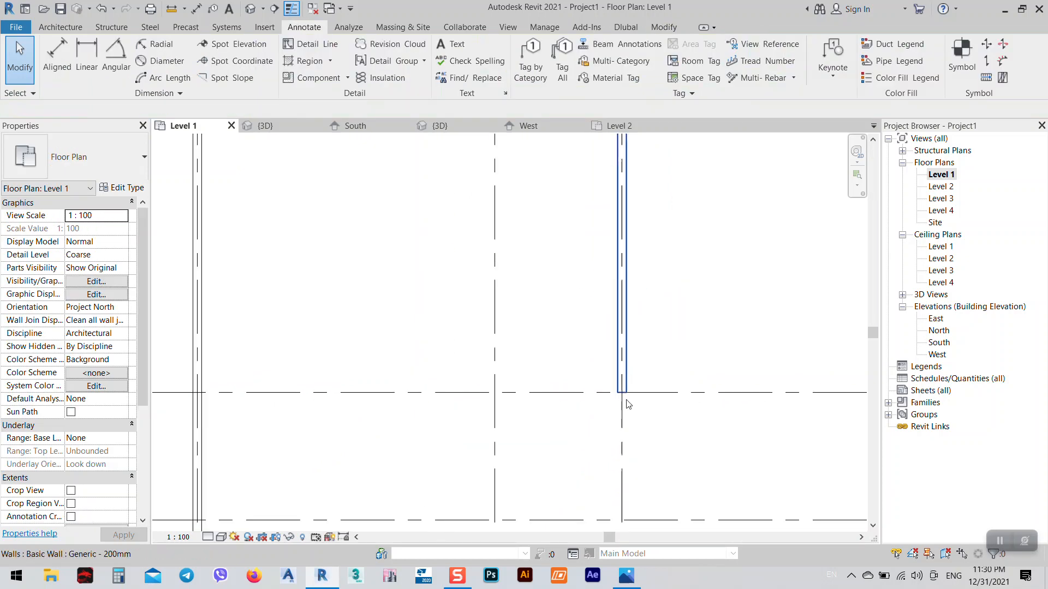
- Examine the Level 1 plan around grids A to C and compare it with the ground-floor east wing in the reference photo
{"action": "scroll", "coordinate": [628, 404], "scroll_direction": "down", "scroll_amount": 3}
{"action": "scroll", "coordinate": [649, 377], "scroll_direction": "up", "scroll_amount": 2}
{"action": "scroll", "coordinate": [546, 306], "scroll_direction": "up", "scroll_amount": 1}
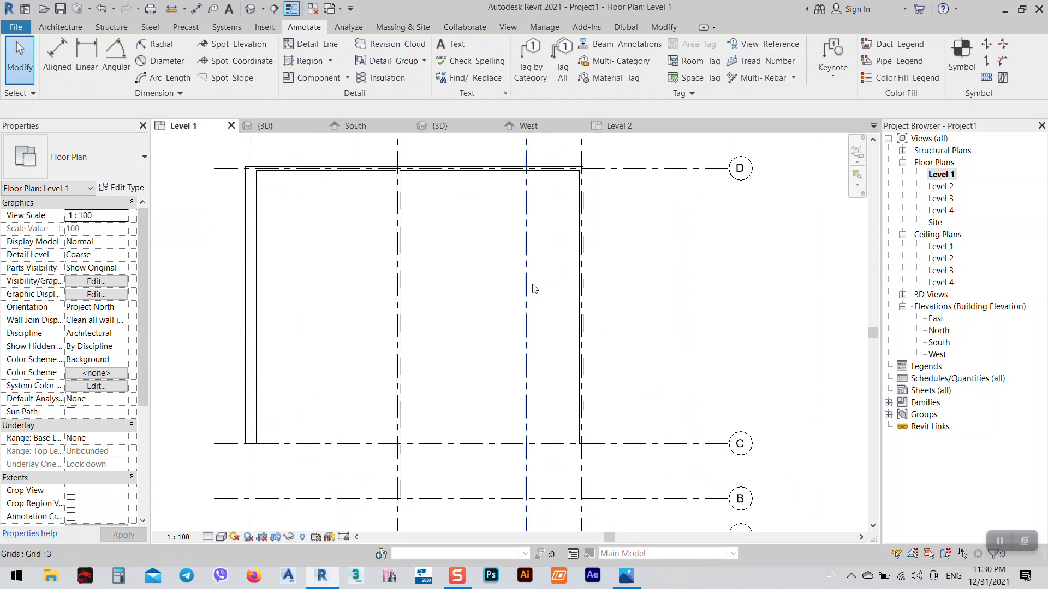
{"action": "middle_click_drag", "start_coordinate": [496, 311], "coordinate": [484, 215]}
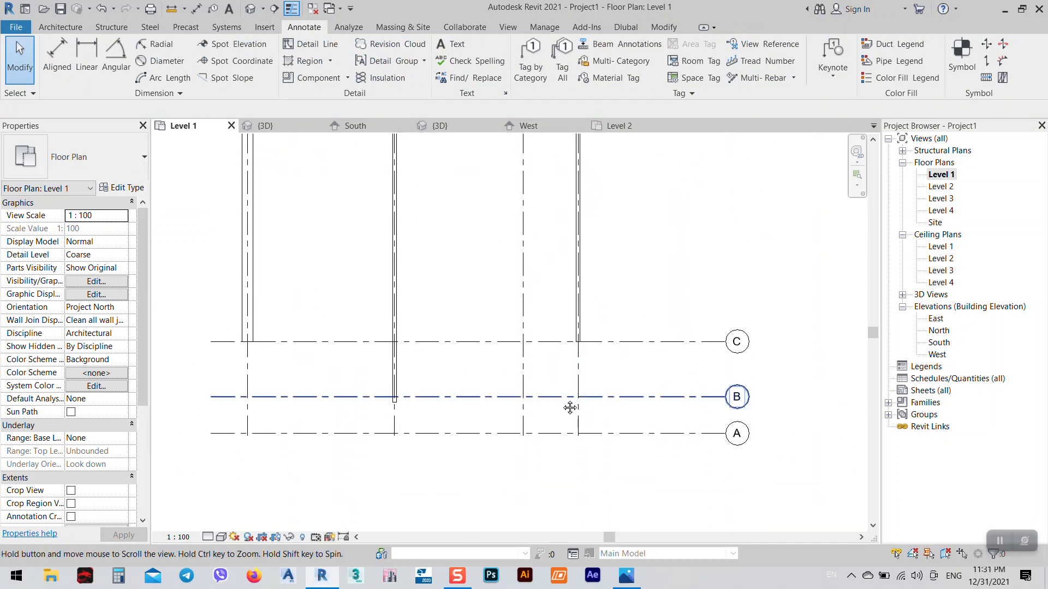
{"action": "middle_click_drag", "start_coordinate": [569, 407], "coordinate": [579, 380]}
{"action": "left_click", "coordinate": [627, 575]}
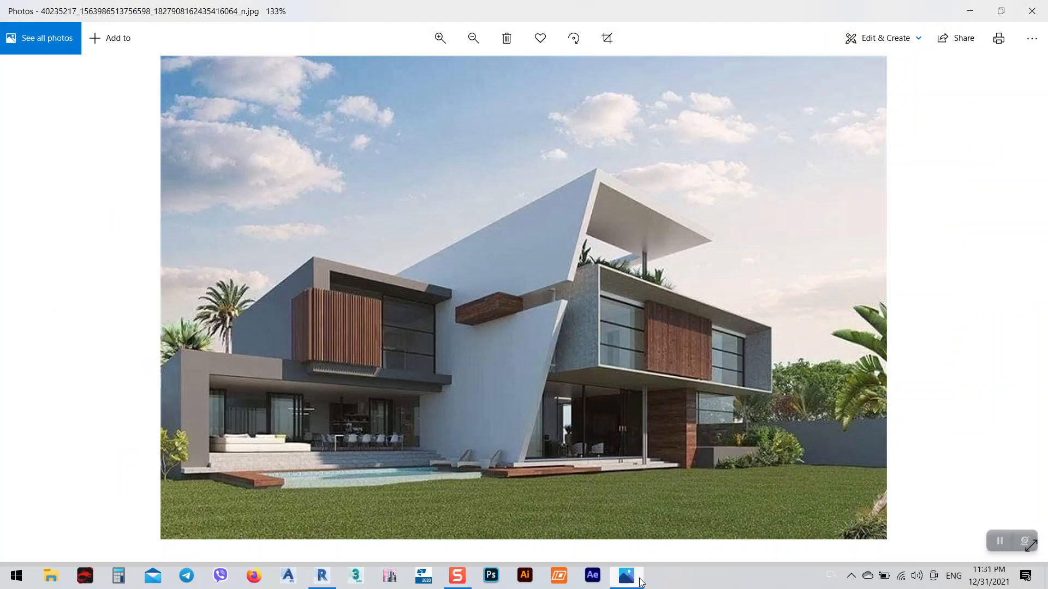
{"action": "left_click", "coordinate": [640, 582]}
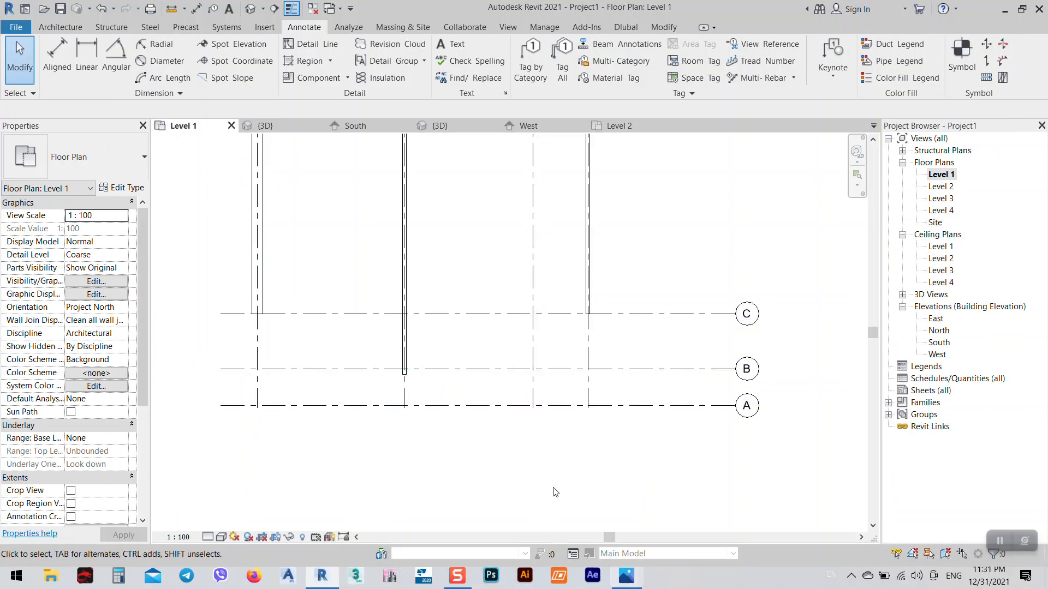
{"action": "middle_click_drag", "start_coordinate": [573, 389], "coordinate": [572, 404]}
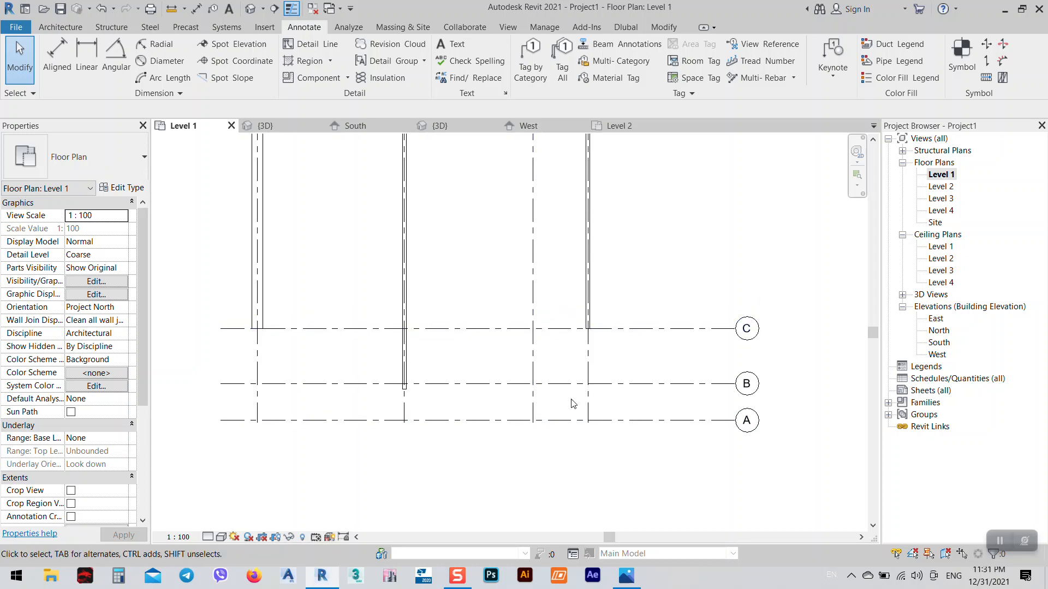
{"action": "left_click", "coordinate": [626, 576]}
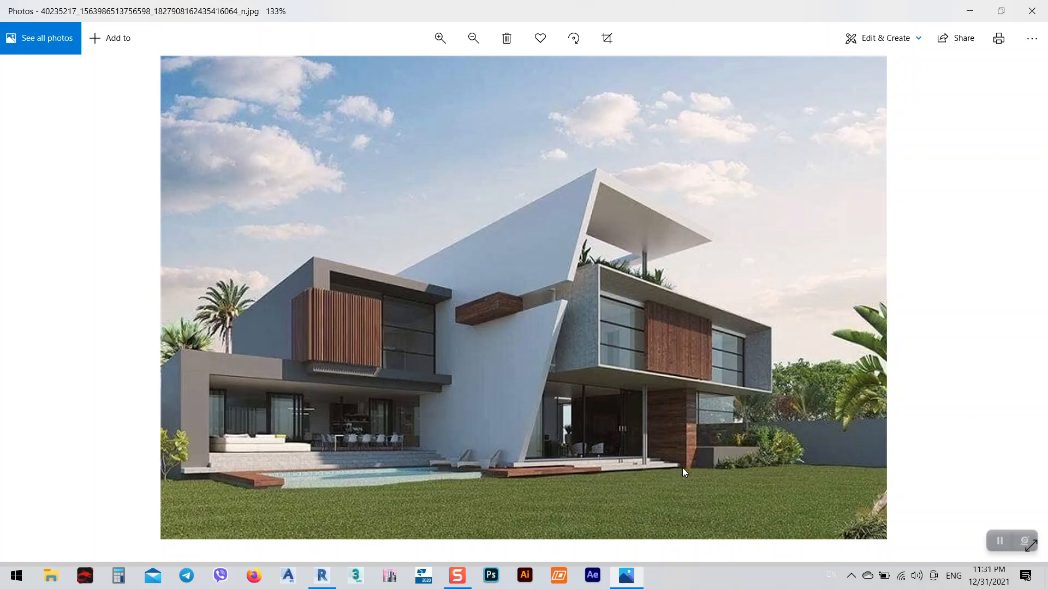
{"action": "left_click", "coordinate": [628, 578]}
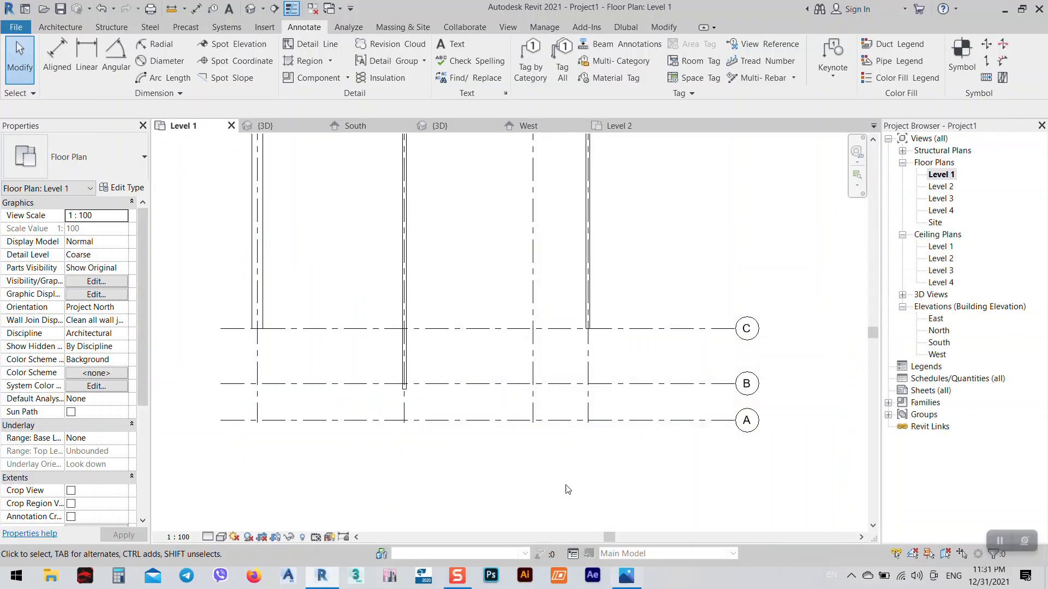
- Start a new architectural wall on Level 1 with the basic wall type Generic - 200mm
{"action": "left_click", "coordinate": [60, 27]}
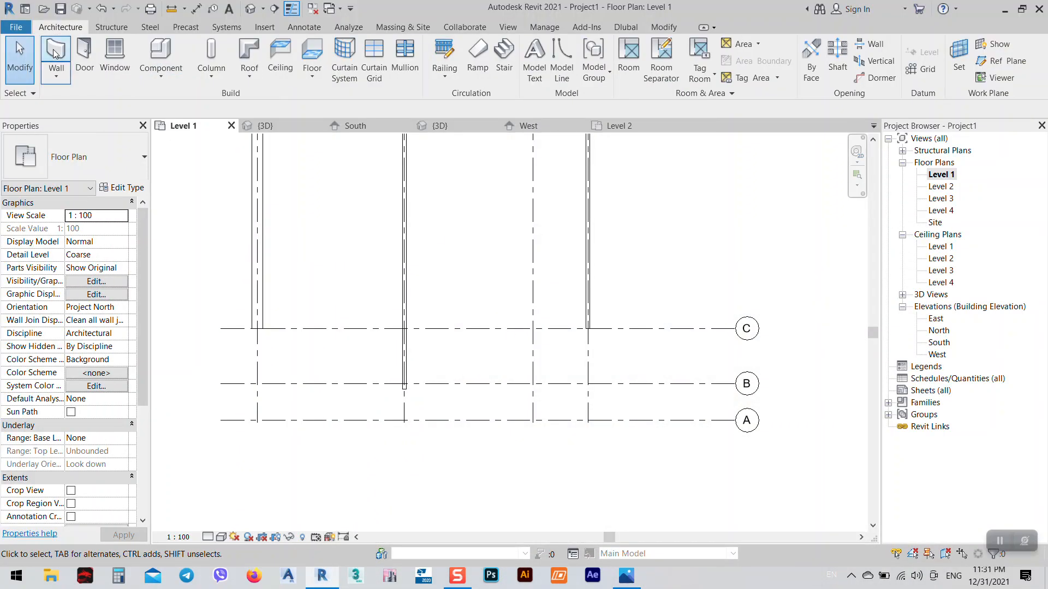
{"action": "left_click", "coordinate": [54, 52]}
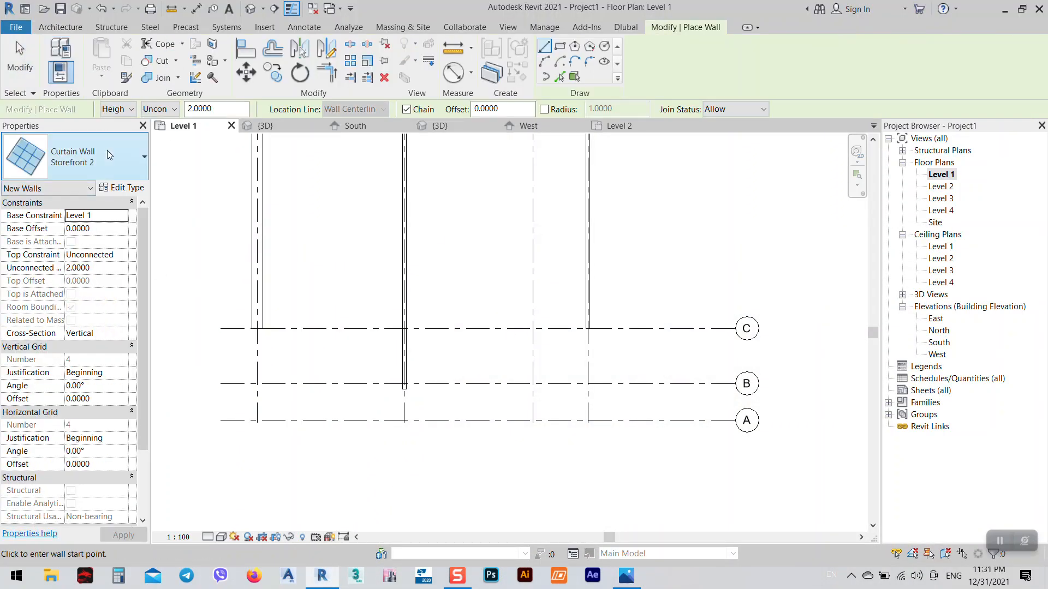
{"action": "left_click", "coordinate": [82, 157]}
{"action": "scroll", "coordinate": [100, 223], "scroll_direction": "up", "scroll_amount": 3}
{"action": "scroll", "coordinate": [100, 224], "scroll_direction": "up", "scroll_amount": 3}
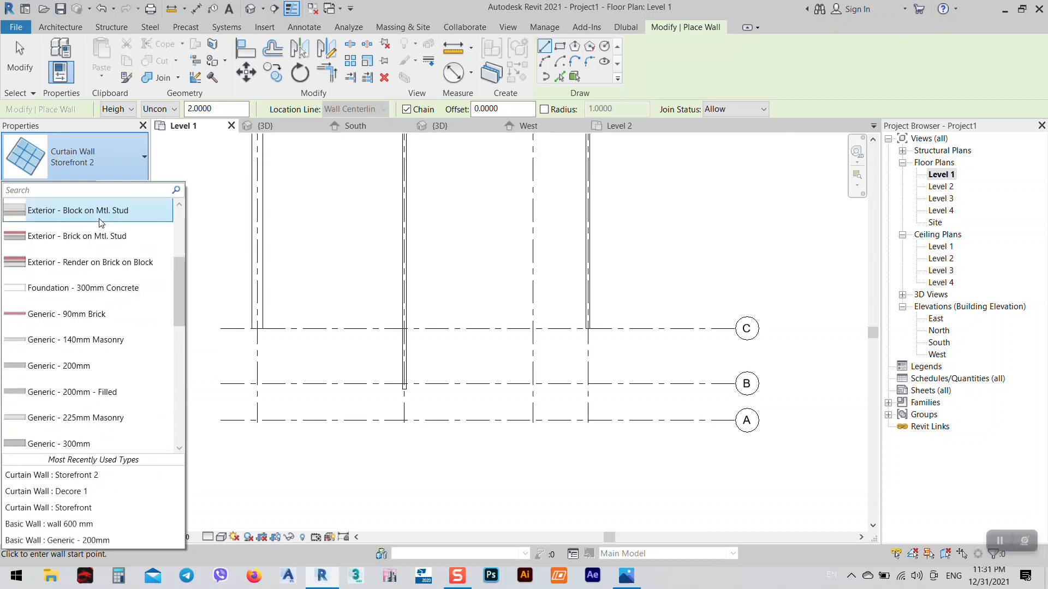
{"action": "scroll", "coordinate": [103, 240], "scroll_direction": "down", "scroll_amount": 5}
{"action": "scroll", "coordinate": [103, 258], "scroll_direction": "up", "scroll_amount": 8}
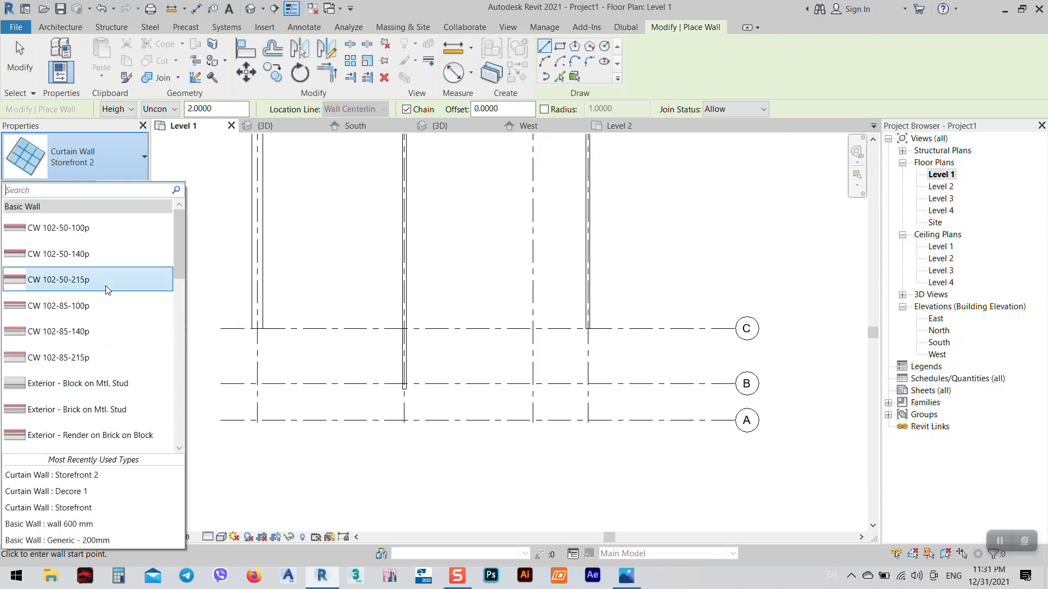
{"action": "scroll", "coordinate": [104, 258], "scroll_direction": "down", "scroll_amount": 2}
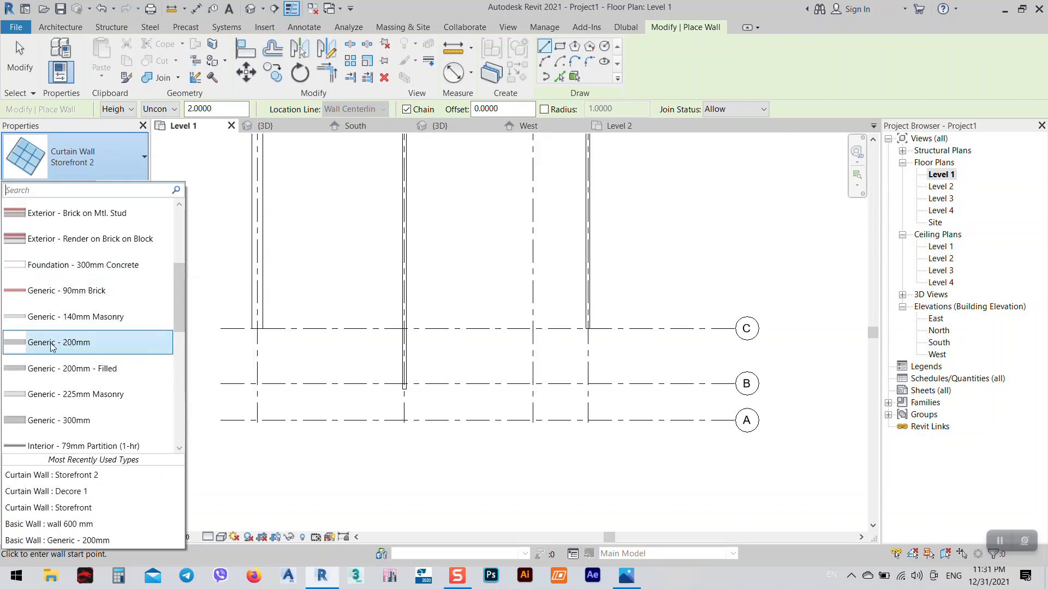
{"action": "left_click", "coordinate": [101, 342]}
- Duplicate the Generic - 200mm wall type under the name "500 wall"
{"action": "left_click", "coordinate": [122, 188]}
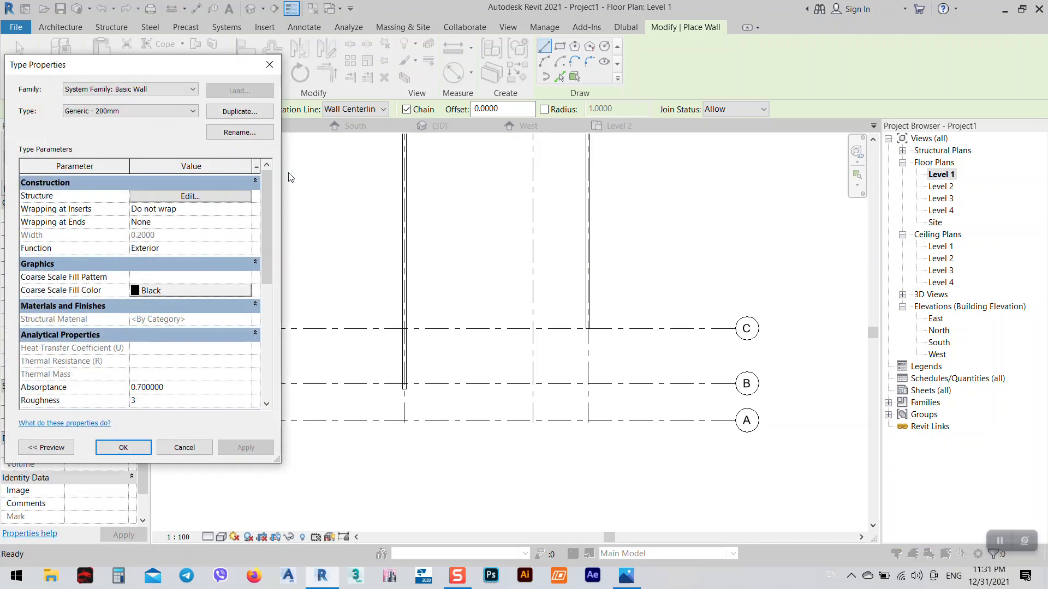
{"action": "left_click", "coordinate": [228, 113]}
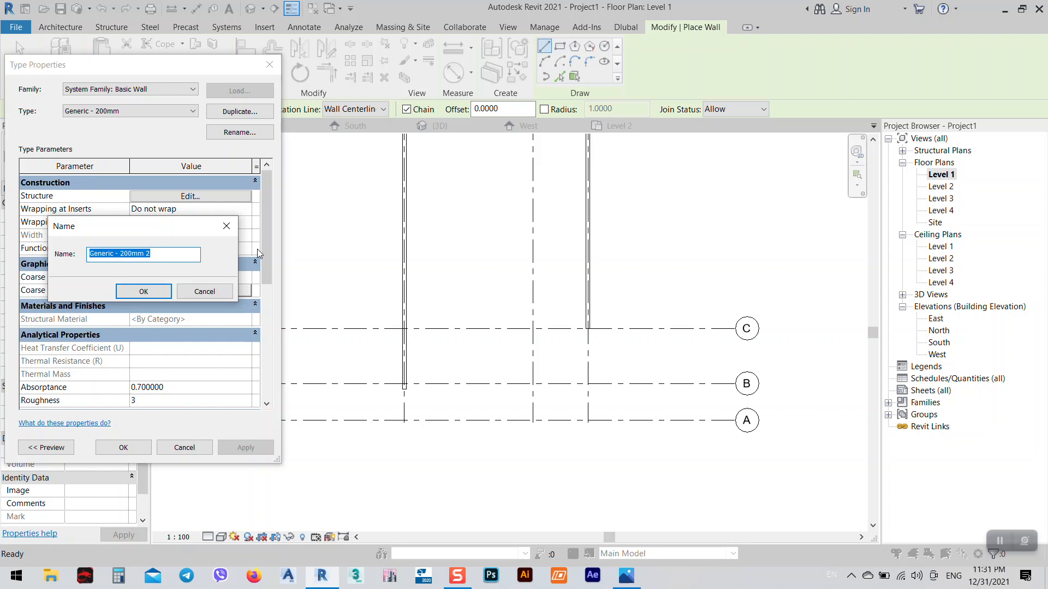
{"action": "type", "text": "4"}
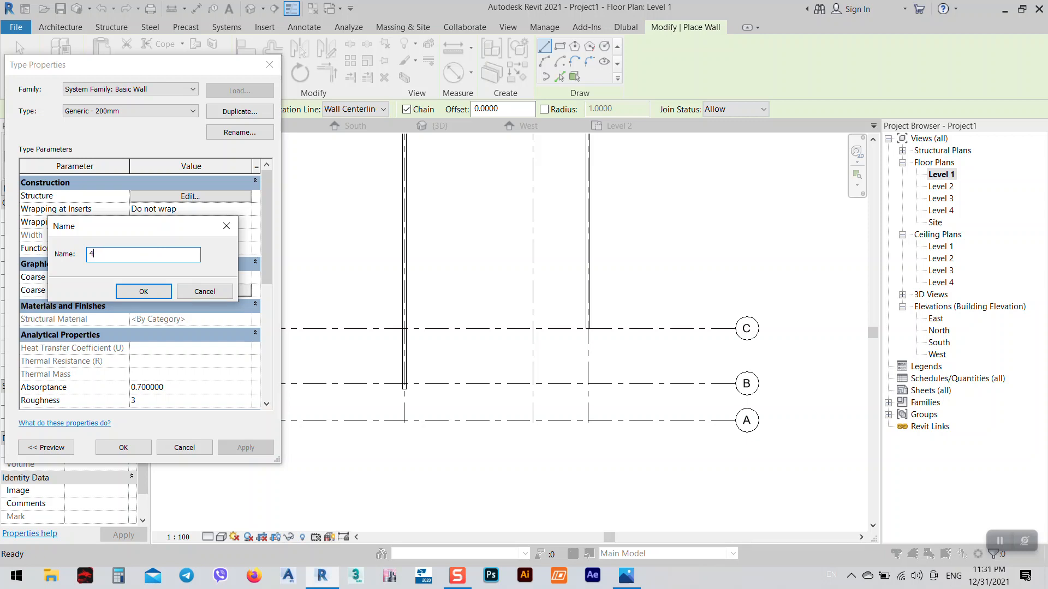
{"action": "type", "text": "0"}
{"action": "key", "text": "BackSpace"}
{"action": "key", "text": "BackSpace"}
{"action": "type", "text": "500 wall"}
{"action": "left_click", "coordinate": [143, 291]}
{"action": "left_click", "coordinate": [123, 448]}
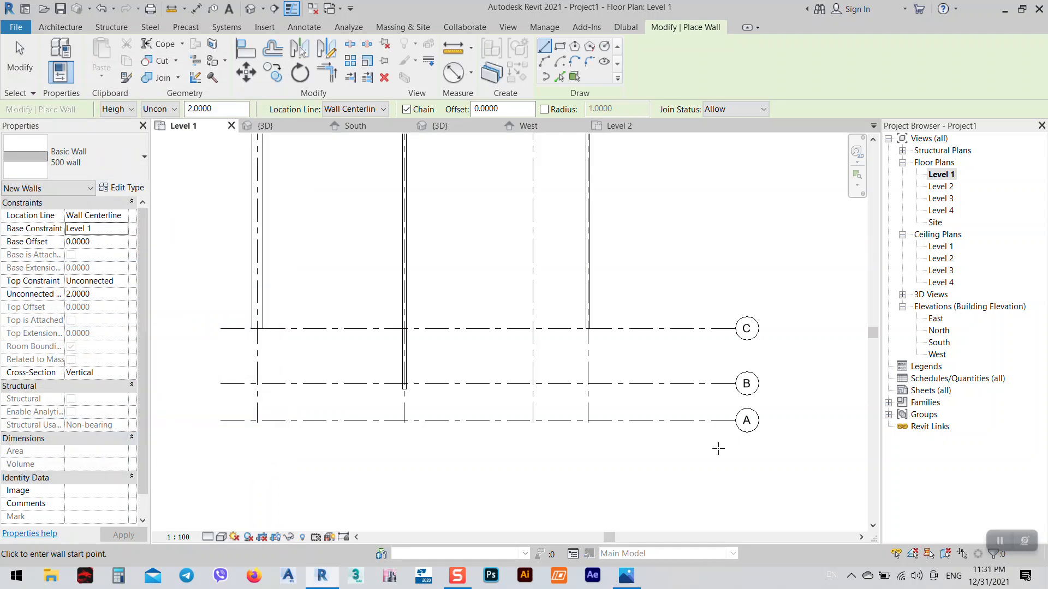
- Draw a 6 m long wall of type 500 wall along grid 3, running north from grid A
{"action": "left_click", "coordinate": [533, 421]}
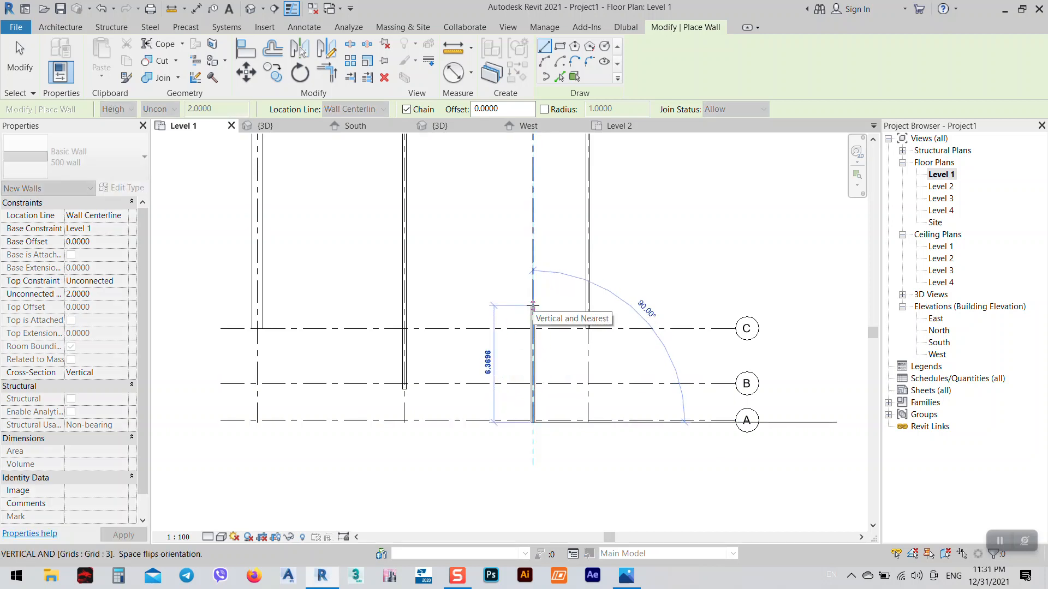
{"action": "type", "text": "6"}
{"action": "key", "text": "Return"}
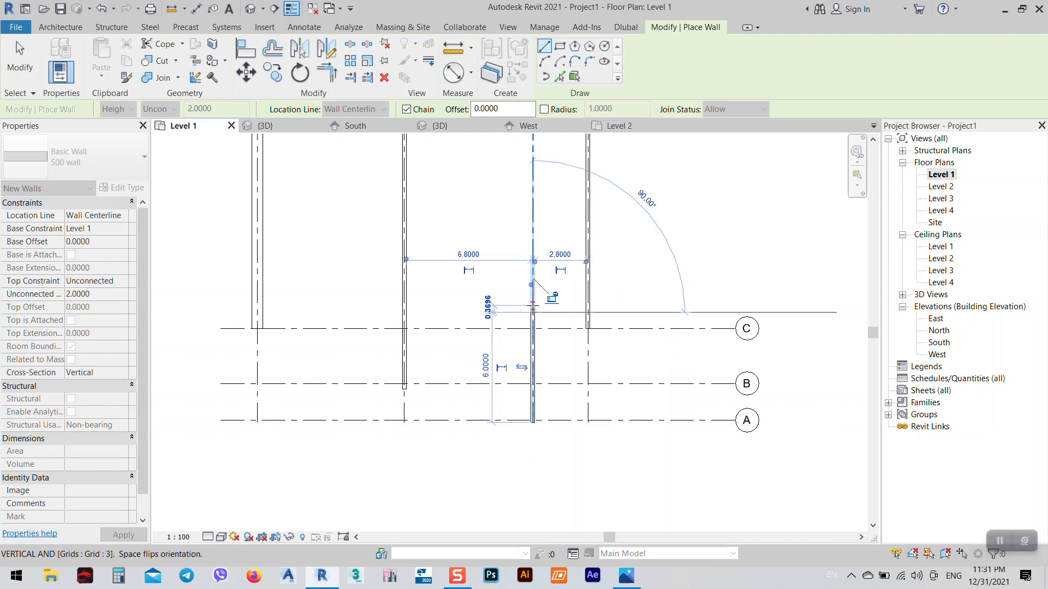
{"action": "right_click", "coordinate": [718, 270]}
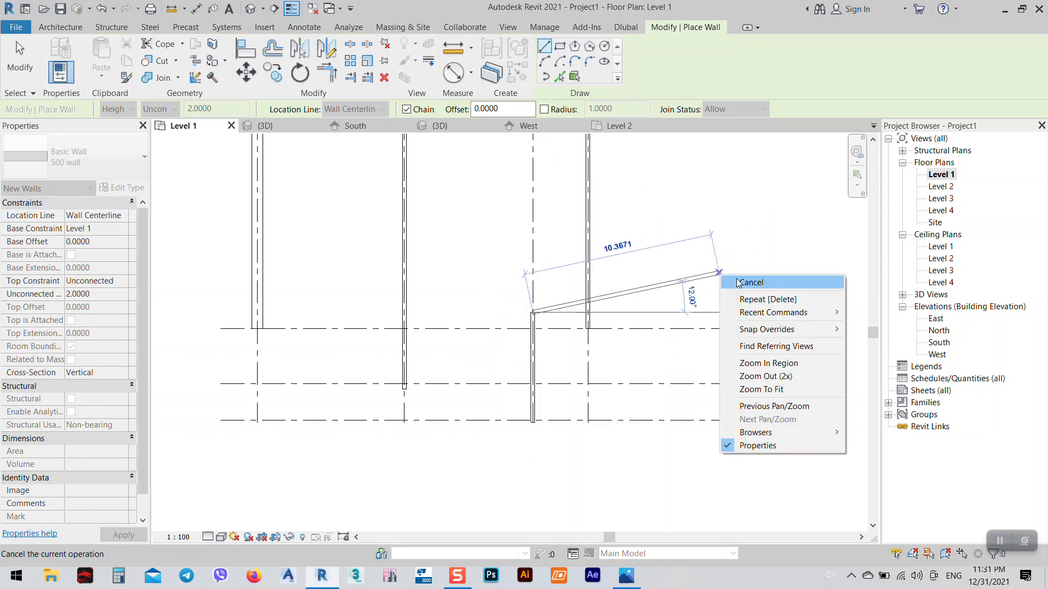
{"action": "left_click", "coordinate": [739, 280]}
{"action": "right_click", "coordinate": [620, 235]}
{"action": "left_click", "coordinate": [659, 250]}
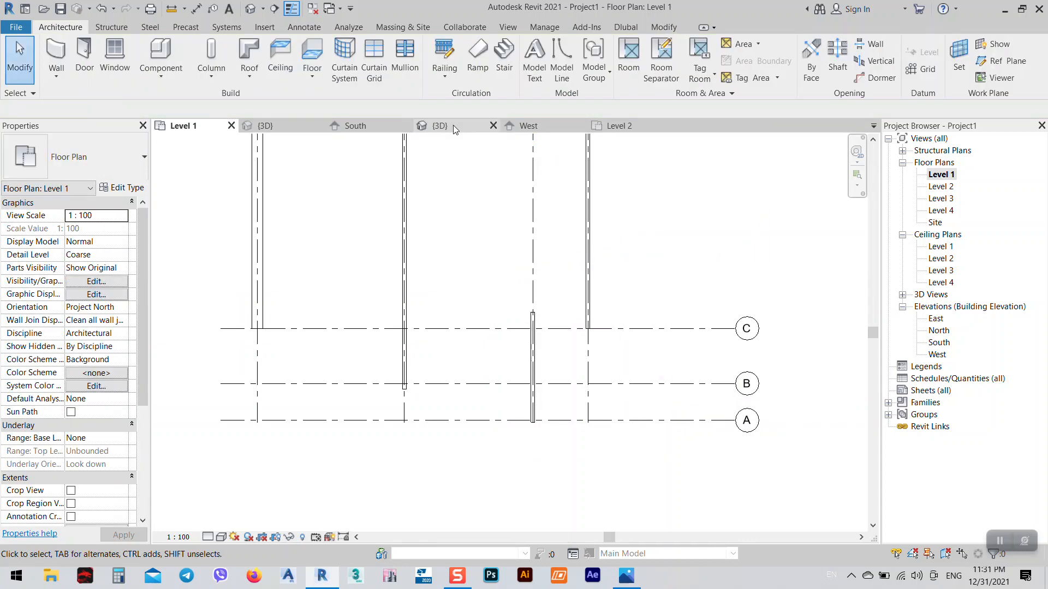
- Inspect the new grid 3 wall in 3D and on the Level 2 plan, and compare it with the reference photo
{"action": "left_click", "coordinate": [441, 125]}
{"action": "middle_click_drag", "start_coordinate": [595, 460], "coordinate": [556, 339], "text": "shift"}
{"action": "left_click", "coordinate": [614, 127]}
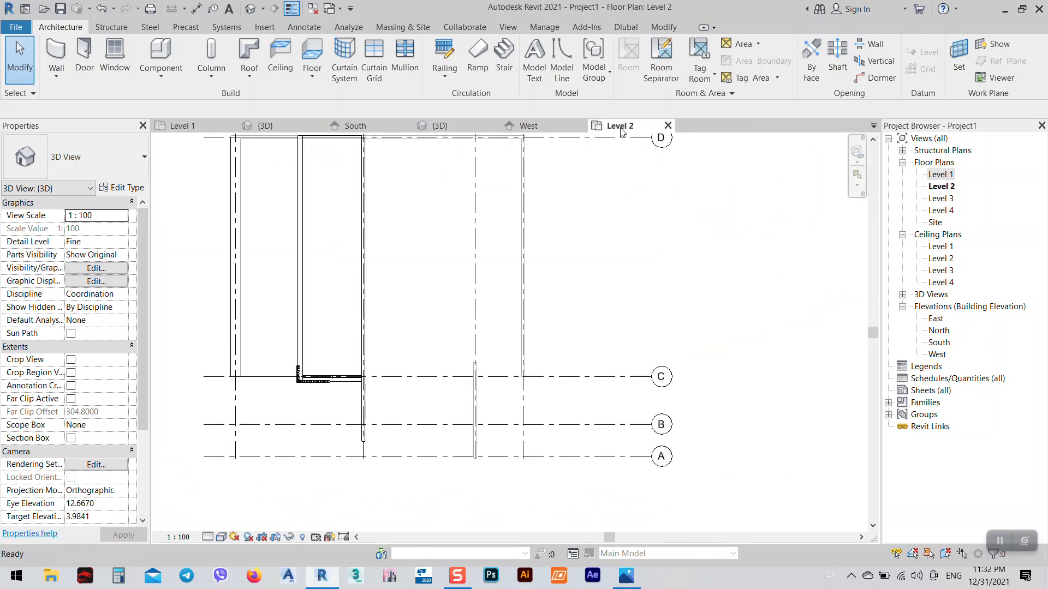
{"action": "left_click", "coordinate": [476, 425]}
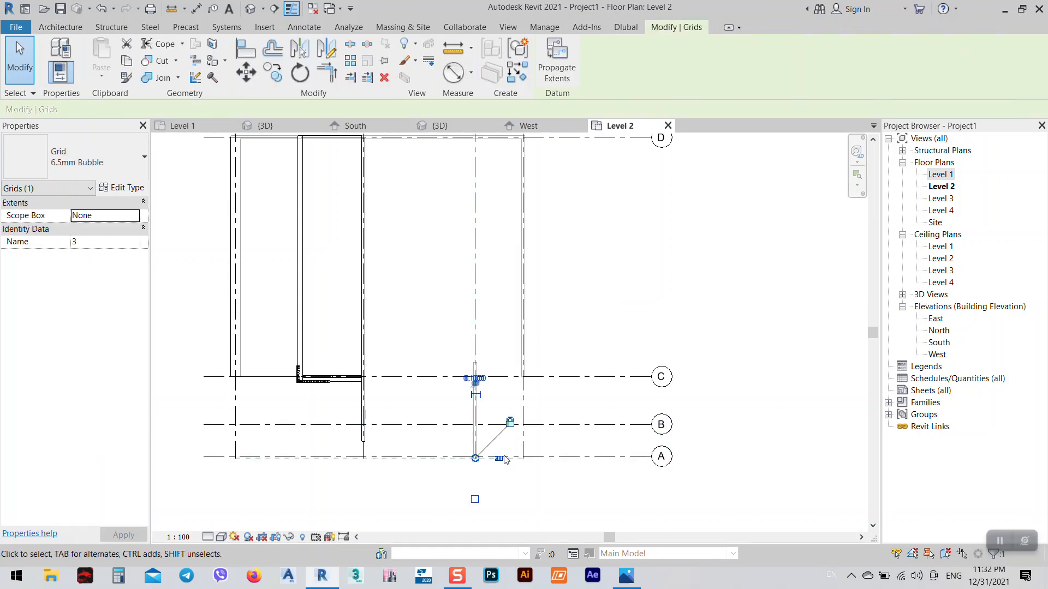
{"action": "left_click", "coordinate": [627, 576]}
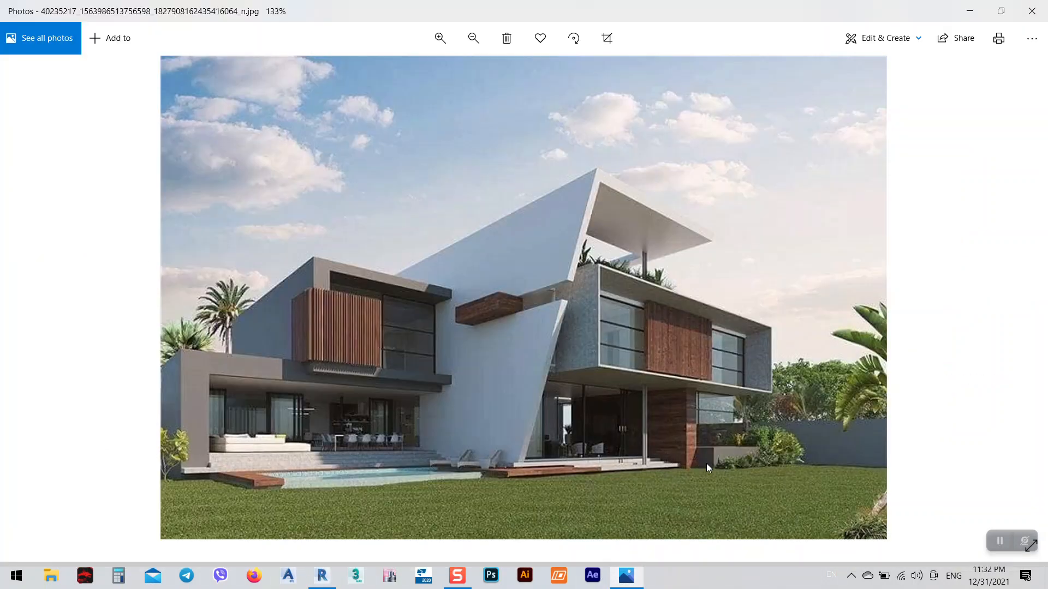
{"action": "left_click", "coordinate": [970, 11]}
- Try to nudge grid 3 northward on the Level 2 plan
{"action": "scroll", "coordinate": [453, 463], "scroll_direction": "up", "scroll_amount": 2}
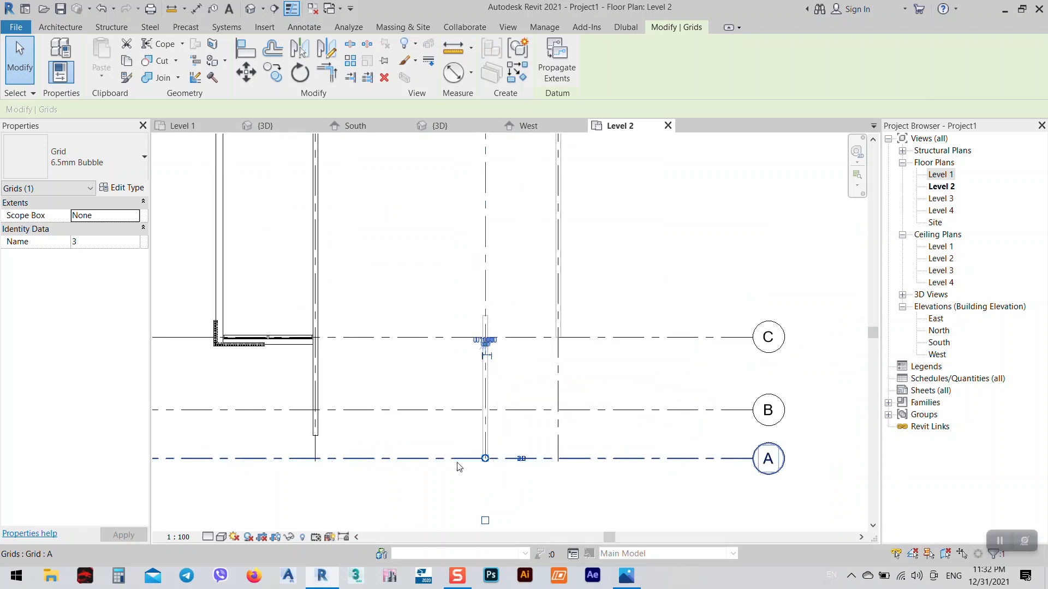
{"action": "key", "text": "Up"}
{"action": "key", "text": "Up"}
{"action": "key", "text": "Up"}
{"action": "key", "text": "Up"}
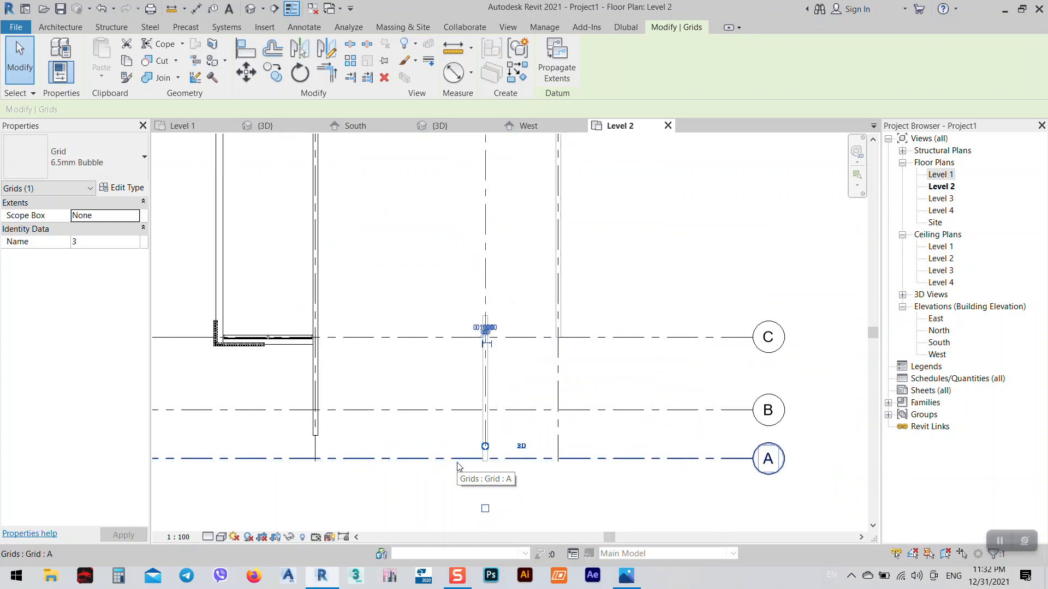
{"action": "key", "text": "Up"}
{"action": "left_click", "coordinate": [473, 499]}
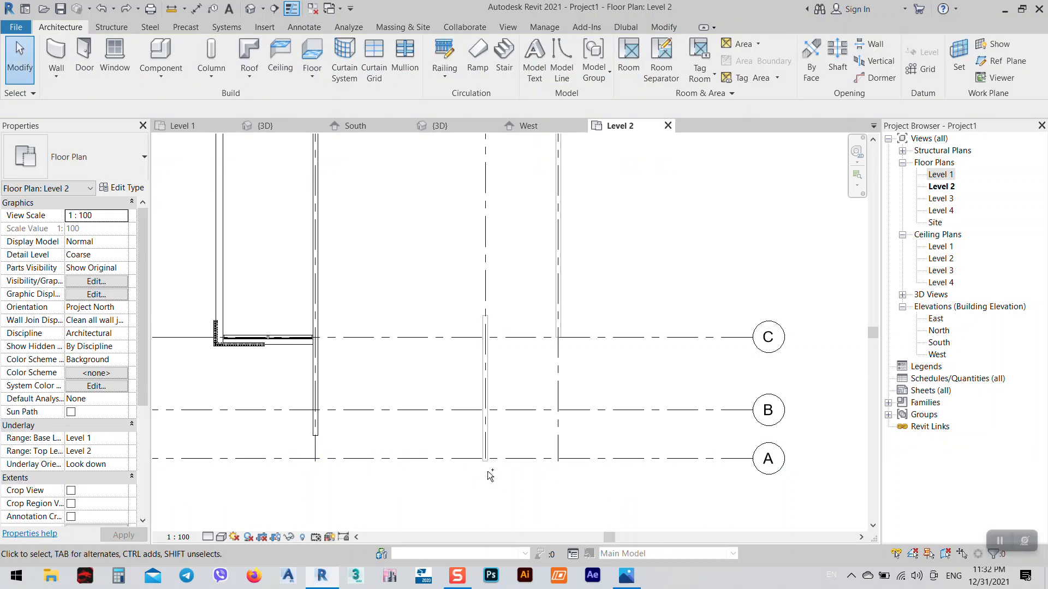
- On the Level 1 plan, move the grid 3 wall north so its south end sits 0.5 m from grid A
{"action": "double_click", "coordinate": [936, 174]}
{"action": "scroll", "coordinate": [553, 416], "scroll_direction": "up", "scroll_amount": 4}
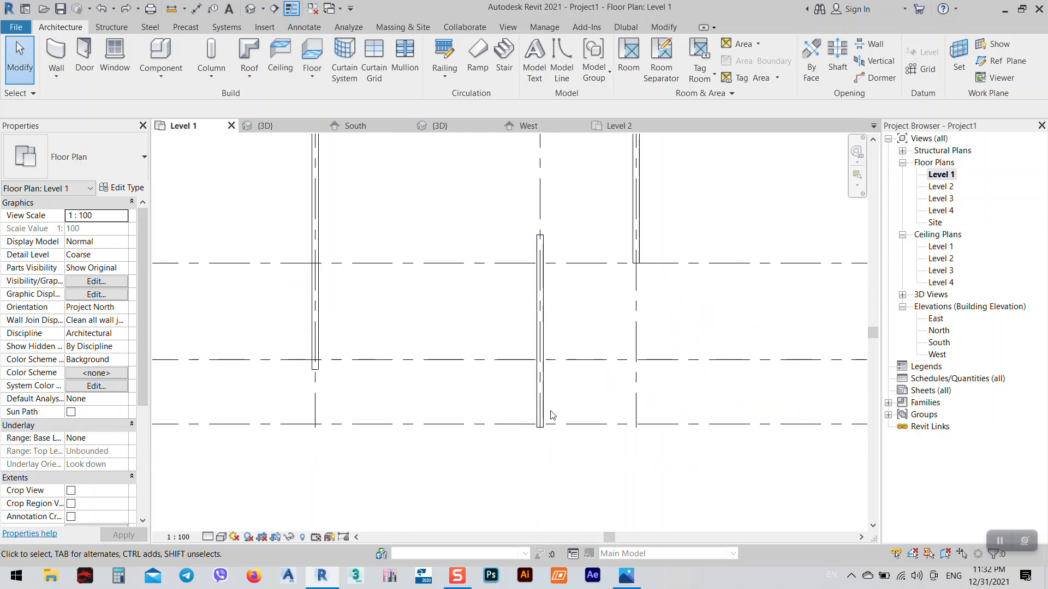
{"action": "left_click", "coordinate": [549, 415]}
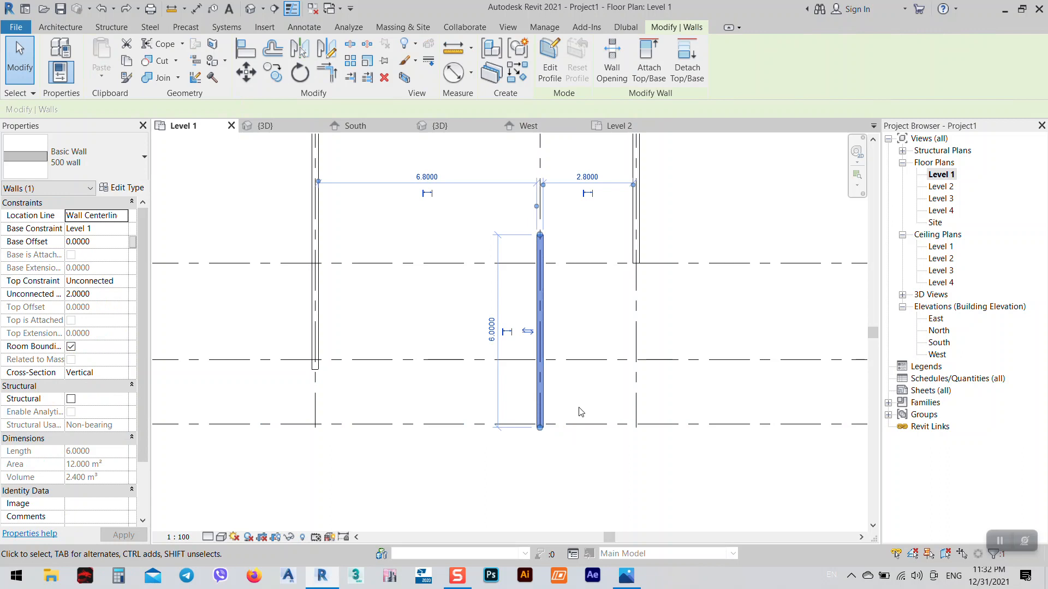
{"action": "key", "text": "Up"}
{"action": "key", "text": "Up"}
{"action": "key", "text": "Up"}
{"action": "key", "text": "Up"}
{"action": "key", "text": "Up"}
{"action": "key", "text": "Up"}
{"action": "key", "text": "Up"}
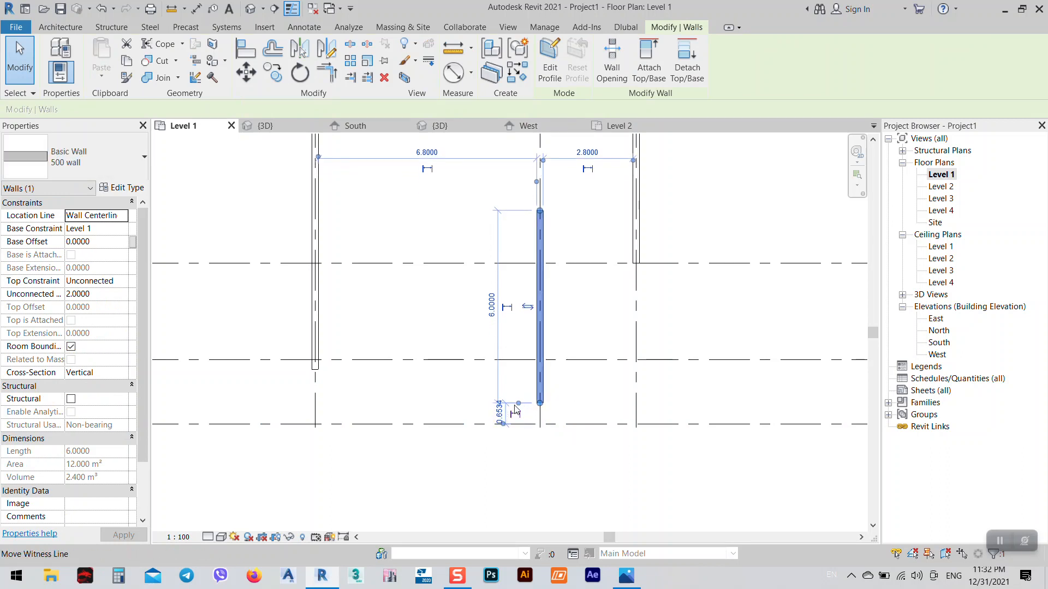
{"action": "left_click", "coordinate": [499, 413]}
{"action": "key", "text": "BackSpace"}
{"action": "type", "text": ".5"}
{"action": "key", "text": "Return"}
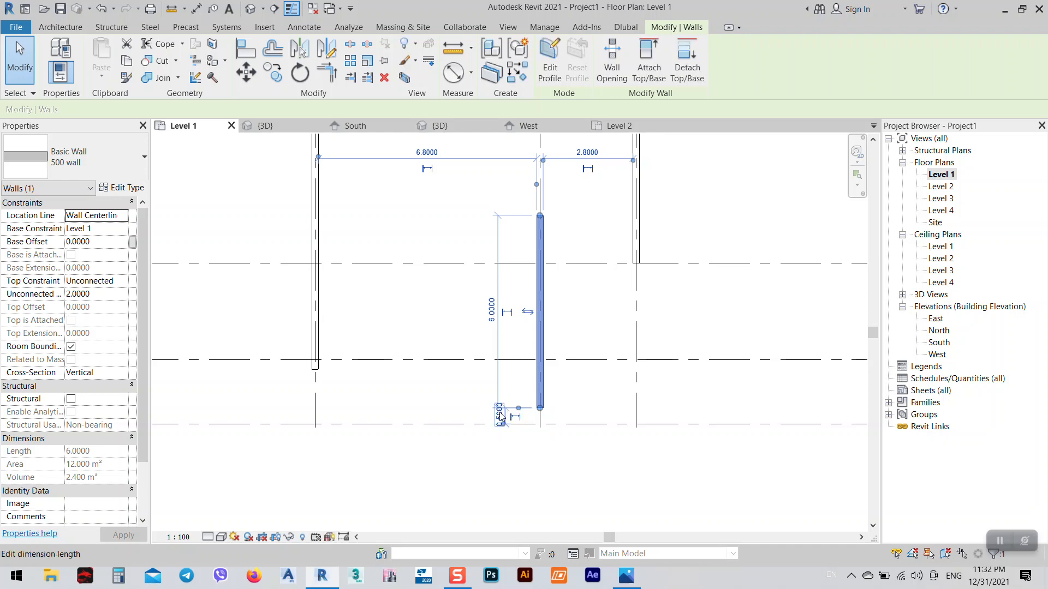
{"action": "left_click", "coordinate": [579, 475]}
{"action": "middle_click_drag", "start_coordinate": [598, 348], "coordinate": [601, 350]}
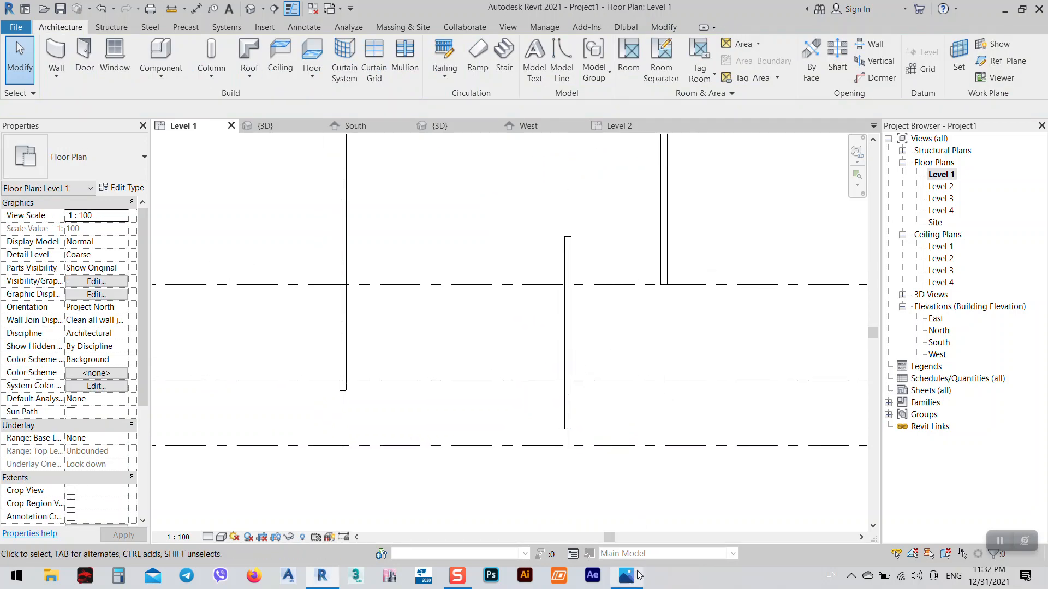
- Compare the ground-floor wall layout with the house in the reference photo, returning to the Revit plan
{"action": "left_click", "coordinate": [626, 576]}
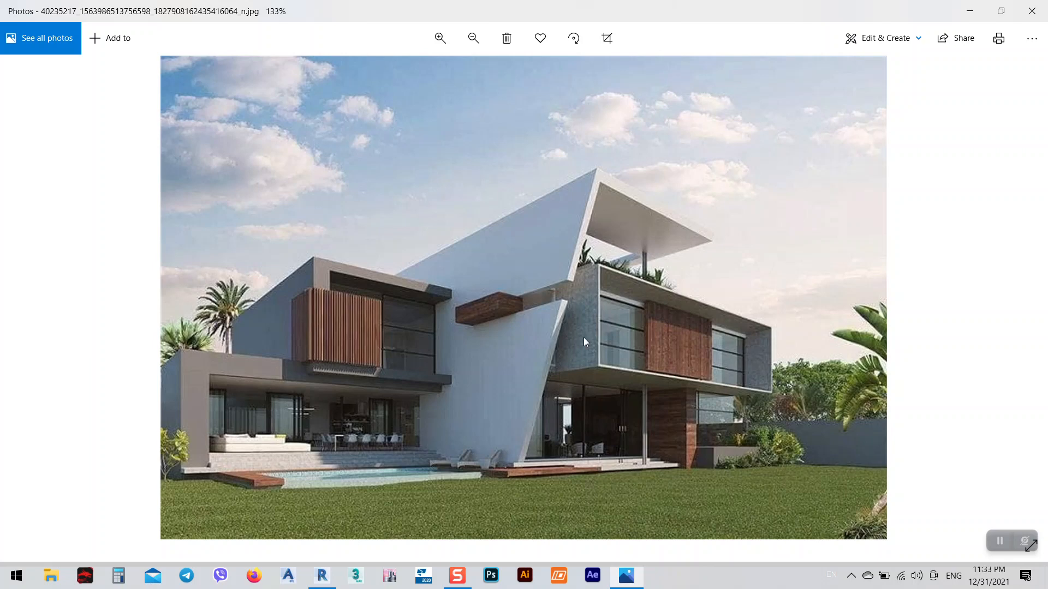
{"action": "left_click", "coordinate": [322, 576]}
{"action": "middle_click_drag", "start_coordinate": [552, 295], "coordinate": [529, 375]}
- Open the Level 4 floor plan and save the project as "Modern Villa 2021" in the rEVIT folder
{"action": "double_click", "coordinate": [941, 210]}
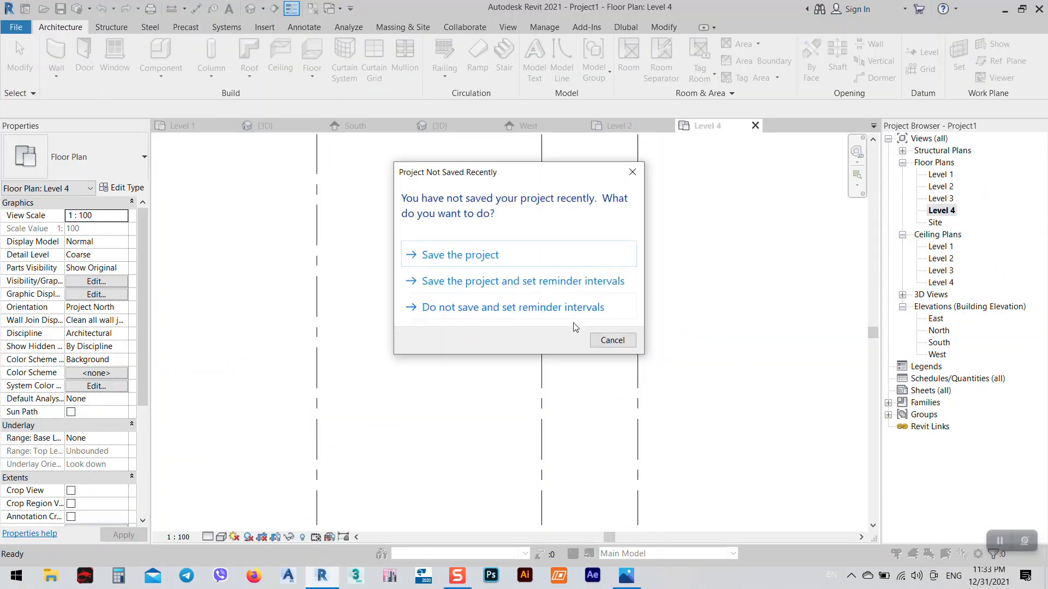
{"action": "left_click", "coordinate": [450, 256]}
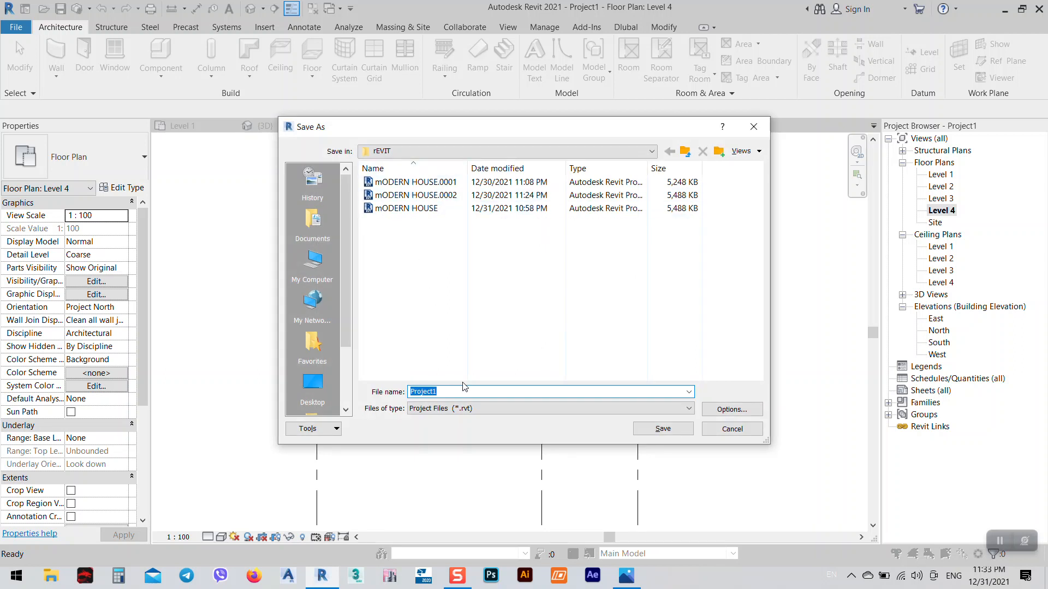
{"action": "type", "text": "Modern"}
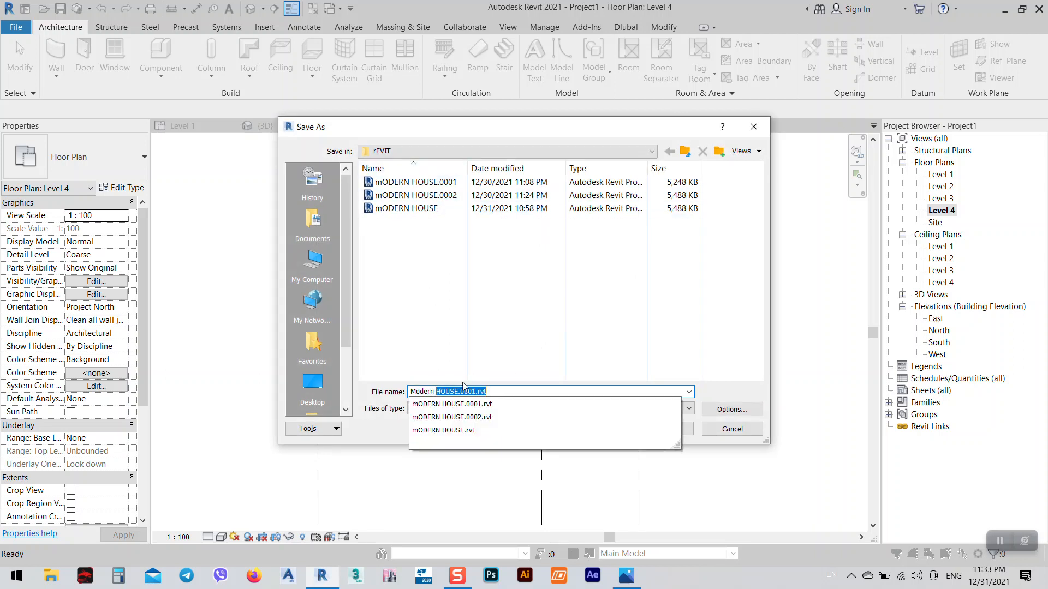
{"action": "type", "text": " V"}
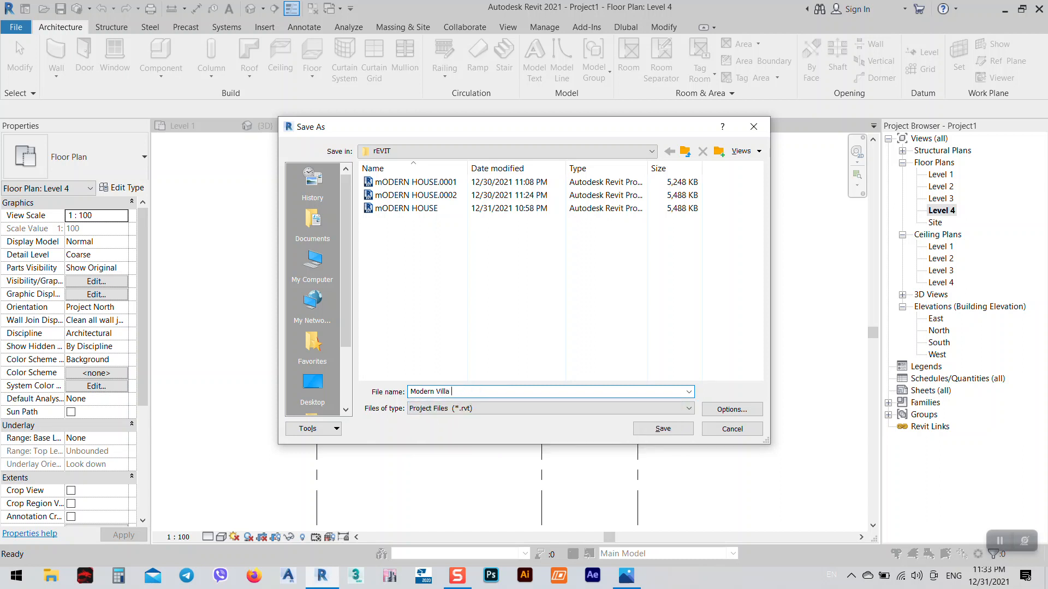
{"action": "type", "text": "illa 2021"}
{"action": "left_click", "coordinate": [663, 428]}
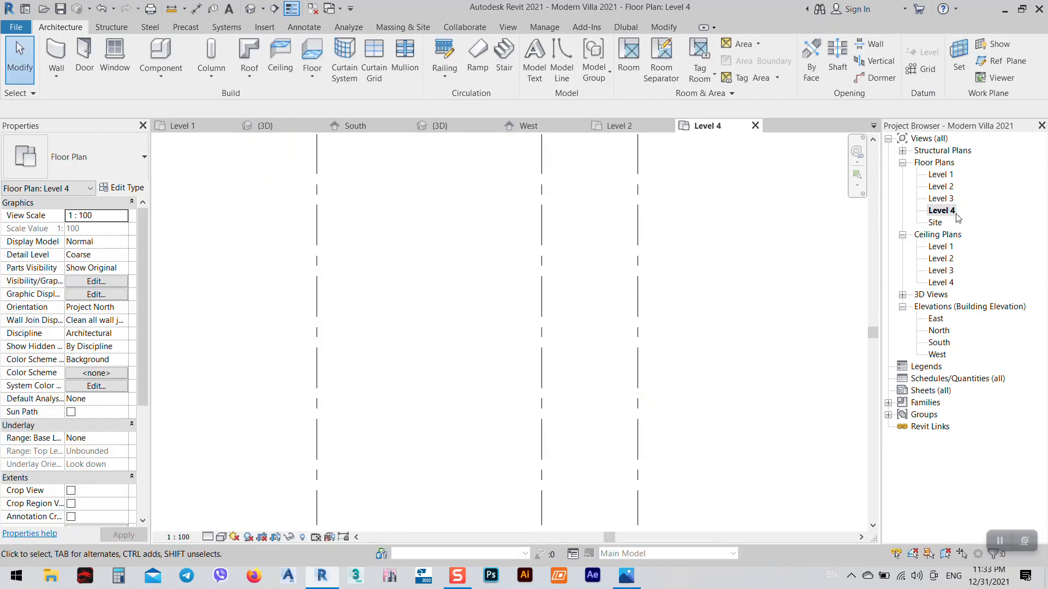
- Set the view depth level in the Level 4 plan's view range to Unlimited
{"action": "scroll", "coordinate": [488, 359], "scroll_direction": "down", "scroll_amount": 5}
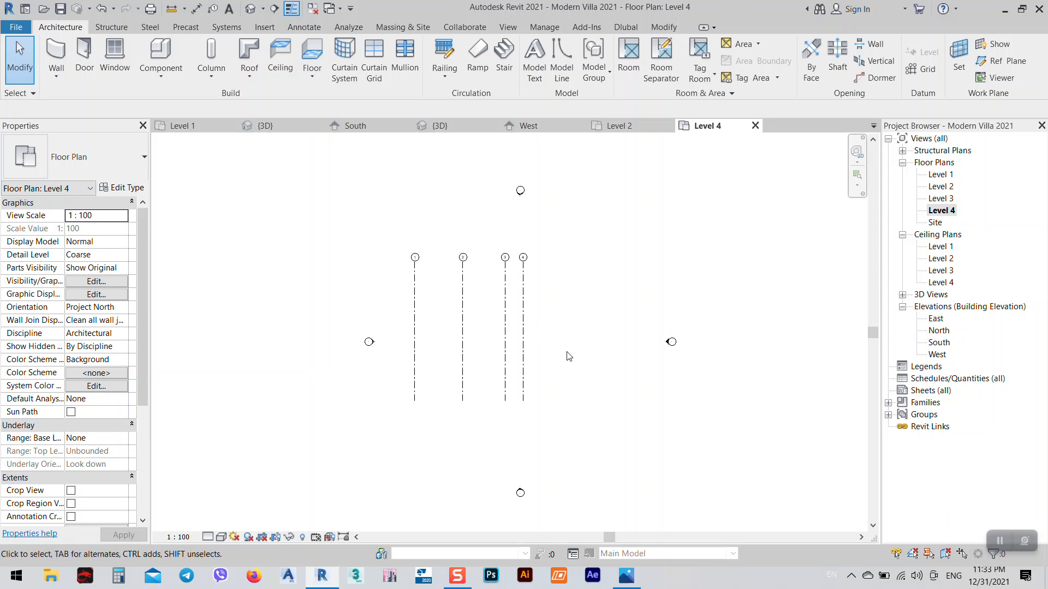
{"action": "key", "text": "v"}
{"action": "key", "text": "r"}
{"action": "left_click", "coordinate": [721, 315]}
{"action": "left_click", "coordinate": [671, 347]}
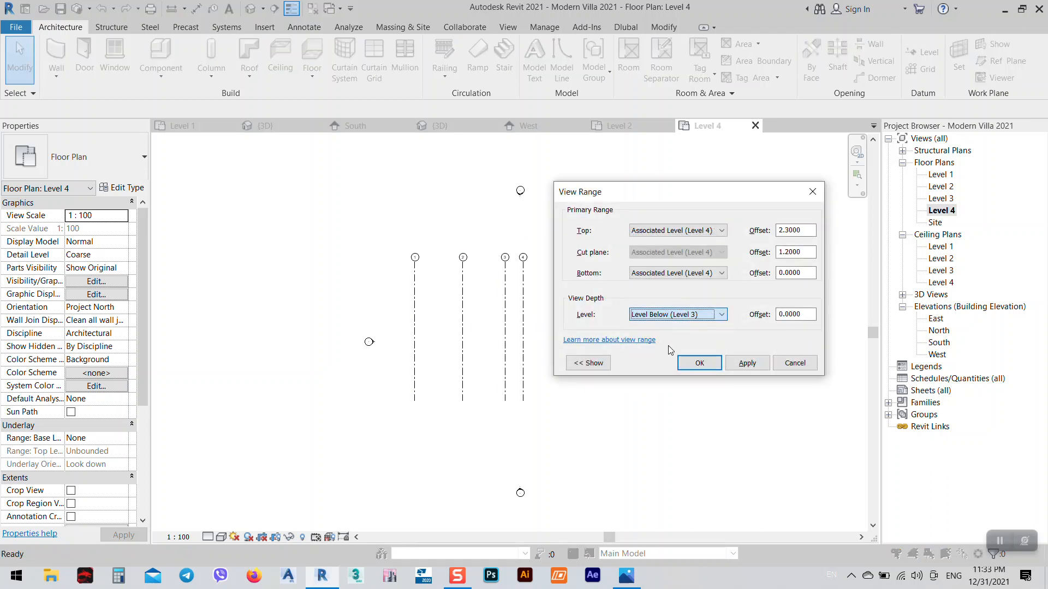
{"action": "left_click", "coordinate": [746, 363]}
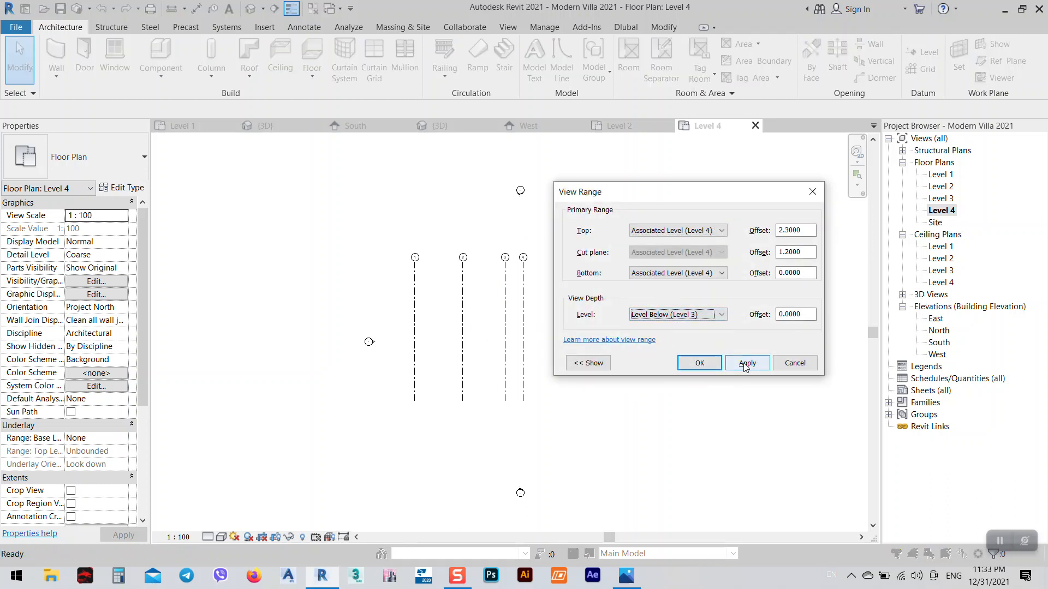
{"action": "left_click", "coordinate": [703, 318]}
{"action": "left_click", "coordinate": [668, 365]}
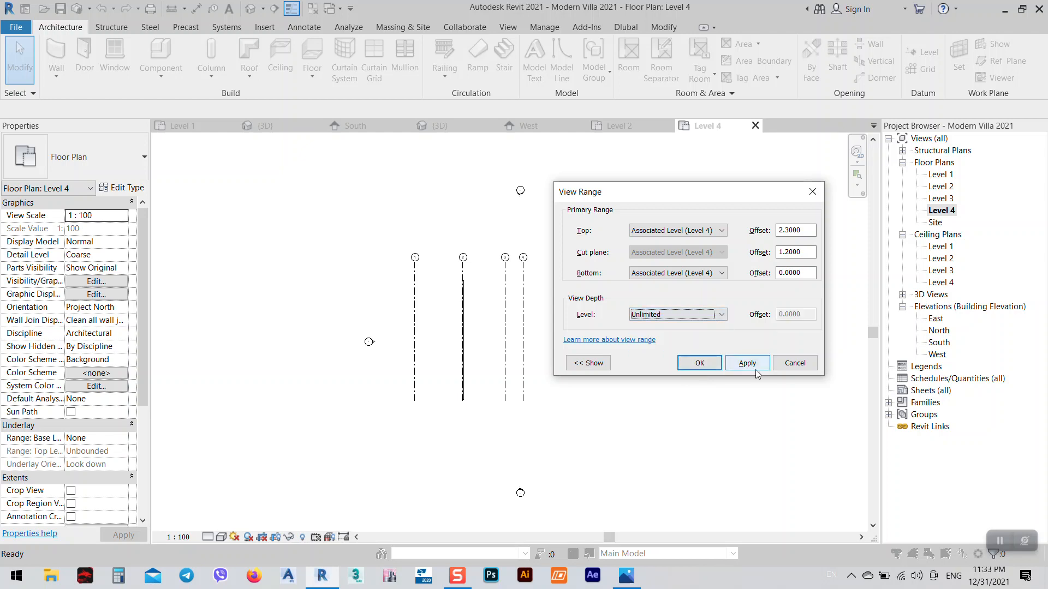
{"action": "left_click", "coordinate": [747, 364]}
{"action": "left_click", "coordinate": [698, 363]}
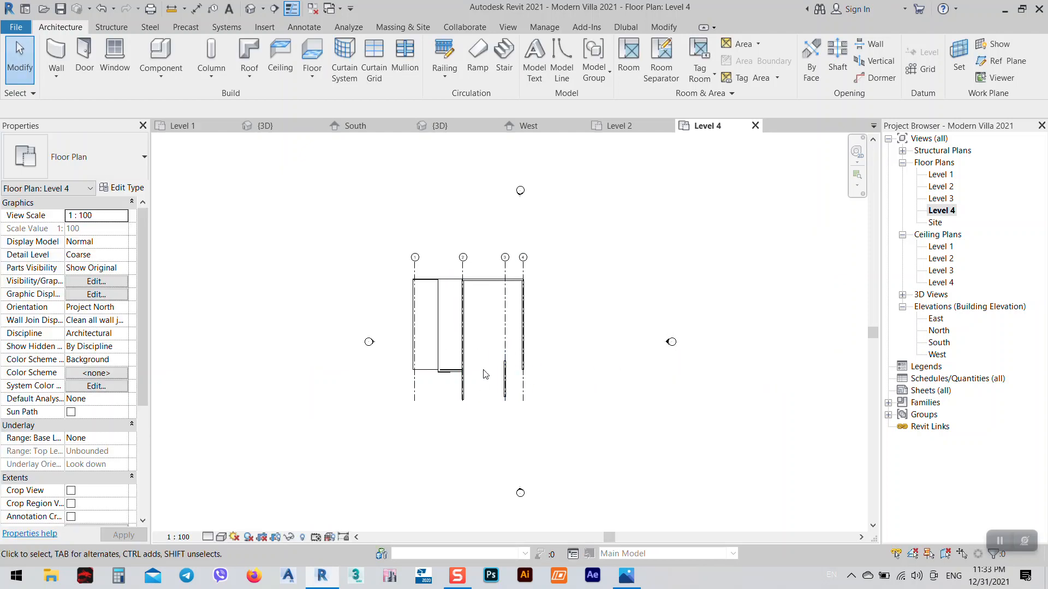
{"action": "scroll", "coordinate": [472, 396], "scroll_direction": "up", "scroll_amount": 2}
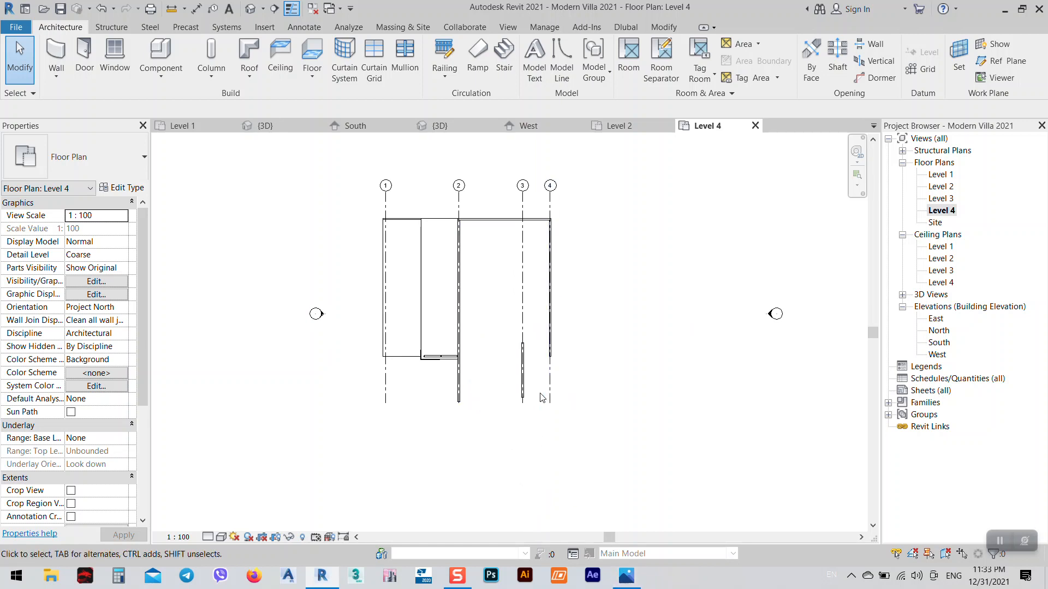
- Check the roof in the reference photo, and sketch a Level 4 floor boundary about 8.3 by 19.9 m from the grid 2 wall's south end
{"action": "left_click", "coordinate": [625, 577]}
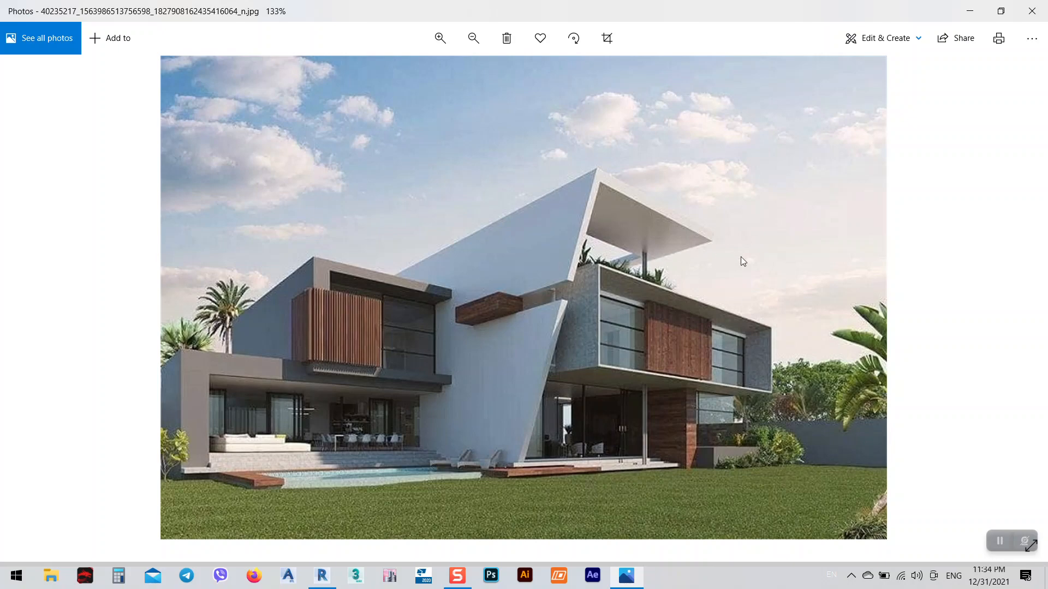
{"action": "left_click", "coordinate": [333, 581]}
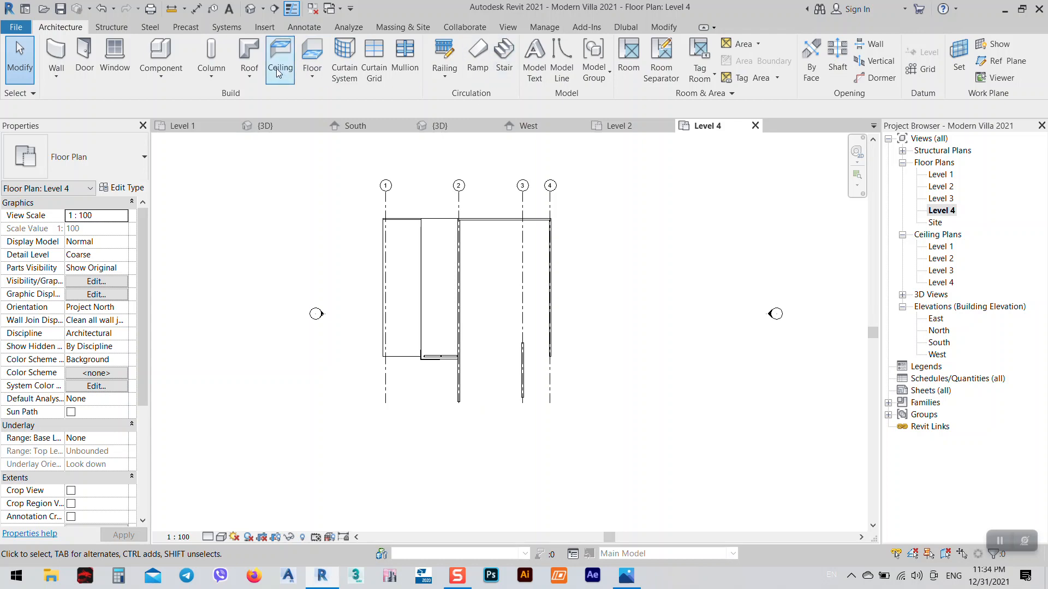
{"action": "left_click", "coordinate": [312, 57]}
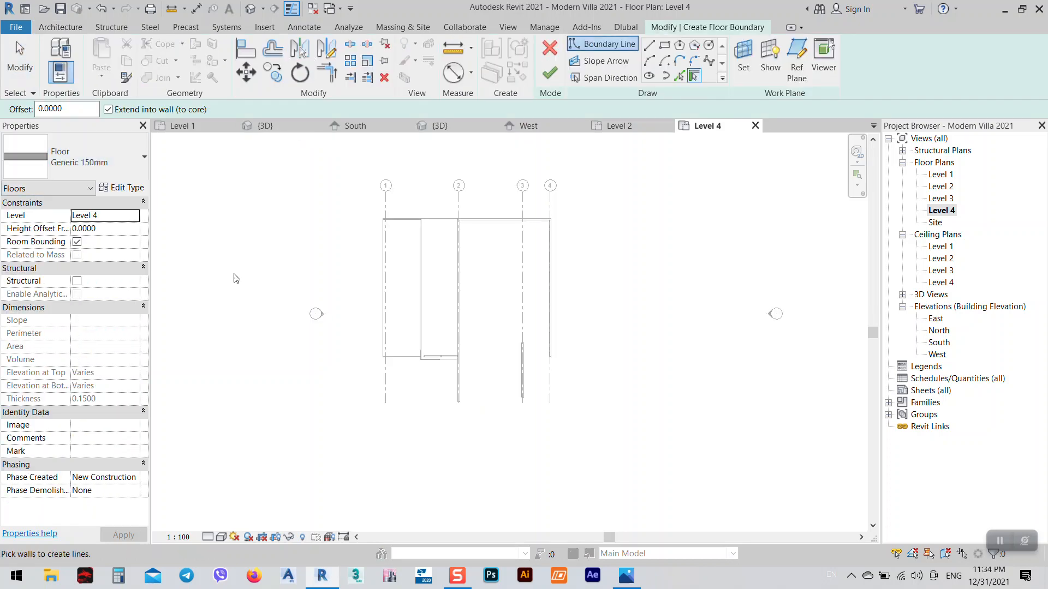
{"action": "left_click", "coordinate": [664, 44]}
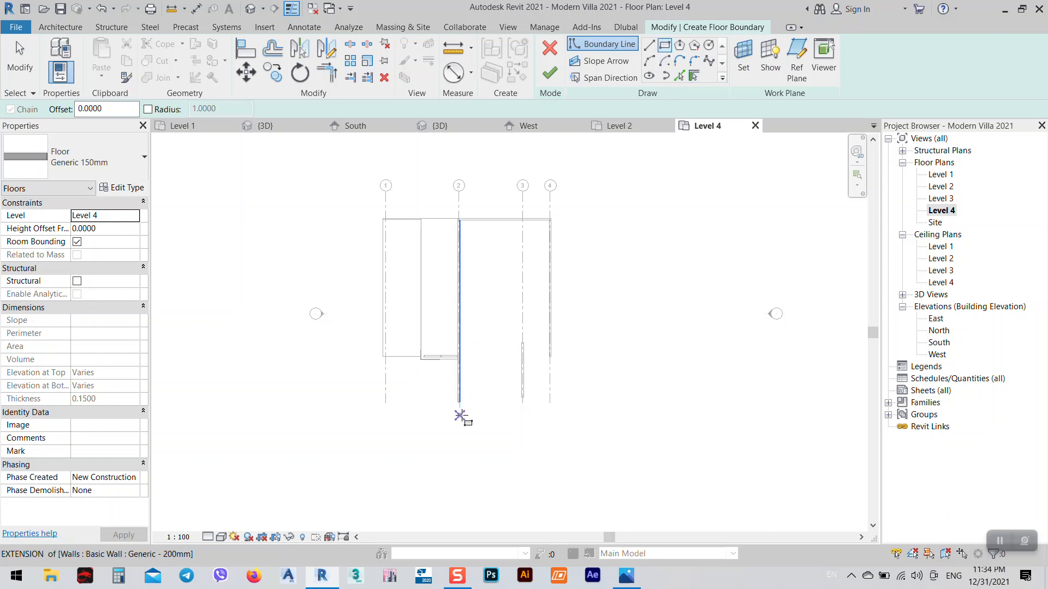
{"action": "scroll", "coordinate": [453, 403], "scroll_direction": "up", "scroll_amount": 5}
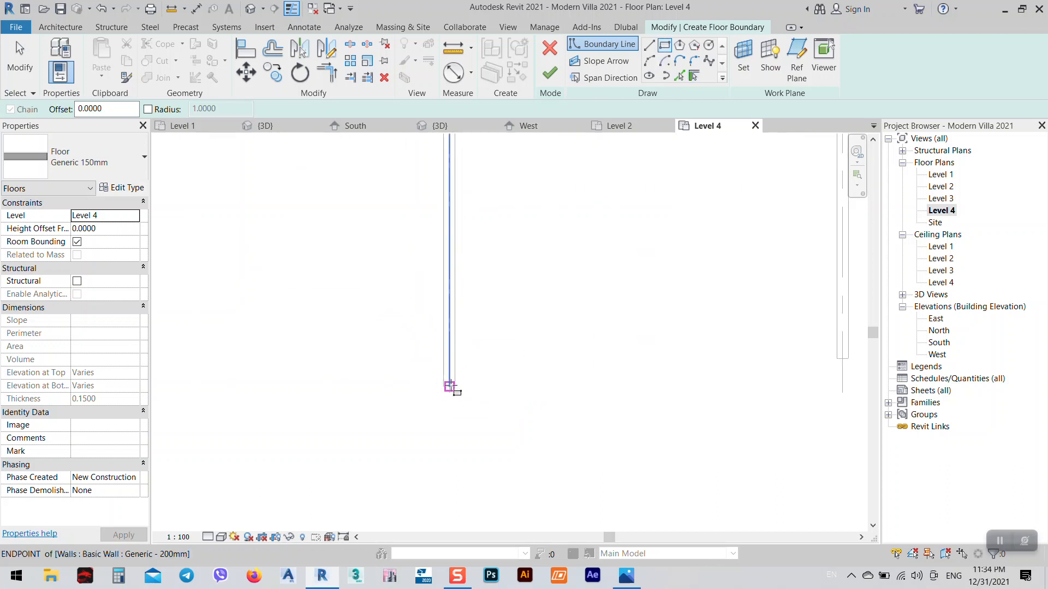
{"action": "left_click", "coordinate": [444, 386]}
{"action": "scroll", "coordinate": [451, 430], "scroll_direction": "down", "scroll_amount": 5}
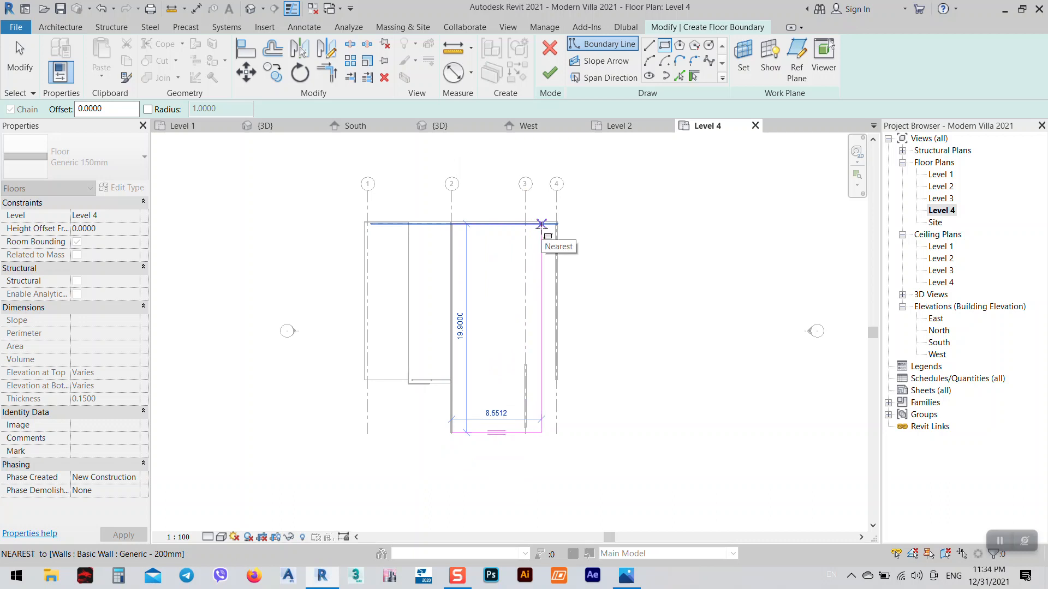
{"action": "left_click", "coordinate": [540, 224]}
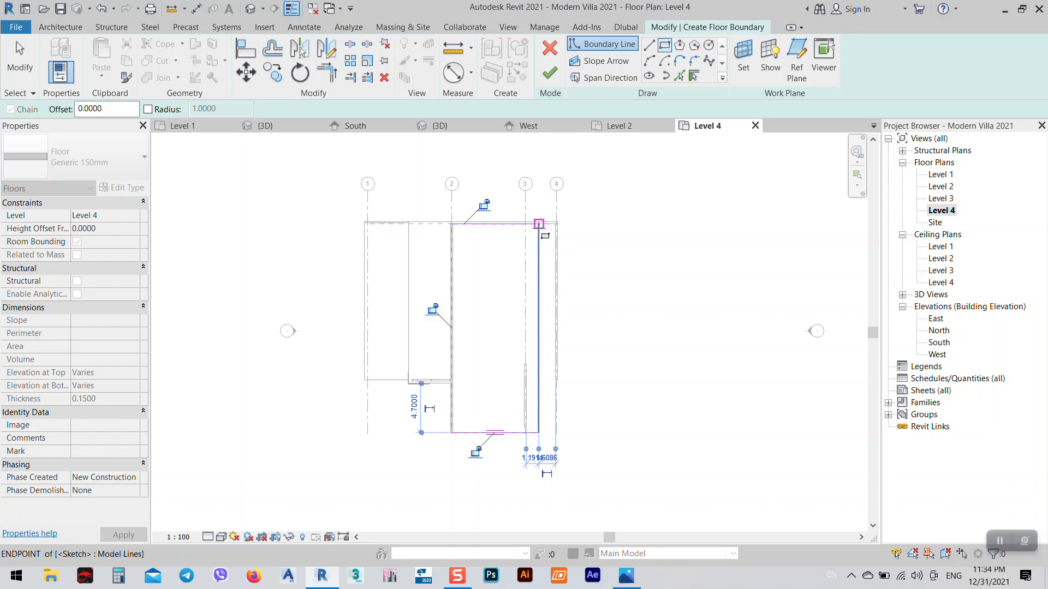
{"action": "right_click", "coordinate": [611, 324]}
{"action": "left_click", "coordinate": [627, 327]}
{"action": "scroll", "coordinate": [537, 430], "scroll_direction": "up", "scroll_amount": 2}
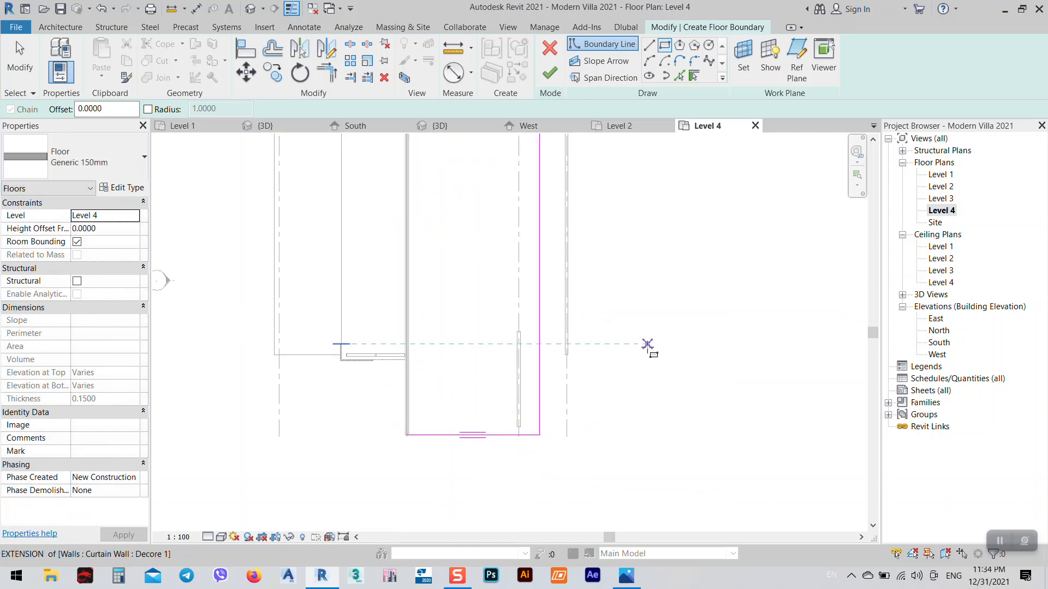
{"action": "right_click", "coordinate": [647, 343]}
{"action": "left_click", "coordinate": [664, 353]}
- Set the floor's east boundary line 1 m from grid 3 and finish the floor sketch
{"action": "left_click", "coordinate": [538, 373]}
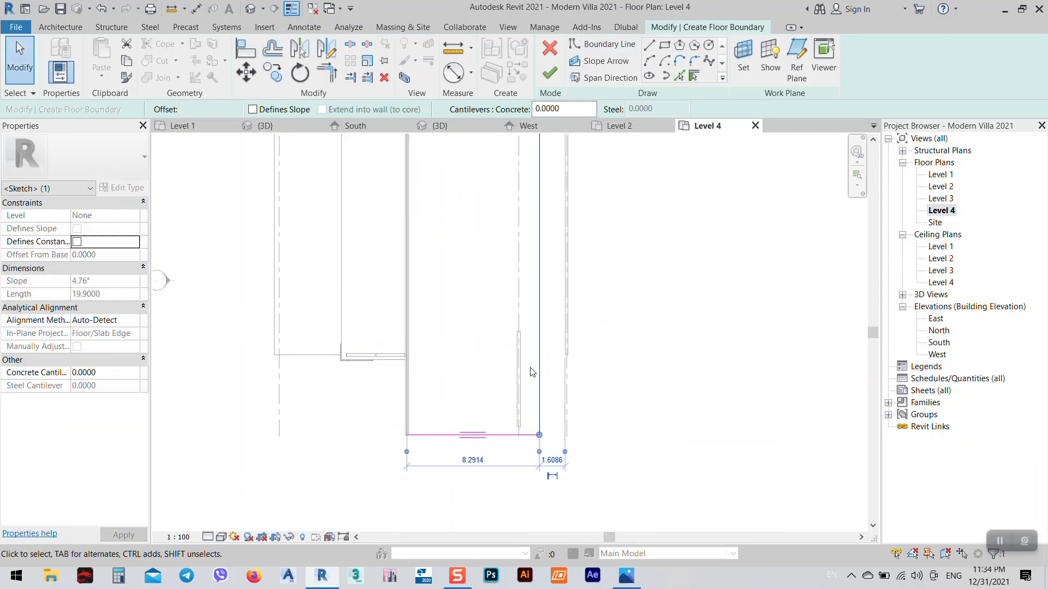
{"action": "scroll", "coordinate": [528, 481], "scroll_direction": "up", "scroll_amount": 2}
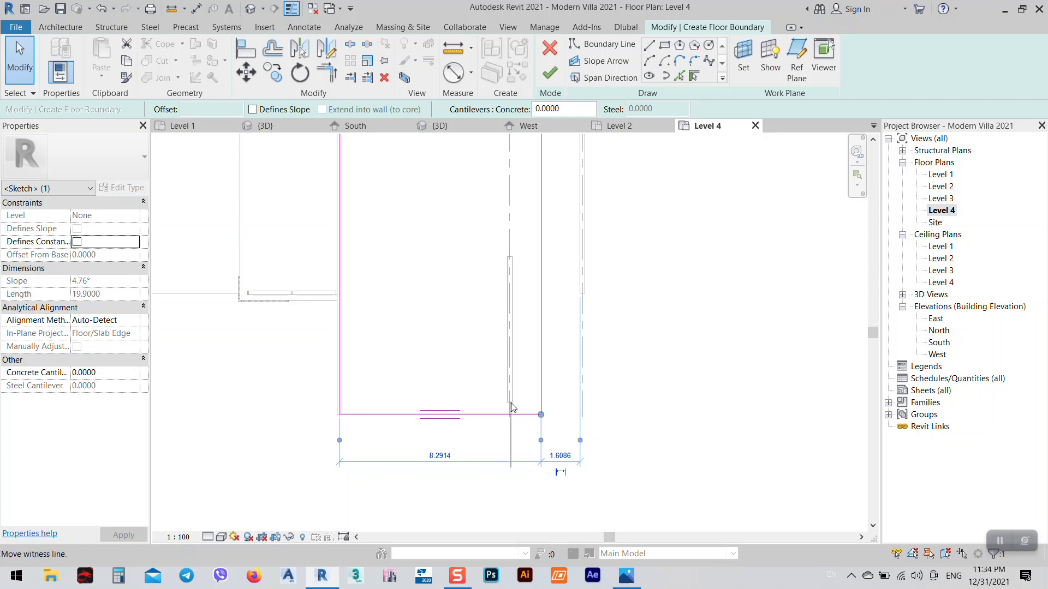
{"action": "left_click", "coordinate": [518, 424]}
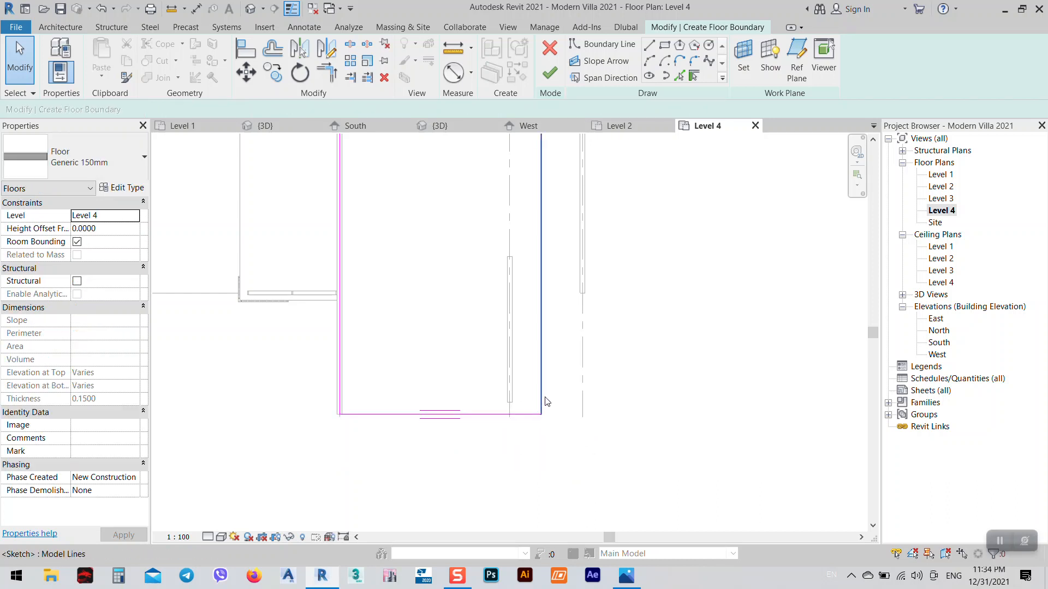
{"action": "left_click_drag", "start_coordinate": [340, 433], "coordinate": [510, 415]}
{"action": "left_click", "coordinate": [527, 443]}
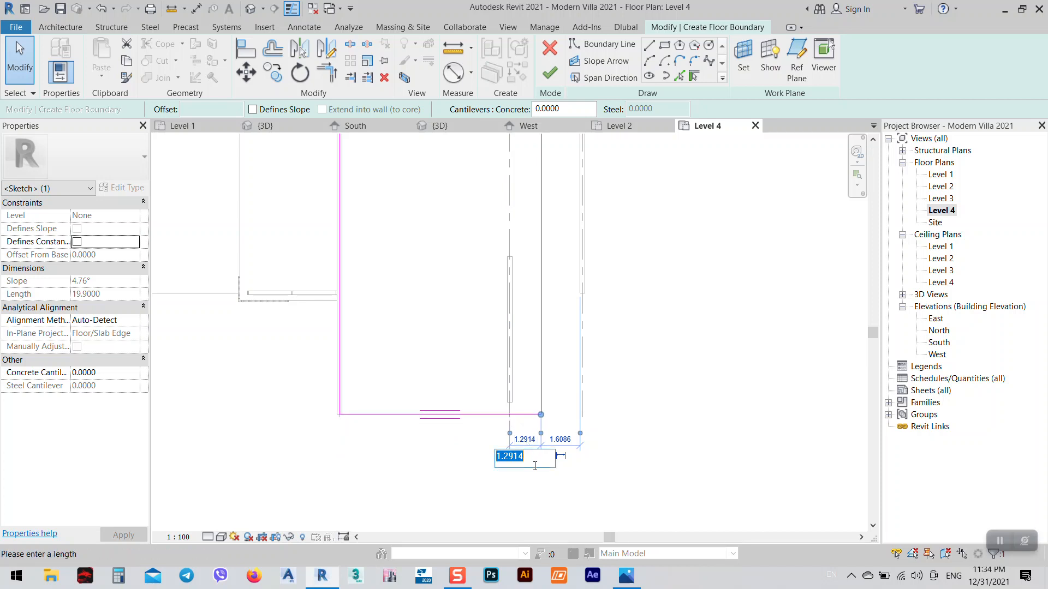
{"action": "type", "text": "1"}
{"action": "key", "text": "Return"}
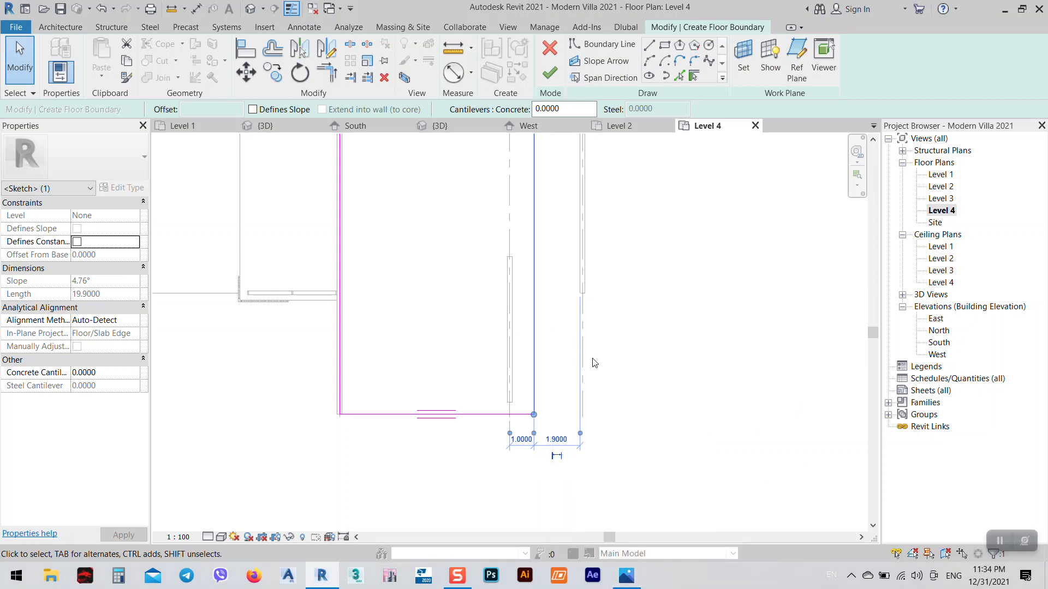
{"action": "left_click", "coordinate": [550, 73]}
{"action": "left_click", "coordinate": [565, 298]}
{"action": "scroll", "coordinate": [561, 452], "scroll_direction": "up", "scroll_amount": 4}
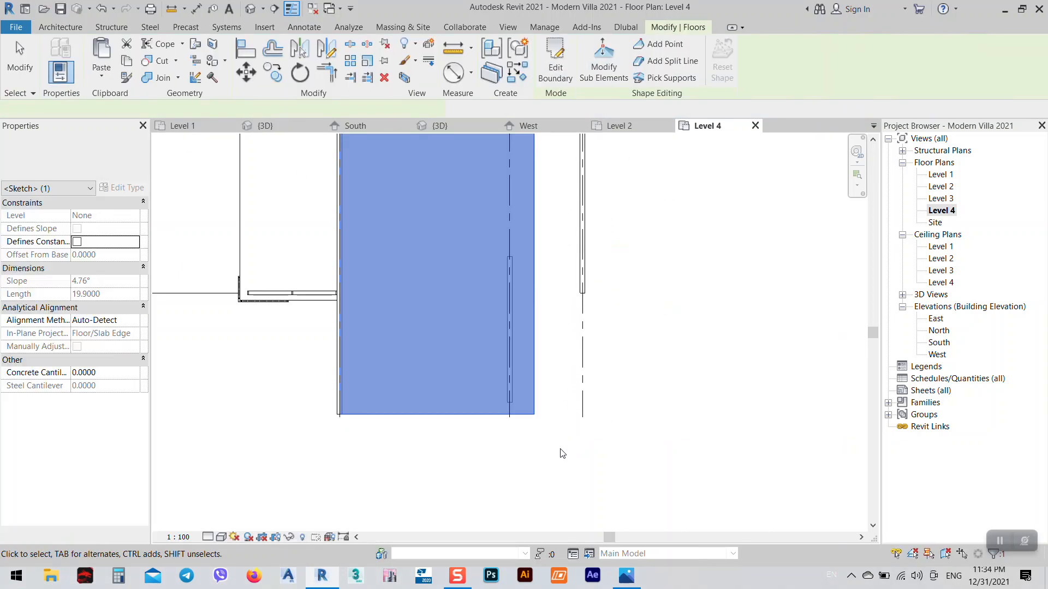
- Duplicate the Level 4 floor's Generic 150mm type as "300 mm slab" and apply it to the floor
{"action": "left_click", "coordinate": [124, 187]}
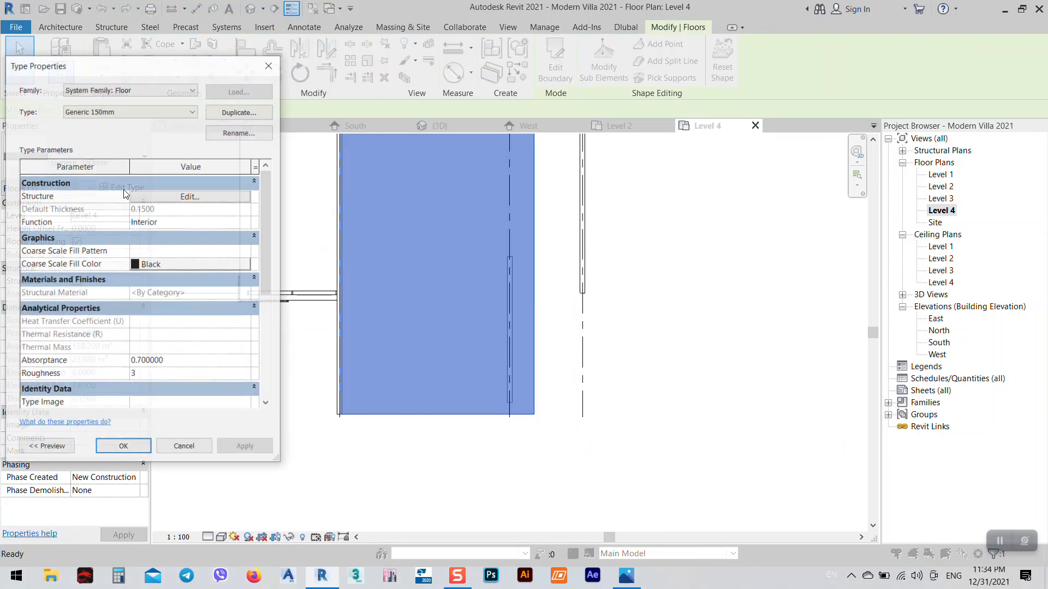
{"action": "left_click", "coordinate": [231, 112]}
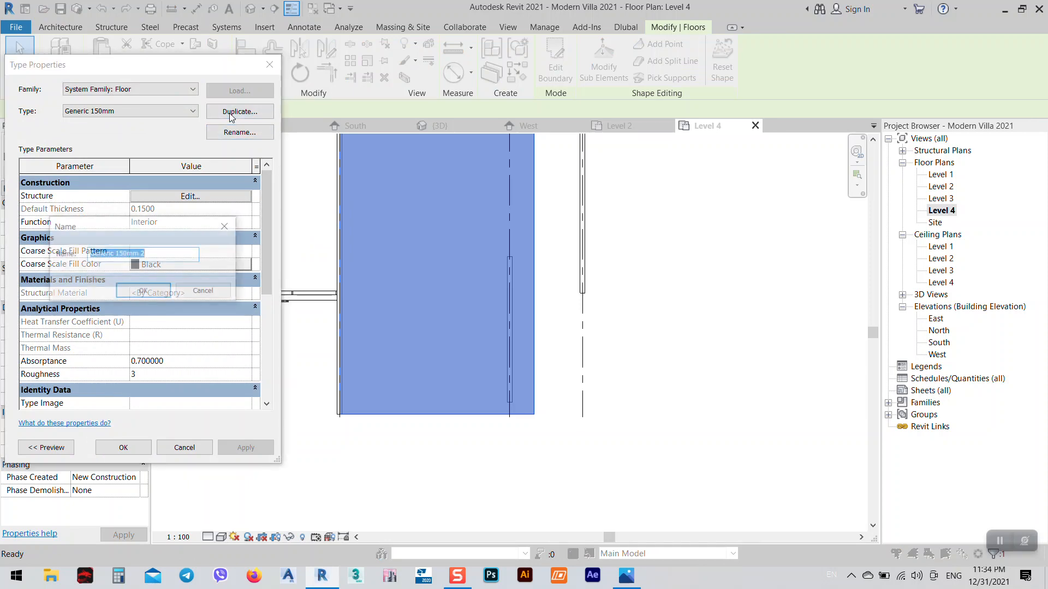
{"action": "left_click", "coordinate": [634, 579]}
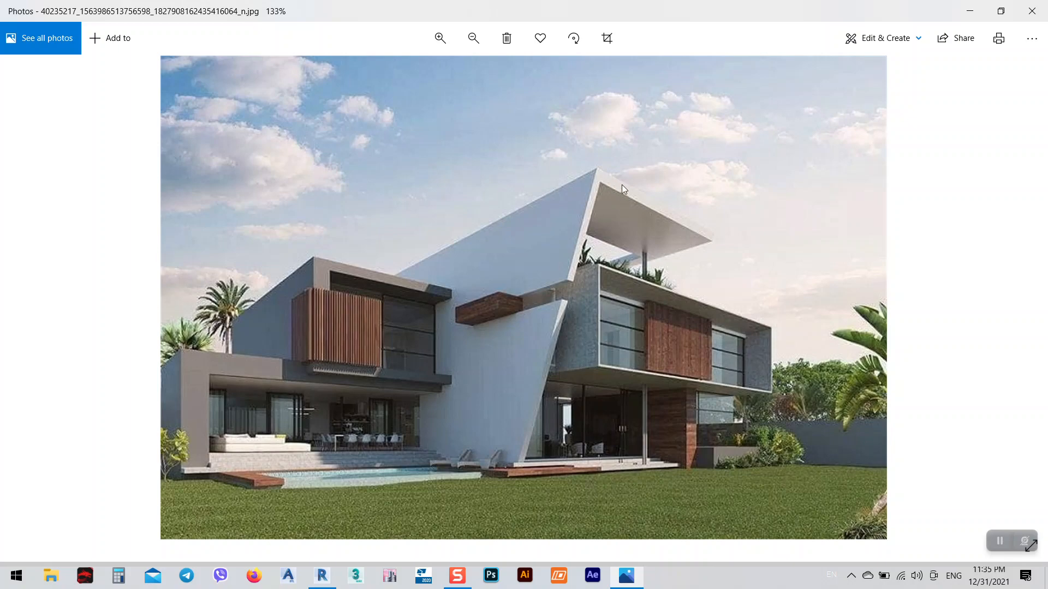
{"action": "left_click", "coordinate": [1032, 11]}
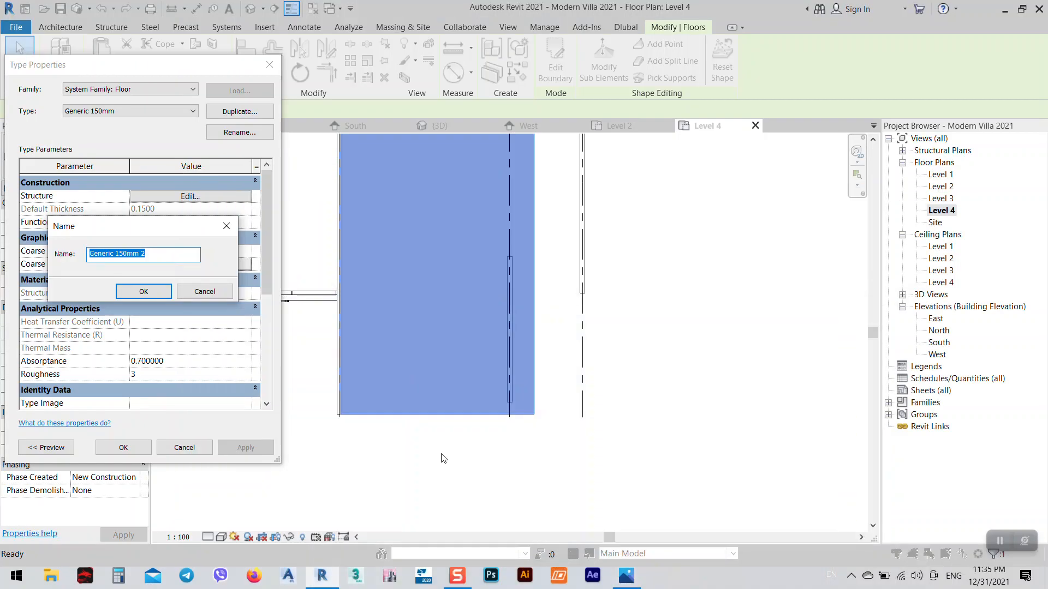
{"action": "type", "text": "300 mm slab"}
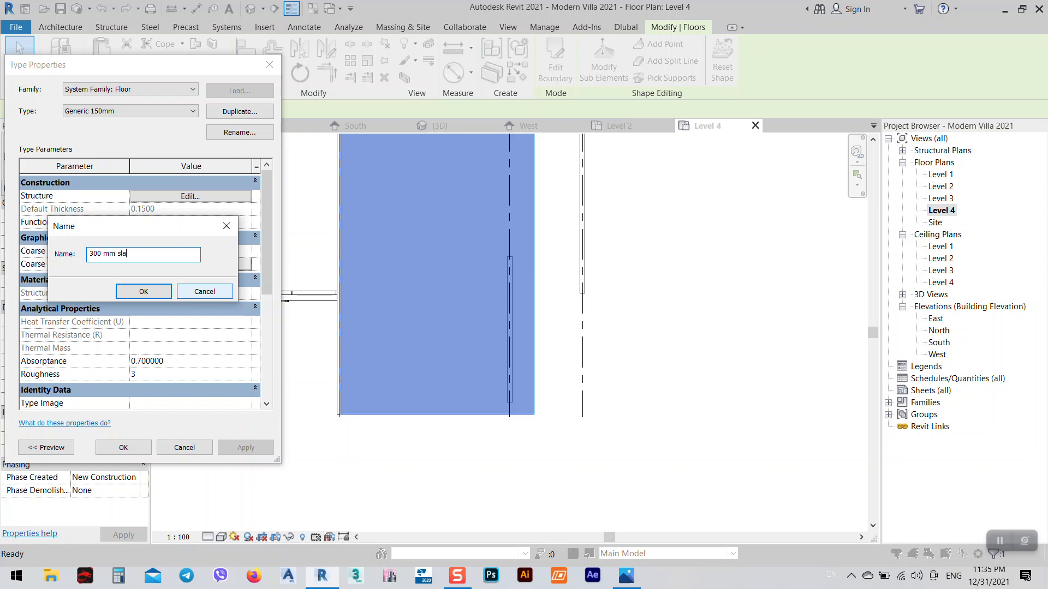
{"action": "left_click", "coordinate": [150, 295]}
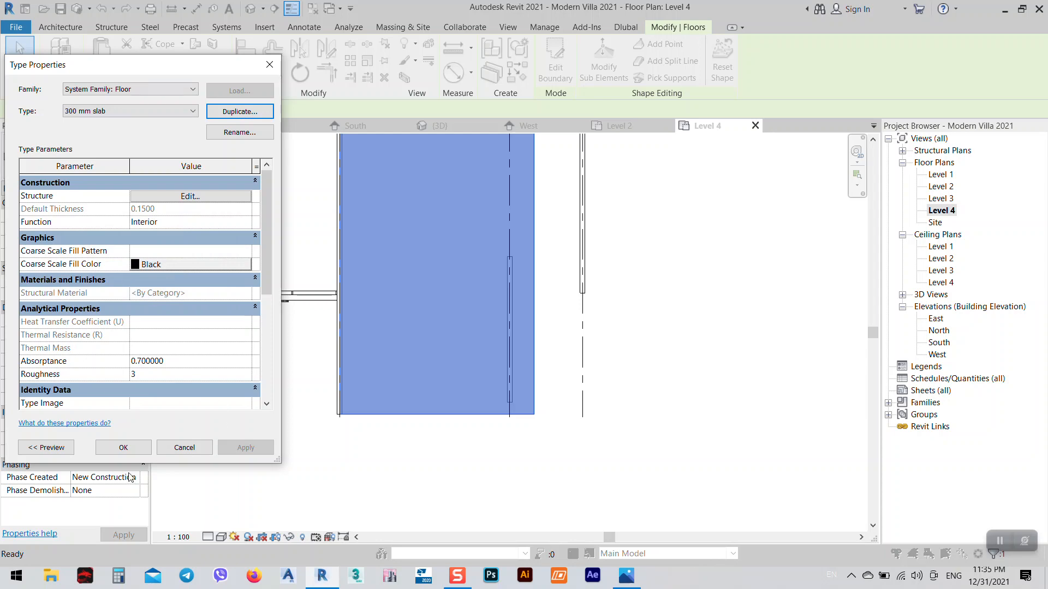
{"action": "left_click", "coordinate": [124, 448]}
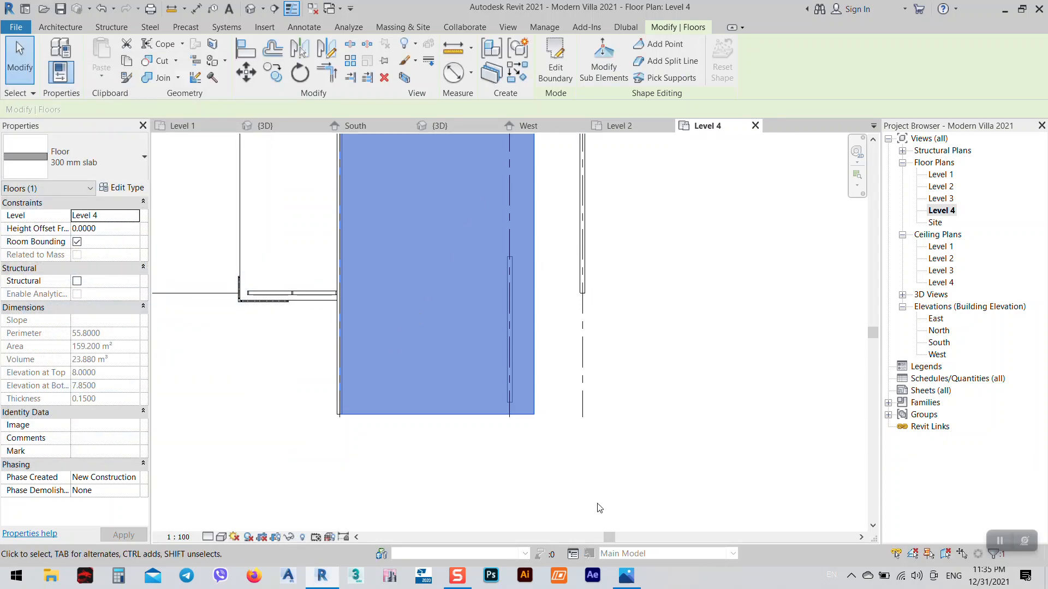
- Check the roof in the reference photo, and edit the floor boundary to add a line offset 2.5 m inside its south edge
{"action": "left_click", "coordinate": [627, 576]}
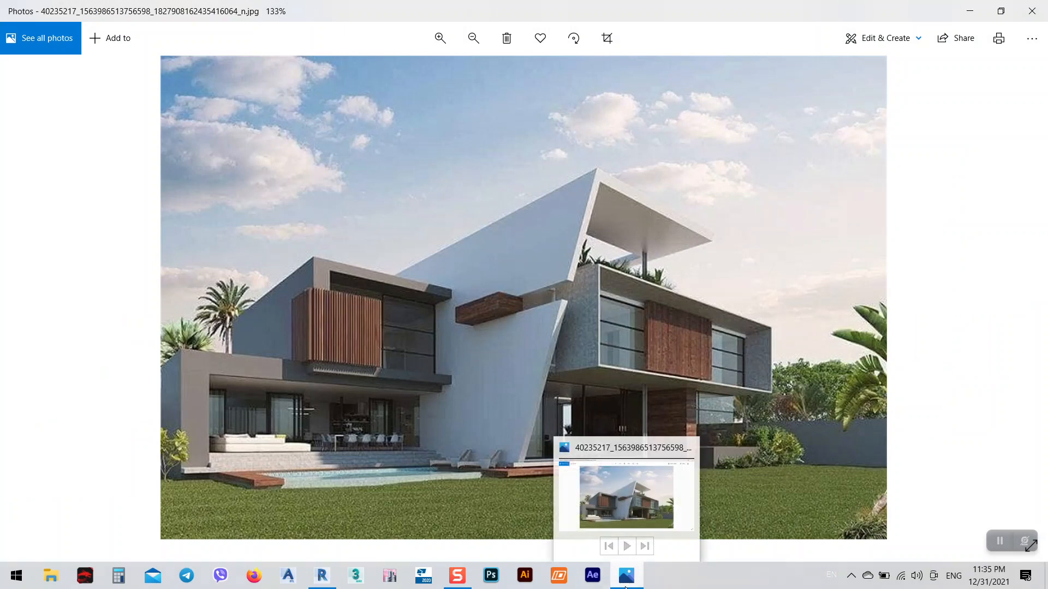
{"action": "left_click", "coordinate": [333, 586]}
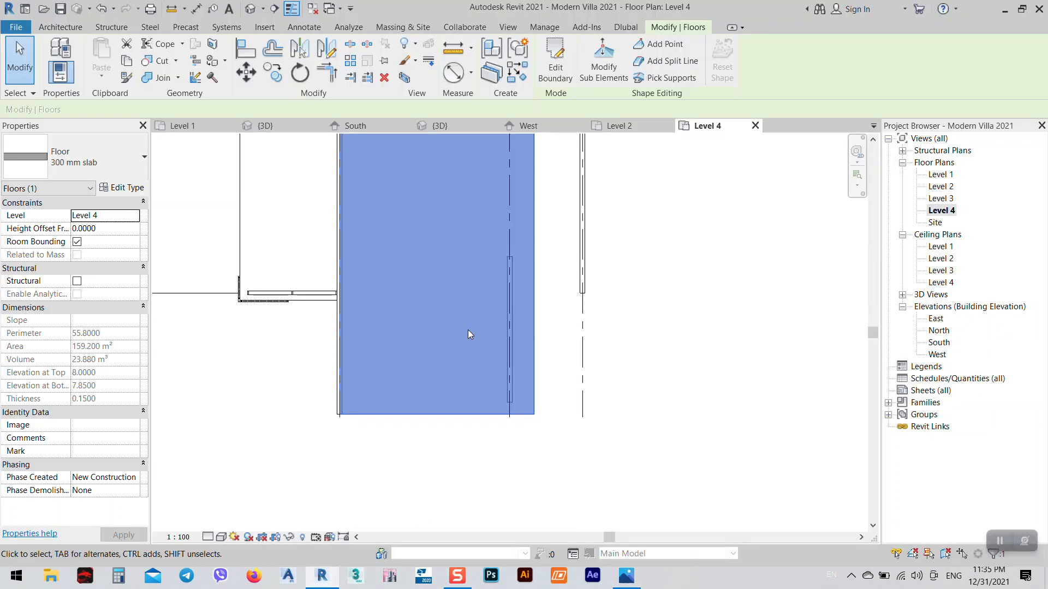
{"action": "scroll", "coordinate": [519, 246], "scroll_direction": "down", "scroll_amount": 3}
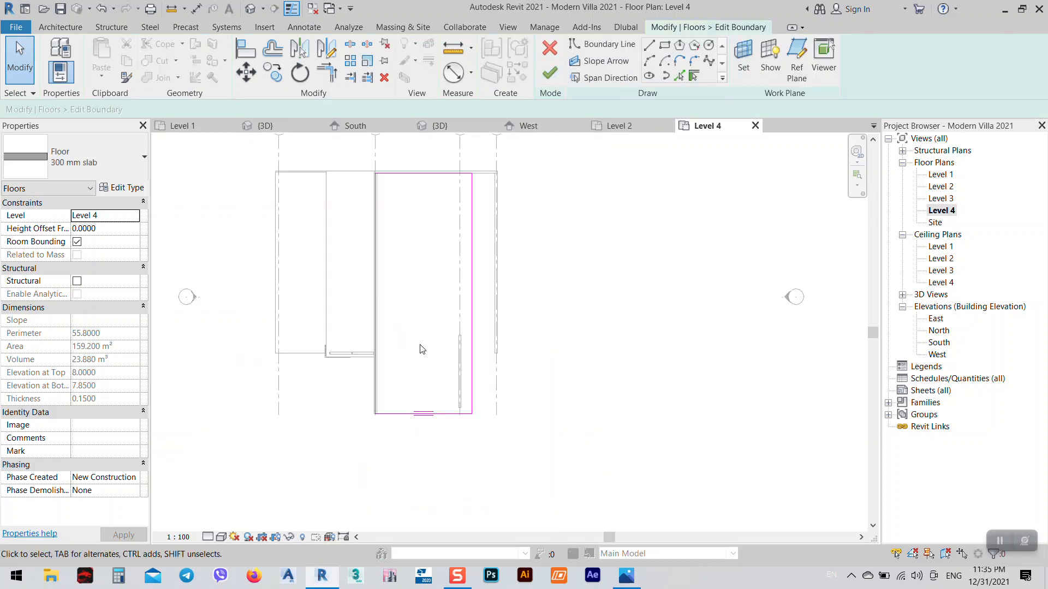
{"action": "left_click", "coordinate": [618, 574]}
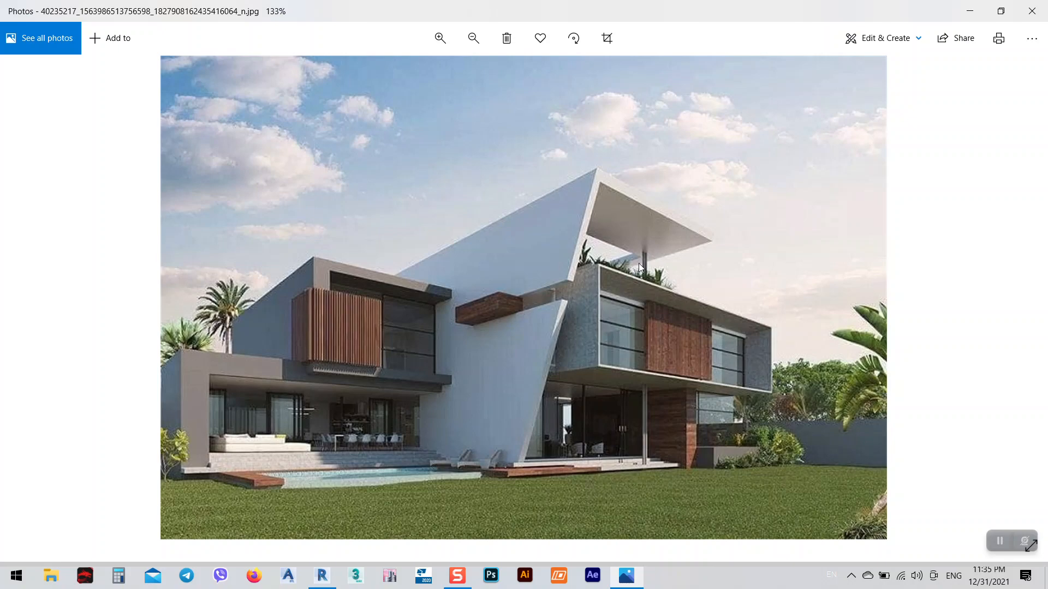
{"action": "left_click", "coordinate": [969, 11]}
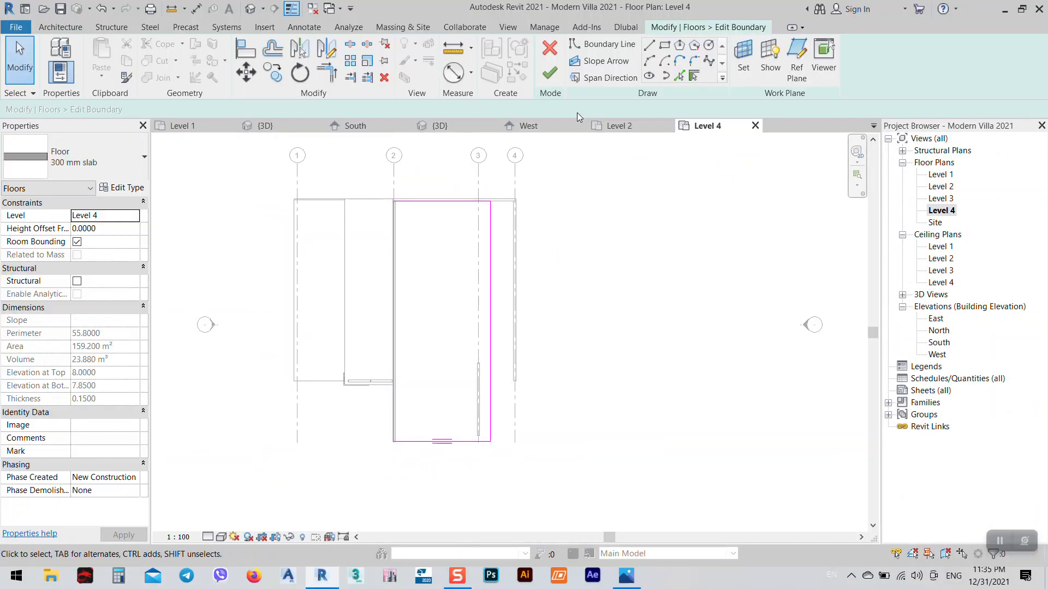
{"action": "left_click", "coordinate": [680, 75]}
{"action": "double_click", "coordinate": [60, 109]}
{"action": "type", "text": "2"}
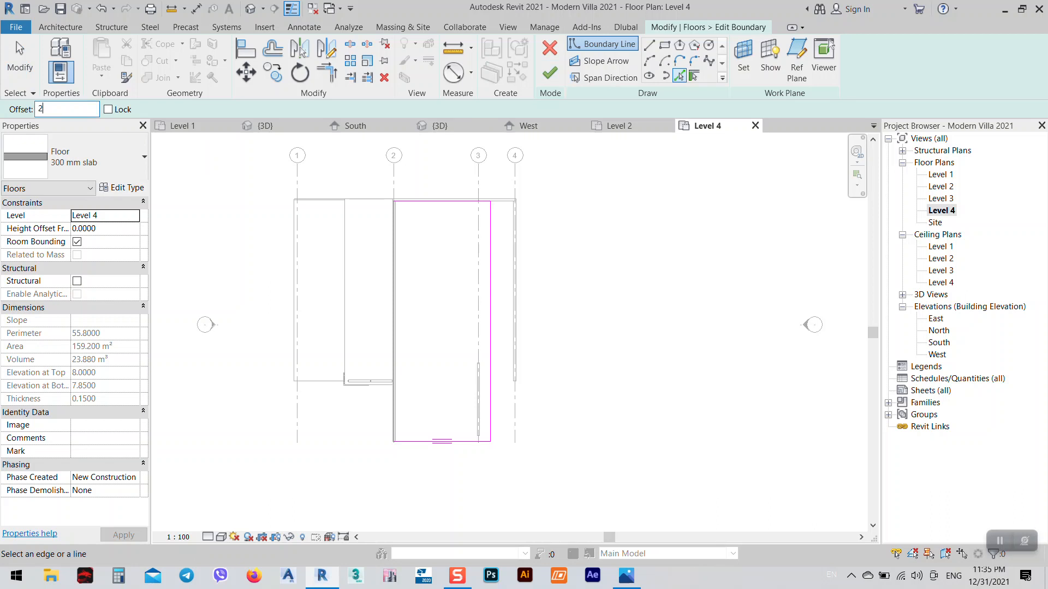
{"action": "type", "text": ".5"}
{"action": "key", "text": "Return"}
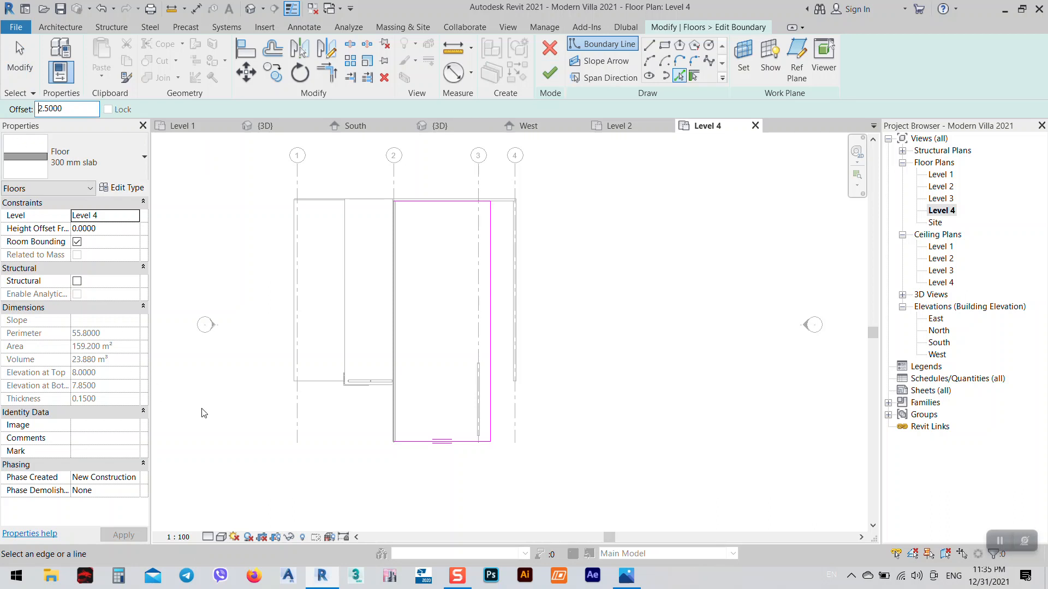
{"action": "left_click", "coordinate": [413, 441]}
- Add boundary lines offset 0.5 m inside the floor's east and west edges, checking the roof opening against the reference photo
{"action": "double_click", "coordinate": [52, 110]}
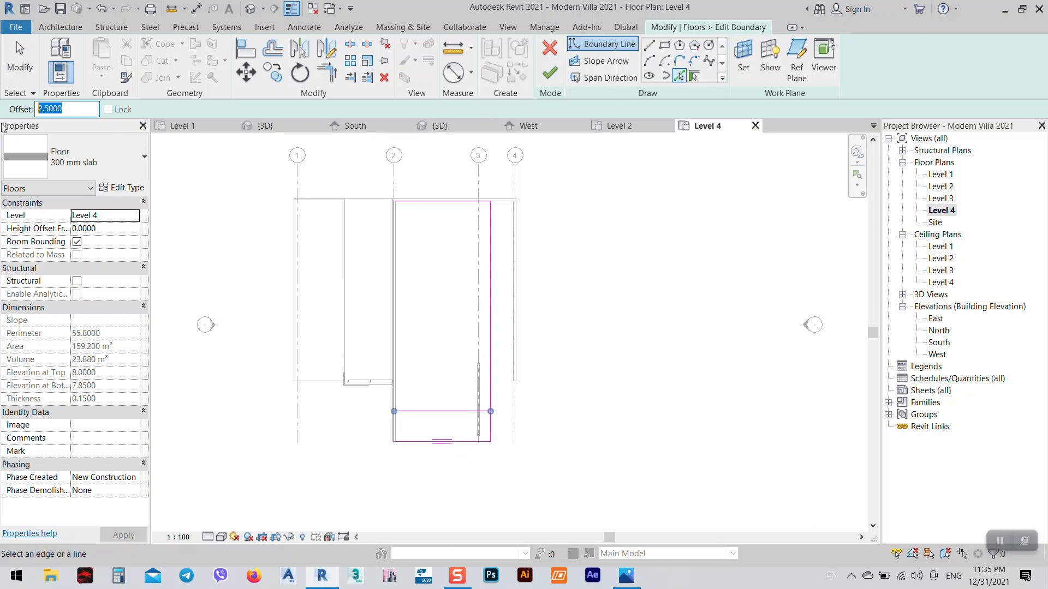
{"action": "key", "text": "BackSpace"}
{"action": "type", "text": ".5"}
{"action": "key", "text": "Return"}
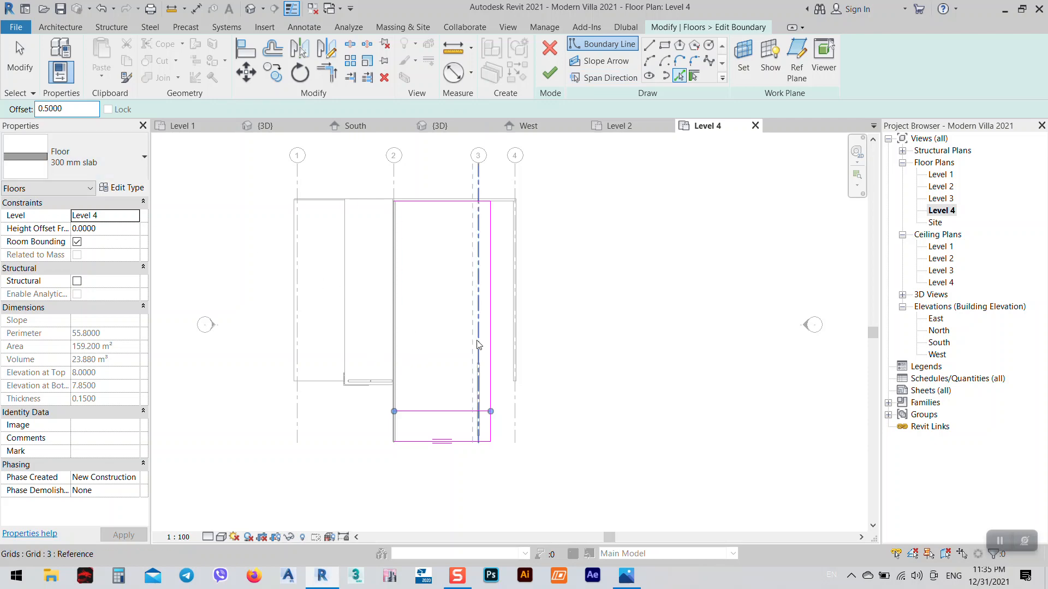
{"action": "left_click", "coordinate": [491, 327]}
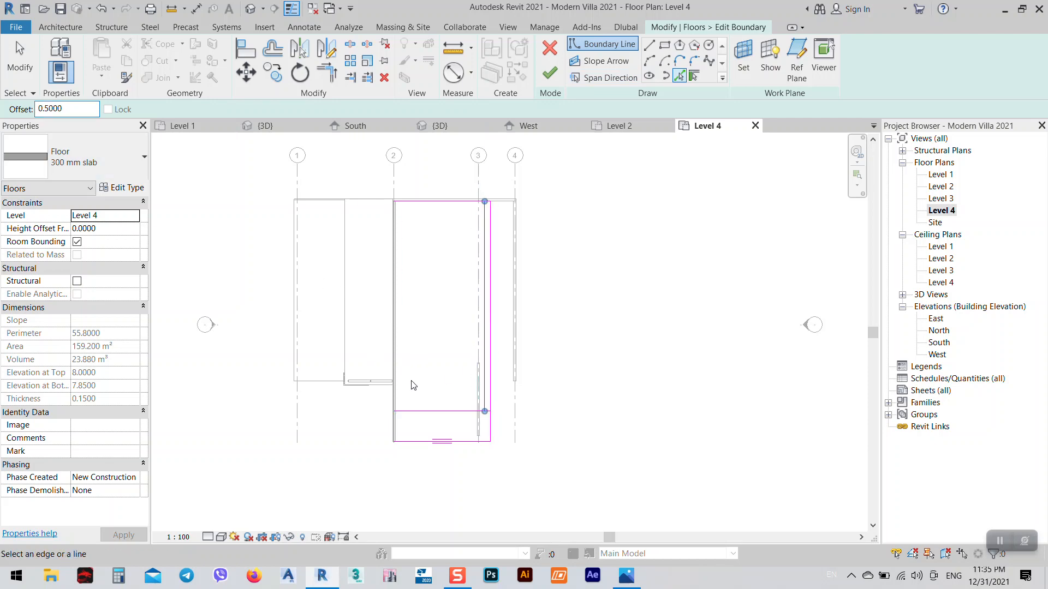
{"action": "left_click", "coordinate": [626, 576]}
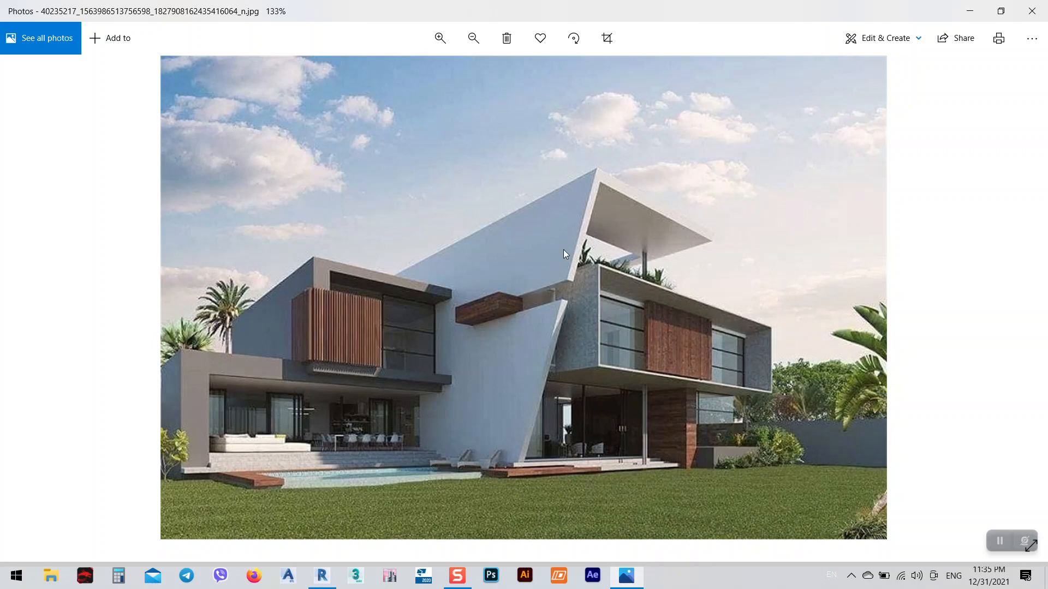
{"action": "left_click", "coordinate": [970, 10]}
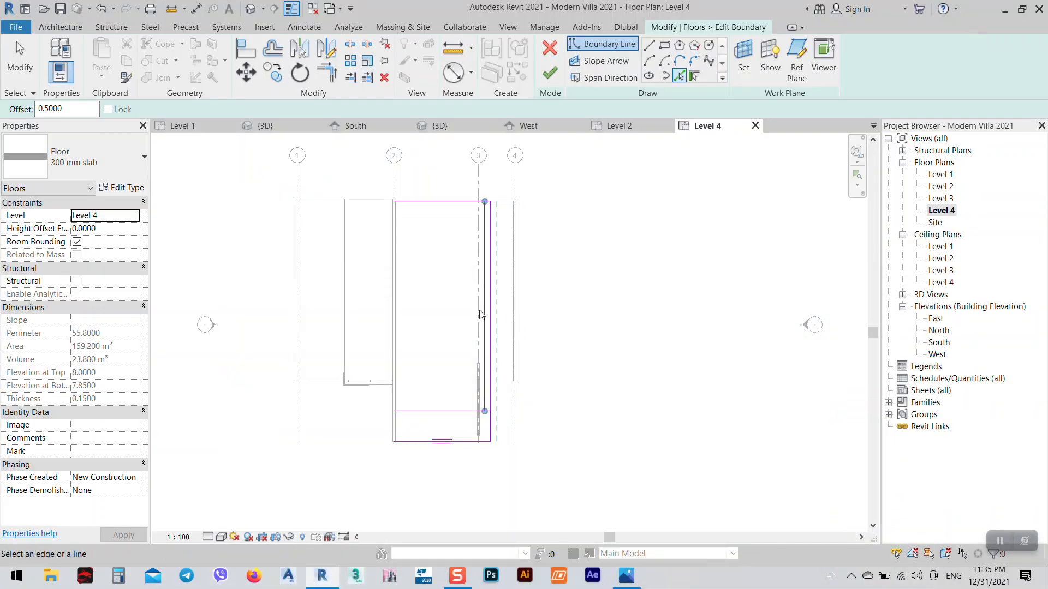
{"action": "scroll", "coordinate": [405, 382], "scroll_direction": "up", "scroll_amount": 2}
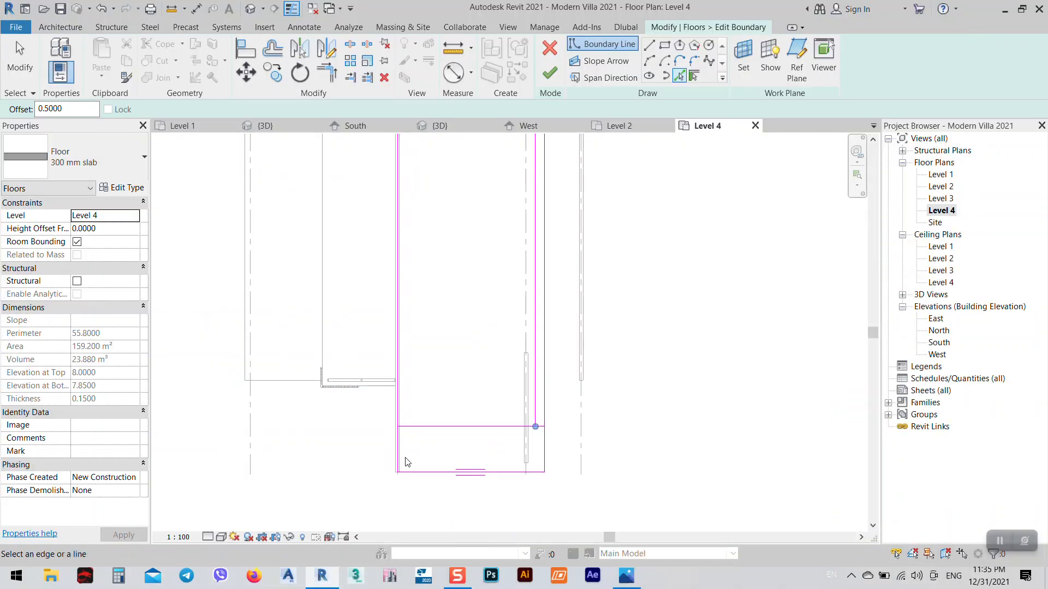
{"action": "scroll", "coordinate": [405, 463], "scroll_direction": "up", "scroll_amount": 3}
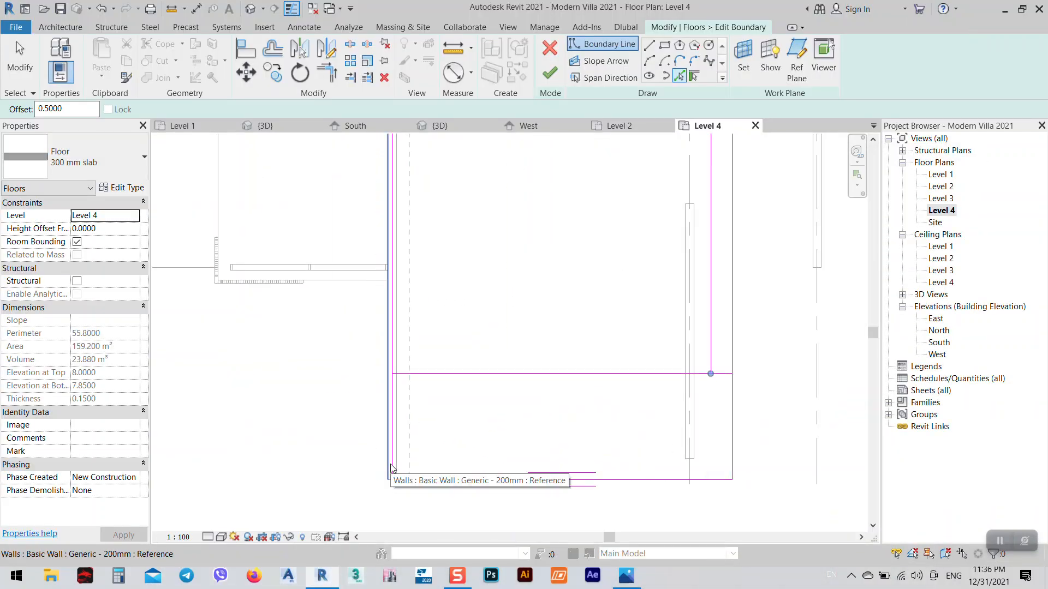
{"action": "scroll", "coordinate": [426, 440], "scroll_direction": "up", "scroll_amount": 3}
{"action": "scroll", "coordinate": [494, 406], "scroll_direction": "down", "scroll_amount": 3}
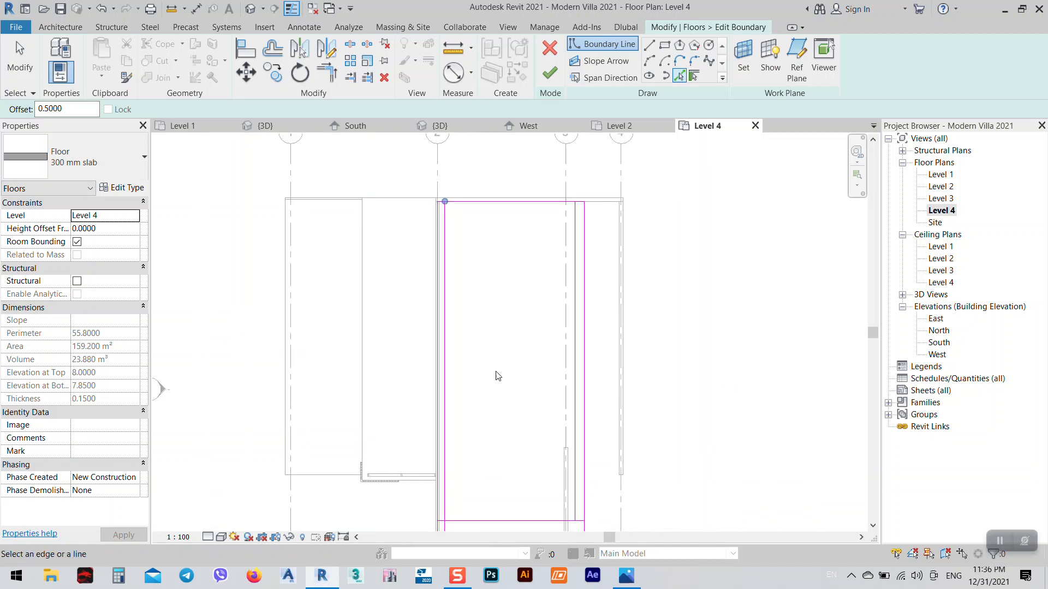
- Add a boundary line offset 2.5 m inward from the floor's north side
{"action": "double_click", "coordinate": [64, 112]}
{"action": "type", "text": "2.5"}
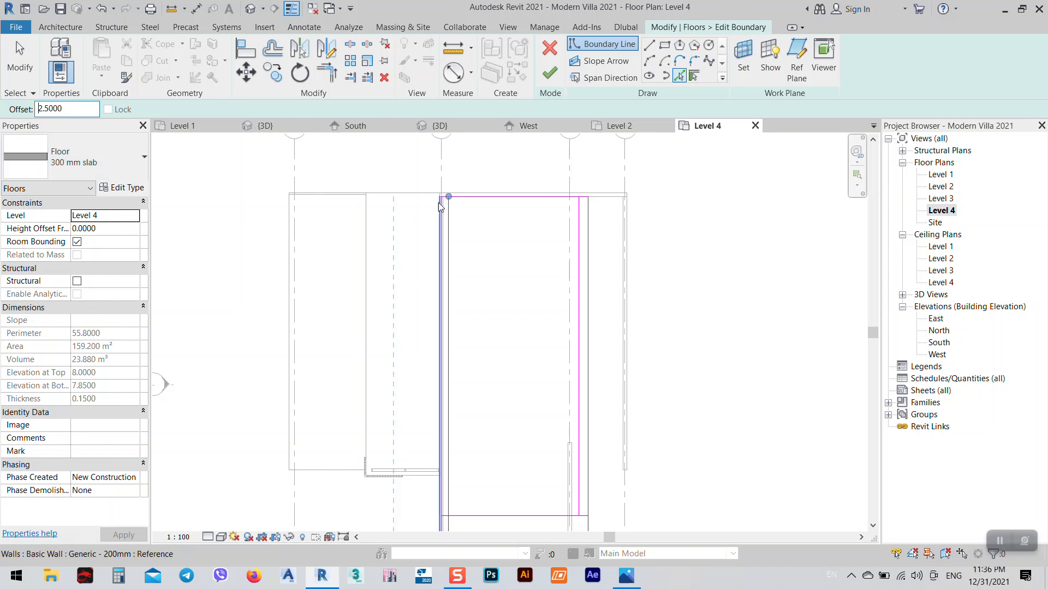
{"action": "left_click", "coordinate": [479, 197]}
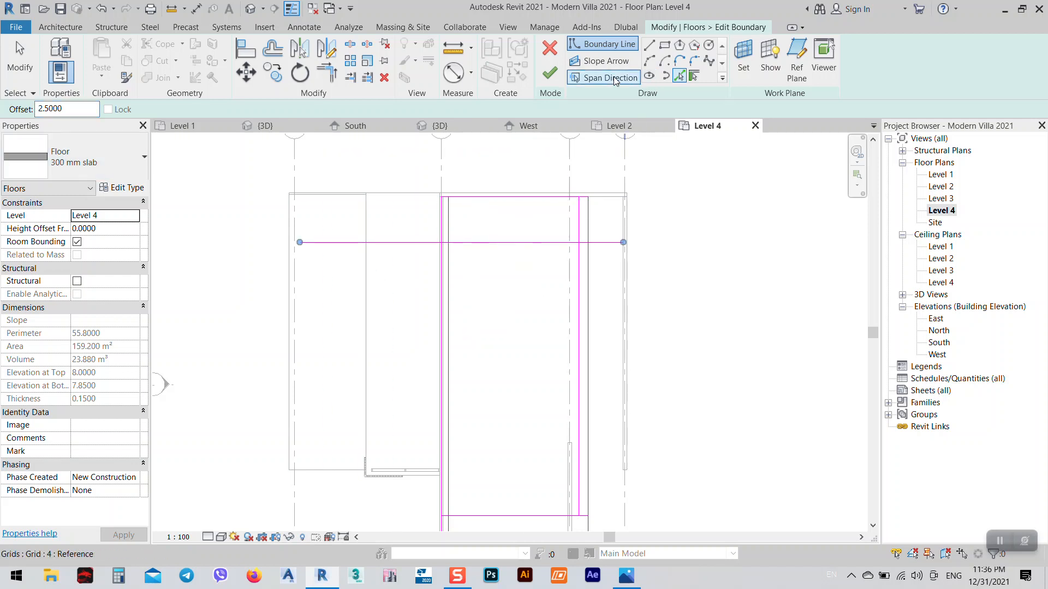
- Trim the four inner boundary lines to each other at their corners to form a closed rectangular roof opening
{"action": "left_click", "coordinate": [327, 72]}
{"action": "left_click", "coordinate": [446, 262]}
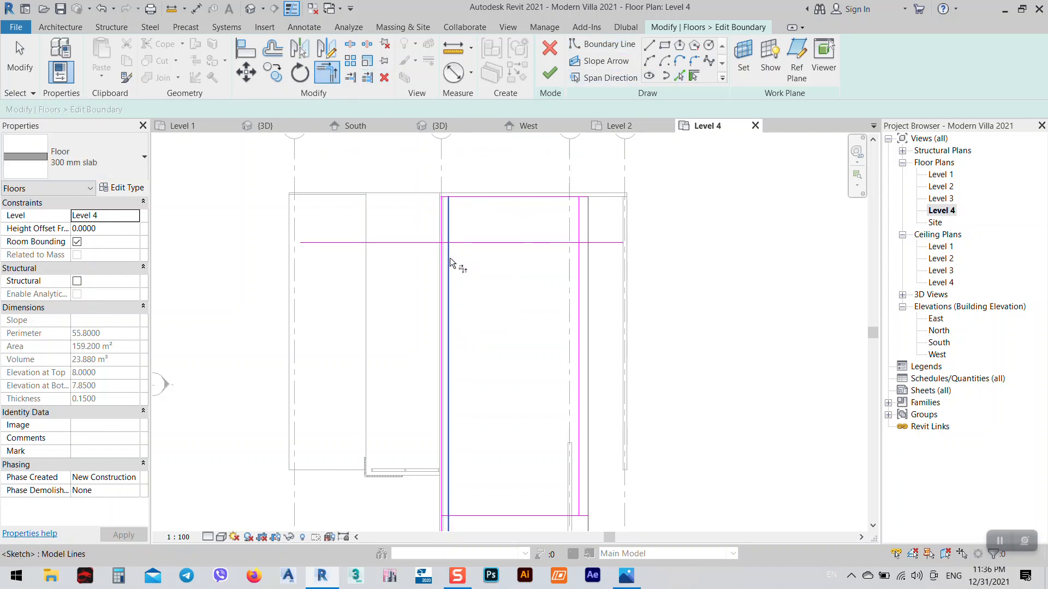
{"action": "left_click", "coordinate": [463, 244]}
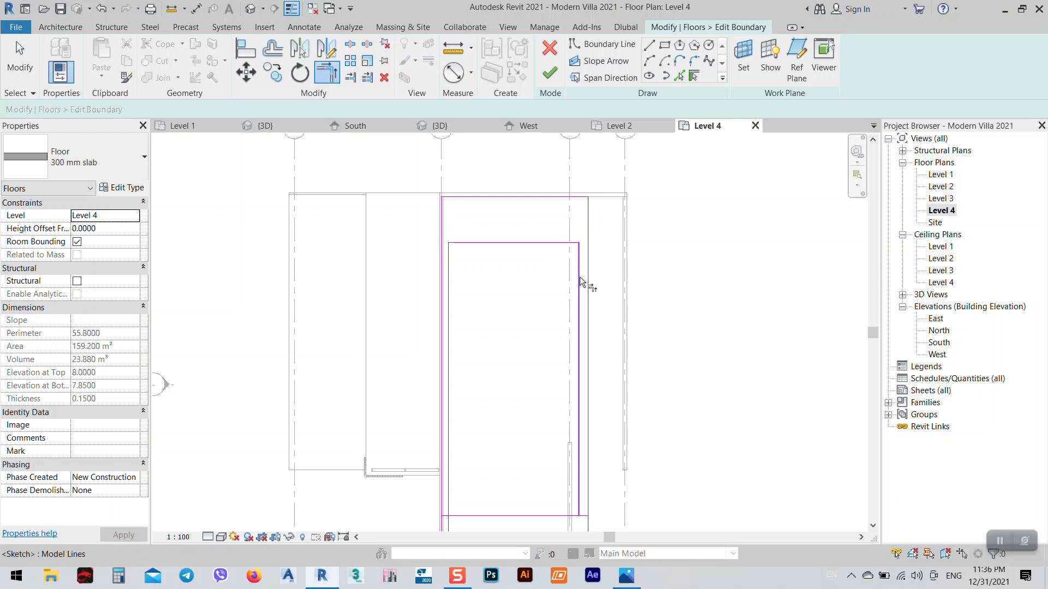
{"action": "scroll", "coordinate": [584, 286], "scroll_direction": "down", "scroll_amount": 3, "text": "ctrl"}
{"action": "left_click", "coordinate": [579, 377]}
{"action": "left_click", "coordinate": [579, 383]}
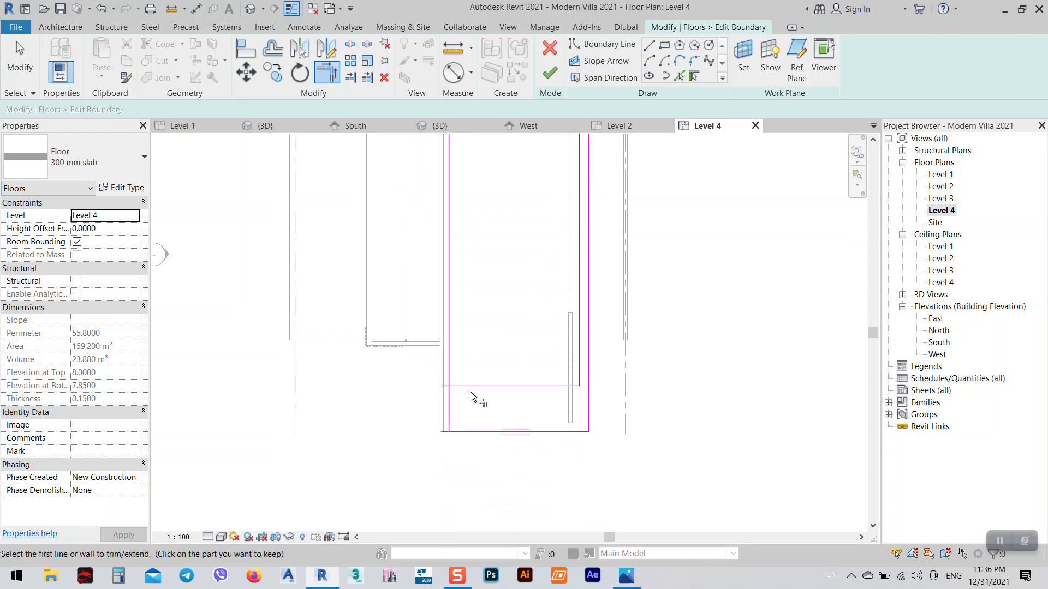
- Finish the floor boundary with the walls attached to the slab's bottom, and inspect the roof slab in the 3D view
{"action": "left_click", "coordinate": [551, 73]}
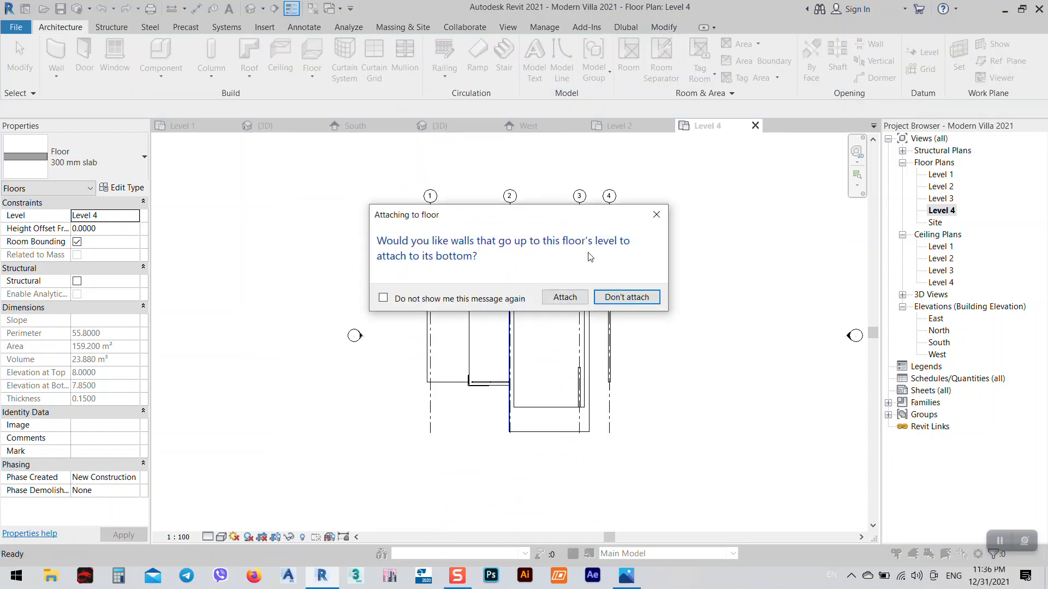
{"action": "left_click", "coordinate": [566, 298]}
{"action": "left_click", "coordinate": [434, 125]}
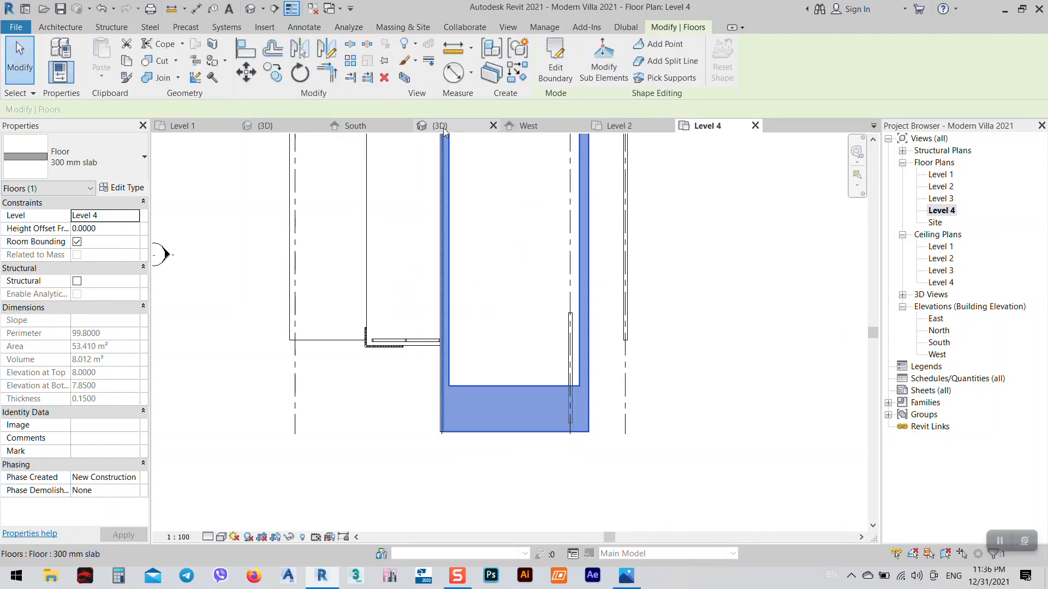
{"action": "middle_click_drag", "start_coordinate": [744, 472], "coordinate": [594, 467], "text": "shift"}
{"action": "scroll", "coordinate": [549, 243], "scroll_direction": "up", "scroll_amount": 3}
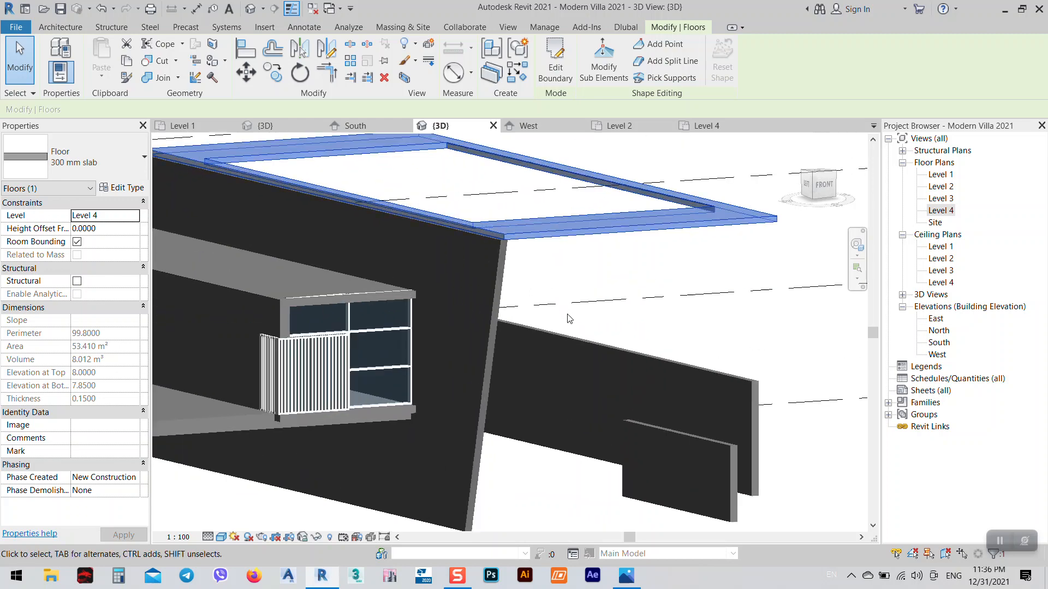
{"action": "left_click", "coordinate": [589, 276]}
{"action": "scroll", "coordinate": [589, 276], "scroll_direction": "down", "scroll_amount": 3}
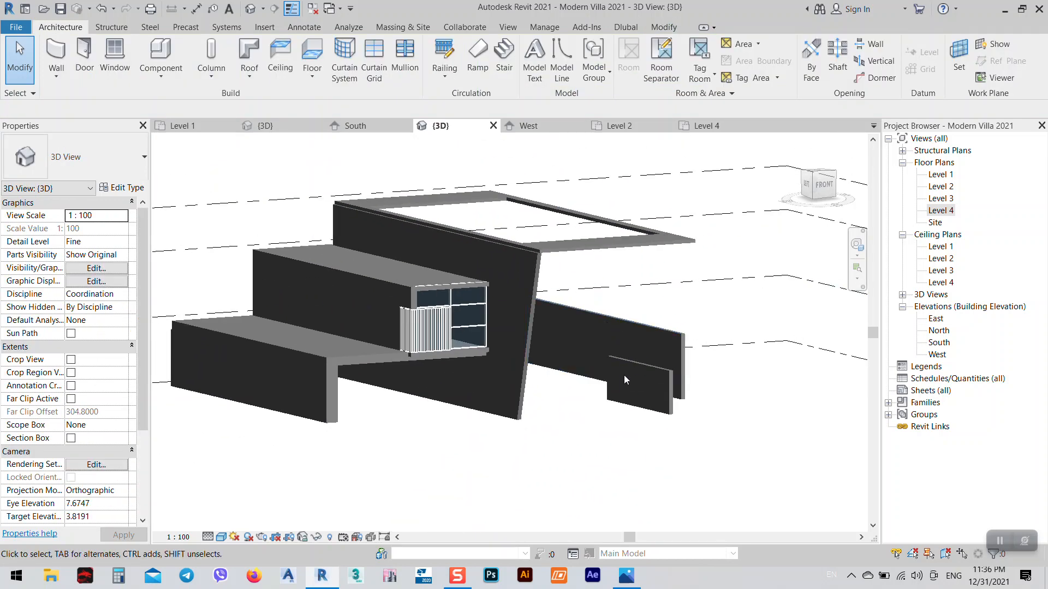
{"action": "middle_click_drag", "start_coordinate": [589, 275], "coordinate": [589, 255], "text": "shift"}
- Set the structure layer thickness of the roof slab's 300 mm slab type to 0.3 m and apply the change
{"action": "left_click", "coordinate": [589, 255]}
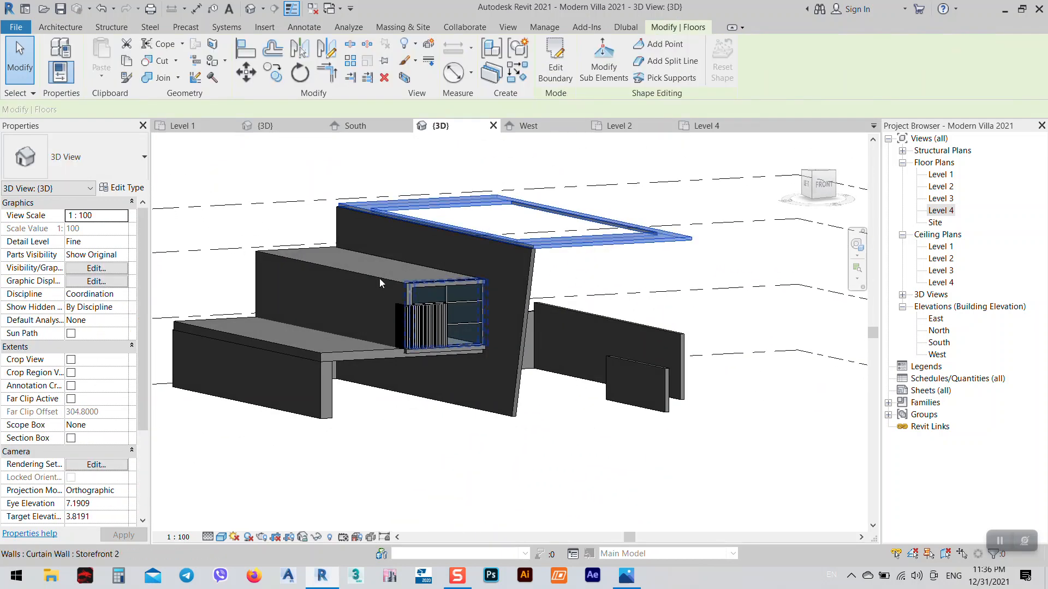
{"action": "left_click", "coordinate": [123, 188]}
{"action": "left_click", "coordinate": [199, 203]}
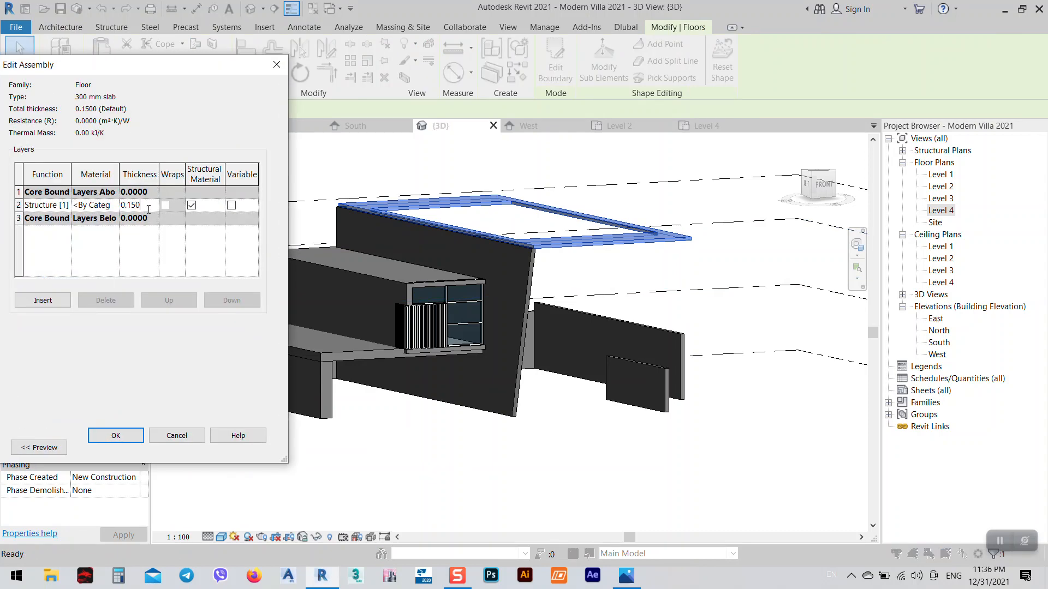
{"action": "key", "text": "BackSpace"}
{"action": "key", "text": "BackSpace"}
{"action": "key", "text": "BackSpace"}
{"action": "key", "text": "BackSpace"}
{"action": "key", "text": "BackSpace"}
{"action": "key", "text": "Tab"}
{"action": "left_click", "coordinate": [116, 436]}
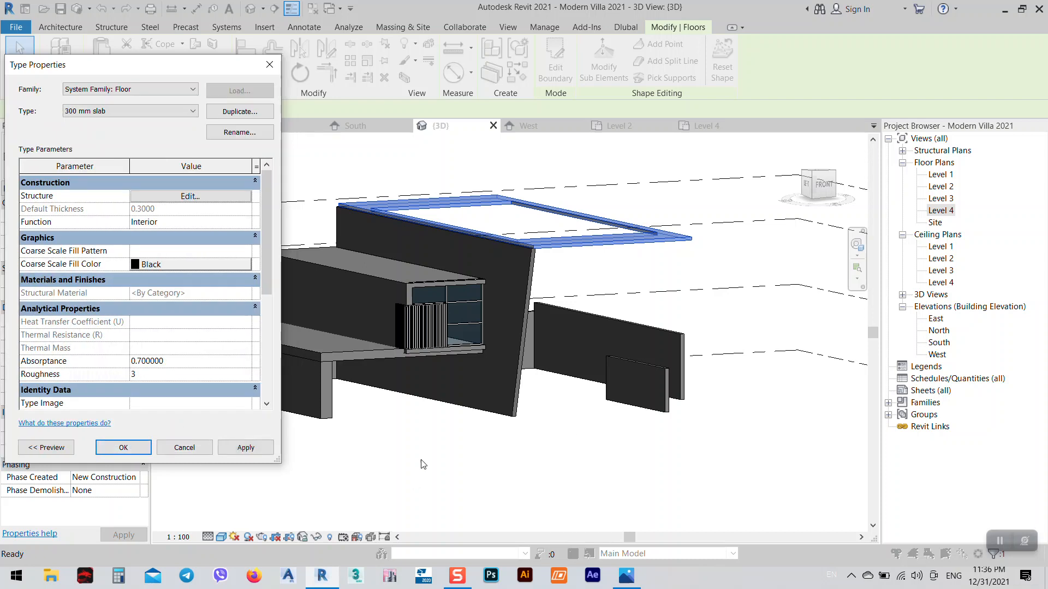
{"action": "left_click", "coordinate": [247, 451]}
{"action": "left_click", "coordinate": [123, 447]}
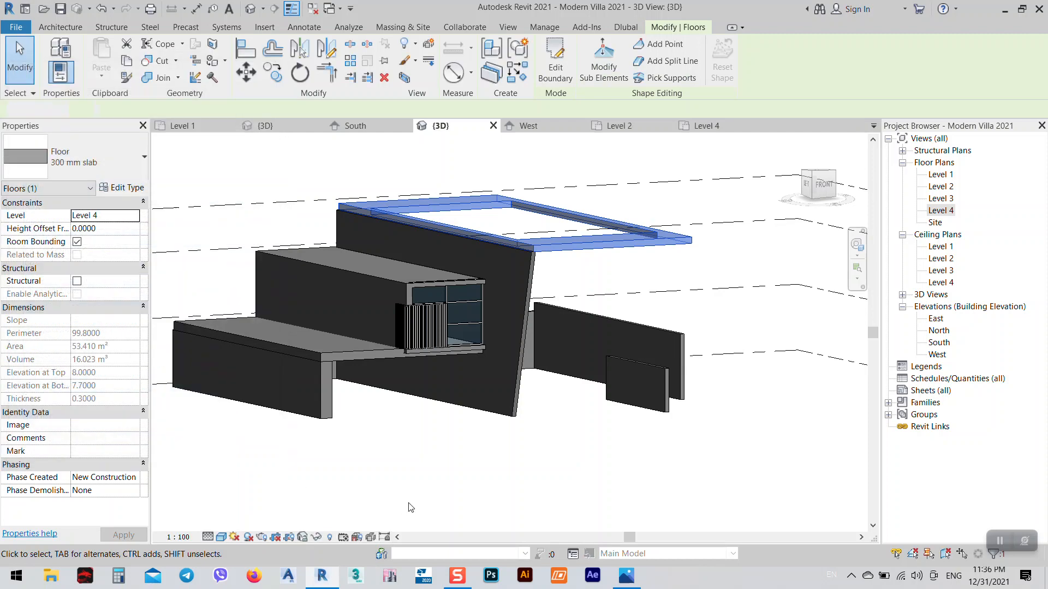
- Edit the roof slab's boundary on the Level 4 plan, aligning its west line with the outer face of the grid 2 wall
{"action": "scroll", "coordinate": [322, 186], "scroll_direction": "up", "scroll_amount": 3}
{"action": "scroll", "coordinate": [372, 227], "scroll_direction": "up", "scroll_amount": 4}
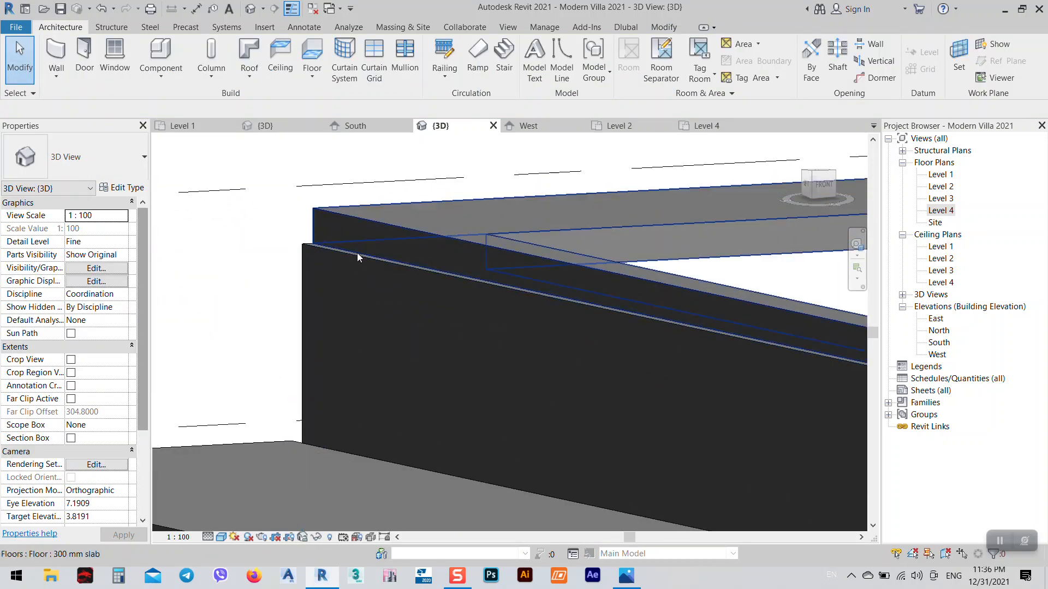
{"action": "left_click", "coordinate": [704, 126]}
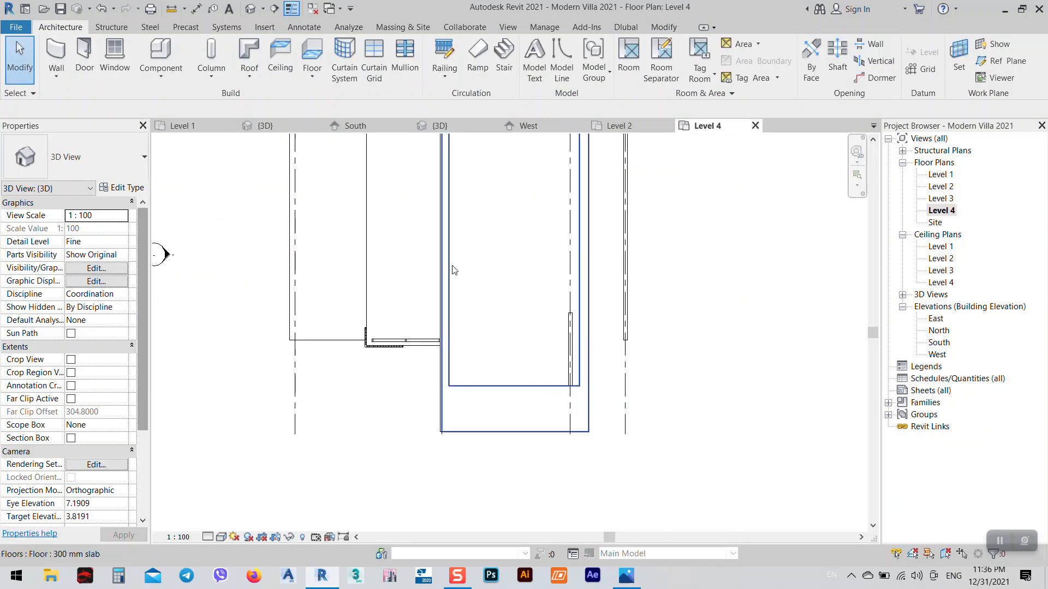
{"action": "left_click", "coordinate": [460, 388]}
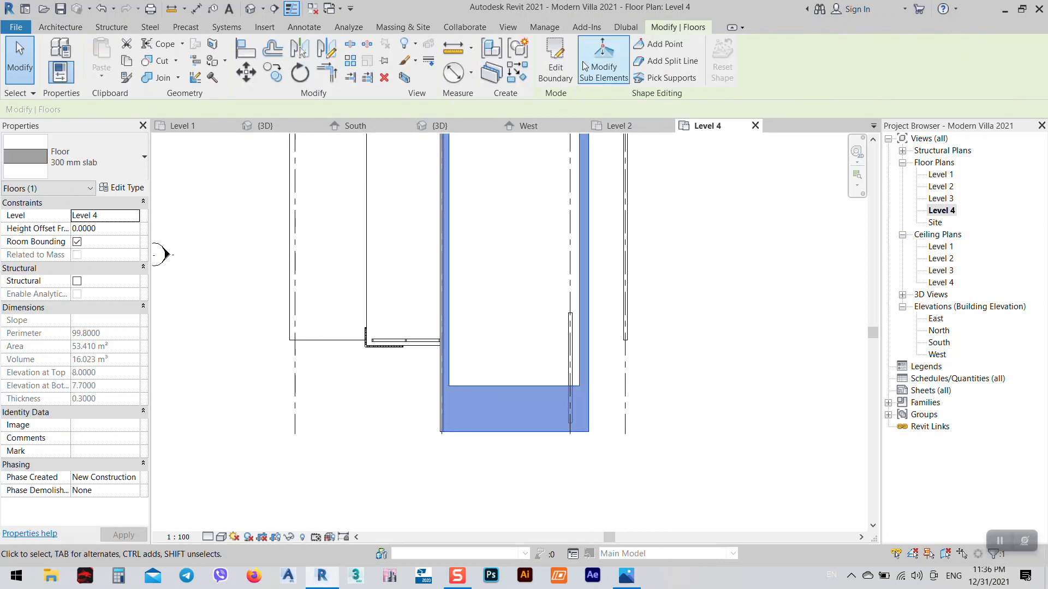
{"action": "left_click", "coordinate": [555, 60]}
{"action": "scroll", "coordinate": [425, 423], "scroll_direction": "up", "scroll_amount": 3}
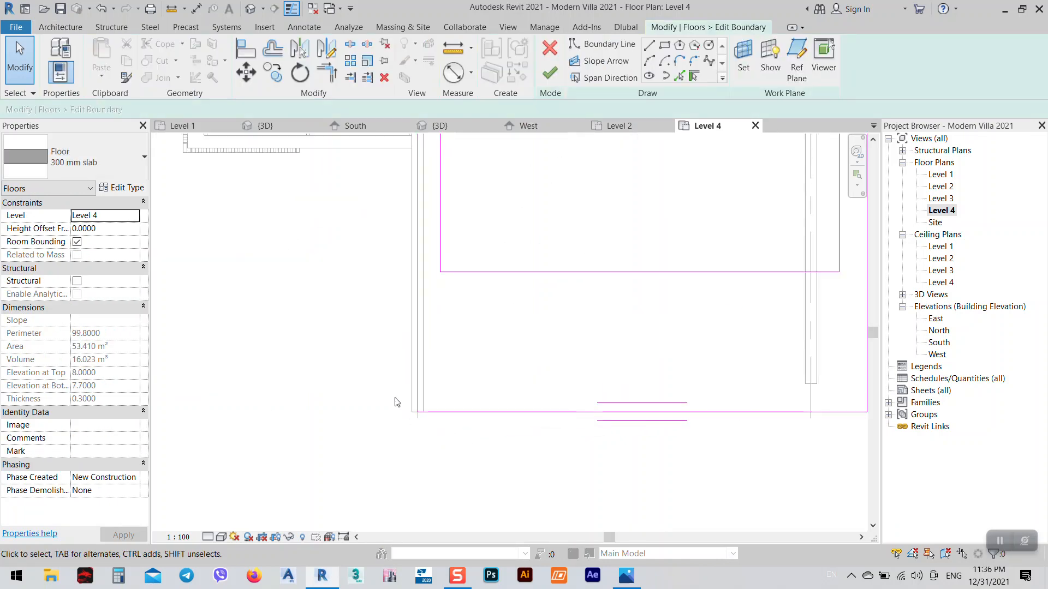
{"action": "left_click", "coordinate": [245, 48]}
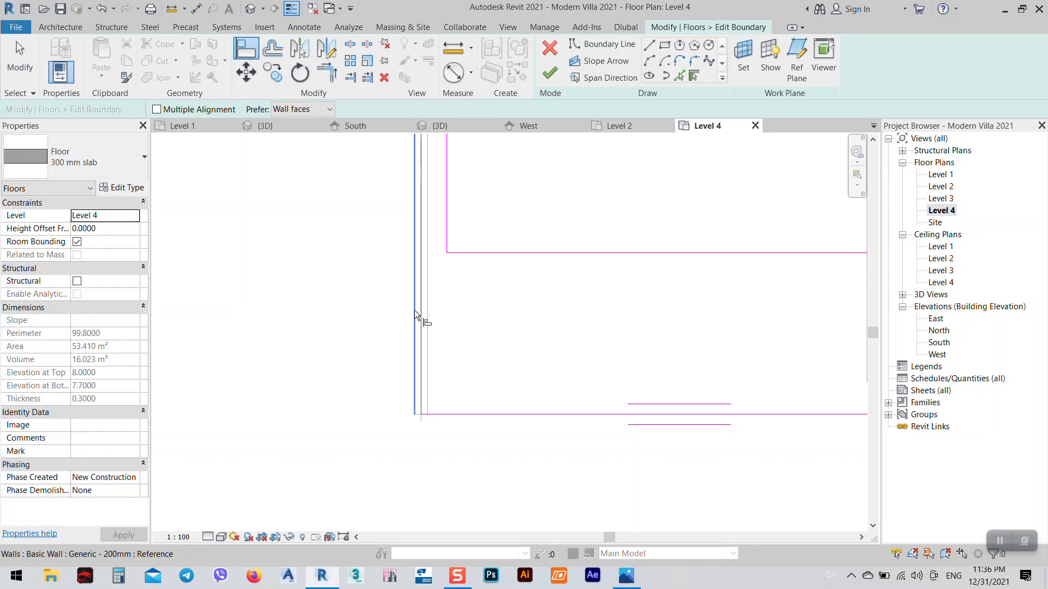
{"action": "left_click", "coordinate": [550, 72]}
{"action": "left_click", "coordinate": [565, 297]}
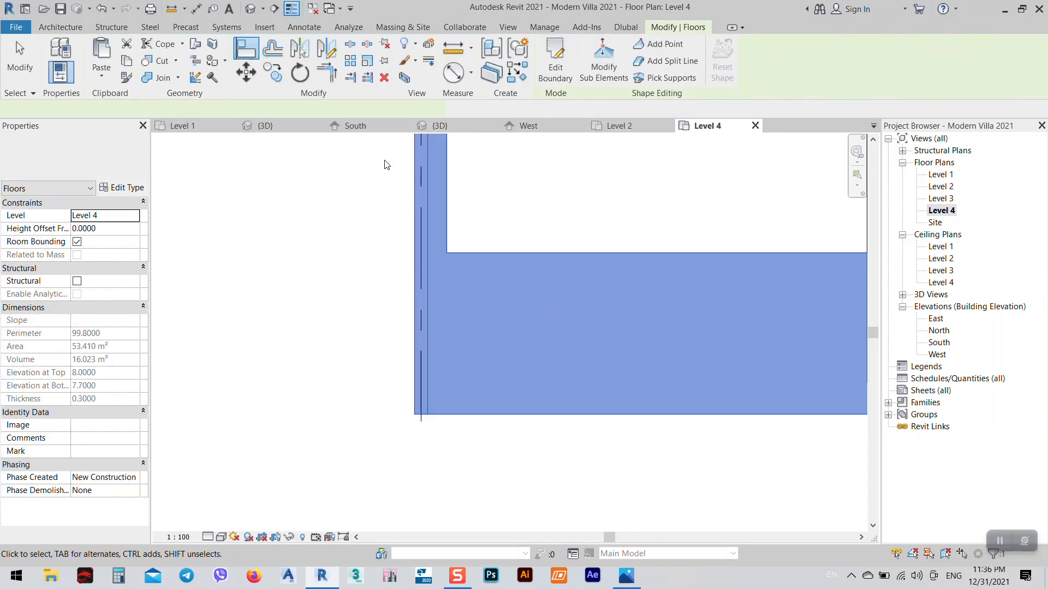
- Inspect the aligned roof slab edge in the 3D view and compare the model with the villa reference photo
{"action": "left_click", "coordinate": [473, 128]}
{"action": "scroll", "coordinate": [299, 182], "scroll_direction": "down", "scroll_amount": 5}
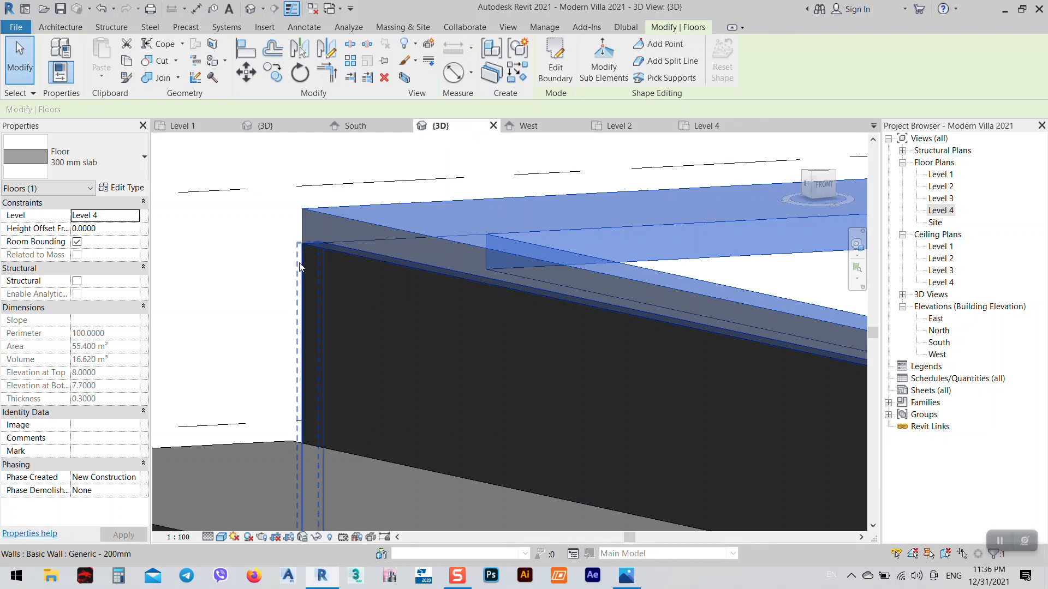
{"action": "key", "text": "Escape"}
{"action": "middle_click_drag", "start_coordinate": [448, 310], "coordinate": [644, 431], "text": "shift"}
{"action": "left_click", "coordinate": [627, 576]}
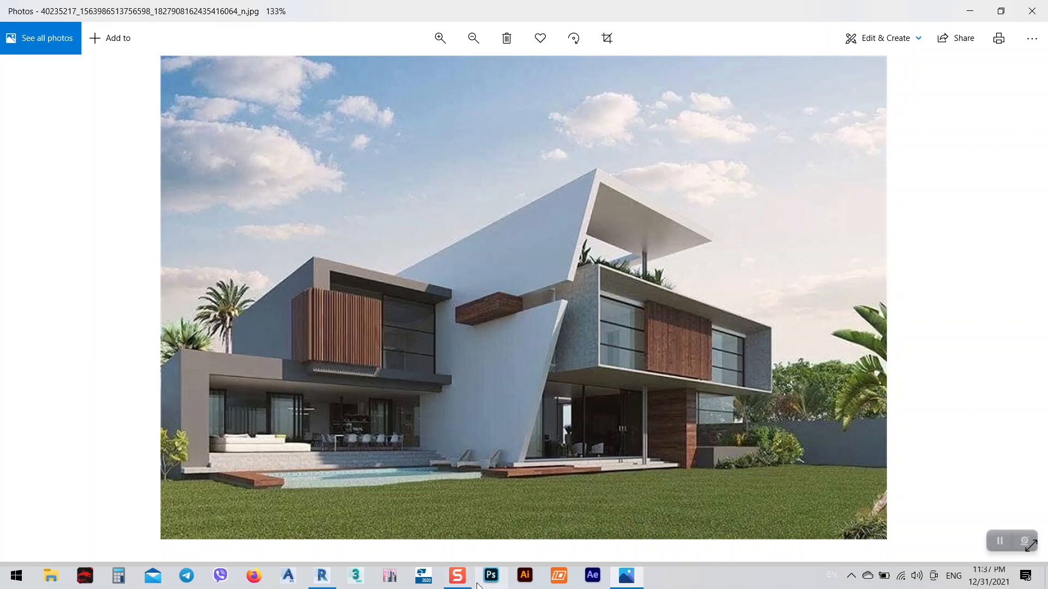
{"action": "left_click", "coordinate": [322, 576]}
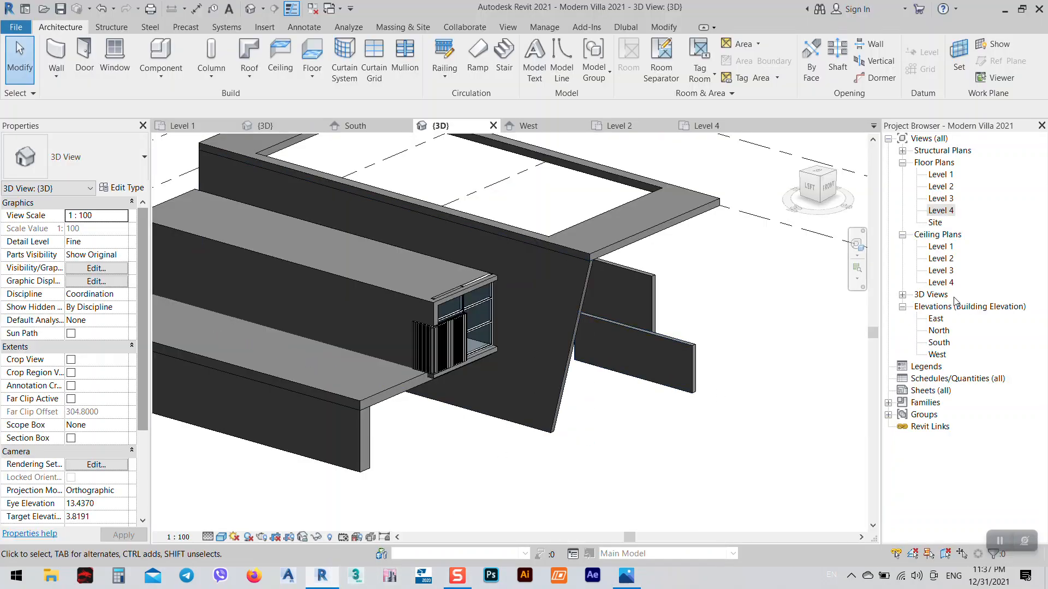
- From the South elevation, start an in-place model in the Walls category and accept the default name
{"action": "double_click", "coordinate": [948, 343]}
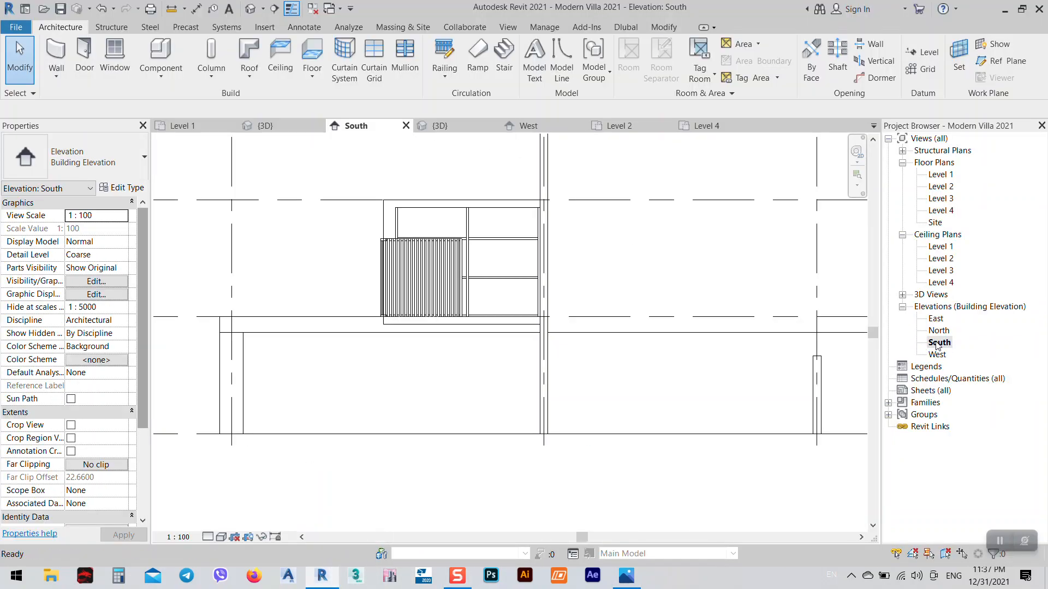
{"action": "scroll", "coordinate": [612, 303], "scroll_direction": "down", "scroll_amount": 3}
{"action": "middle_click_drag", "start_coordinate": [573, 357], "coordinate": [524, 357]}
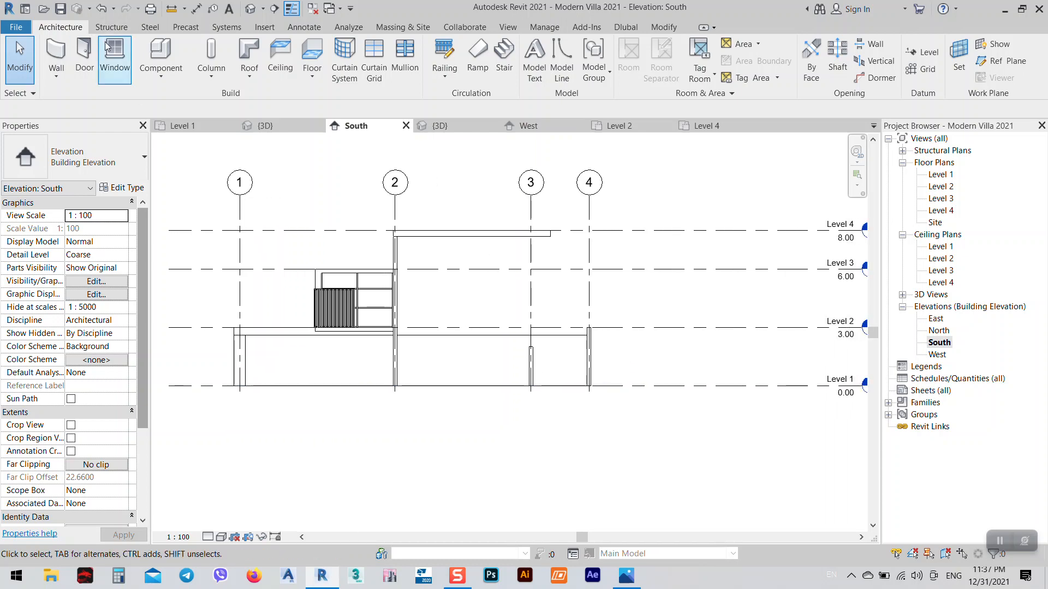
{"action": "left_click", "coordinate": [164, 74]}
{"action": "left_click", "coordinate": [185, 133]}
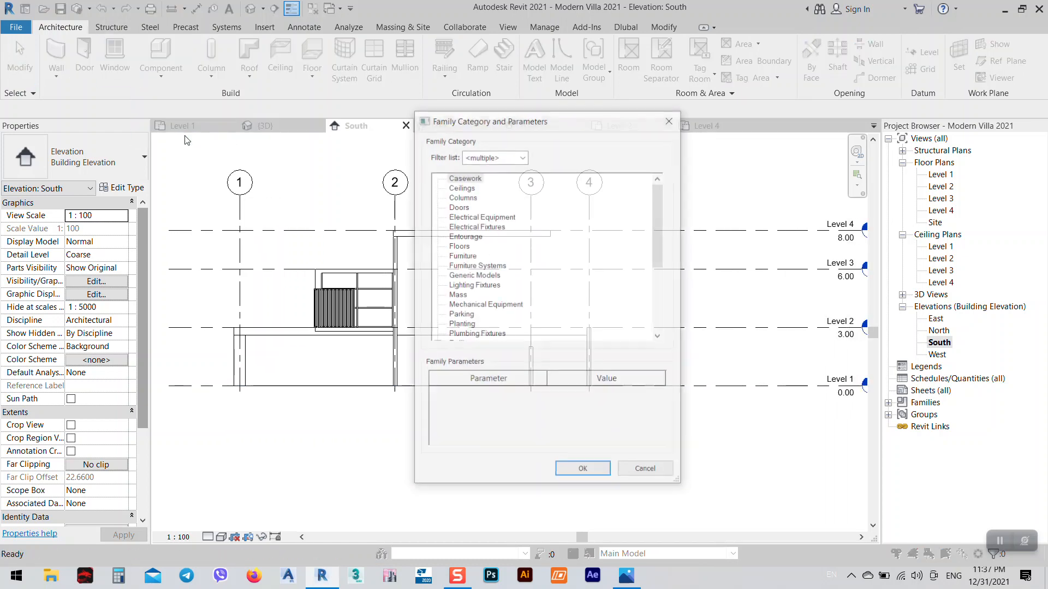
{"action": "scroll", "coordinate": [514, 289], "scroll_direction": "down", "scroll_amount": 5}
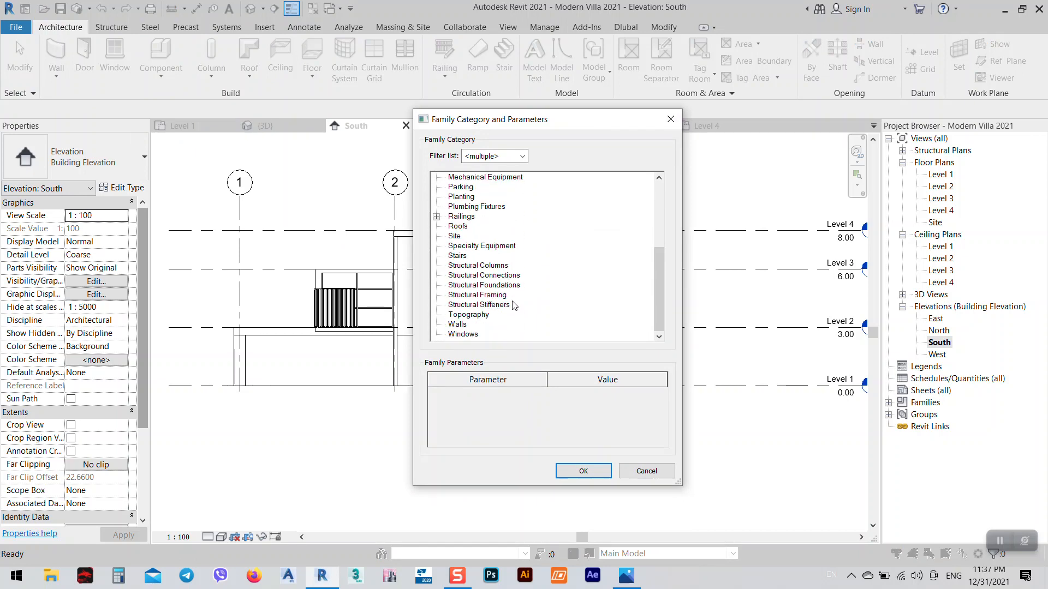
{"action": "double_click", "coordinate": [458, 325]}
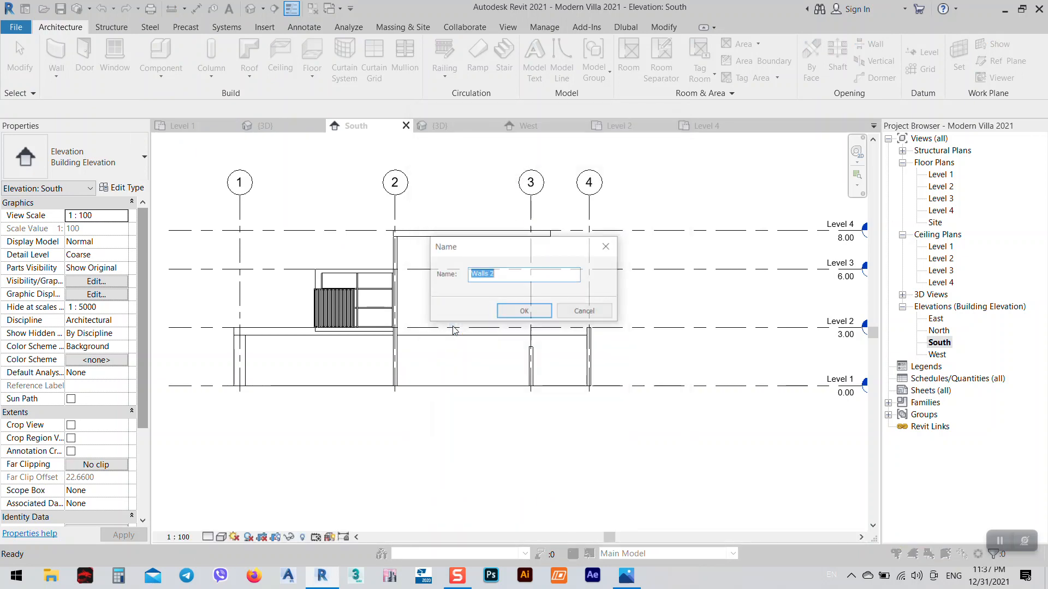
{"action": "left_click", "coordinate": [524, 312]}
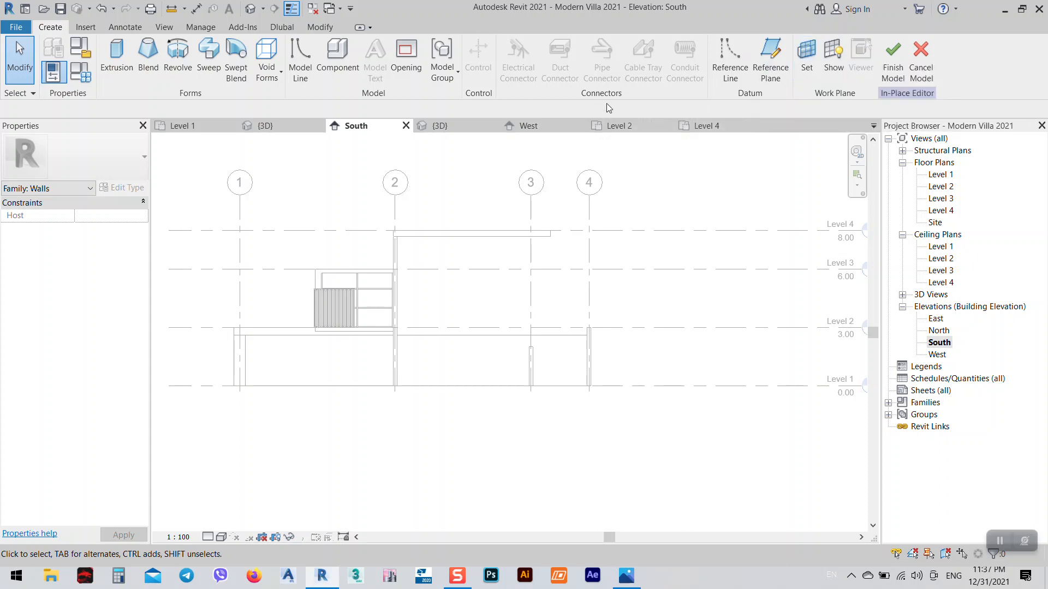
- Set the work plane to Grid 1 and open the East elevation
{"action": "left_click", "coordinate": [681, 130]}
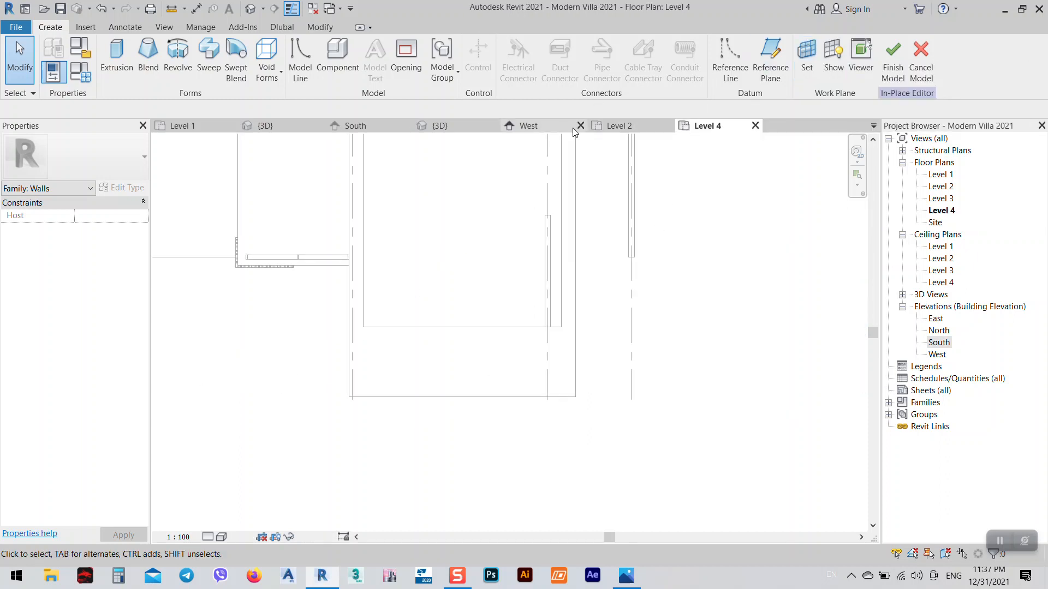
{"action": "left_click", "coordinate": [614, 131]}
{"action": "scroll", "coordinate": [495, 297], "scroll_direction": "down", "scroll_amount": 2}
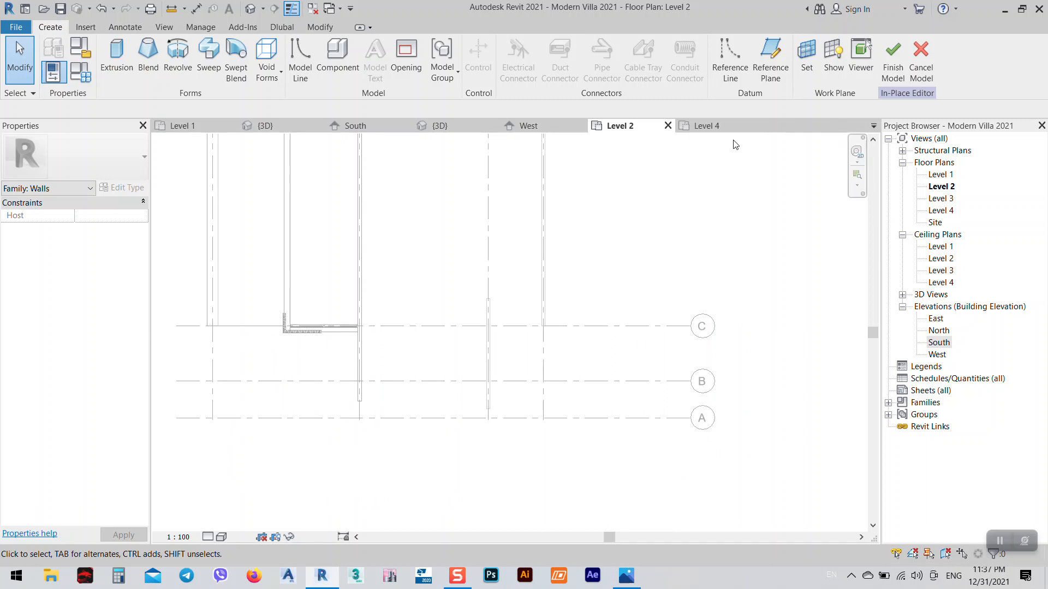
{"action": "left_click", "coordinate": [703, 129]}
{"action": "left_click", "coordinate": [806, 58]}
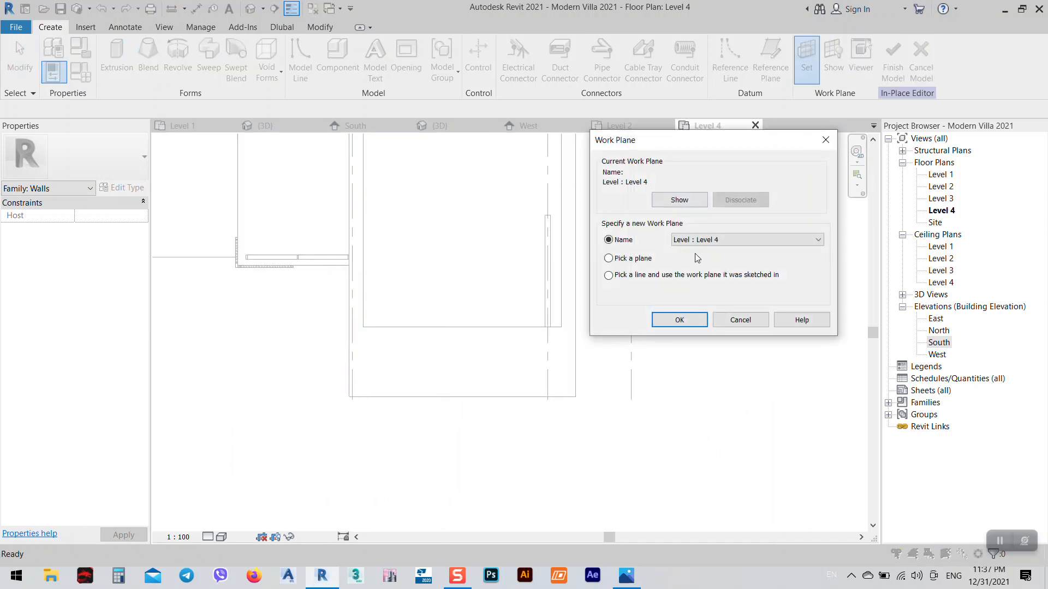
{"action": "left_click", "coordinate": [704, 240]}
{"action": "left_click", "coordinate": [696, 253]}
{"action": "left_click", "coordinate": [701, 320]}
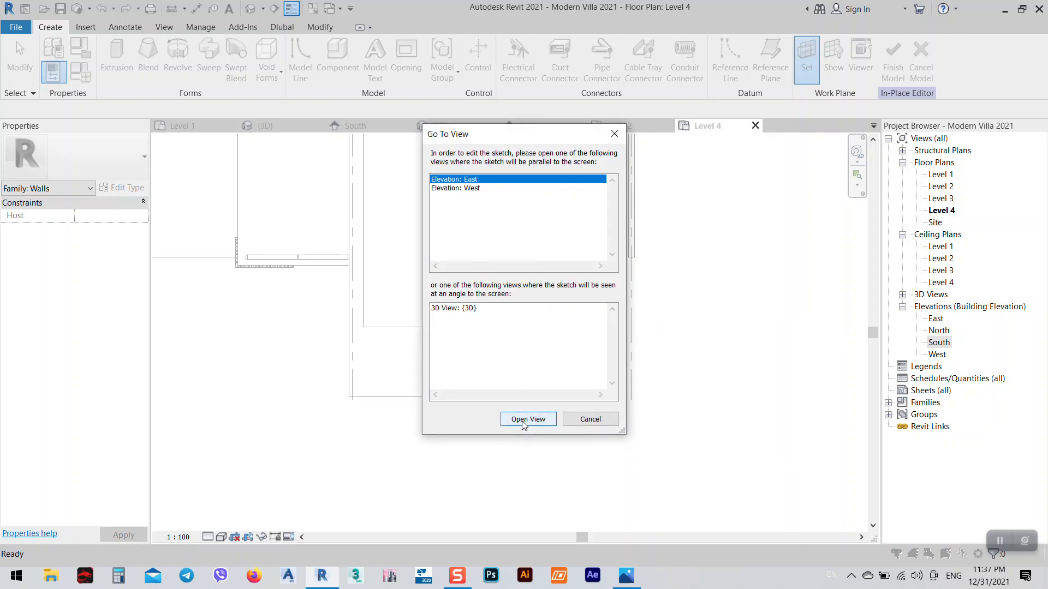
{"action": "left_click", "coordinate": [523, 419]}
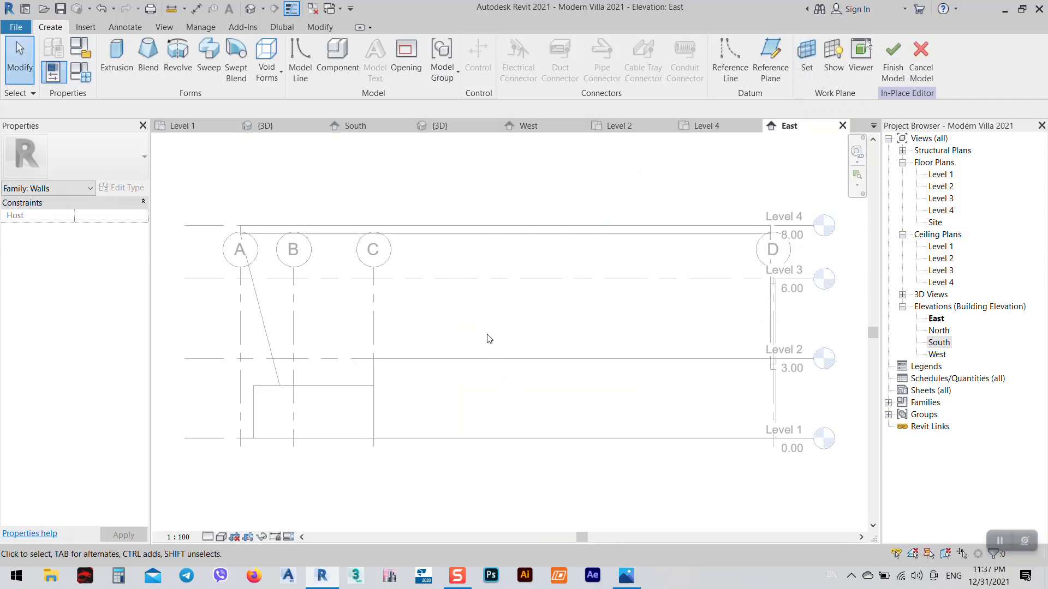
{"action": "scroll", "coordinate": [489, 339], "scroll_direction": "down", "scroll_amount": 2}
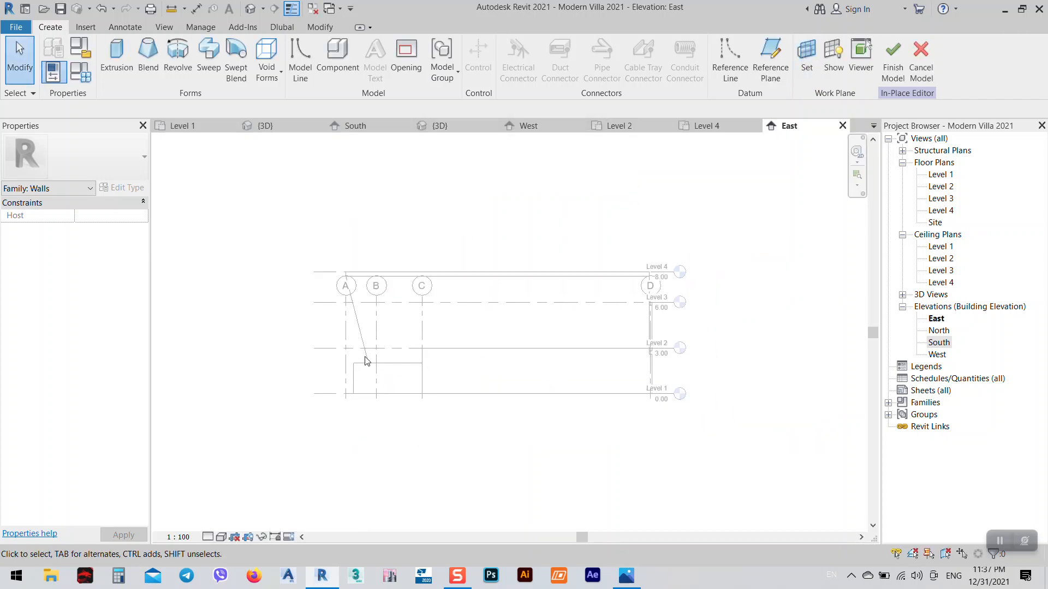
- Set the work plane to Grid A and open the South elevation
{"action": "left_click", "coordinate": [810, 52]}
{"action": "left_click", "coordinate": [710, 240]}
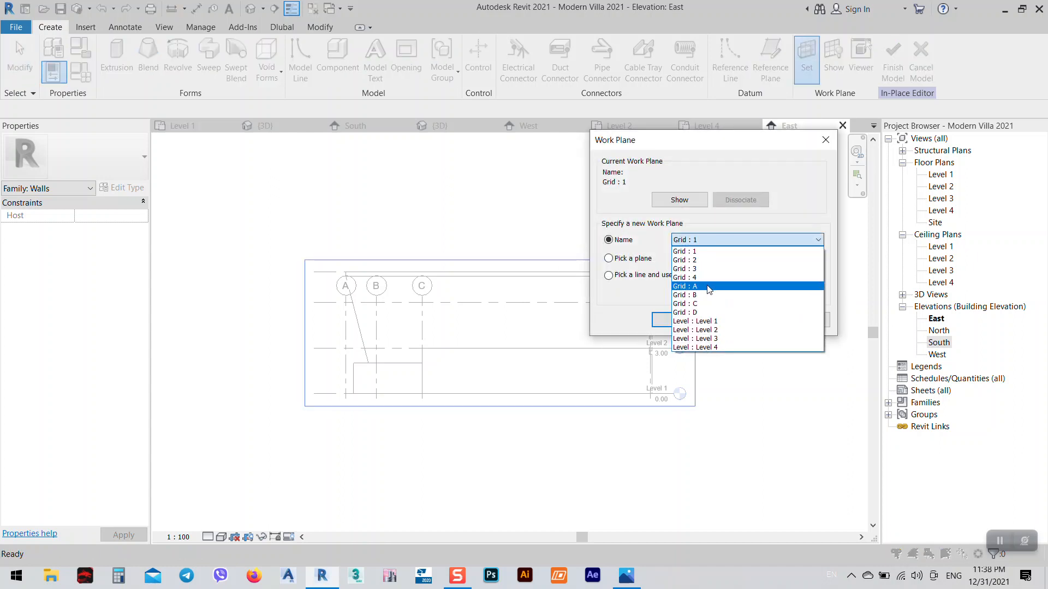
{"action": "left_click", "coordinate": [708, 286]}
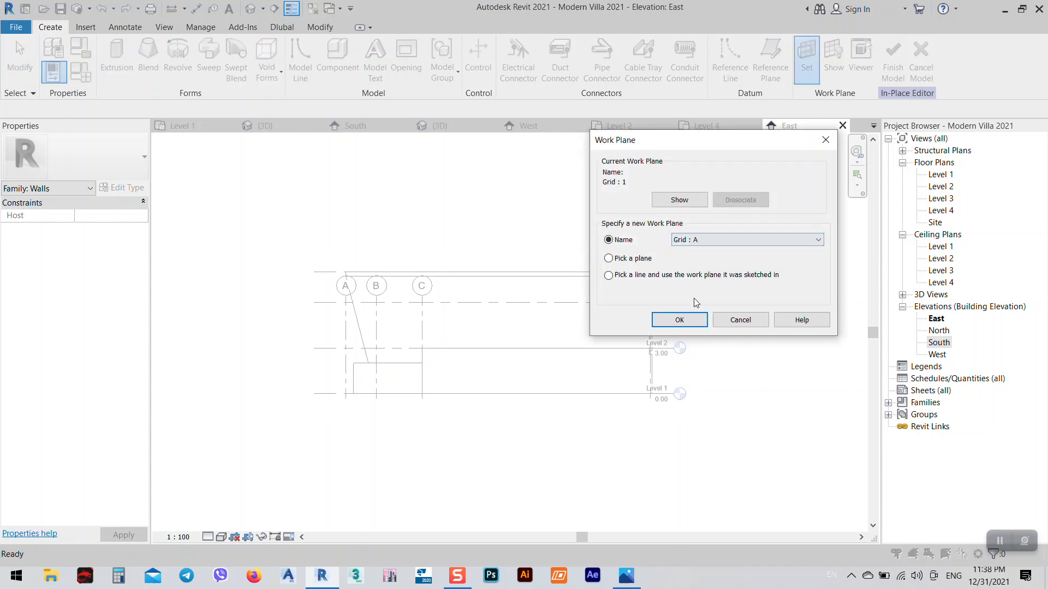
{"action": "left_click", "coordinate": [683, 320]}
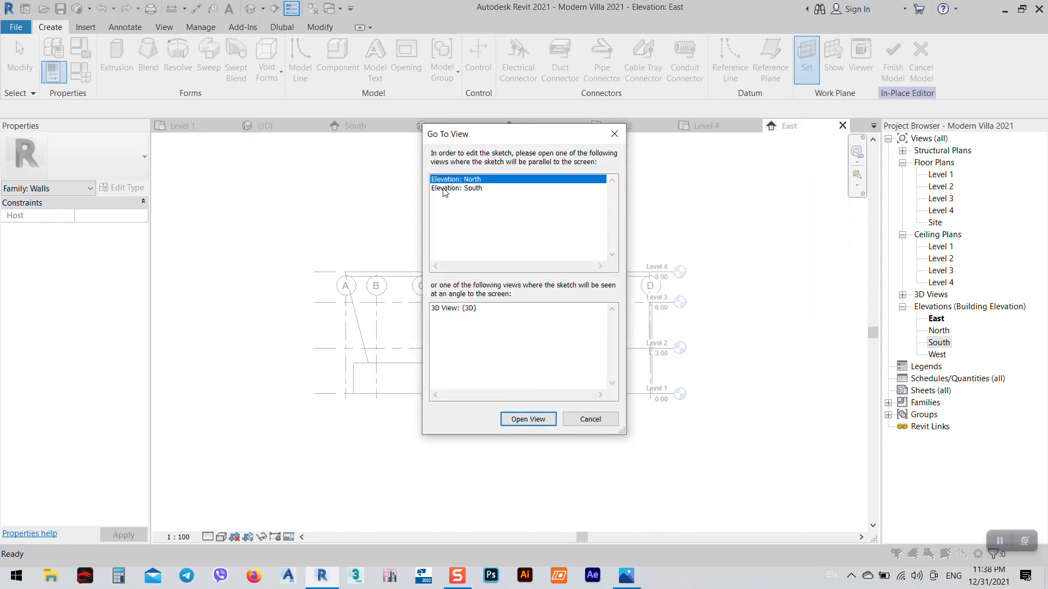
{"action": "left_click", "coordinate": [448, 188]}
{"action": "left_click", "coordinate": [527, 420]}
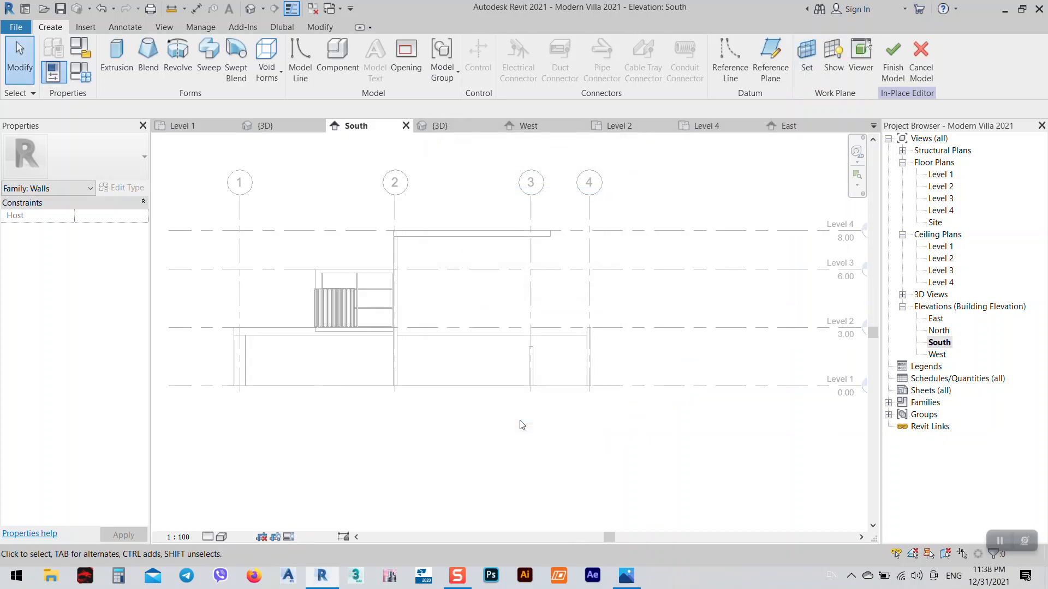
{"action": "middle_click_drag", "start_coordinate": [451, 333], "coordinate": [426, 328]}
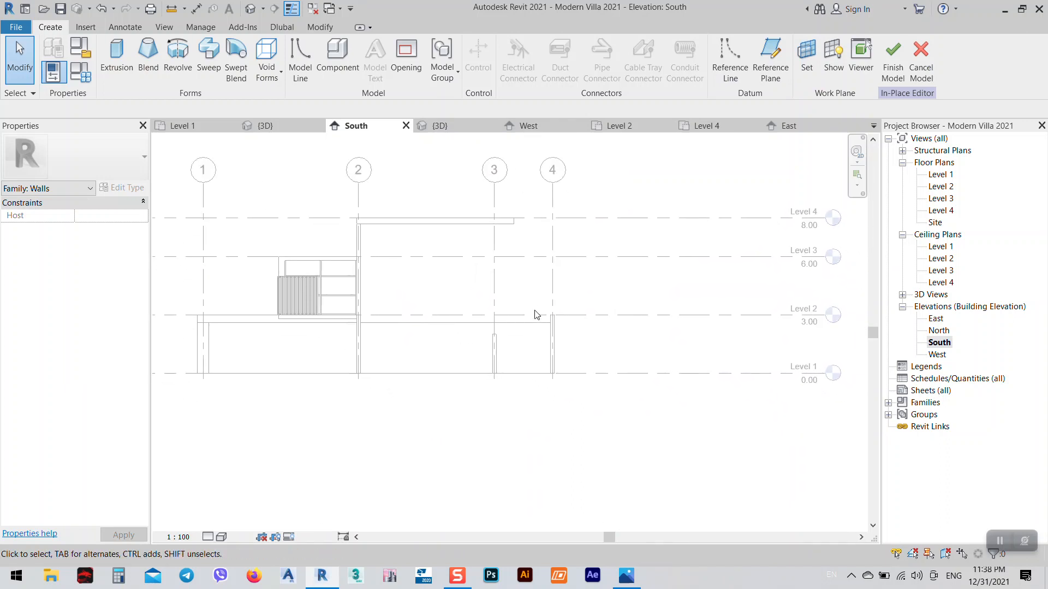
- Sketch a rectangular extrusion profile from grid 4 at Level 2 to the east face of the grid 2 wall at Level 3
{"action": "left_click", "coordinate": [117, 55]}
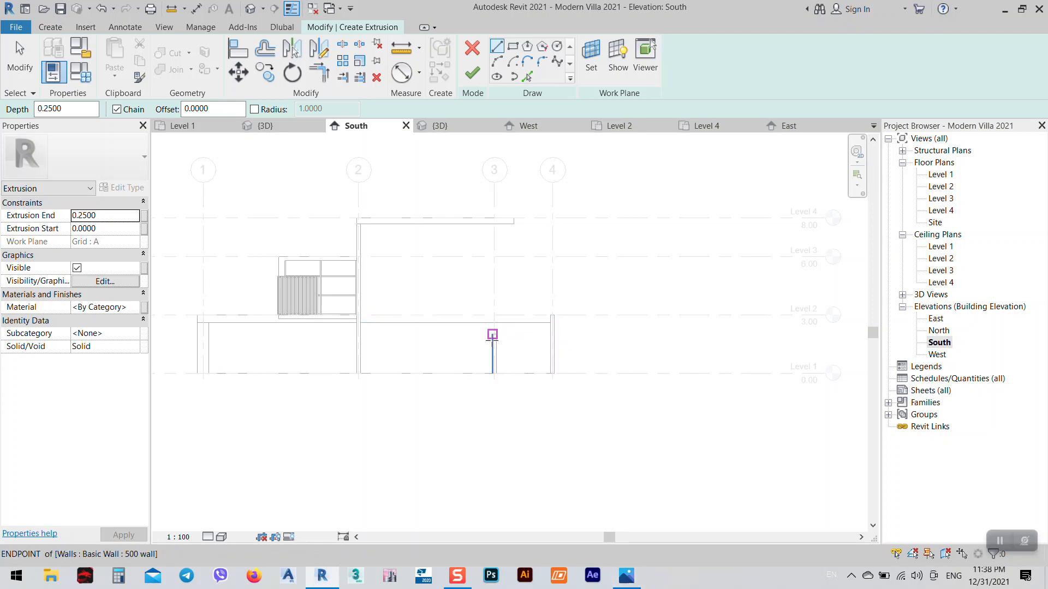
{"action": "left_click", "coordinate": [628, 576]}
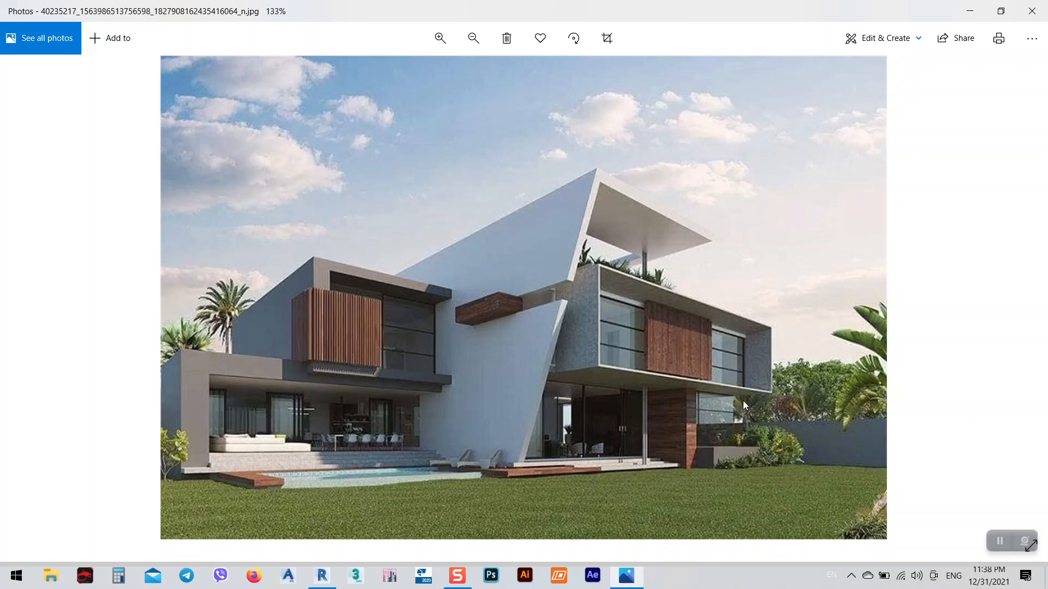
{"action": "left_click", "coordinate": [627, 577]}
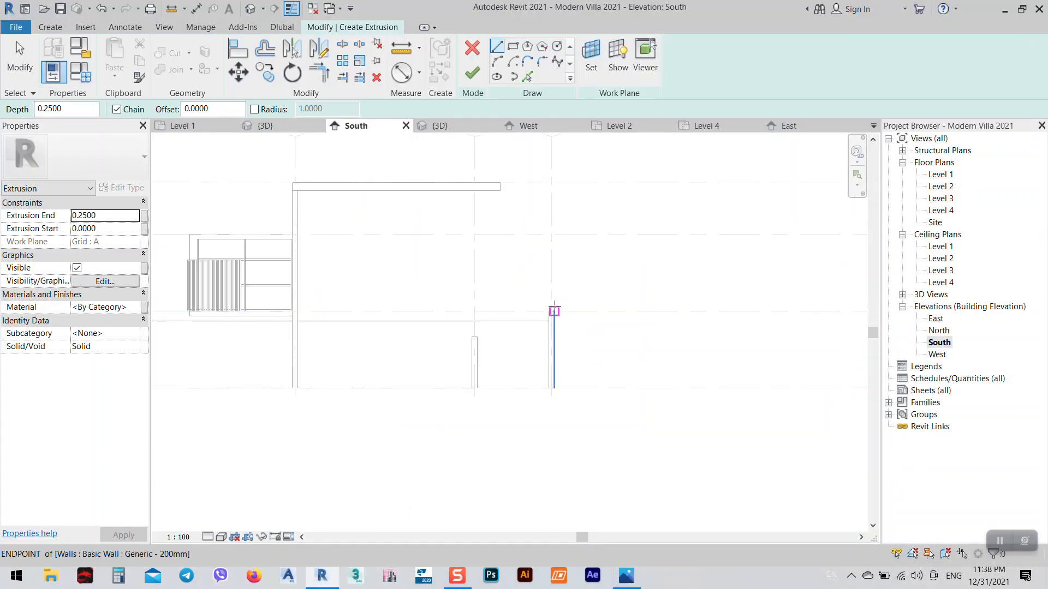
{"action": "scroll", "coordinate": [554, 311], "scroll_direction": "up", "scroll_amount": 3}
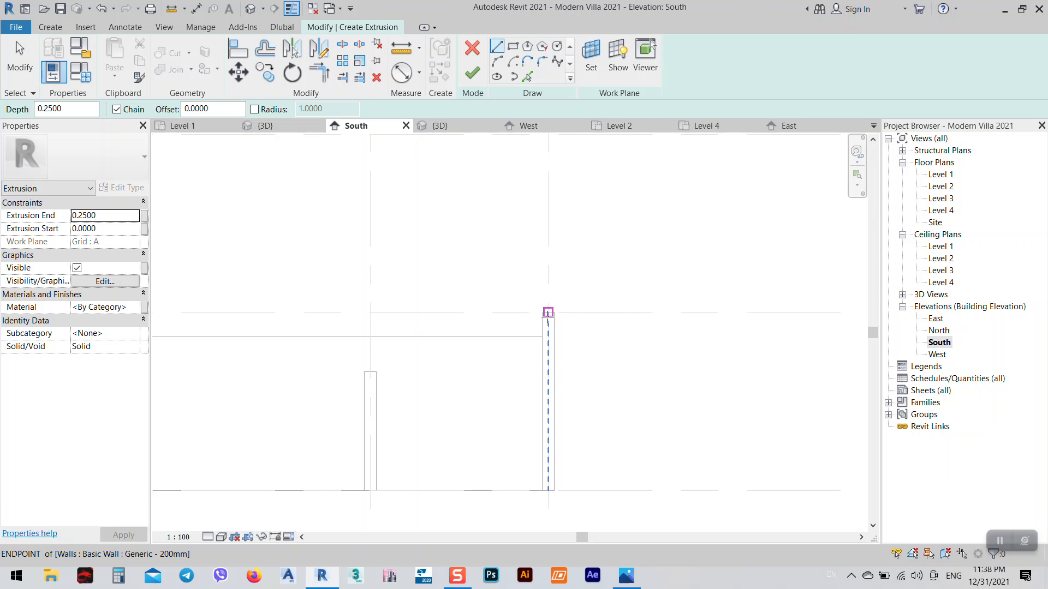
{"action": "left_click", "coordinate": [511, 47]}
{"action": "left_click", "coordinate": [546, 313]}
{"action": "scroll", "coordinate": [655, 380], "scroll_direction": "down", "scroll_amount": 2}
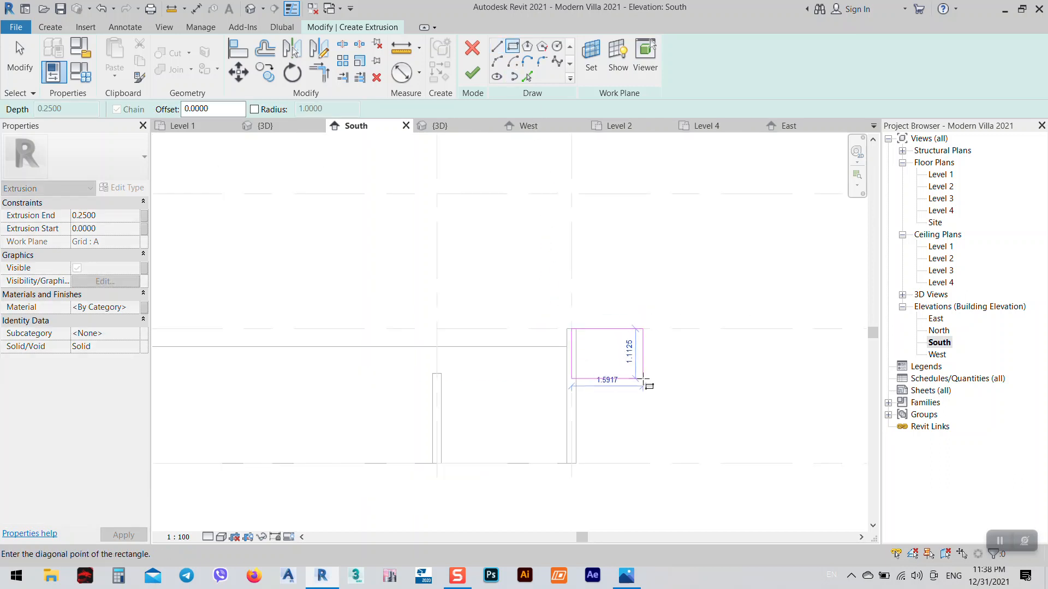
{"action": "scroll", "coordinate": [611, 366], "scroll_direction": "down", "scroll_amount": 2}
{"action": "scroll", "coordinate": [470, 306], "scroll_direction": "up", "scroll_amount": 4}
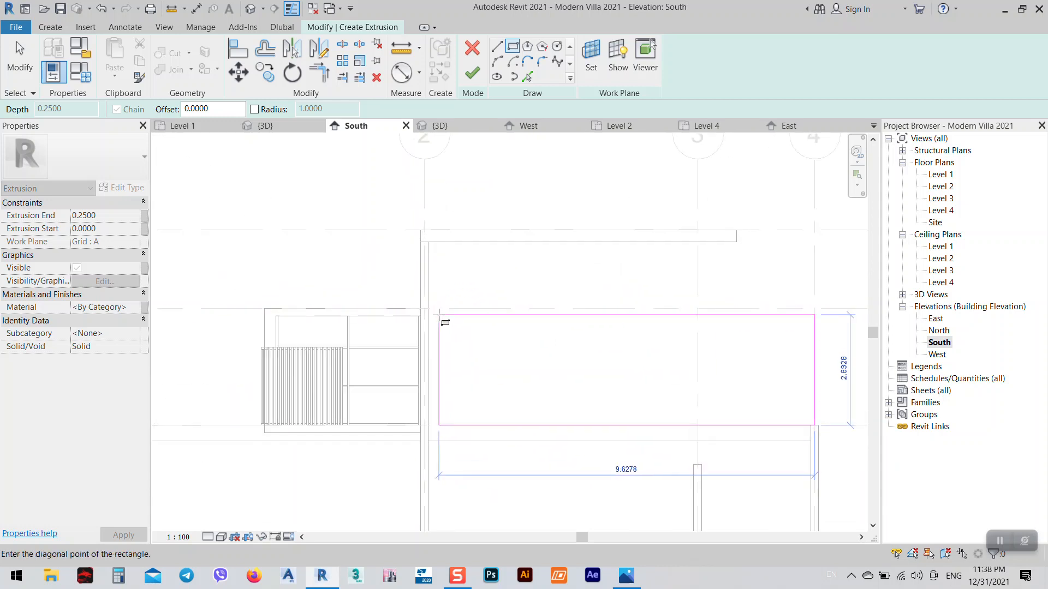
{"action": "left_click", "coordinate": [428, 308]}
{"action": "right_click", "coordinate": [528, 347]}
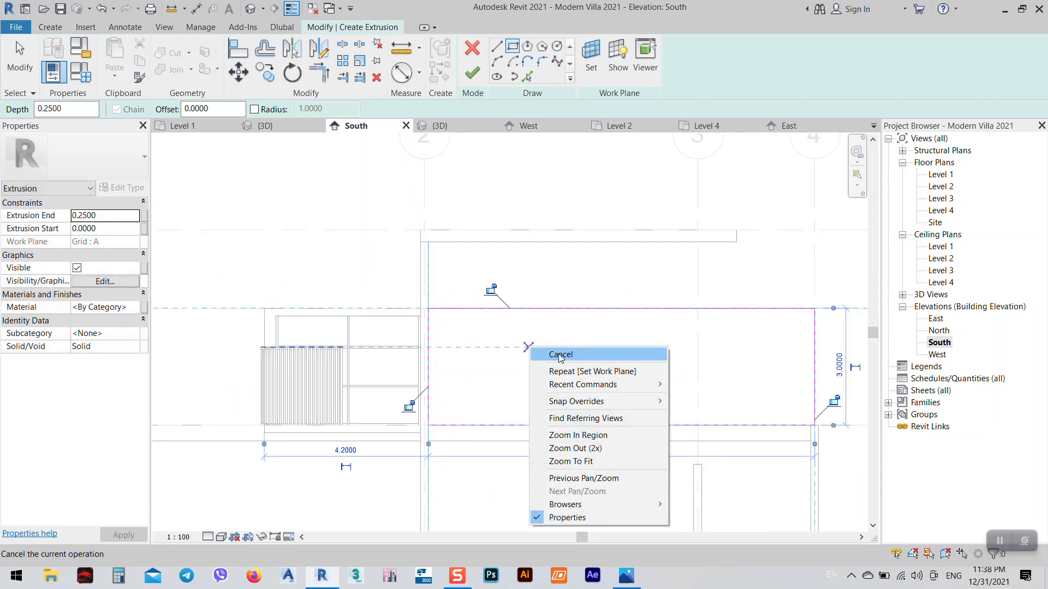
{"action": "left_click", "coordinate": [560, 354]}
{"action": "right_click", "coordinate": [528, 357]}
{"action": "left_click", "coordinate": [551, 362]}
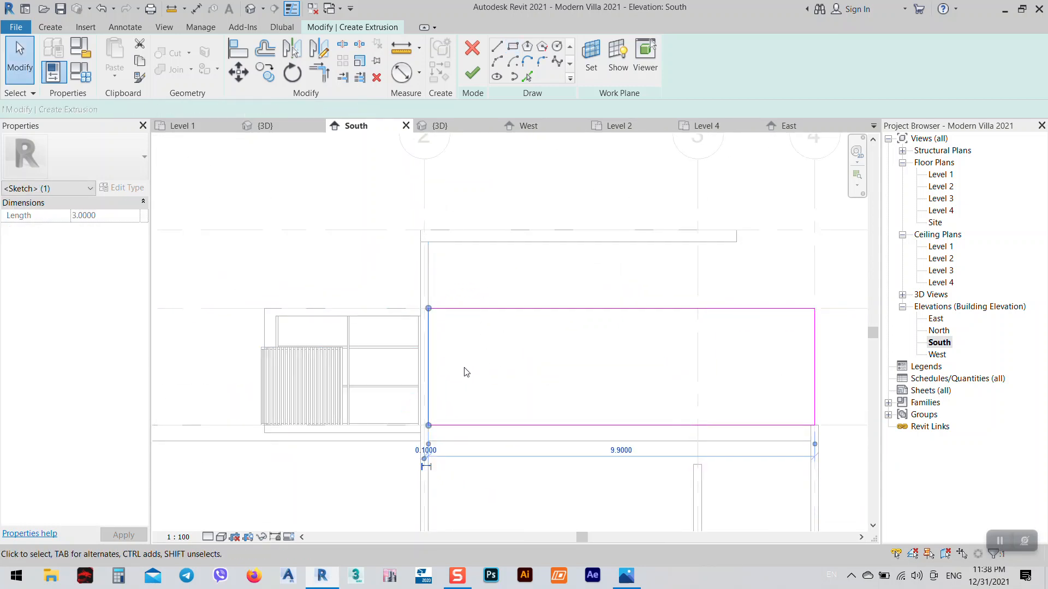
- Shift the profile's vertical edge beside grid 2 toward grid 3 and set its distance from grid 2 to 1 m
{"action": "key", "text": "Right"}
{"action": "key", "text": "Right"}
{"action": "key", "text": "Right"}
{"action": "key", "text": "Right"}
{"action": "key", "text": "Right"}
{"action": "key", "text": "Right"}
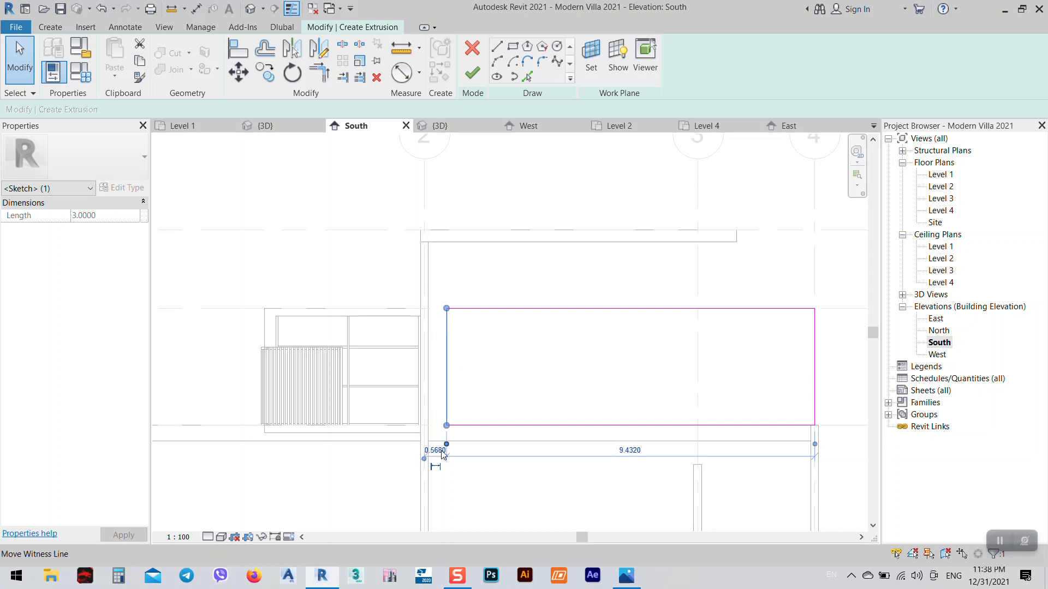
{"action": "left_click", "coordinate": [437, 451]}
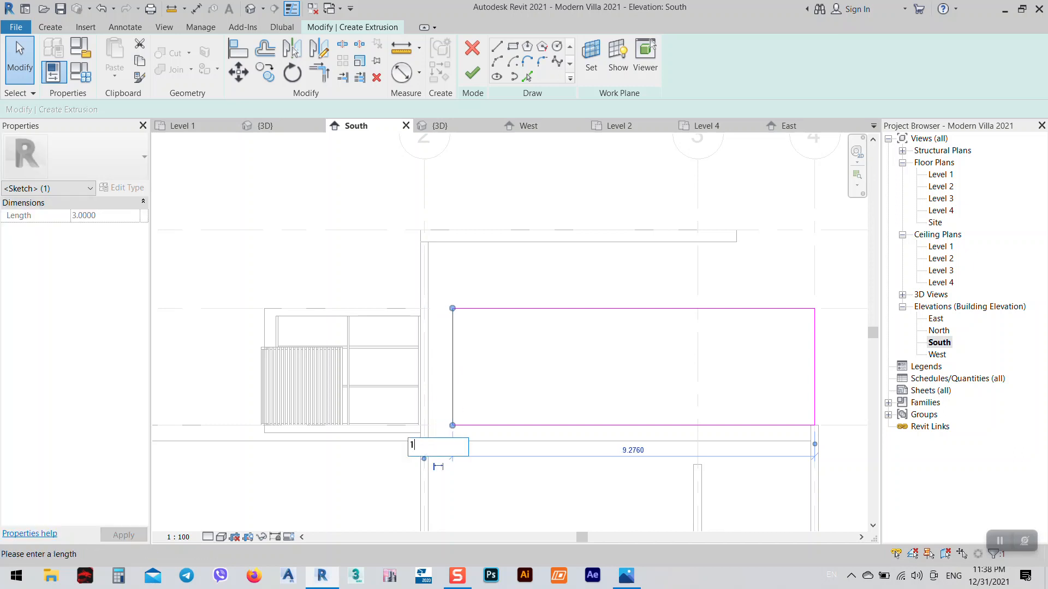
{"action": "type", "text": "1"}
{"action": "key", "text": "Return"}
- Check the gap in the reference photo and set the profile edge's distance from grid 2 to 0.5 m
{"action": "left_click", "coordinate": [448, 448]}
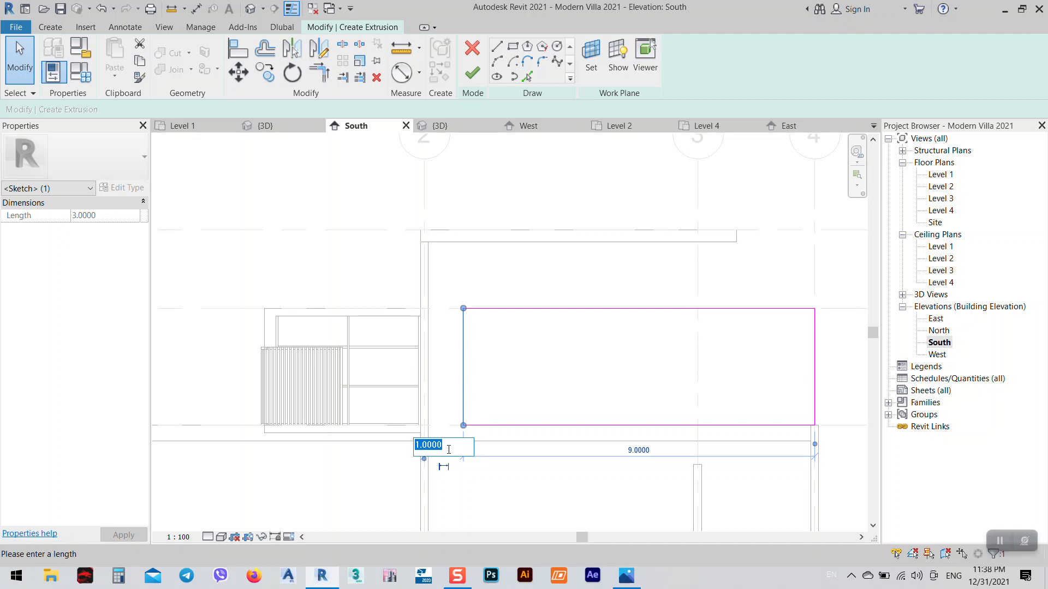
{"action": "left_click", "coordinate": [626, 575]}
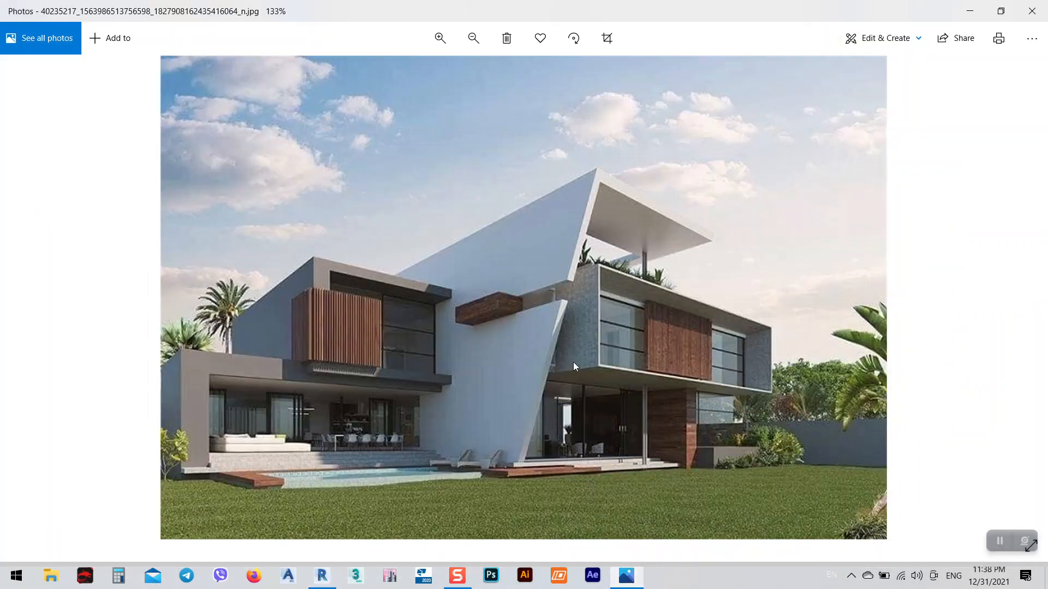
{"action": "left_click", "coordinate": [633, 577]}
{"action": "left_click_drag", "start_coordinate": [449, 443], "coordinate": [416, 453]}
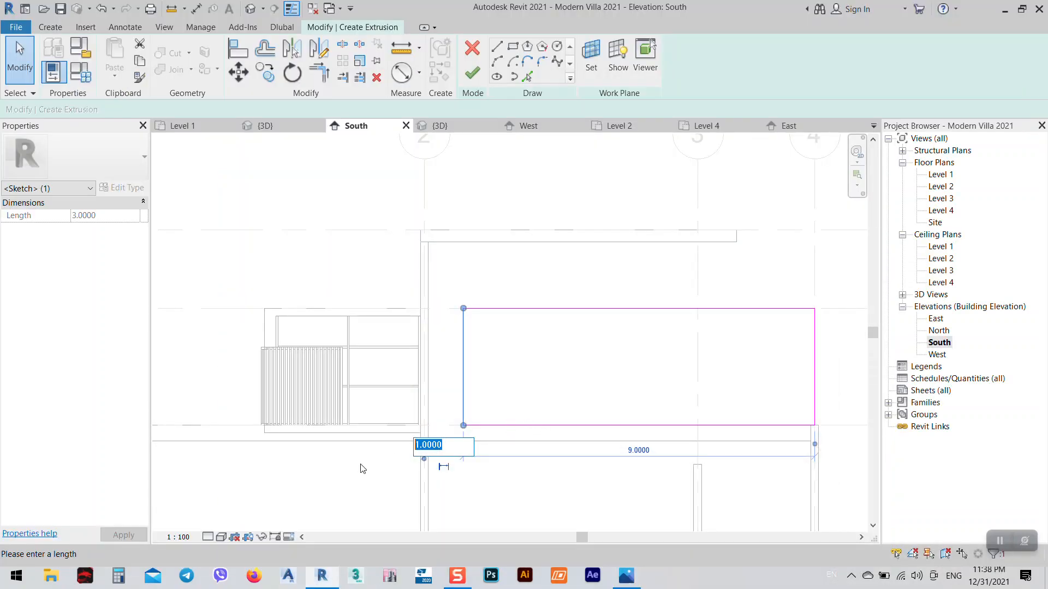
{"action": "type", "text": "0.5"}
{"action": "key", "text": "Return"}
{"action": "middle_click_drag", "start_coordinate": [552, 404], "coordinate": [530, 322]}
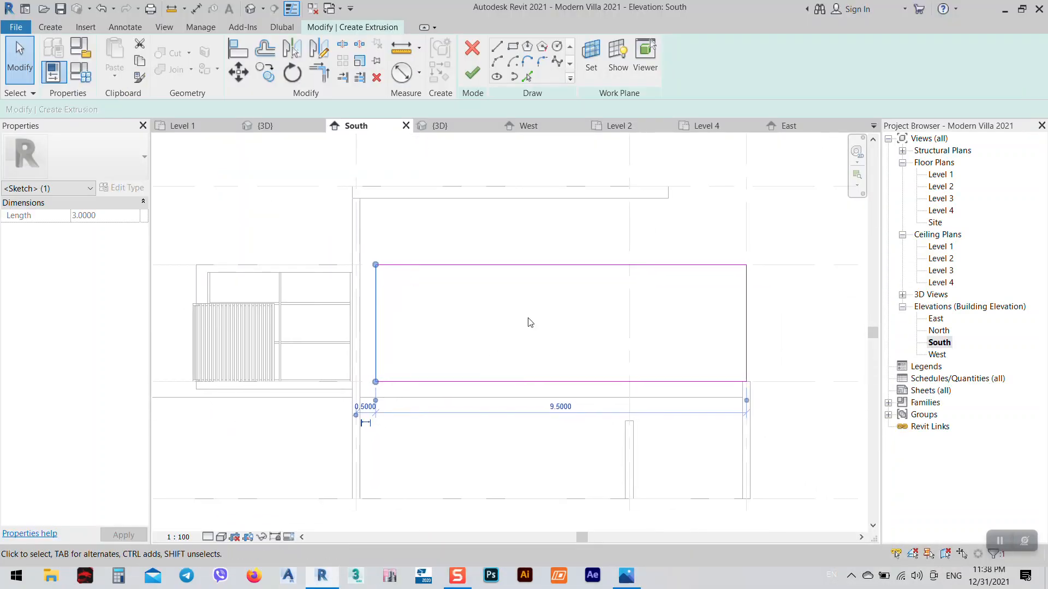
{"action": "key", "text": "Escape"}
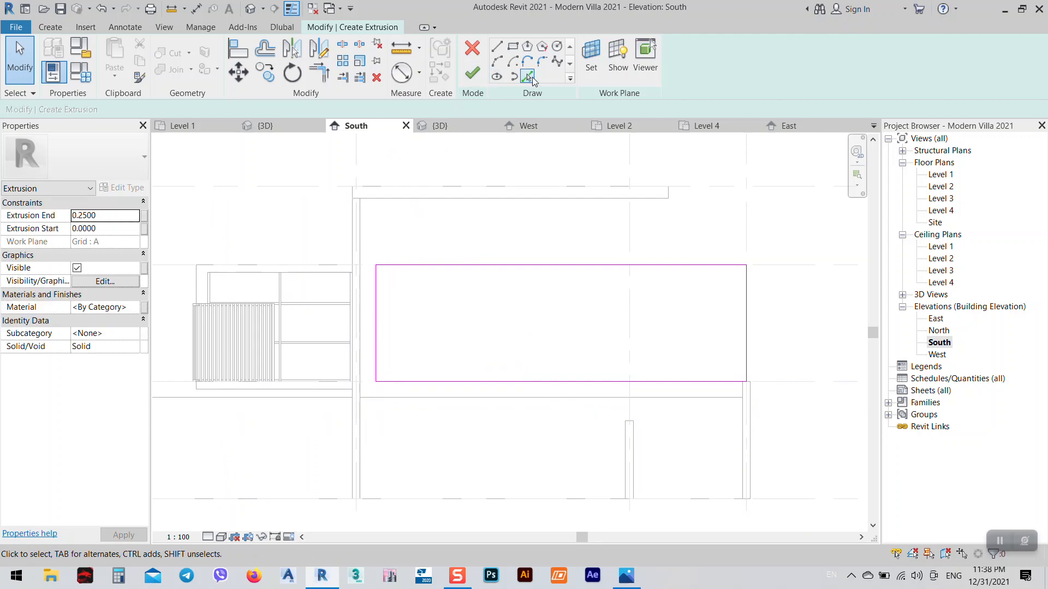
- Use Pick Lines with a 0.2 m offset to create inner lines from all four edges of the rectangular profile
{"action": "left_click", "coordinate": [528, 77]}
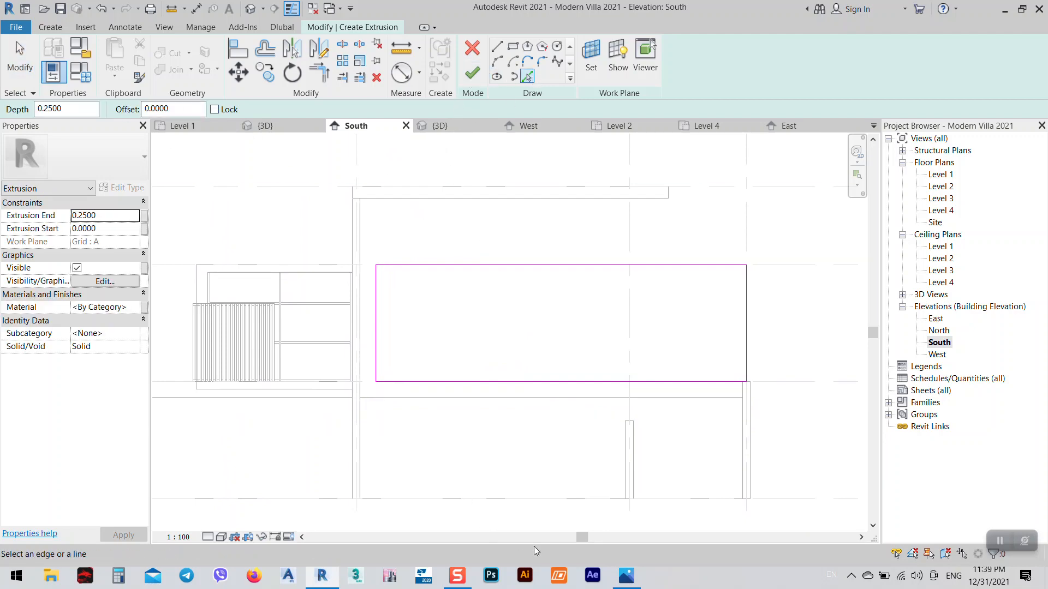
{"action": "left_click", "coordinate": [636, 580]}
{"action": "left_click", "coordinate": [638, 578]}
{"action": "left_click", "coordinate": [169, 110]}
{"action": "key", "text": "BackSpace"}
{"action": "type", "text": "0.2"}
{"action": "key", "text": "Return"}
{"action": "left_click", "coordinate": [449, 266]}
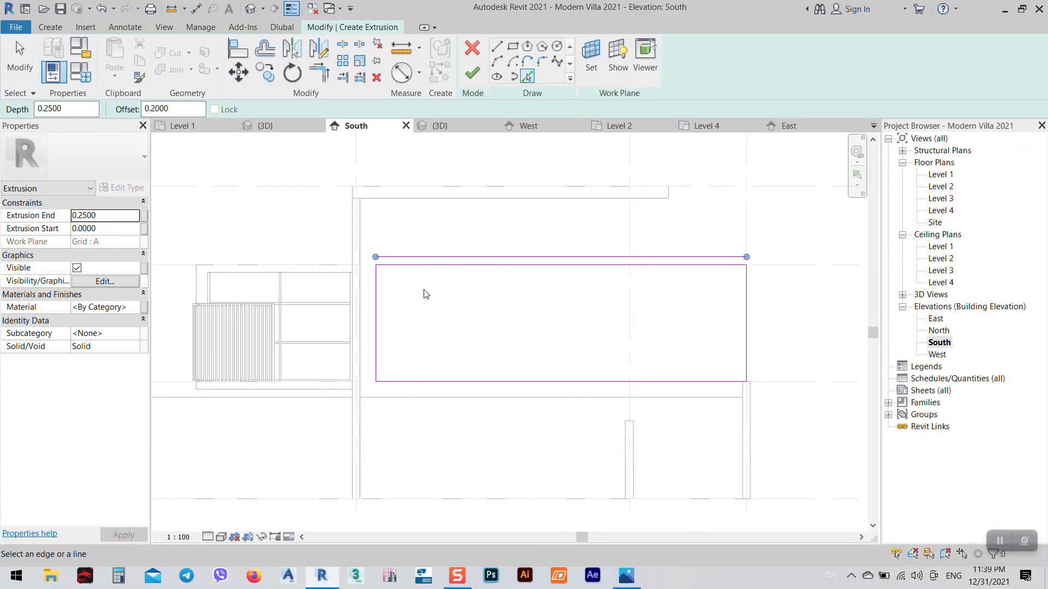
{"action": "left_click", "coordinate": [404, 268]}
{"action": "left_click", "coordinate": [380, 306]}
{"action": "left_click", "coordinate": [423, 382]}
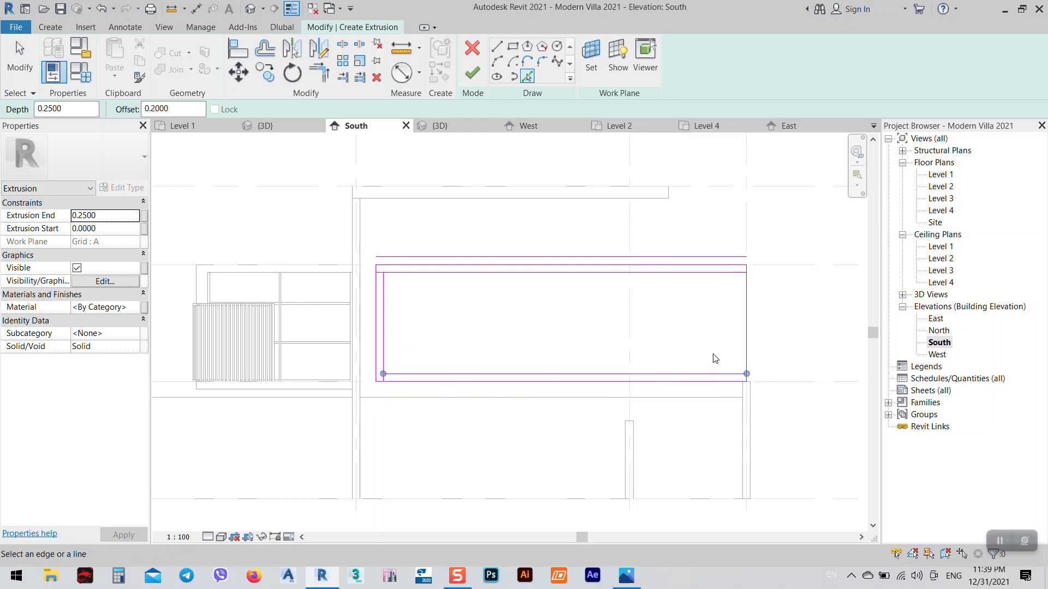
{"action": "left_click", "coordinate": [745, 350]}
{"action": "right_click", "coordinate": [685, 328]}
{"action": "left_click", "coordinate": [702, 331]}
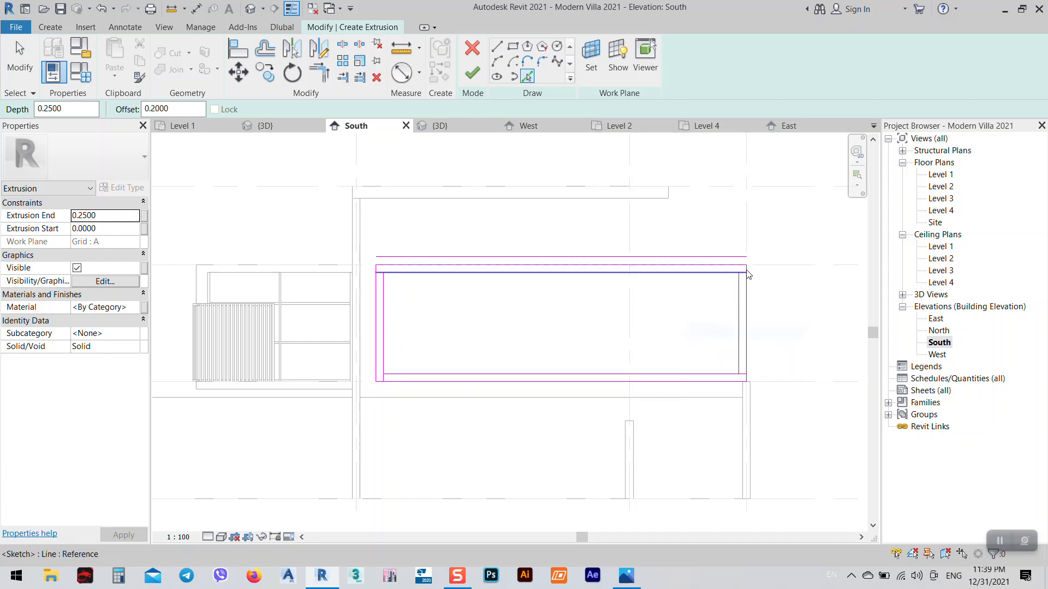
{"action": "right_click", "coordinate": [721, 229]}
{"action": "left_click", "coordinate": [751, 235]}
- Delete the stray offset line above the profile and trim the inner lines into a closed rectangle
{"action": "left_click", "coordinate": [726, 257]}
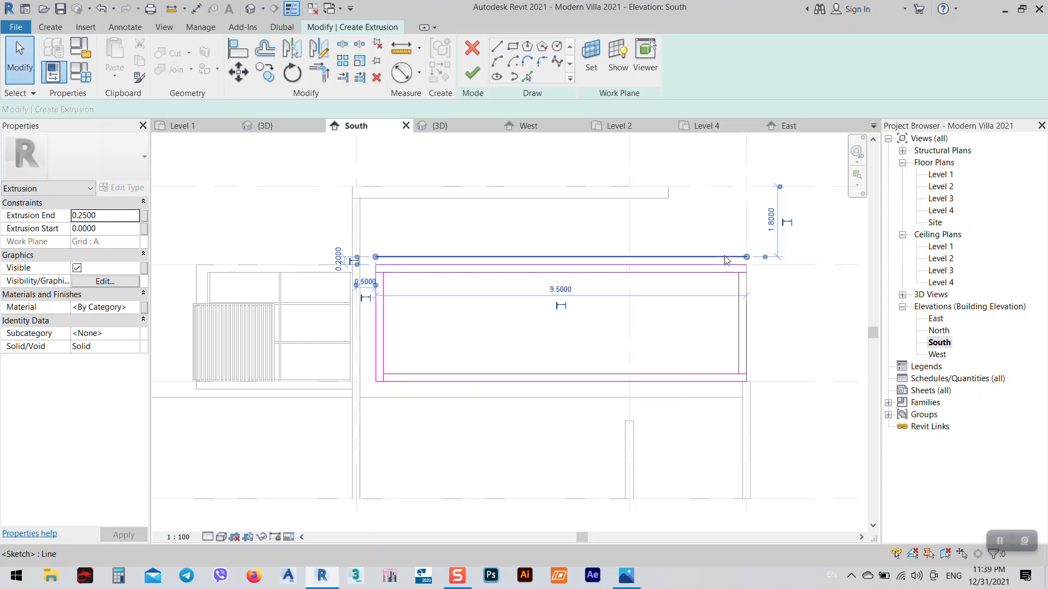
{"action": "key", "text": "Delete"}
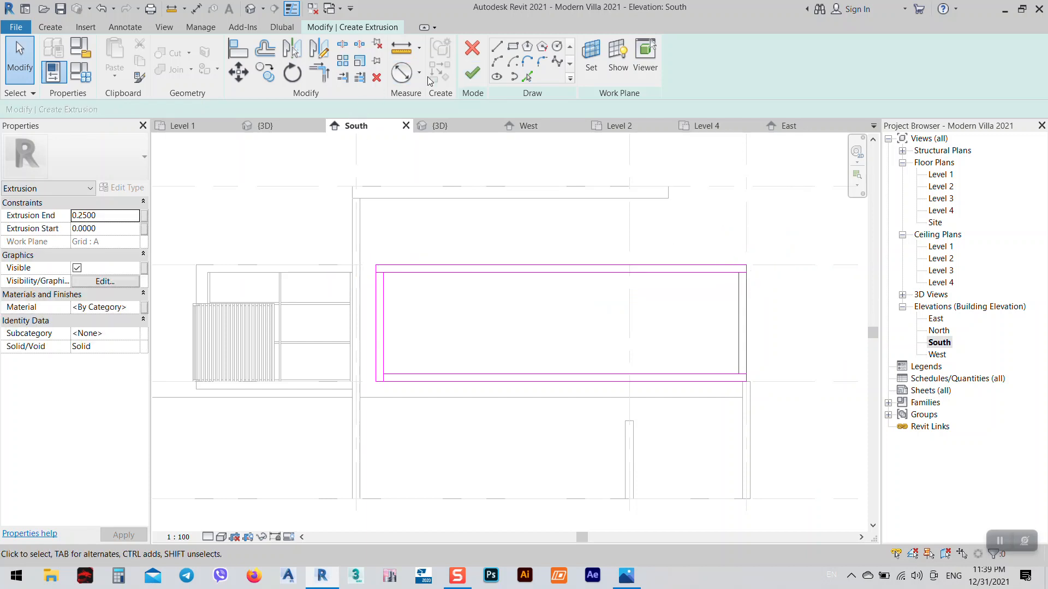
{"action": "left_click", "coordinate": [319, 73]}
{"action": "left_click", "coordinate": [385, 300]}
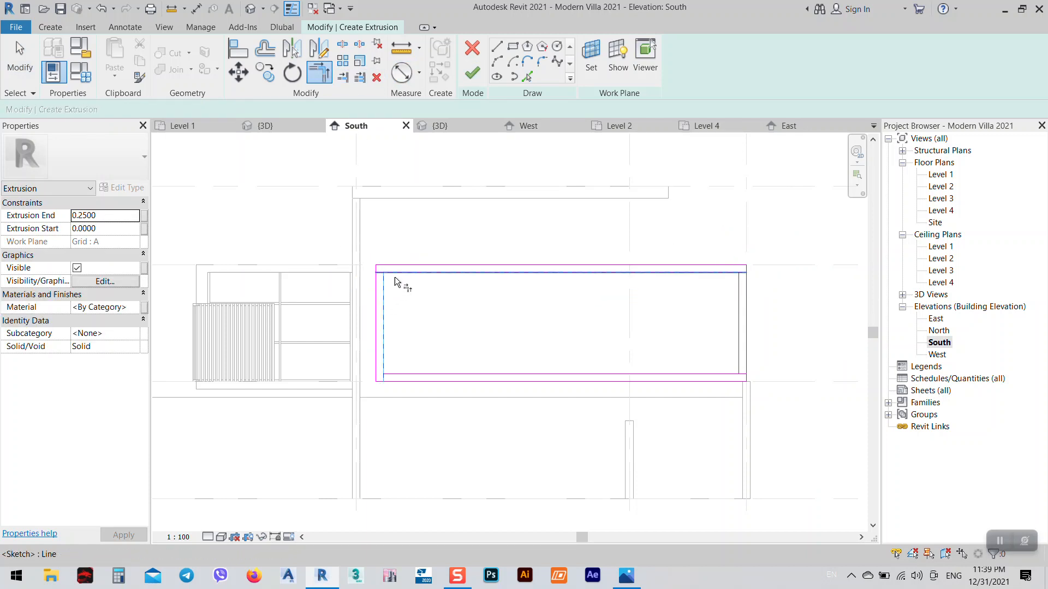
{"action": "left_click", "coordinate": [395, 282]}
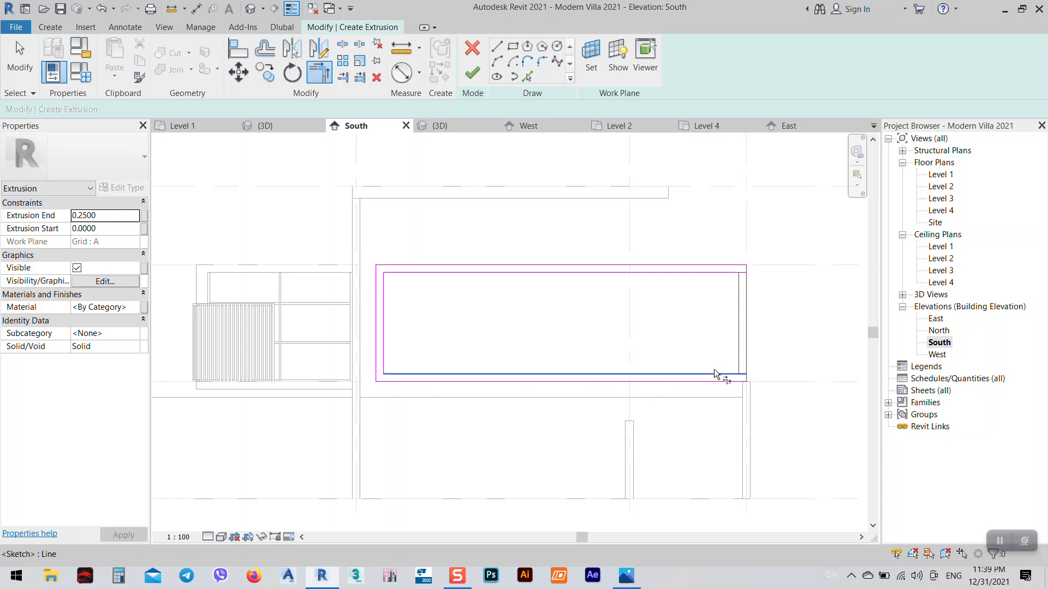
{"action": "left_click", "coordinate": [726, 274]}
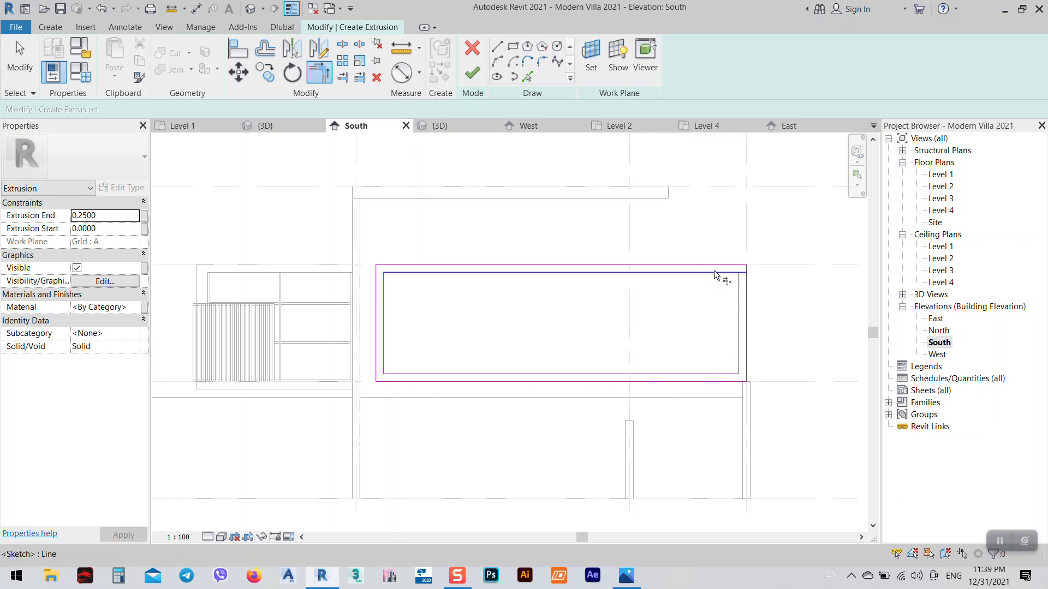
{"action": "left_click", "coordinate": [739, 292]}
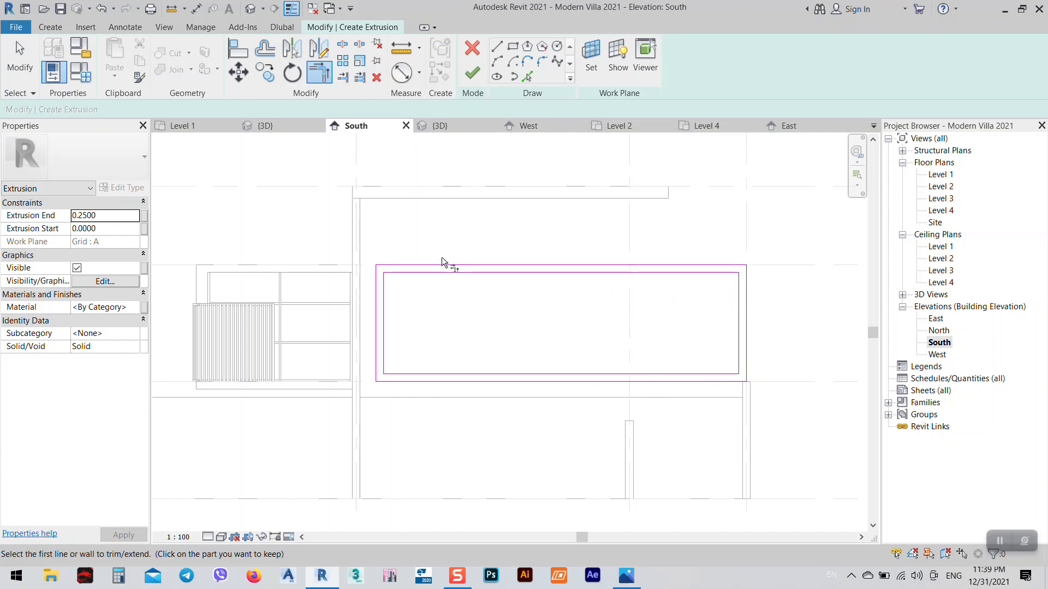
{"action": "key", "text": "Escape"}
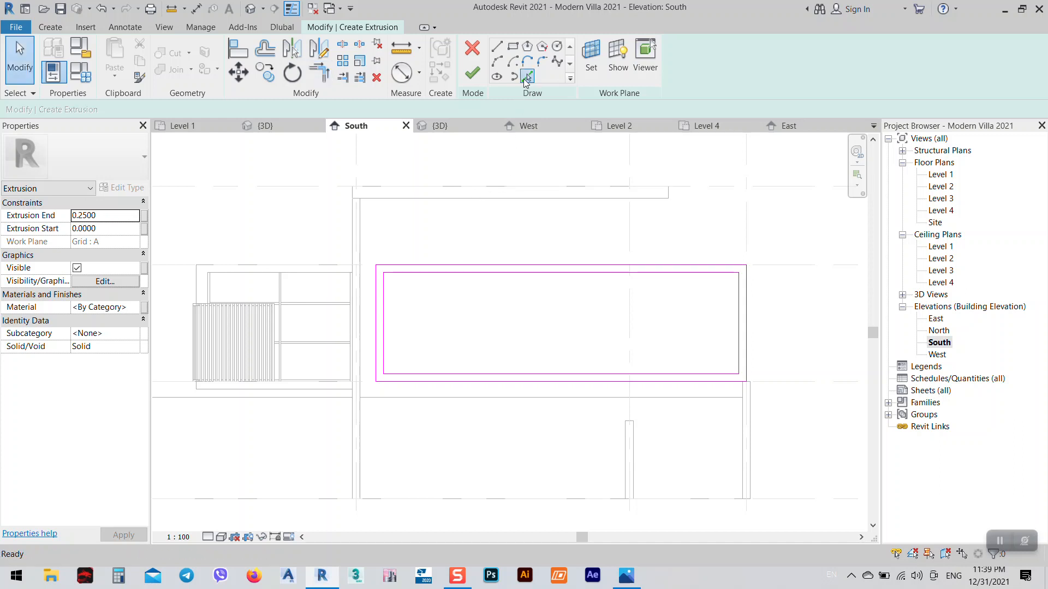
{"action": "left_click", "coordinate": [527, 77]}
{"action": "double_click", "coordinate": [159, 109]}
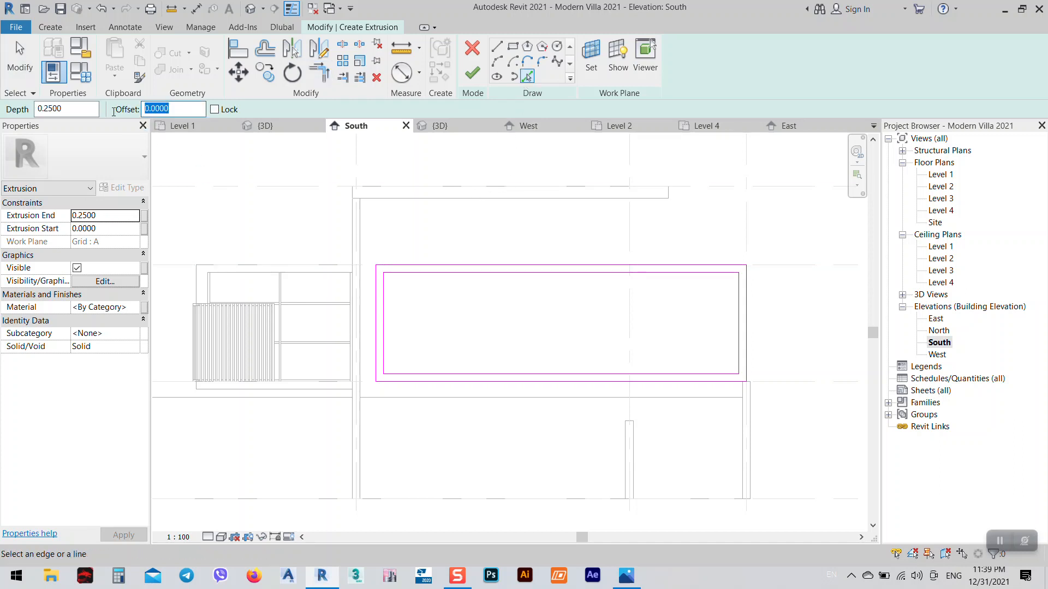
{"action": "type", "text": "0.3"}
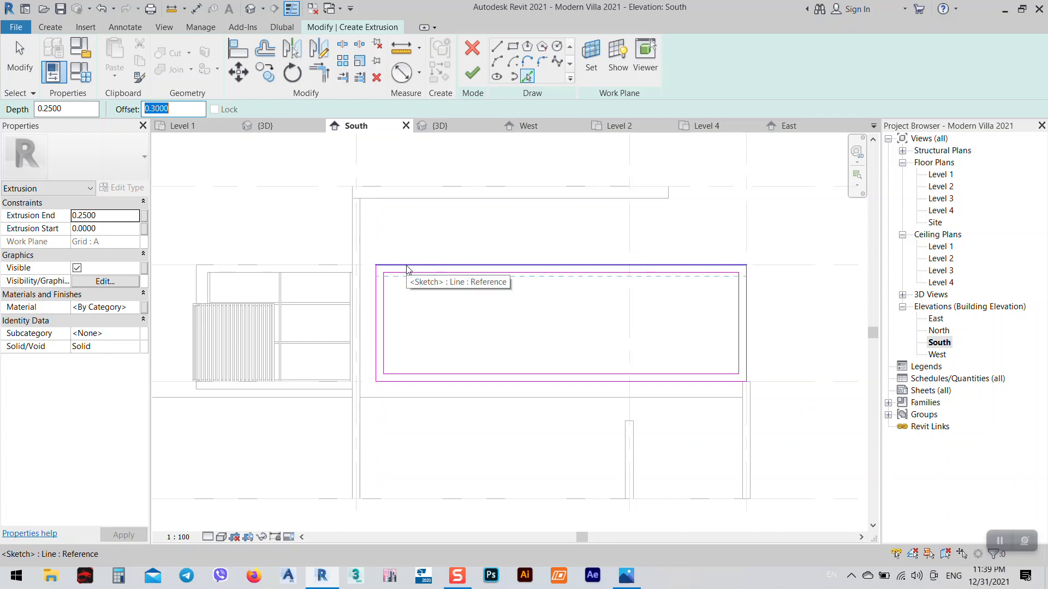
{"action": "key", "text": "alt+space"}
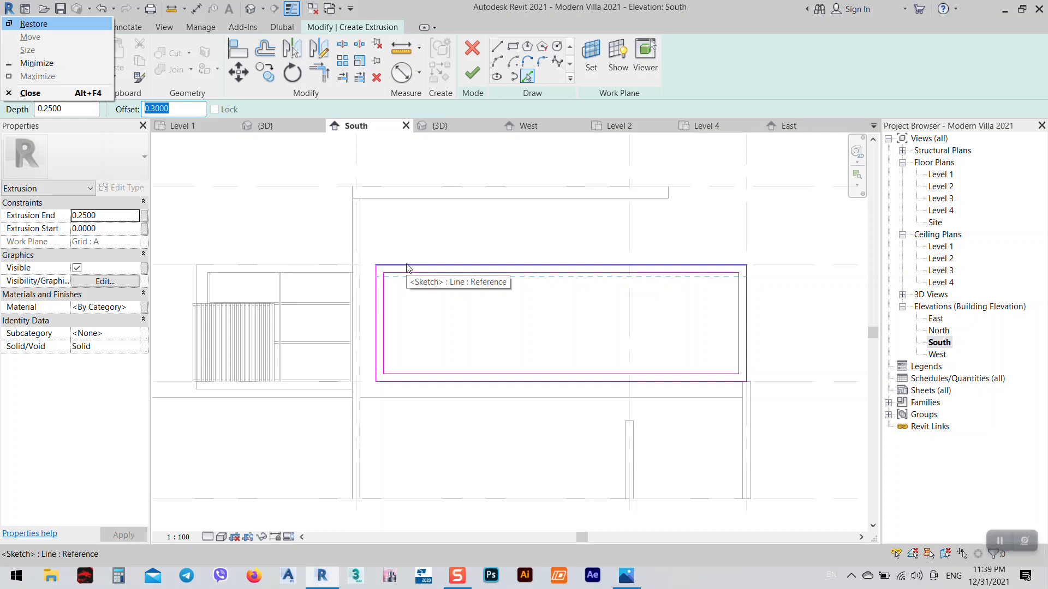
{"action": "key", "text": "Escape"}
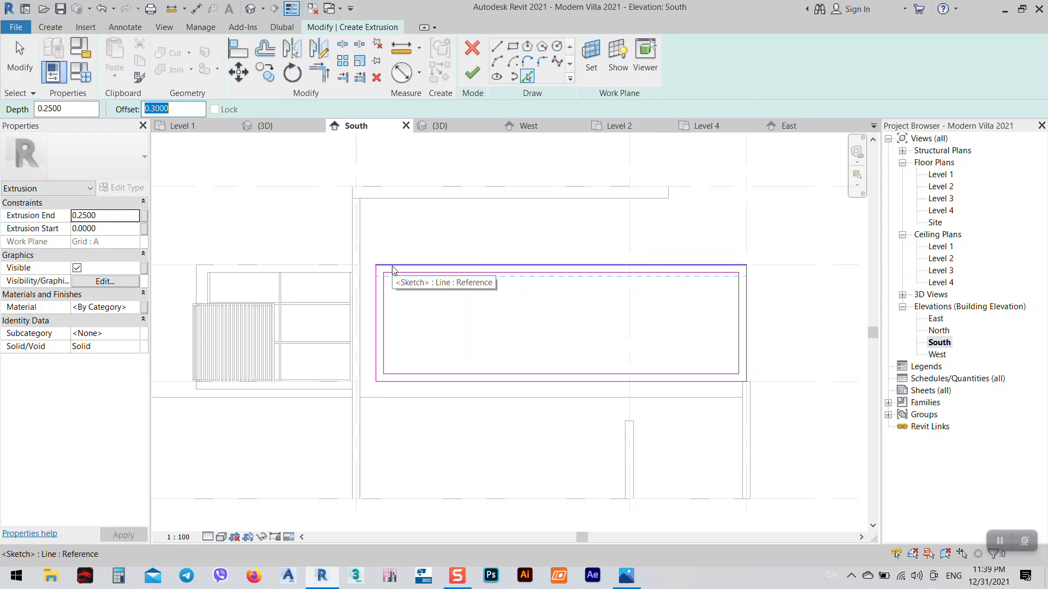
- Finish the frame's extrusion sketch, compare it in the 3D view with the reference photo, and finish the in-place model
{"action": "left_click", "coordinate": [473, 74]}
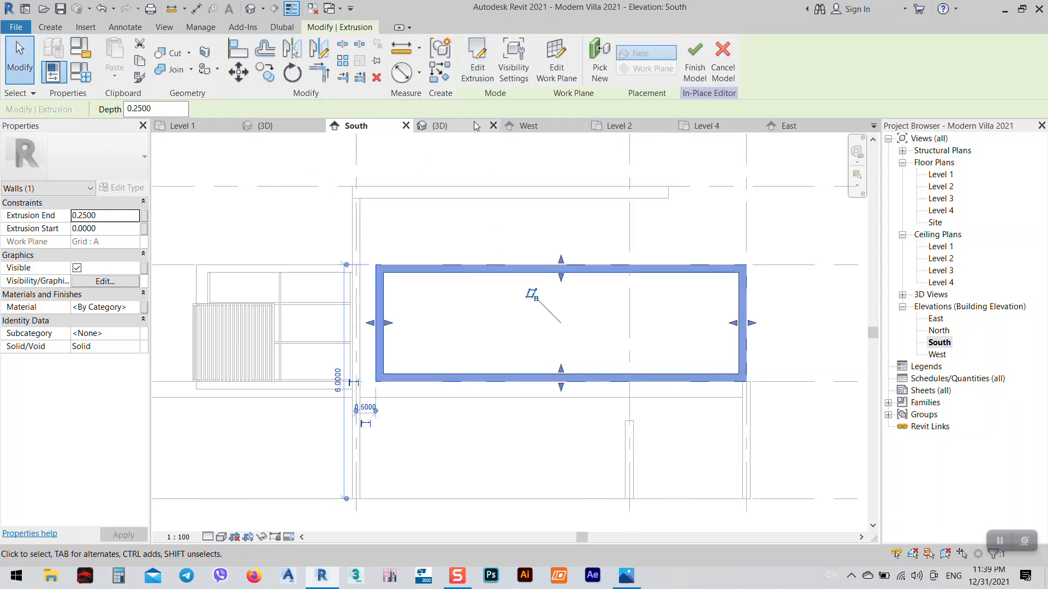
{"action": "left_click", "coordinate": [439, 126]}
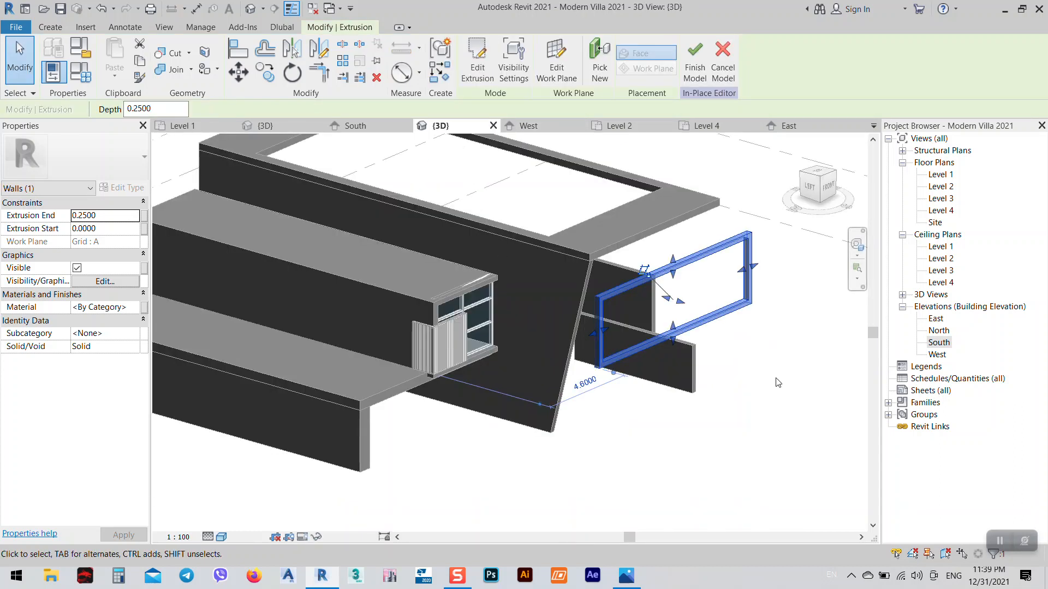
{"action": "left_click", "coordinate": [633, 580]}
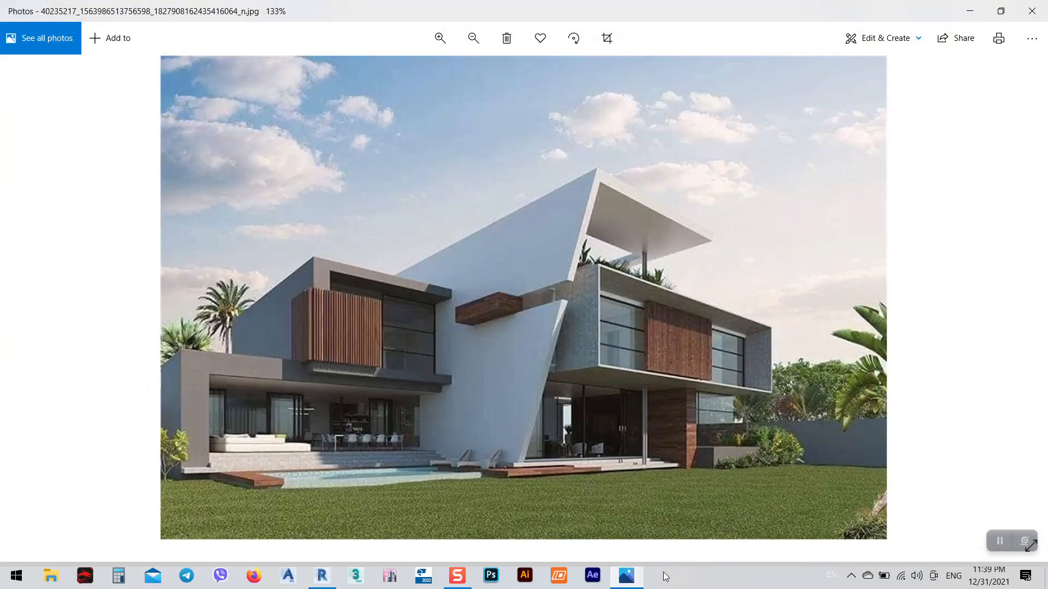
{"action": "left_click", "coordinate": [627, 584]}
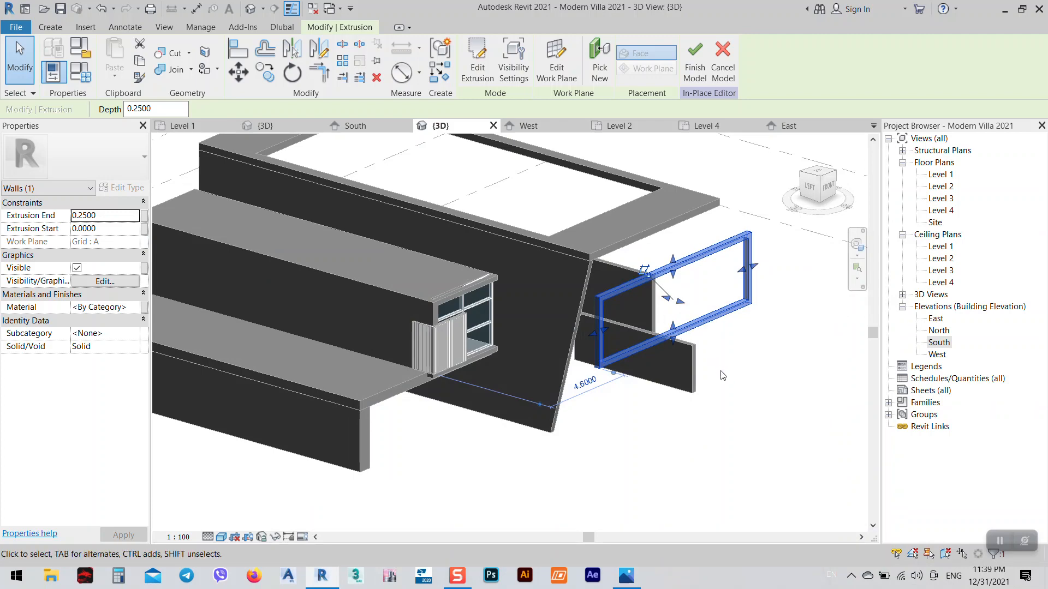
{"action": "left_click", "coordinate": [706, 81]}
- Stretch the wall frame from its rear face back through the building to form a long tube, and inspect it in 3D
{"action": "left_click", "coordinate": [666, 303]}
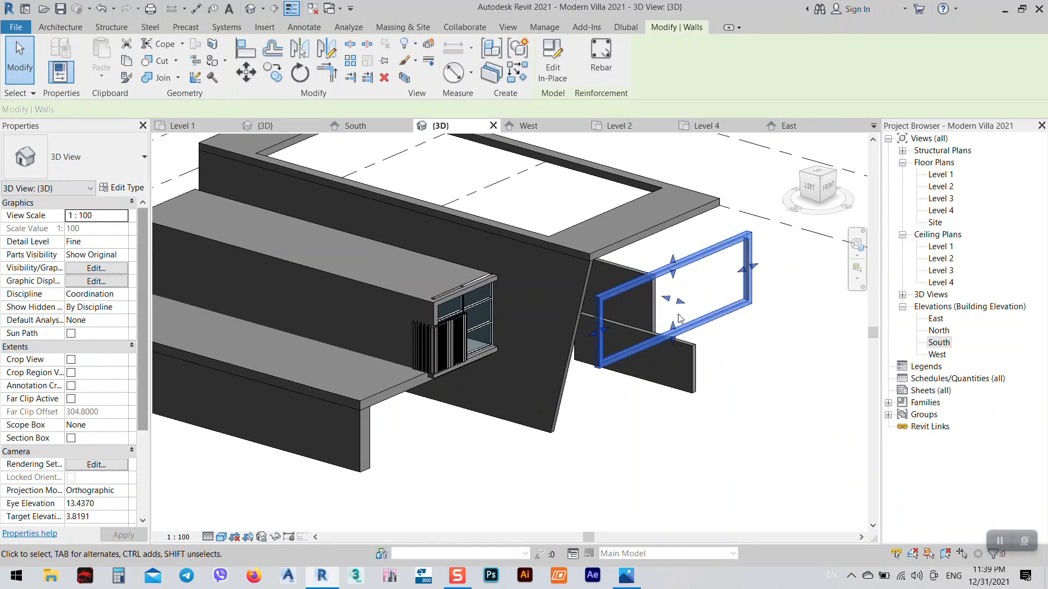
{"action": "left_click_drag", "start_coordinate": [666, 303], "coordinate": [285, 174]}
{"action": "left_click", "coordinate": [670, 453]}
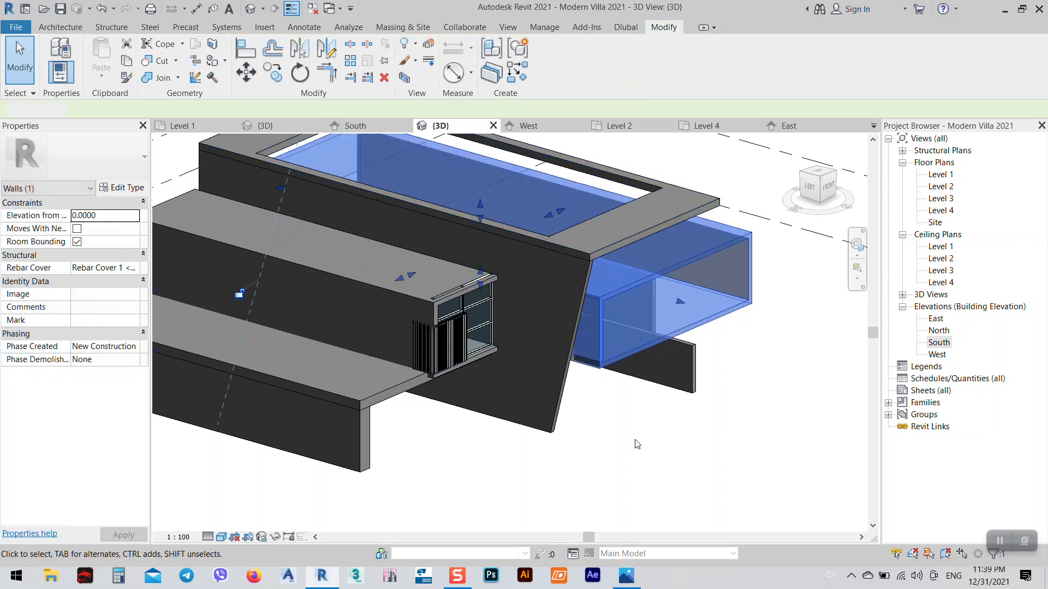
{"action": "middle_click_drag", "start_coordinate": [701, 485], "coordinate": [659, 467], "text": "shift"}
{"action": "middle_click_drag", "start_coordinate": [784, 444], "coordinate": [755, 462], "text": "shift"}
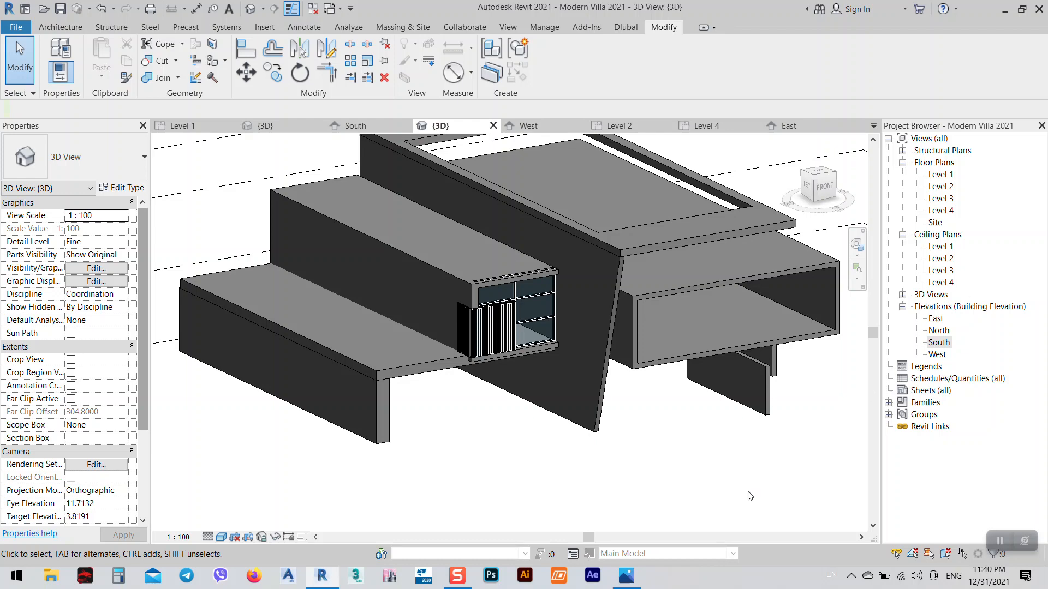
- Open the Level 2 floor plan and compare the new volume's front end with the reference photo
{"action": "left_click", "coordinate": [626, 576]}
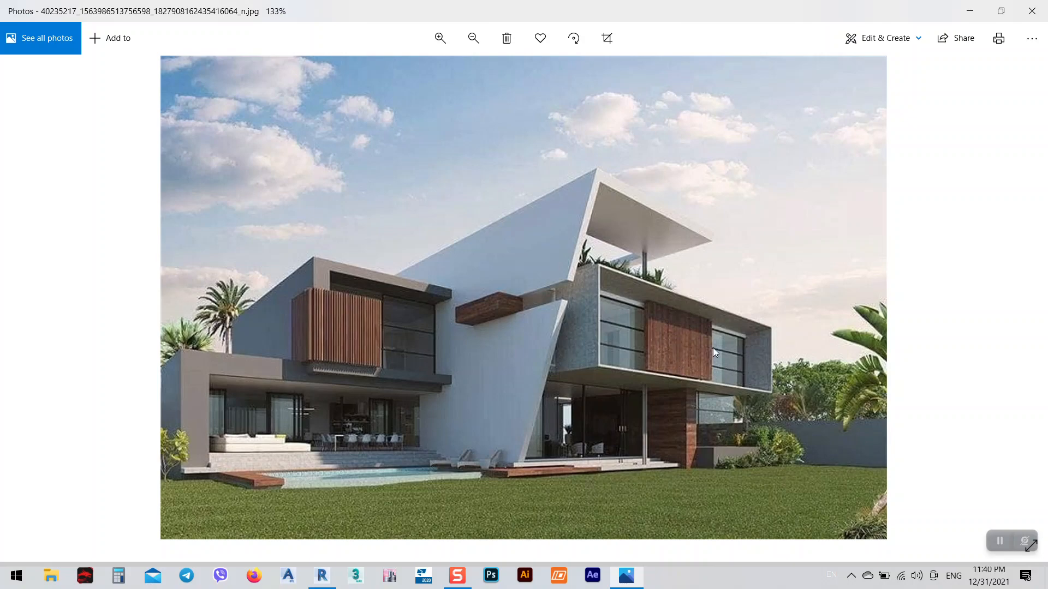
{"action": "left_click", "coordinate": [625, 584]}
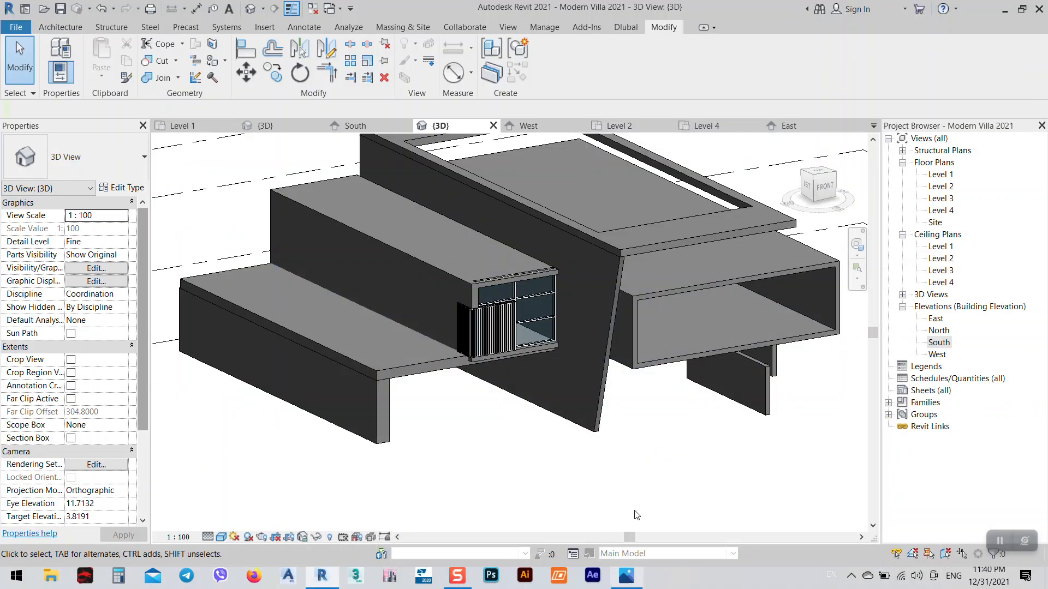
{"action": "double_click", "coordinate": [940, 200]}
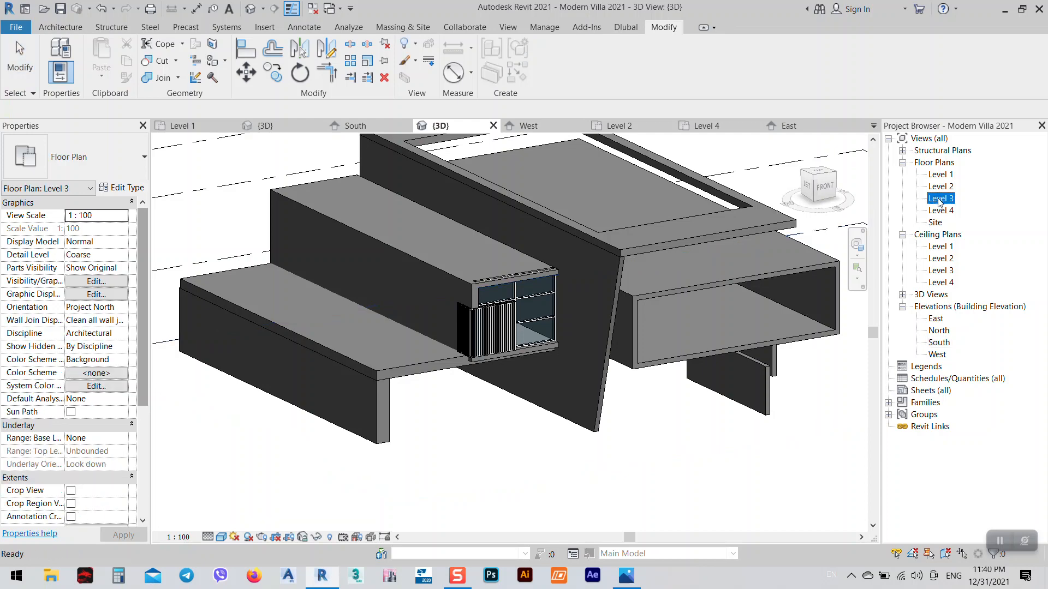
{"action": "left_click", "coordinate": [940, 187]}
{"action": "double_click", "coordinate": [940, 187]}
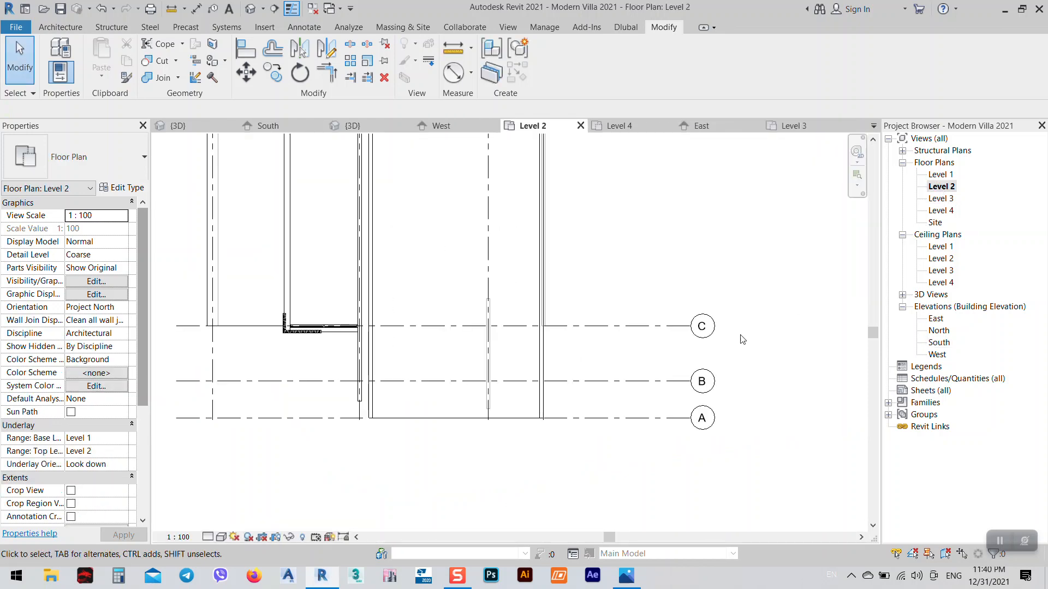
{"action": "scroll", "coordinate": [484, 456], "scroll_direction": "up", "scroll_amount": 2}
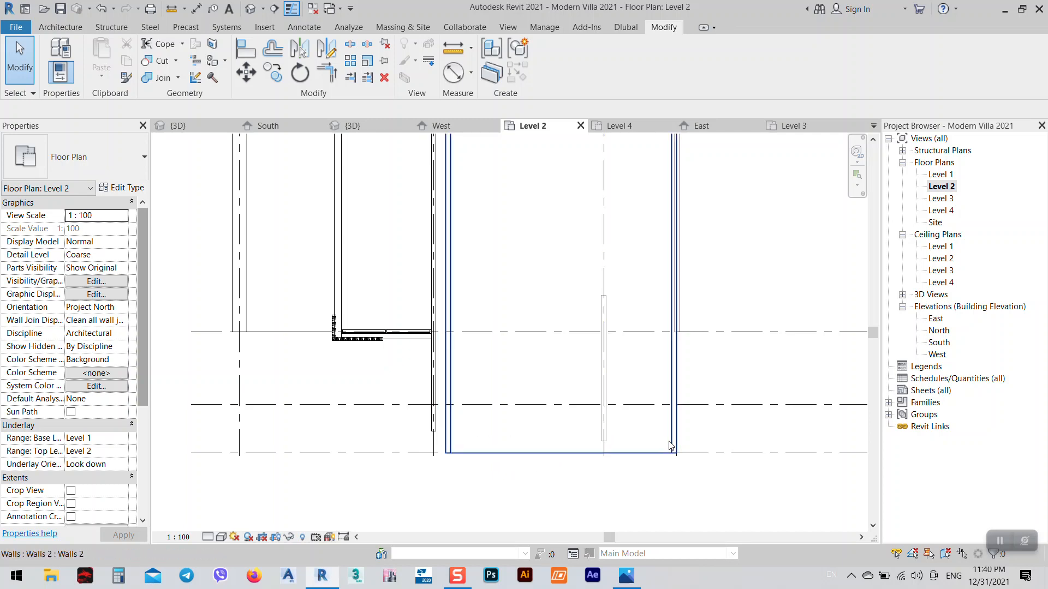
{"action": "left_click", "coordinate": [627, 576]}
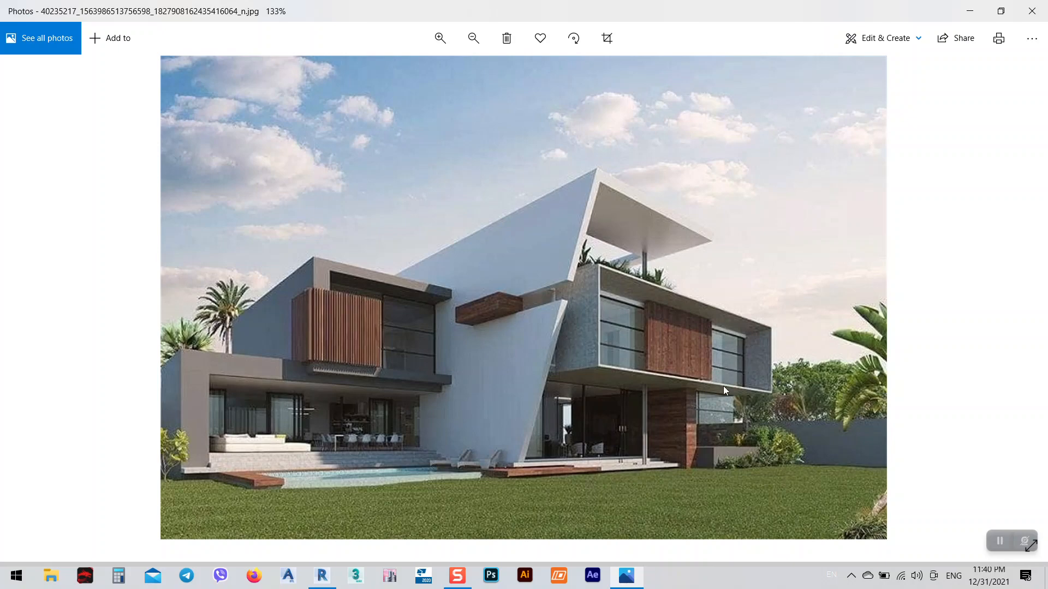
- Start a wall using the Storefront 2 curtain wall type and duplicate that type as Storefront 3
{"action": "left_click", "coordinate": [970, 11]}
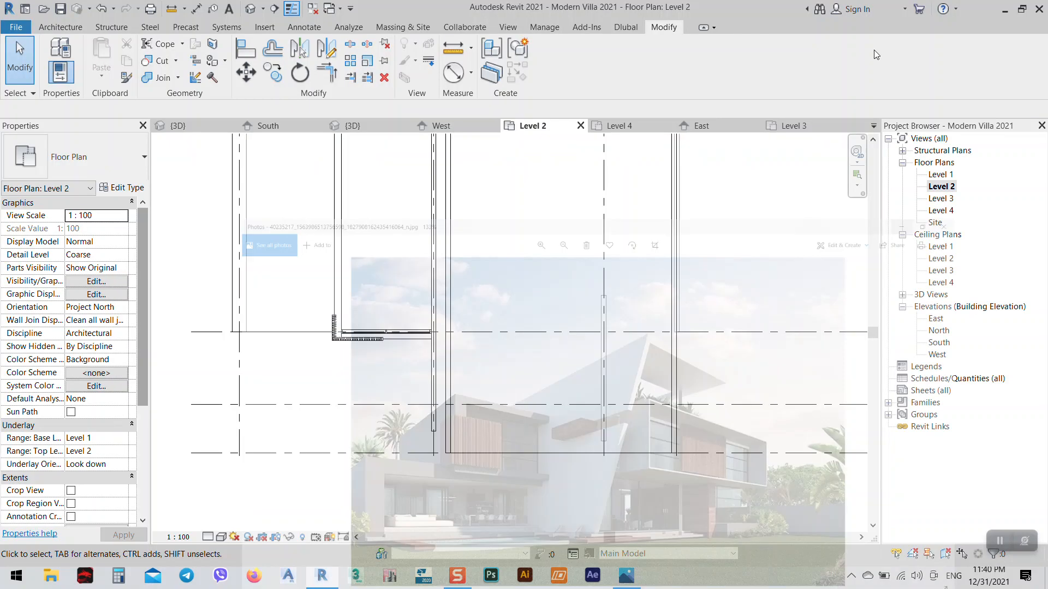
{"action": "left_click", "coordinate": [66, 28]}
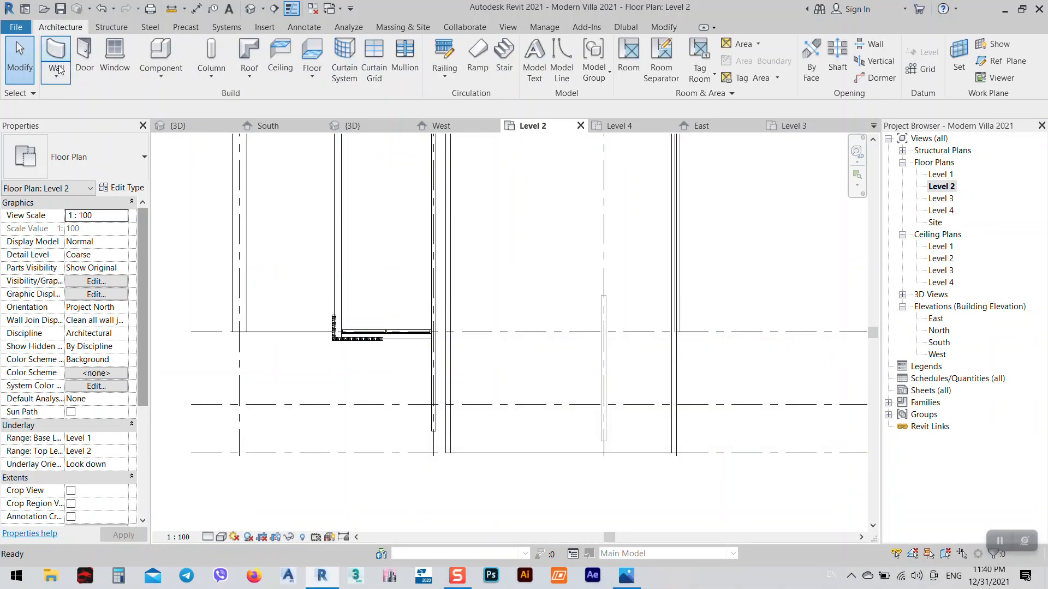
{"action": "left_click", "coordinate": [60, 57]}
{"action": "left_click", "coordinate": [106, 174]}
{"action": "scroll", "coordinate": [90, 358], "scroll_direction": "down", "scroll_amount": 10}
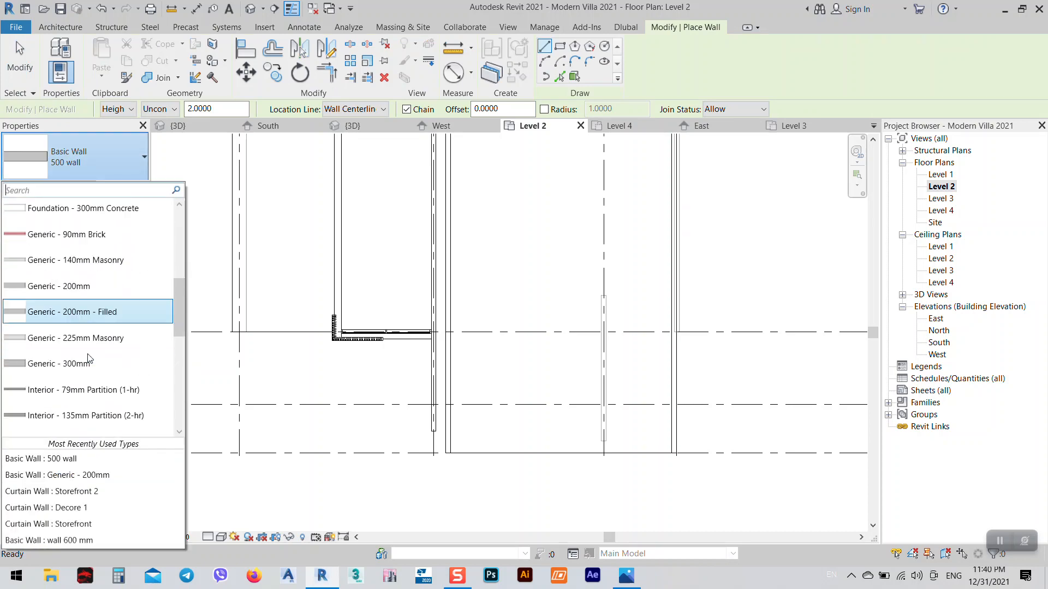
{"action": "scroll", "coordinate": [82, 377], "scroll_direction": "down", "scroll_amount": 5}
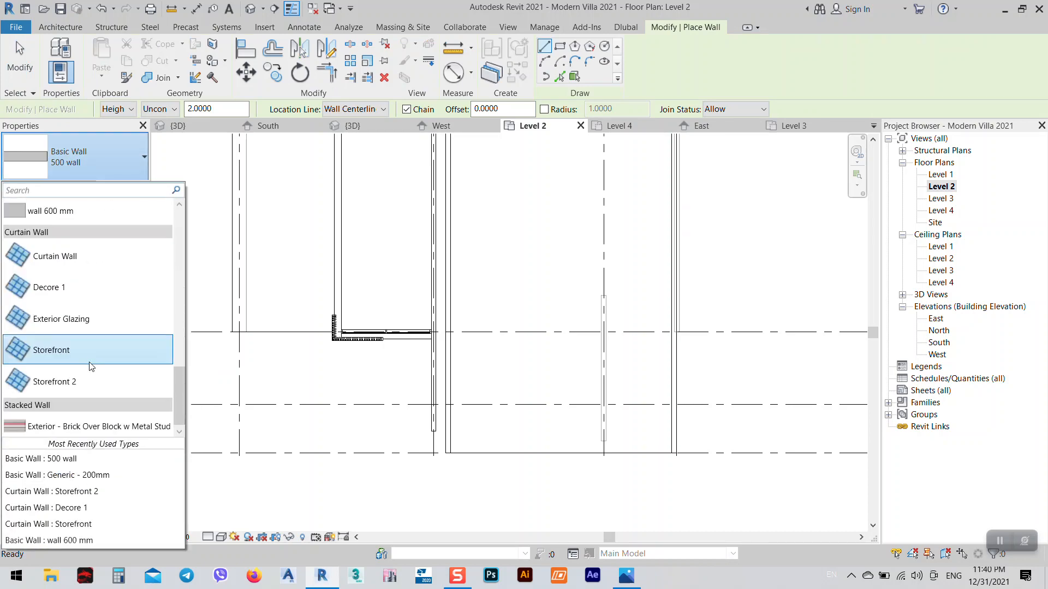
{"action": "left_click", "coordinate": [46, 391]}
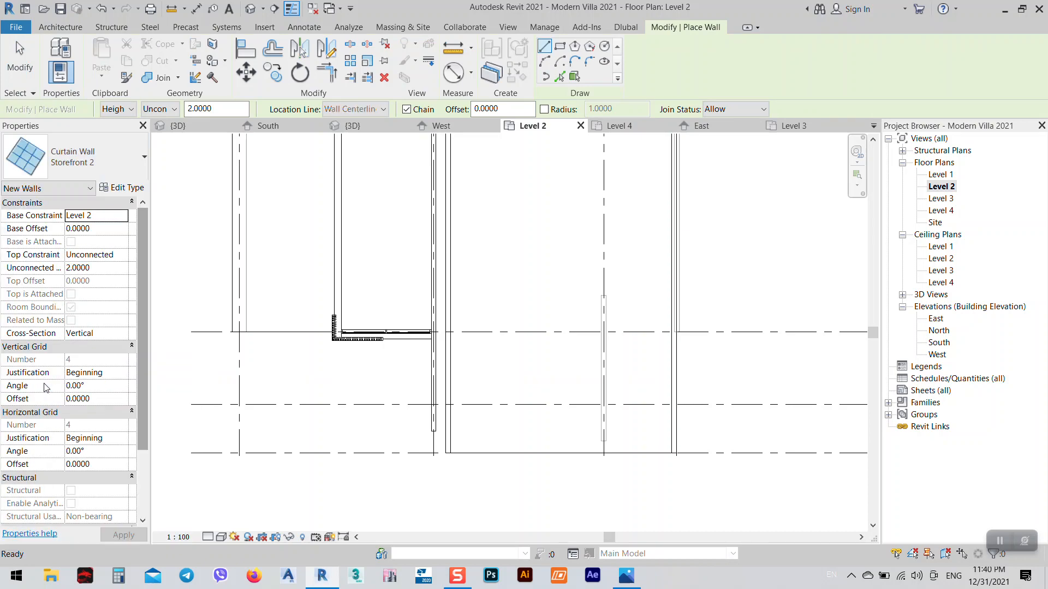
{"action": "left_click", "coordinate": [121, 187]}
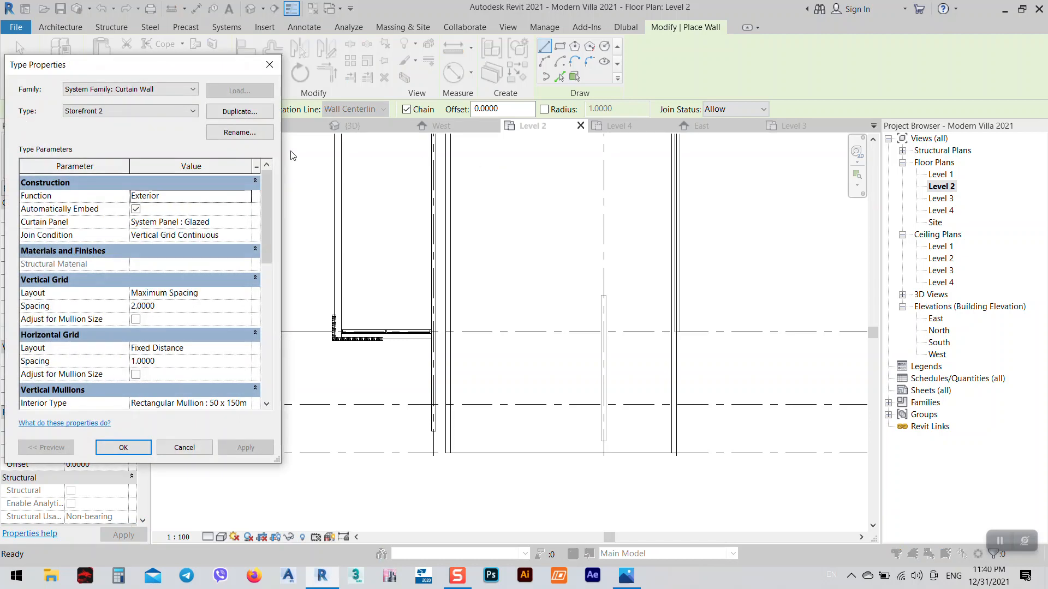
{"action": "left_click", "coordinate": [239, 111]}
{"action": "left_click", "coordinate": [148, 290]}
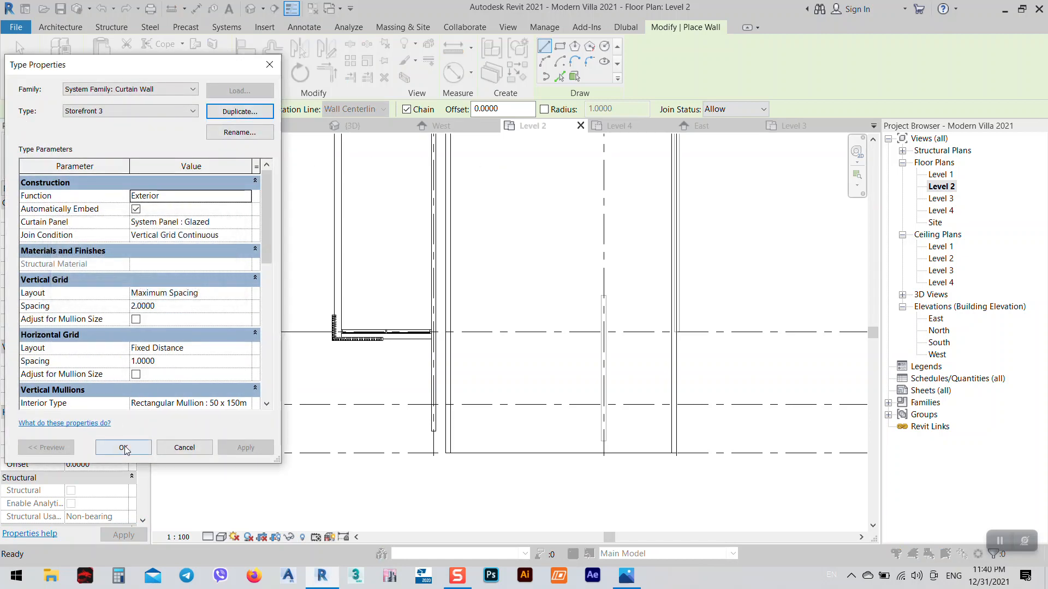
{"action": "left_click", "coordinate": [123, 448]}
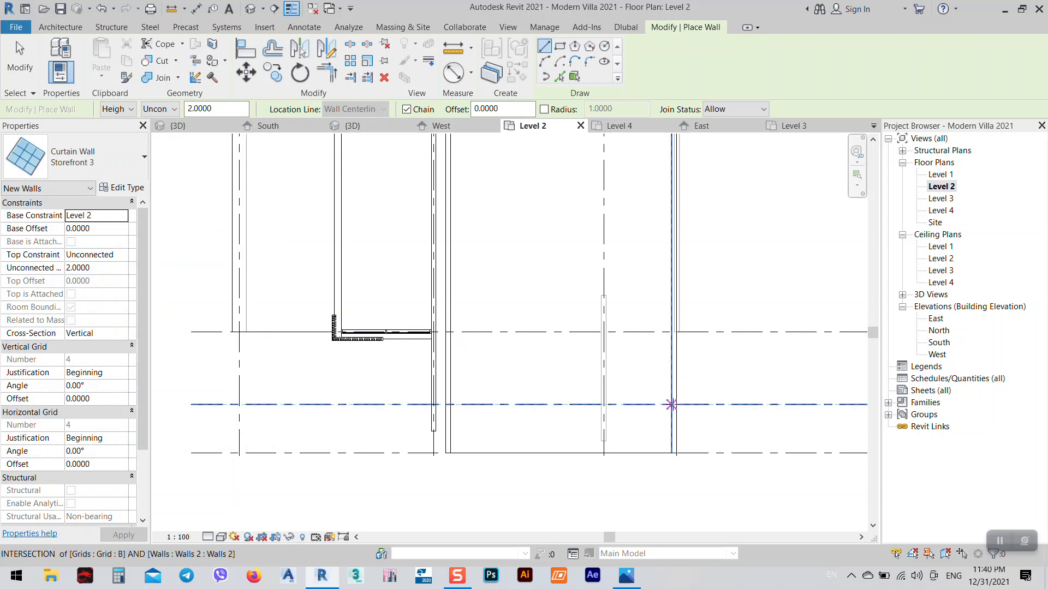
- Draw a Storefront 3 curtain wall along grid B between the inner faces of the framed volume's side walls
{"action": "left_click", "coordinate": [671, 404]}
{"action": "left_click", "coordinate": [451, 405]}
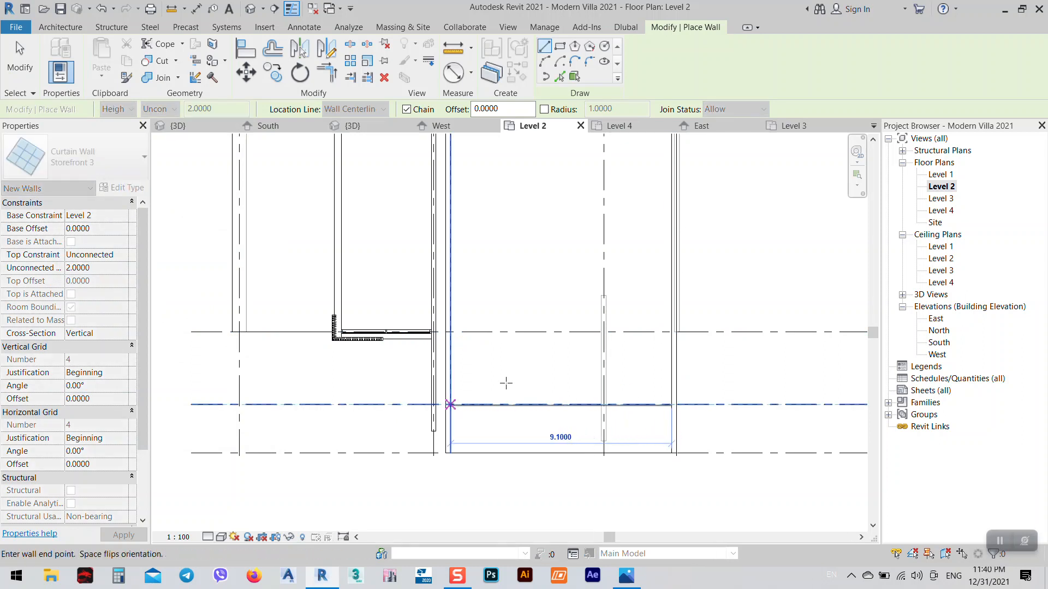
{"action": "right_click", "coordinate": [510, 382]}
{"action": "left_click", "coordinate": [552, 367]}
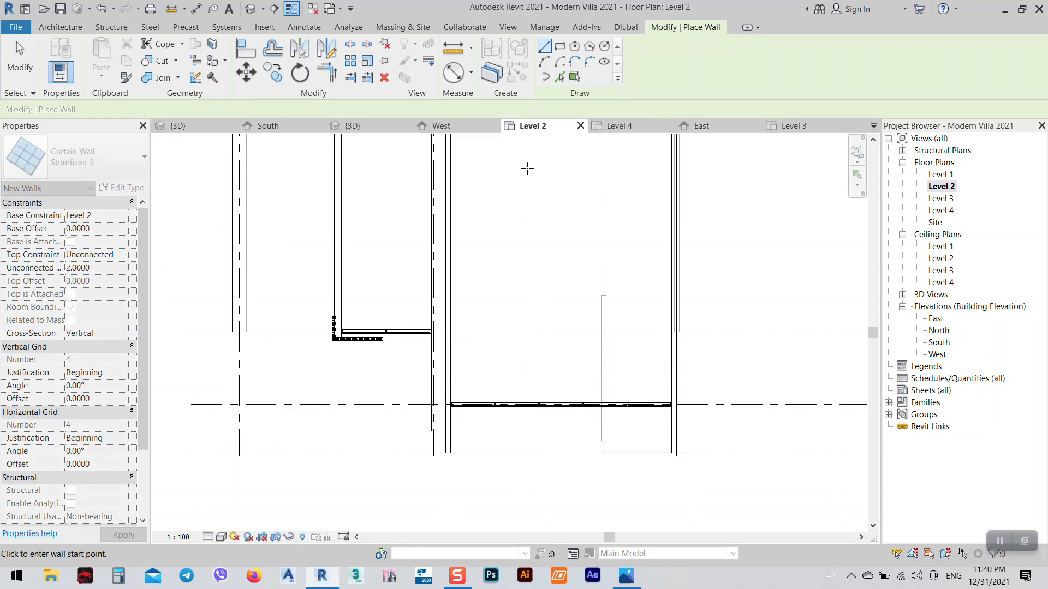
- Select the new curtain wall in the 3D view and set its top constraint to Level 3
{"action": "left_click", "coordinate": [352, 126]}
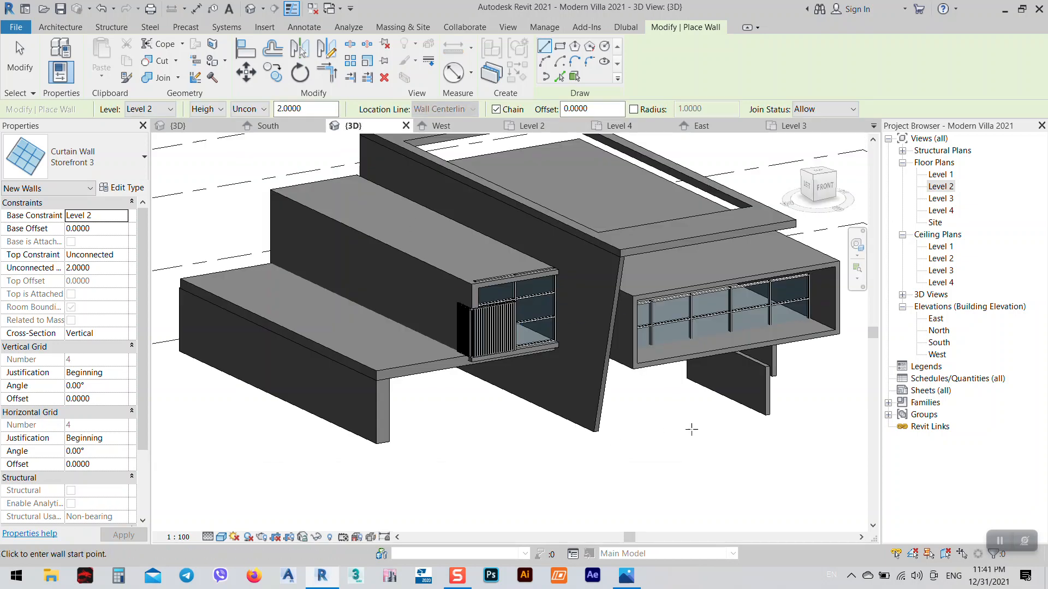
{"action": "middle_click_drag", "start_coordinate": [745, 465], "coordinate": [737, 416], "text": "shift"}
{"action": "right_click", "coordinate": [682, 216]}
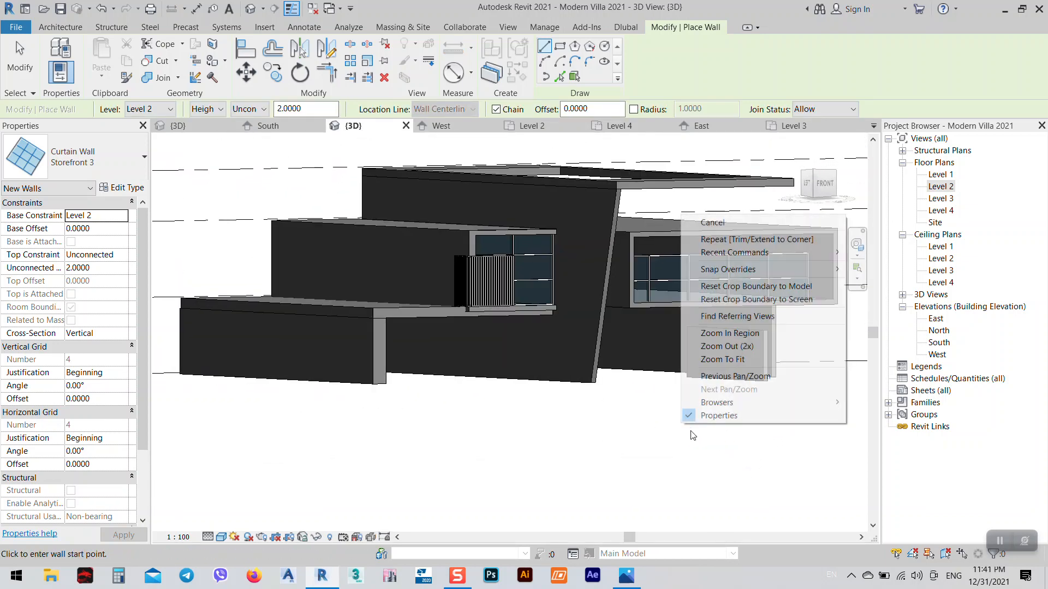
{"action": "left_click", "coordinate": [737, 223]}
{"action": "left_click", "coordinate": [707, 257]}
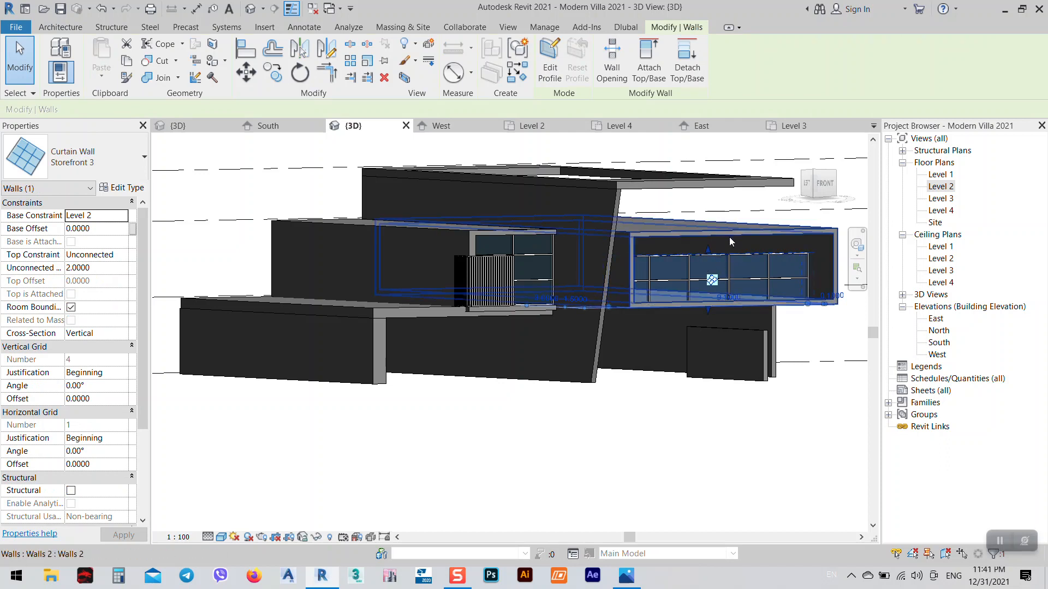
{"action": "left_click", "coordinate": [116, 256]}
{"action": "left_click", "coordinate": [122, 255]}
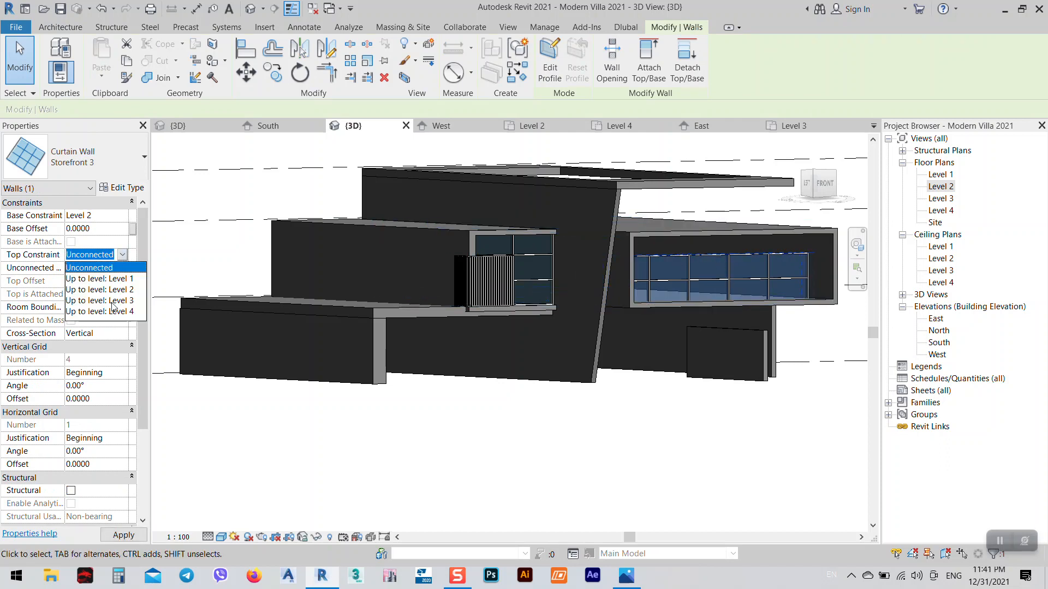
{"action": "left_click", "coordinate": [112, 306]}
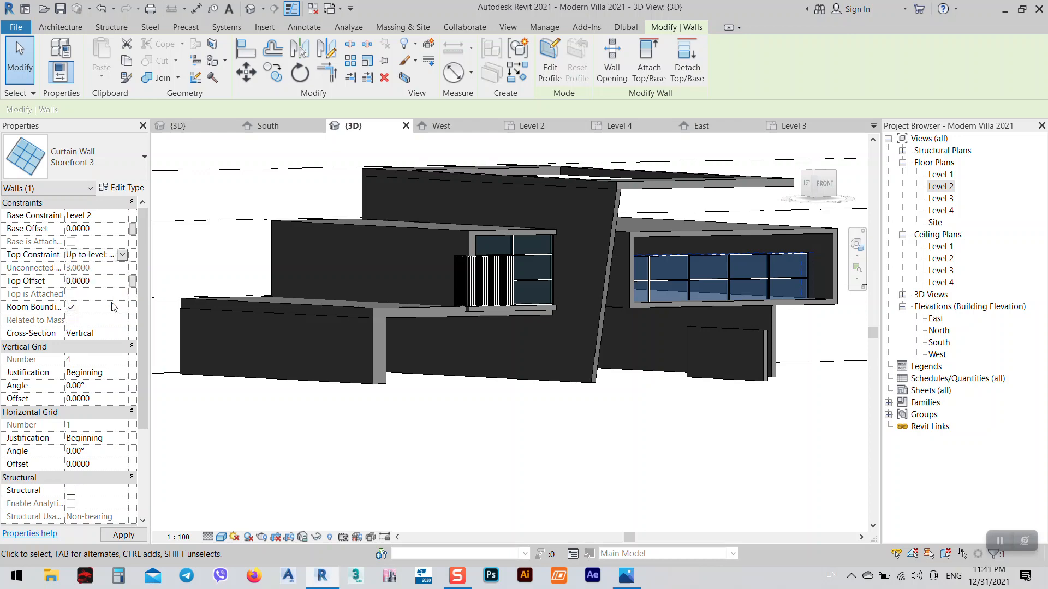
- Inspect the glazed front of the framed volume in 3D and compare it with the reference photo
{"action": "left_click", "coordinate": [535, 469]}
{"action": "middle_click_drag", "start_coordinate": [535, 469], "coordinate": [543, 450], "text": "shift"}
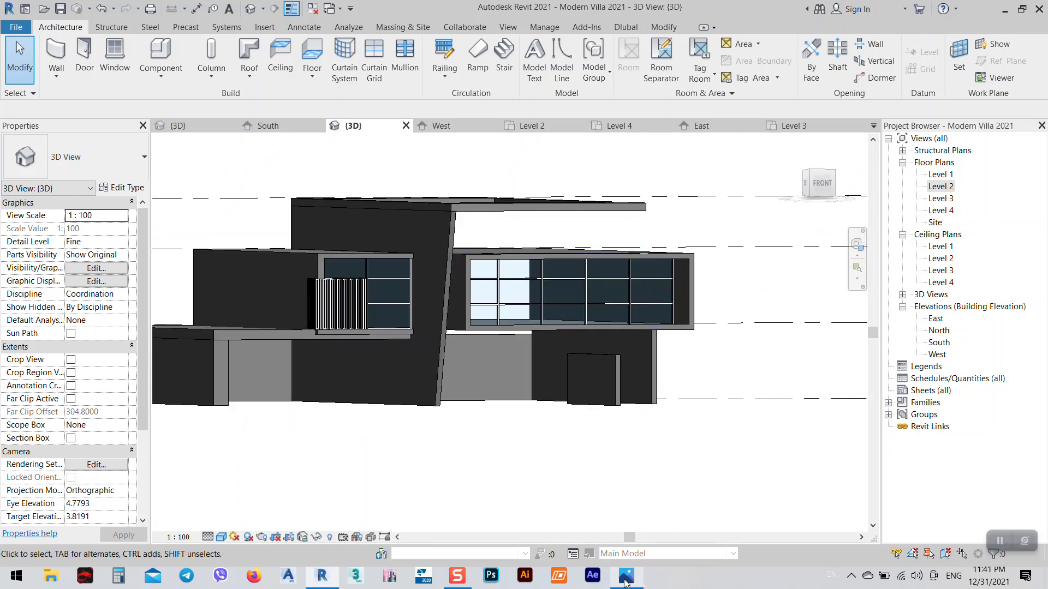
{"action": "left_click", "coordinate": [626, 578]}
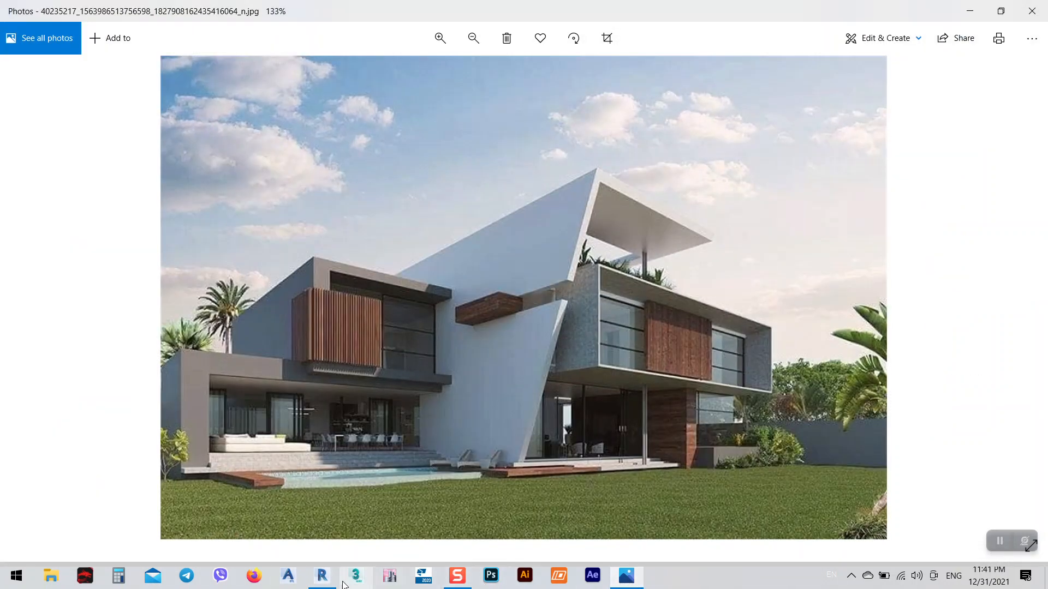
{"action": "left_click", "coordinate": [324, 588]}
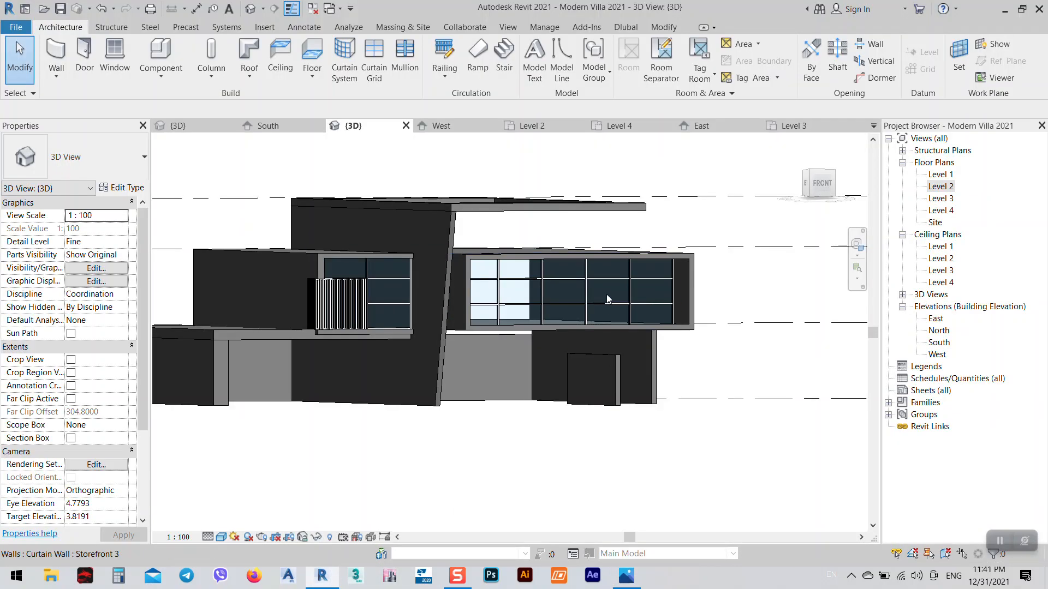
{"action": "middle_click_drag", "start_coordinate": [611, 311], "coordinate": [649, 331], "text": "shift"}
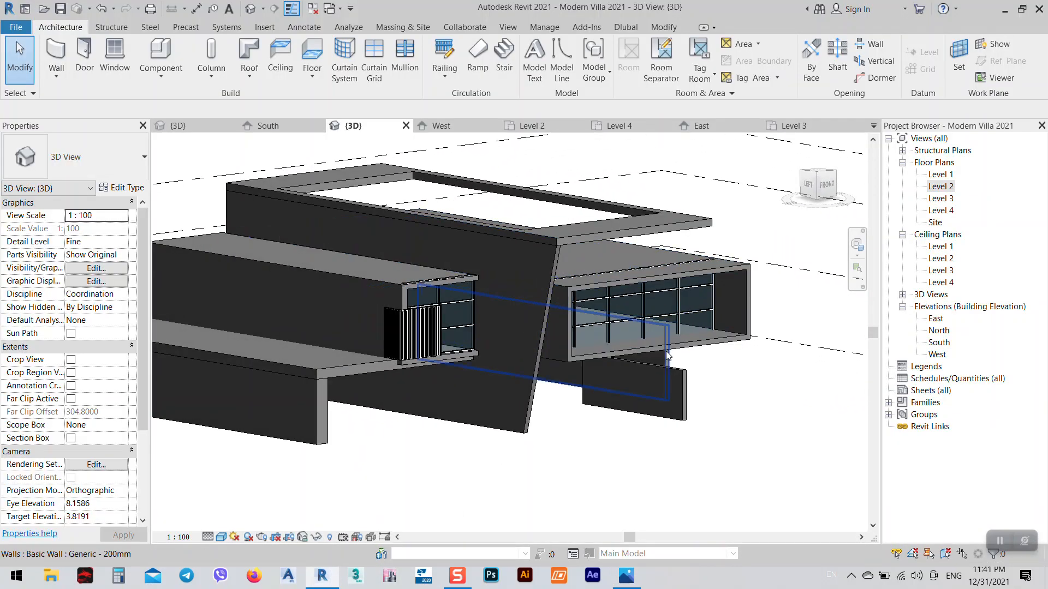
{"action": "left_click", "coordinate": [627, 575]}
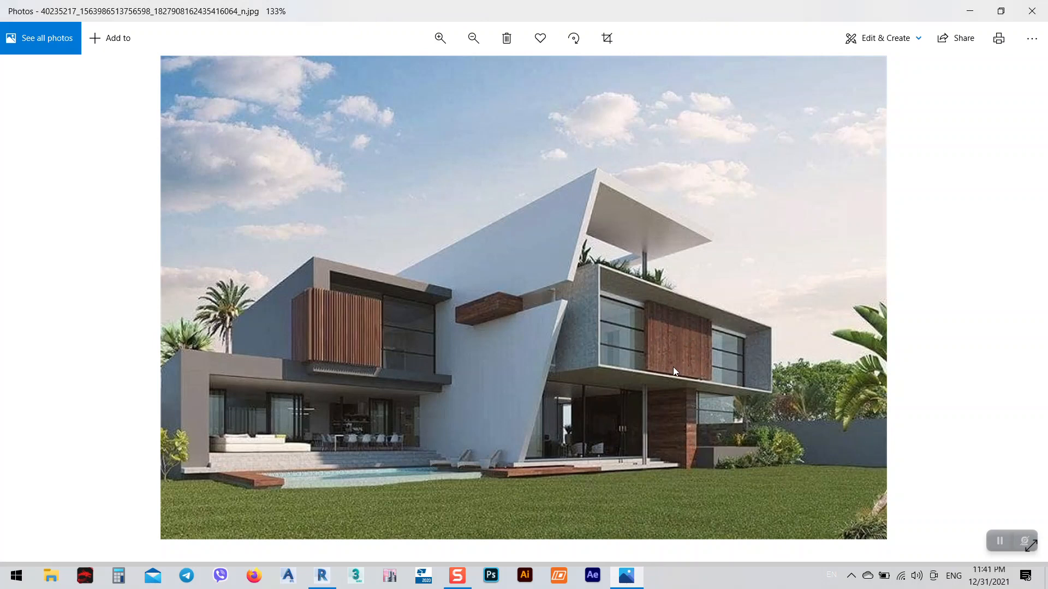
{"action": "left_click", "coordinate": [970, 11]}
- Close the Level 3, Level 4 and East views and return to the Level 2 floor plan
{"action": "left_click", "coordinate": [795, 127]}
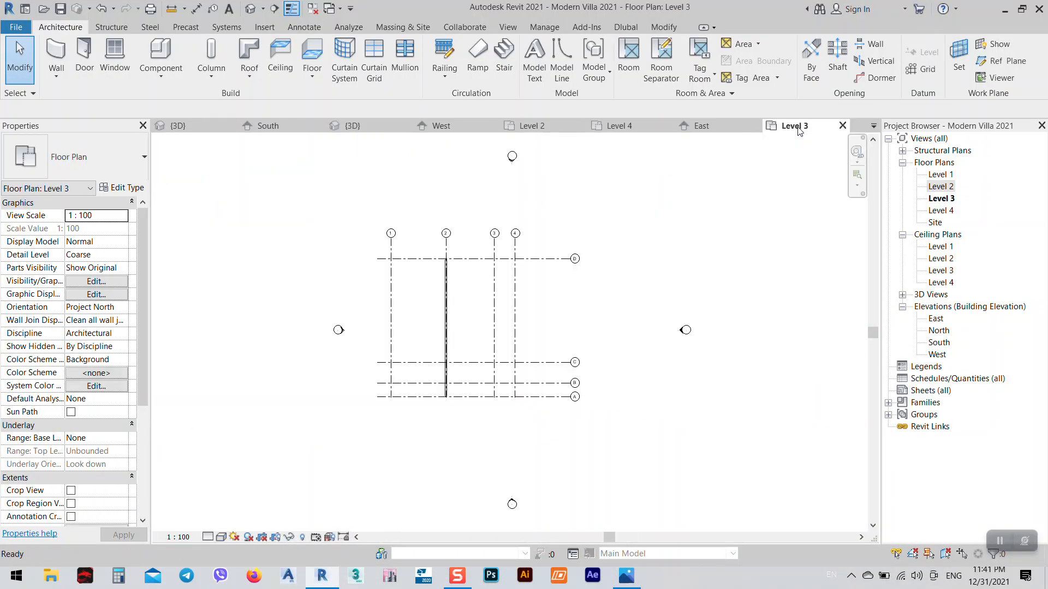
{"action": "left_click", "coordinate": [842, 126]}
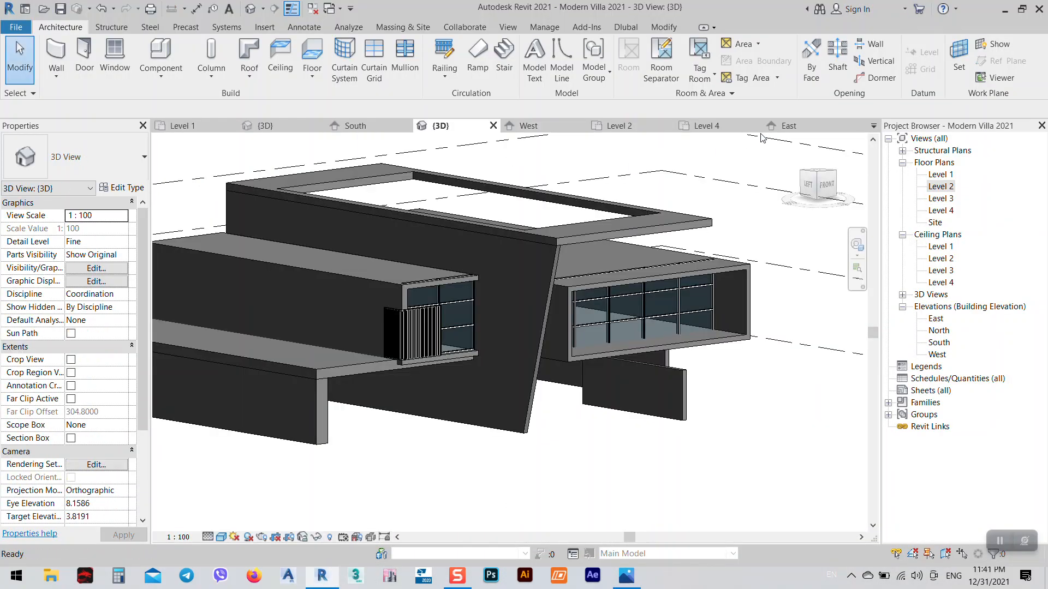
{"action": "left_click", "coordinate": [708, 125]}
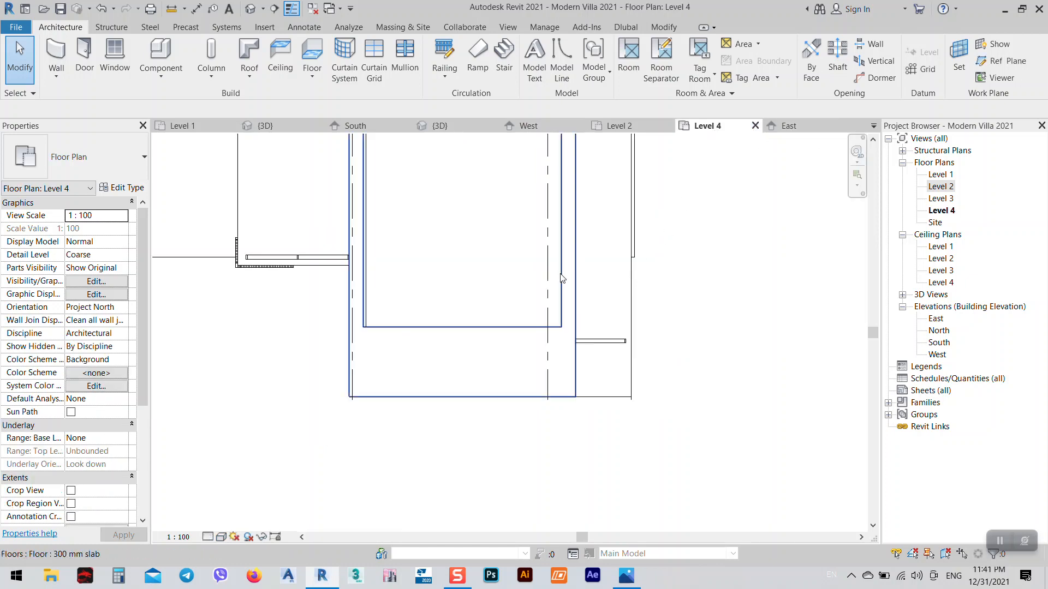
{"action": "scroll", "coordinate": [546, 384], "scroll_direction": "down", "scroll_amount": 3}
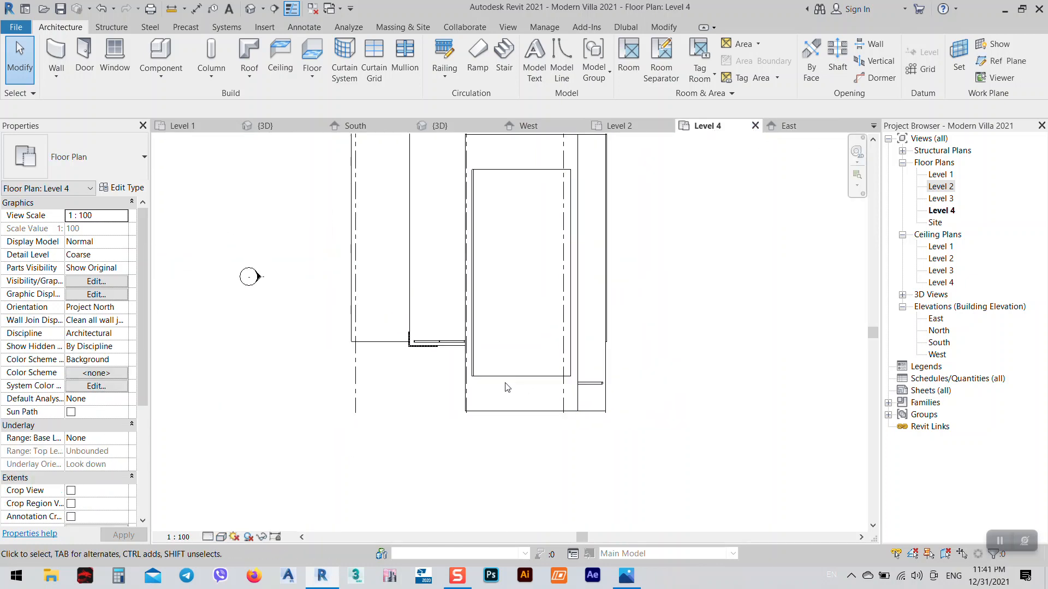
{"action": "left_click", "coordinate": [620, 126]}
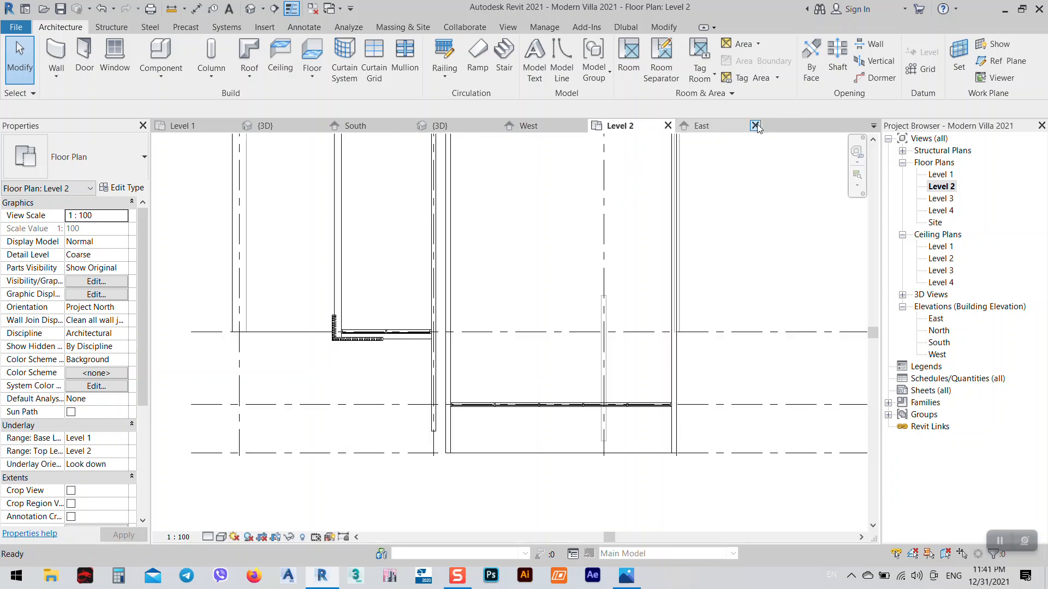
{"action": "left_click", "coordinate": [755, 126]}
- Draw a 2 m long Generic - 200mm wall just in front of and parallel to the Storefront 3 curtain wall
{"action": "middle_click_drag", "start_coordinate": [610, 403], "coordinate": [554, 339]}
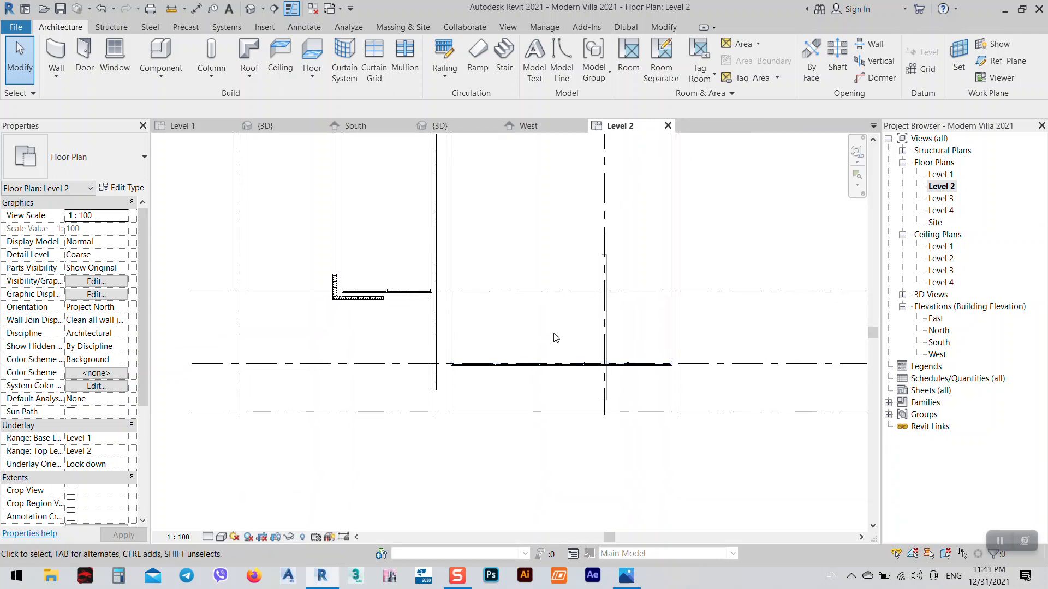
{"action": "left_click", "coordinate": [56, 55]}
{"action": "left_click", "coordinate": [76, 158]}
{"action": "scroll", "coordinate": [85, 228], "scroll_direction": "up", "scroll_amount": 5}
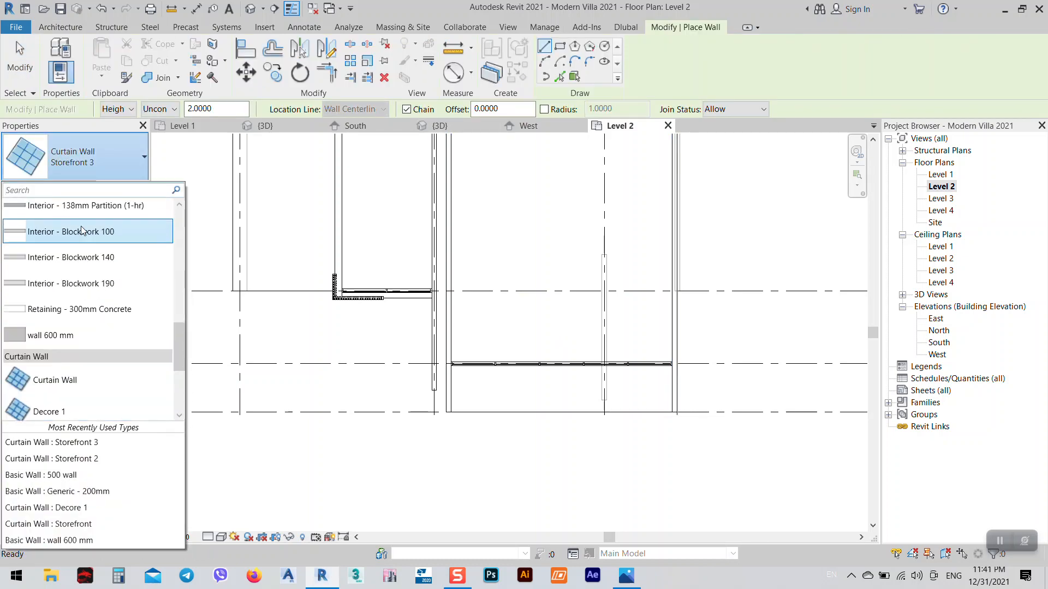
{"action": "left_click", "coordinate": [82, 387]}
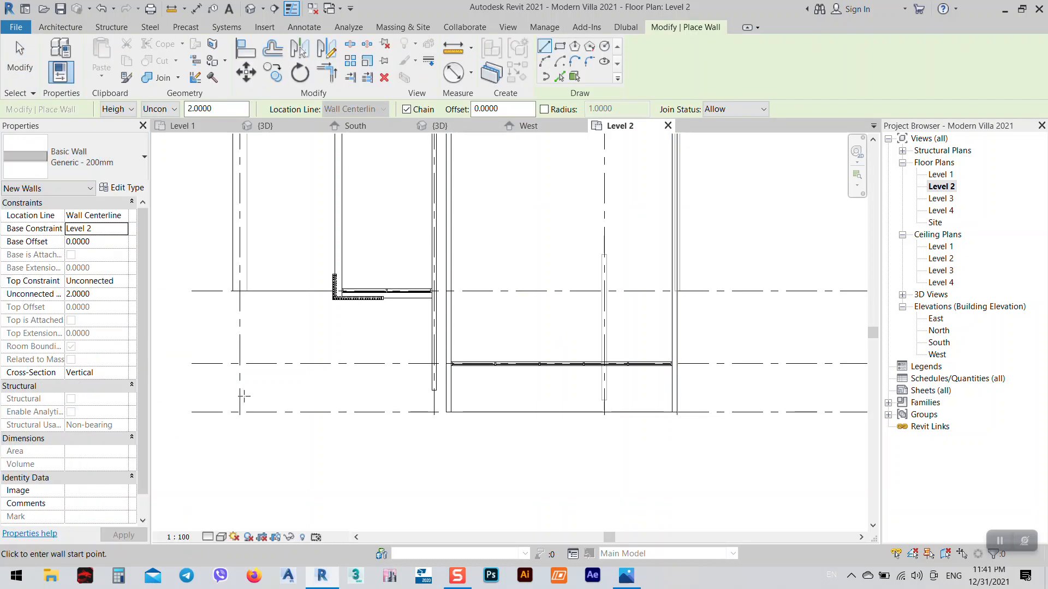
{"action": "left_click", "coordinate": [601, 373]}
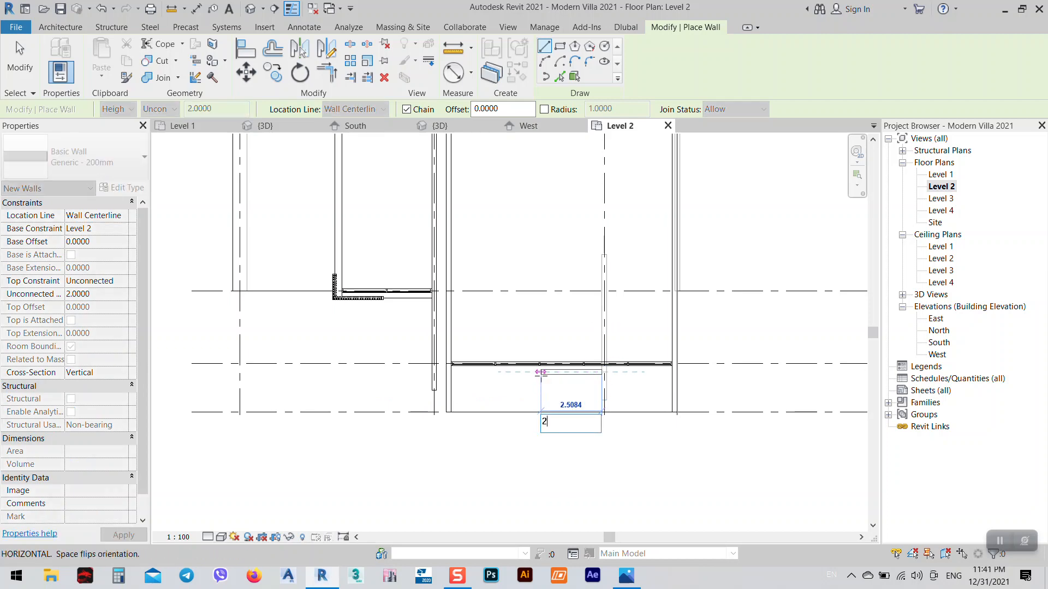
{"action": "left_click", "coordinate": [553, 372]}
{"action": "key", "text": "Escape"}
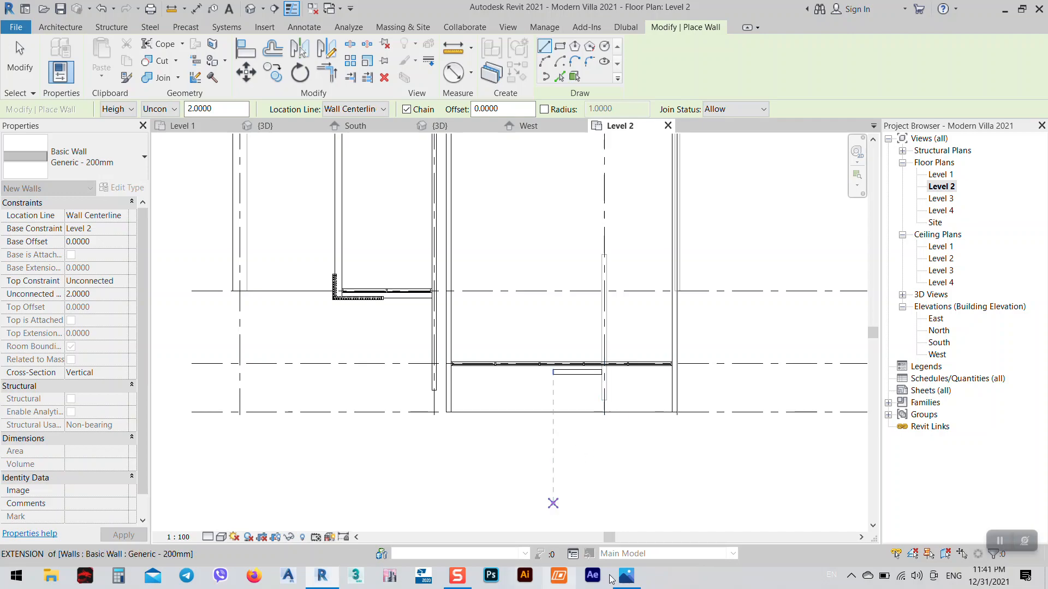
- Compare the short front wall with the wood-clad panel in the reference photo and return to Revit
{"action": "left_click", "coordinate": [328, 583]}
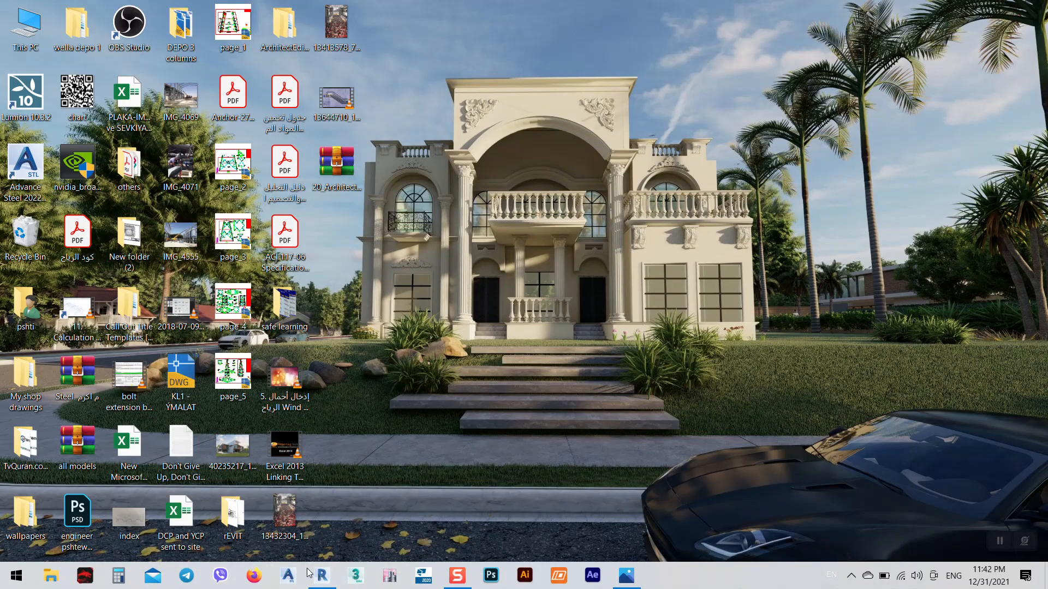
{"action": "left_click", "coordinate": [626, 576]}
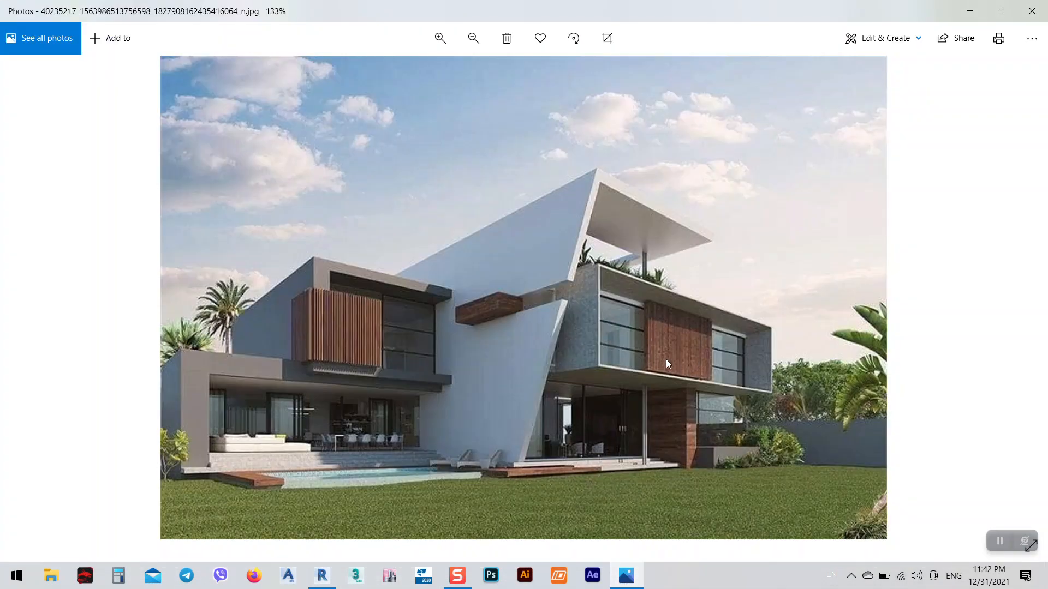
{"action": "left_click", "coordinate": [965, 11]}
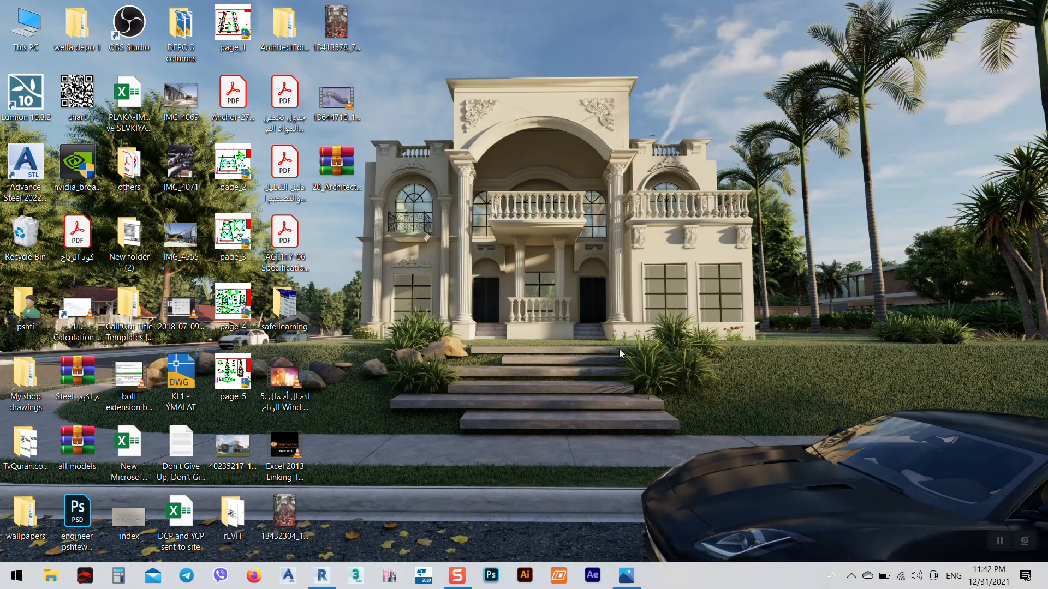
{"action": "left_click", "coordinate": [322, 575]}
- End the wall command and set the short front wall's length to 3 m
{"action": "right_click", "coordinate": [533, 270]}
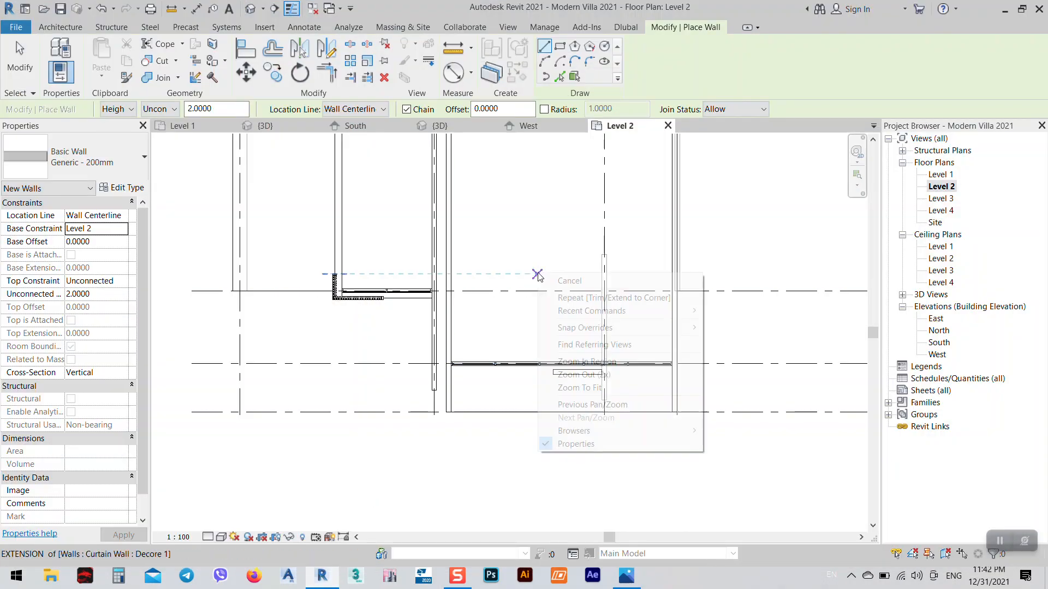
{"action": "left_click", "coordinate": [571, 279]}
{"action": "left_click", "coordinate": [583, 378]}
{"action": "scroll", "coordinate": [567, 402], "scroll_direction": "up", "scroll_amount": 3}
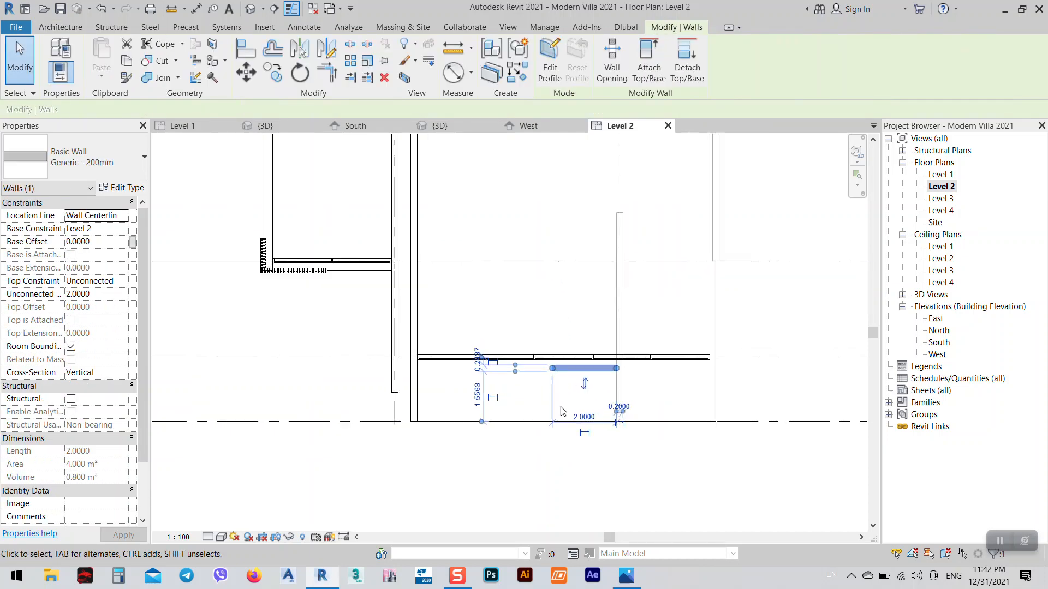
{"action": "left_click", "coordinate": [577, 411]}
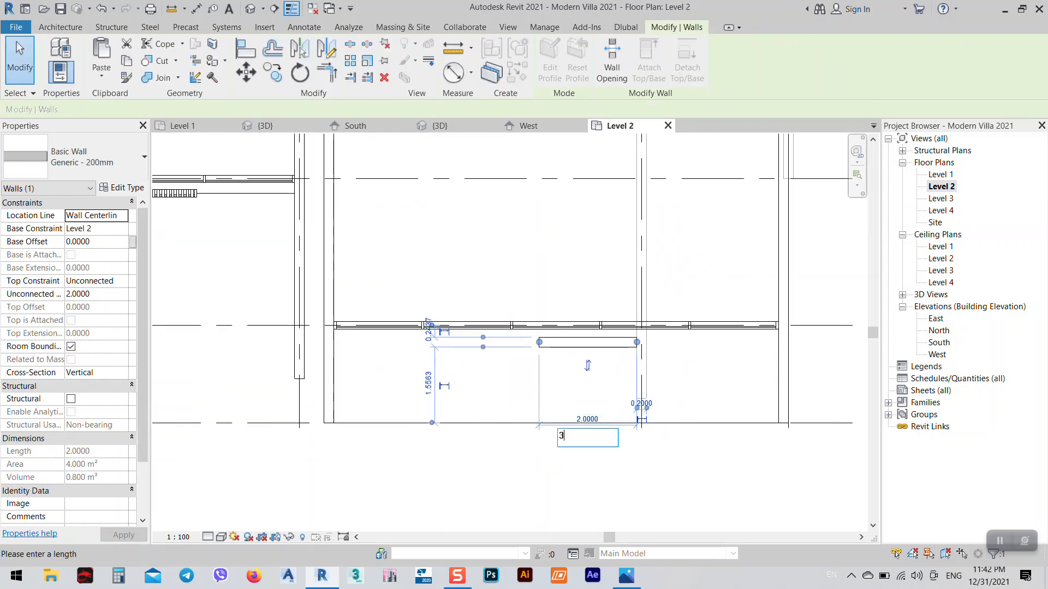
{"action": "key", "text": "Return"}
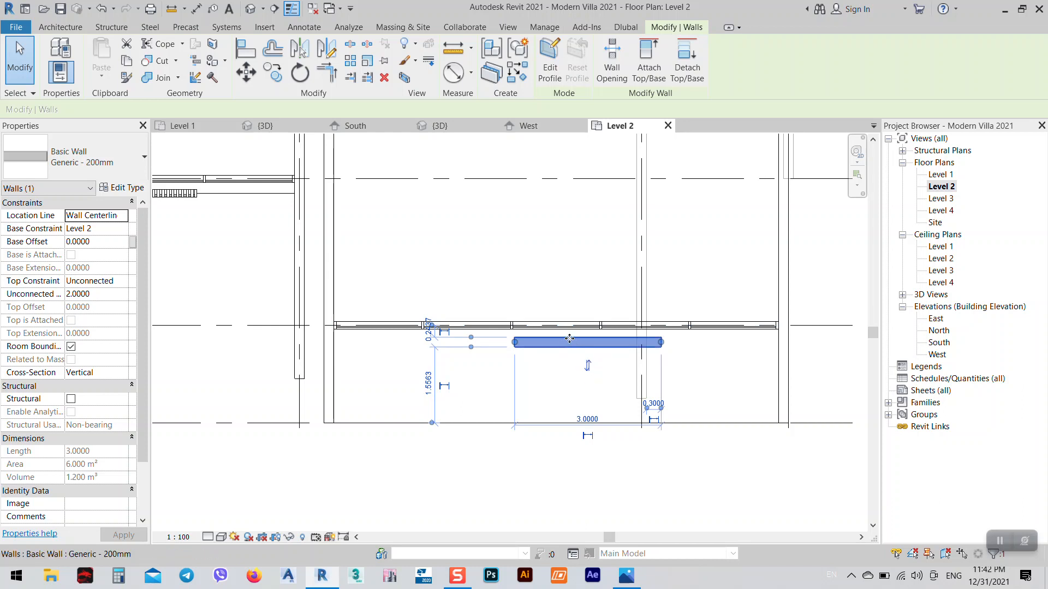
- Set the distance between the short front wall and the curtain wall's centerline to 0
{"action": "scroll", "coordinate": [569, 339], "scroll_direction": "up", "scroll_amount": 4}
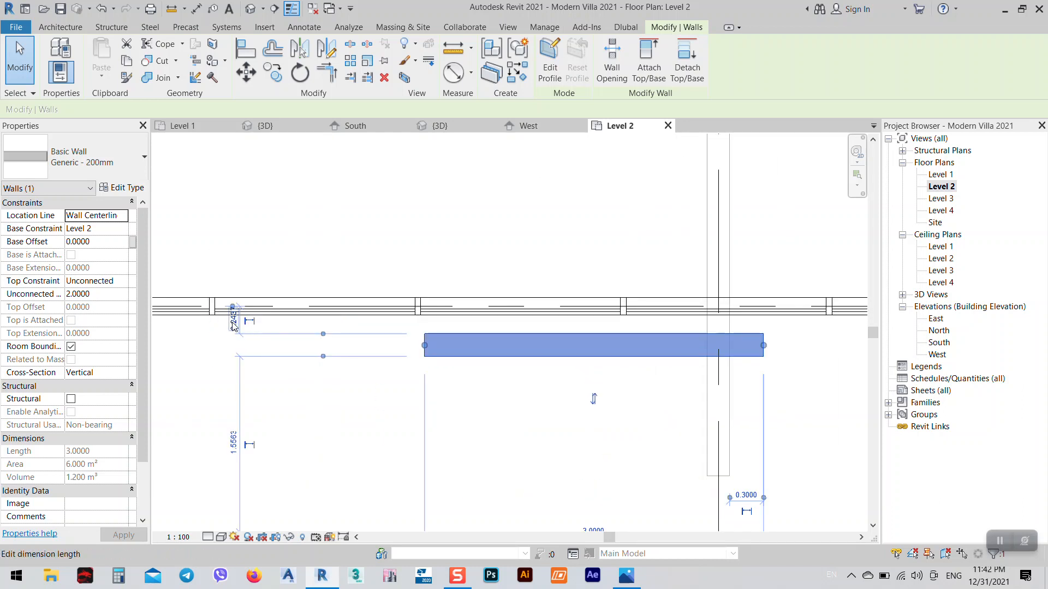
{"action": "left_click", "coordinate": [234, 322]}
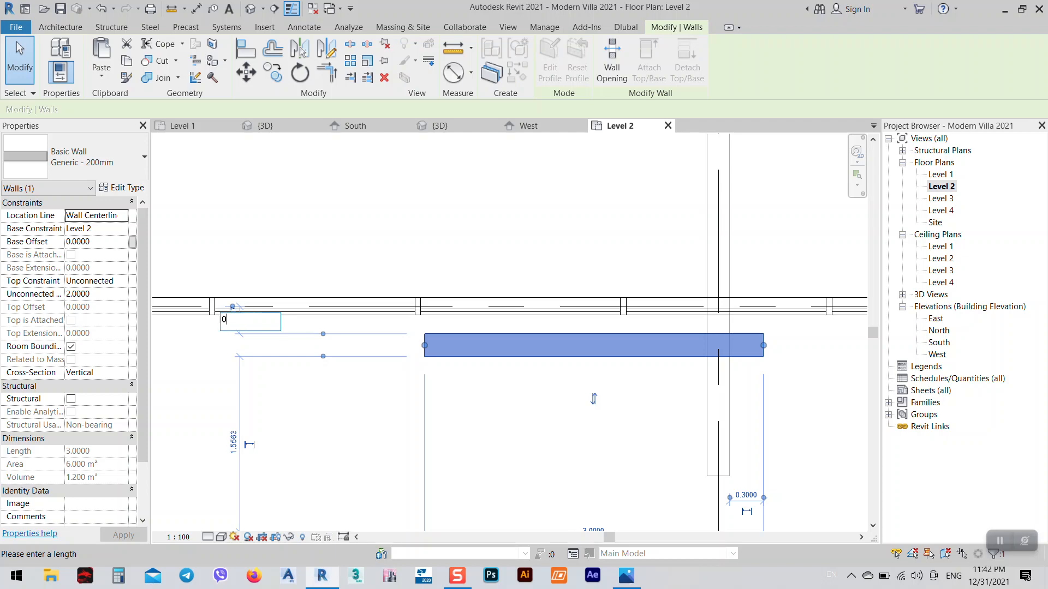
{"action": "type", "text": "0"}
{"action": "key", "text": "Return"}
{"action": "key", "text": "Escape"}
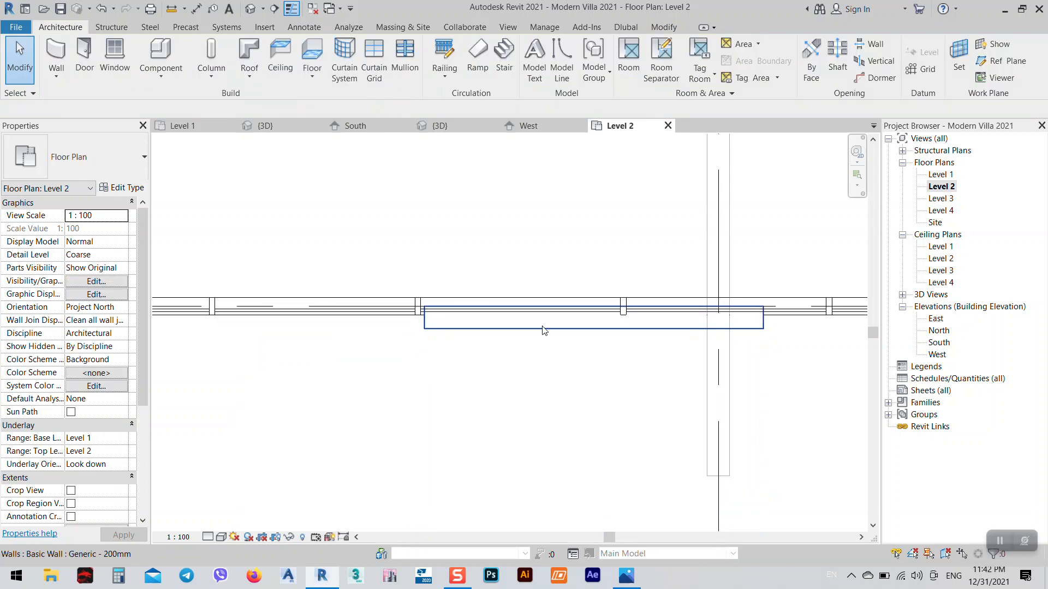
- Start an aligned dimension across the framed volume, referencing its two side walls with the Wall faces preference
{"action": "left_click", "coordinate": [543, 330]}
{"action": "scroll", "coordinate": [546, 341], "scroll_direction": "down", "scroll_amount": 2}
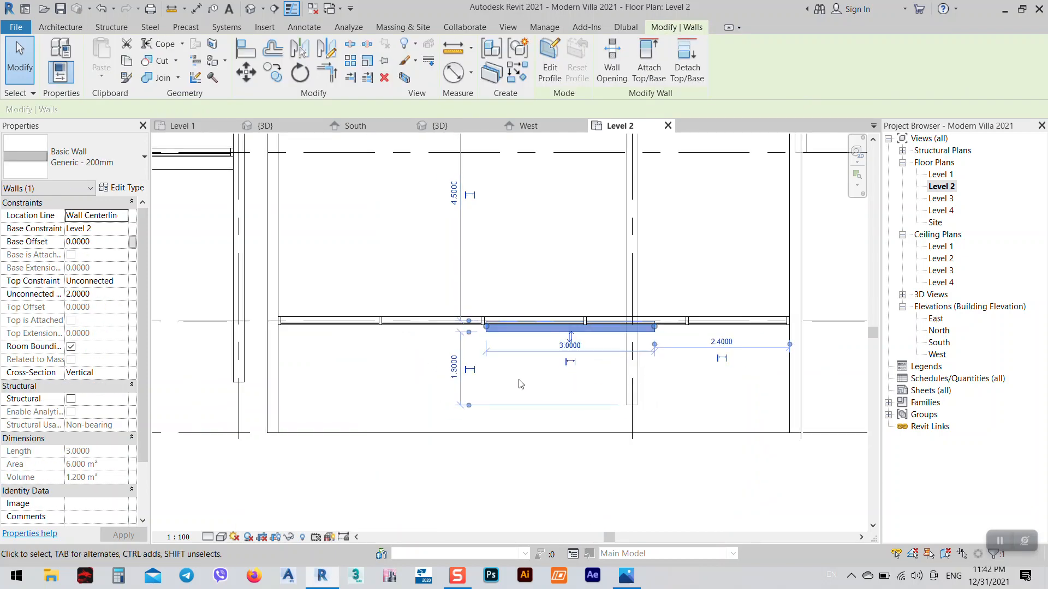
{"action": "scroll", "coordinate": [677, 431], "scroll_direction": "down", "scroll_amount": 2}
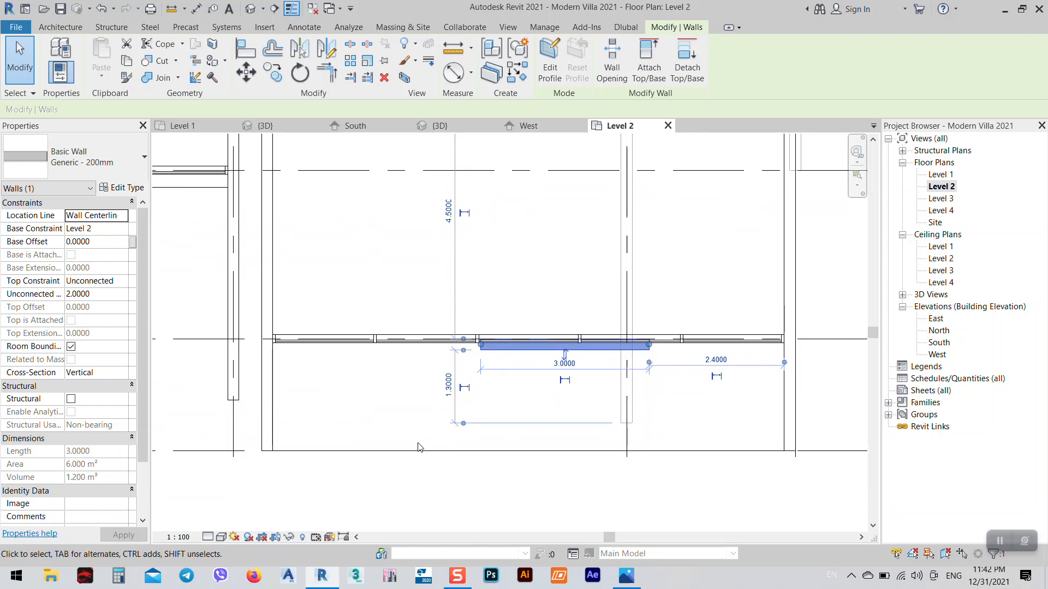
{"action": "scroll", "coordinate": [351, 419], "scroll_direction": "down", "scroll_amount": 1}
{"action": "scroll", "coordinate": [375, 433], "scroll_direction": "down", "scroll_amount": 3}
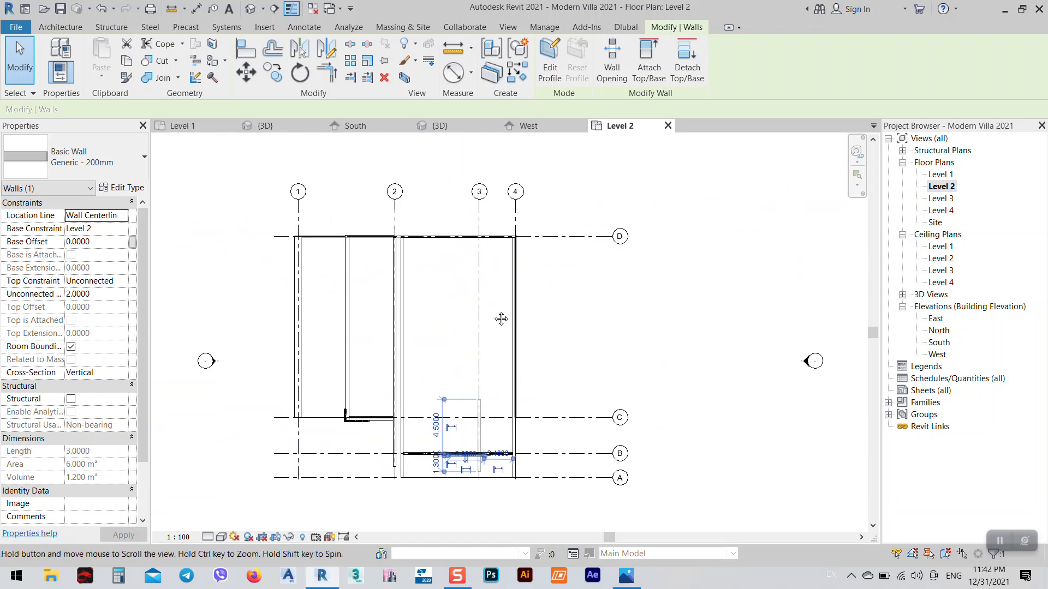
{"action": "left_click", "coordinate": [264, 28]}
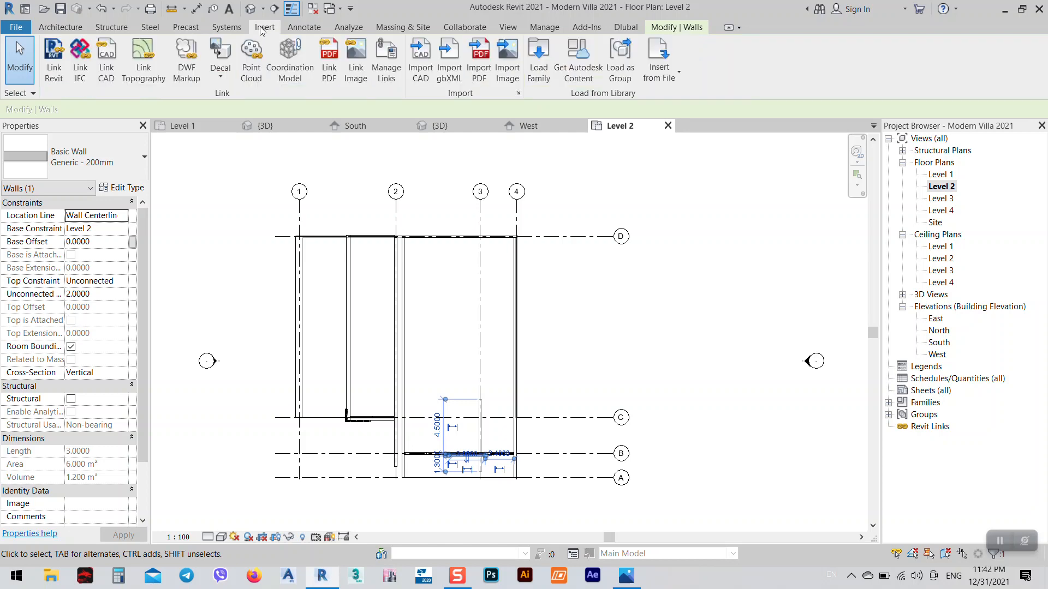
{"action": "left_click", "coordinate": [304, 27]}
{"action": "left_click", "coordinate": [58, 57]}
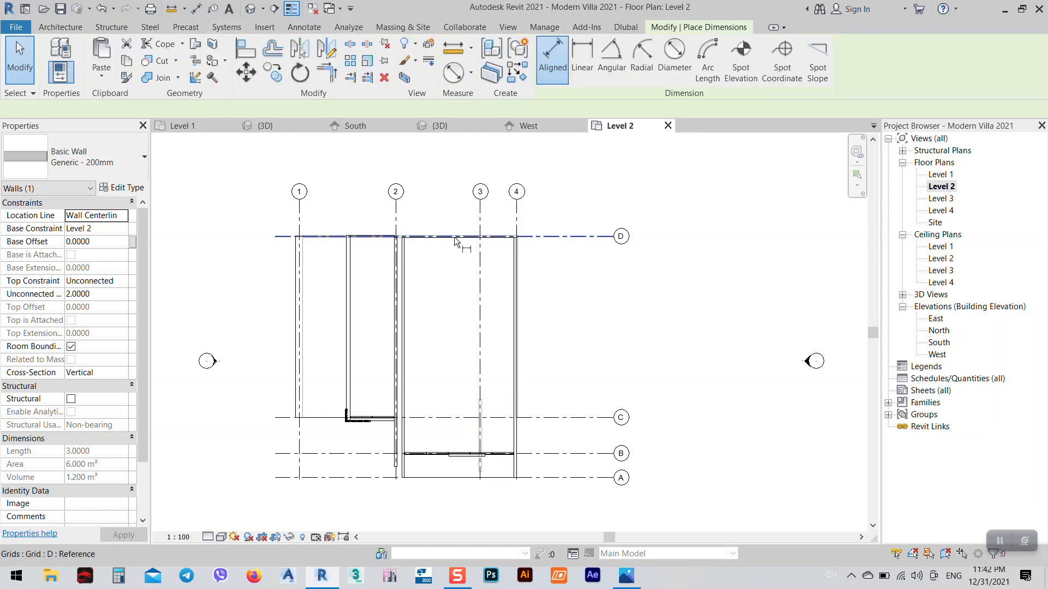
{"action": "left_click", "coordinate": [396, 223]}
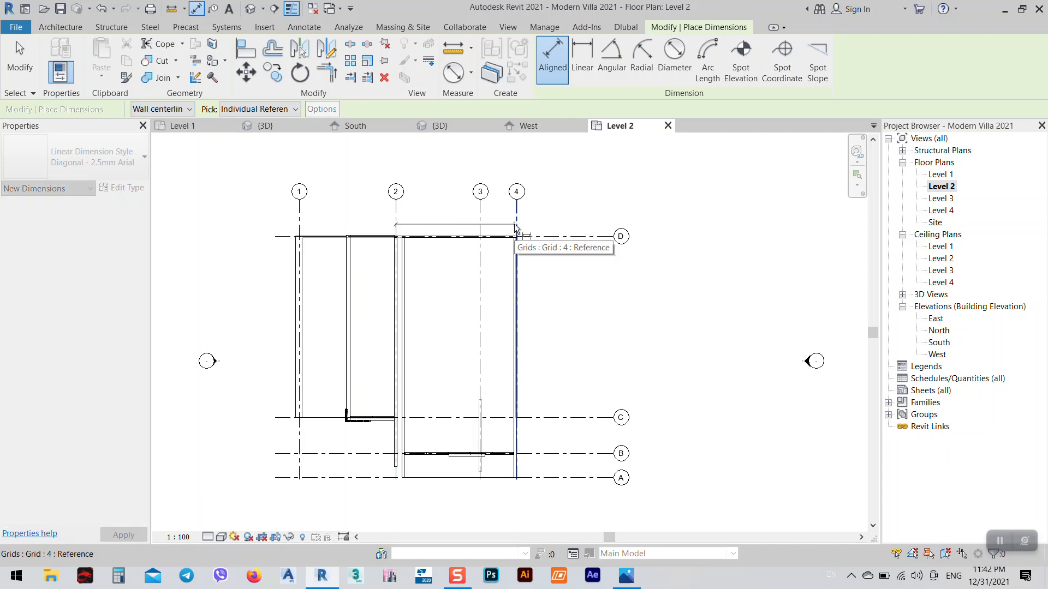
{"action": "key", "text": "Escape"}
{"action": "scroll", "coordinate": [408, 263], "scroll_direction": "up", "scroll_amount": 2}
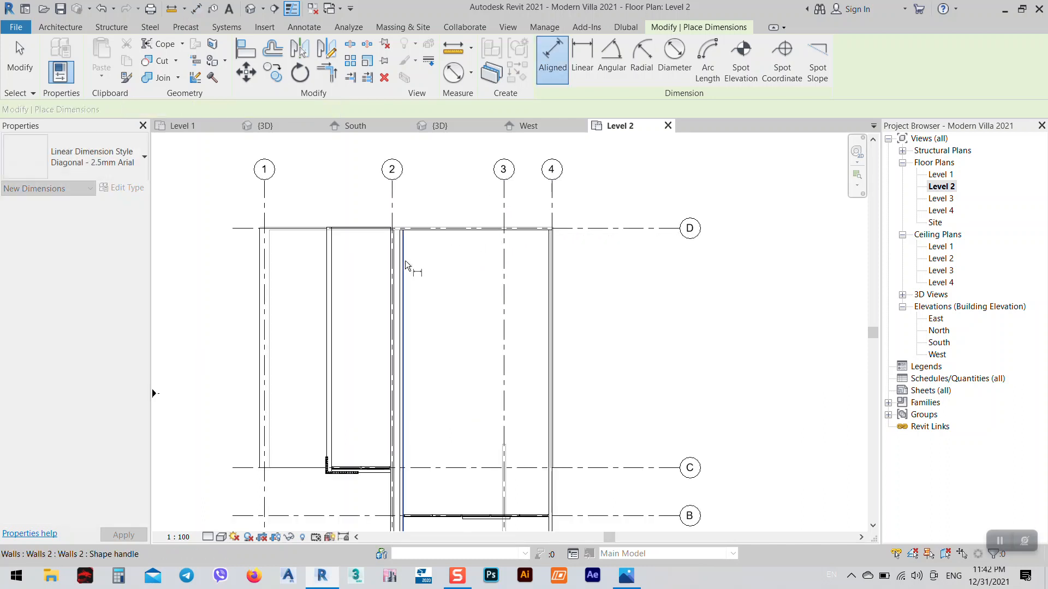
{"action": "left_click", "coordinate": [404, 251]}
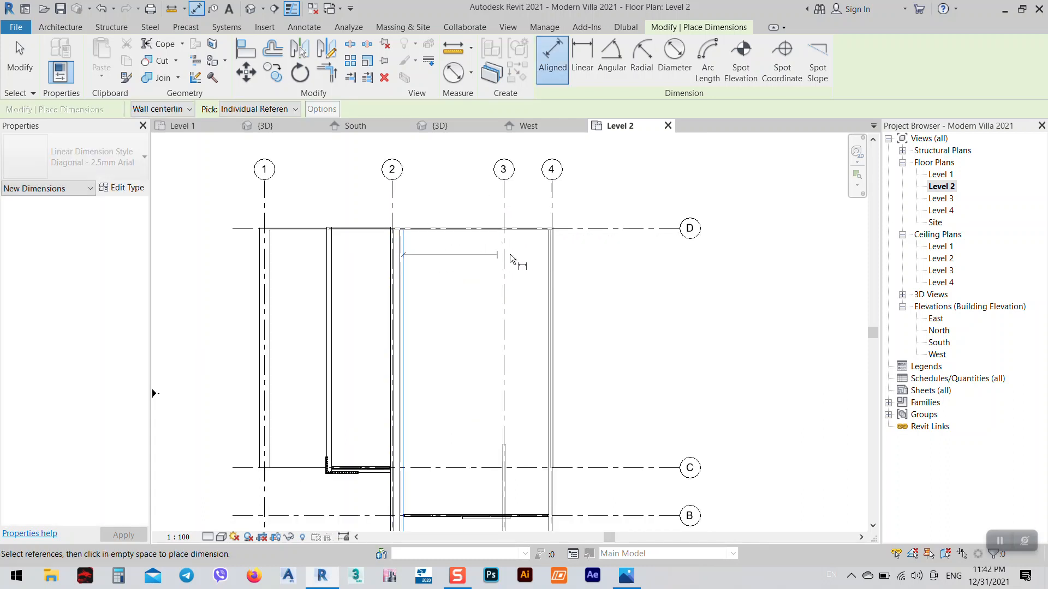
{"action": "scroll", "coordinate": [529, 250], "scroll_direction": "up", "scroll_amount": 1}
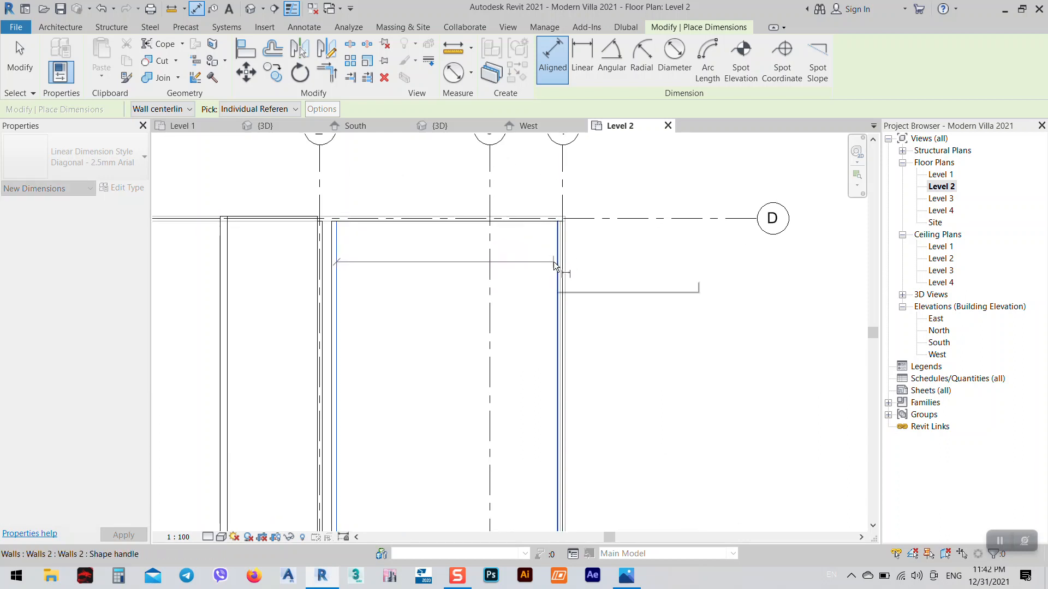
{"action": "scroll", "coordinate": [555, 265], "scroll_direction": "up", "scroll_amount": 3}
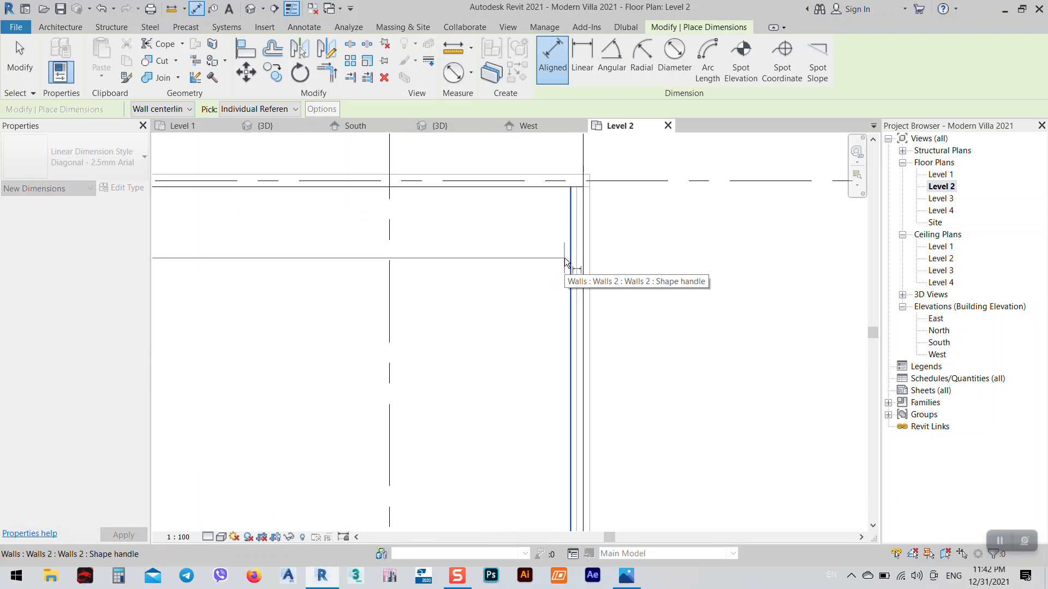
{"action": "scroll", "coordinate": [576, 259], "scroll_direction": "up", "scroll_amount": 2}
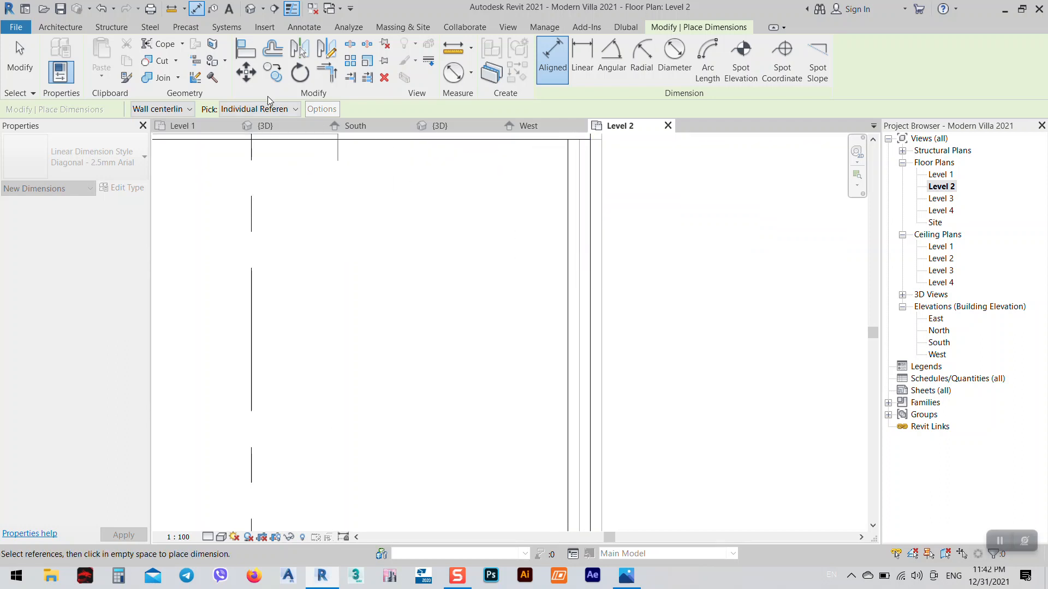
{"action": "left_click", "coordinate": [183, 112]}
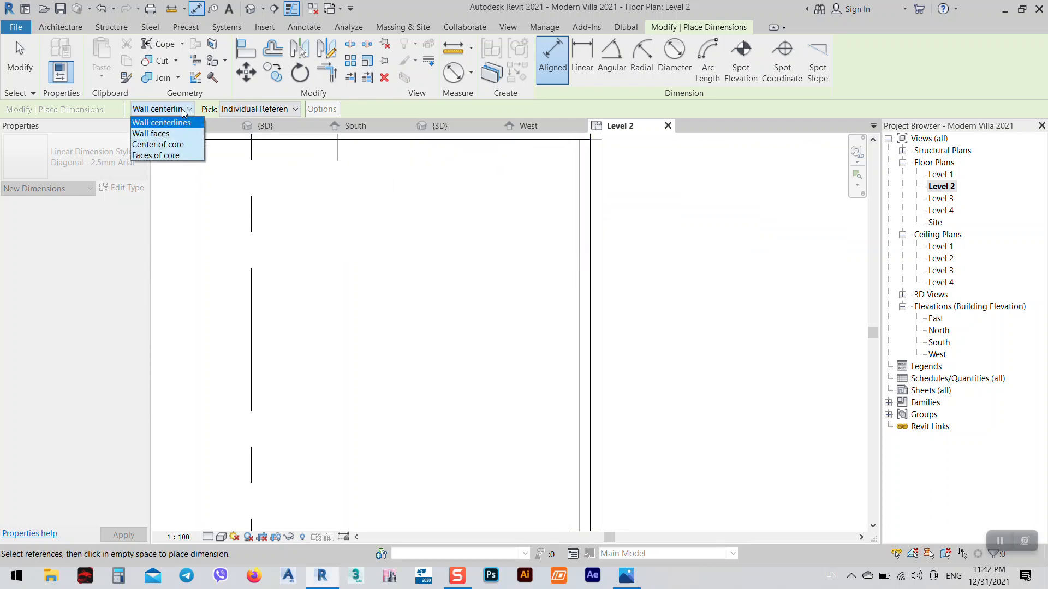
{"action": "left_click", "coordinate": [155, 133]}
{"action": "left_click", "coordinate": [577, 217]}
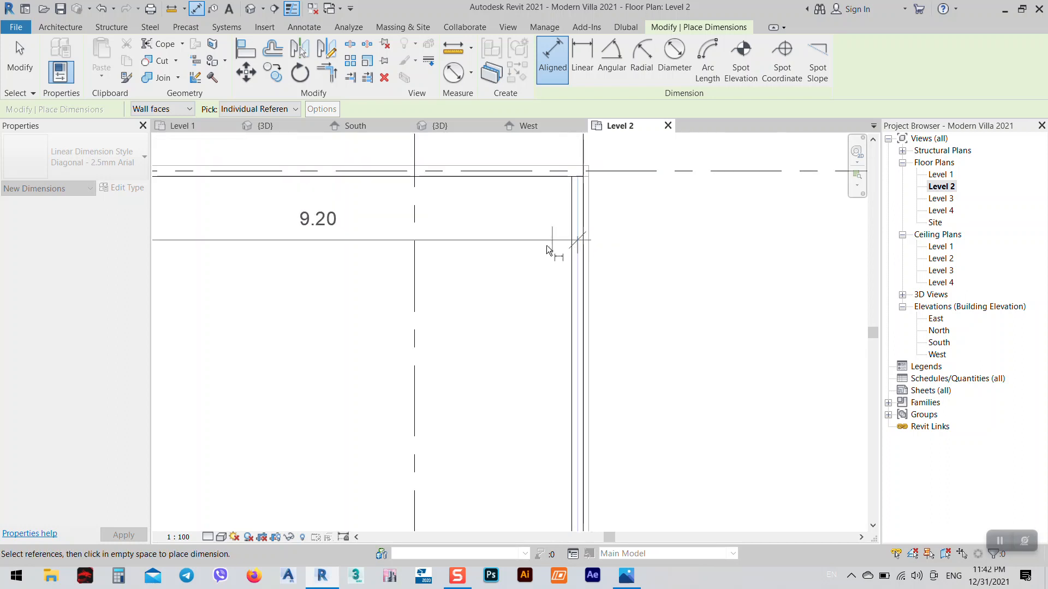
- Place the side-wall dimension in front of the curtain wall, between grids B and A, and end the dimension command
{"action": "scroll", "coordinate": [540, 249], "scroll_direction": "down", "scroll_amount": 2}
{"action": "scroll", "coordinate": [529, 254], "scroll_direction": "down", "scroll_amount": 2}
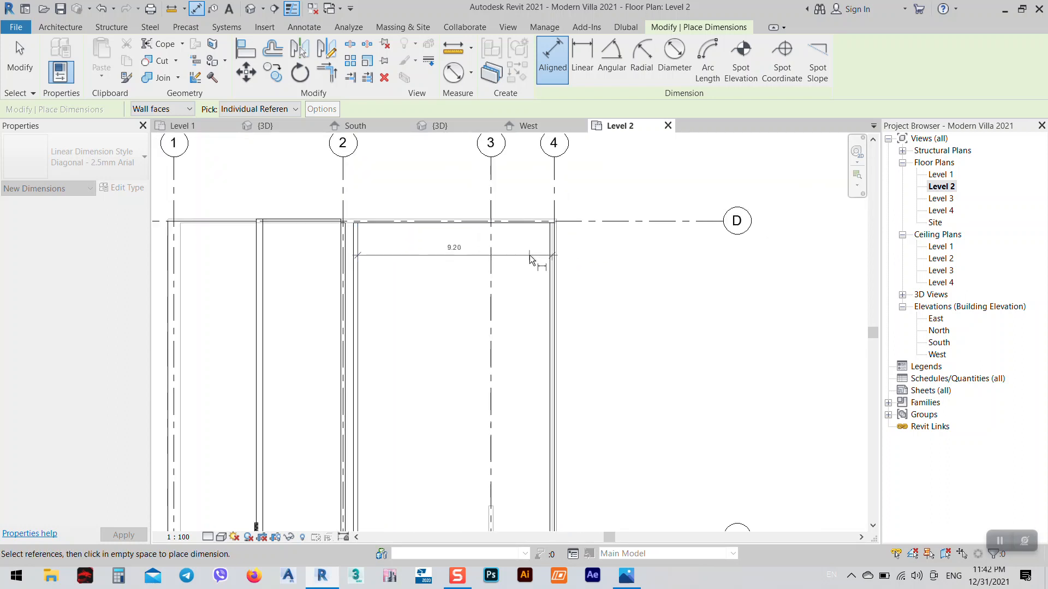
{"action": "scroll", "coordinate": [431, 263], "scroll_direction": "up", "scroll_amount": 2}
{"action": "scroll", "coordinate": [453, 250], "scroll_direction": "down", "scroll_amount": 3}
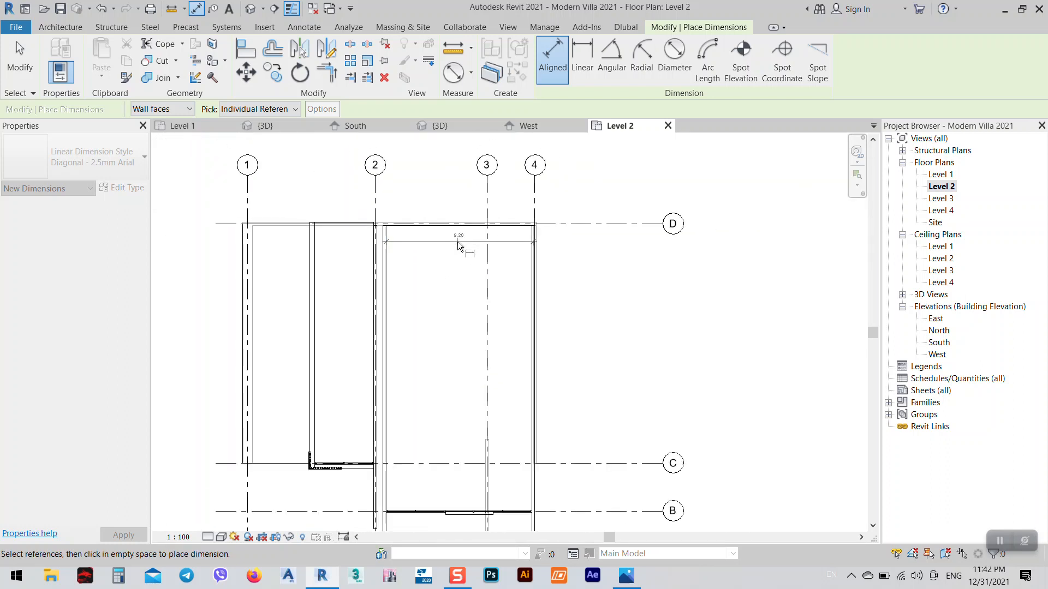
{"action": "scroll", "coordinate": [466, 459], "scroll_direction": "up", "scroll_amount": 4}
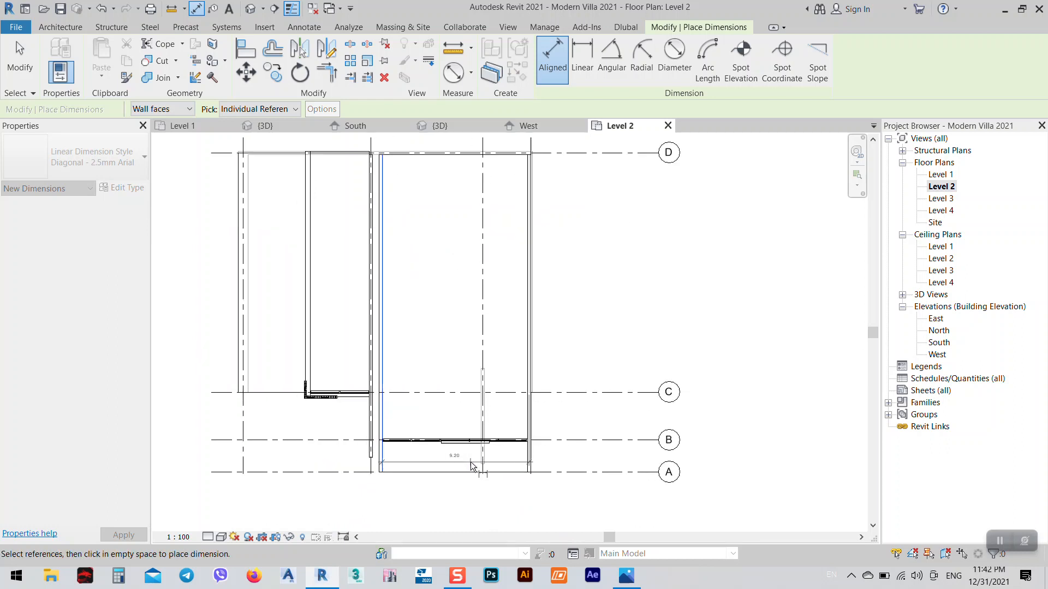
{"action": "right_click", "coordinate": [467, 383]}
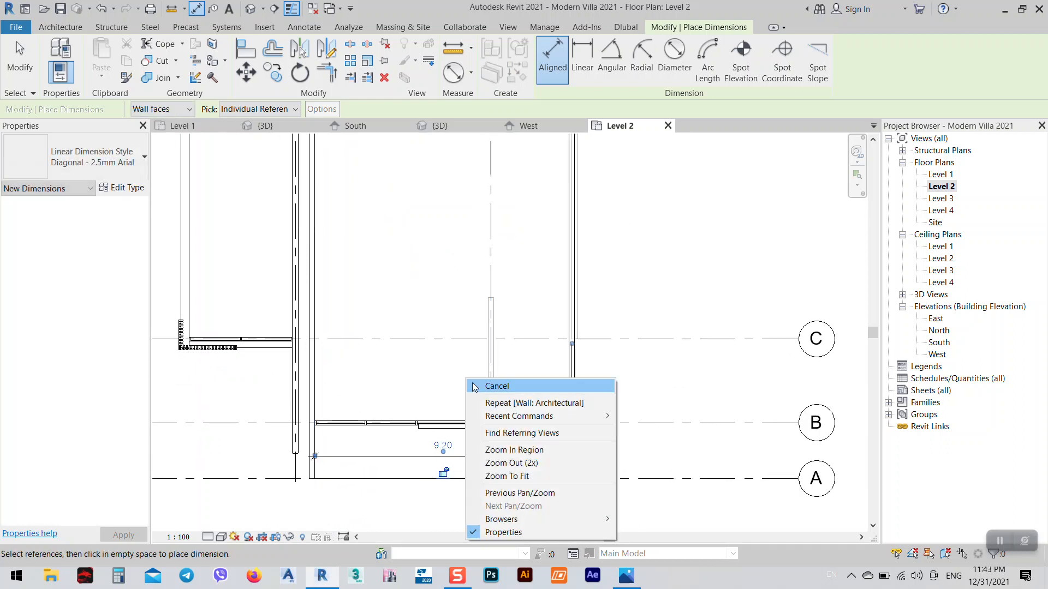
{"action": "left_click", "coordinate": [476, 385]}
{"action": "middle_click_drag", "start_coordinate": [522, 454], "coordinate": [552, 377]}
{"action": "right_click", "coordinate": [543, 372]}
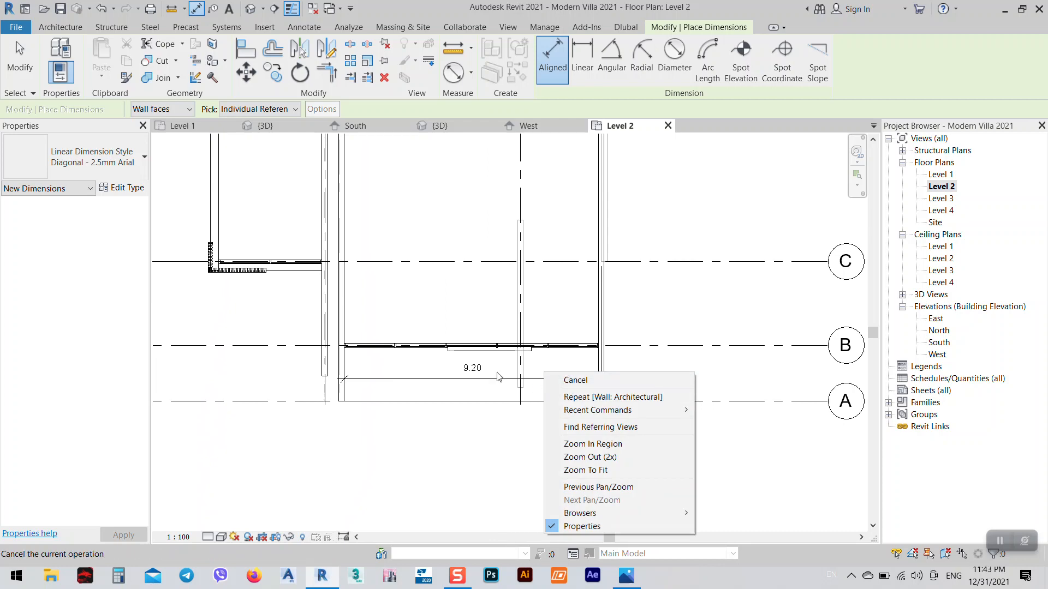
{"action": "left_click", "coordinate": [568, 379]}
- Center the short front wall by setting its distance to the framed volume's east side wall to 3.1 m
{"action": "scroll", "coordinate": [488, 360], "scroll_direction": "up", "scroll_amount": 2}
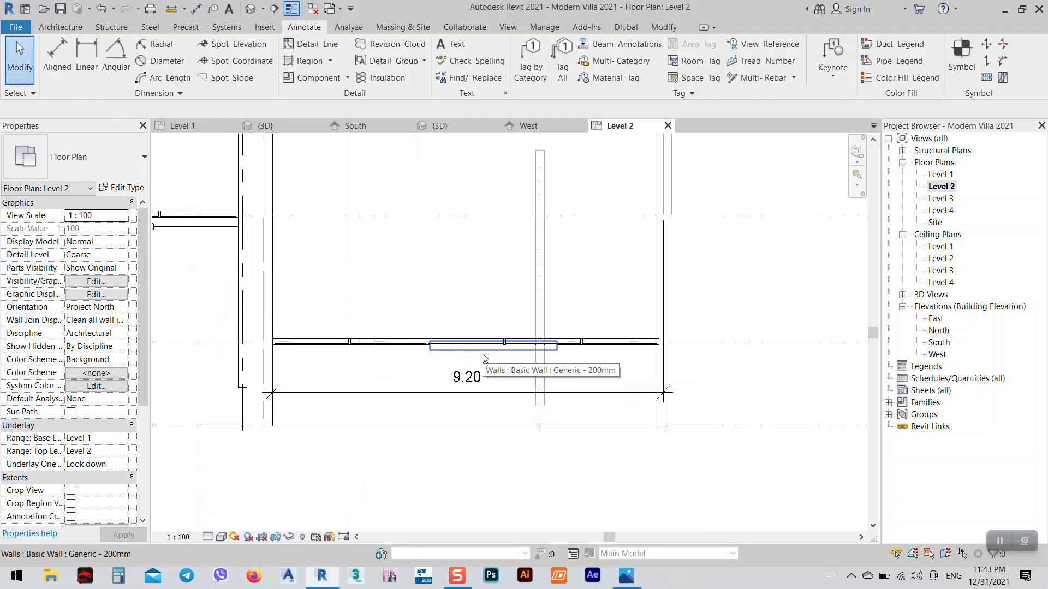
{"action": "left_click", "coordinate": [486, 347]}
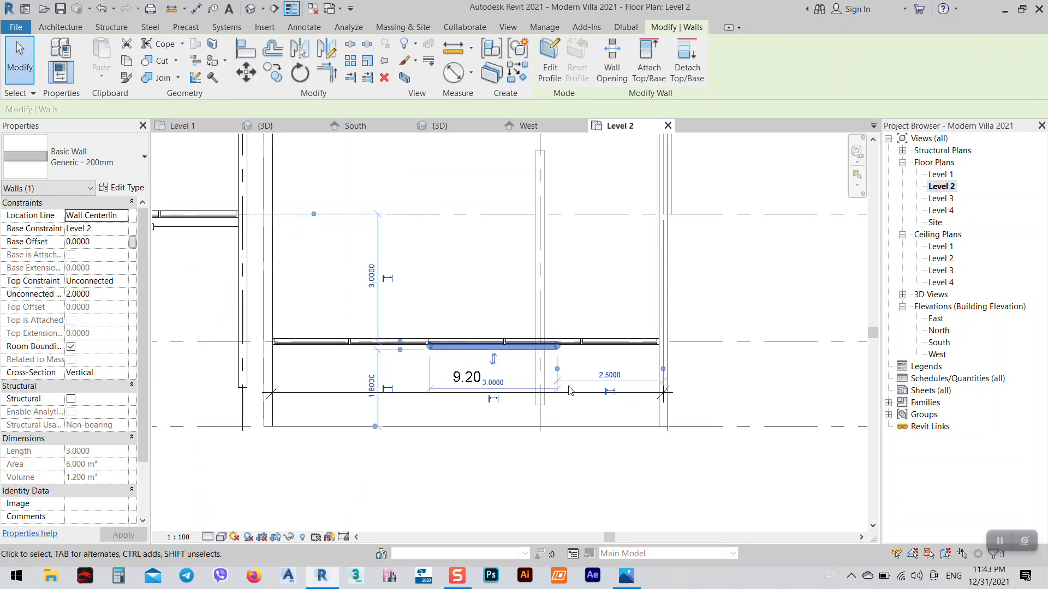
{"action": "left_click", "coordinate": [609, 376]}
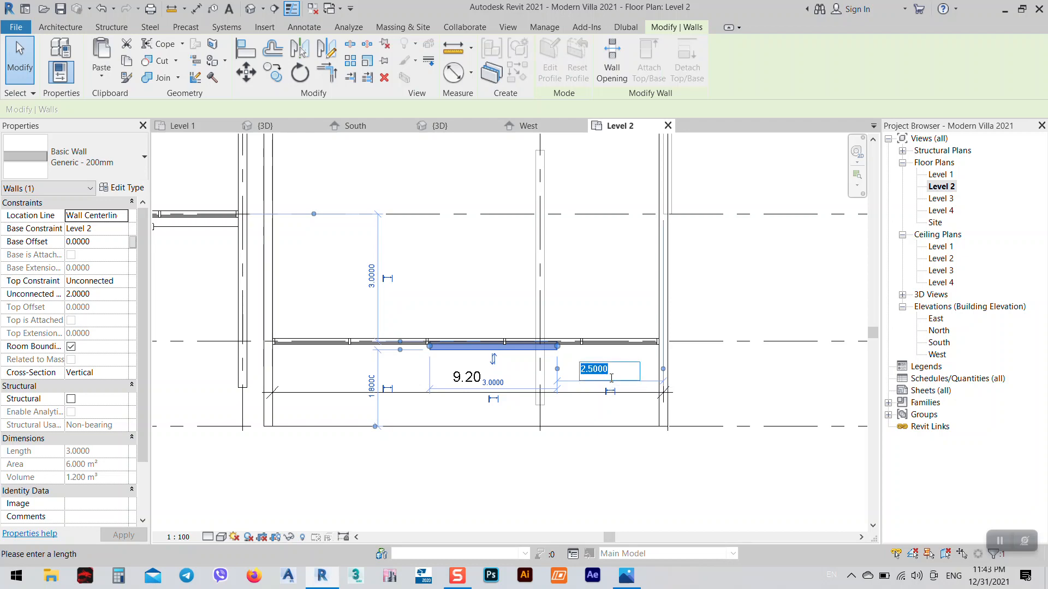
{"action": "key", "text": "Return"}
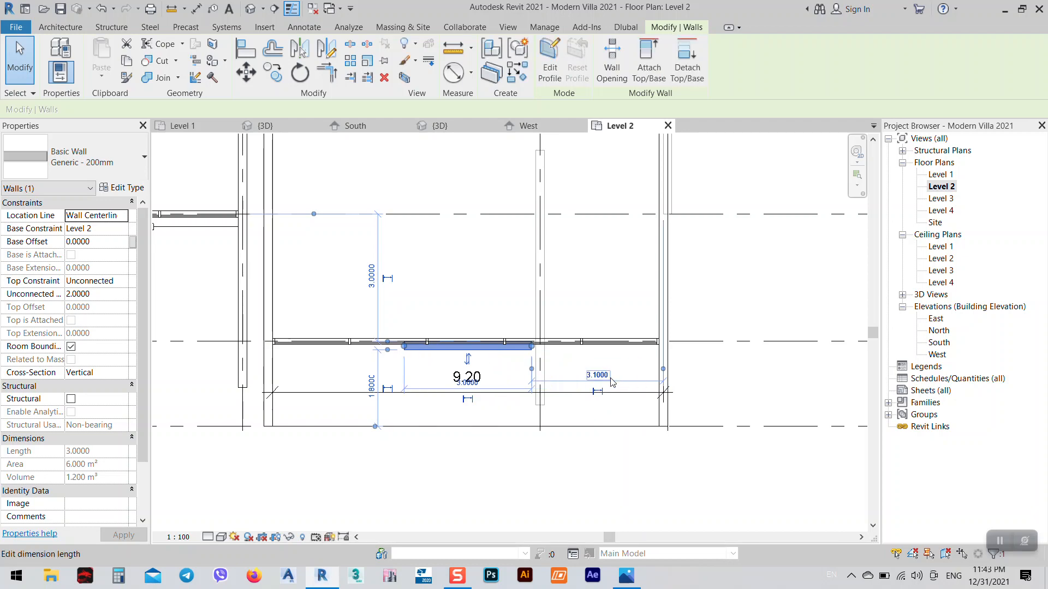
{"action": "key", "text": "Escape"}
- In the 3D view, set the short front wall's top constraint to Level 3 and check its fit inside the frame
{"action": "left_click", "coordinate": [460, 129]}
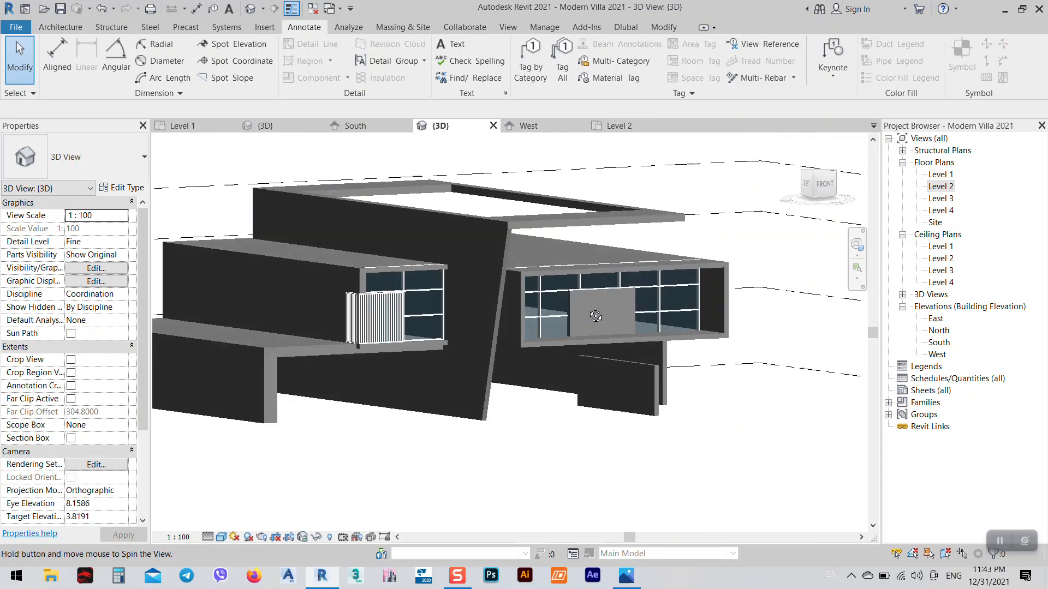
{"action": "middle_click_drag", "start_coordinate": [595, 316], "coordinate": [611, 339], "text": "shift"}
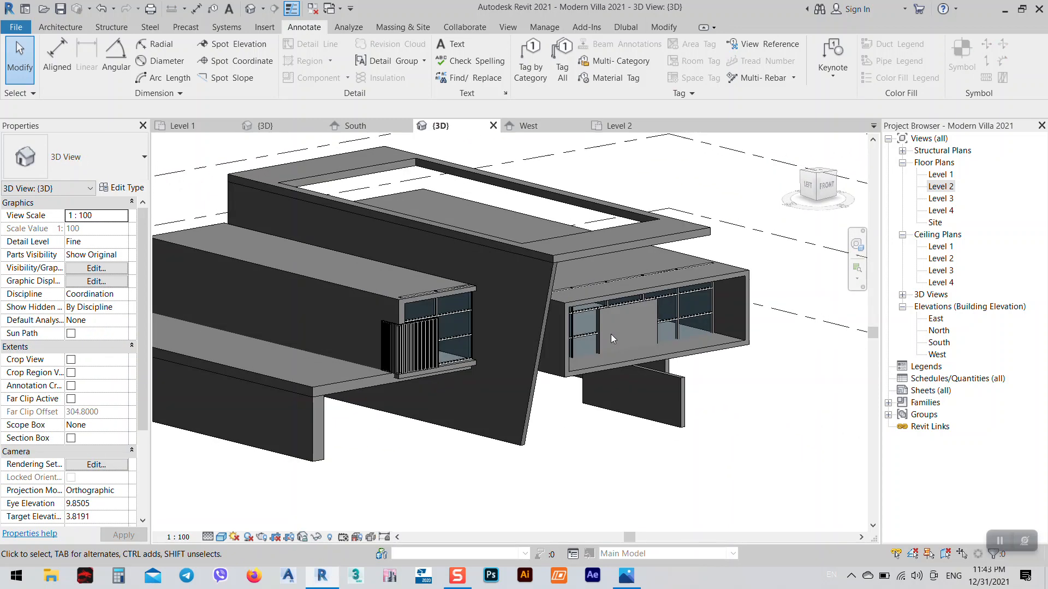
{"action": "left_click", "coordinate": [602, 346]}
{"action": "left_click", "coordinate": [122, 283]}
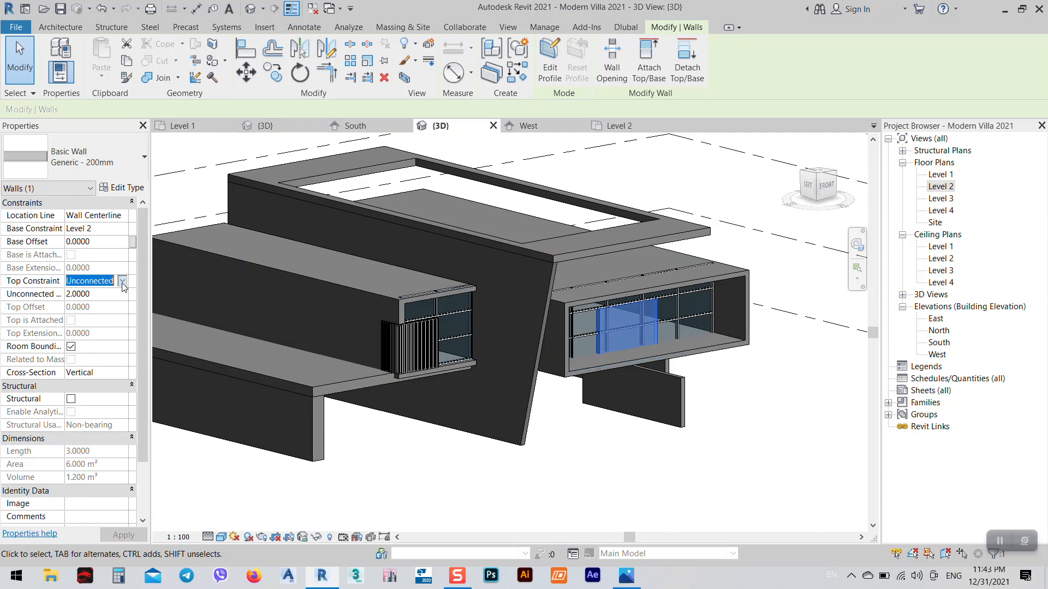
{"action": "left_click", "coordinate": [122, 281]}
{"action": "left_click", "coordinate": [114, 329]}
{"action": "key", "text": "Escape"}
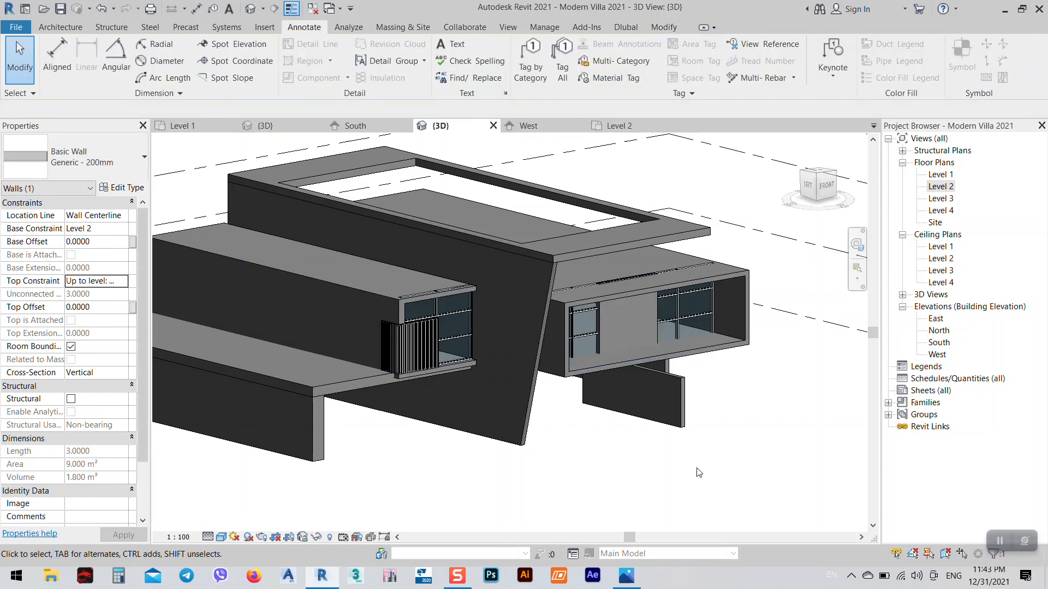
{"action": "scroll", "coordinate": [605, 297], "scroll_direction": "up", "scroll_amount": 3}
{"action": "scroll", "coordinate": [615, 282], "scroll_direction": "up", "scroll_amount": 3}
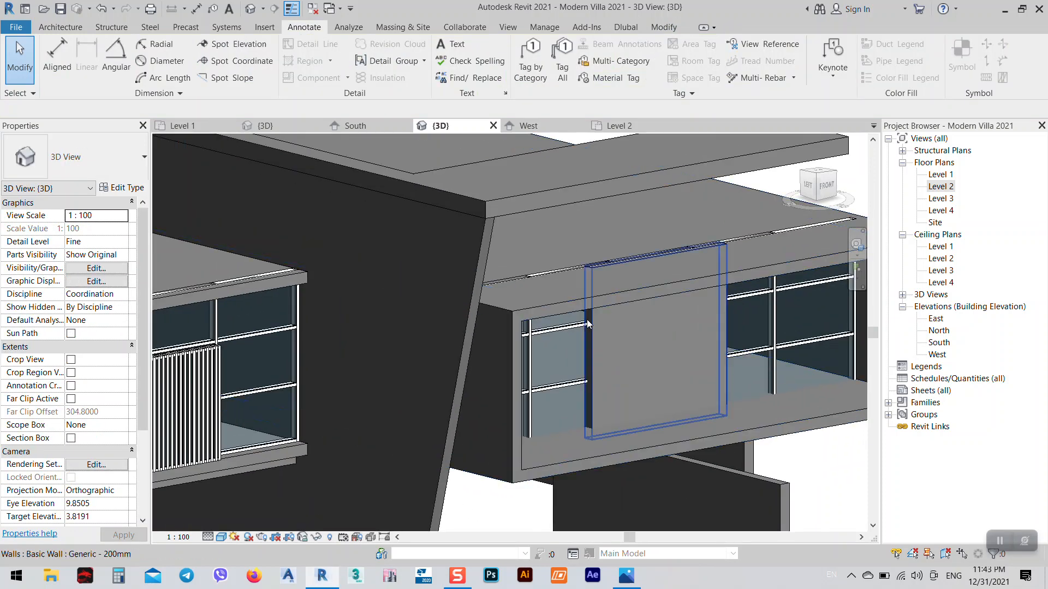
{"action": "scroll", "coordinate": [588, 324], "scroll_direction": "down", "scroll_amount": 4}
{"action": "scroll", "coordinate": [661, 358], "scroll_direction": "up", "scroll_amount": 5}
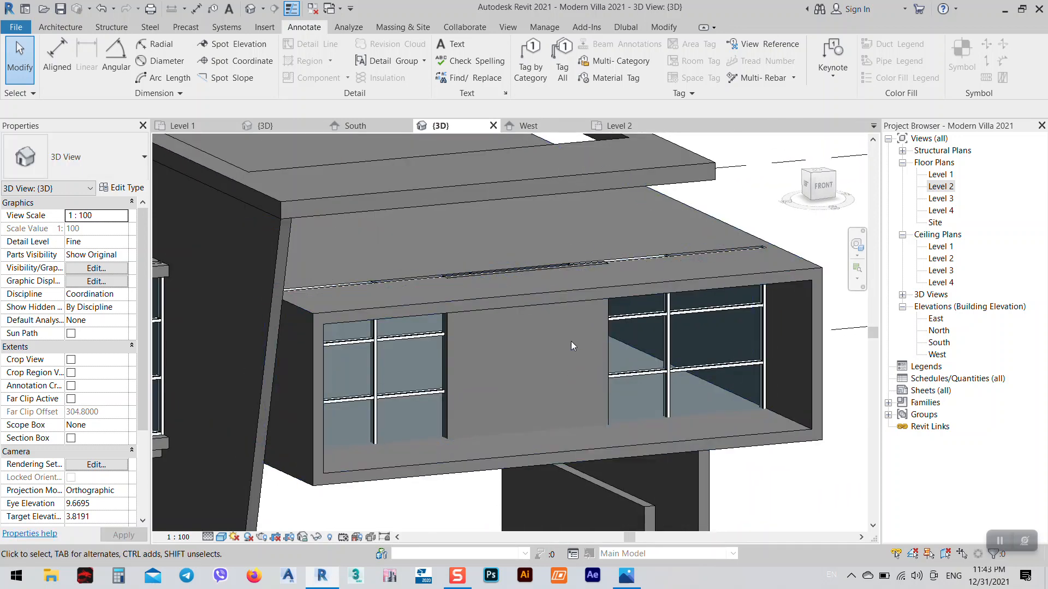
- Set the short front wall's top constraint to Unconnected with an unconnected height of 2.9 m
{"action": "left_click", "coordinate": [604, 352]}
{"action": "left_click", "coordinate": [109, 281]}
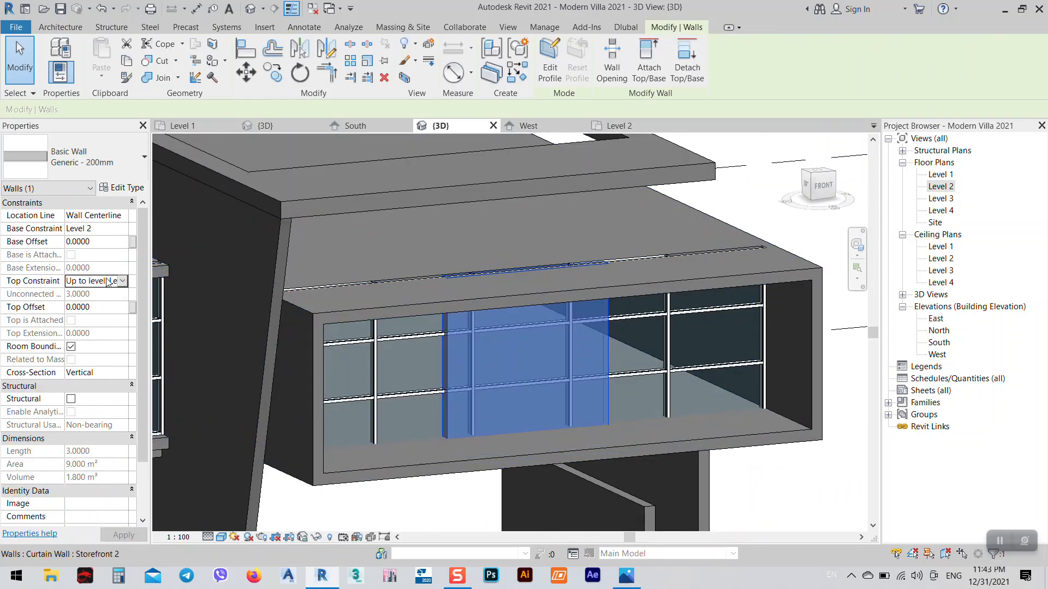
{"action": "left_click", "coordinate": [123, 280]}
{"action": "left_click", "coordinate": [109, 292]}
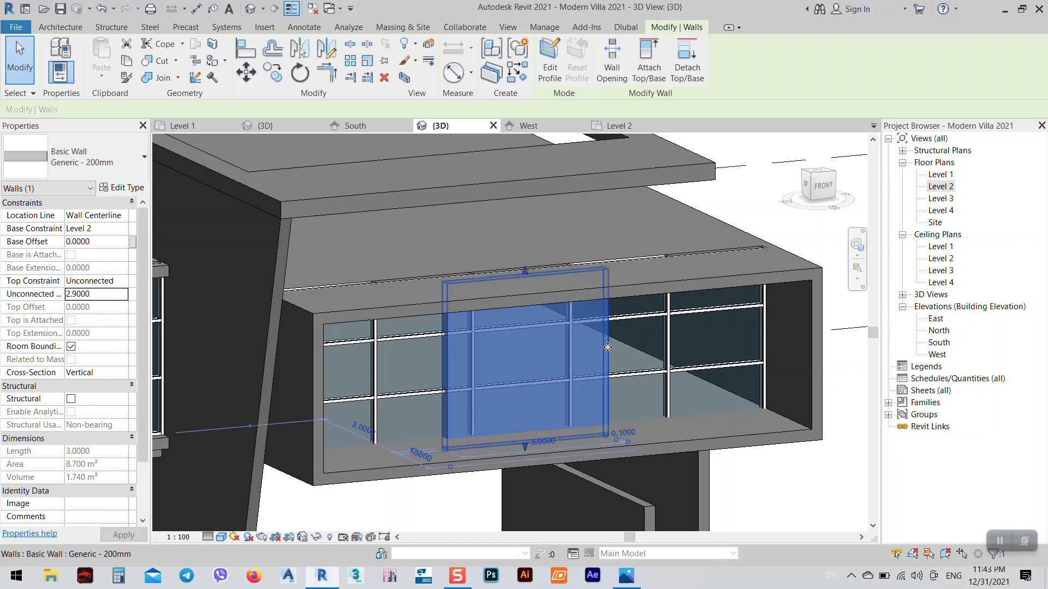
{"action": "key", "text": "Escape"}
- Set the framed volume's Storefront 3 curtain wall to an Unconnected top constraint with a height of 2.9 m
{"action": "left_click", "coordinate": [707, 365]}
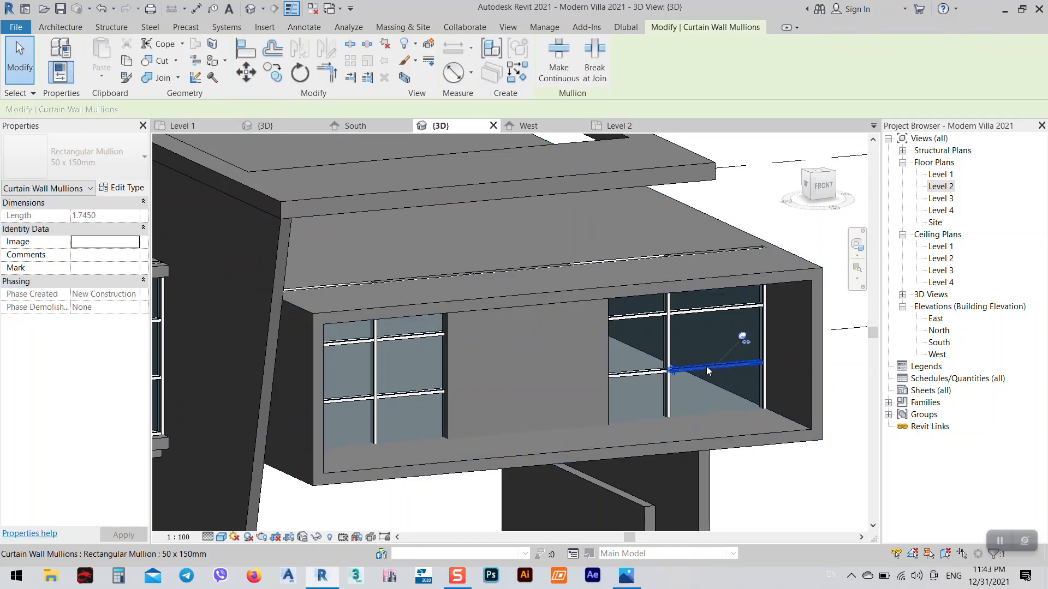
{"action": "left_click", "coordinate": [631, 375]}
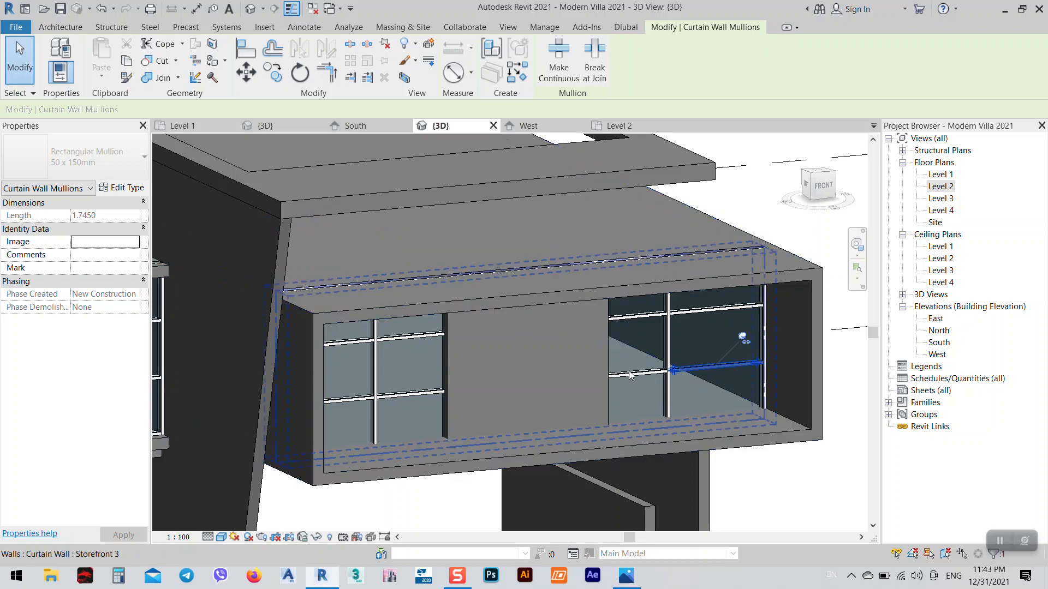
{"action": "left_click", "coordinate": [124, 256]}
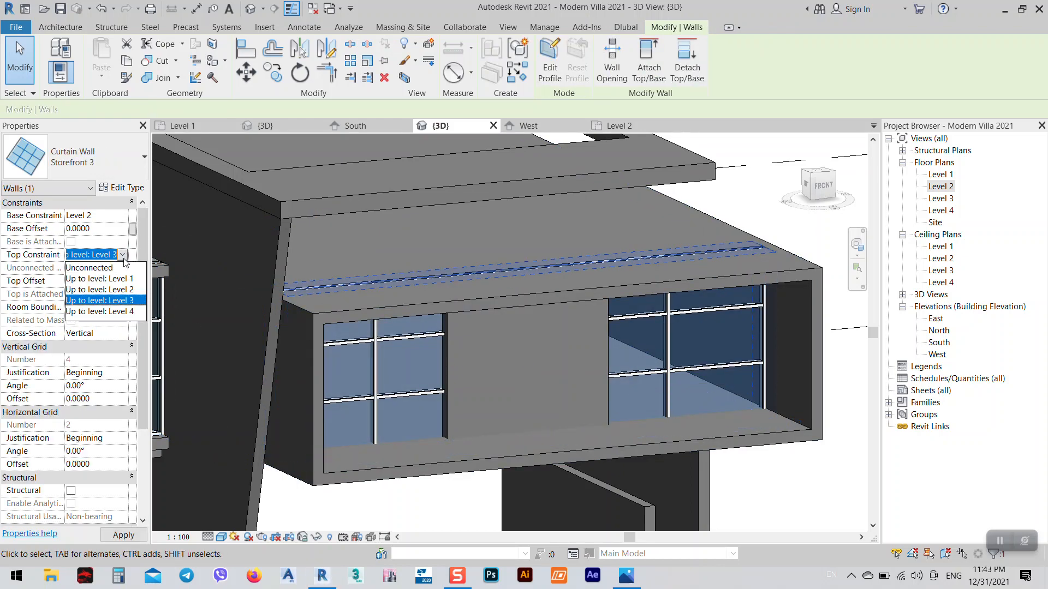
{"action": "left_click", "coordinate": [96, 269]}
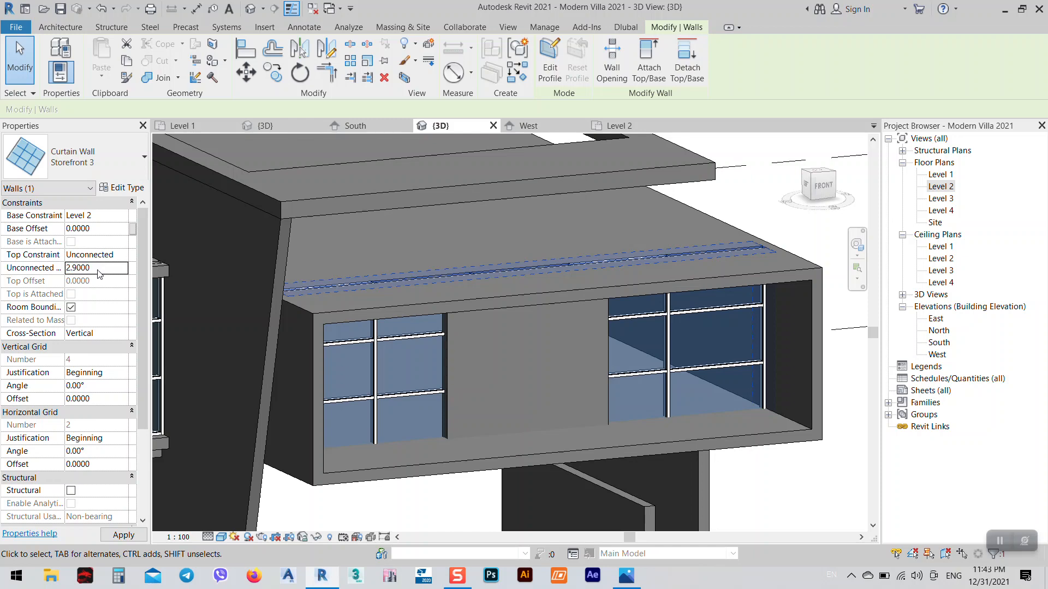
{"action": "key", "text": "Escape"}
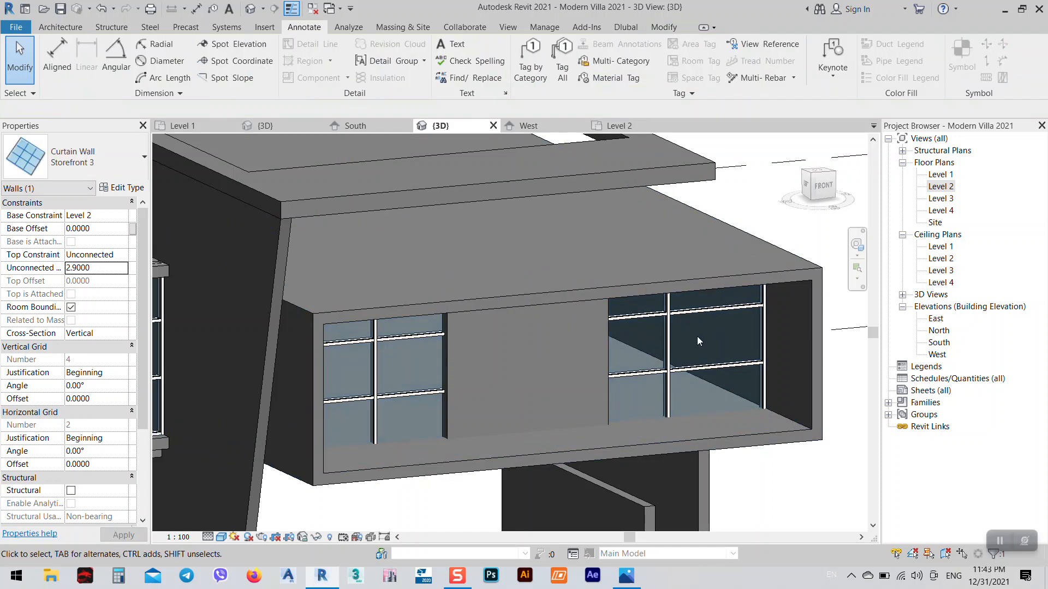
- Reduce the unconnected height of the framed volume's Storefront 3 curtain wall to 2.8 m
{"action": "mouse_move", "coordinate": [696, 336]}
{"action": "middle_mouse_down", "text": "shift"}
{"action": "mouse_move", "coordinate": [668, 374]}
{"action": "mouse_move", "coordinate": [686, 322]}
{"action": "middle_mouse_up", "text": "shift"}
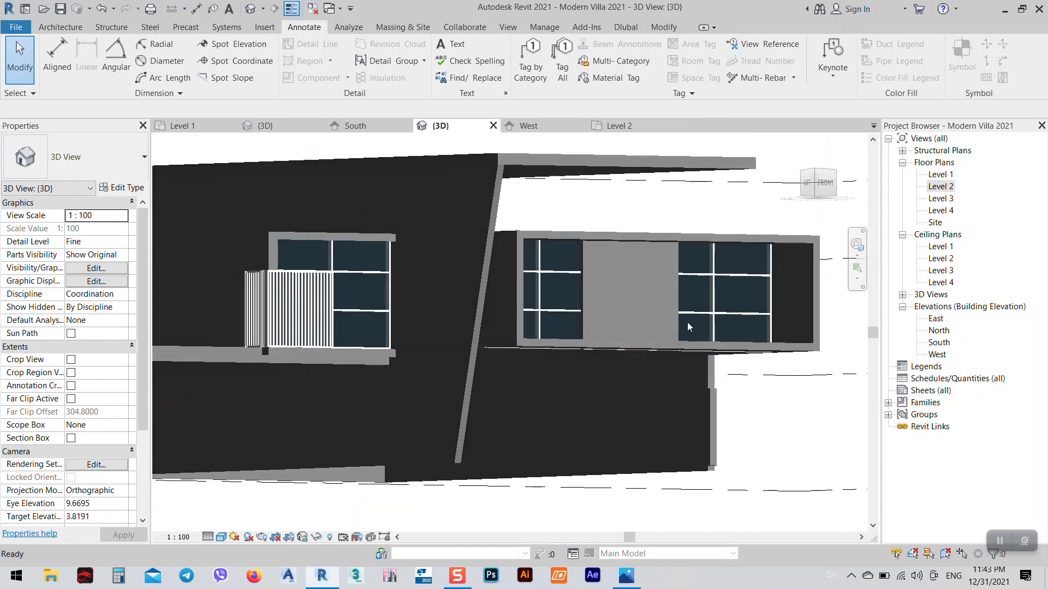
{"action": "scroll", "coordinate": [739, 233], "scroll_direction": "up", "scroll_amount": 2}
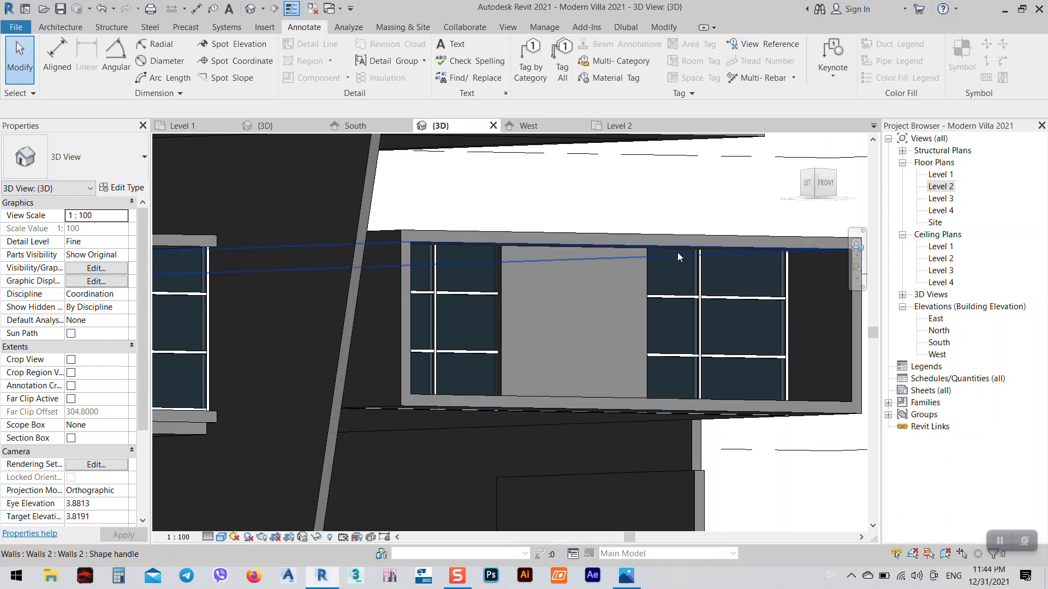
{"action": "left_click", "coordinate": [790, 273]}
{"action": "left_click", "coordinate": [123, 268]}
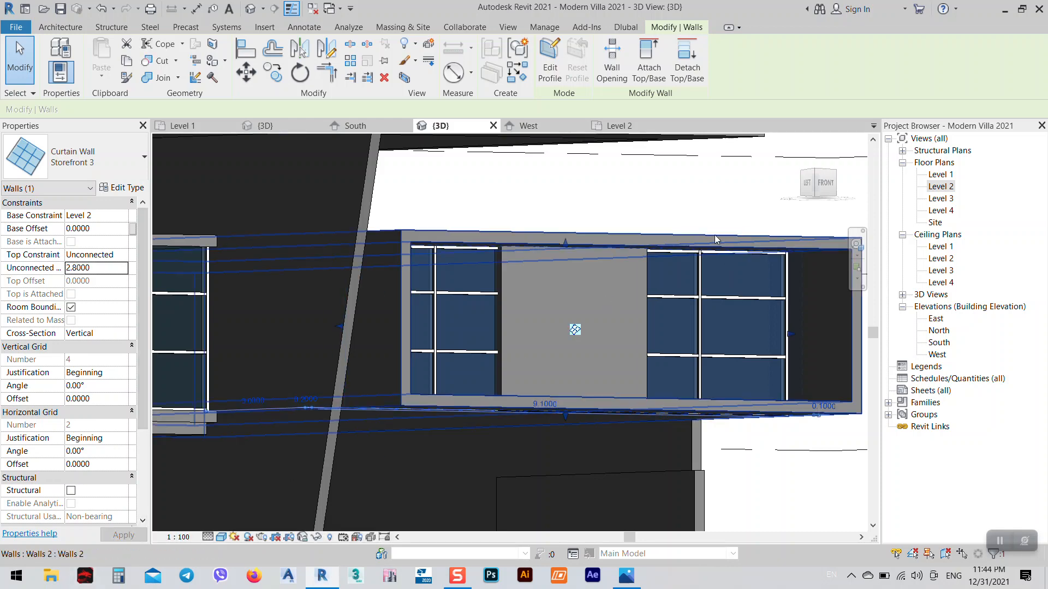
{"action": "key", "text": "Escape"}
- Check the reference photo and extend the 500 wall beneath the framed volume up to Level 2
{"action": "scroll", "coordinate": [579, 338], "scroll_direction": "down", "scroll_amount": 3}
{"action": "mouse_move", "coordinate": [546, 350]}
{"action": "middle_mouse_down", "text": "shift"}
{"action": "mouse_move", "coordinate": [682, 382]}
{"action": "mouse_move", "coordinate": [649, 392]}
{"action": "mouse_move", "coordinate": [617, 357]}
{"action": "mouse_move", "coordinate": [638, 303]}
{"action": "mouse_move", "coordinate": [649, 325]}
{"action": "middle_mouse_up", "text": "shift"}
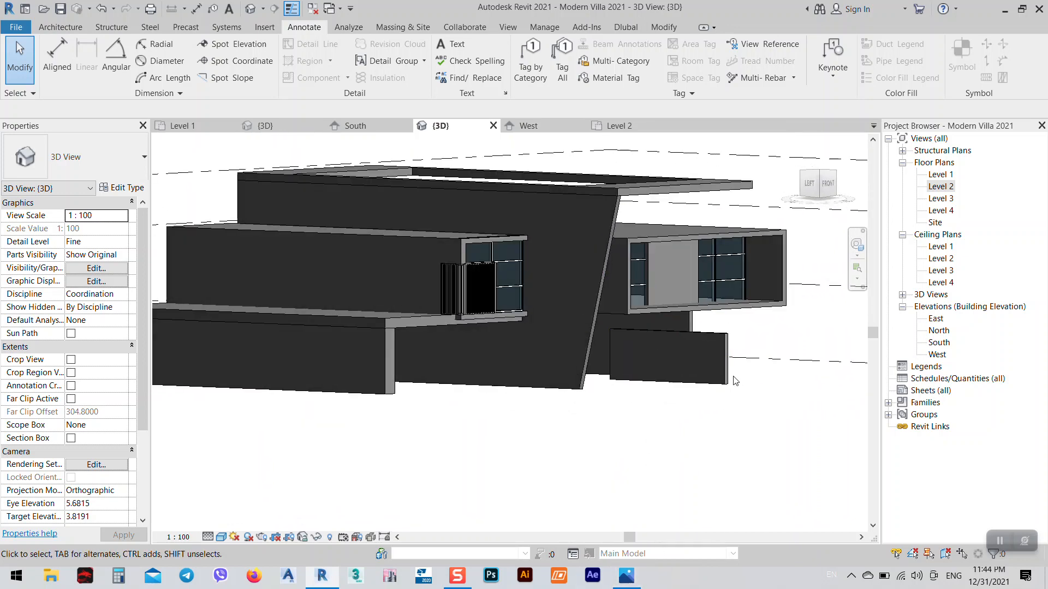
{"action": "left_click", "coordinate": [627, 574]}
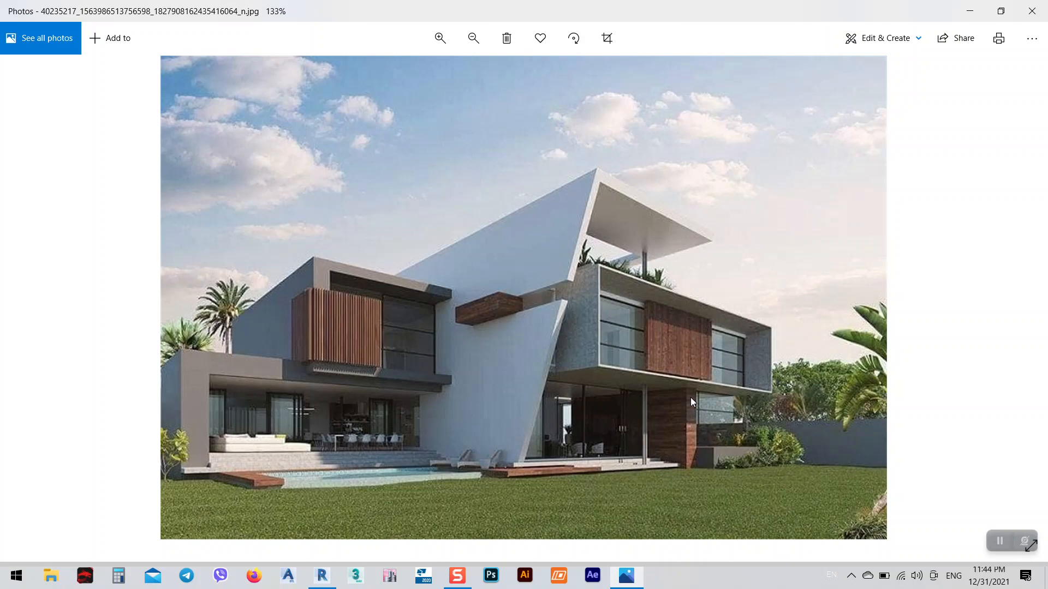
{"action": "left_click", "coordinate": [974, 9]}
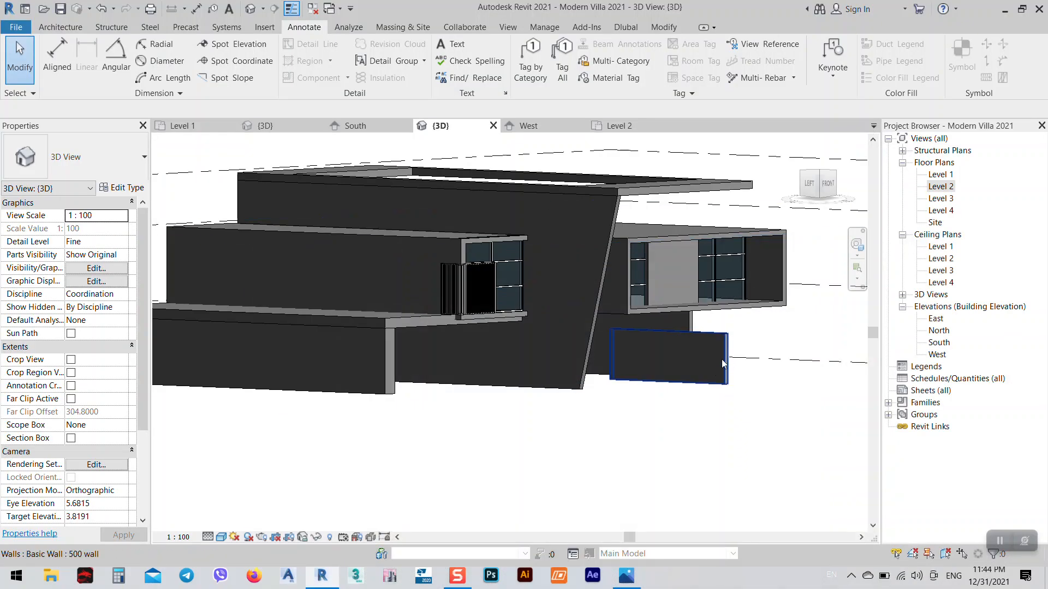
{"action": "left_click", "coordinate": [722, 359]}
{"action": "left_click", "coordinate": [121, 282]}
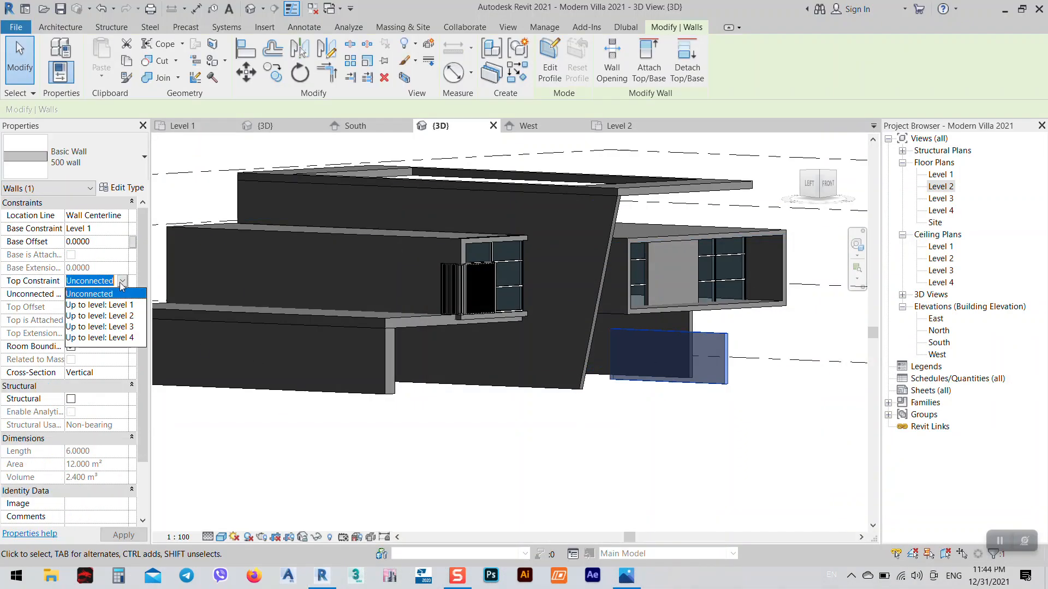
{"action": "left_click", "coordinate": [116, 316]}
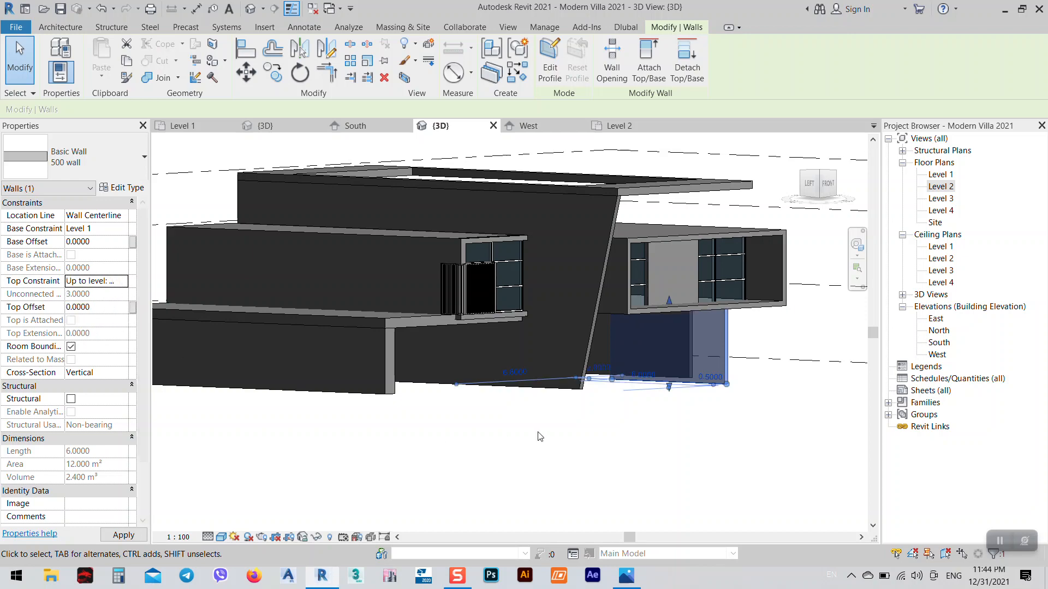
{"action": "left_click", "coordinate": [666, 392]}
- Review the villa's front in 3D, open the Level 1 floor plan and start an architectural wall
{"action": "middle_click_drag", "start_coordinate": [667, 392], "coordinate": [641, 424], "text": "shift"}
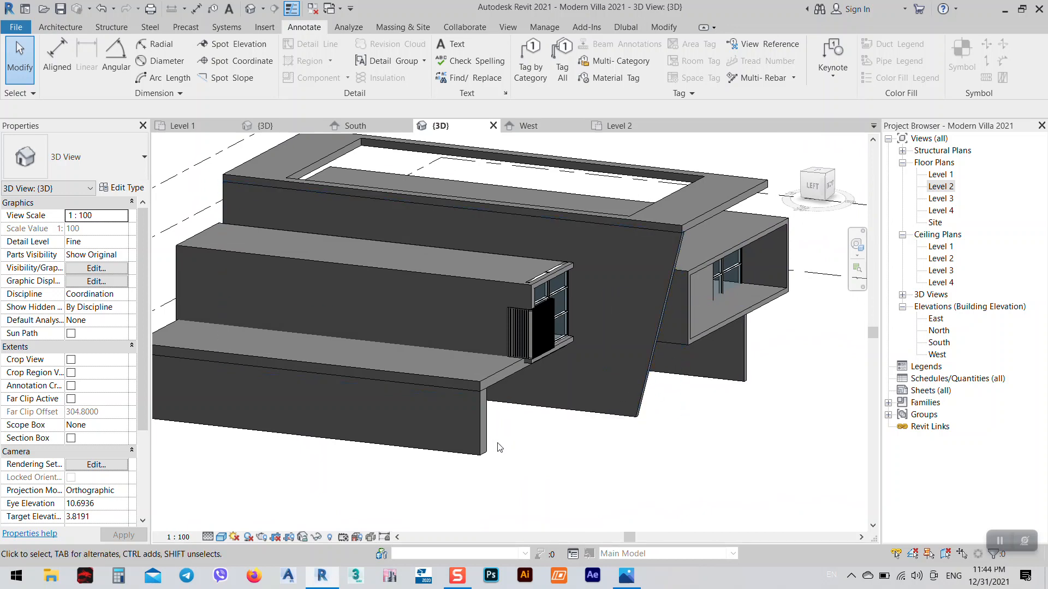
{"action": "middle_click_drag", "start_coordinate": [579, 463], "coordinate": [355, 445], "text": "shift"}
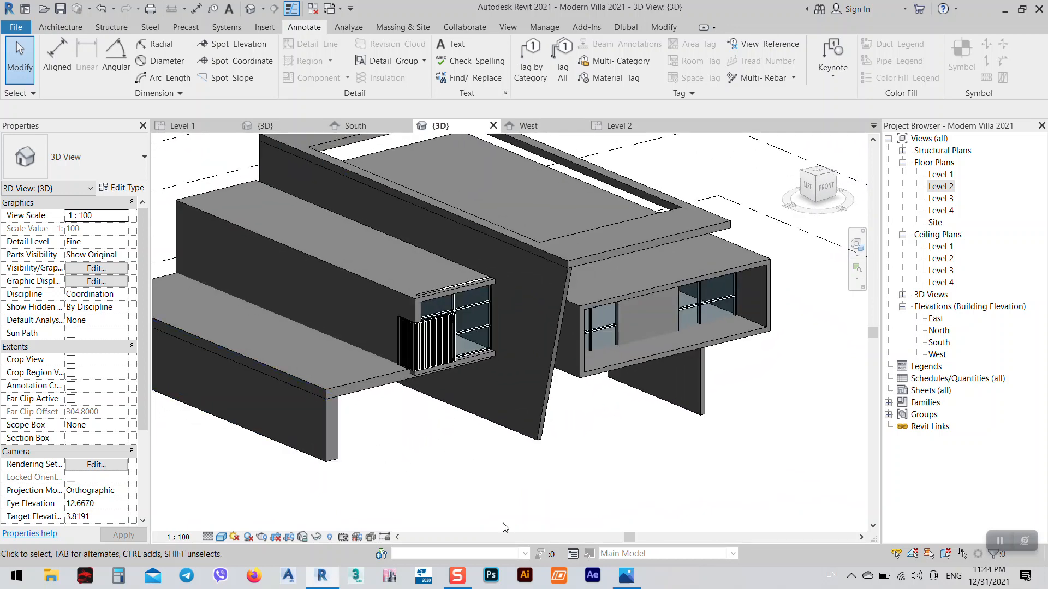
{"action": "middle_click_drag", "start_coordinate": [746, 402], "coordinate": [1018, 195], "text": "shift"}
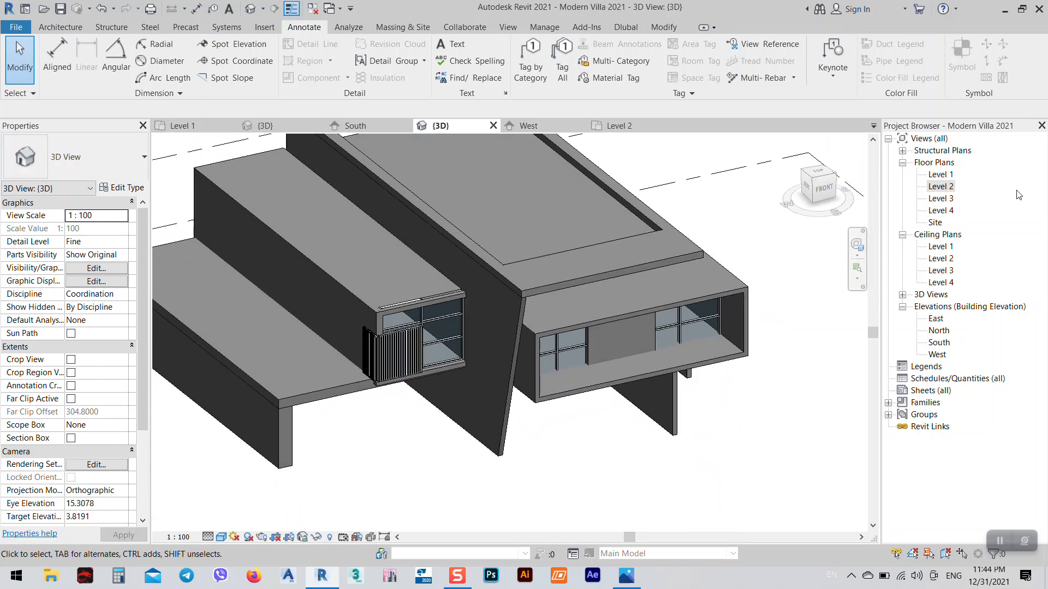
{"action": "double_click", "coordinate": [949, 175]}
{"action": "scroll", "coordinate": [584, 328], "scroll_direction": "down", "scroll_amount": 2}
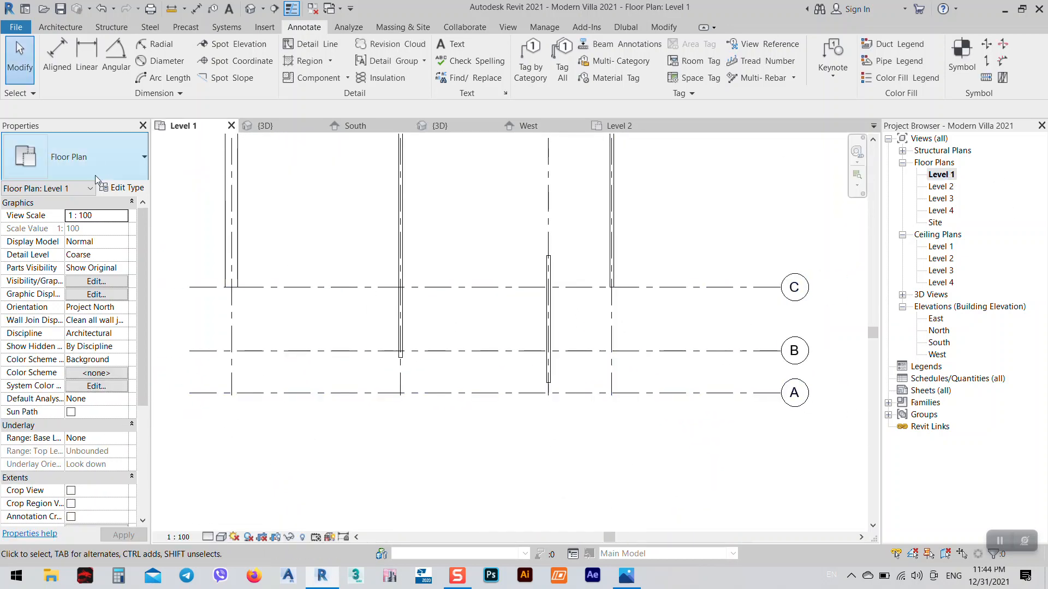
{"action": "left_click", "coordinate": [86, 159]}
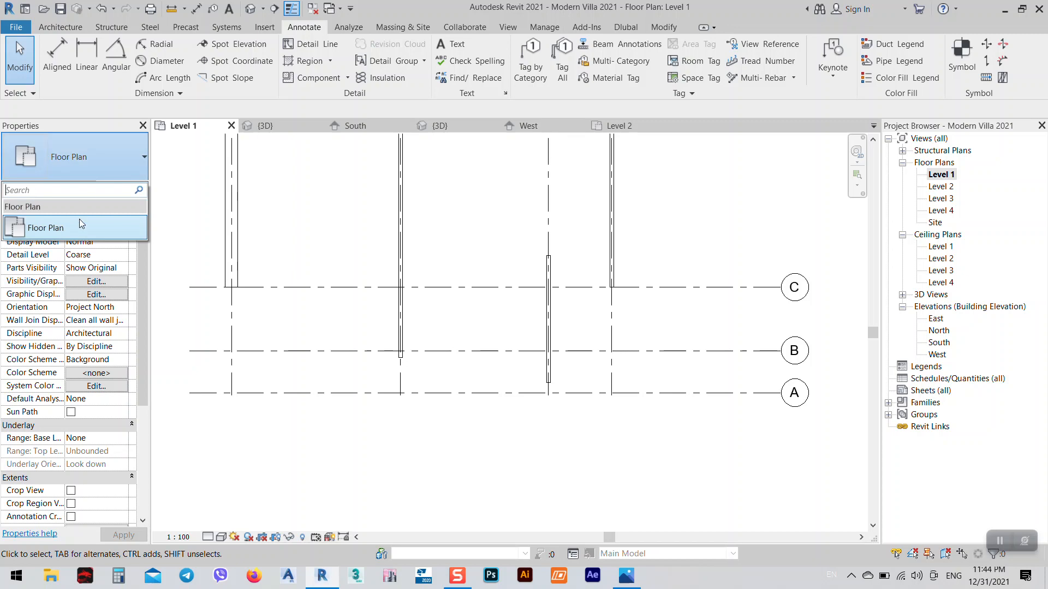
{"action": "left_click", "coordinate": [60, 27]}
{"action": "left_click", "coordinate": [60, 54]}
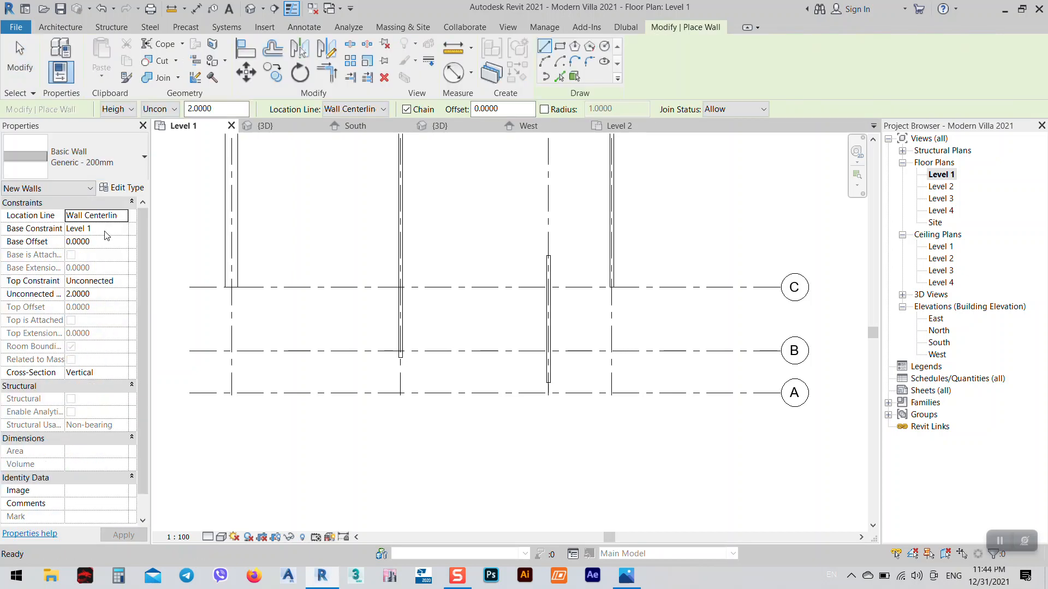
- Duplicate the Storefront 3 curtain wall type as Storefront 4 for the new walls
{"action": "left_click", "coordinate": [87, 159]}
{"action": "scroll", "coordinate": [55, 382], "scroll_direction": "down", "scroll_amount": 3}
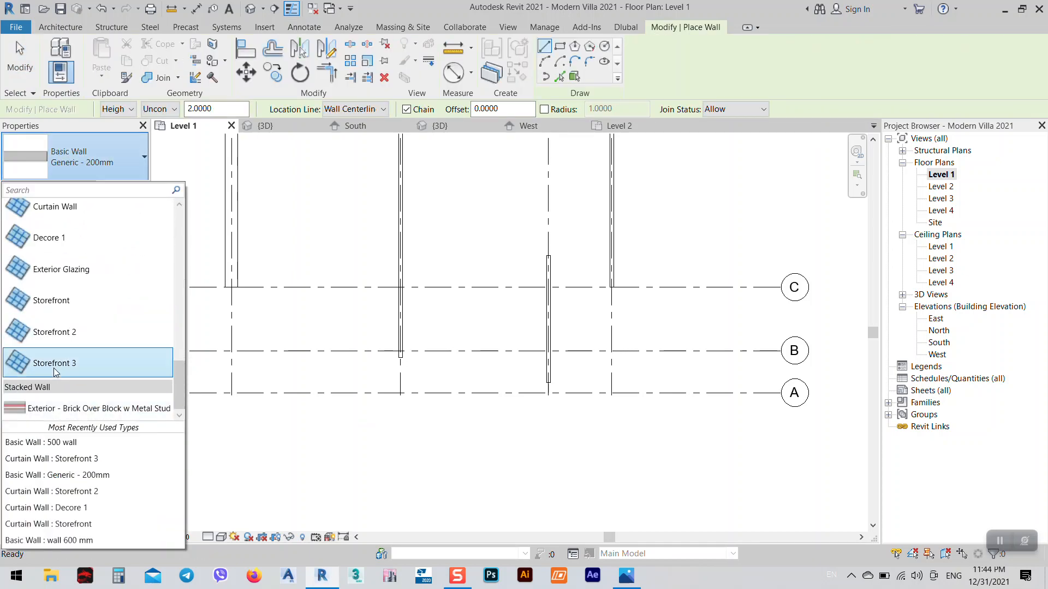
{"action": "left_click", "coordinate": [54, 364]}
{"action": "left_click", "coordinate": [118, 188]}
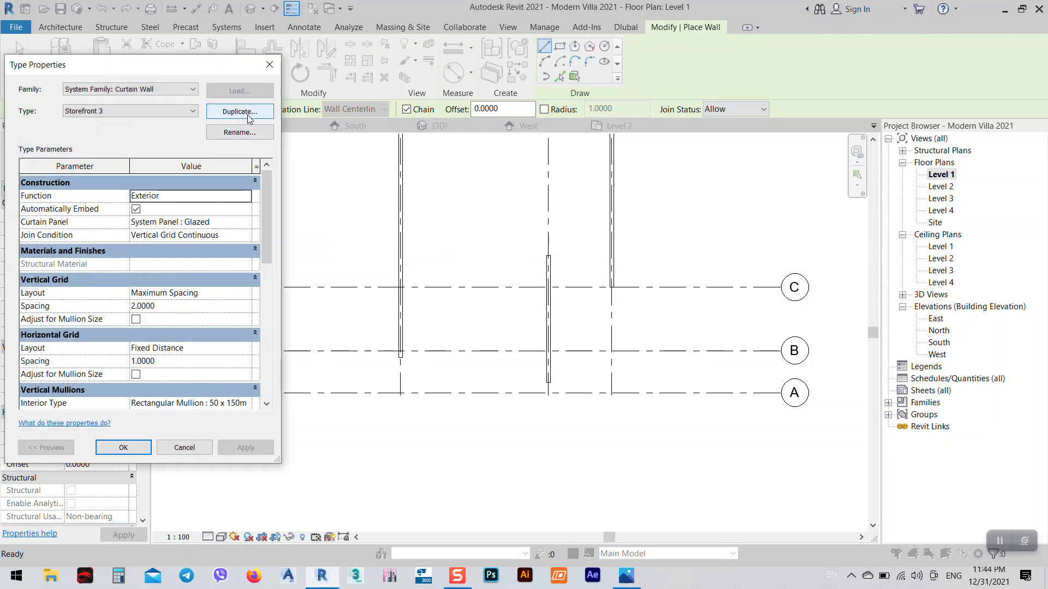
{"action": "left_click", "coordinate": [240, 112]}
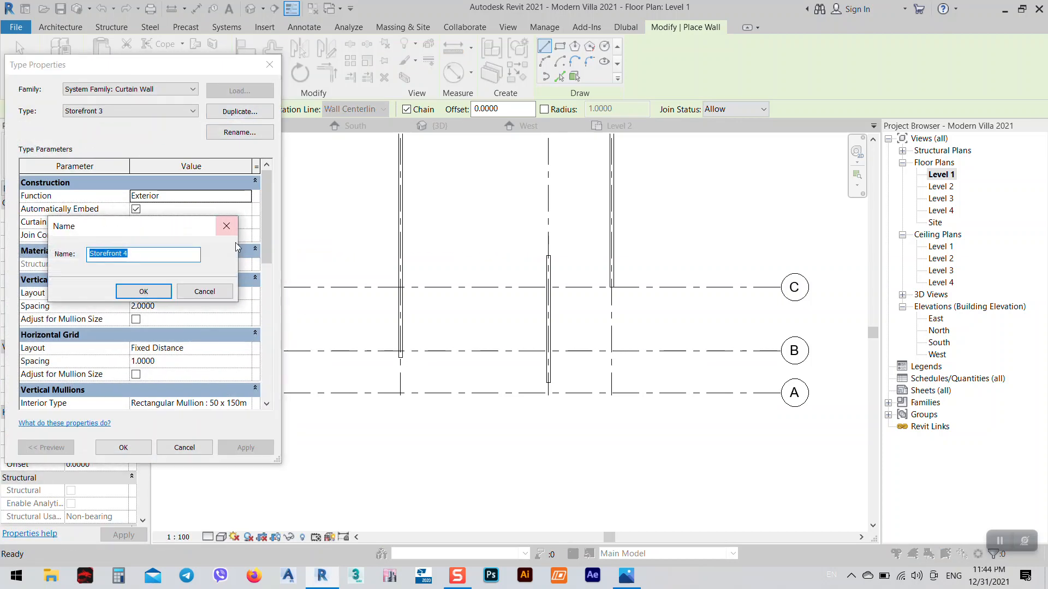
{"action": "left_click", "coordinate": [144, 292]}
{"action": "left_click", "coordinate": [123, 448]}
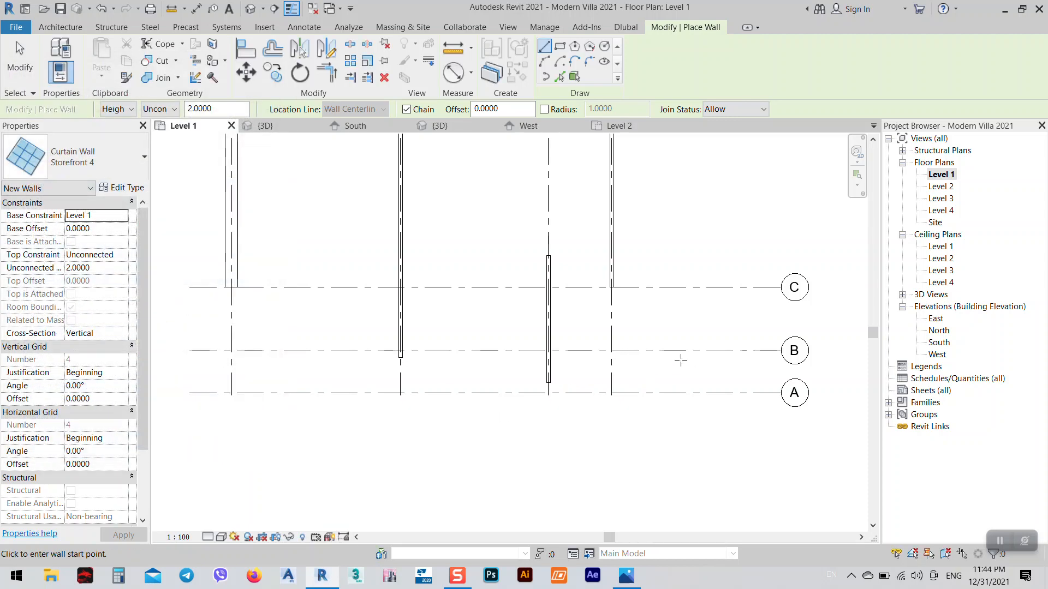
- Draw 2 m high Storefront 4 curtain walls from the 500 wall's south end east to grid 4, and north to grid C
{"action": "left_click", "coordinate": [548, 382]}
{"action": "left_click", "coordinate": [612, 382]}
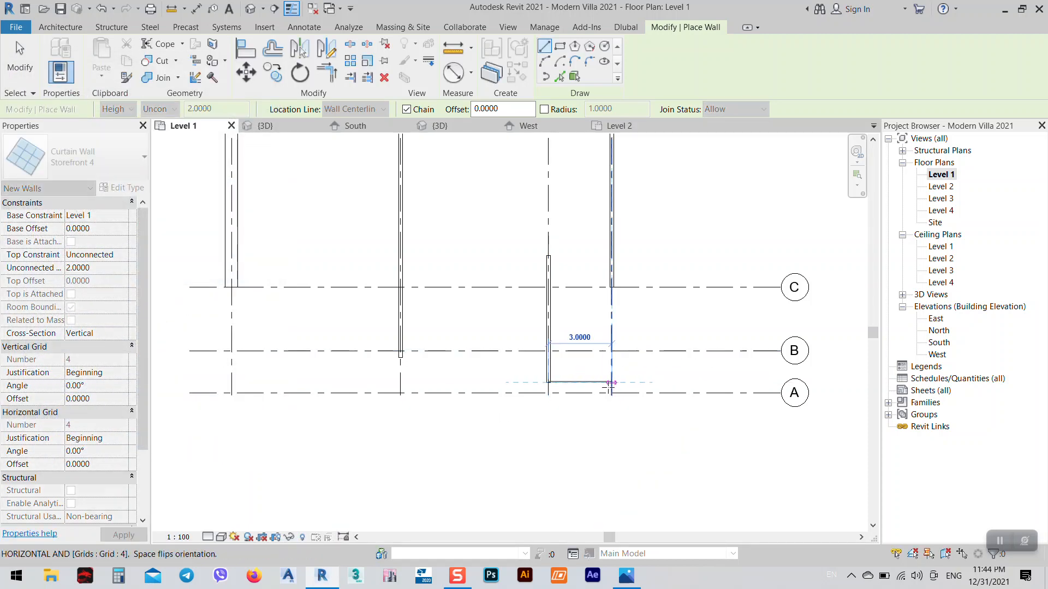
{"action": "scroll", "coordinate": [611, 287], "scroll_direction": "up", "scroll_amount": 2}
{"action": "left_click", "coordinate": [611, 287]}
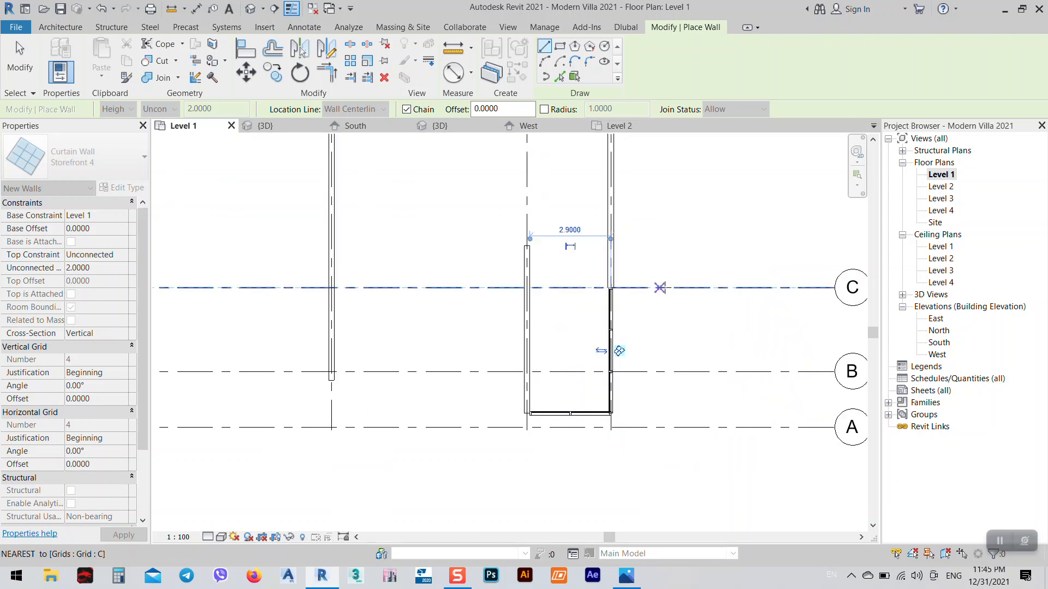
{"action": "key", "text": "Escape"}
{"action": "right_click", "coordinate": [701, 236]}
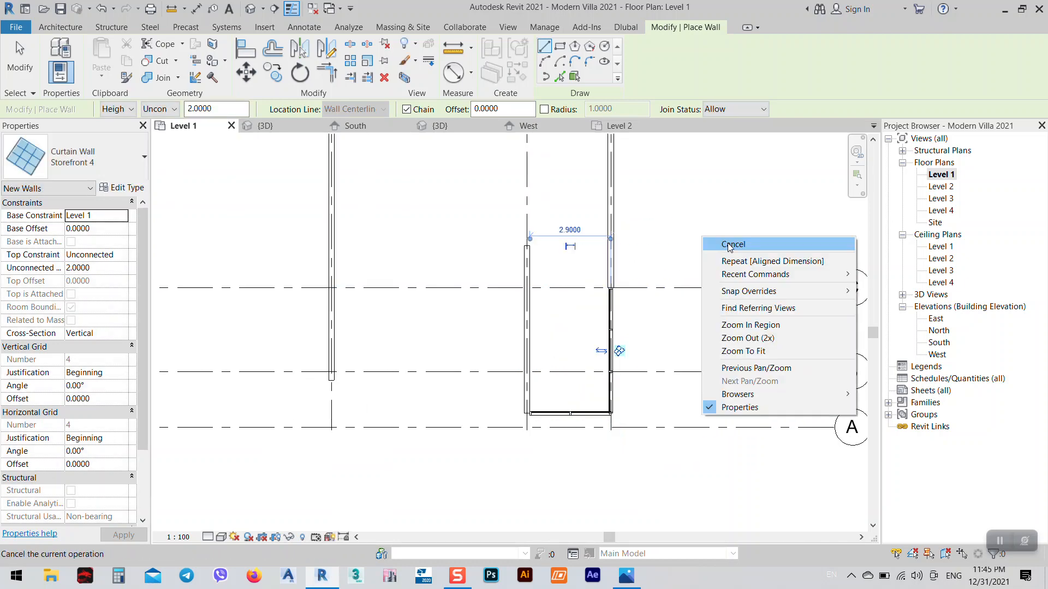
{"action": "left_click", "coordinate": [715, 242]}
- Close the mODERN HOUSE.0002 project's 3D view, declining to save to mODERN HOUSE.rvt instead
{"action": "left_click", "coordinate": [440, 126]}
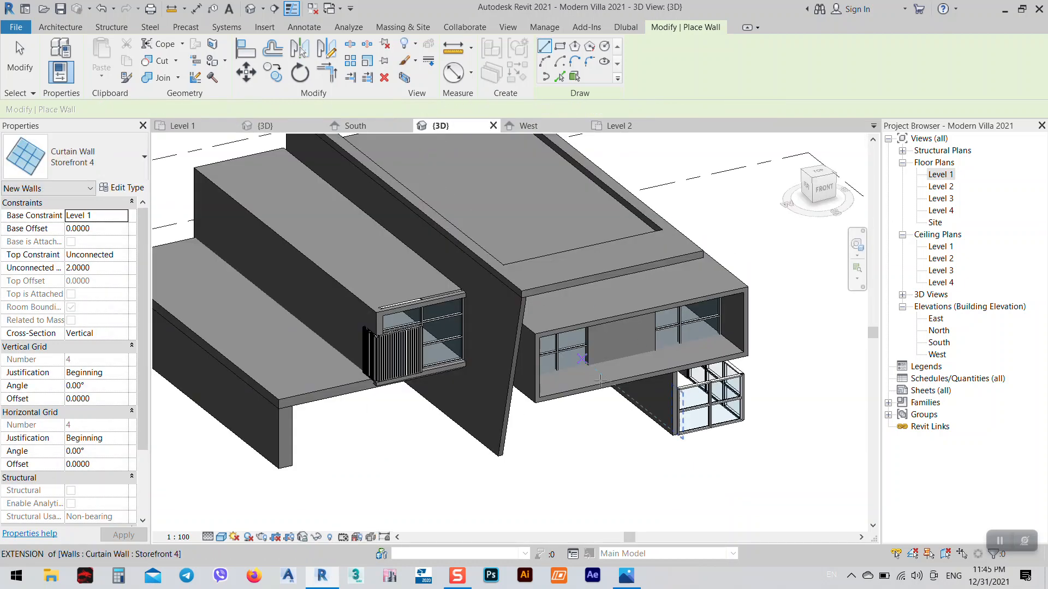
{"action": "left_click", "coordinate": [278, 126]}
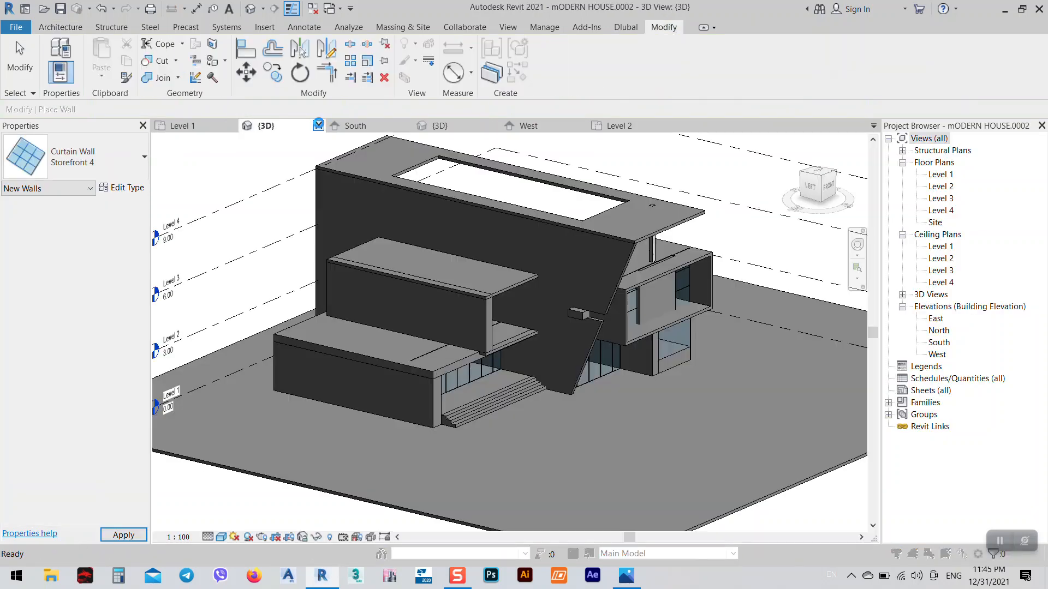
{"action": "left_click", "coordinate": [459, 254]}
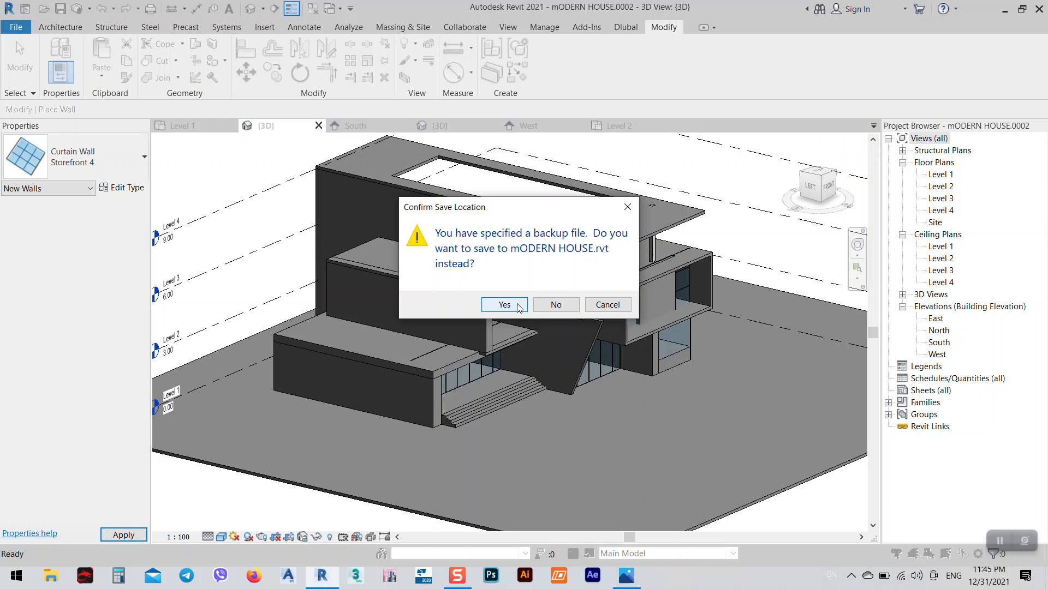
{"action": "left_click", "coordinate": [564, 307]}
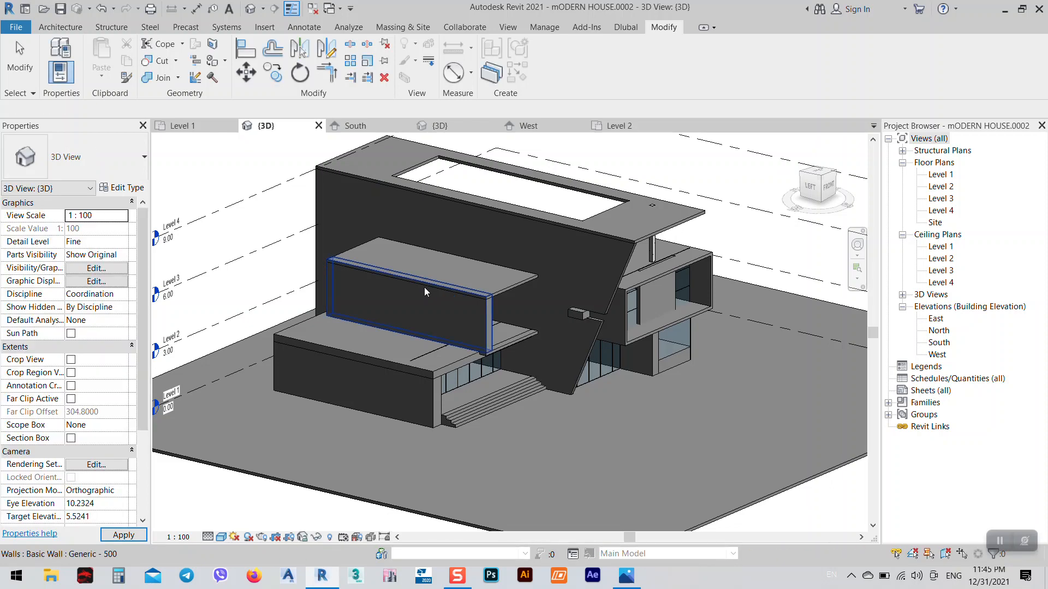
{"action": "left_click", "coordinate": [318, 126]}
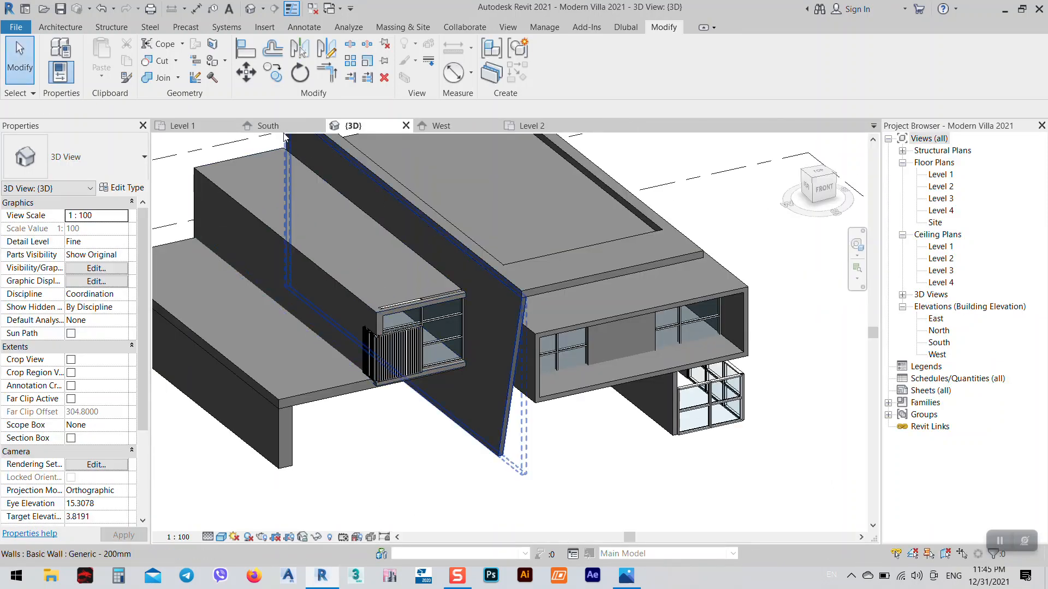
- Close the South elevation view and return to the villa's 3D view
{"action": "left_click", "coordinate": [282, 127]}
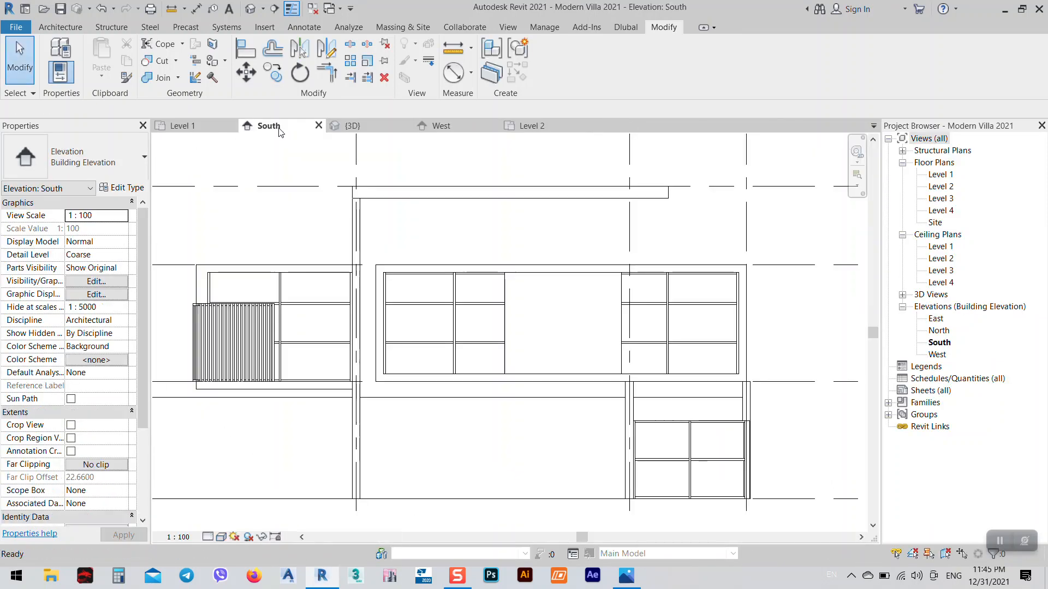
{"action": "left_click", "coordinate": [318, 126]}
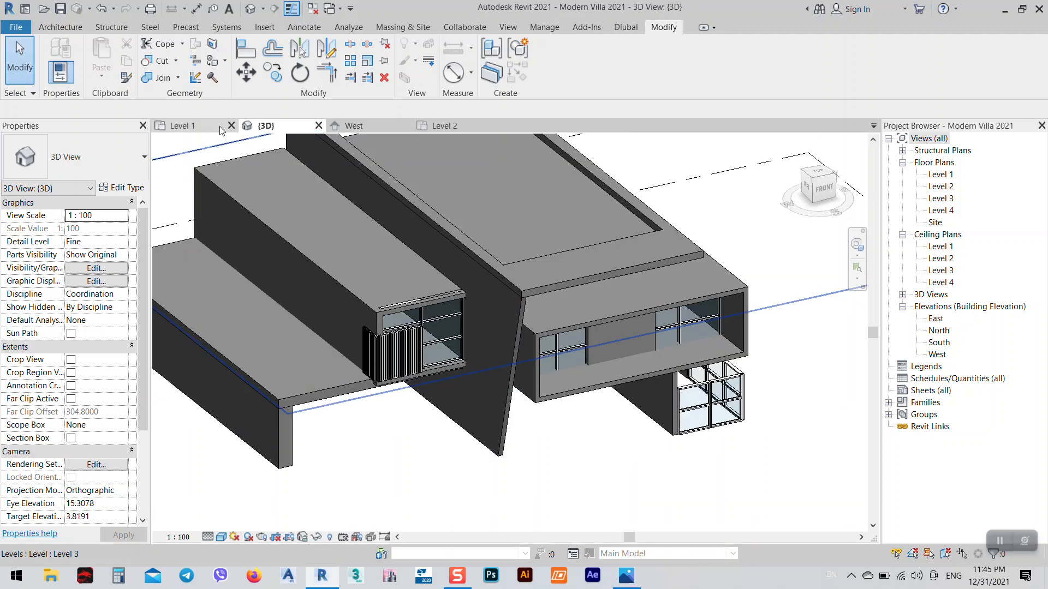
{"action": "left_click", "coordinate": [180, 126]}
{"action": "left_click", "coordinate": [282, 125]}
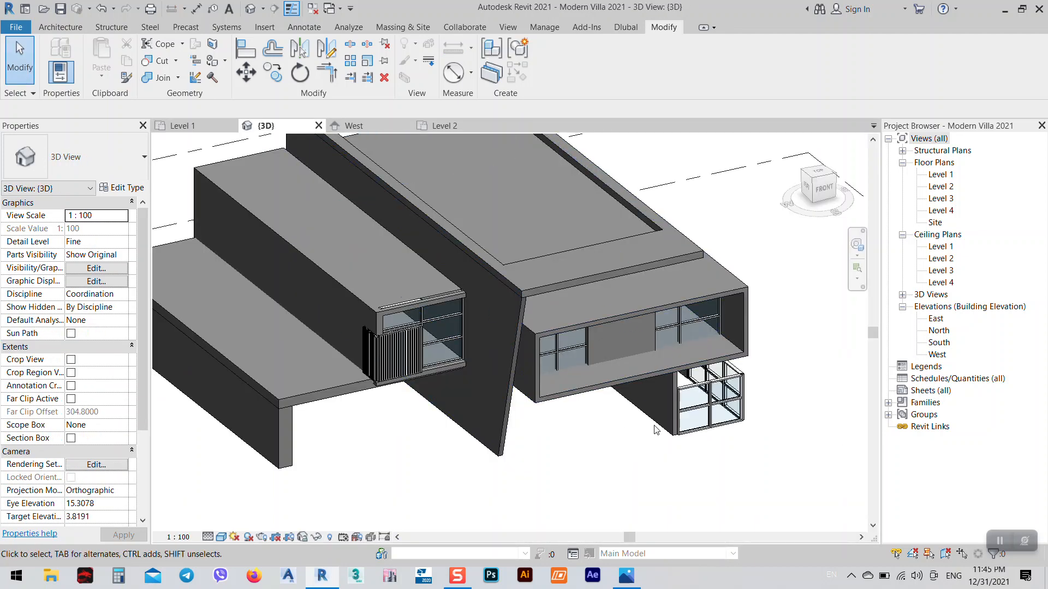
- Select the new ground-floor curtain walls beneath the framed volume together with their mullions and panels
{"action": "right_click", "coordinate": [820, 399]}
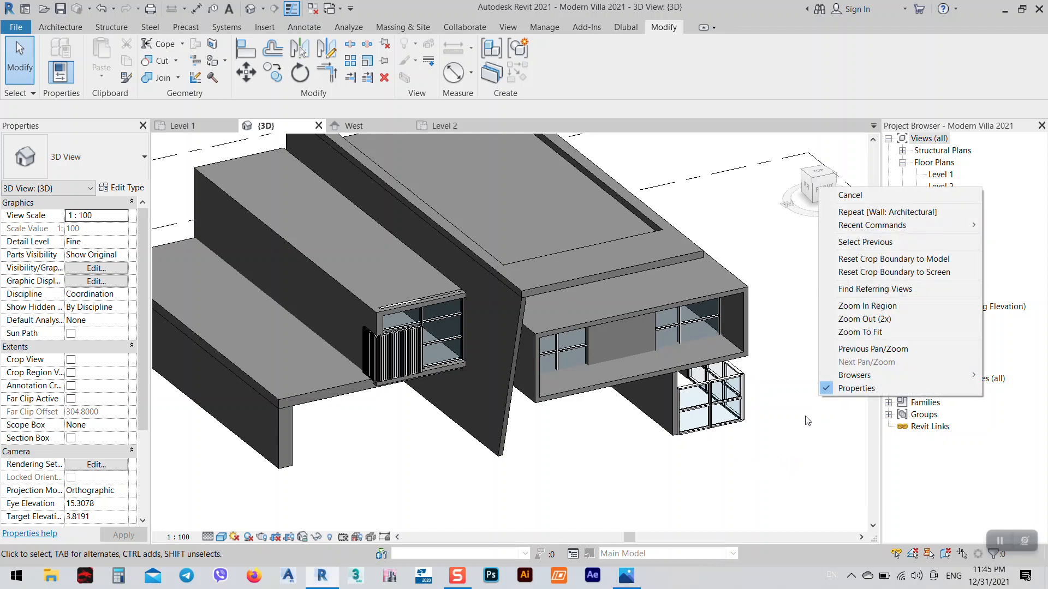
{"action": "left_click", "coordinate": [772, 386]}
{"action": "left_click", "coordinate": [735, 416]}
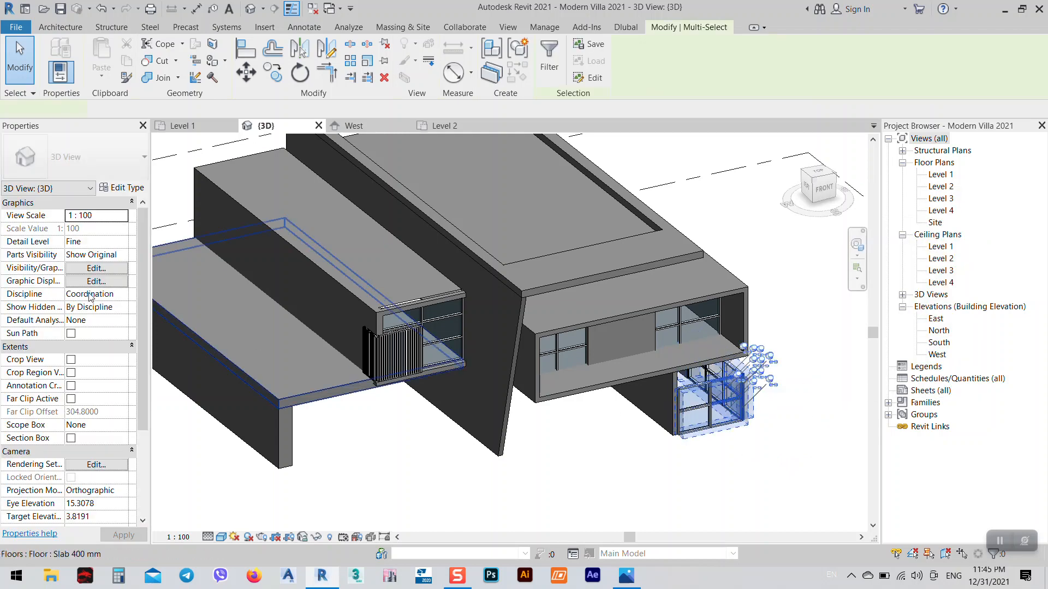
- Constrain the top of the front ground-floor corner curtain wall up to Level 2
{"action": "key", "text": "Escape"}
{"action": "left_click", "coordinate": [719, 440]}
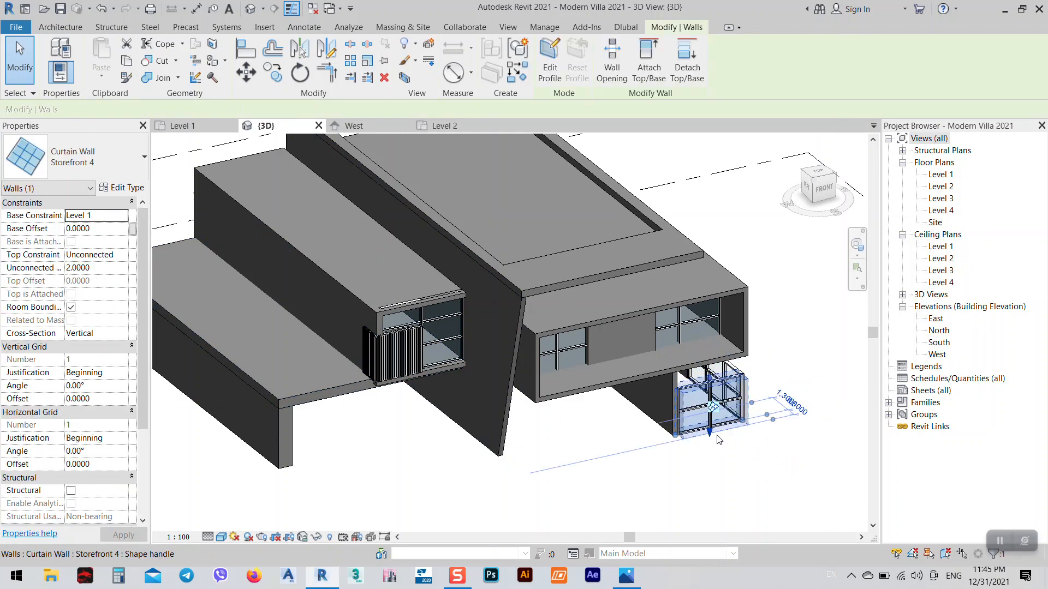
{"action": "left_click", "coordinate": [109, 266]}
{"action": "left_click", "coordinate": [126, 258]}
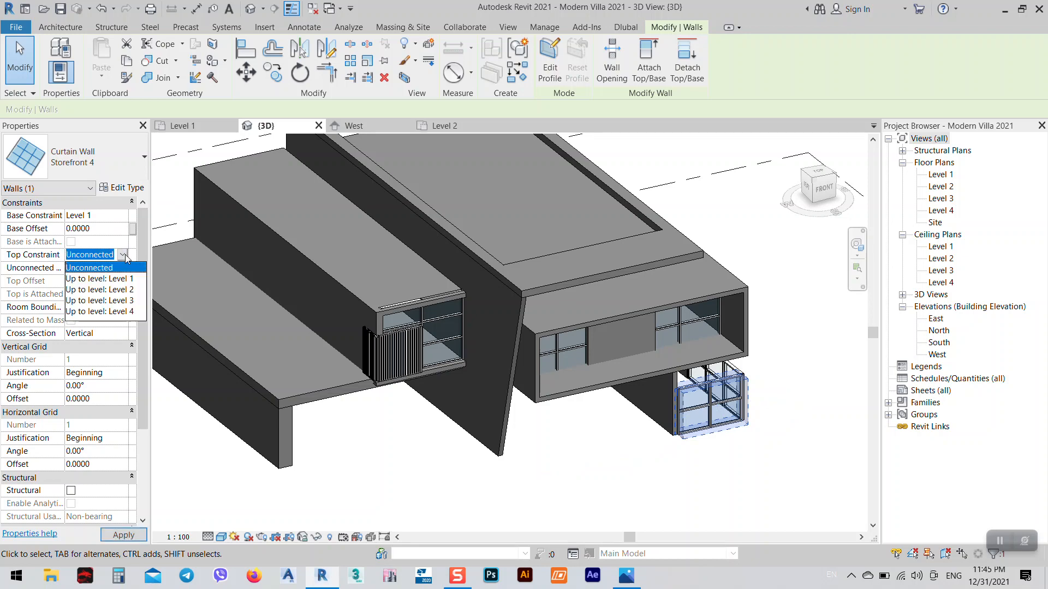
{"action": "left_click", "coordinate": [114, 290]}
{"action": "key", "text": "Escape"}
- Constrain the top of the adjoining side curtain wall at the same corner up to Level 2
{"action": "middle_click_drag", "start_coordinate": [579, 480], "coordinate": [611, 483], "text": "shift"}
{"action": "left_click", "coordinate": [442, 464]}
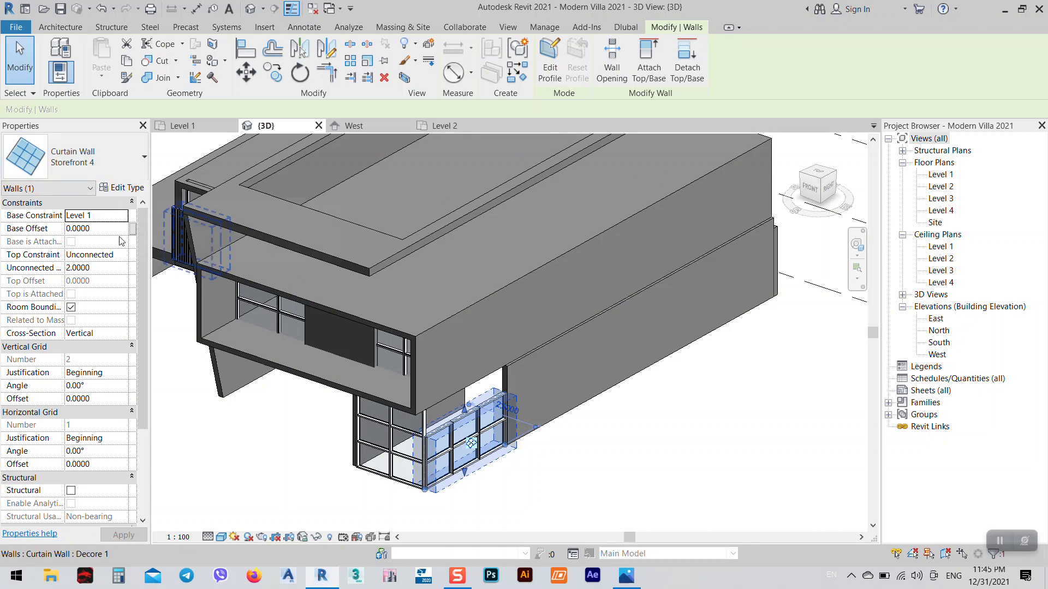
{"action": "left_click", "coordinate": [124, 254]}
{"action": "left_click", "coordinate": [123, 255]}
{"action": "left_click", "coordinate": [116, 300]}
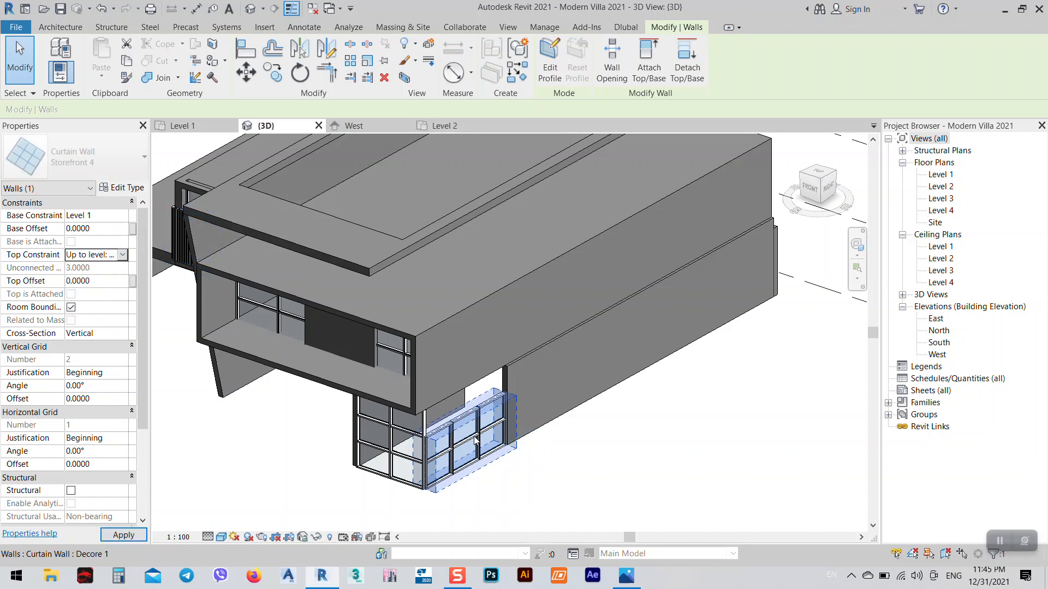
{"action": "left_click", "coordinate": [613, 451]}
- Examine the ground-floor corner glazing in 3D and compare it with the villa reference photo
{"action": "scroll", "coordinate": [447, 487], "scroll_direction": "up", "scroll_amount": 4}
{"action": "middle_click_drag", "start_coordinate": [483, 388], "coordinate": [536, 377], "text": "shift"}
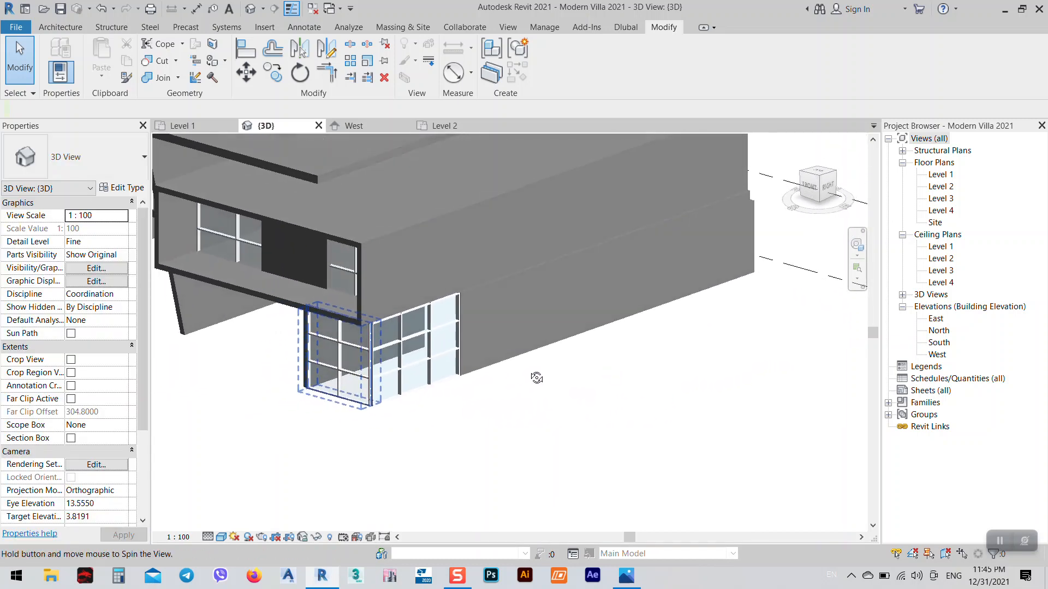
{"action": "scroll", "coordinate": [350, 370], "scroll_direction": "up", "scroll_amount": 3}
{"action": "middle_click_drag", "start_coordinate": [394, 405], "coordinate": [581, 372]}
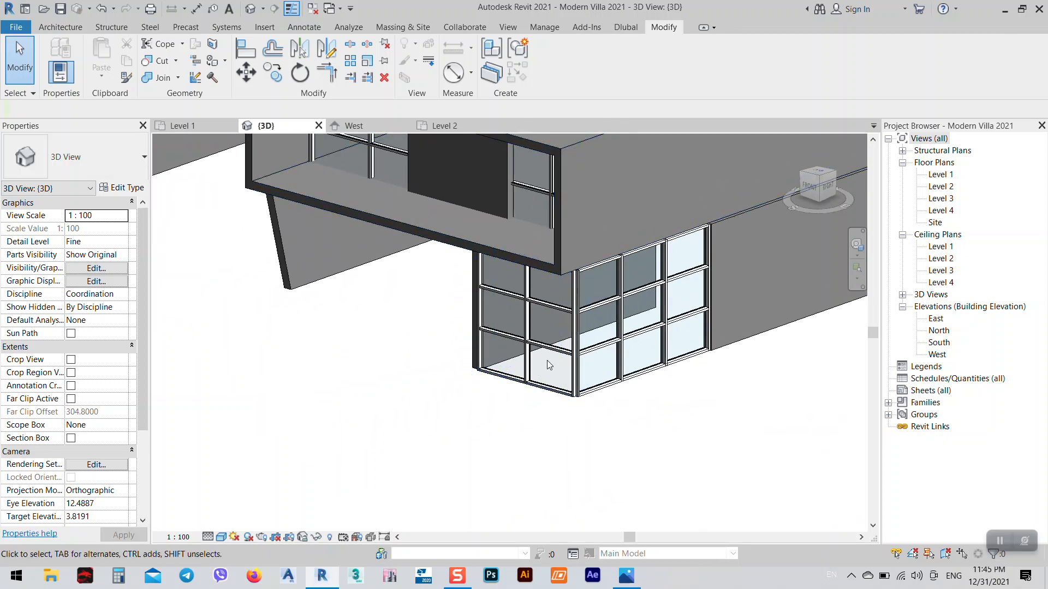
{"action": "key", "text": "alt+Tab"}
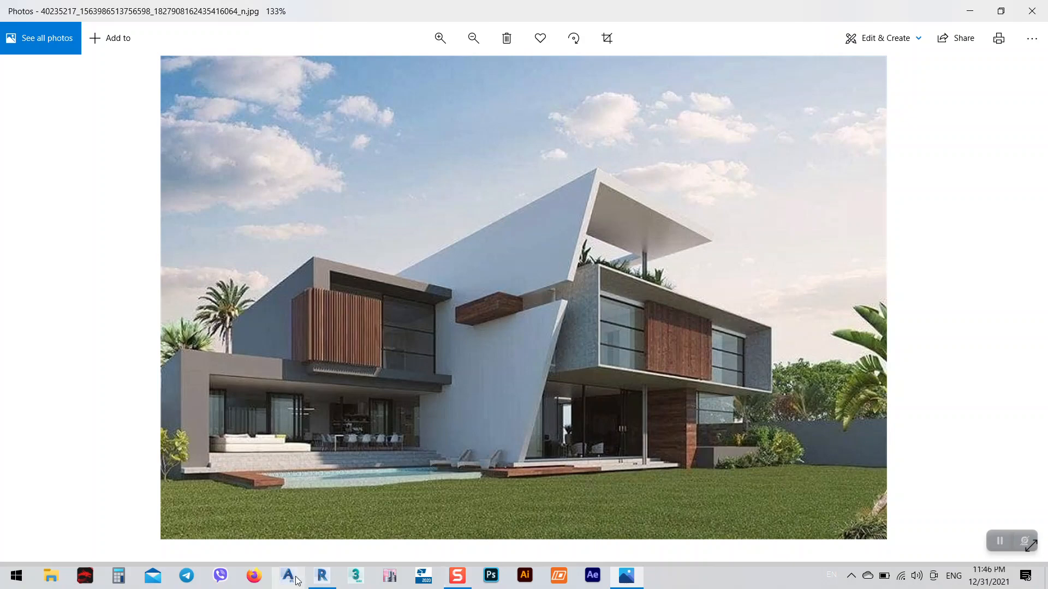
{"action": "left_click", "coordinate": [322, 576]}
{"action": "scroll", "coordinate": [595, 371], "scroll_direction": "down", "scroll_amount": 4}
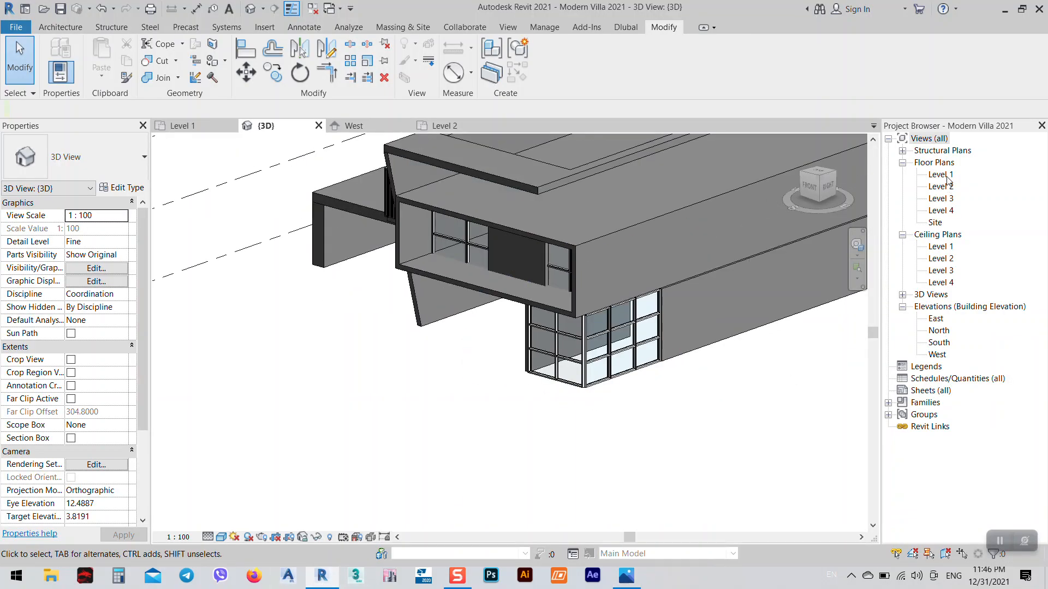
- On the Level 1 plan, prepare a new curtain wall with its top constrained up to Level 2
{"action": "left_click", "coordinate": [182, 126]}
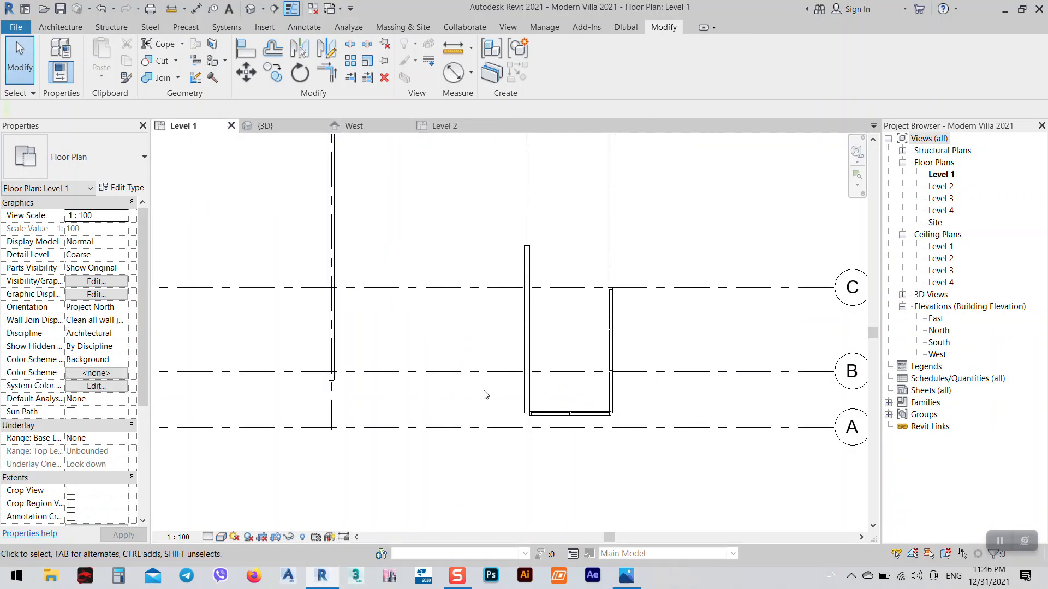
{"action": "scroll", "coordinate": [583, 406], "scroll_direction": "down", "scroll_amount": 3}
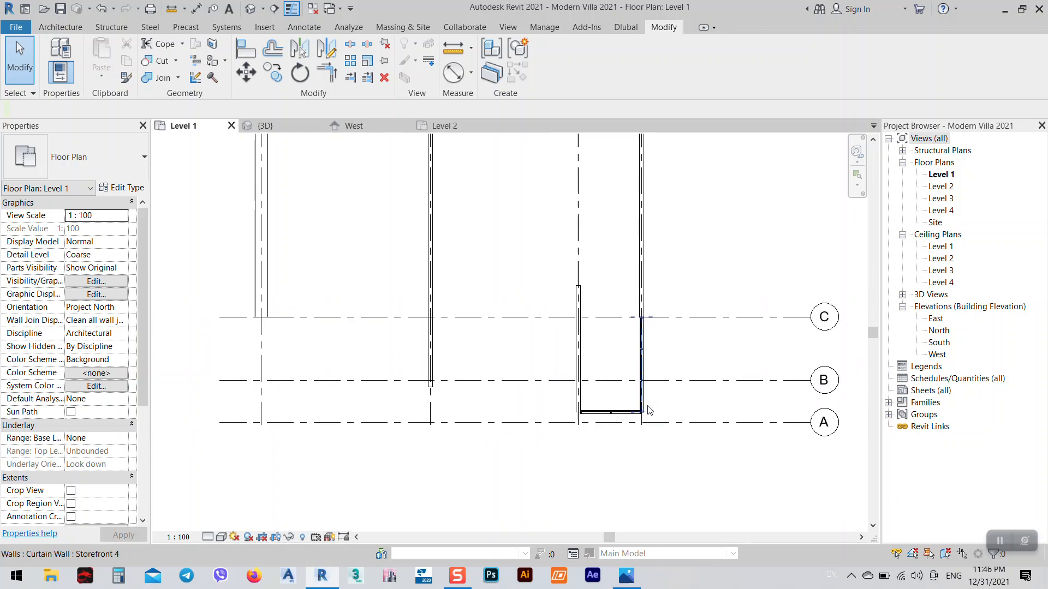
{"action": "left_click", "coordinate": [64, 28]}
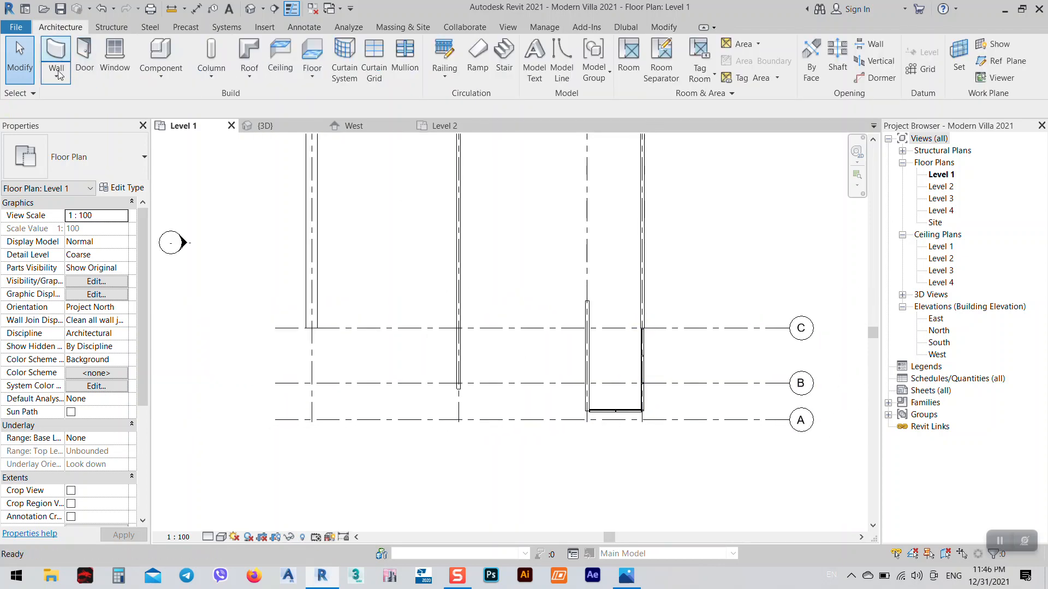
{"action": "left_click", "coordinate": [52, 48]}
{"action": "left_click", "coordinate": [120, 258]}
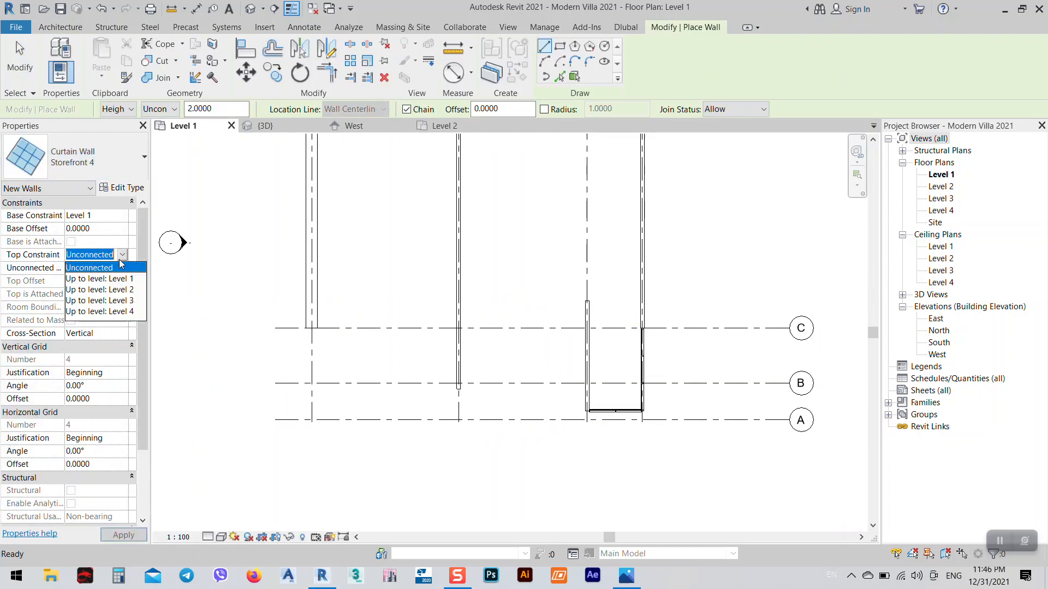
{"action": "left_click", "coordinate": [121, 289]}
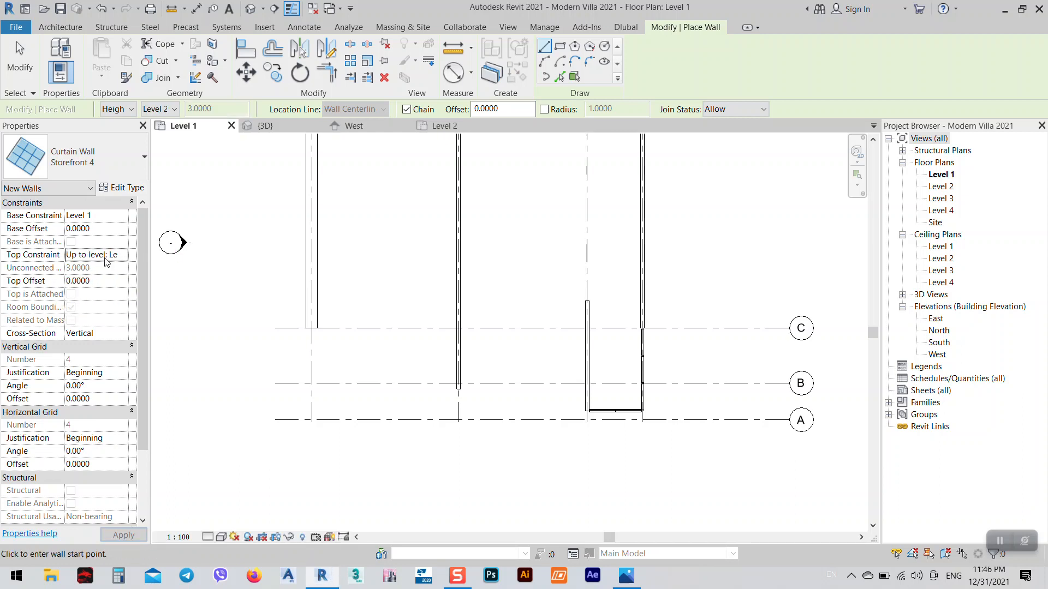
{"action": "left_click", "coordinate": [459, 383]}
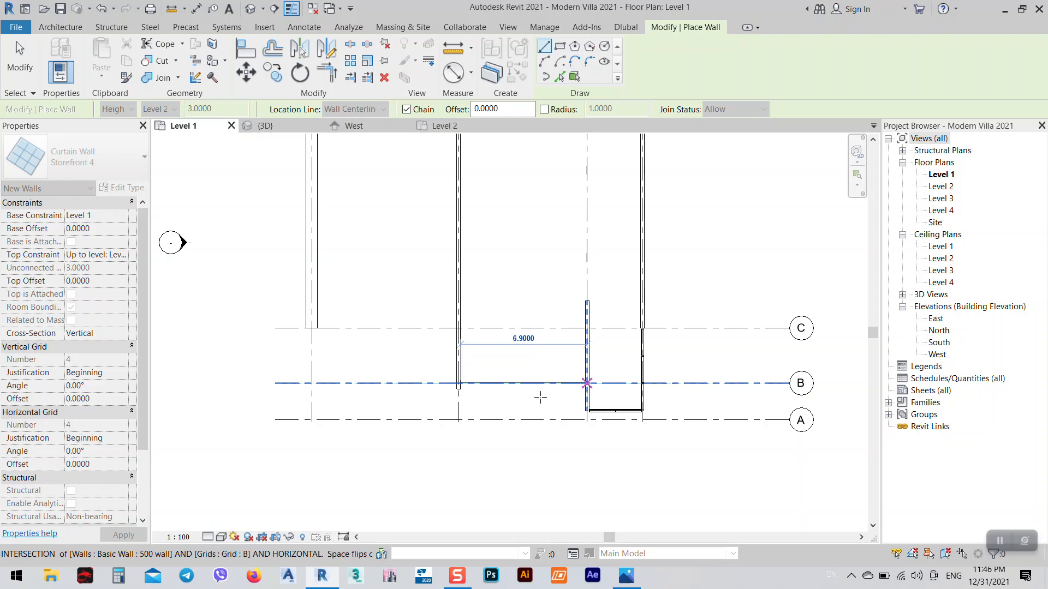
{"action": "key", "text": "Escape"}
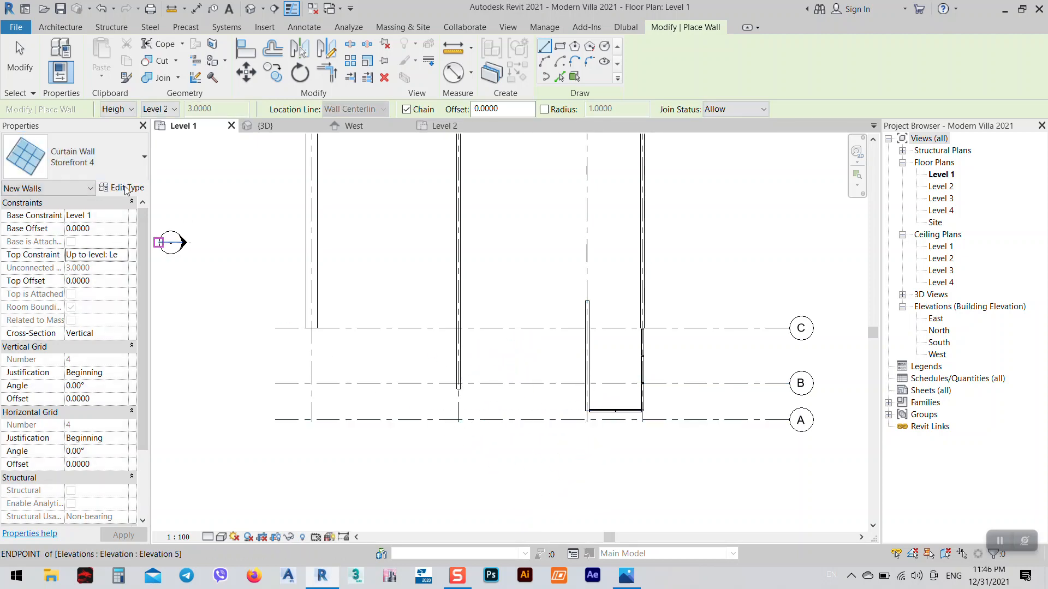
- Duplicate the Storefront 4 curtain wall type as Storefront 5 and make it the active type
{"action": "left_click", "coordinate": [121, 187]}
{"action": "left_click", "coordinate": [240, 112]}
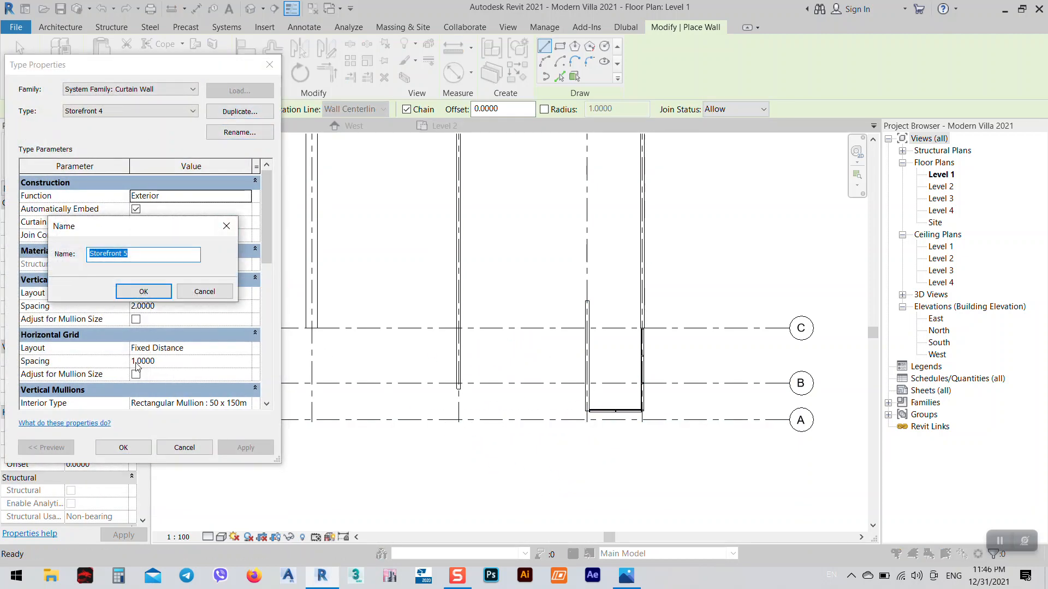
{"action": "left_click", "coordinate": [142, 292]}
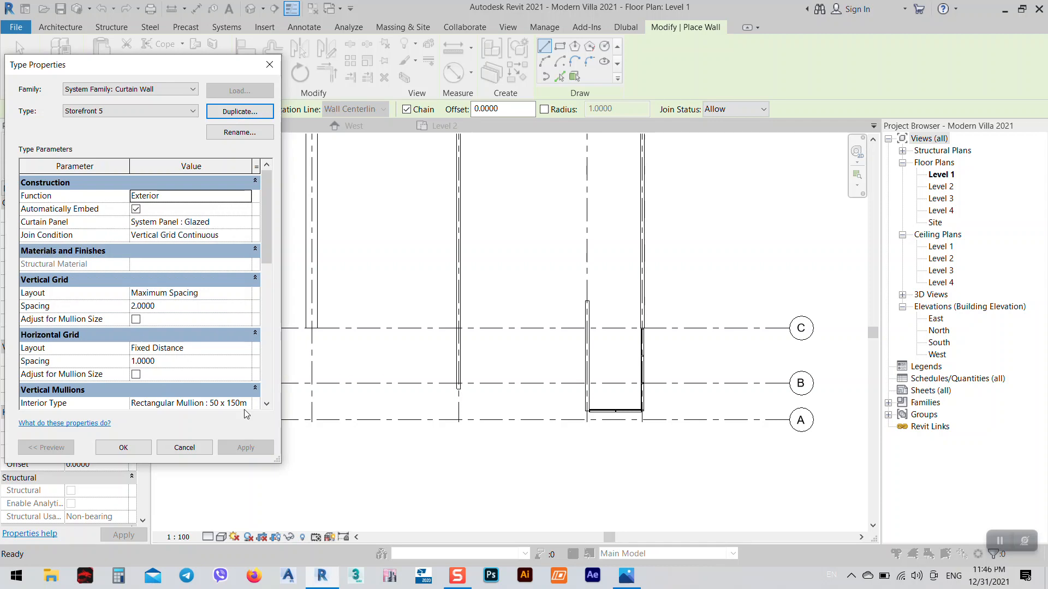
{"action": "left_click", "coordinate": [124, 448]}
- Draw a Storefront 5 curtain wall along grid B, spanning the gap between the two parallel walls
{"action": "left_click", "coordinate": [460, 384]}
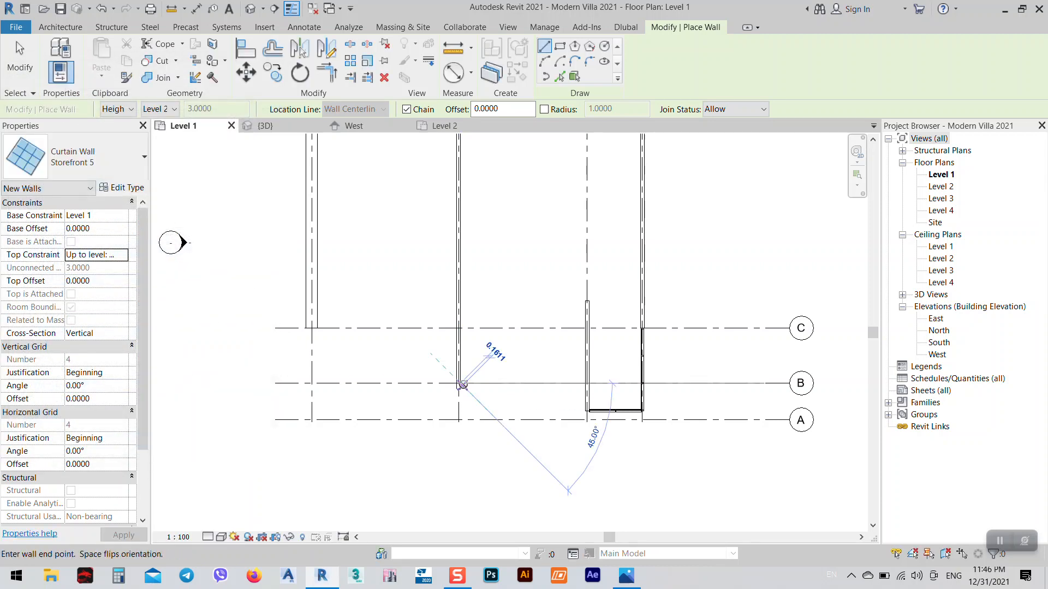
{"action": "scroll", "coordinate": [584, 384], "scroll_direction": "up", "scroll_amount": 4}
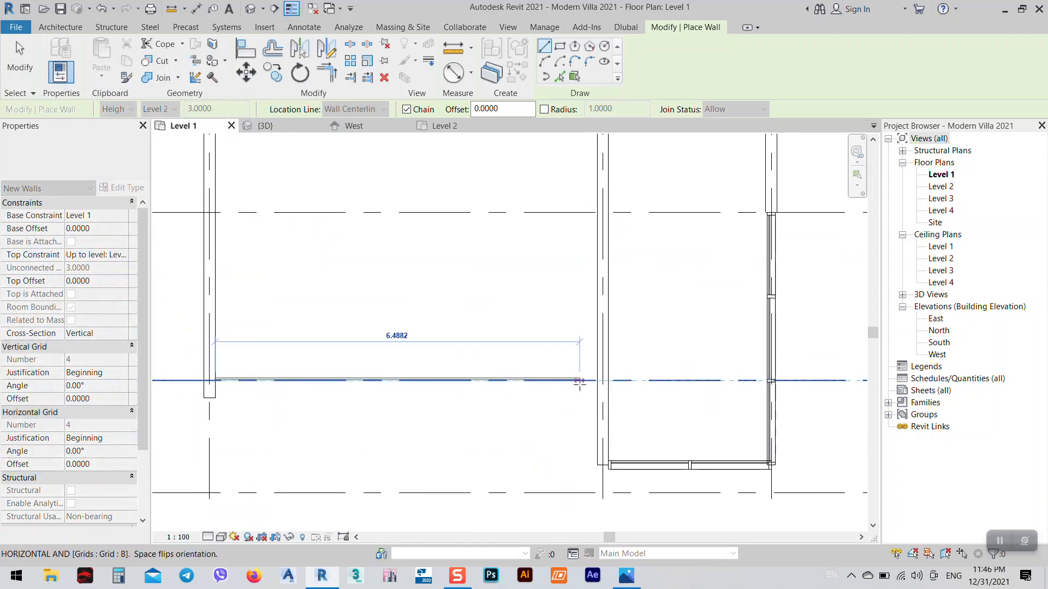
{"action": "left_click", "coordinate": [596, 380]}
{"action": "right_click", "coordinate": [527, 285]}
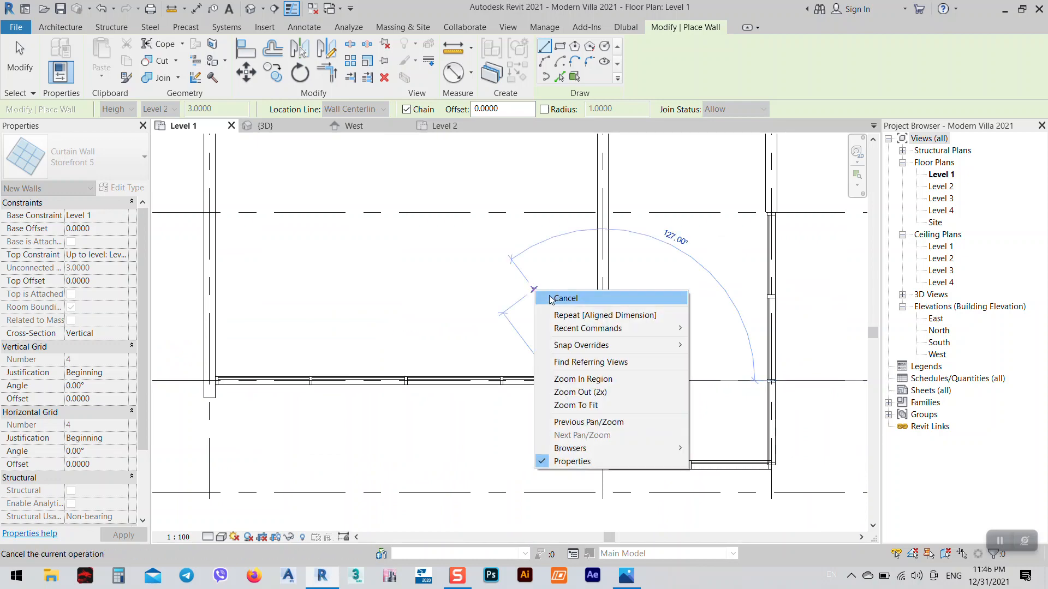
{"action": "left_click", "coordinate": [556, 300]}
- Examine the new Storefront 5 curtain wall in 3D and compare it with the villa reference photo
{"action": "left_click", "coordinate": [286, 126]}
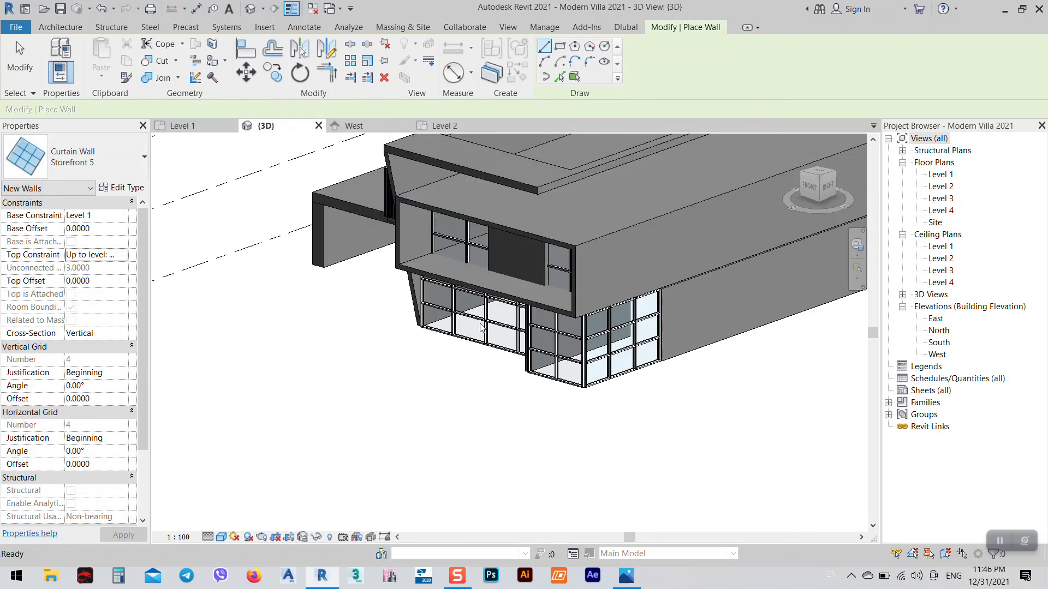
{"action": "middle_click_drag", "start_coordinate": [559, 388], "coordinate": [560, 441], "text": "shift"}
{"action": "right_click", "coordinate": [560, 441]}
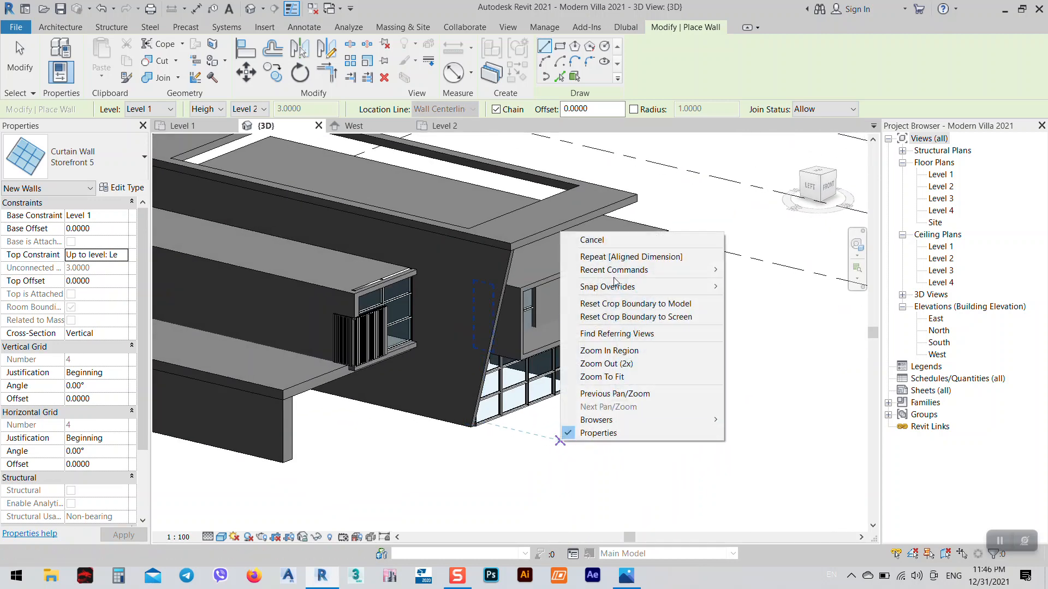
{"action": "left_click", "coordinate": [595, 242]}
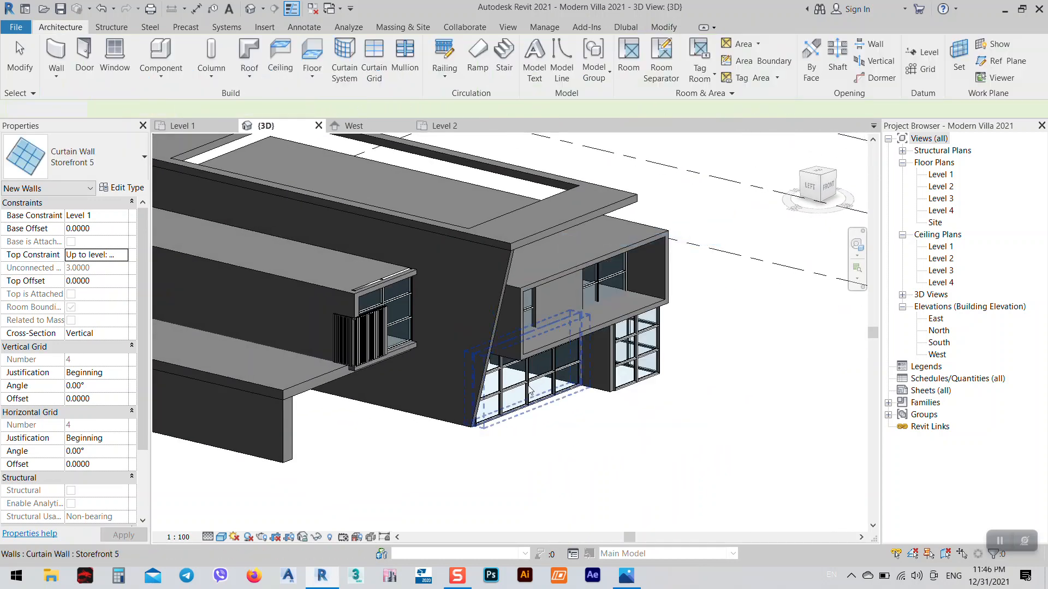
{"action": "left_click", "coordinate": [501, 429]}
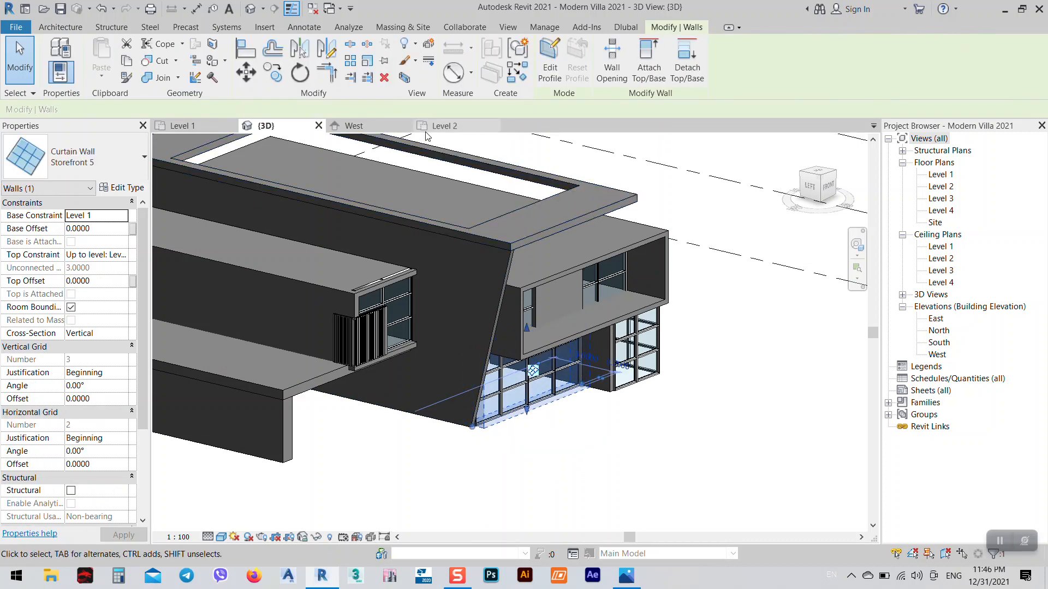
{"action": "left_click", "coordinate": [627, 577]}
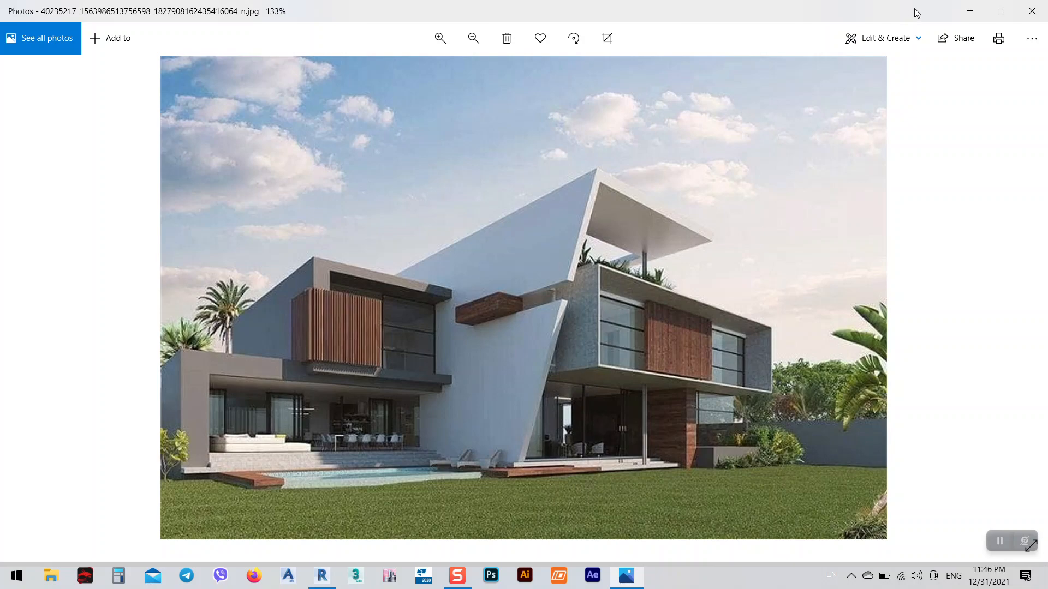
{"action": "left_click", "coordinate": [970, 12]}
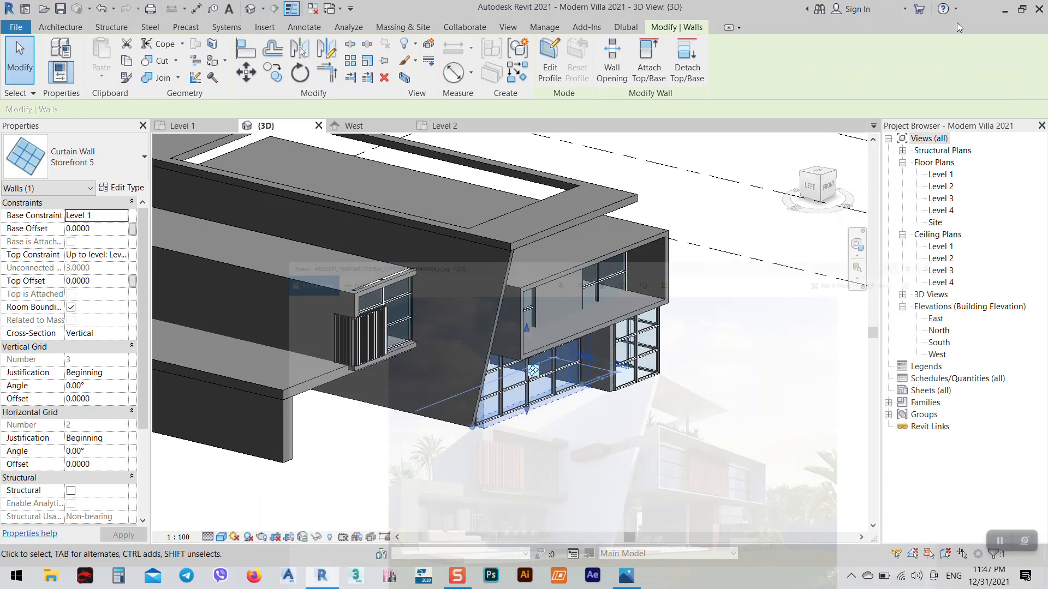
- On the Level 1 plan, move the Storefront 5 curtain wall inward from grid B, setting its distance to the front curtain wall to 2 m
{"action": "left_click", "coordinate": [186, 127]}
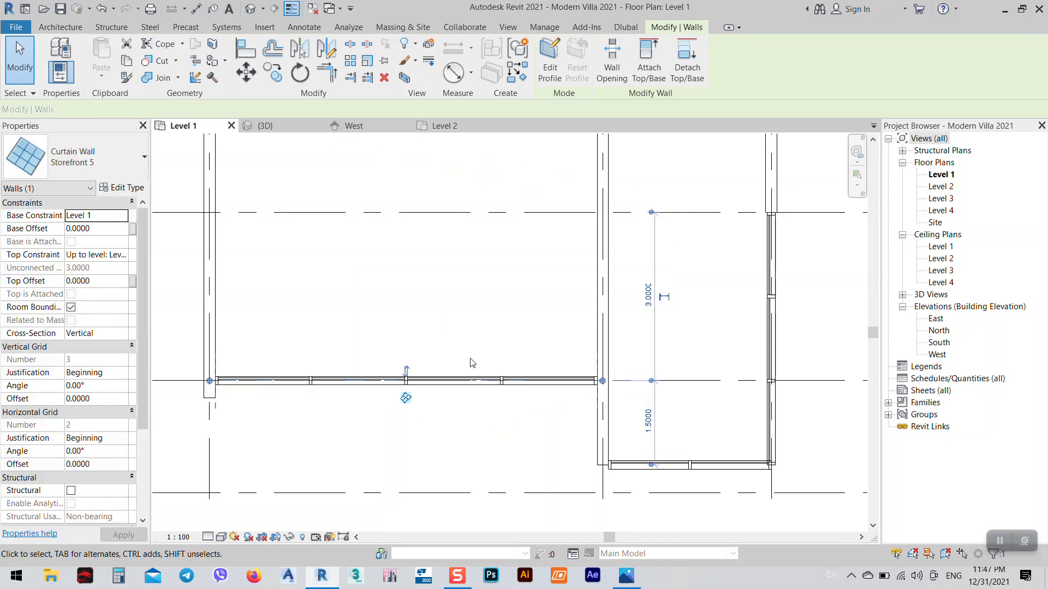
{"action": "left_click_drag", "start_coordinate": [471, 380], "coordinate": [470, 359]}
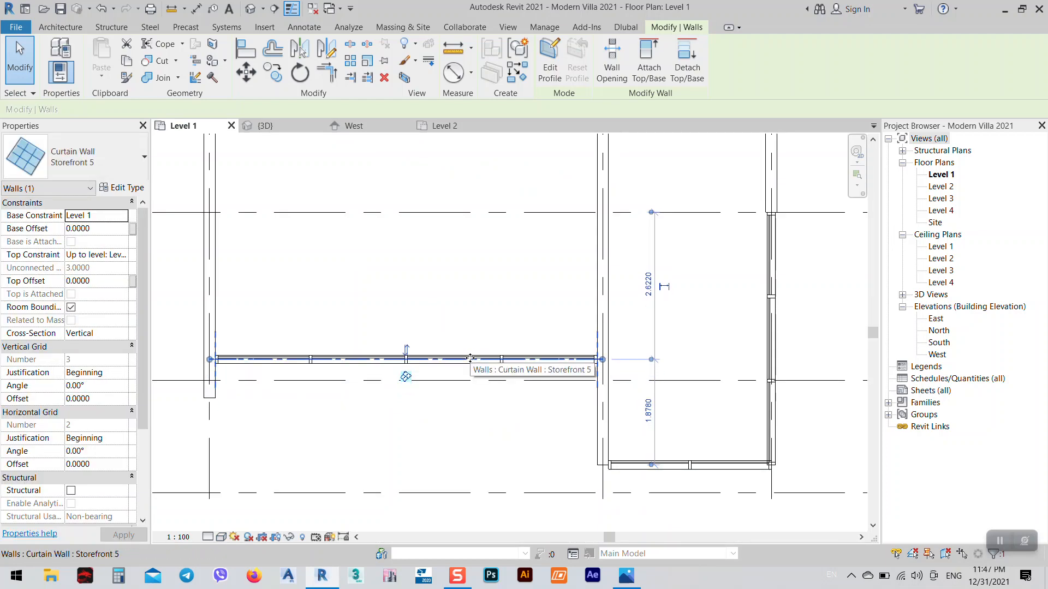
{"action": "left_click", "coordinate": [654, 415]}
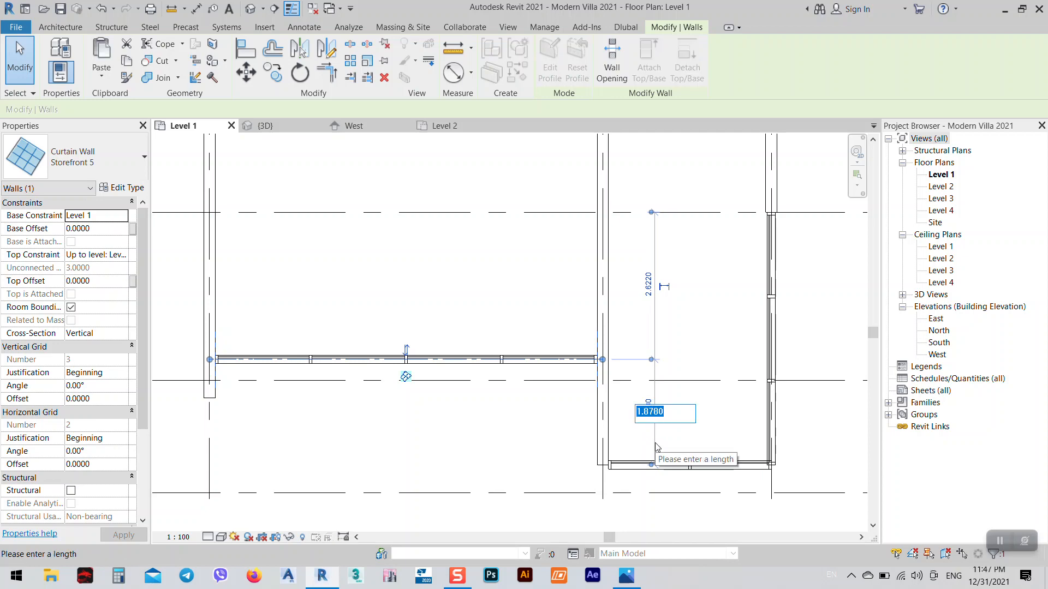
{"action": "type", "text": "2"}
{"action": "key", "text": "Return"}
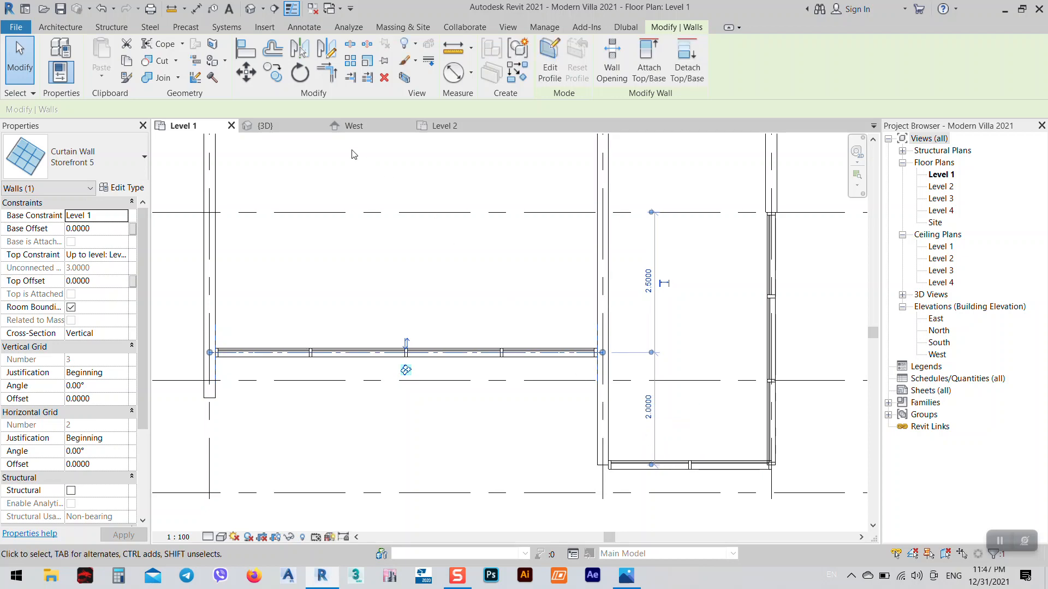
- In the 3D view, set the Storefront 5 type's horizontal grid layout to None, keeping the existing gridlines as non-associated
{"action": "left_click", "coordinate": [265, 126]}
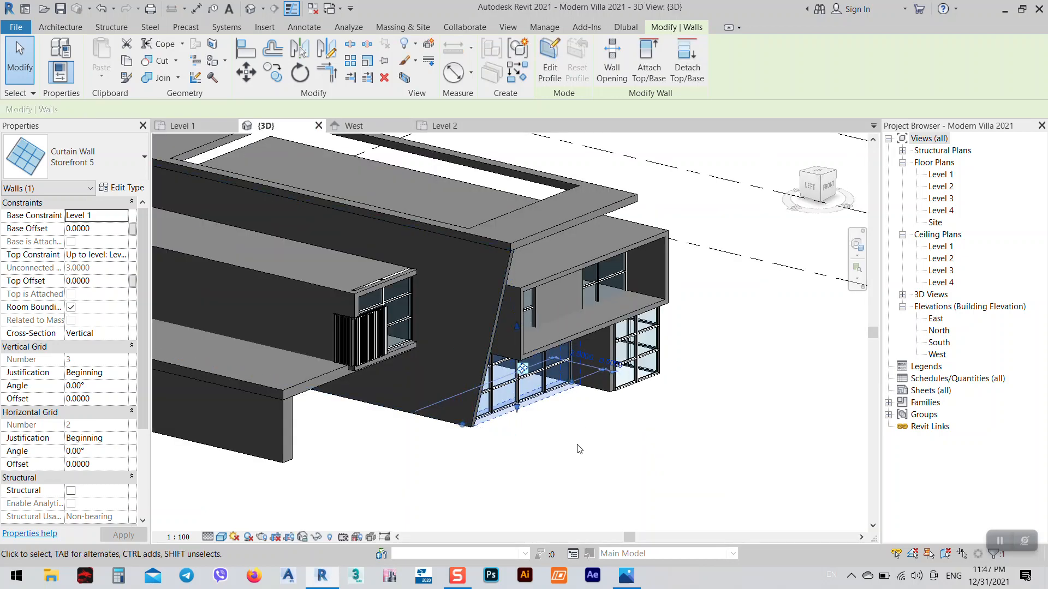
{"action": "left_click", "coordinate": [124, 191]}
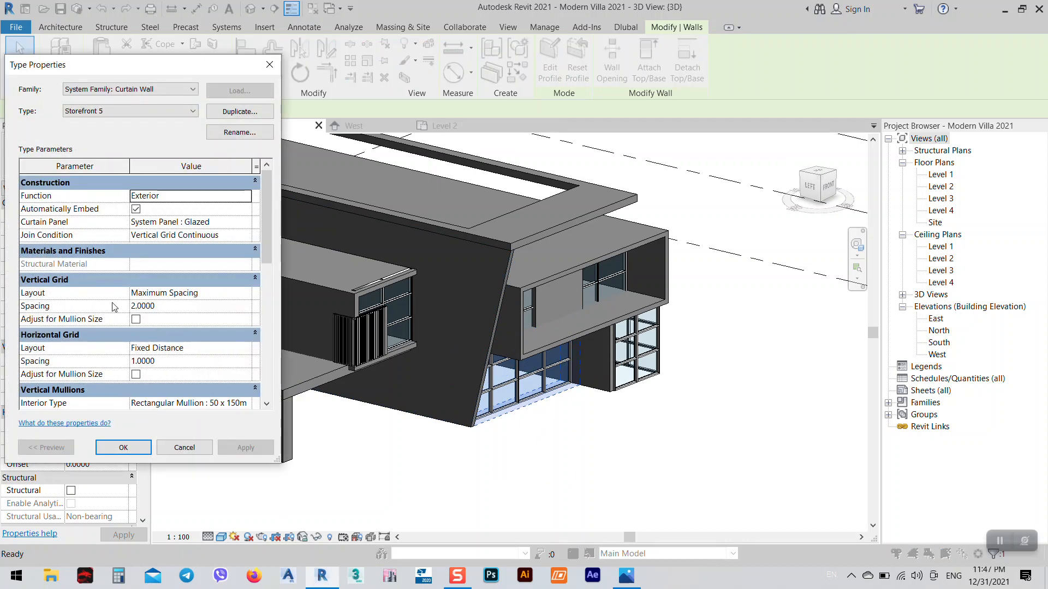
{"action": "left_click", "coordinate": [194, 362]}
{"action": "left_click", "coordinate": [227, 349]}
{"action": "left_click", "coordinate": [245, 350]}
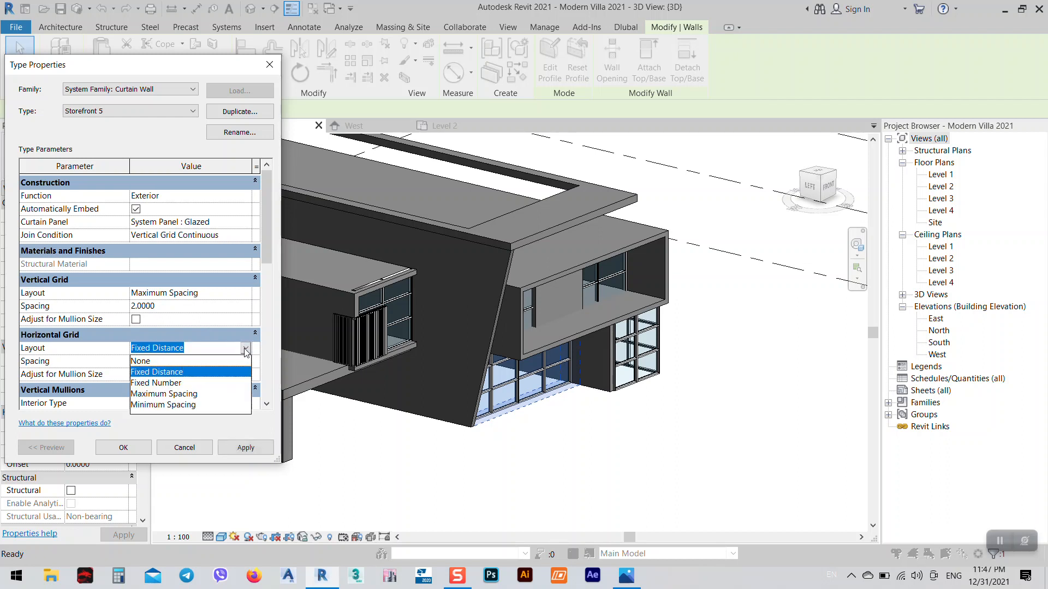
{"action": "left_click", "coordinate": [145, 361]}
{"action": "left_click", "coordinate": [257, 448]}
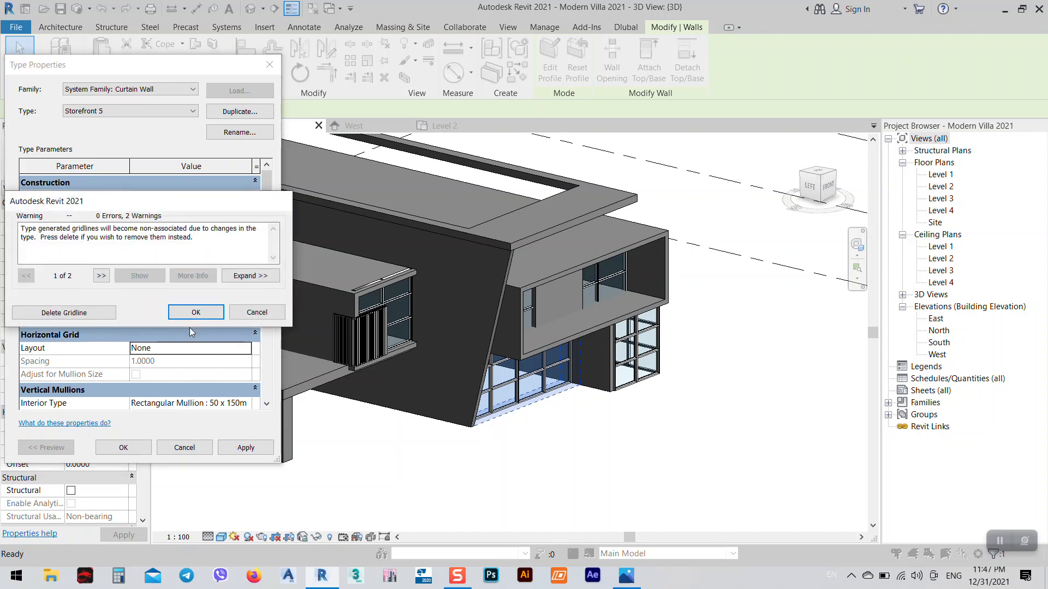
{"action": "left_click", "coordinate": [196, 310]}
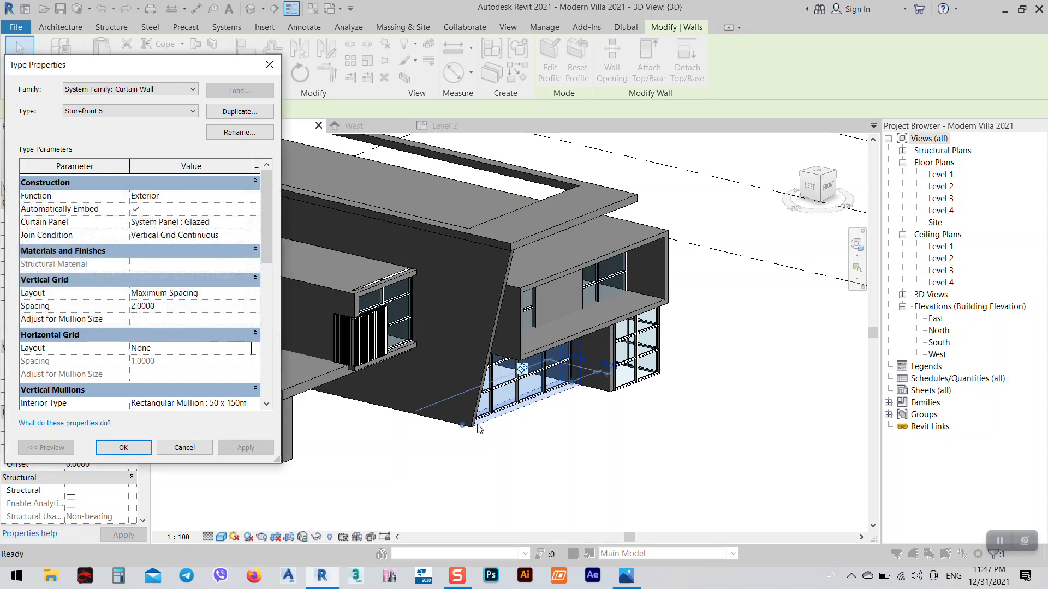
- Set the Storefront 5 type's horizontal grid layout to Fixed Distance with a spacing of 100 m
{"action": "left_click", "coordinate": [184, 347]}
{"action": "left_click", "coordinate": [245, 347]}
{"action": "left_click", "coordinate": [177, 374]}
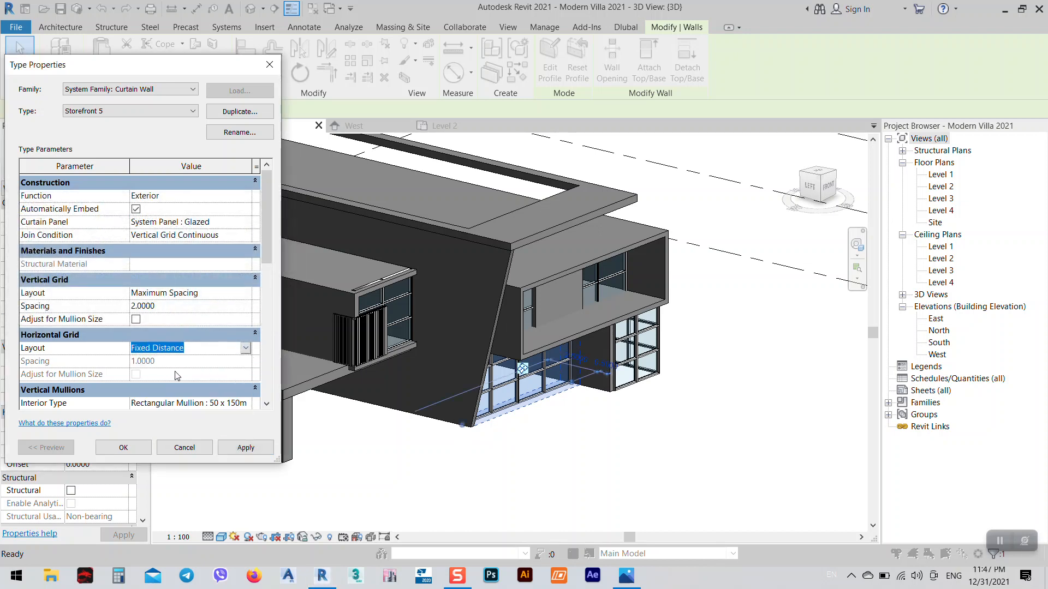
{"action": "left_click", "coordinate": [184, 361]}
{"action": "type", "text": "1"}
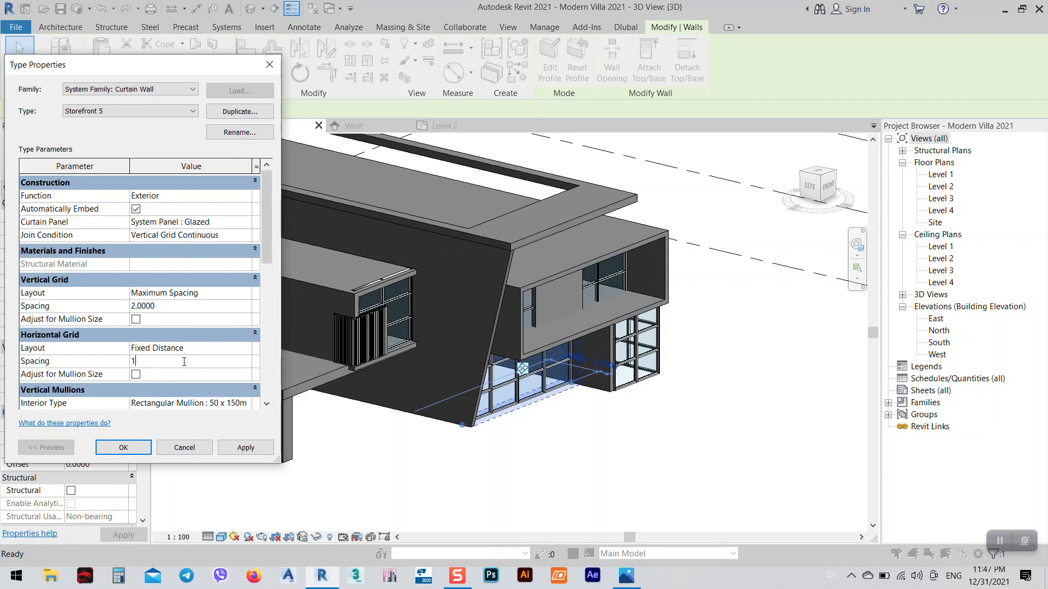
{"action": "type", "text": "00"}
{"action": "left_click", "coordinate": [257, 449]}
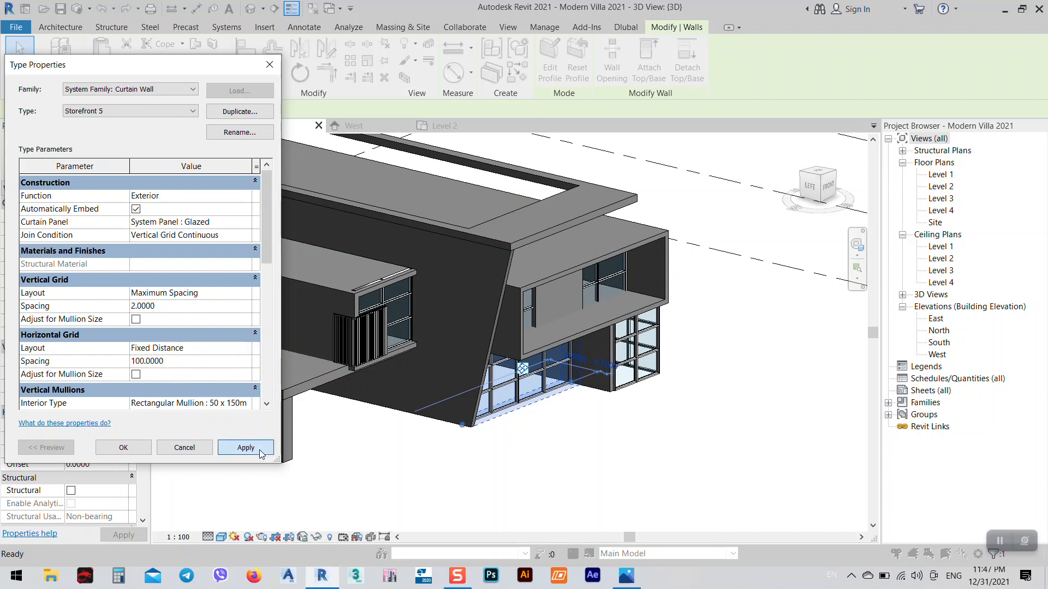
{"action": "left_click", "coordinate": [123, 447]}
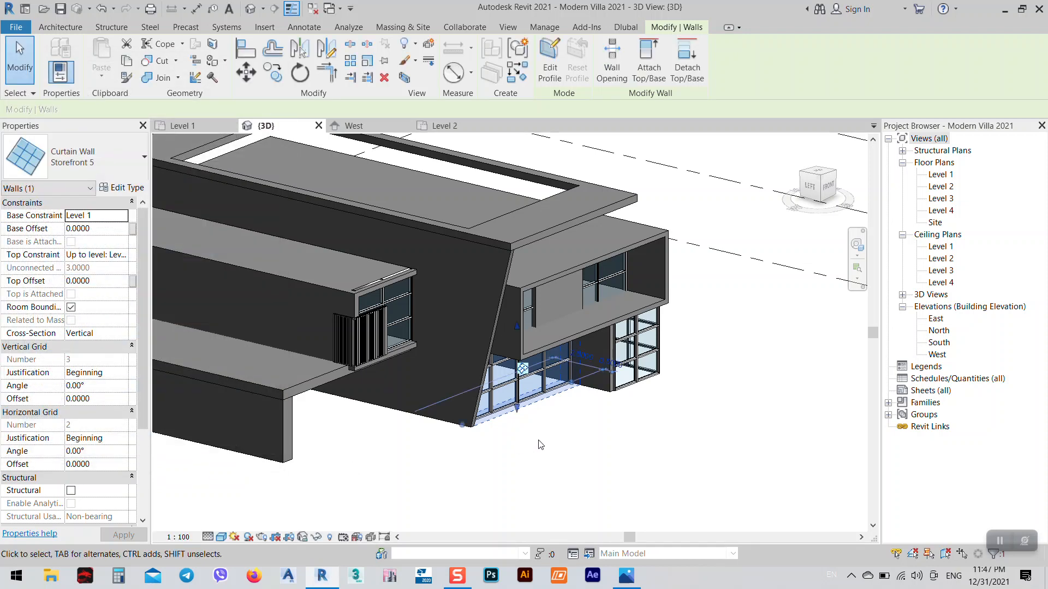
{"action": "left_click", "coordinate": [559, 467]}
{"action": "middle_click_drag", "start_coordinate": [558, 468], "coordinate": [680, 435]}
{"action": "scroll", "coordinate": [704, 459], "scroll_direction": "up", "scroll_amount": 4}
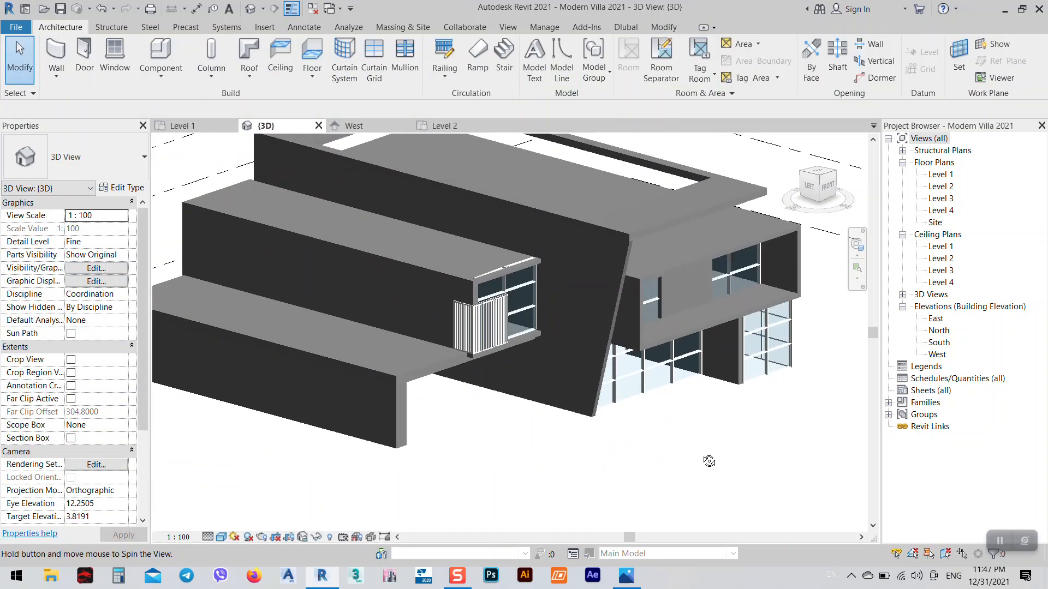
- Set the Storefront 5 type's vertical grid spacing to 3 m
{"action": "left_click", "coordinate": [627, 400]}
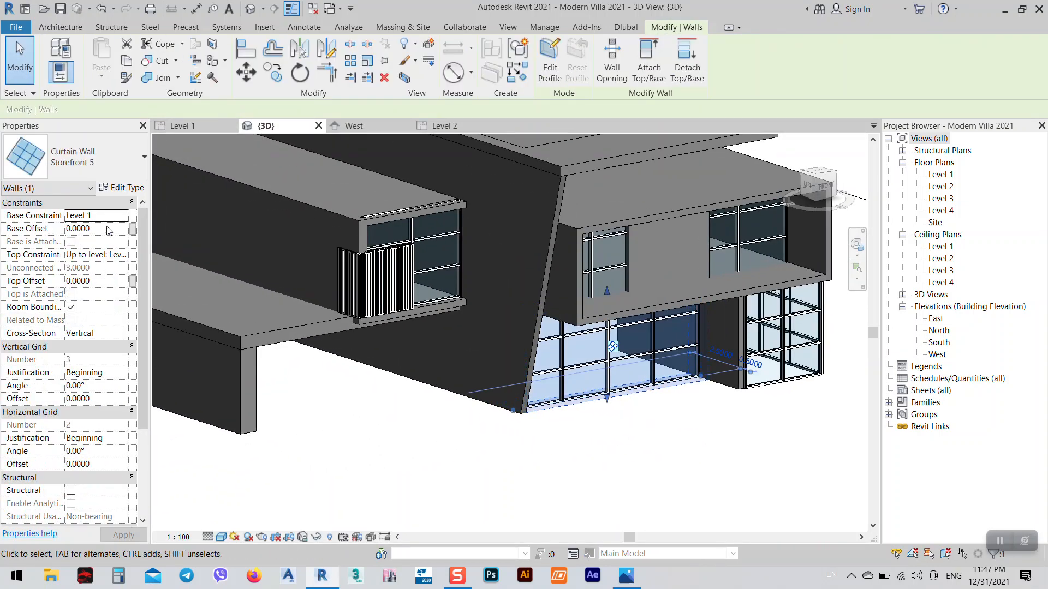
{"action": "left_click", "coordinate": [123, 187]}
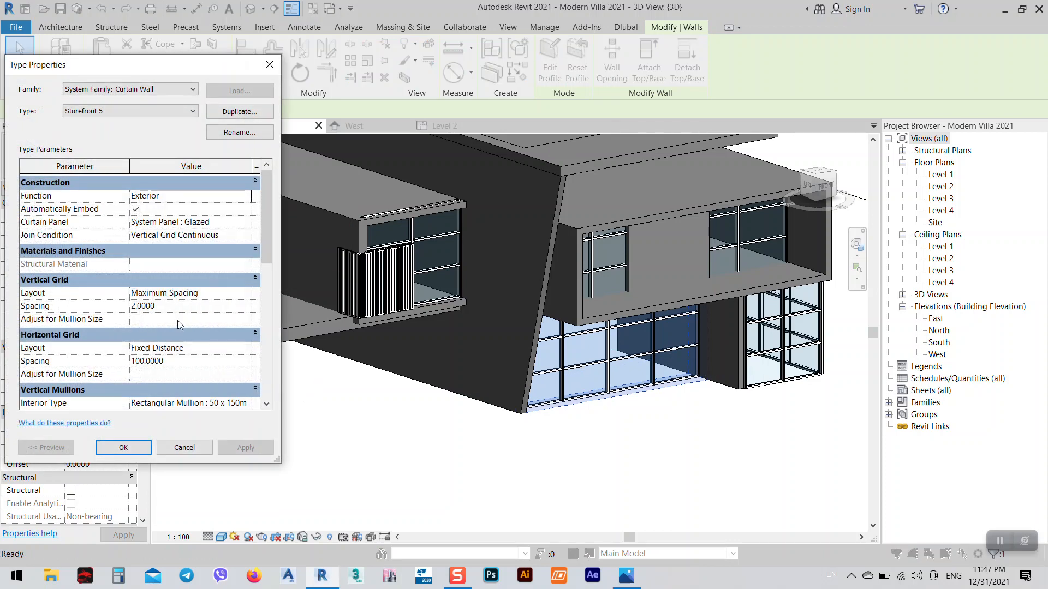
{"action": "left_click", "coordinate": [175, 307]}
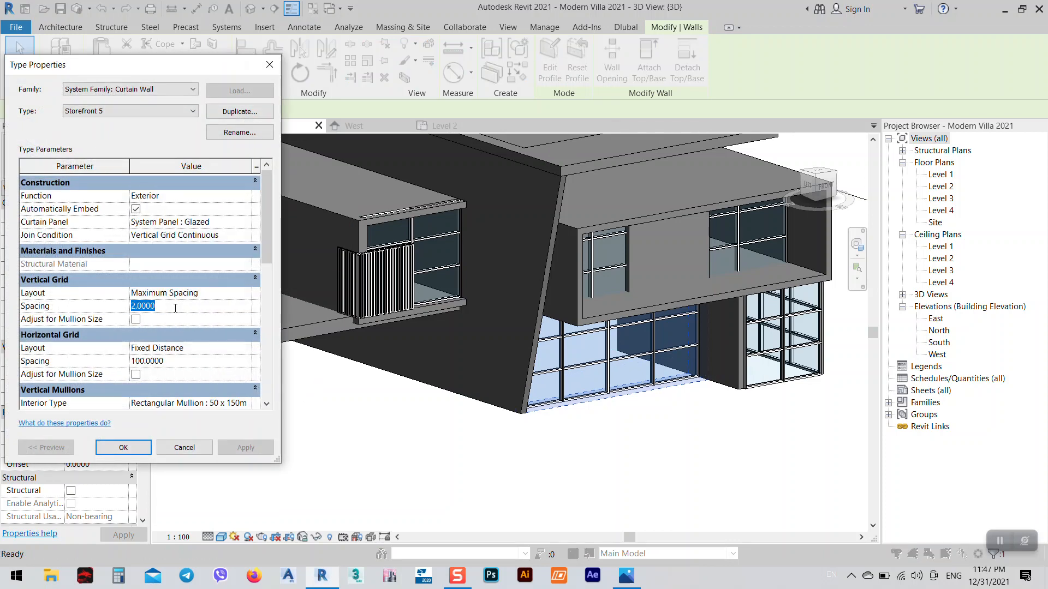
{"action": "type", "text": "3.0000"}
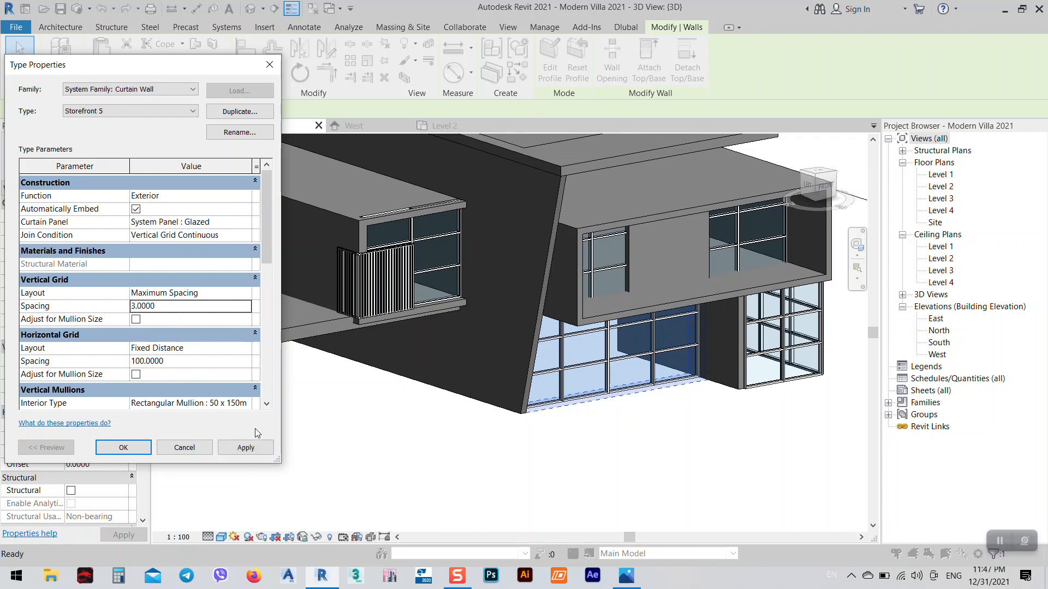
{"action": "left_click", "coordinate": [251, 448]}
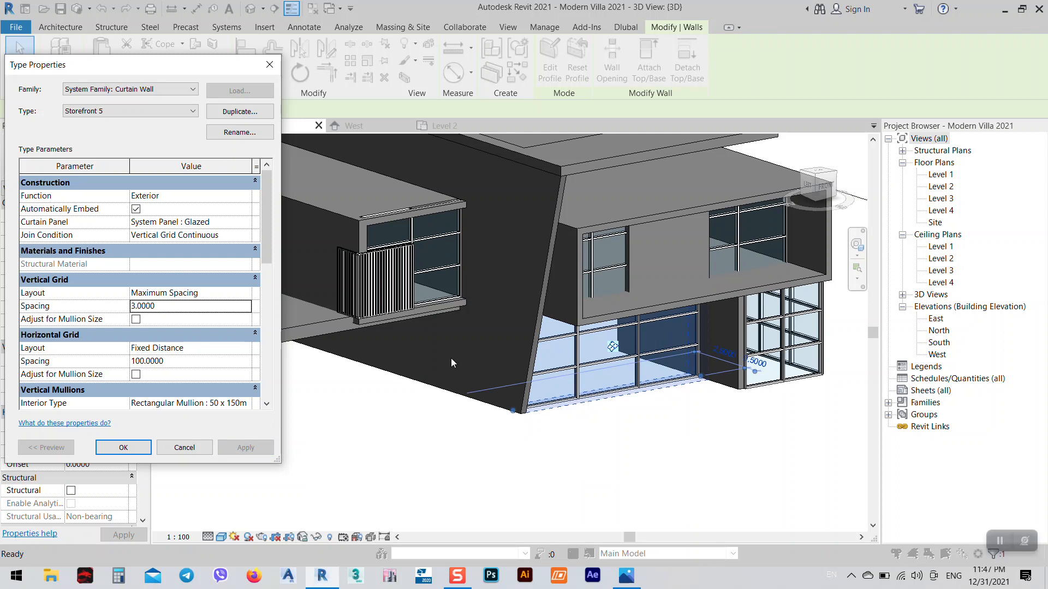
- Try the Fixed Number layout for the Storefront 5 type's horizontal grid
{"action": "left_click", "coordinate": [222, 362]}
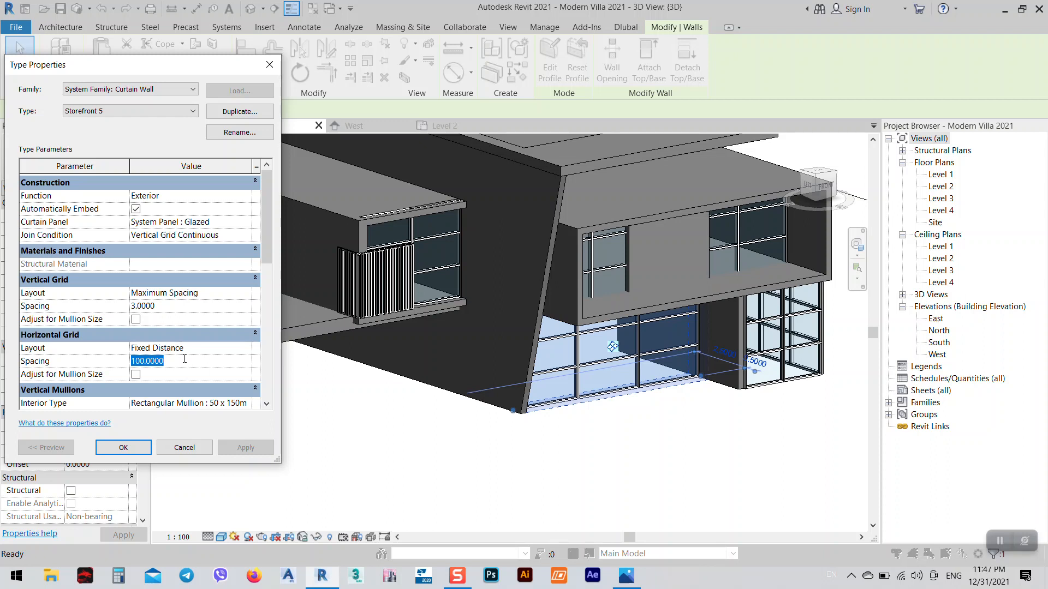
{"action": "left_click", "coordinate": [232, 348]}
{"action": "left_click", "coordinate": [246, 348]}
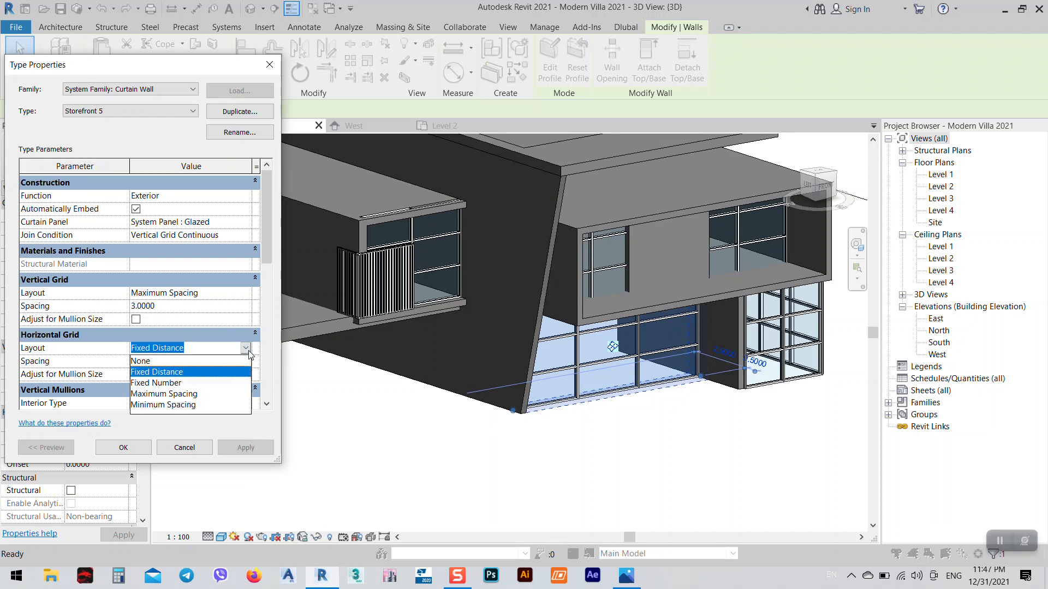
{"action": "left_click", "coordinate": [158, 383]}
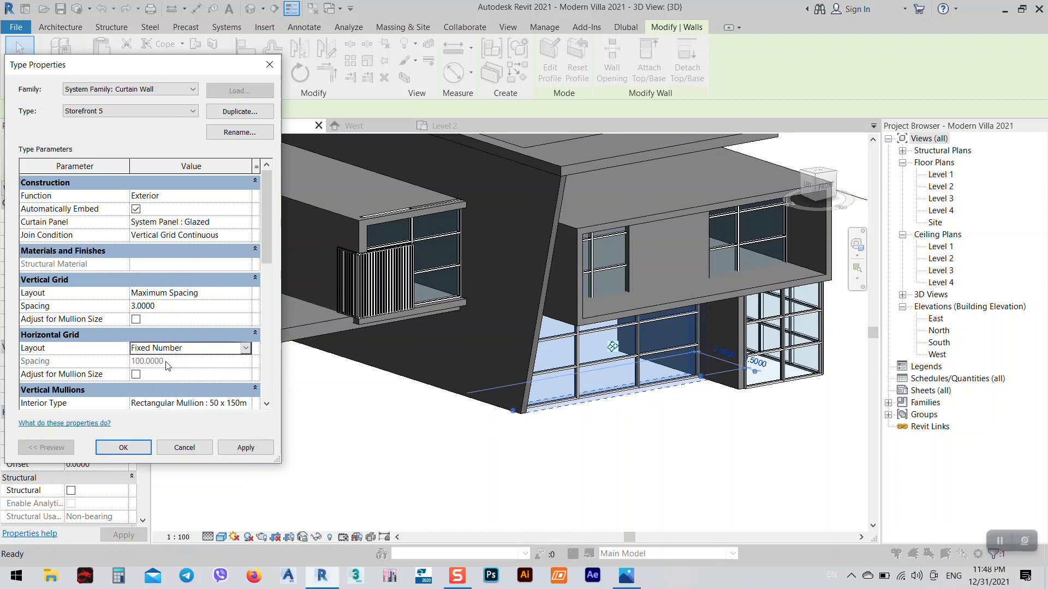
{"action": "scroll", "coordinate": [168, 377], "scroll_direction": "down", "scroll_amount": 6}
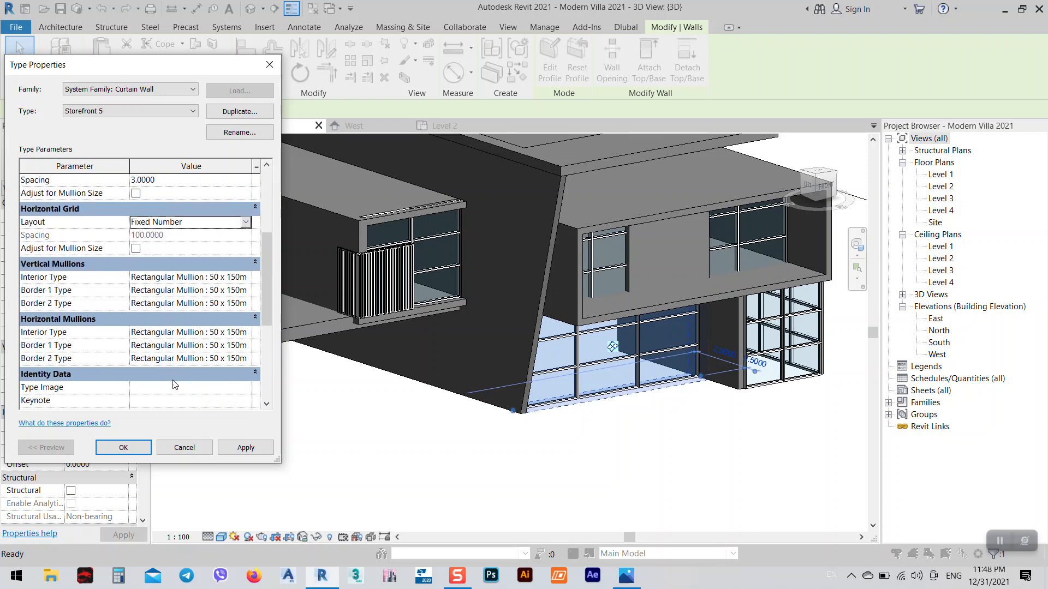
{"action": "scroll", "coordinate": [173, 384], "scroll_direction": "up", "scroll_amount": 4}
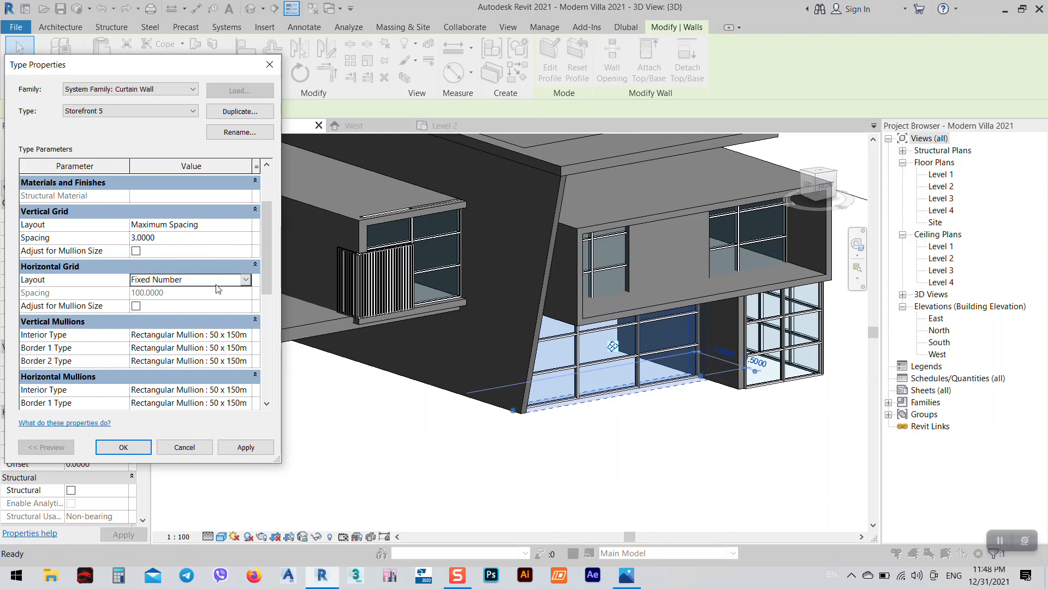
- Return the Storefront 5 type's horizontal grid layout to Fixed Distance and set its spacing to 5 m
{"action": "left_click", "coordinate": [245, 280]}
{"action": "left_click", "coordinate": [245, 280]}
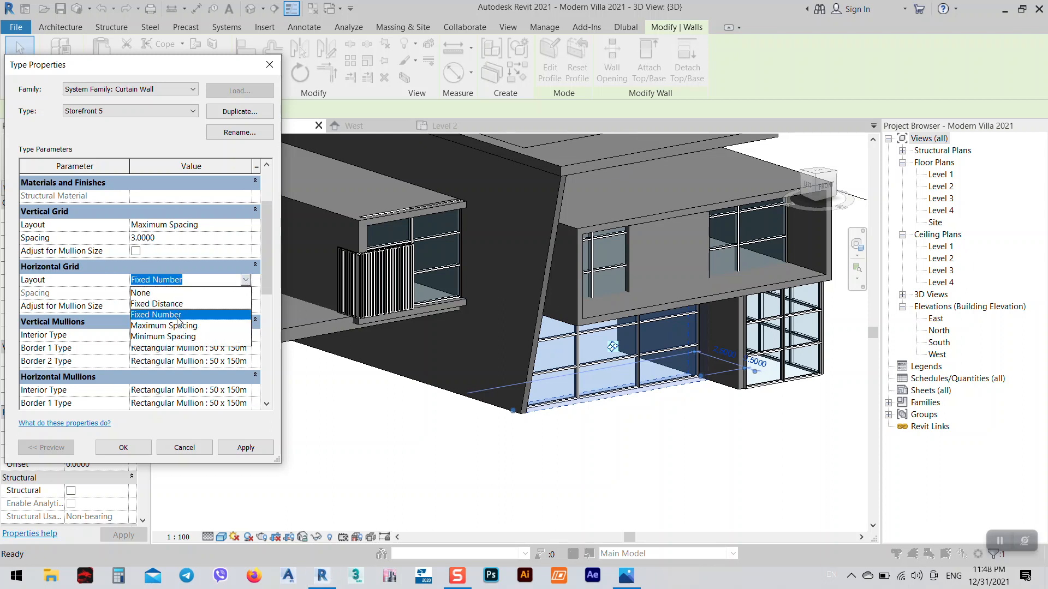
{"action": "left_click", "coordinate": [162, 304]}
{"action": "left_click", "coordinate": [184, 293]}
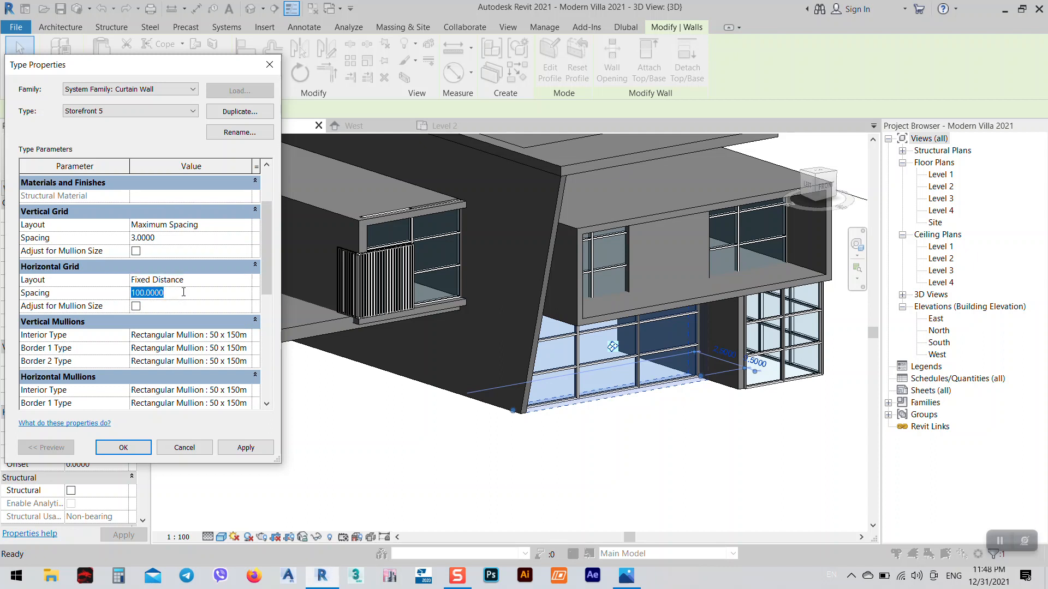
{"action": "type", "text": "5"}
{"action": "left_click", "coordinate": [244, 455]}
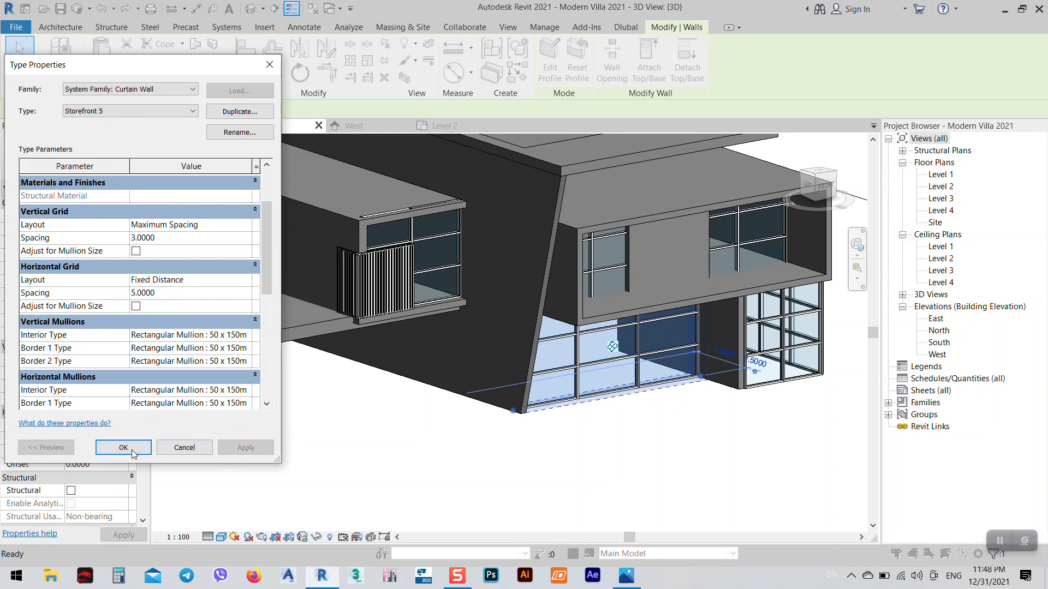
{"action": "left_click", "coordinate": [123, 447]}
{"action": "left_click", "coordinate": [576, 460]}
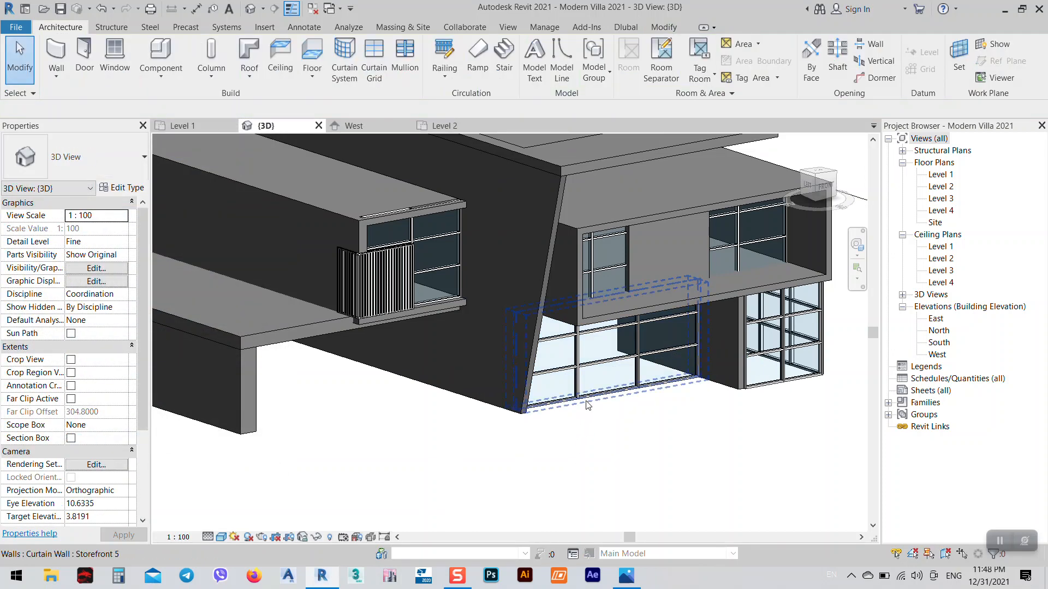
- Try a horizontal grid spacing of 0.2 m on the ground-floor curtain wall's Storefront 5 type
{"action": "scroll", "coordinate": [600, 405], "scroll_direction": "up", "scroll_amount": 3}
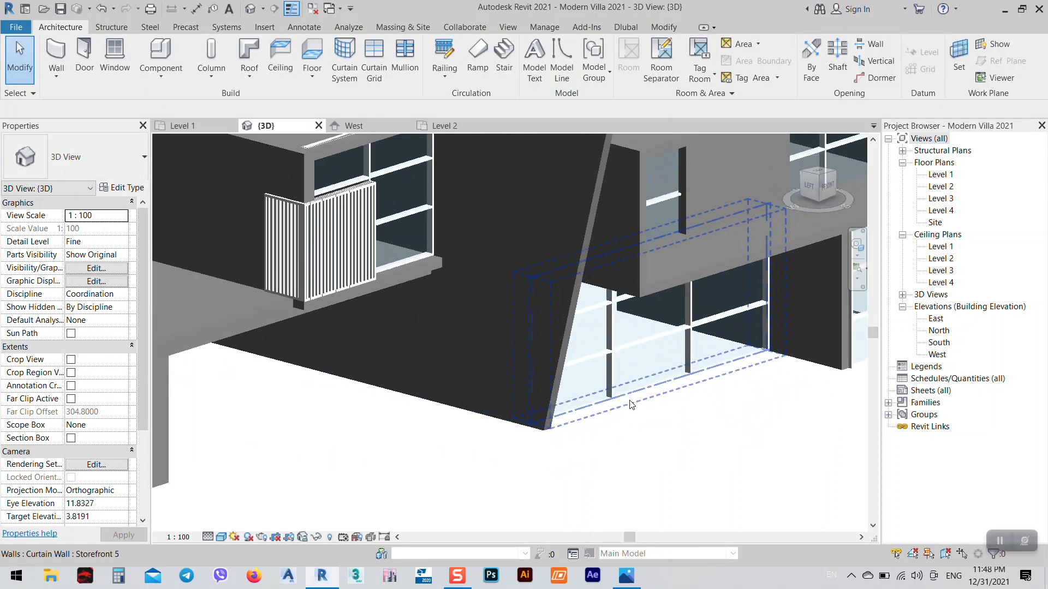
{"action": "left_click", "coordinate": [632, 404]}
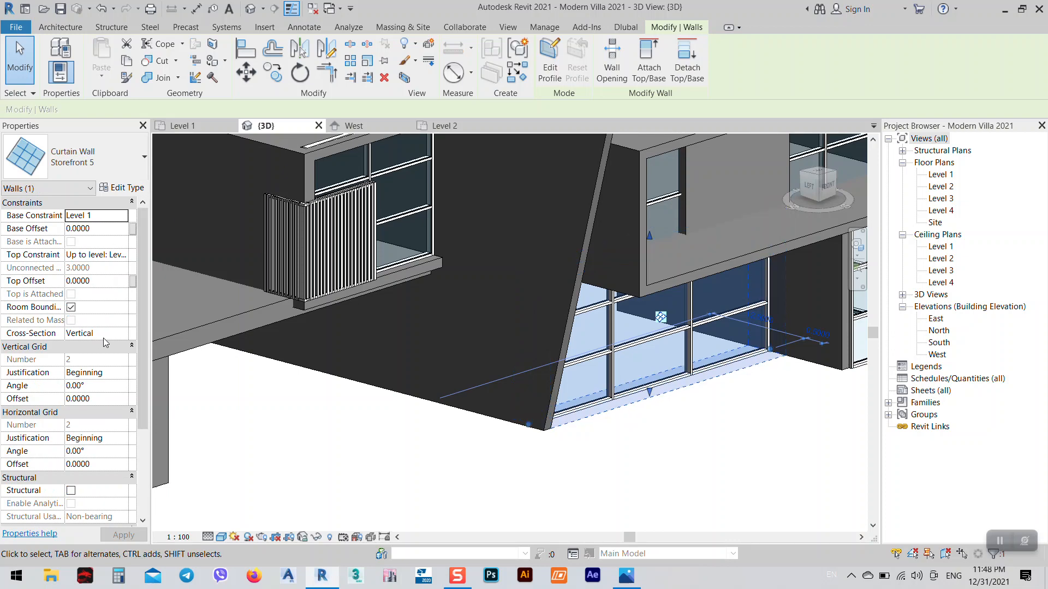
{"action": "left_click", "coordinate": [96, 333]}
{"action": "left_click", "coordinate": [121, 332]}
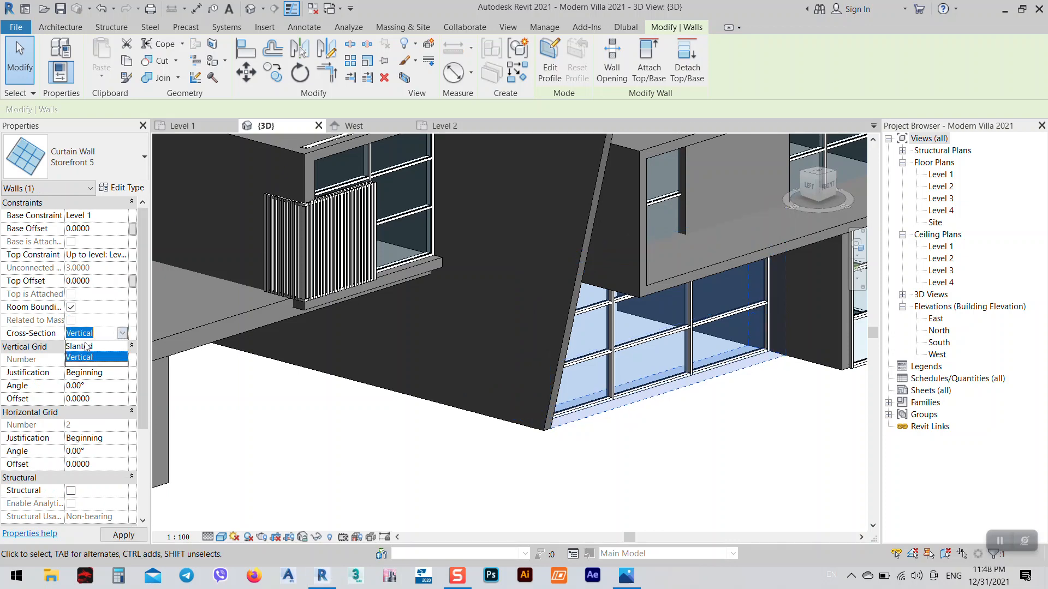
{"action": "left_click", "coordinate": [122, 188]}
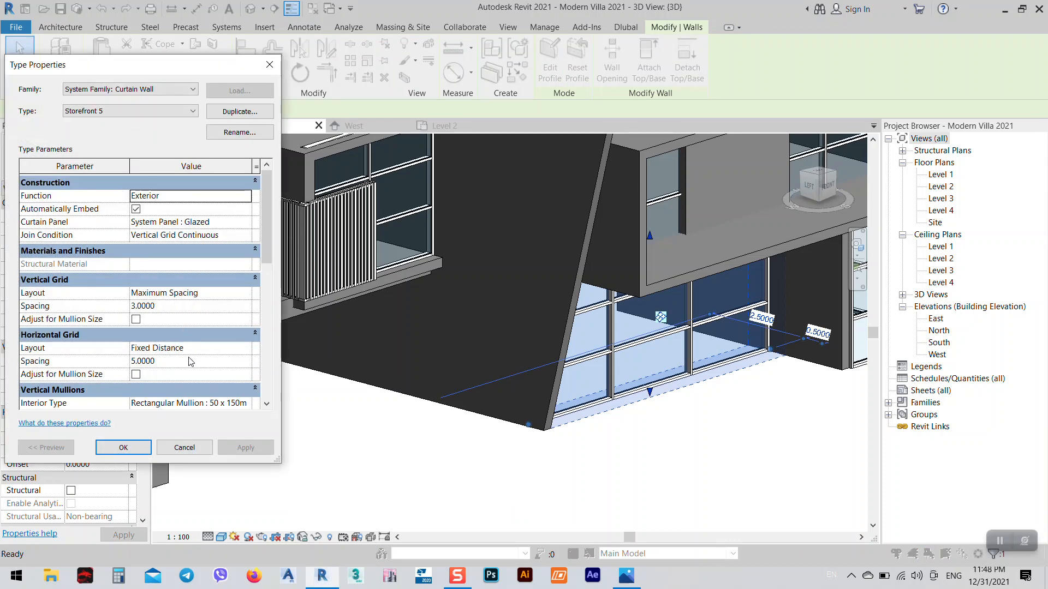
{"action": "left_click", "coordinate": [237, 349]}
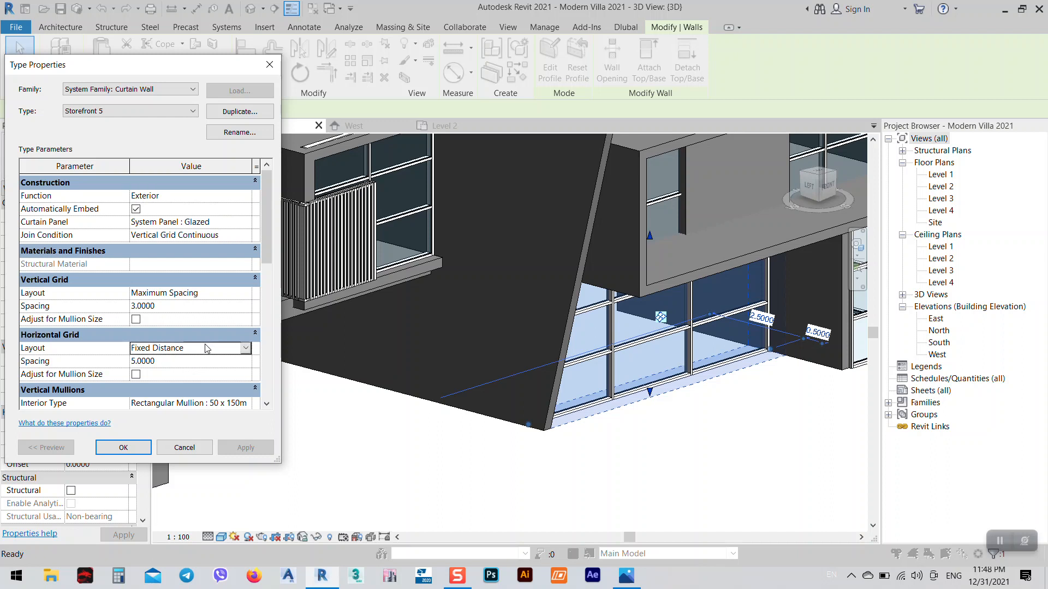
{"action": "left_click", "coordinate": [176, 364]}
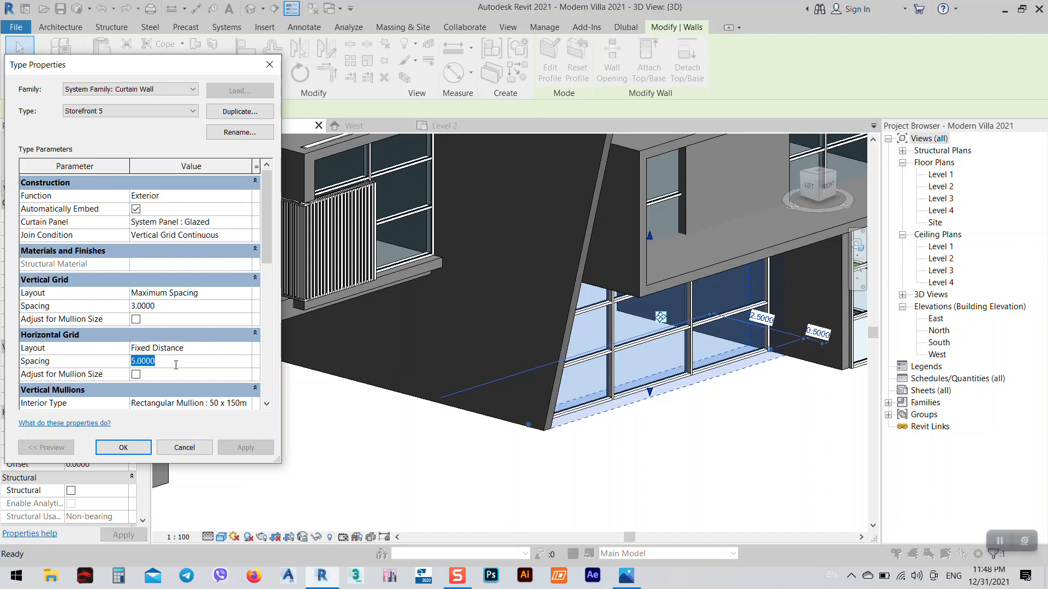
{"action": "type", "text": "0.2"}
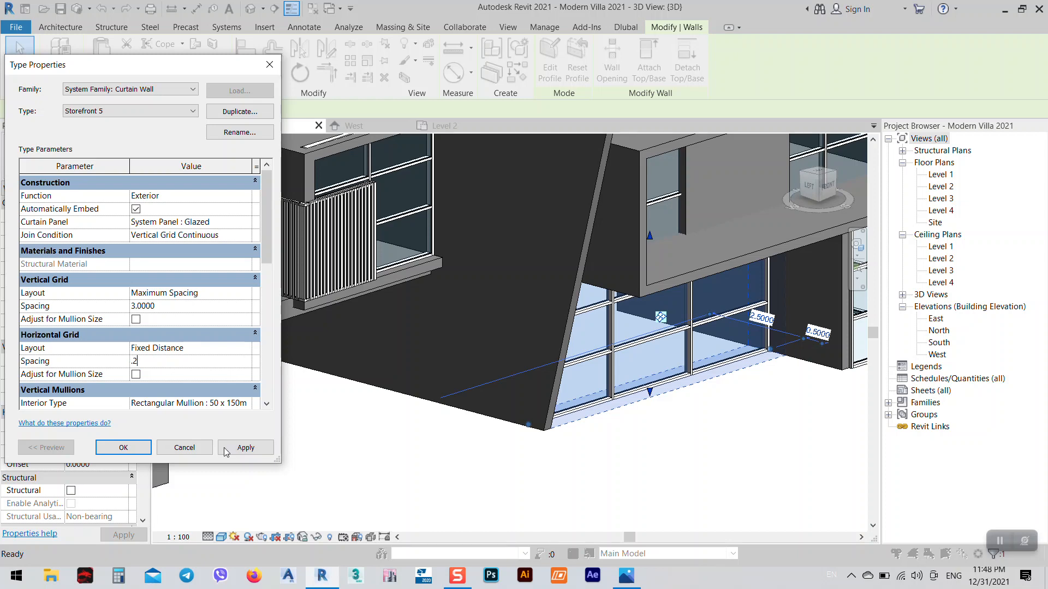
{"action": "left_click", "coordinate": [244, 448]}
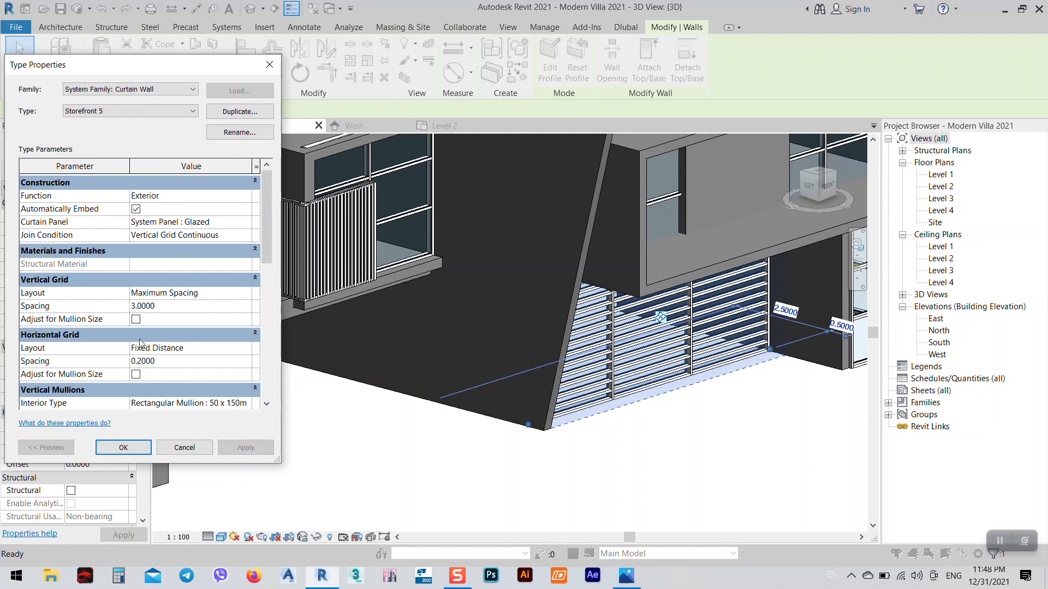
- Set the Storefront 5 type's horizontal grid spacing to 3 m and accept the type properties
{"action": "left_click", "coordinate": [175, 362]}
{"action": "type", "text": "3"}
{"action": "left_click", "coordinate": [244, 449]}
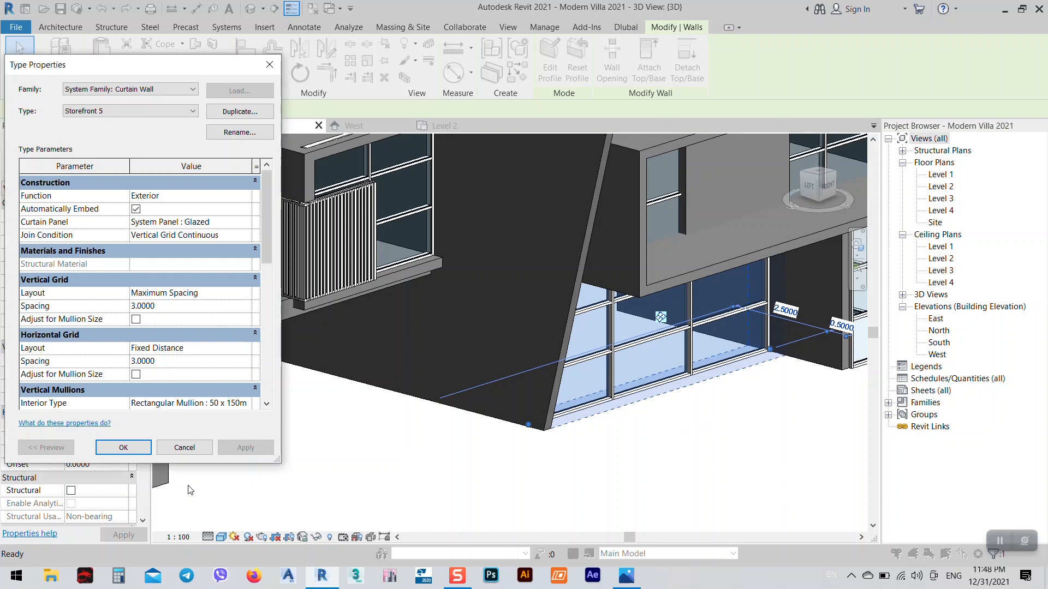
{"action": "key", "text": "Return"}
{"action": "middle_click_drag", "start_coordinate": [789, 407], "coordinate": [805, 453], "text": "shift"}
{"action": "left_click", "coordinate": [728, 486]}
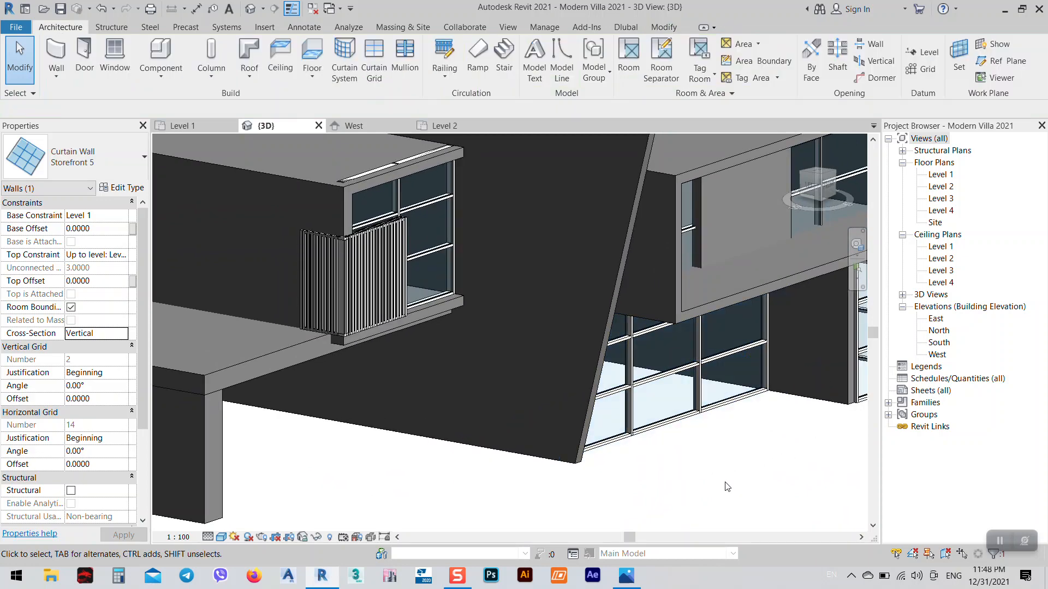
- Unpin and delete the lower horizontal mullion segment in the middle bay of the ground-floor Storefront 5 curtain wall
{"action": "scroll", "coordinate": [633, 406], "scroll_direction": "up", "scroll_amount": 2}
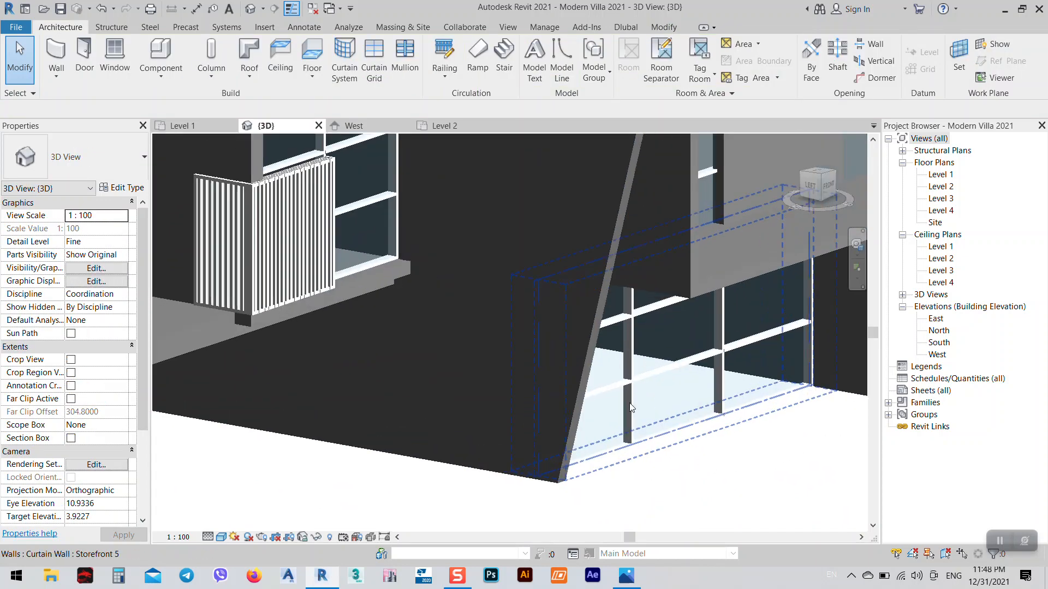
{"action": "left_click", "coordinate": [630, 408]}
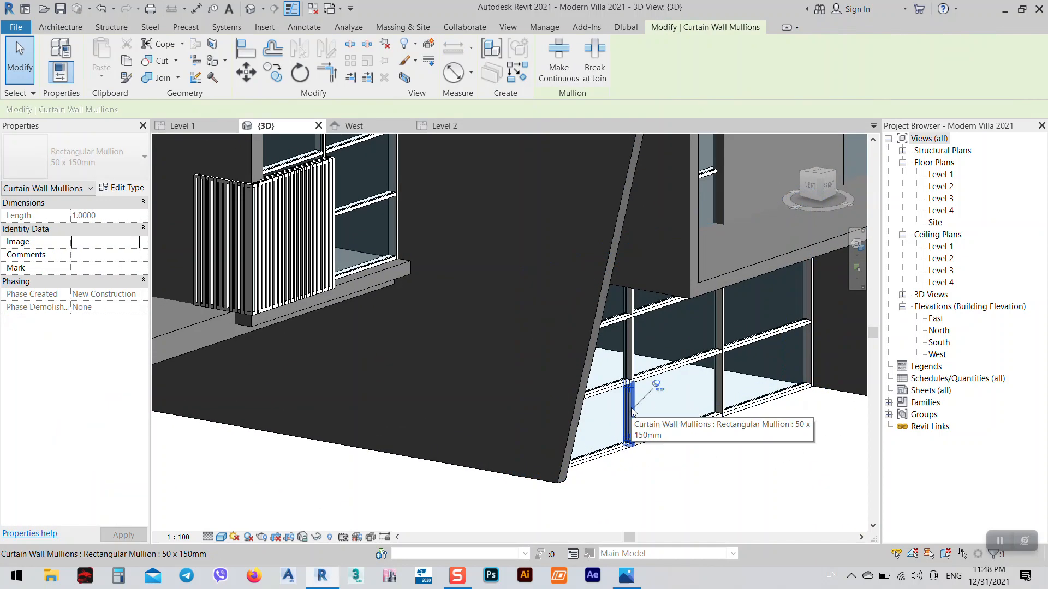
{"action": "left_click", "coordinate": [695, 470]}
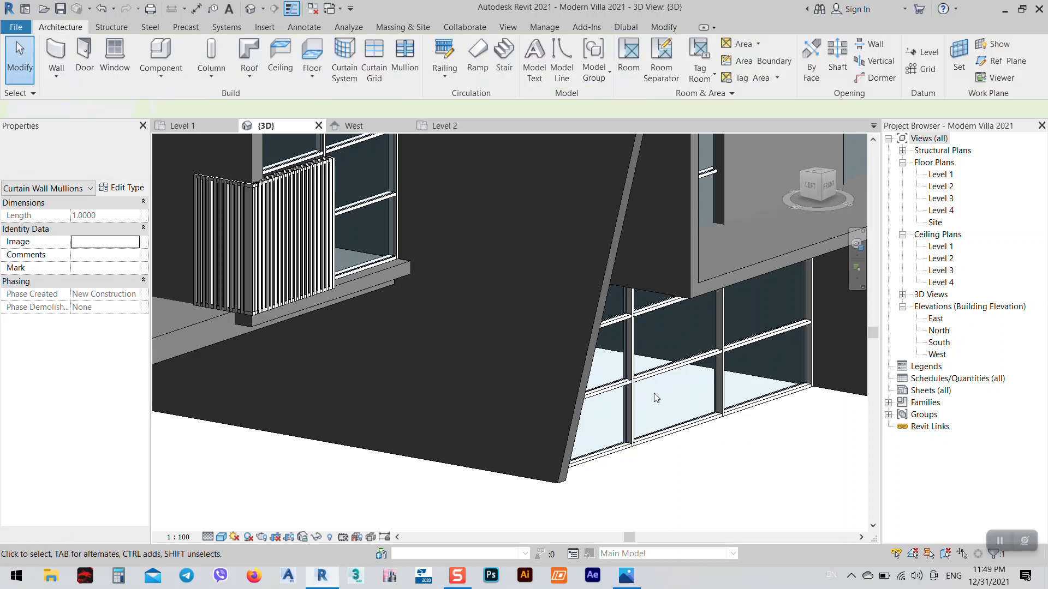
{"action": "key", "text": "Tab"}
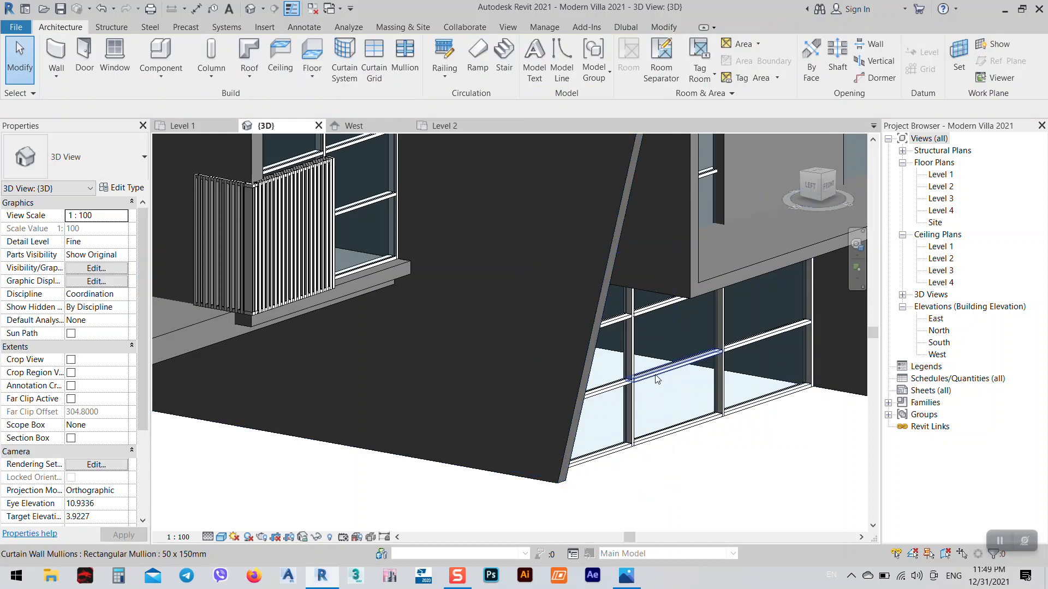
{"action": "left_click", "coordinate": [658, 380]}
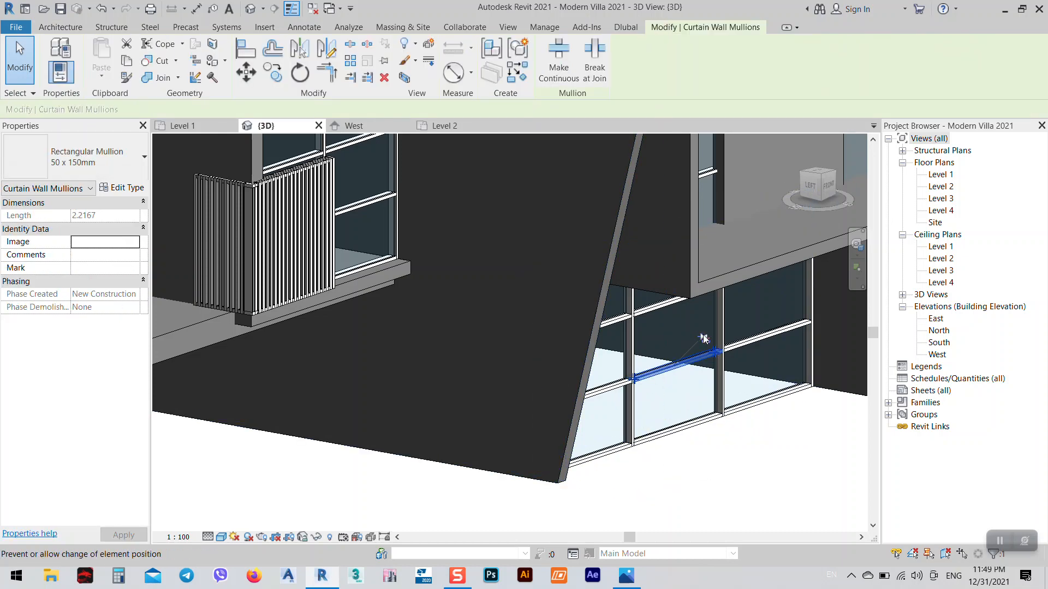
{"action": "key", "text": "Escape"}
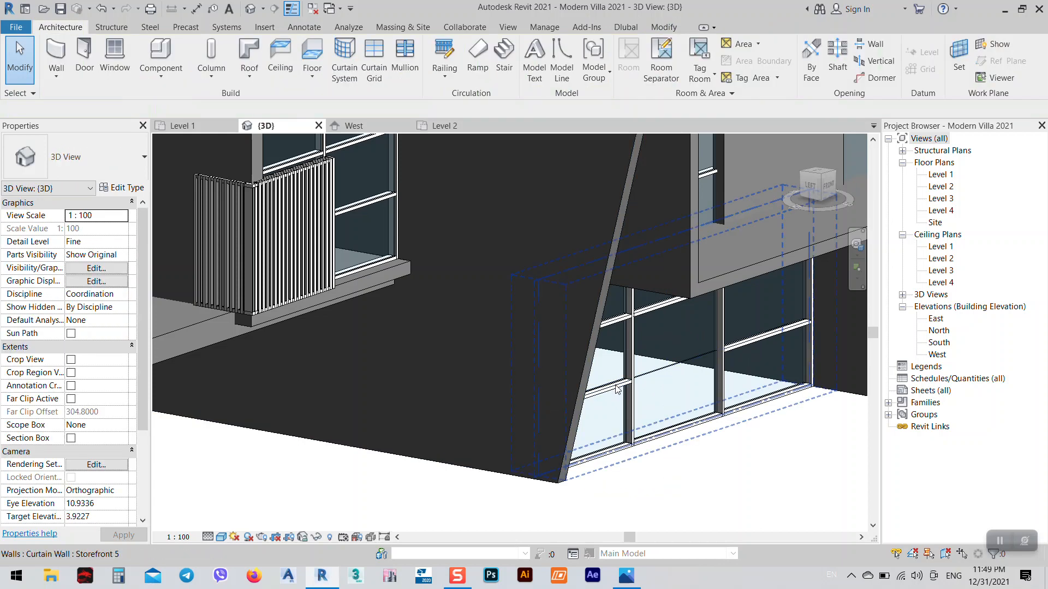
- Remove the middle-bay segment from the lower horizontal grid line of the ground-floor Storefront 5 curtain wall
{"action": "key", "text": "Tab"}
{"action": "key", "text": "Tab"}
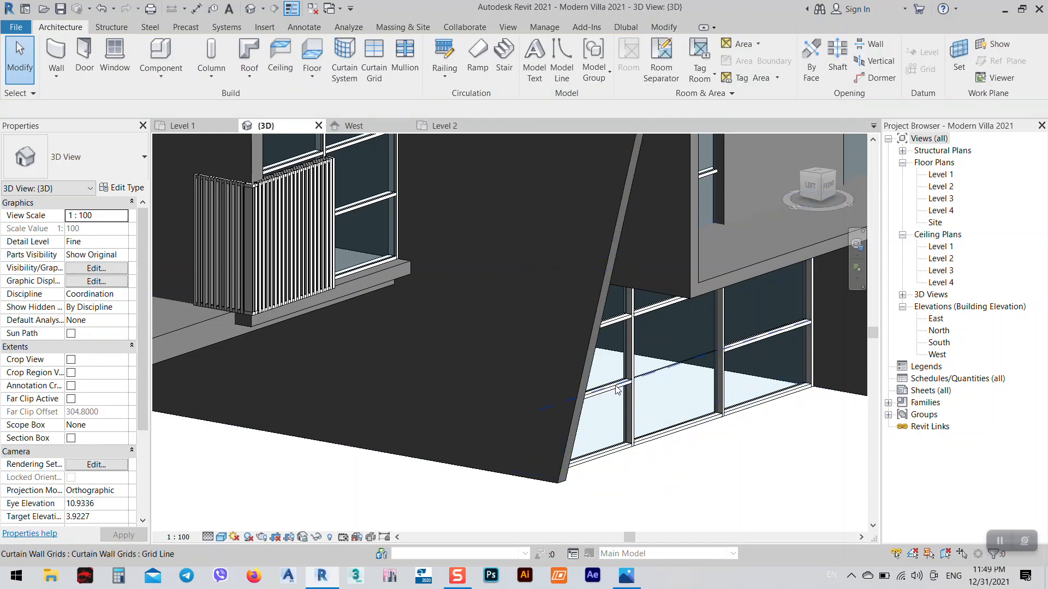
{"action": "left_click", "coordinate": [617, 388]}
{"action": "left_click", "coordinate": [730, 470]}
{"action": "left_click", "coordinate": [649, 381]}
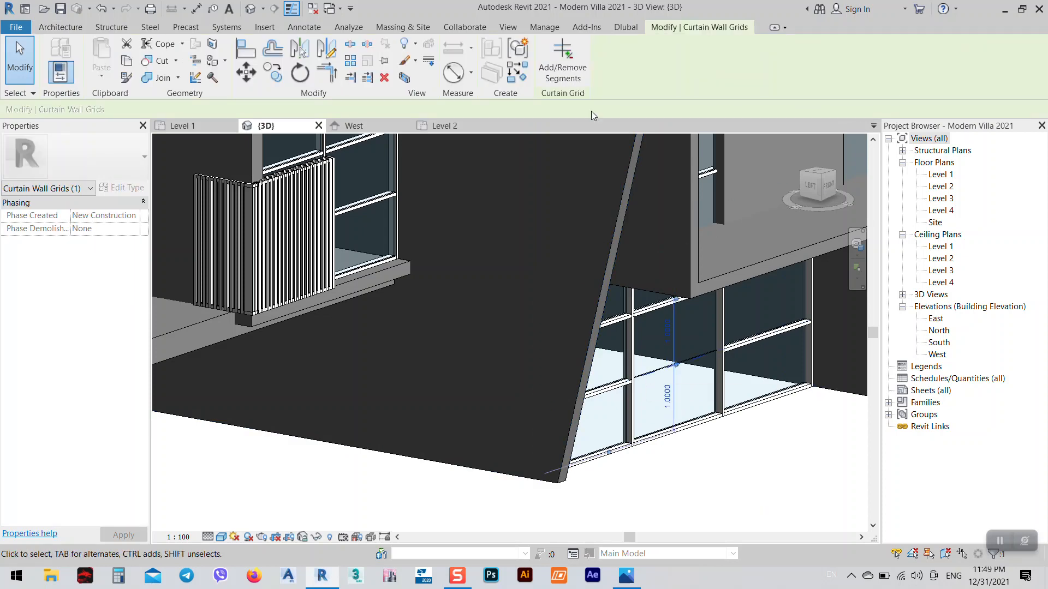
{"action": "left_click", "coordinate": [558, 69]}
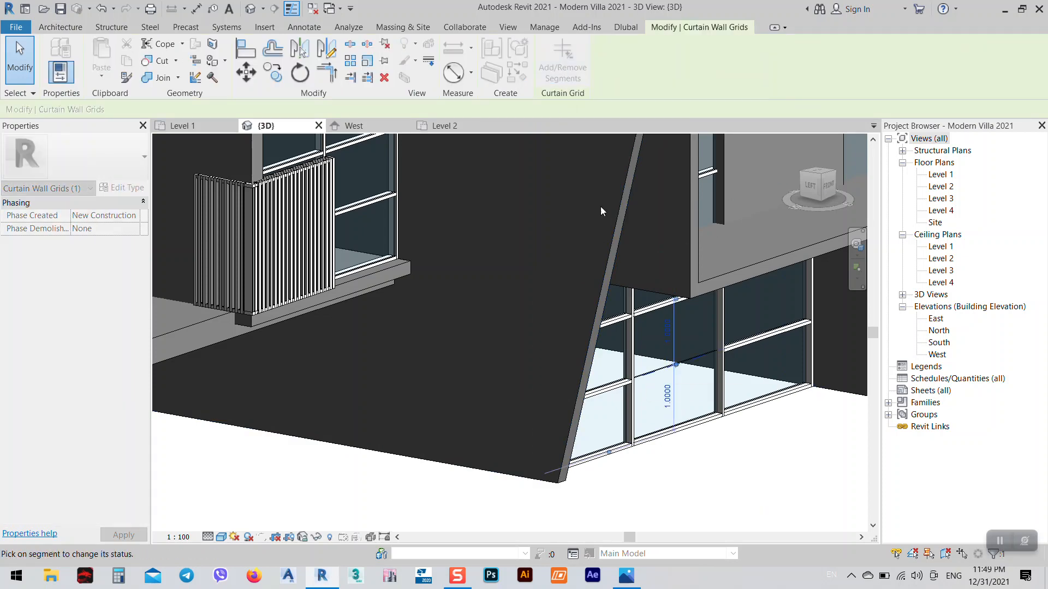
{"action": "left_click", "coordinate": [657, 377]}
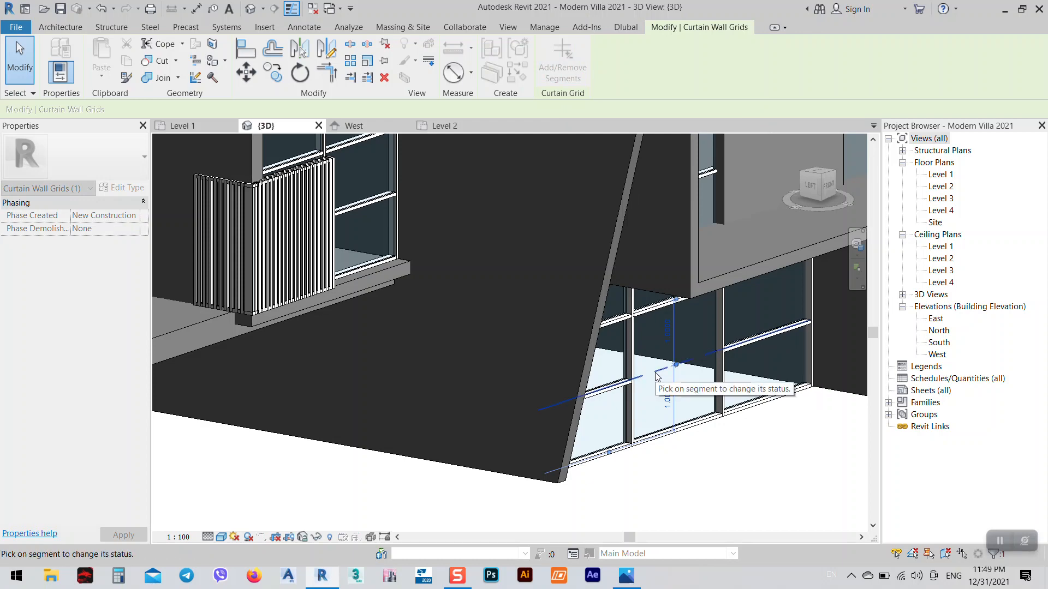
{"action": "key", "text": "Escape"}
{"action": "key", "text": "Escape"}
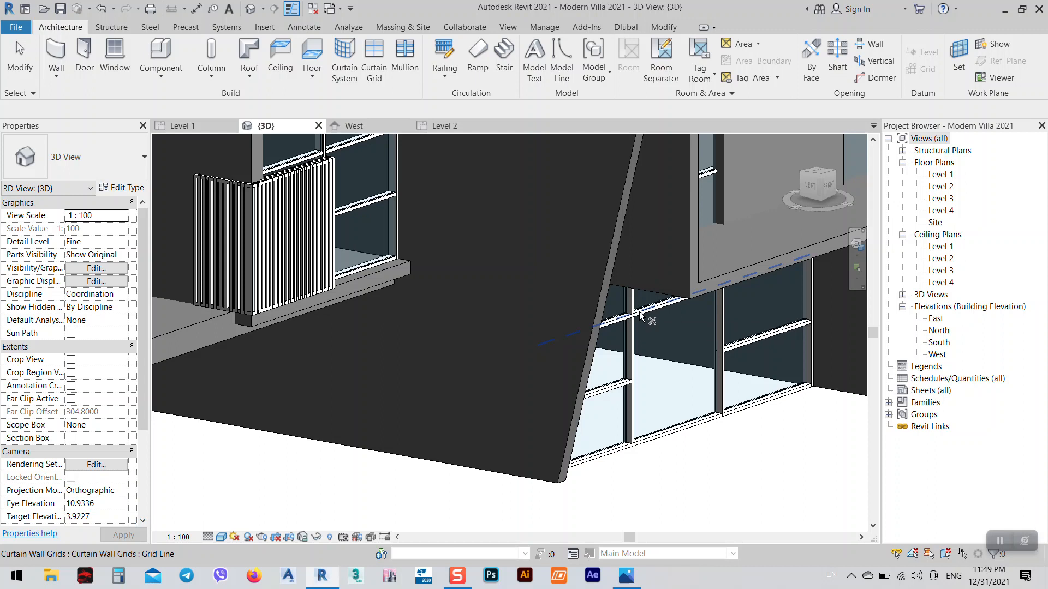
- Delete the upper and lower horizontal grid lines of the ground-floor Storefront 5 curtain wall, leaving full-height glass bays
{"action": "key", "text": "Tab"}
{"action": "left_click", "coordinate": [624, 387]}
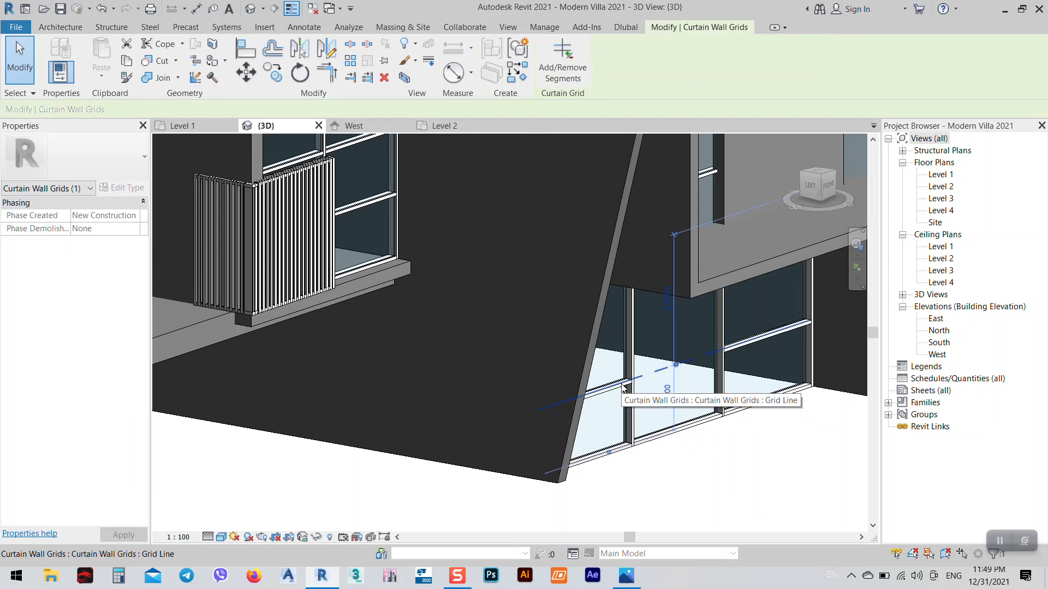
{"action": "key", "text": "Delete"}
{"action": "scroll", "coordinate": [690, 475], "scroll_direction": "down", "scroll_amount": 1}
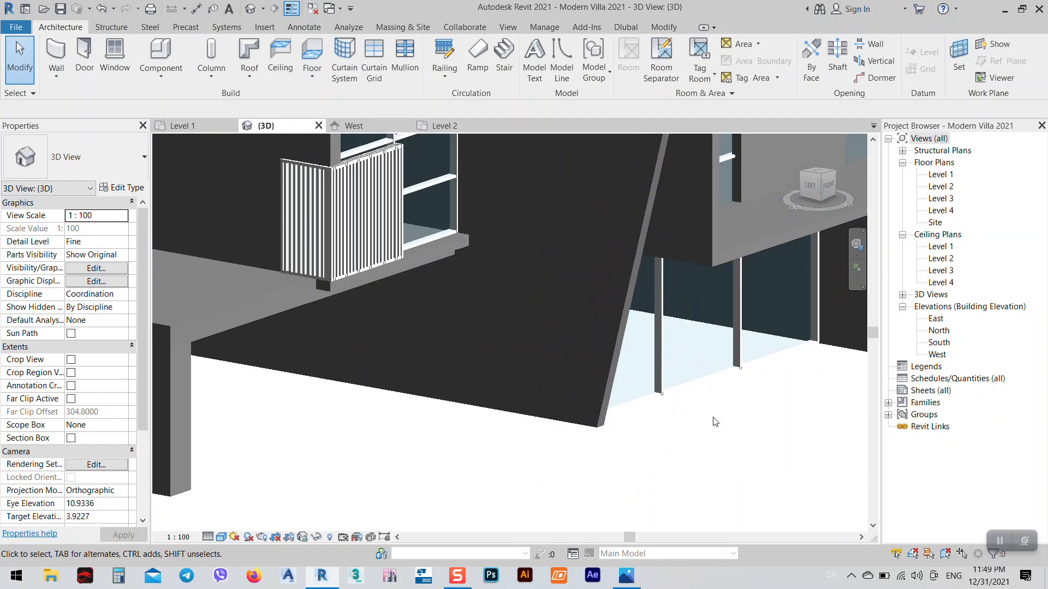
{"action": "middle_click_drag", "start_coordinate": [715, 422], "coordinate": [628, 414], "text": "shift"}
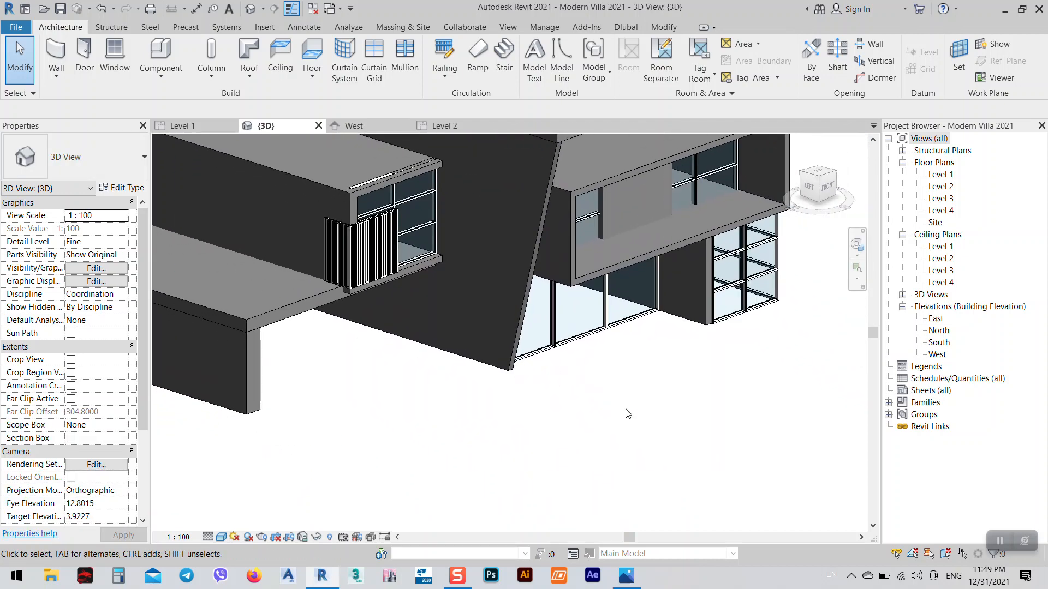
- Examine the ground-floor glazing under the lower wing in the reference photo and find the matching open bay in the Level 1 plan
{"action": "right_click", "coordinate": [628, 414]}
{"action": "left_click", "coordinate": [649, 206]}
{"action": "left_click", "coordinate": [627, 575]}
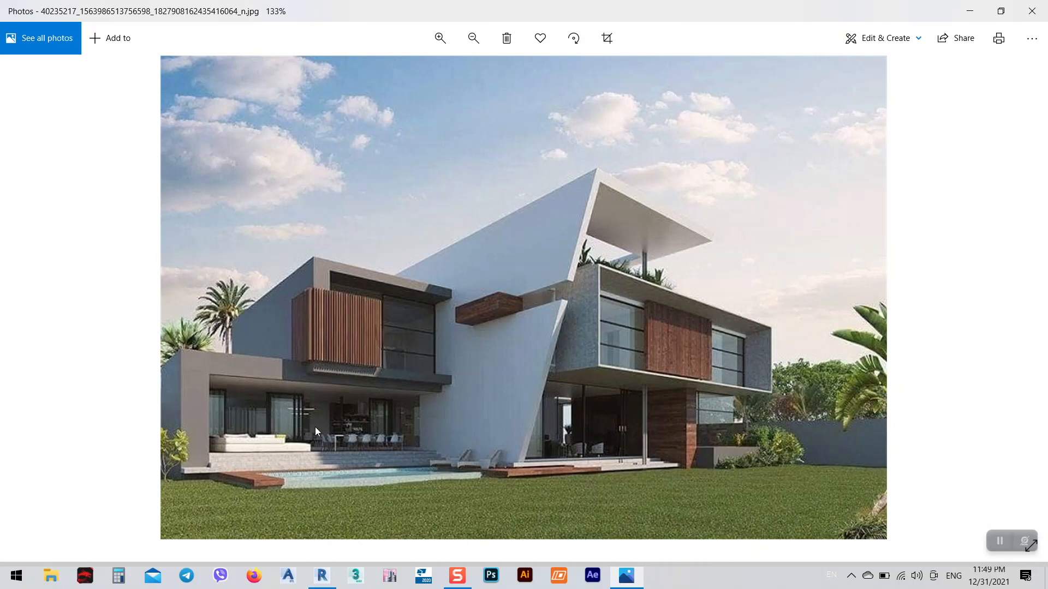
{"action": "left_click", "coordinate": [966, 13]}
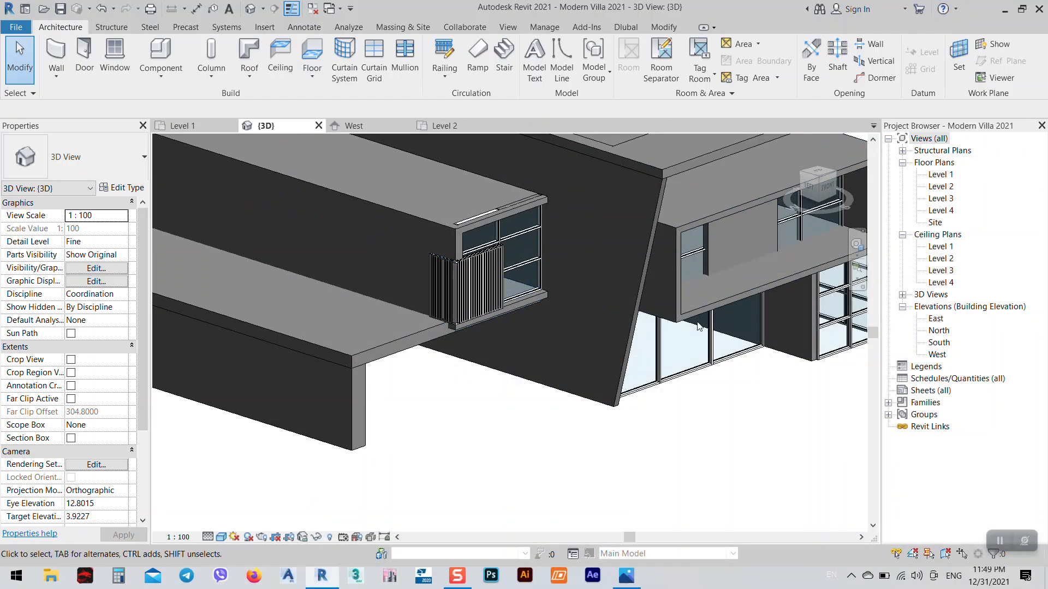
{"action": "left_click", "coordinate": [183, 126]}
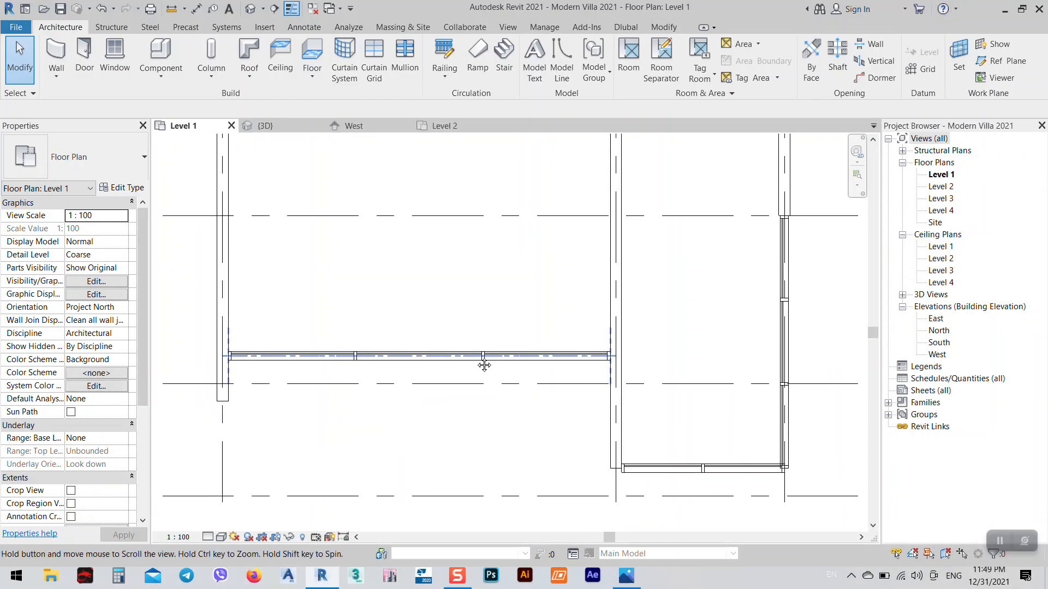
{"action": "scroll", "coordinate": [560, 388], "scroll_direction": "down", "scroll_amount": 1}
{"action": "middle_click_drag", "start_coordinate": [449, 378], "coordinate": [415, 453]}
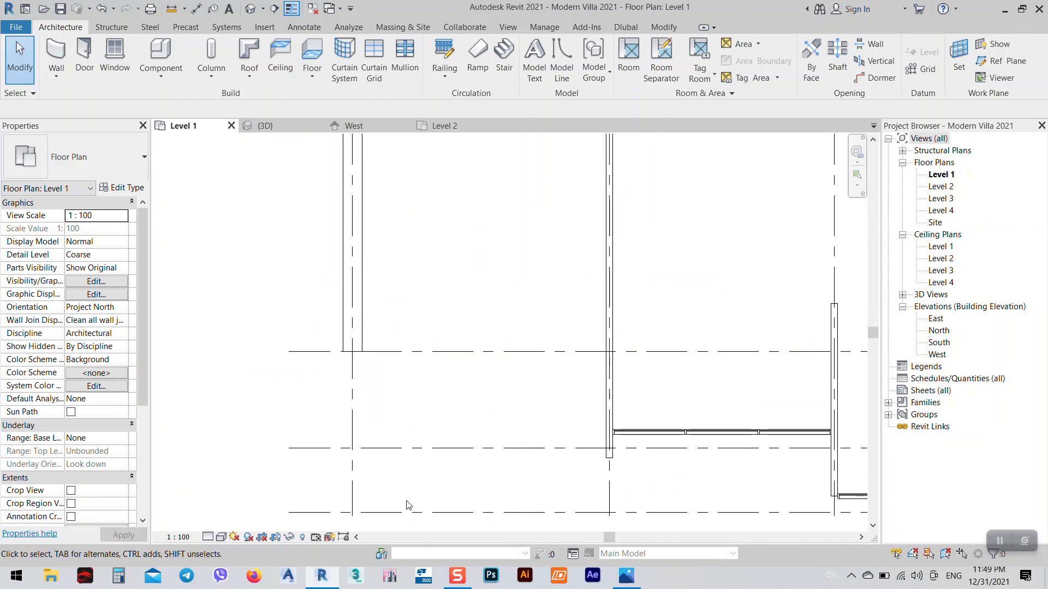
{"action": "left_click", "coordinate": [626, 575]}
{"action": "left_click", "coordinate": [626, 576]}
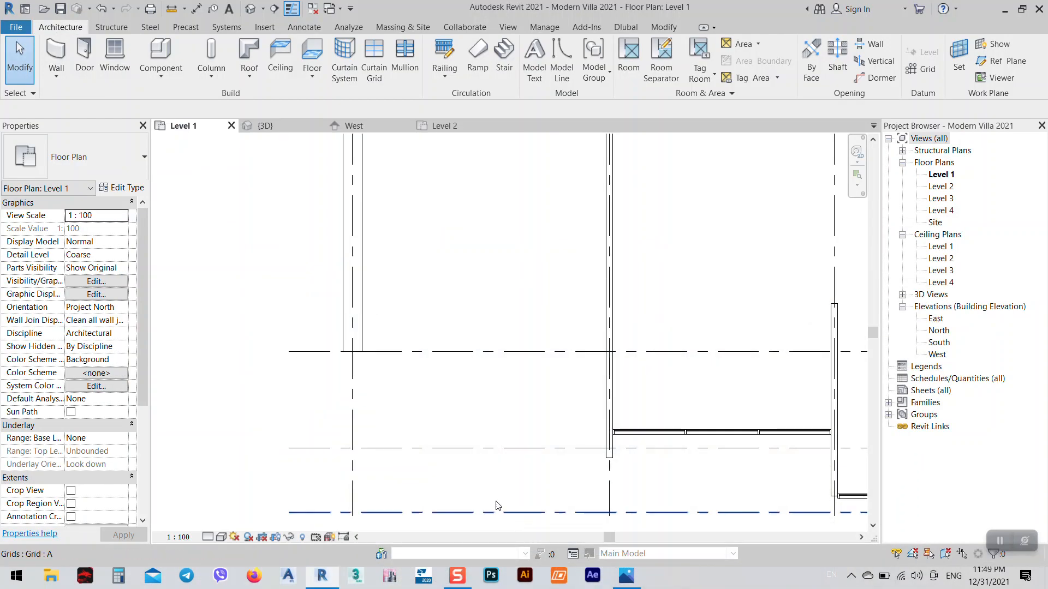
- Start a wall and duplicate the Storefront 5 curtain wall type as Storefront 6, keeping its grid settings
{"action": "left_click", "coordinate": [54, 59]}
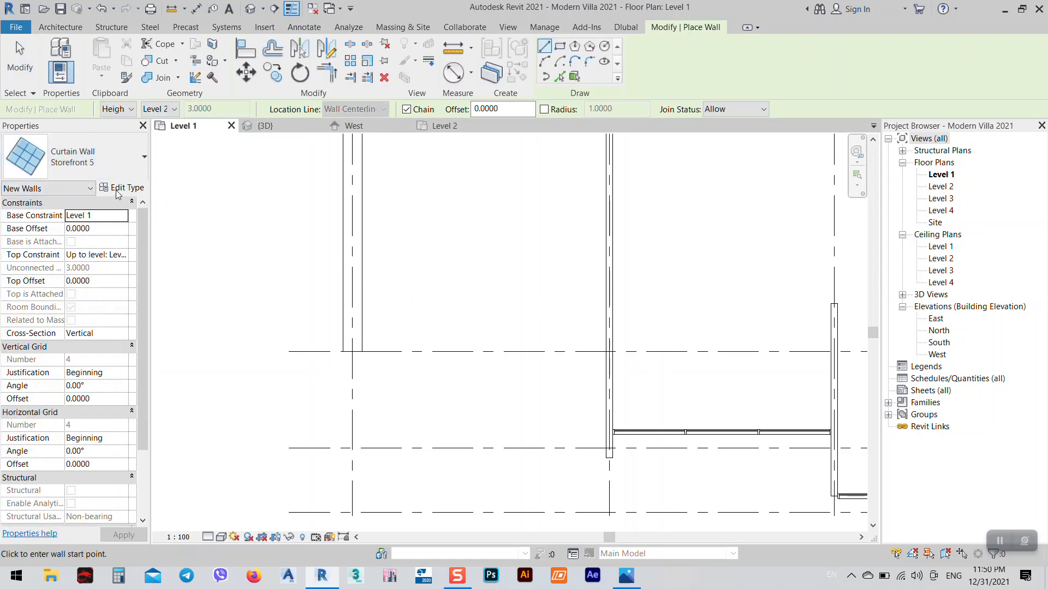
{"action": "left_click", "coordinate": [116, 192]}
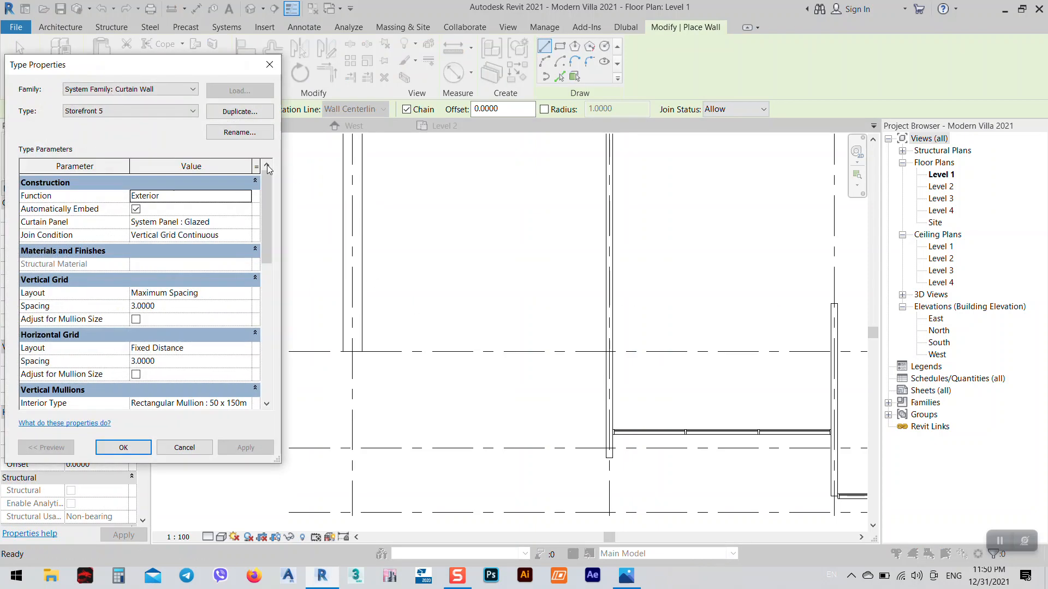
{"action": "left_click", "coordinate": [229, 111]}
{"action": "left_click", "coordinate": [133, 293]}
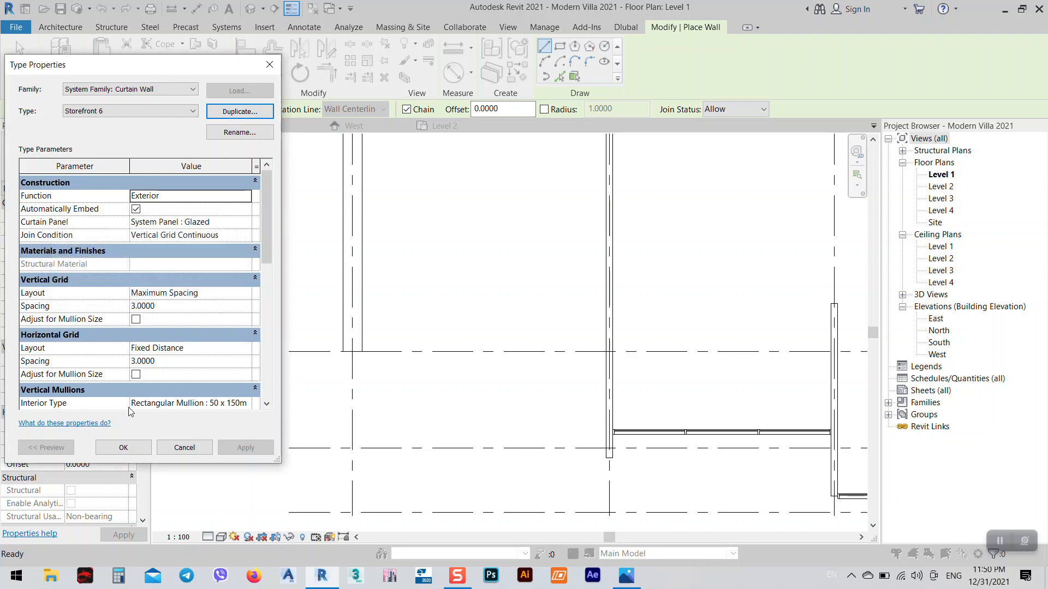
{"action": "left_click", "coordinate": [179, 362]}
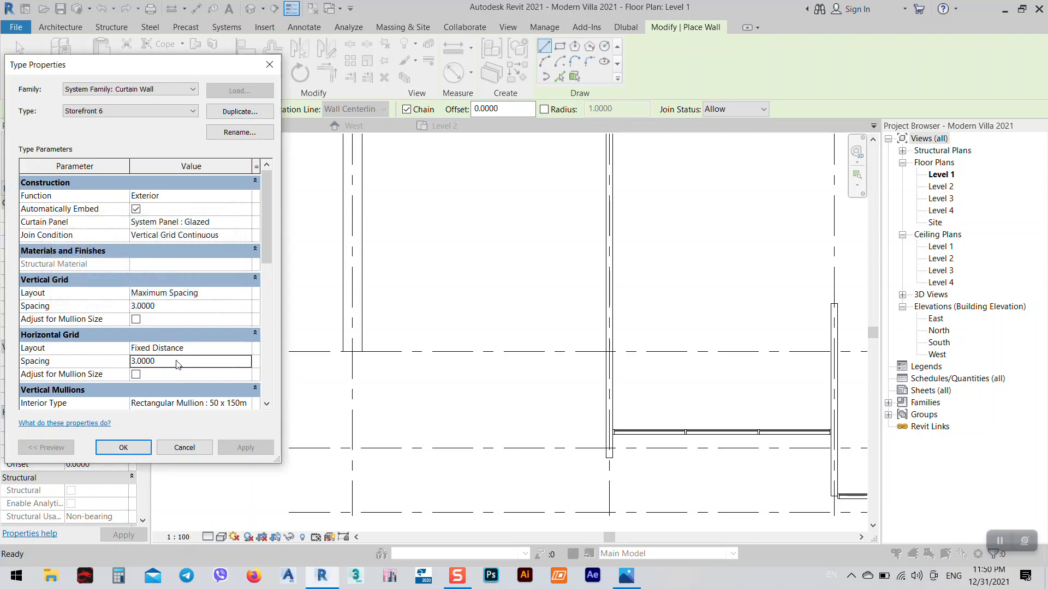
{"action": "left_click", "coordinate": [132, 446]}
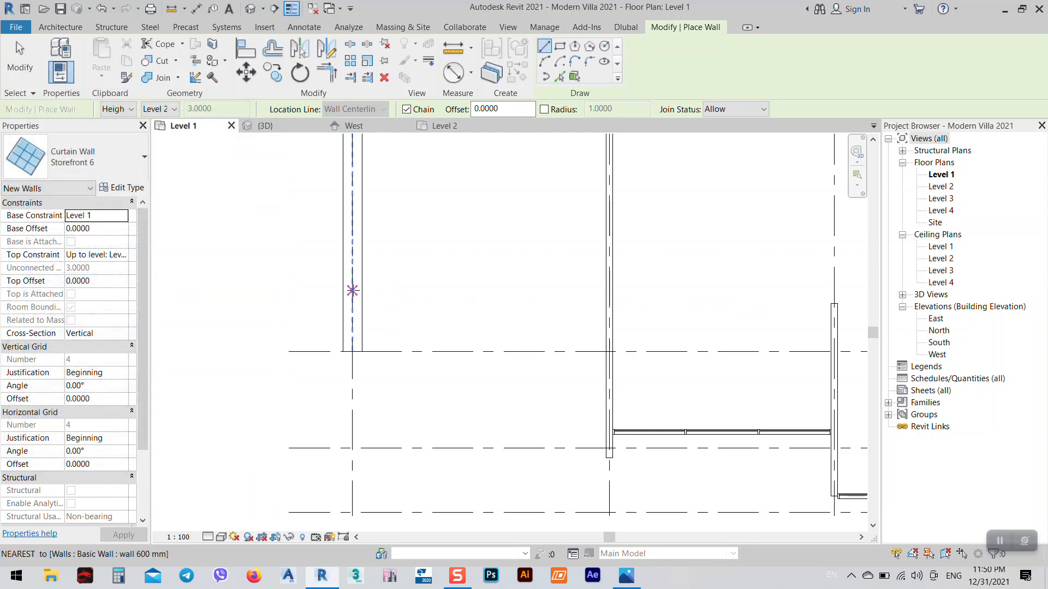
- Draw a Storefront 6 curtain wall across the bay from the 600 mm wall to the adjacent wall, about 4.42 m behind the neighbouring curtain wall
{"action": "left_click", "coordinate": [352, 290]}
{"action": "left_click", "coordinate": [608, 290]}
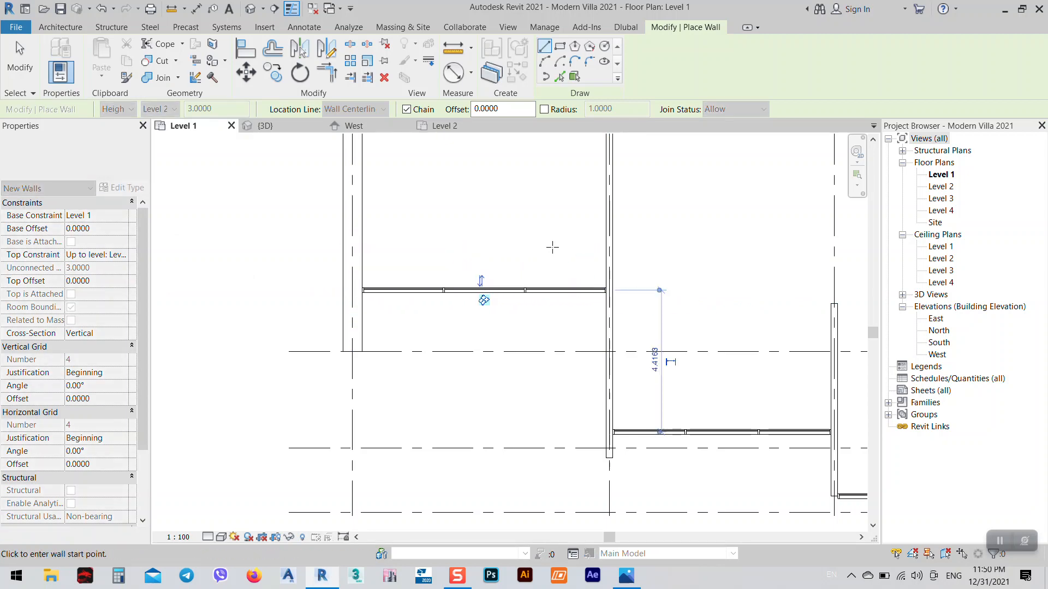
{"action": "right_click", "coordinate": [552, 245]}
{"action": "left_click", "coordinate": [562, 249]}
{"action": "right_click", "coordinate": [503, 243]}
{"action": "left_click", "coordinate": [524, 250]}
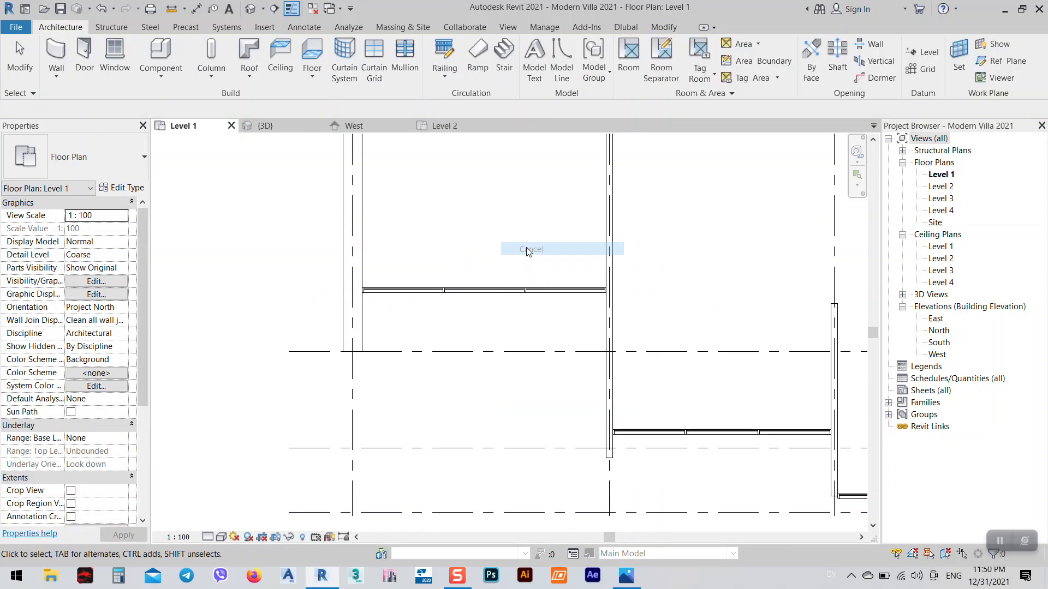
- Try a 4 m distance between the new Storefront 6 curtain wall and the neighbouring curtain wall
{"action": "left_click", "coordinate": [403, 291]}
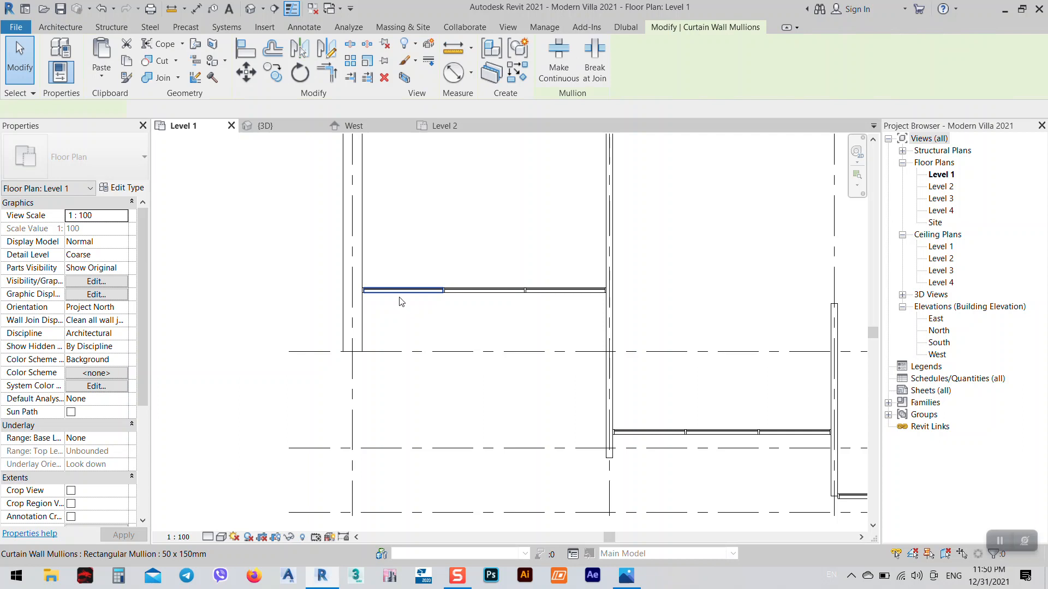
{"action": "left_click", "coordinate": [483, 295]}
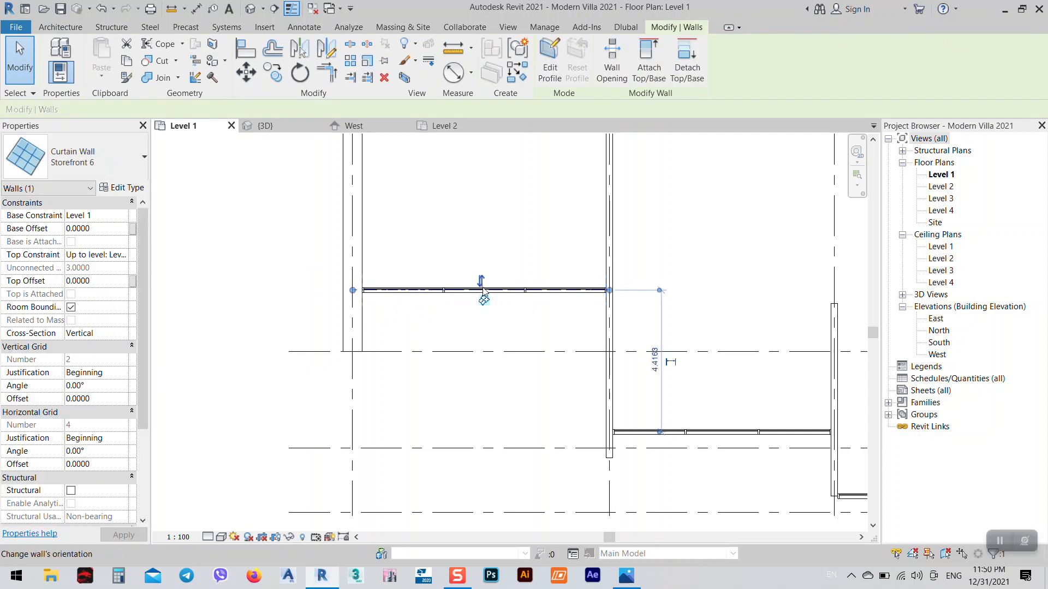
{"action": "left_click", "coordinate": [655, 362]}
{"action": "type", "text": "4"}
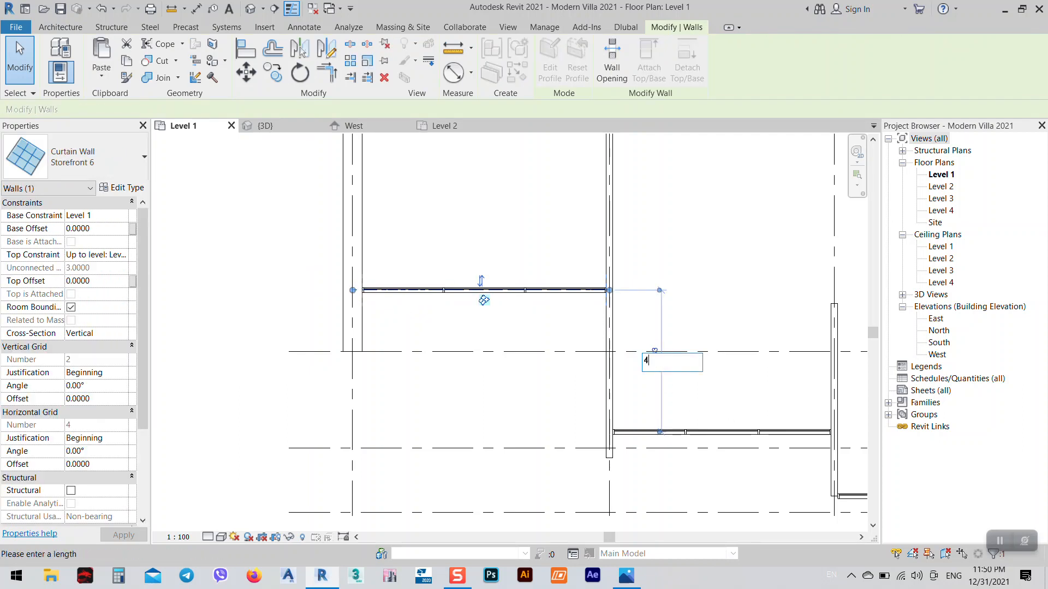
{"action": "key", "text": "Return"}
- Set the Storefront 6 curtain wall's distance from the neighbouring curtain wall to 5 m and deselect it
{"action": "left_click", "coordinate": [658, 367]}
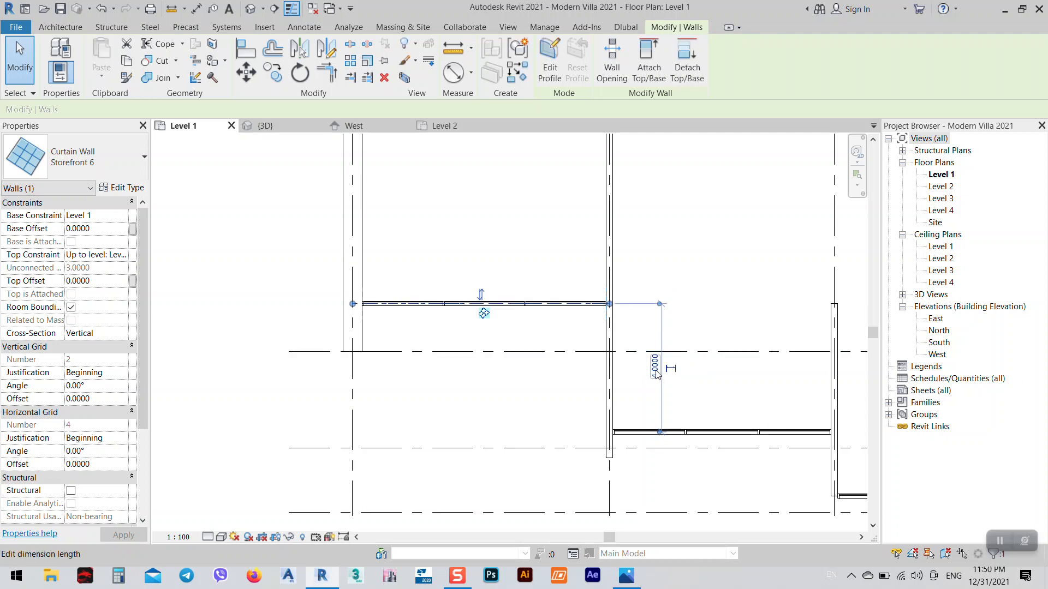
{"action": "type", "text": "5"}
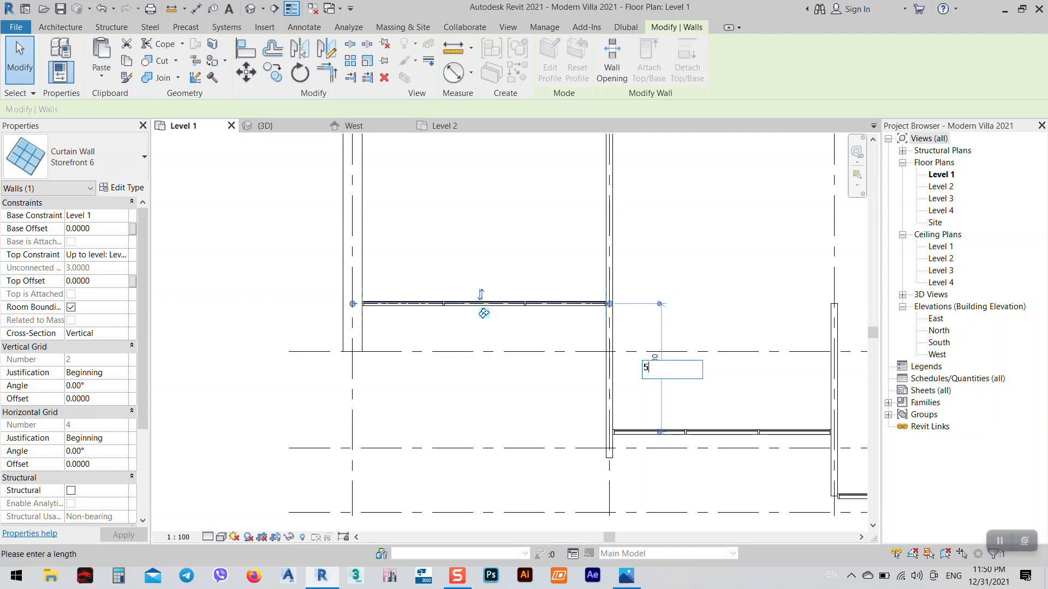
{"action": "type", "text": "."}
{"action": "key", "text": "Return"}
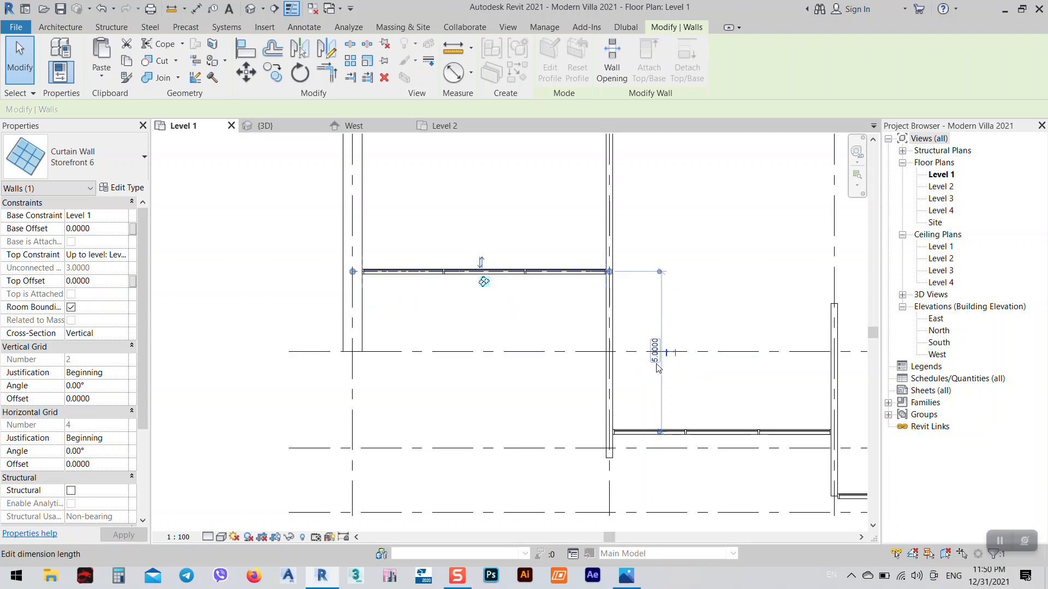
{"action": "key", "text": "Escape"}
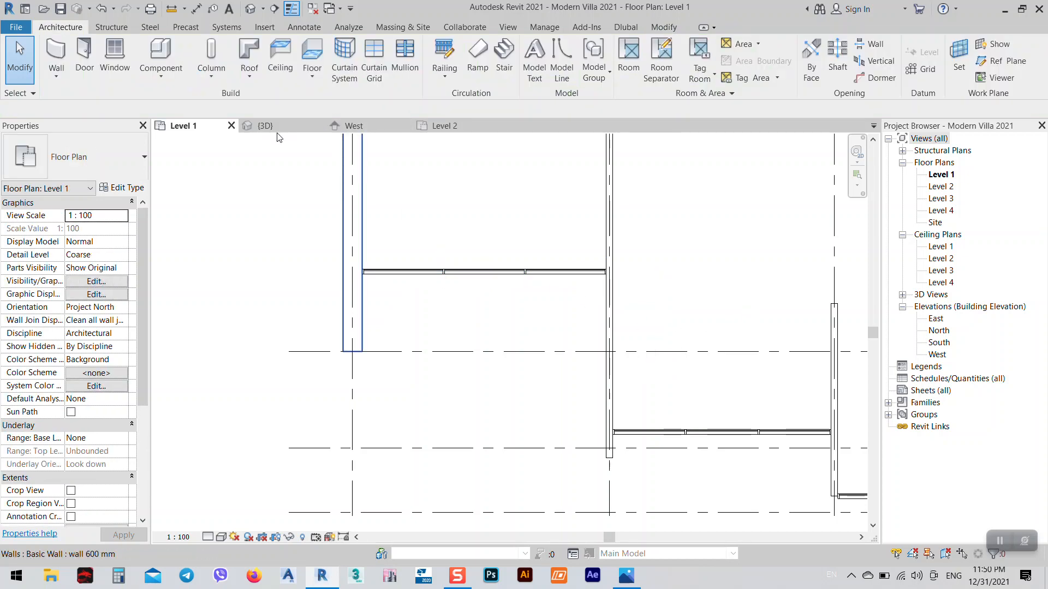
- Compare the new Storefront 6 glazing in the 3D view with the ground-floor terrace area in the reference photo
{"action": "left_click", "coordinate": [276, 128]}
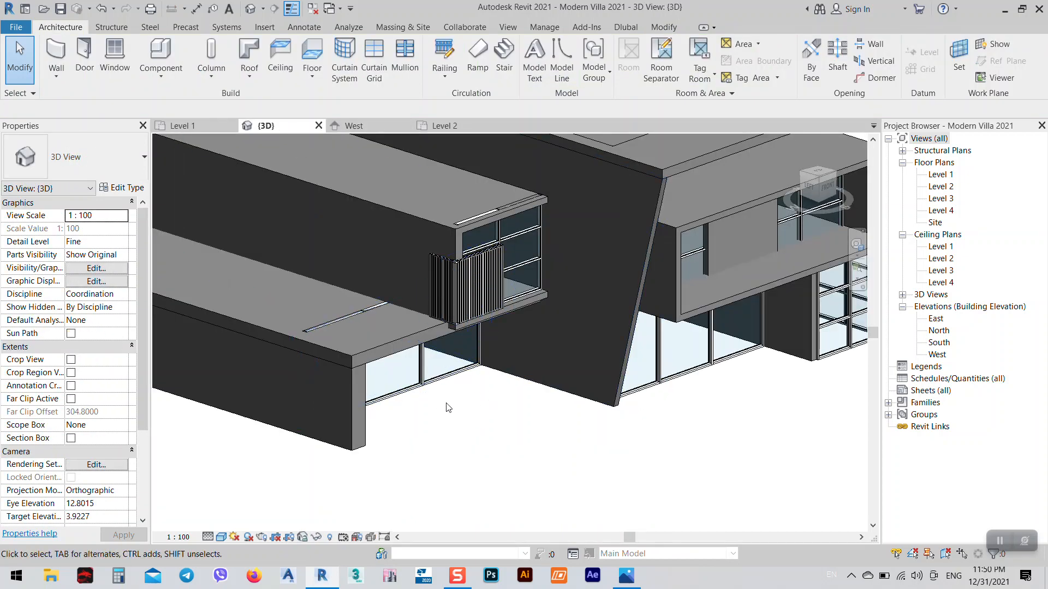
{"action": "middle_click_drag", "start_coordinate": [523, 432], "coordinate": [437, 410], "text": "shift"}
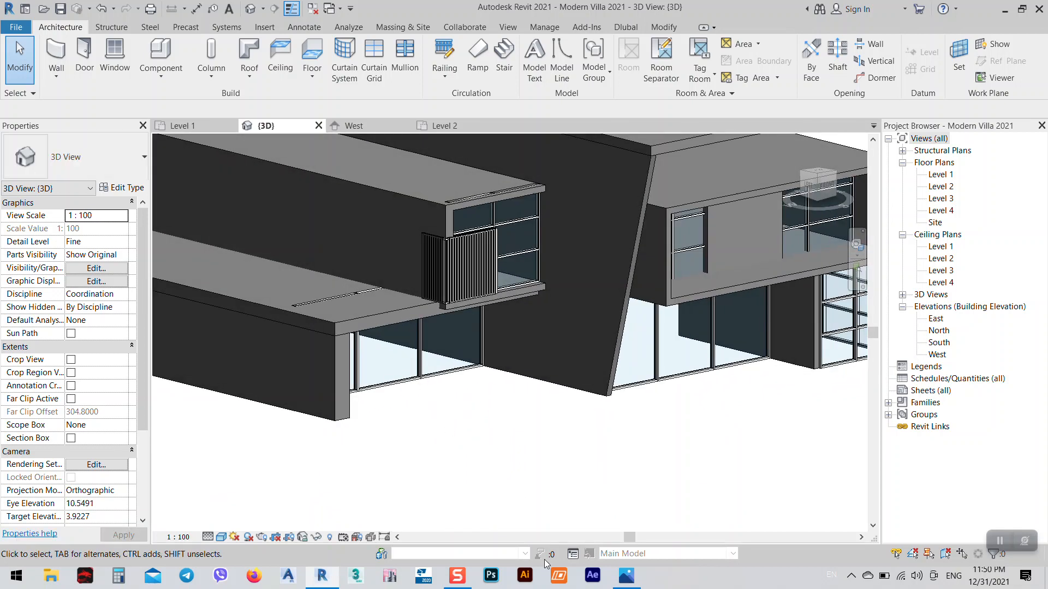
{"action": "left_click", "coordinate": [622, 583]}
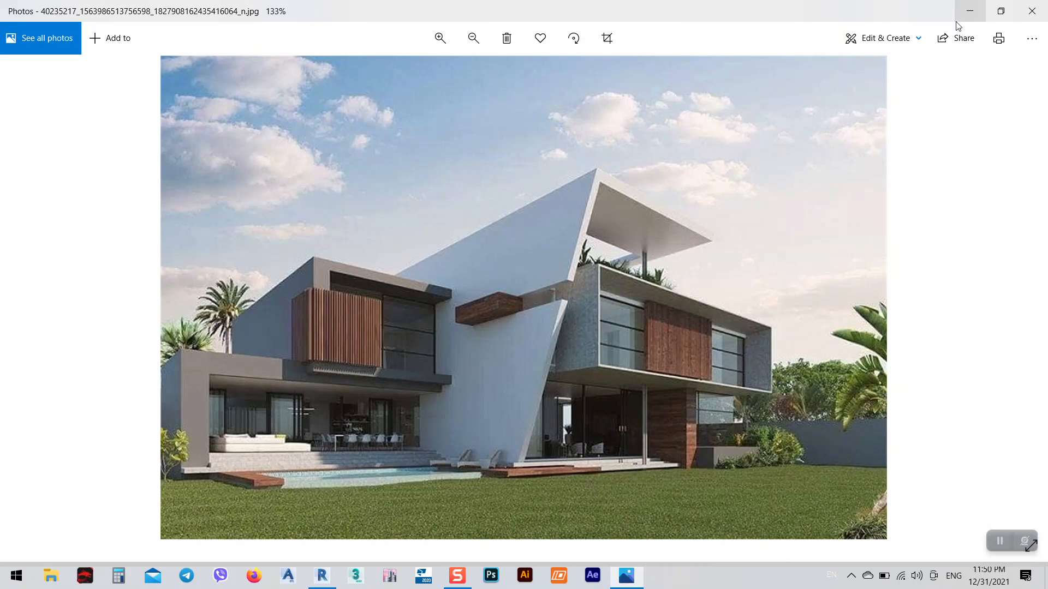
{"action": "left_click", "coordinate": [973, 15]}
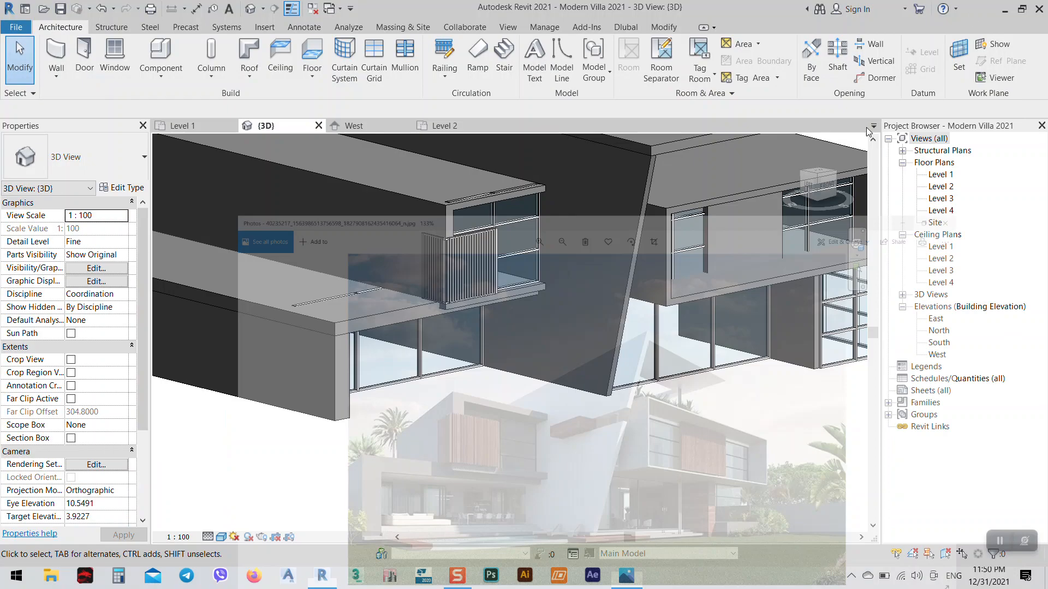
{"action": "scroll", "coordinate": [544, 338], "scroll_direction": "up", "scroll_amount": 2}
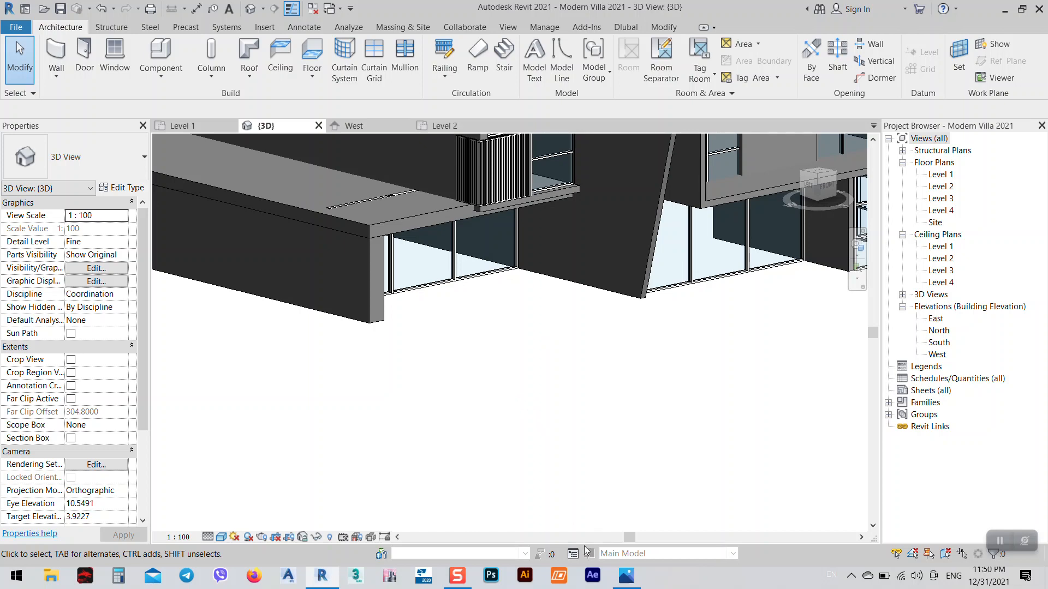
{"action": "left_click", "coordinate": [627, 576]}
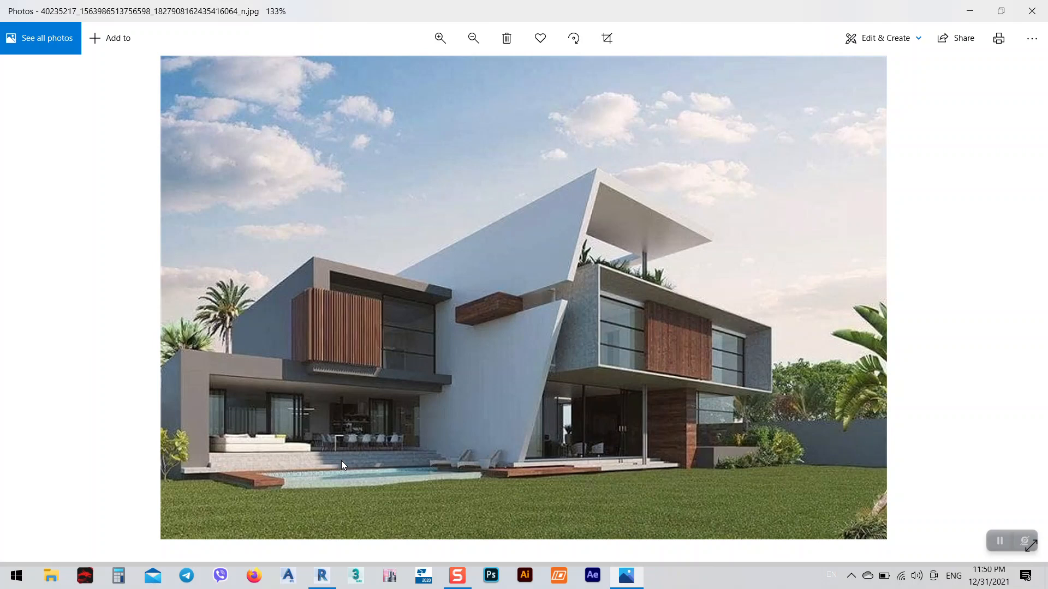
{"action": "scroll", "coordinate": [310, 478], "scroll_direction": "down", "scroll_amount": 1, "text": "ctrl"}
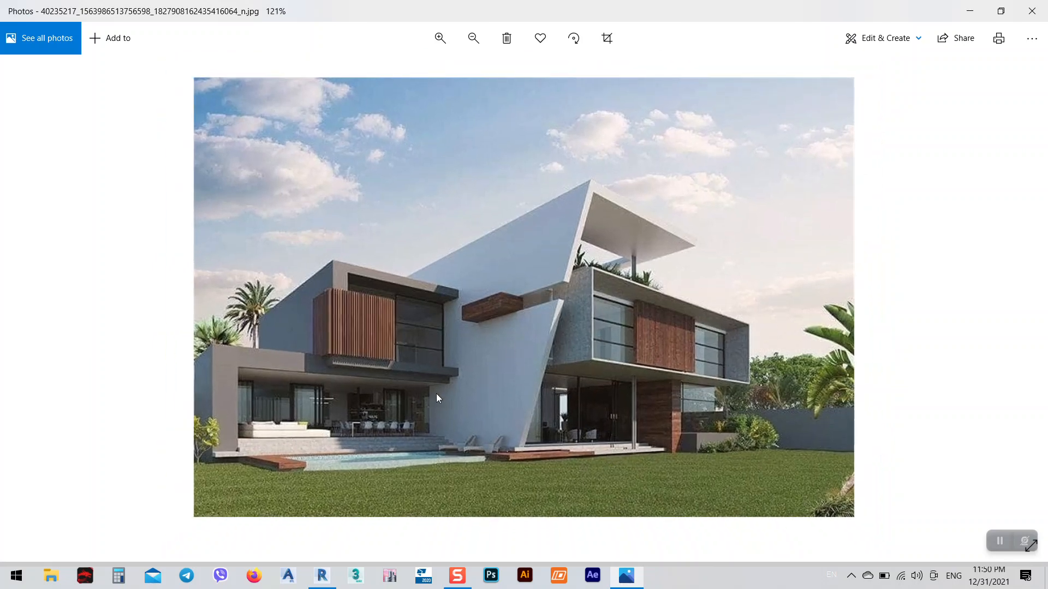
{"action": "left_click", "coordinate": [970, 11]}
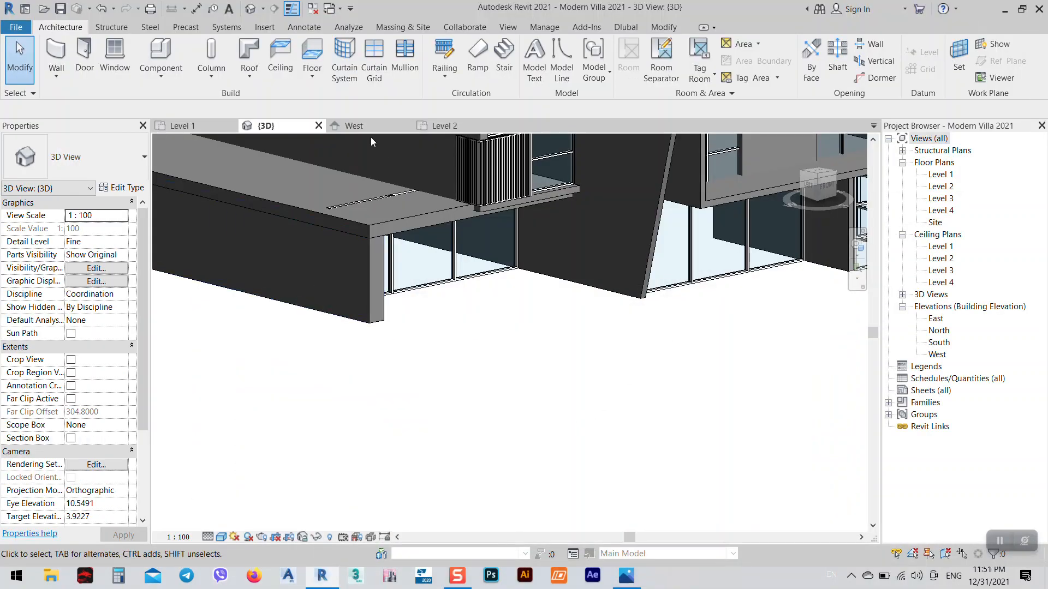
{"action": "left_click", "coordinate": [381, 127]}
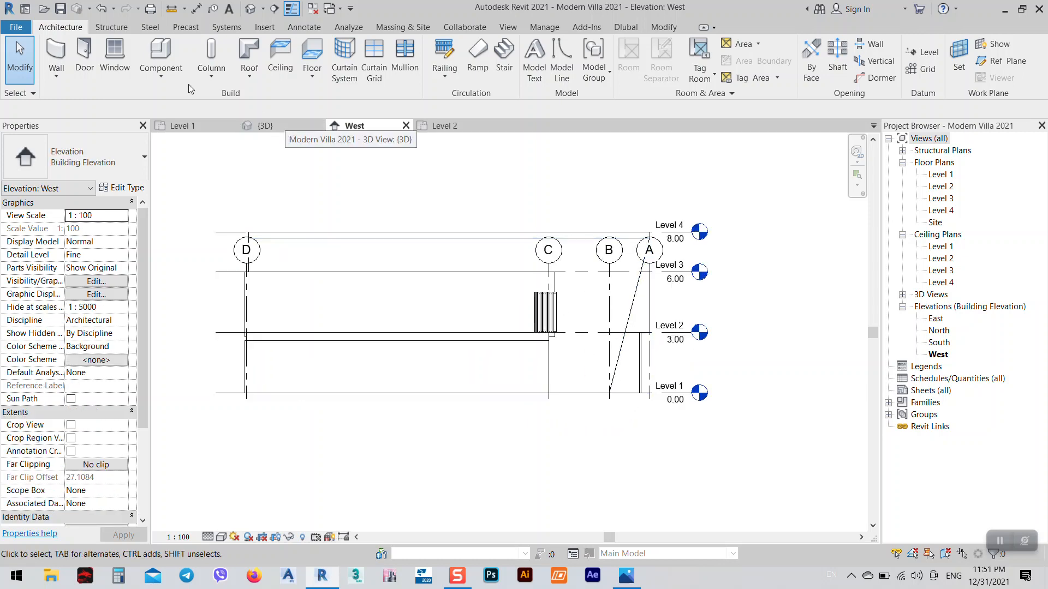
{"action": "left_click", "coordinate": [161, 71]}
{"action": "left_click", "coordinate": [182, 134]}
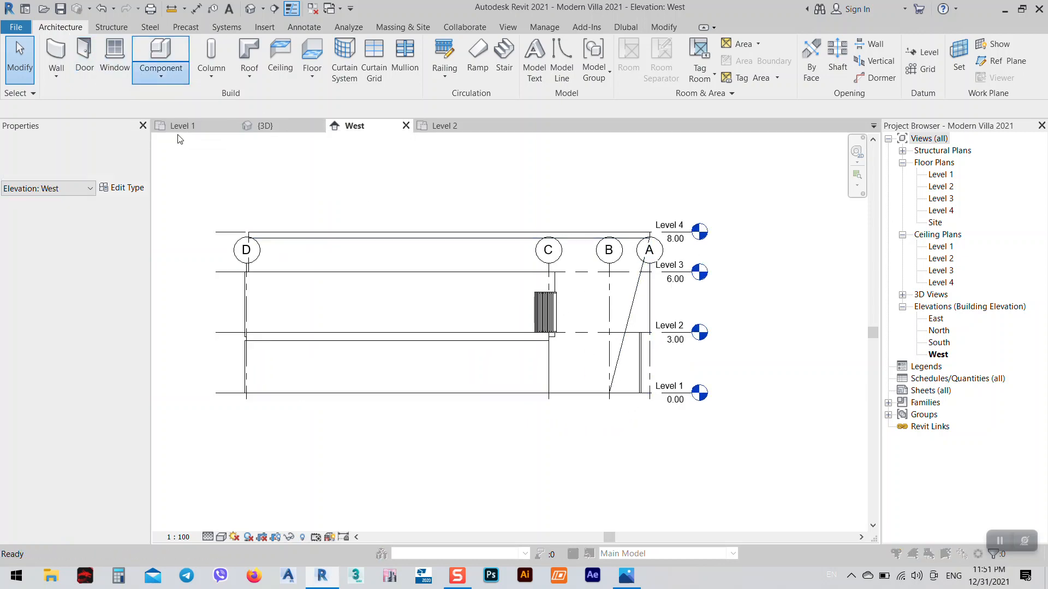
{"action": "left_click", "coordinate": [647, 471]}
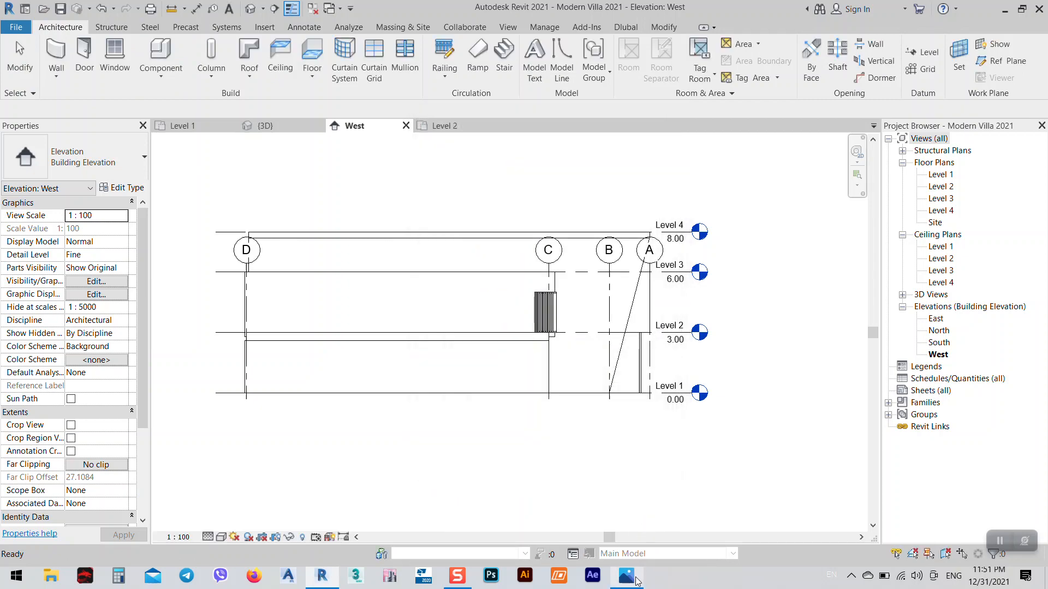
- Examine the terrace steps beside the pool in the reference photo, and return to the model
{"action": "key", "text": "alt+Tab"}
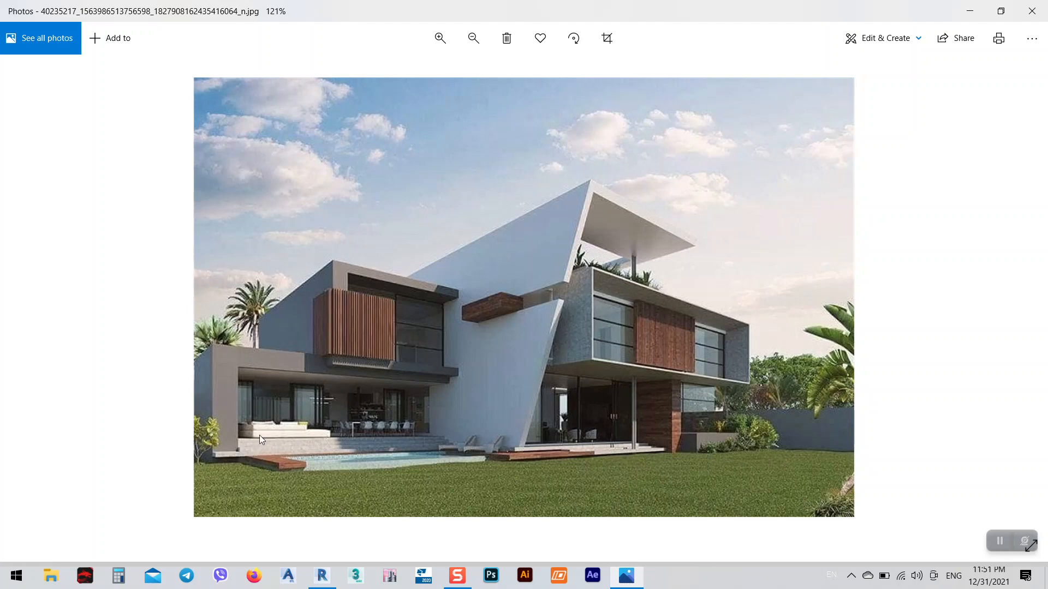
{"action": "left_click", "coordinate": [969, 12]}
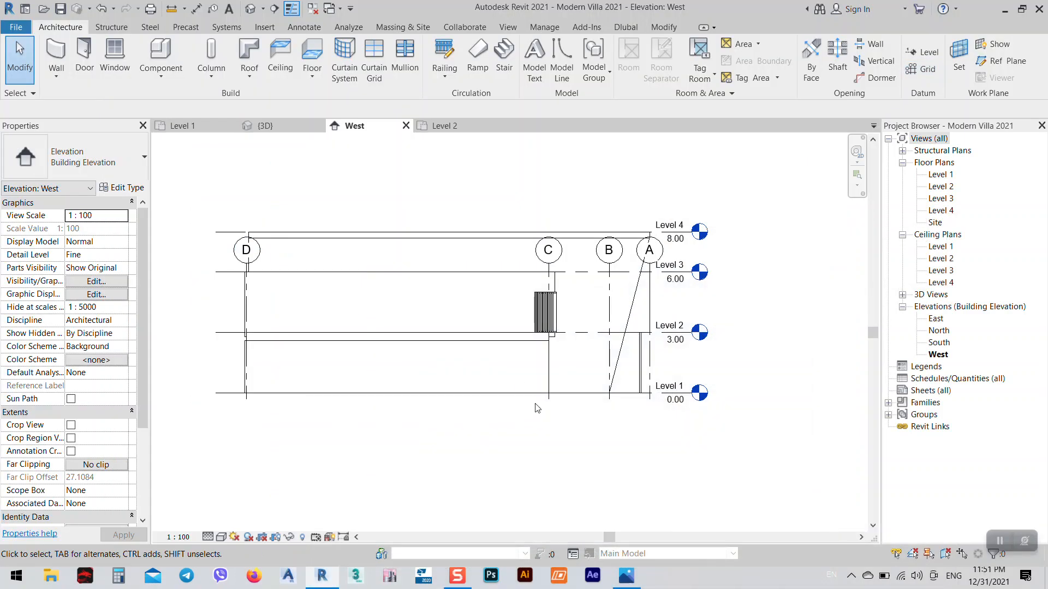
- Create an in-place model in the Stairs category with the name Stairs 1
{"action": "left_click", "coordinate": [185, 75]}
{"action": "left_click", "coordinate": [187, 129]}
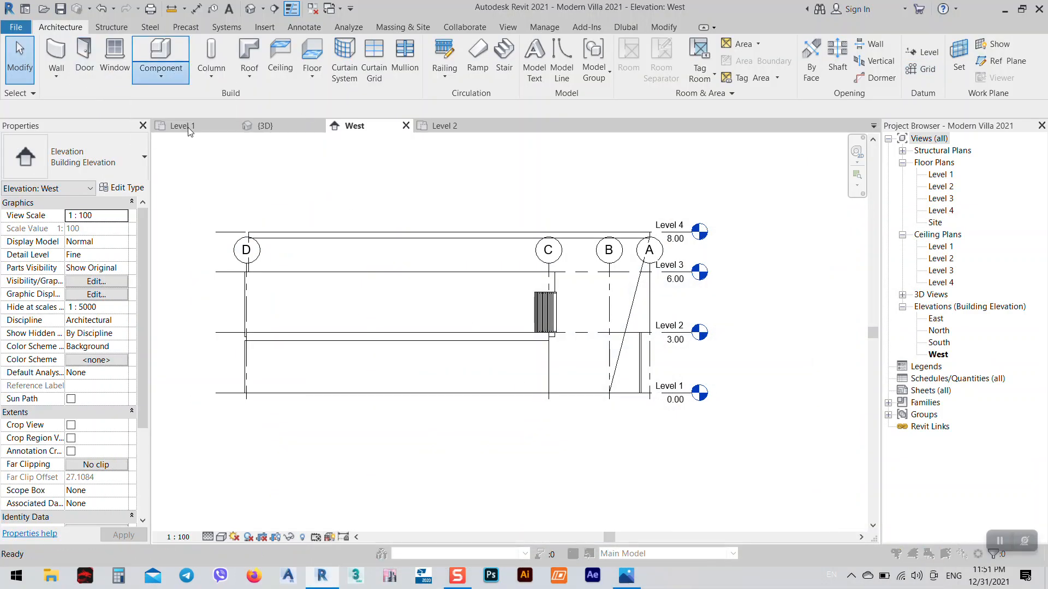
{"action": "scroll", "coordinate": [470, 240], "scroll_direction": "down", "scroll_amount": 5}
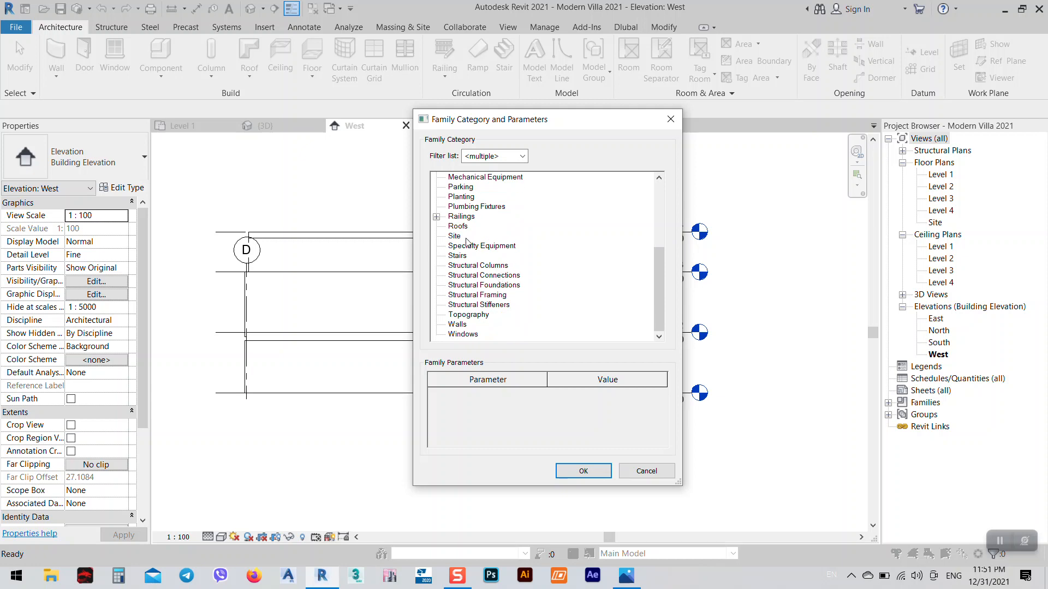
{"action": "left_click", "coordinate": [456, 256]}
{"action": "left_click", "coordinate": [583, 471]}
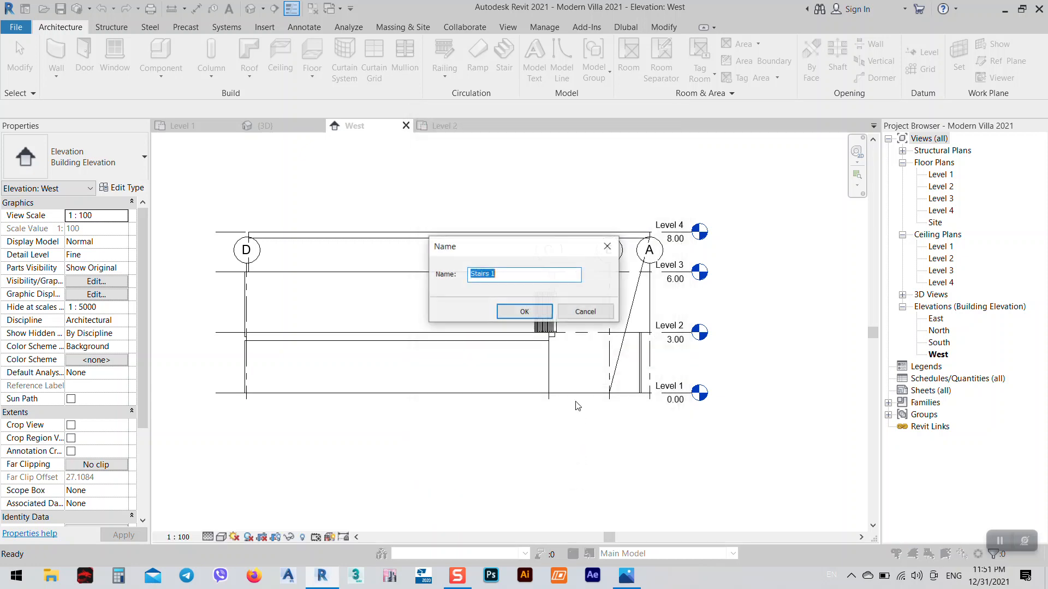
{"action": "left_click", "coordinate": [527, 316]}
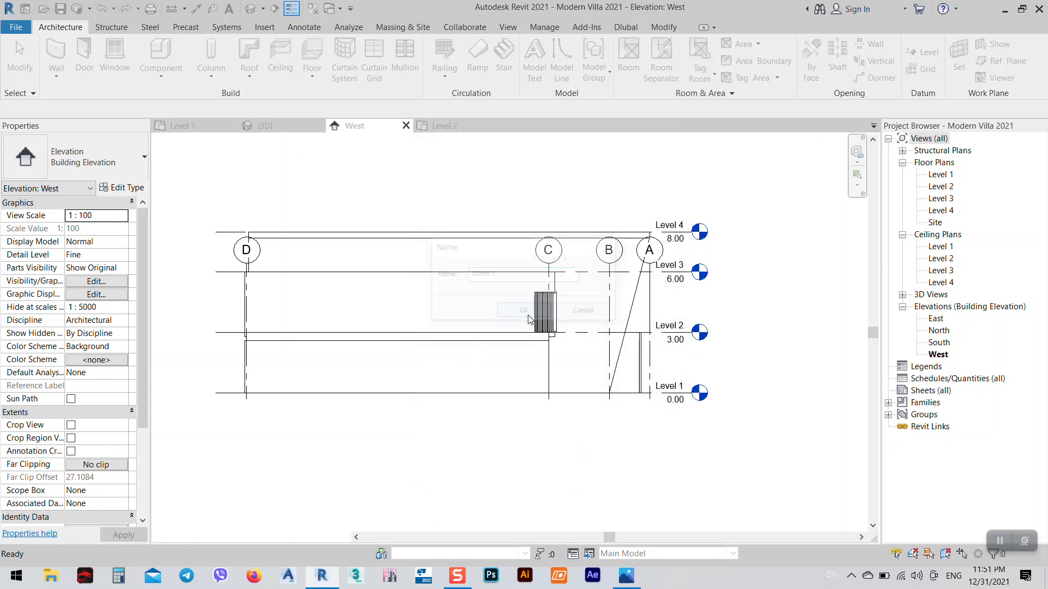
- Set the work plane to Grid : 1 from the Level 1 plan and open the East elevation parallel to it
{"action": "left_click", "coordinate": [443, 131]}
{"action": "scroll", "coordinate": [513, 388], "scroll_direction": "down", "scroll_amount": 6}
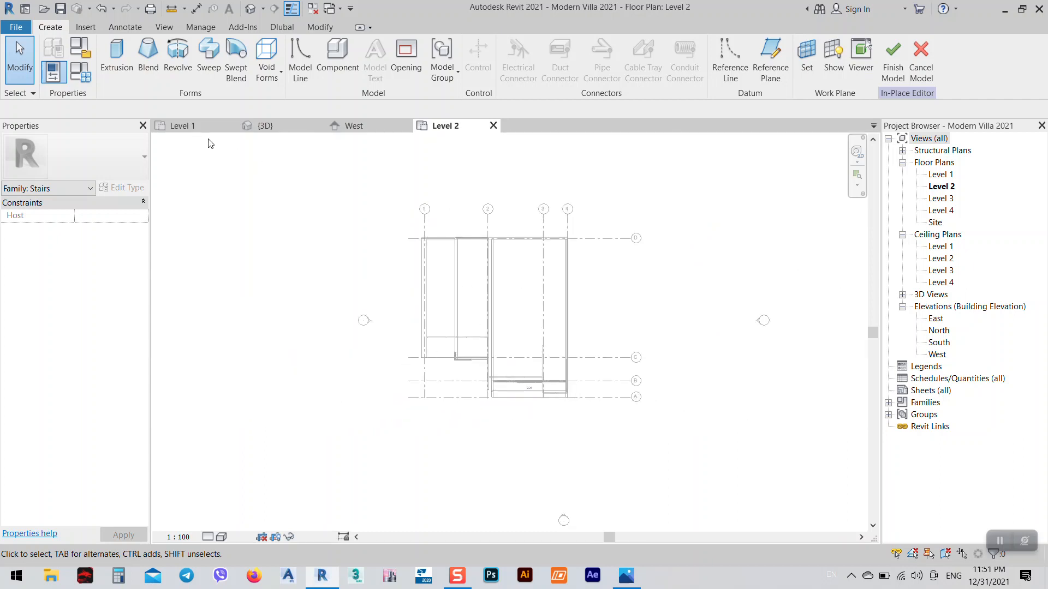
{"action": "left_click", "coordinate": [189, 126]}
{"action": "left_click", "coordinate": [798, 62]}
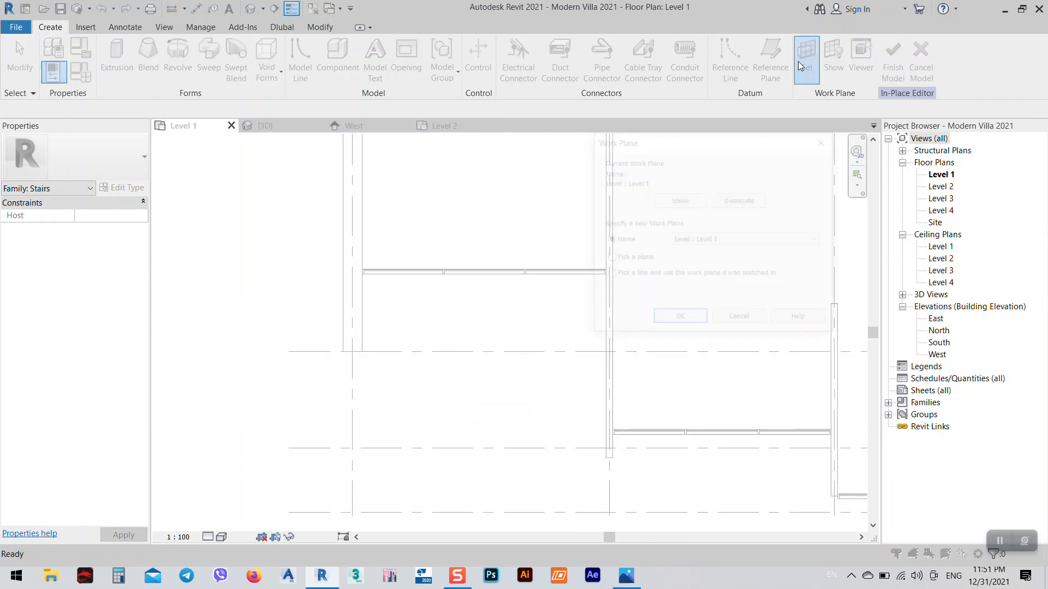
{"action": "left_click", "coordinate": [711, 241]}
{"action": "left_click", "coordinate": [695, 283]}
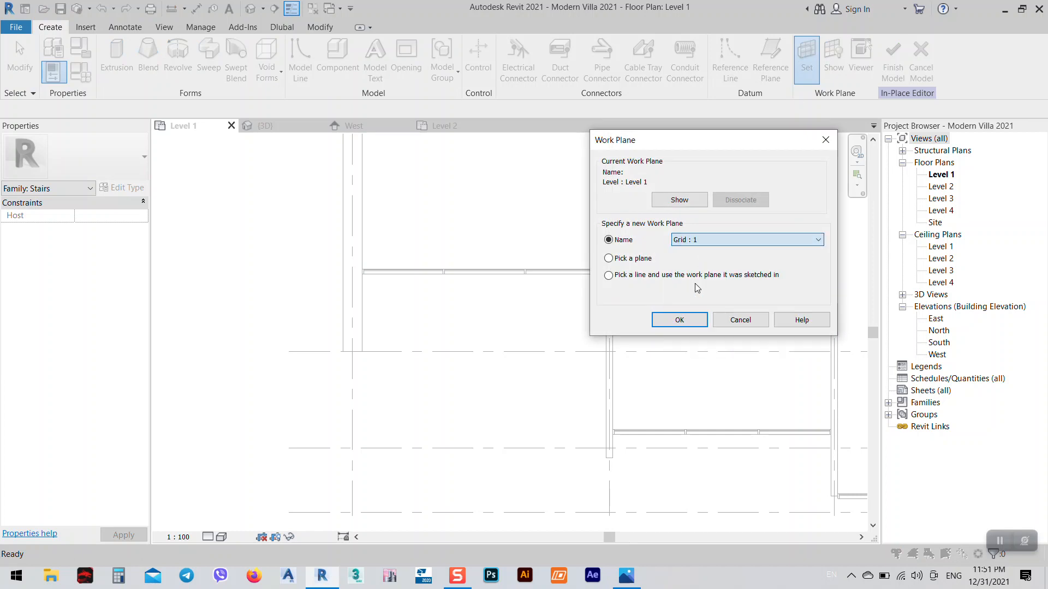
{"action": "left_click", "coordinate": [667, 320]}
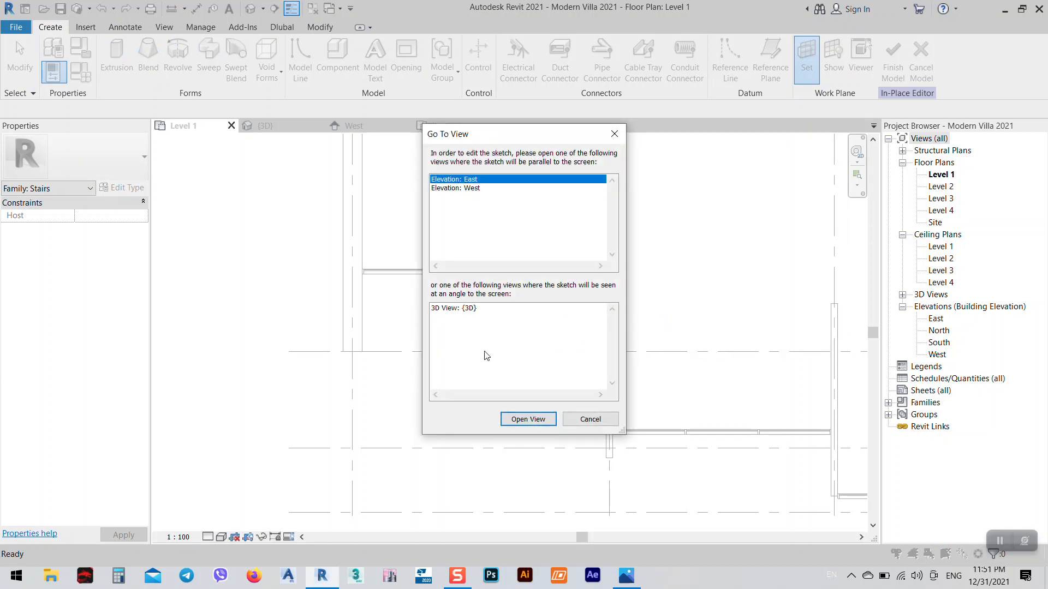
{"action": "left_click", "coordinate": [535, 419]}
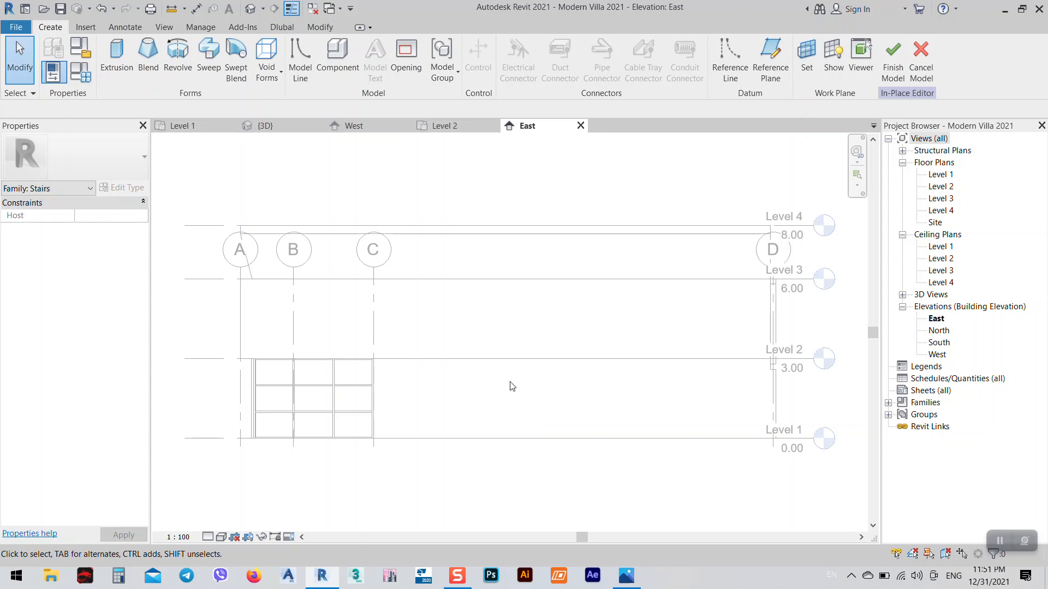
{"action": "scroll", "coordinate": [583, 374], "scroll_direction": "down", "scroll_amount": 2}
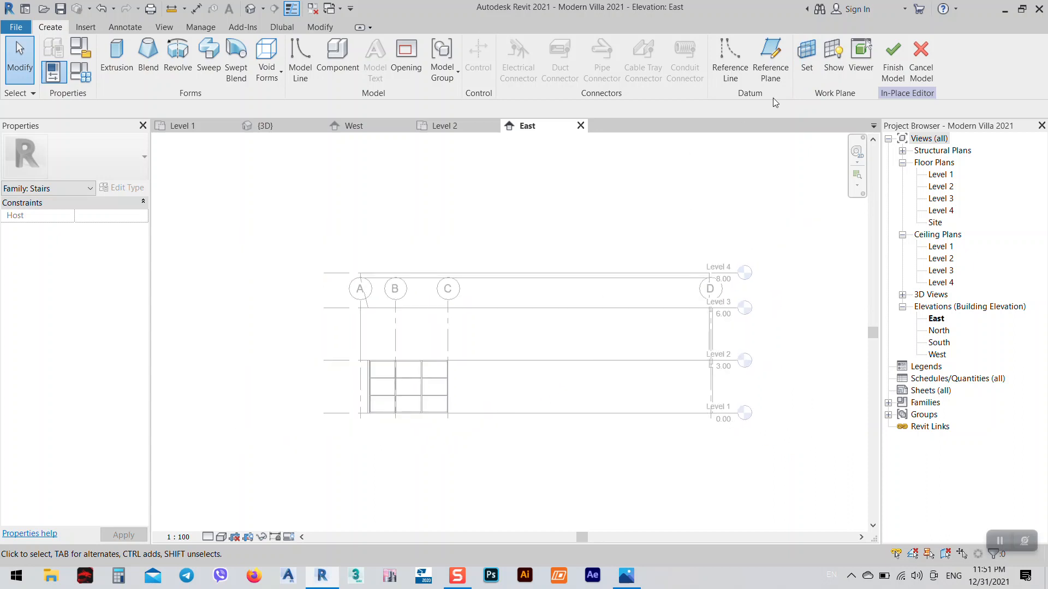
{"action": "left_click", "coordinate": [807, 57]}
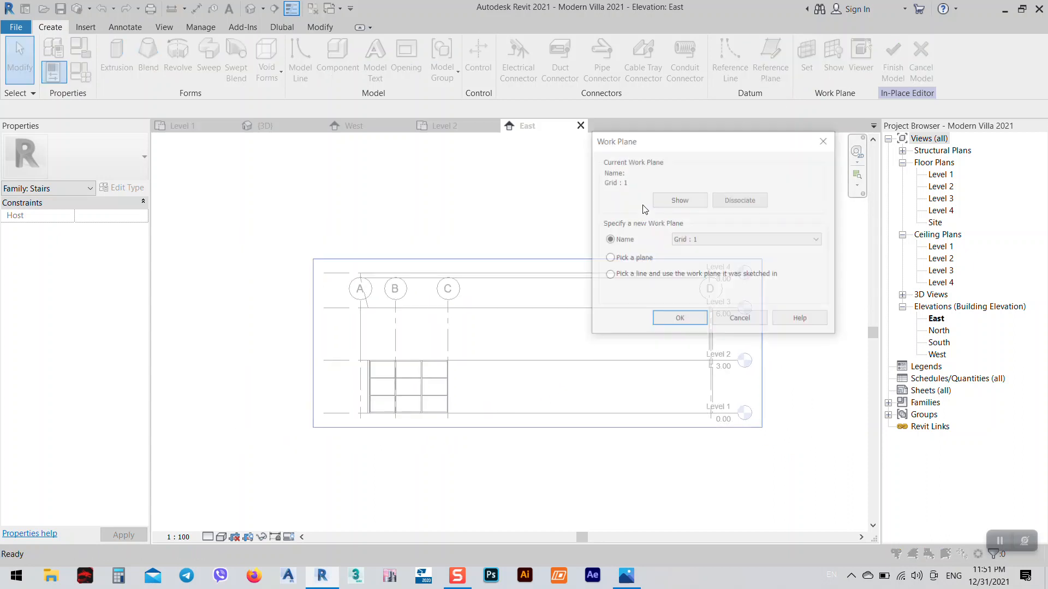
{"action": "left_click", "coordinate": [680, 320]}
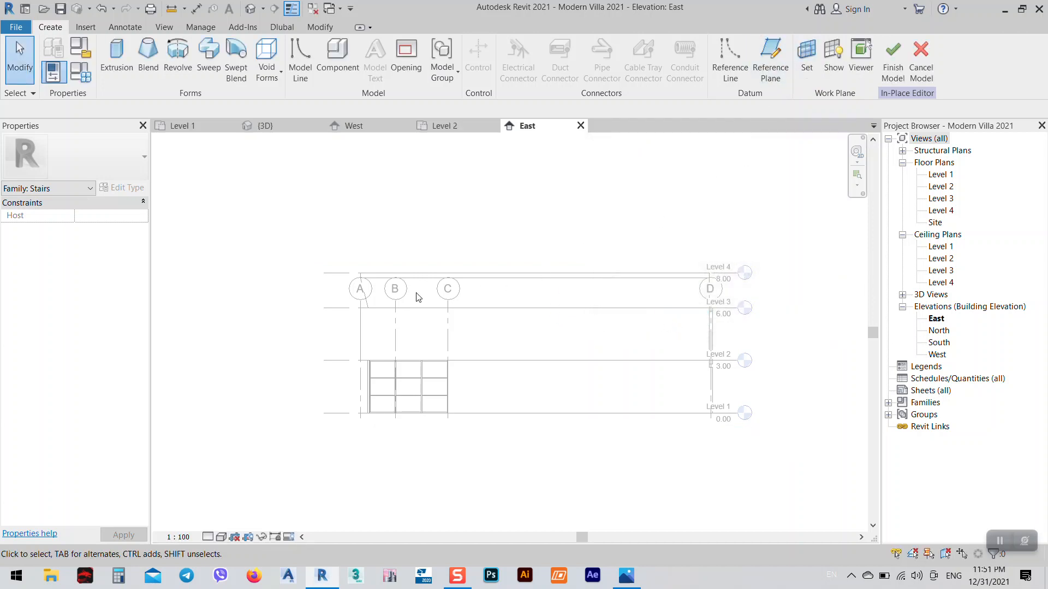
{"action": "middle_click_drag", "start_coordinate": [431, 266], "coordinate": [466, 303]}
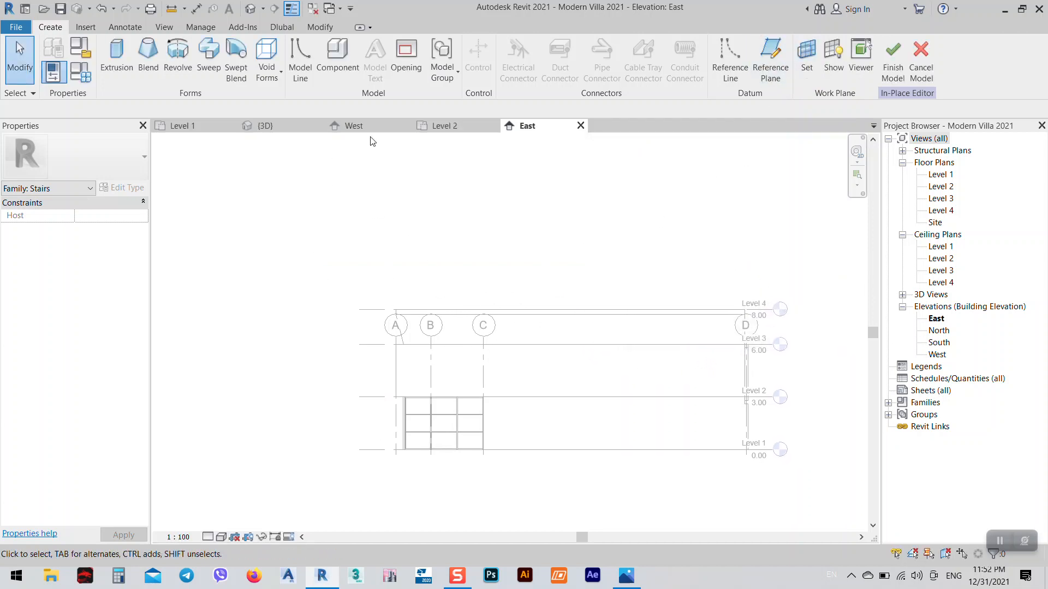
- Pick the outer face of the ground-floor side wall as work plane in the 3D view, and check the East elevation for the sketch
{"action": "left_click", "coordinate": [266, 126]}
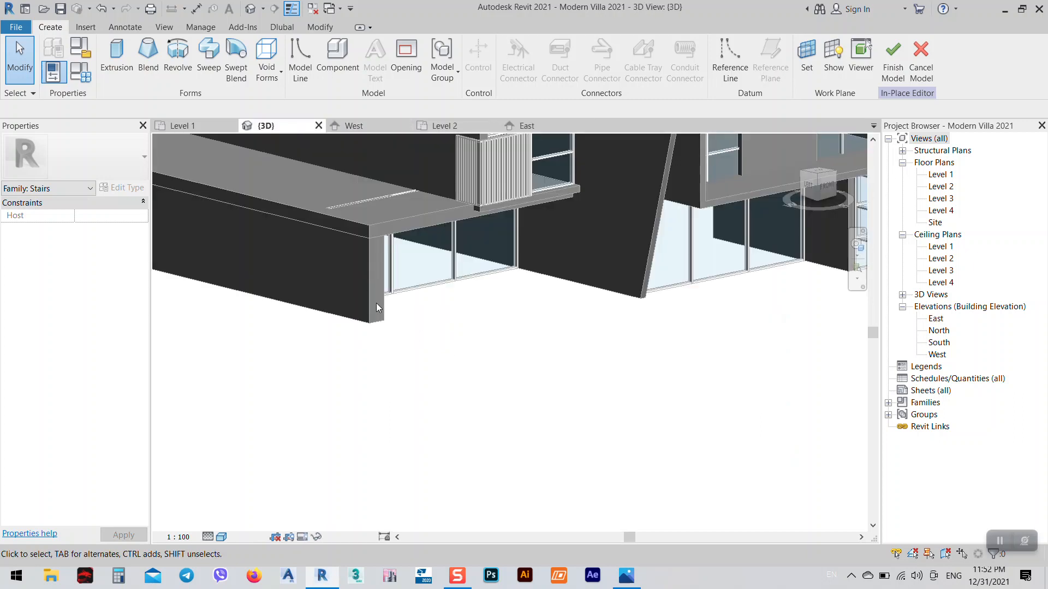
{"action": "left_click", "coordinate": [807, 57]}
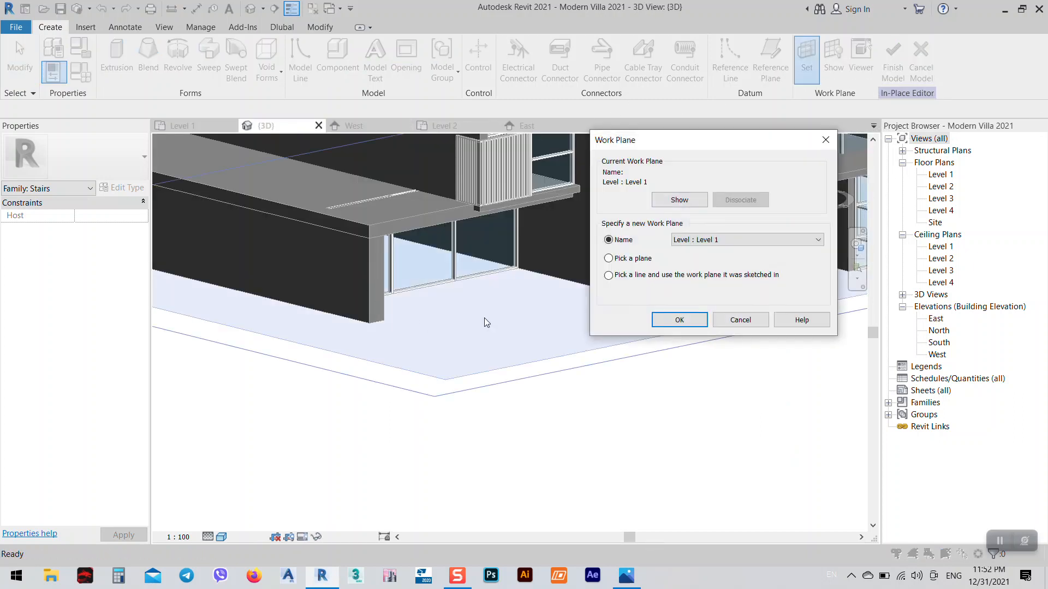
{"action": "left_click", "coordinate": [686, 244]}
{"action": "left_click", "coordinate": [699, 253]}
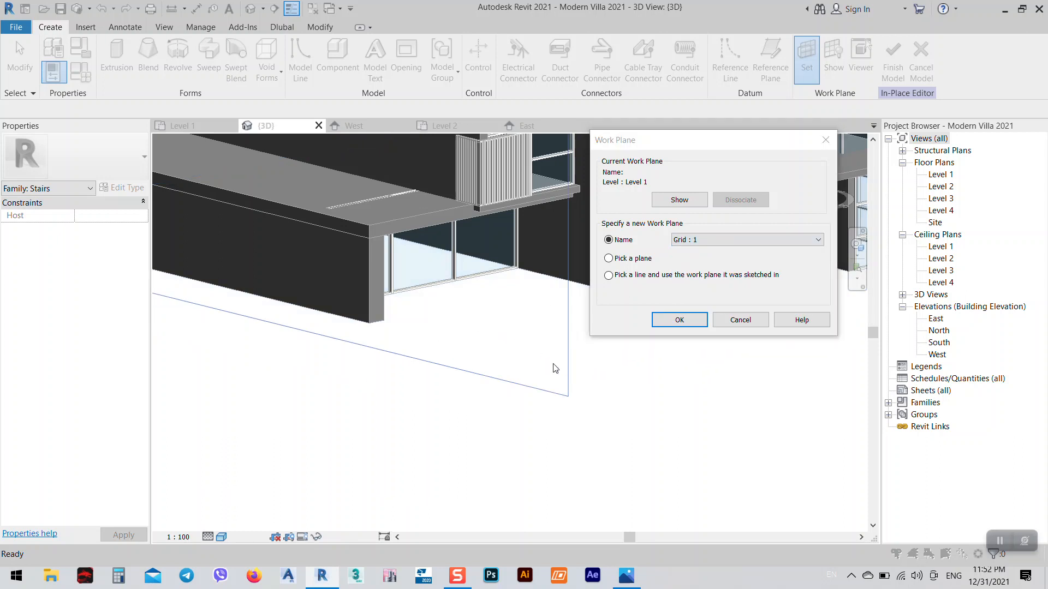
{"action": "left_click", "coordinate": [643, 260]}
{"action": "left_click", "coordinate": [656, 325]}
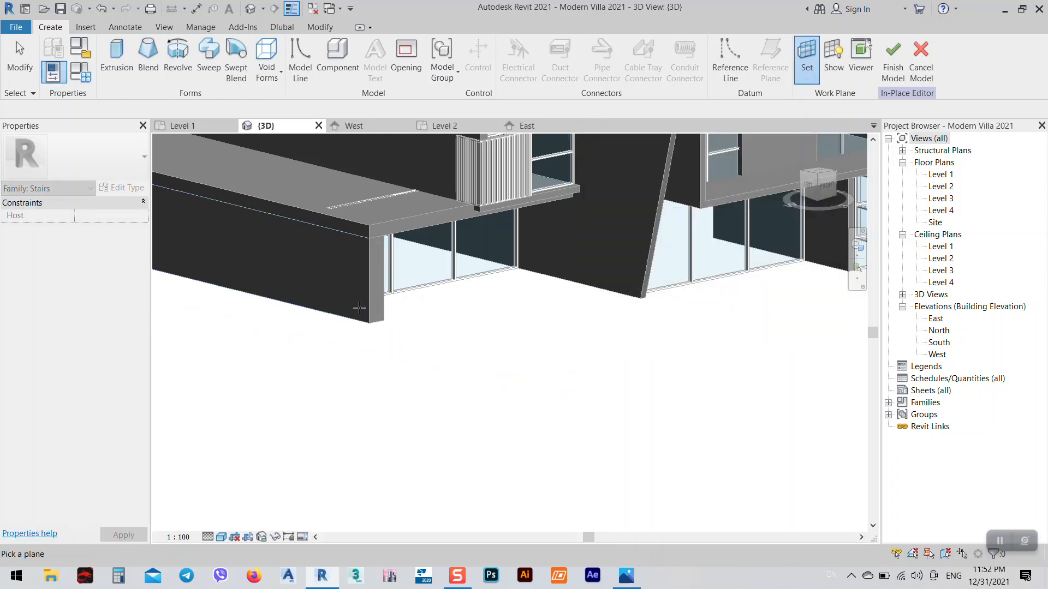
{"action": "left_click", "coordinate": [360, 320]}
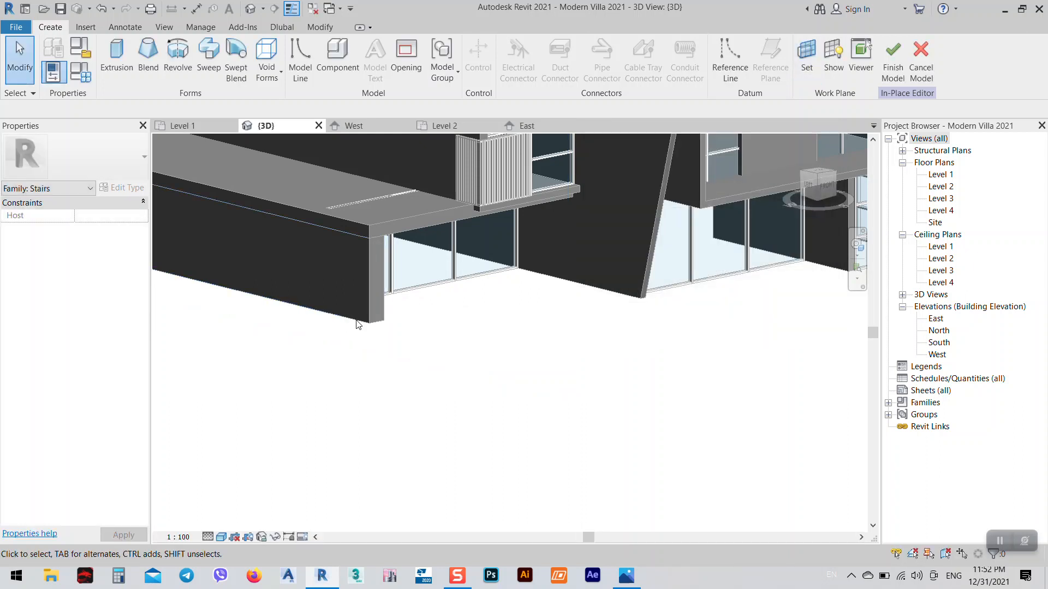
{"action": "left_click", "coordinate": [527, 126]}
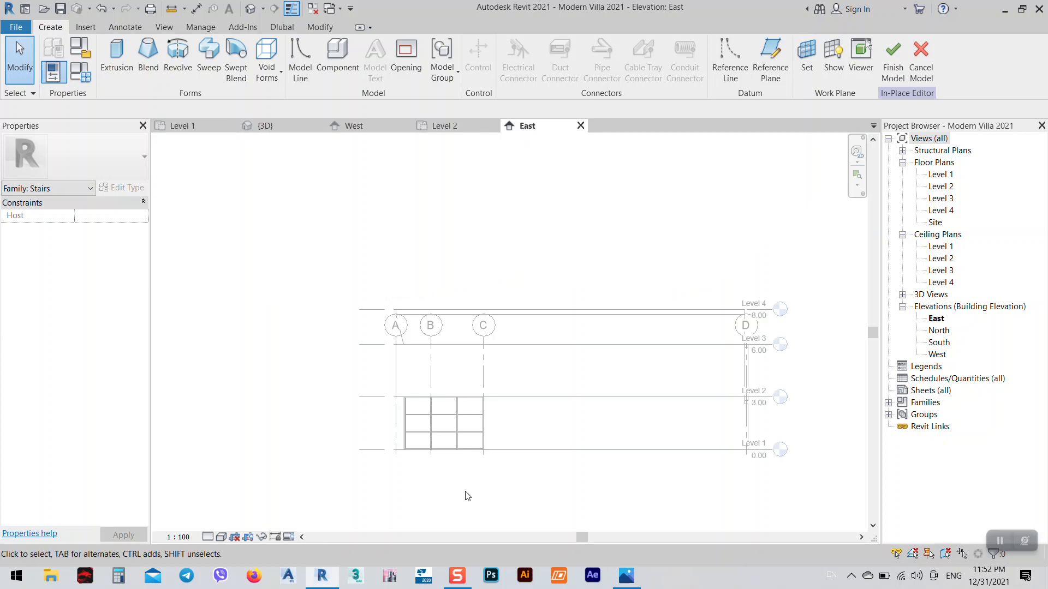
{"action": "scroll", "coordinate": [427, 493], "scroll_direction": "up", "scroll_amount": 1}
{"action": "scroll", "coordinate": [399, 458], "scroll_direction": "up", "scroll_amount": 2}
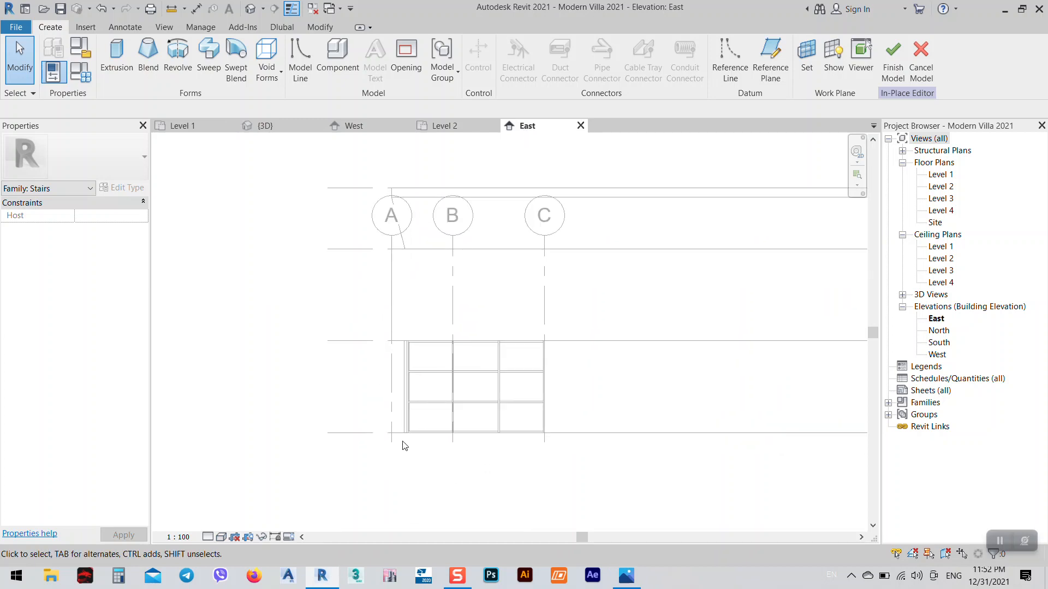
{"action": "scroll", "coordinate": [406, 391], "scroll_direction": "down", "scroll_amount": 3}
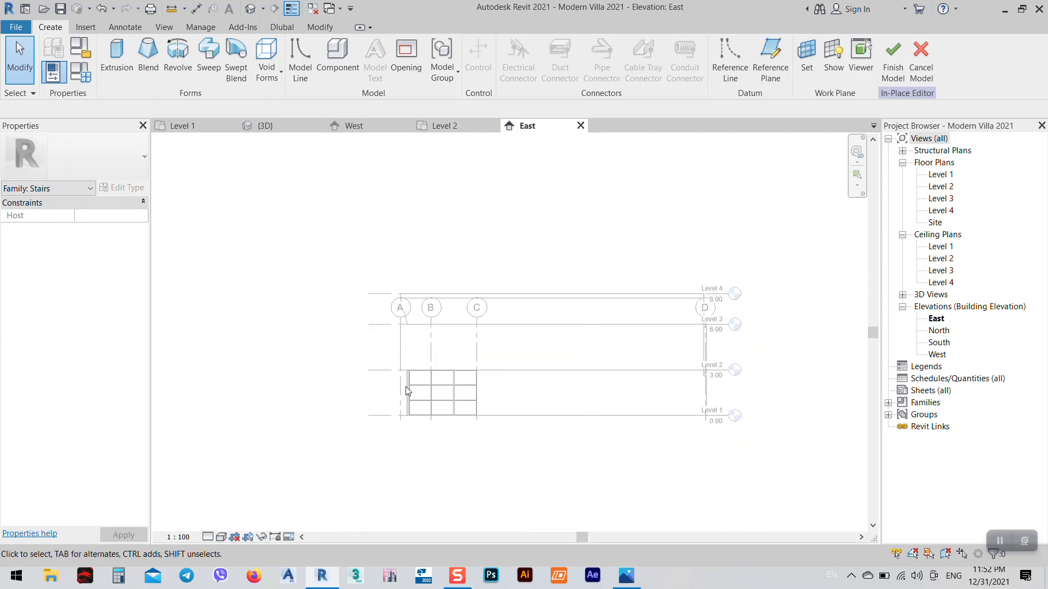
- Start a solid extrusion in the West elevation with Grid : 1 as its work plane
{"action": "left_click", "coordinate": [355, 126]}
{"action": "scroll", "coordinate": [616, 402], "scroll_direction": "up", "scroll_amount": 3}
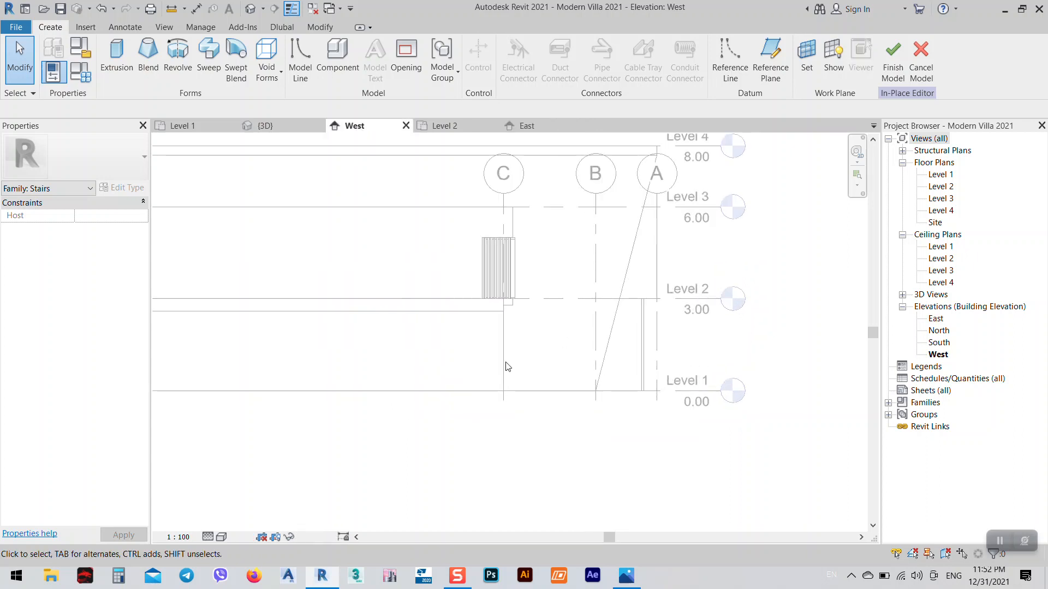
{"action": "left_click", "coordinate": [116, 53]}
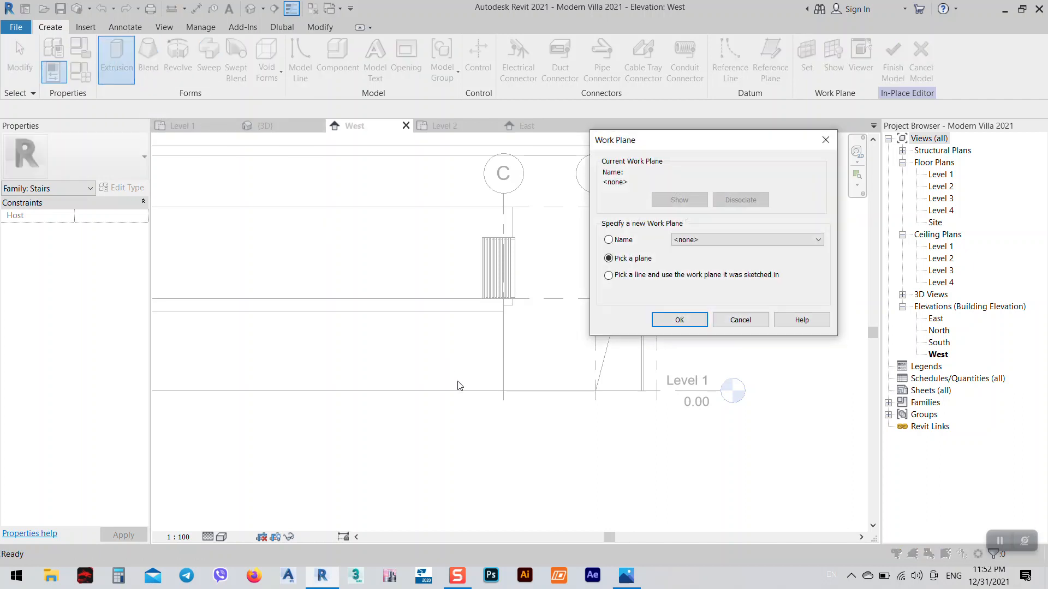
{"action": "left_click", "coordinate": [697, 243]}
{"action": "left_click", "coordinate": [700, 259]}
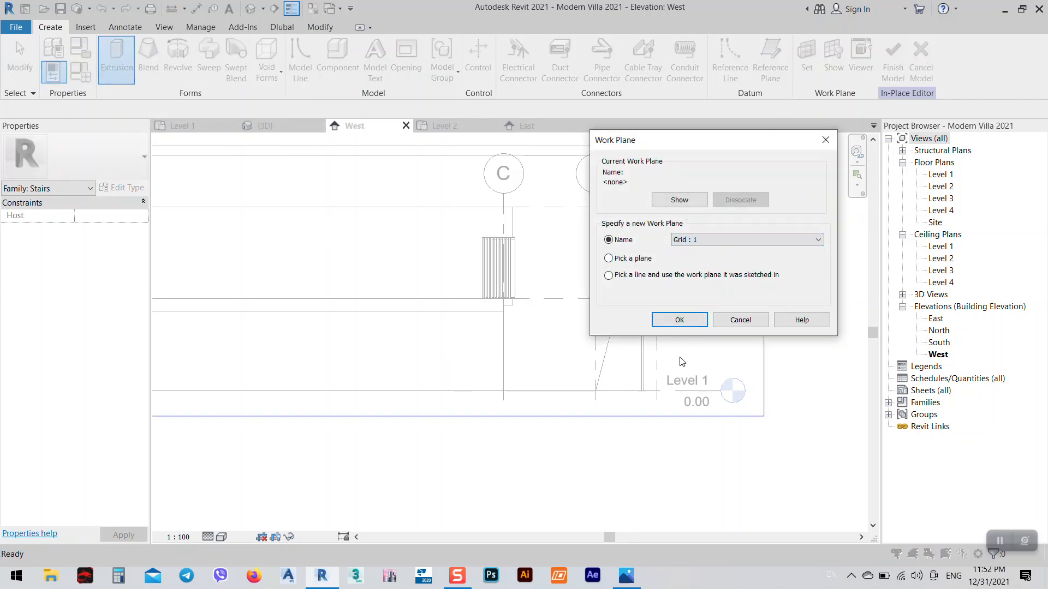
{"action": "left_click", "coordinate": [679, 320]}
{"action": "scroll", "coordinate": [546, 389], "scroll_direction": "up", "scroll_amount": 5}
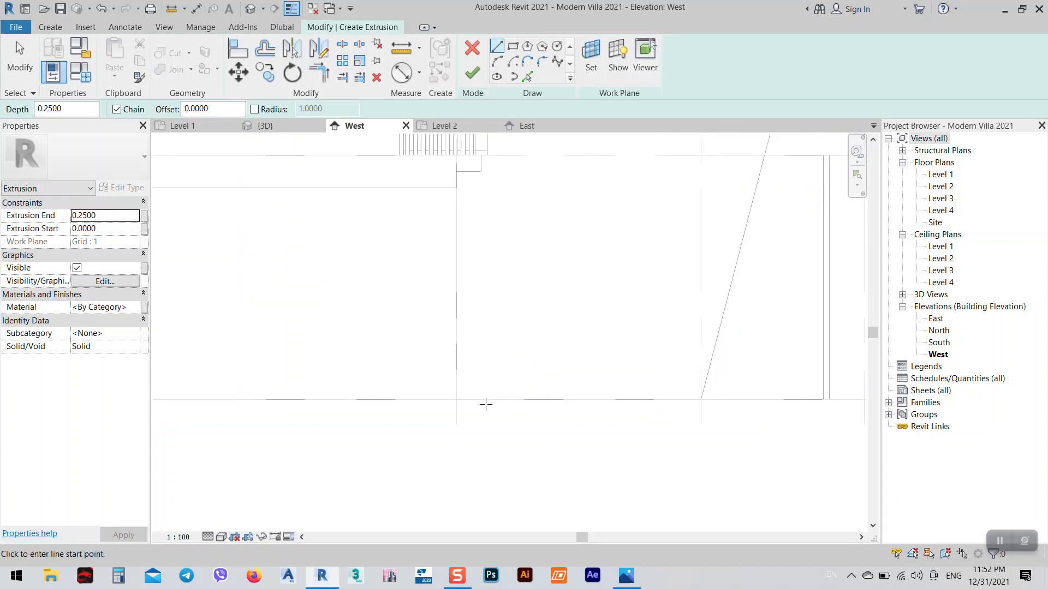
- Draw the step profile's 0.51 m vertical back edge up from the ground line at the side wall's front edge, then a 0.3 m top tread
{"action": "left_click", "coordinate": [456, 400]}
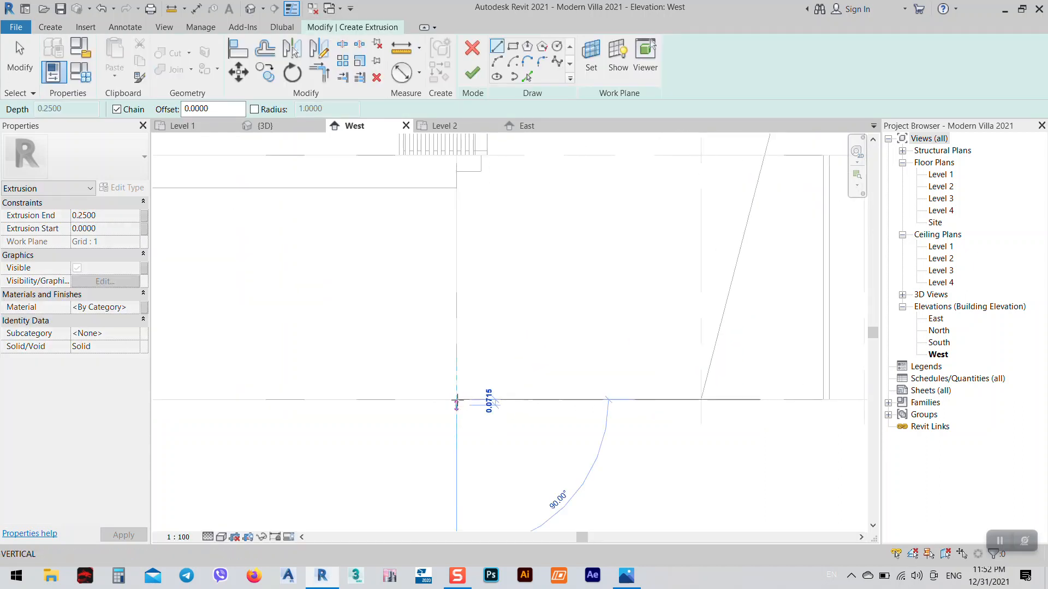
{"action": "type", "text": ".51"}
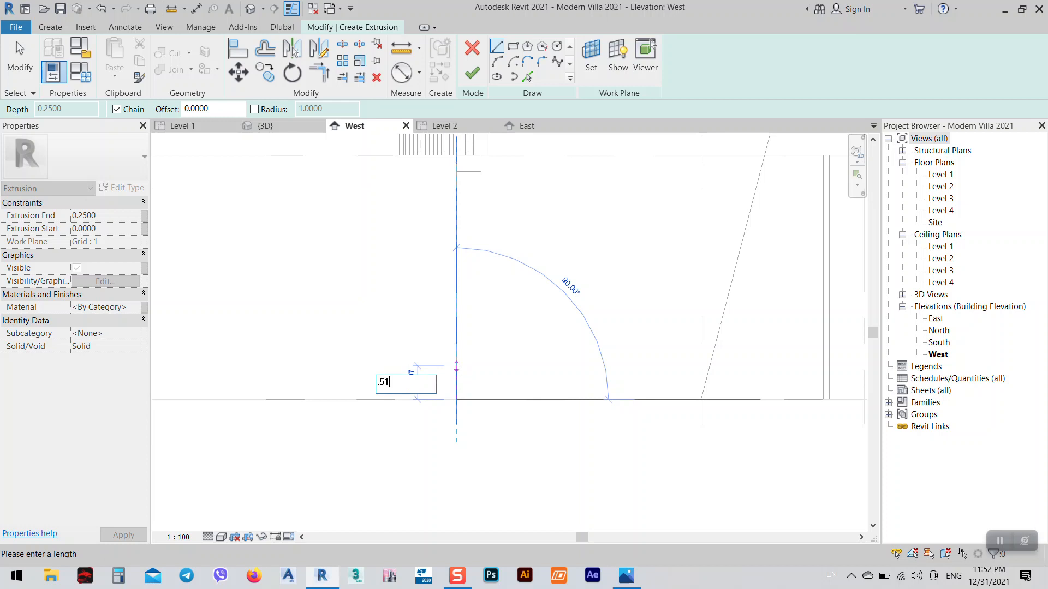
{"action": "key", "text": "Return"}
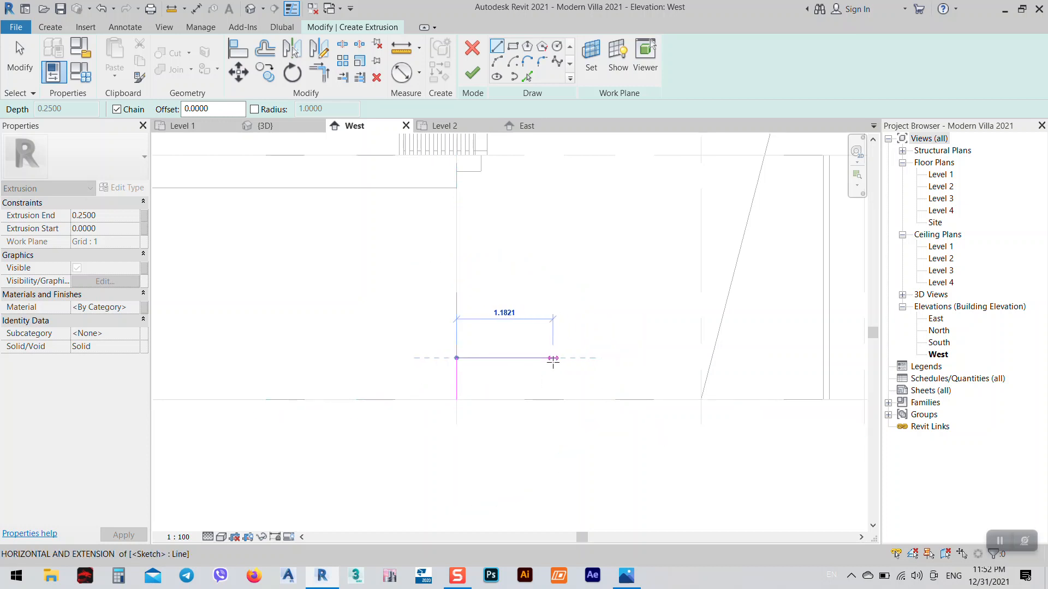
{"action": "type", "text": "."}
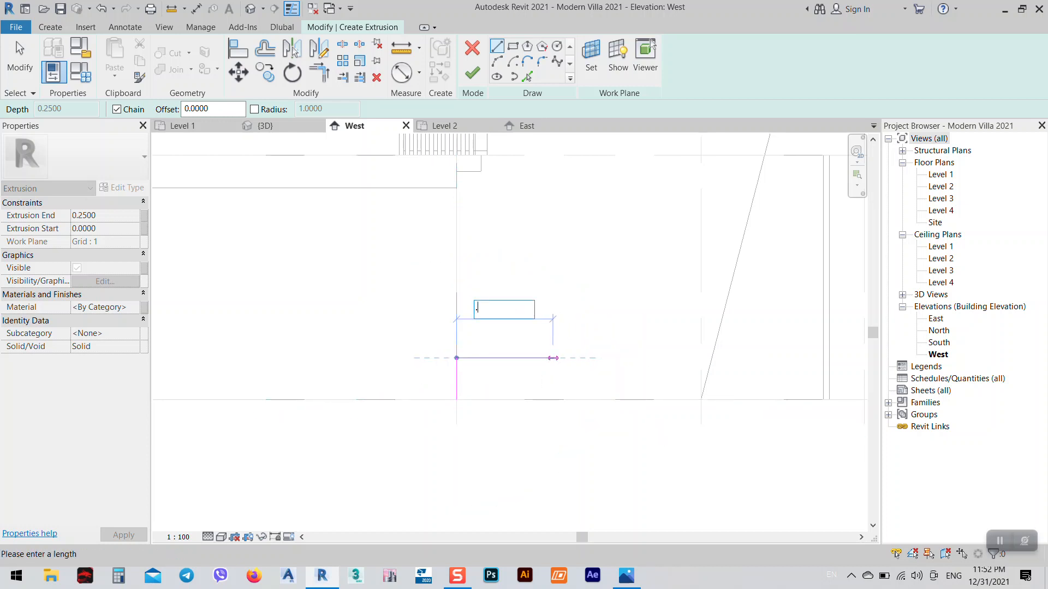
{"action": "type", "text": "3"}
{"action": "key", "text": "Return"}
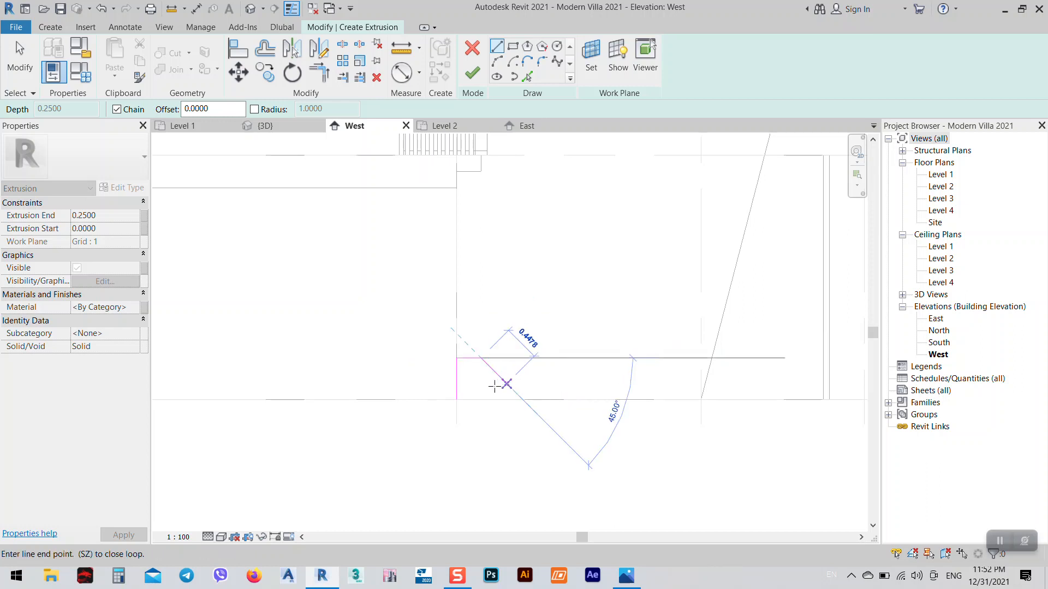
- Continue the profile outward with two more steps, each dropping 0.17 m and running 0.3 m
{"action": "type", "text": "."}
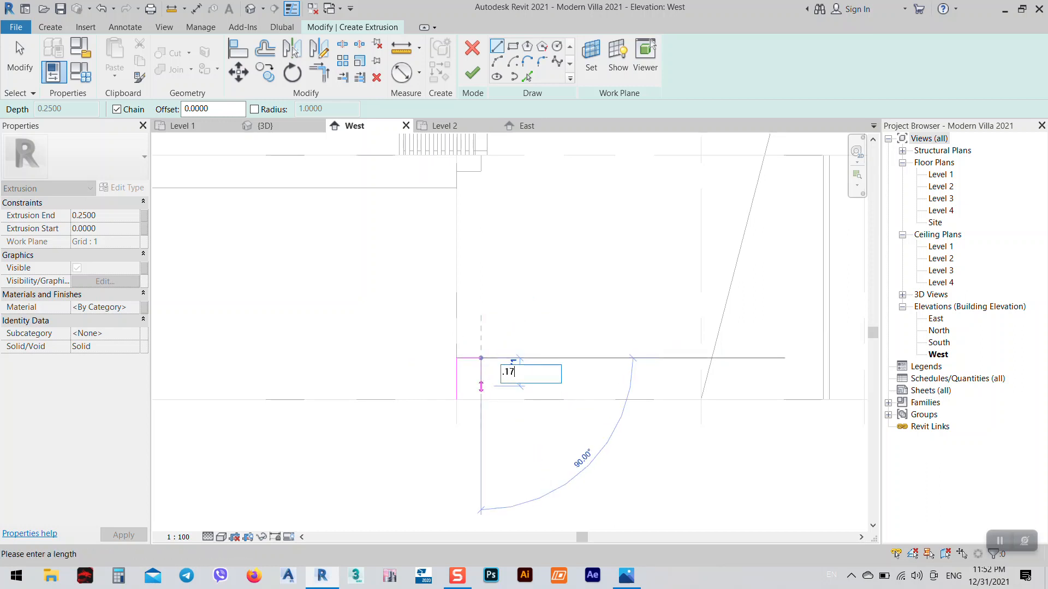
{"action": "type", "text": "17"}
{"action": "key", "text": "Return"}
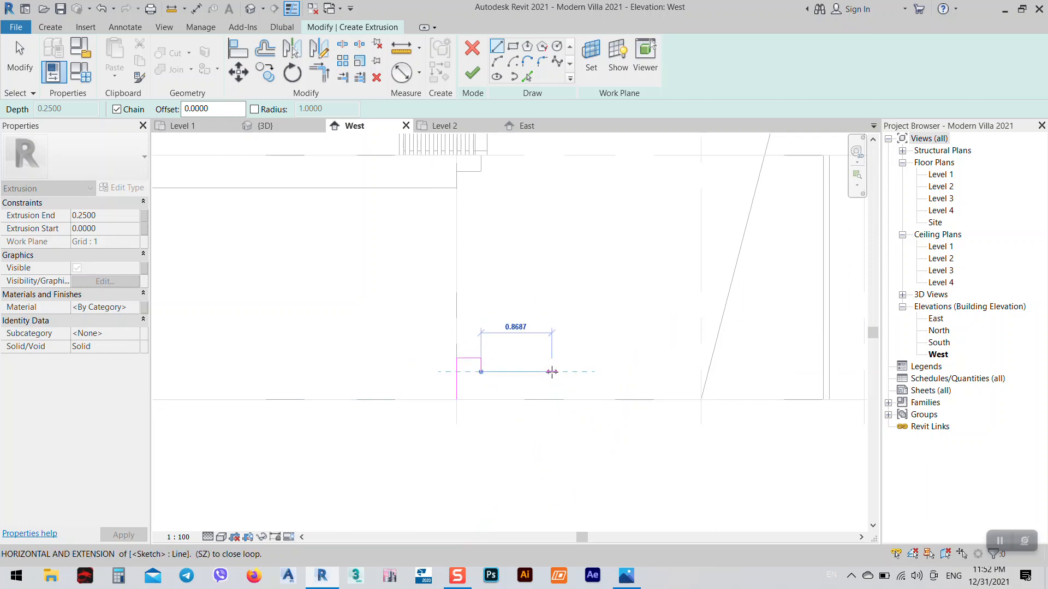
{"action": "type", "text": ".3"}
{"action": "key", "text": "Return"}
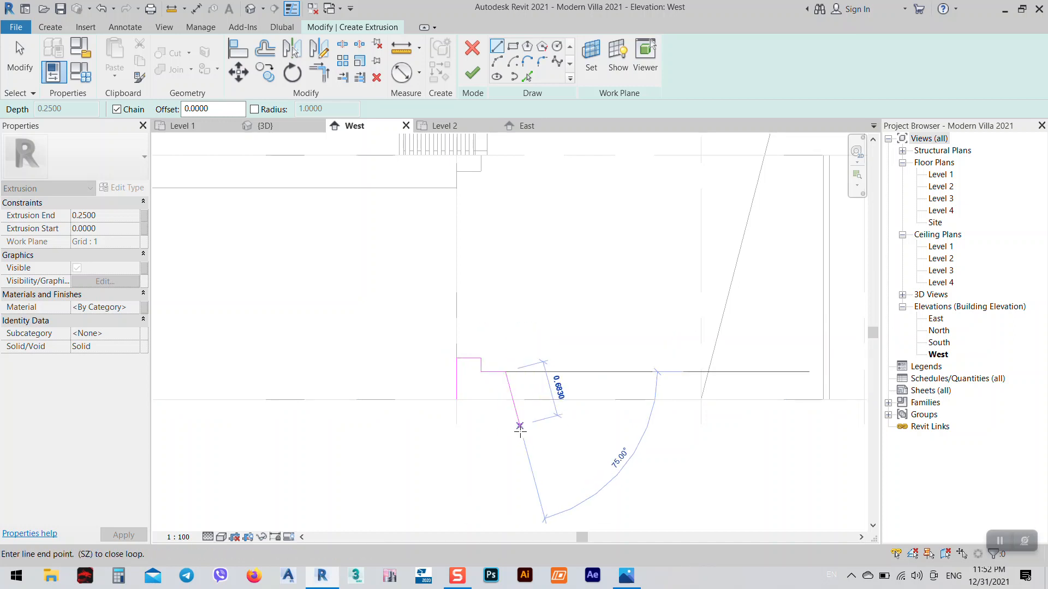
{"action": "type", "text": ".1"}
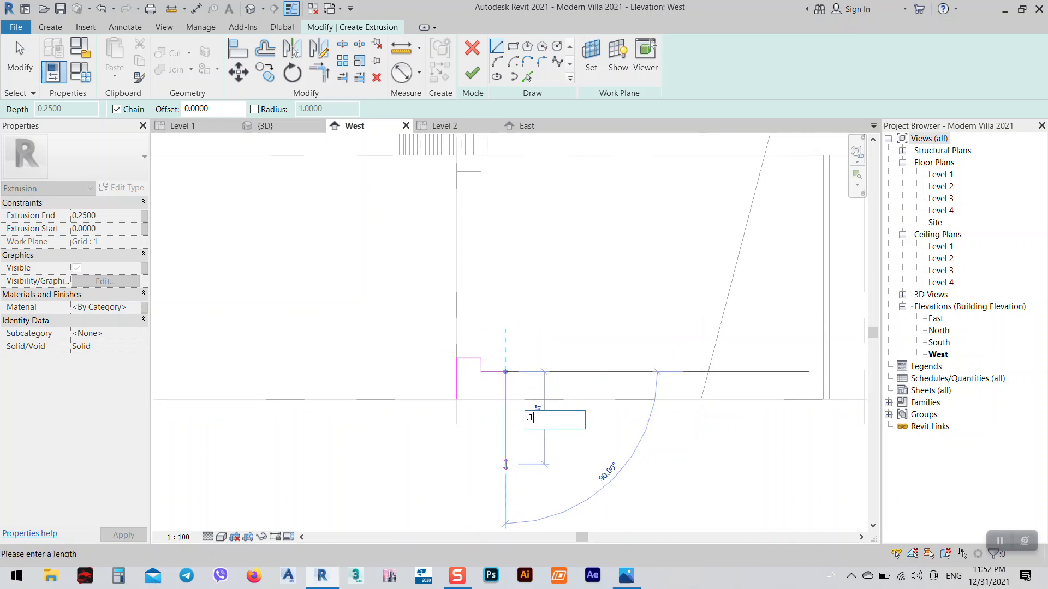
{"action": "type", "text": "7"}
{"action": "key", "text": "Return"}
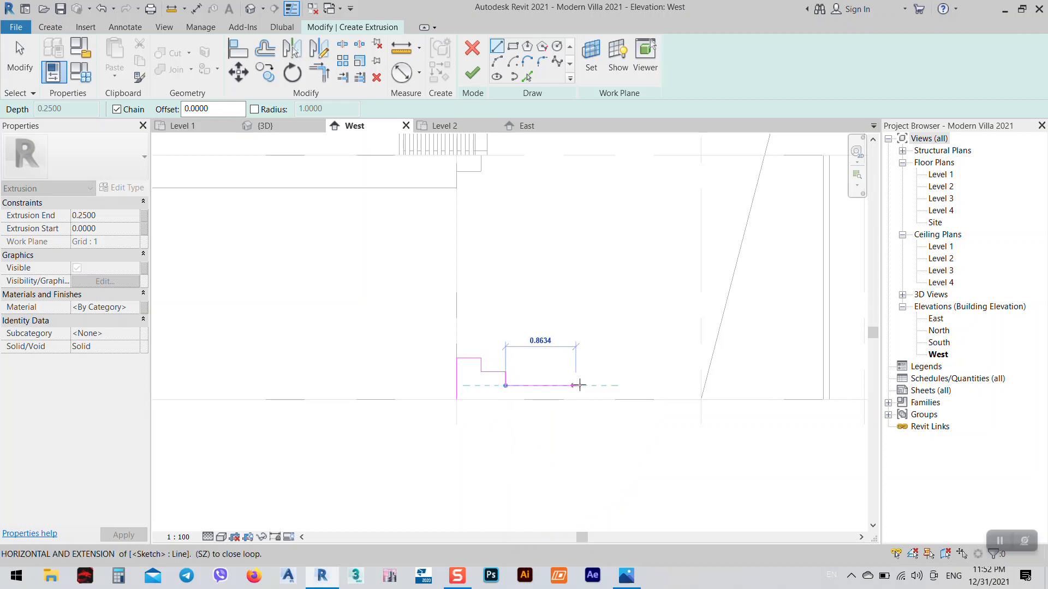
{"action": "type", "text": ".3"}
{"action": "key", "text": "Return"}
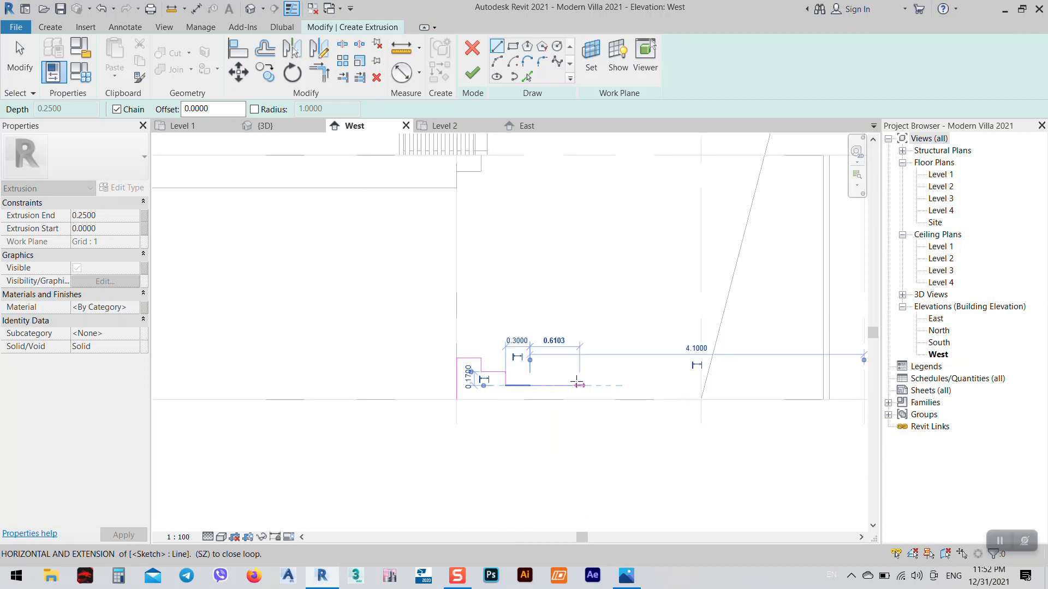
- Close the stepped profile along the ground line, then finish the extrusion and the in-place model
{"action": "left_click", "coordinate": [529, 400]}
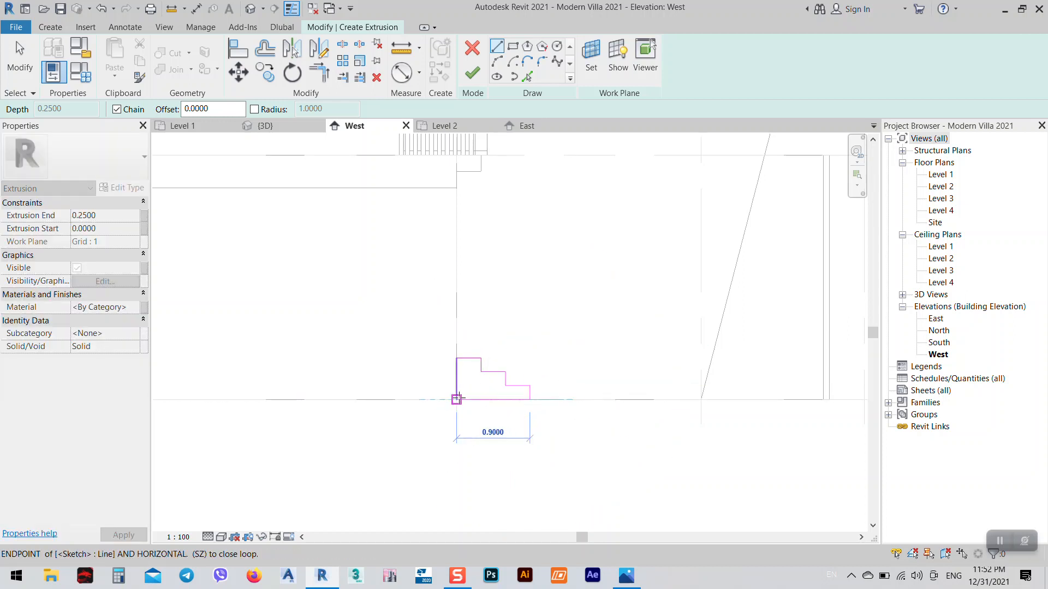
{"action": "left_click", "coordinate": [457, 400]}
{"action": "right_click", "coordinate": [552, 298]}
{"action": "left_click", "coordinate": [570, 310]}
{"action": "left_click", "coordinate": [473, 73]}
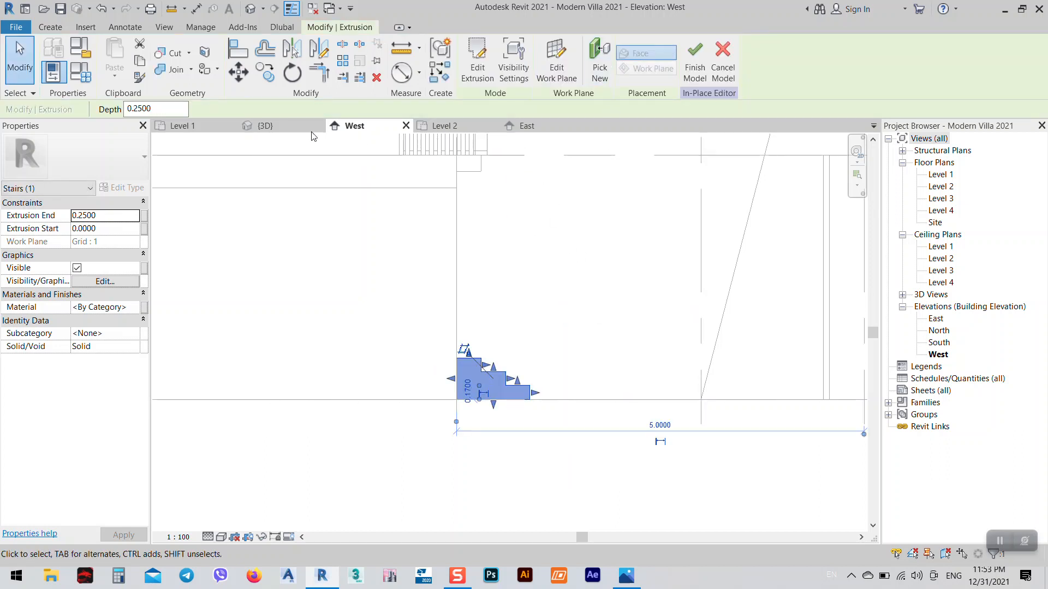
{"action": "left_click", "coordinate": [290, 126]}
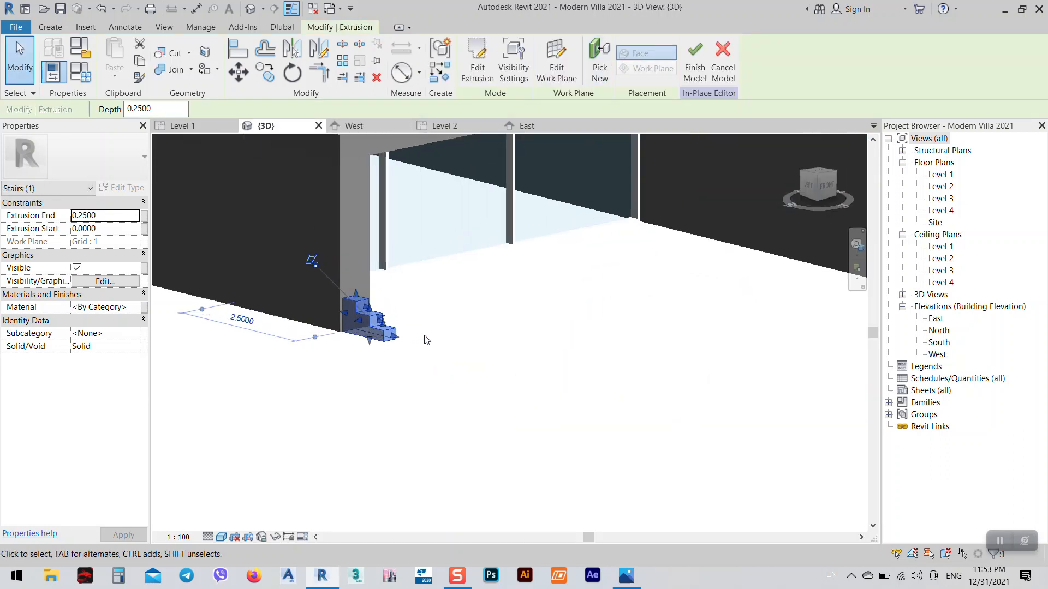
{"action": "left_click", "coordinate": [695, 60]}
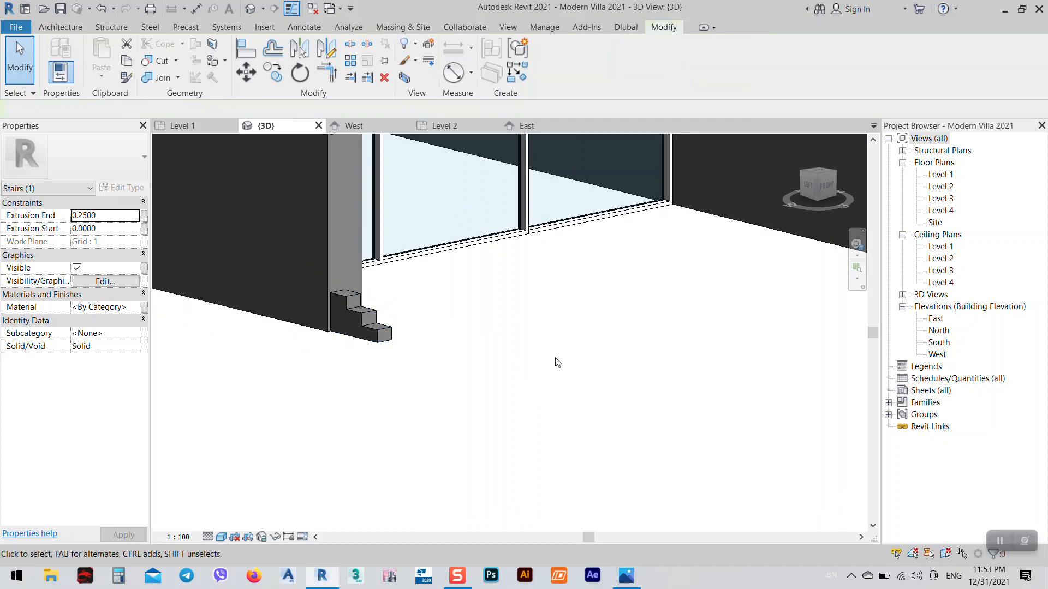
- Stretch the stairs in the 3D view across the glazed front opening to the tall middle wall
{"action": "left_click", "coordinate": [371, 339]}
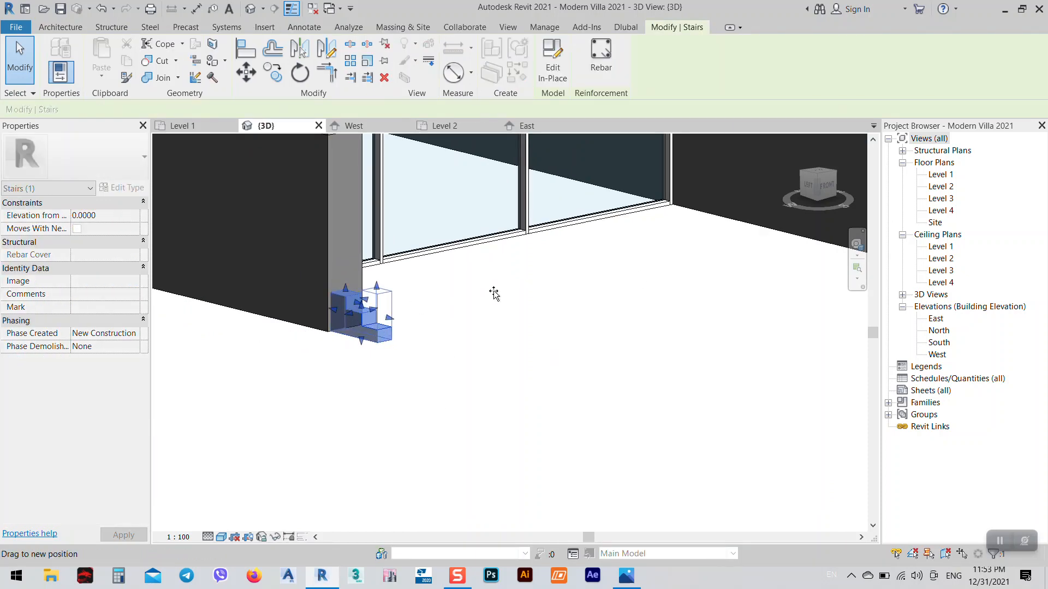
{"action": "left_click", "coordinate": [480, 321]}
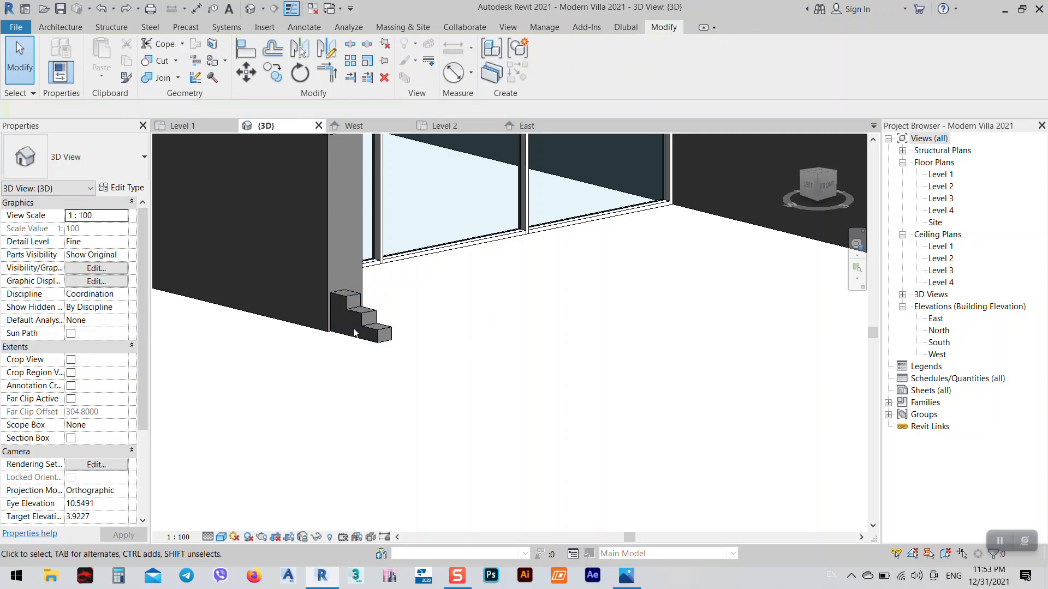
{"action": "left_click", "coordinate": [371, 320]}
{"action": "scroll", "coordinate": [371, 319], "scroll_direction": "up", "scroll_amount": 4}
{"action": "scroll", "coordinate": [376, 311], "scroll_direction": "up", "scroll_amount": 1}
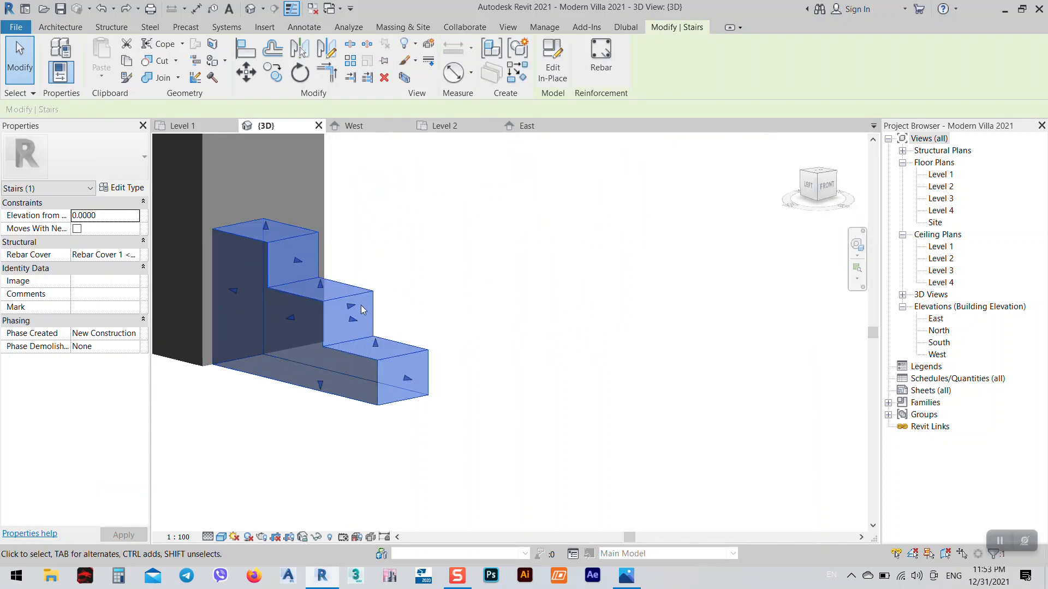
{"action": "left_click_drag", "start_coordinate": [353, 308], "coordinate": [511, 289]}
{"action": "scroll", "coordinate": [347, 337], "scroll_direction": "down", "scroll_amount": 2}
{"action": "scroll", "coordinate": [347, 336], "scroll_direction": "down", "scroll_amount": 5}
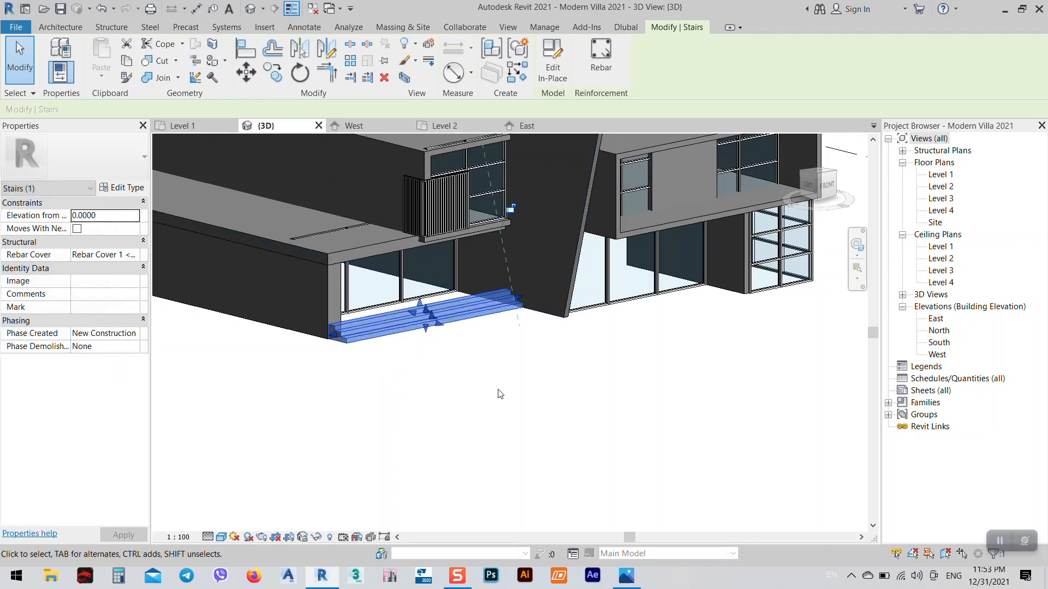
{"action": "left_click", "coordinate": [498, 390]}
- Extend the near end of the stairs flush with the outer face of the ground-floor side wall
{"action": "scroll", "coordinate": [349, 339], "scroll_direction": "up", "scroll_amount": 3}
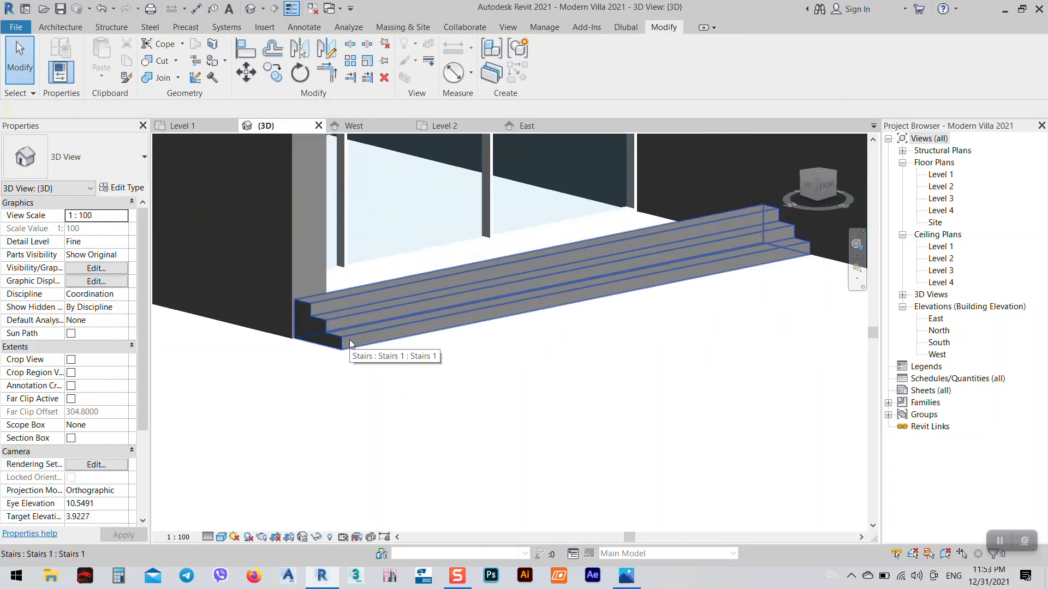
{"action": "left_click", "coordinate": [349, 339]}
{"action": "scroll", "coordinate": [271, 334], "scroll_direction": "up", "scroll_amount": 5}
{"action": "middle_click_drag", "start_coordinate": [541, 408], "coordinate": [560, 411]}
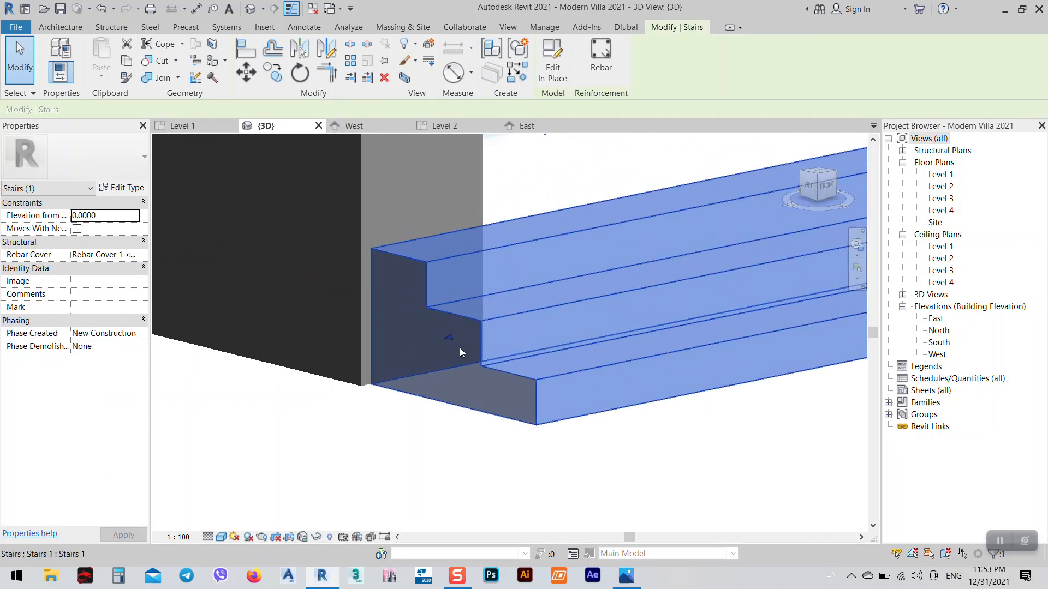
{"action": "left_click_drag", "start_coordinate": [449, 341], "coordinate": [365, 247]}
{"action": "left_click_drag", "start_coordinate": [364, 219], "coordinate": [444, 367]}
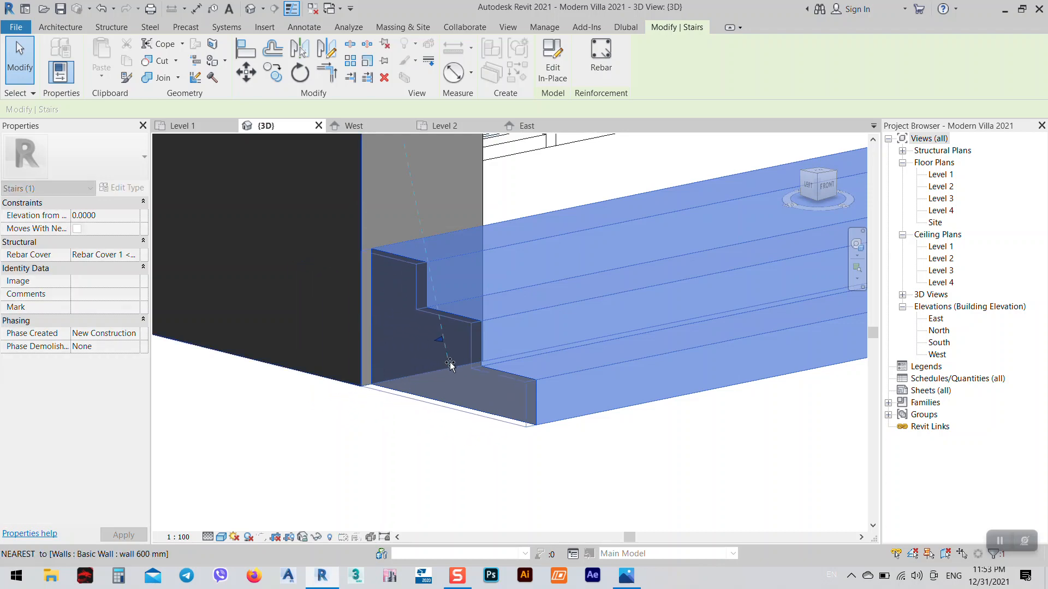
{"action": "left_click", "coordinate": [399, 402]}
{"action": "scroll", "coordinate": [399, 402], "scroll_direction": "down", "scroll_amount": 5}
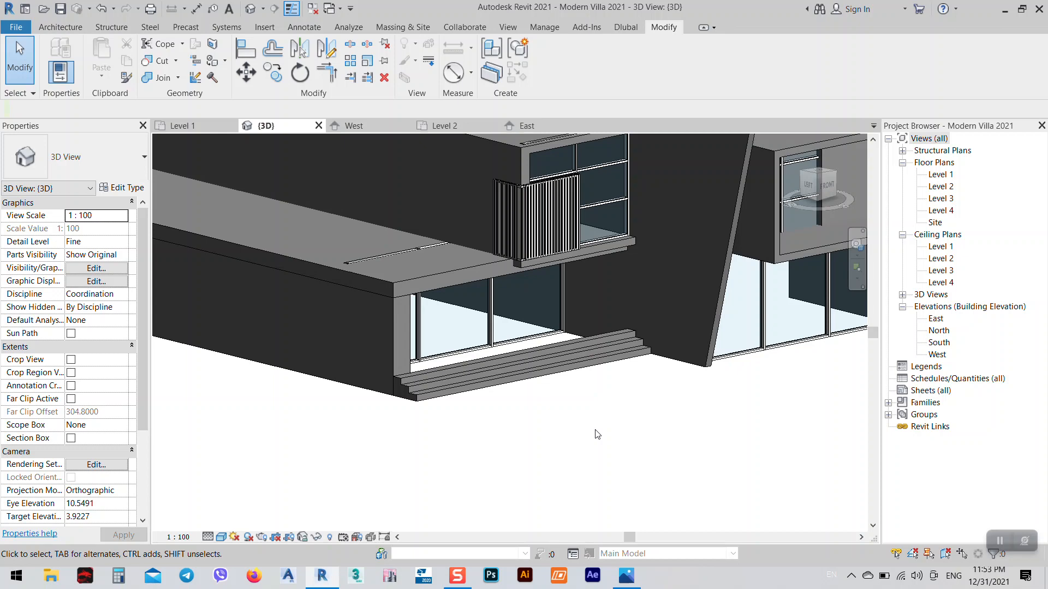
- Set the base offset of the Storefront 6 curtain wall behind the steps to 0.51
{"action": "middle_click_drag", "start_coordinate": [589, 465], "coordinate": [516, 385], "text": "shift"}
{"action": "scroll", "coordinate": [500, 354], "scroll_direction": "up", "scroll_amount": 2}
{"action": "left_click", "coordinate": [501, 355]}
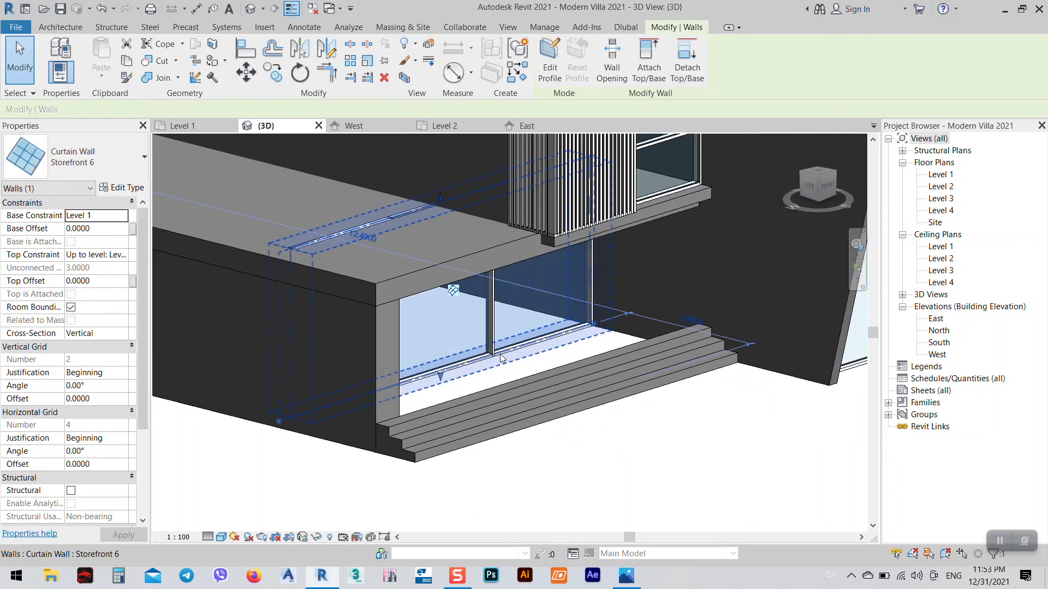
{"action": "left_click", "coordinate": [103, 229]}
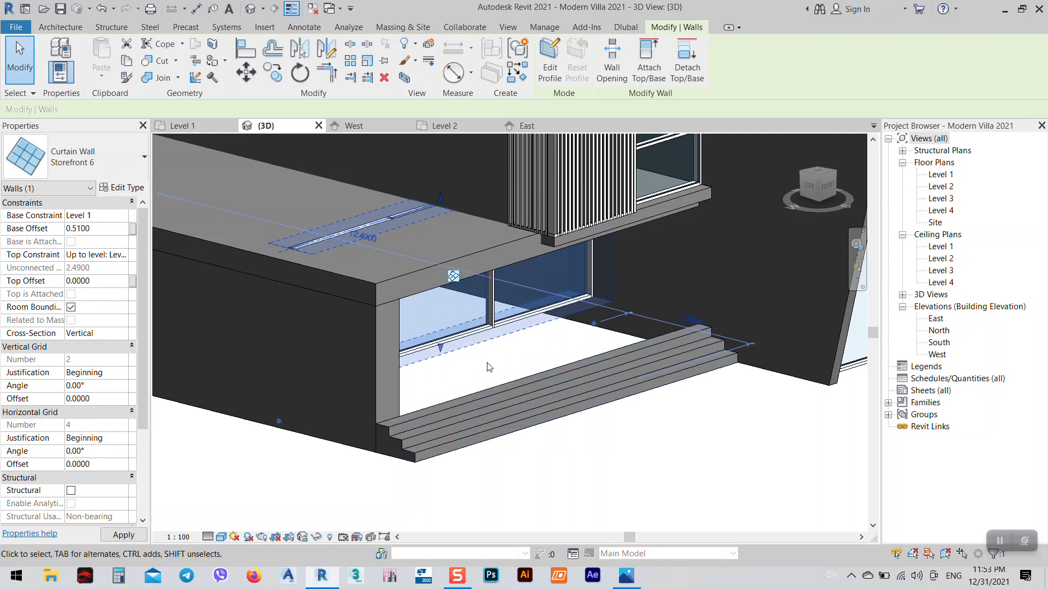
{"action": "left_click", "coordinate": [719, 451]}
- Start a floor in the Level 1 plan and duplicate the Generic 150mm type as Interior tile
{"action": "middle_click_drag", "start_coordinate": [650, 482], "coordinate": [584, 415], "text": "shift"}
{"action": "middle_click_drag", "start_coordinate": [595, 321], "coordinate": [656, 429], "text": "shift"}
{"action": "scroll", "coordinate": [563, 419], "scroll_direction": "down", "scroll_amount": 4}
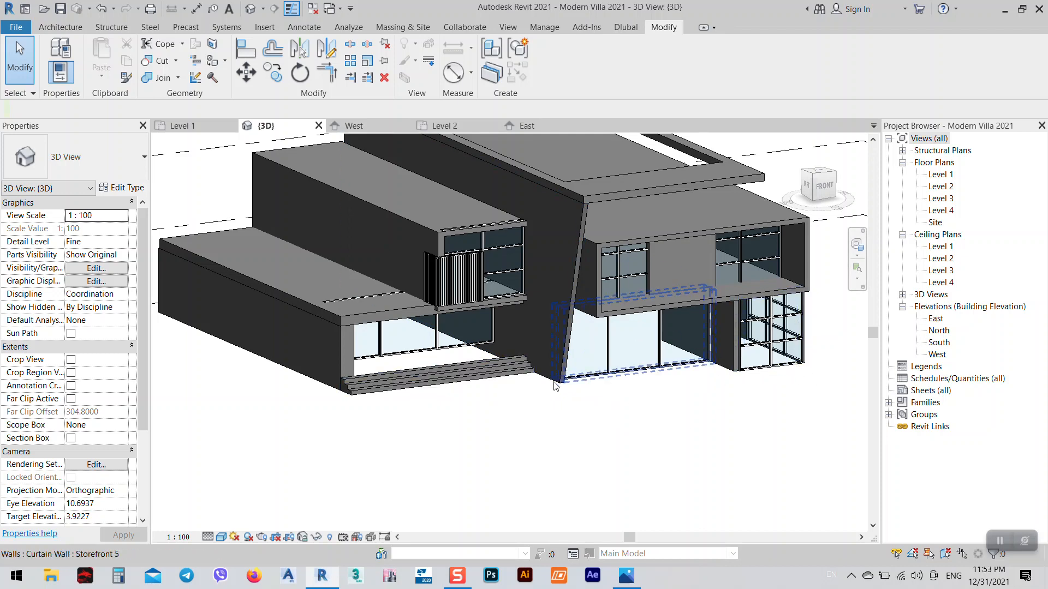
{"action": "middle_click_drag", "start_coordinate": [585, 388], "coordinate": [624, 409]}
{"action": "left_click", "coordinate": [182, 126]}
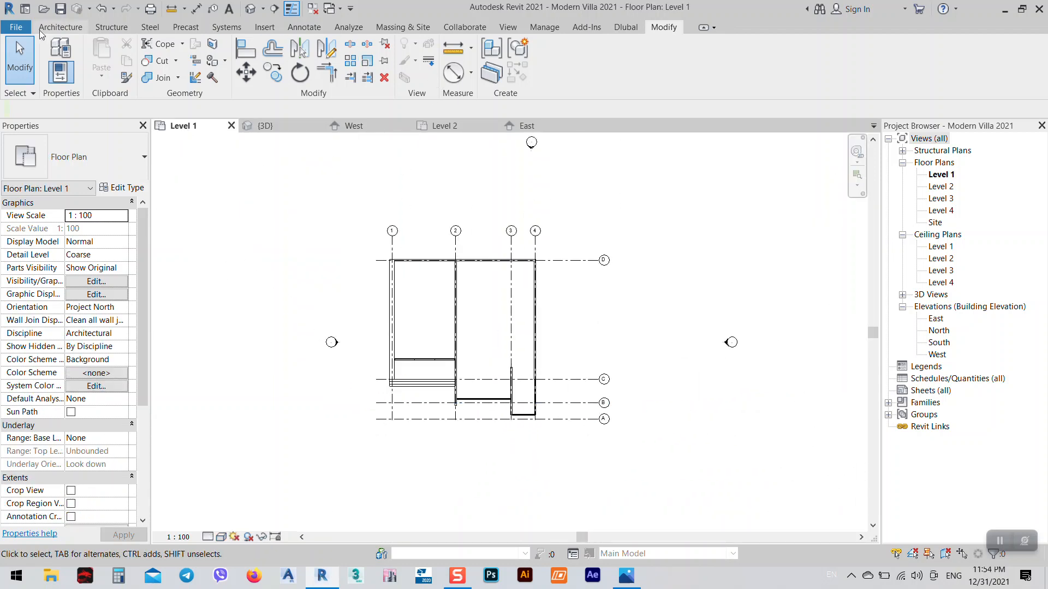
{"action": "left_click", "coordinate": [129, 25]}
{"action": "left_click", "coordinate": [67, 31]}
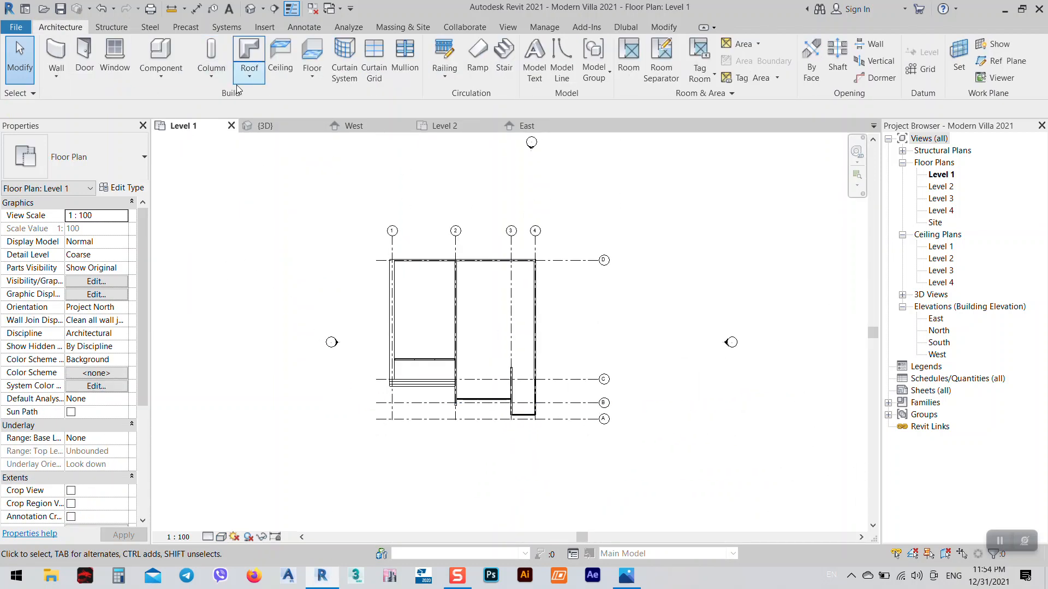
{"action": "left_click", "coordinate": [310, 60]}
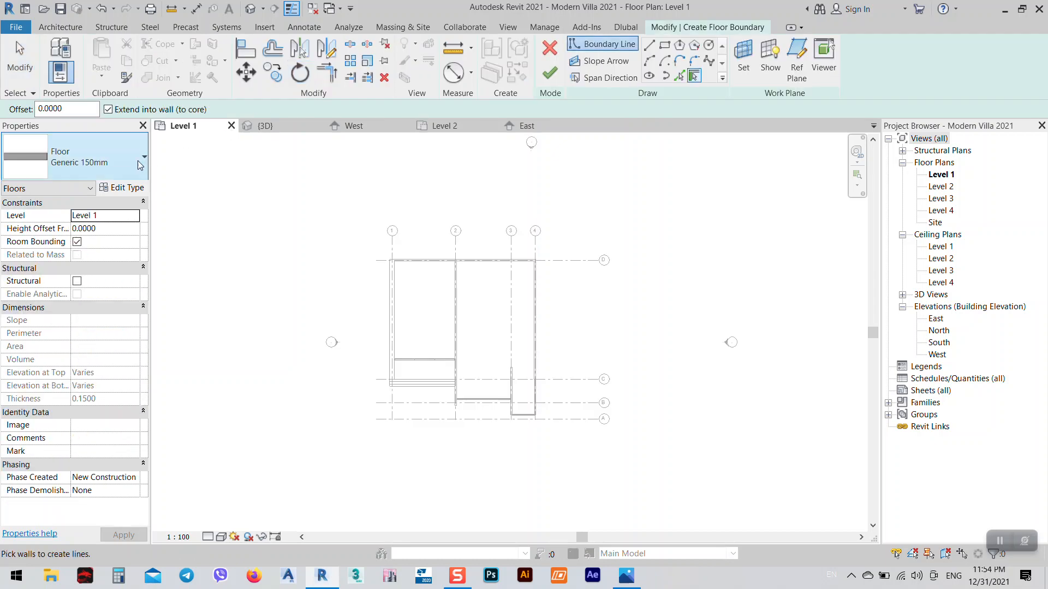
{"action": "left_click", "coordinate": [121, 188]}
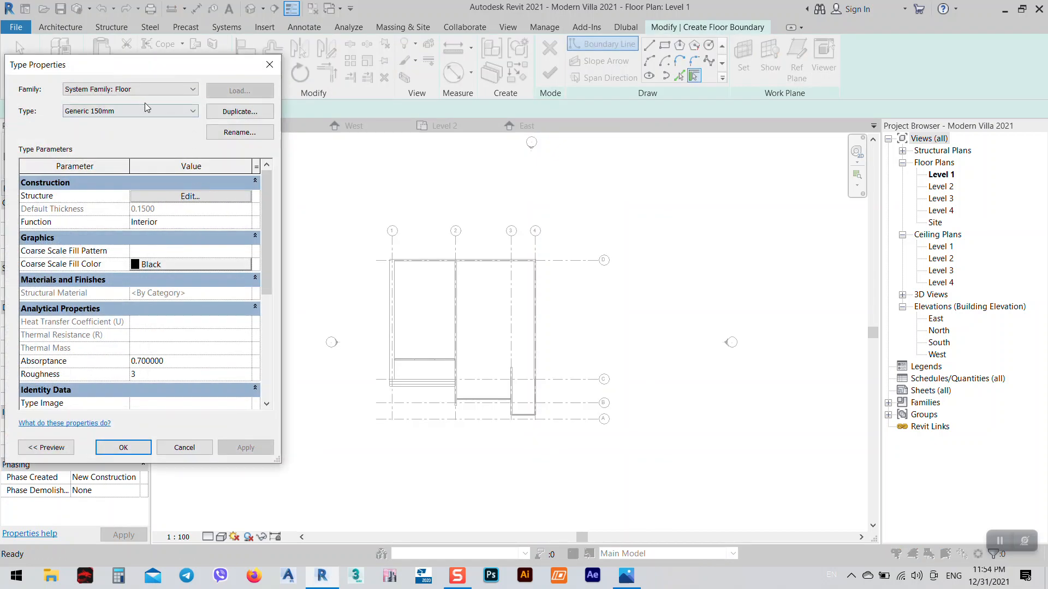
{"action": "left_click", "coordinate": [239, 113]}
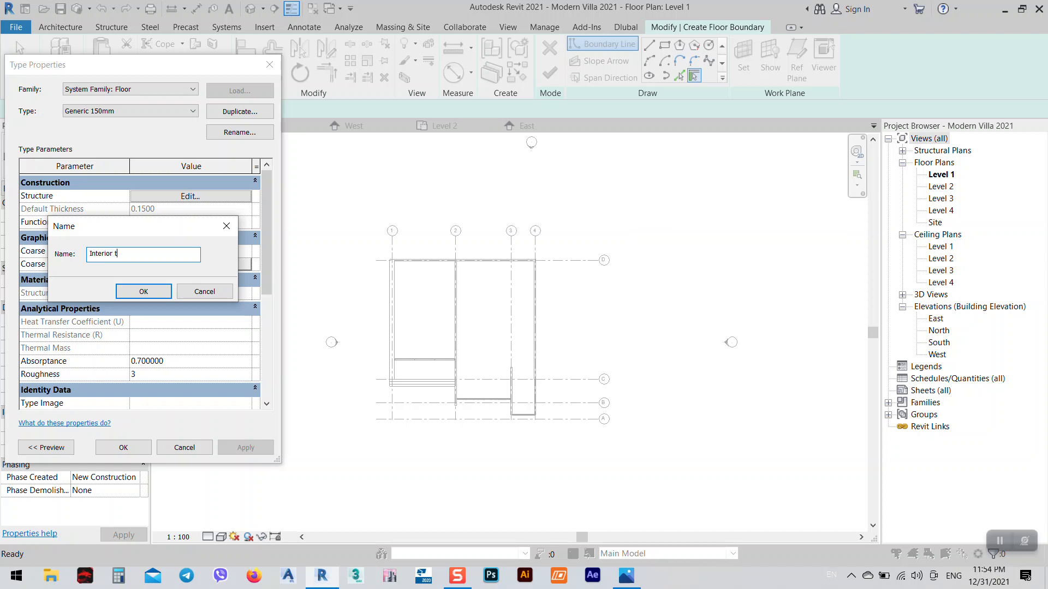
{"action": "left_click", "coordinate": [131, 290]}
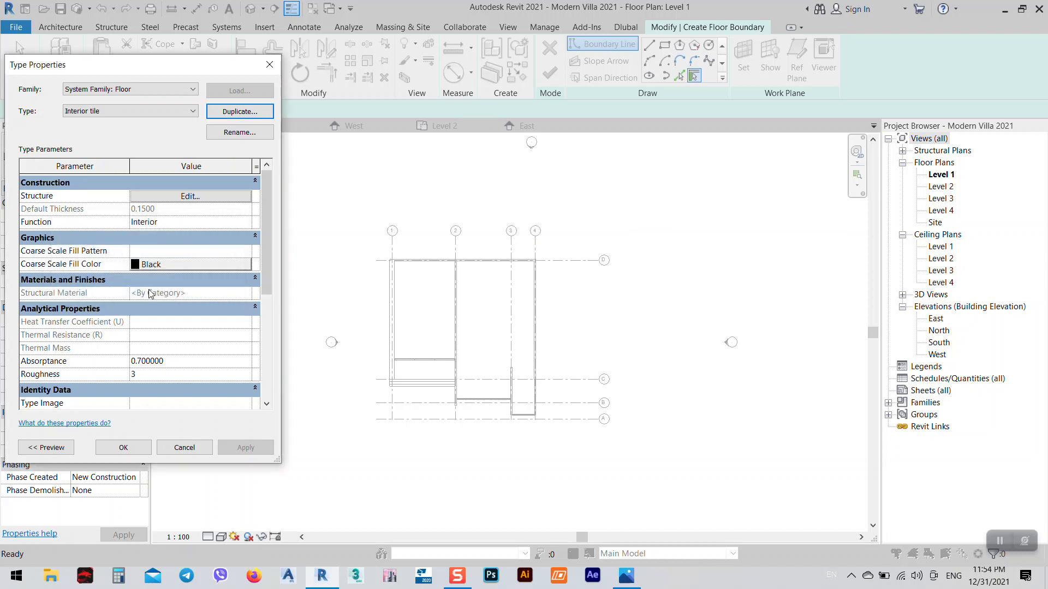
{"action": "left_click", "coordinate": [123, 448]}
- Sketch the tile floor boundary along the glazed front between grids 4 and 3 and back along the grid 3 wall to the middle glazing
{"action": "left_click", "coordinate": [649, 46]}
{"action": "scroll", "coordinate": [537, 396], "scroll_direction": "up", "scroll_amount": 6}
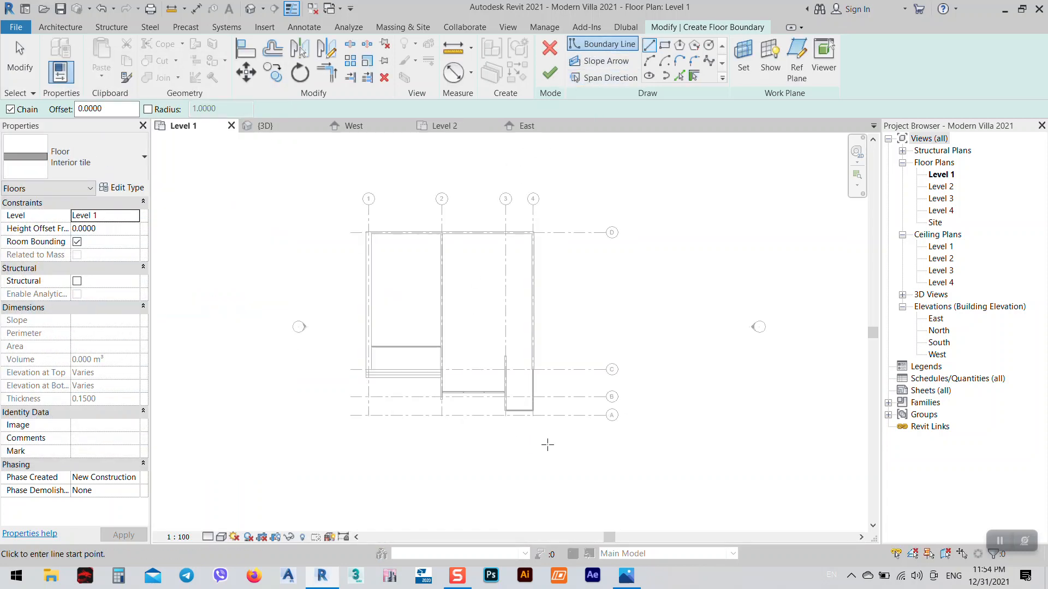
{"action": "scroll", "coordinate": [543, 379], "scroll_direction": "up", "scroll_amount": 3}
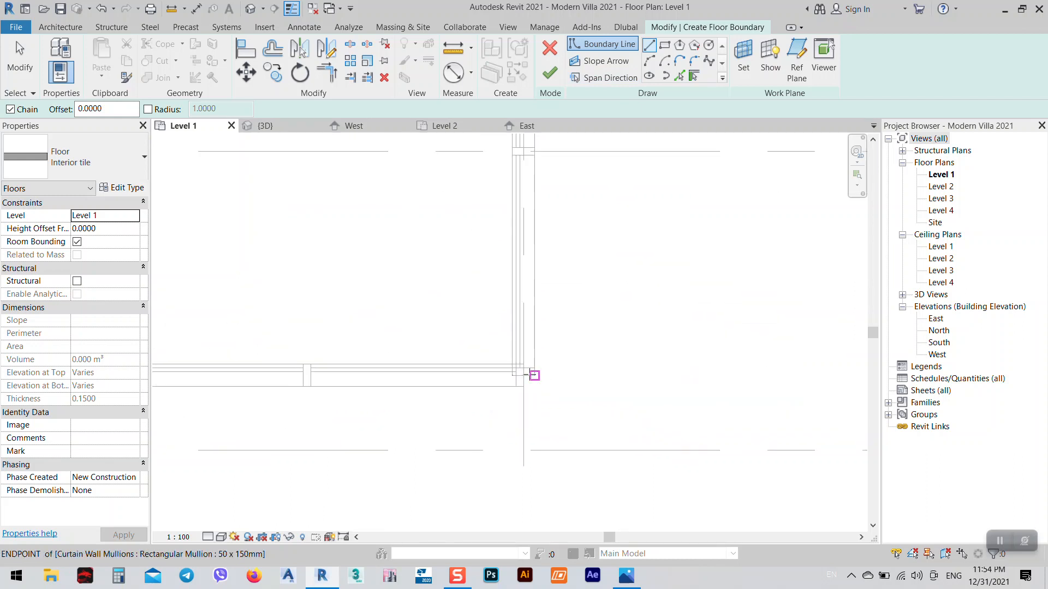
{"action": "scroll", "coordinate": [523, 371], "scroll_direction": "up", "scroll_amount": 2}
{"action": "left_click", "coordinate": [516, 369]}
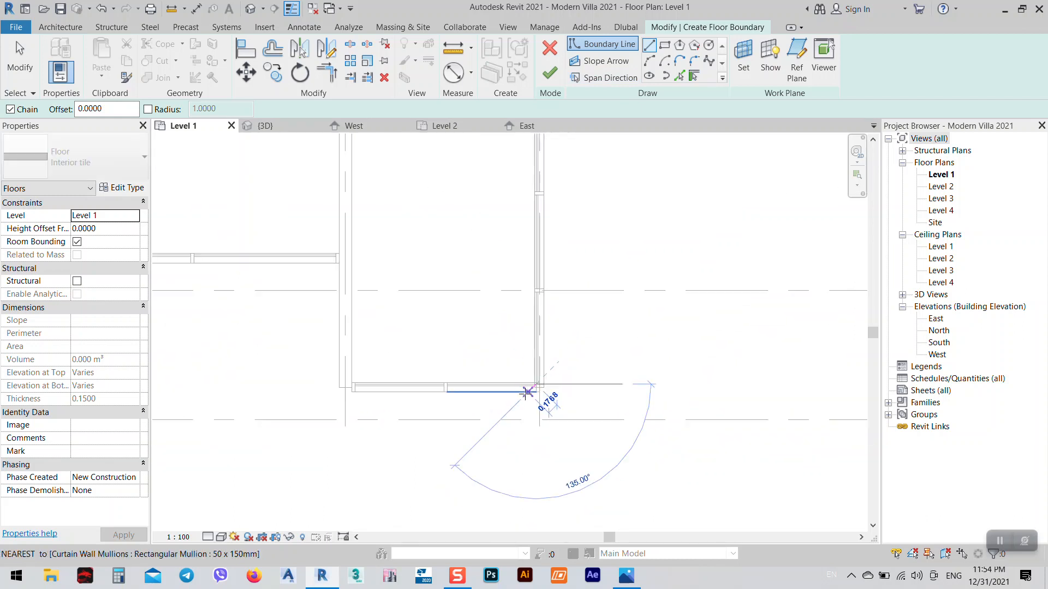
{"action": "scroll", "coordinate": [445, 396], "scroll_direction": "down", "scroll_amount": 3}
{"action": "left_click", "coordinate": [346, 384]}
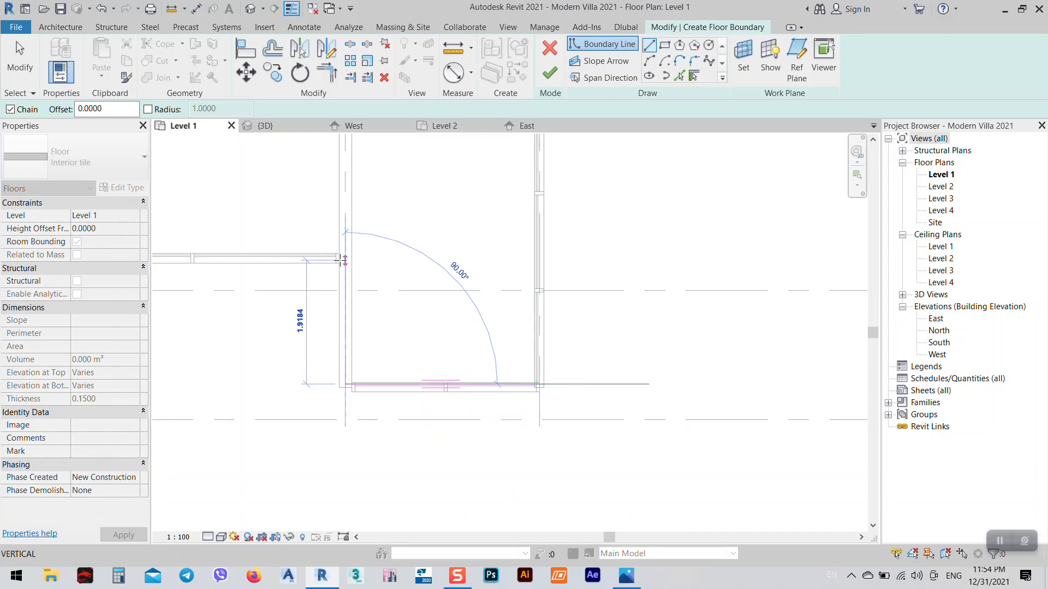
{"action": "left_click", "coordinate": [343, 254]}
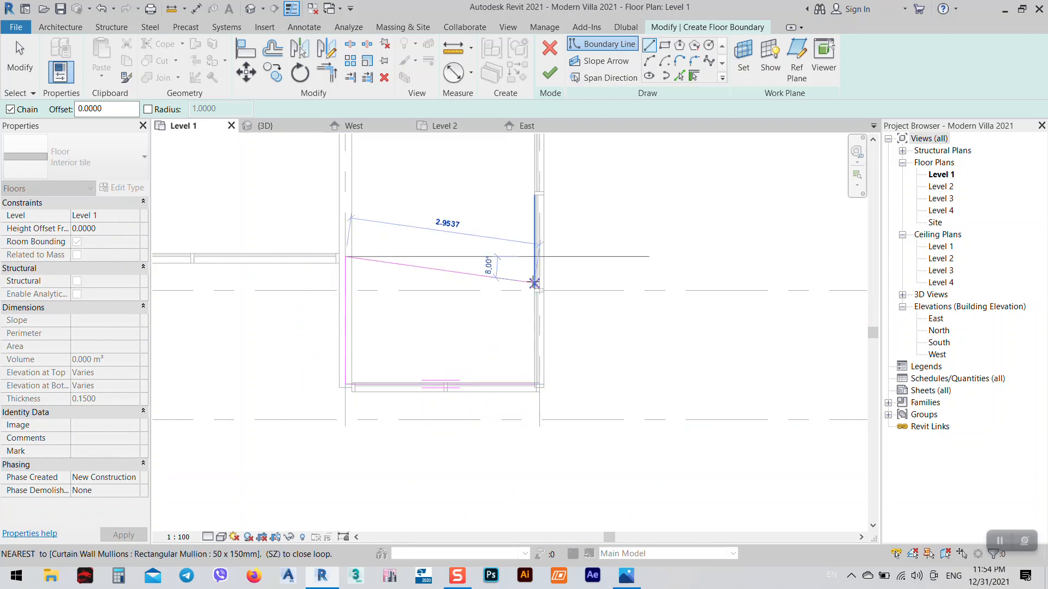
- Continue the floor boundary along the middle glazing to grid 2, back to grid C, and behind the steps to the outer wall at grid 1
{"action": "scroll", "coordinate": [528, 282], "scroll_direction": "down", "scroll_amount": 3}
{"action": "scroll", "coordinate": [344, 271], "scroll_direction": "up", "scroll_amount": 5}
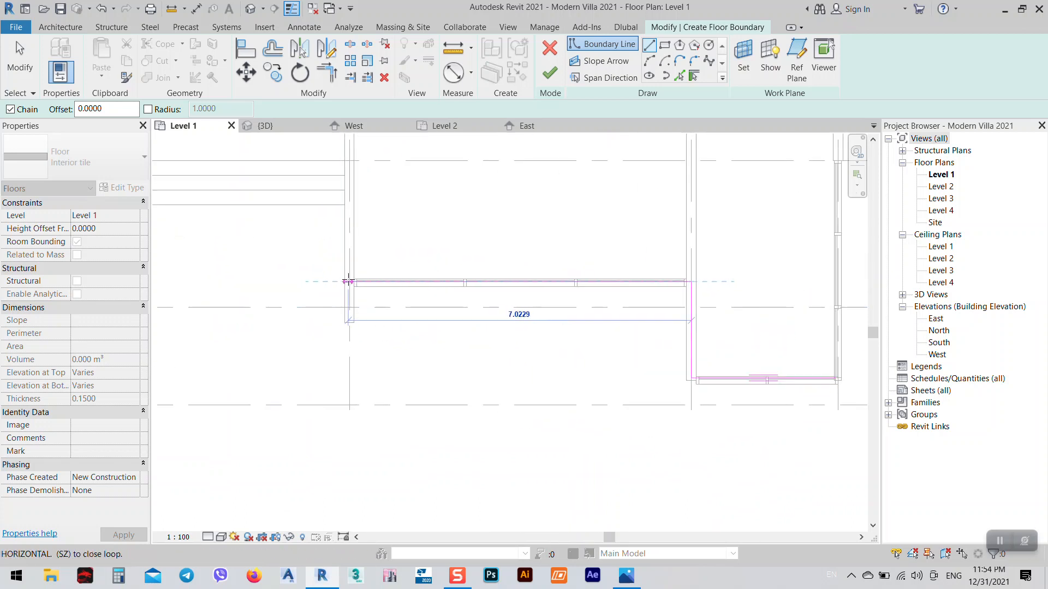
{"action": "left_click", "coordinate": [349, 282]}
{"action": "scroll", "coordinate": [355, 218], "scroll_direction": "down", "scroll_amount": 2}
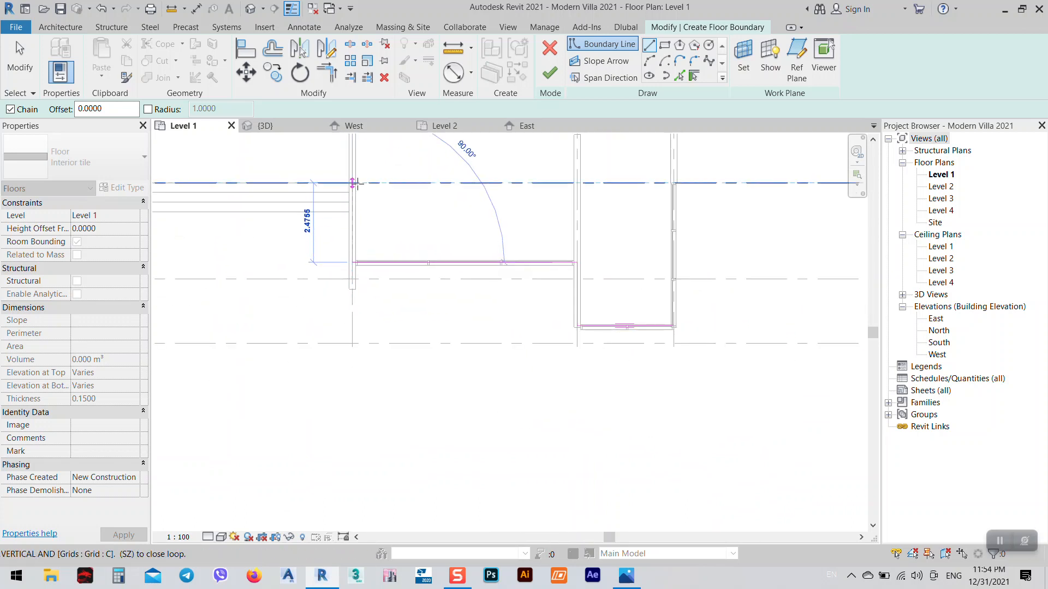
{"action": "scroll", "coordinate": [436, 214], "scroll_direction": "down", "scroll_amount": 4}
{"action": "scroll", "coordinate": [310, 201], "scroll_direction": "up", "scroll_amount": 5}
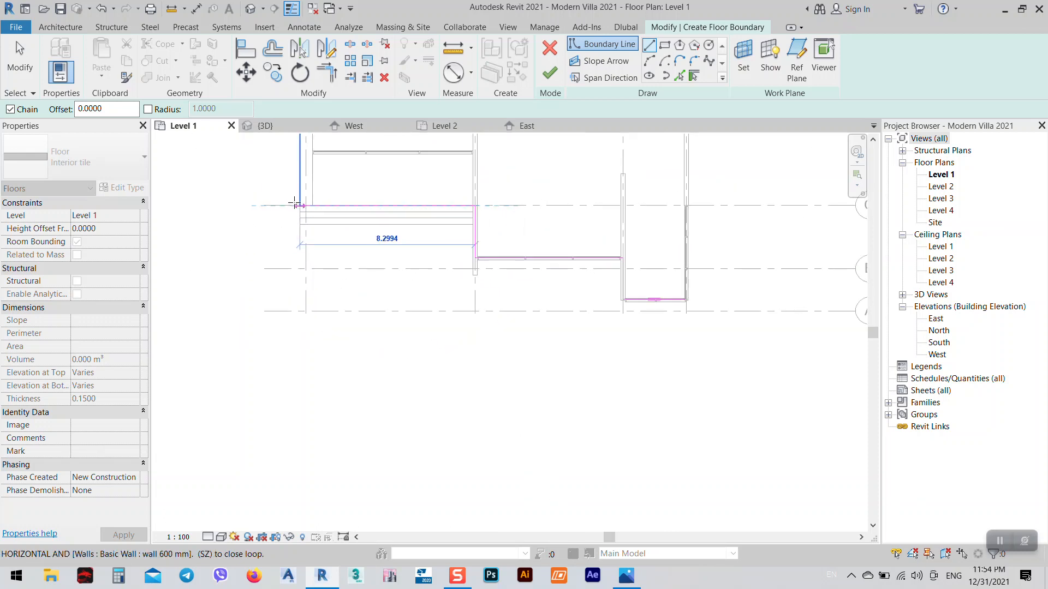
{"action": "left_click", "coordinate": [313, 209]}
- Continue the floor boundary along the grid 1 side wall, the rear wall on grid D and the grid 4 side wall to the front corner
{"action": "scroll", "coordinate": [328, 230], "scroll_direction": "down", "scroll_amount": 4}
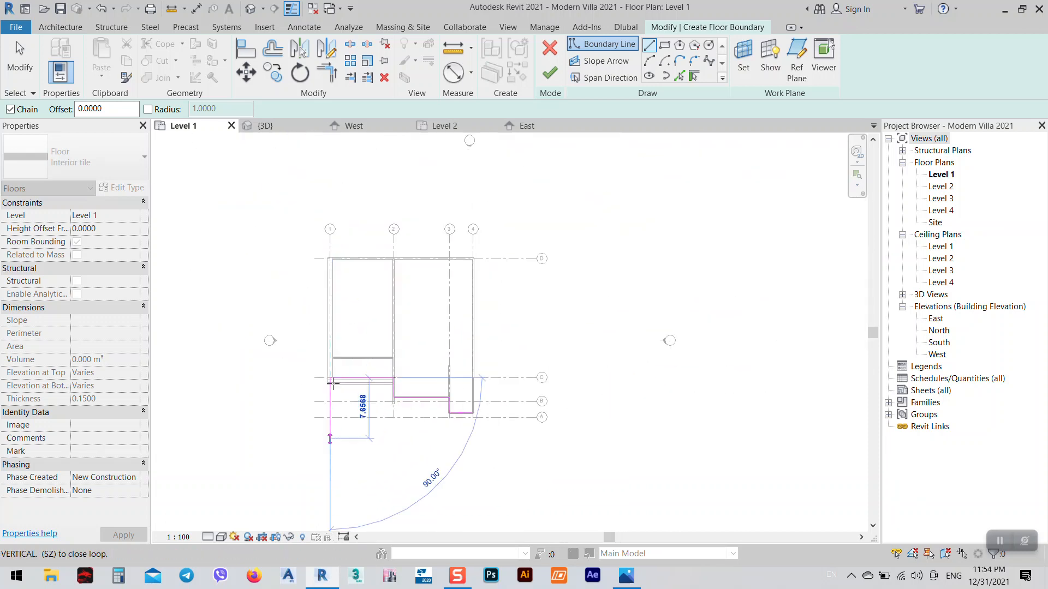
{"action": "scroll", "coordinate": [326, 265], "scroll_direction": "up", "scroll_amount": 4}
{"action": "left_click", "coordinate": [326, 266]}
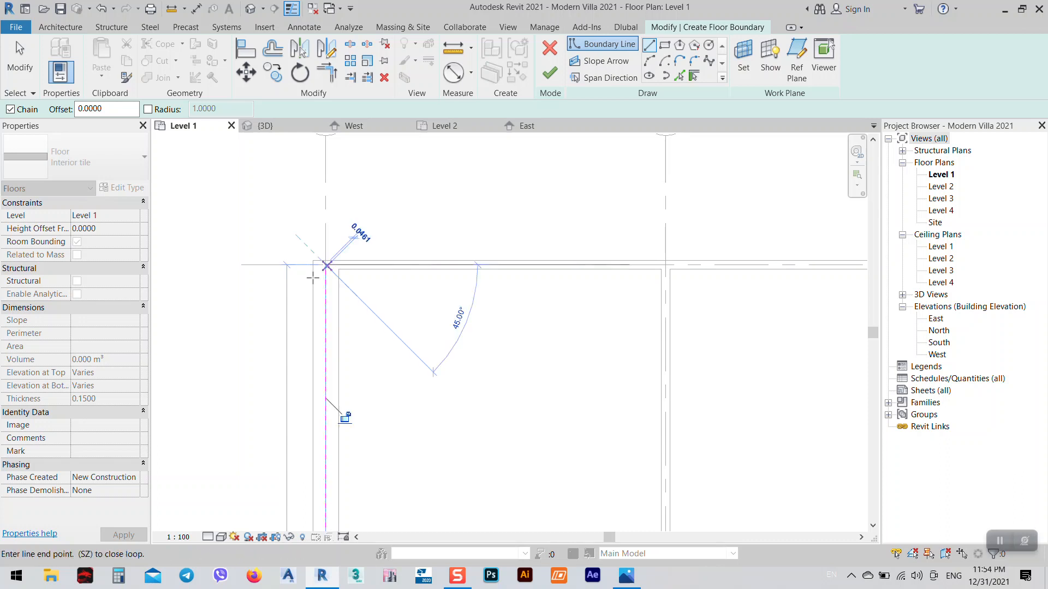
{"action": "scroll", "coordinate": [338, 294], "scroll_direction": "down", "scroll_amount": 3}
{"action": "scroll", "coordinate": [521, 273], "scroll_direction": "up", "scroll_amount": 4}
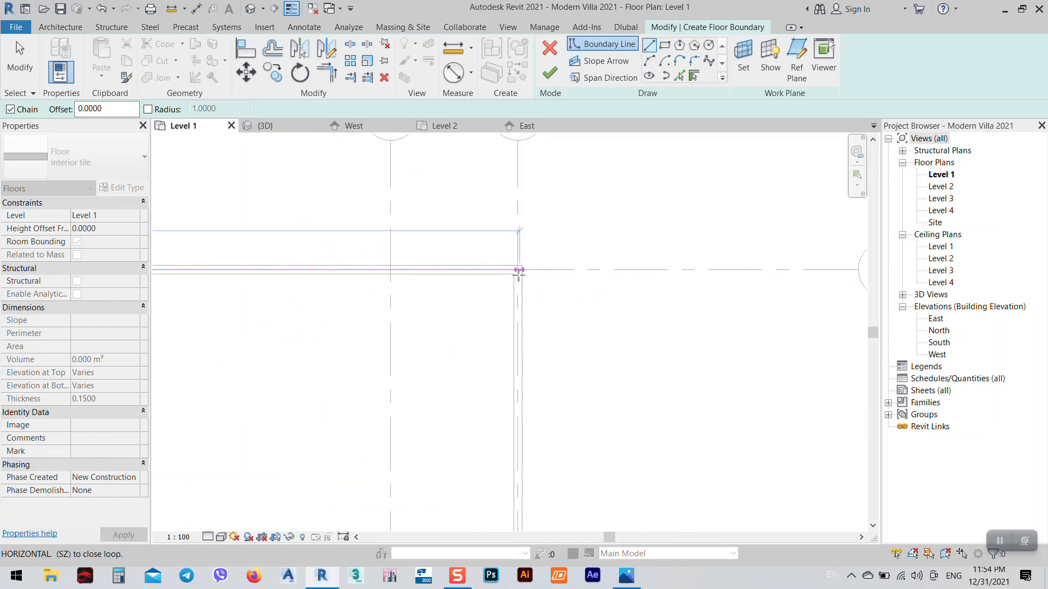
{"action": "left_click", "coordinate": [515, 270]}
{"action": "scroll", "coordinate": [543, 188], "scroll_direction": "down", "scroll_amount": 5}
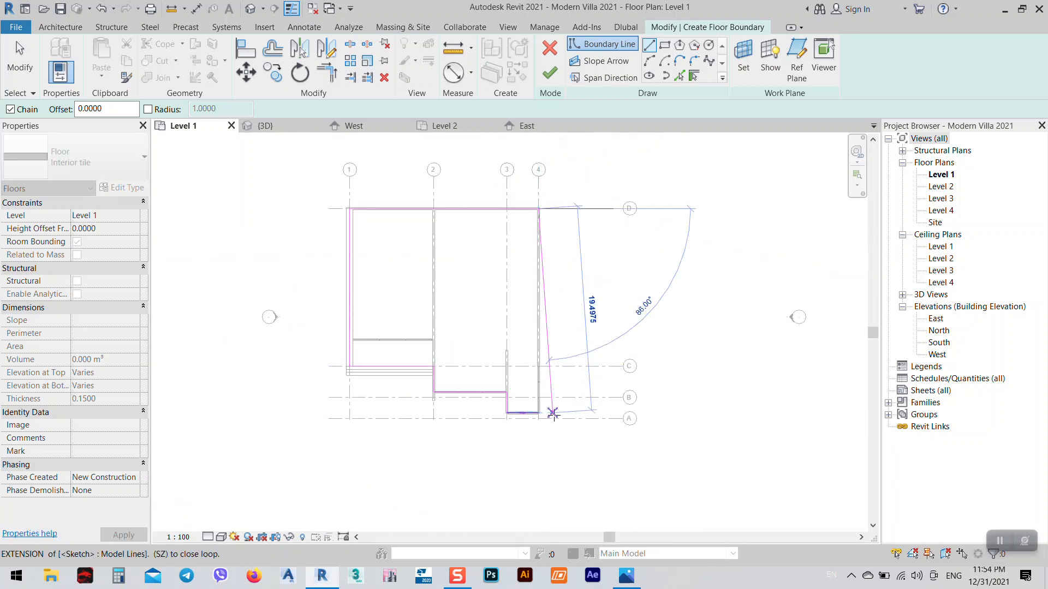
{"action": "scroll", "coordinate": [530, 385], "scroll_direction": "up", "scroll_amount": 5}
{"action": "scroll", "coordinate": [528, 376], "scroll_direction": "up", "scroll_amount": 3}
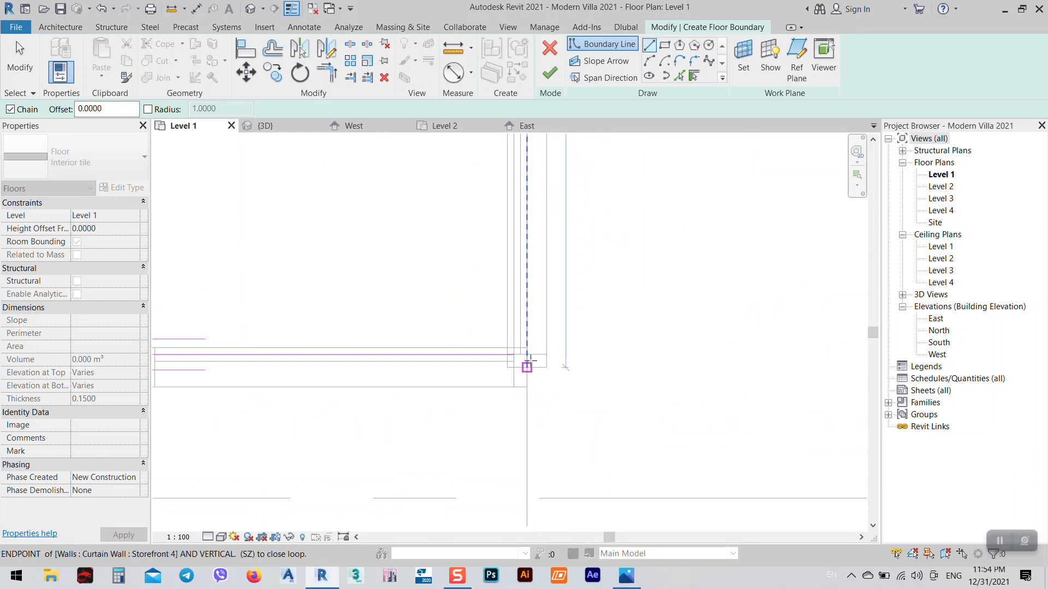
{"action": "left_click", "coordinate": [528, 372]}
- Trim the open front corner of the boundary at grid 4 into a closed loop and finish the floor
{"action": "right_click", "coordinate": [656, 329]}
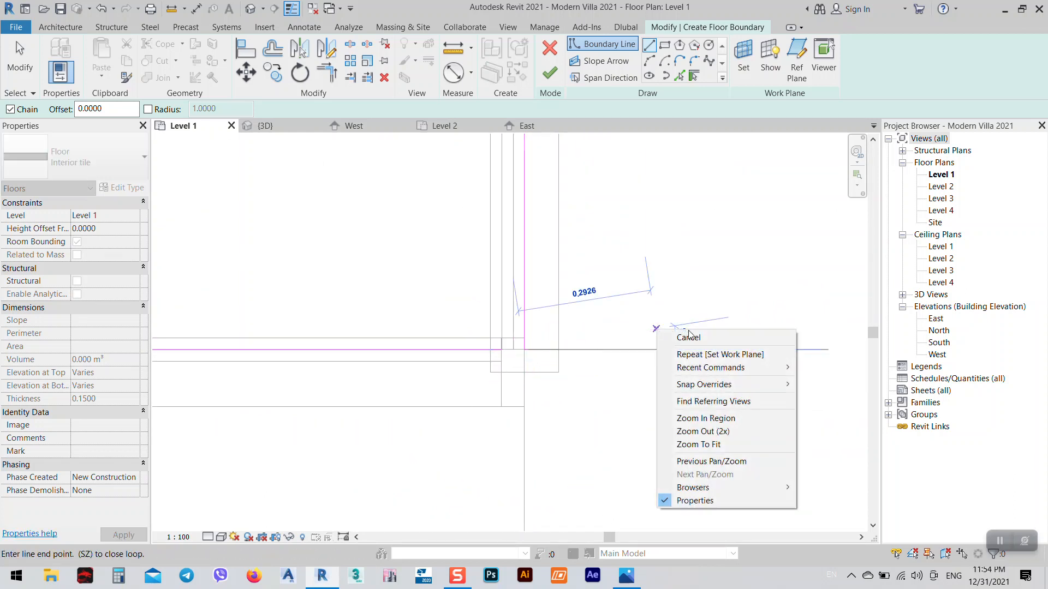
{"action": "left_click", "coordinate": [677, 336]}
{"action": "key", "text": "t"}
{"action": "key", "text": "r"}
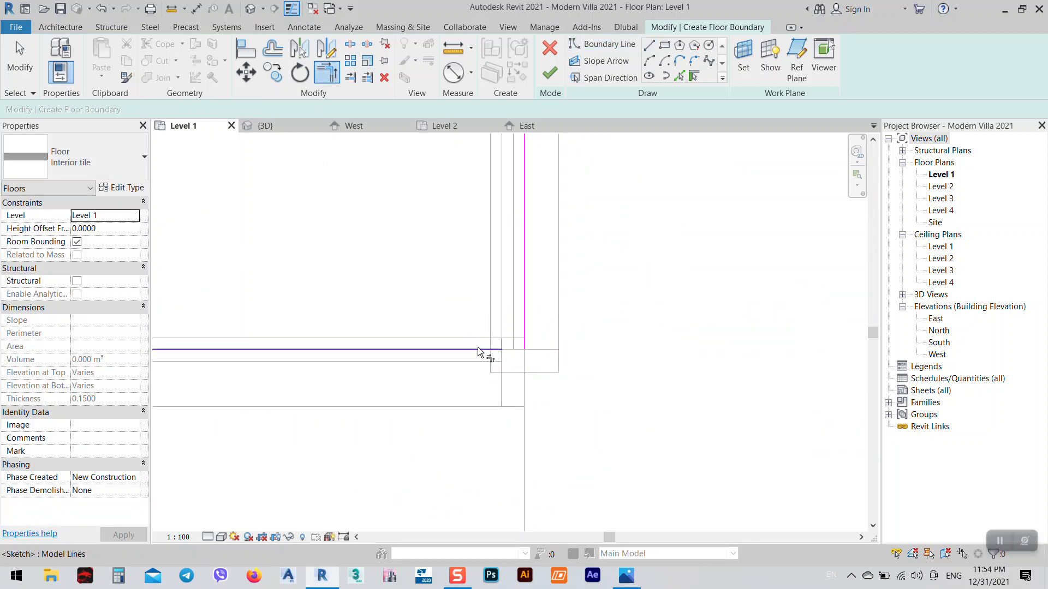
{"action": "left_click", "coordinate": [550, 73]}
{"action": "scroll", "coordinate": [732, 381], "scroll_direction": "down", "scroll_amount": 4}
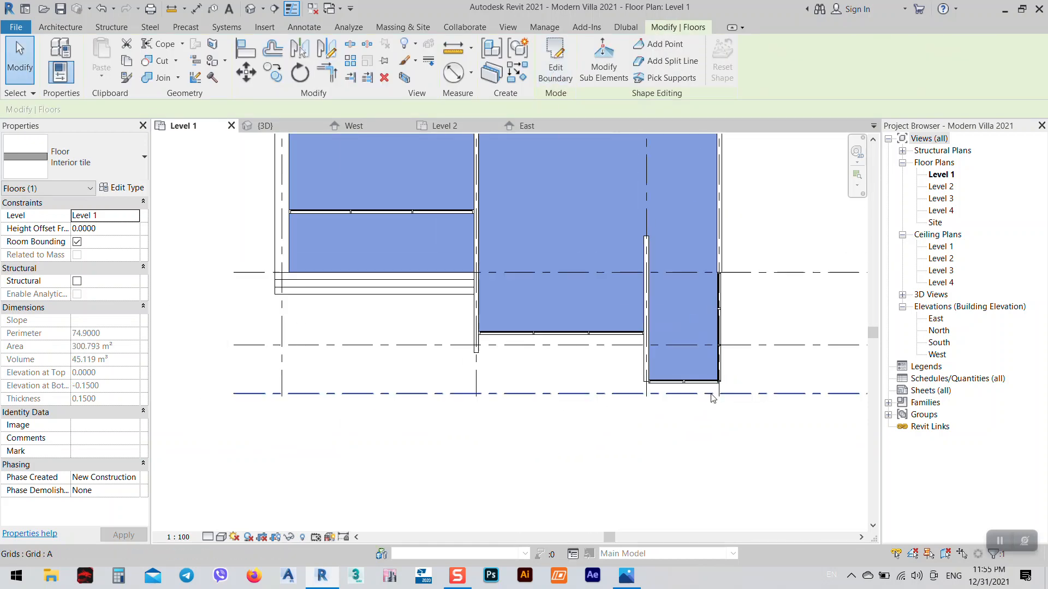
{"action": "left_click", "coordinate": [550, 425]}
- Edit the Interior tile floor's boundary in the Level 1 plan, aligning its grid 1 edge to the face of the grid 2 wall
{"action": "key", "text": "ctrl+Tab"}
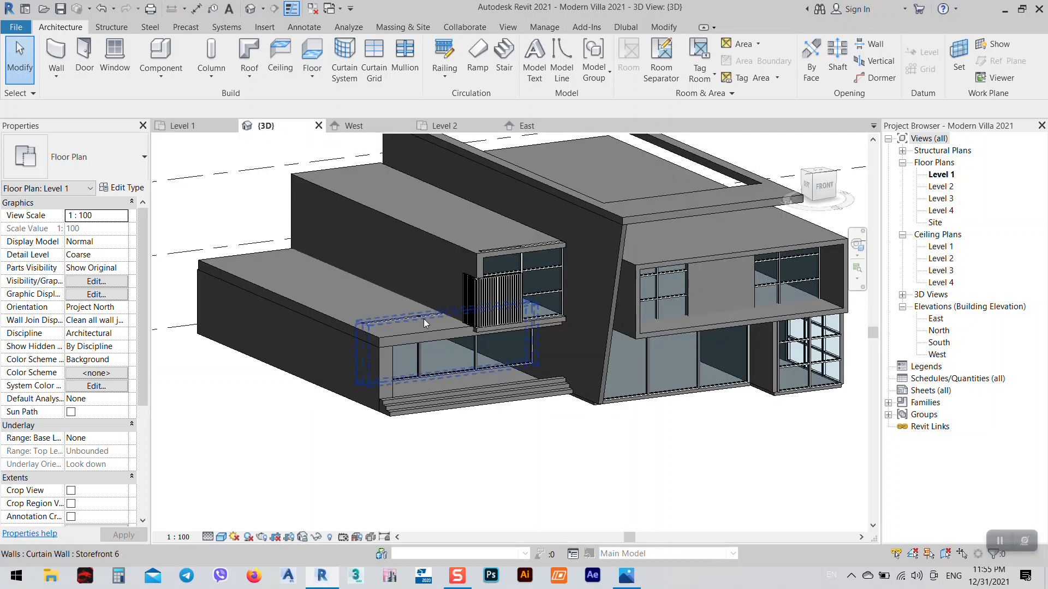
{"action": "scroll", "coordinate": [496, 382], "scroll_direction": "up", "scroll_amount": 3}
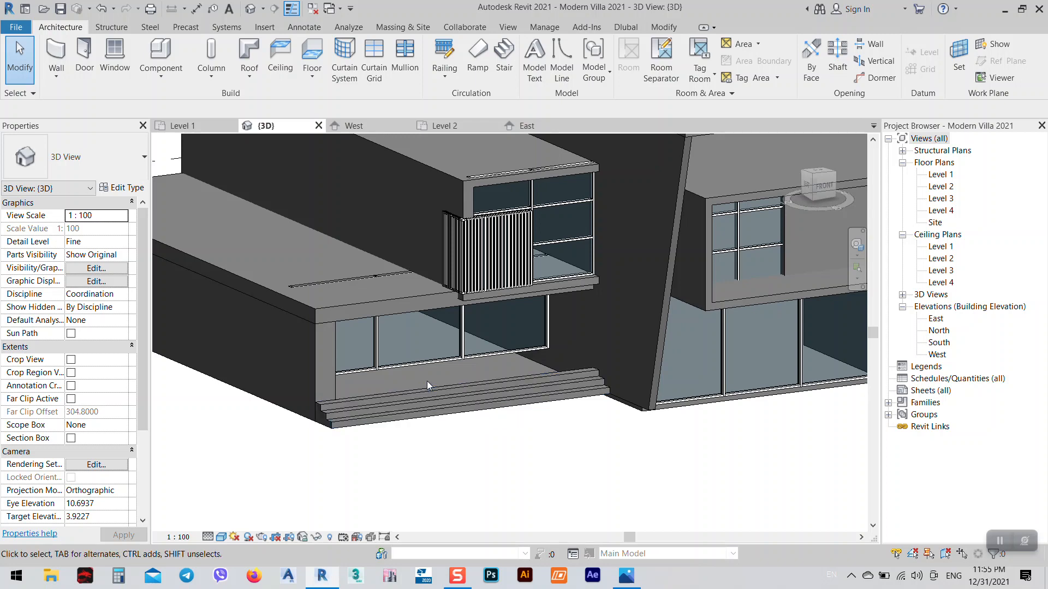
{"action": "left_click", "coordinate": [532, 127]}
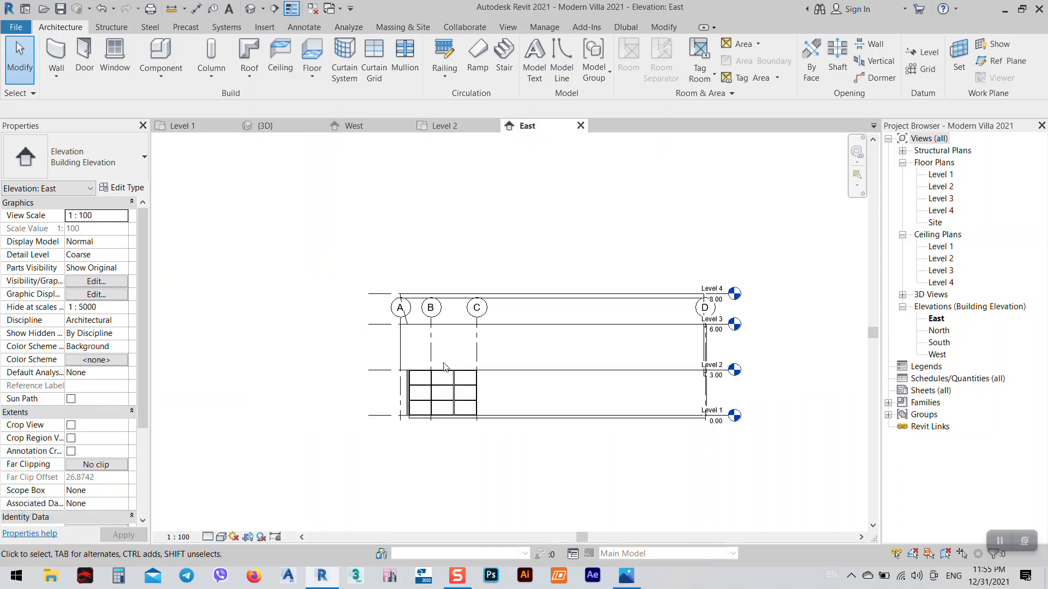
{"action": "left_click", "coordinate": [183, 126]}
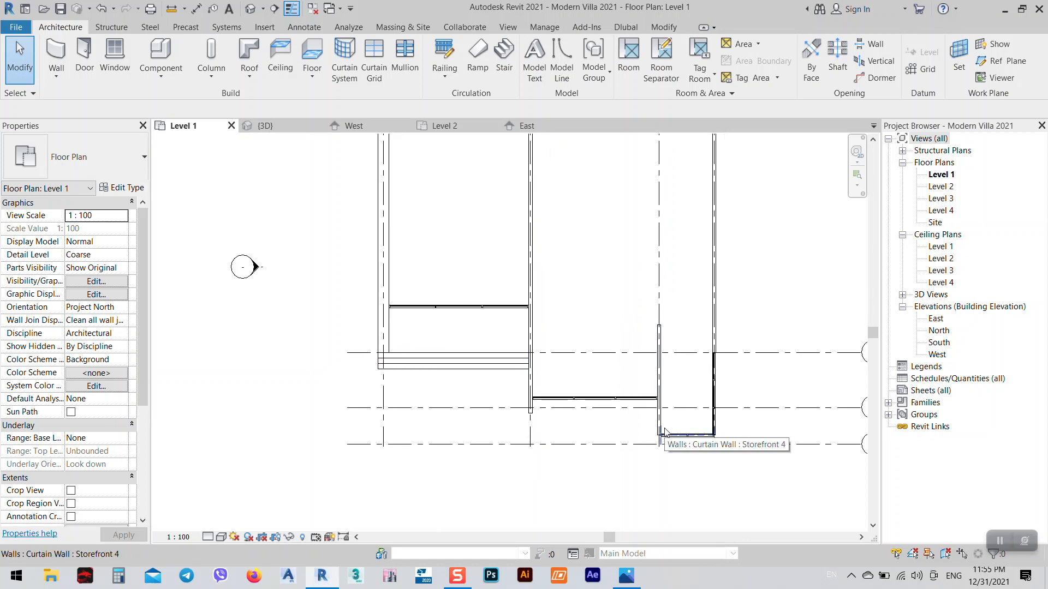
{"action": "left_click", "coordinate": [494, 214]}
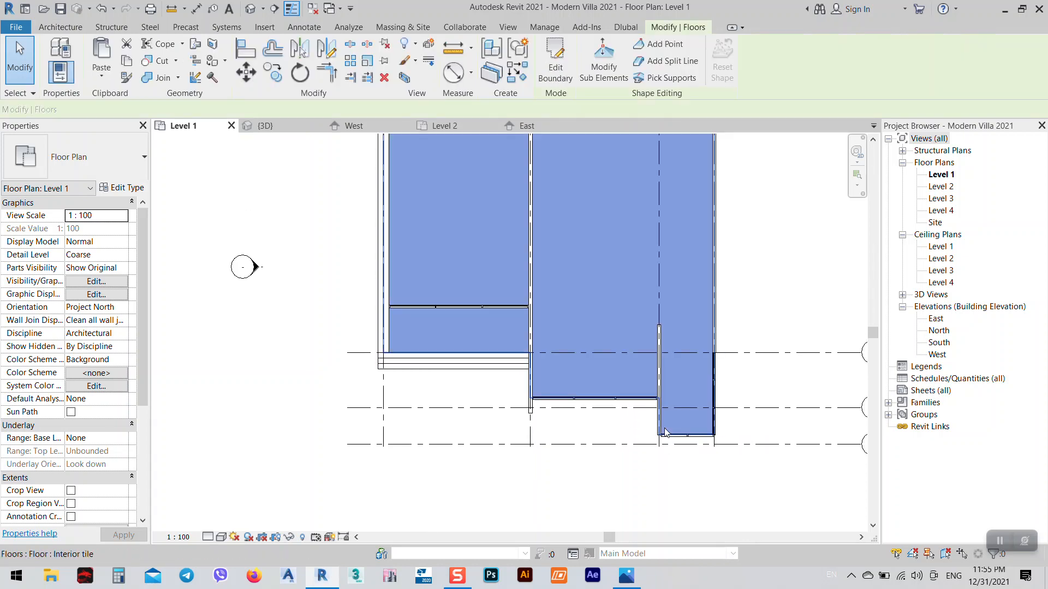
{"action": "scroll", "coordinate": [495, 215], "scroll_direction": "up", "scroll_amount": 3, "text": "ctrl"}
{"action": "left_click", "coordinate": [549, 66]}
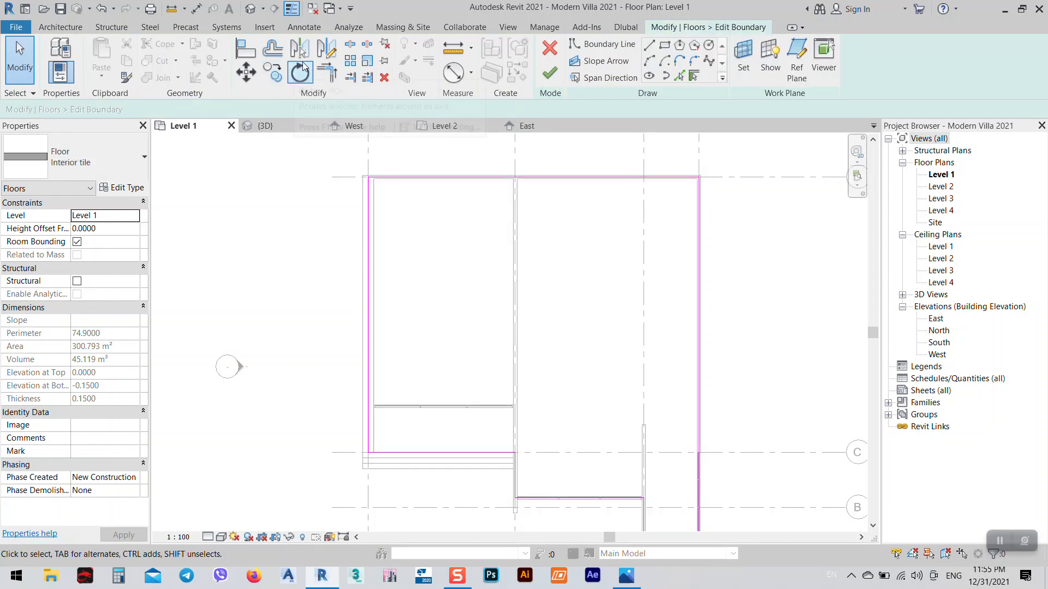
{"action": "left_click", "coordinate": [246, 48]}
{"action": "scroll", "coordinate": [527, 375], "scroll_direction": "up", "scroll_amount": 2}
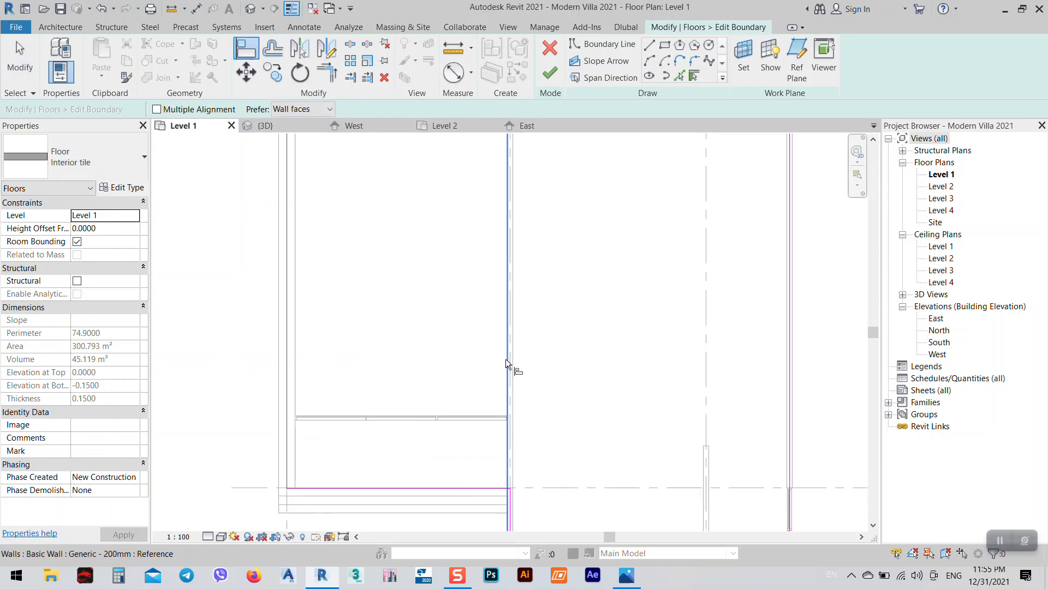
{"action": "left_click", "coordinate": [506, 360]}
{"action": "left_click", "coordinate": [286, 350]}
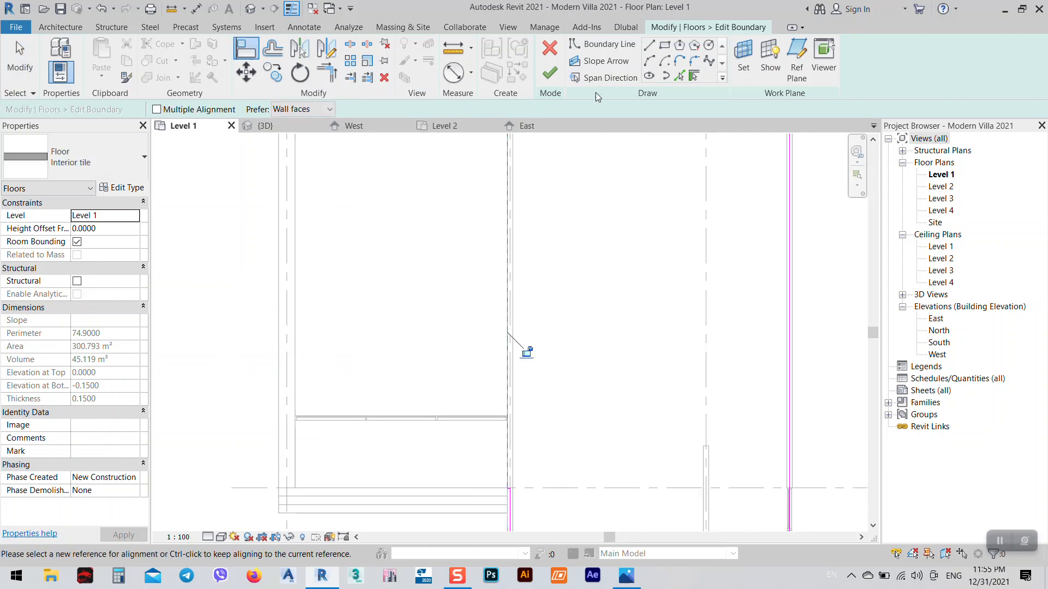
{"action": "left_click", "coordinate": [549, 73]}
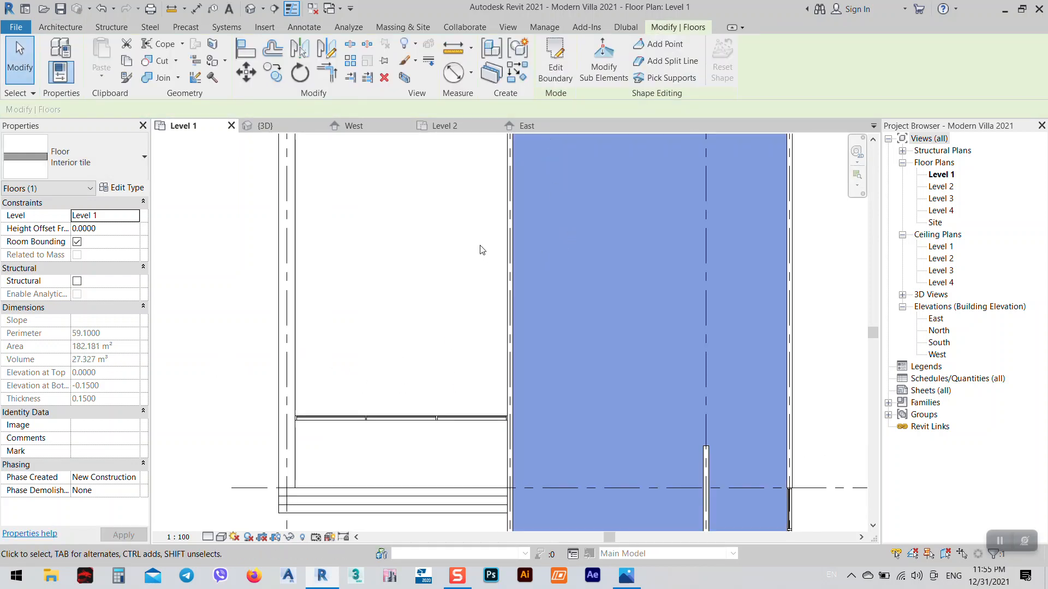
- Create a separate rectangular Interior tile floor between grids 1 and 2, from the rear wall to the steps at grid C
{"action": "middle_click_drag", "start_coordinate": [482, 250], "coordinate": [526, 307]}
{"action": "scroll", "coordinate": [324, 263], "scroll_direction": "down", "scroll_amount": 2}
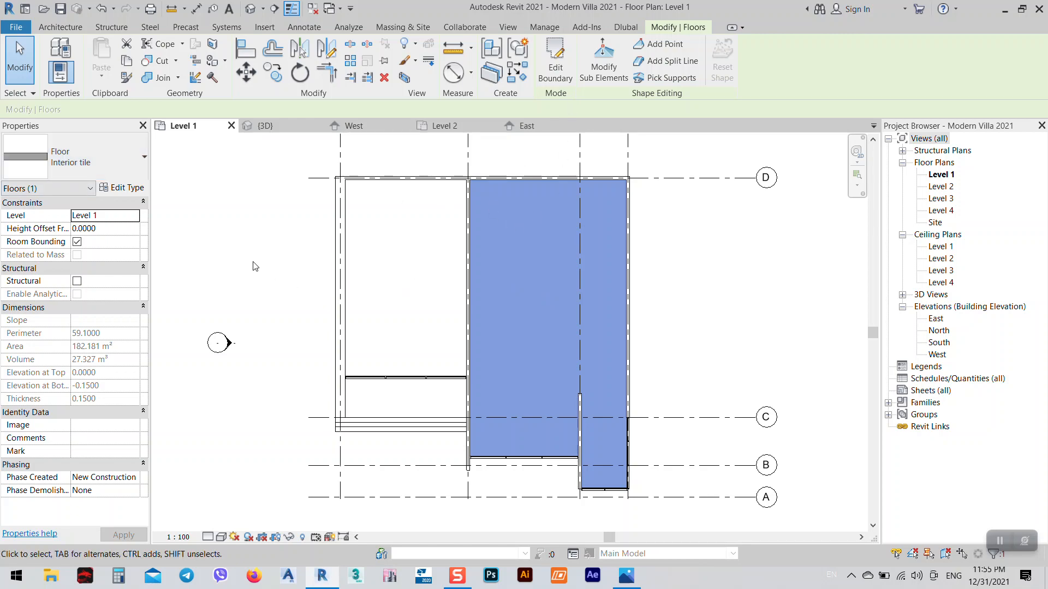
{"action": "left_click", "coordinate": [71, 24]}
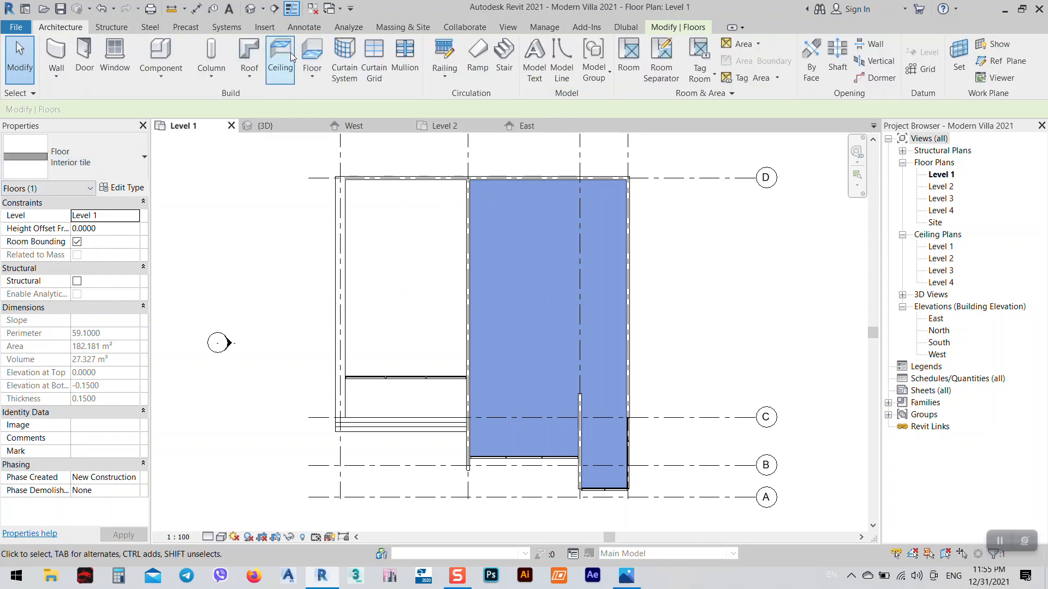
{"action": "left_click", "coordinate": [312, 57]}
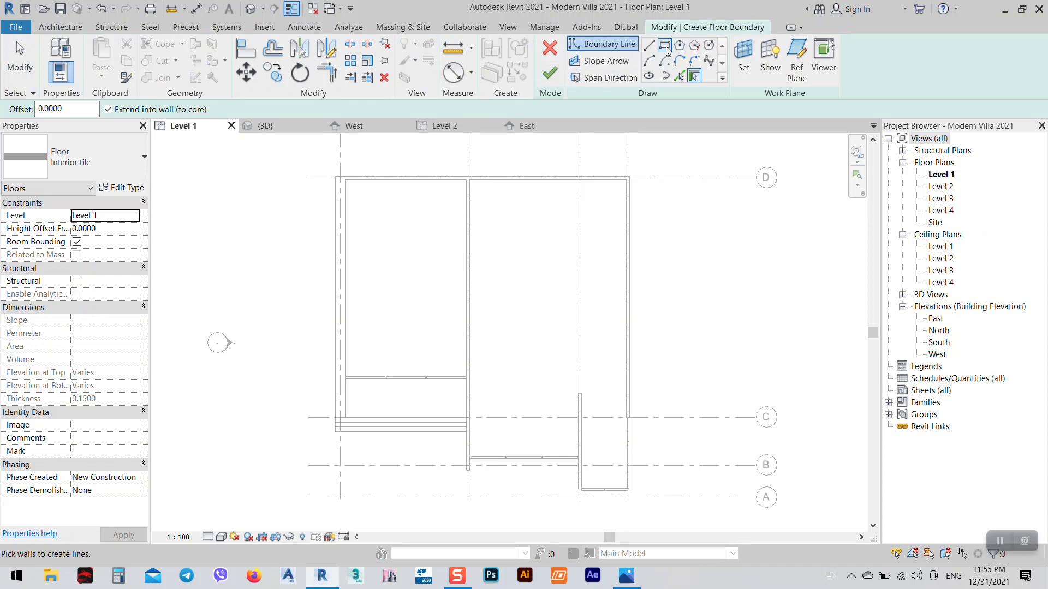
{"action": "left_click", "coordinate": [665, 47]}
{"action": "scroll", "coordinate": [351, 165], "scroll_direction": "up", "scroll_amount": 3}
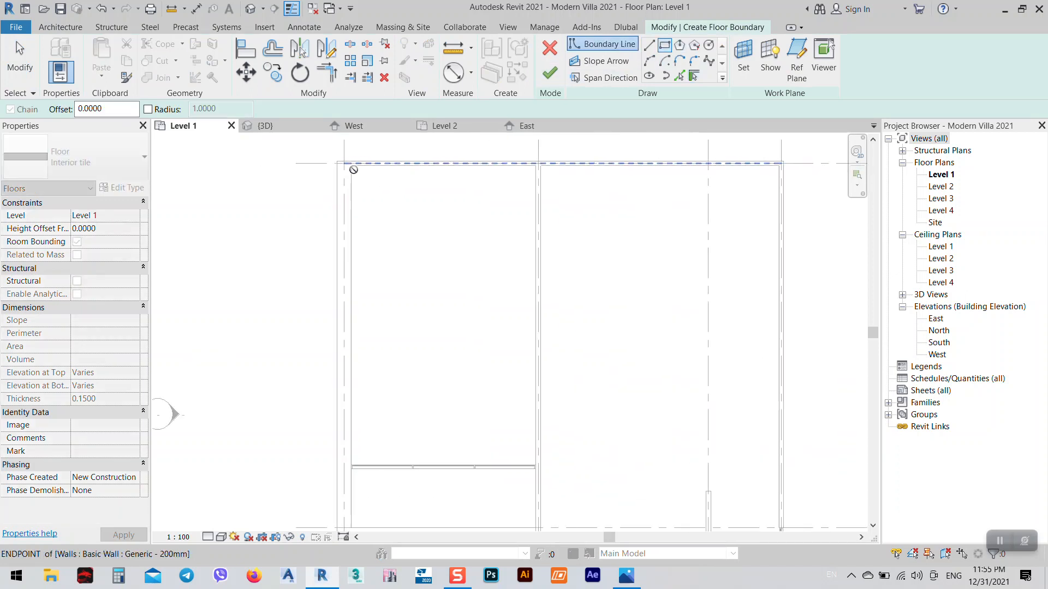
{"action": "left_click", "coordinate": [354, 169]}
{"action": "scroll", "coordinate": [354, 169], "scroll_direction": "down", "scroll_amount": 3}
{"action": "scroll", "coordinate": [476, 395], "scroll_direction": "up", "scroll_amount": 5}
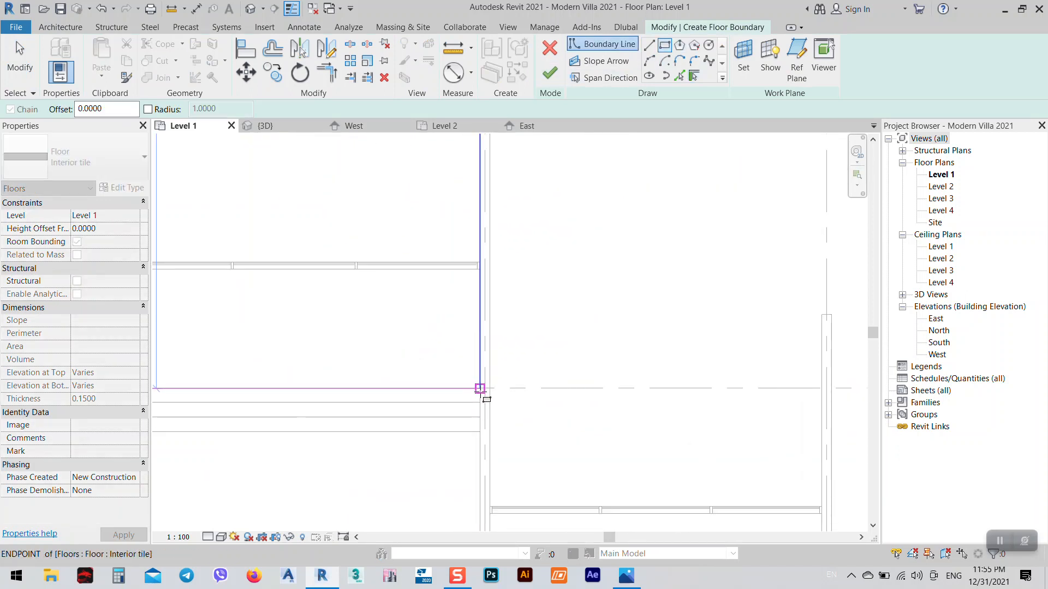
{"action": "left_click", "coordinate": [480, 389]}
{"action": "right_click", "coordinate": [546, 364]}
{"action": "left_click", "coordinate": [562, 371]}
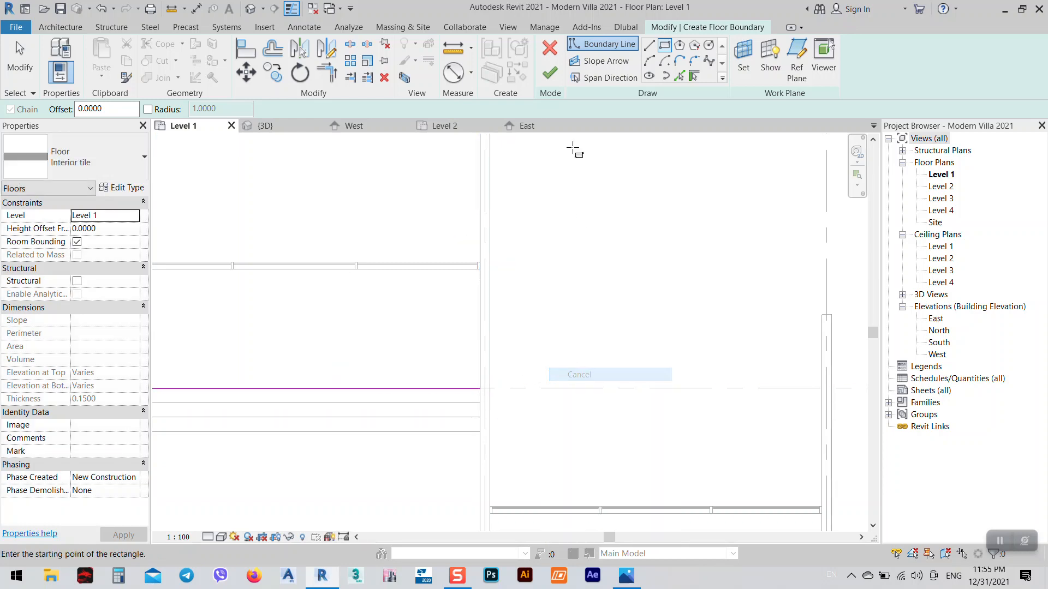
{"action": "left_click", "coordinate": [549, 74]}
{"action": "scroll", "coordinate": [582, 355], "scroll_direction": "down", "scroll_amount": 3}
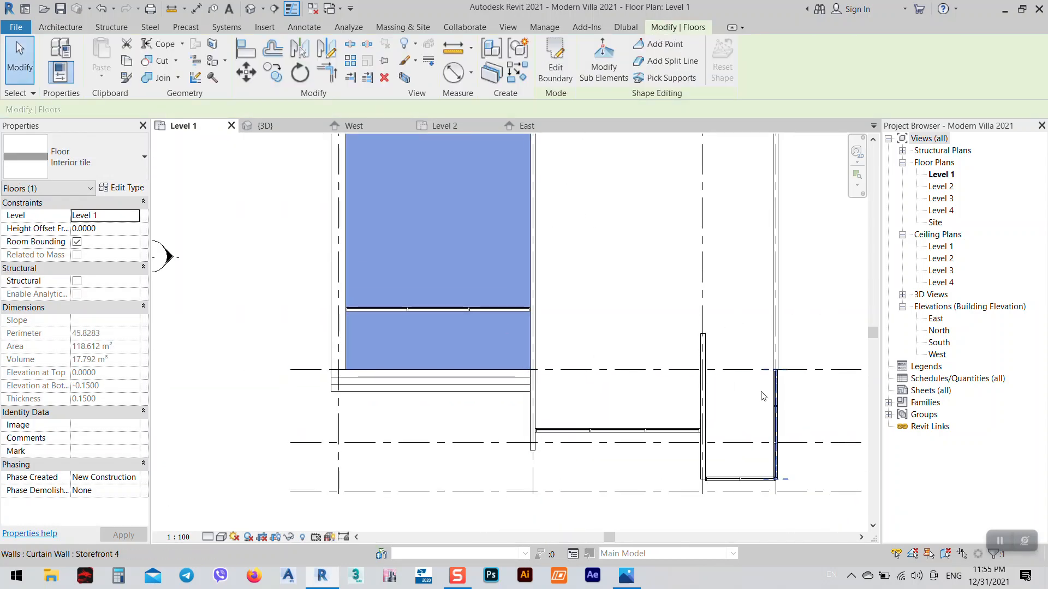
- Set the height offset of the new Interior tile floor behind the steps to 0.51 and check it in the 3D view
{"action": "left_click", "coordinate": [287, 129]}
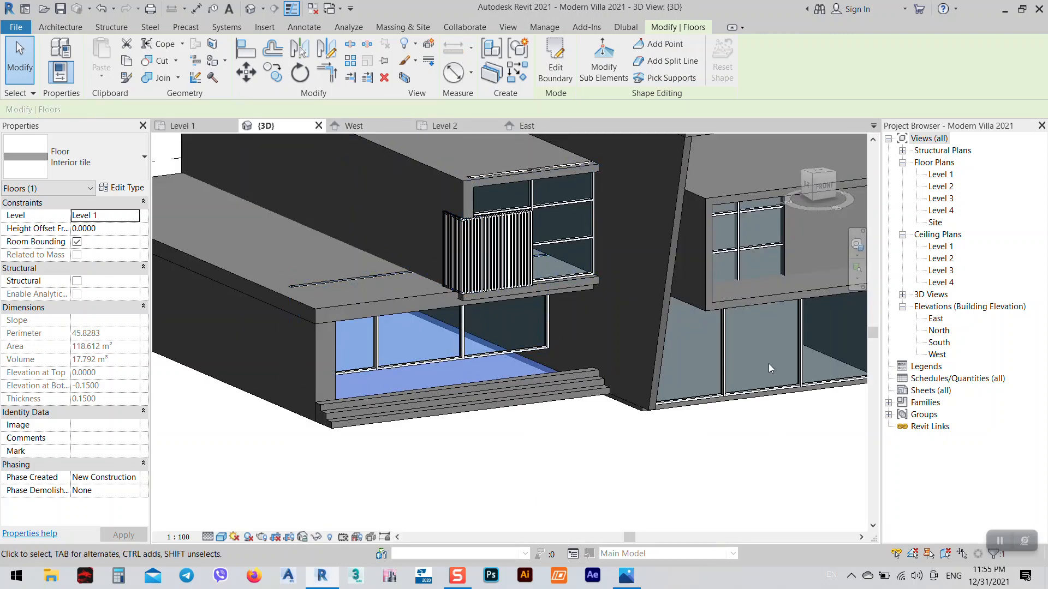
{"action": "middle_click_drag", "start_coordinate": [651, 375], "coordinate": [541, 326]}
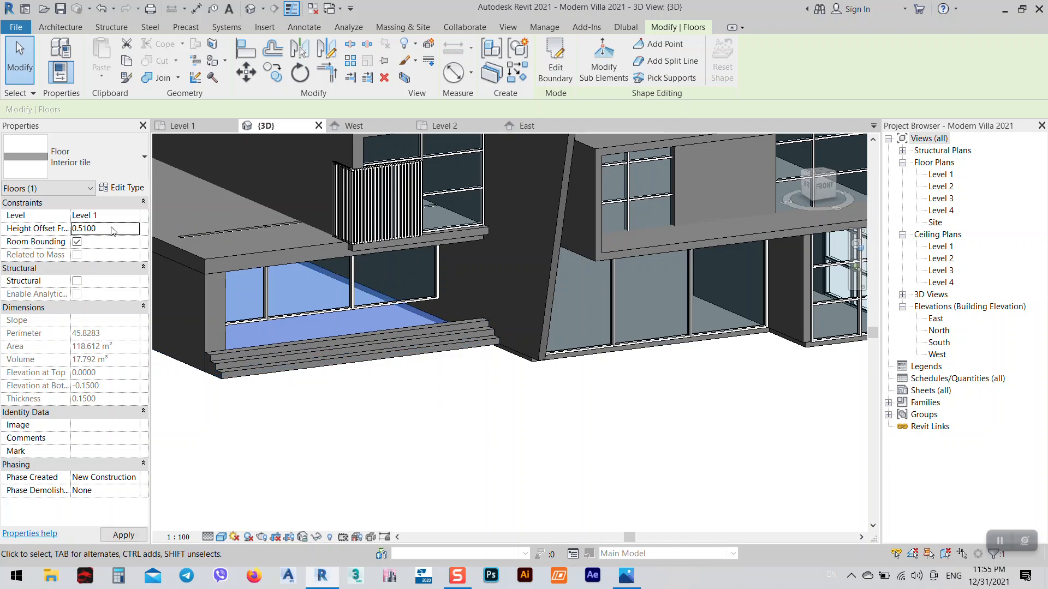
{"action": "left_click", "coordinate": [463, 438]}
{"action": "middle_click_drag", "start_coordinate": [464, 437], "coordinate": [469, 335], "text": "shift"}
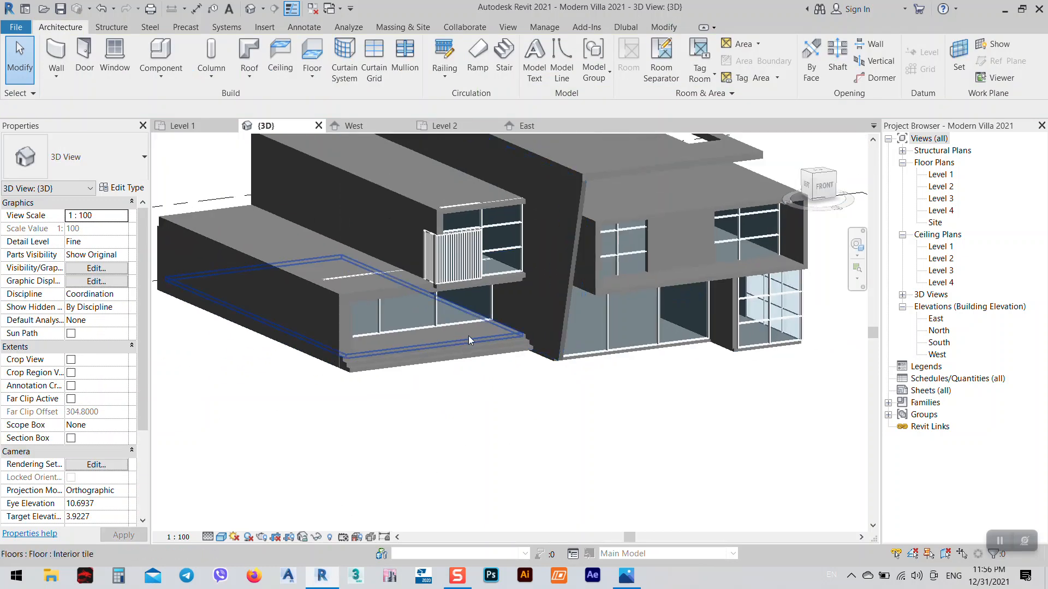
- Change the curtain wall behind the terrace steps to an unconnected top constraint with an unconnected height of 2.09
{"action": "scroll", "coordinate": [508, 334], "scroll_direction": "up", "scroll_amount": 3}
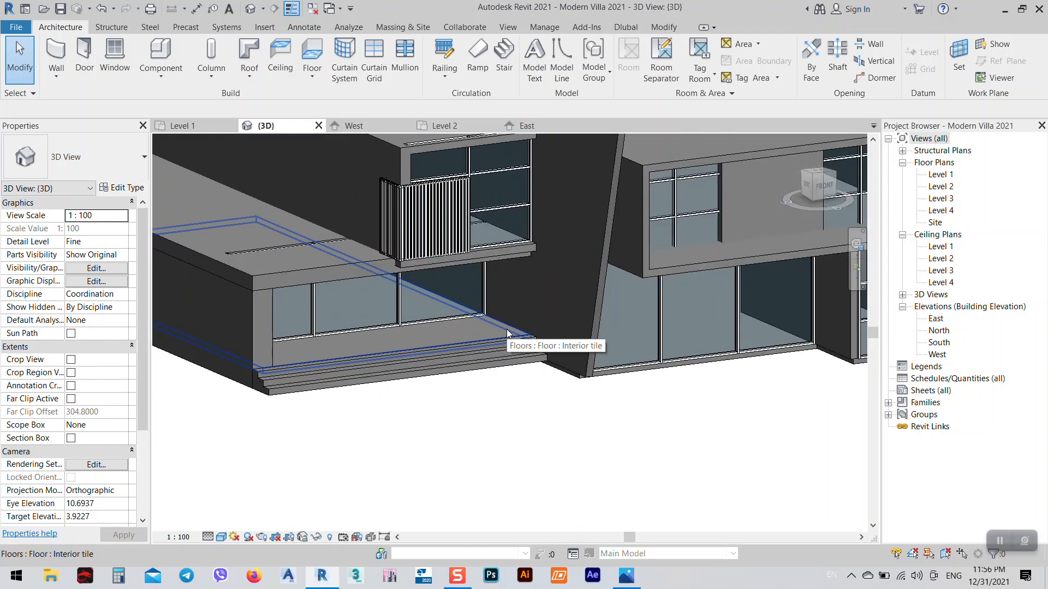
{"action": "scroll", "coordinate": [508, 334], "scroll_direction": "down", "scroll_amount": 3}
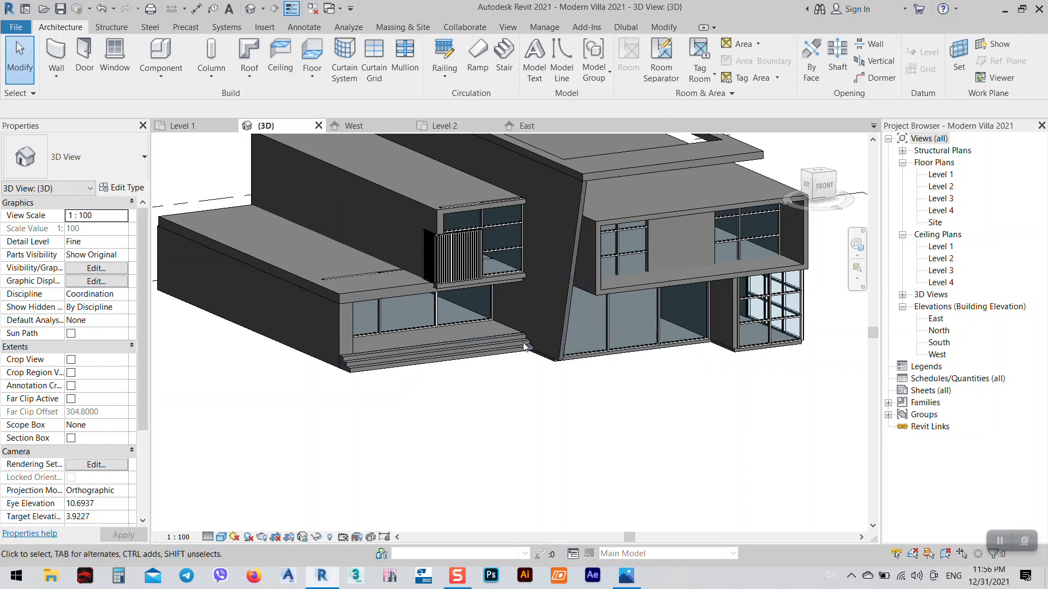
{"action": "middle_click_drag", "start_coordinate": [622, 367], "coordinate": [546, 393], "text": "shift"}
{"action": "scroll", "coordinate": [392, 353], "scroll_direction": "up", "scroll_amount": 5}
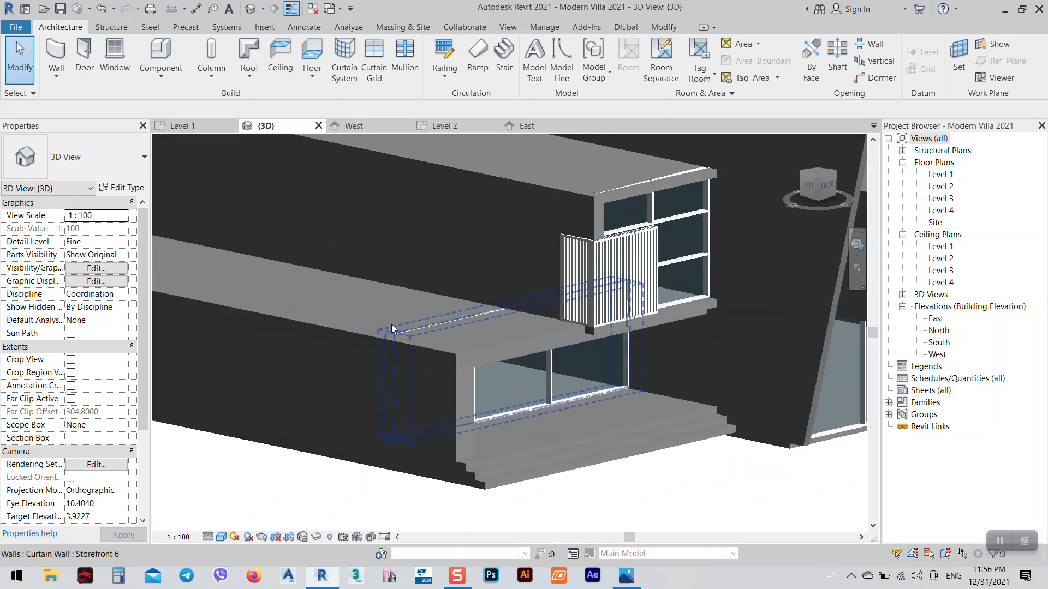
{"action": "scroll", "coordinate": [391, 325], "scroll_direction": "up", "scroll_amount": 2}
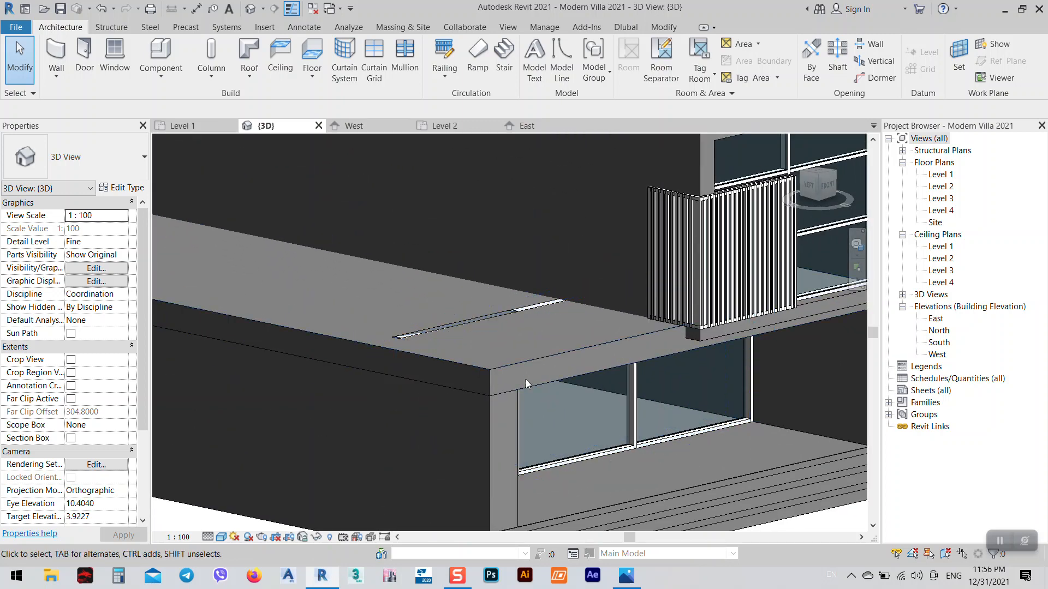
{"action": "left_click", "coordinate": [556, 380]}
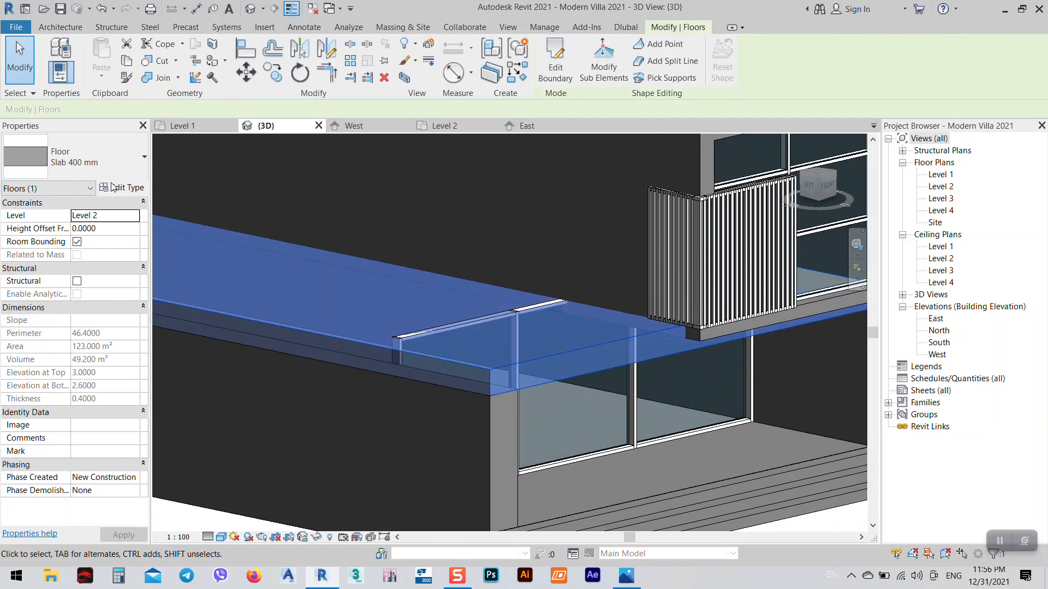
{"action": "left_click", "coordinate": [607, 463]}
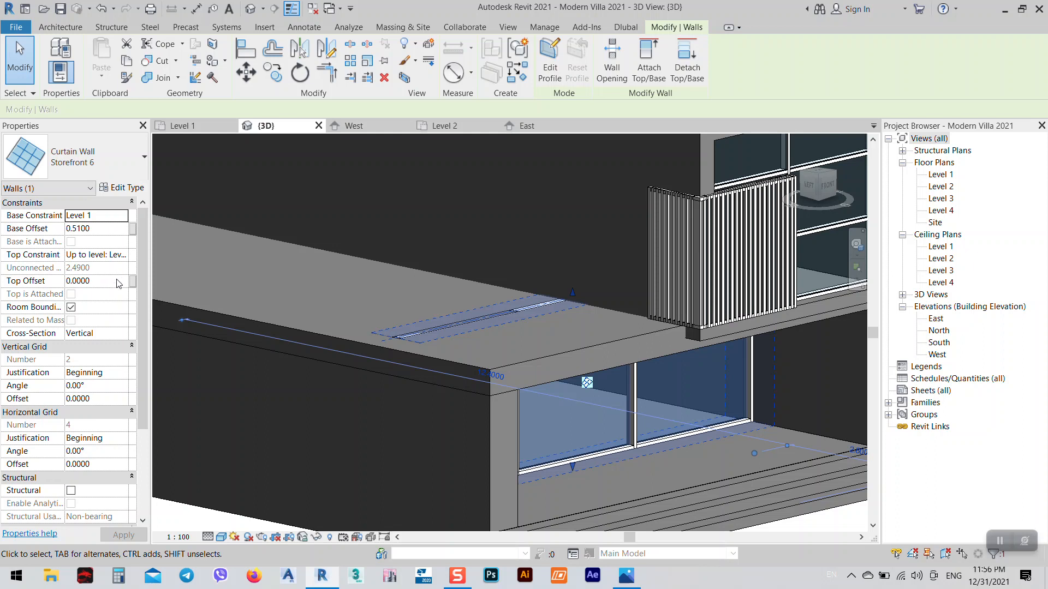
{"action": "left_click", "coordinate": [112, 255]}
{"action": "left_click", "coordinate": [124, 254]}
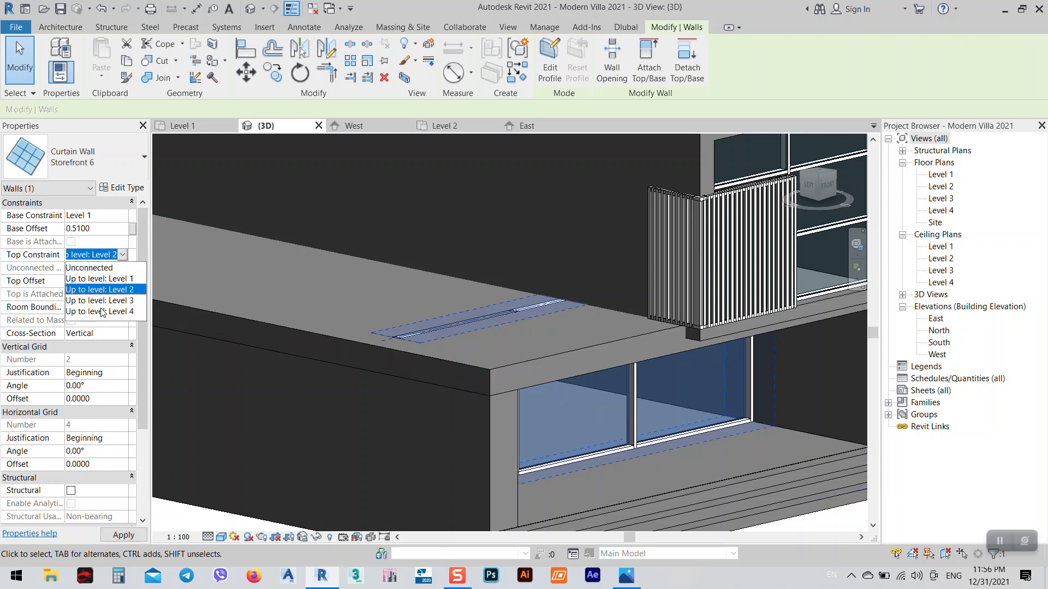
{"action": "left_click", "coordinate": [101, 268]}
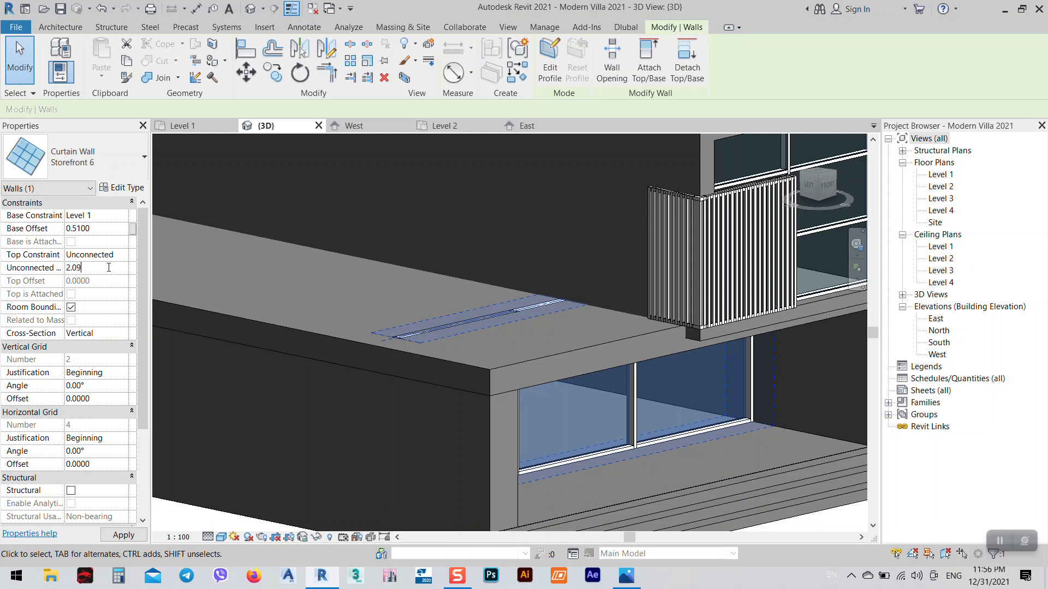
{"action": "left_click", "coordinate": [127, 535]}
- Examine the shortened curtain wall and the villa's front in 3D, and compare the slanted wall with the reference photo
{"action": "middle_click_drag", "start_coordinate": [746, 489], "coordinate": [634, 343], "text": "shift"}
{"action": "scroll", "coordinate": [570, 308], "scroll_direction": "down", "scroll_amount": 2}
{"action": "middle_click_drag", "start_coordinate": [570, 307], "coordinate": [631, 454], "text": "shift"}
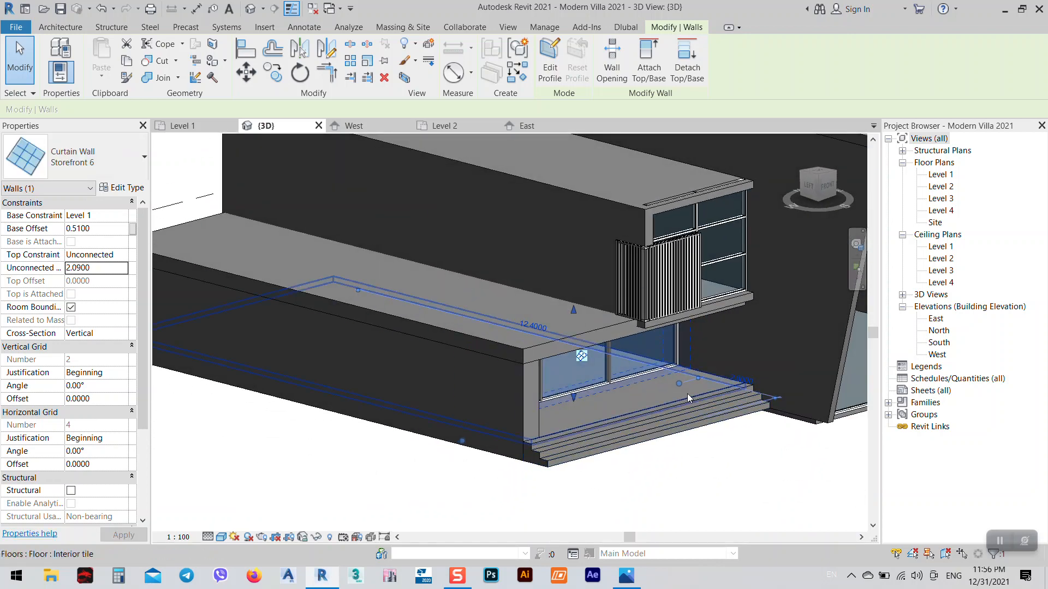
{"action": "left_click", "coordinate": [728, 498]}
{"action": "scroll", "coordinate": [472, 367], "scroll_direction": "down", "scroll_amount": 2}
{"action": "mouse_move", "coordinate": [704, 495]}
{"action": "middle_mouse_down", "text": "shift"}
{"action": "mouse_move", "coordinate": [648, 470]}
{"action": "mouse_move", "coordinate": [671, 454]}
{"action": "mouse_move", "coordinate": [715, 494]}
{"action": "middle_mouse_up", "text": "shift"}
{"action": "middle_click_drag", "start_coordinate": [784, 498], "coordinate": [559, 435], "text": "shift"}
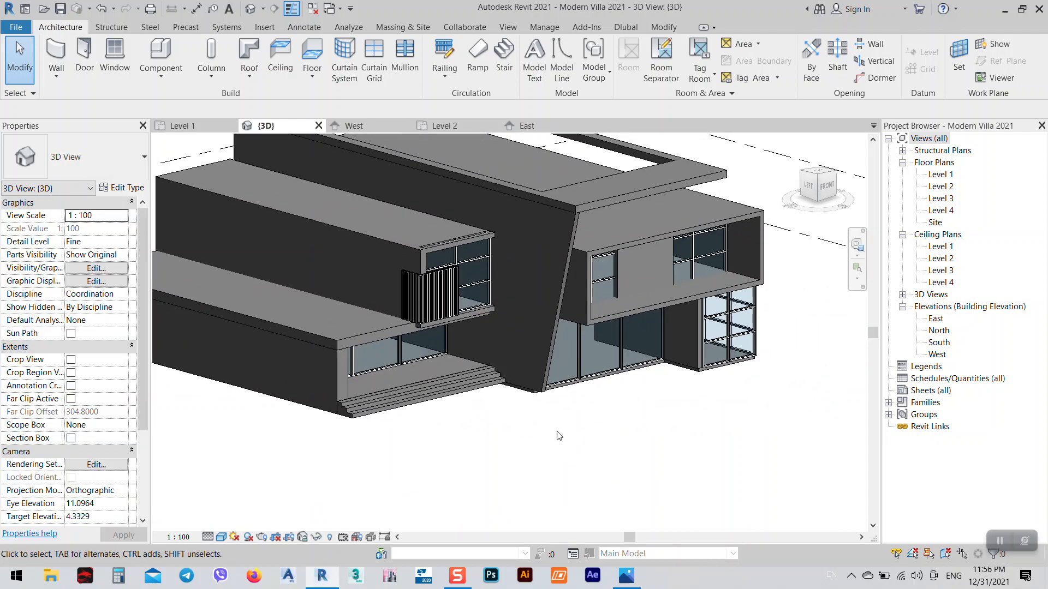
{"action": "middle_click_drag", "start_coordinate": [626, 452], "coordinate": [648, 478], "text": "shift"}
{"action": "middle_click_drag", "start_coordinate": [614, 430], "coordinate": [721, 473], "text": "shift"}
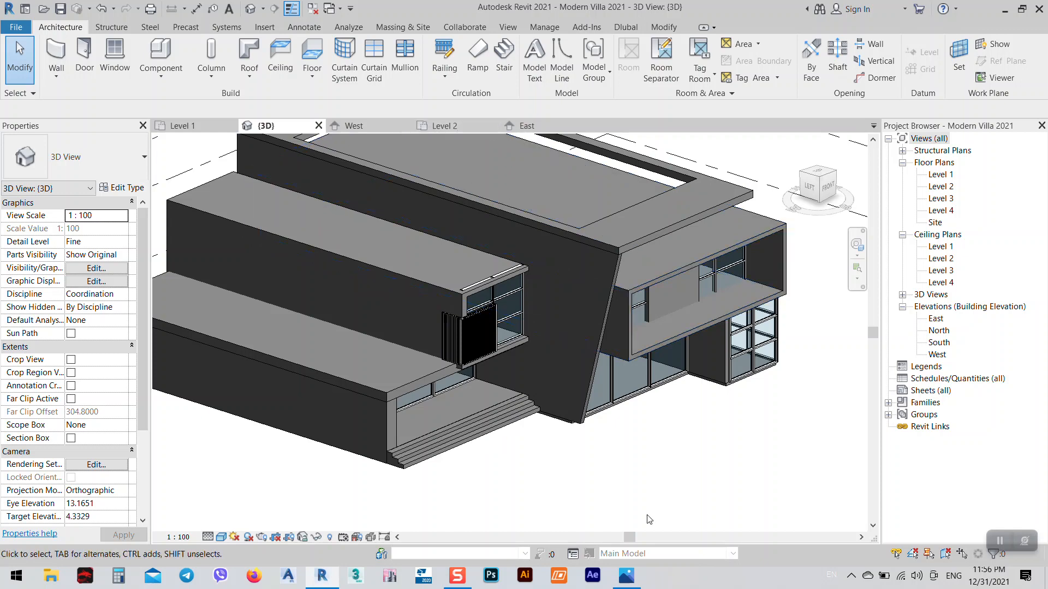
{"action": "left_click", "coordinate": [627, 578]}
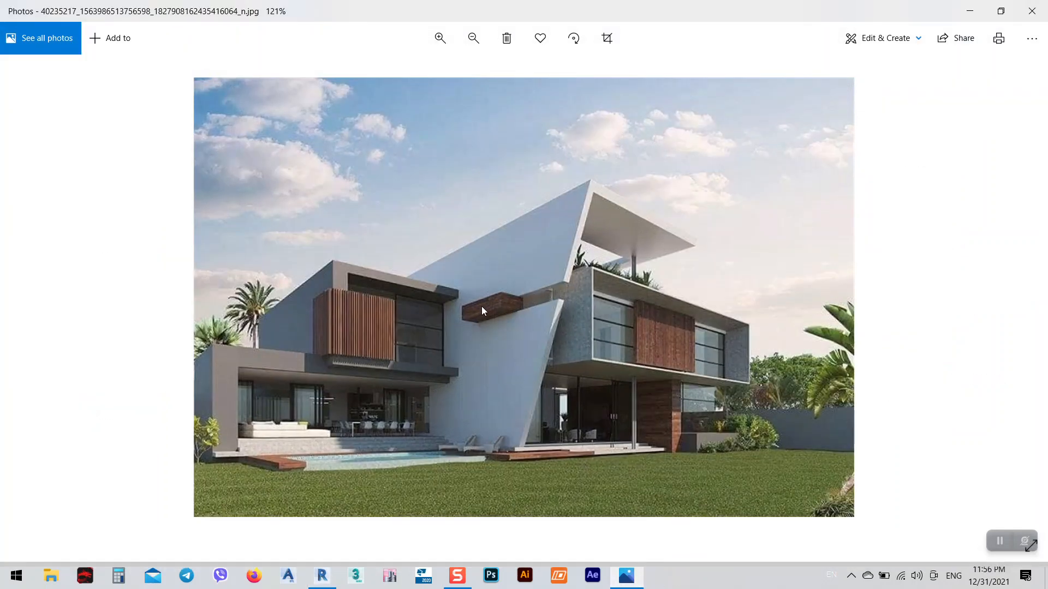
{"action": "left_click", "coordinate": [970, 11]}
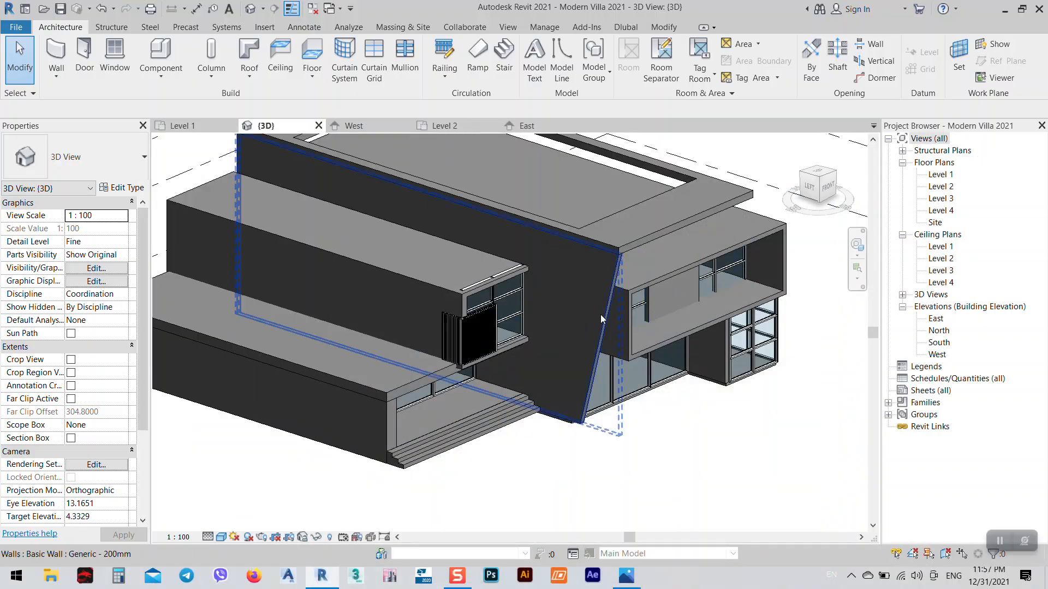
- Edit the profile of the slanted Generic - 200mm wall at grid 2 in the West elevation
{"action": "left_click", "coordinate": [603, 331]}
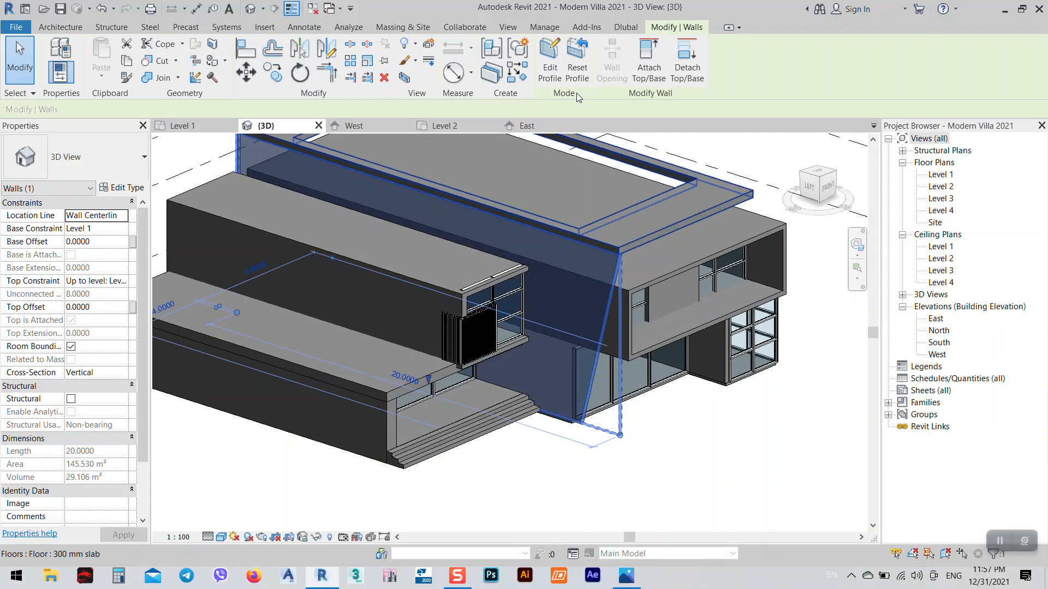
{"action": "left_click", "coordinate": [550, 60]}
{"action": "left_click", "coordinate": [600, 298]}
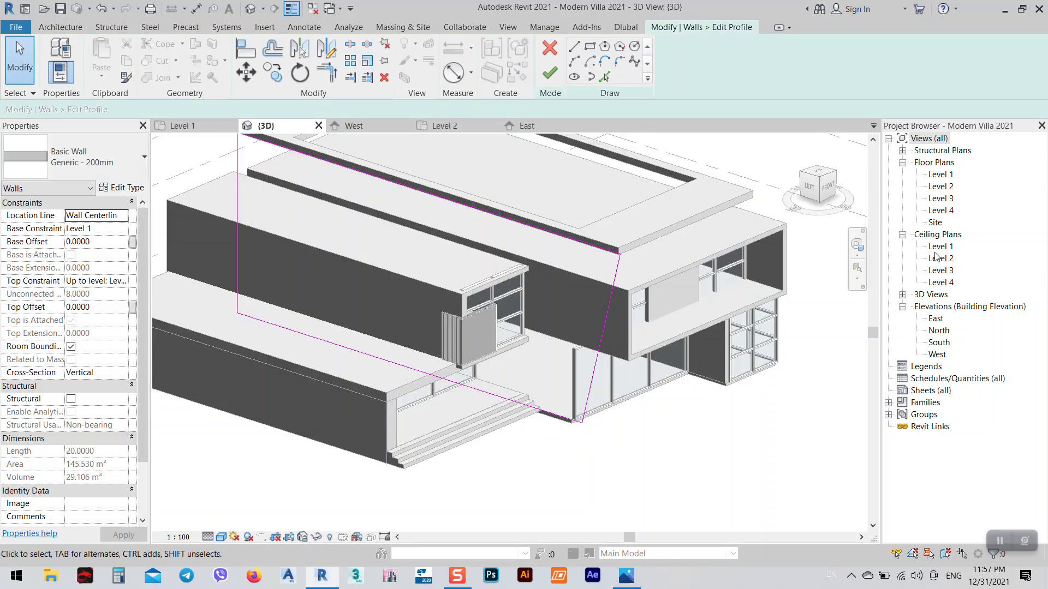
{"action": "double_click", "coordinate": [939, 342]}
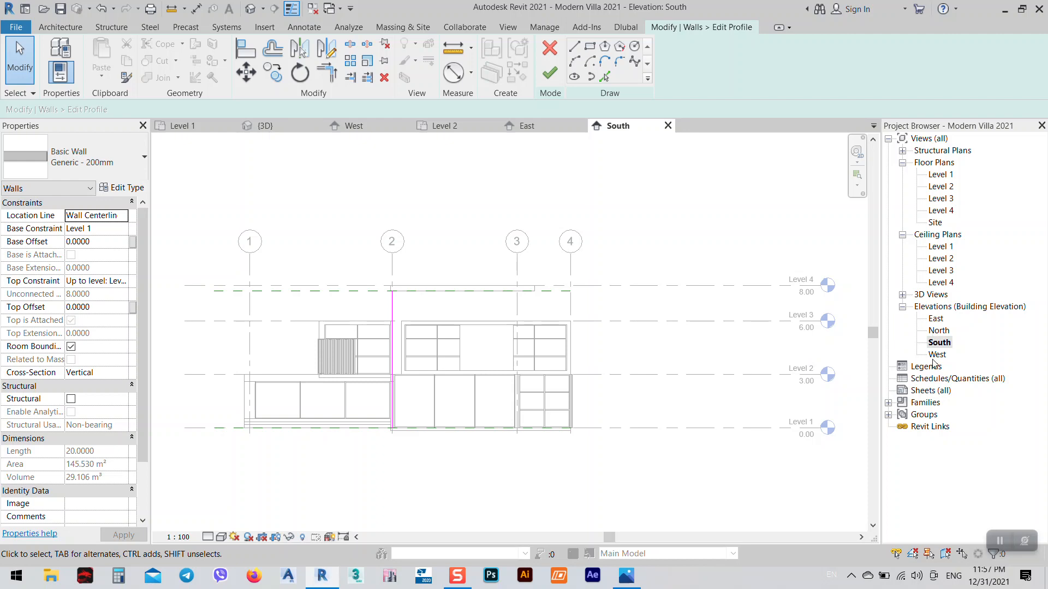
{"action": "double_click", "coordinate": [937, 354]}
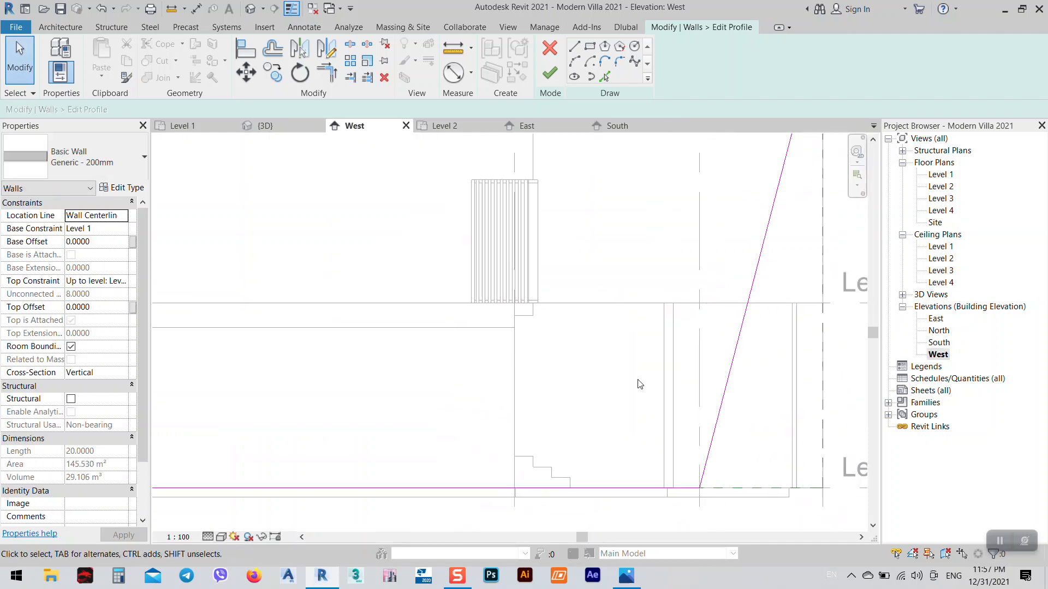
{"action": "scroll", "coordinate": [640, 384], "scroll_direction": "down", "scroll_amount": 5}
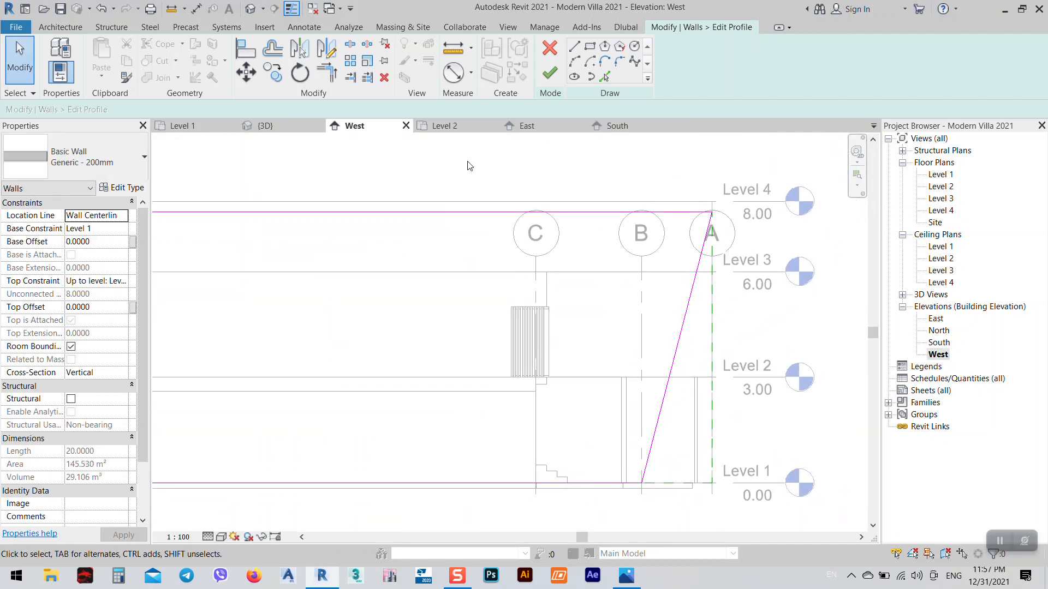
- Sketch a horizontal line about 2.90 long from grid A across the slanted edge, midway between Level 2 and Level 3
{"action": "left_click", "coordinate": [574, 47]}
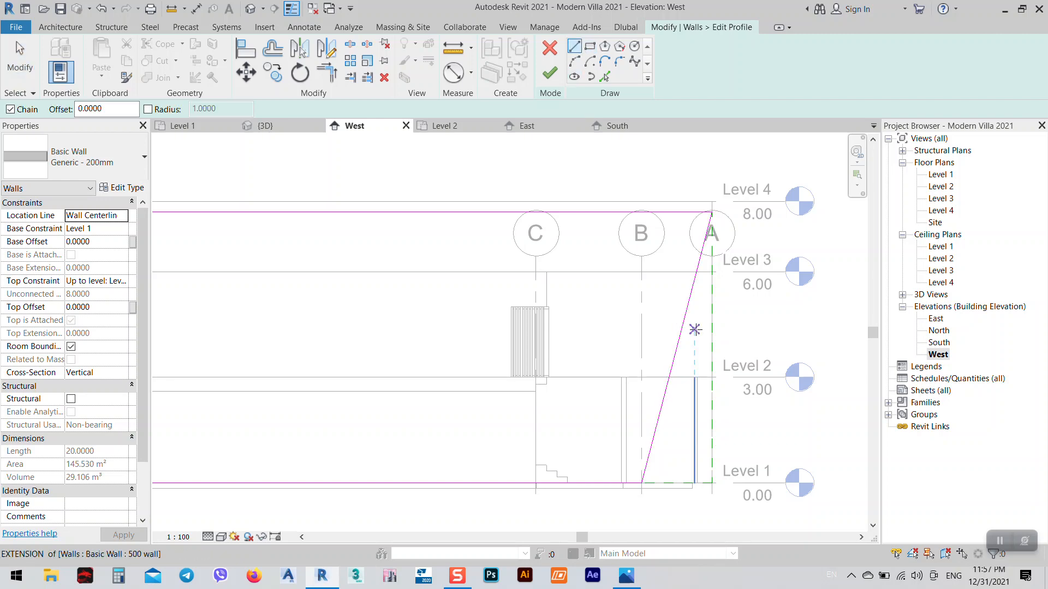
{"action": "left_click", "coordinate": [713, 325]}
{"action": "left_click", "coordinate": [609, 325]}
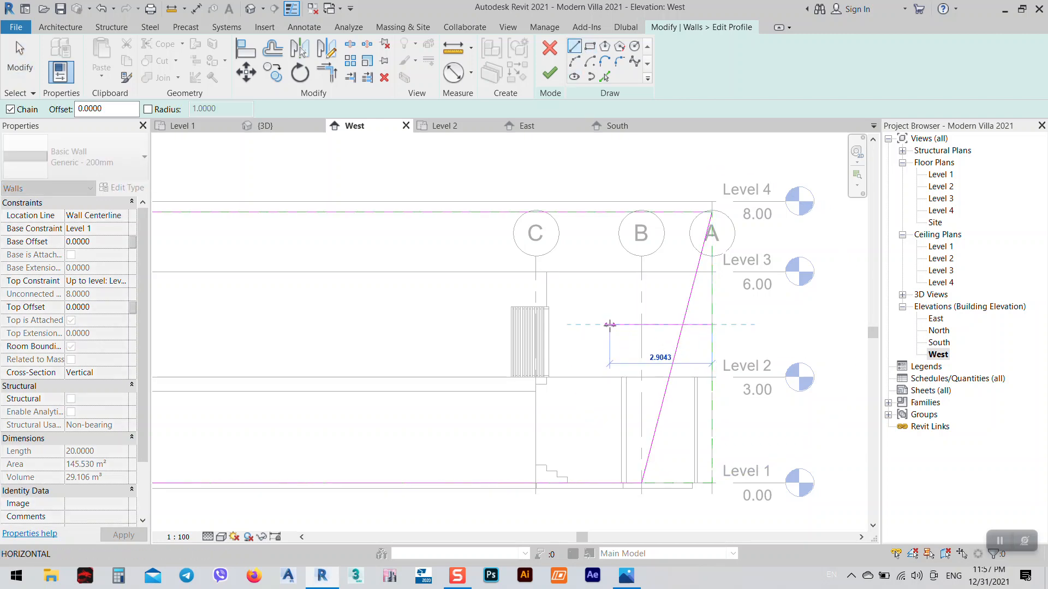
{"action": "scroll", "coordinate": [683, 325], "scroll_direction": "up", "scroll_amount": 4}
{"action": "key", "text": "Escape"}
{"action": "key", "text": "Escape"}
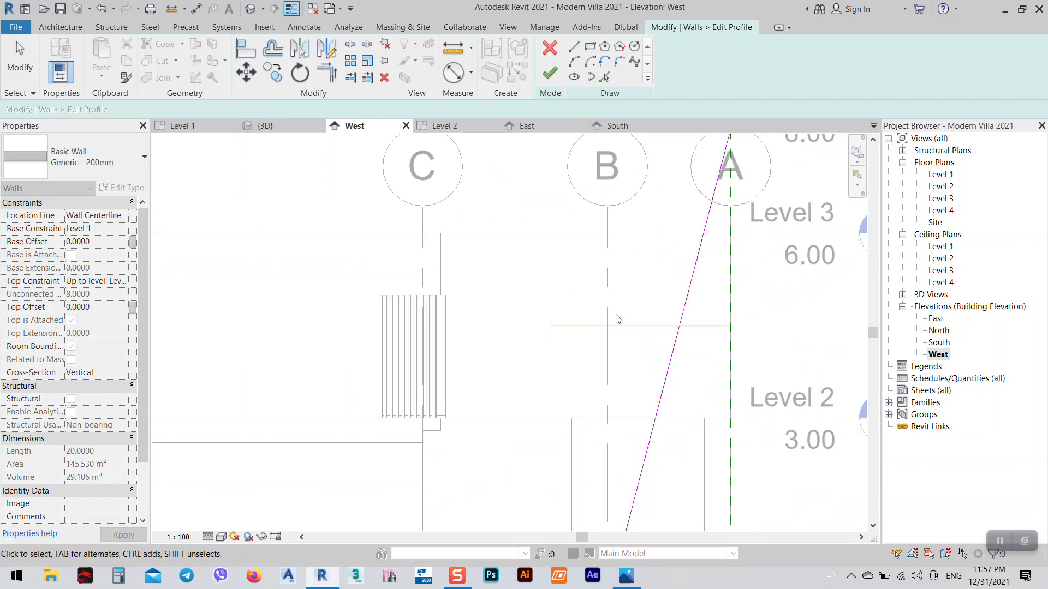
- Offset copies of the horizontal line 0.2 above and below it, and compare the opening with the reference photo
{"action": "key", "text": "p"}
{"action": "key", "text": "l"}
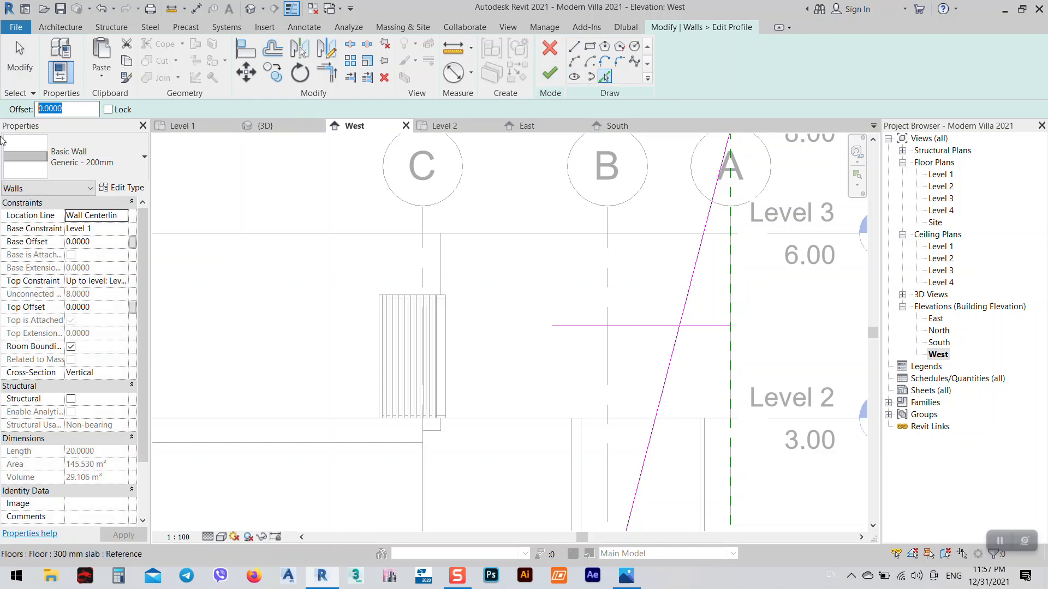
{"action": "left_click", "coordinate": [594, 325]}
{"action": "left_click", "coordinate": [589, 329]}
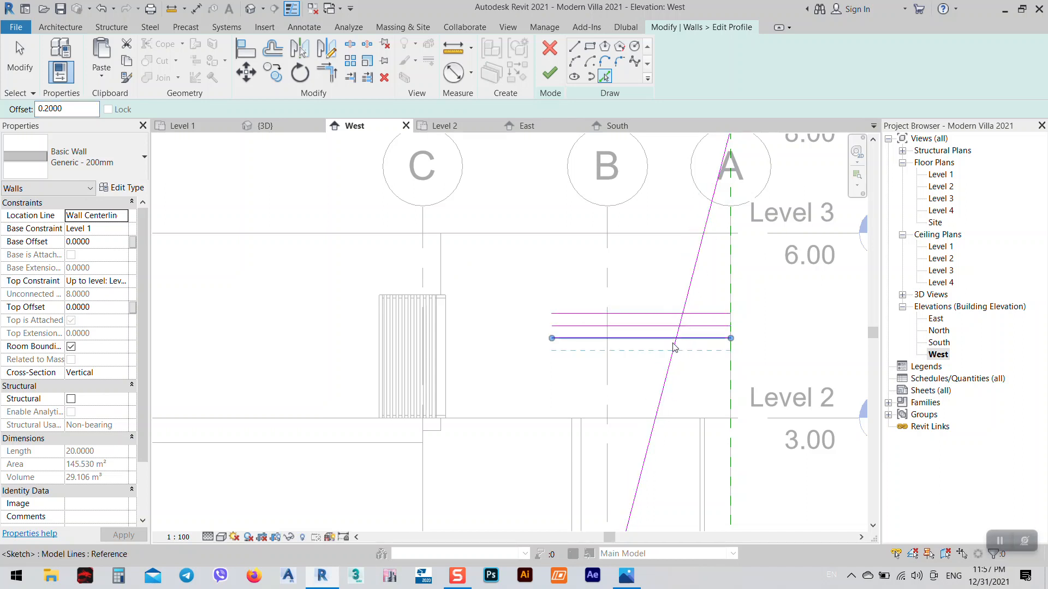
{"action": "scroll", "coordinate": [626, 328], "scroll_direction": "up", "scroll_amount": 3}
{"action": "scroll", "coordinate": [548, 334], "scroll_direction": "down", "scroll_amount": 2}
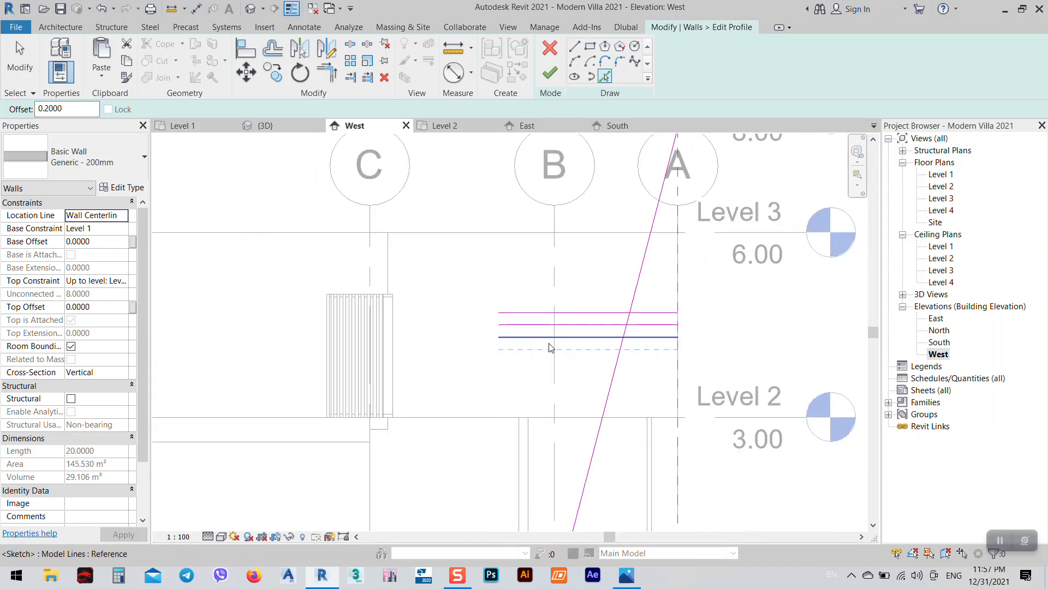
{"action": "left_click", "coordinate": [627, 577]}
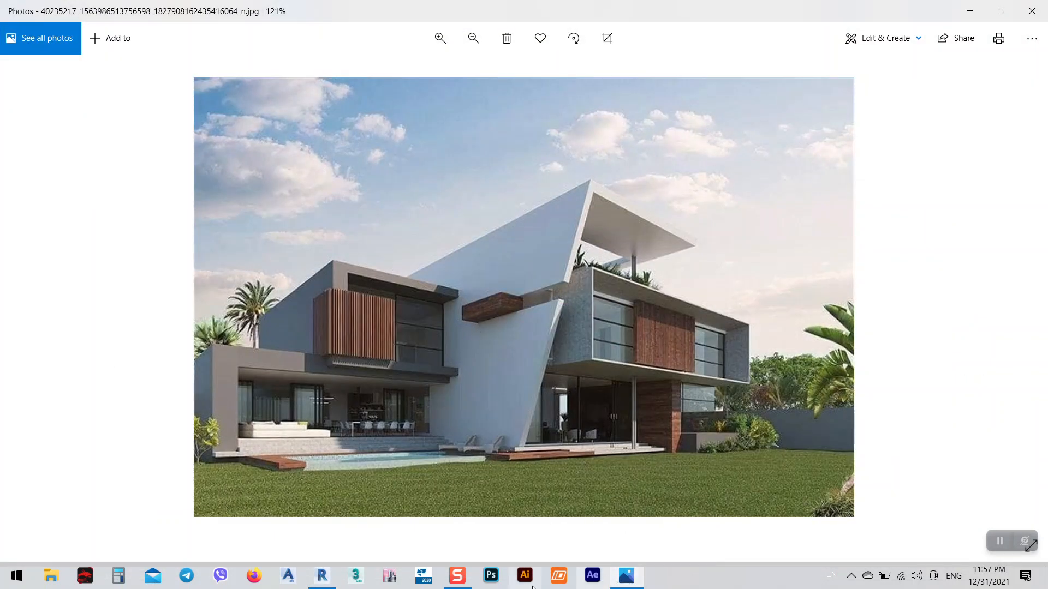
{"action": "left_click", "coordinate": [322, 576]}
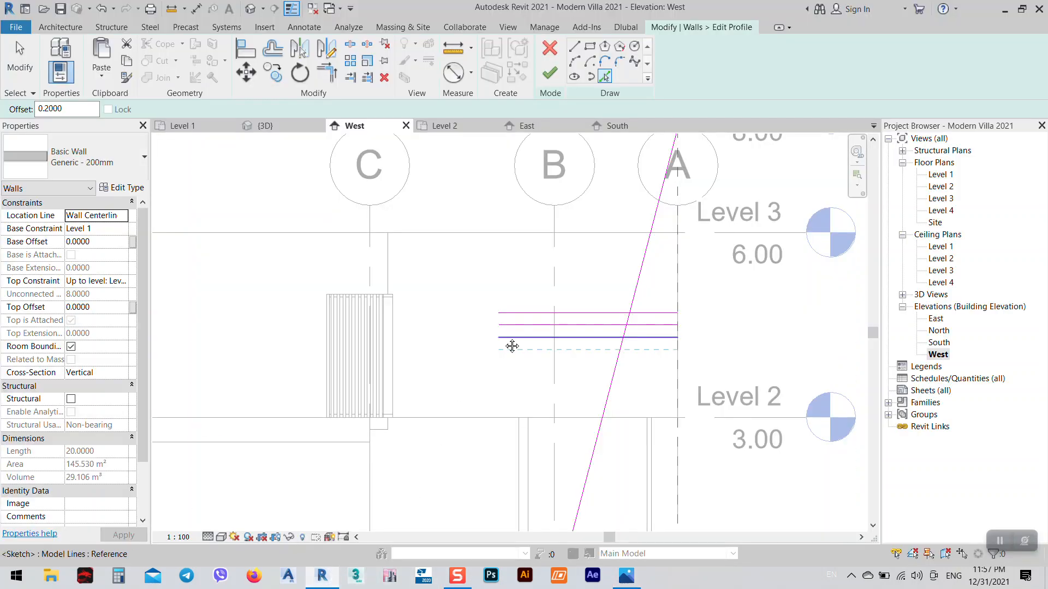
{"action": "scroll", "coordinate": [512, 346], "scroll_direction": "down", "scroll_amount": 3}
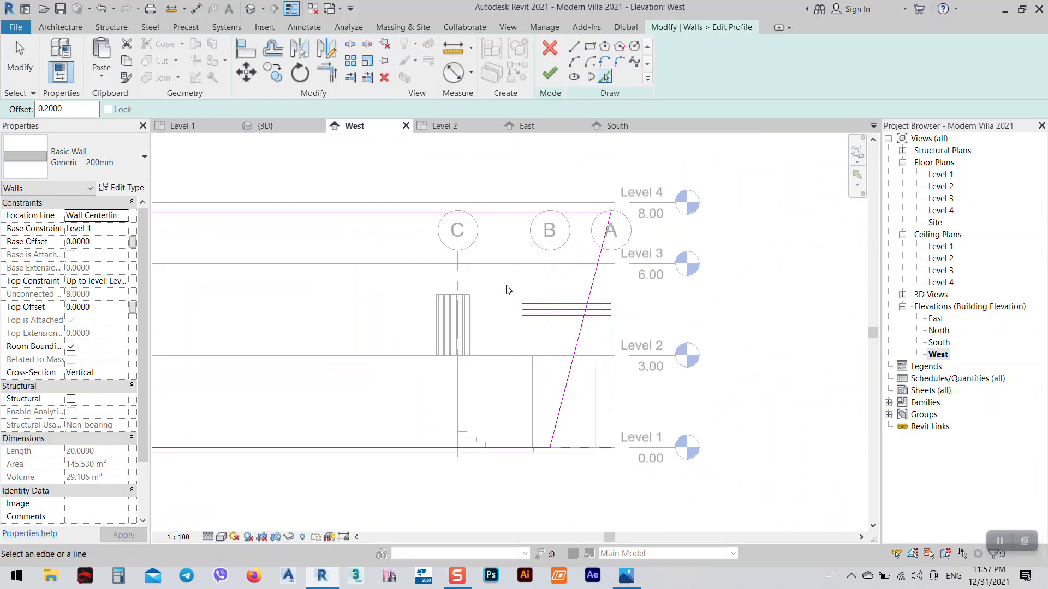
{"action": "scroll", "coordinate": [507, 289], "scroll_direction": "up", "scroll_amount": 2}
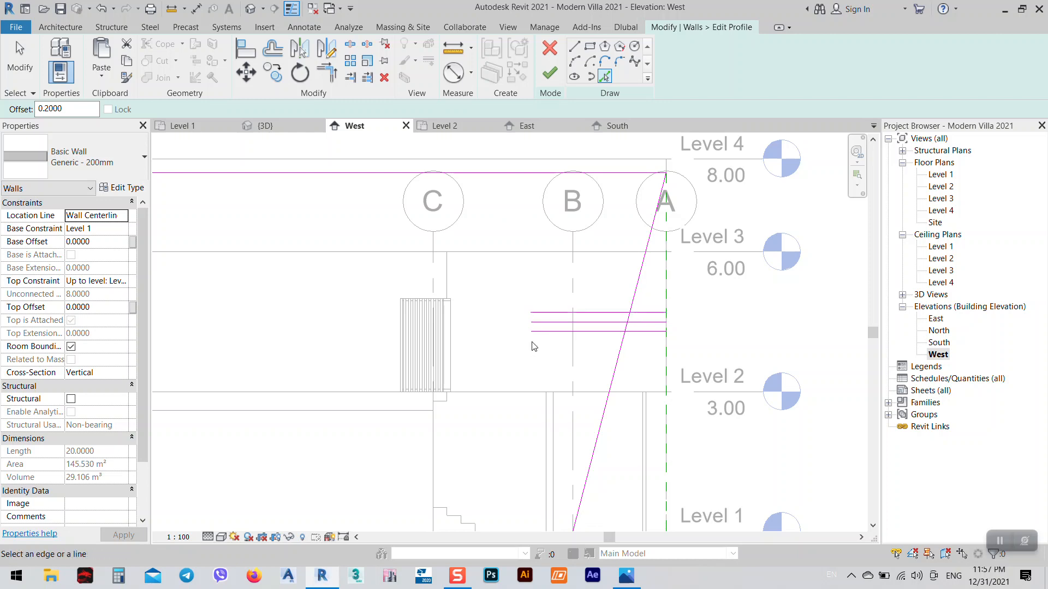
- Try to close the inner ends of the two outer horizontal lines with a vertical line at a 0.2 offset
{"action": "left_click", "coordinate": [574, 46]}
{"action": "scroll", "coordinate": [548, 323], "scroll_direction": "up", "scroll_amount": 3}
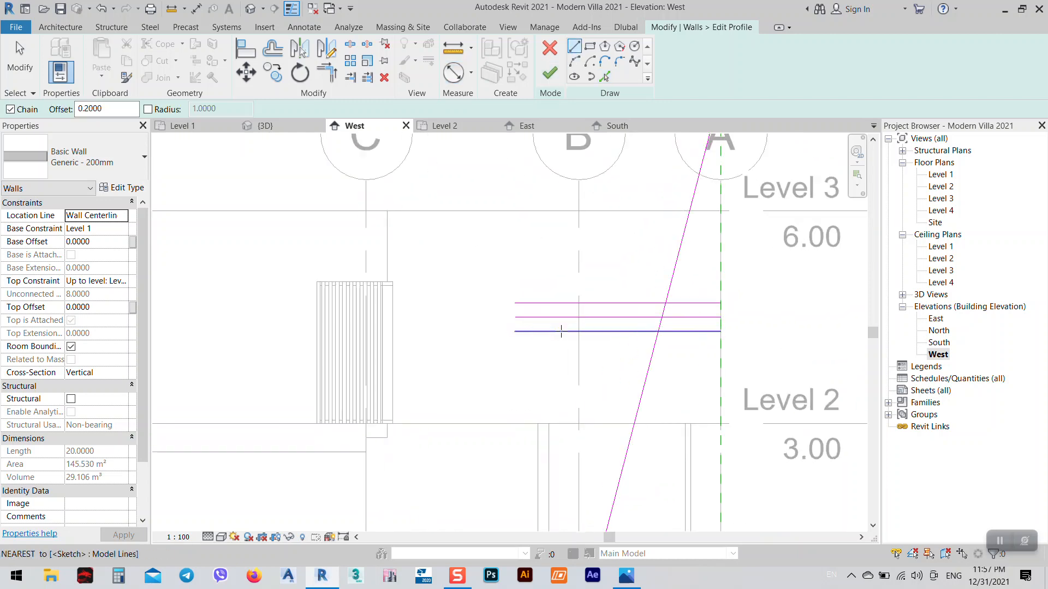
{"action": "left_click", "coordinate": [508, 299]}
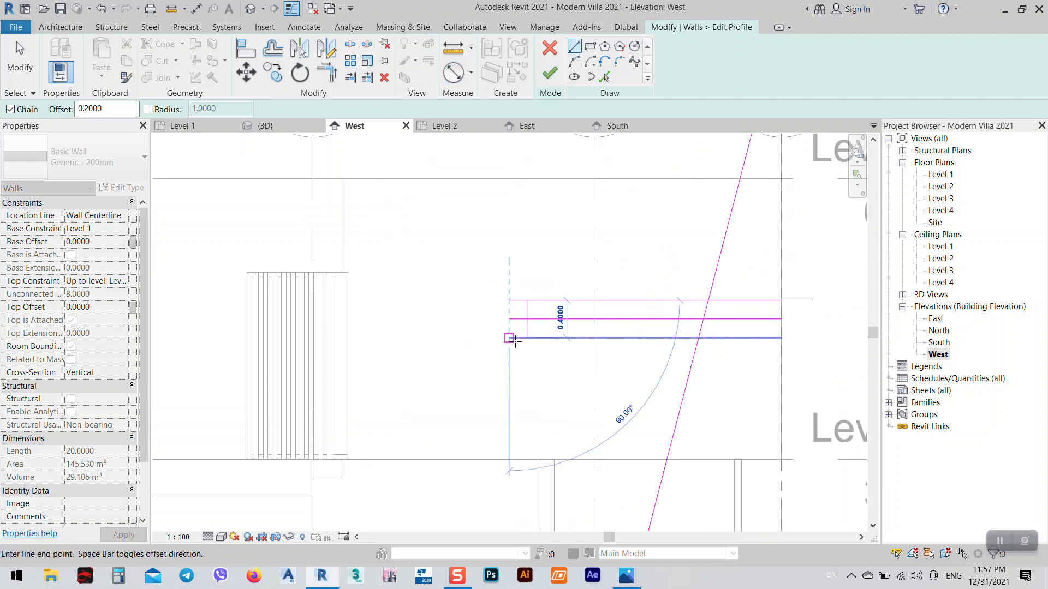
{"action": "left_click", "coordinate": [507, 338]}
{"action": "key", "text": "Escape"}
{"action": "key", "text": "Escape"}
- Delete the middle horizontal line and the offset vertical line from the wall profile sketch
{"action": "left_click", "coordinate": [558, 321]}
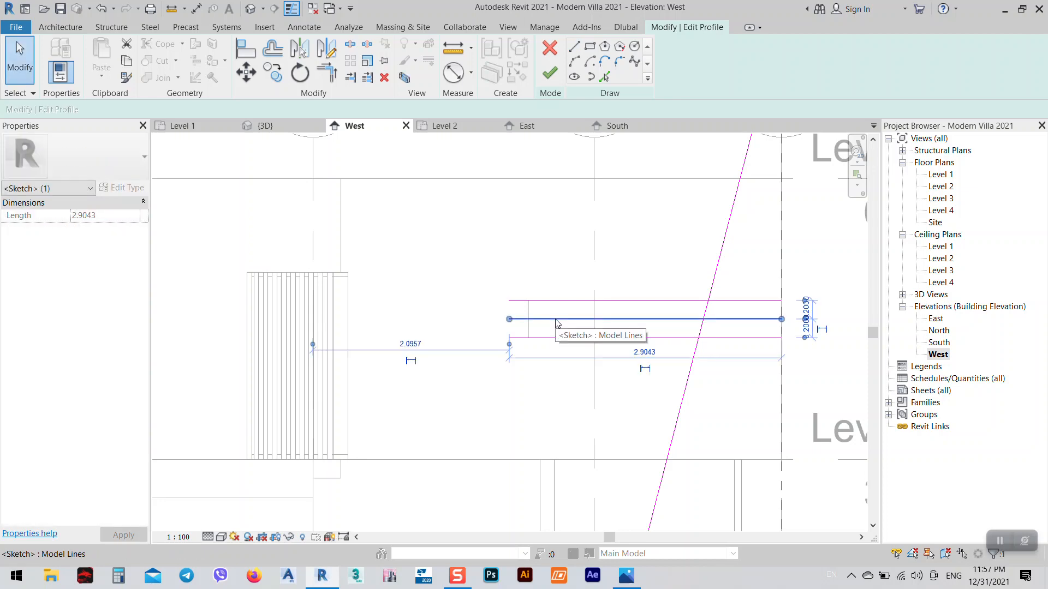
{"action": "key", "text": "Delete"}
{"action": "left_click", "coordinate": [528, 319]}
{"action": "key", "text": "Delete"}
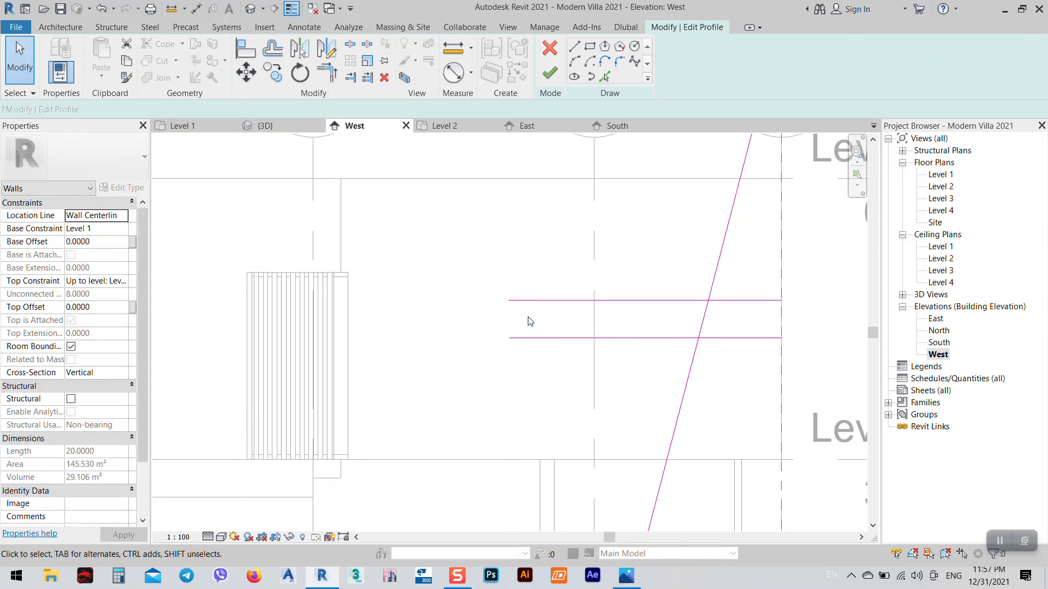
- Join the inner ends of the two horizontal lines with a vertical line drawn at zero offset
{"action": "left_click", "coordinate": [575, 46]}
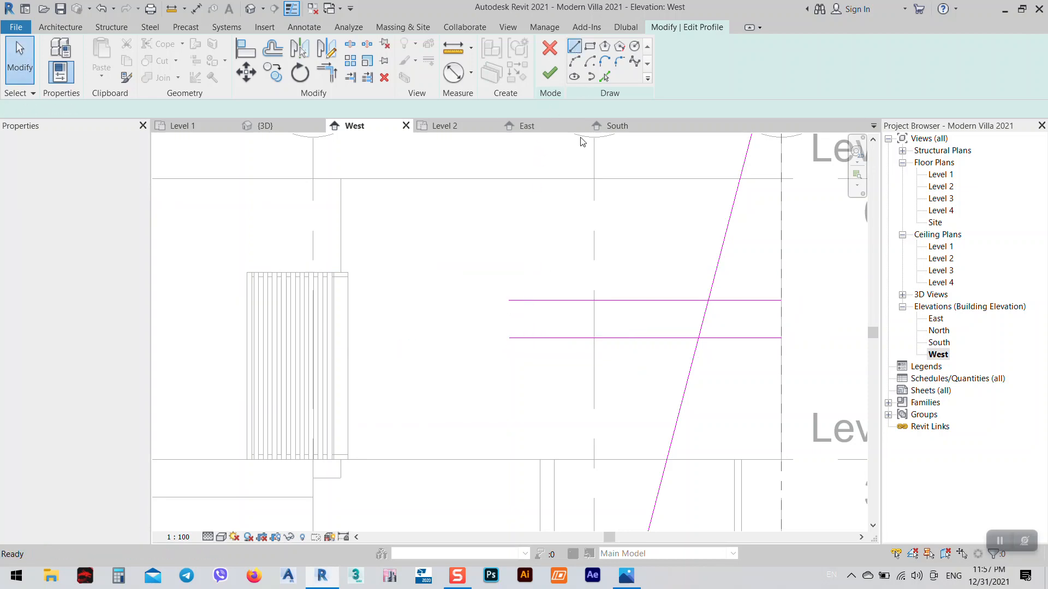
{"action": "left_click", "coordinate": [508, 300]}
{"action": "left_click", "coordinate": [509, 338]}
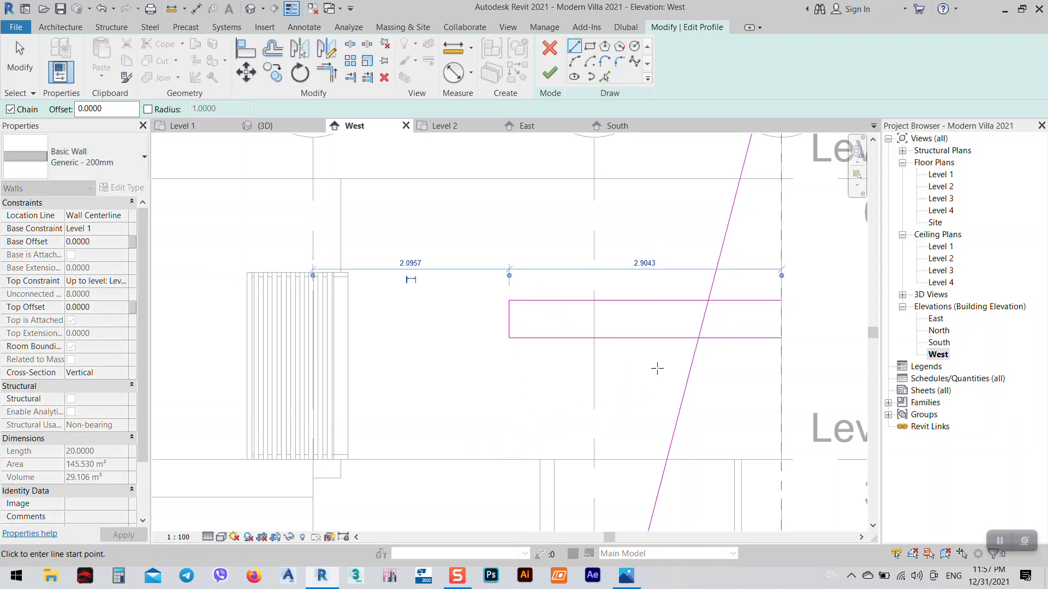
{"action": "middle_click_drag", "start_coordinate": [763, 335], "coordinate": [666, 328]}
{"action": "key", "text": "Escape"}
{"action": "key", "text": "Escape"}
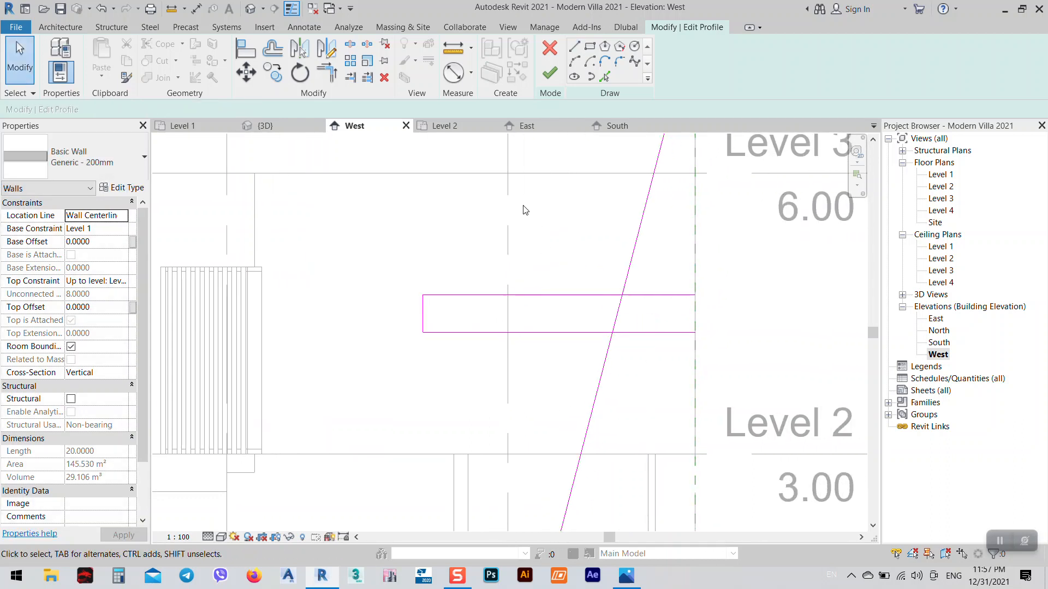
- Split the slanted profile line inside the slot and trim both horizontal lines to its upper and lower parts
{"action": "key", "text": "l"}
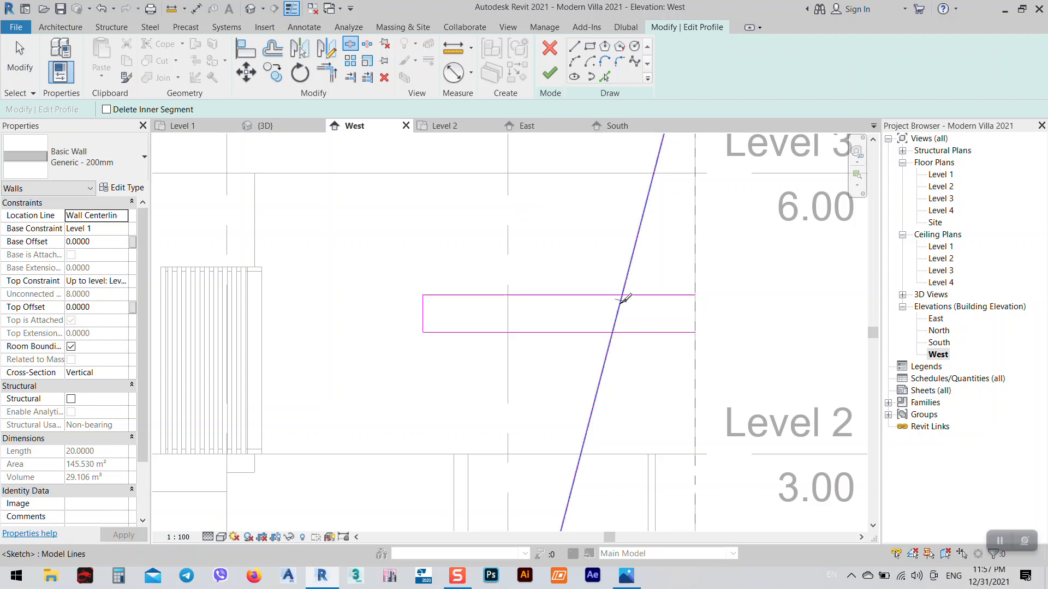
{"action": "left_click", "coordinate": [617, 316]}
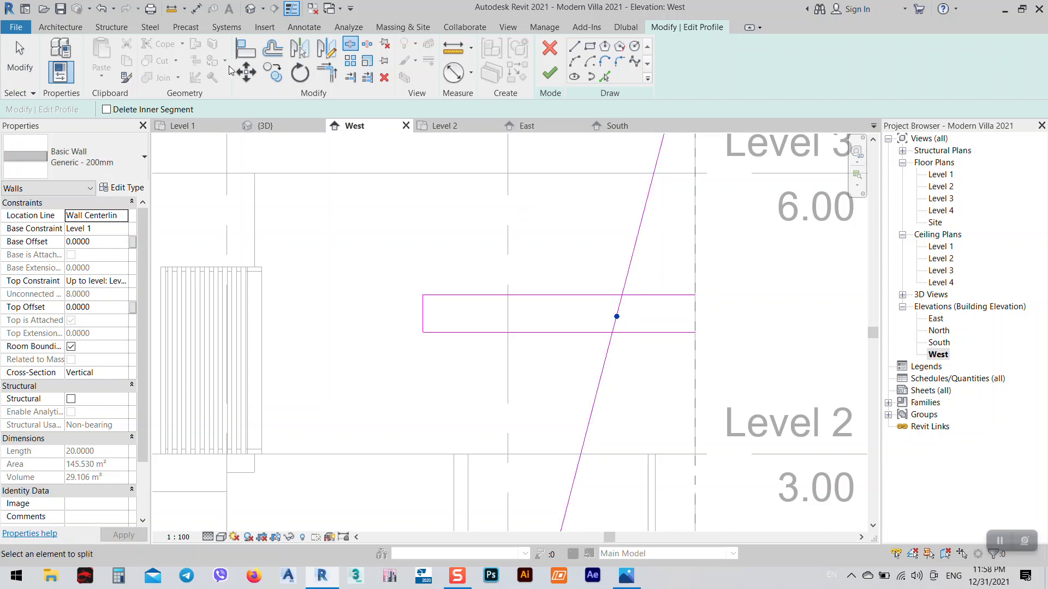
{"action": "left_click", "coordinate": [326, 72]}
{"action": "left_click", "coordinate": [600, 295]}
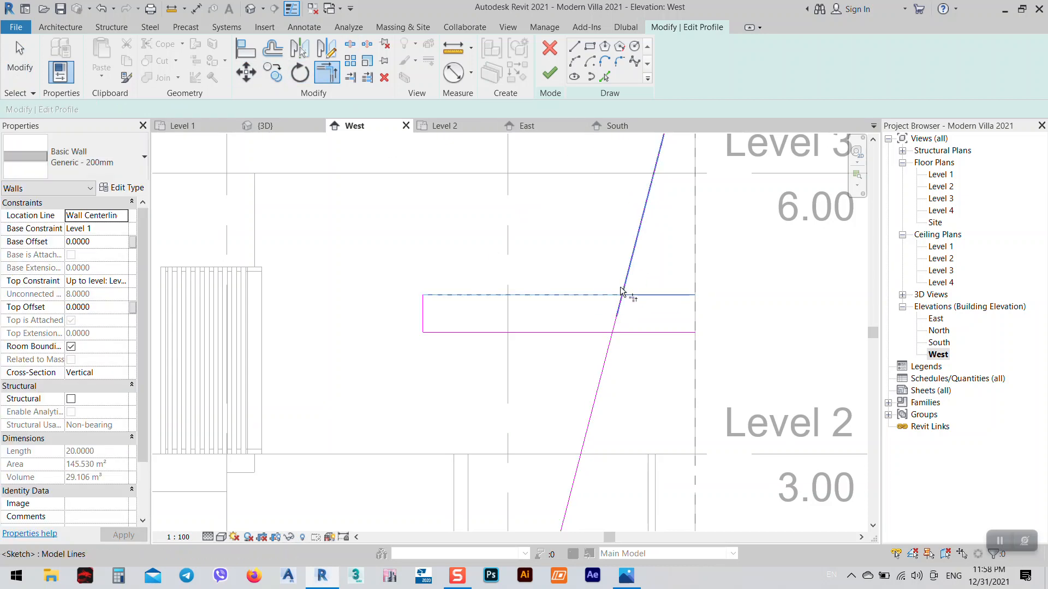
{"action": "left_click", "coordinate": [627, 285]}
{"action": "left_click", "coordinate": [590, 332]}
{"action": "left_click", "coordinate": [607, 349]}
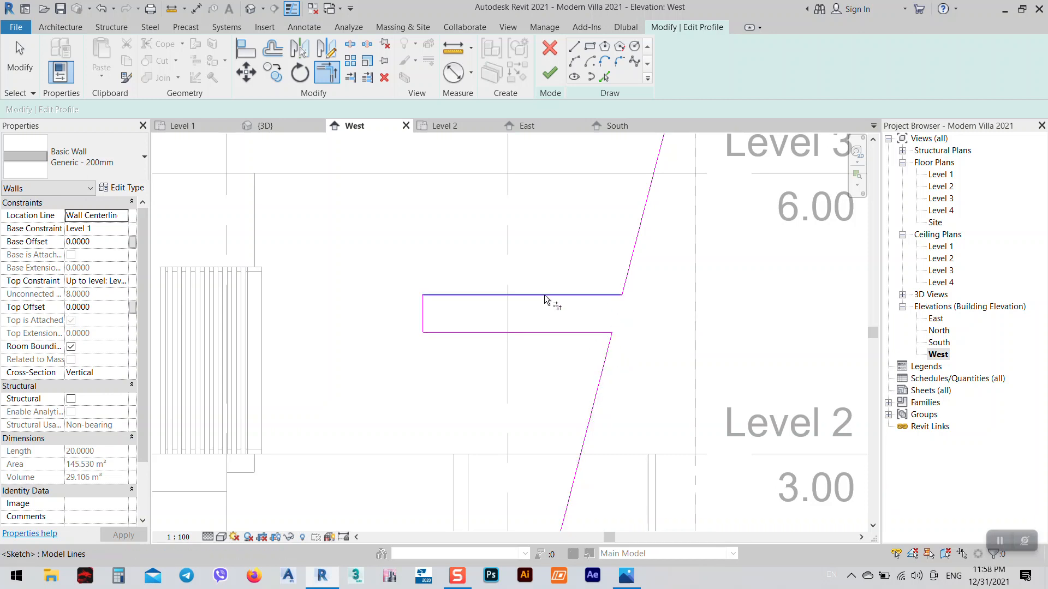
{"action": "scroll", "coordinate": [535, 287], "scroll_direction": "down", "scroll_amount": 2}
{"action": "right_click", "coordinate": [450, 263]}
{"action": "left_click", "coordinate": [472, 270]}
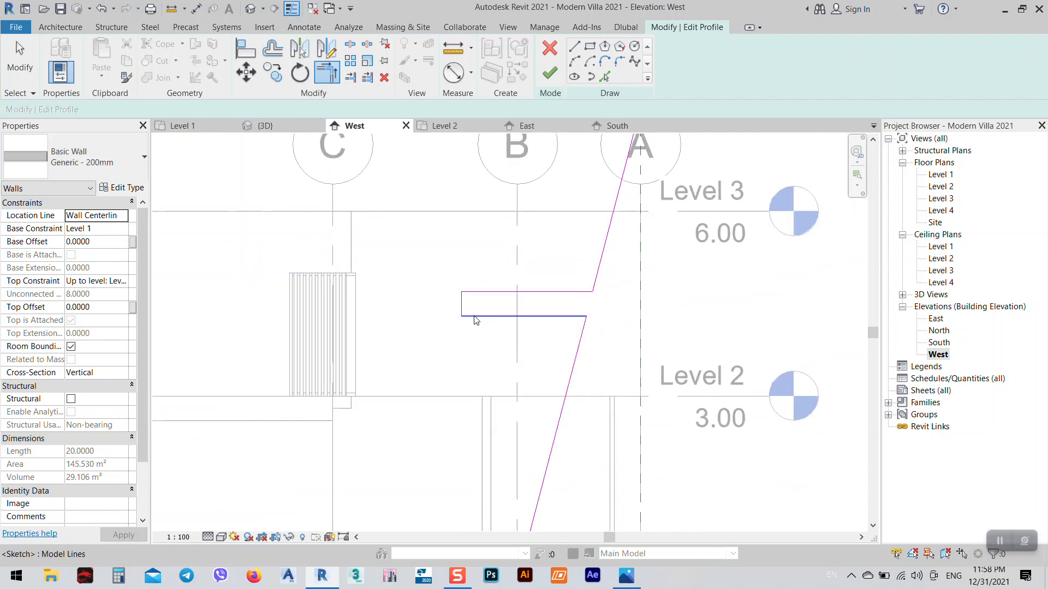
{"action": "left_click", "coordinate": [462, 301]}
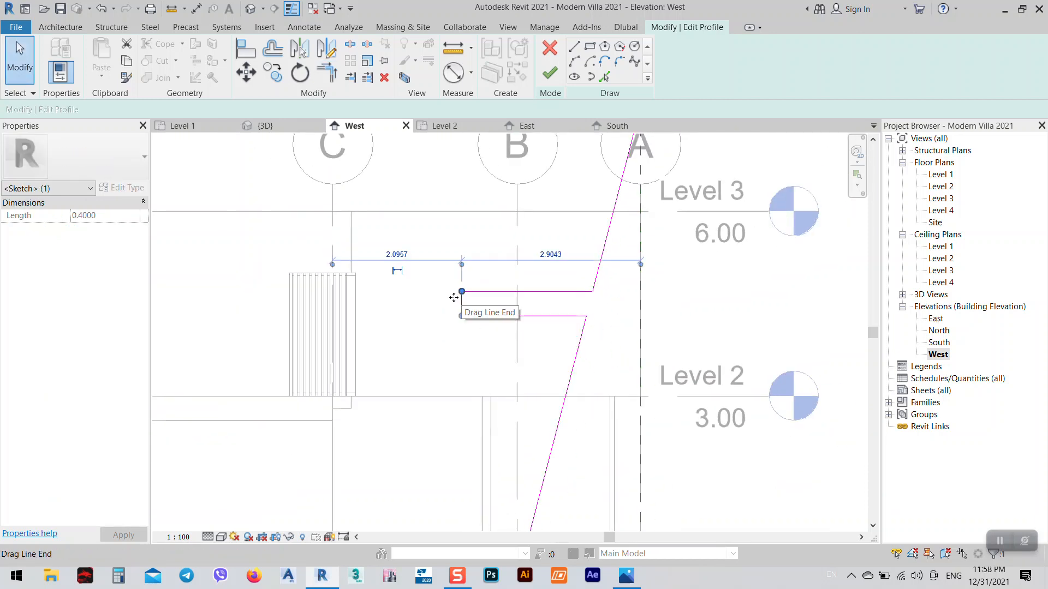
{"action": "left_click", "coordinate": [397, 270]}
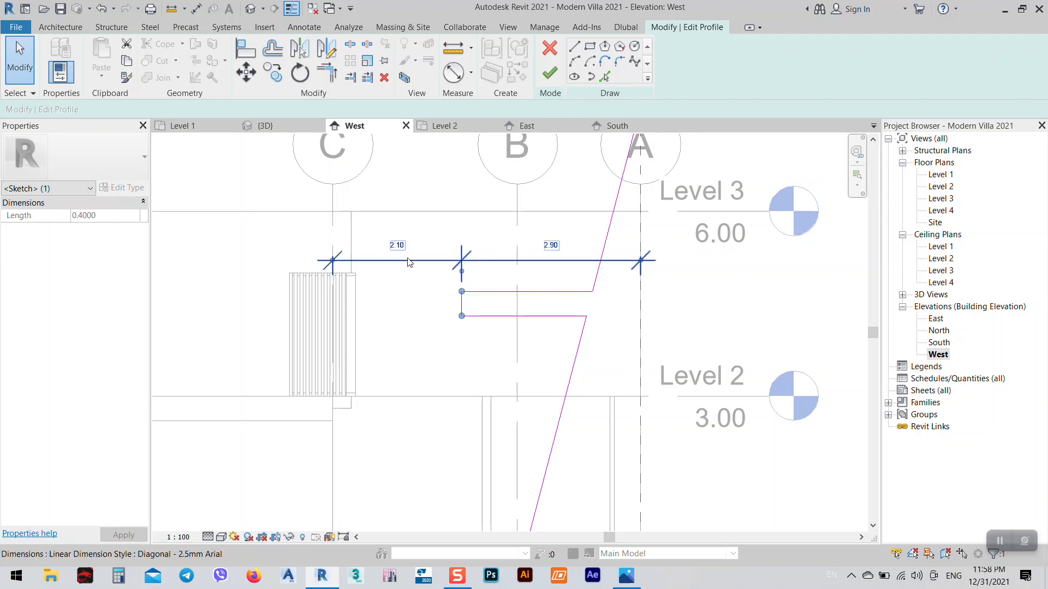
{"action": "left_click", "coordinate": [413, 262]}
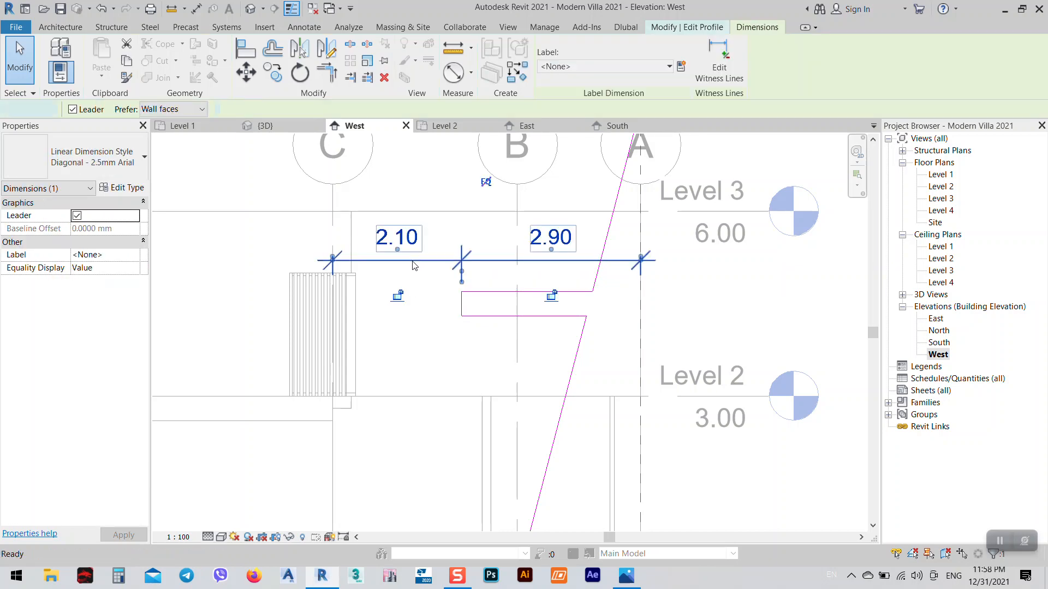
{"action": "key", "text": "Delete"}
- Place the slot's vertical end line 1.5 from grid C and finish the wall profile edit
{"action": "left_click", "coordinate": [462, 304]}
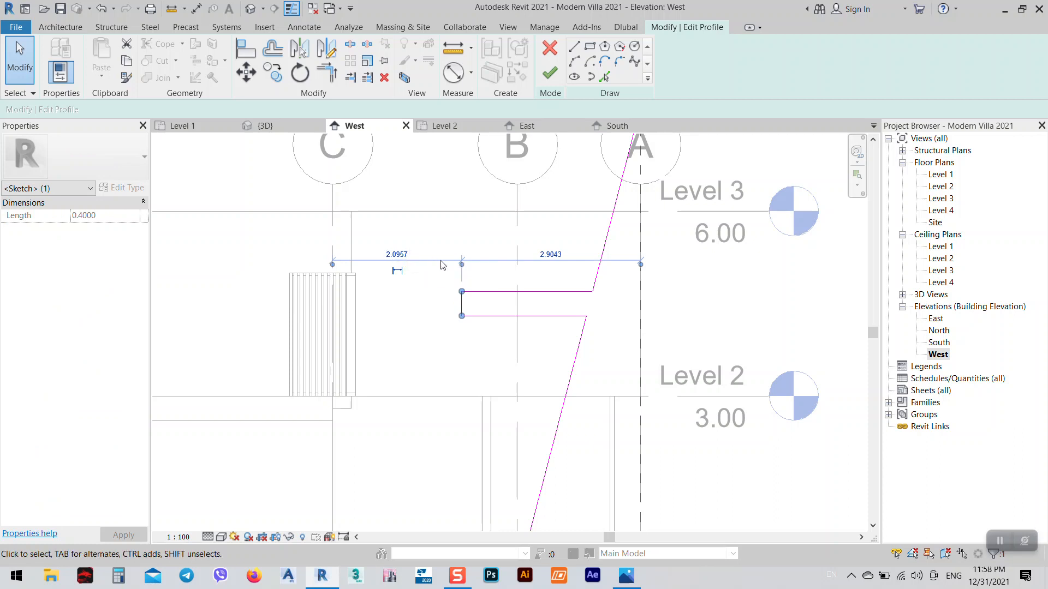
{"action": "left_click", "coordinate": [392, 255]}
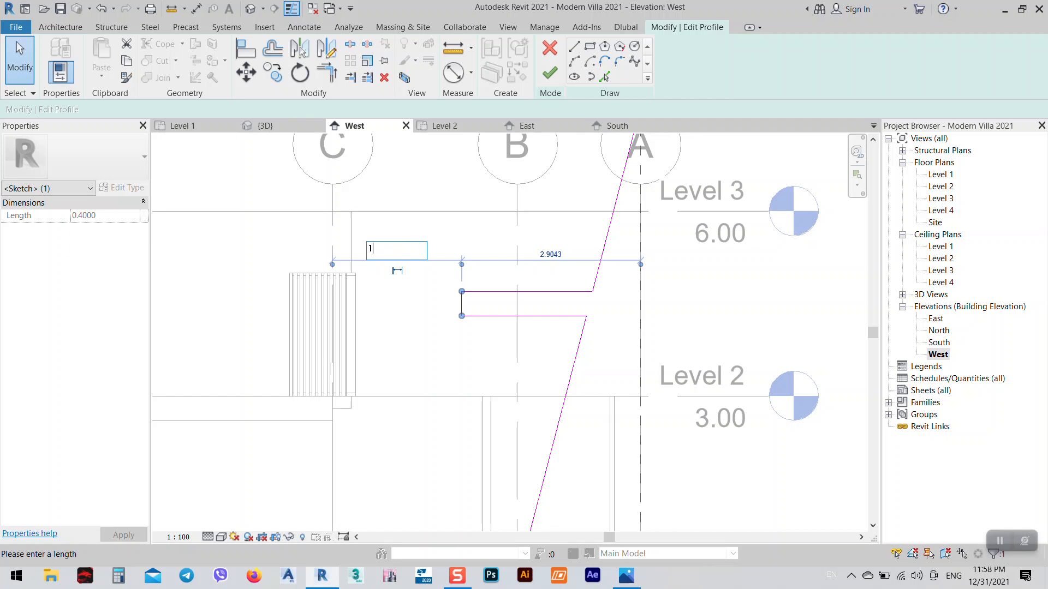
{"action": "key", "text": "Return"}
{"action": "left_click", "coordinate": [371, 254]}
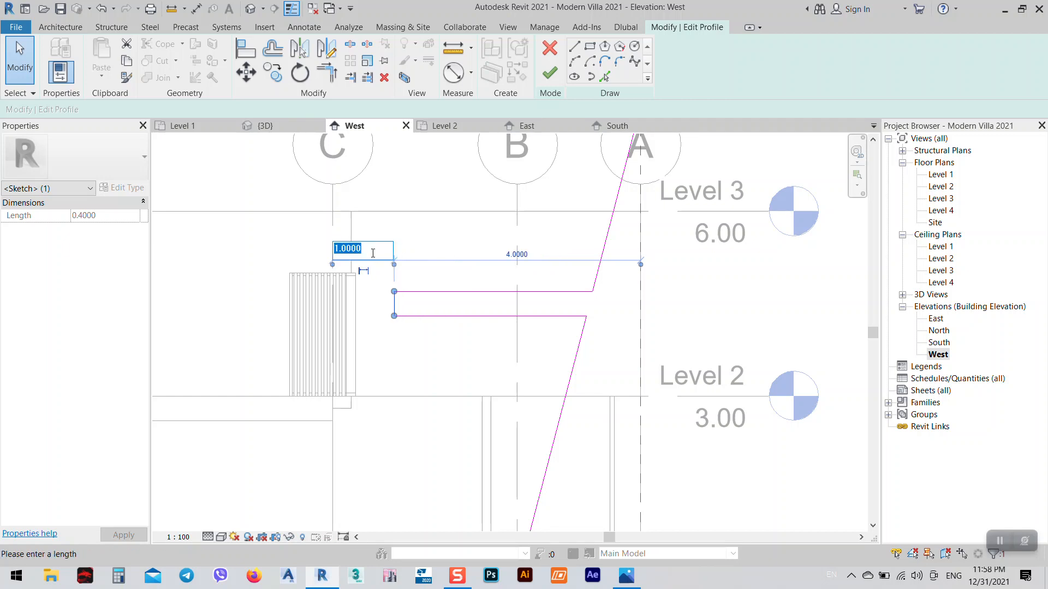
{"action": "type", "text": "1.5"}
{"action": "key", "text": "Return"}
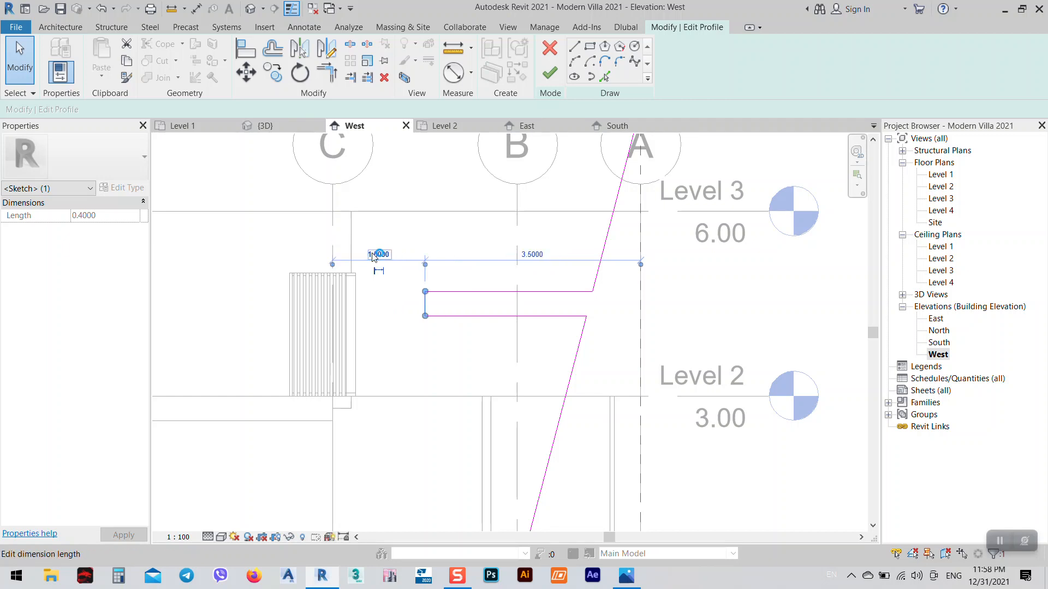
{"action": "left_click", "coordinate": [549, 73]}
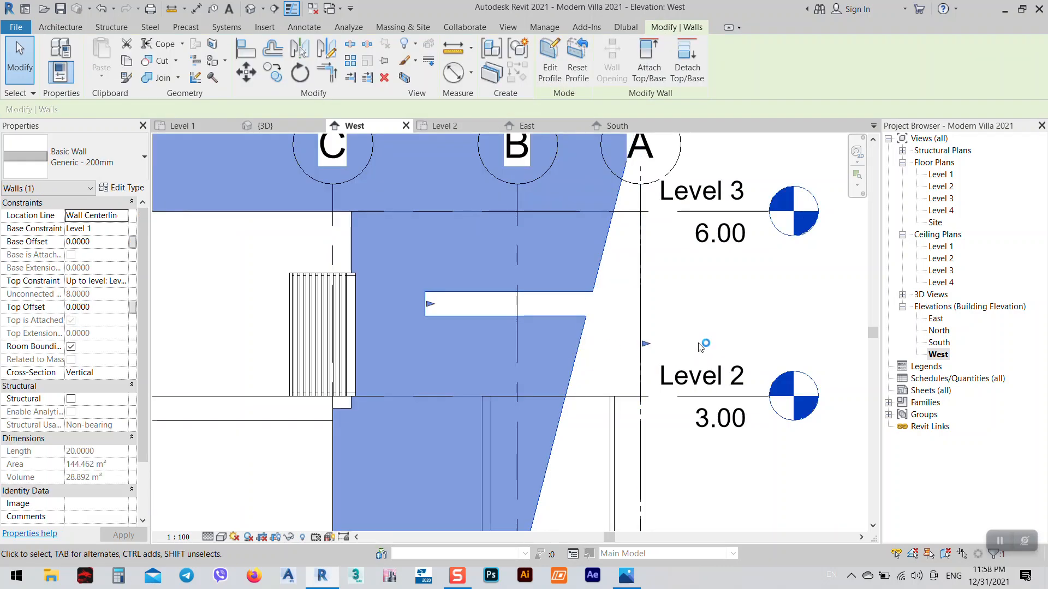
{"action": "key", "text": "Escape"}
- Compare the wall slot in 3D with the reference photo, and start an in-place model in the Generic Models category
{"action": "left_click", "coordinate": [314, 129]}
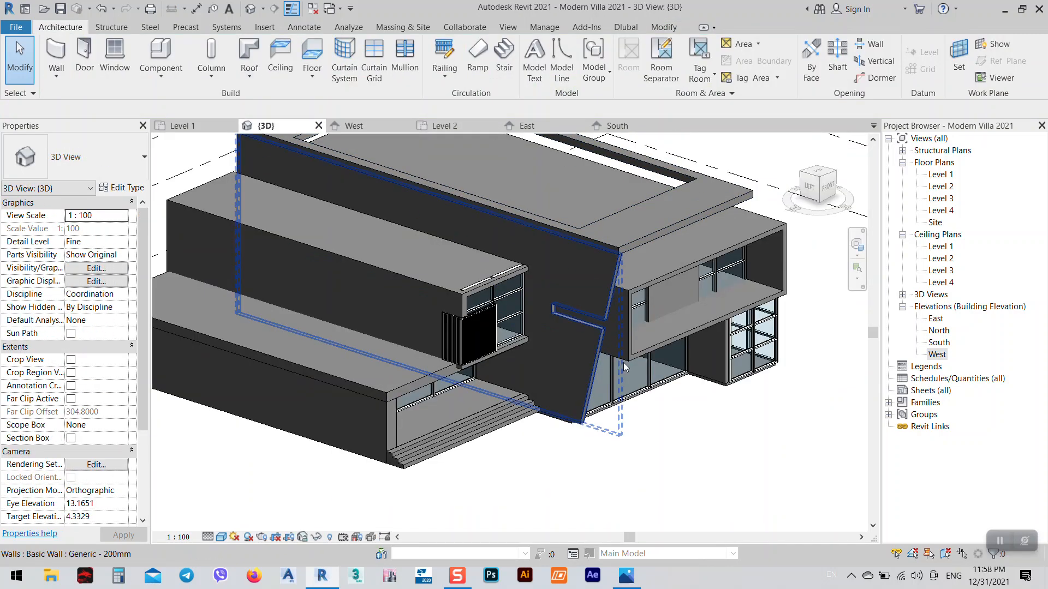
{"action": "middle_click_drag", "start_coordinate": [535, 306], "coordinate": [491, 317], "text": "shift"}
{"action": "left_click", "coordinate": [619, 570]}
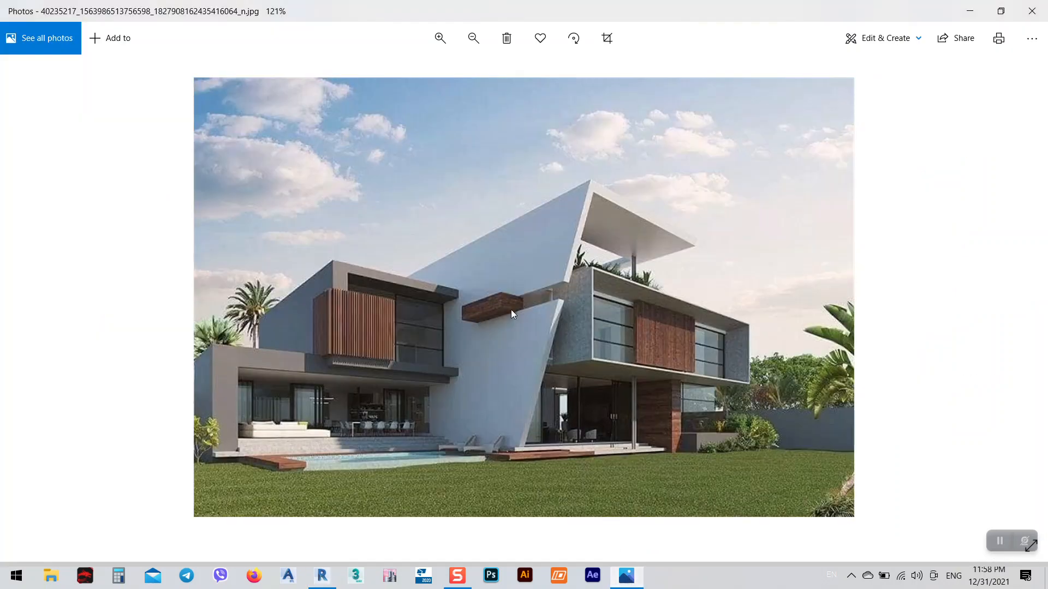
{"action": "left_click", "coordinate": [977, 13]}
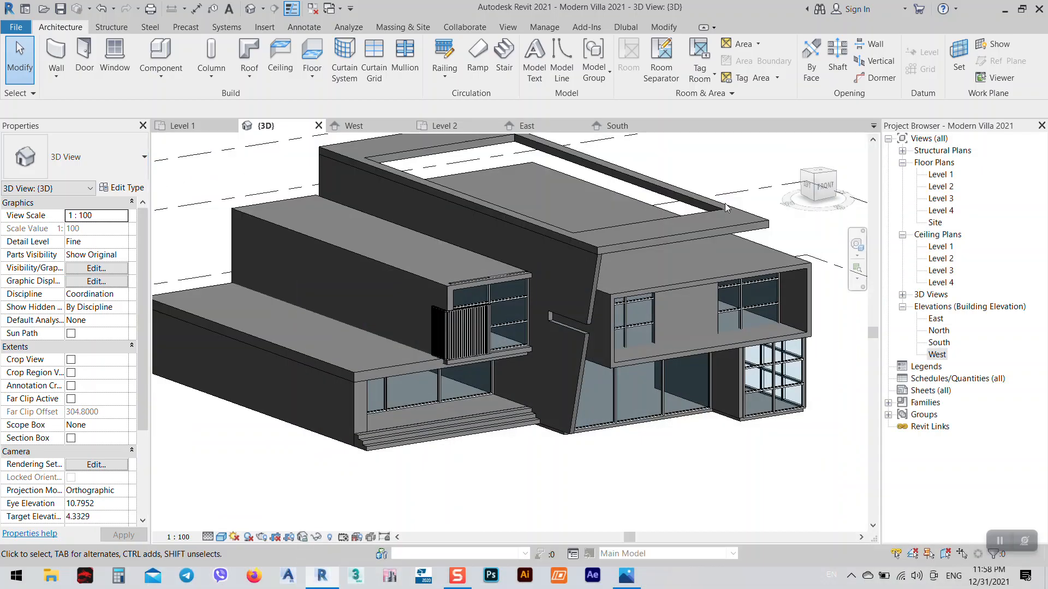
{"action": "scroll", "coordinate": [552, 325], "scroll_direction": "up", "scroll_amount": 8}
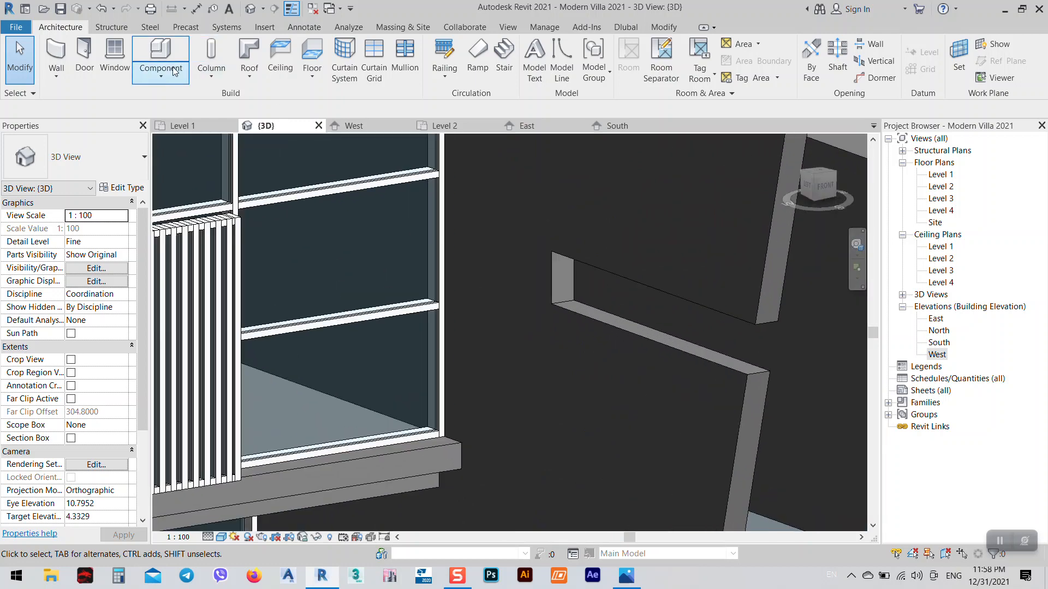
{"action": "left_click", "coordinate": [163, 81]}
{"action": "left_click", "coordinate": [164, 134]}
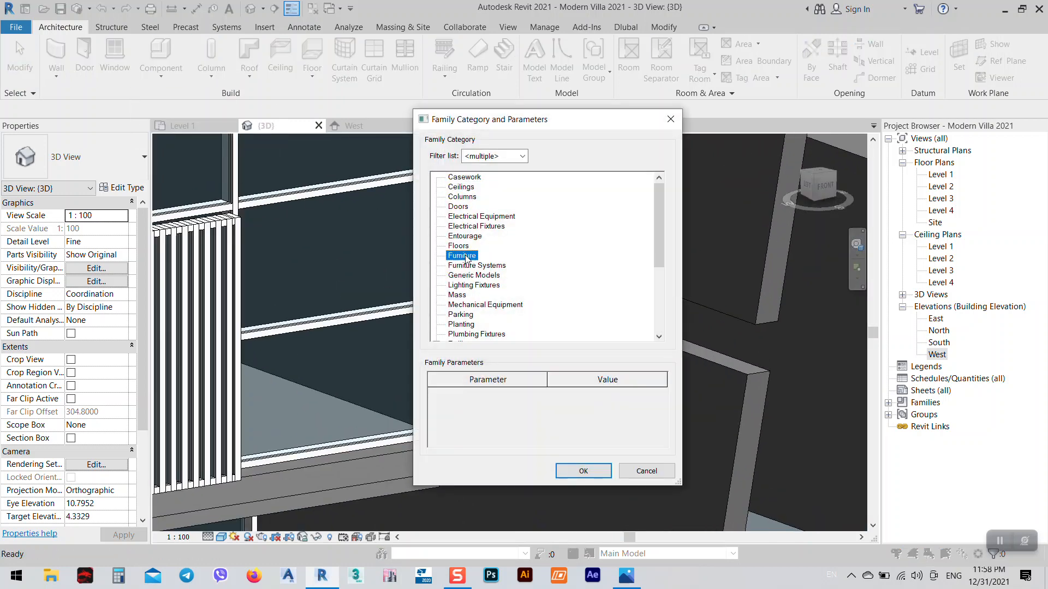
{"action": "double_click", "coordinate": [473, 276]}
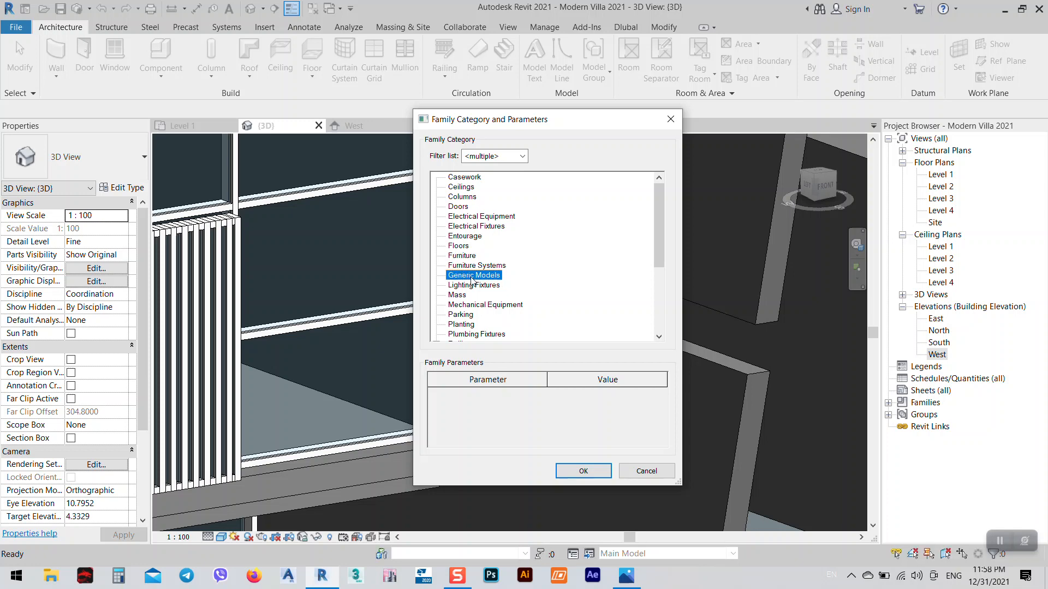
{"action": "left_click", "coordinate": [532, 312]}
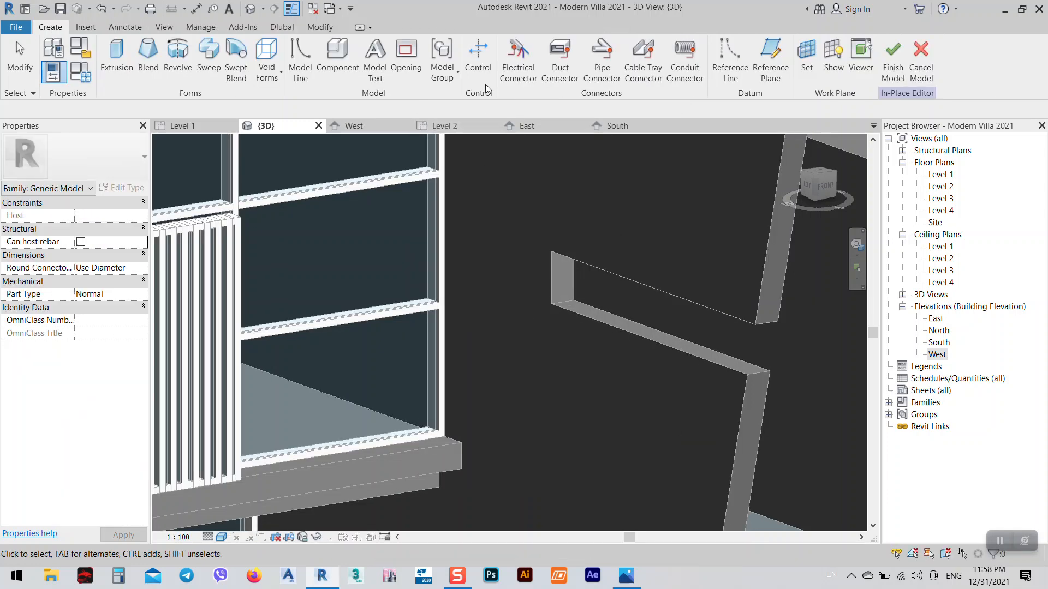
- Start an extrusion and pick the slanted wall's outer face as its work plane
{"action": "left_click", "coordinate": [116, 57]}
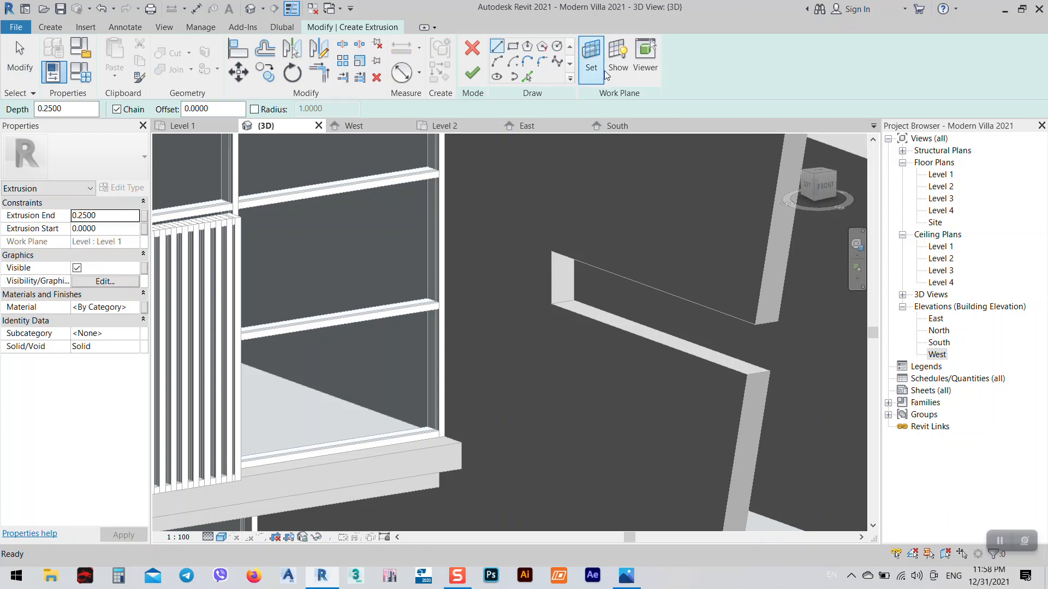
{"action": "left_click", "coordinate": [733, 240]}
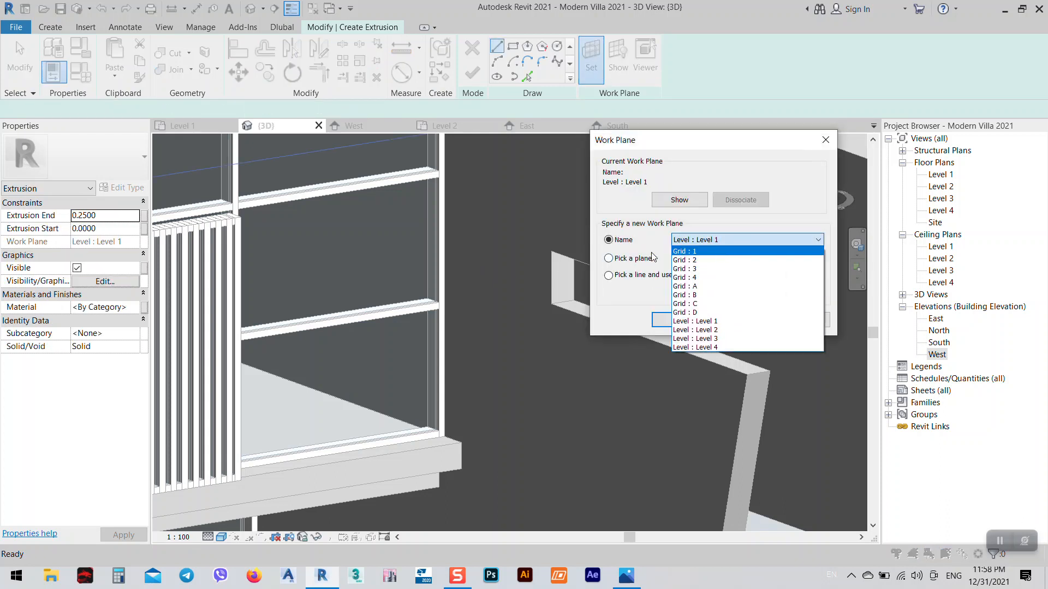
{"action": "left_click", "coordinate": [638, 260]}
{"action": "left_click", "coordinate": [680, 319]}
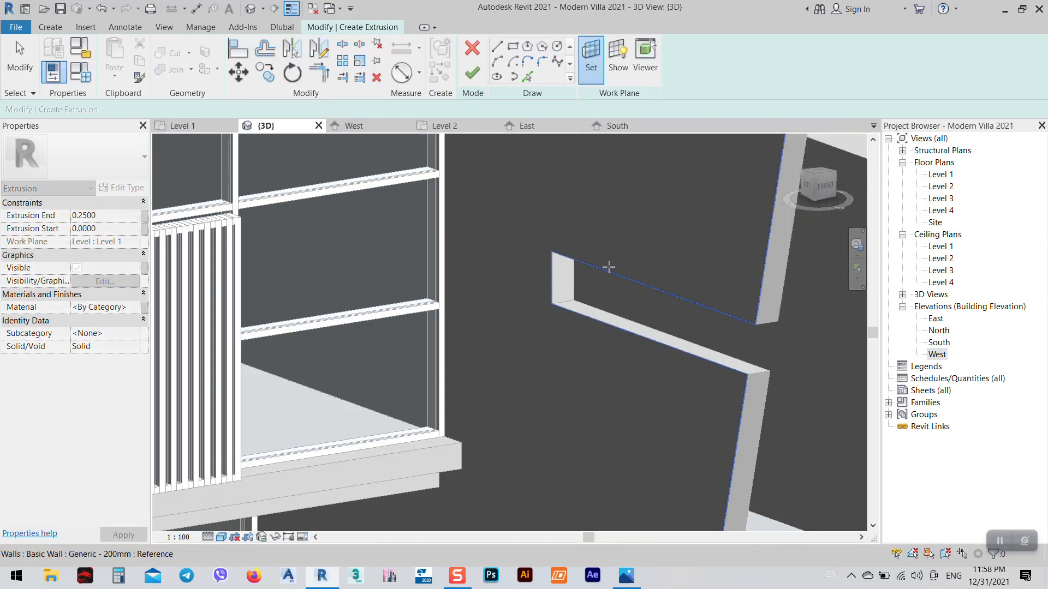
{"action": "left_click", "coordinate": [608, 267]}
- Sketch a rectangle from the slot's upper inner corner down to its lower edge and set its length to 1
{"action": "key", "text": "r"}
{"action": "key", "text": "c"}
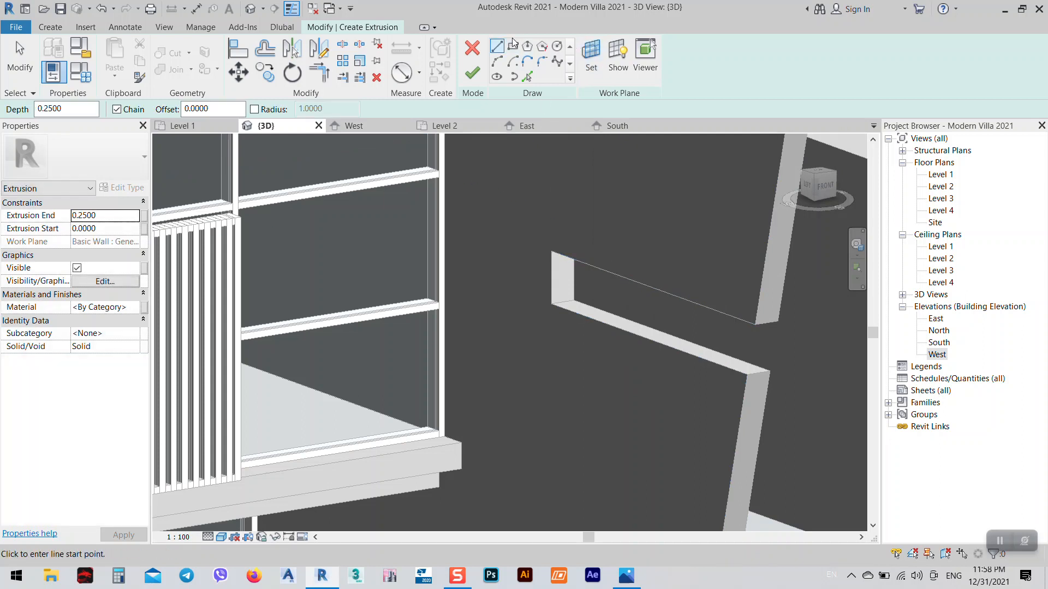
{"action": "left_click", "coordinate": [551, 252]}
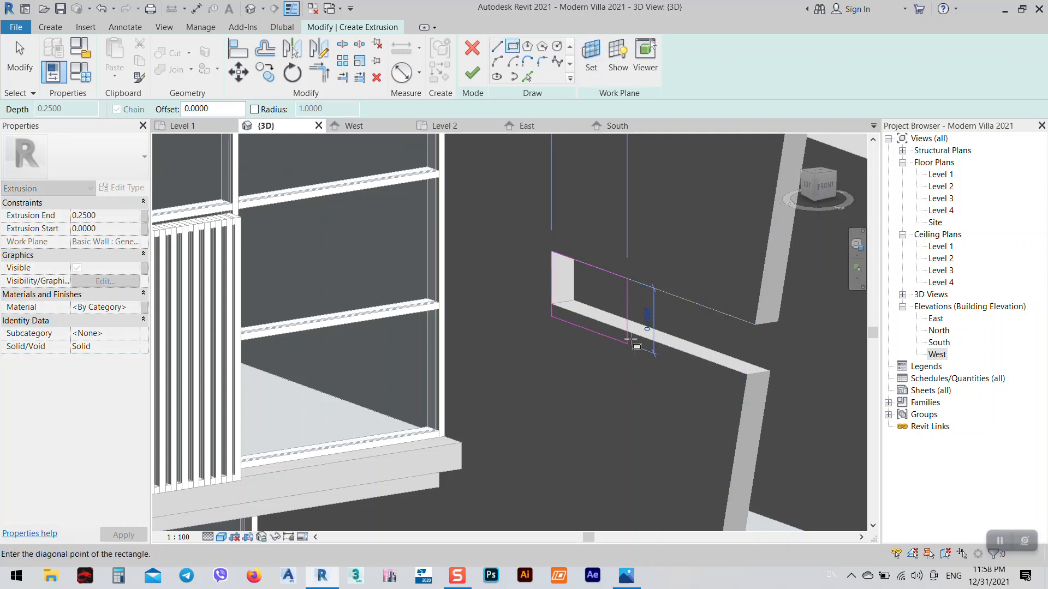
{"action": "left_click", "coordinate": [633, 332]}
{"action": "scroll", "coordinate": [608, 245], "scroll_direction": "up", "scroll_amount": 4}
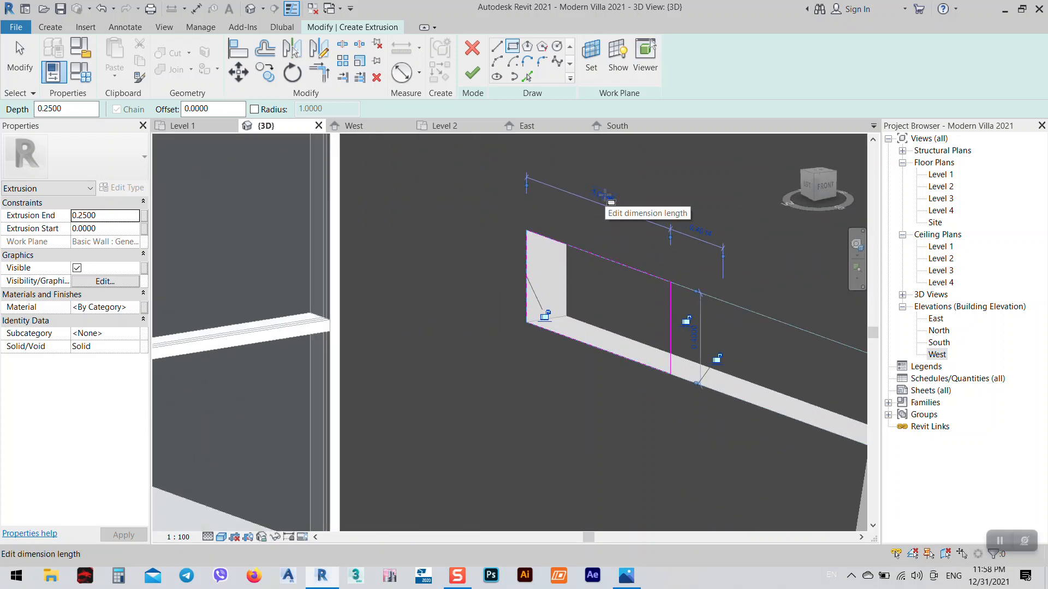
{"action": "left_click", "coordinate": [604, 197]}
{"action": "type", "text": "1"}
{"action": "key", "text": "Return"}
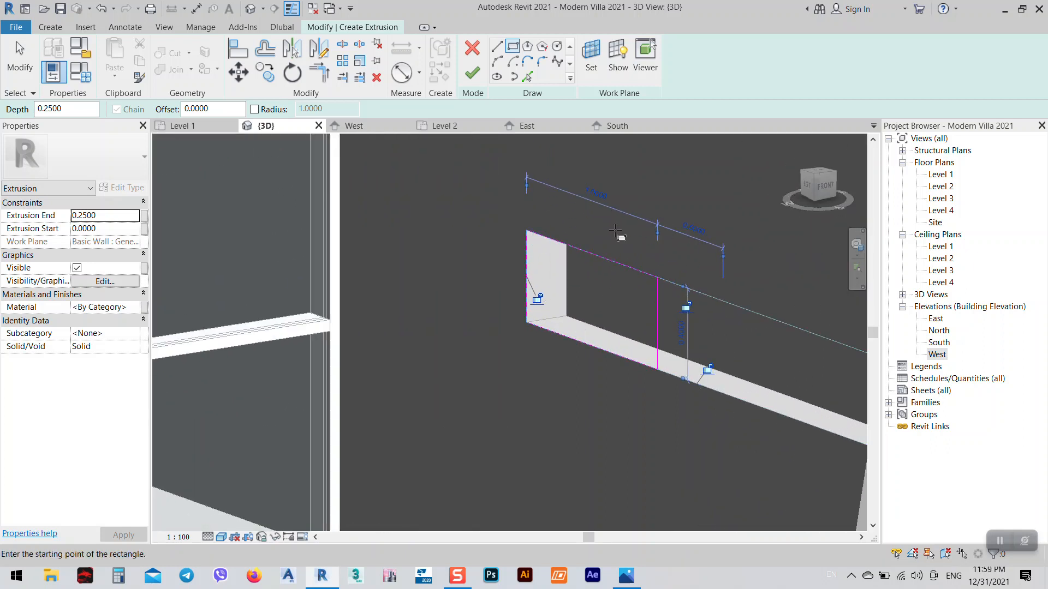
- Set the rectangle's length to 1.5 after checking the reference photo, and finish the extrusion sketch
{"action": "left_click", "coordinate": [626, 576]}
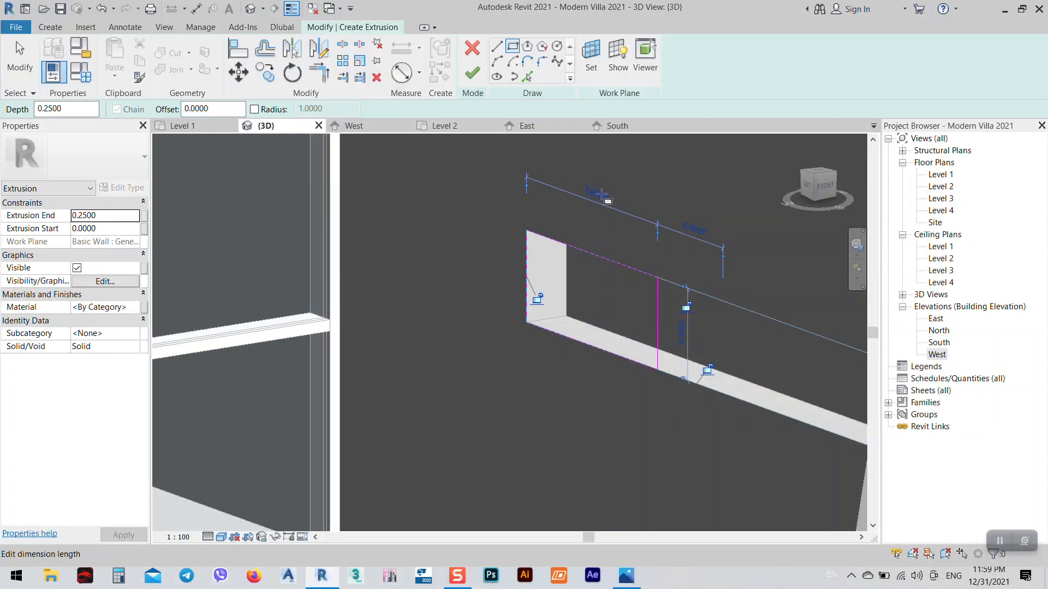
{"action": "left_click", "coordinate": [599, 192]}
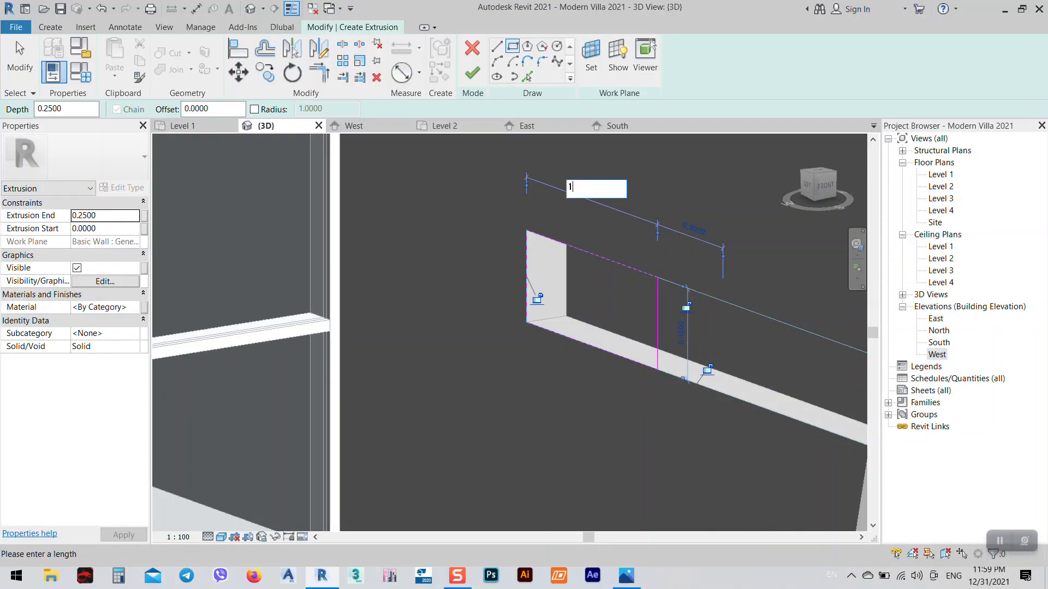
{"action": "key", "text": "Return"}
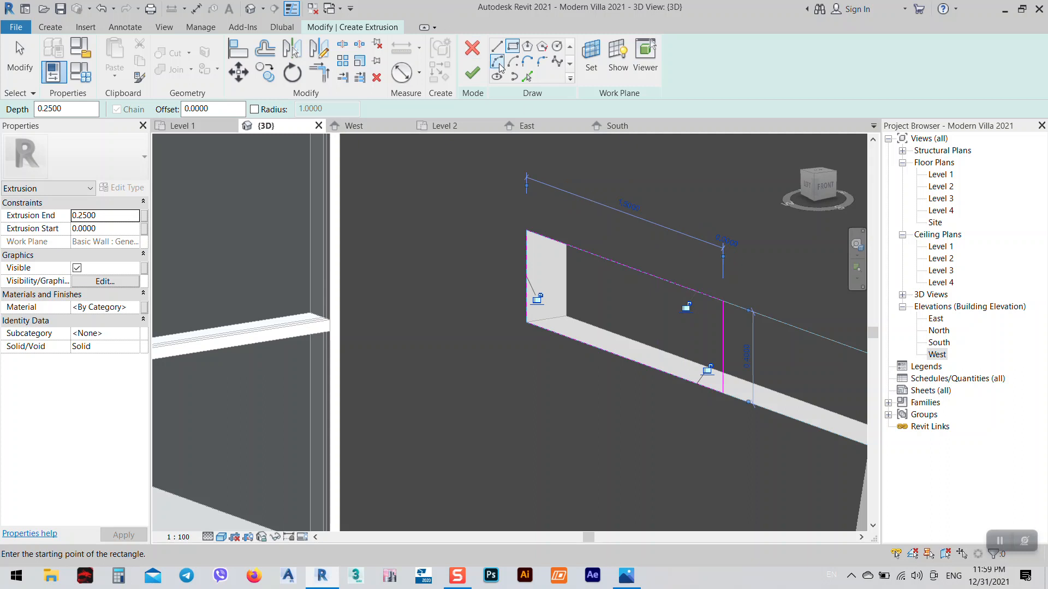
{"action": "left_click", "coordinate": [473, 72]}
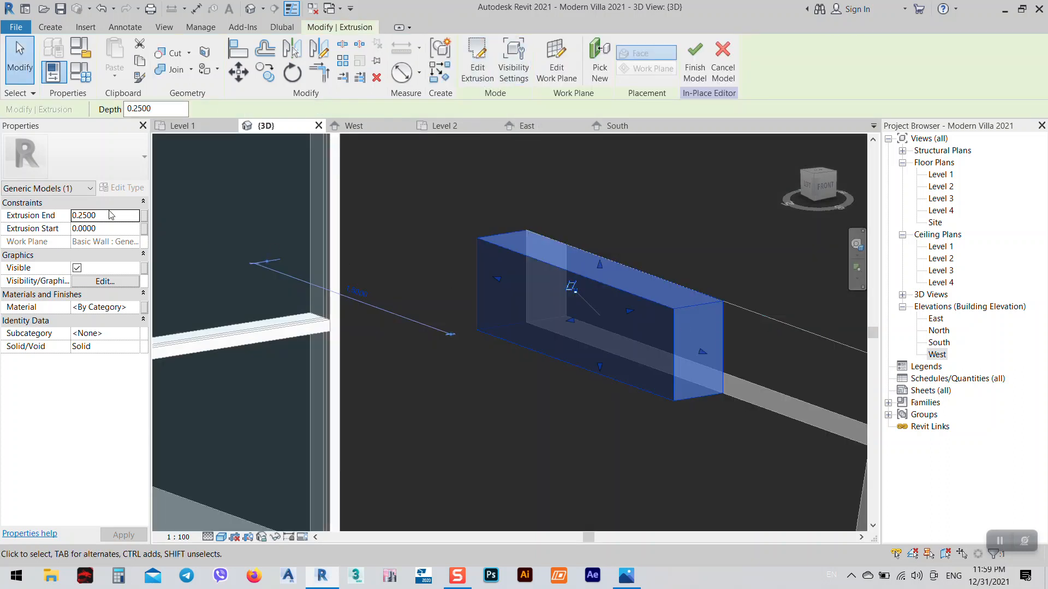
- Set the extrusion's depth to 0.35 and compare the box with the wooden one in the reference photo
{"action": "left_click", "coordinate": [155, 108]}
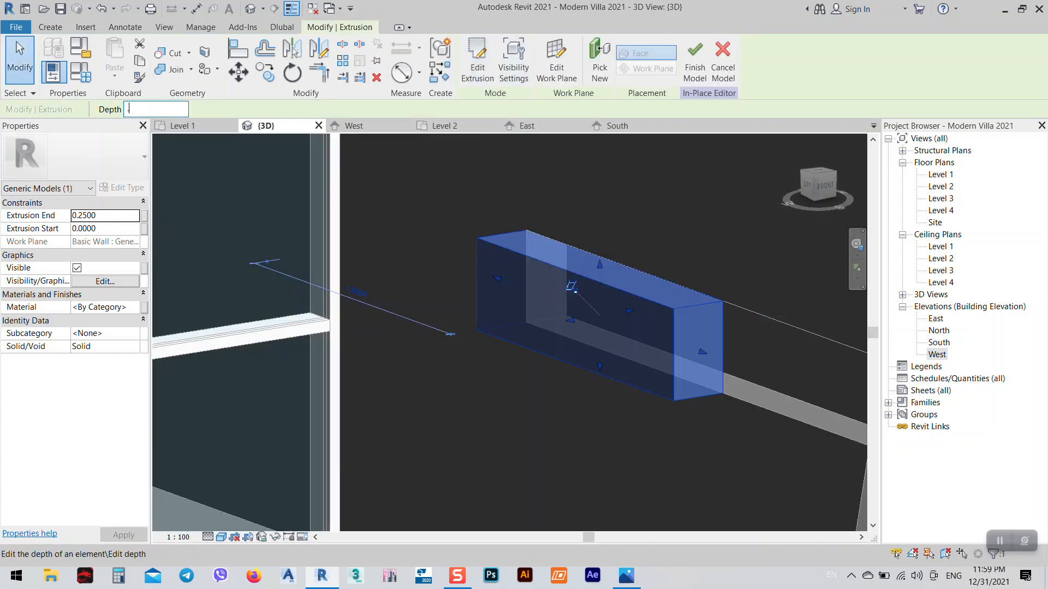
{"action": "type", "text": ".35"}
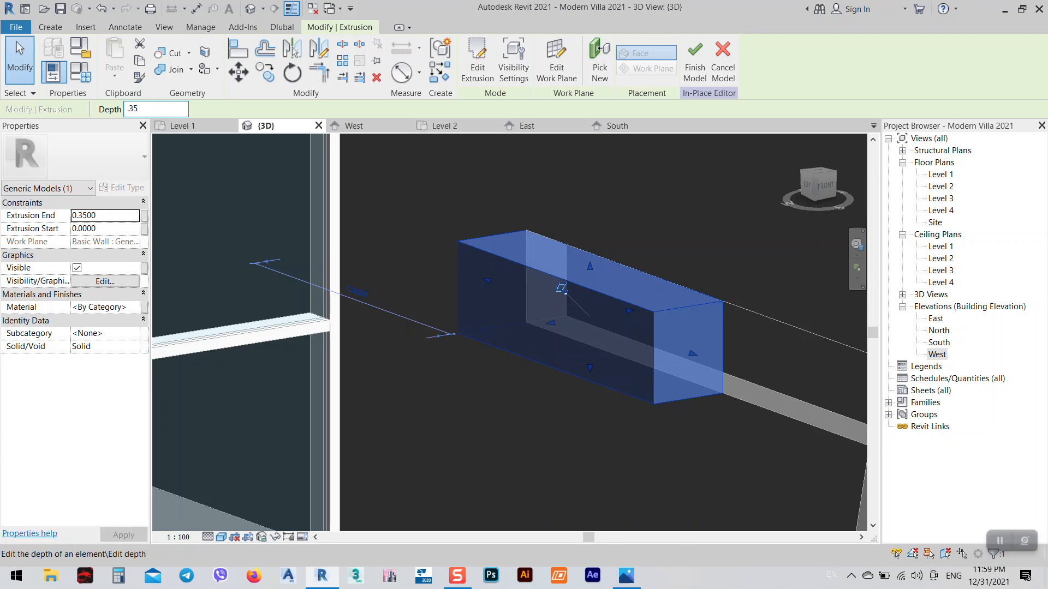
{"action": "key", "text": "Return"}
{"action": "scroll", "coordinate": [393, 369], "scroll_direction": "down", "scroll_amount": 3}
{"action": "left_click", "coordinate": [626, 570]}
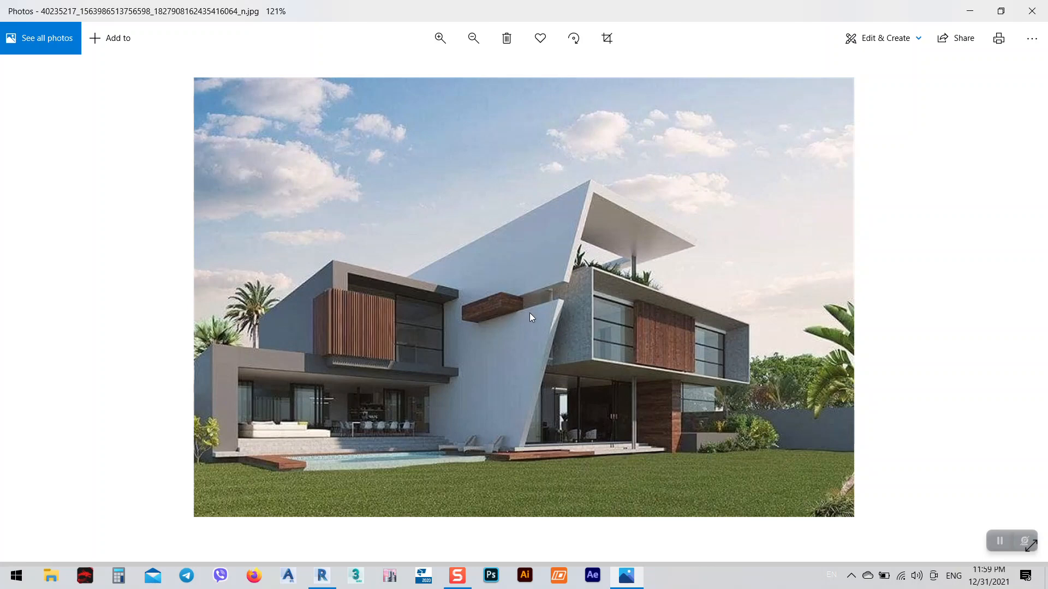
{"action": "left_click", "coordinate": [970, 11]}
{"action": "scroll", "coordinate": [501, 343], "scroll_direction": "up", "scroll_amount": 5}
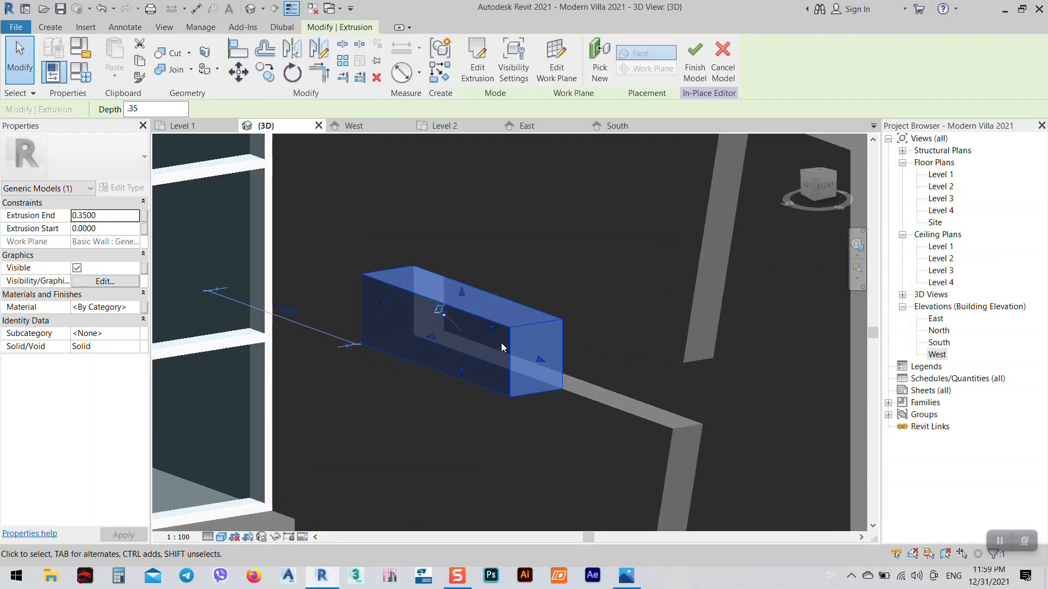
- Finish the in-place model and extend the box inward through the slanted wall's full thickness
{"action": "left_click", "coordinate": [695, 60]}
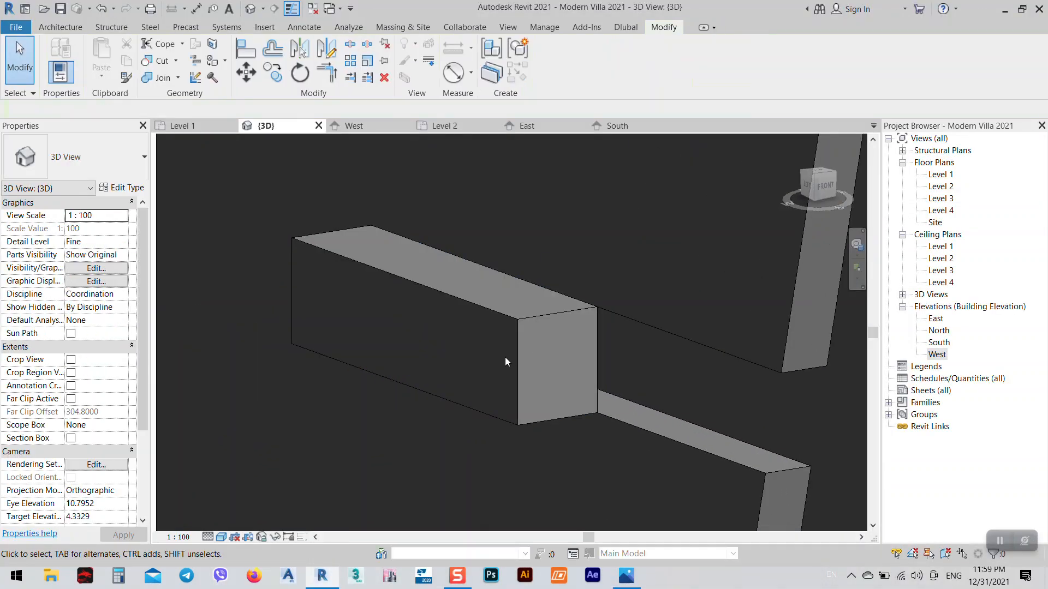
{"action": "left_click", "coordinate": [532, 324]}
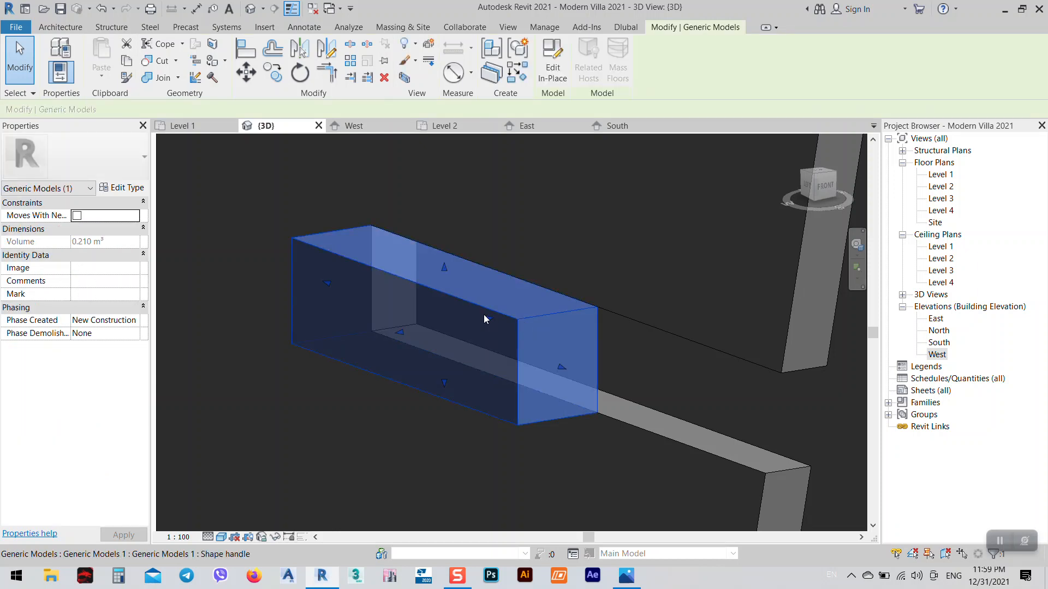
{"action": "left_click_drag", "start_coordinate": [489, 321], "coordinate": [532, 261]}
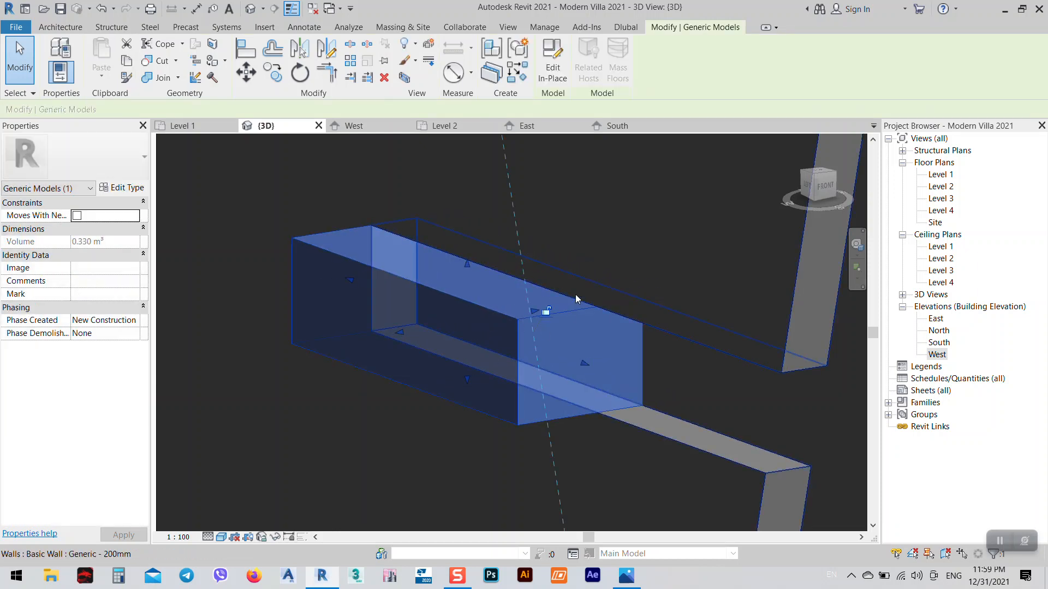
{"action": "scroll", "coordinate": [570, 281], "scroll_direction": "down", "scroll_amount": 5}
{"action": "scroll", "coordinate": [565, 270], "scroll_direction": "down", "scroll_amount": 5}
{"action": "key", "text": "Escape"}
- Examine the box on the slanted wall and the villa's overall massing from several angles
{"action": "scroll", "coordinate": [565, 276], "scroll_direction": "up", "scroll_amount": 5}
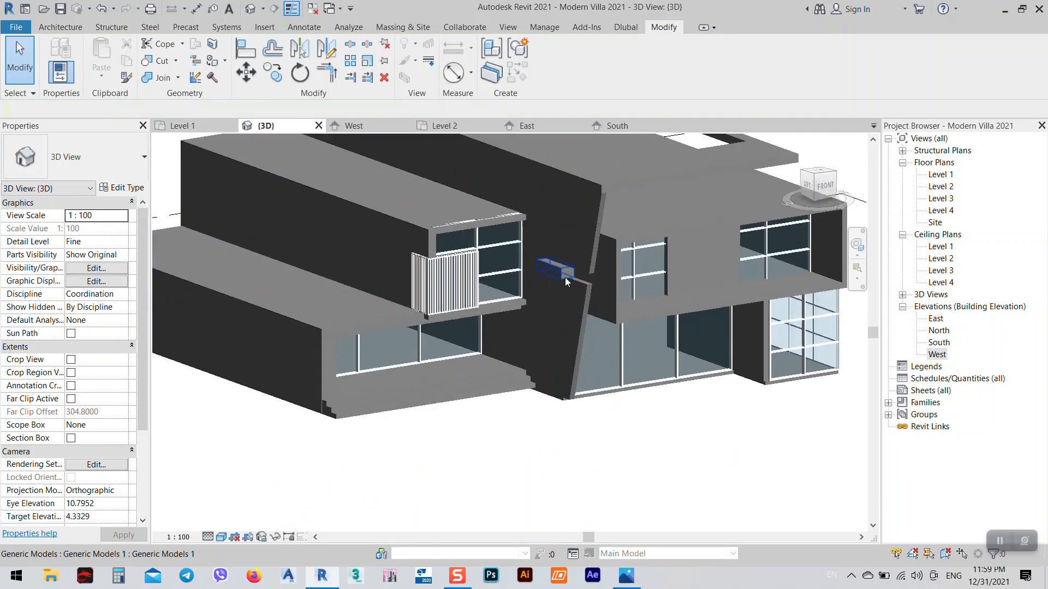
{"action": "scroll", "coordinate": [565, 291], "scroll_direction": "down", "scroll_amount": 5}
{"action": "middle_click_drag", "start_coordinate": [565, 290], "coordinate": [507, 360], "text": "shift"}
{"action": "scroll", "coordinate": [500, 359], "scroll_direction": "up", "scroll_amount": 8}
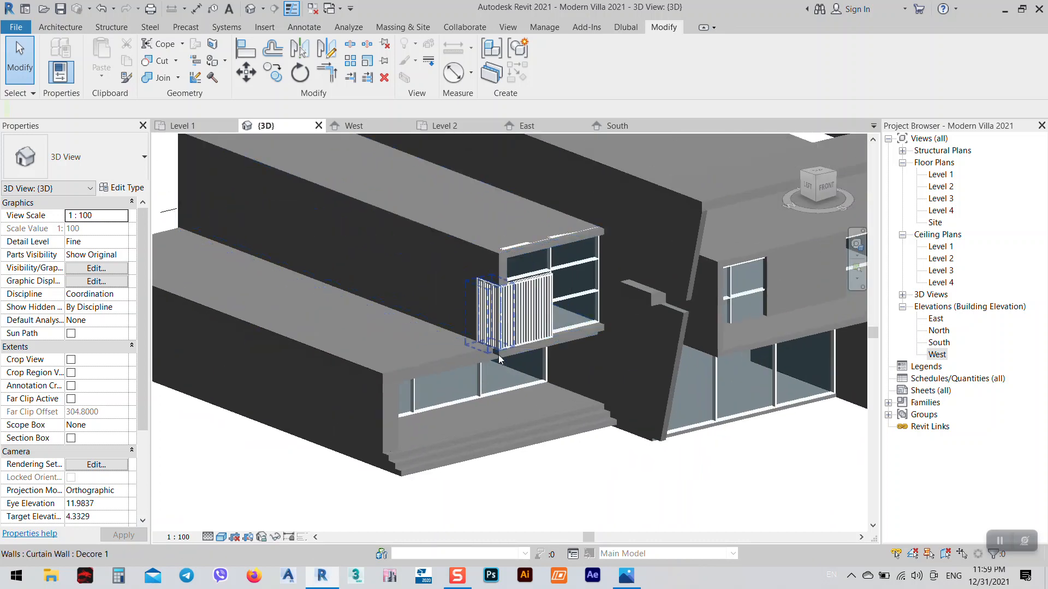
{"action": "scroll", "coordinate": [500, 361], "scroll_direction": "down", "scroll_amount": 10}
{"action": "middle_click_drag", "start_coordinate": [641, 479], "coordinate": [674, 440], "text": "shift"}
{"action": "scroll", "coordinate": [673, 440], "scroll_direction": "down", "scroll_amount": 4}
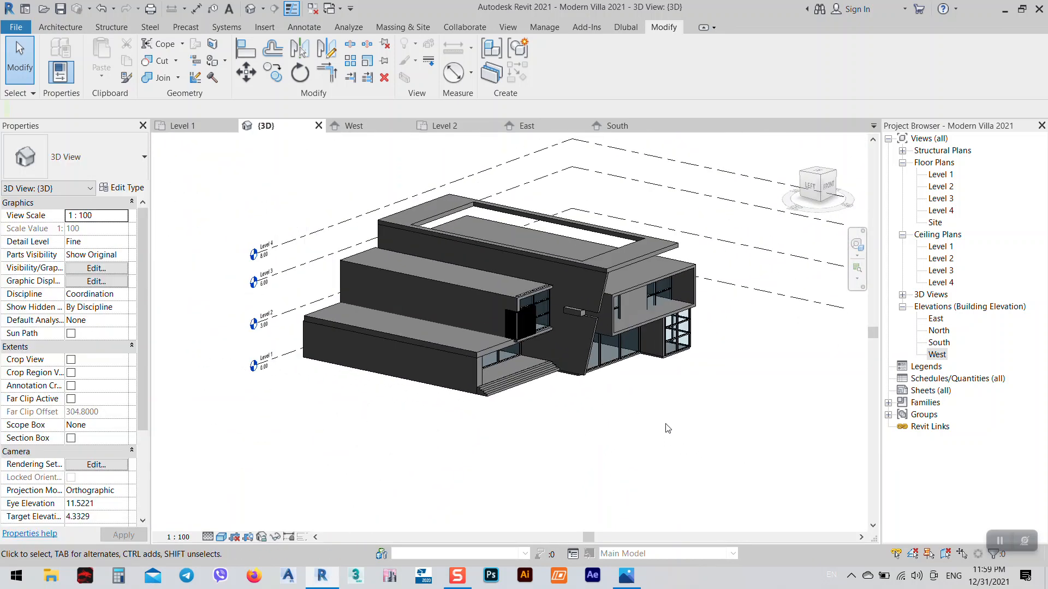
- Open the Level 1 floor plan and set up an architectural wall of type Generic - 225mm Masonry
{"action": "double_click", "coordinate": [938, 175]}
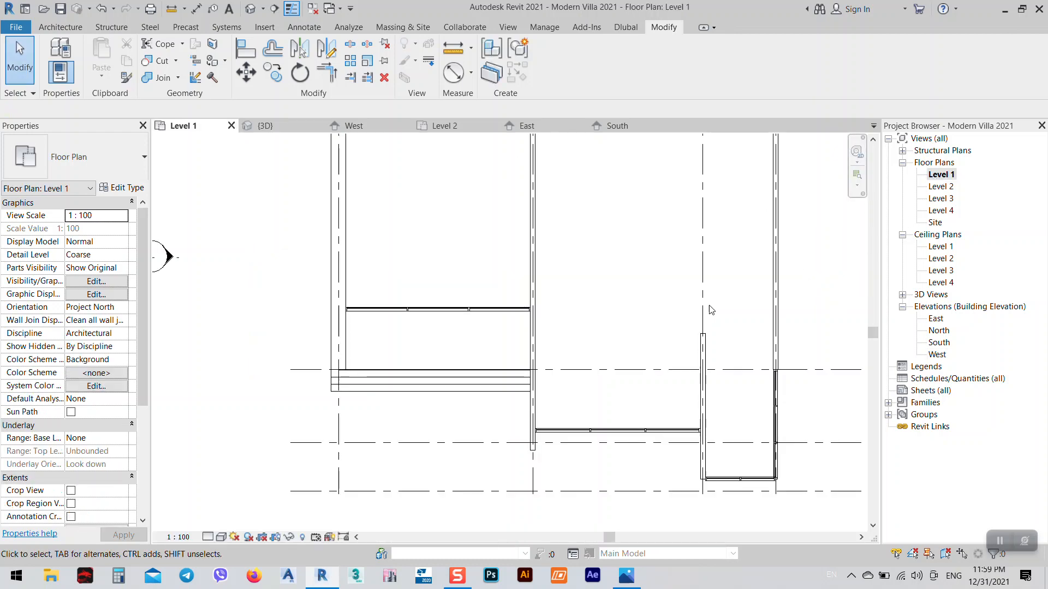
{"action": "scroll", "coordinate": [708, 307], "scroll_direction": "down", "scroll_amount": 5}
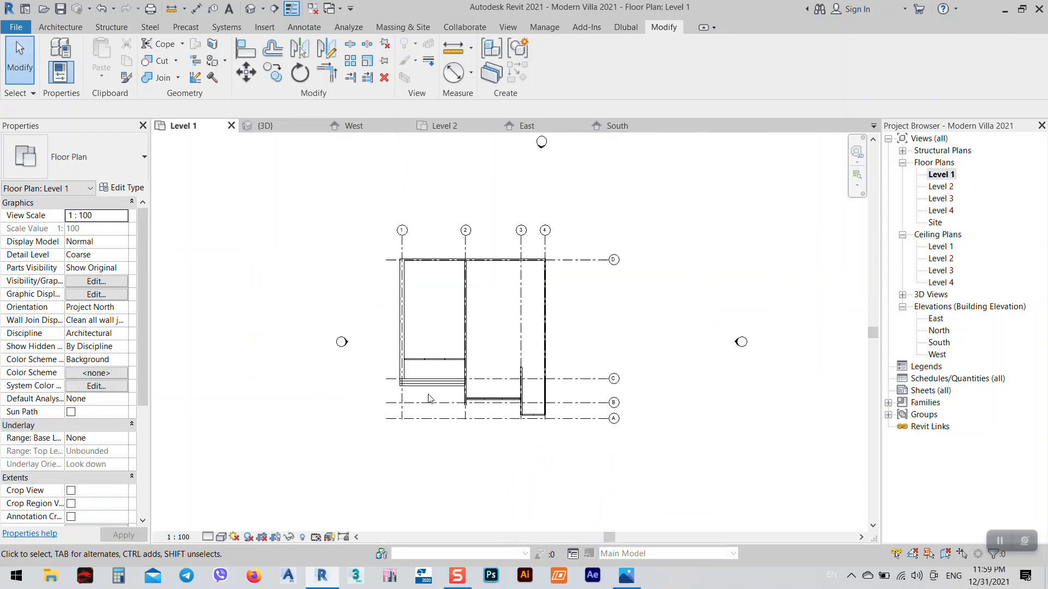
{"action": "left_click", "coordinate": [69, 28]}
{"action": "left_click", "coordinate": [59, 68]}
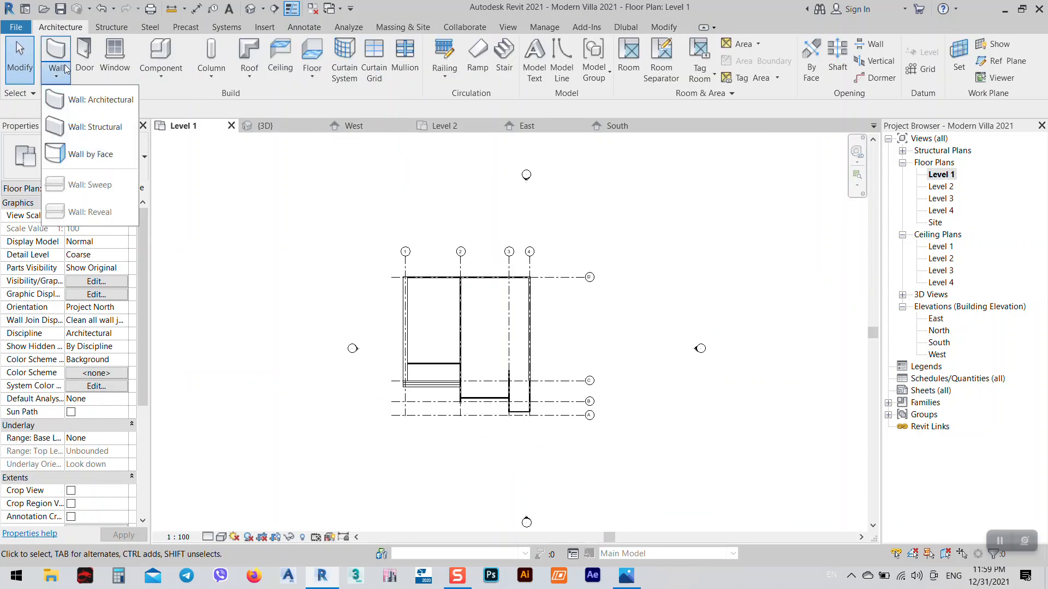
{"action": "left_click", "coordinate": [82, 97]}
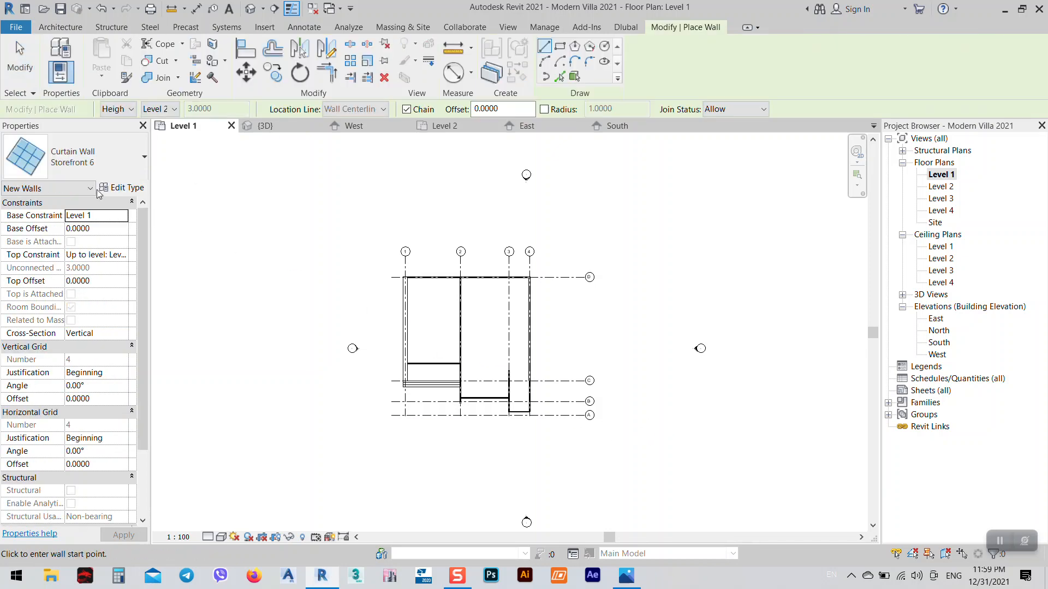
{"action": "left_click", "coordinate": [106, 163]}
{"action": "scroll", "coordinate": [100, 246], "scroll_direction": "up", "scroll_amount": 3}
{"action": "scroll", "coordinate": [99, 247], "scroll_direction": "up", "scroll_amount": 3}
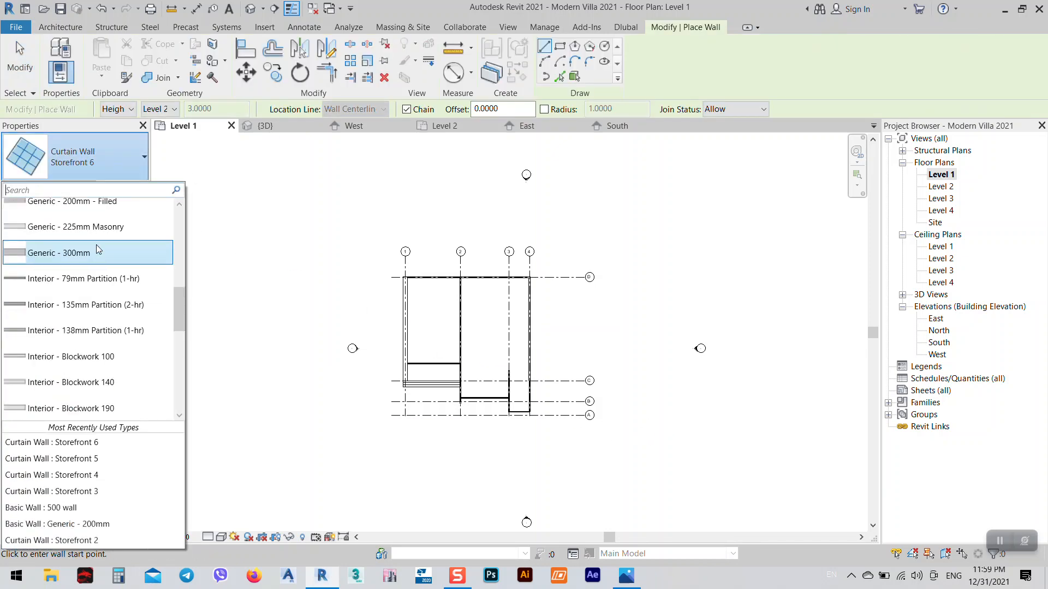
{"action": "left_click", "coordinate": [57, 228]}
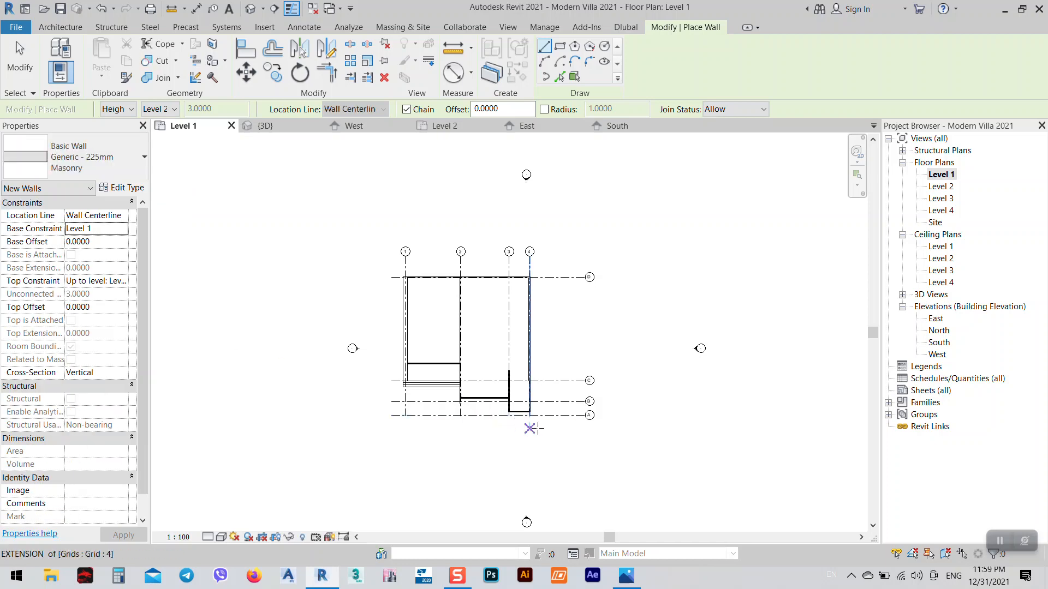
- Draw a U-shaped boundary wall around the villa's rear and sides, about 27.2 m along the grid 4 side and 20.7 m along the grid 1 side
{"action": "left_click", "coordinate": [560, 415]}
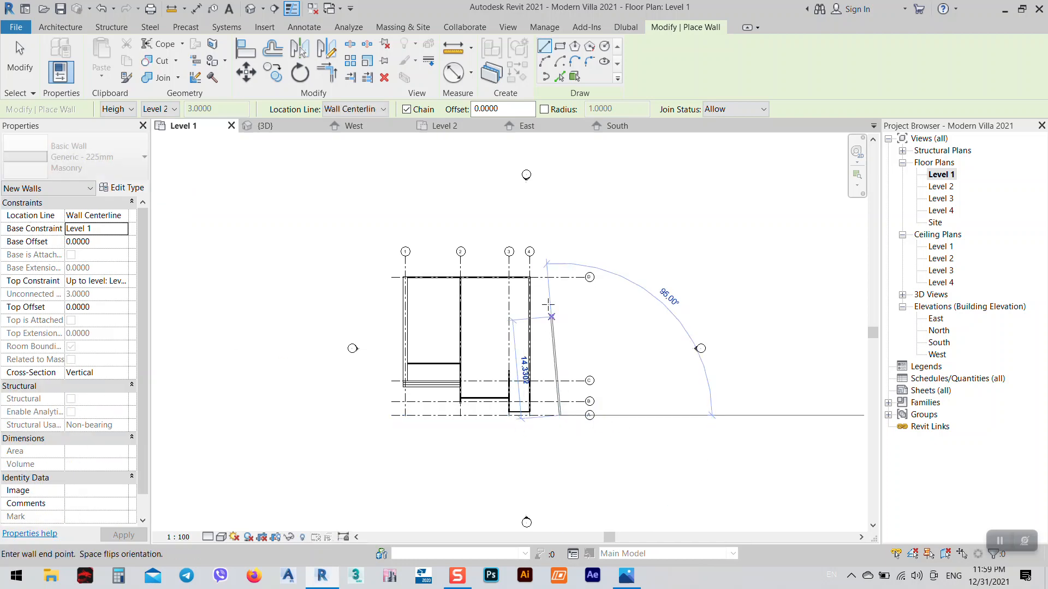
{"action": "left_click", "coordinate": [560, 226]}
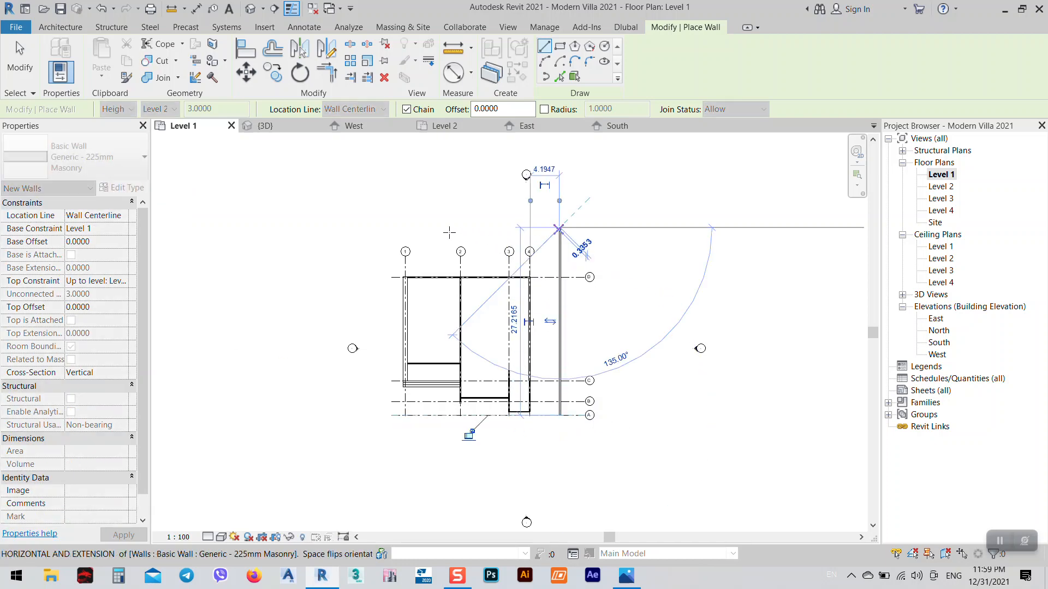
{"action": "left_click", "coordinate": [375, 227]}
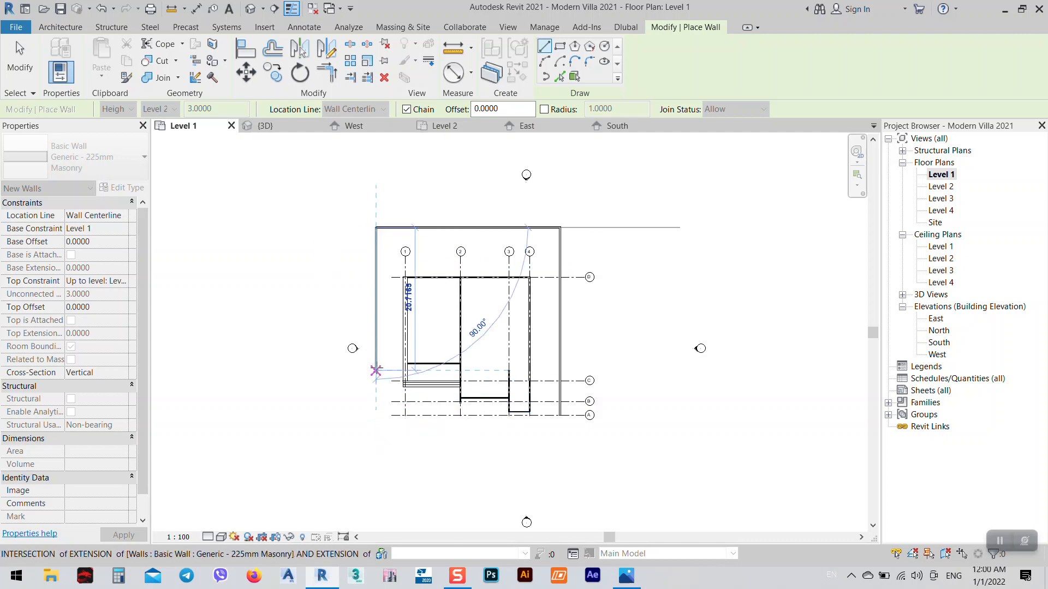
{"action": "left_click", "coordinate": [375, 370]}
{"action": "key", "text": "Escape"}
{"action": "key", "text": "Escape"}
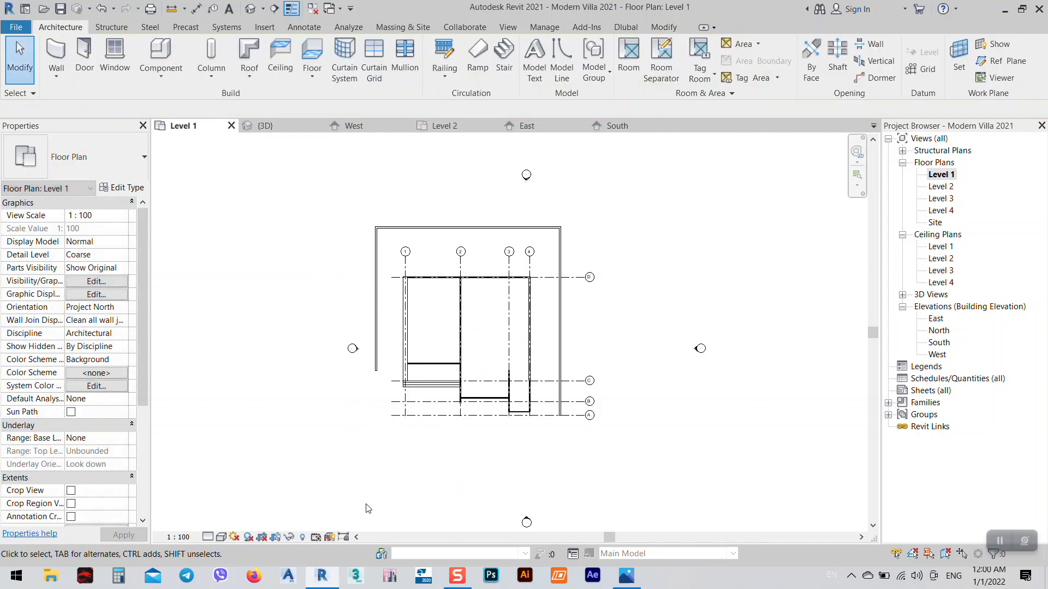
- Return to the 3D view, close the inactive views, and compare the model with the reference photo
{"action": "left_click", "coordinate": [266, 126]}
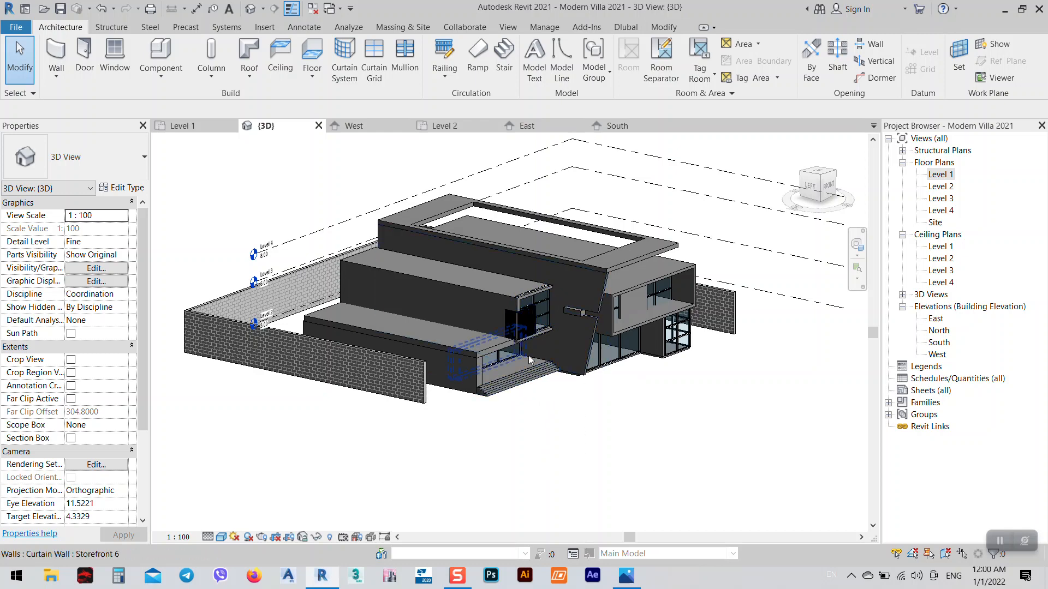
{"action": "scroll", "coordinate": [520, 357], "scroll_direction": "up", "scroll_amount": 4}
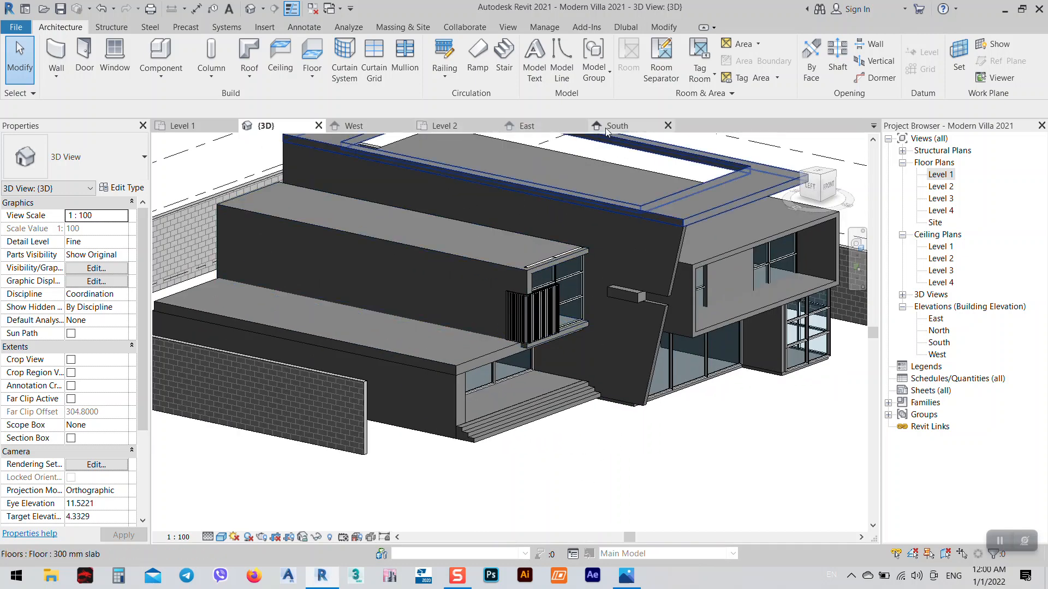
{"action": "left_click", "coordinate": [314, 9]}
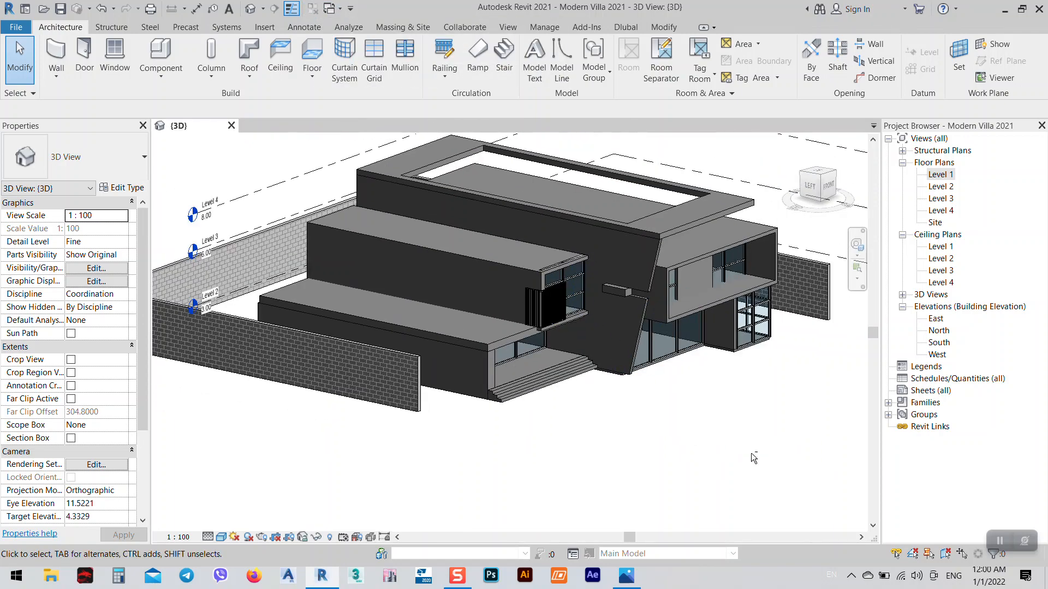
{"action": "middle_click_drag", "start_coordinate": [751, 453], "coordinate": [666, 430], "text": "shift"}
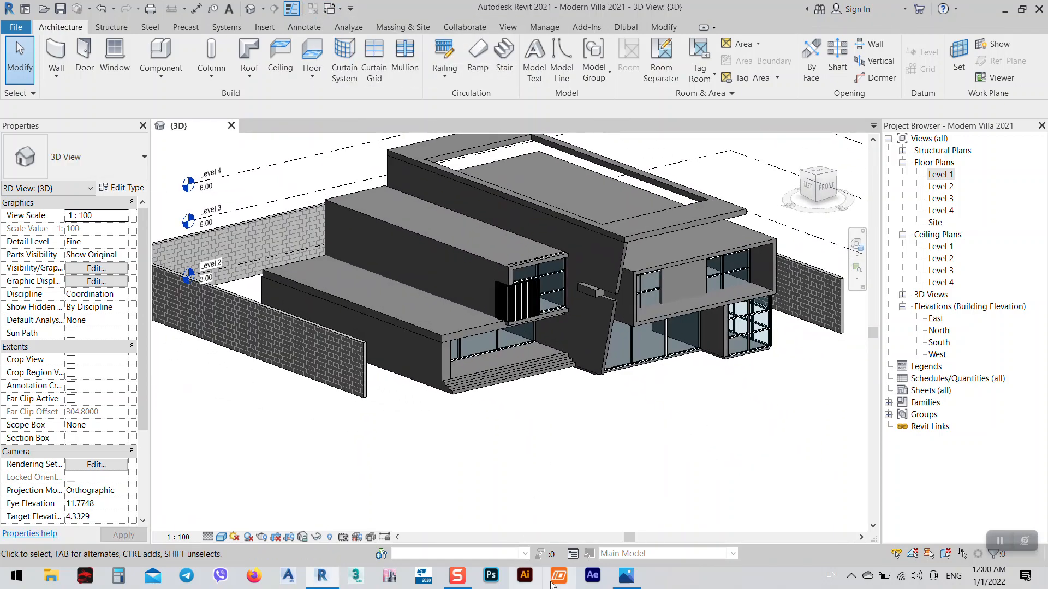
{"action": "left_click", "coordinate": [627, 576]}
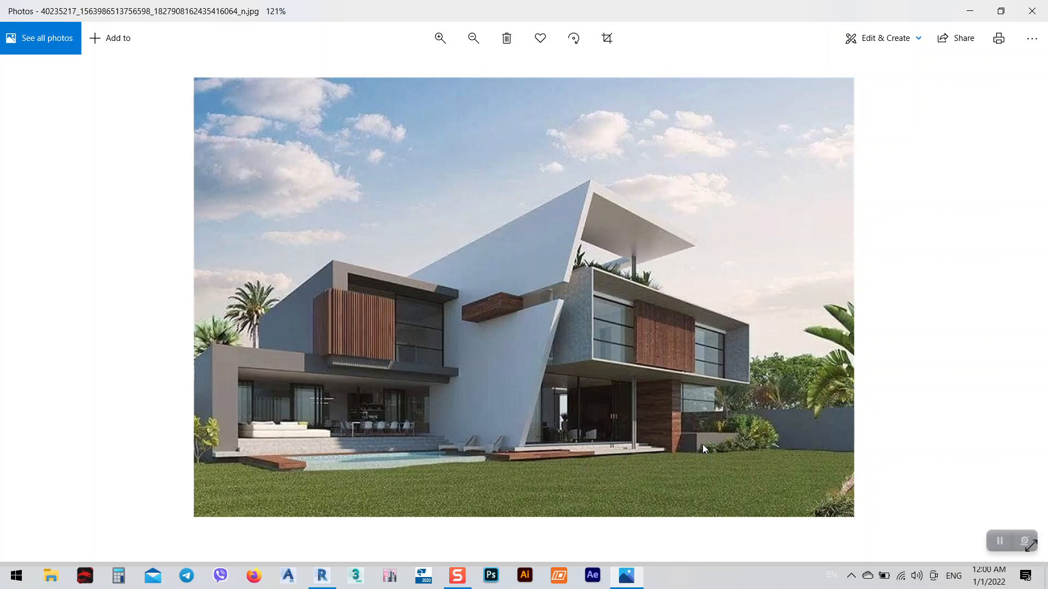
{"action": "left_click", "coordinate": [984, 11]}
- Set the structure layer of the ground floor's Interior tile type to a thickness of 0.3
{"action": "scroll", "coordinate": [745, 373], "scroll_direction": "up", "scroll_amount": 3}
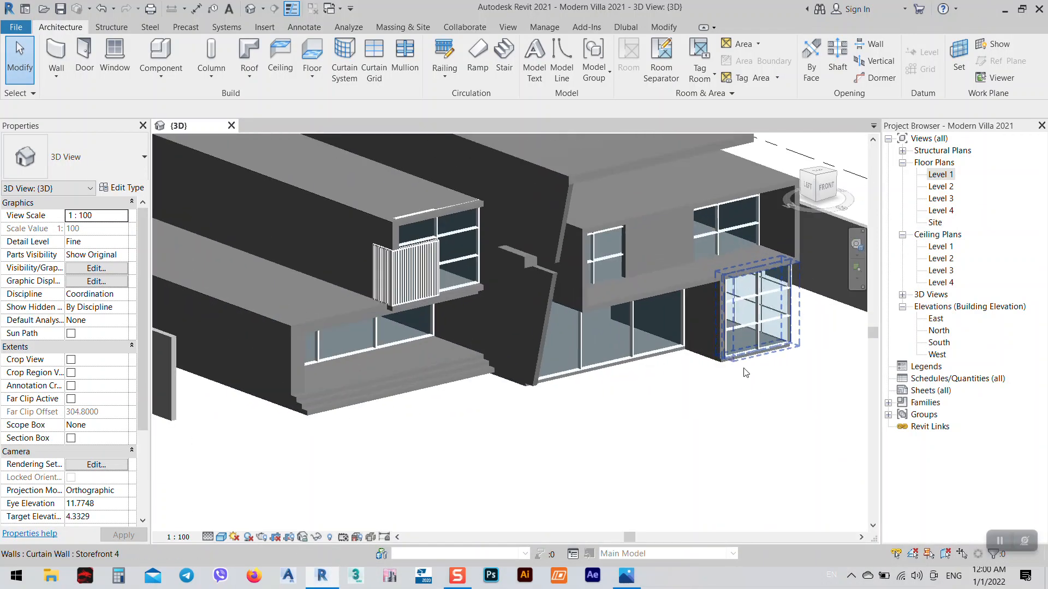
{"action": "scroll", "coordinate": [745, 373], "scroll_direction": "up", "scroll_amount": 5}
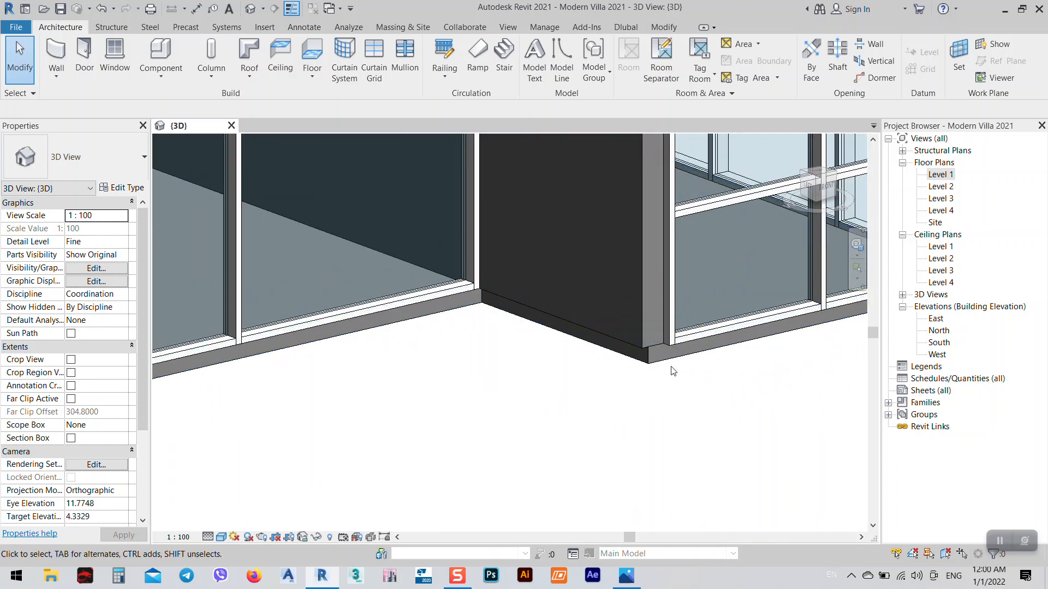
{"action": "scroll", "coordinate": [689, 391], "scroll_direction": "down", "scroll_amount": 4}
{"action": "scroll", "coordinate": [666, 369], "scroll_direction": "up", "scroll_amount": 3}
{"action": "left_click", "coordinate": [665, 370]}
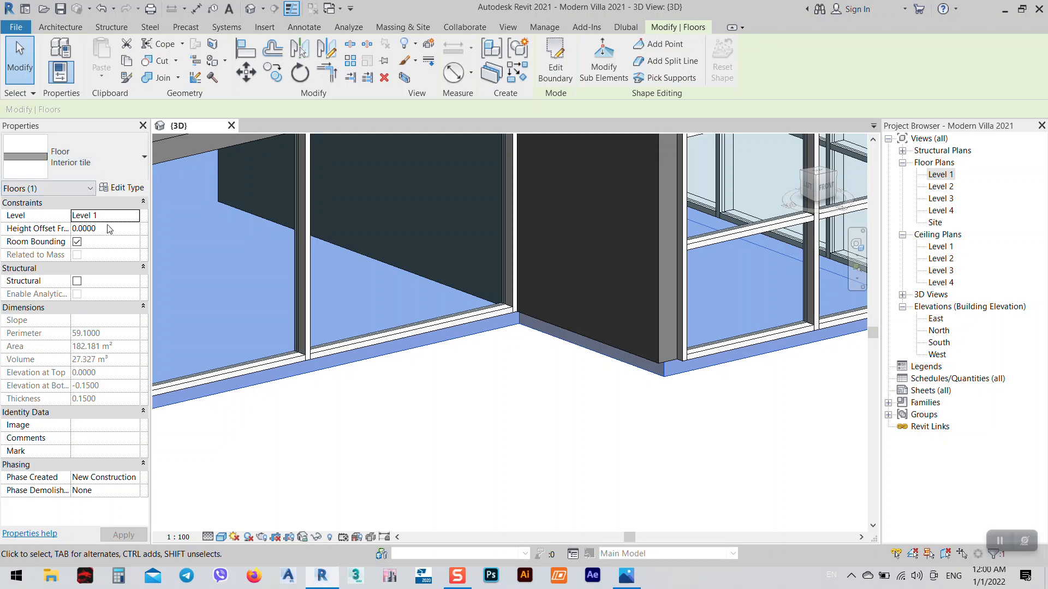
{"action": "left_click", "coordinate": [124, 189]}
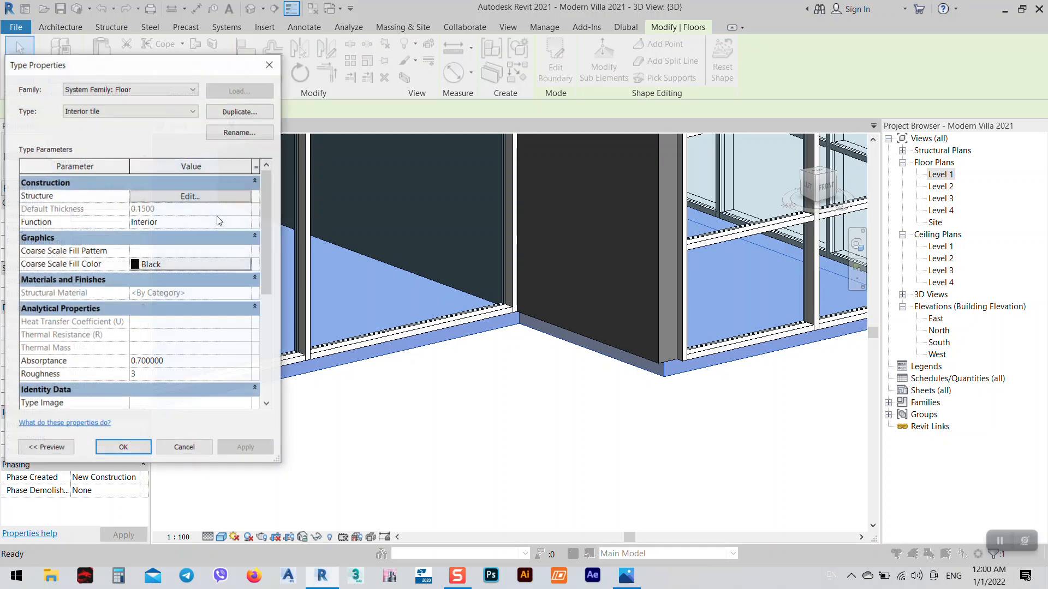
{"action": "left_click", "coordinate": [192, 182]}
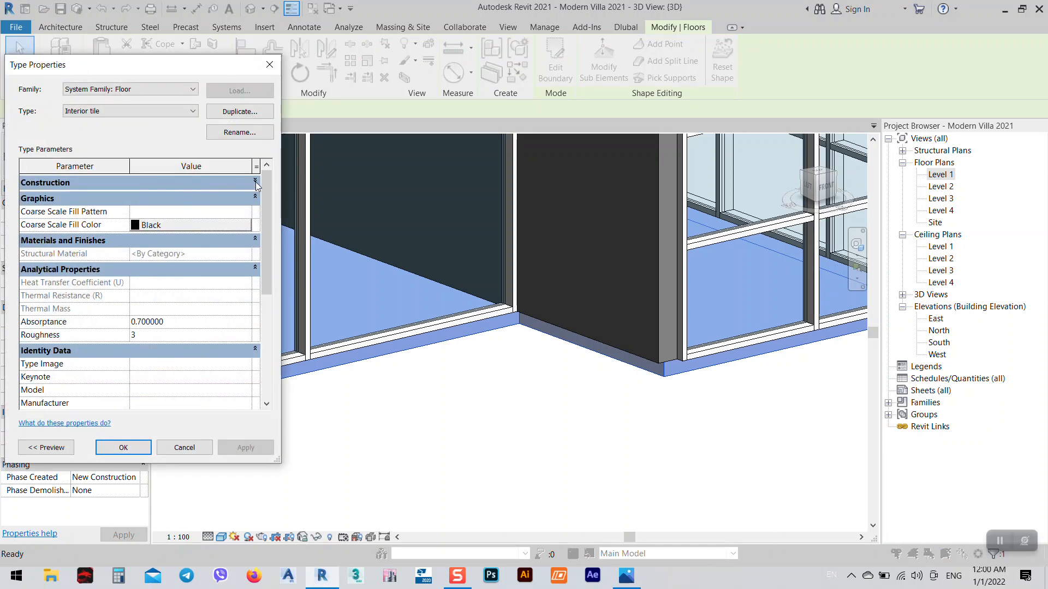
{"action": "left_click", "coordinate": [256, 181]}
{"action": "left_click", "coordinate": [191, 193]}
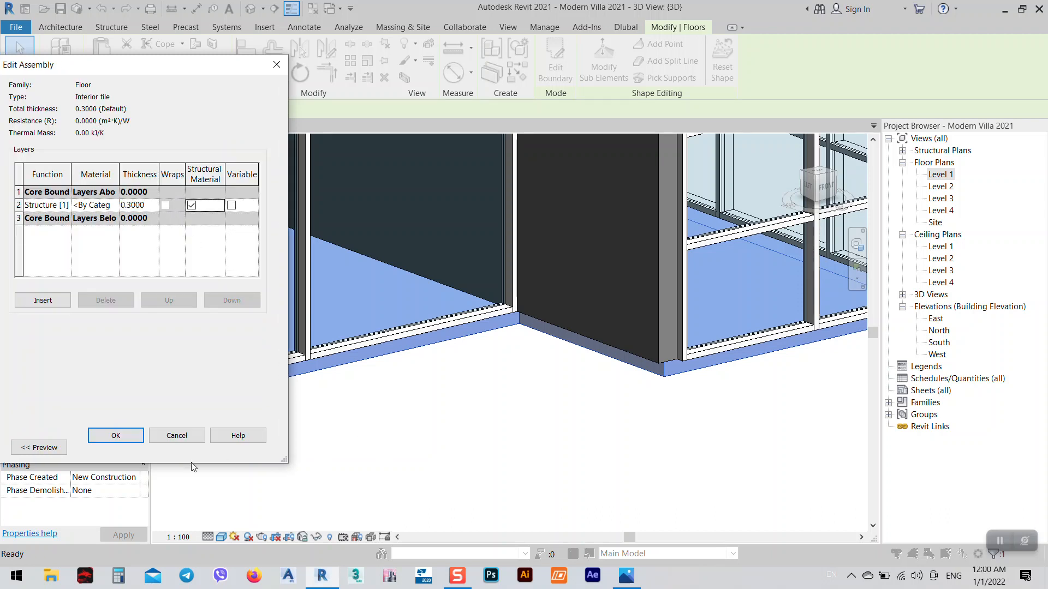
{"action": "left_click", "coordinate": [115, 435]}
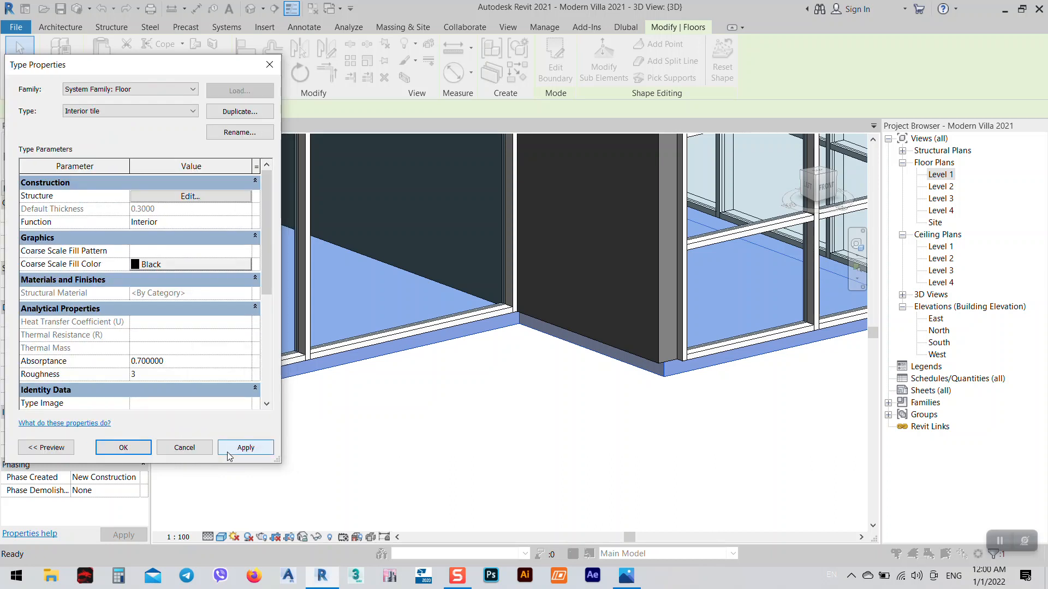
{"action": "left_click", "coordinate": [230, 453]}
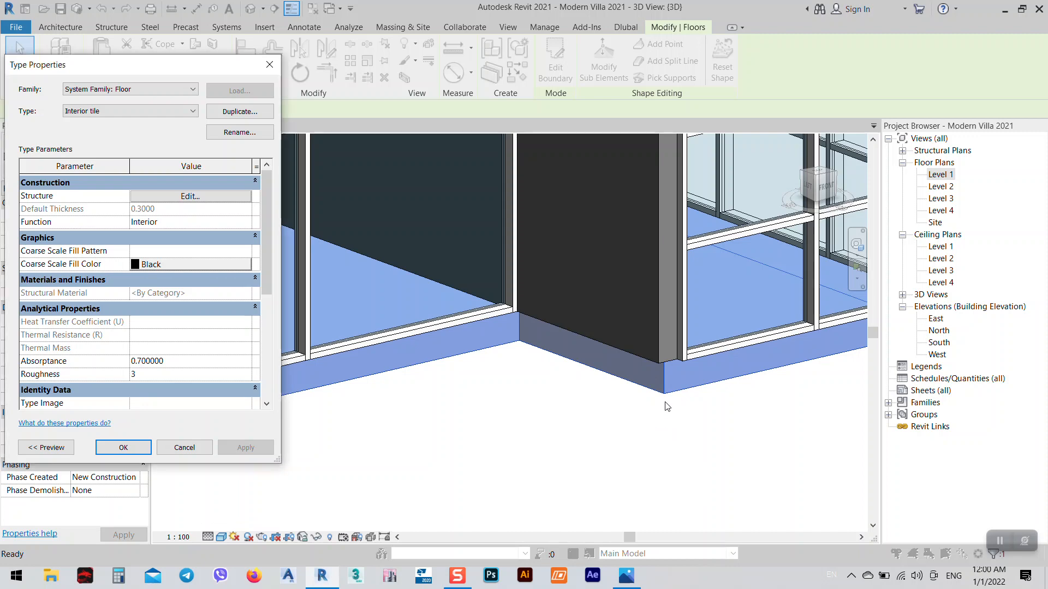
{"action": "left_click", "coordinate": [123, 447]}
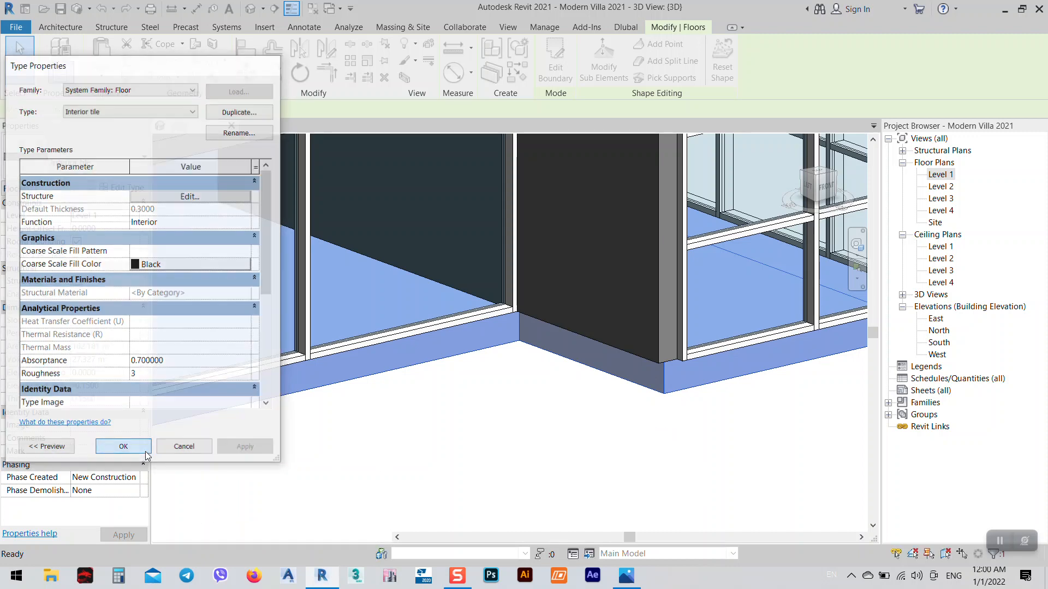
- Set the Interior tile floor's height offset from Level 1 to 0.3 and check its edge against the curtain walls
{"action": "scroll", "coordinate": [633, 443], "scroll_direction": "down", "scroll_amount": 5}
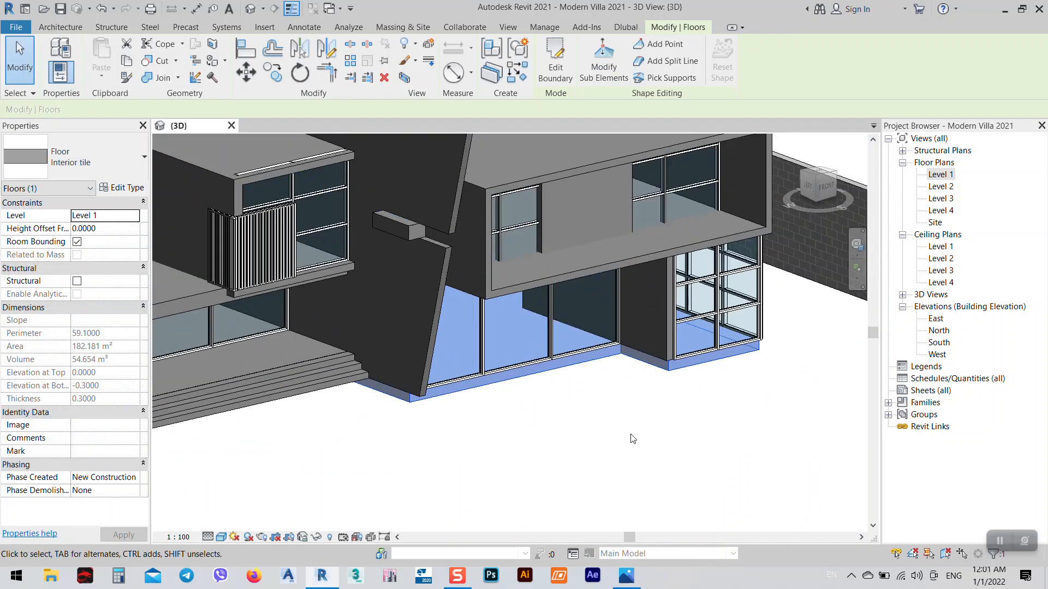
{"action": "scroll", "coordinate": [672, 388], "scroll_direction": "up", "scroll_amount": 3}
{"action": "left_click", "coordinate": [105, 229]}
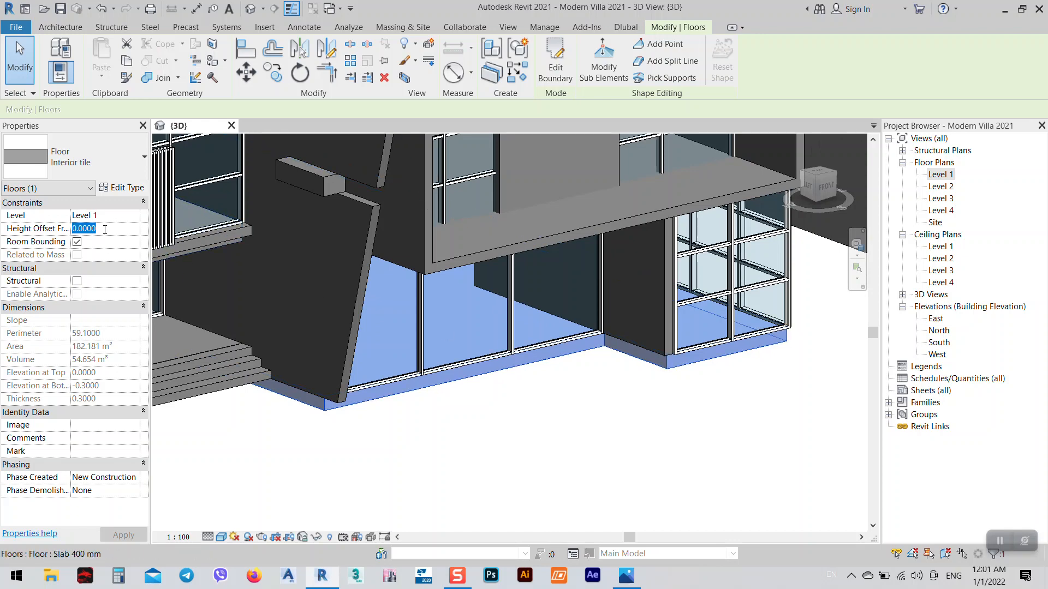
{"action": "type", "text": ".3"}
{"action": "key", "text": "Return"}
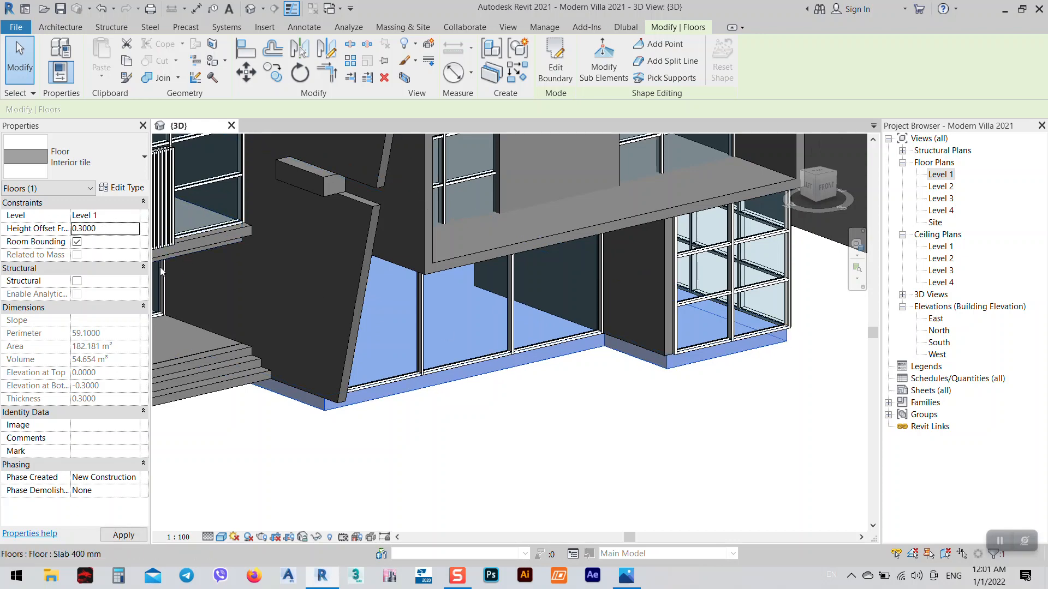
{"action": "scroll", "coordinate": [676, 390], "scroll_direction": "up", "scroll_amount": 3}
{"action": "left_click", "coordinate": [691, 386]}
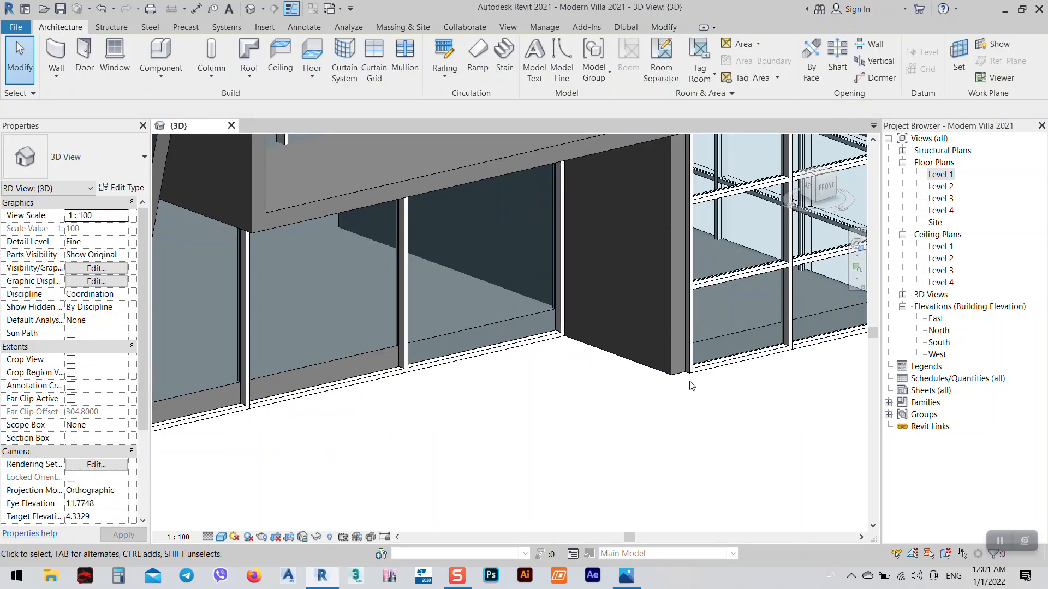
{"action": "scroll", "coordinate": [691, 376], "scroll_direction": "up", "scroll_amount": 4}
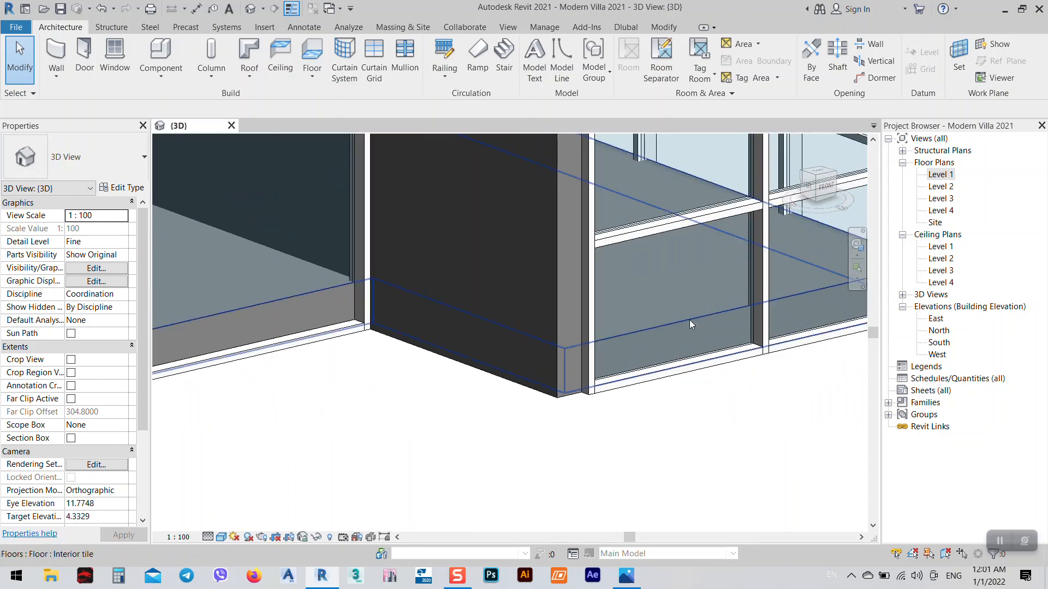
- Set the base offset of the Storefront 4 curtain wall at the villa's front corner to 0.3
{"action": "scroll", "coordinate": [685, 324], "scroll_direction": "down", "scroll_amount": 4}
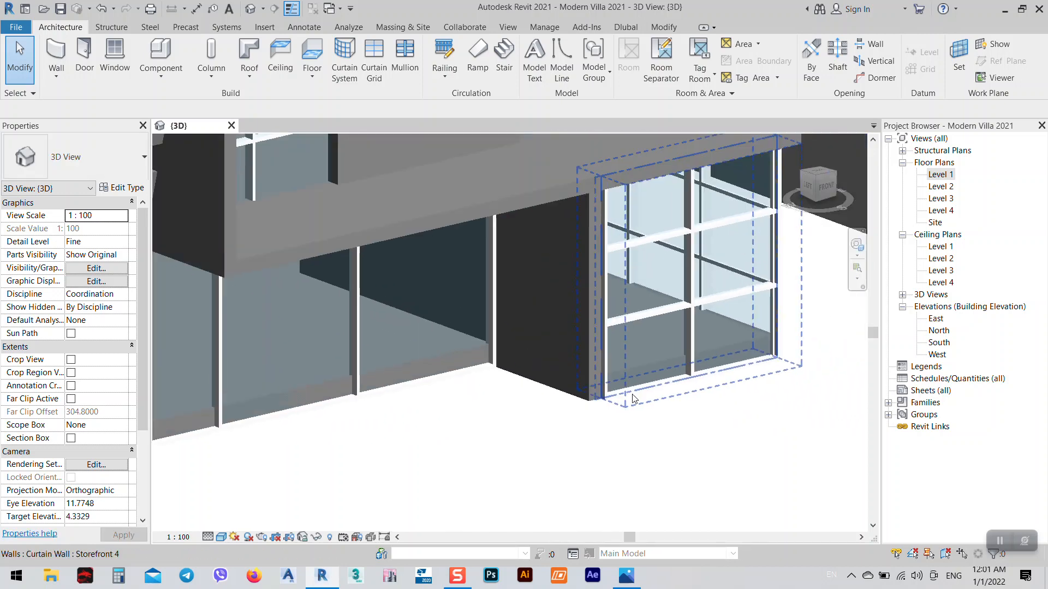
{"action": "left_click", "coordinate": [633, 398]}
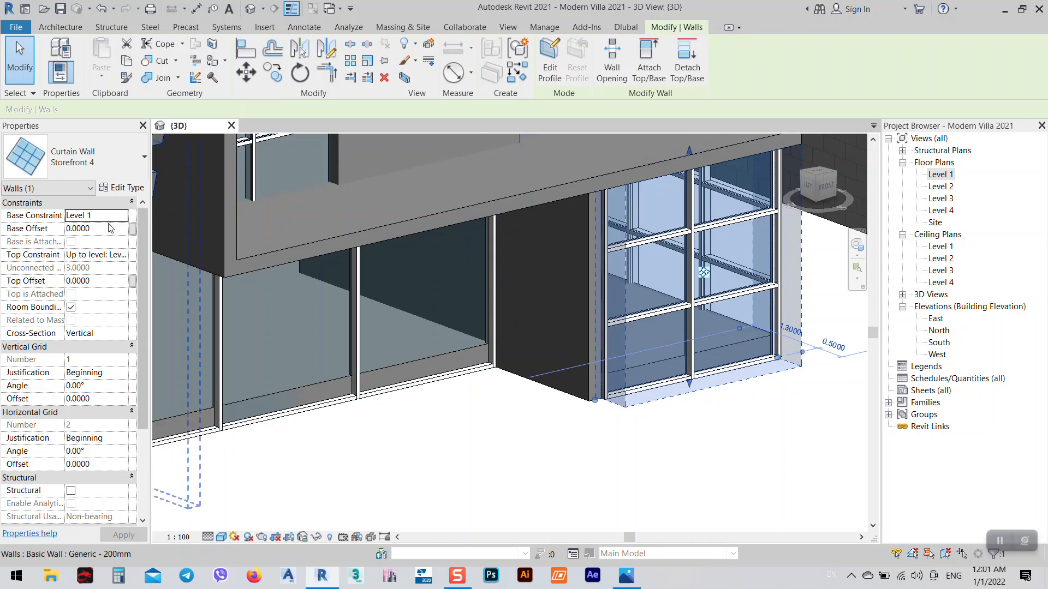
{"action": "left_click", "coordinate": [108, 228]}
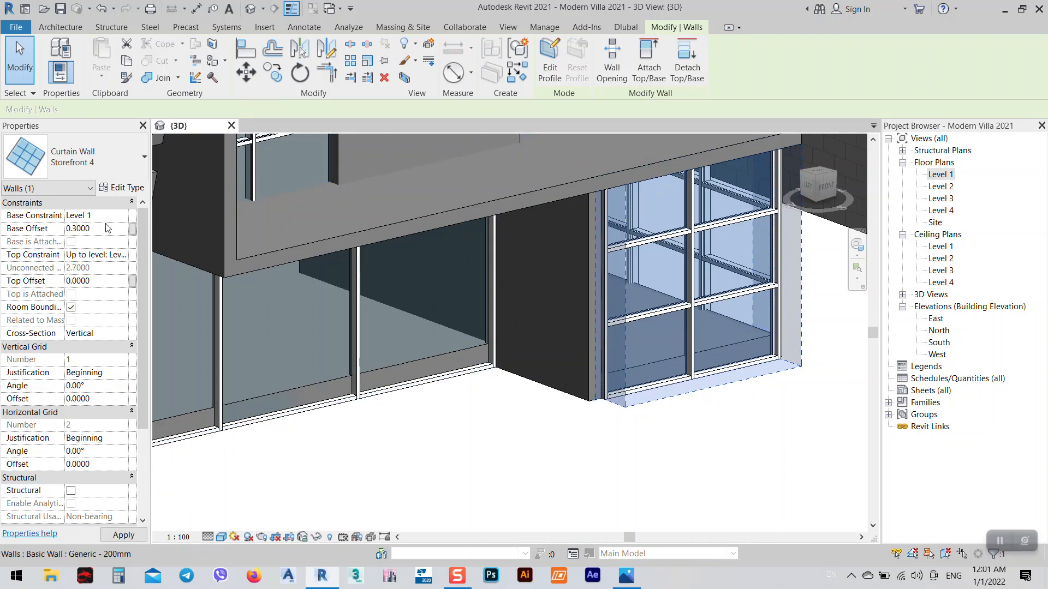
{"action": "left_click", "coordinate": [702, 463]}
{"action": "scroll", "coordinate": [693, 361], "scroll_direction": "up", "scroll_amount": 4}
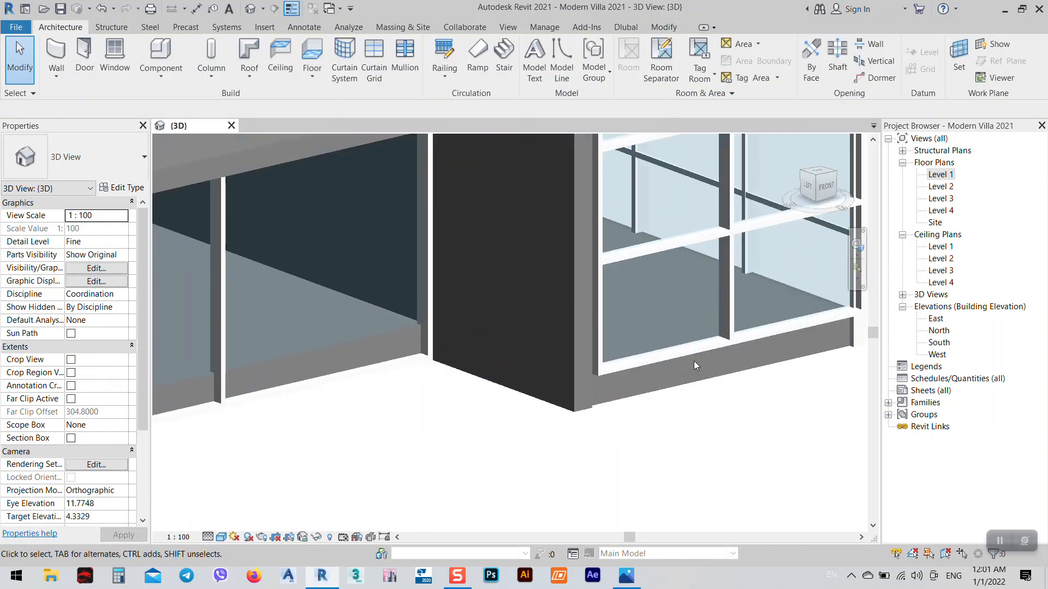
- Edit the ground floor's boundary, aligning its front and side lines with the outer faces of the dark 500 wall, and finish the sketch
{"action": "left_click", "coordinate": [605, 426]}
{"action": "middle_click_drag", "start_coordinate": [616, 426], "coordinate": [494, 358]}
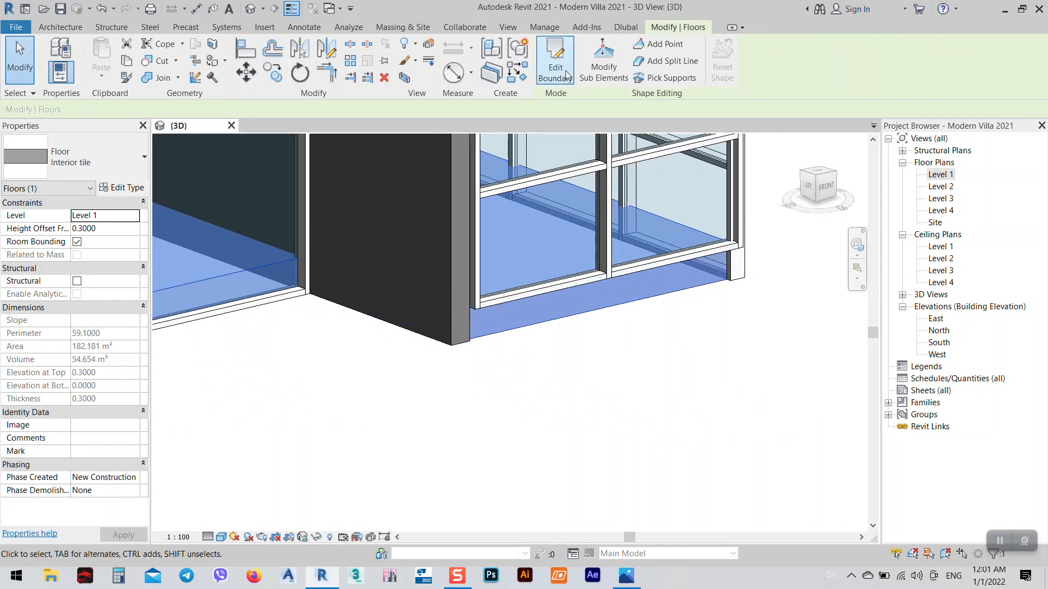
{"action": "left_click", "coordinate": [567, 75]}
{"action": "scroll", "coordinate": [527, 346], "scroll_direction": "up", "scroll_amount": 2}
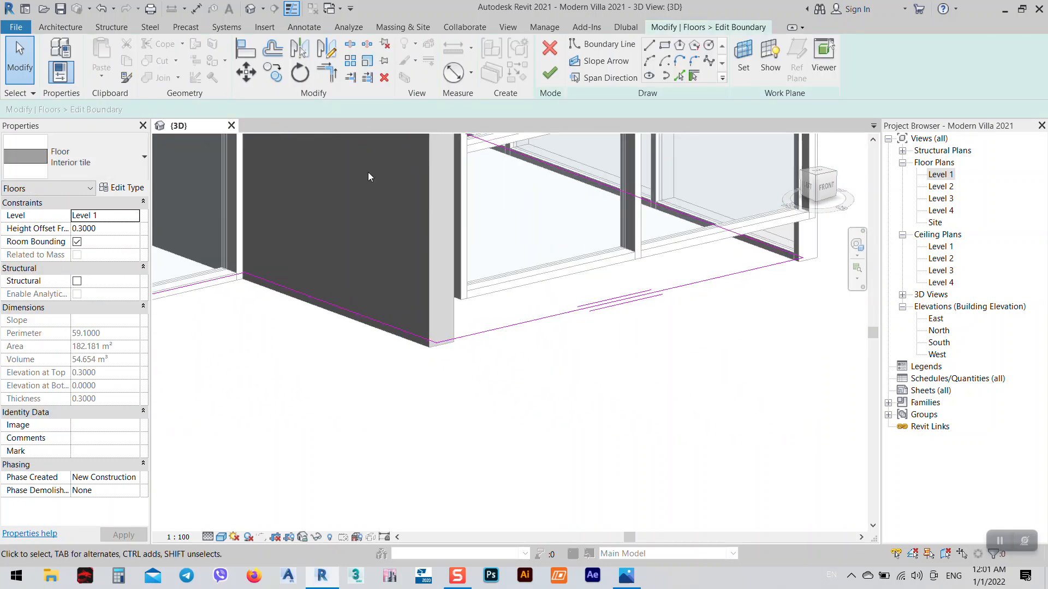
{"action": "left_click", "coordinate": [246, 49]}
{"action": "left_click", "coordinate": [445, 350]}
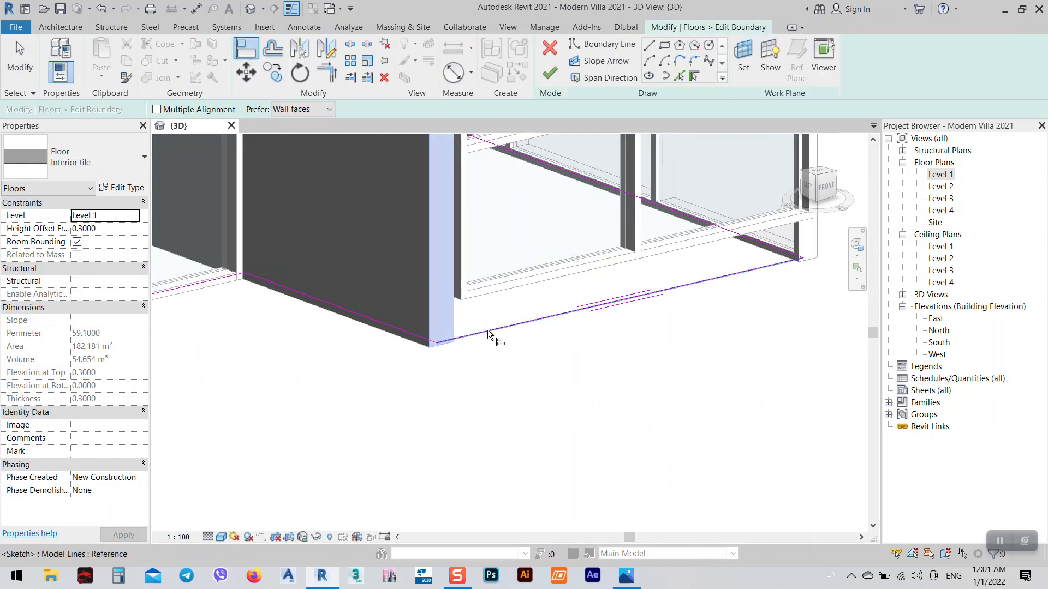
{"action": "left_click", "coordinate": [398, 334]}
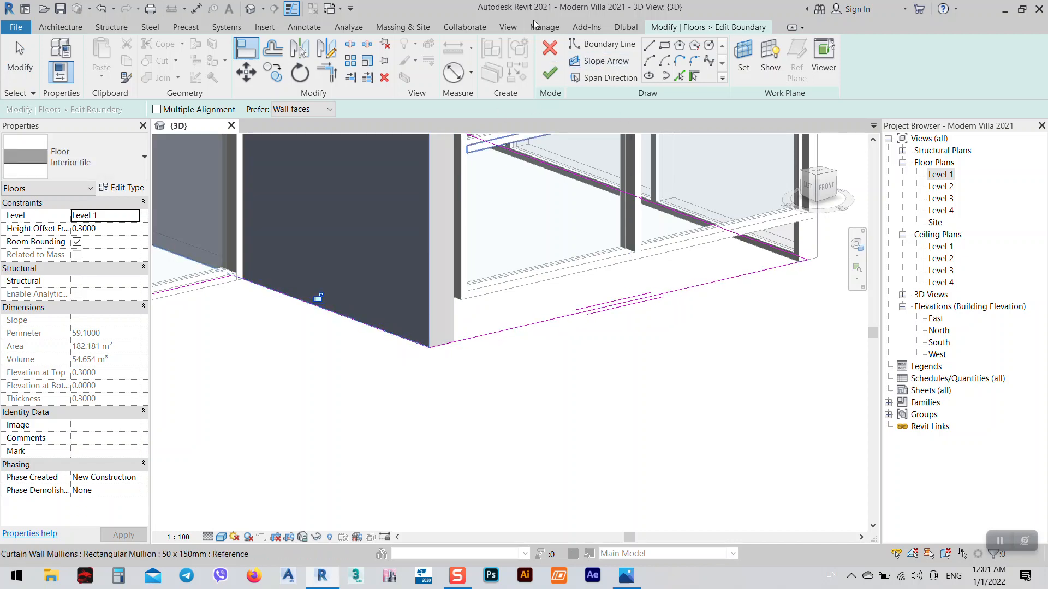
{"action": "left_click", "coordinate": [552, 74]}
{"action": "key", "text": "Escape"}
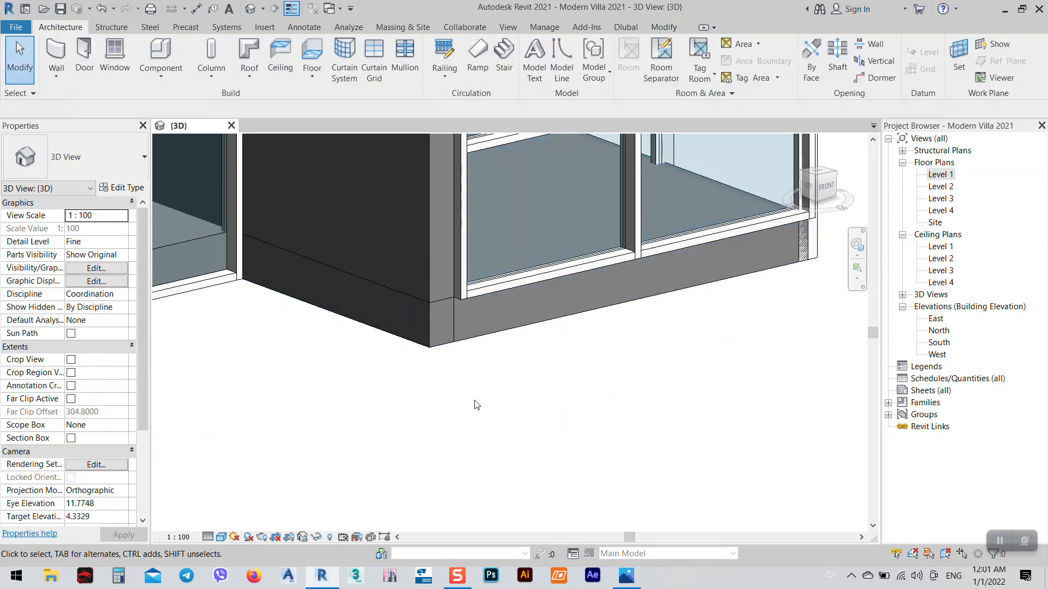
- Examine the floor edge where it meets the 500 wall and the raised storefront at the front corner
{"action": "scroll", "coordinate": [649, 357], "scroll_direction": "up", "scroll_amount": 2}
{"action": "scroll", "coordinate": [650, 358], "scroll_direction": "down", "scroll_amount": 3}
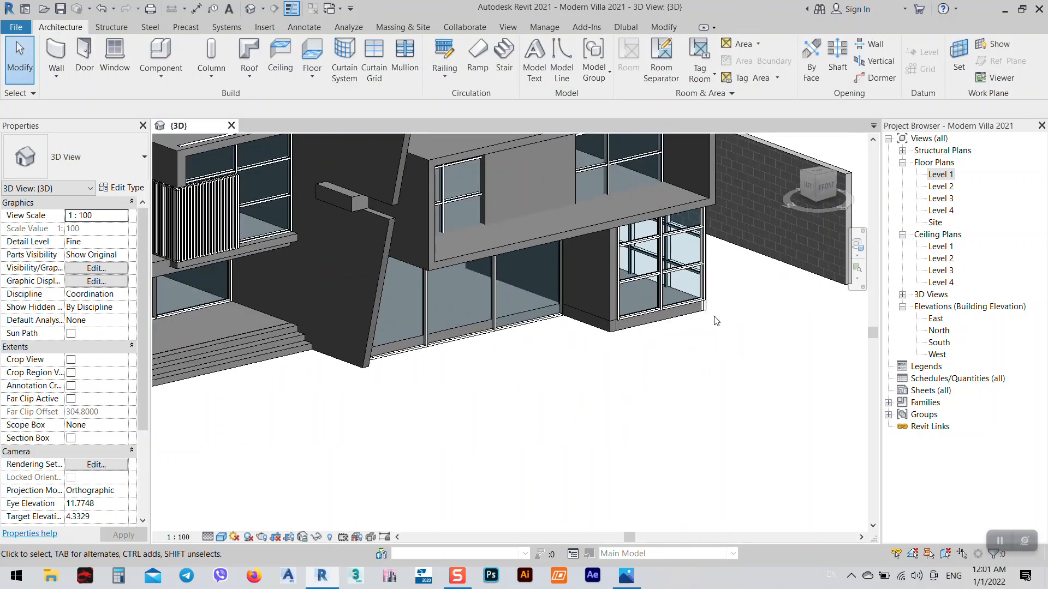
{"action": "scroll", "coordinate": [710, 331], "scroll_direction": "up", "scroll_amount": 2}
{"action": "scroll", "coordinate": [622, 333], "scroll_direction": "up", "scroll_amount": 3}
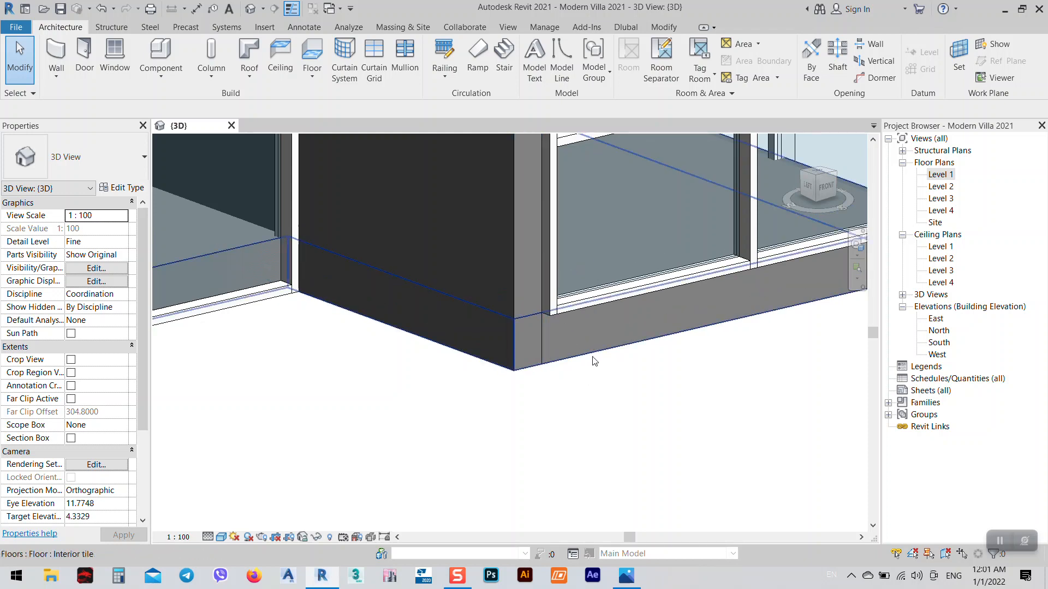
{"action": "middle_click_drag", "start_coordinate": [578, 357], "coordinate": [570, 381], "text": "shift"}
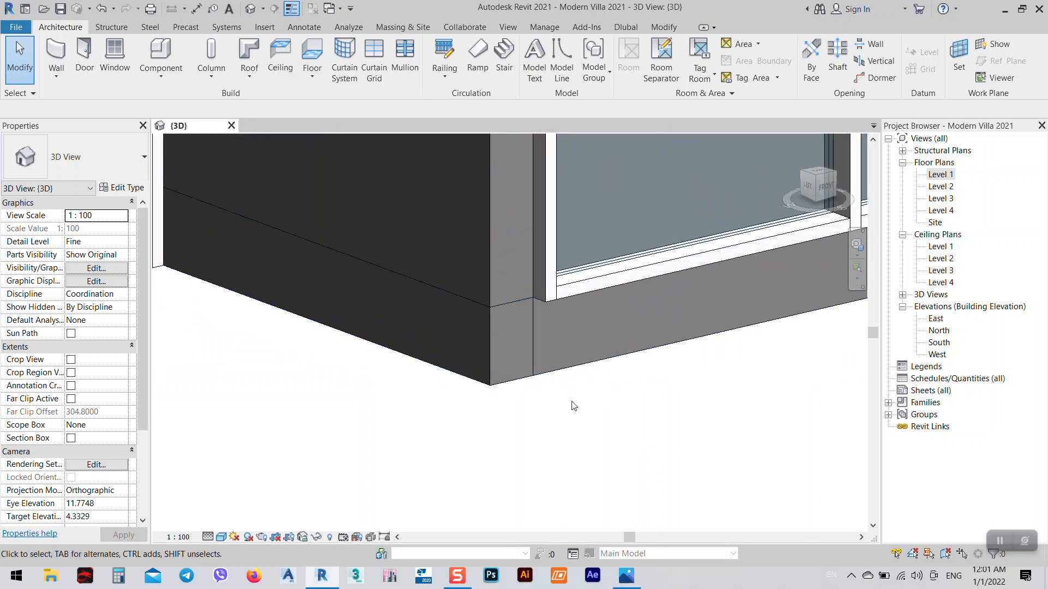
{"action": "scroll", "coordinate": [574, 406], "scroll_direction": "down", "scroll_amount": 2}
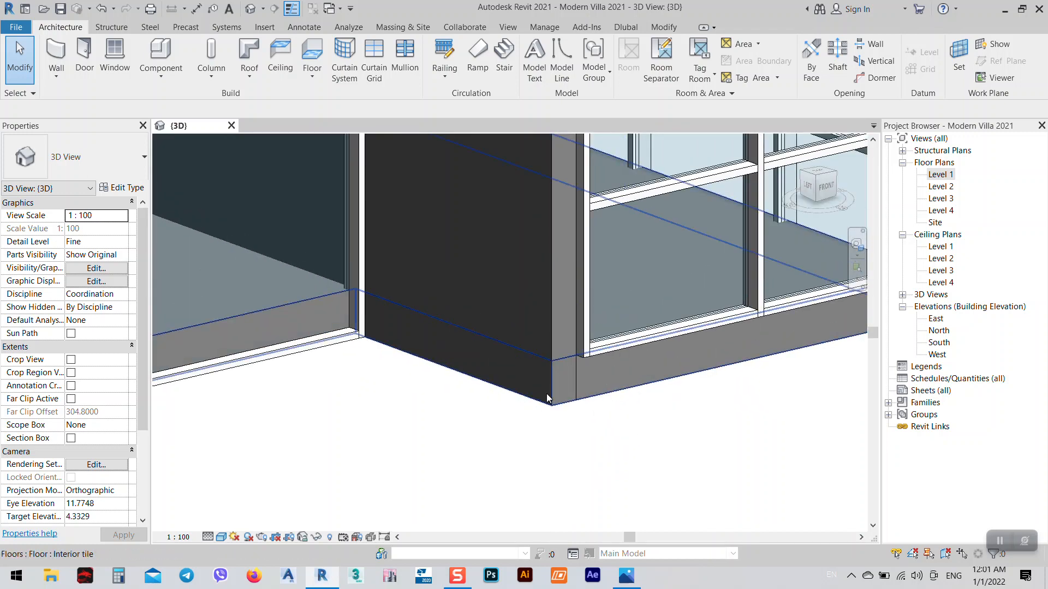
{"action": "scroll", "coordinate": [548, 399], "scroll_direction": "up", "scroll_amount": 2}
{"action": "middle_click_drag", "start_coordinate": [548, 381], "coordinate": [618, 411]}
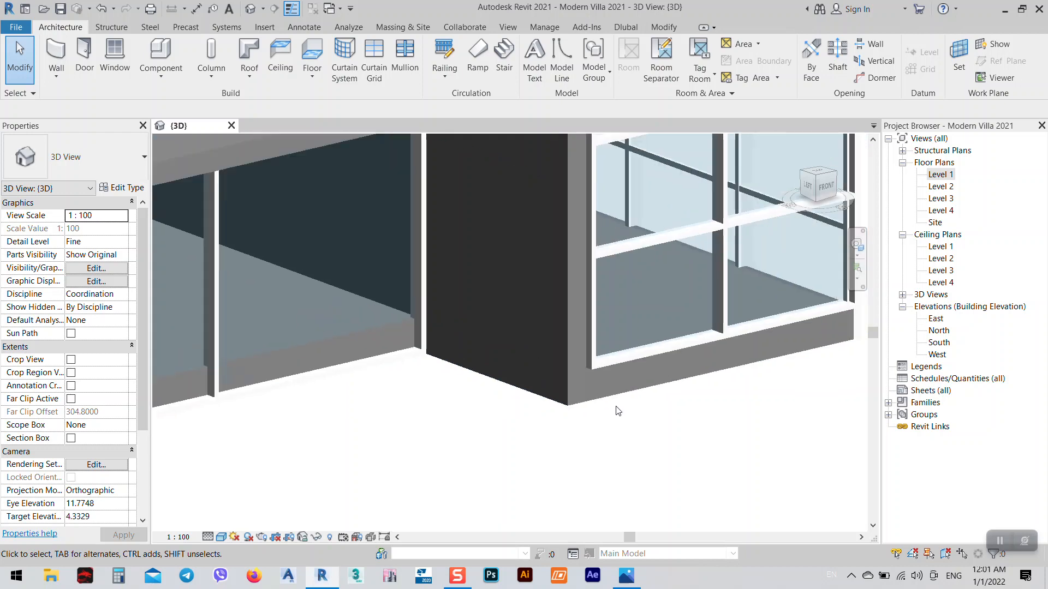
{"action": "scroll", "coordinate": [617, 411], "scroll_direction": "down", "scroll_amount": 2}
{"action": "middle_click_drag", "start_coordinate": [580, 457], "coordinate": [641, 457]}
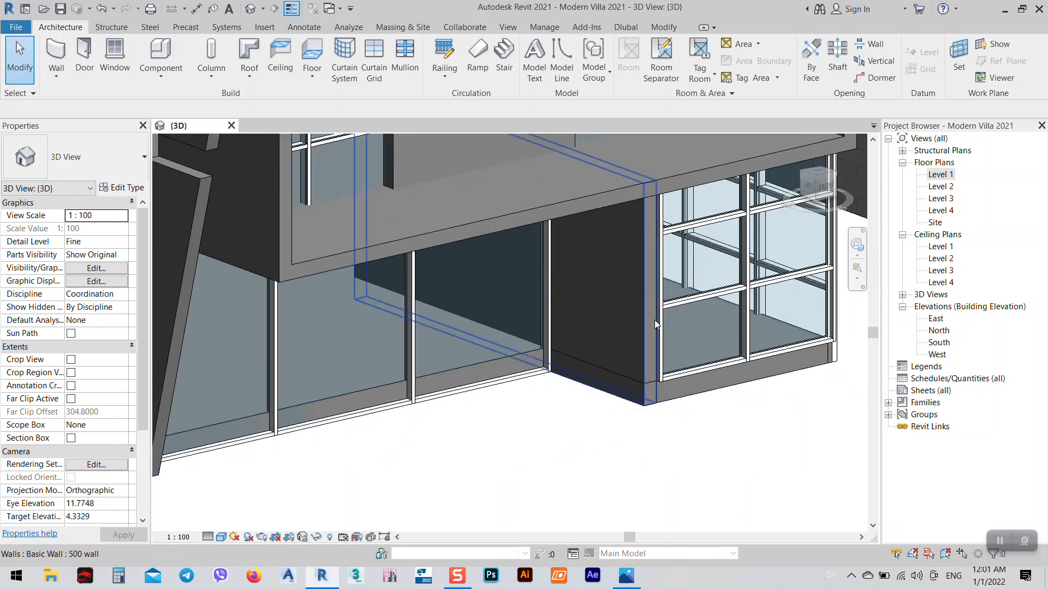
- Reopen the ground floor's boundary, nudge the short line along the 500 wall's side face slightly inward, and finish the sketch
{"action": "left_click", "coordinate": [678, 404]}
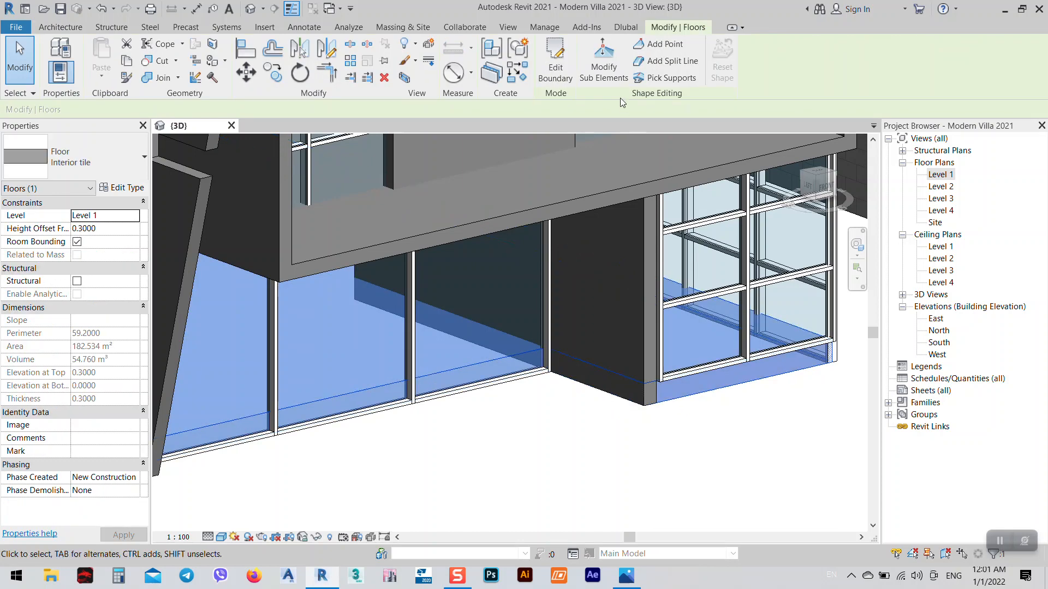
{"action": "left_click", "coordinate": [555, 60]}
{"action": "scroll", "coordinate": [593, 399], "scroll_direction": "up", "scroll_amount": 5}
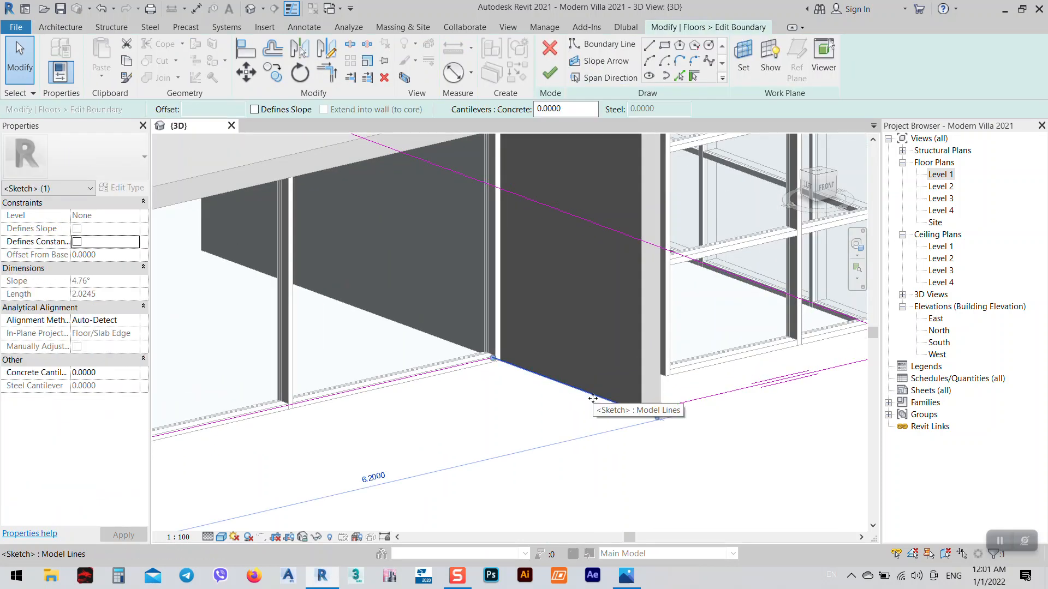
{"action": "left_click", "coordinate": [593, 398]}
{"action": "key", "text": "Right"}
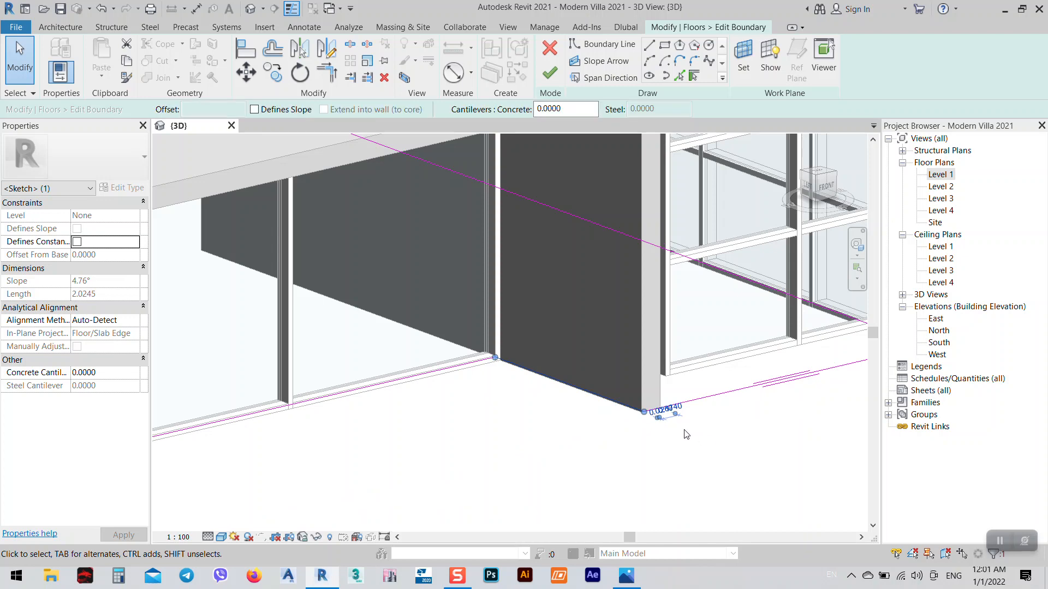
{"action": "left_click", "coordinate": [550, 73]}
{"action": "key", "text": "Escape"}
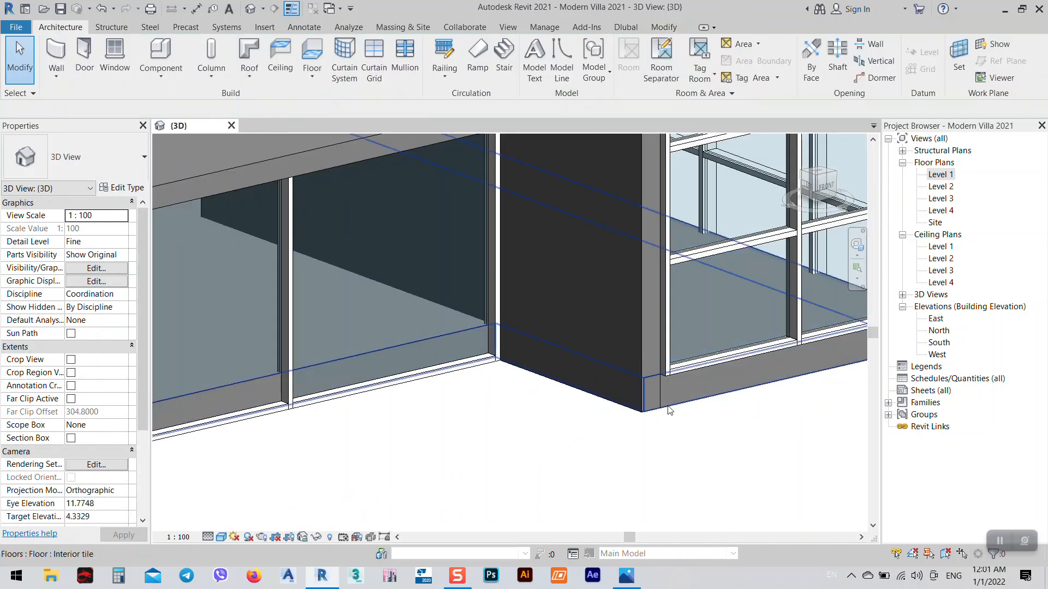
- Show the whole villa in the 3D view and save the project
{"action": "scroll", "coordinate": [568, 398], "scroll_direction": "down", "scroll_amount": 6}
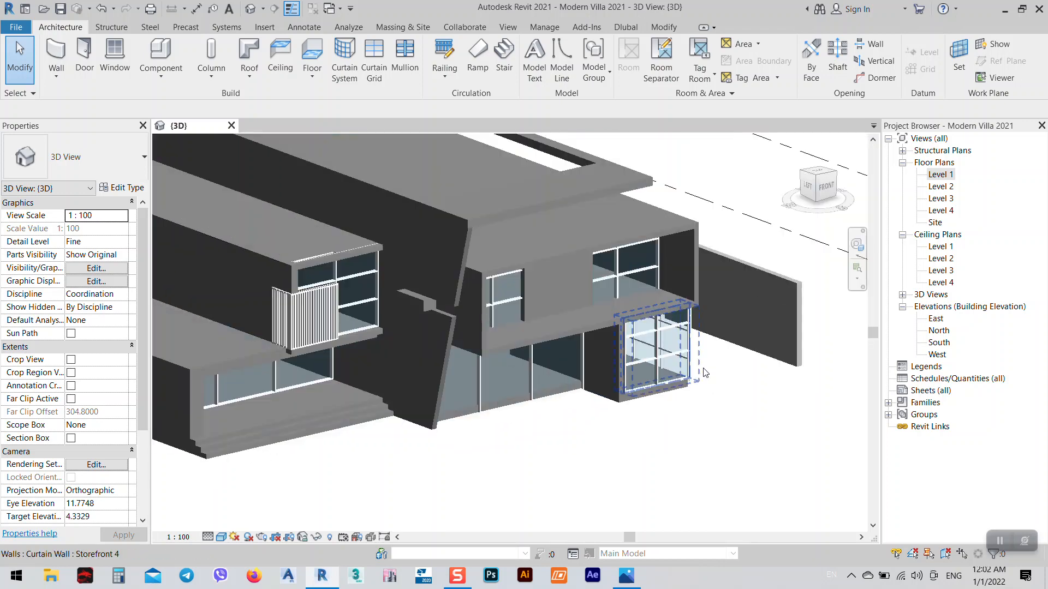
{"action": "middle_click_drag", "start_coordinate": [627, 425], "coordinate": [664, 451]}
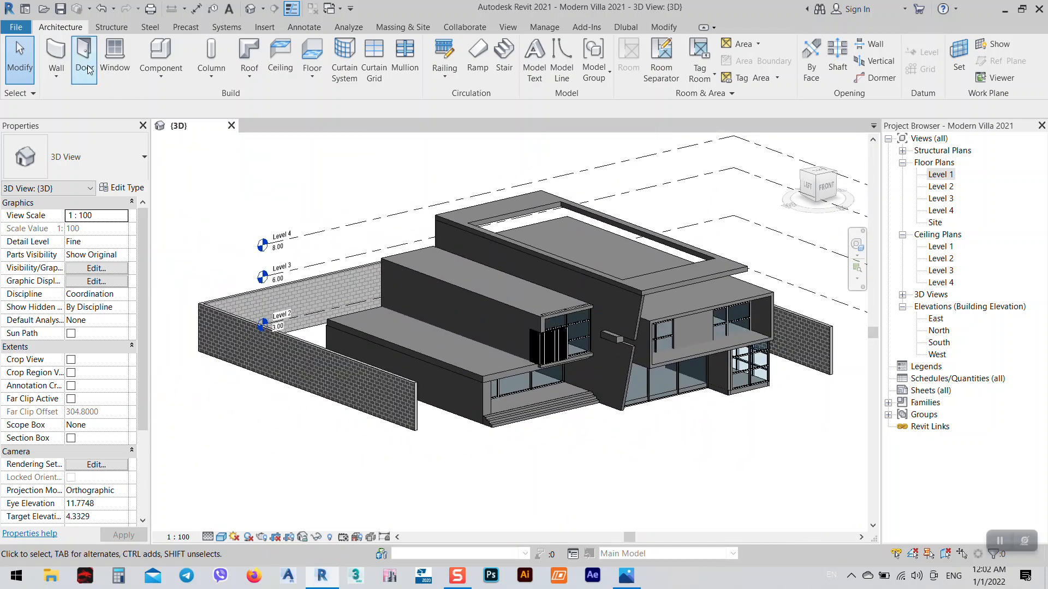
{"action": "left_click", "coordinate": [60, 9]}
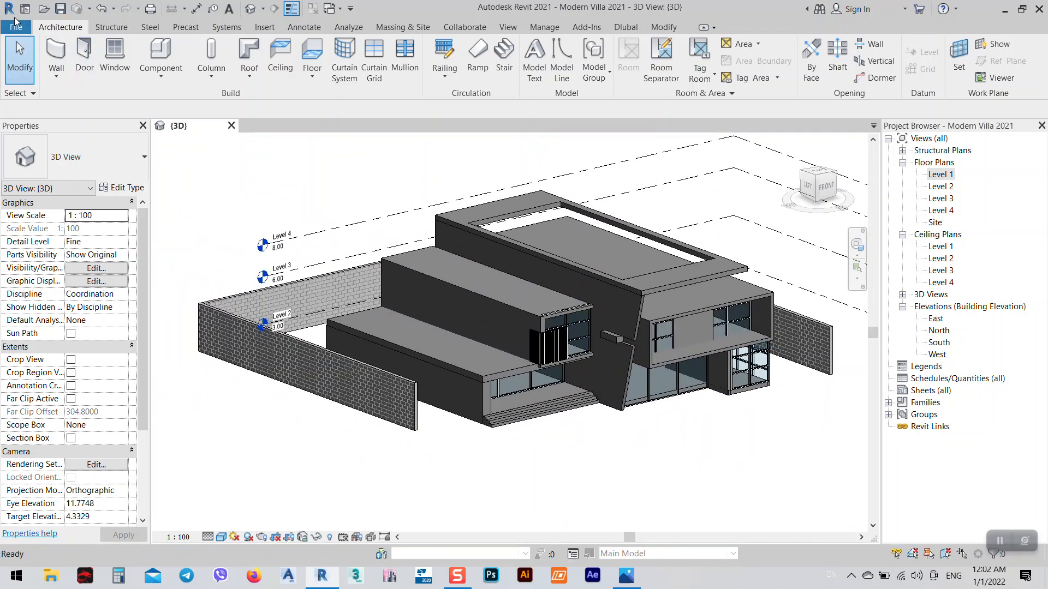
- Export the 3D view as ModernVilla2021-3DView-{3D} in FBX 2015 and Previous format to the rEVIT folder
{"action": "left_click", "coordinate": [17, 27]}
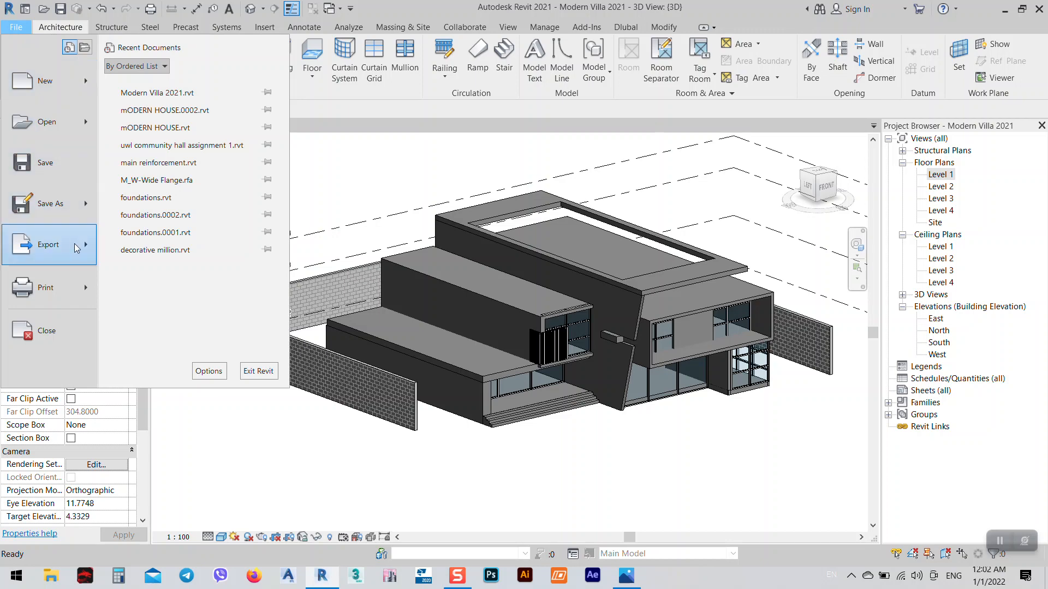
{"action": "mouse_move", "coordinate": [77, 249]}
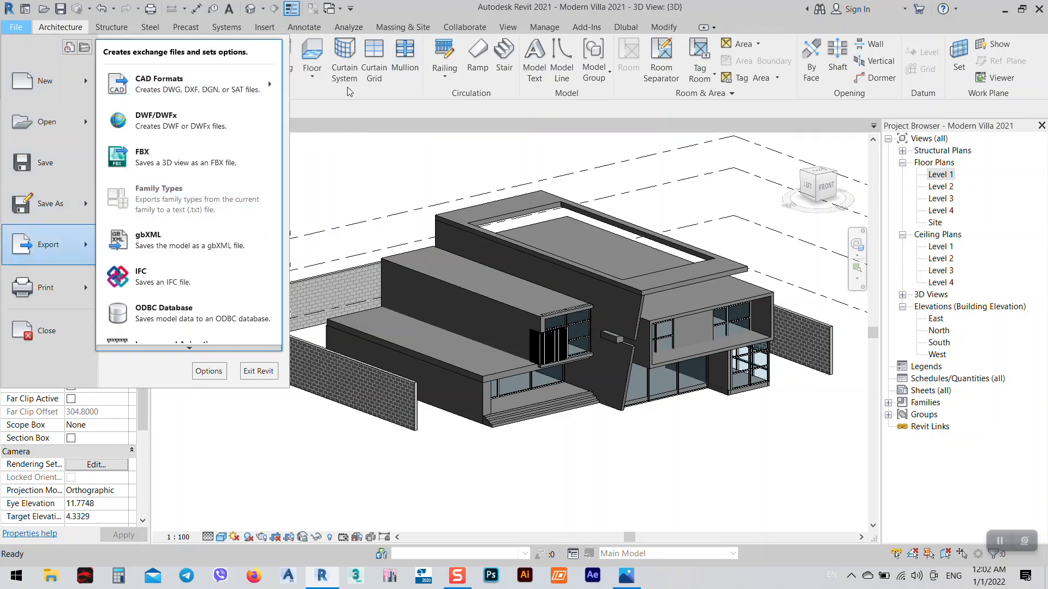
{"action": "left_click", "coordinate": [143, 155]}
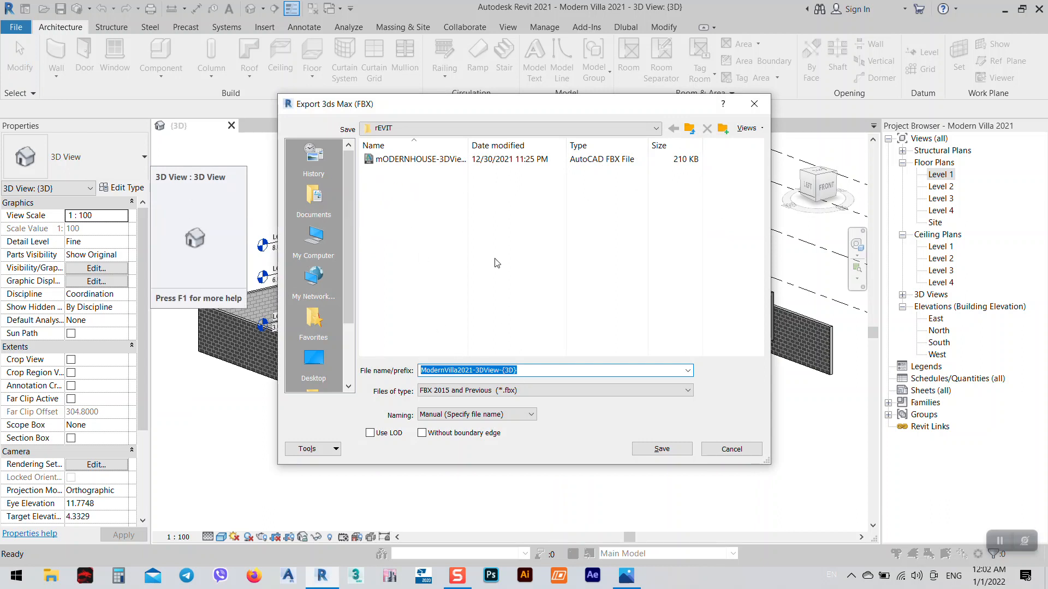
{"action": "left_click", "coordinate": [662, 450]}
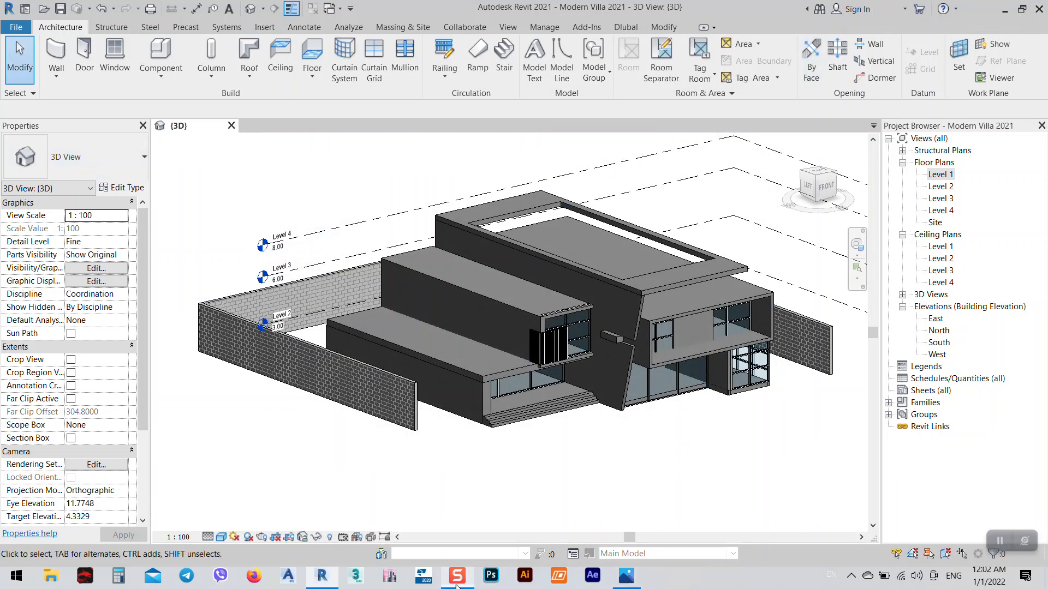
{"action": "left_click", "coordinate": [640, 526]}
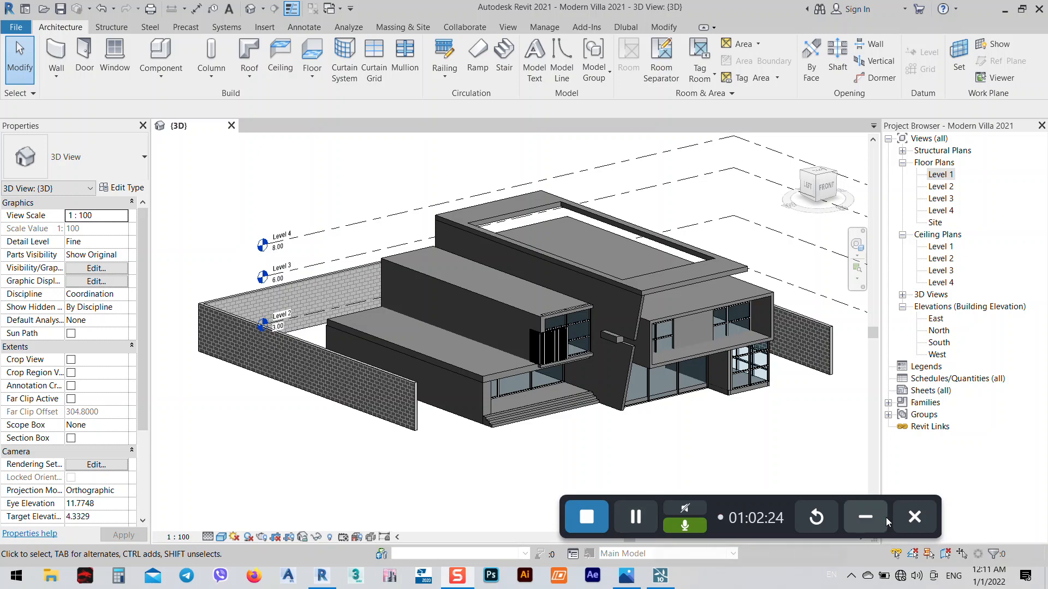
{"action": "left_click", "coordinate": [865, 517]}
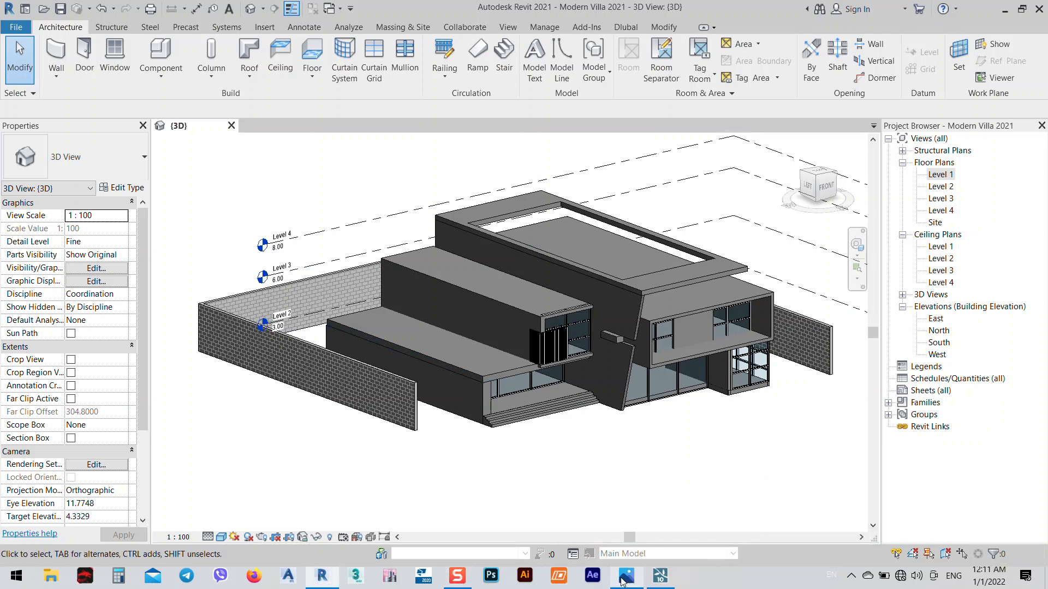
- Switch to Lumion and start a new project that imports ModernVilla2021-3DView-{3D}.fbx into the Main (default) category, with animations and edges off
{"action": "left_click", "coordinate": [659, 577]}
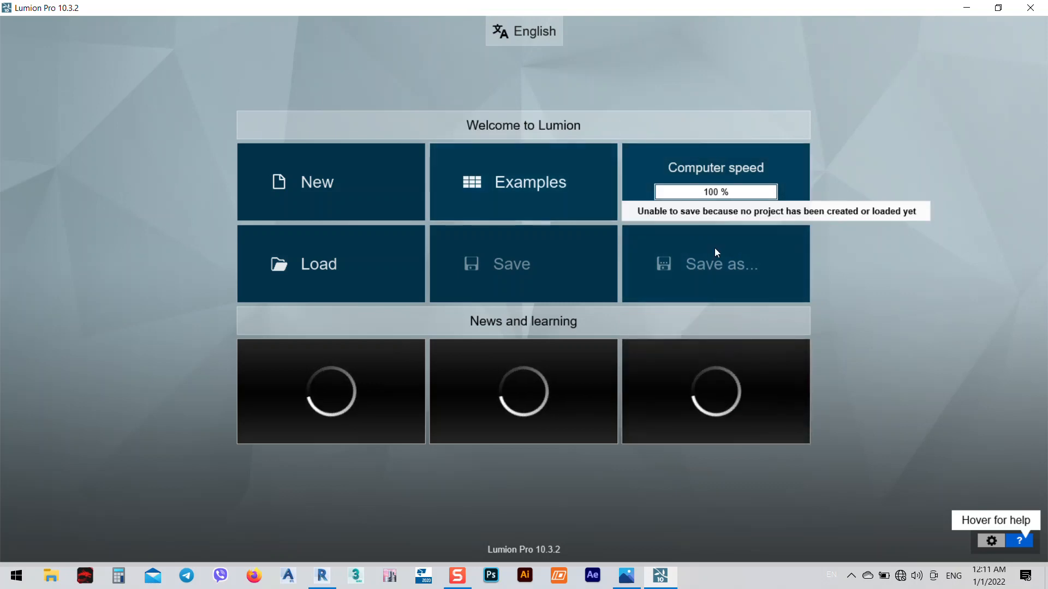
{"action": "left_click", "coordinate": [320, 187]}
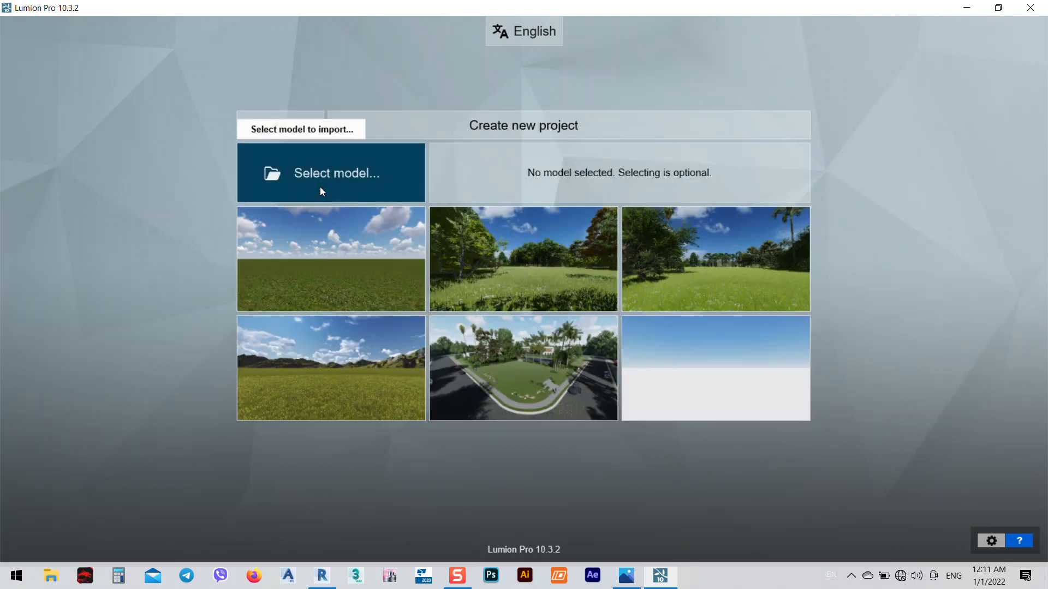
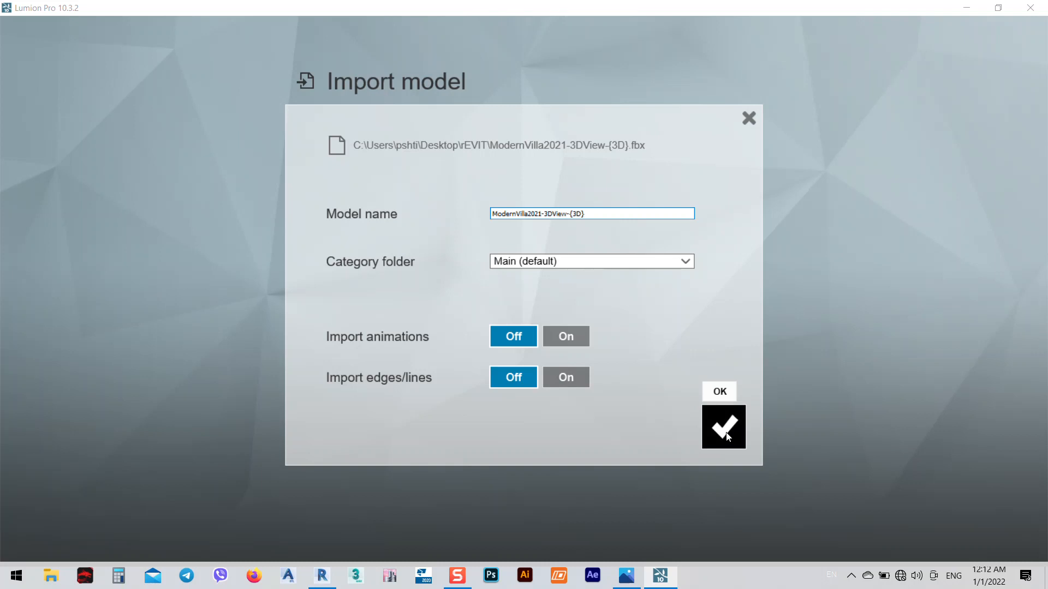
{"action": "left_click", "coordinate": [726, 434]}
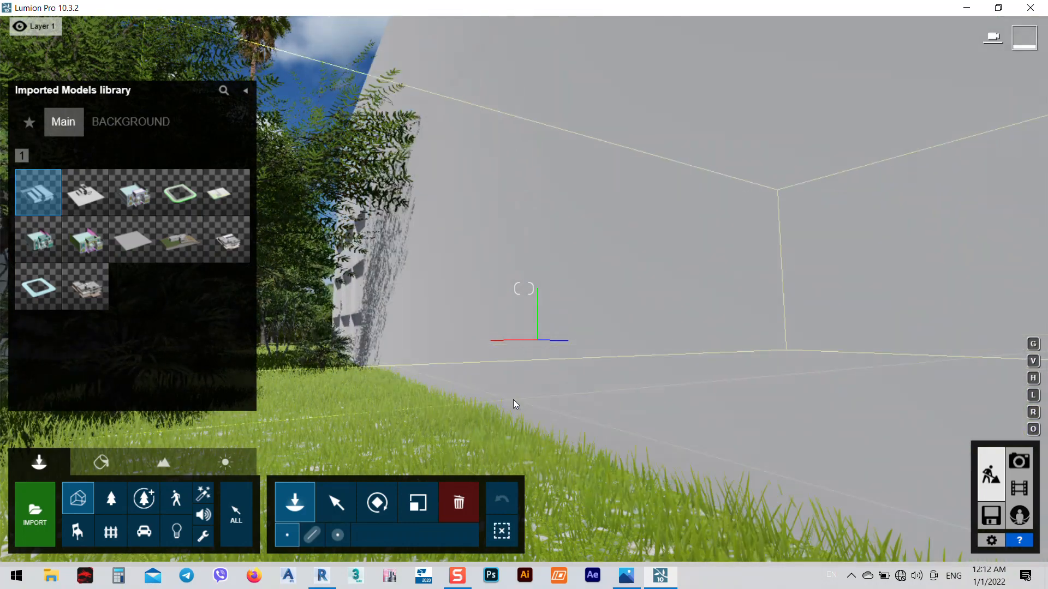
- Place the imported villa model on the grass beside the trees and select it
{"action": "left_click", "coordinate": [516, 398]}
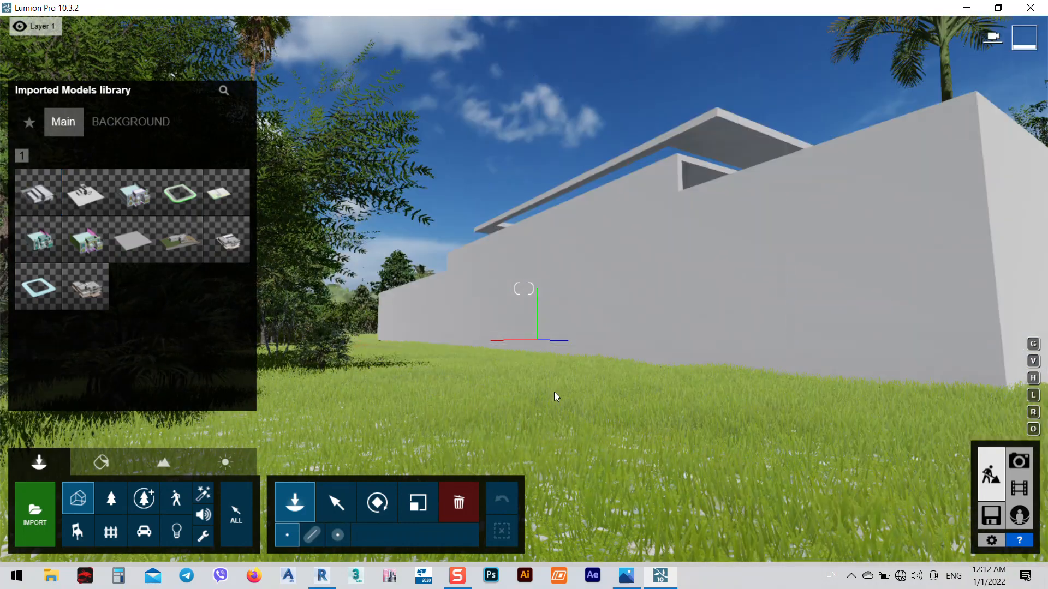
{"action": "left_click", "coordinate": [342, 506]}
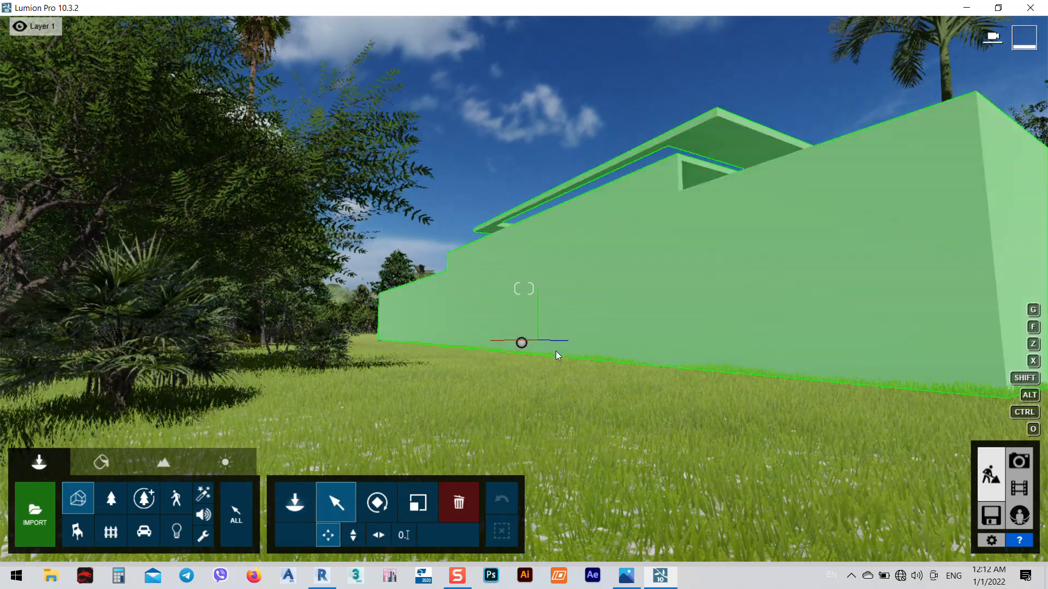
{"action": "left_click", "coordinate": [522, 345]}
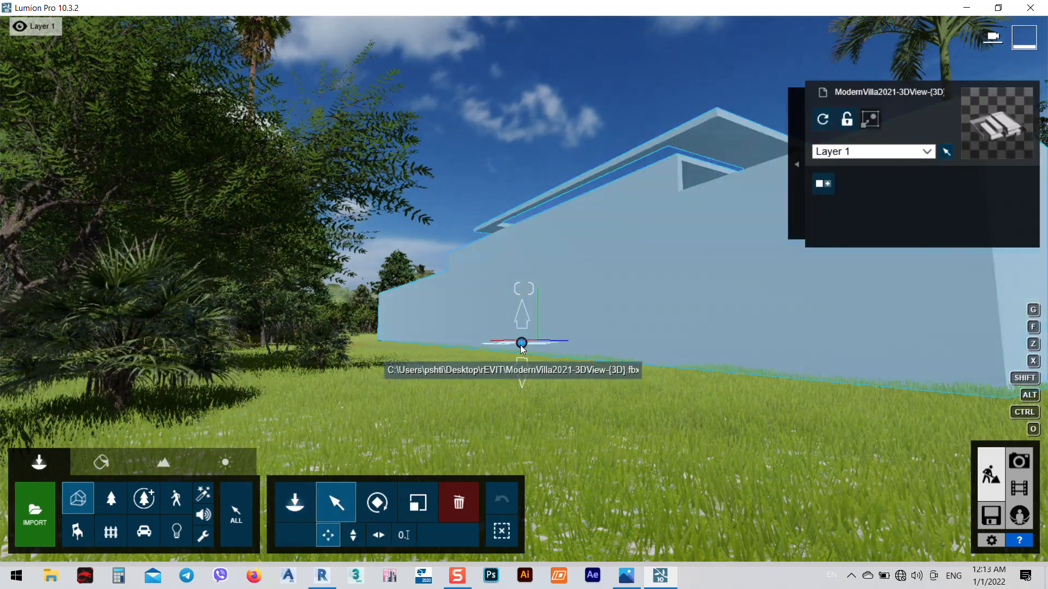
- Try tilting the villa with small bank angles such as -6°, -2° and 4°
{"action": "left_click", "coordinate": [391, 505]}
{"action": "mouse_move", "coordinate": [611, 542]}
{"action": "left_mouse_down"}
{"action": "mouse_move", "coordinate": [626, 542]}
{"action": "mouse_move", "coordinate": [610, 540]}
{"action": "left_mouse_up"}
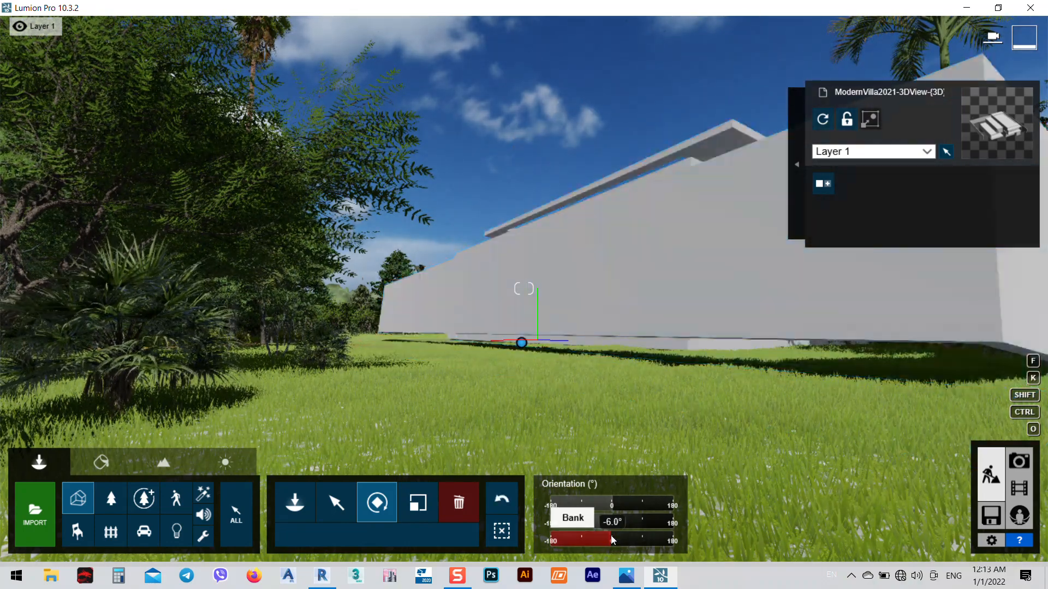
{"action": "left_click", "coordinate": [611, 541]}
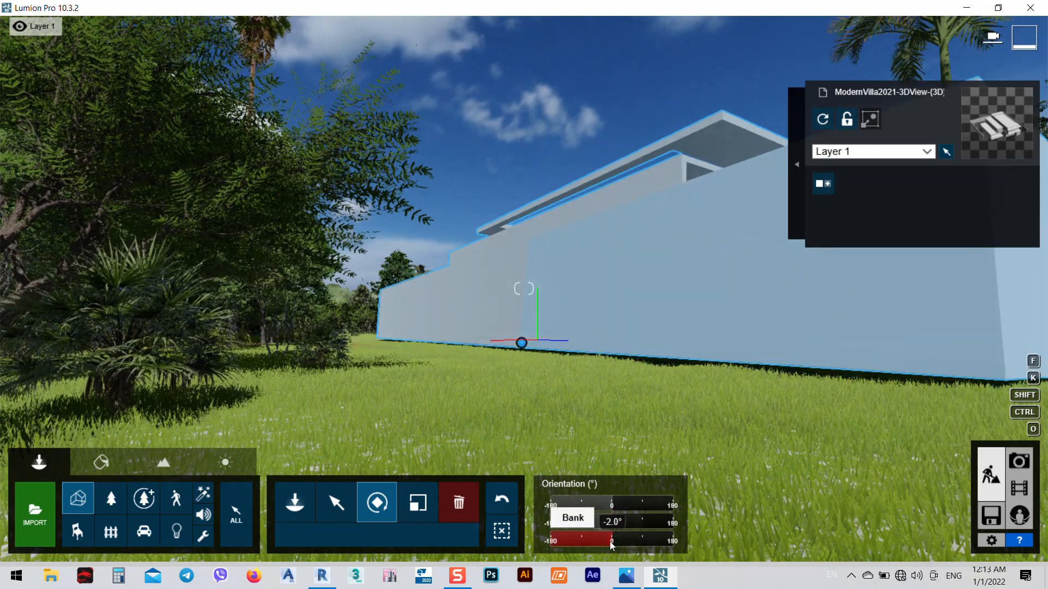
{"action": "left_click_drag", "start_coordinate": [611, 542], "coordinate": [614, 542]}
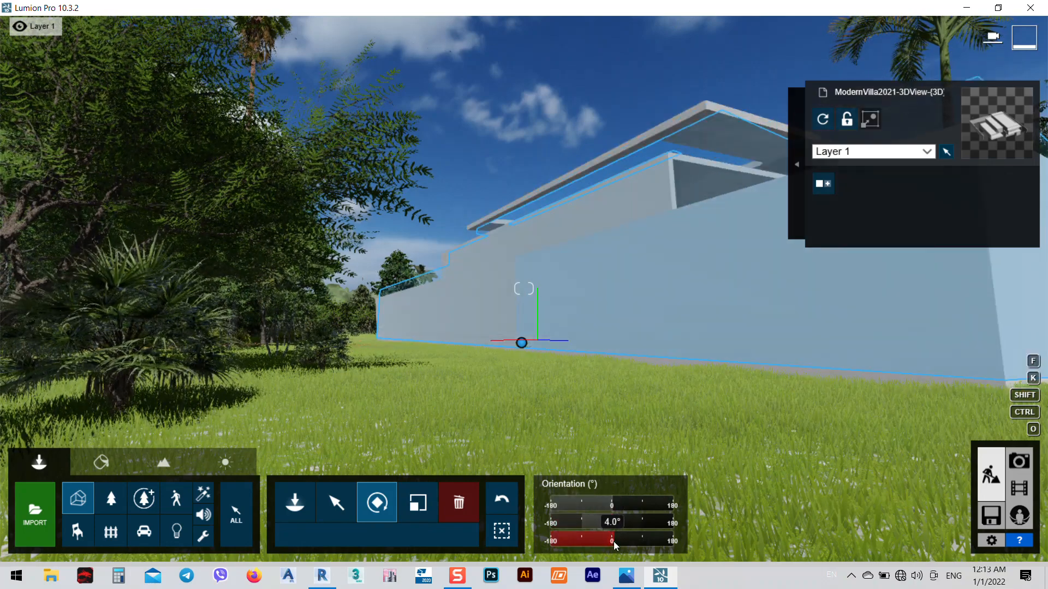
{"action": "left_click", "coordinate": [613, 541]}
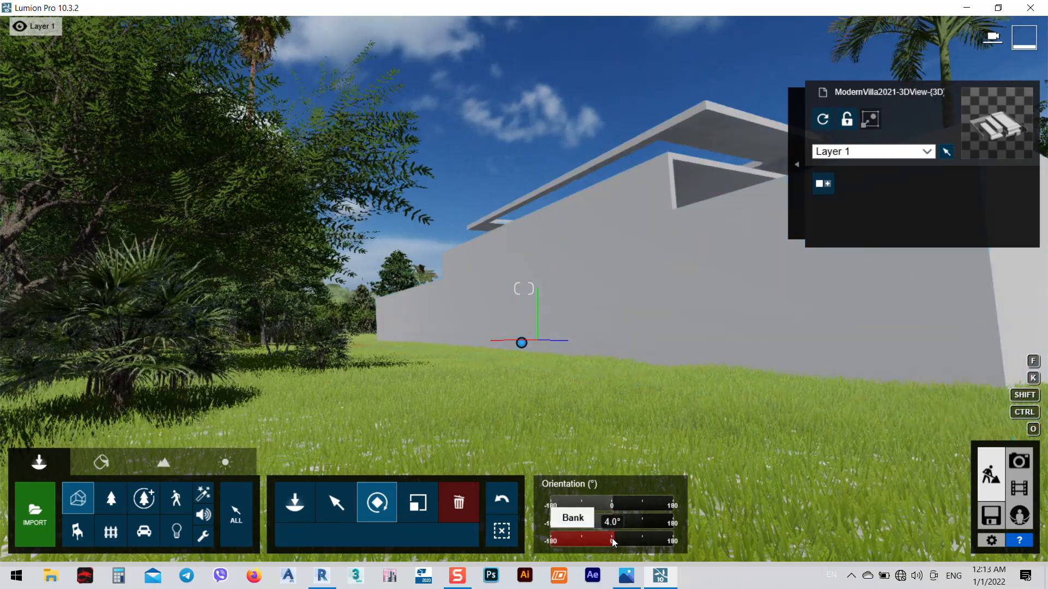
- Rotate the villa to a heading of -180° and move it across the grass
{"action": "left_click_drag", "start_coordinate": [611, 538], "coordinate": [688, 506]}
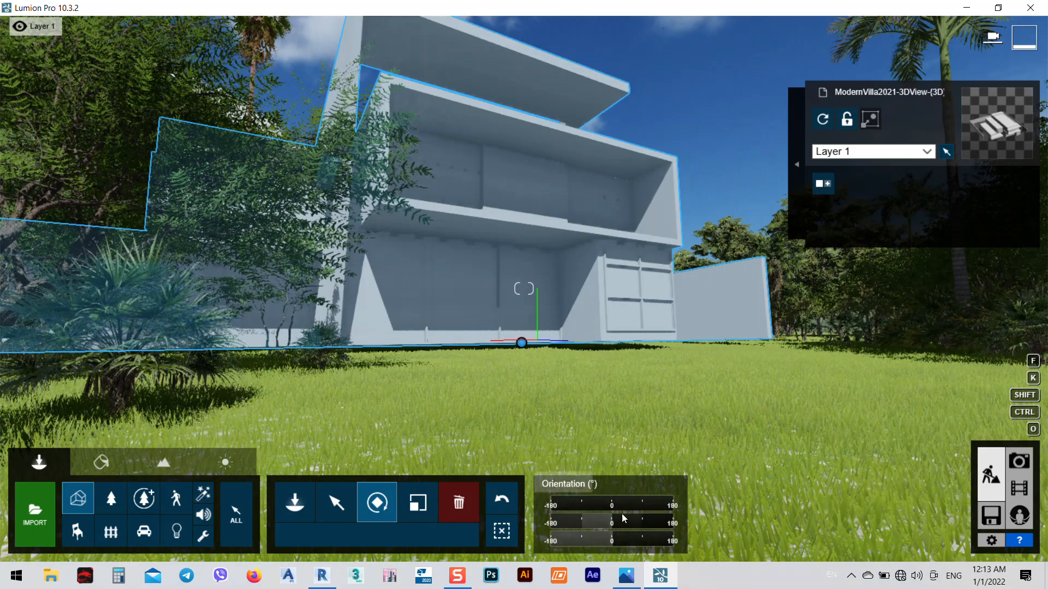
{"action": "left_click_drag", "start_coordinate": [610, 530], "coordinate": [613, 530]}
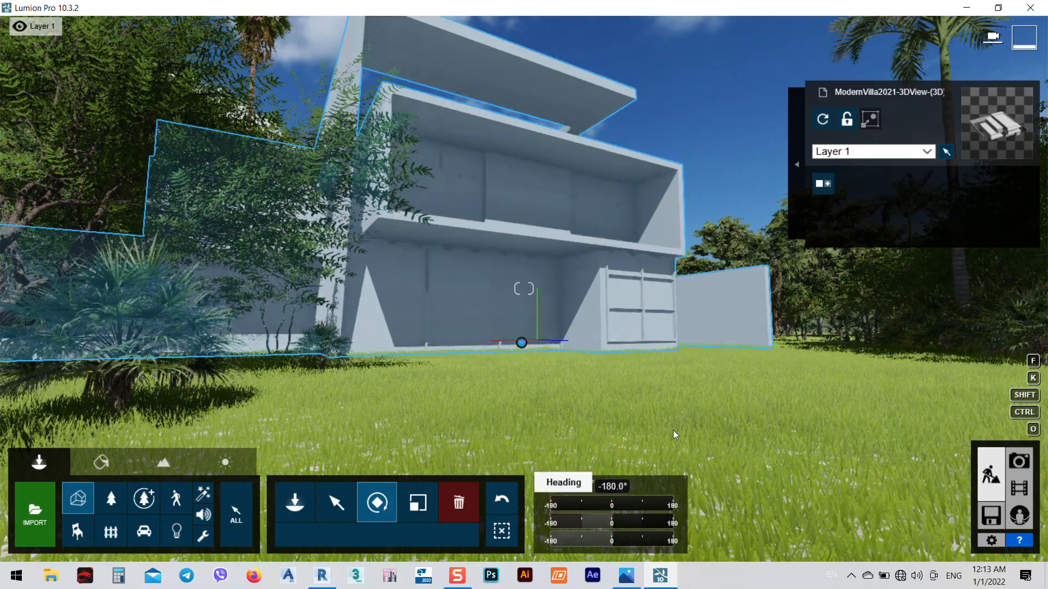
{"action": "left_click", "coordinate": [339, 511]}
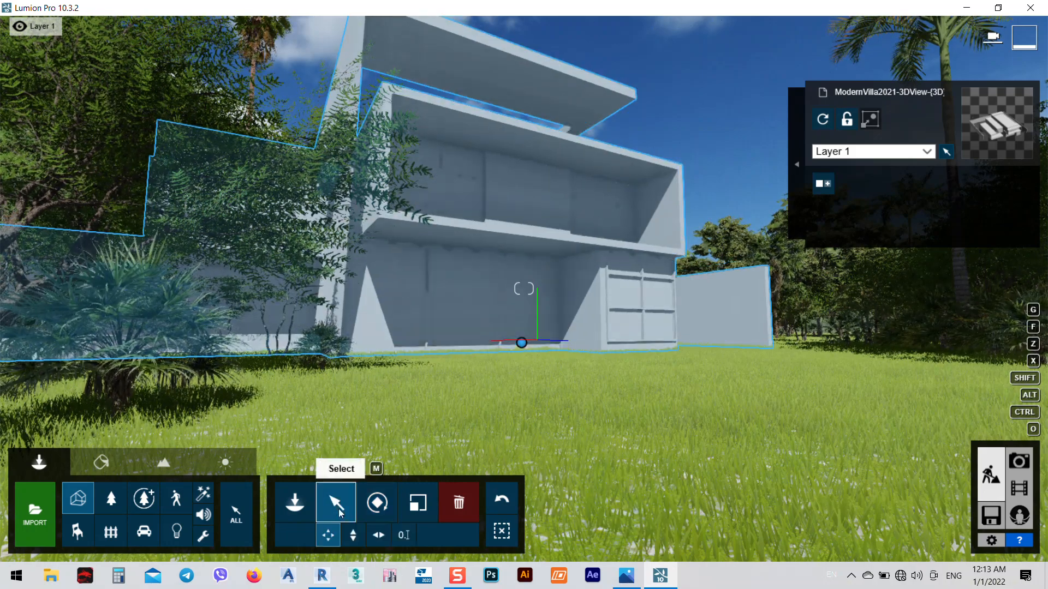
{"action": "left_click", "coordinate": [356, 534]}
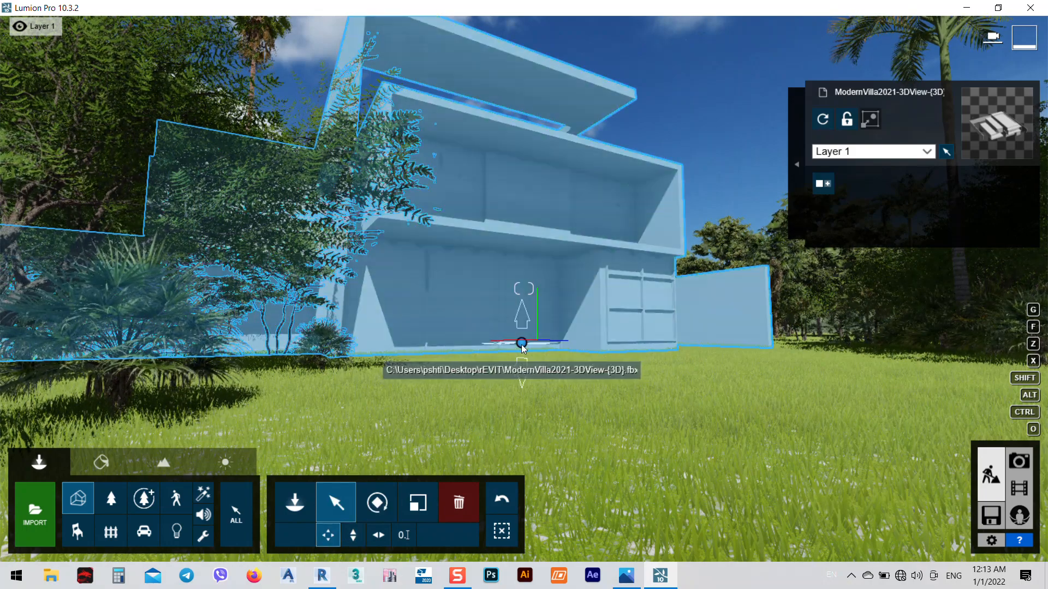
{"action": "left_click_drag", "start_coordinate": [526, 345], "coordinate": [599, 345]}
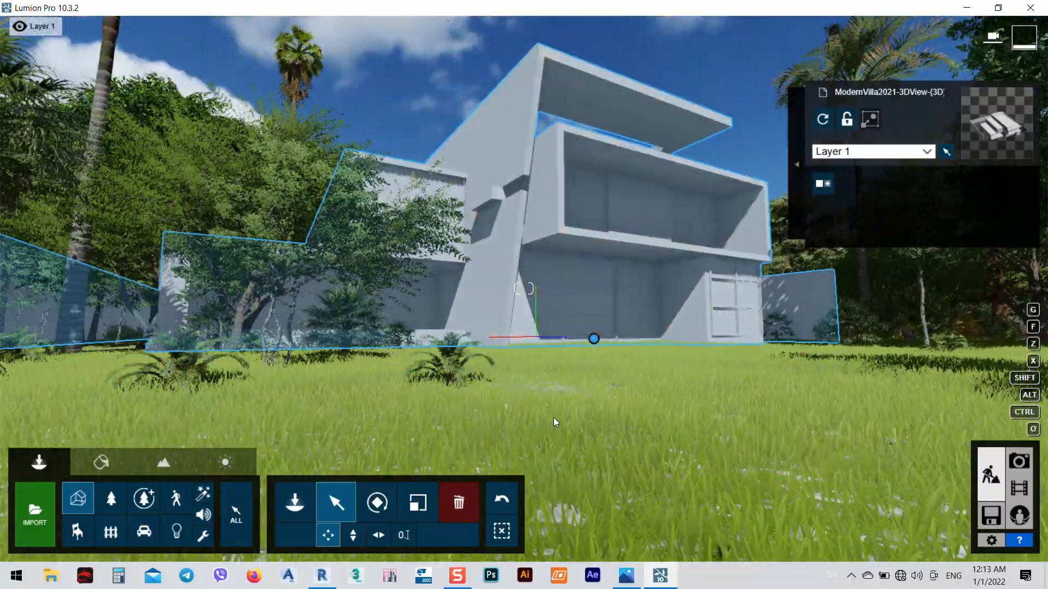
- Paint a patch of brown soil texture on the landscape in front of the villa, and cover it again with grass
{"action": "scroll", "coordinate": [554, 418], "scroll_direction": "down", "scroll_amount": 1}
{"action": "right_click_drag", "start_coordinate": [590, 385], "coordinate": [600, 316]}
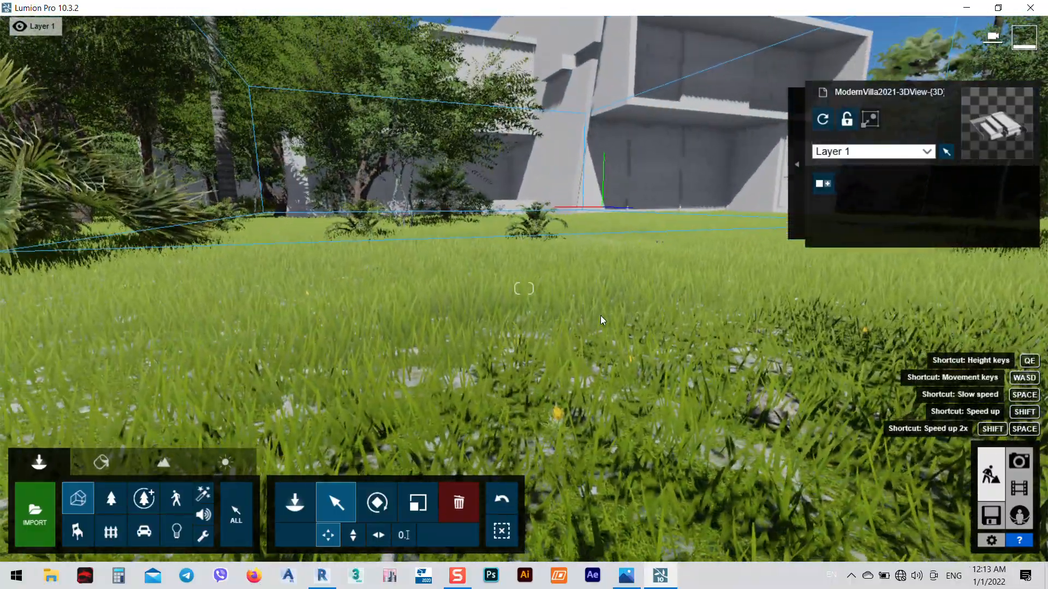
{"action": "scroll", "coordinate": [575, 418], "scroll_direction": "down", "scroll_amount": 5}
{"action": "scroll", "coordinate": [561, 298], "scroll_direction": "up", "scroll_amount": 5}
{"action": "scroll", "coordinate": [581, 234], "scroll_direction": "down", "scroll_amount": 5}
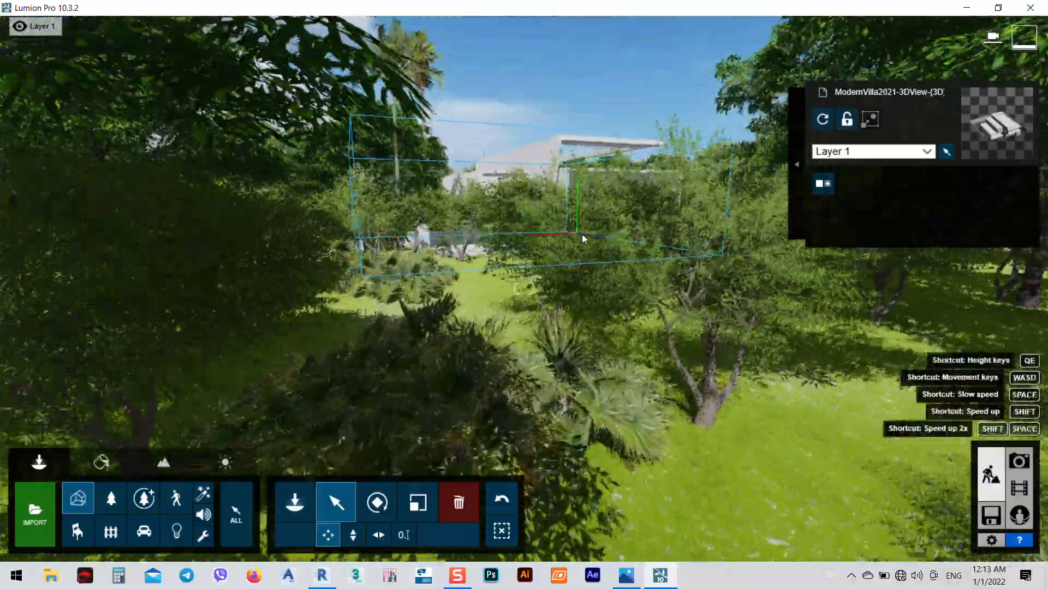
{"action": "right_click_drag", "start_coordinate": [552, 318], "coordinate": [562, 352]}
{"action": "left_click", "coordinate": [254, 262]}
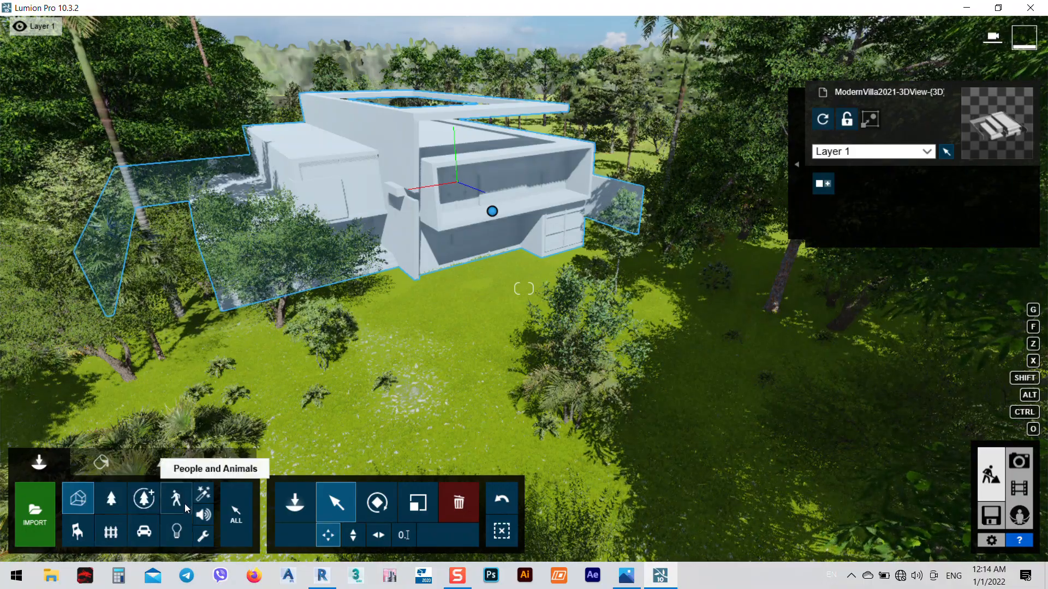
{"action": "left_click", "coordinate": [170, 466]}
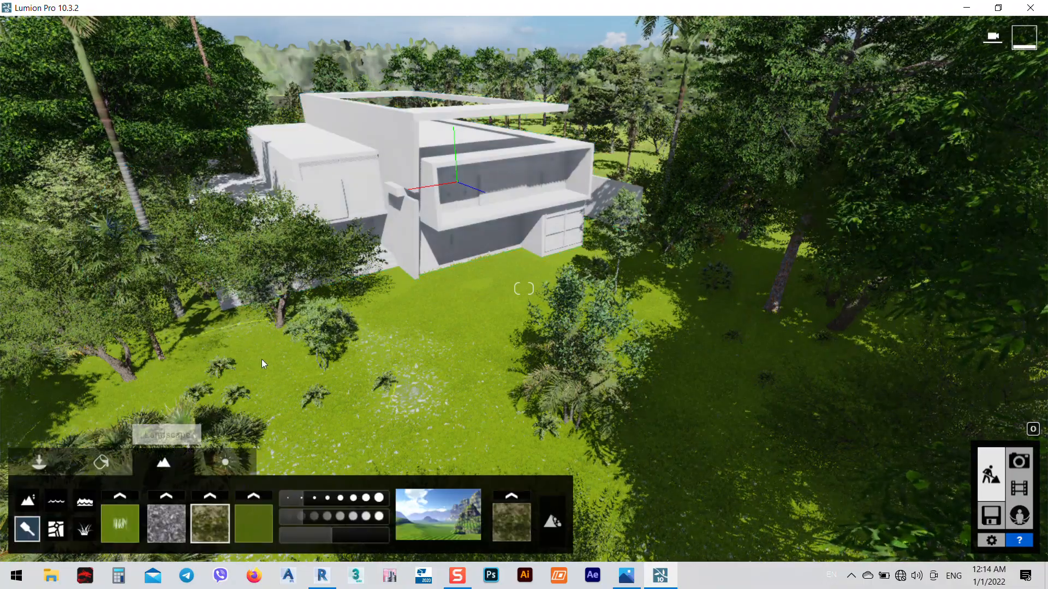
{"action": "left_click", "coordinate": [420, 323]}
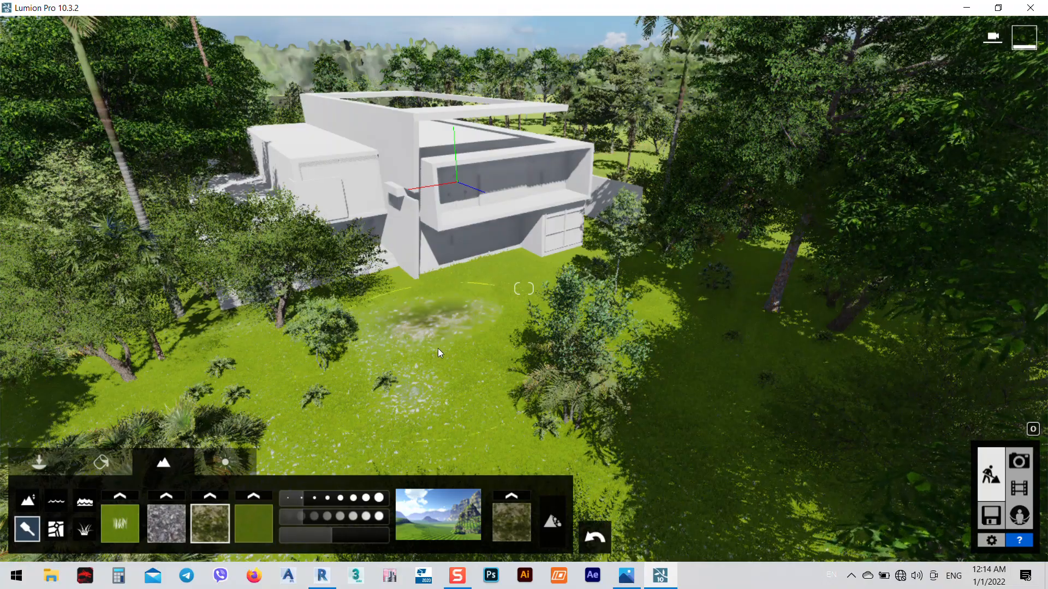
{"action": "mouse_move", "coordinate": [441, 356]}
{"action": "left_mouse_down"}
{"action": "mouse_move", "coordinate": [484, 389]}
{"action": "mouse_move", "coordinate": [338, 419]}
{"action": "mouse_move", "coordinate": [306, 383]}
{"action": "mouse_move", "coordinate": [429, 387]}
{"action": "mouse_move", "coordinate": [471, 442]}
{"action": "mouse_move", "coordinate": [529, 329]}
{"action": "mouse_move", "coordinate": [261, 385]}
{"action": "mouse_move", "coordinate": [337, 404]}
{"action": "left_mouse_up"}
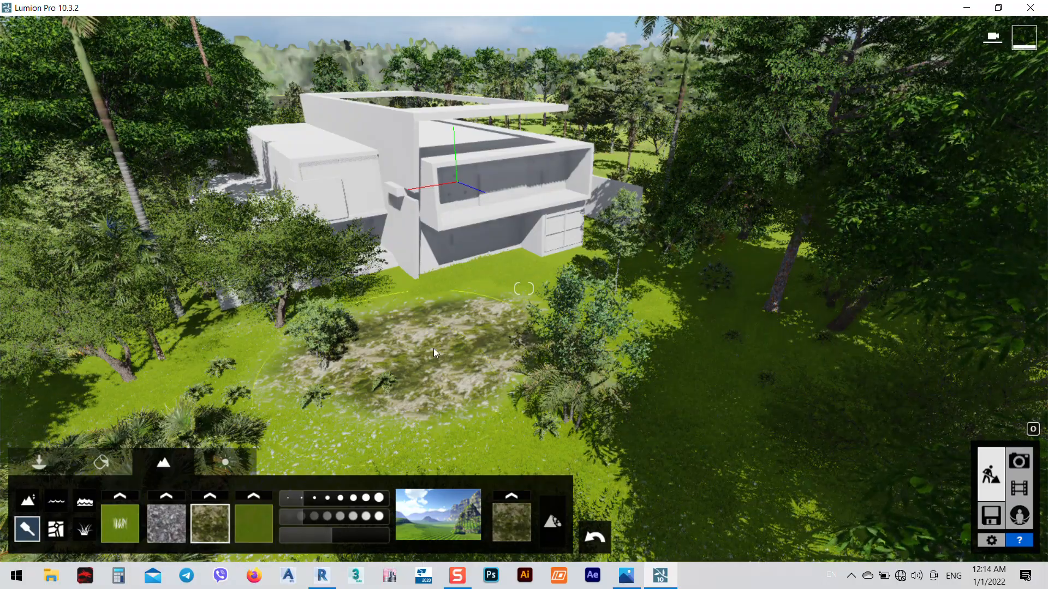
{"action": "left_click", "coordinate": [126, 523]}
{"action": "mouse_move", "coordinate": [446, 366]}
{"action": "left_mouse_down"}
{"action": "mouse_move", "coordinate": [443, 346]}
{"action": "mouse_move", "coordinate": [430, 375]}
{"action": "mouse_move", "coordinate": [380, 378]}
{"action": "left_mouse_up"}
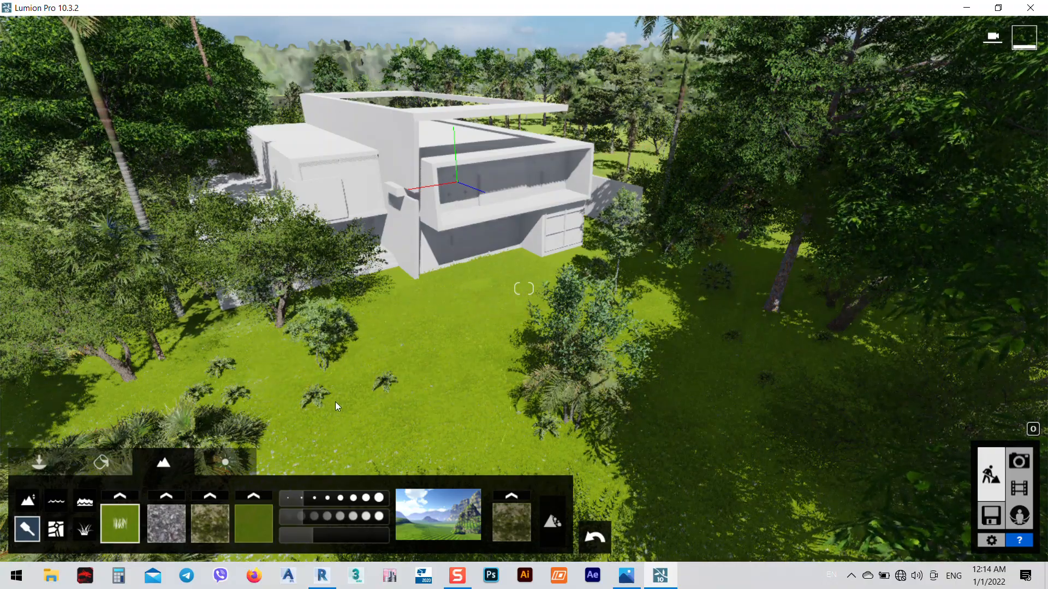
- Look through the landscape settings for grass, terrain height, water, ocean, street map and ground paint
{"action": "left_click", "coordinate": [84, 531]}
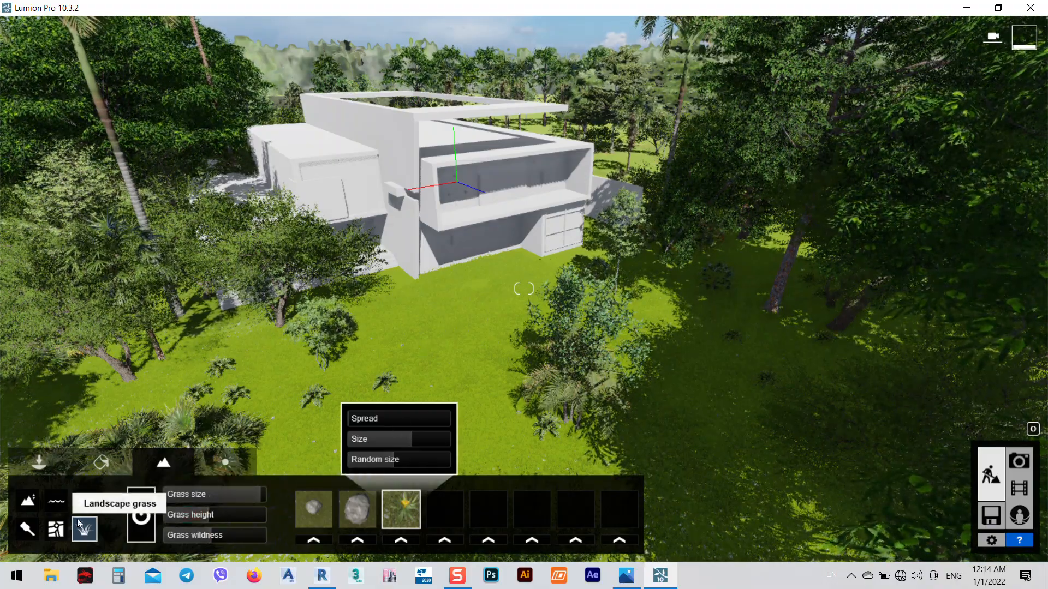
{"action": "left_click", "coordinate": [27, 500]}
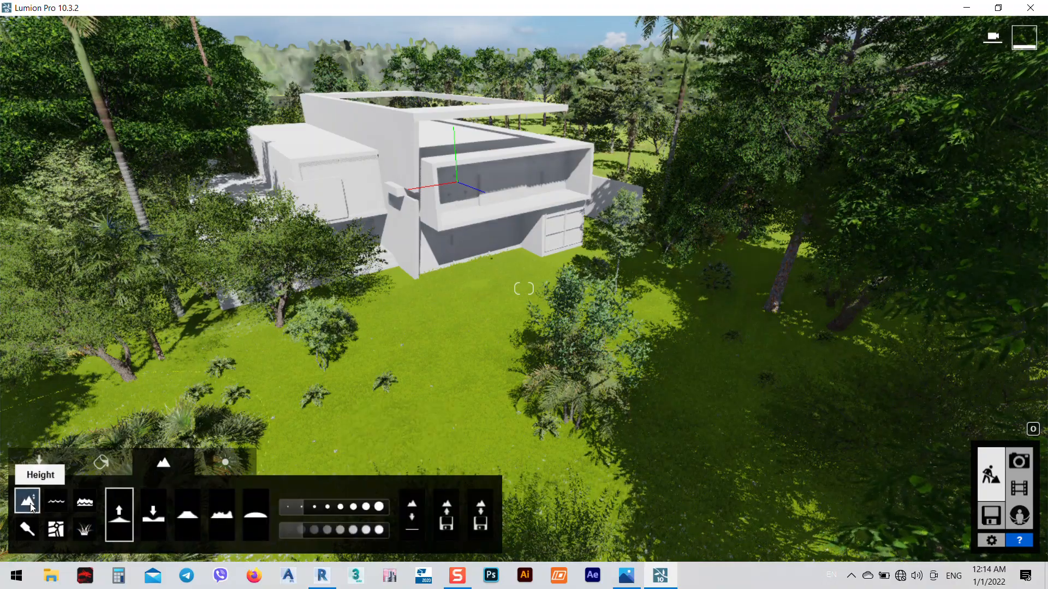
{"action": "left_click", "coordinate": [64, 503]}
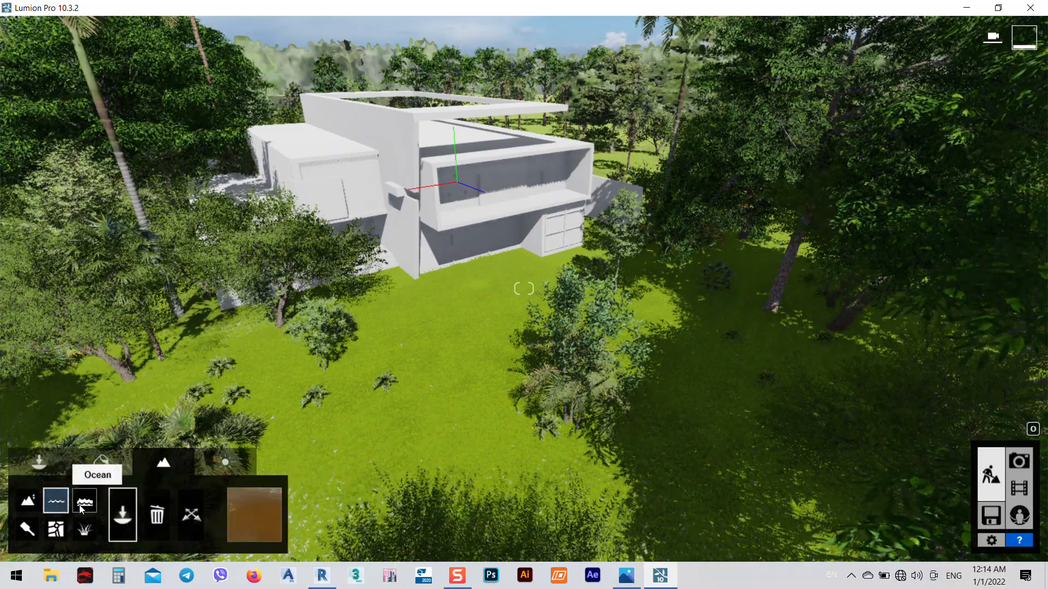
{"action": "left_click", "coordinate": [82, 507]}
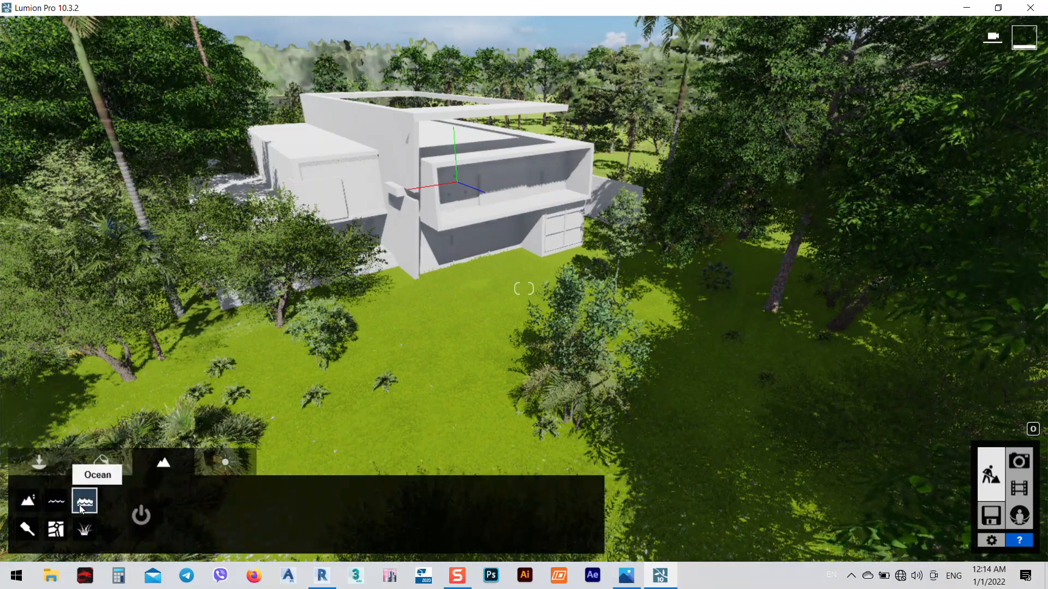
{"action": "left_click", "coordinate": [56, 529]}
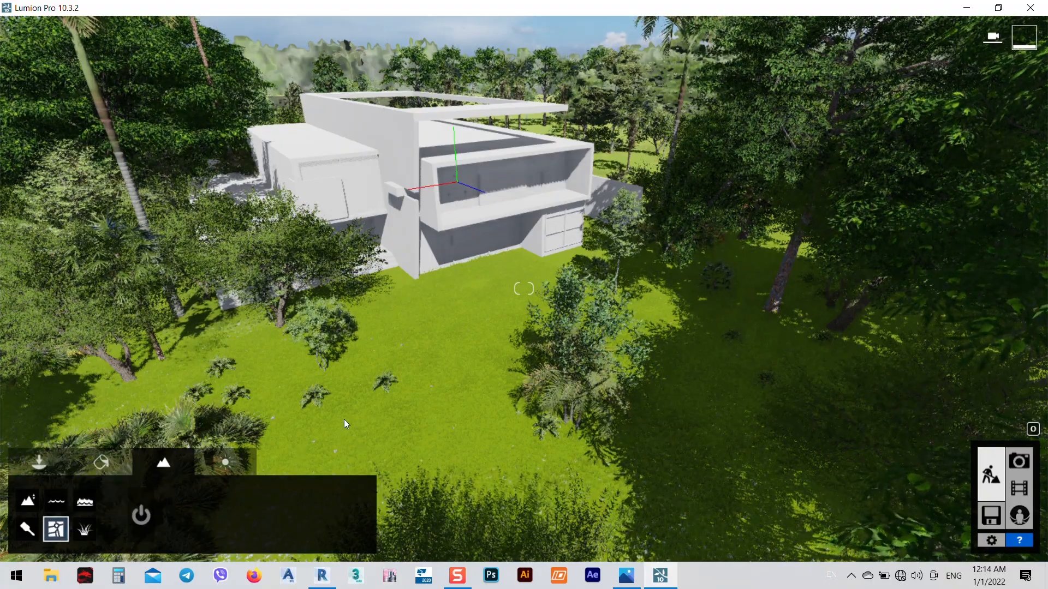
{"action": "left_click", "coordinate": [29, 529]}
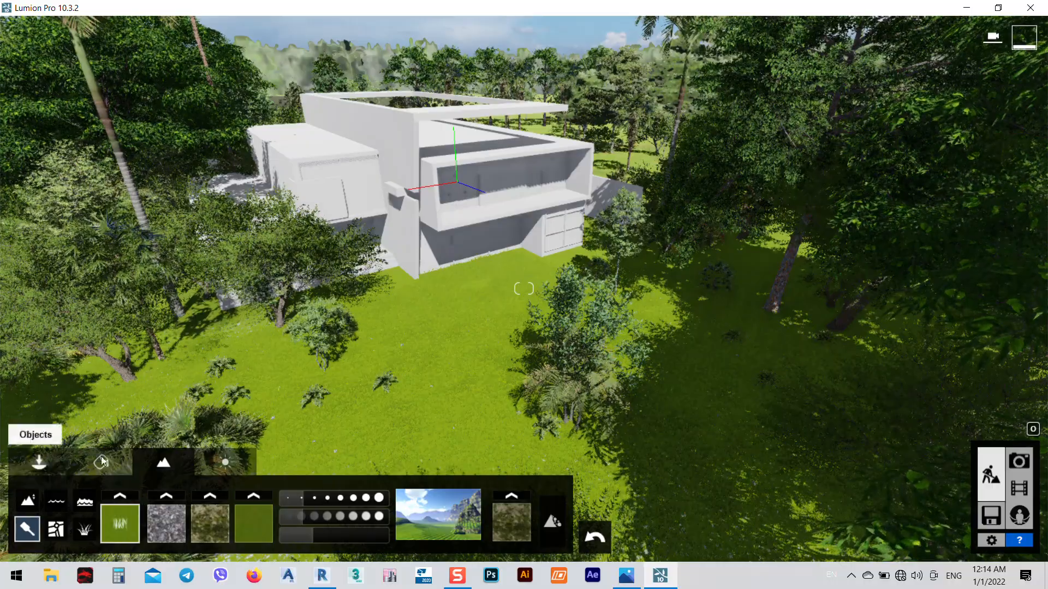
{"action": "left_click", "coordinate": [103, 470]}
- Move the villa out of the trees onto the open grass field
{"action": "left_click", "coordinate": [39, 463]}
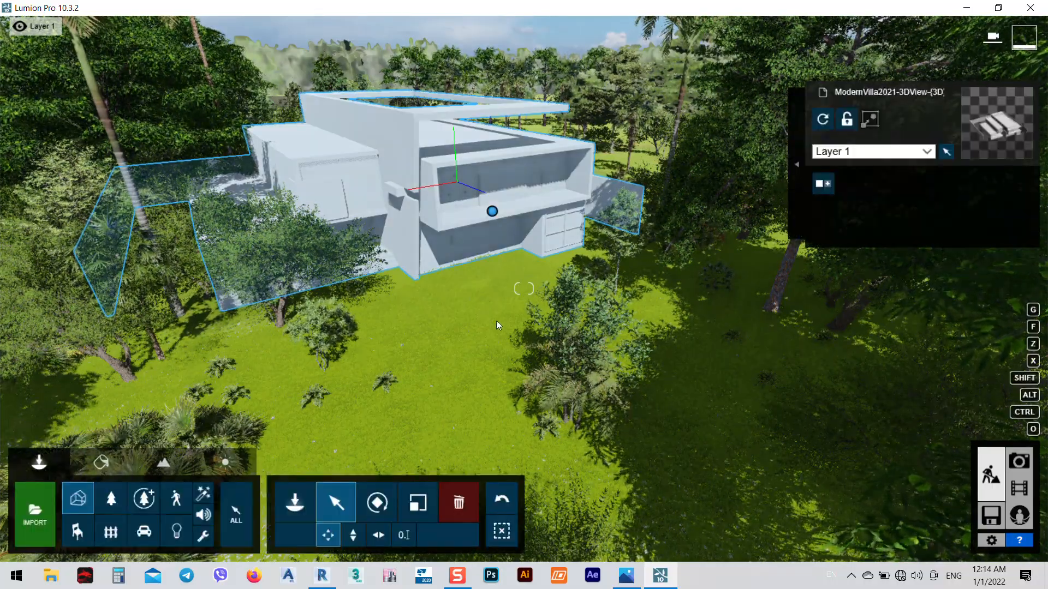
{"action": "scroll", "coordinate": [498, 322], "scroll_direction": "down", "scroll_amount": 10}
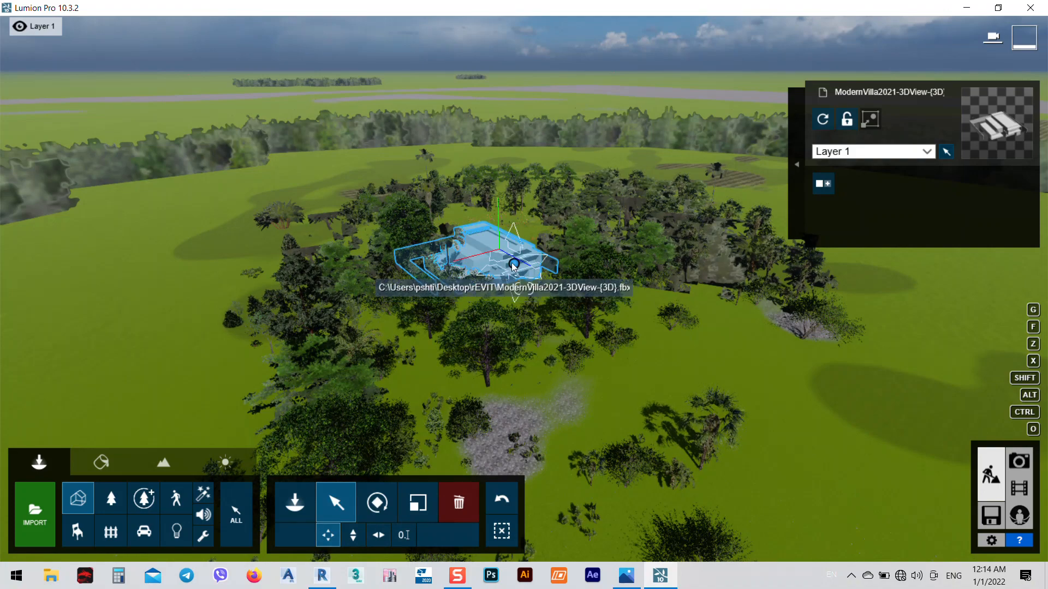
{"action": "left_click_drag", "start_coordinate": [533, 277], "coordinate": [825, 411]}
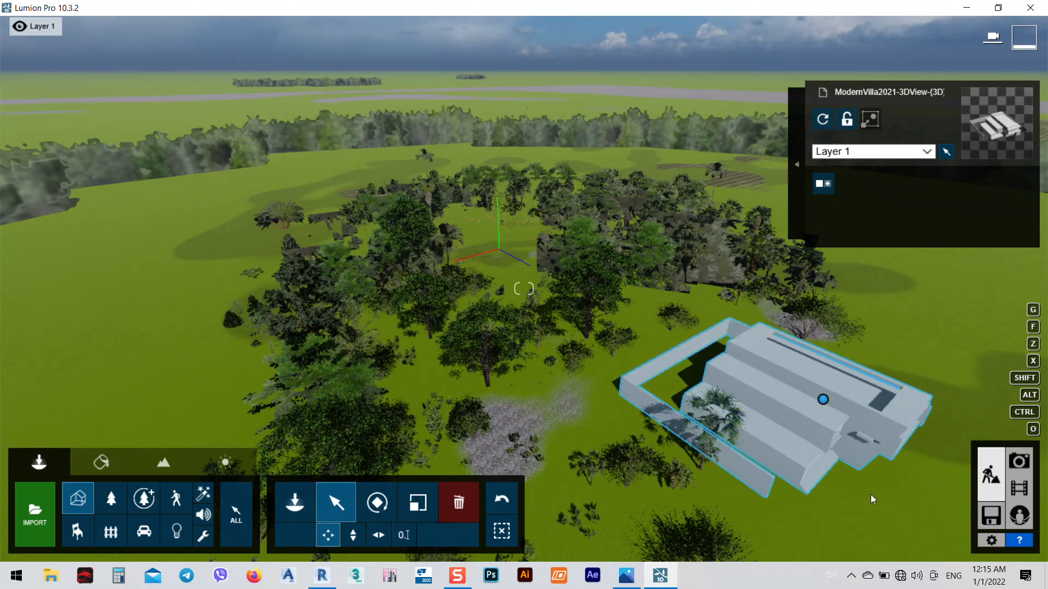
- Inspect the relocated villa's front facade from ground level, framing the whole building with the steps and the upper floor
{"action": "right_click_drag", "start_coordinate": [870, 494], "coordinate": [663, 340]}
{"action": "key", "text": "s"}
{"action": "right_click_drag", "start_coordinate": [742, 329], "coordinate": [644, 363]}
{"action": "mouse_move", "coordinate": [748, 350]}
{"action": "right_mouse_down"}
{"action": "mouse_move", "coordinate": [710, 339]}
{"action": "mouse_move", "coordinate": [732, 360]}
{"action": "right_mouse_up"}
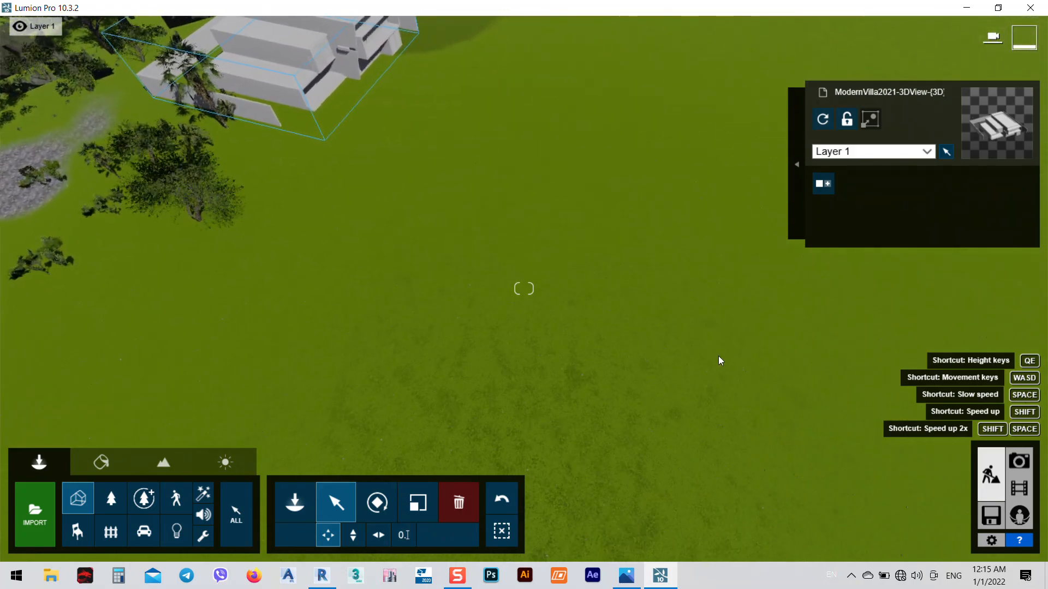
{"action": "right_click_drag", "start_coordinate": [587, 304], "coordinate": [567, 284]}
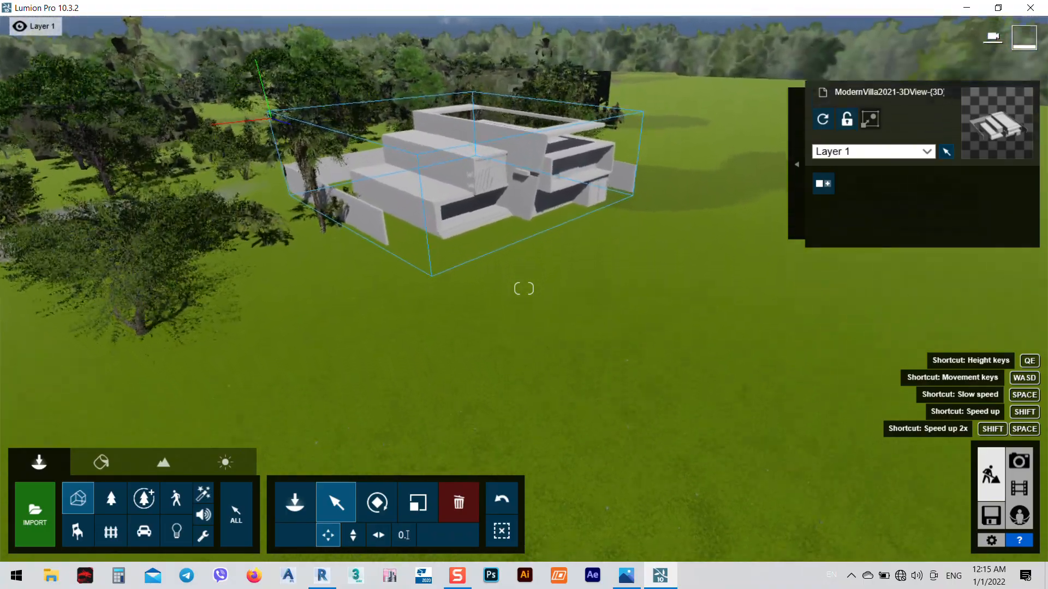
{"action": "mouse_move", "coordinate": [567, 284]}
{"action": "right_mouse_down"}
{"action": "mouse_move", "coordinate": [576, 376]}
{"action": "mouse_move", "coordinate": [570, 276]}
{"action": "right_mouse_up"}
{"action": "key", "text": "w"}
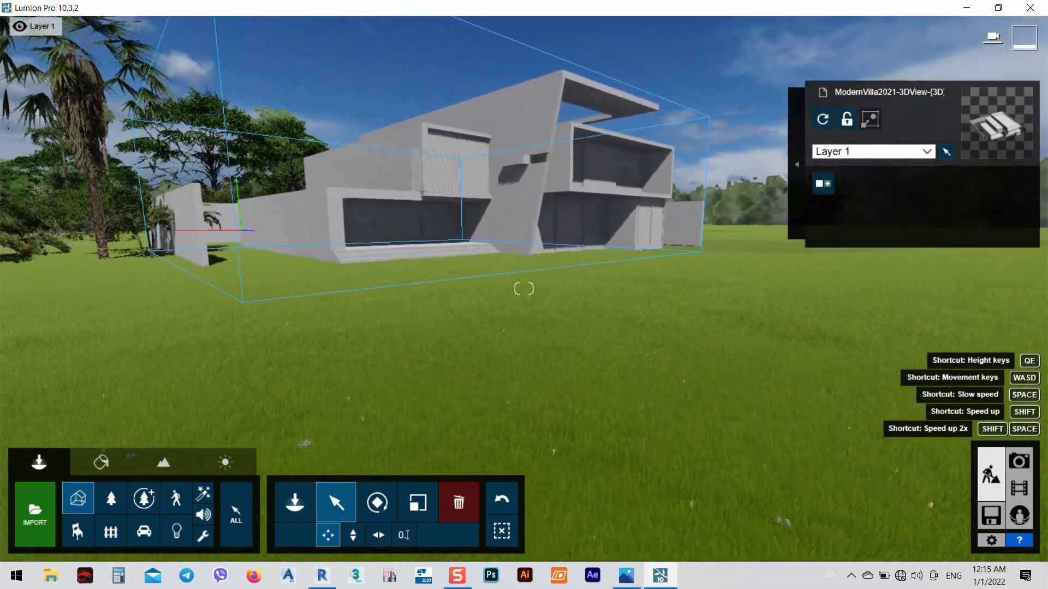
{"action": "key", "text": "w"}
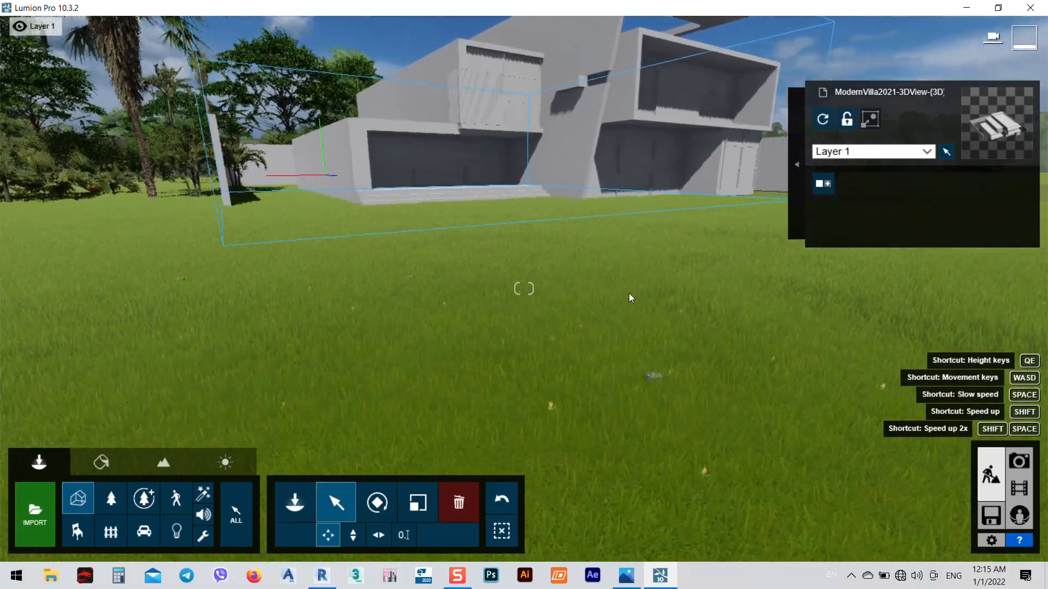
{"action": "key", "text": "w"}
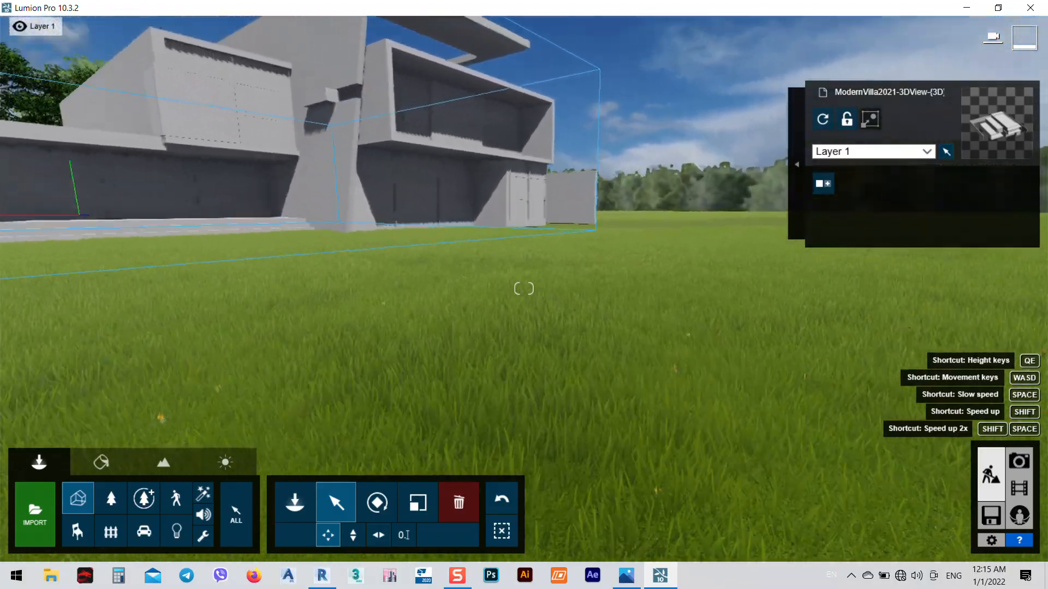
{"action": "key", "text": "a"}
{"action": "key", "text": "w"}
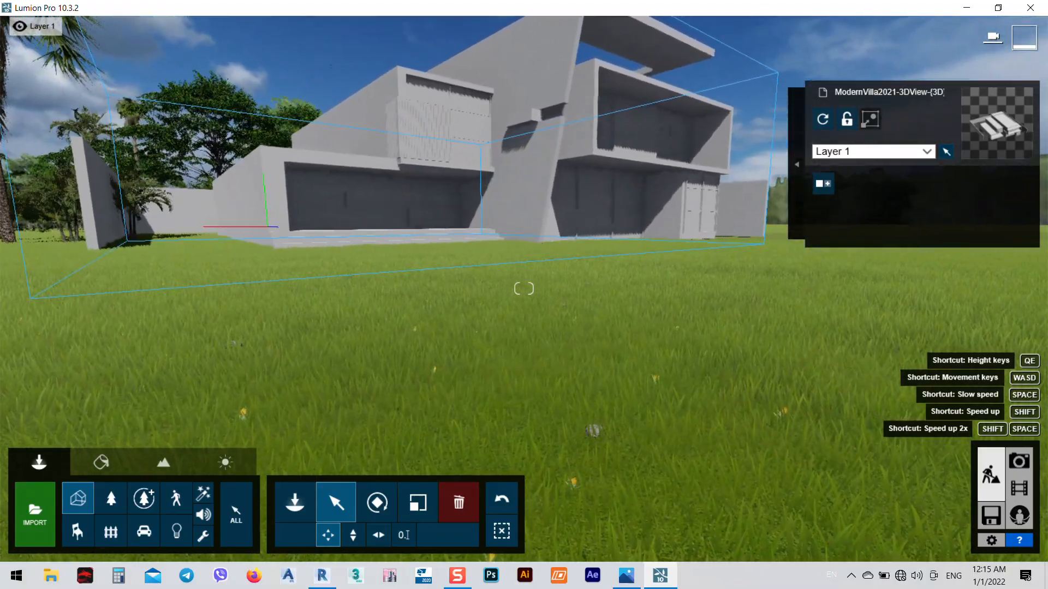
{"action": "key", "text": "w"}
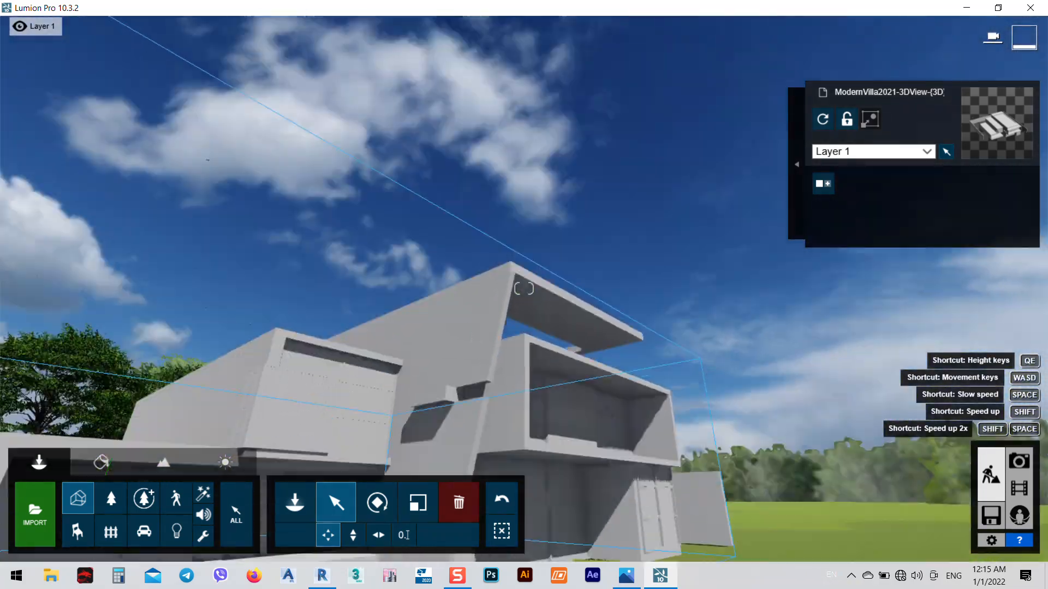
{"action": "key", "text": "s"}
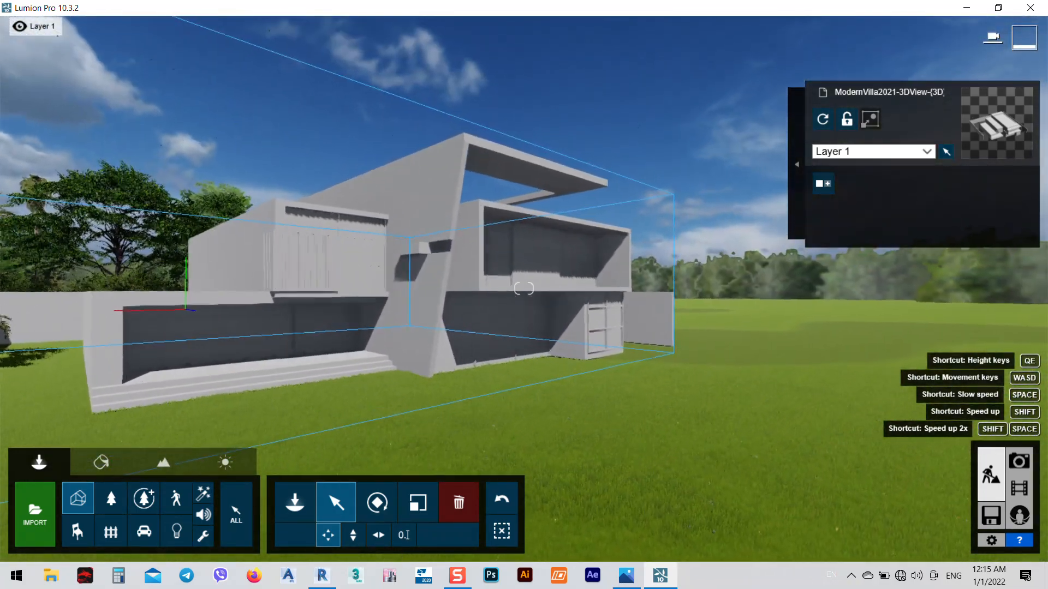
{"action": "left_click", "coordinate": [539, 308]}
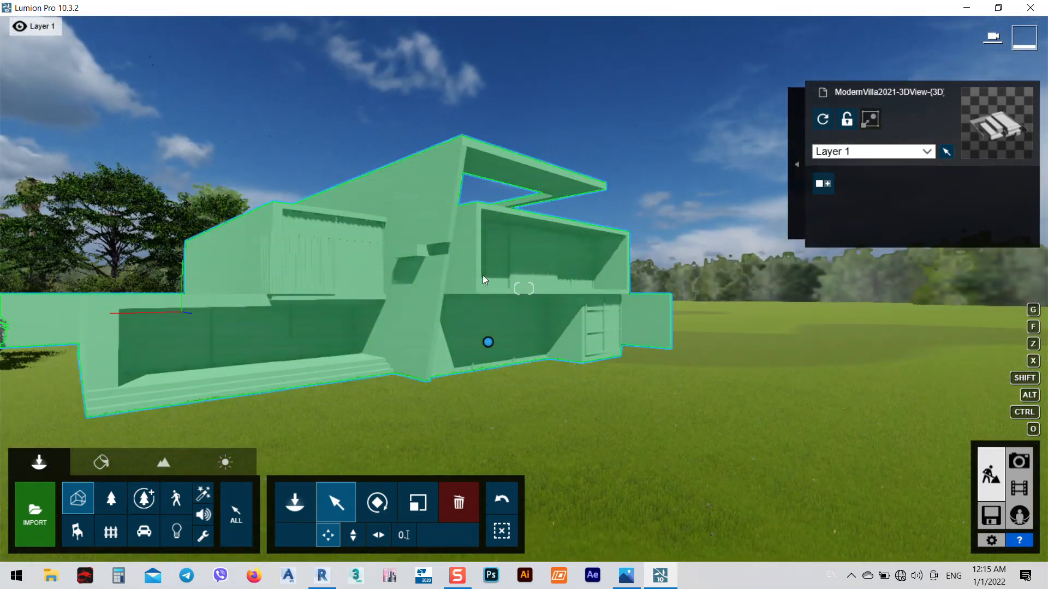
- Open the material options for the villa's slanted Basic Wall Generic - 200mm surface and switch to Photos to consult the reference image
{"action": "left_click", "coordinate": [99, 464]}
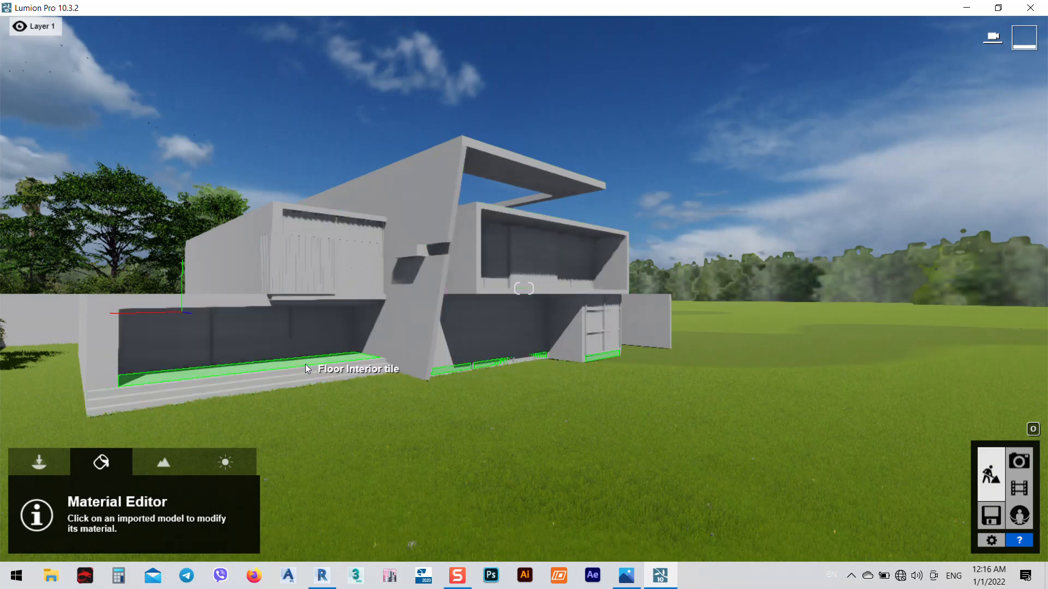
{"action": "left_click", "coordinate": [434, 322]}
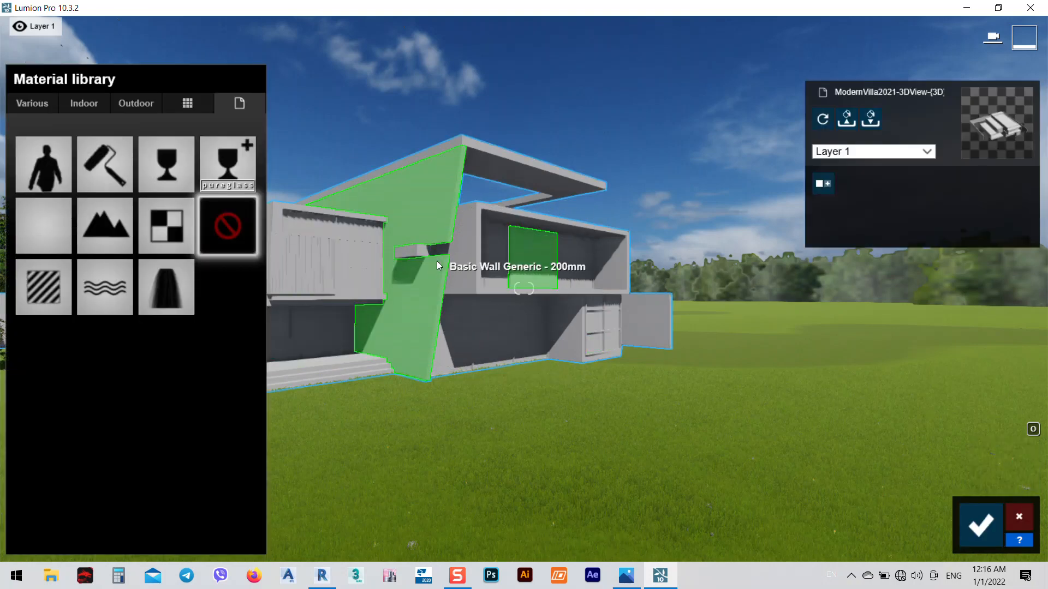
{"action": "left_click", "coordinate": [630, 582]}
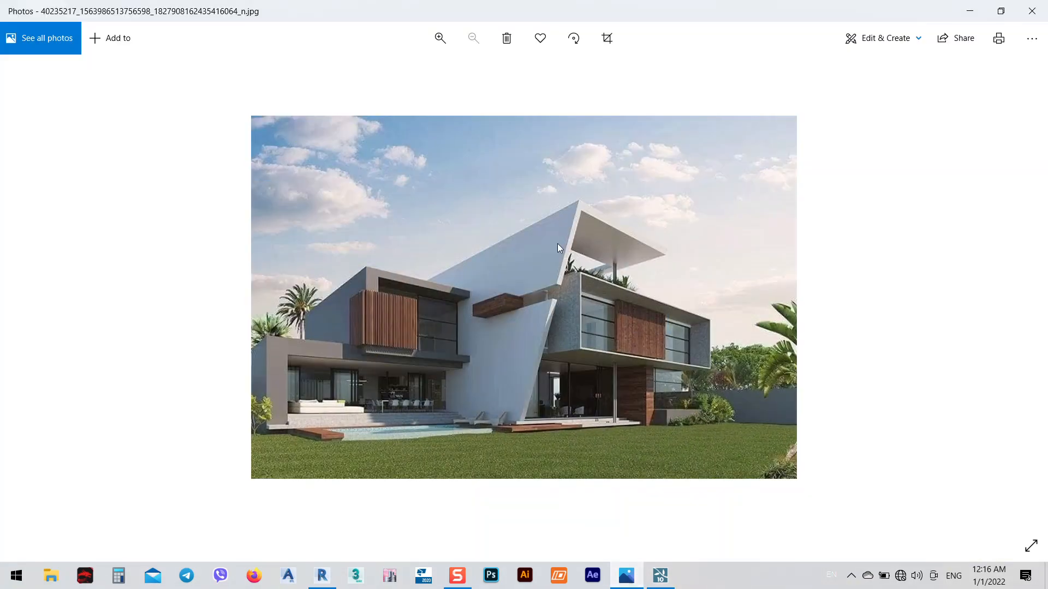
- Switch to Lumion and give the slanted main wall a Color material brightened to near white
{"action": "left_click", "coordinate": [970, 11]}
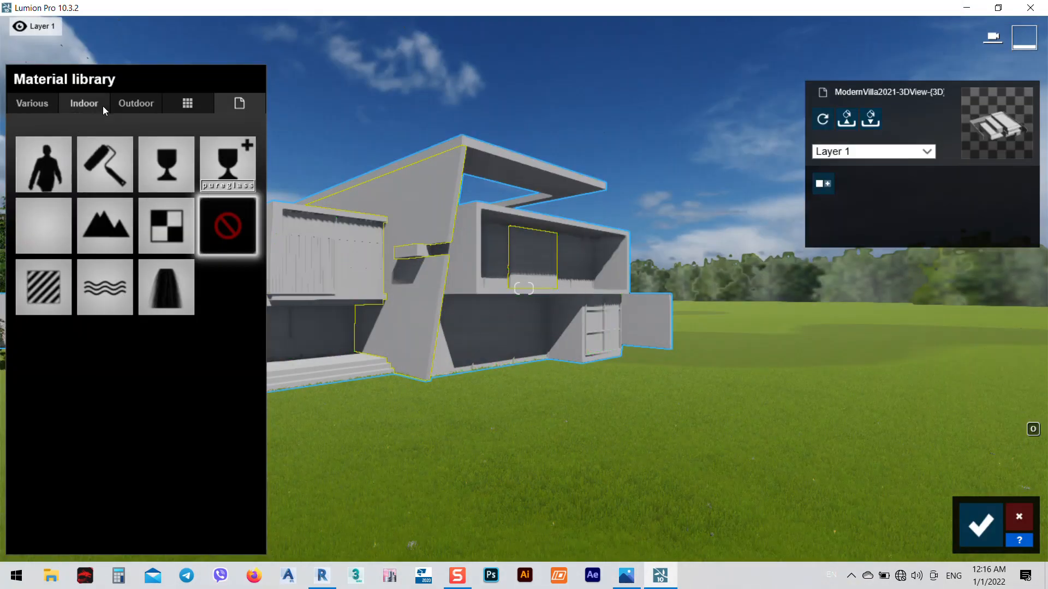
{"action": "left_click", "coordinate": [116, 154]}
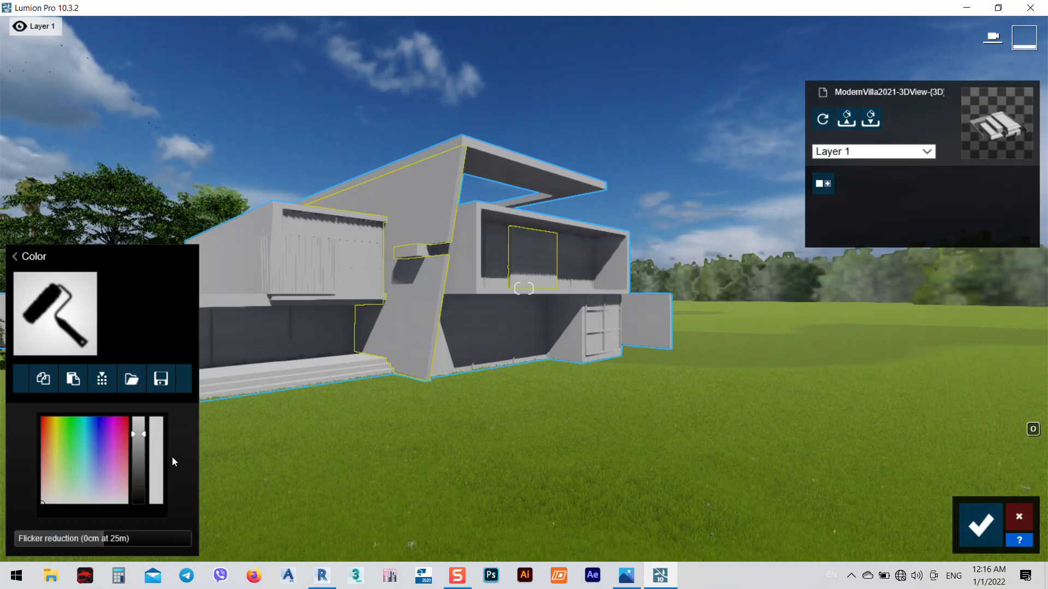
{"action": "left_click", "coordinate": [141, 424]}
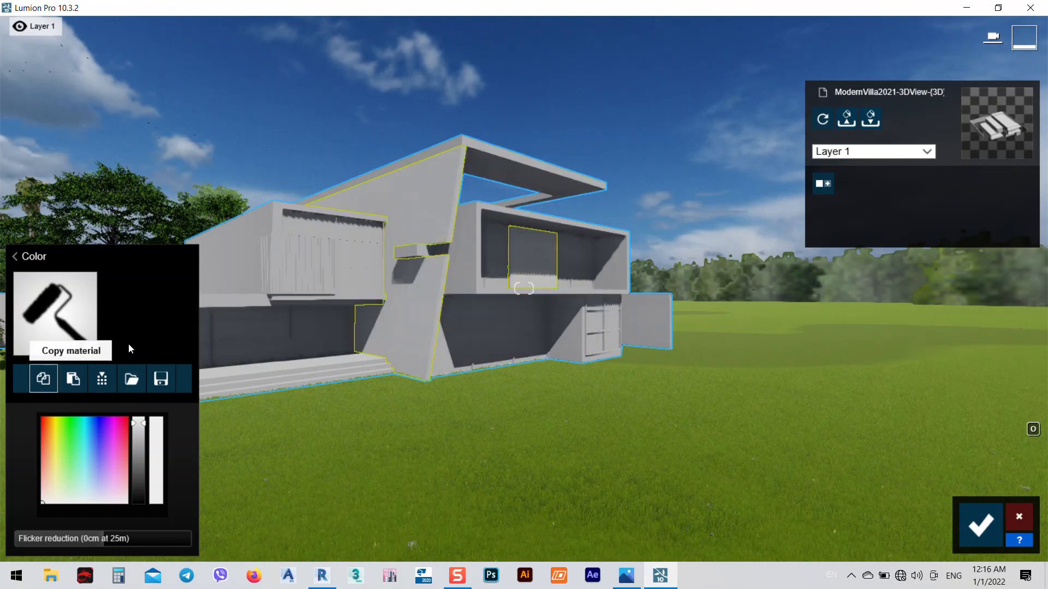
- Copy the slanted wall's white material and paste it onto the Floor 300 mm slab roof overhang
{"action": "left_click", "coordinate": [40, 385]}
{"action": "left_click", "coordinate": [501, 158]}
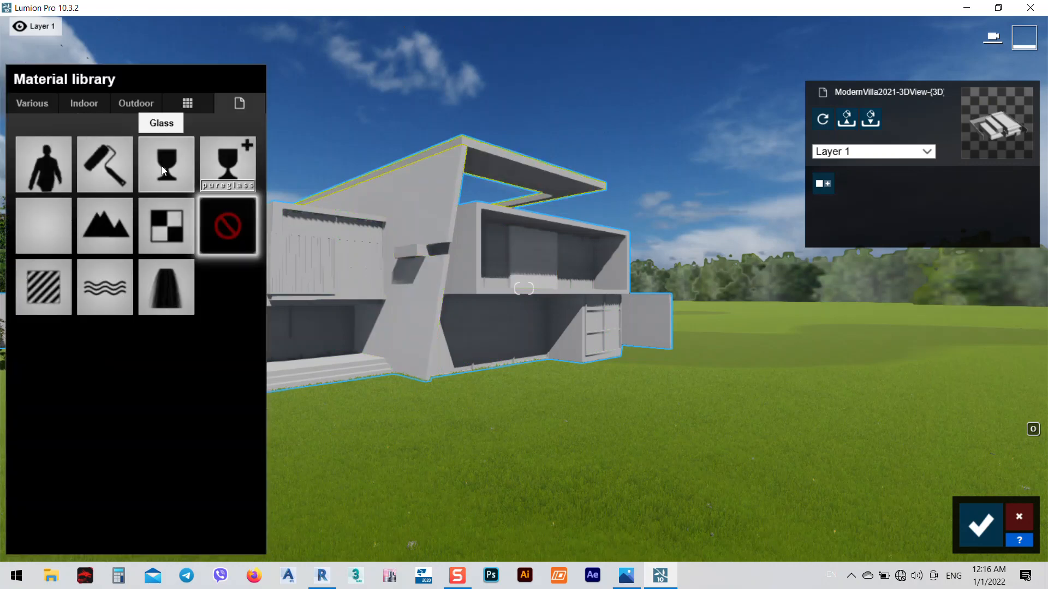
{"action": "left_click", "coordinate": [99, 159]}
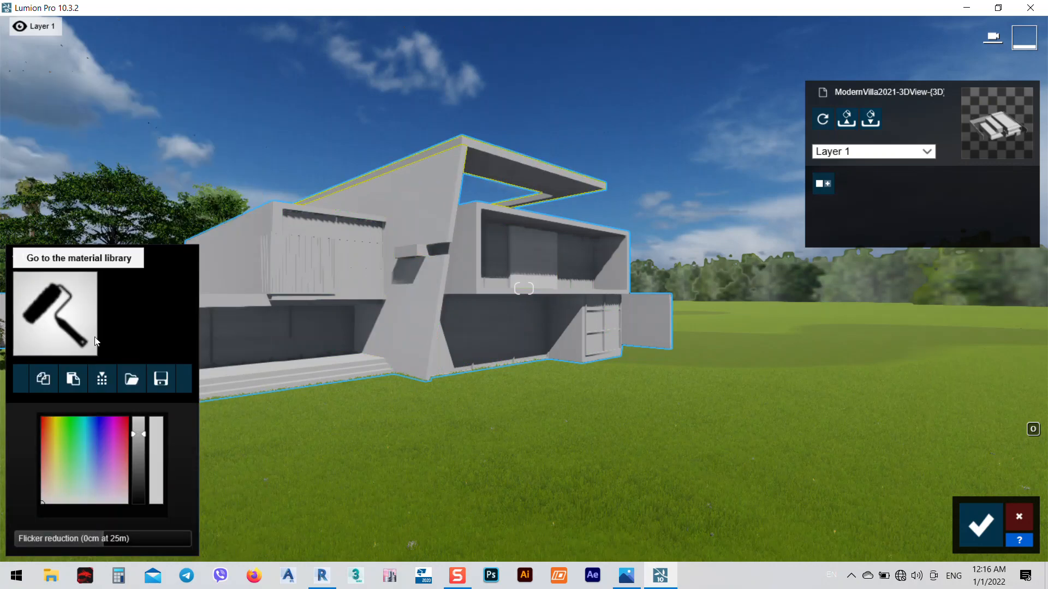
{"action": "left_click", "coordinate": [73, 379]}
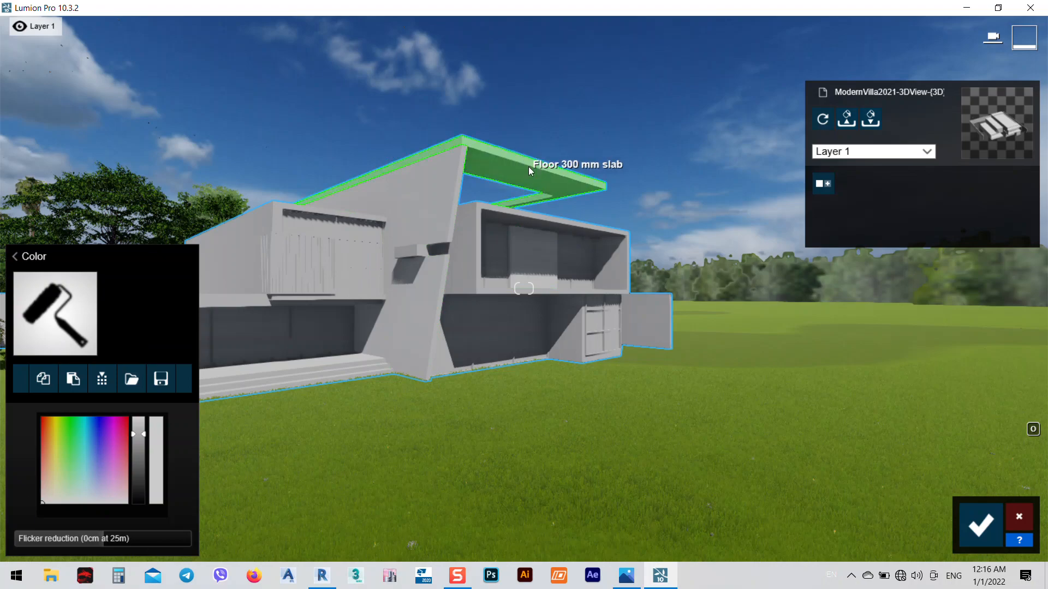
{"action": "left_click", "coordinate": [552, 158]}
- Assign the indoor material Interior Glass 002 to the System Panel Glazed windows
{"action": "right_click_drag", "start_coordinate": [568, 428], "coordinate": [423, 260]}
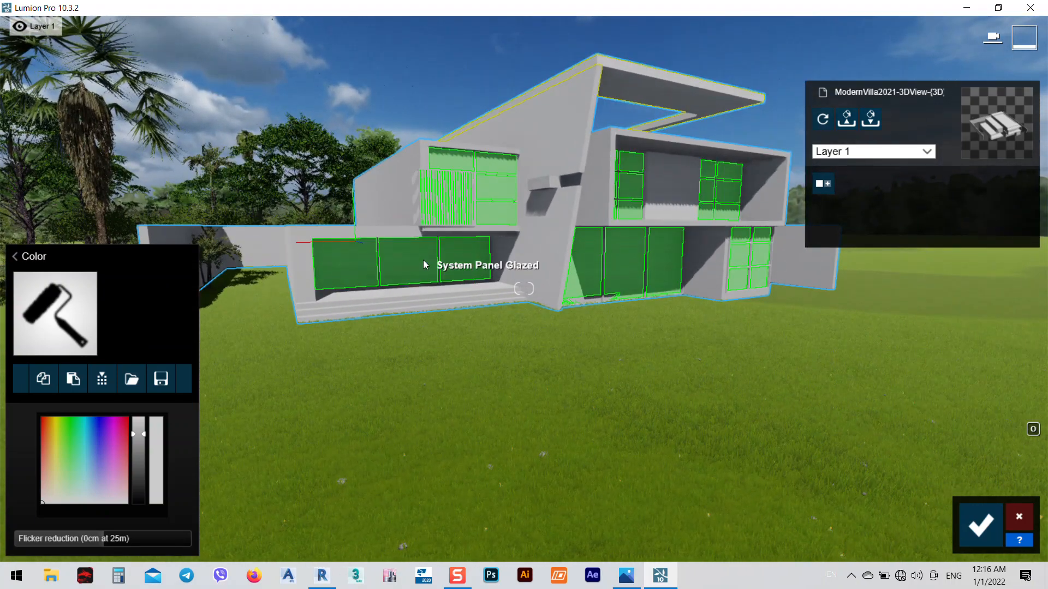
{"action": "left_click", "coordinate": [424, 260]}
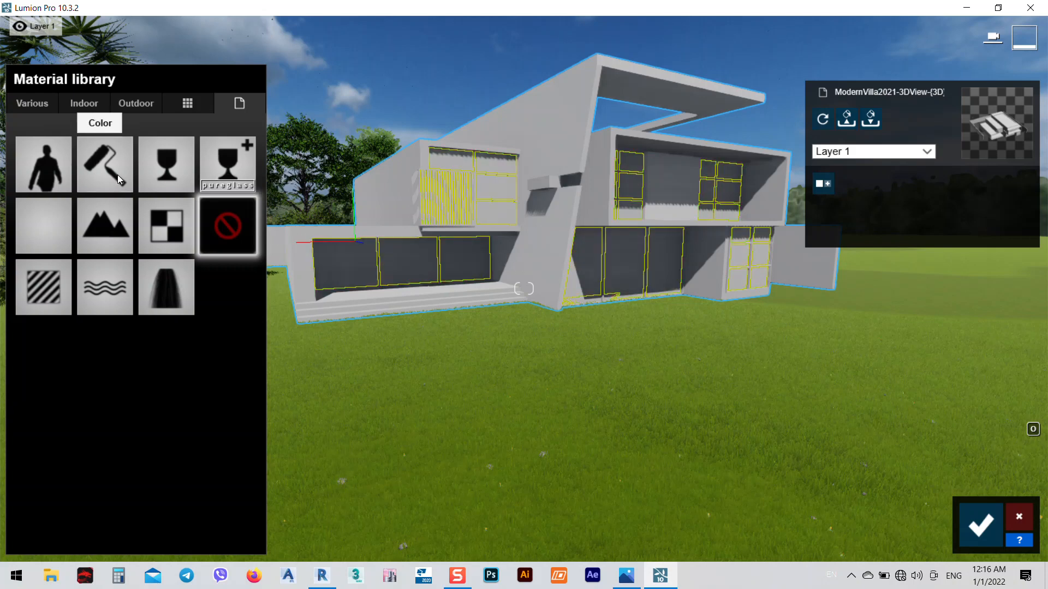
{"action": "left_click", "coordinate": [86, 104]}
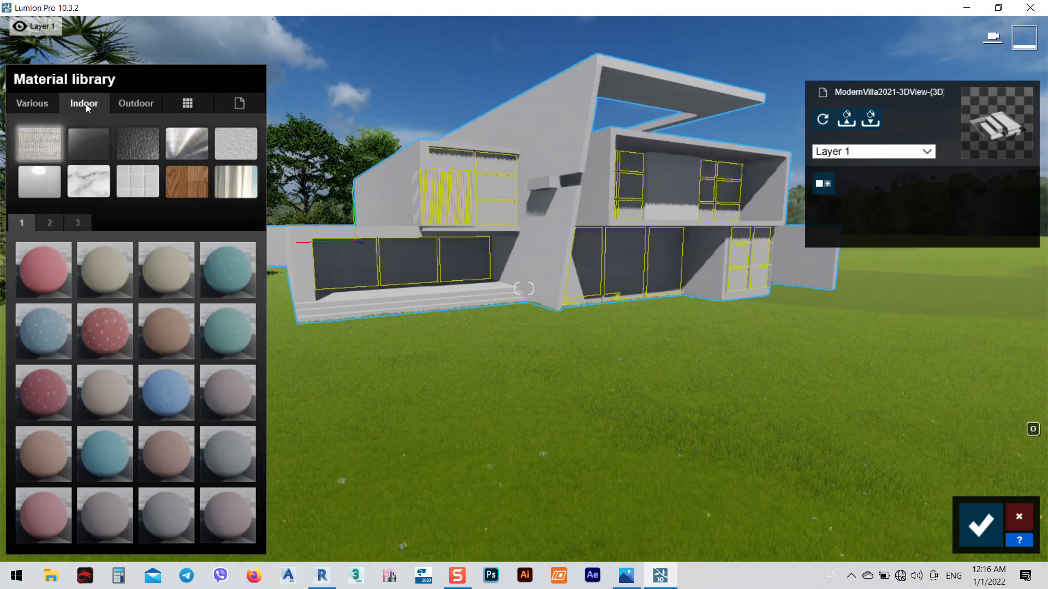
{"action": "left_click", "coordinate": [82, 149]}
{"action": "left_click", "coordinate": [116, 264]}
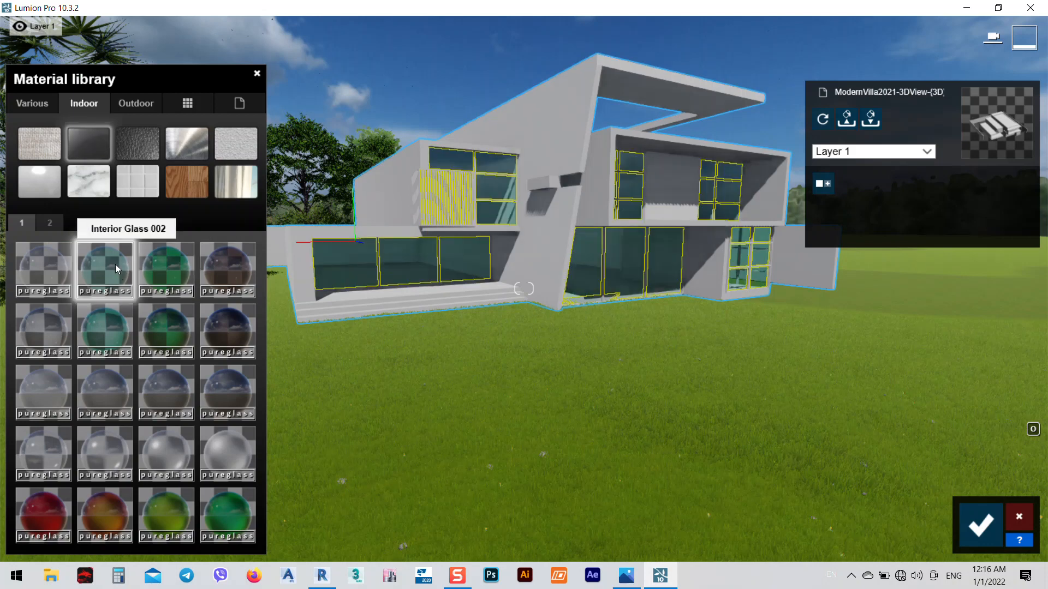
- Try other indoor glass presets on the windows, including Interior Glass 003, Interior Volume Glass 002 and TransparentPlastic 007, and return to Interior Glass 002
{"action": "left_click", "coordinate": [166, 264]}
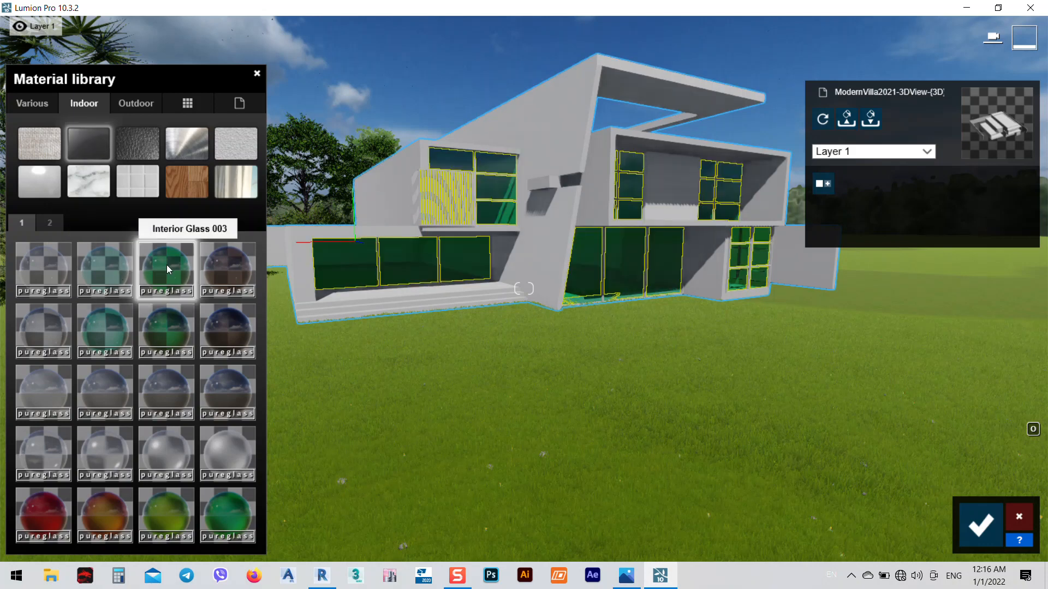
{"action": "left_click", "coordinate": [228, 272]}
{"action": "left_click", "coordinate": [236, 326]}
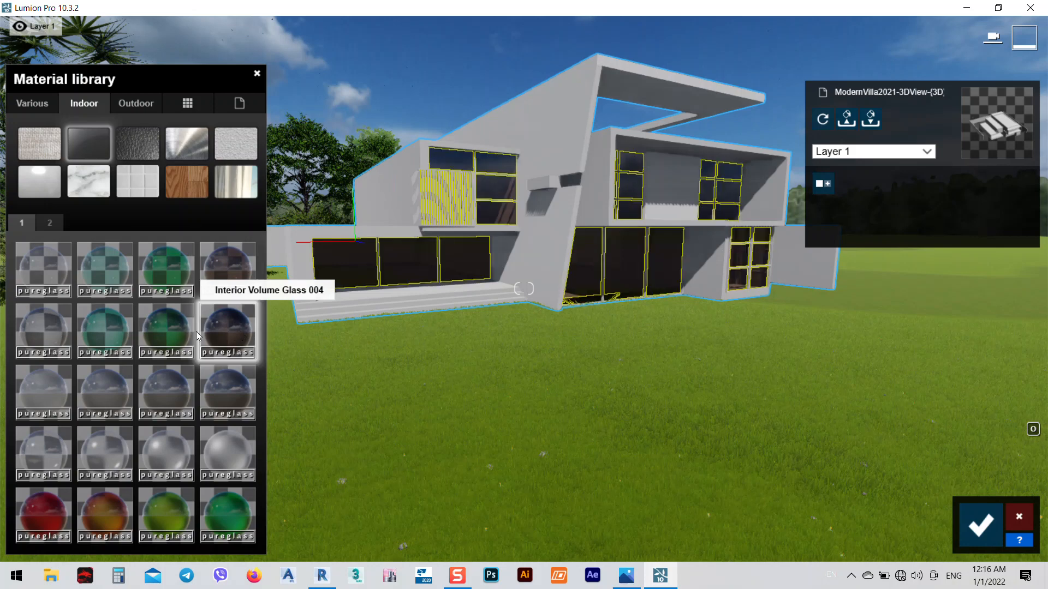
{"action": "left_click", "coordinate": [112, 387]}
{"action": "left_click", "coordinate": [107, 334]}
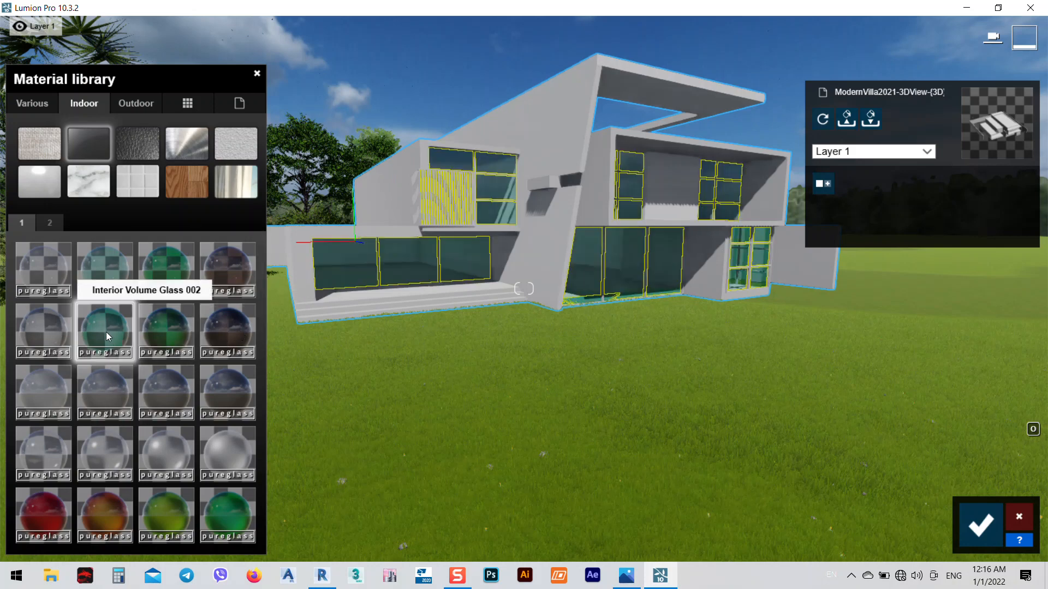
{"action": "left_click", "coordinate": [56, 268]}
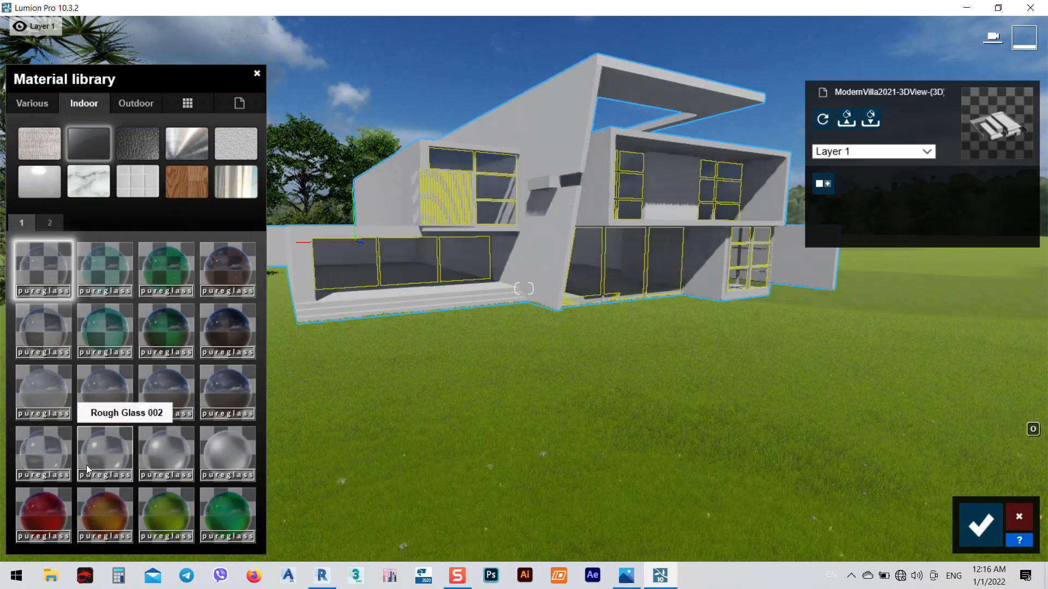
{"action": "left_click", "coordinate": [113, 499]}
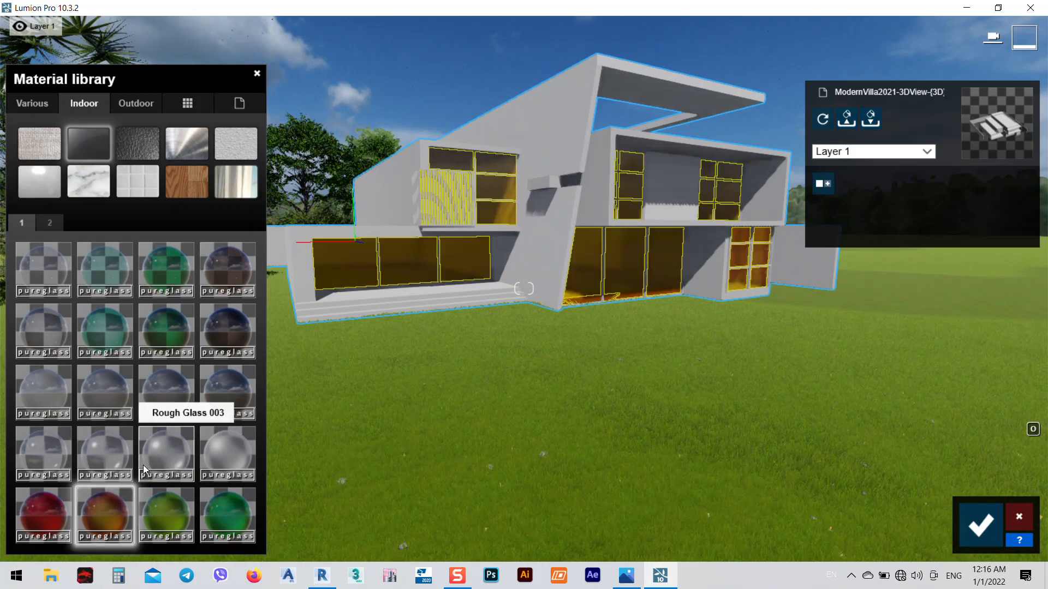
{"action": "left_click", "coordinate": [50, 223]}
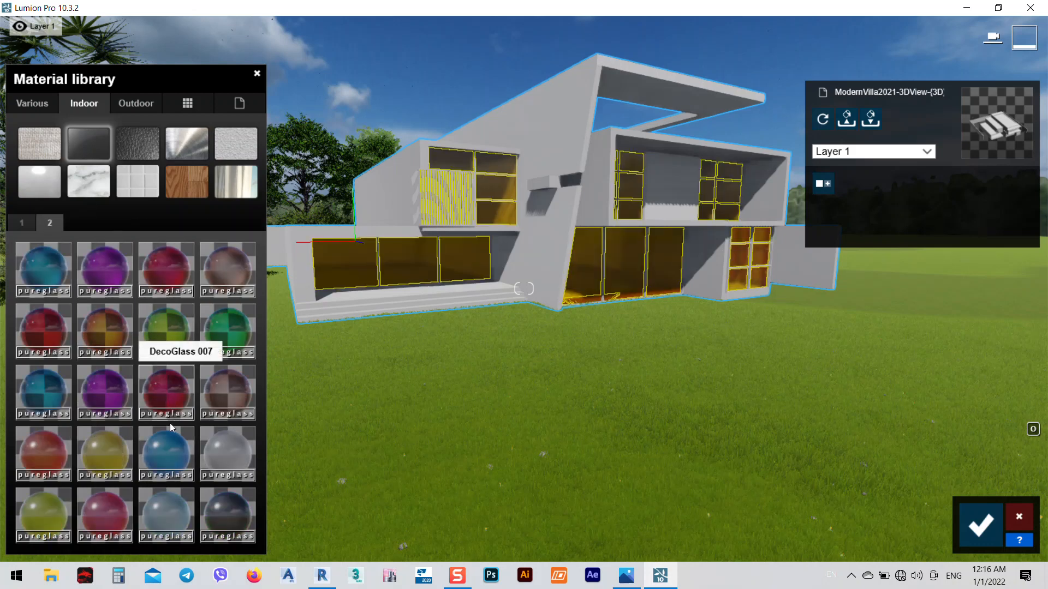
{"action": "left_click", "coordinate": [165, 450]}
{"action": "left_click", "coordinate": [173, 506]}
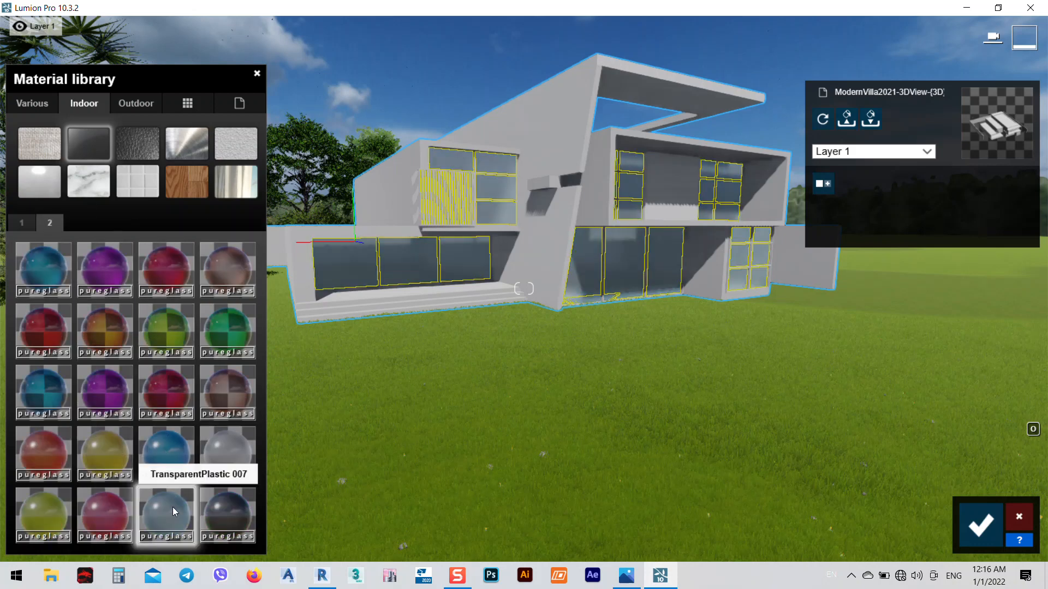
{"action": "left_click", "coordinate": [49, 267]}
{"action": "left_click", "coordinate": [31, 223]}
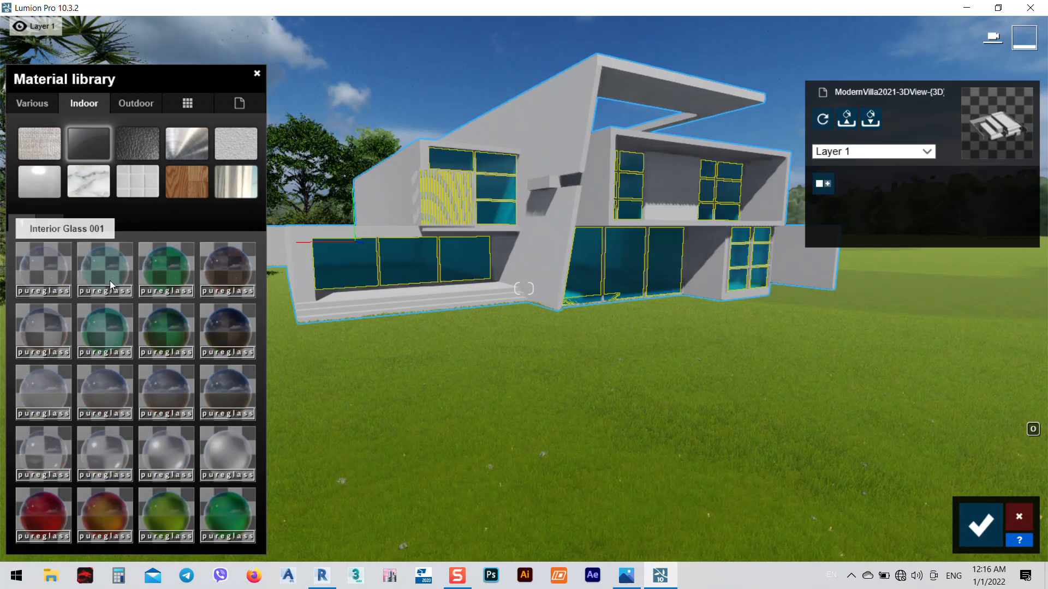
{"action": "left_click", "coordinate": [104, 270]}
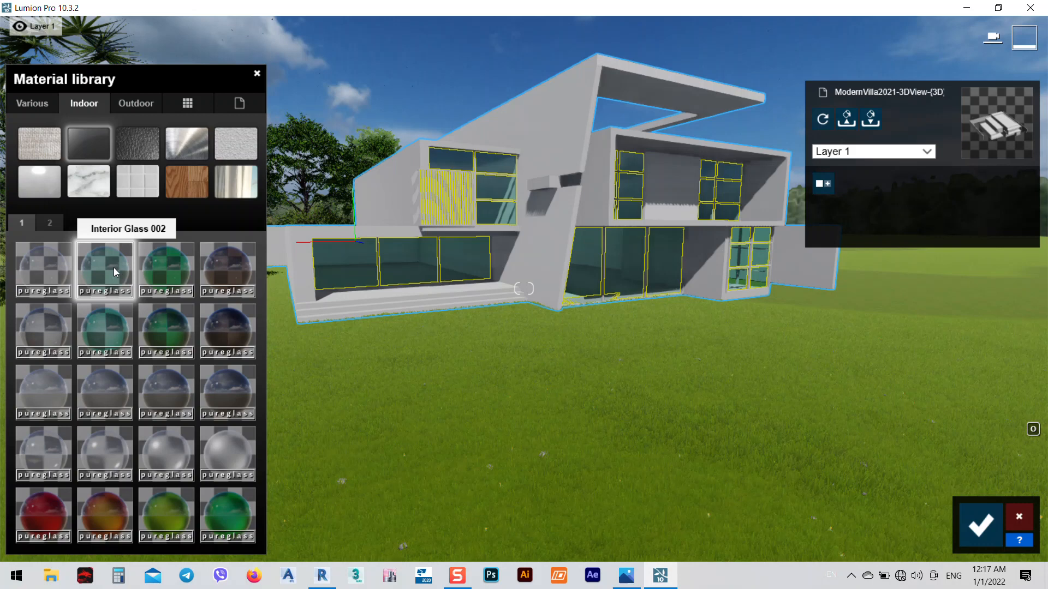
- Shift the colour of the windows' Interior Glass 002 material to a slightly stronger light cyan
{"action": "left_click", "coordinate": [114, 267]}
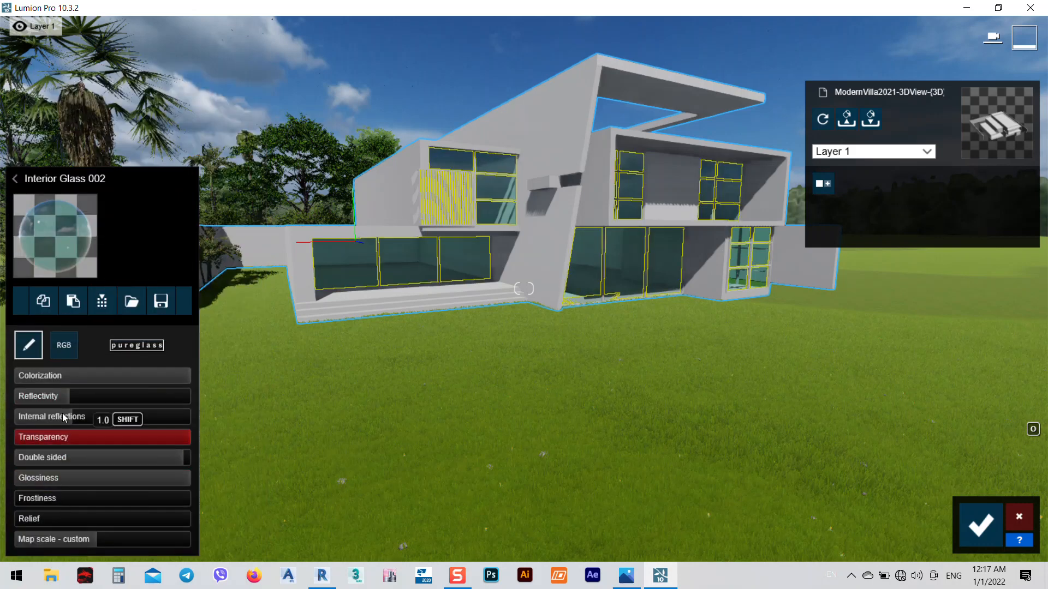
{"action": "left_click", "coordinate": [62, 348]}
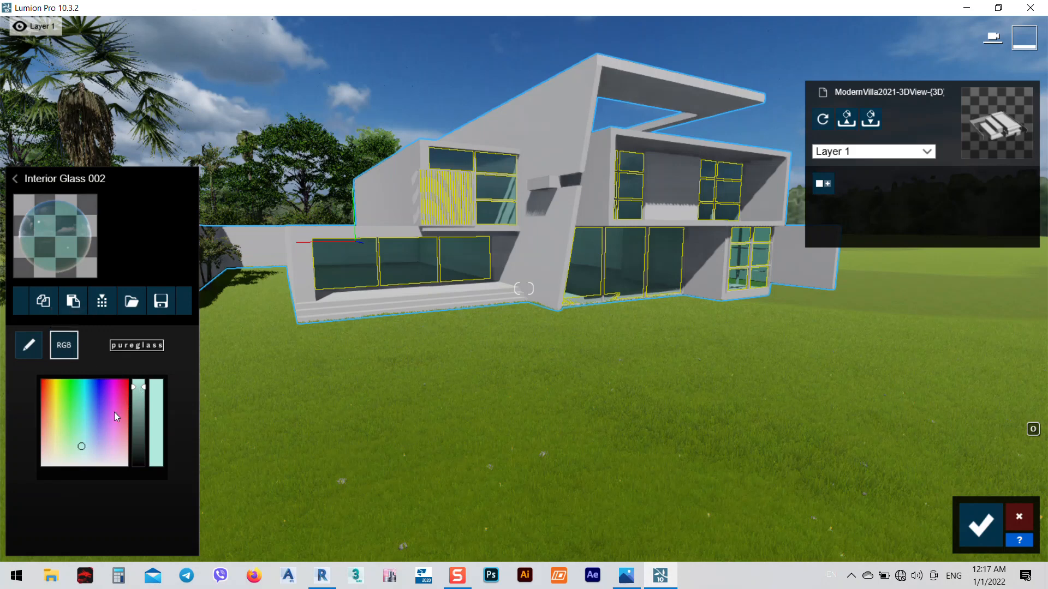
{"action": "mouse_move", "coordinate": [83, 440]}
{"action": "left_mouse_down"}
{"action": "mouse_move", "coordinate": [84, 427]}
{"action": "mouse_move", "coordinate": [84, 441]}
{"action": "left_mouse_up"}
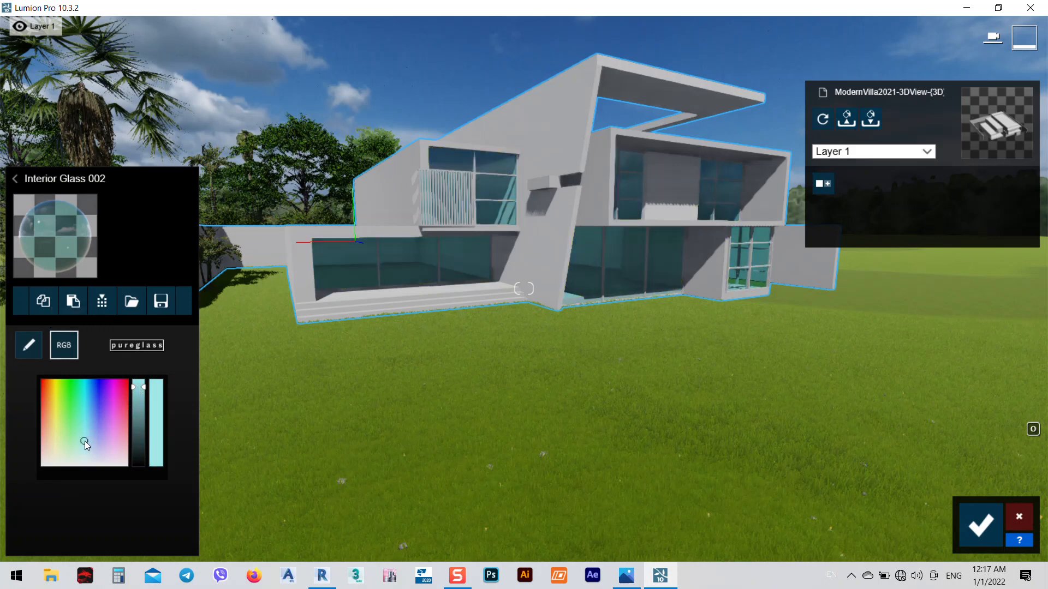
{"action": "left_click", "coordinate": [15, 179]}
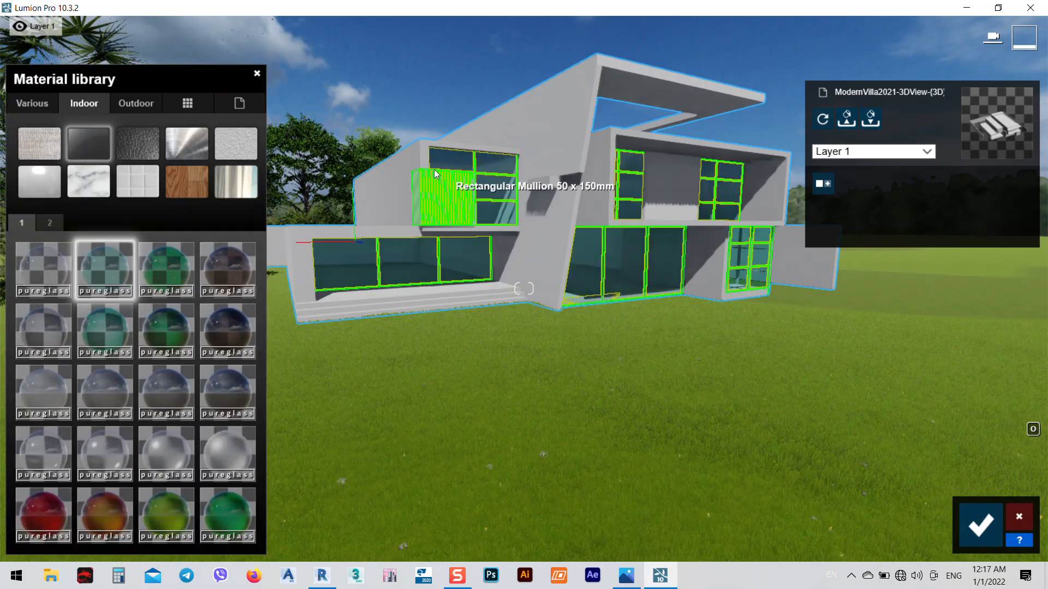
- Check the reference photo and give the frame walls around the slatted upper-floor volume a Color material darkened to medium grey
{"action": "left_click", "coordinate": [400, 170]}
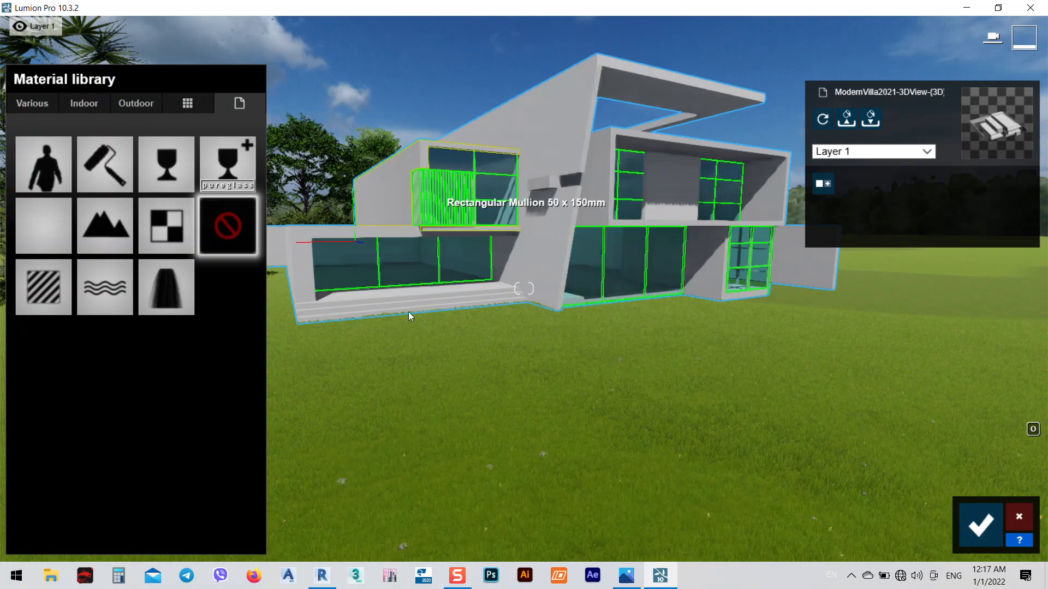
{"action": "left_click", "coordinate": [631, 577]}
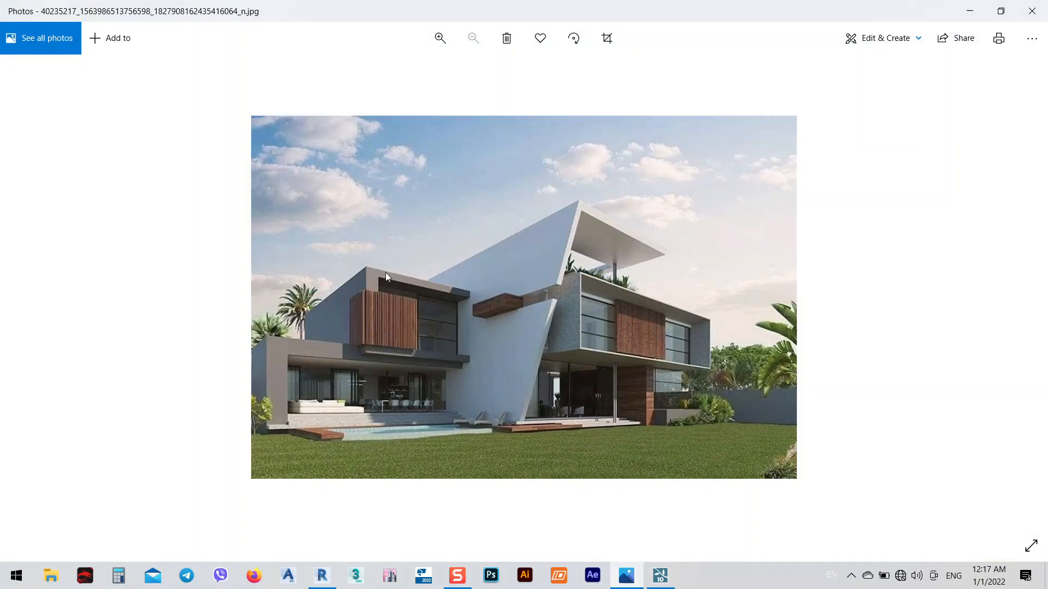
{"action": "left_click", "coordinate": [970, 11]}
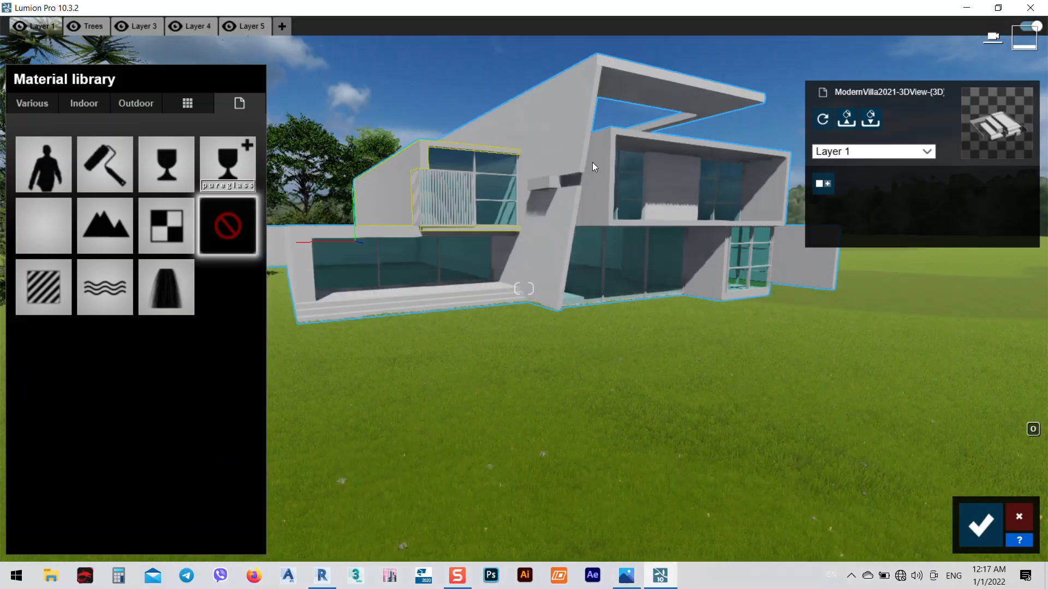
{"action": "left_click", "coordinate": [102, 163]}
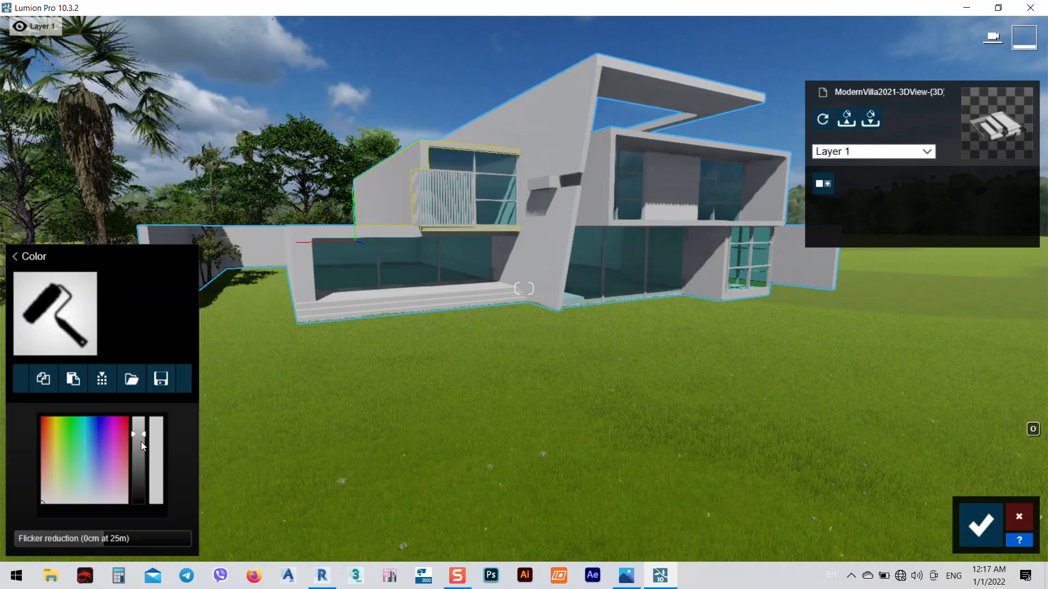
{"action": "left_click_drag", "start_coordinate": [140, 441], "coordinate": [138, 472]}
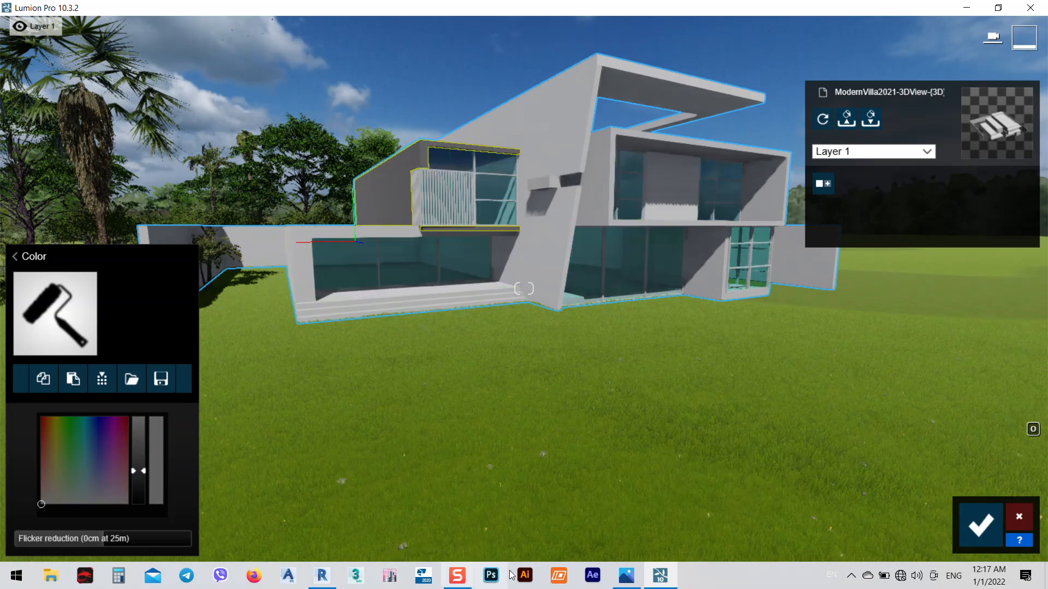
- Compare with the reference photo, then copy the upper volume's grey material onto the ground-floor Basic Wall wall 600 mm
{"action": "left_click", "coordinate": [627, 576]}
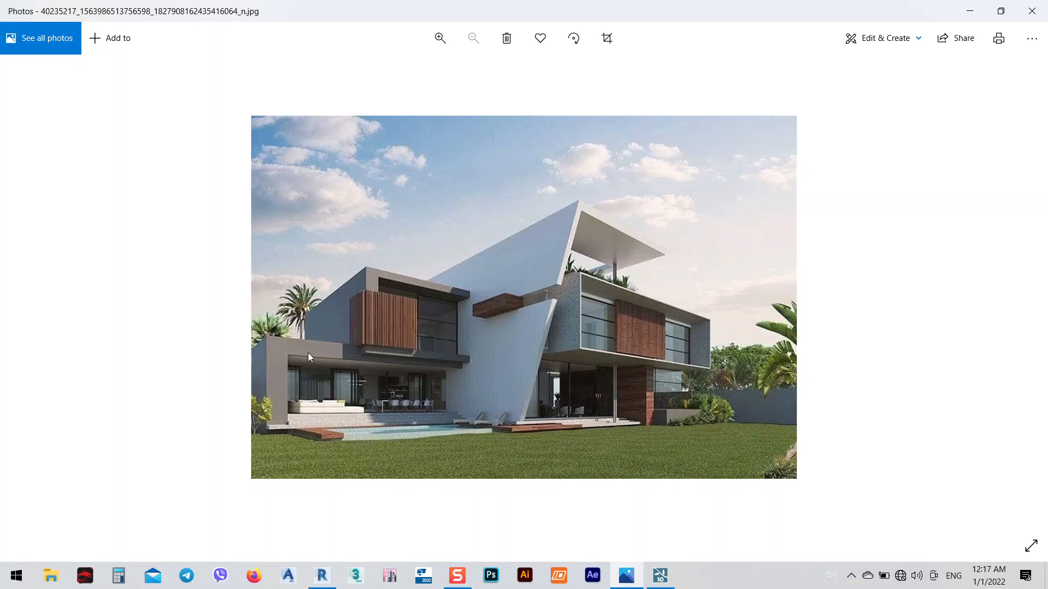
{"action": "left_click", "coordinate": [970, 11]}
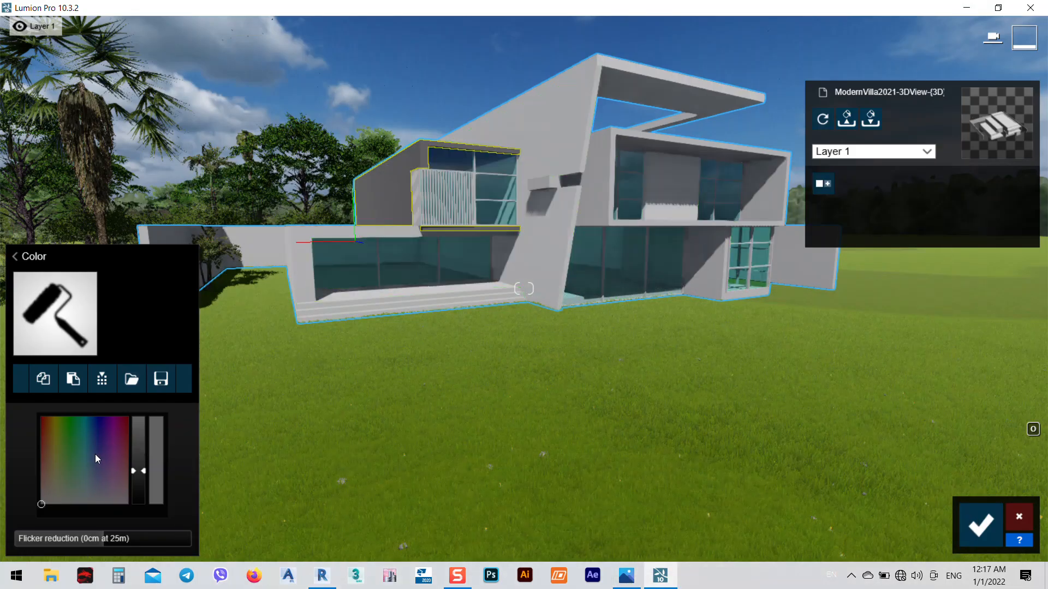
{"action": "left_click", "coordinate": [43, 379]}
{"action": "left_click", "coordinate": [302, 250]}
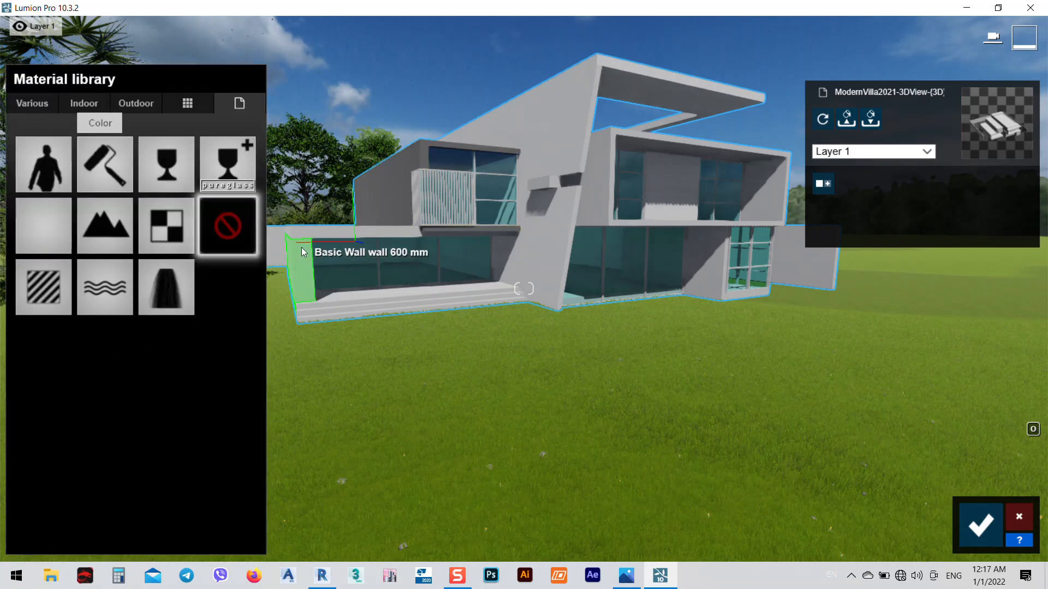
{"action": "left_click", "coordinate": [105, 163]}
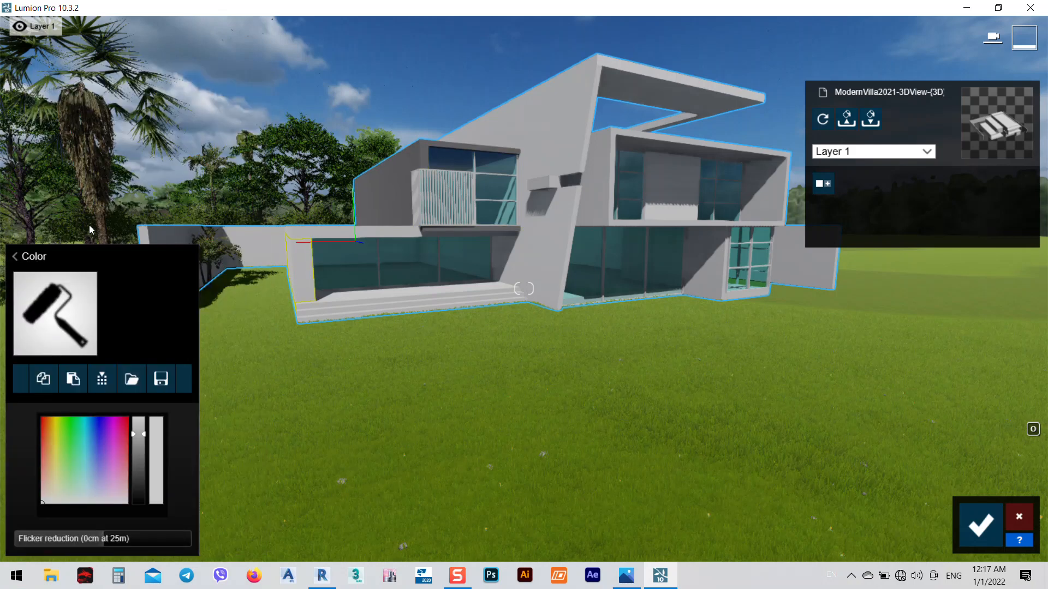
{"action": "left_click", "coordinate": [78, 382]}
- Paste the same grey Color material onto the Floor Slab 400 mm above the ground-floor terrace
{"action": "left_click", "coordinate": [383, 232]}
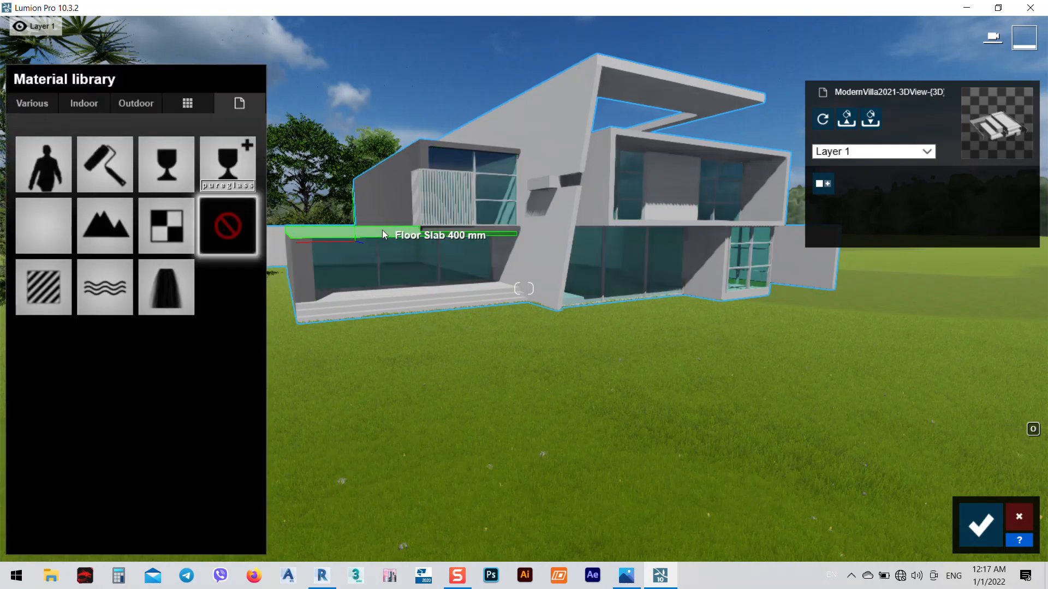
{"action": "left_click", "coordinate": [103, 165]}
{"action": "left_click", "coordinate": [74, 381]}
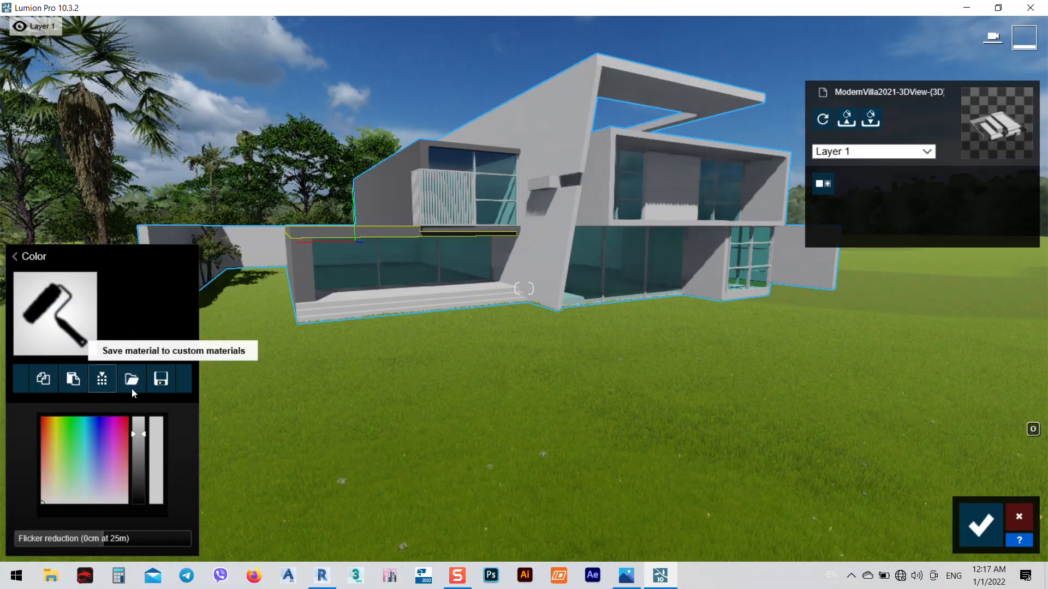
{"action": "right_click_drag", "start_coordinate": [828, 357], "coordinate": [801, 342]}
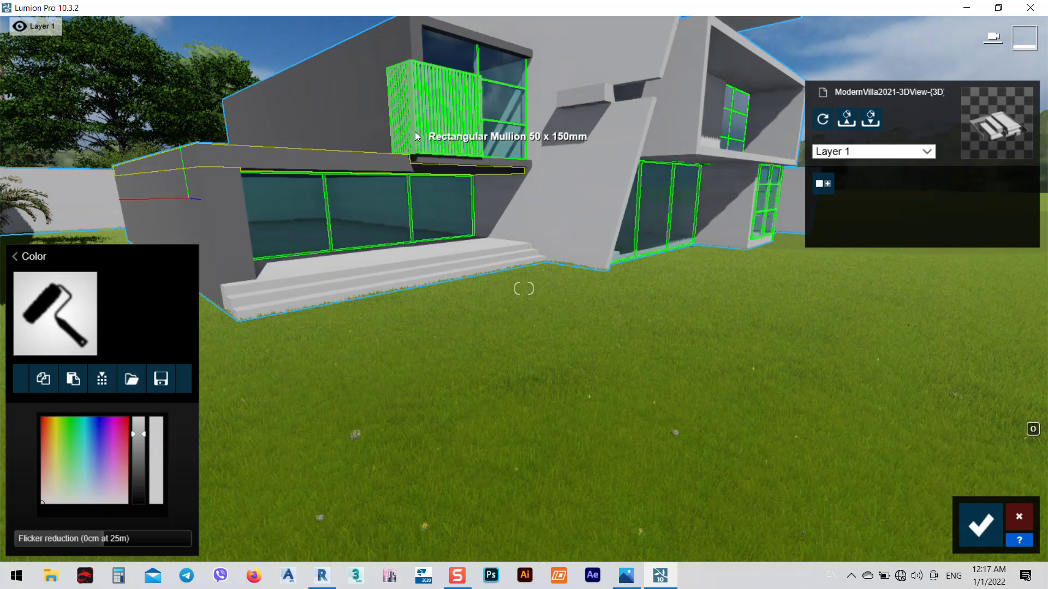
- Apply the indoor wood material Polii Wood Flooring 066 2k to the Rectangular Mullion 50 x 150mm slats and window frames
{"action": "left_click", "coordinate": [415, 135]}
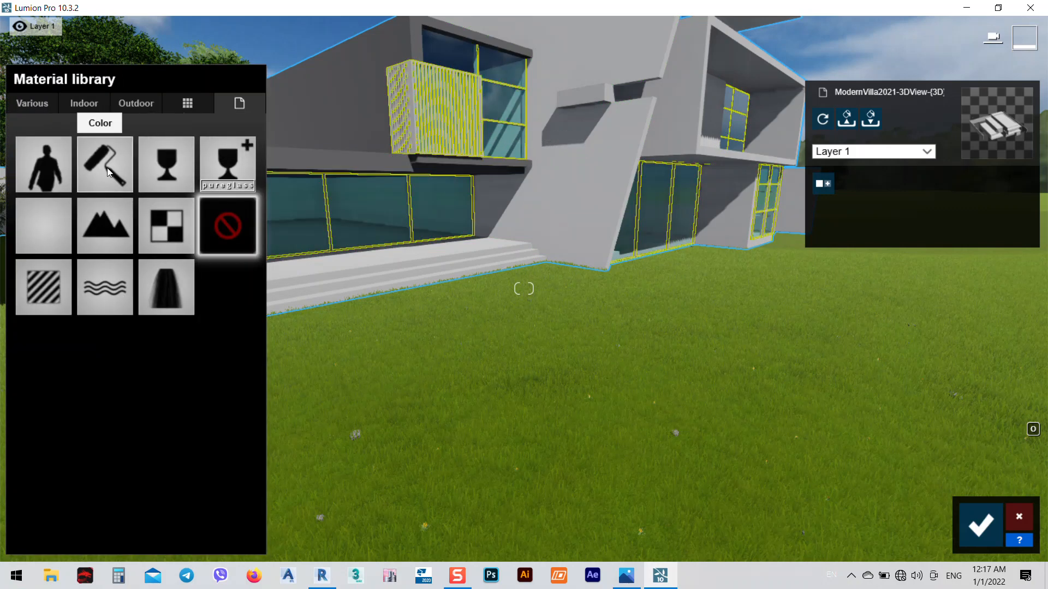
{"action": "left_click", "coordinate": [83, 104]}
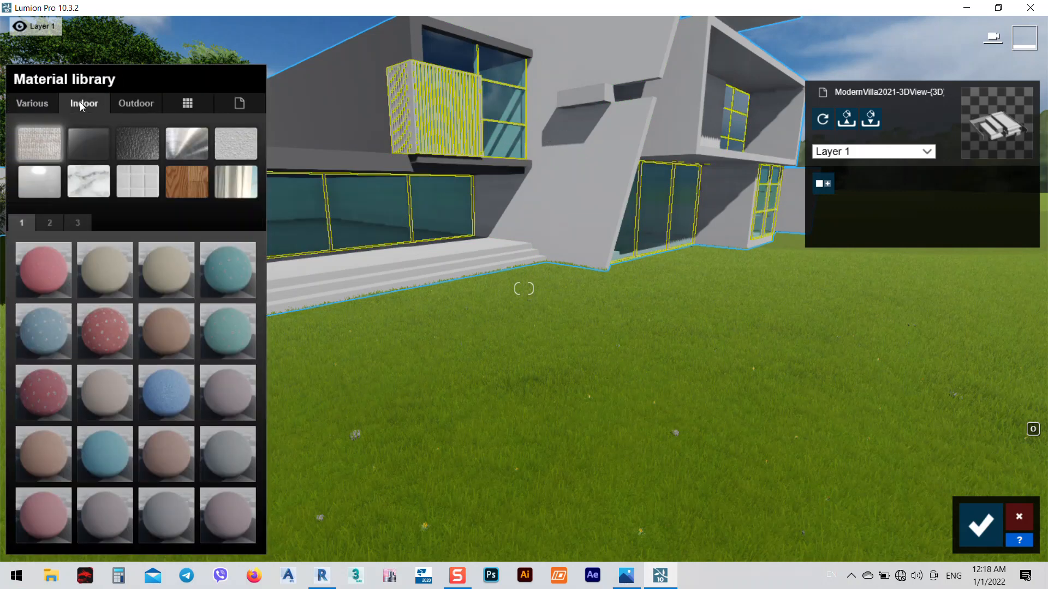
{"action": "left_click", "coordinate": [193, 191]}
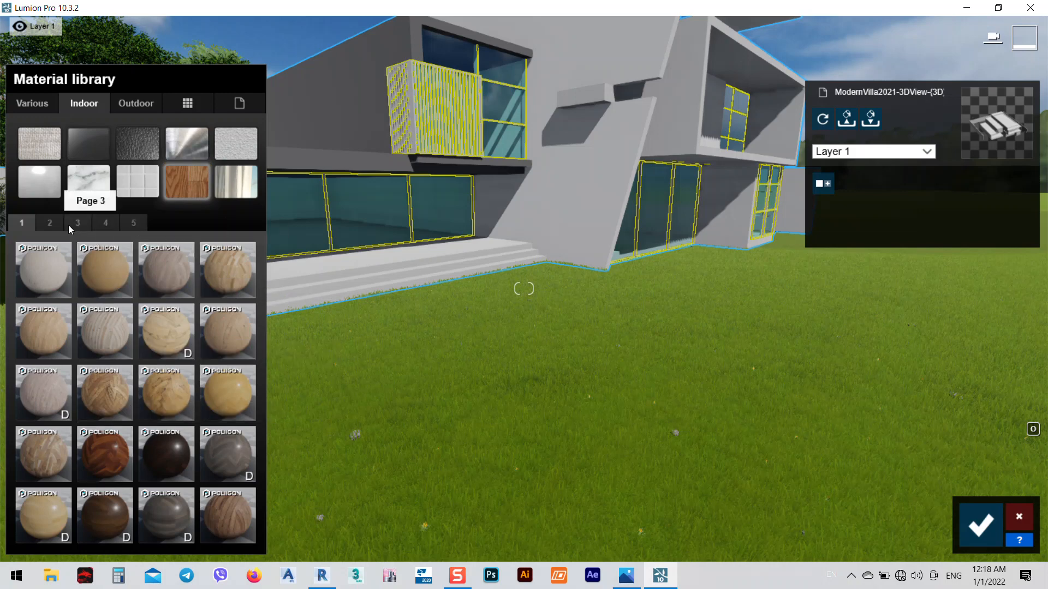
{"action": "left_click", "coordinate": [54, 222]}
{"action": "left_click", "coordinate": [54, 267]}
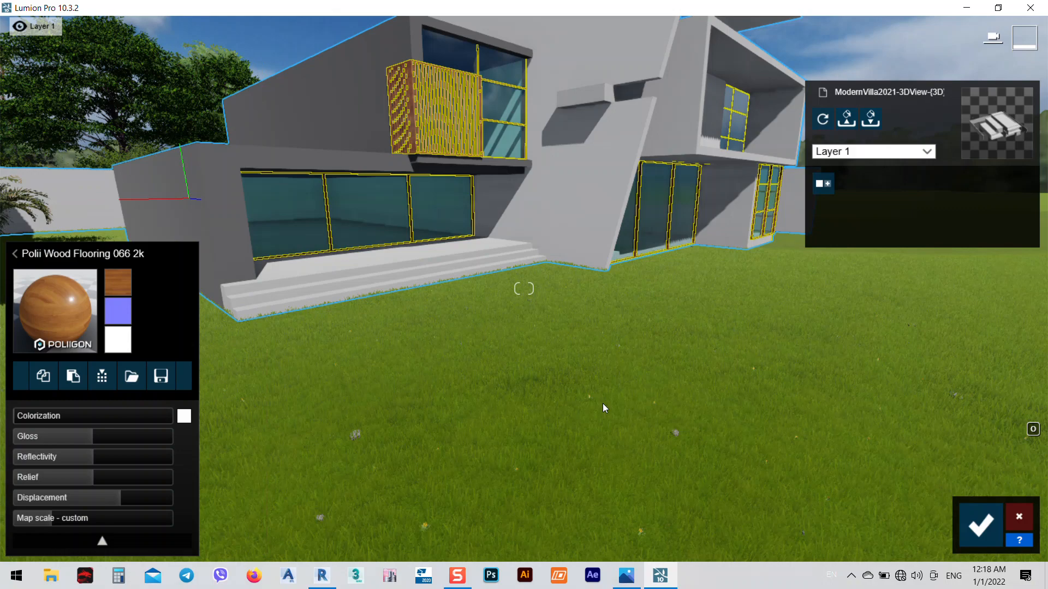
- Select the projecting upper-floor frame beside the slanted wall, check the reference photo, and bring up the indoor stone materials for it
{"action": "left_click", "coordinate": [682, 132]}
{"action": "left_click", "coordinate": [626, 576]}
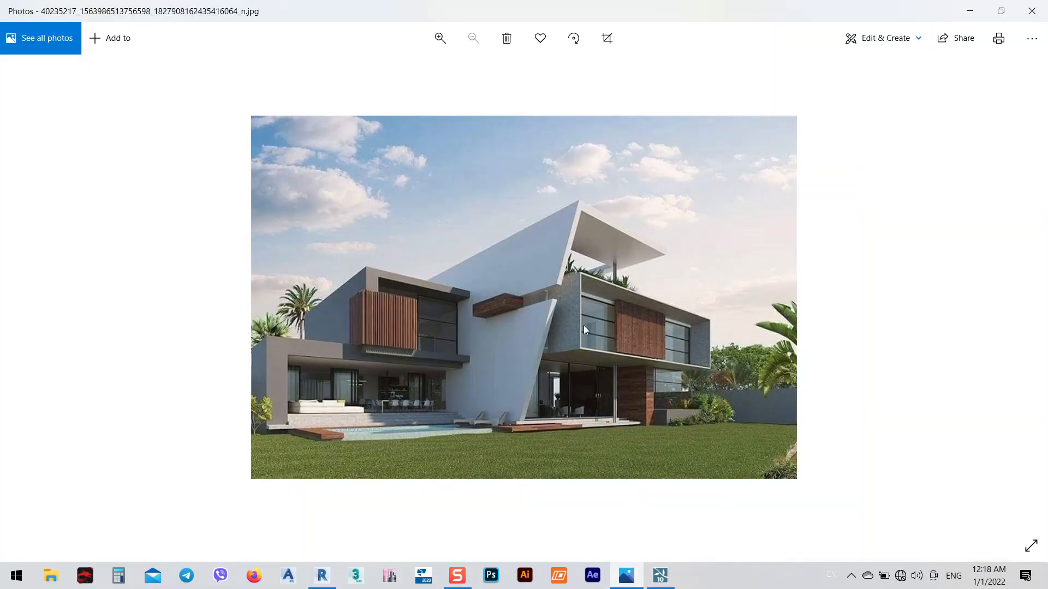
{"action": "left_click", "coordinate": [970, 11]}
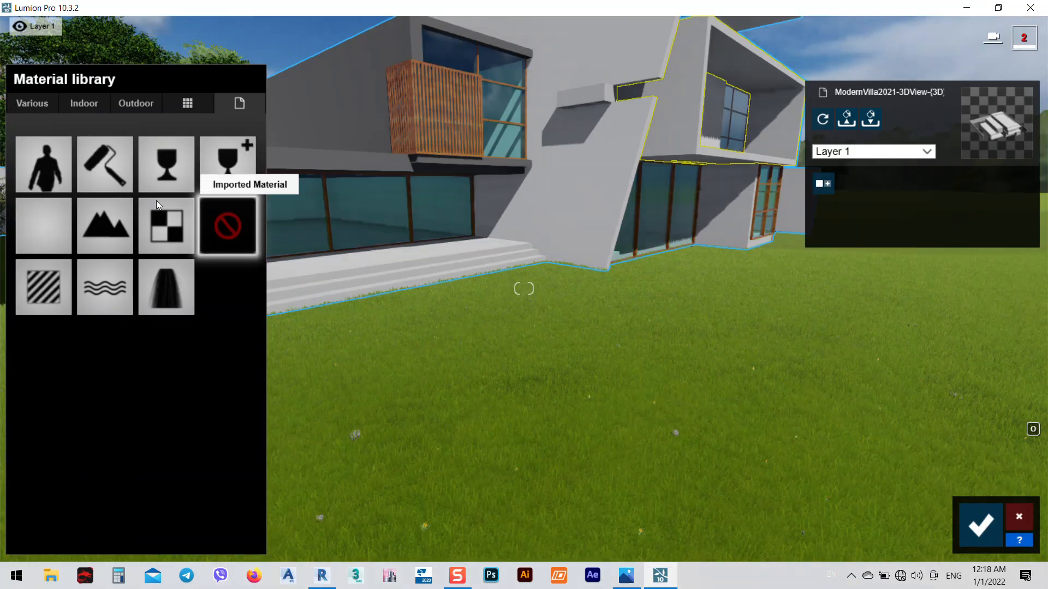
{"action": "left_click", "coordinate": [97, 106]}
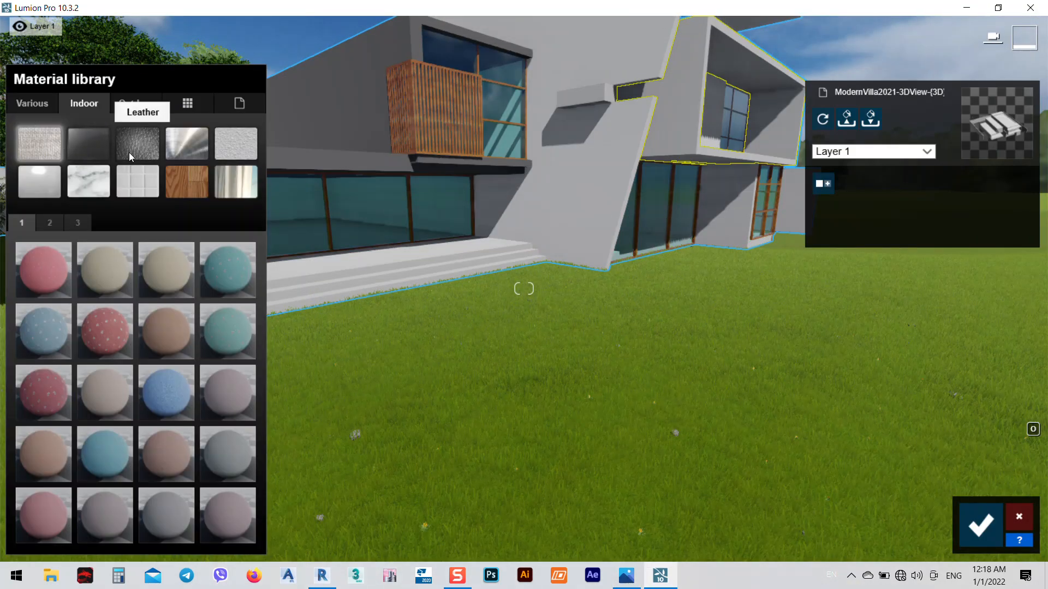
{"action": "left_click", "coordinate": [91, 184]}
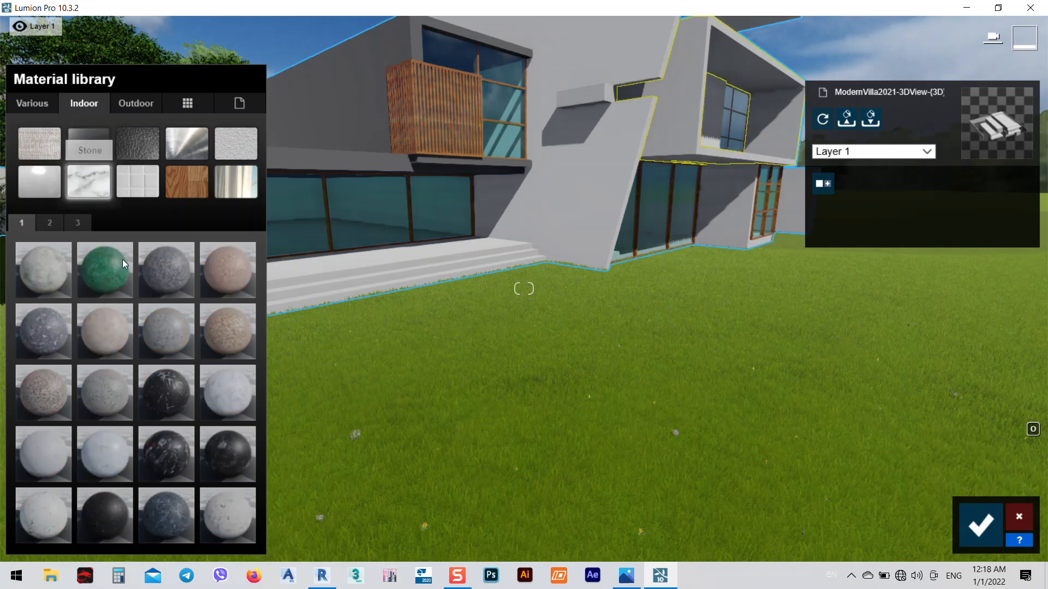
- Try several stone materials on the projecting upper-floor frame, including Marble 005 1024, Polii Marble 018 2K and Marble 007 1024
{"action": "left_click", "coordinate": [168, 273]}
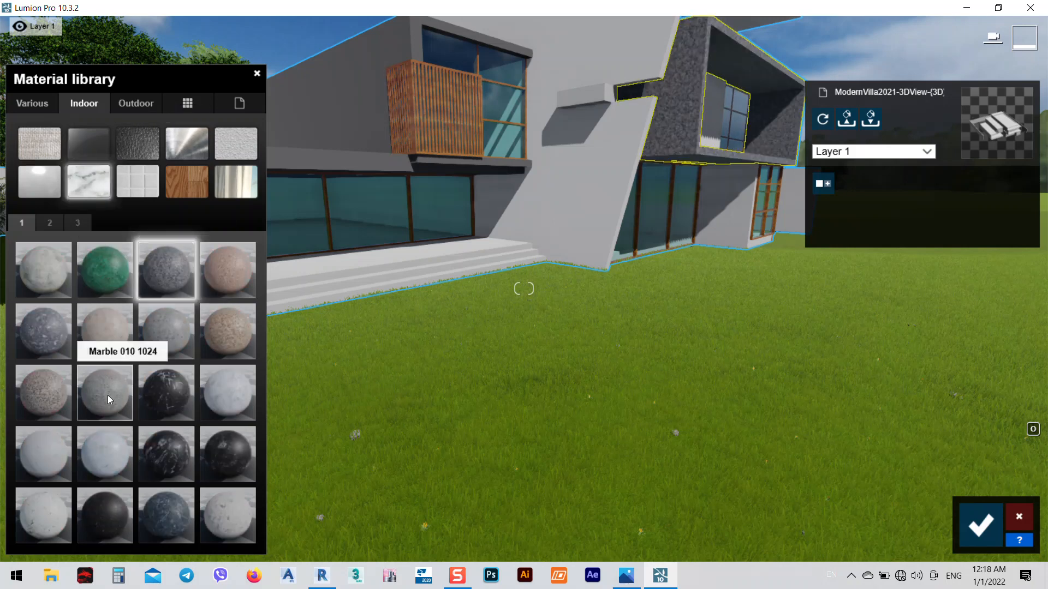
{"action": "left_click", "coordinate": [39, 336]}
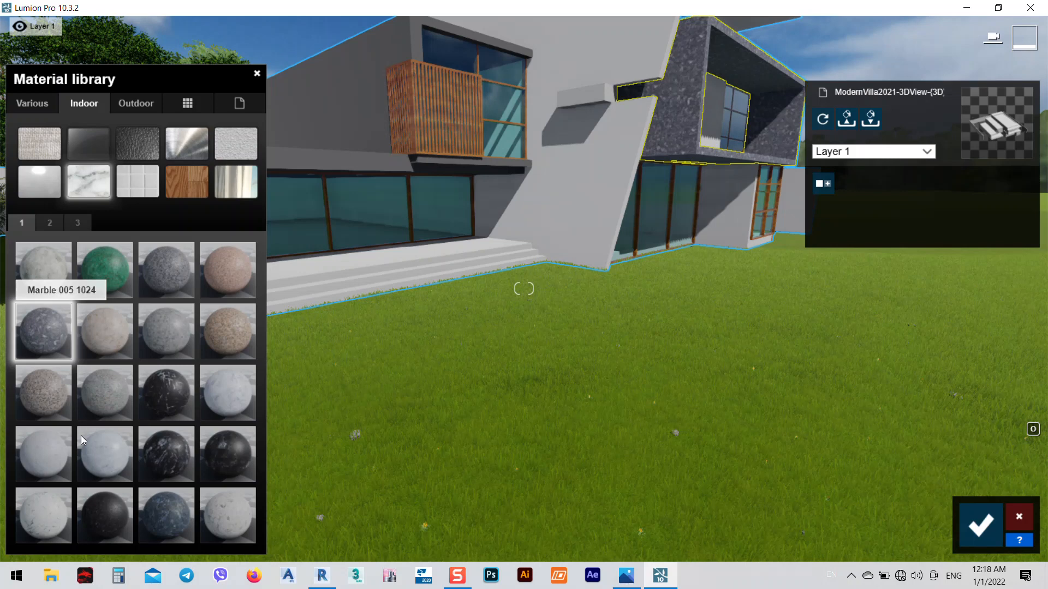
{"action": "left_click", "coordinate": [99, 468]}
{"action": "left_click", "coordinate": [49, 223]}
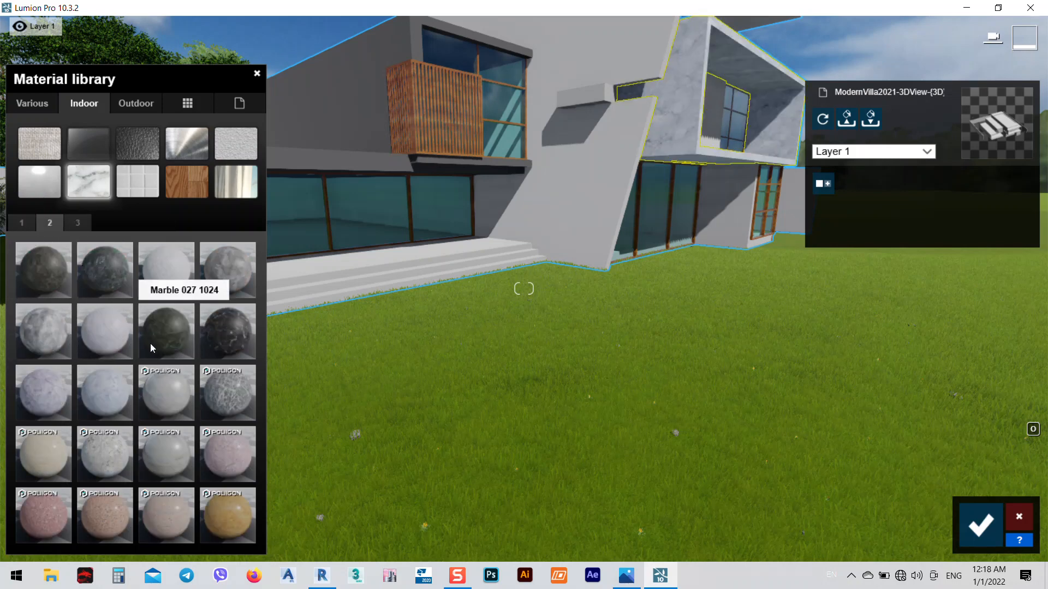
{"action": "left_click", "coordinate": [220, 398]}
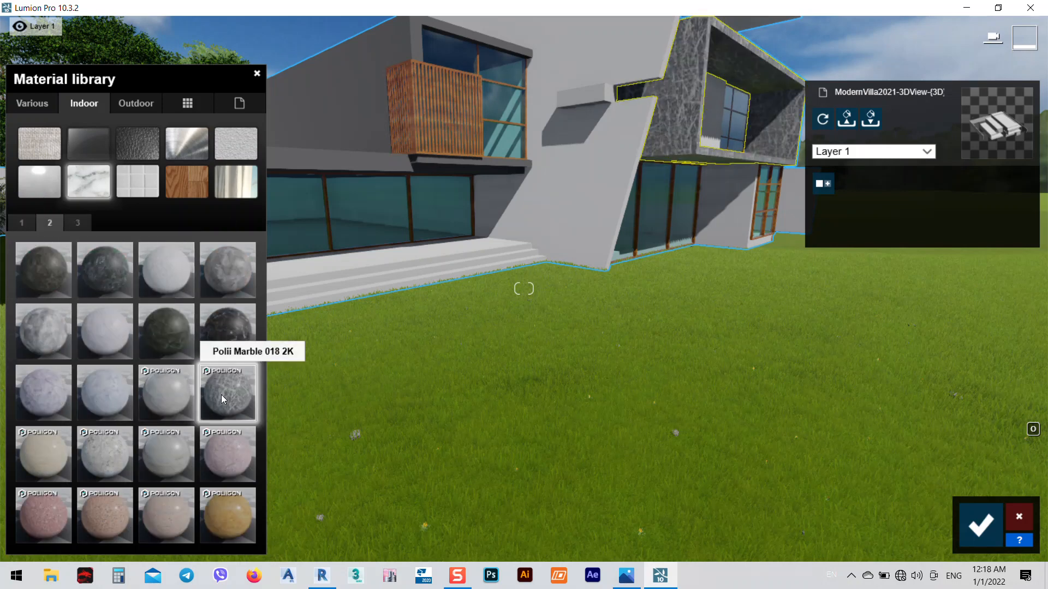
{"action": "left_click", "coordinate": [21, 225]}
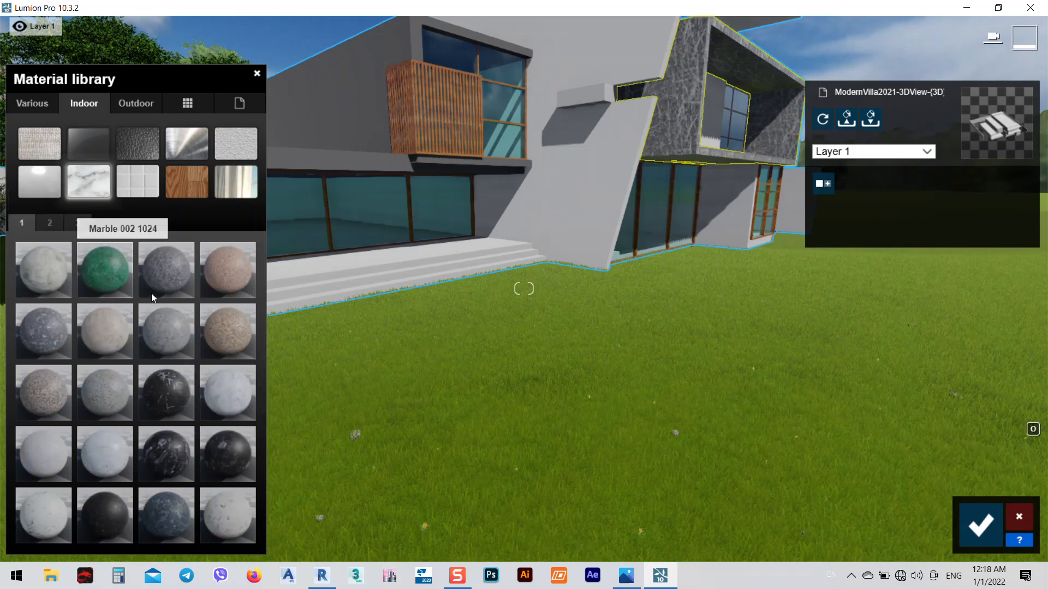
{"action": "left_click", "coordinate": [170, 342]}
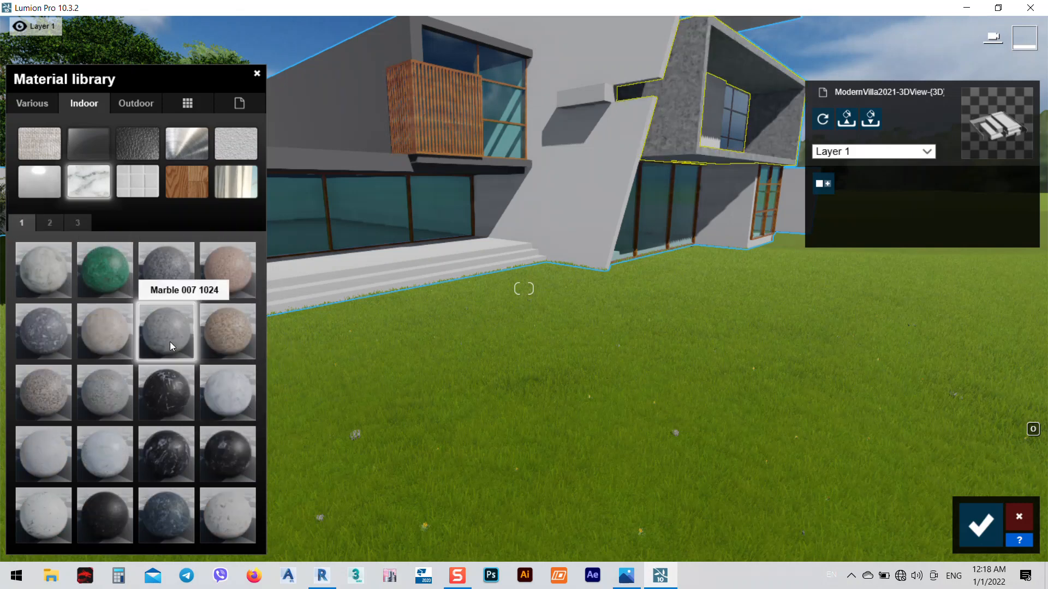
- Apply Marble 012 1024 to the projecting upper-floor frame and slightly reduce its map scale
{"action": "left_click", "coordinate": [227, 391]}
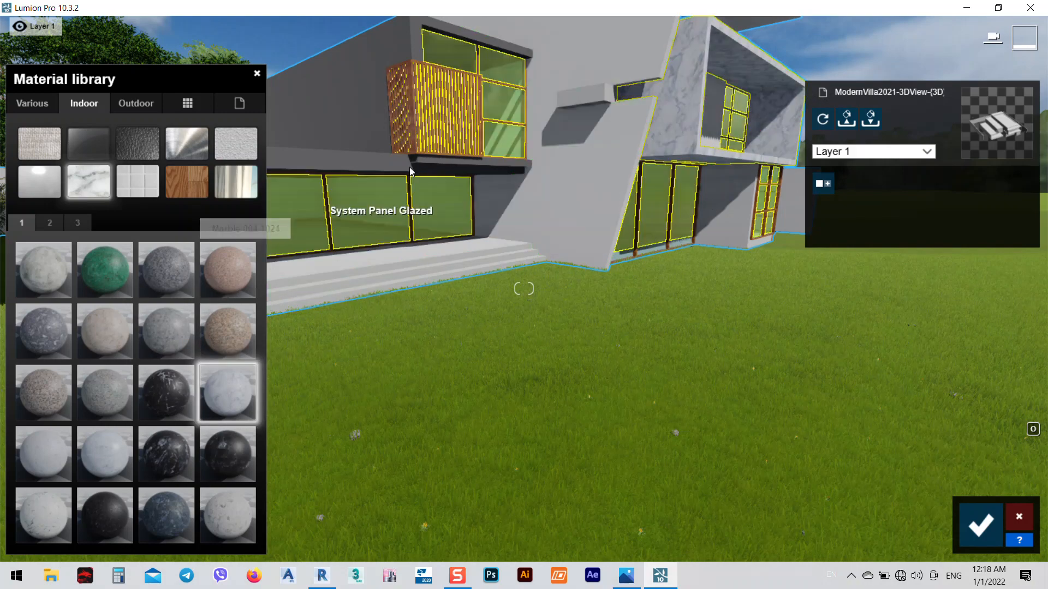
{"action": "left_click", "coordinate": [240, 400]}
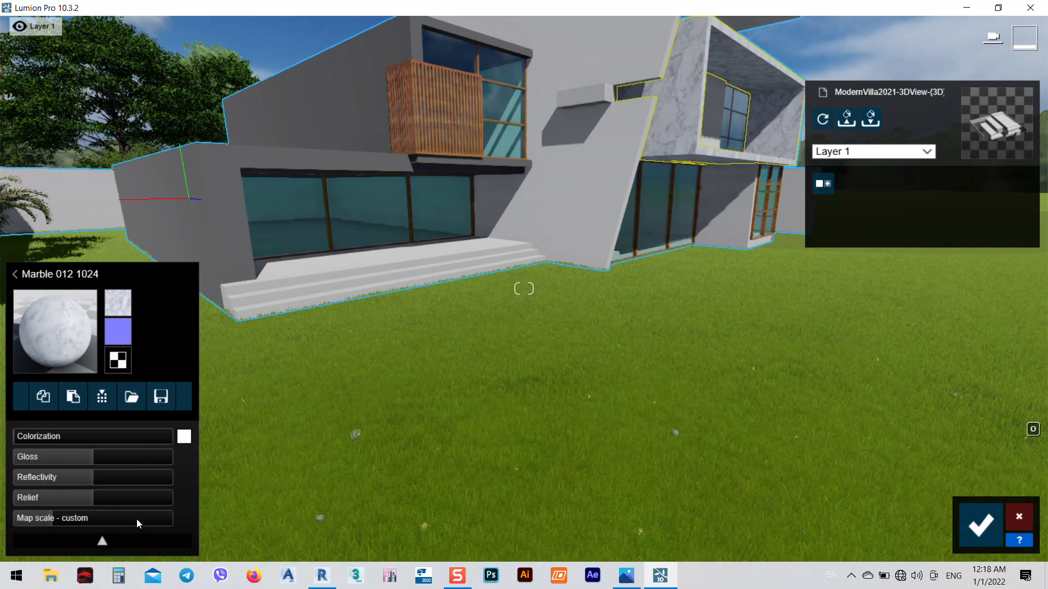
{"action": "left_click_drag", "start_coordinate": [42, 521], "coordinate": [51, 520]}
{"action": "left_click", "coordinate": [44, 520]}
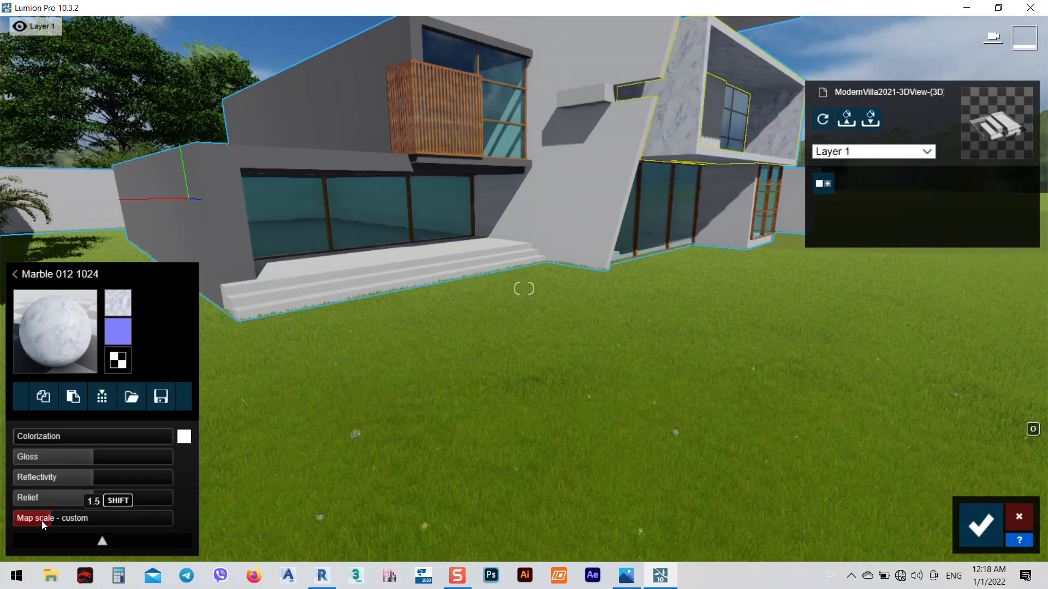
{"action": "left_click", "coordinate": [42, 521]}
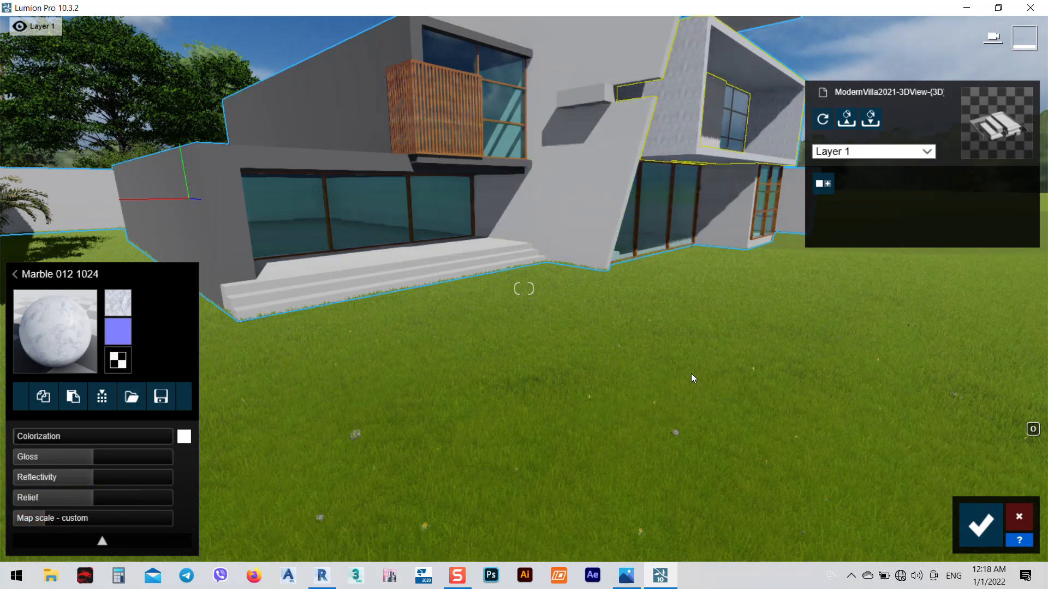
- Select the terrace's Floor Interior tile surface and bring up the indoor stone materials for it
{"action": "left_click", "coordinate": [330, 266]}
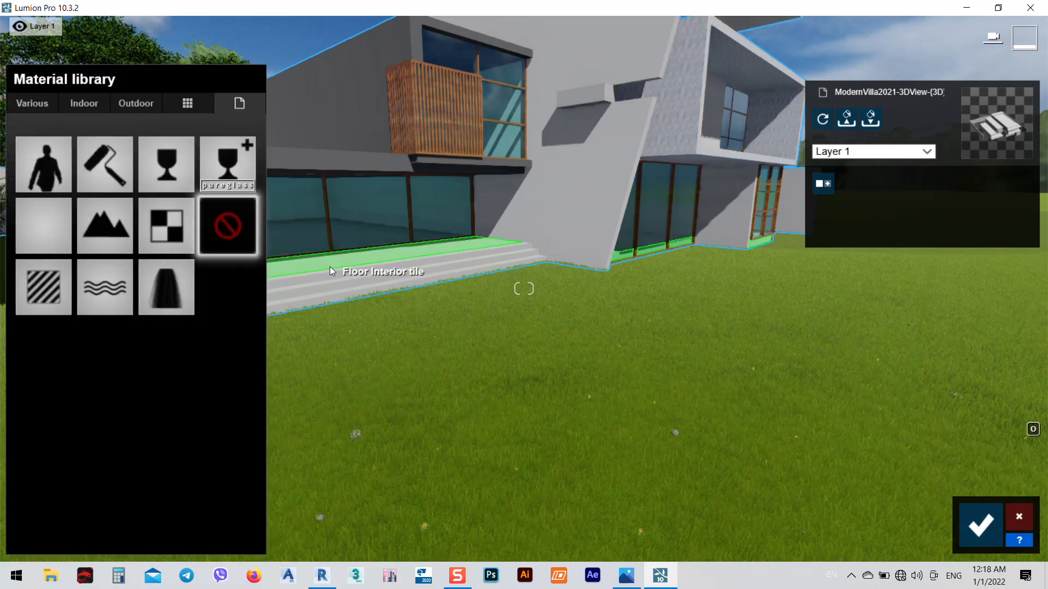
{"action": "left_click", "coordinate": [87, 110]}
{"action": "left_click", "coordinate": [87, 182]}
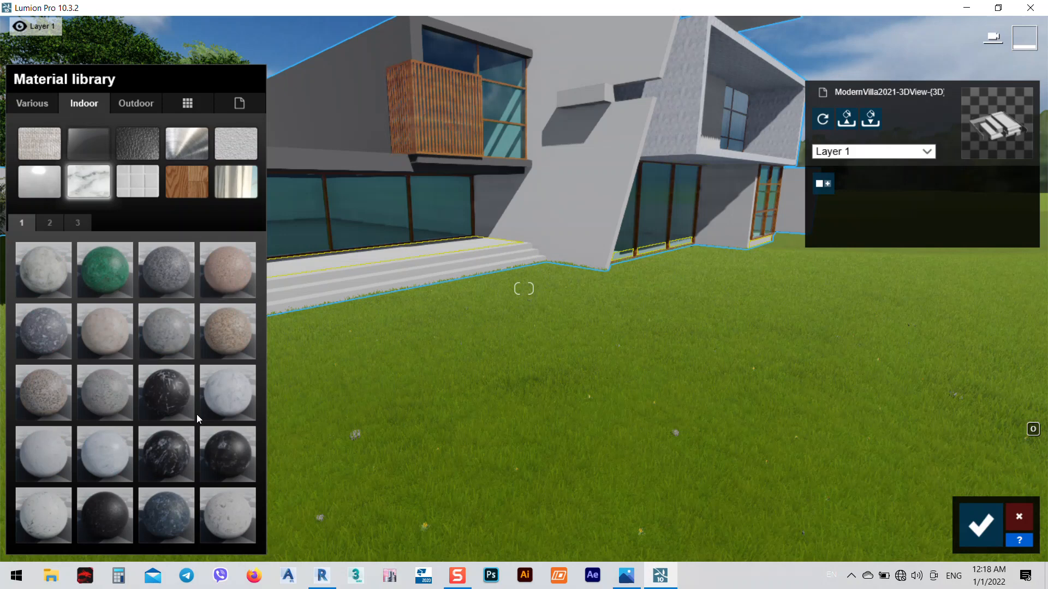
{"action": "left_click", "coordinate": [43, 221]}
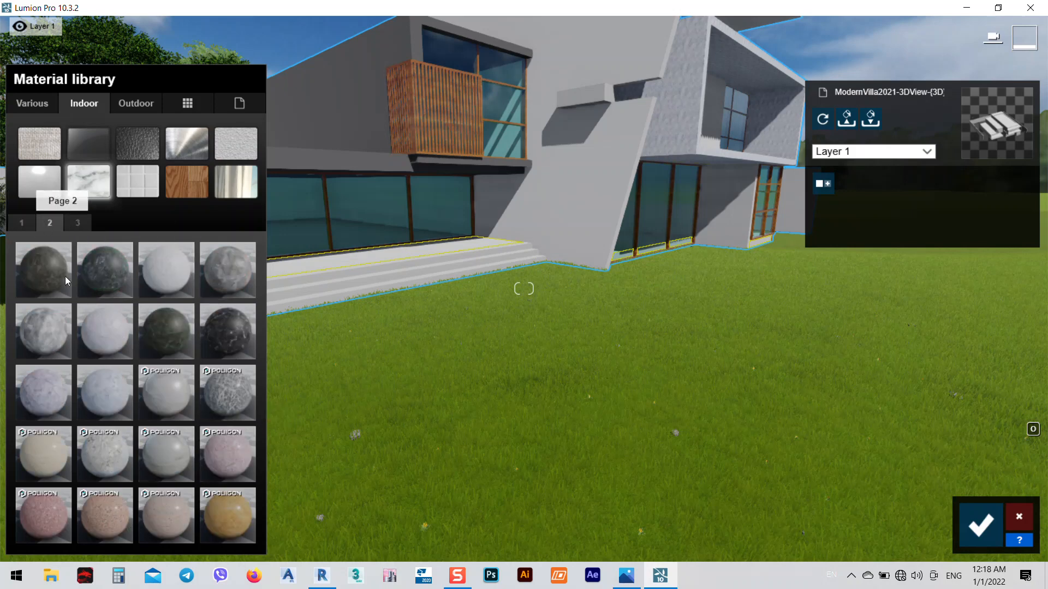
- Try various marbles on the terrace floor in close-up, including Polii Marble 018 2K, Marble 028 1024 and Polii Marble 031 3K
{"action": "left_click", "coordinate": [227, 394]}
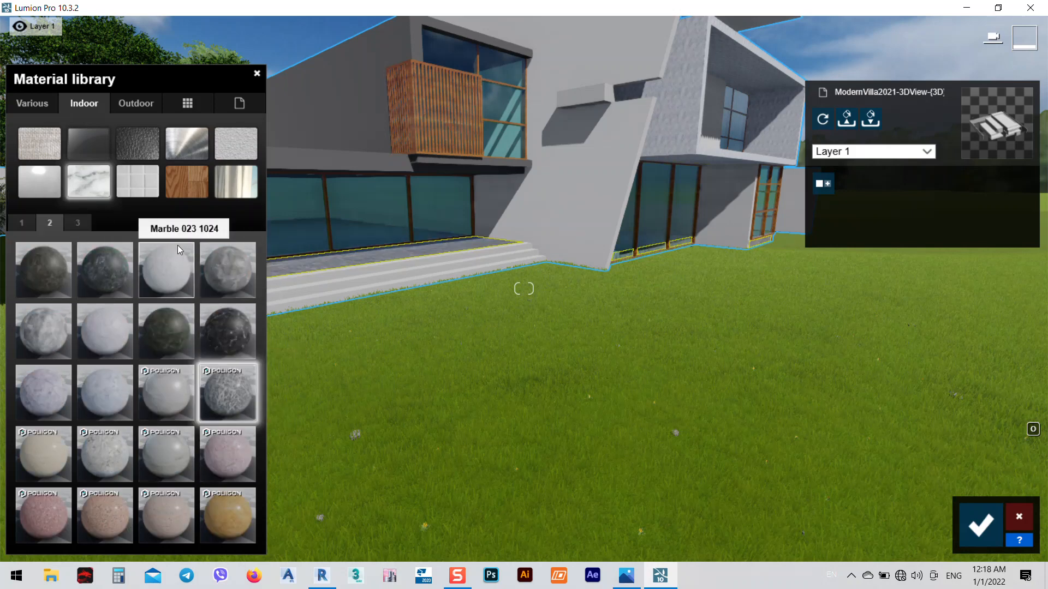
{"action": "left_click", "coordinate": [233, 267]}
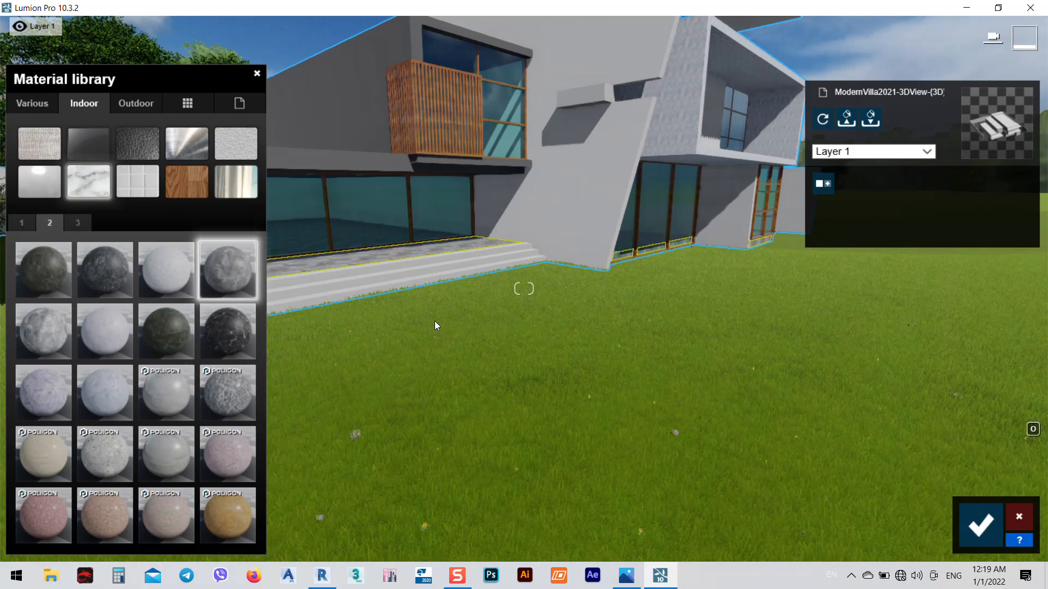
{"action": "right_click_drag", "start_coordinate": [524, 288], "coordinate": [464, 360]}
{"action": "key", "text": "w"}
{"action": "right_click_drag", "start_coordinate": [509, 213], "coordinate": [497, 254]}
{"action": "key", "text": "w"}
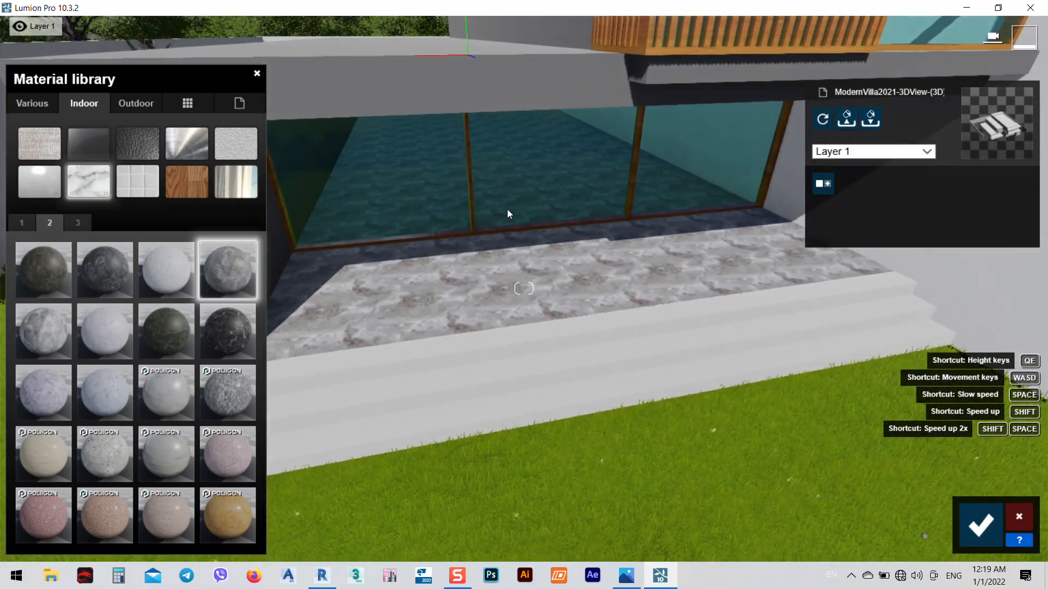
{"action": "left_click", "coordinate": [211, 331]}
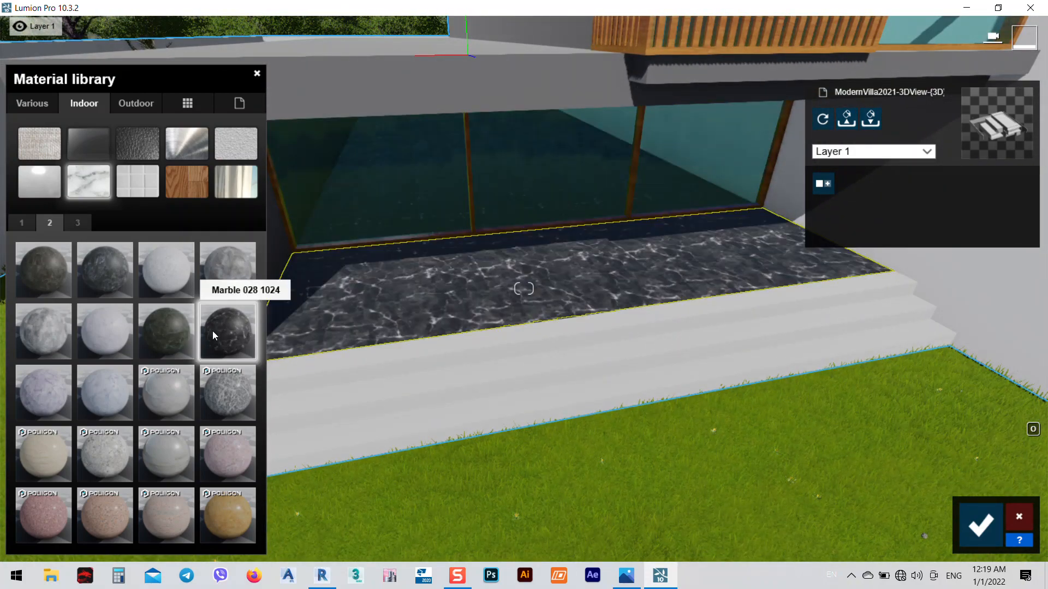
{"action": "left_click", "coordinate": [230, 404]}
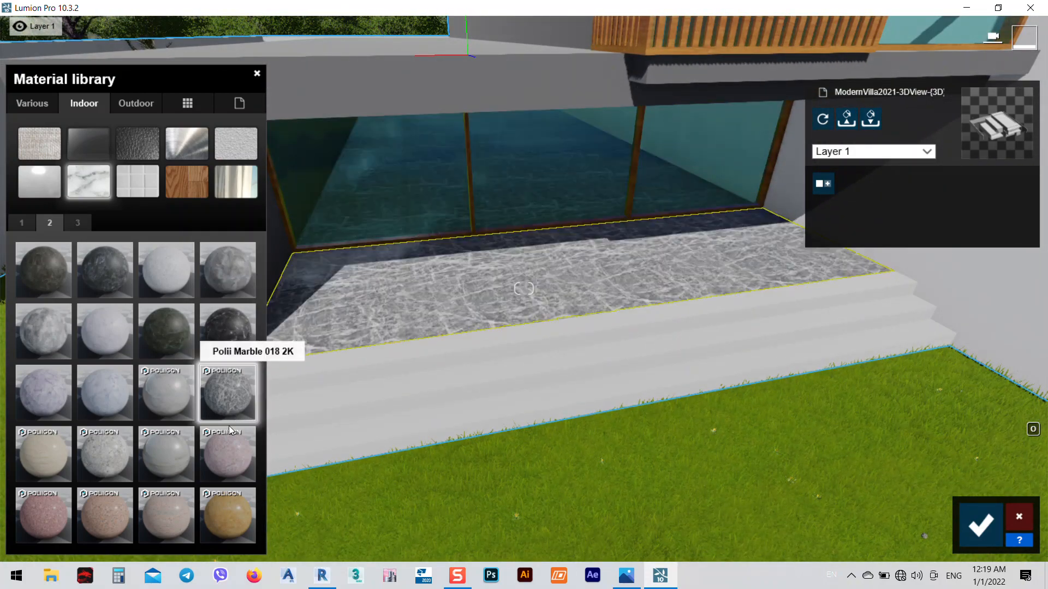
{"action": "left_click", "coordinate": [233, 472]}
{"action": "left_click", "coordinate": [234, 509]}
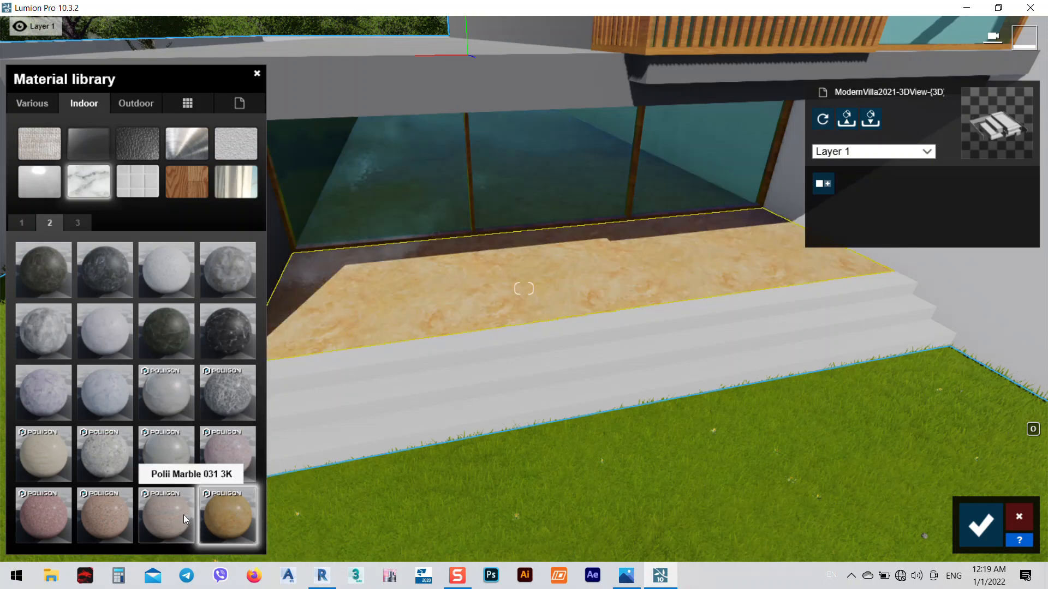
{"action": "left_click", "coordinate": [182, 516]}
{"action": "left_click", "coordinate": [87, 525]}
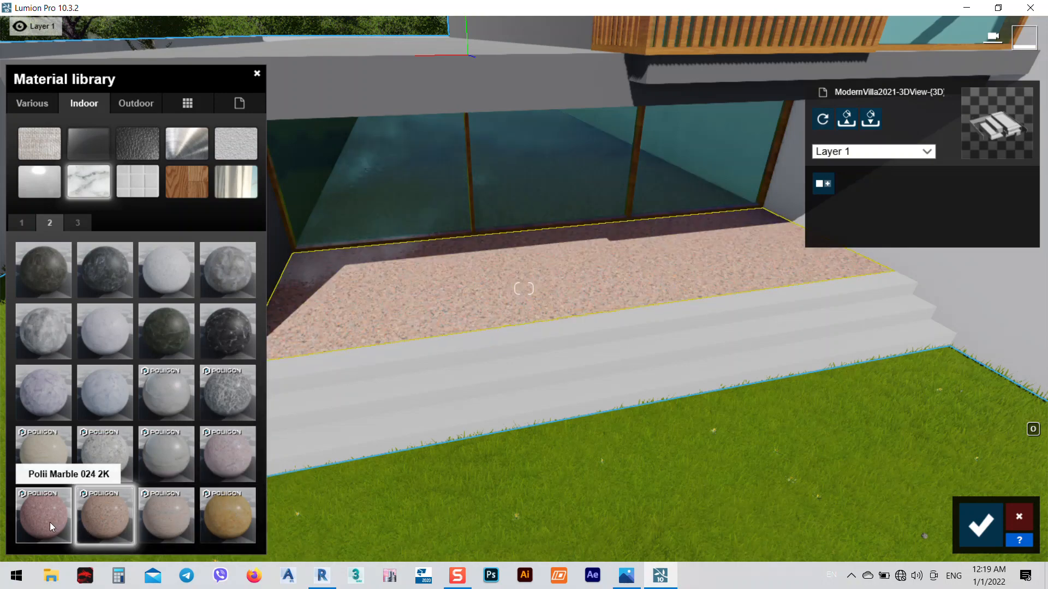
- Apply Polii Marble 053 3K to the terrace floor and open its material settings
{"action": "left_click", "coordinate": [77, 221]}
{"action": "left_click", "coordinate": [106, 278]}
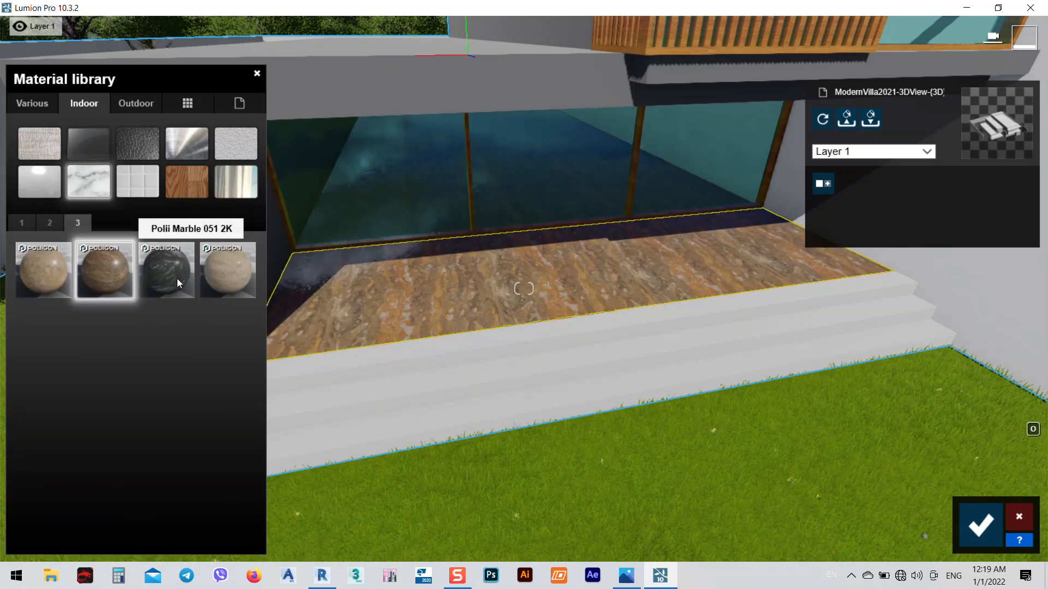
{"action": "left_click", "coordinate": [216, 274]}
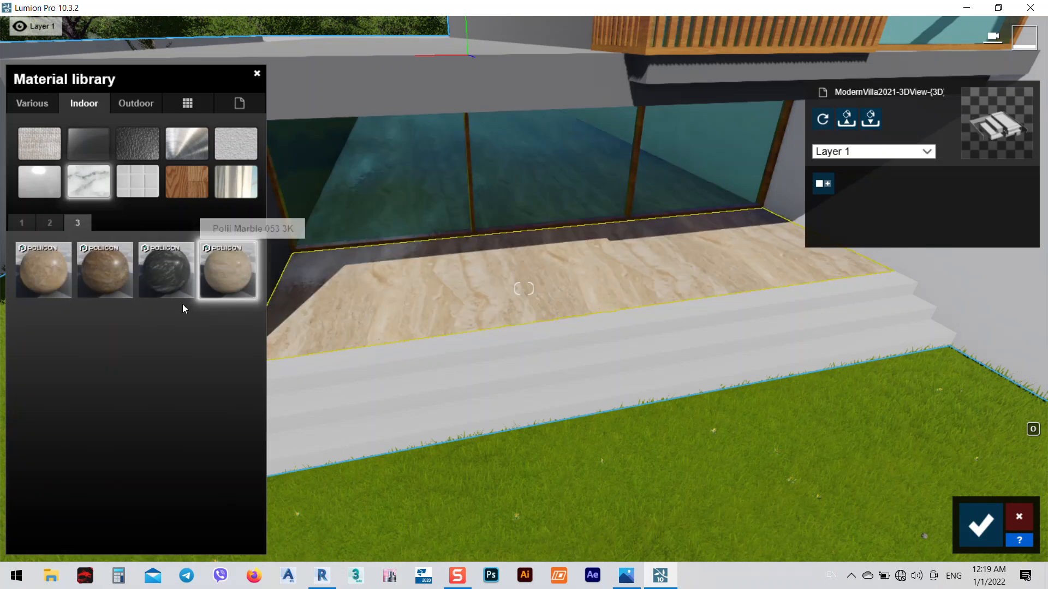
{"action": "left_click", "coordinate": [219, 275]}
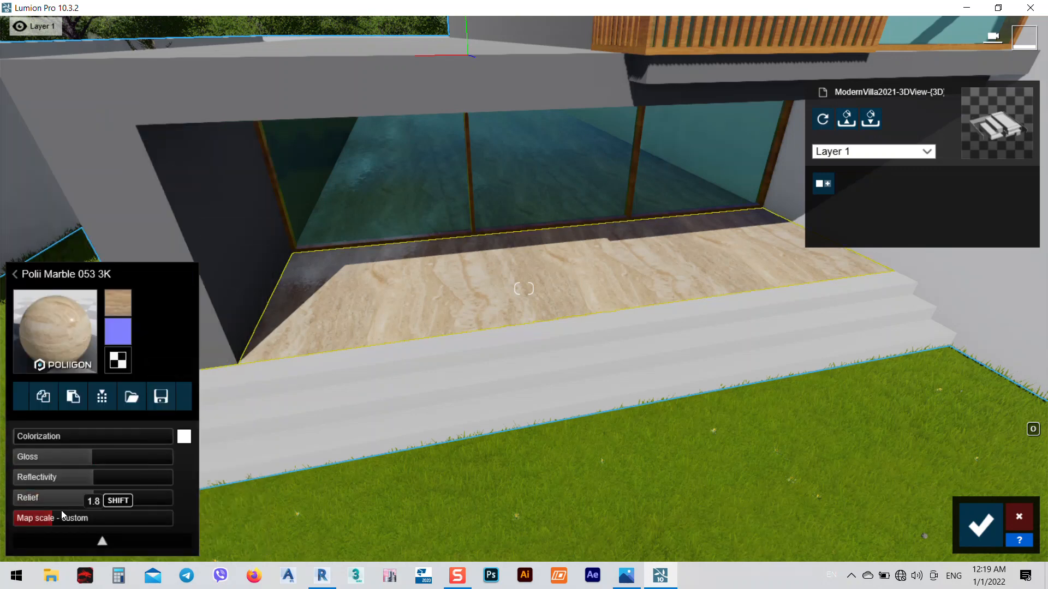
- Fine-tune the terrace floor marble with a slightly larger map scale, relief 1.2, a little less gloss and slight colorization
{"action": "left_click_drag", "start_coordinate": [48, 519], "coordinate": [46, 521]}
{"action": "left_click_drag", "start_coordinate": [45, 520], "coordinate": [55, 520]}
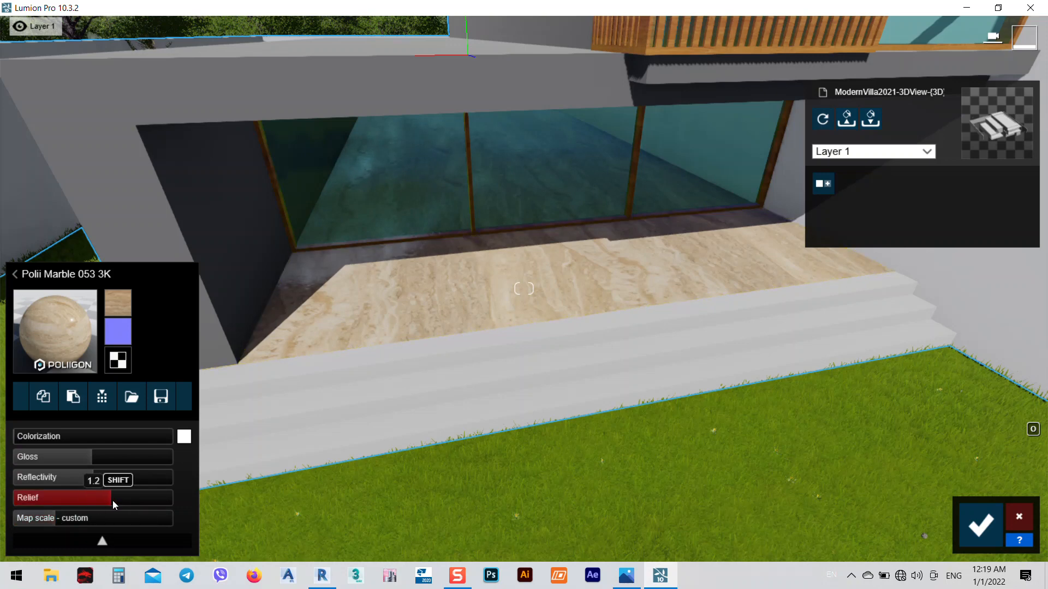
{"action": "mouse_move", "coordinate": [80, 459]}
{"action": "left_mouse_down"}
{"action": "mouse_move", "coordinate": [100, 460]}
{"action": "mouse_move", "coordinate": [40, 437]}
{"action": "left_mouse_up"}
- Copy the terrace floor's Polii Marble 053 3K and paste it onto the terrace steps over an initial Marble 002 1024
{"action": "mouse_move", "coordinate": [516, 333]}
{"action": "right_mouse_down"}
{"action": "mouse_move", "coordinate": [583, 270]}
{"action": "mouse_move", "coordinate": [514, 332]}
{"action": "right_mouse_up"}
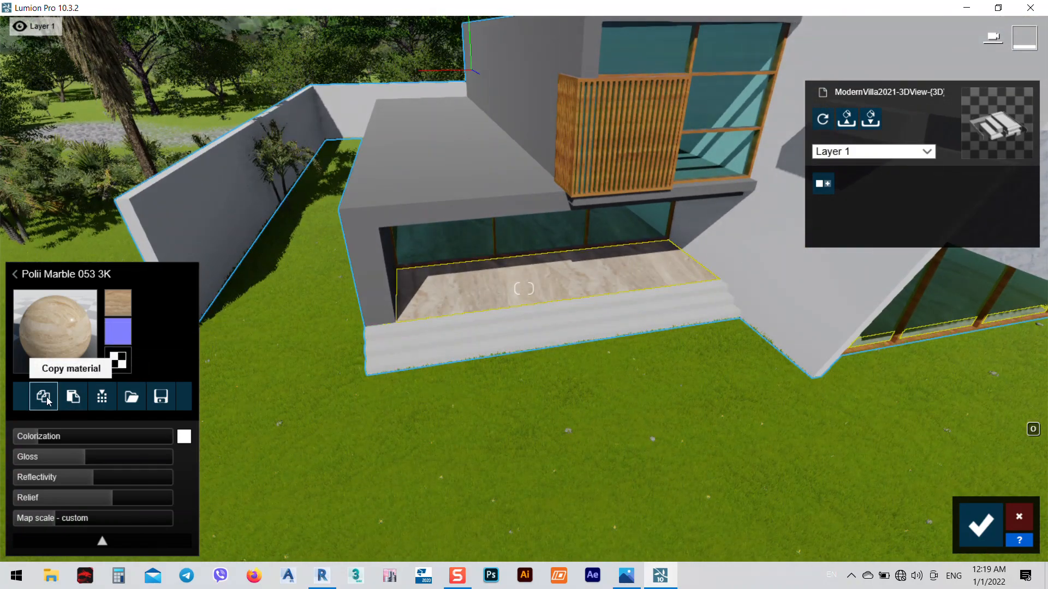
{"action": "left_click", "coordinate": [408, 355]}
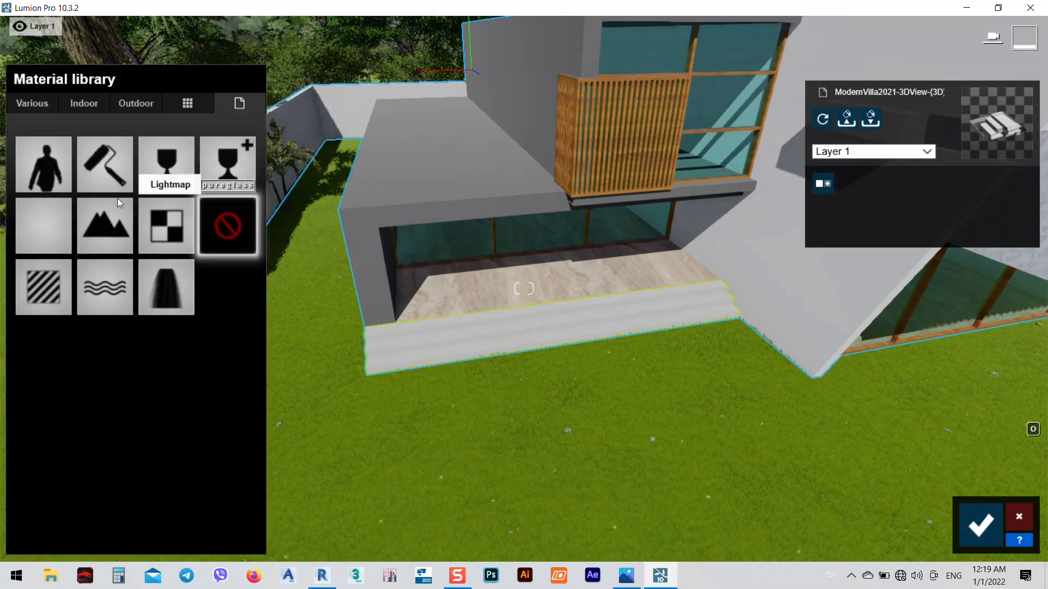
{"action": "left_click", "coordinate": [81, 102]}
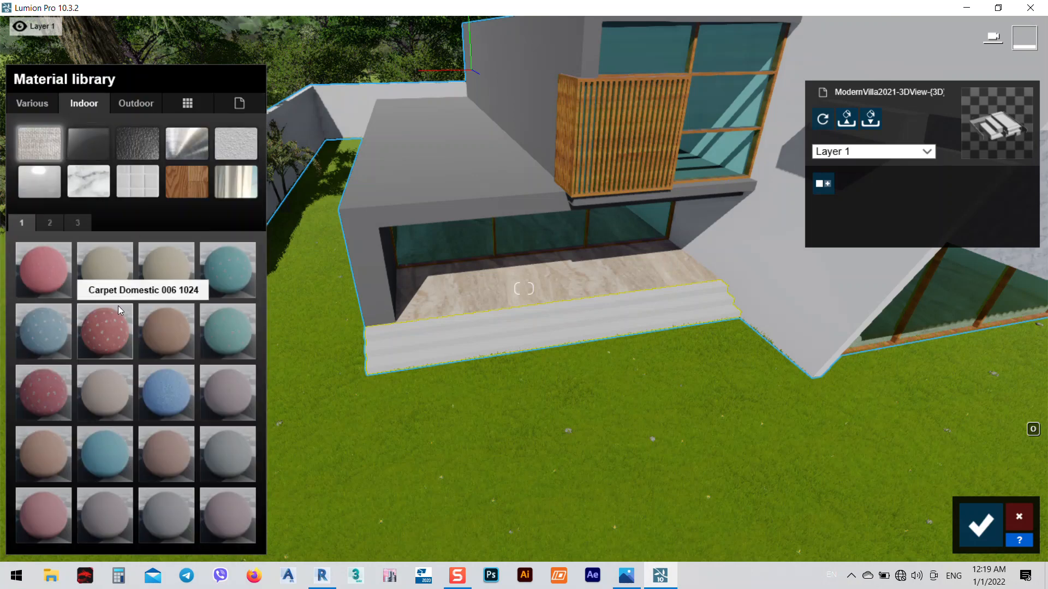
{"action": "left_click", "coordinate": [89, 182]}
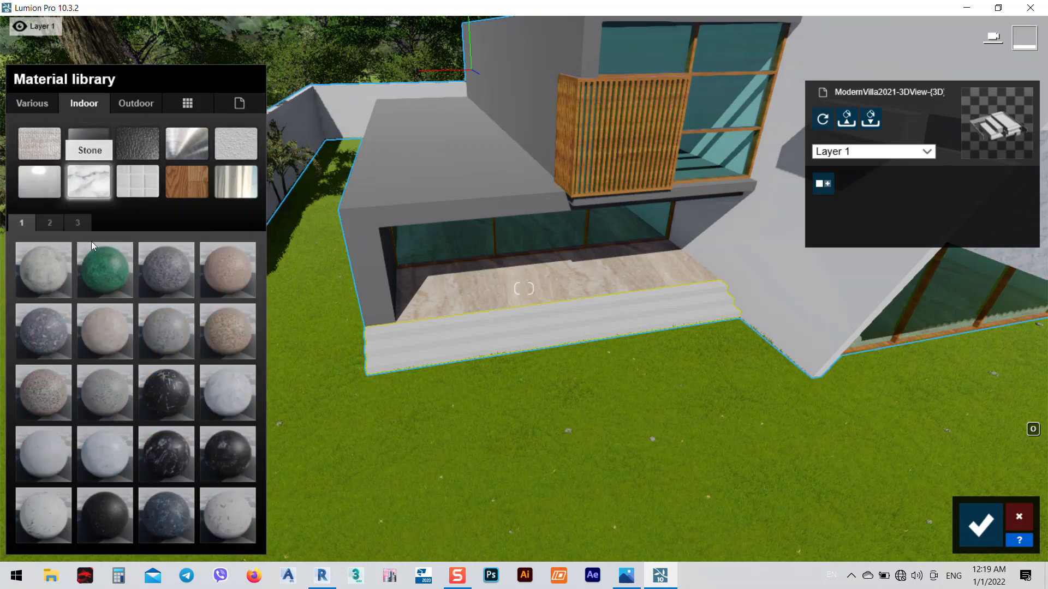
{"action": "left_click", "coordinate": [105, 273]}
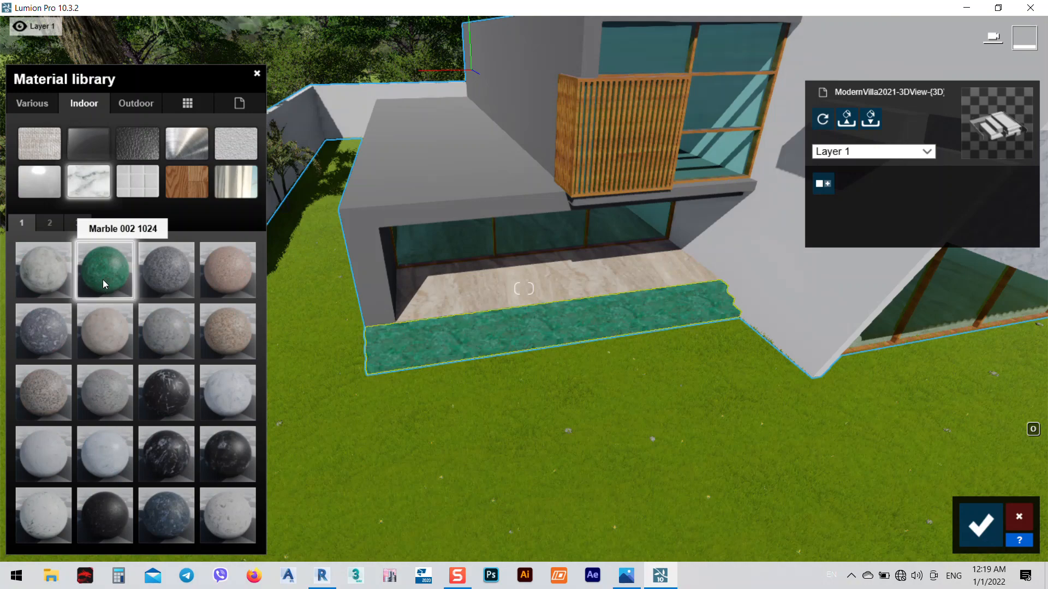
{"action": "left_click", "coordinate": [102, 279]}
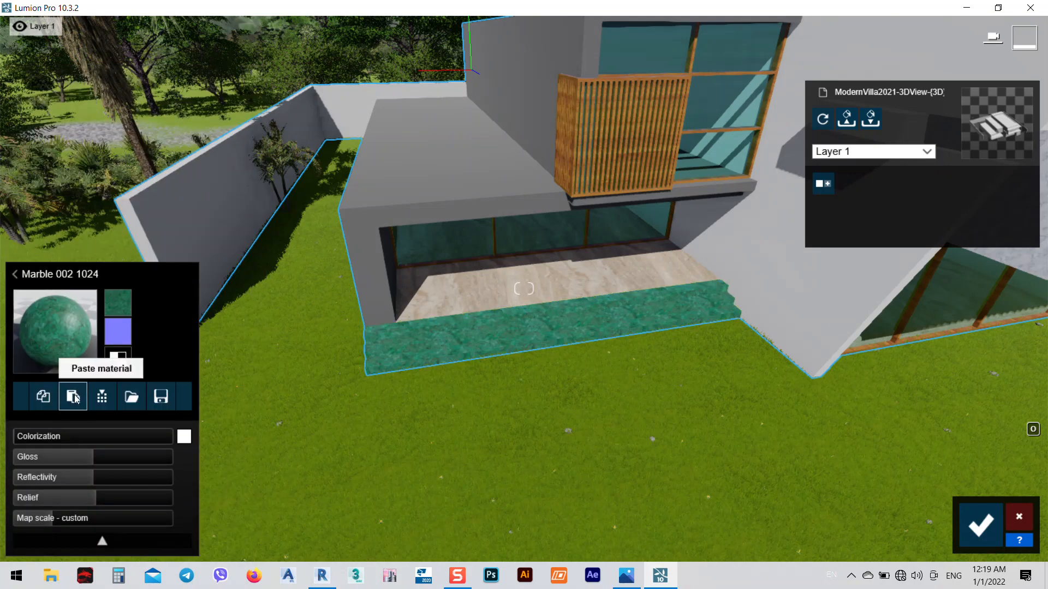
{"action": "left_click", "coordinate": [74, 397]}
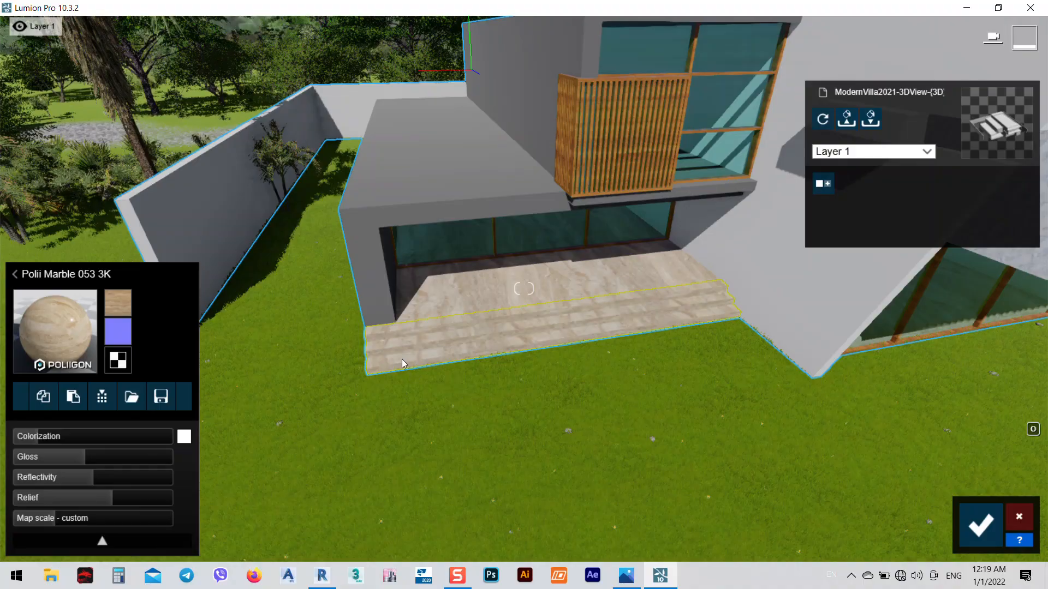
- Switch to Revit to check the upper-floor infill wall and the tall slanted wall against the villa reference photo, and return to Lumion
{"action": "scroll", "coordinate": [400, 360], "scroll_direction": "up", "scroll_amount": 3}
{"action": "scroll", "coordinate": [555, 315], "scroll_direction": "down", "scroll_amount": 5}
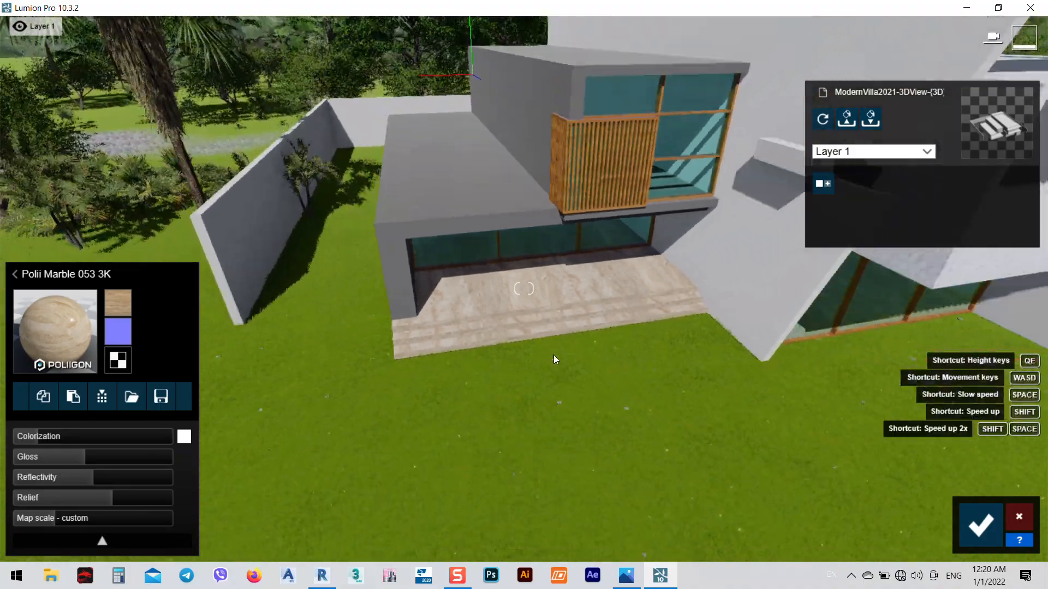
{"action": "scroll", "coordinate": [553, 354], "scroll_direction": "down", "scroll_amount": 6}
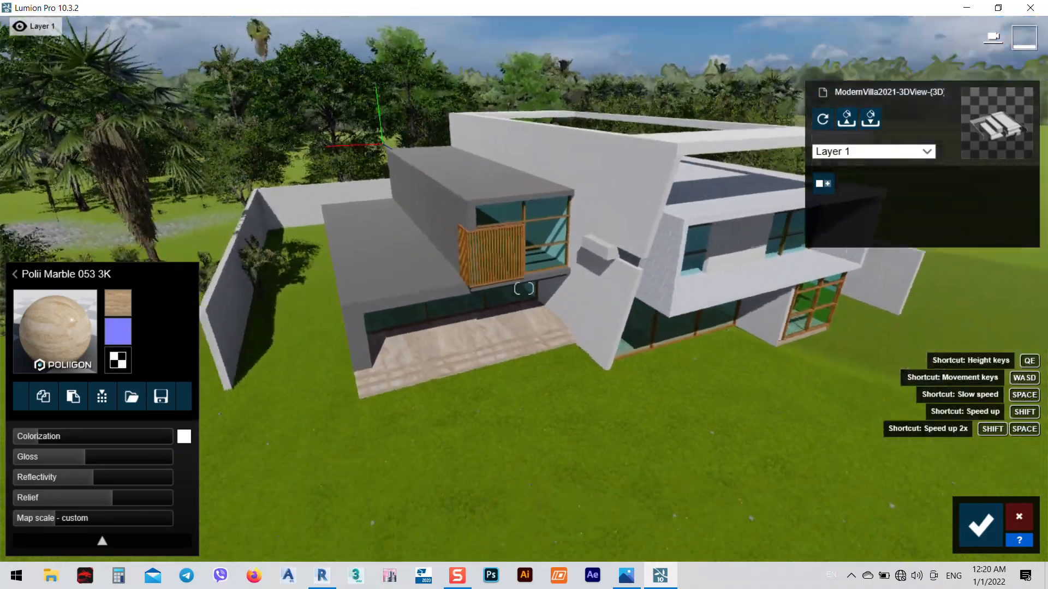
{"action": "right_click_drag", "start_coordinate": [737, 328], "coordinate": [694, 414]}
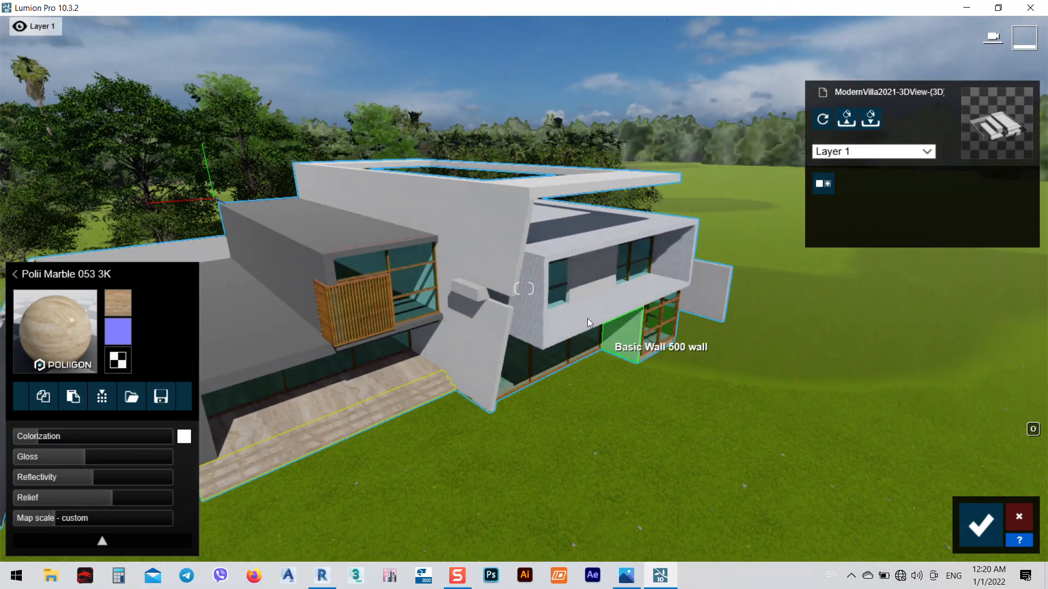
{"action": "scroll", "coordinate": [587, 319], "scroll_direction": "up", "scroll_amount": 3}
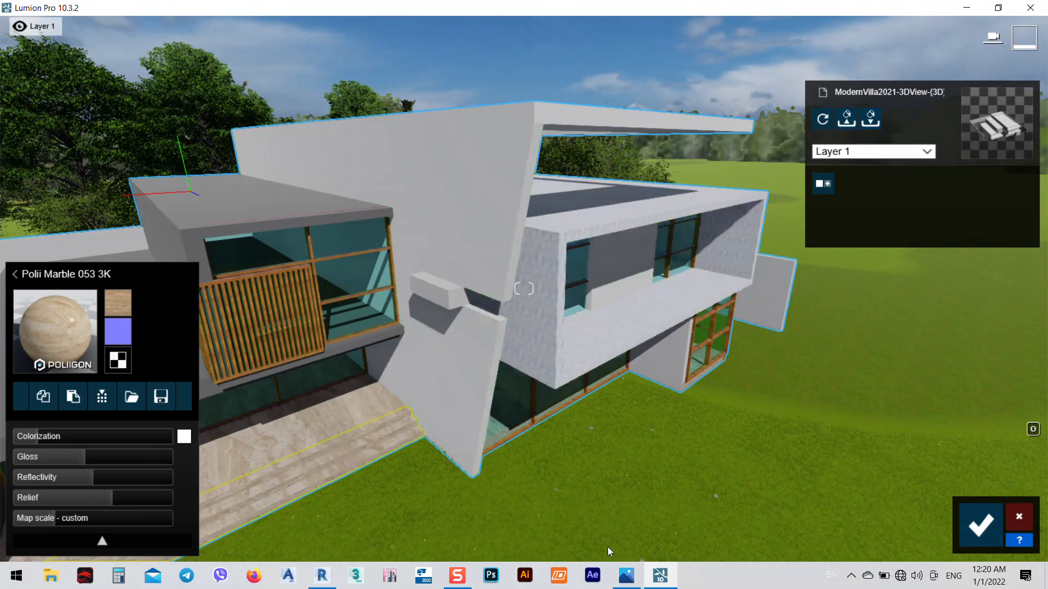
{"action": "left_click", "coordinate": [322, 575]}
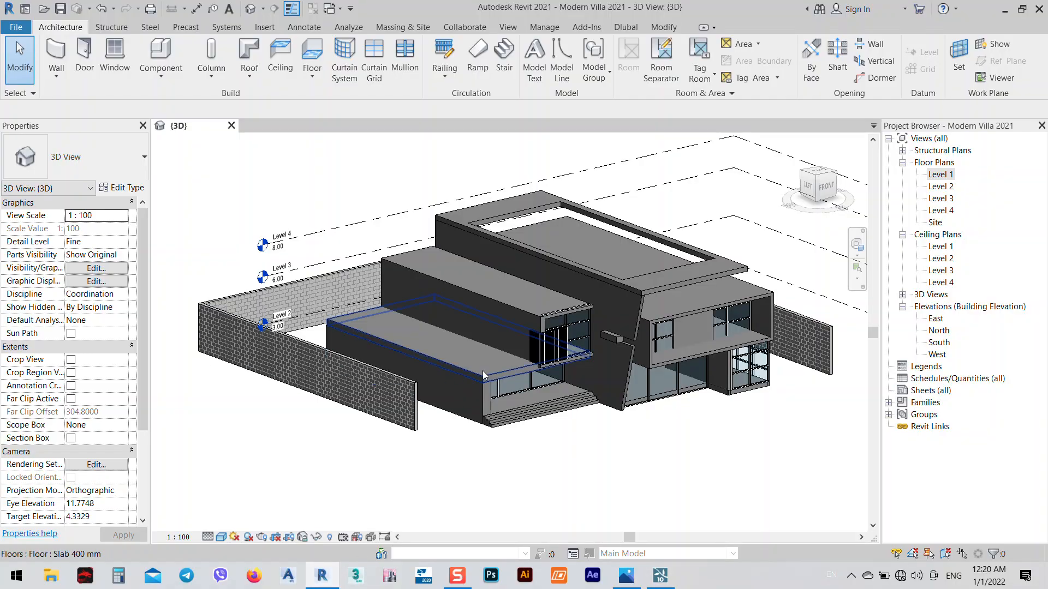
{"action": "left_click", "coordinate": [680, 338]}
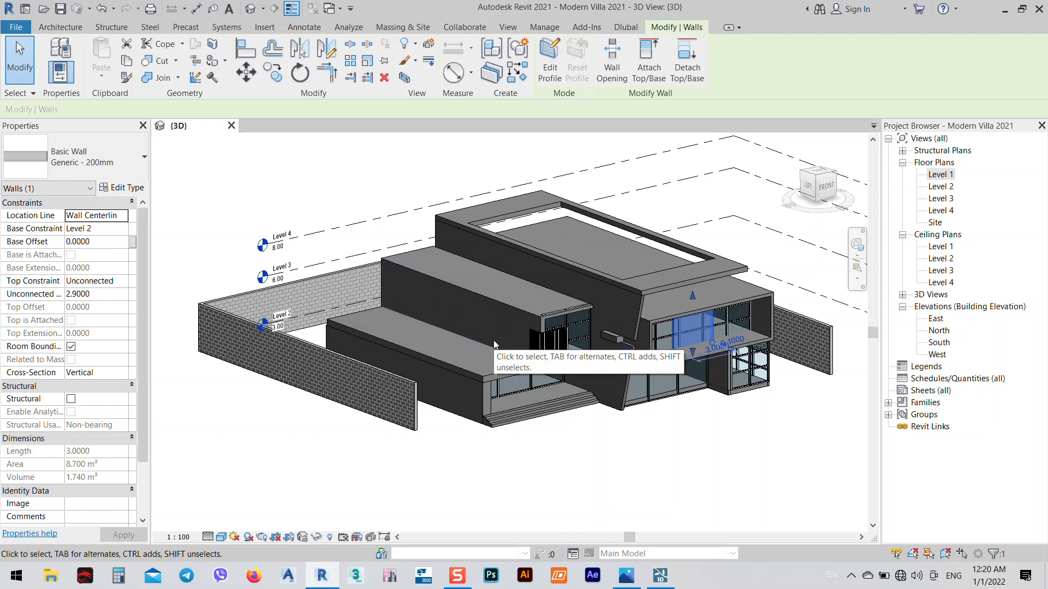
{"action": "left_click", "coordinate": [642, 322]}
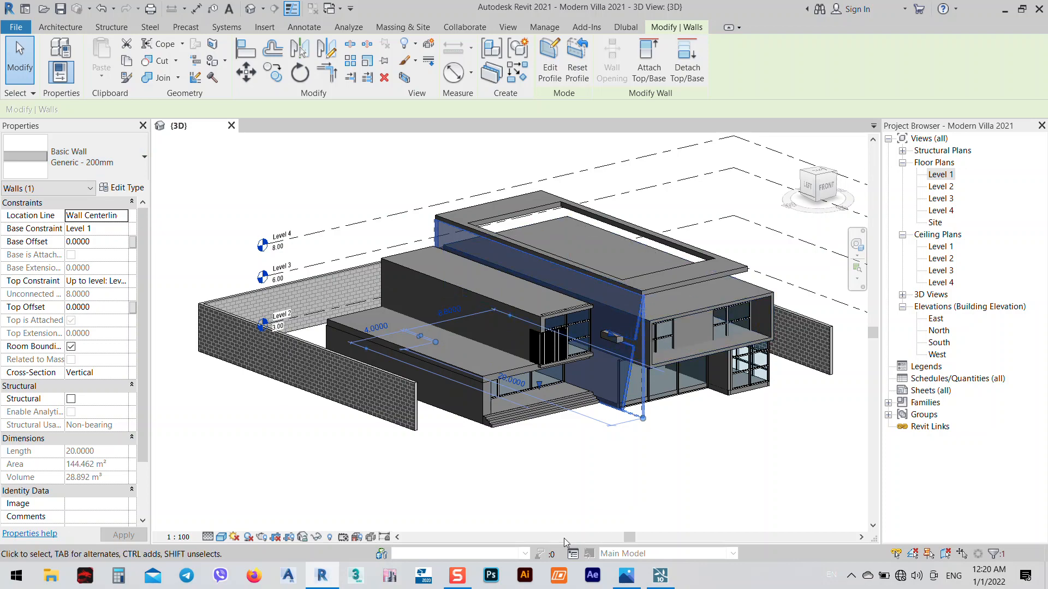
{"action": "left_click", "coordinate": [638, 582]}
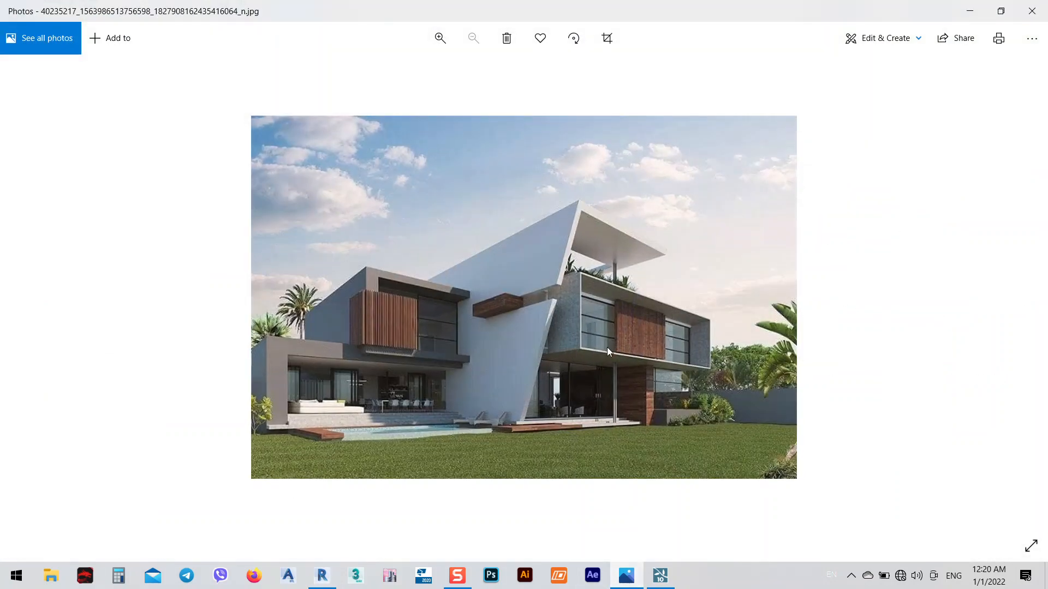
{"action": "left_click", "coordinate": [979, 13]}
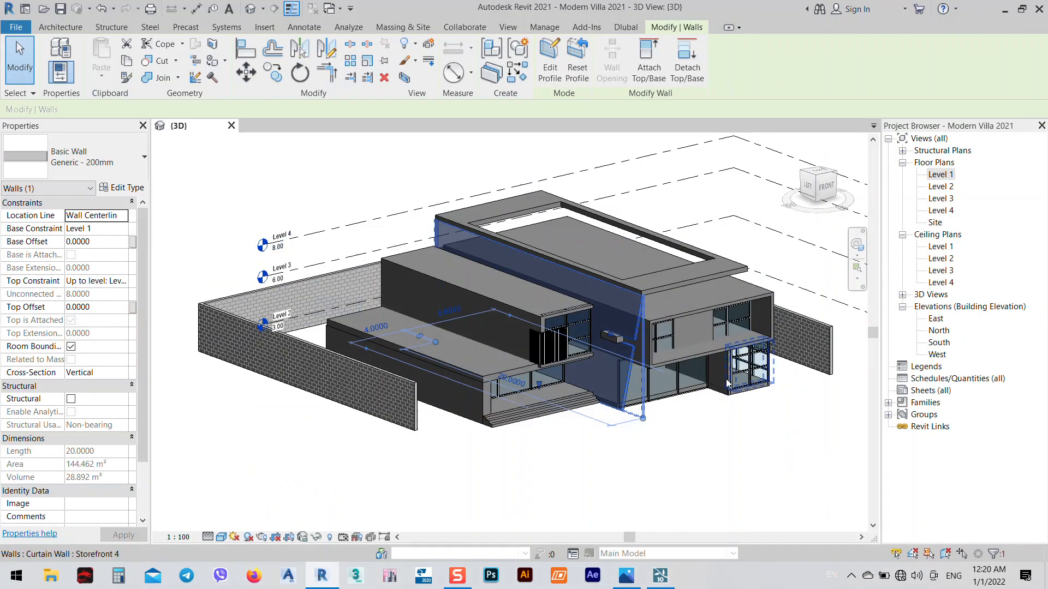
{"action": "left_click", "coordinate": [322, 577]}
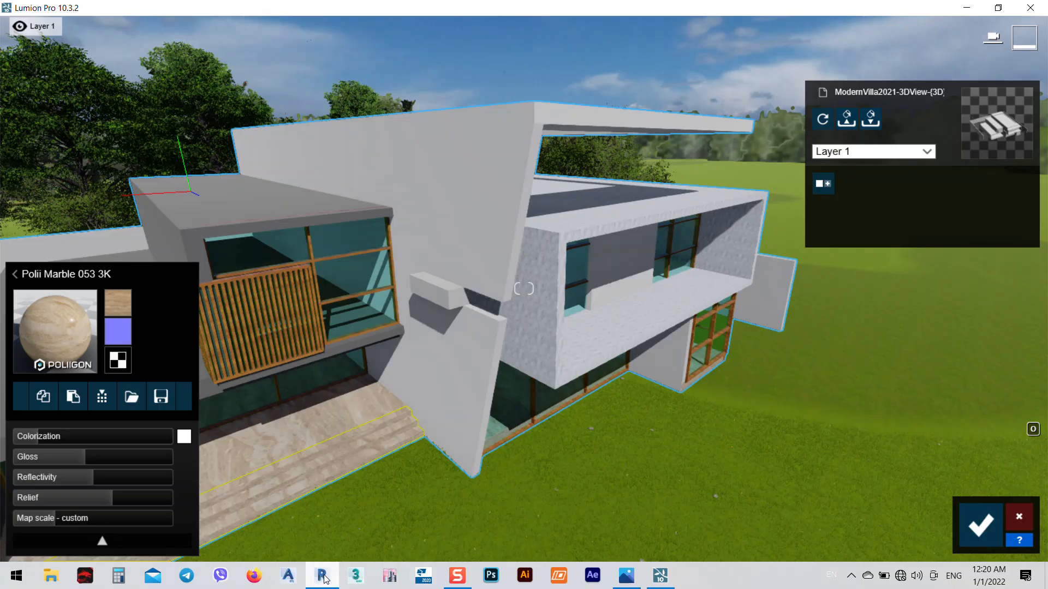
- Copy Polii Wood Flooring 066 2k from the window frames and paste it onto the small block projecting from the slanted wall
{"action": "left_click", "coordinate": [440, 296]}
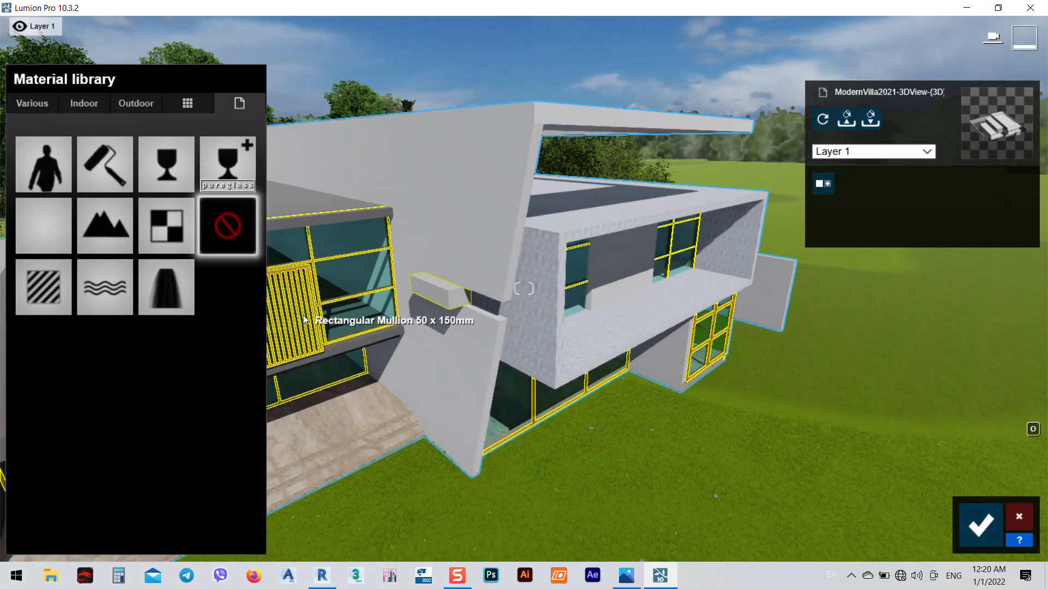
{"action": "left_click", "coordinate": [276, 300]}
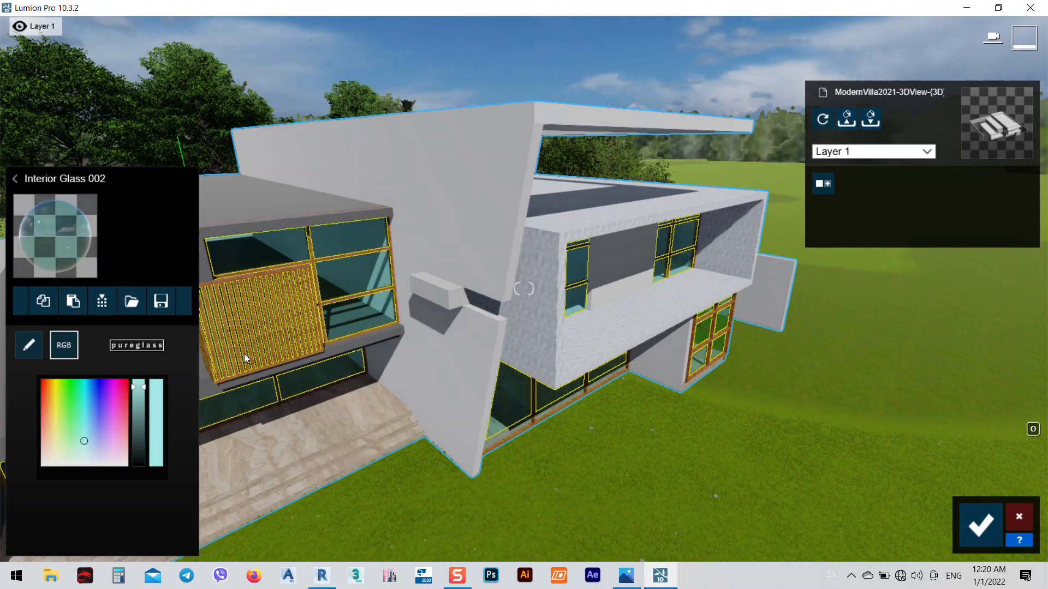
{"action": "scroll", "coordinate": [696, 375], "scroll_direction": "up", "scroll_amount": 3}
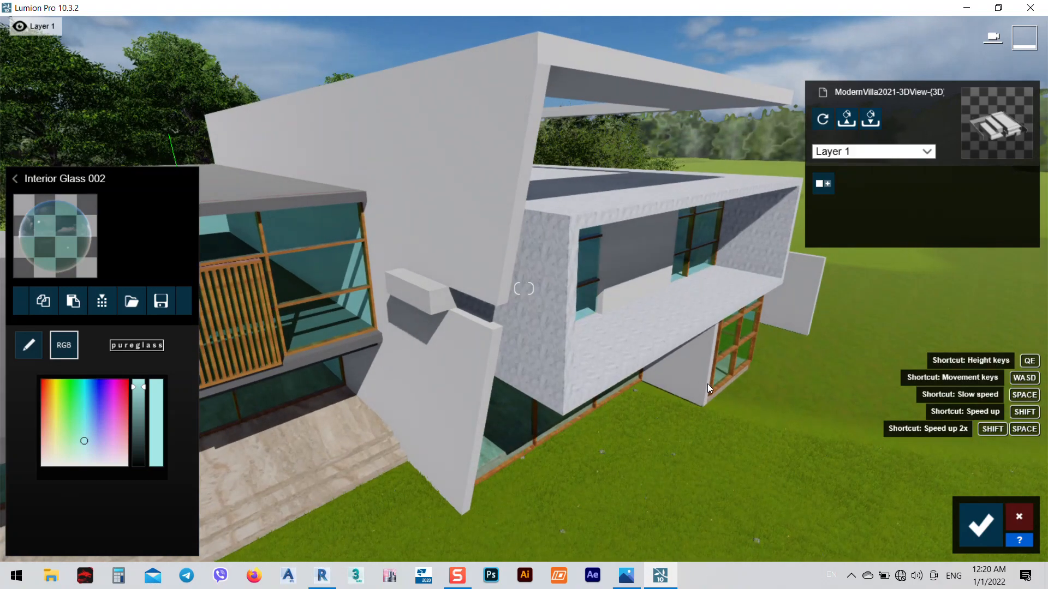
{"action": "left_click", "coordinate": [716, 388]}
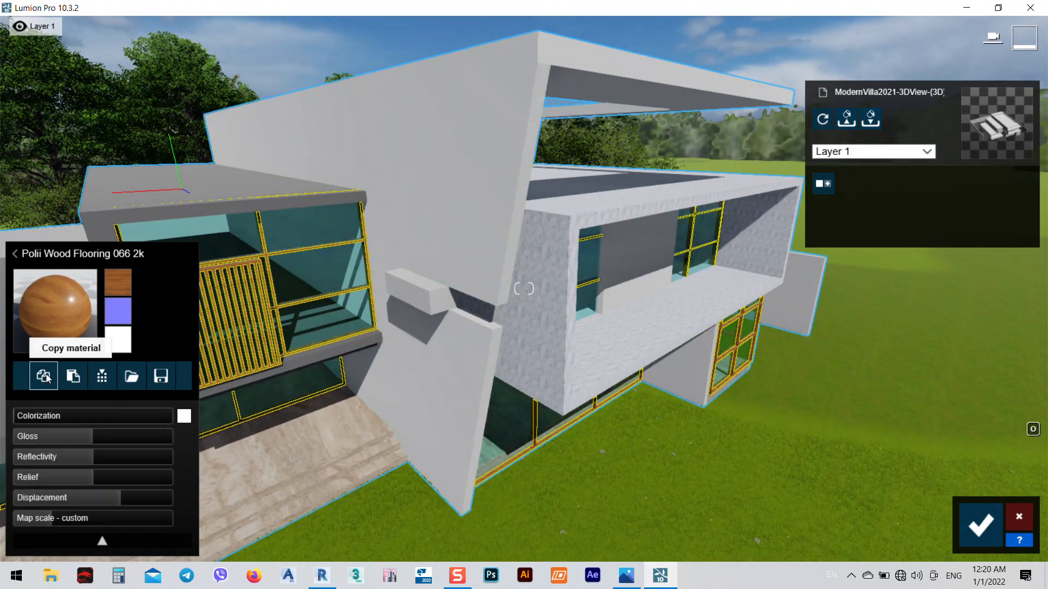
{"action": "left_click", "coordinate": [437, 300]}
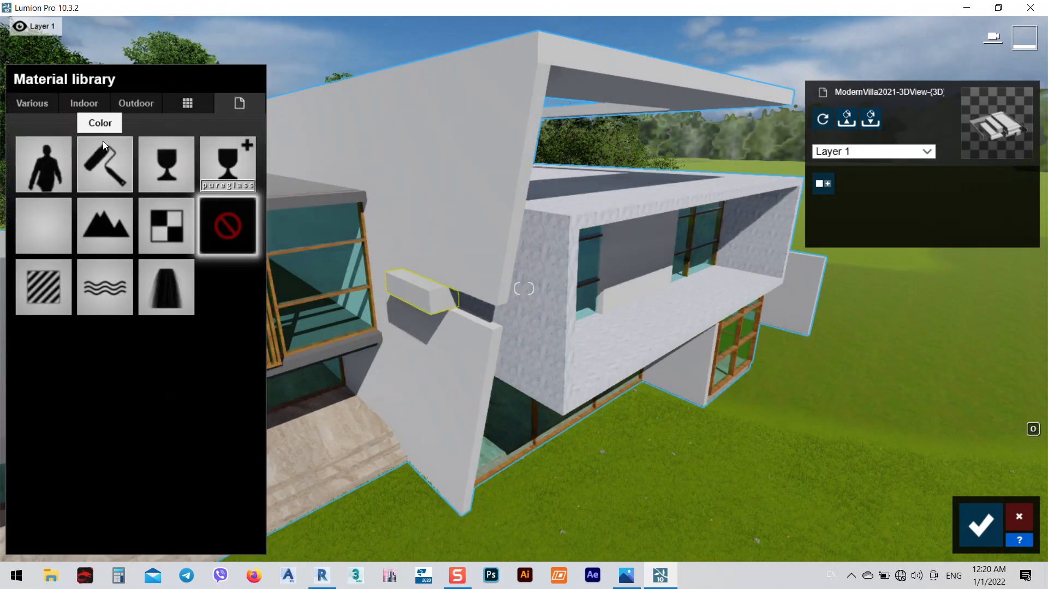
{"action": "left_click", "coordinate": [100, 162]}
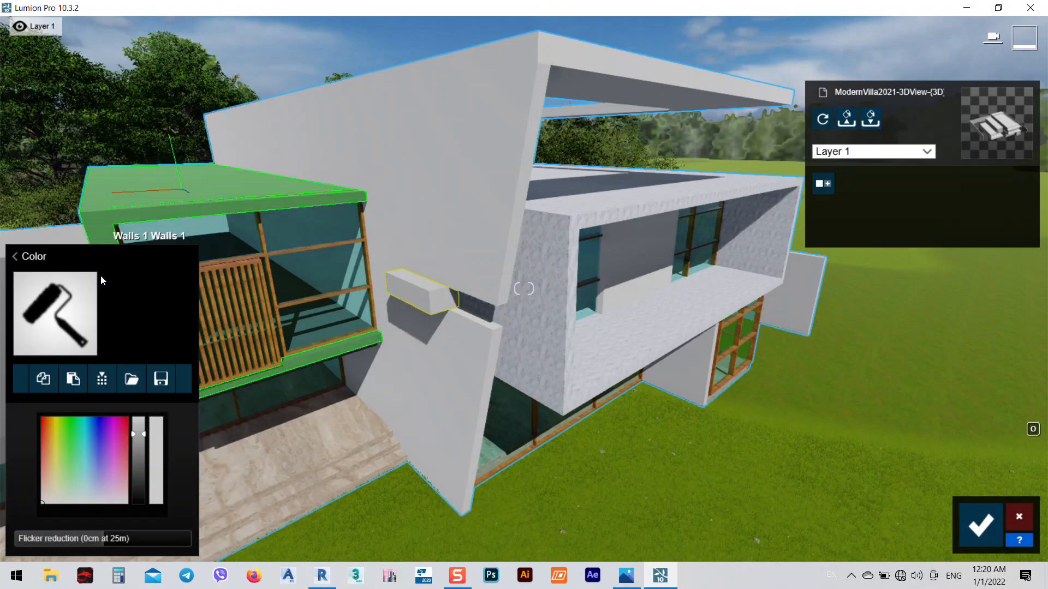
{"action": "left_click", "coordinate": [73, 380]}
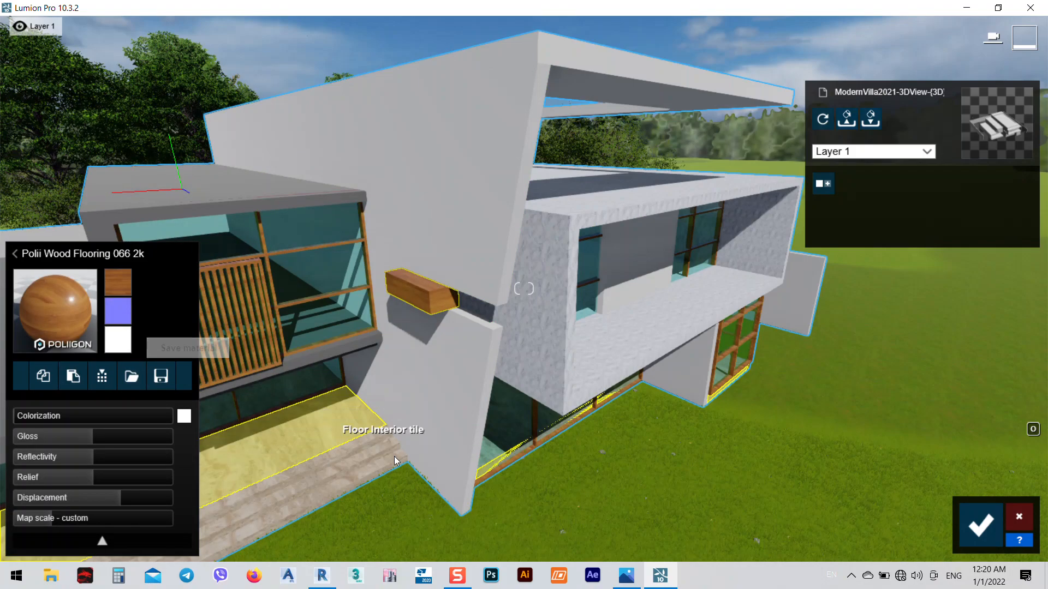
- Inspect the front facade up close and select the Basic Wall Generic - 200mm surface between the upper-floor windows to check its material
{"action": "right_click_drag", "start_coordinate": [629, 492], "coordinate": [760, 329]}
{"action": "scroll", "coordinate": [754, 336], "scroll_direction": "down", "scroll_amount": 10}
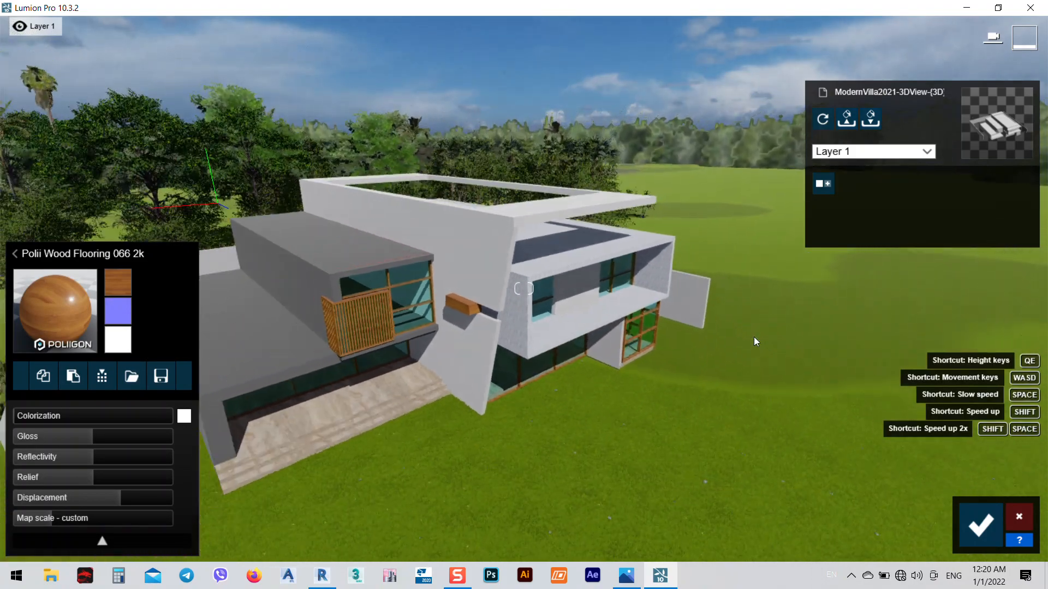
{"action": "right_click_drag", "start_coordinate": [626, 459], "coordinate": [524, 491]}
{"action": "right_click_drag", "start_coordinate": [523, 288], "coordinate": [753, 462]}
{"action": "key", "text": "w"}
{"action": "key", "text": "w"}
{"action": "key", "text": "s"}
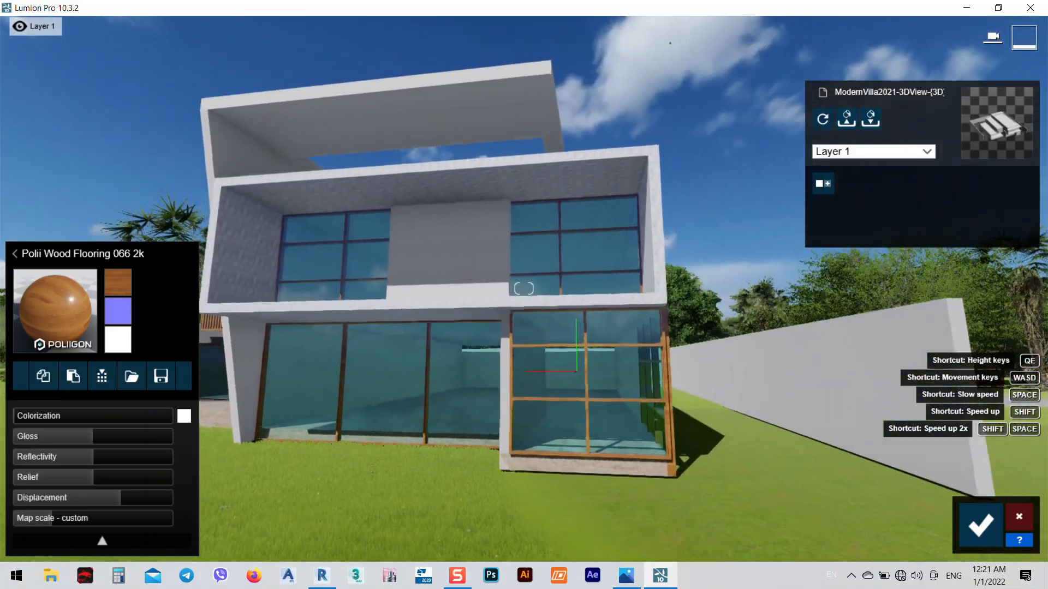
{"action": "key", "text": "w"}
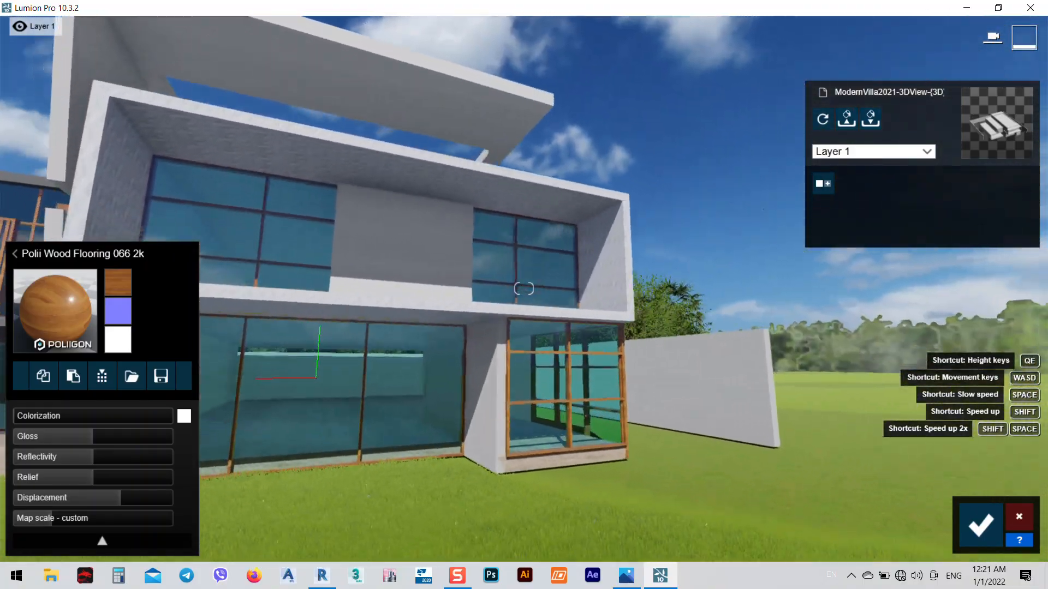
{"action": "key", "text": "s"}
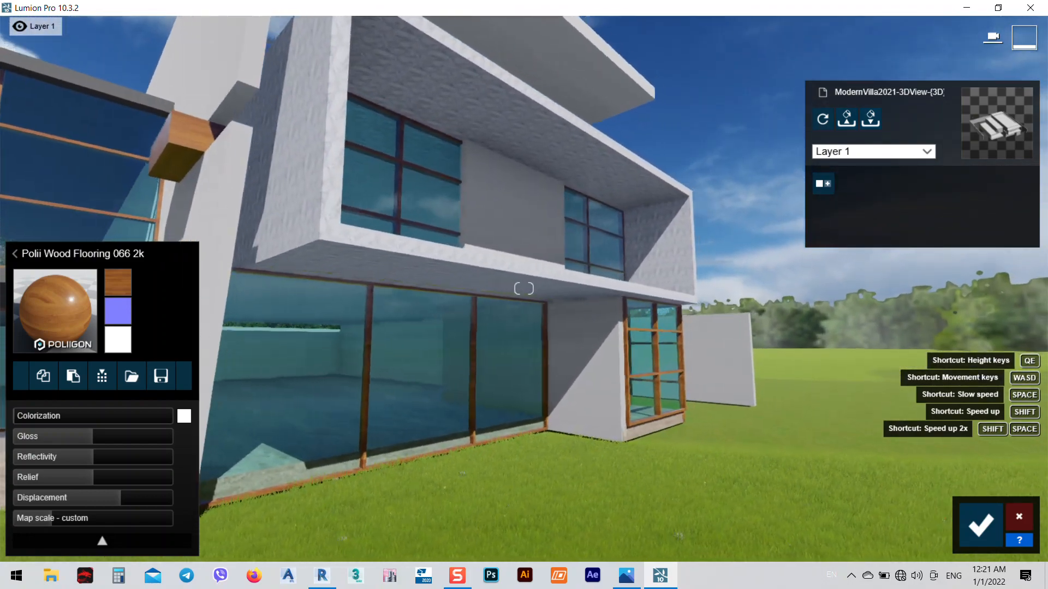
{"action": "key", "text": "w"}
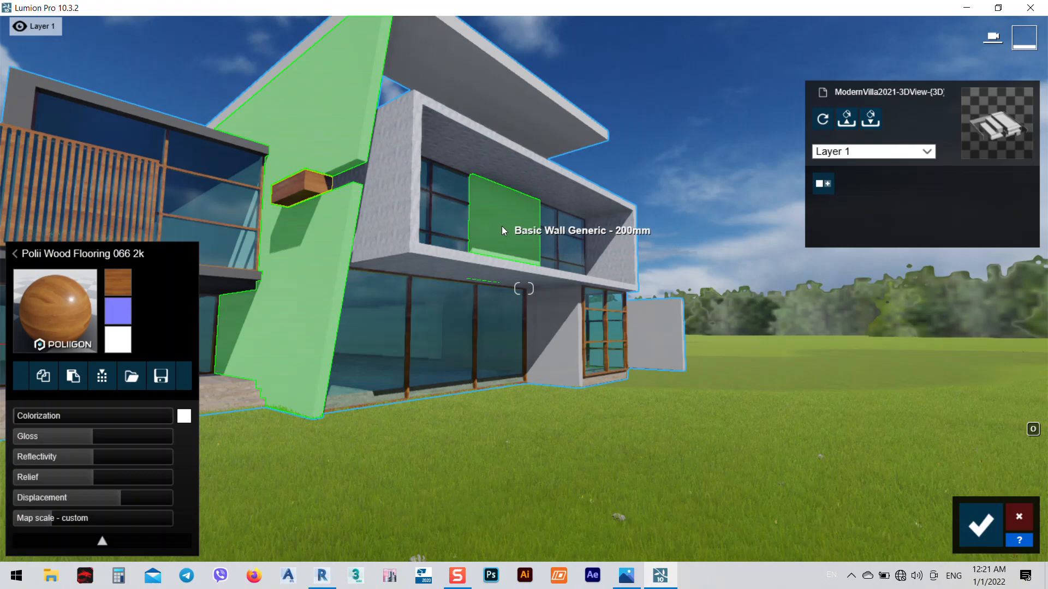
{"action": "left_click", "coordinate": [502, 227]}
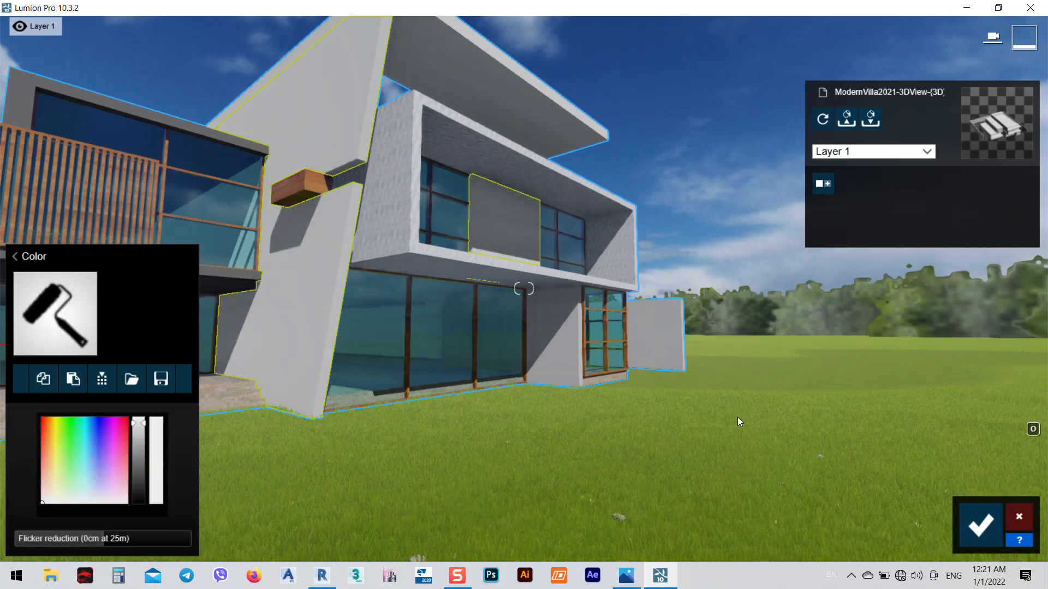
- Review the whole front facade with the Generic - 200mm walls selected, and look into the material library without changing their Color material
{"action": "key", "text": "s"}
{"action": "right_click_drag", "start_coordinate": [654, 376], "coordinate": [581, 418]}
{"action": "key", "text": "q"}
{"action": "key", "text": "w"}
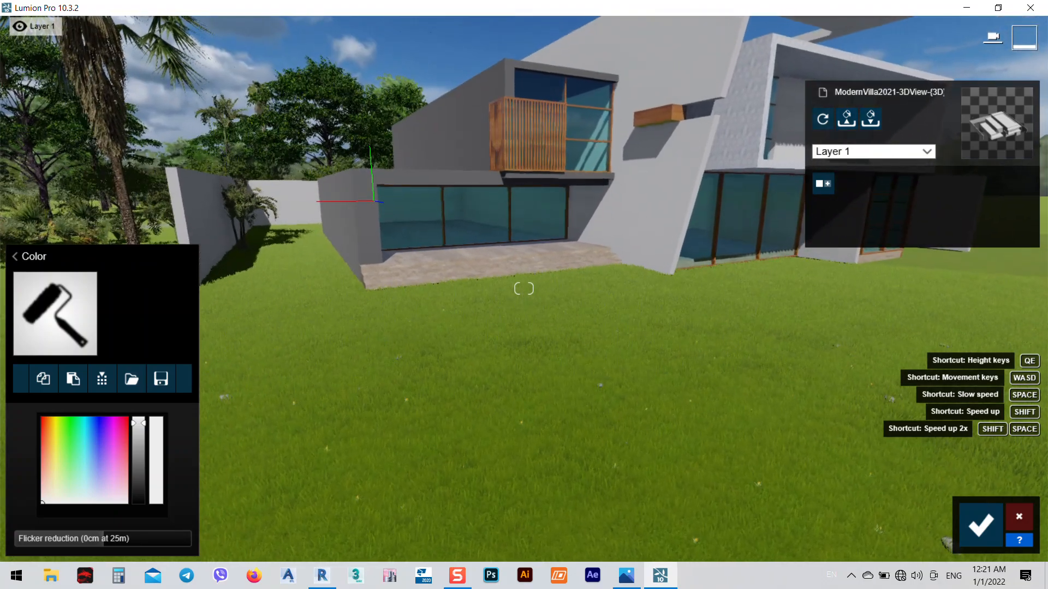
{"action": "right_click_drag", "start_coordinate": [561, 362], "coordinate": [533, 355]}
{"action": "key", "text": "s"}
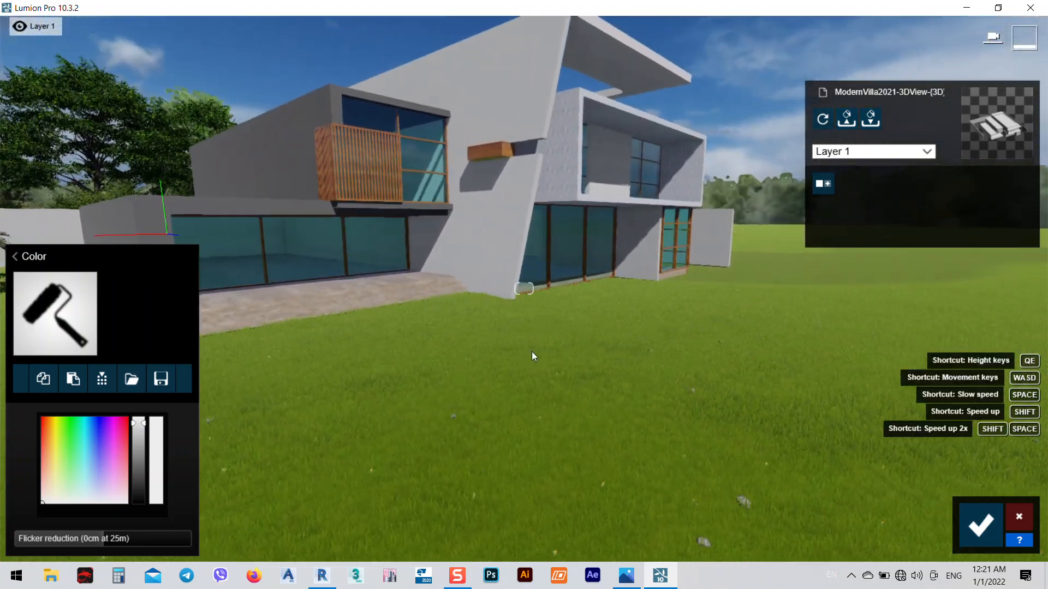
{"action": "key", "text": "w"}
{"action": "right_click_drag", "start_coordinate": [676, 342], "coordinate": [715, 319]}
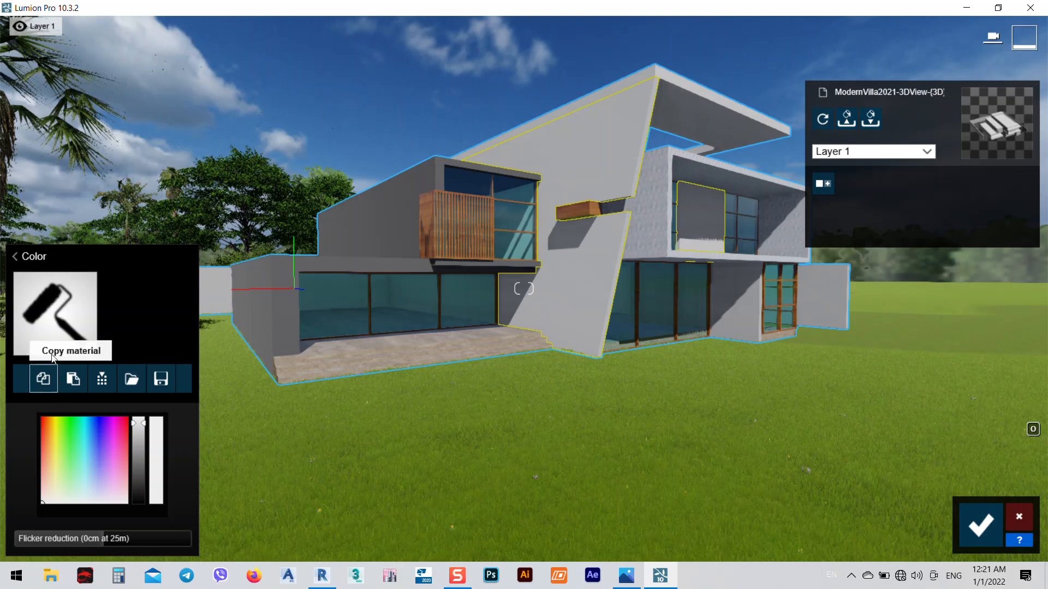
{"action": "left_click", "coordinate": [55, 311]}
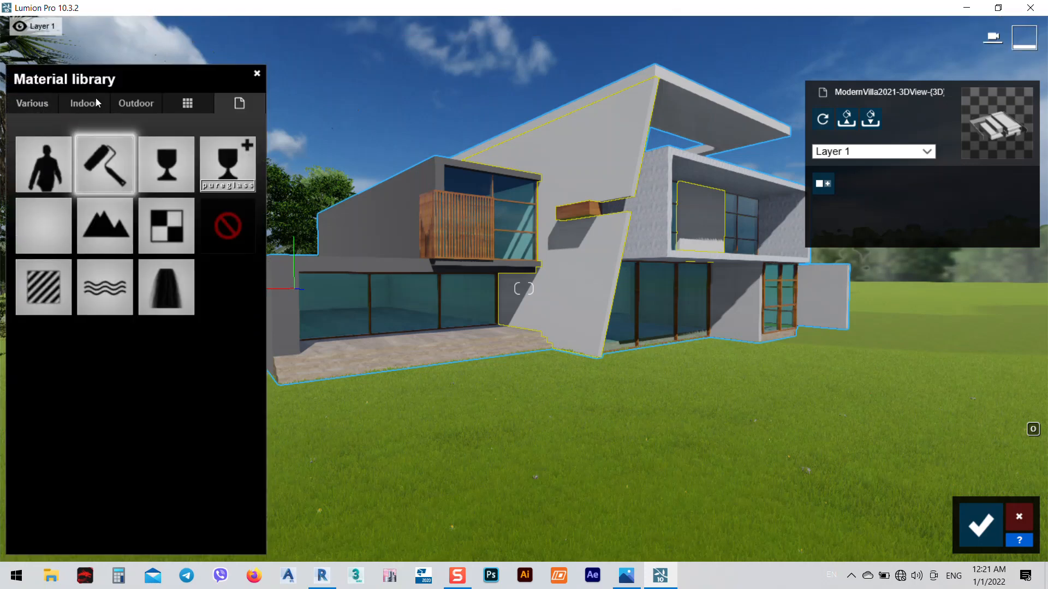
{"action": "left_click", "coordinate": [257, 73]}
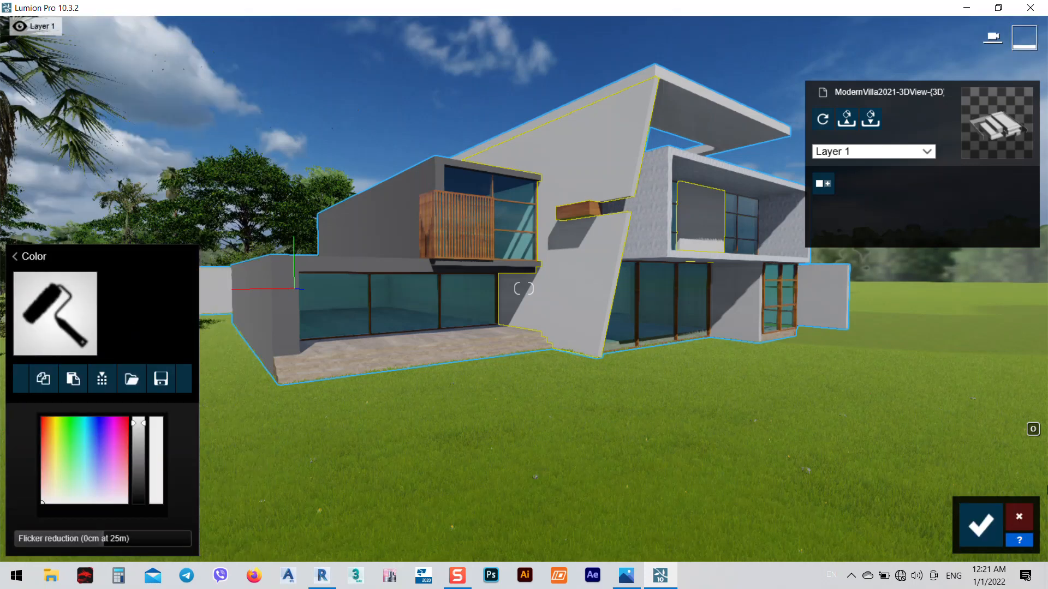
- Save the material edits and switch to object editing with the Nature category active
{"action": "left_click", "coordinate": [980, 540]}
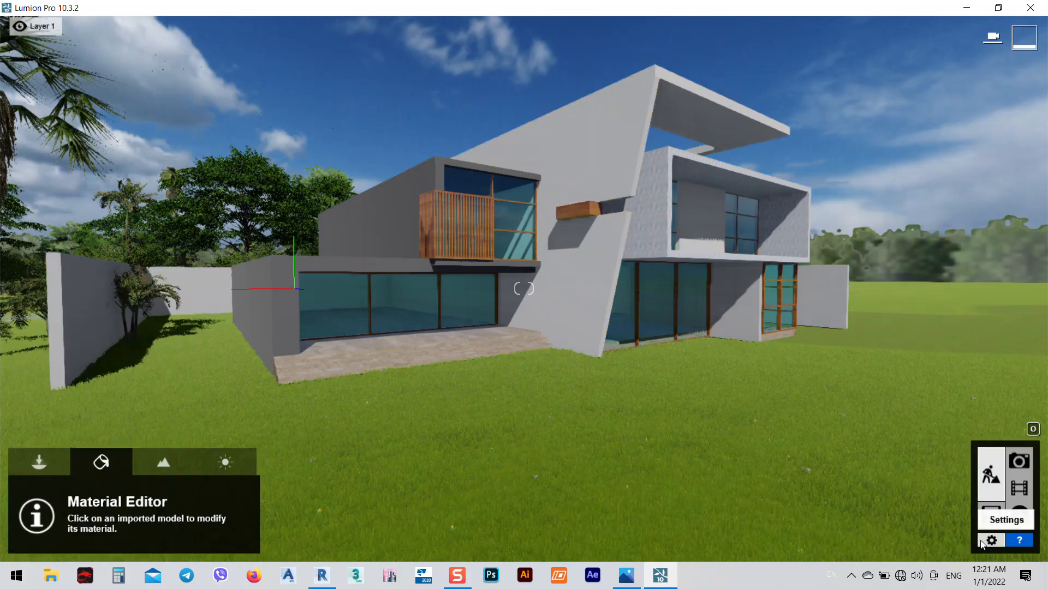
{"action": "left_click", "coordinate": [31, 469]}
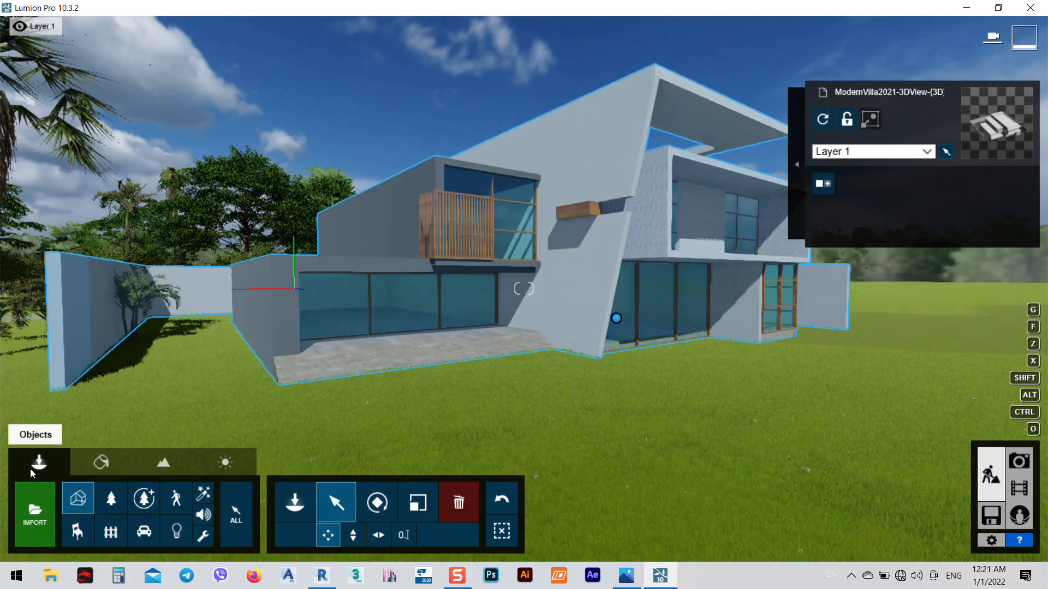
{"action": "left_click", "coordinate": [108, 506]}
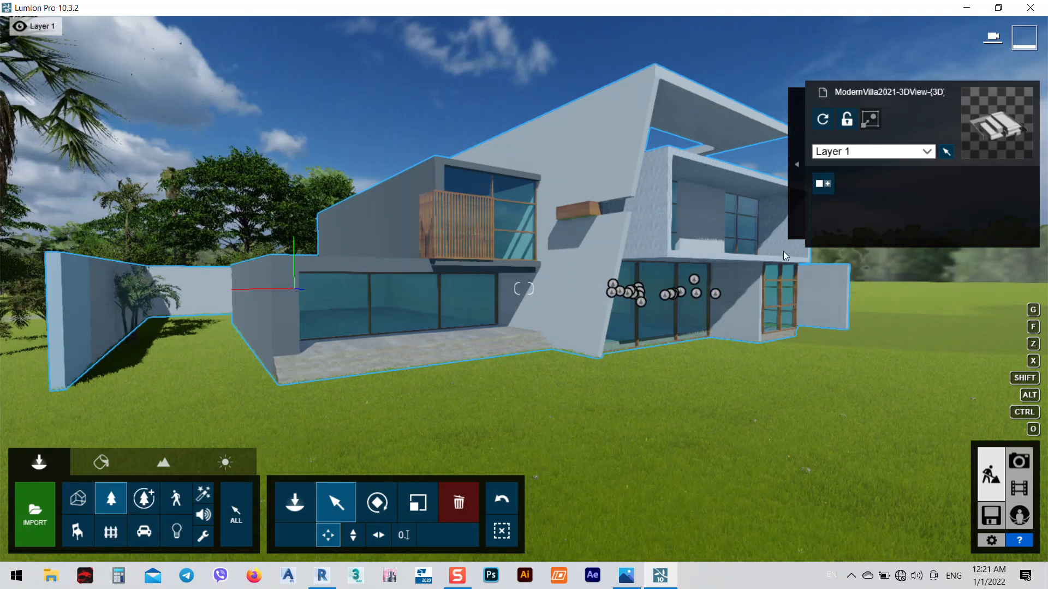
- Select the existing Alexandra Palm Extra Large and Velvet Mesquite Small v01, and try to delete the mesquite
{"action": "scroll", "coordinate": [785, 257], "scroll_direction": "down", "scroll_amount": 5}
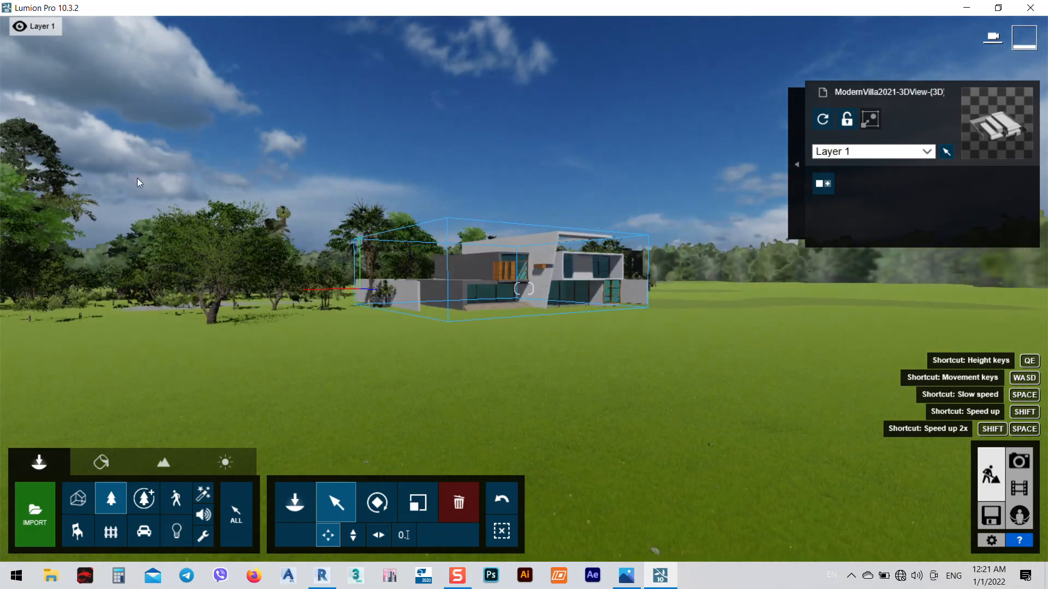
{"action": "left_click", "coordinate": [85, 205]}
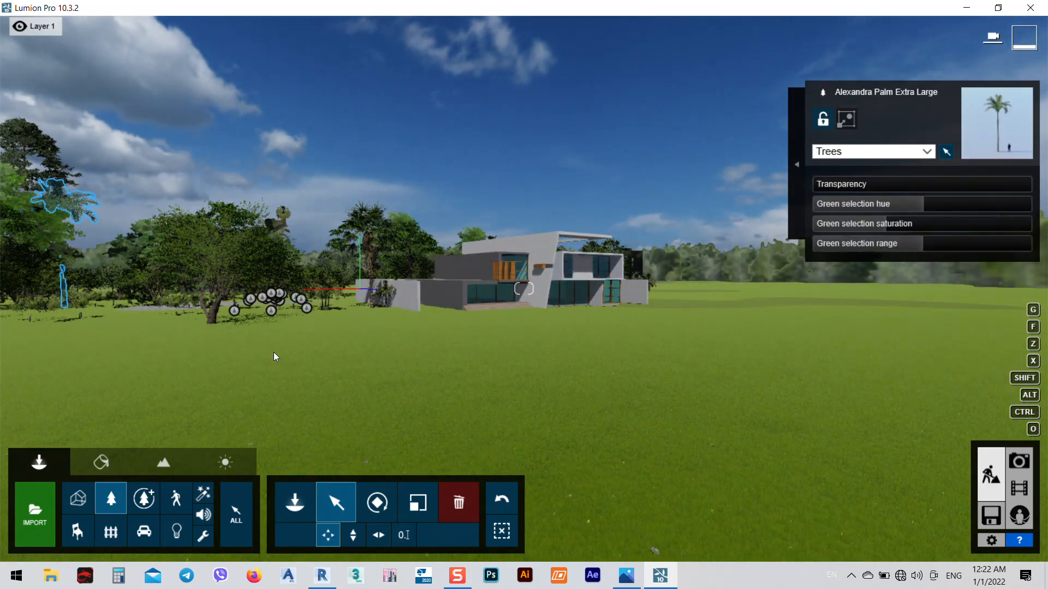
{"action": "left_click", "coordinate": [195, 293]}
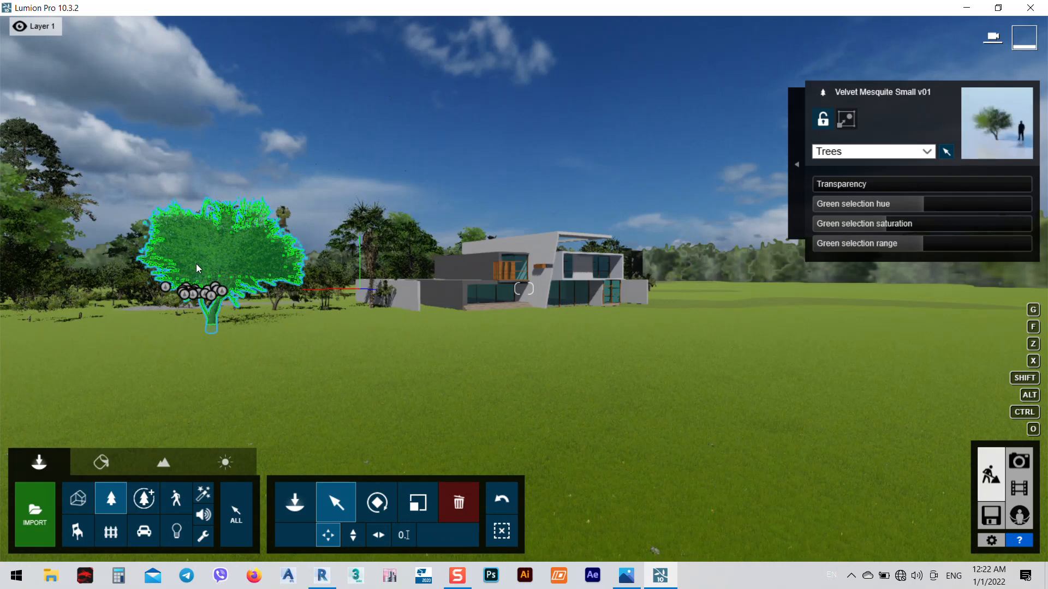
{"action": "left_click", "coordinate": [465, 507]}
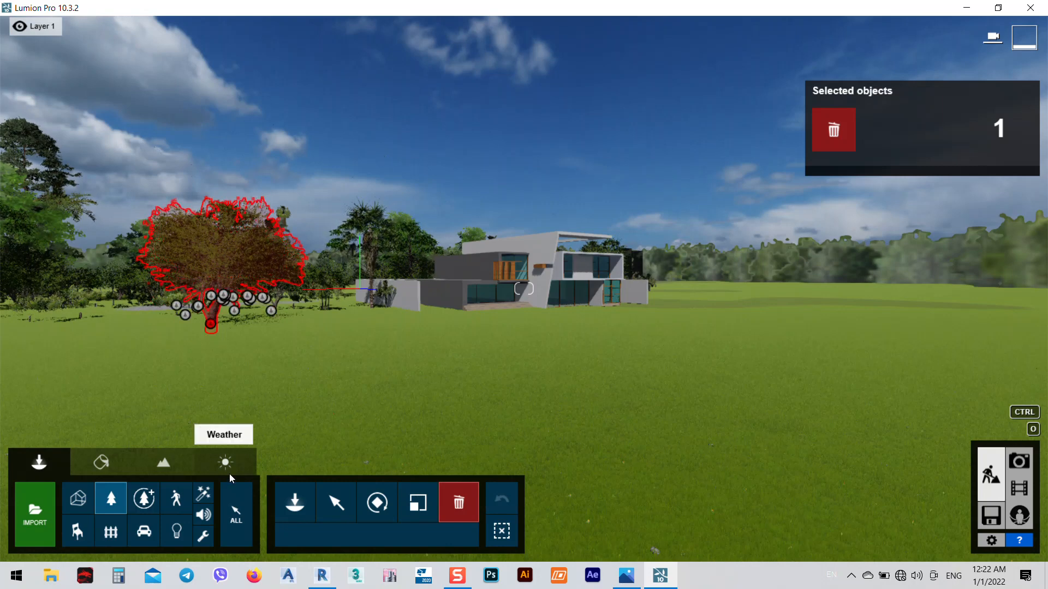
{"action": "left_click", "coordinate": [337, 502]}
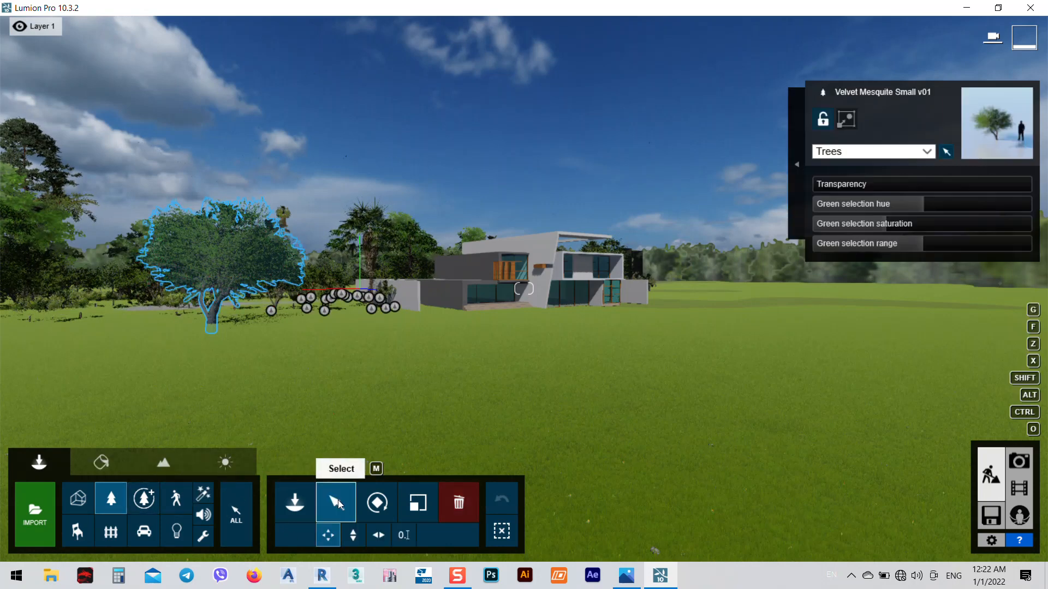
- Browse the Nature library's conifers through page 5, previewing candidate trees beside the villa
{"action": "left_click", "coordinate": [293, 511]}
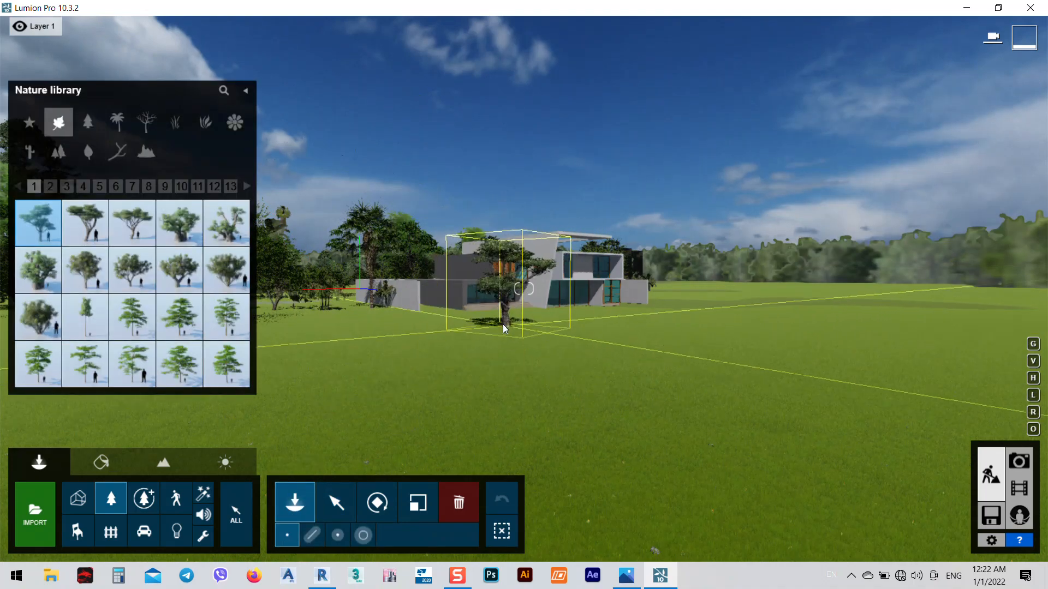
{"action": "key", "text": "w"}
{"action": "right_click_drag", "start_coordinate": [563, 285], "coordinate": [375, 333]}
{"action": "key", "text": "s"}
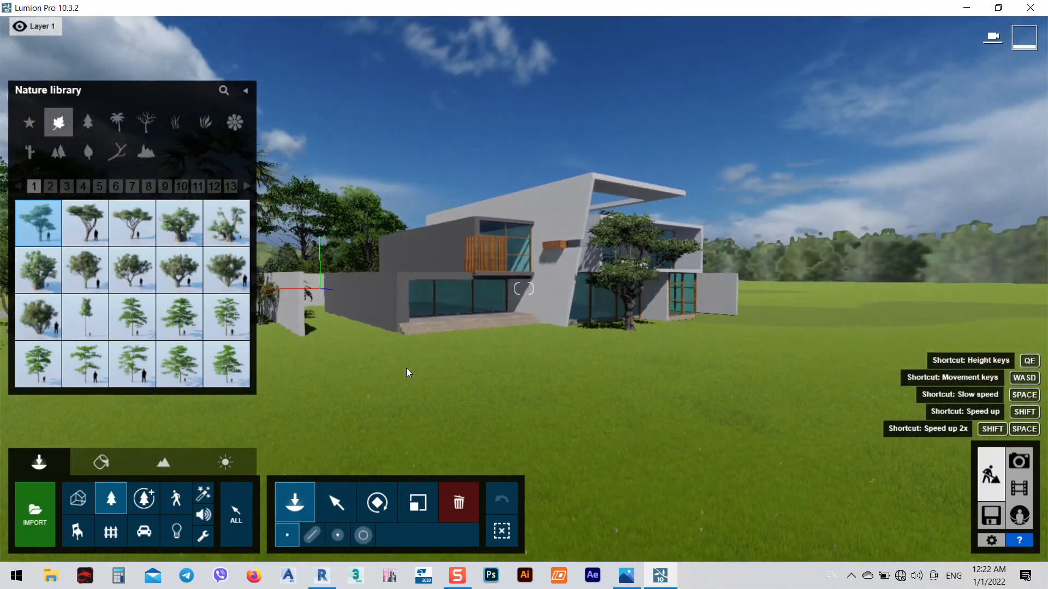
{"action": "left_click", "coordinate": [66, 150]}
{"action": "left_click", "coordinate": [85, 128]}
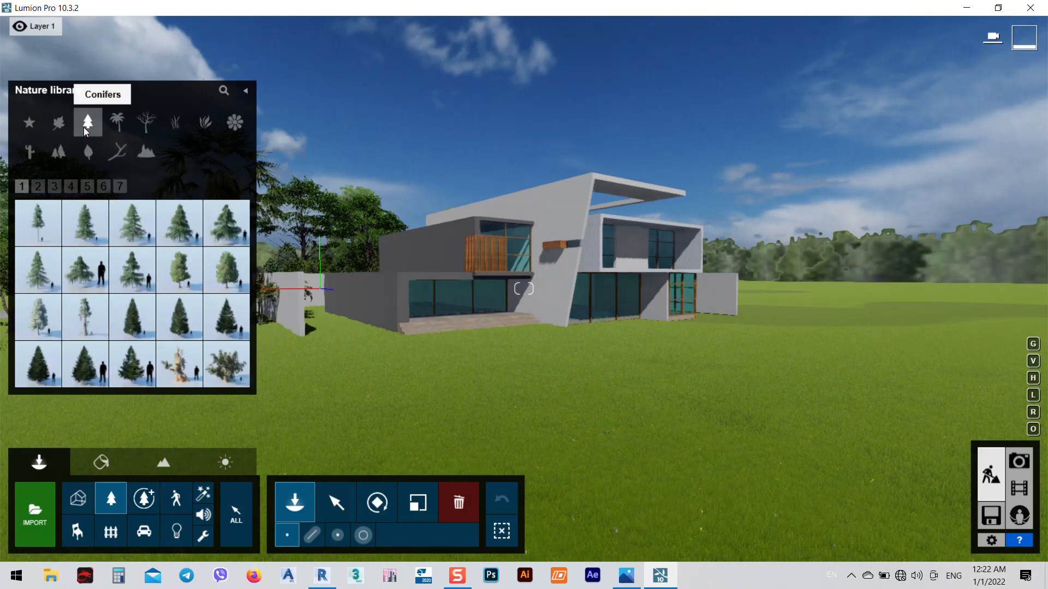
{"action": "left_click", "coordinate": [85, 223]}
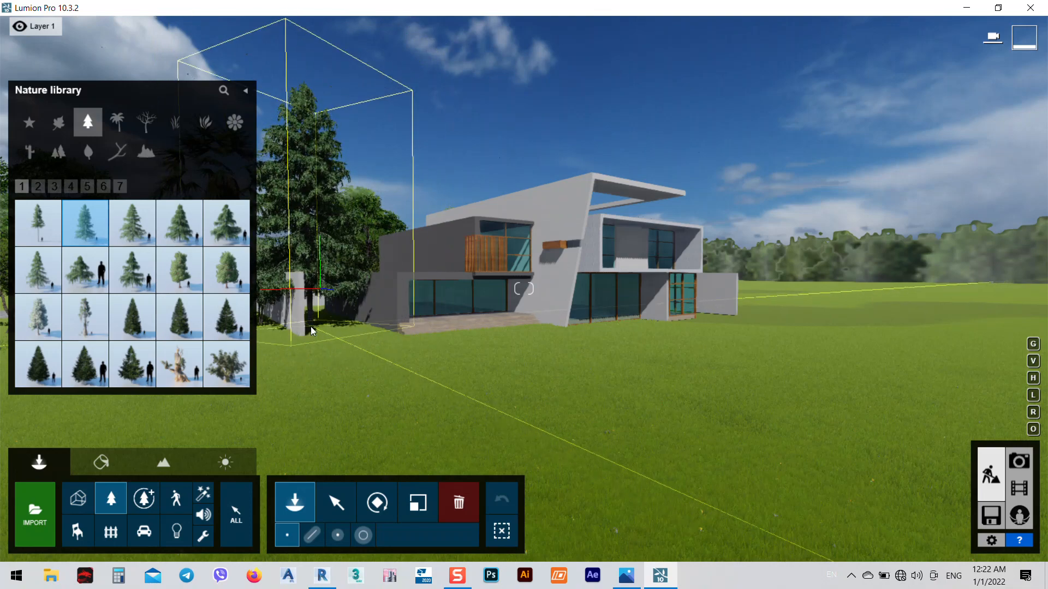
{"action": "left_click", "coordinate": [192, 318]}
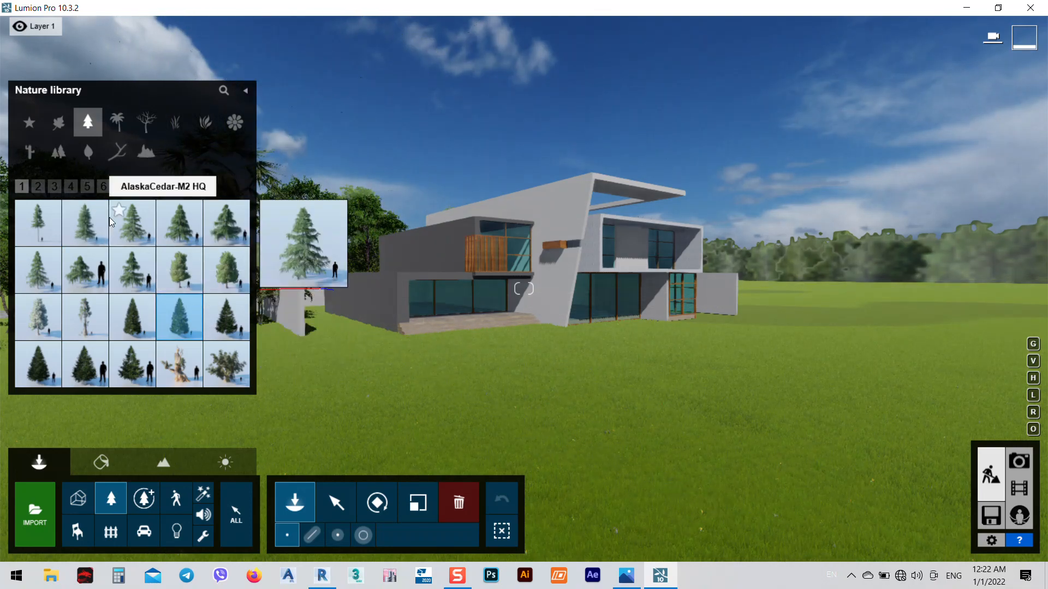
{"action": "left_click", "coordinate": [38, 187]}
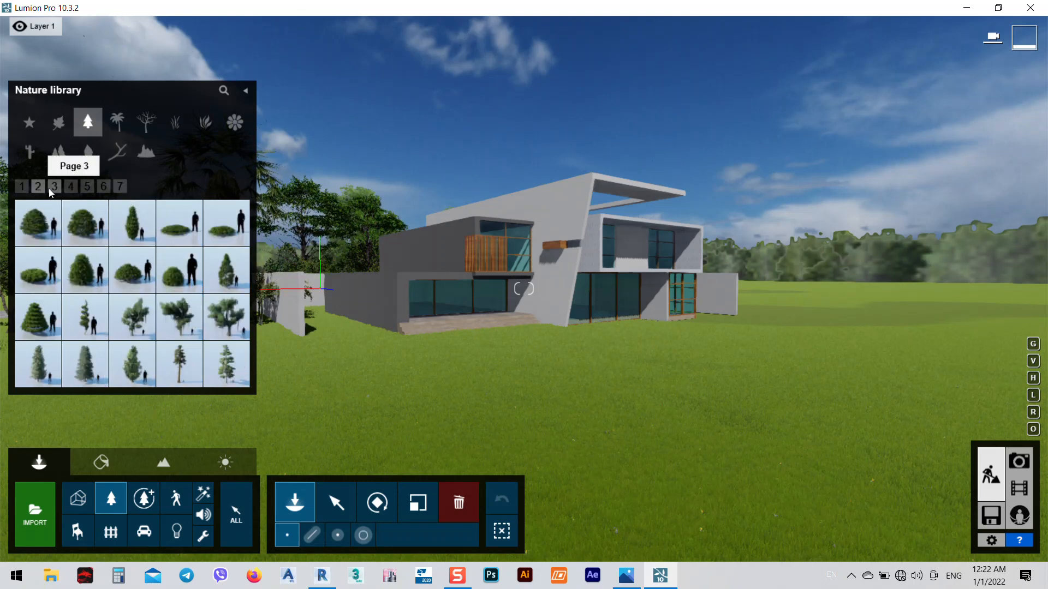
{"action": "left_click", "coordinate": [50, 189]}
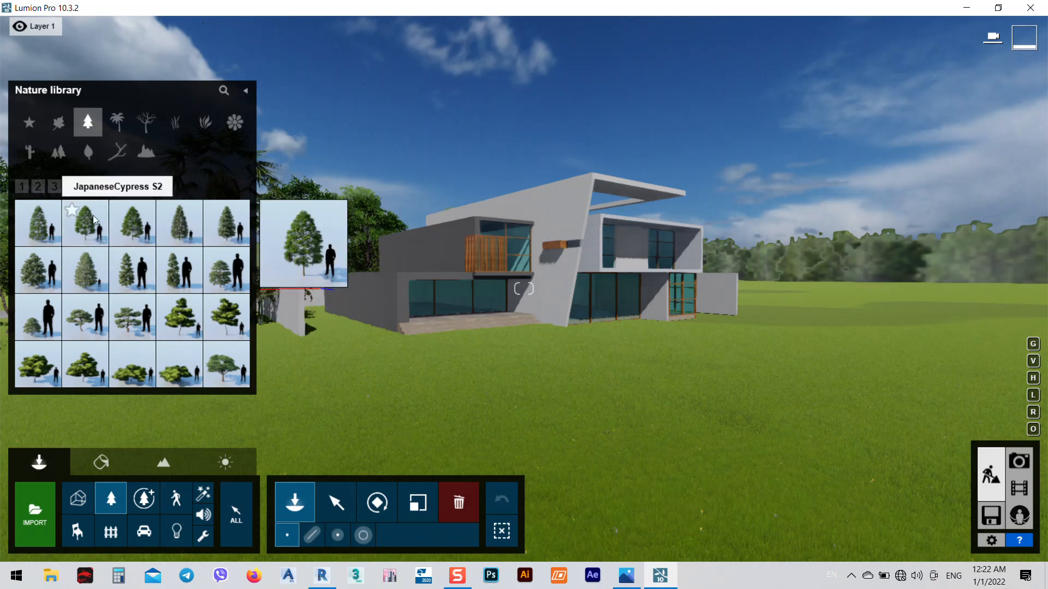
{"action": "left_click", "coordinate": [87, 190]}
{"action": "left_click", "coordinate": [88, 188]}
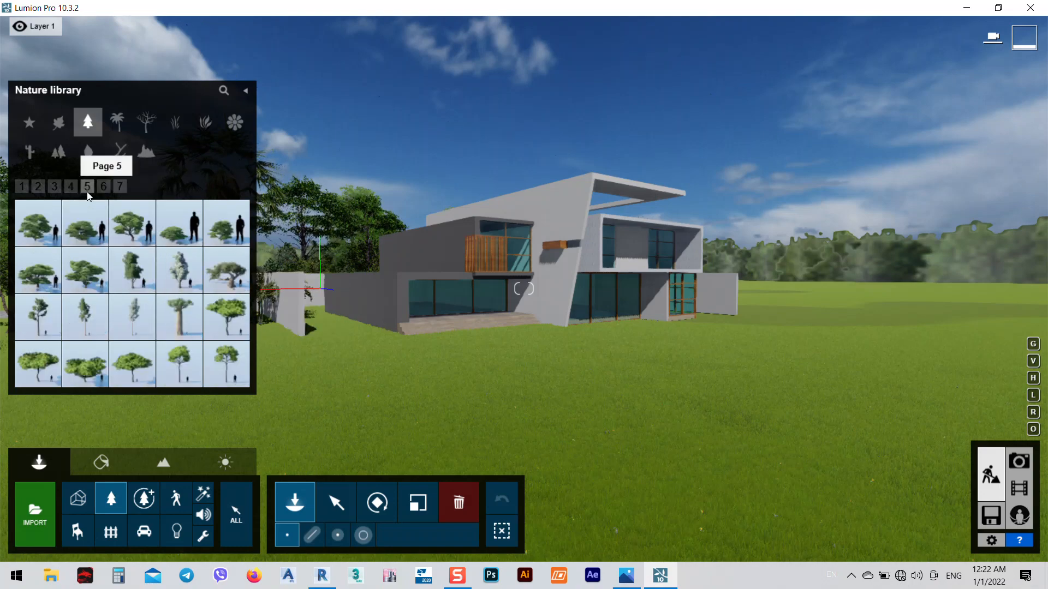
- Place a MadagascanBaobab RT on the open lawn beyond the villa's glazed wing
{"action": "left_click", "coordinate": [187, 322]}
{"action": "mouse_move", "coordinate": [334, 347]}
{"action": "right_mouse_down"}
{"action": "mouse_move", "coordinate": [334, 319]}
{"action": "mouse_move", "coordinate": [348, 358]}
{"action": "right_mouse_up"}
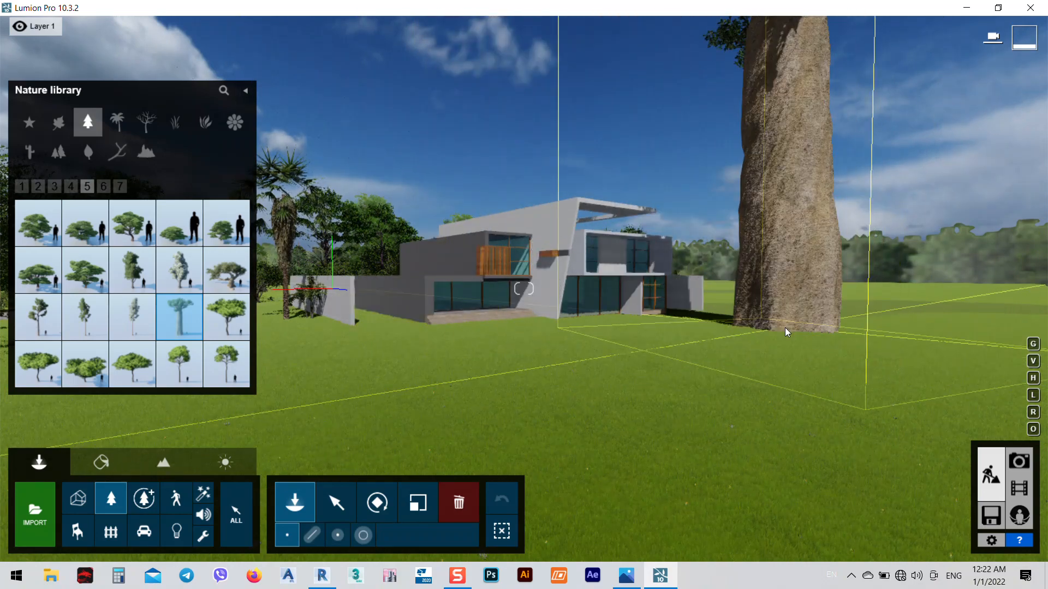
{"action": "left_click", "coordinate": [786, 330]}
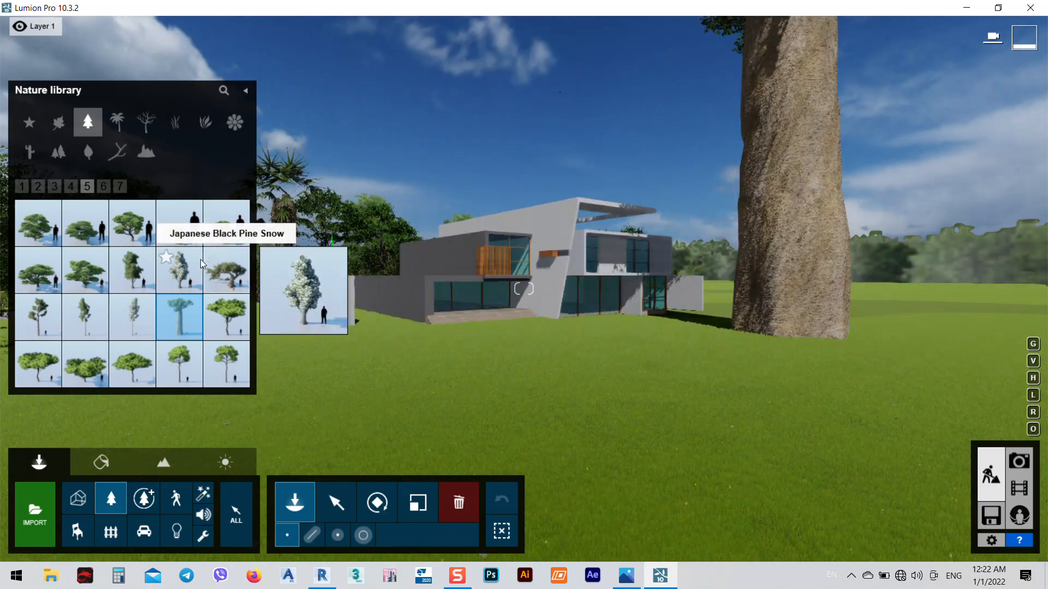
- Check the remaining conifers and place three small palms on the front lawn, two near the boundary wall and one near the far glazed entrance
{"action": "left_click", "coordinate": [100, 188]}
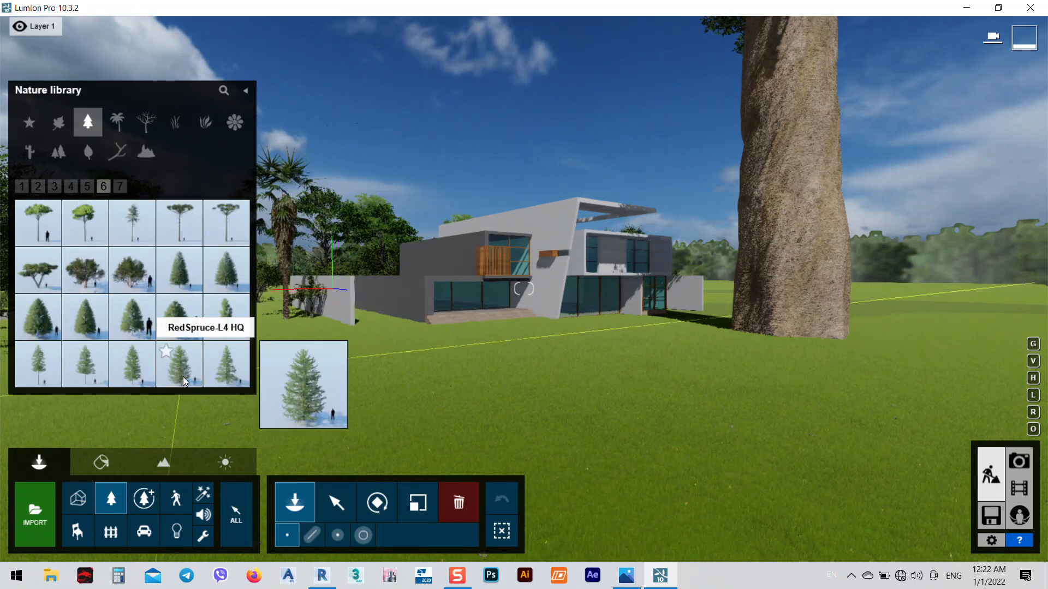
{"action": "left_click", "coordinate": [119, 186]}
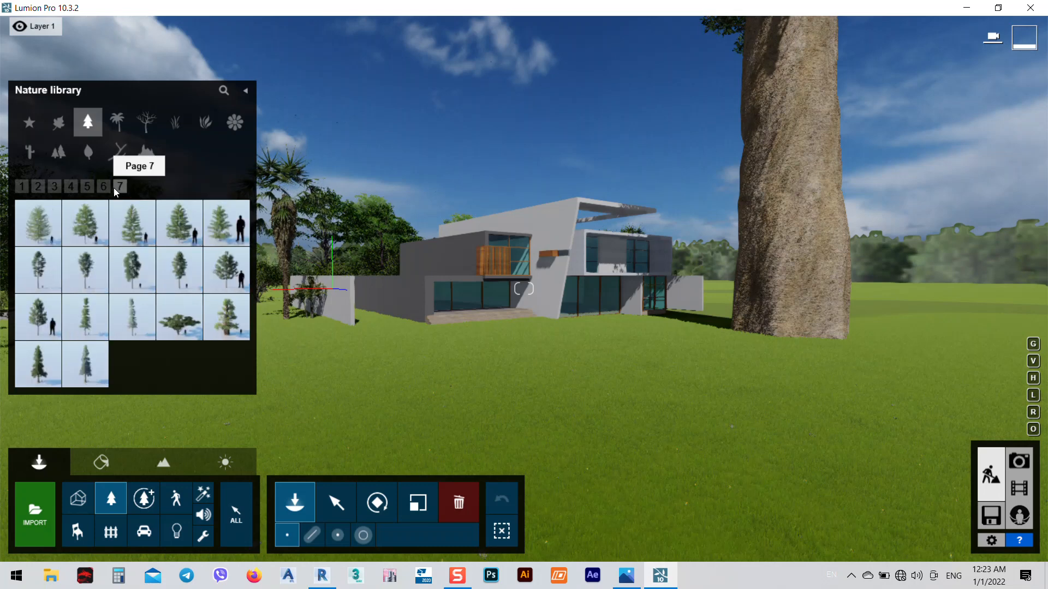
{"action": "left_click", "coordinate": [115, 128]}
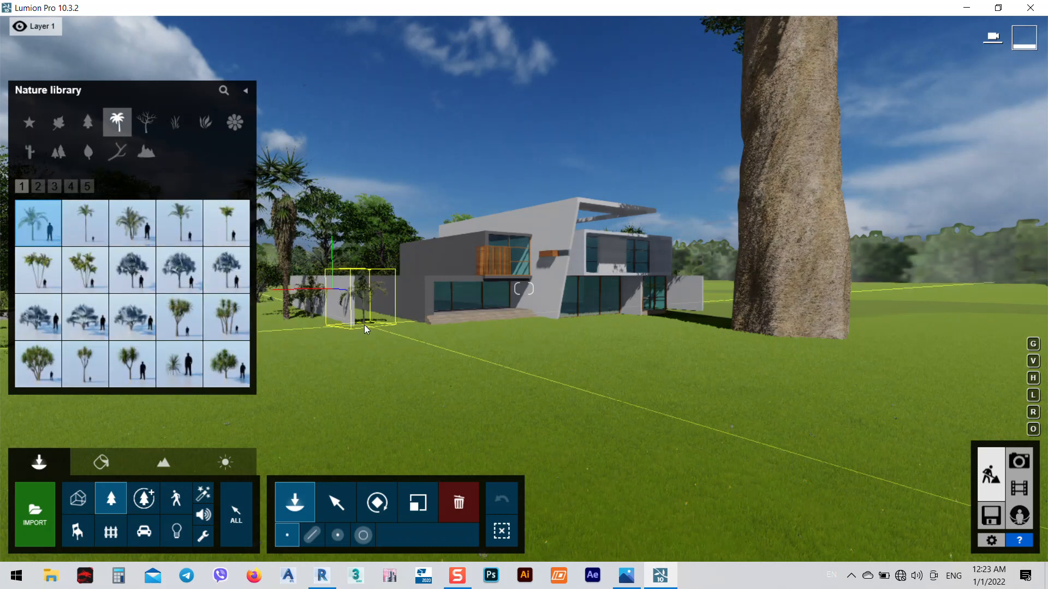
{"action": "key", "text": "w"}
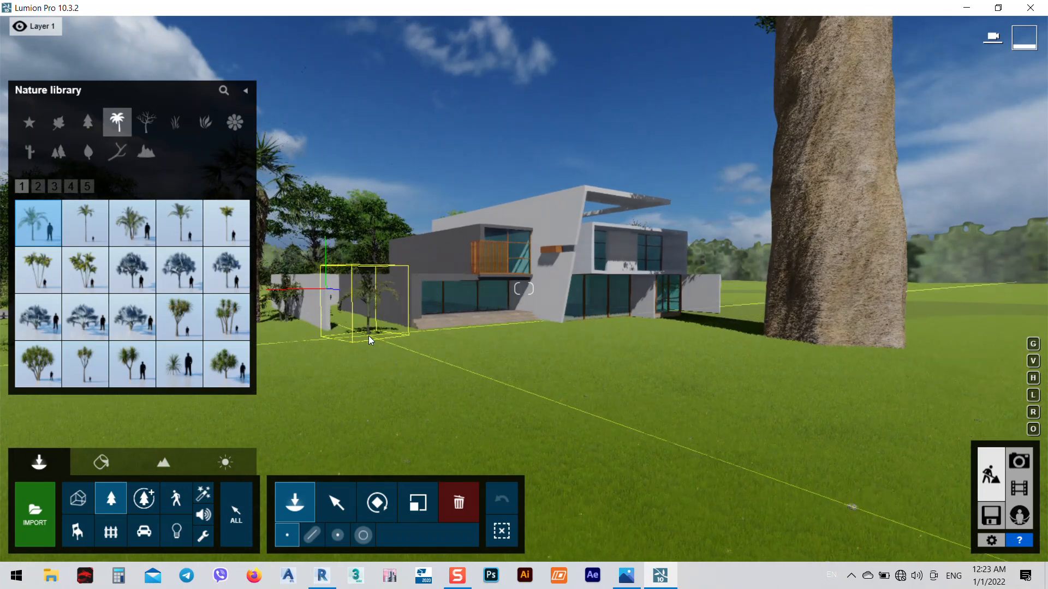
{"action": "left_click", "coordinate": [365, 335]}
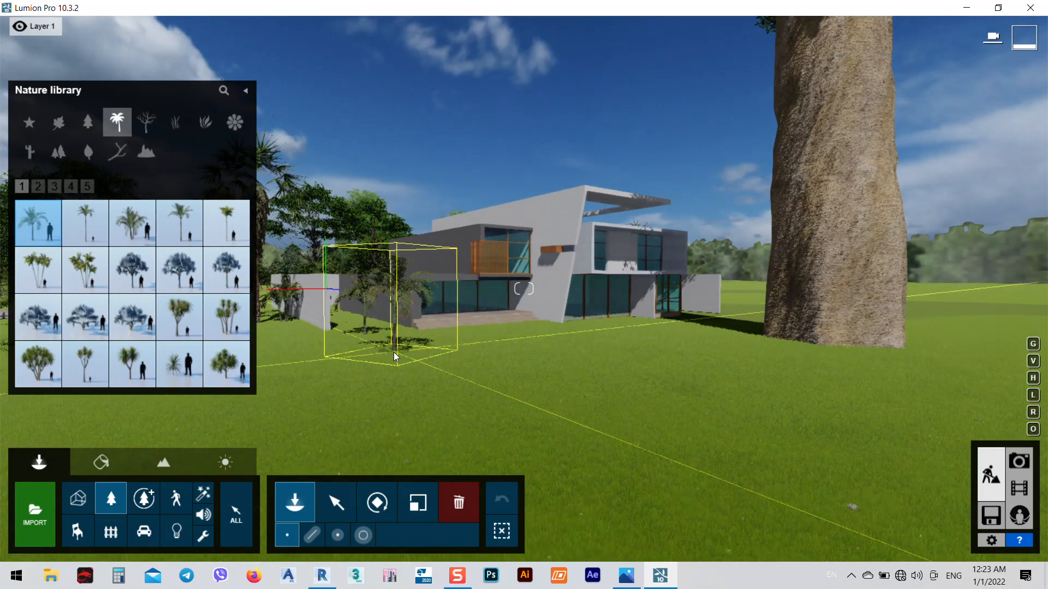
{"action": "left_click", "coordinate": [394, 352]}
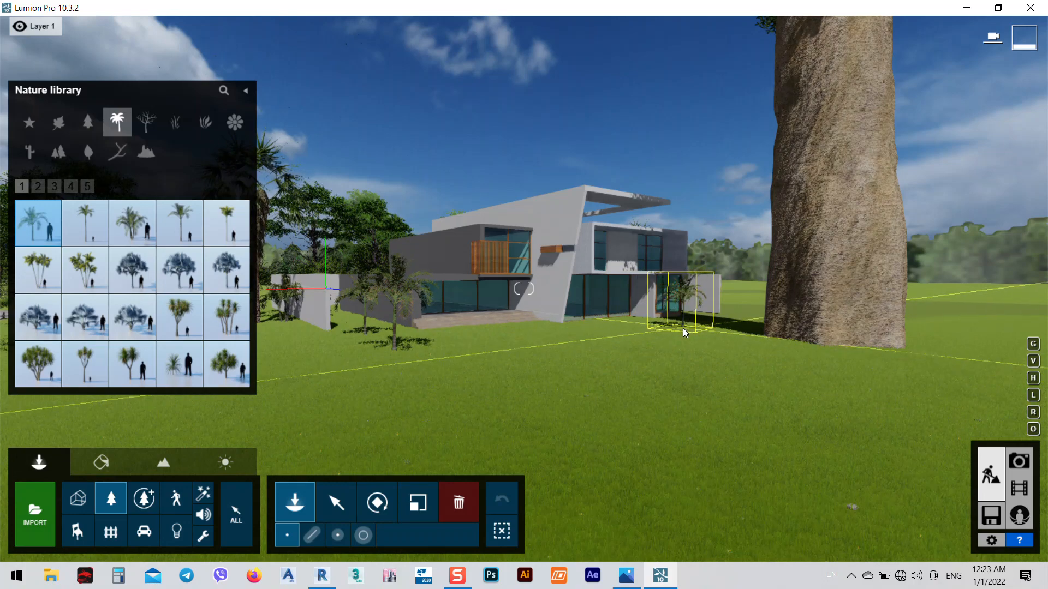
{"action": "left_click", "coordinate": [687, 337]}
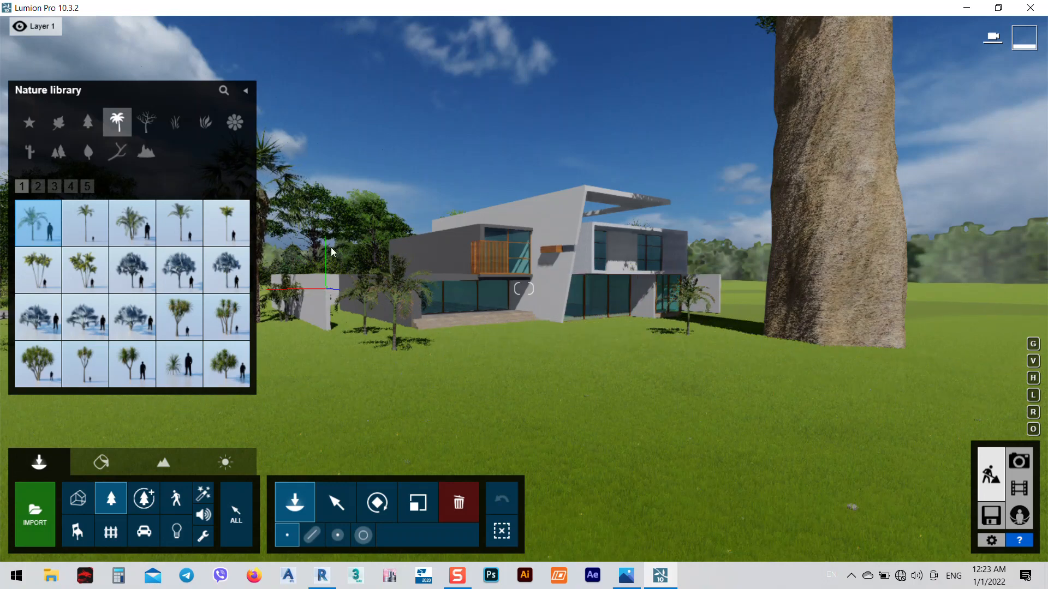
- Place a Cabbage Tree Group v01 just past the short wall at the far end of the villa
{"action": "left_click", "coordinate": [182, 221]}
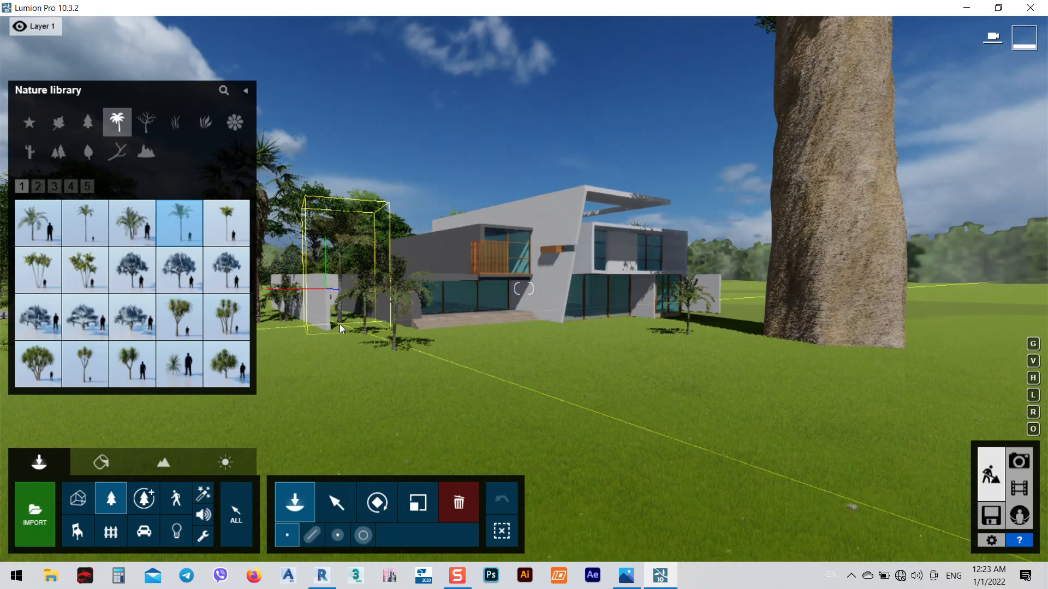
{"action": "left_click", "coordinate": [231, 329]}
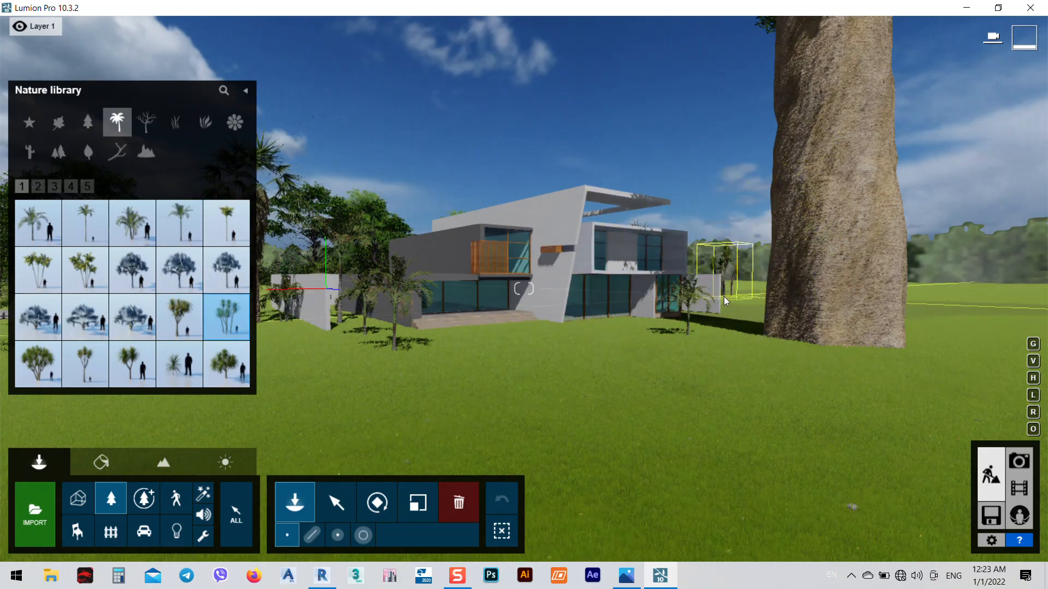
{"action": "key", "text": "w"}
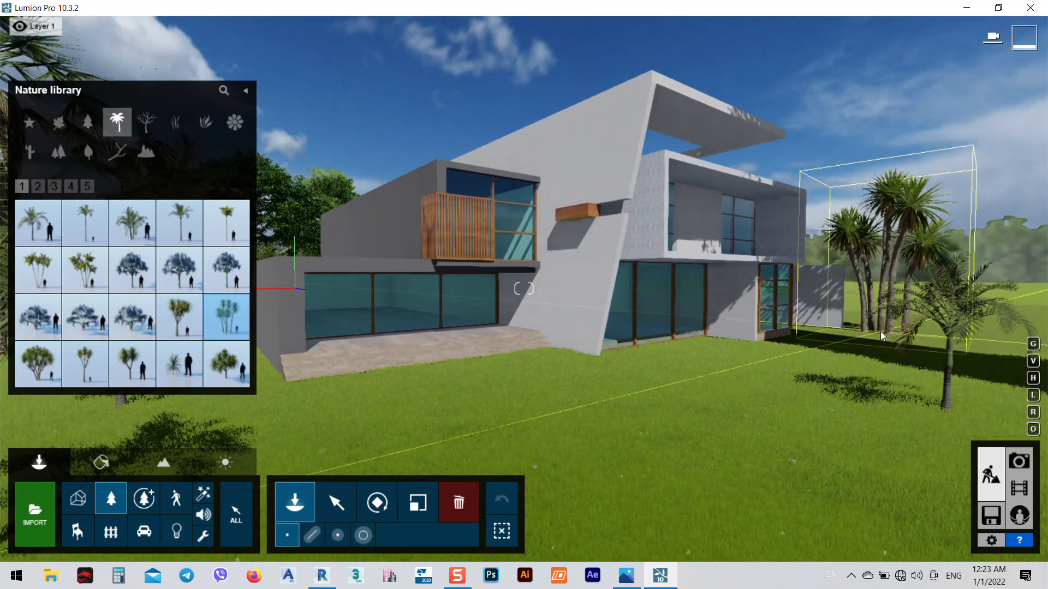
{"action": "left_click", "coordinate": [880, 332]}
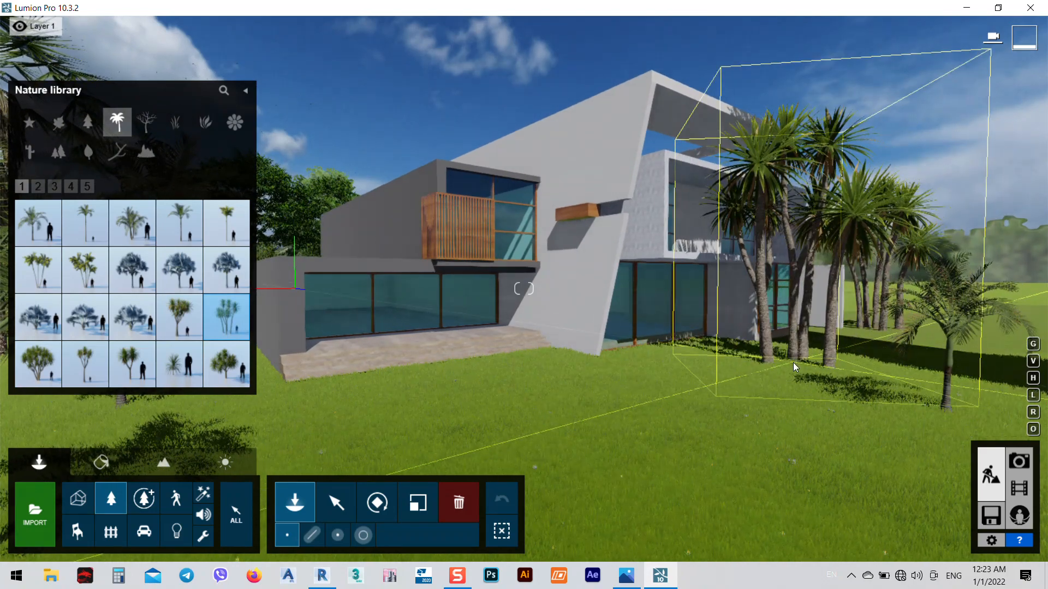
{"action": "left_click", "coordinate": [337, 502]}
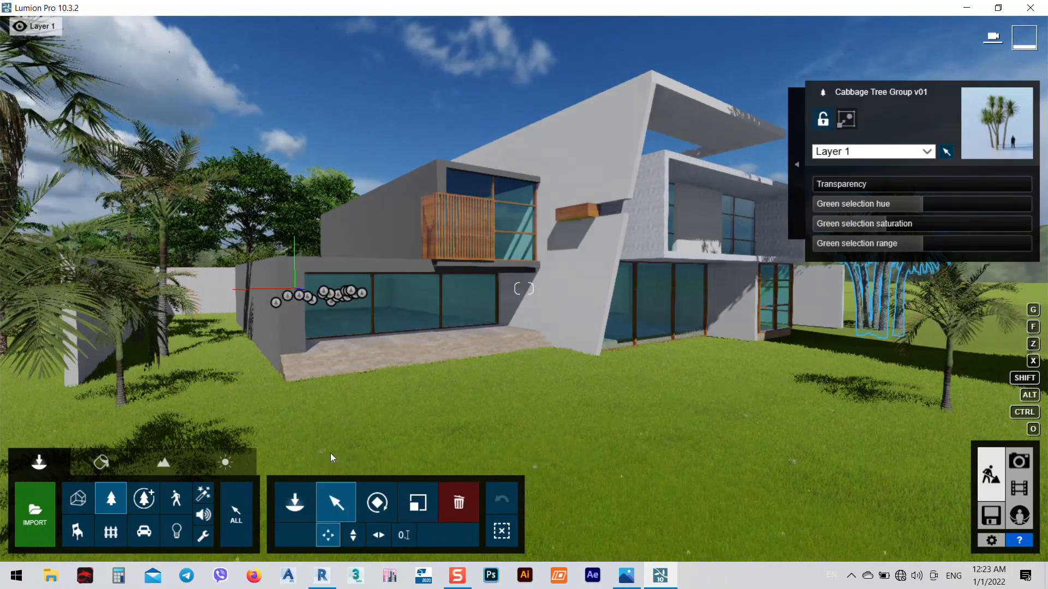
- Delete the oversized MadagascanBaobab RT from the lawn
{"action": "key", "text": "s"}
{"action": "left_click", "coordinate": [916, 322]}
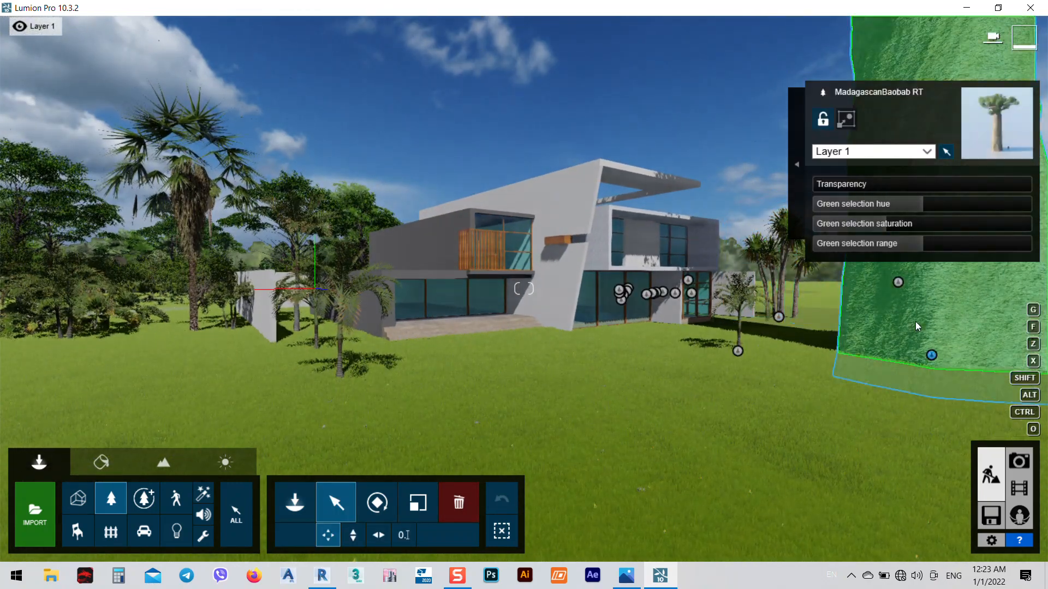
{"action": "left_click", "coordinate": [458, 503]}
{"action": "left_click", "coordinate": [933, 353]}
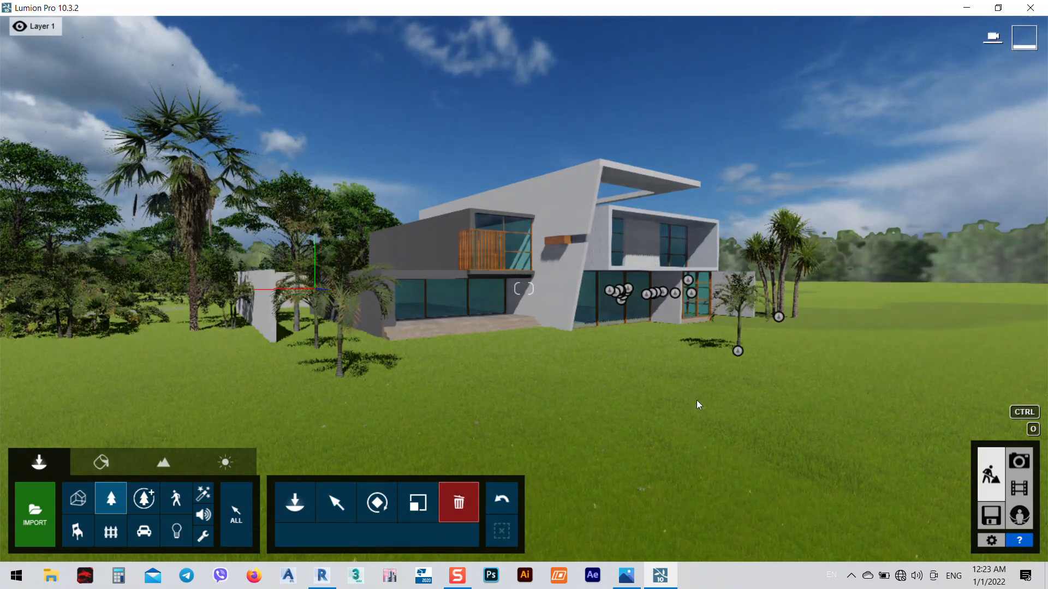
- Delete the small palm standing in front of the cabbage tree group and leave delete mode
{"action": "right_click_drag", "start_coordinate": [696, 401], "coordinate": [767, 428]}
{"action": "key", "text": "w"}
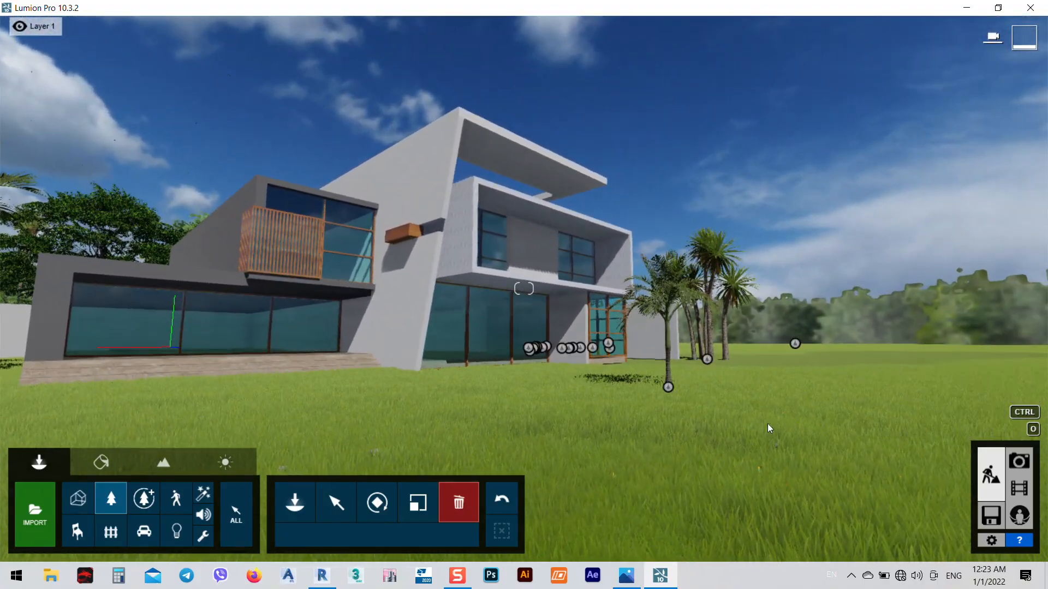
{"action": "left_click", "coordinate": [669, 383]}
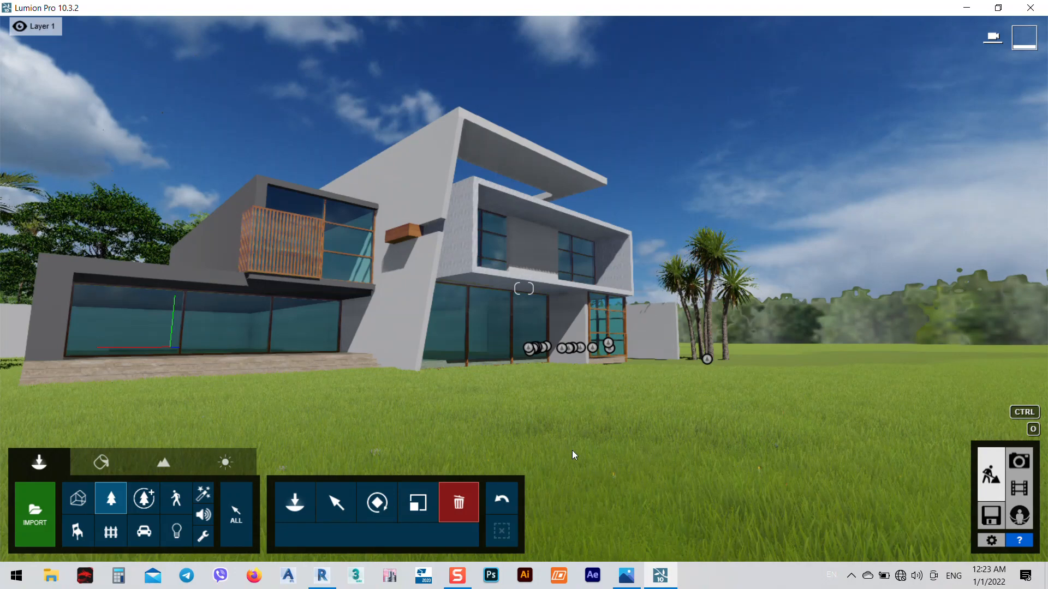
{"action": "left_click", "coordinate": [329, 511]}
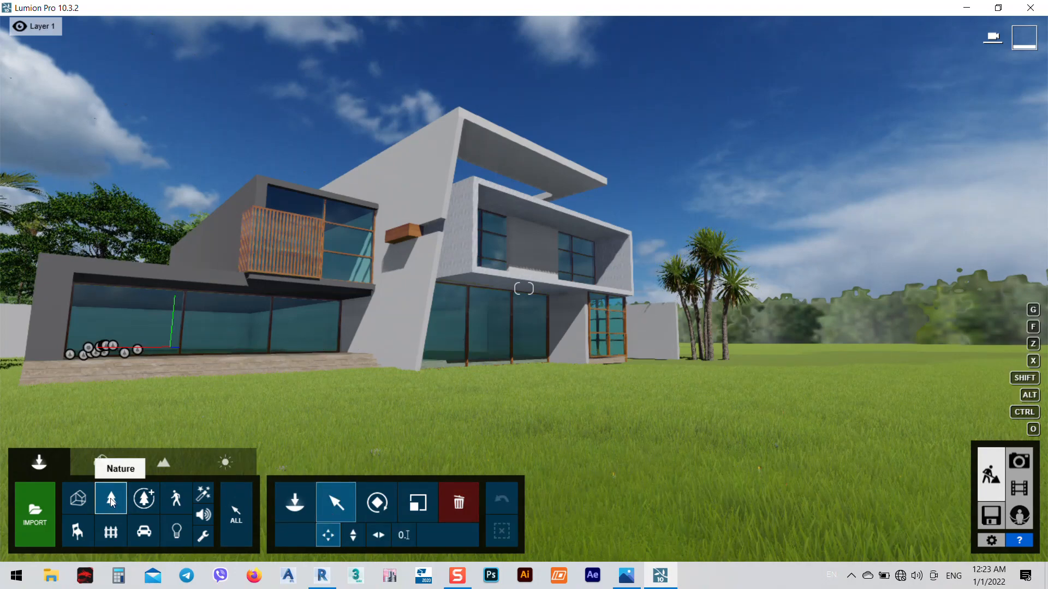
- Place a leafy clump from the Grass category at the foot of the cabbage tree group beside the short wall
{"action": "left_click", "coordinate": [286, 510]}
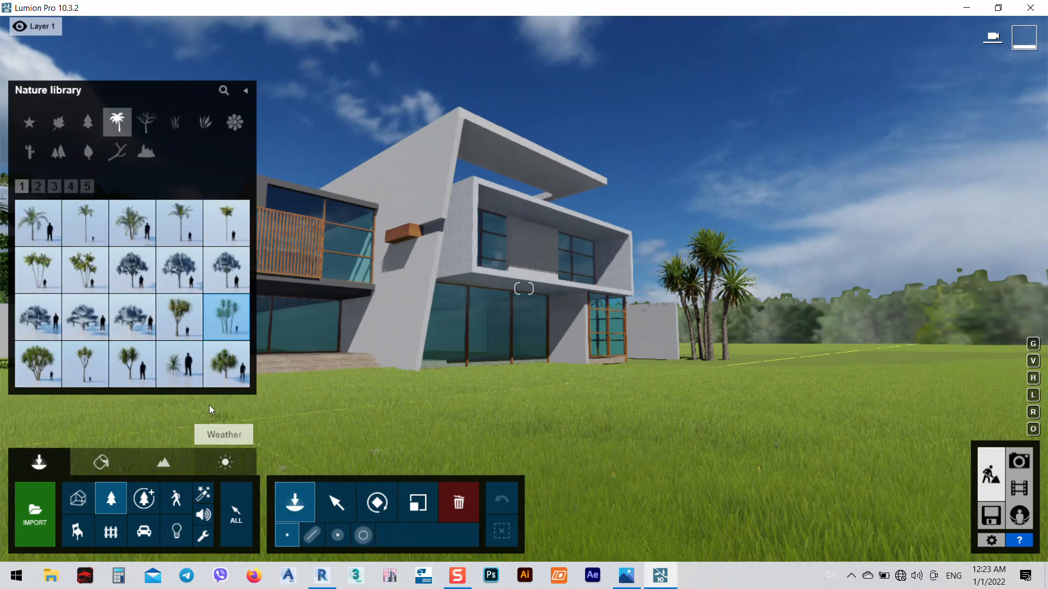
{"action": "left_click", "coordinate": [156, 125]}
{"action": "left_click", "coordinate": [174, 121]}
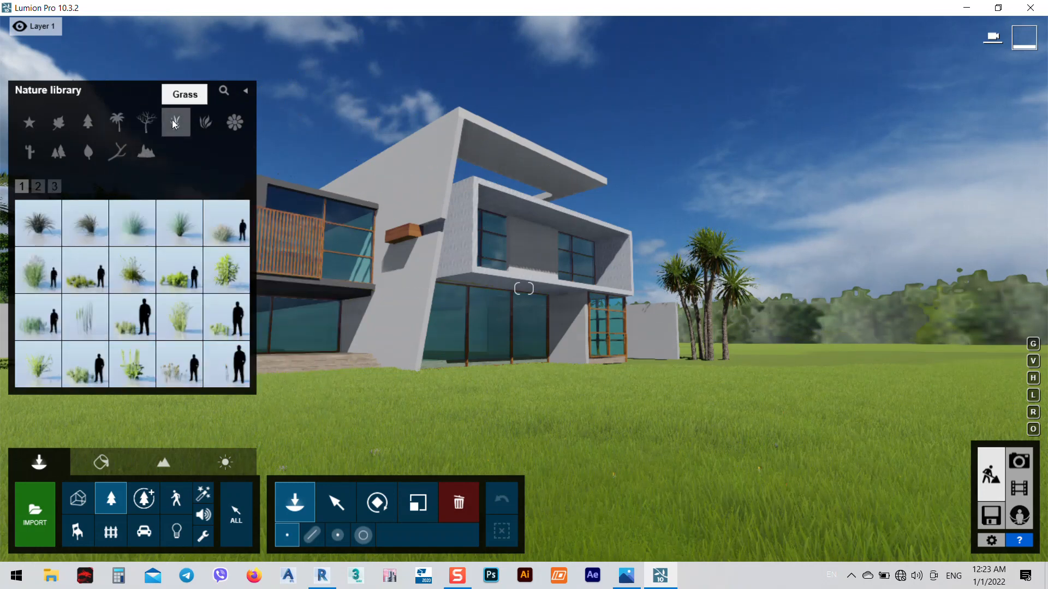
{"action": "left_click", "coordinate": [25, 277]}
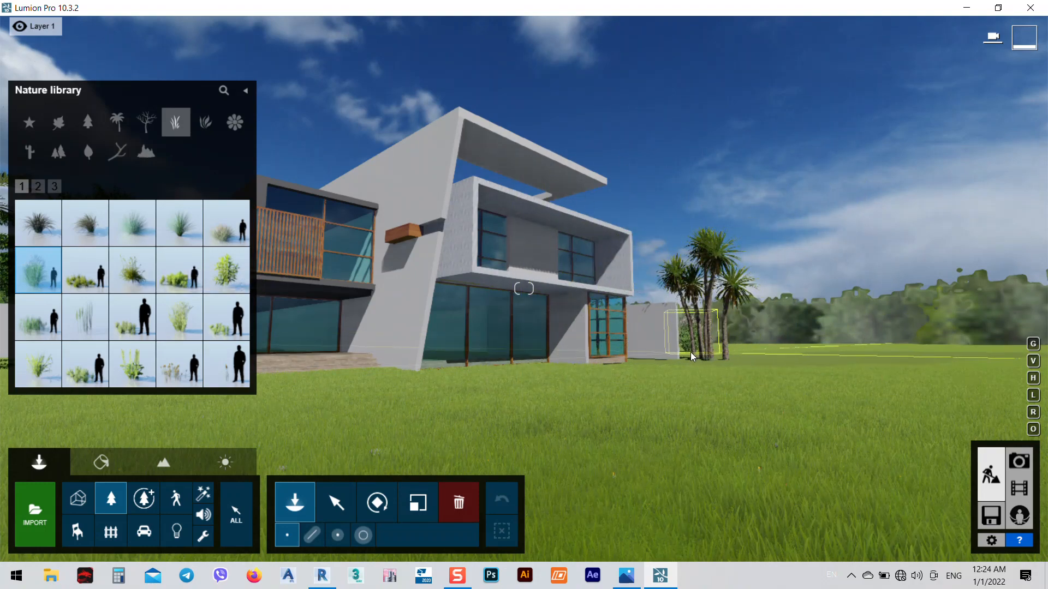
{"action": "left_click", "coordinate": [690, 352]}
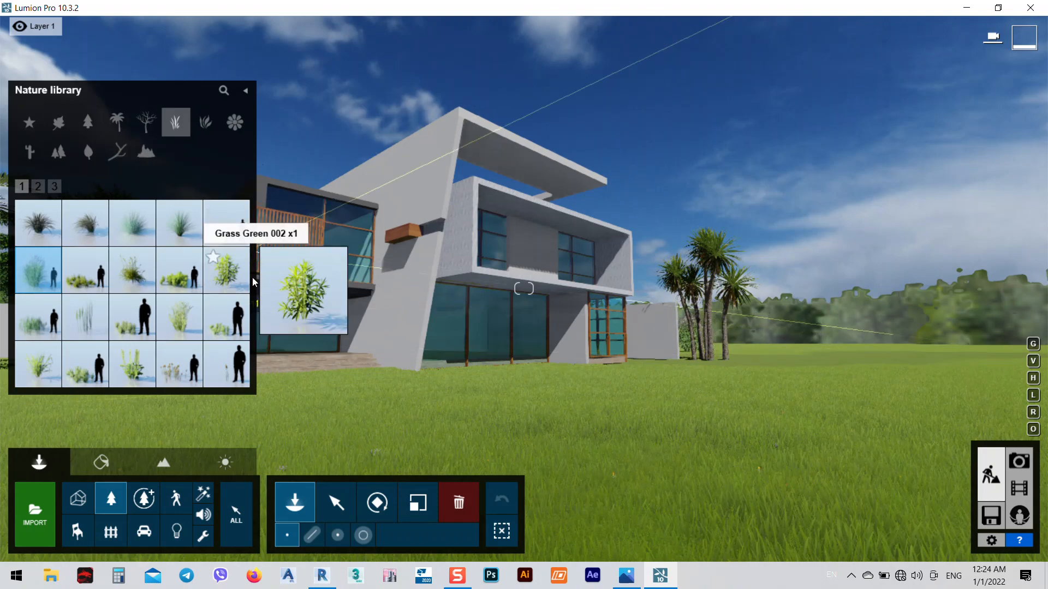
- Place several pink flowering shrubs from the Plants category on the open lawn in front of the villa
{"action": "left_click", "coordinate": [211, 128]}
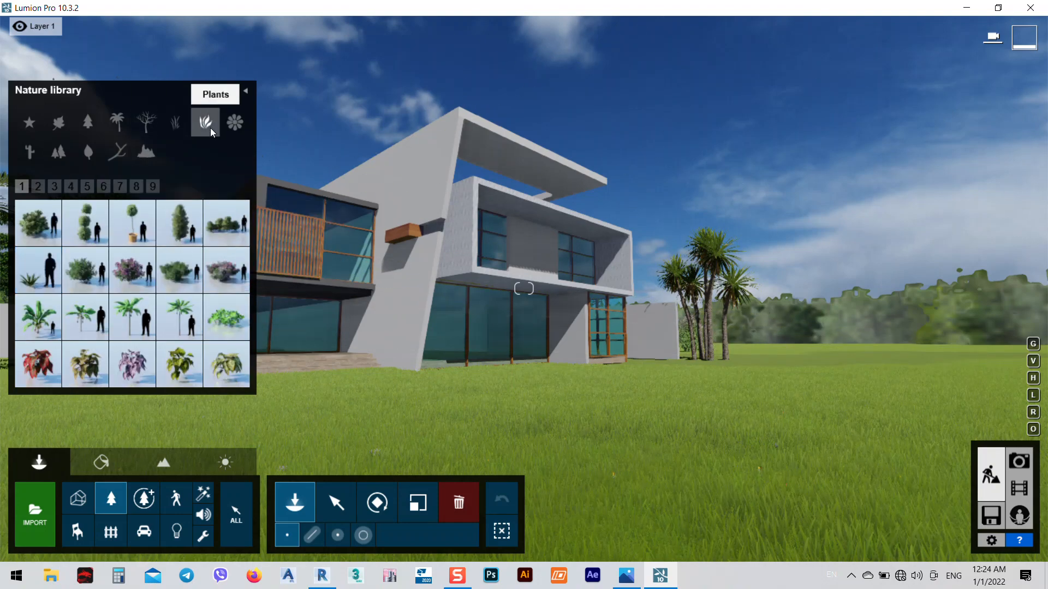
{"action": "left_click", "coordinate": [136, 281]}
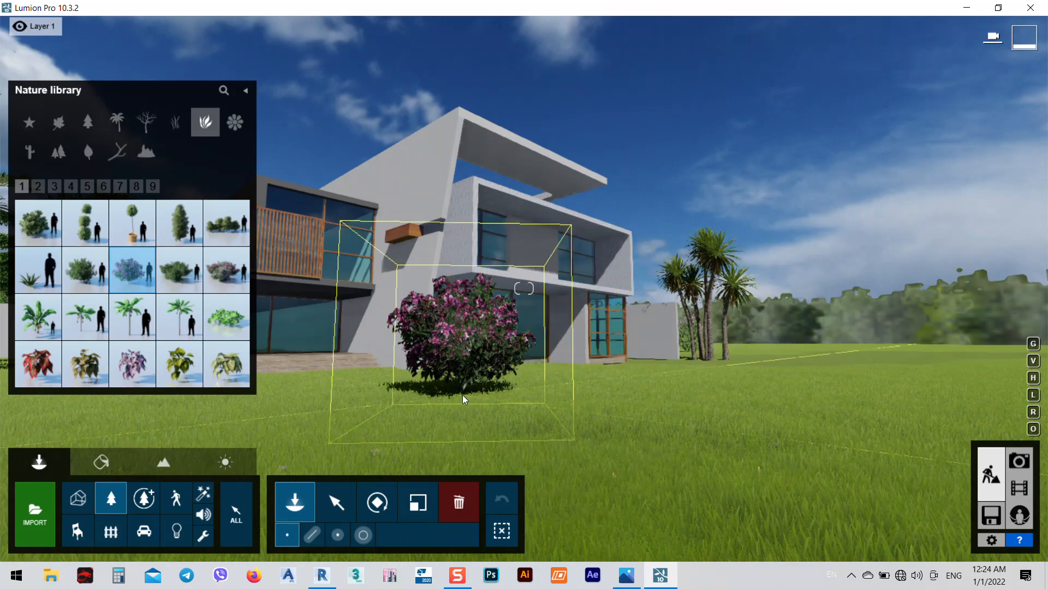
{"action": "key", "text": "s"}
{"action": "left_click", "coordinate": [677, 384]}
{"action": "right_click_drag", "start_coordinate": [677, 383], "coordinate": [675, 385]}
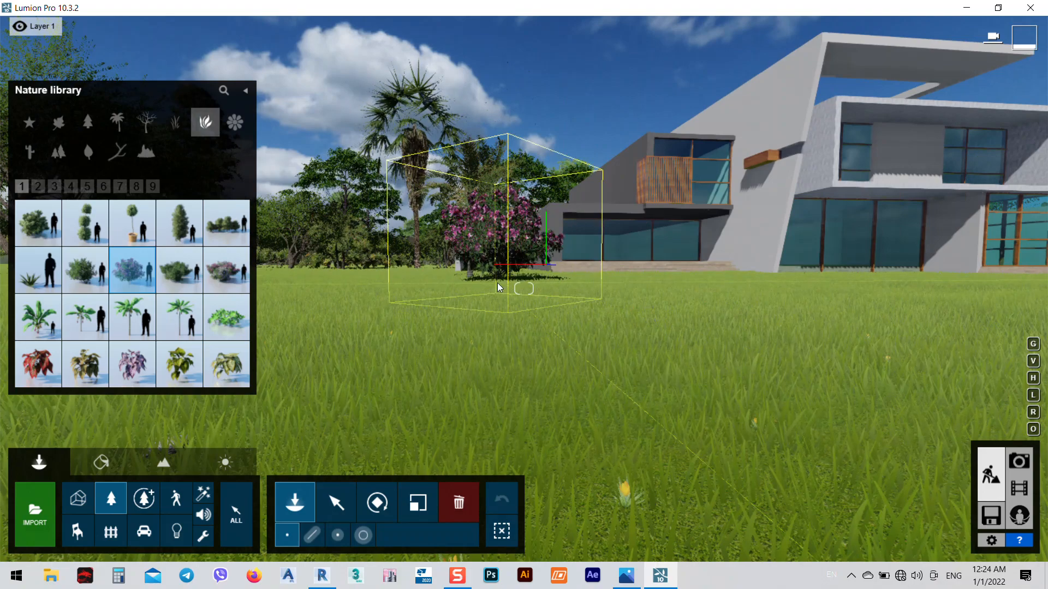
{"action": "left_click", "coordinate": [507, 286]}
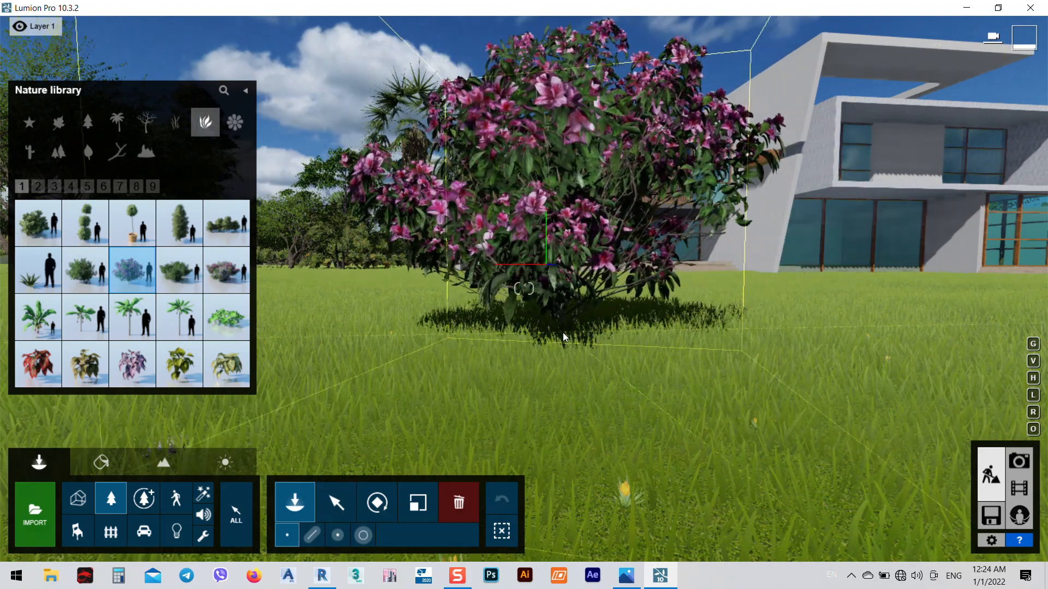
{"action": "left_click", "coordinate": [562, 333]}
{"action": "left_click", "coordinate": [1006, 352]}
{"action": "key", "text": "s"}
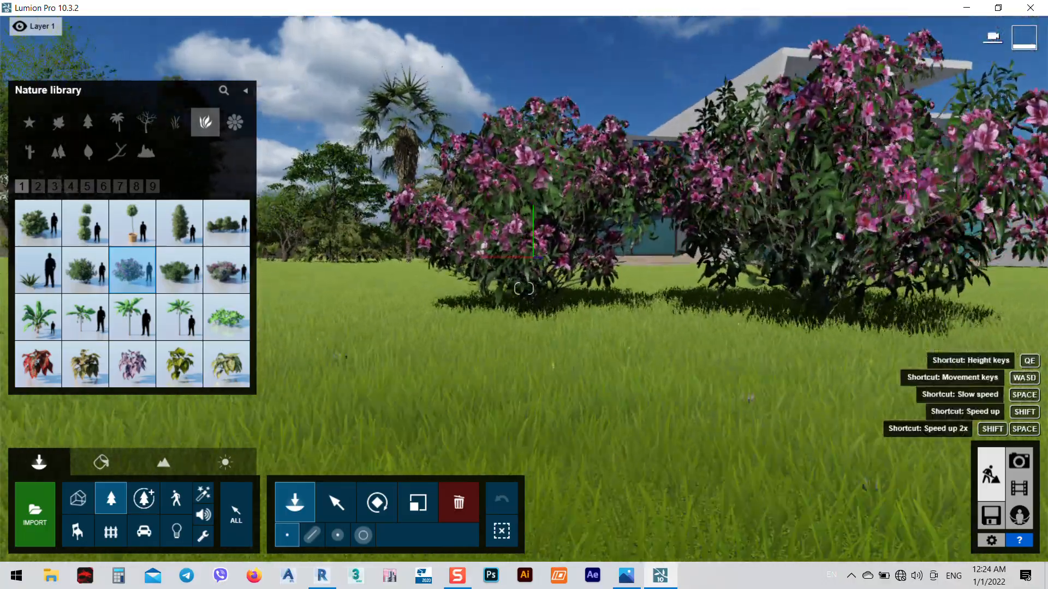
{"action": "key", "text": "w"}
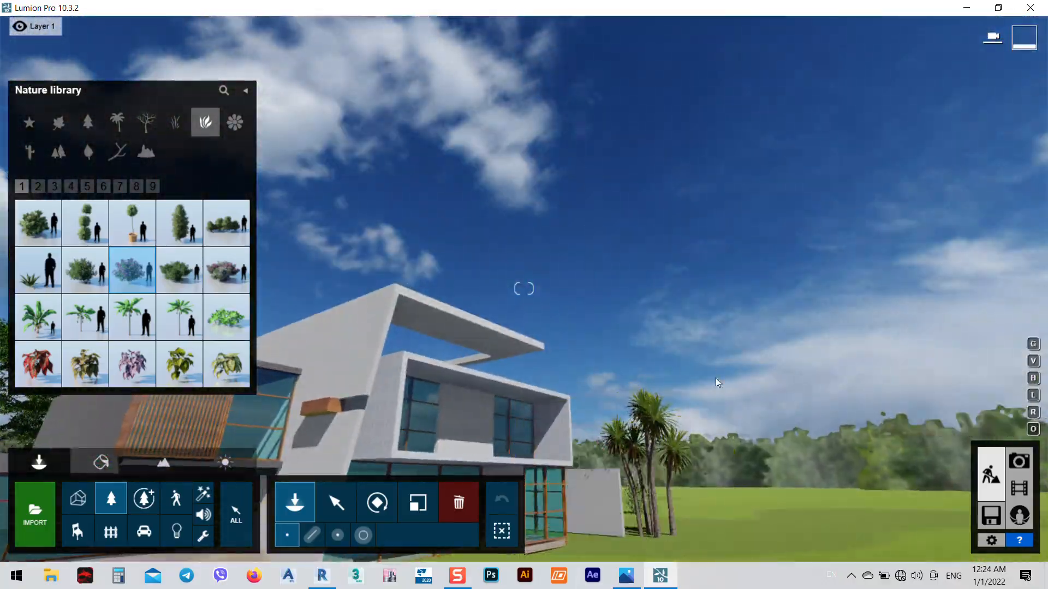
{"action": "right_click_drag", "start_coordinate": [716, 378], "coordinate": [775, 360]}
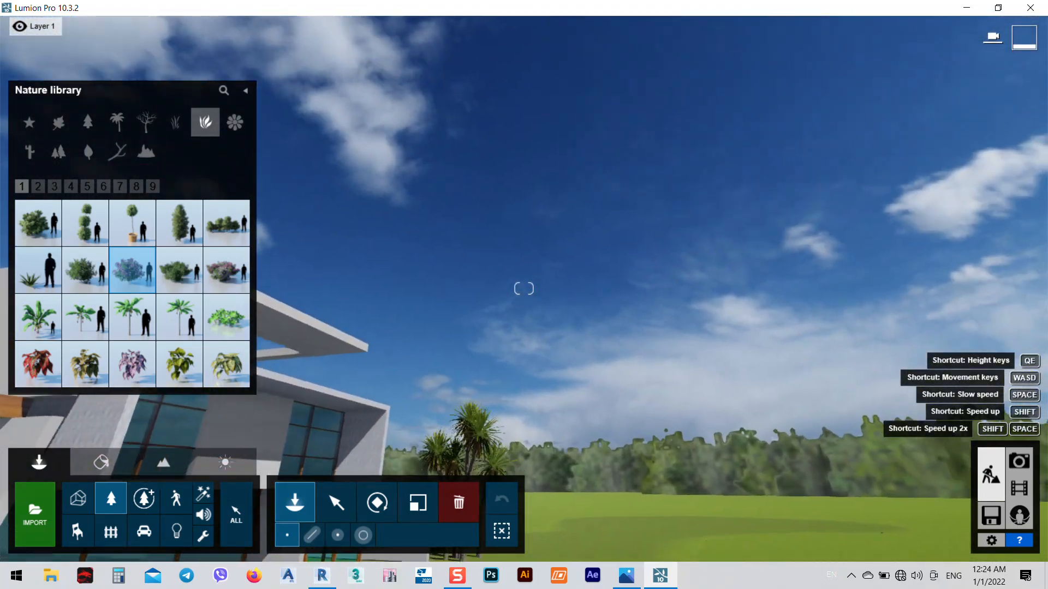
{"action": "right_click_drag", "start_coordinate": [287, 241], "coordinate": [287, 295]}
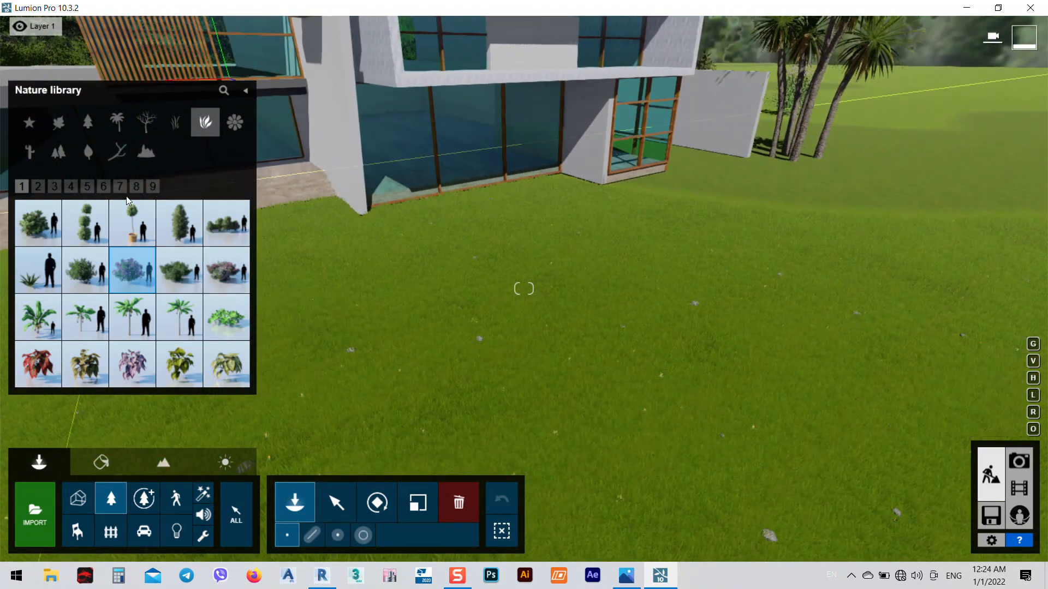
{"action": "left_click", "coordinate": [136, 186]}
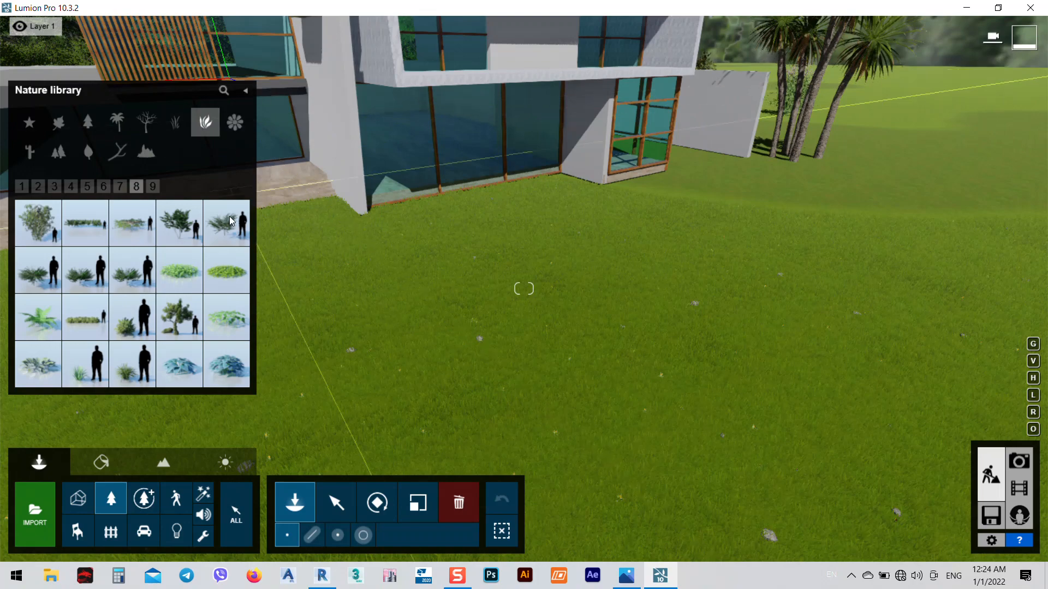
{"action": "left_click", "coordinate": [220, 279]}
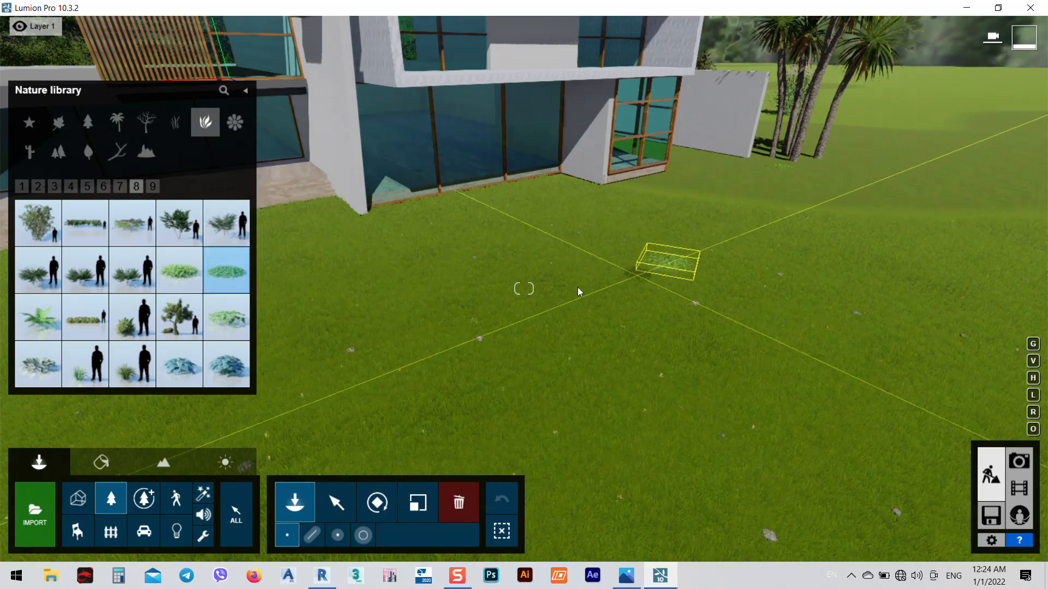
{"action": "left_click", "coordinate": [38, 221]}
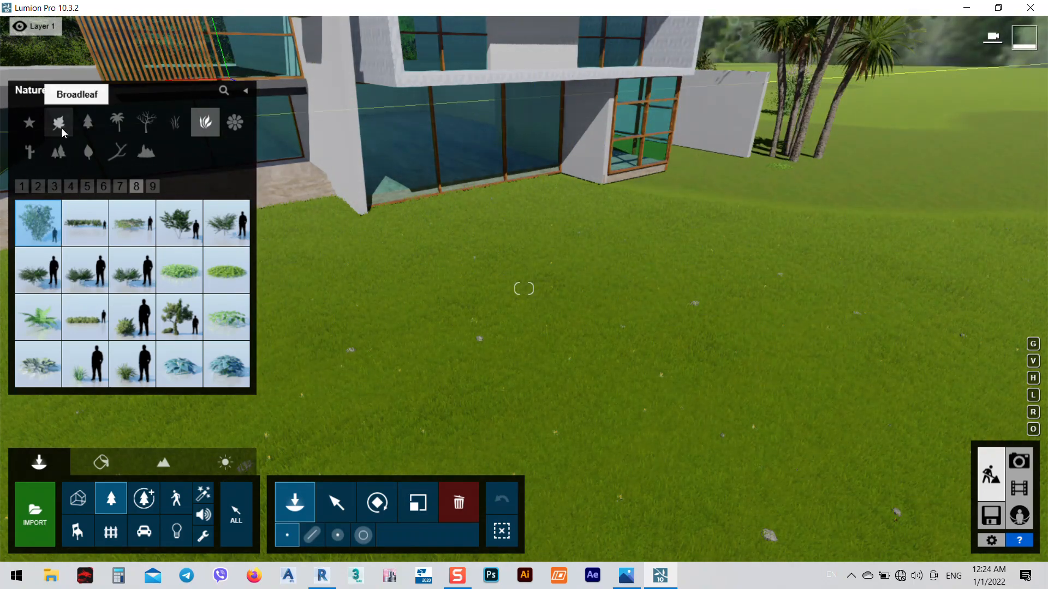
- Mass-place a straight row of small Broadleaf trees across the lawn, starting beside the cabbage tree group
{"action": "left_click", "coordinate": [61, 129]}
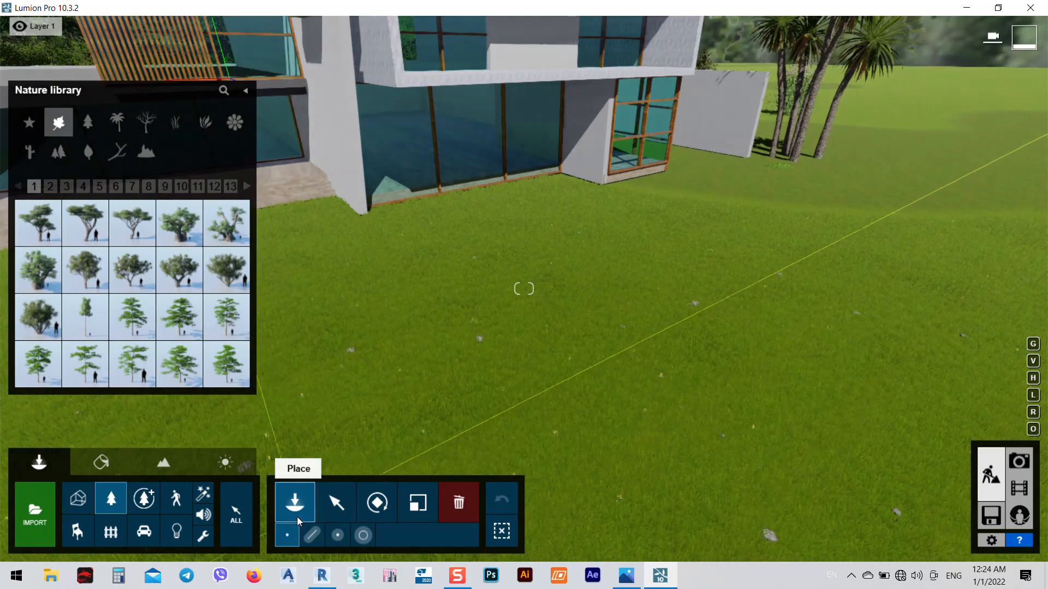
{"action": "left_click", "coordinate": [312, 537]}
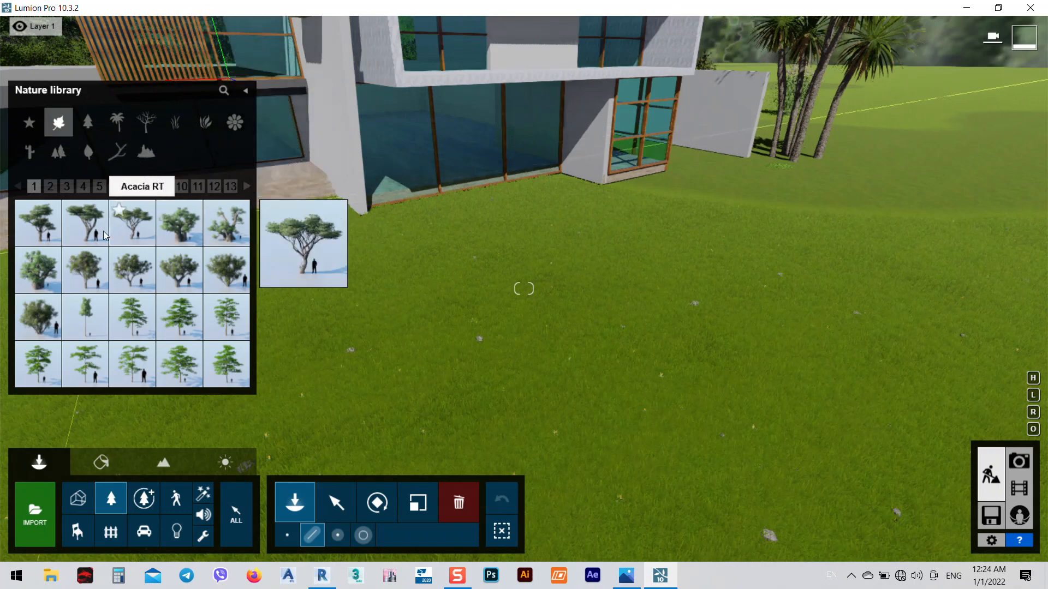
{"action": "left_click", "coordinate": [44, 272]}
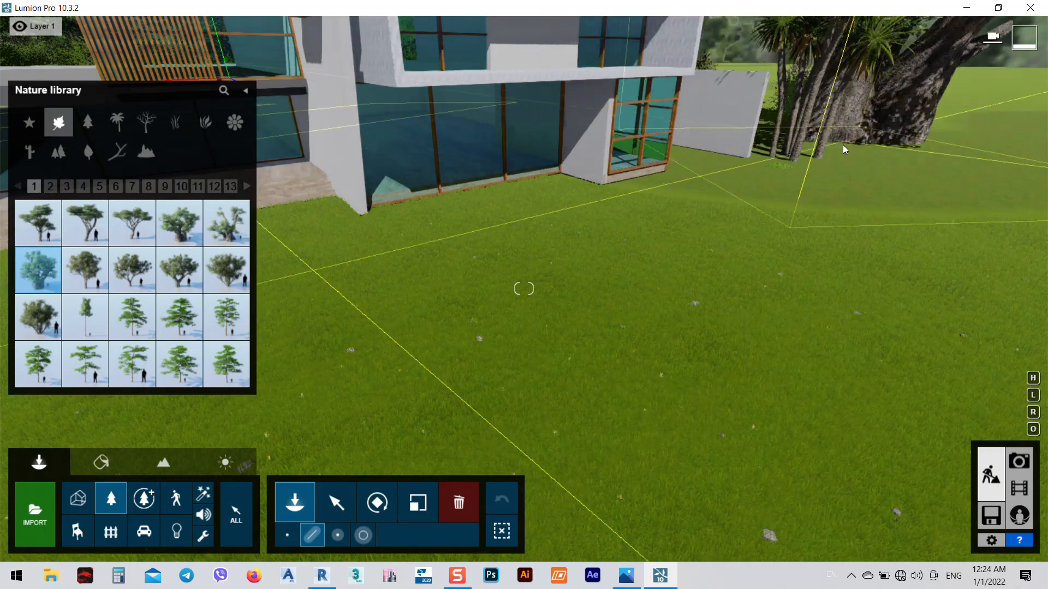
{"action": "mouse_move", "coordinate": [118, 322]}
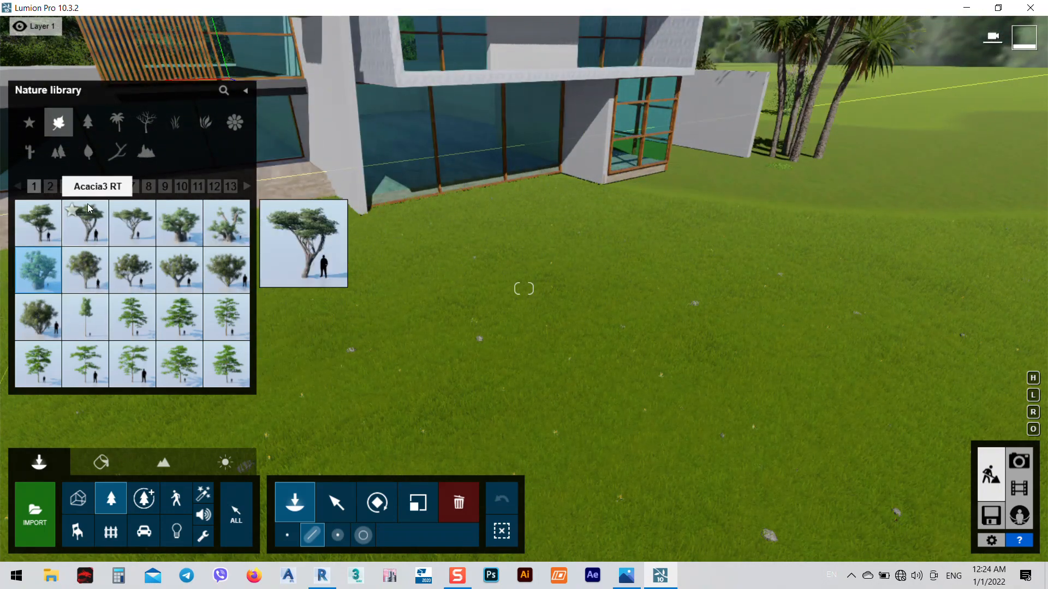
{"action": "left_click", "coordinate": [53, 187]}
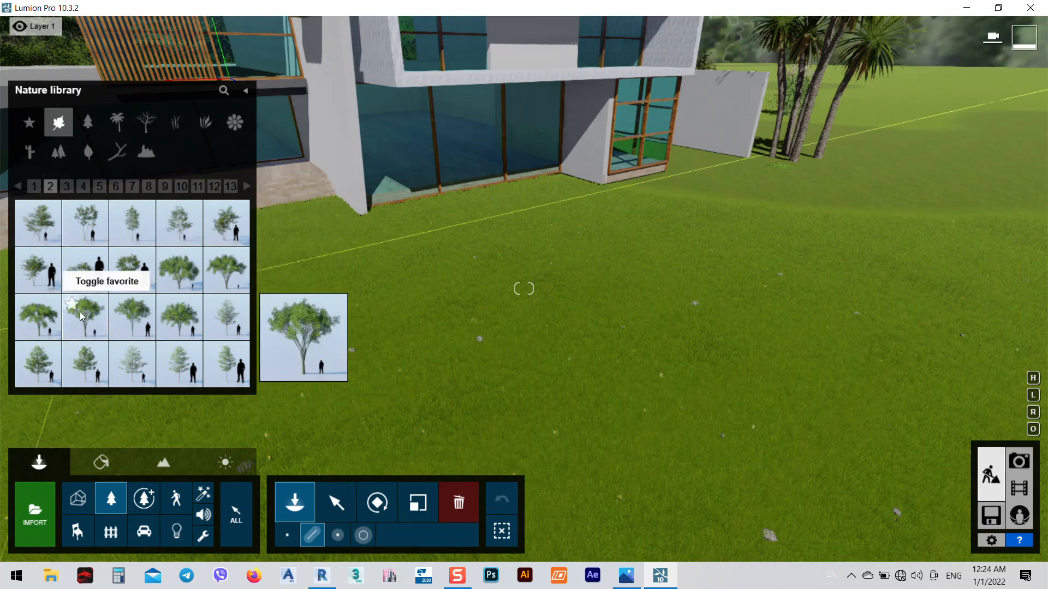
{"action": "mouse_move", "coordinate": [52, 266]}
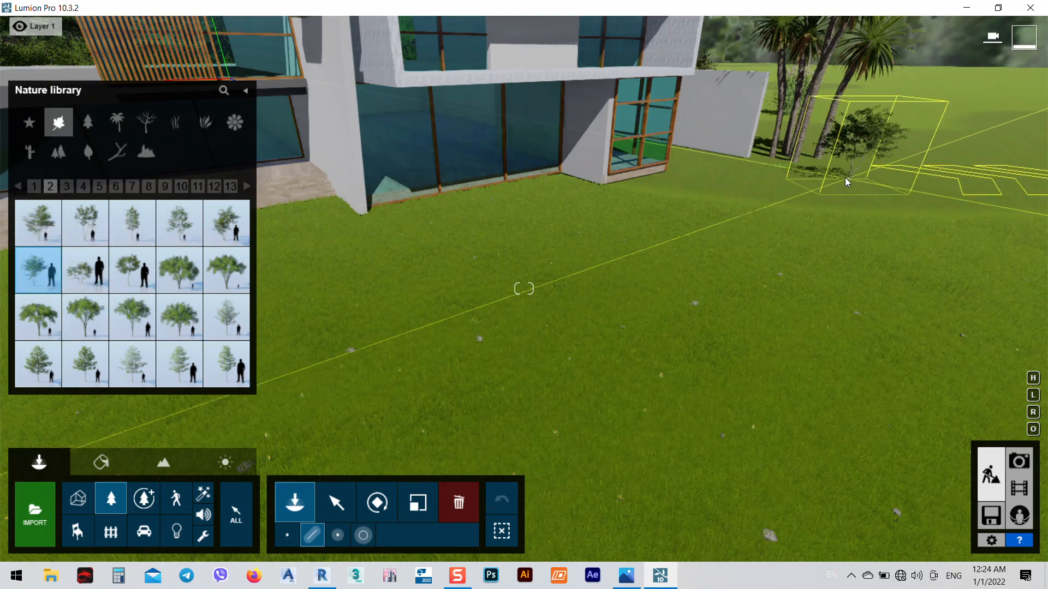
{"action": "left_click", "coordinate": [842, 162]}
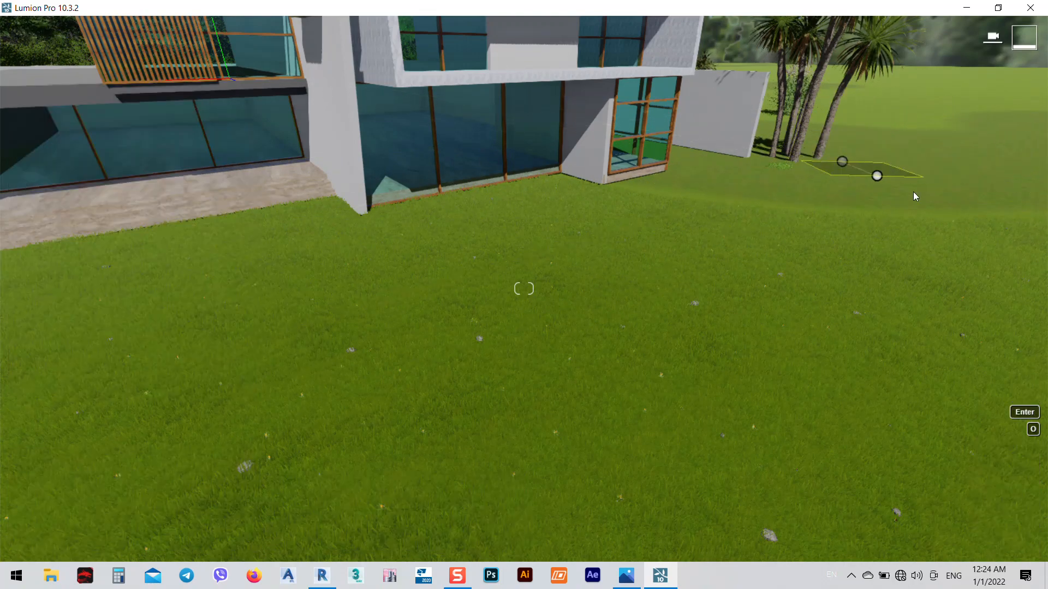
{"action": "key", "text": "w"}
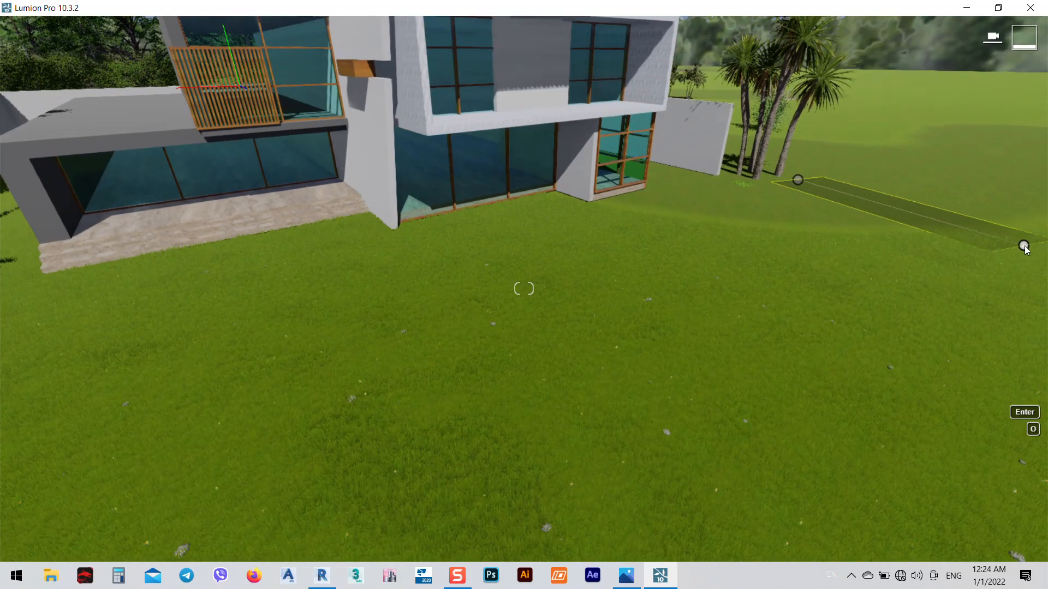
{"action": "left_click", "coordinate": [1038, 239]}
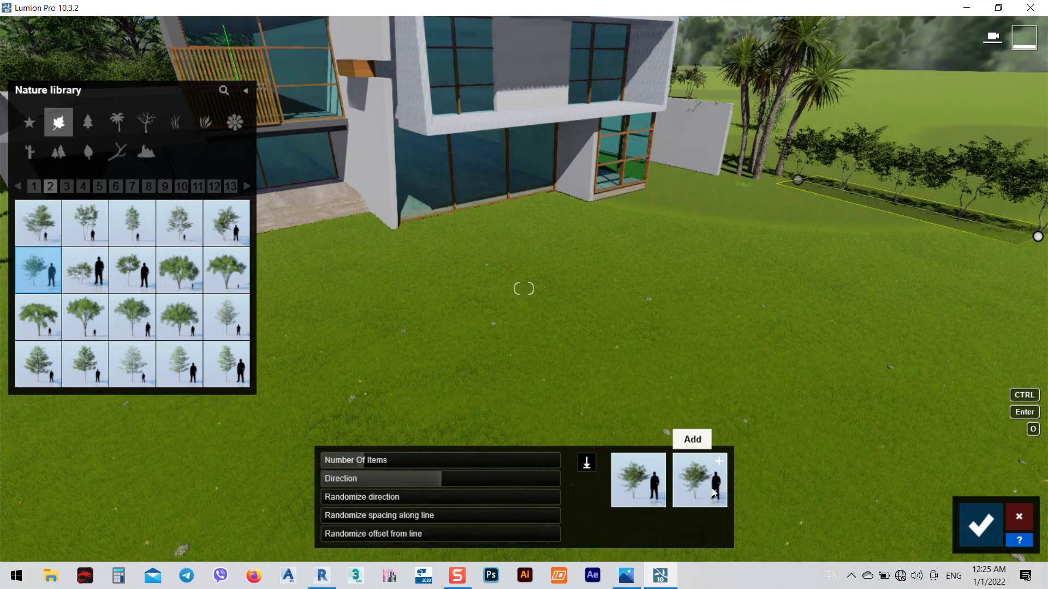
- Add the same small tree again, a wide-crowned tree, a slender light-leaved tree and BlackElder-GreenBerries2 HQ to the row's species mix
{"action": "left_click", "coordinate": [714, 493]}
{"action": "left_click", "coordinate": [179, 270]}
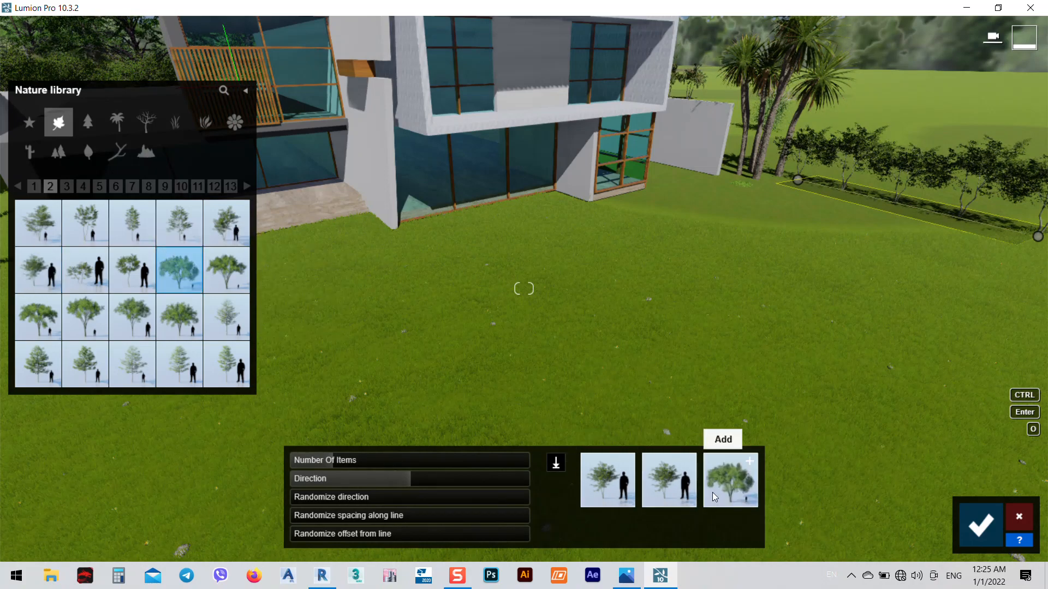
{"action": "left_click", "coordinate": [729, 493]}
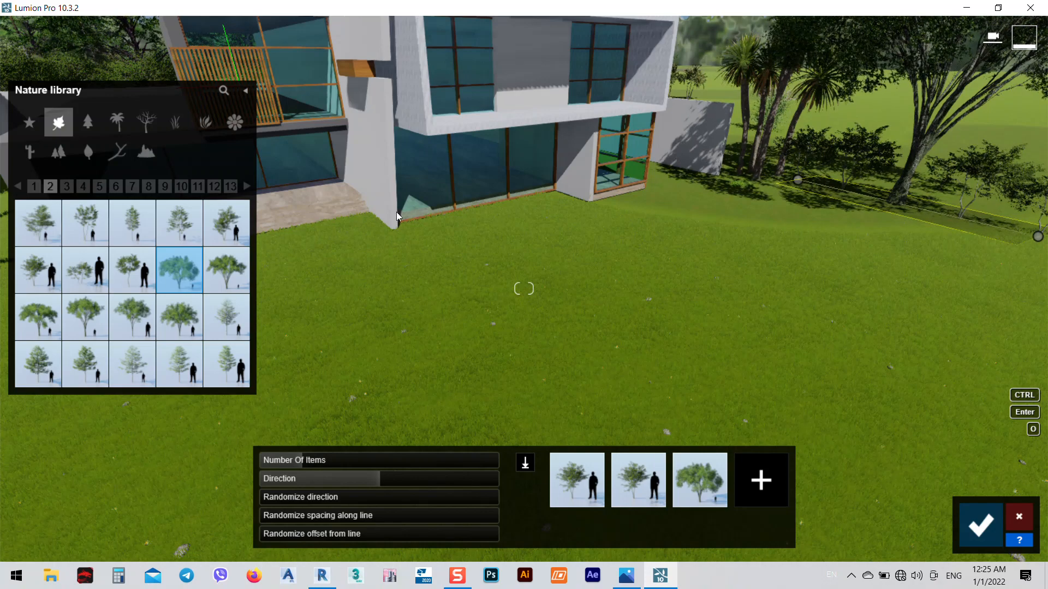
{"action": "left_click", "coordinate": [179, 317]}
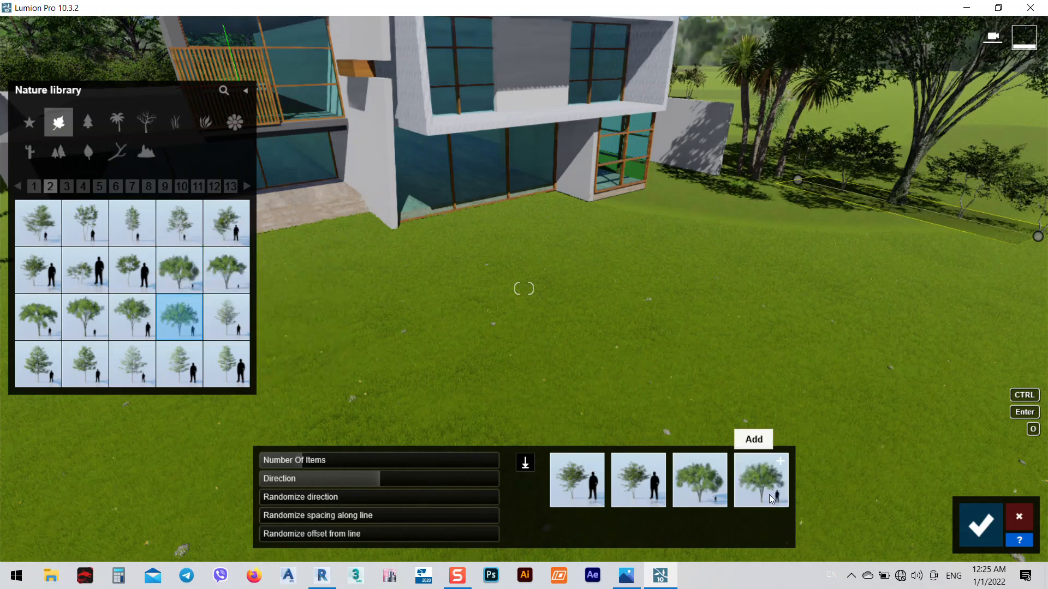
{"action": "left_click", "coordinate": [195, 371]}
{"action": "left_click", "coordinate": [638, 480]}
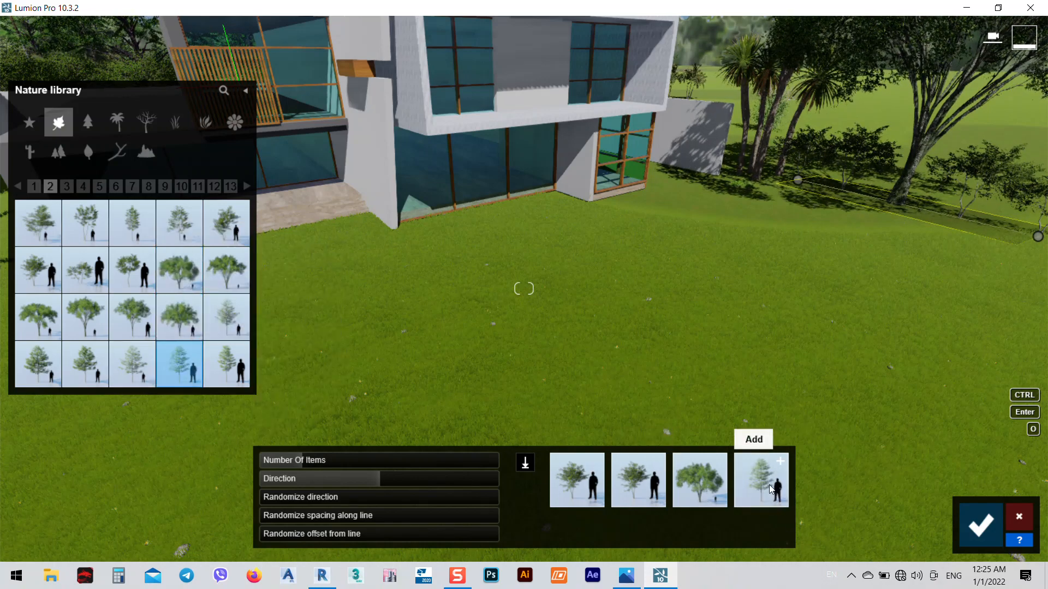
{"action": "left_click", "coordinate": [771, 489]}
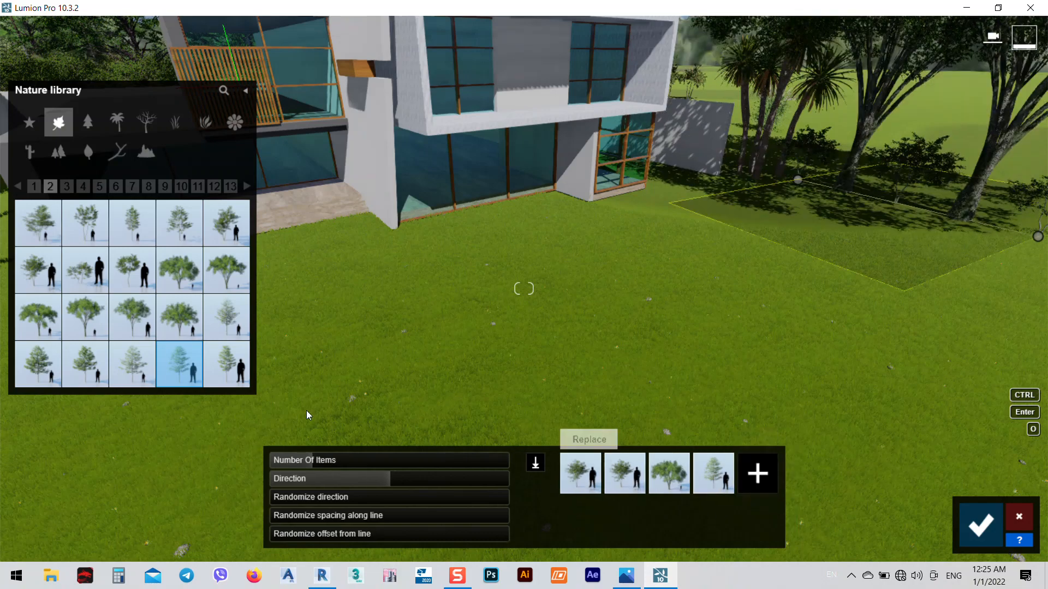
{"action": "left_click", "coordinate": [82, 188]}
{"action": "left_click", "coordinate": [139, 317]}
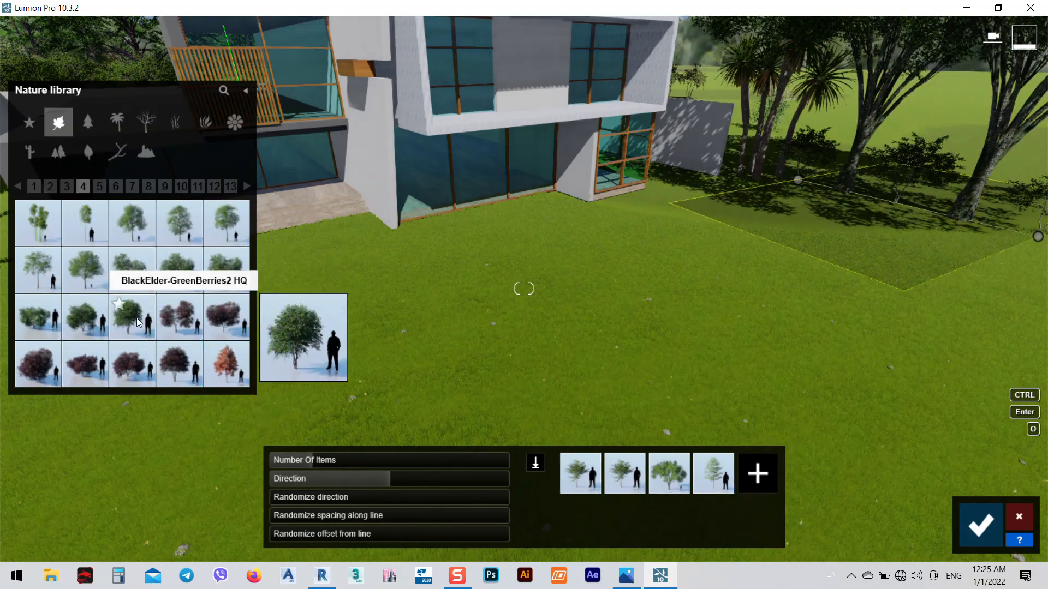
{"action": "left_click", "coordinate": [762, 487]}
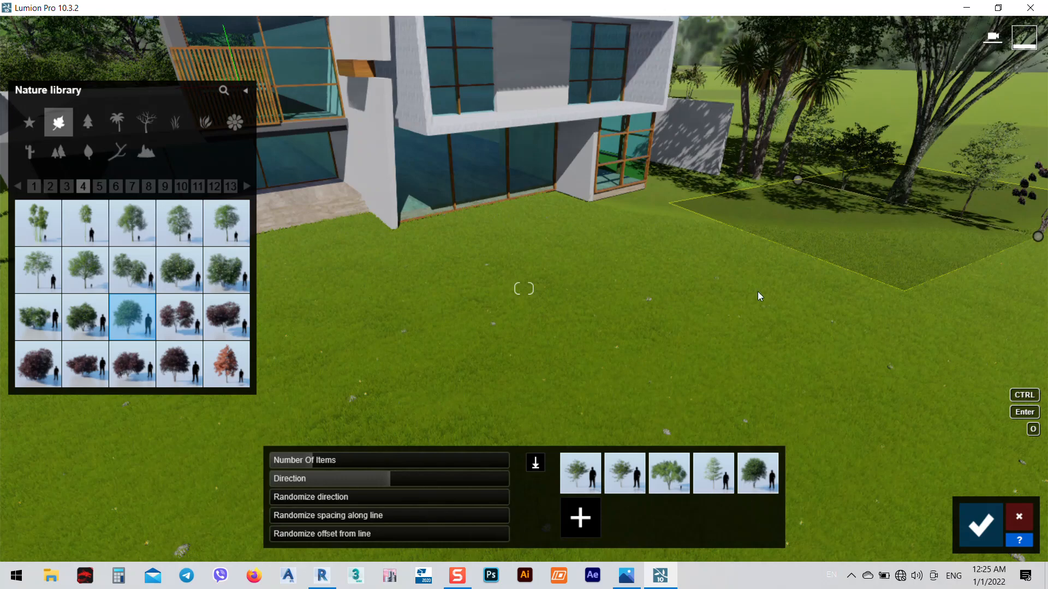
- Move the row's start point behind the cabbage trees and the short wall, and its end point farther out across the lawn
{"action": "scroll", "coordinate": [733, 315], "scroll_direction": "down", "scroll_amount": 5}
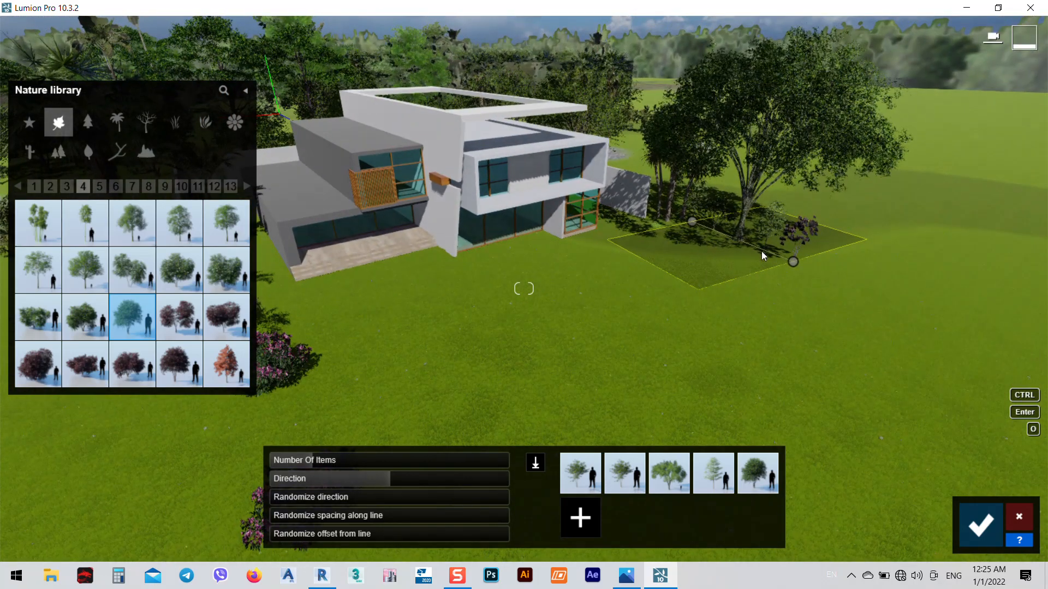
{"action": "left_click", "coordinate": [794, 263]}
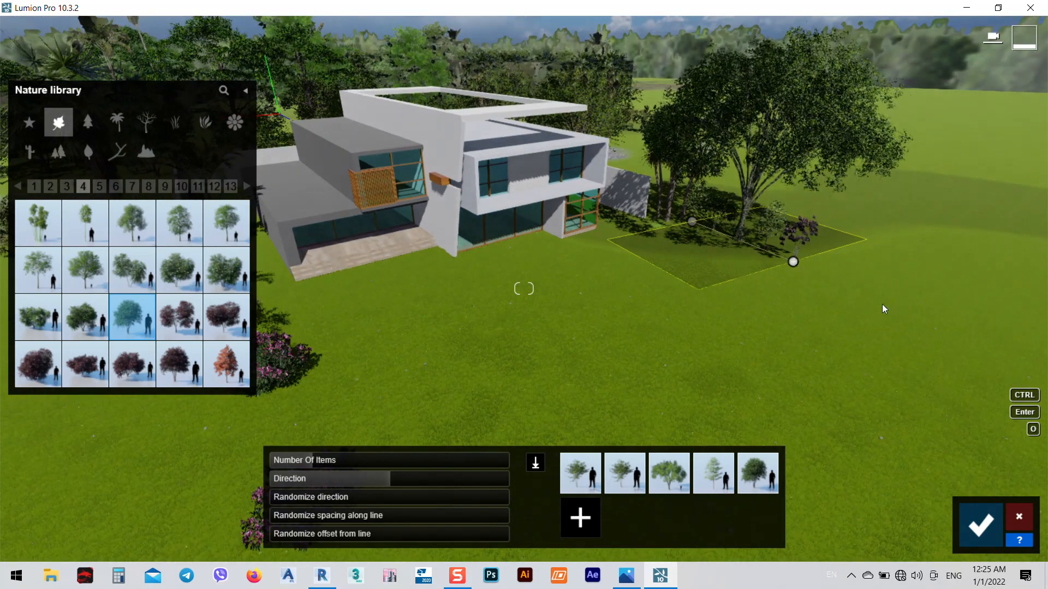
{"action": "left_click_drag", "start_coordinate": [793, 263], "coordinate": [906, 293]}
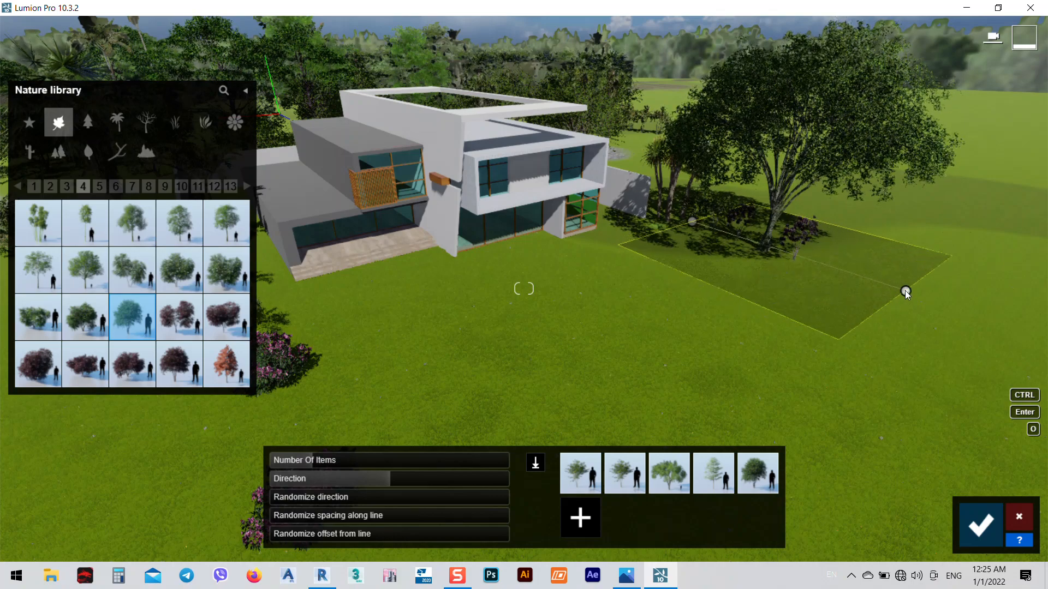
{"action": "left_click_drag", "start_coordinate": [694, 221], "coordinate": [661, 149]}
{"action": "left_click_drag", "start_coordinate": [909, 285], "coordinate": [964, 257]}
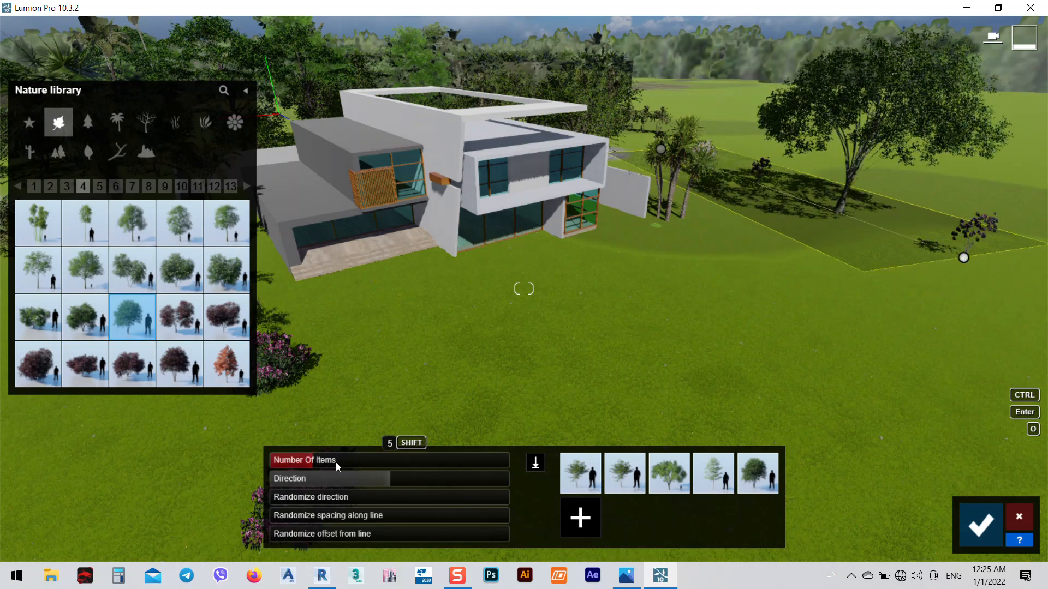
- Increase the tree row's number of items, extend its end point farther across the lawn, and finish the mass placement
{"action": "left_click_drag", "start_coordinate": [335, 463], "coordinate": [397, 460]}
{"action": "left_click_drag", "start_coordinate": [969, 261], "coordinate": [1022, 262]}
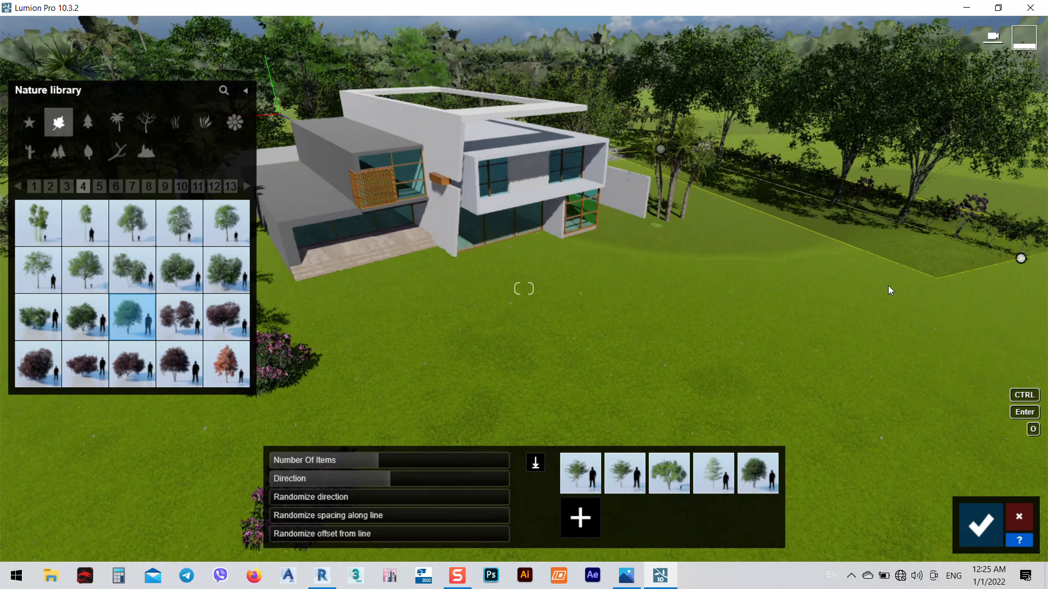
{"action": "left_click", "coordinate": [980, 526]}
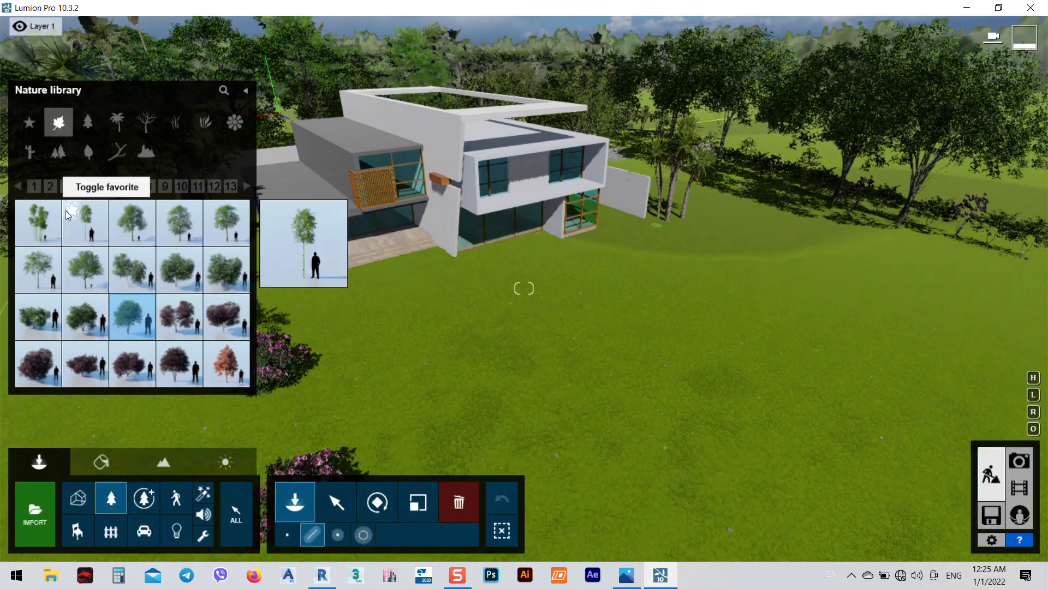
- Try the large stone arch from the Rocks category, and switch to the low mossy rock group near the cabbage trees
{"action": "left_click", "coordinate": [30, 126]}
{"action": "left_click", "coordinate": [110, 154]}
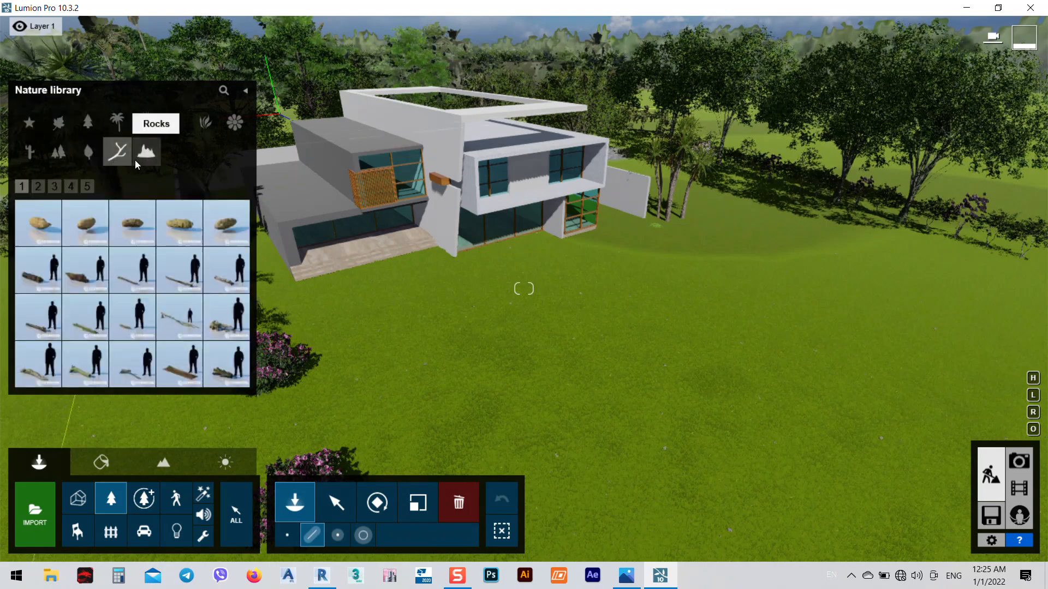
{"action": "left_click", "coordinate": [139, 161]}
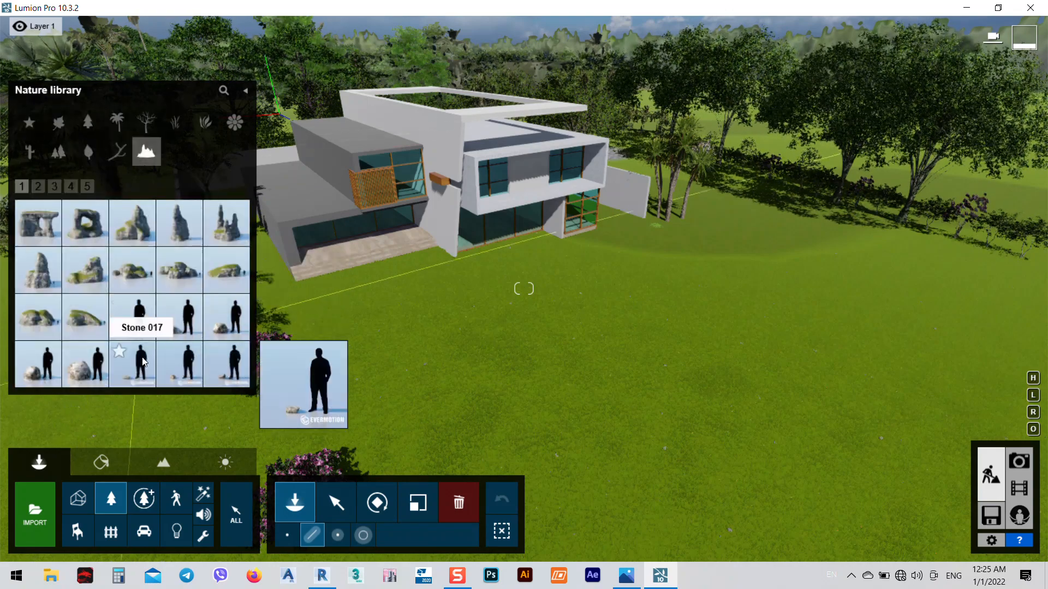
{"action": "left_click", "coordinate": [45, 225]}
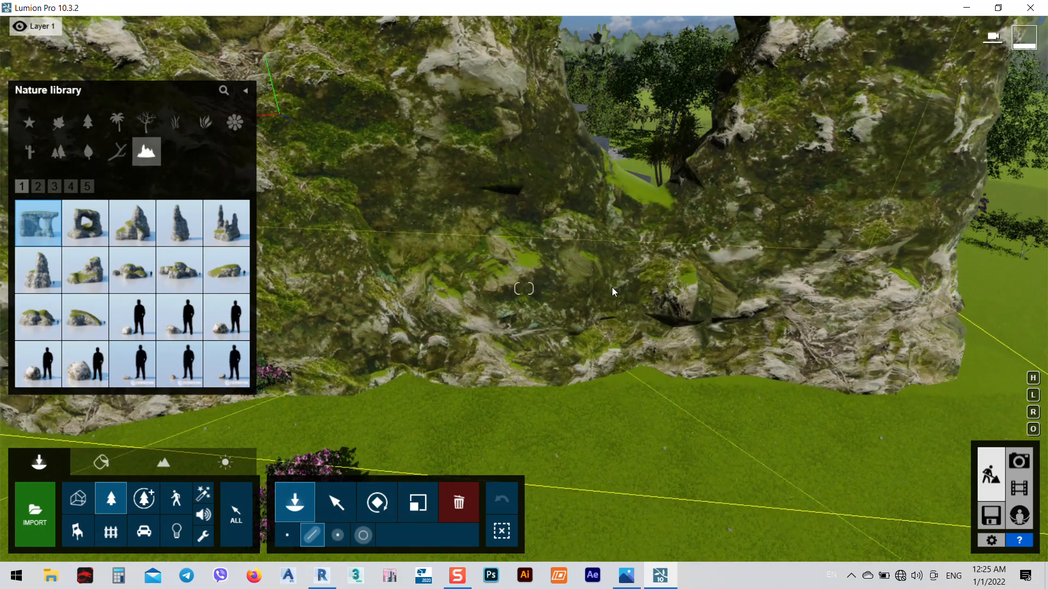
{"action": "key", "text": "s"}
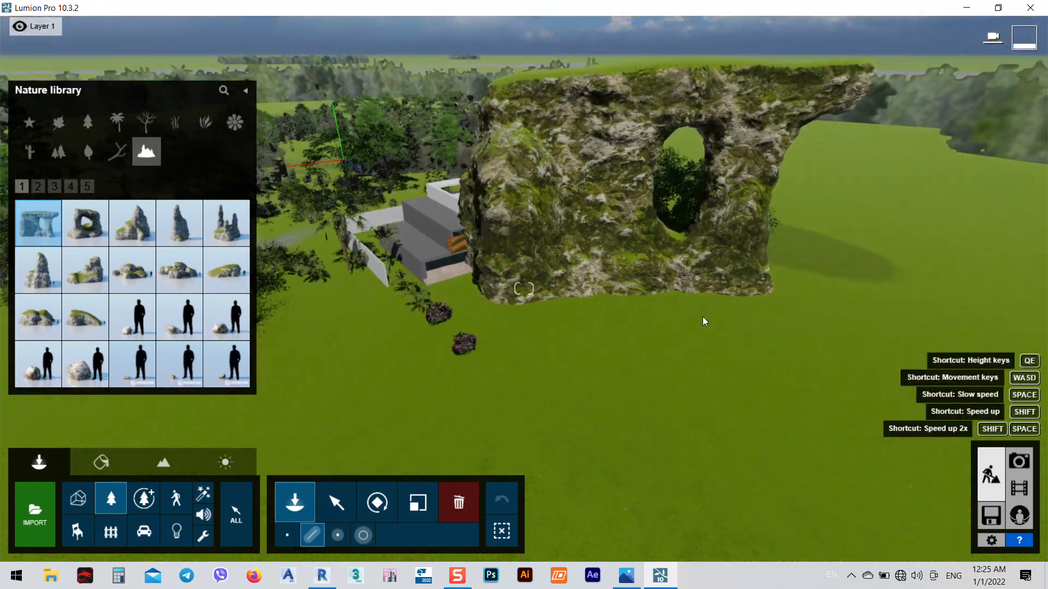
{"action": "left_click", "coordinate": [143, 278]}
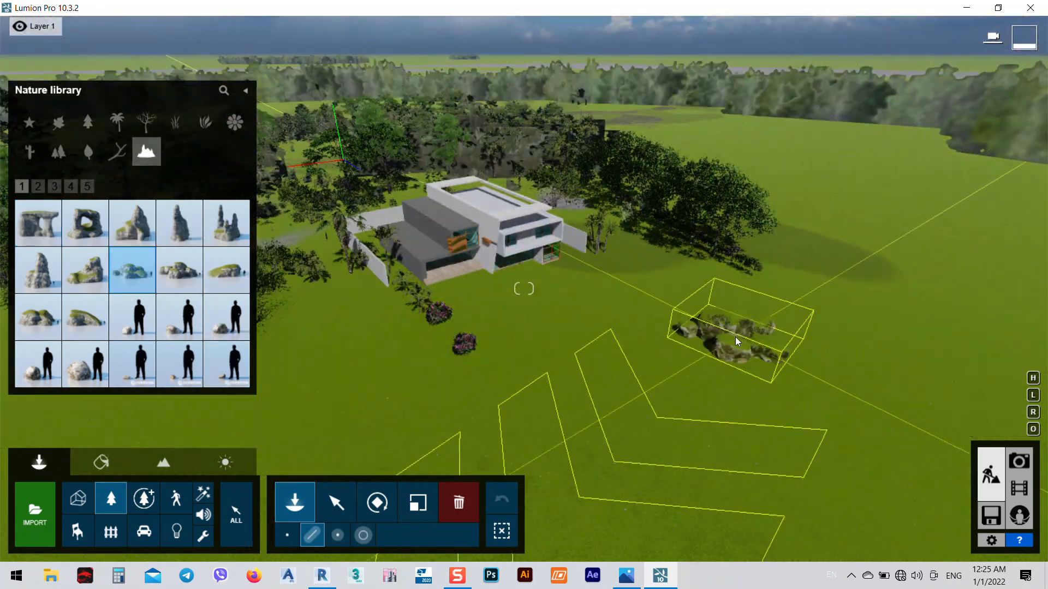
{"action": "key", "text": "w"}
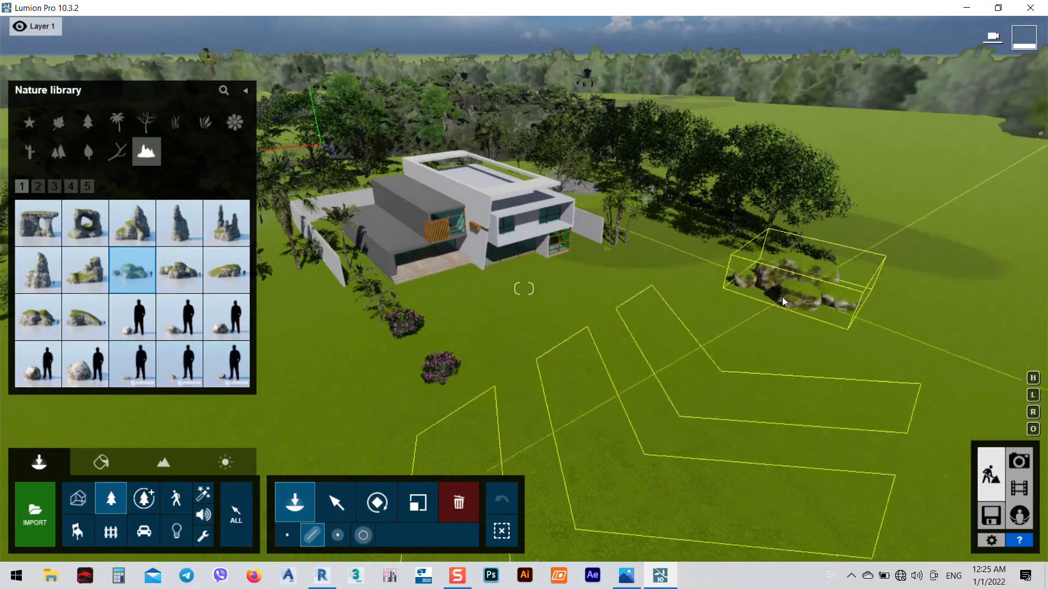
{"action": "key", "text": "w"}
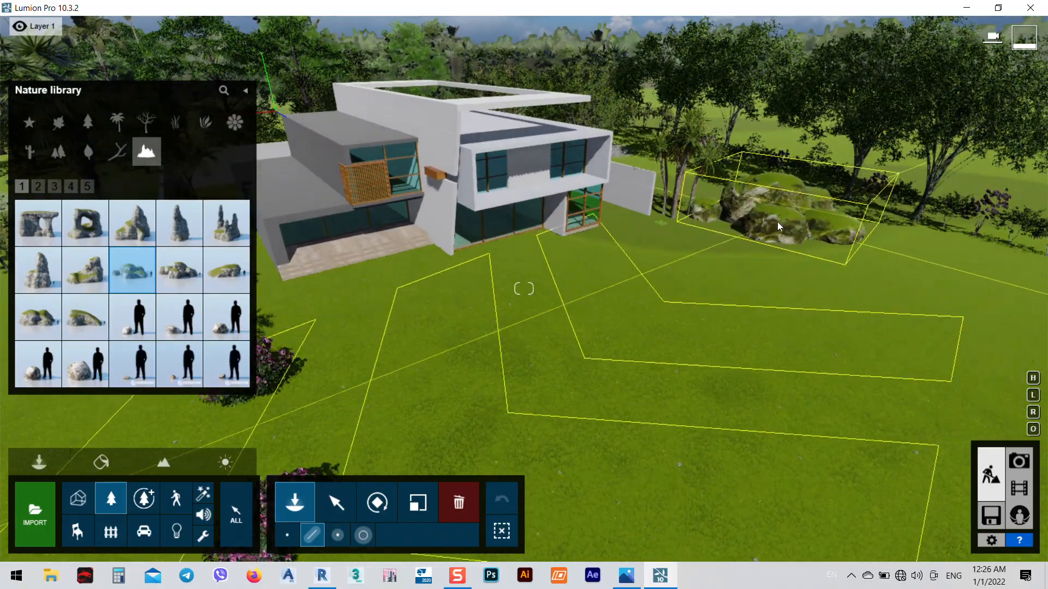
- Switch from mass placement to single placement and place one mossy rock group on the lawn beside the cabbage trees
{"action": "left_click", "coordinate": [777, 221]}
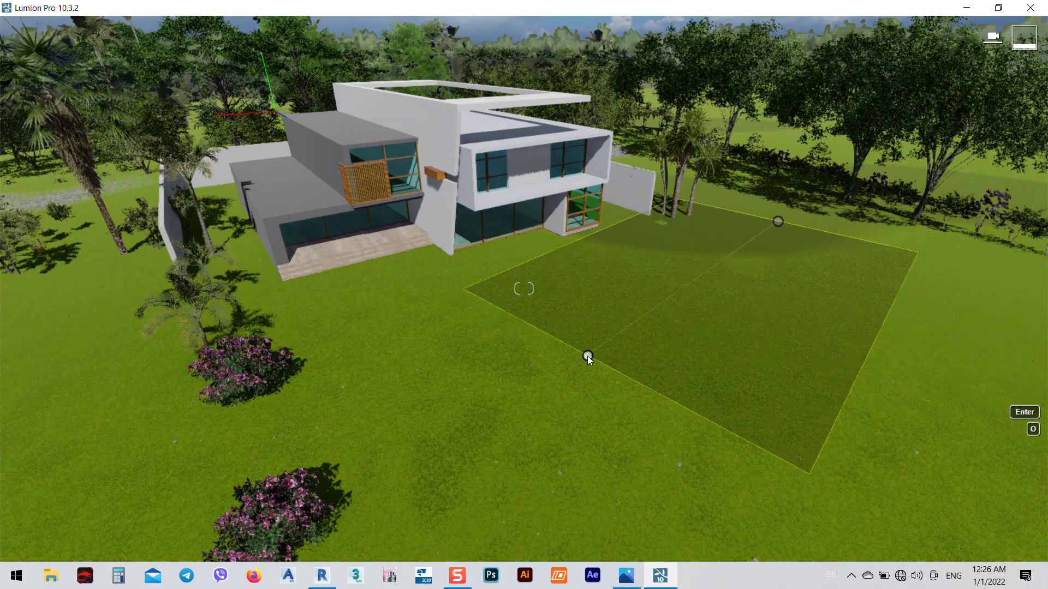
{"action": "key", "text": "Return"}
{"action": "left_click", "coordinate": [286, 535]}
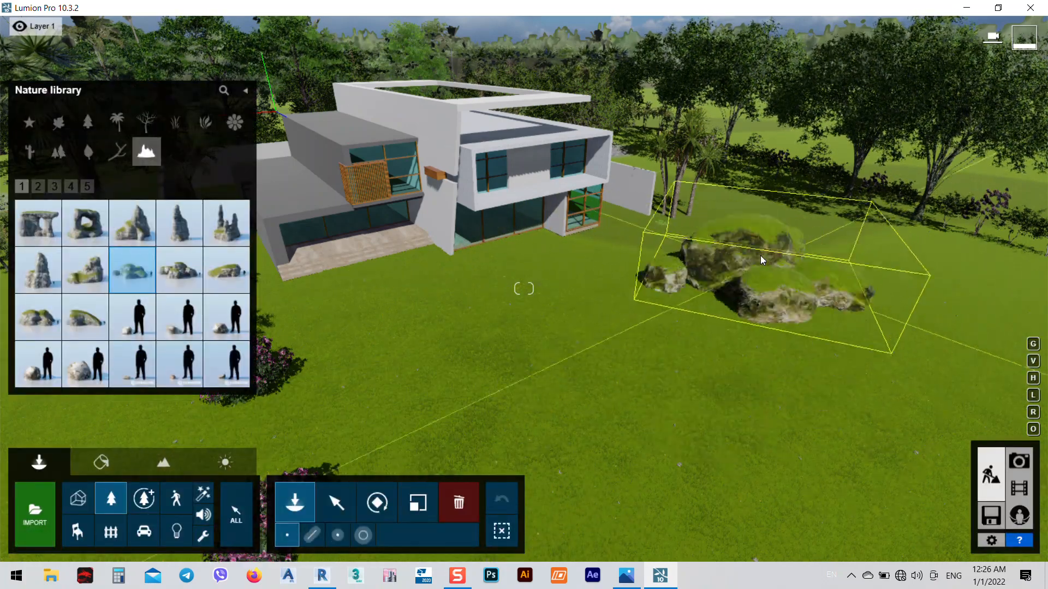
{"action": "left_click", "coordinate": [789, 250]}
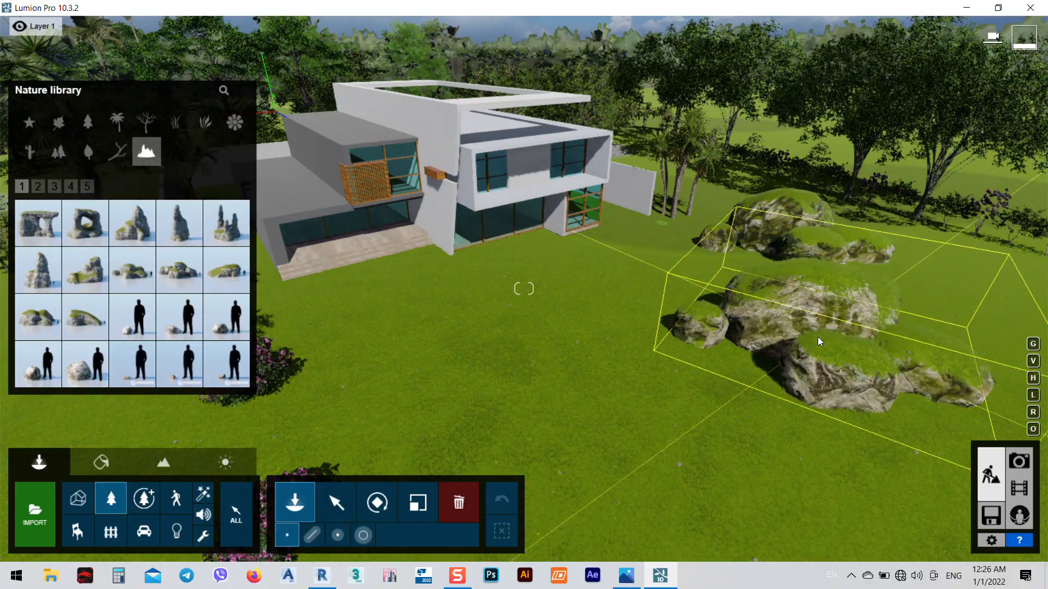
{"action": "mouse_move", "coordinate": [804, 292]}
{"action": "right_mouse_down"}
{"action": "mouse_move", "coordinate": [804, 273]}
{"action": "mouse_move", "coordinate": [805, 327]}
{"action": "mouse_move", "coordinate": [819, 349]}
{"action": "mouse_move", "coordinate": [819, 284]}
{"action": "mouse_move", "coordinate": [933, 236]}
{"action": "right_mouse_up"}
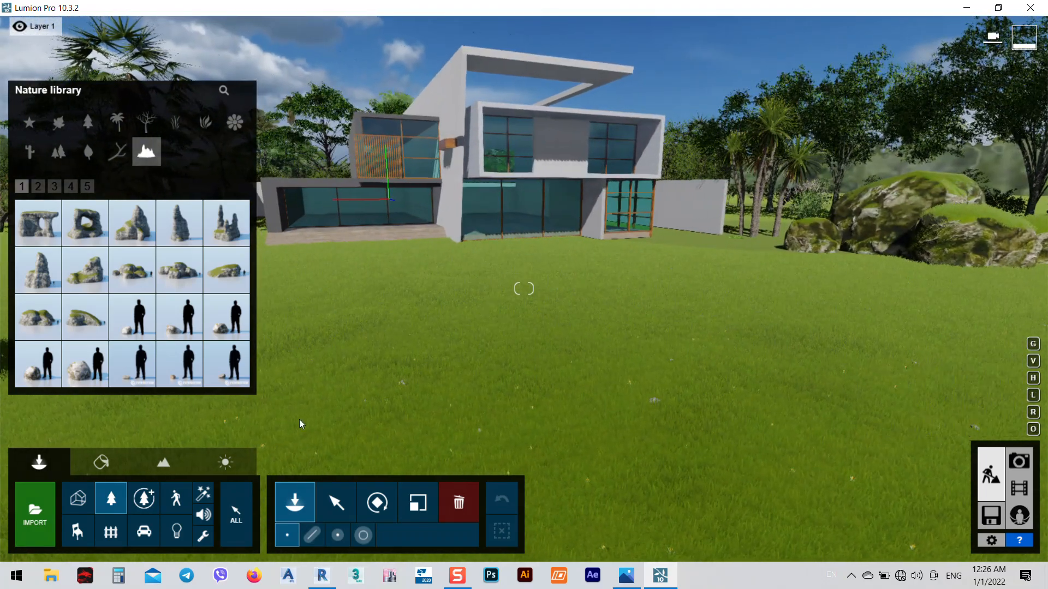
- Move the Rocks MiddleStones 001 group slightly forward on the lawn and delete it from the scene
{"action": "left_click", "coordinate": [344, 505]}
{"action": "left_click", "coordinate": [929, 252]}
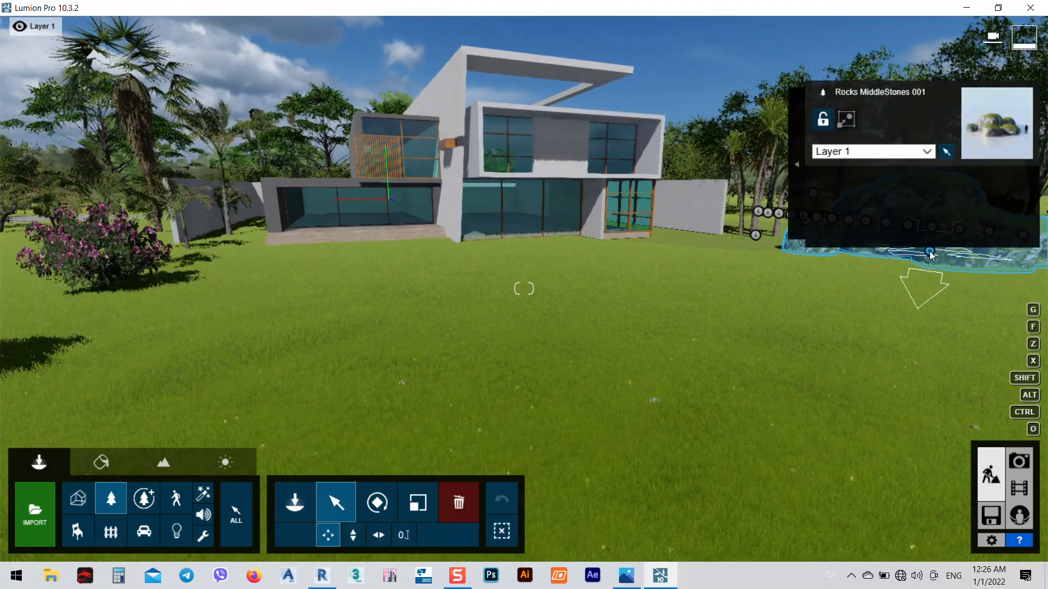
{"action": "left_click_drag", "start_coordinate": [931, 254], "coordinate": [596, 482]}
{"action": "left_click", "coordinate": [460, 508]}
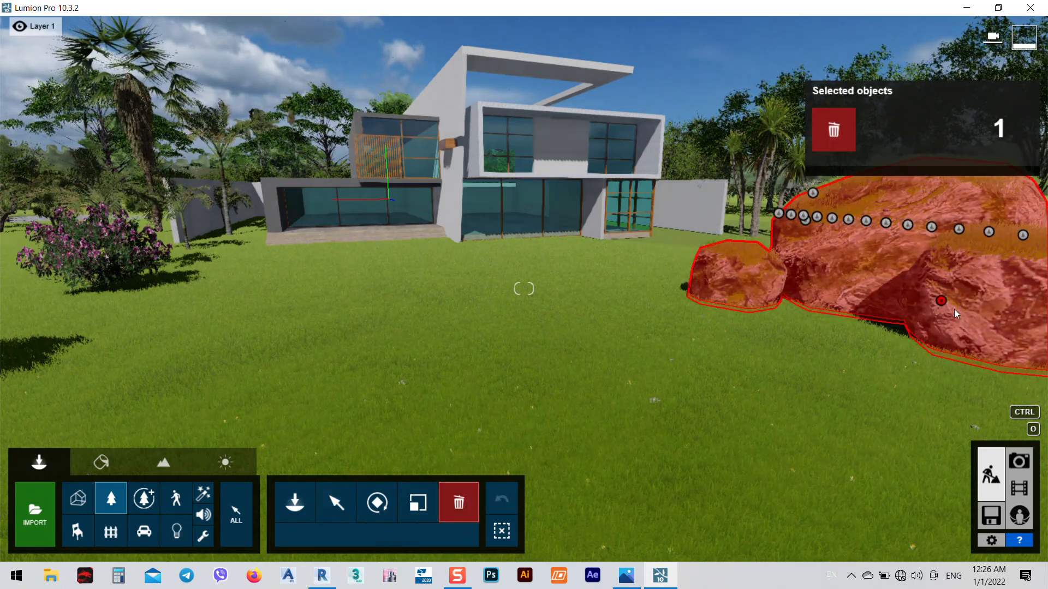
{"action": "left_click", "coordinate": [942, 300]}
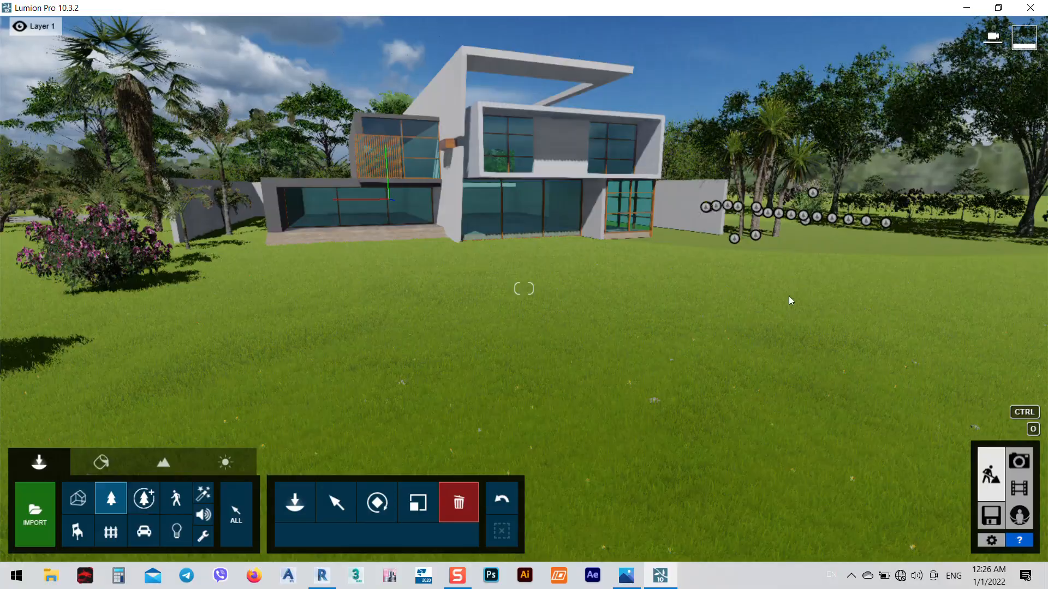
- Examine the villa's front facade at ground level from beside the pink flowering shrub
{"action": "right_click_drag", "start_coordinate": [788, 296], "coordinate": [655, 297]}
{"action": "key", "text": "s"}
{"action": "right_click_drag", "start_coordinate": [524, 288], "coordinate": [448, 306]}
{"action": "key", "text": "w"}
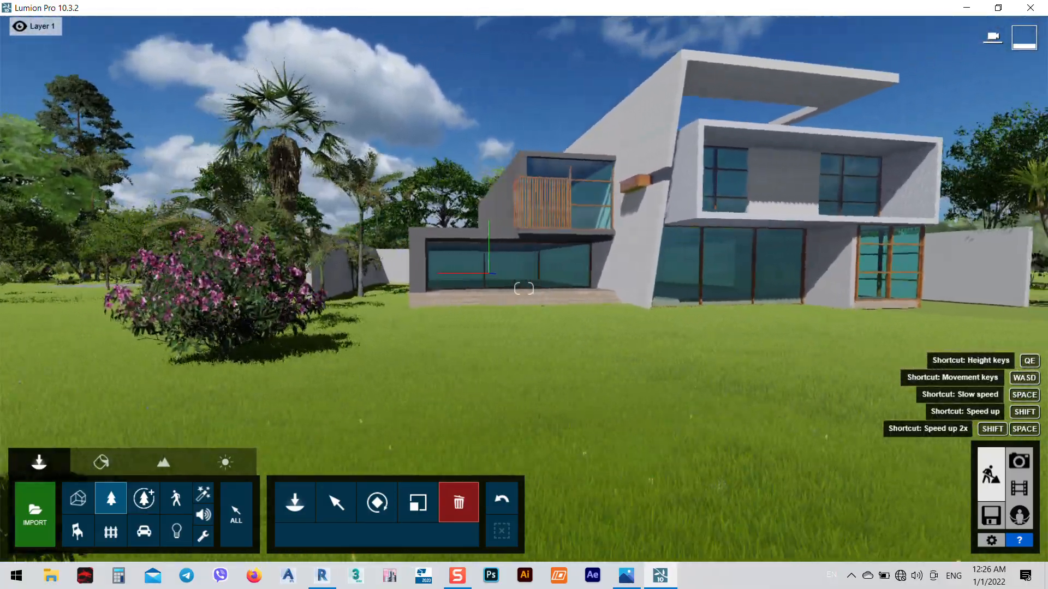
{"action": "key", "text": "a"}
{"action": "right_click_drag", "start_coordinate": [524, 289], "coordinate": [453, 289]}
{"action": "key", "text": "w"}
{"action": "right_click_drag", "start_coordinate": [524, 288], "coordinate": [608, 259]}
{"action": "key", "text": "w"}
{"action": "key", "text": "w"}
{"action": "key", "text": "w"}
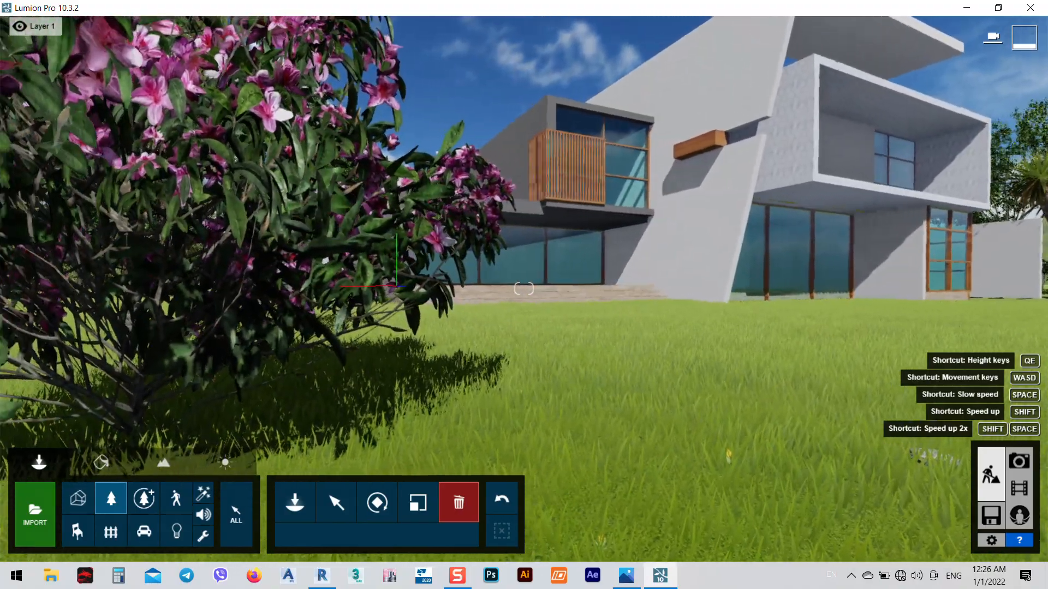
{"action": "key", "text": "d"}
{"action": "key", "text": "w"}
{"action": "right_click_drag", "start_coordinate": [524, 288], "coordinate": [548, 274]}
{"action": "key", "text": "w"}
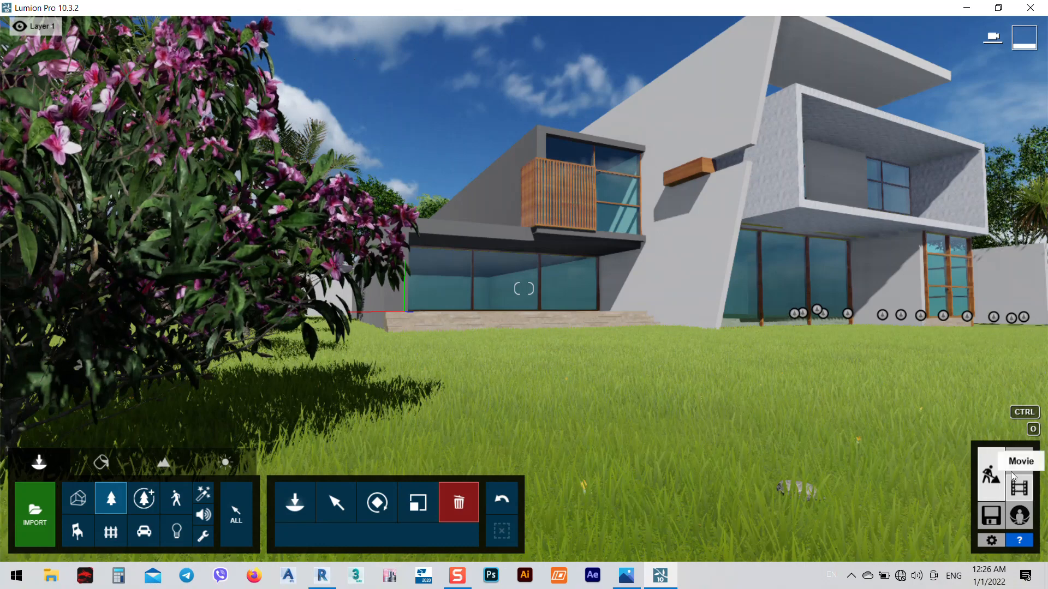
- Place a standing man by the terrace steps and a man in a dark suit by the ground-floor glazing from the Character library
{"action": "left_click", "coordinate": [145, 501]}
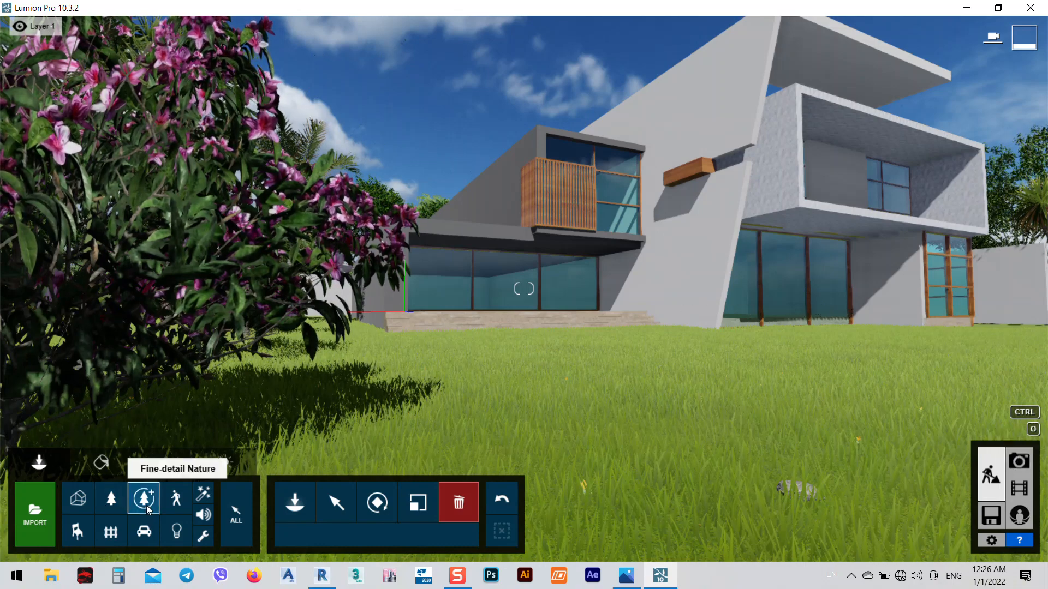
{"action": "left_click", "coordinate": [180, 505]}
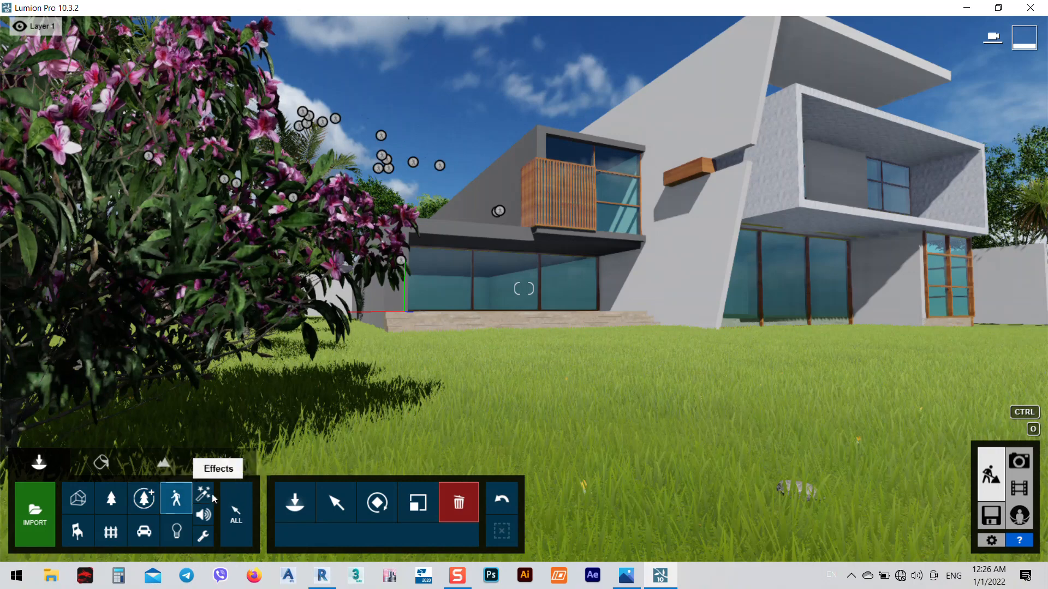
{"action": "left_click", "coordinate": [297, 510]}
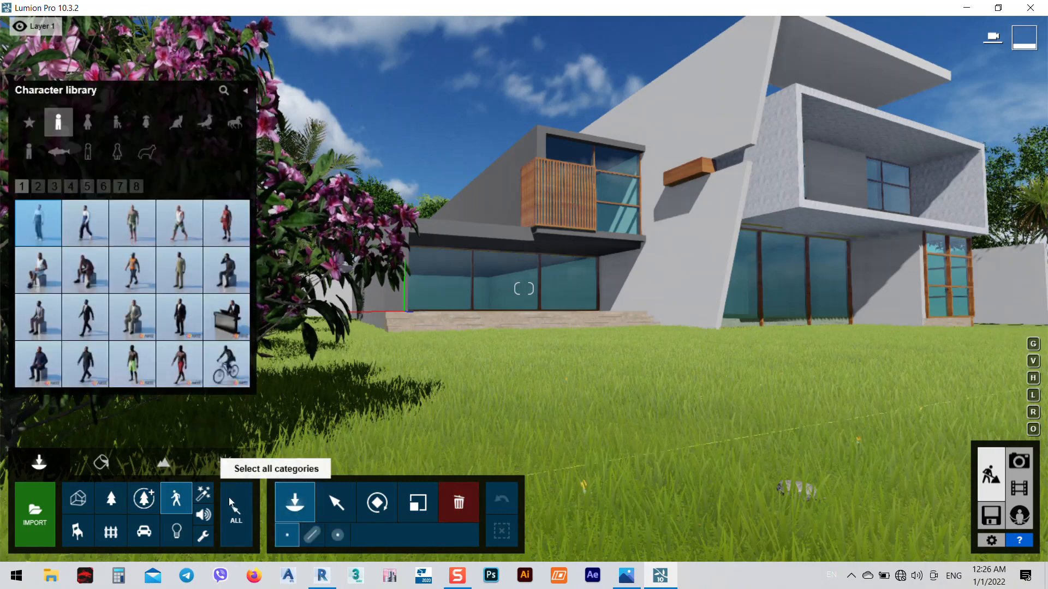
{"action": "left_click", "coordinate": [41, 228]}
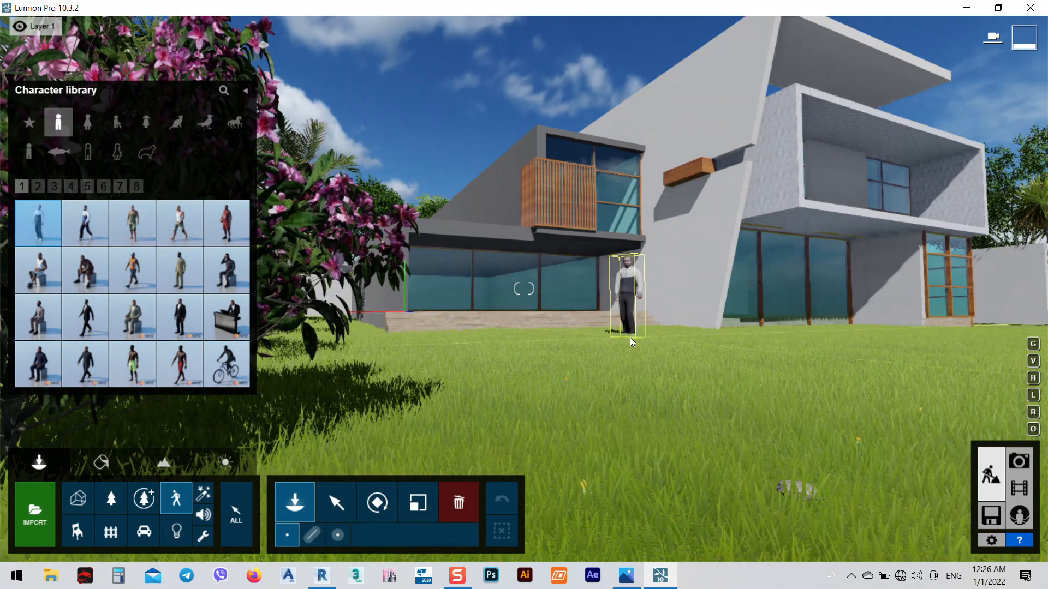
{"action": "left_click", "coordinate": [630, 338]}
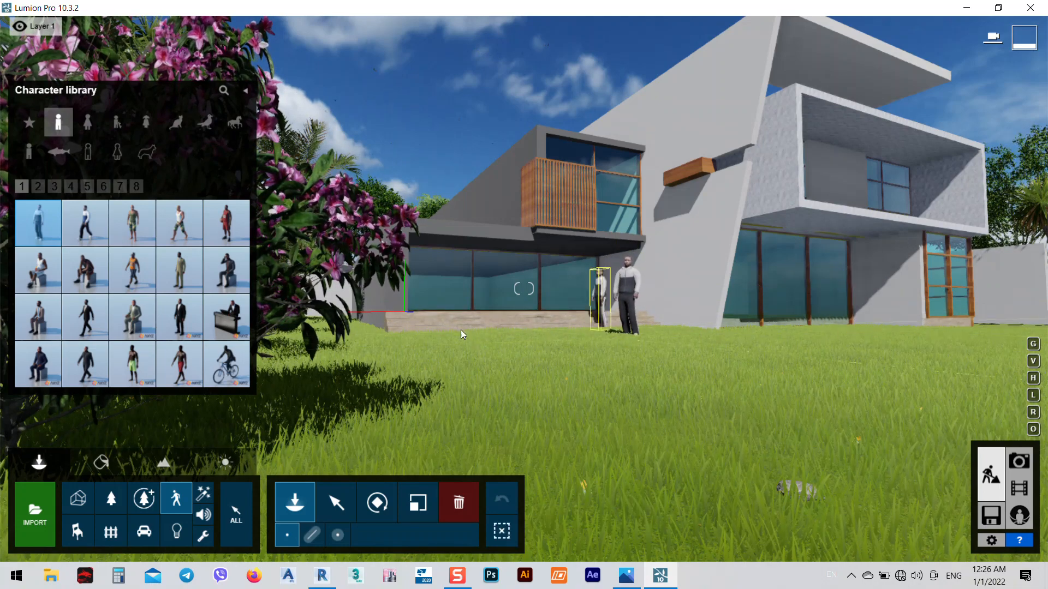
{"action": "left_click", "coordinate": [186, 316]}
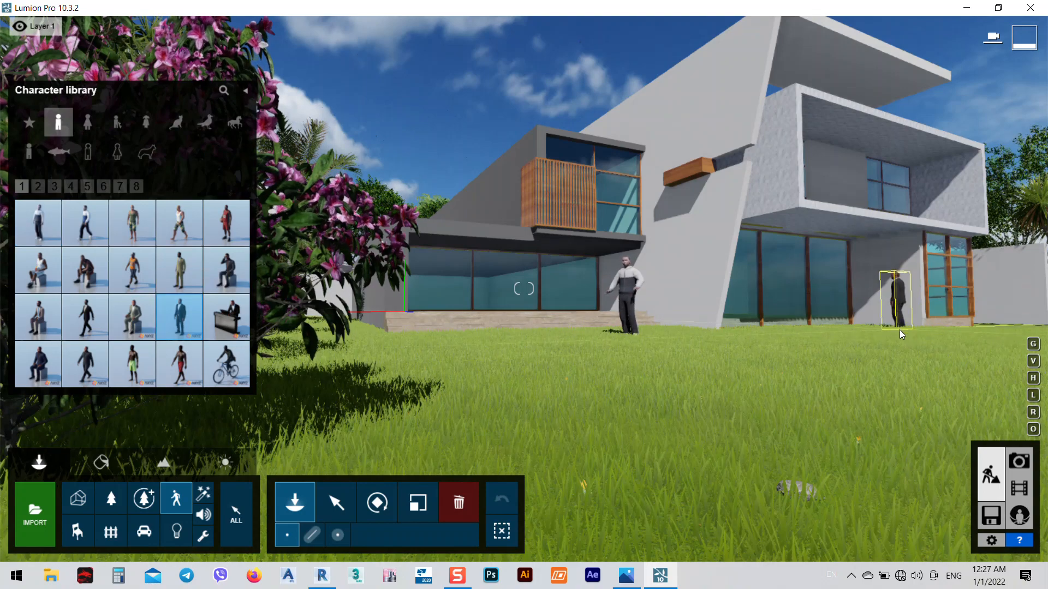
{"action": "left_click", "coordinate": [889, 332]}
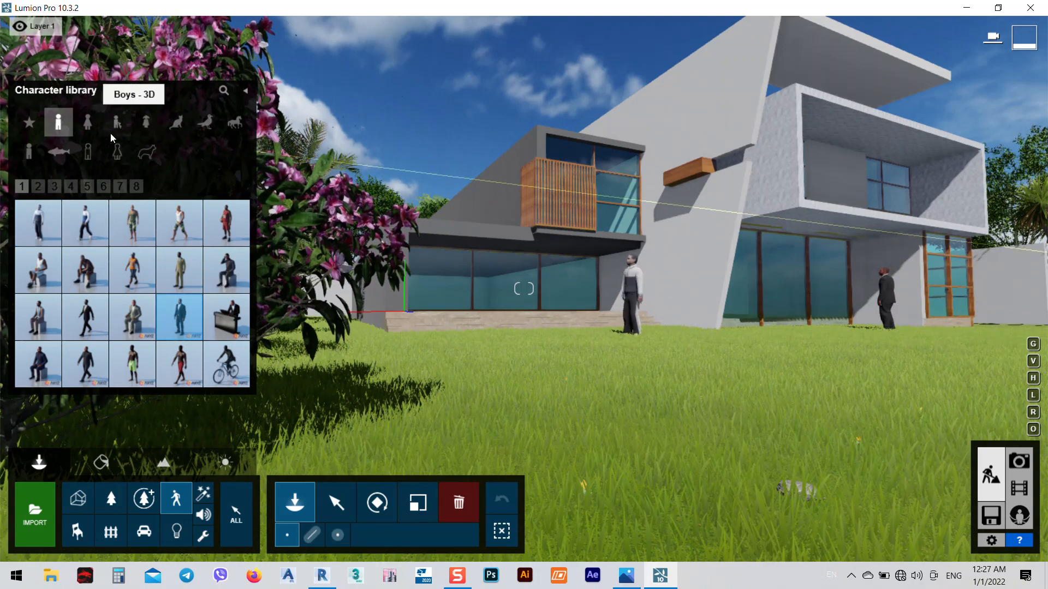
- Look through the fountain, fire, smoke, fog and falling-leaf effects and the seating in the Indoor library
{"action": "left_click", "coordinate": [204, 495]}
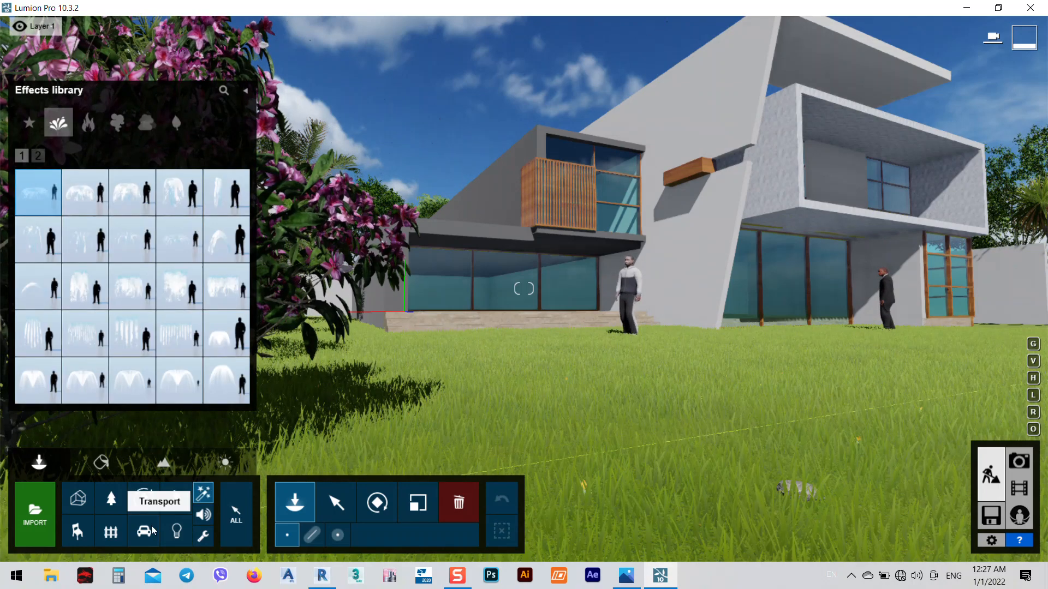
{"action": "left_click", "coordinate": [39, 156]}
{"action": "left_click", "coordinate": [89, 123]}
{"action": "left_click", "coordinate": [120, 125]}
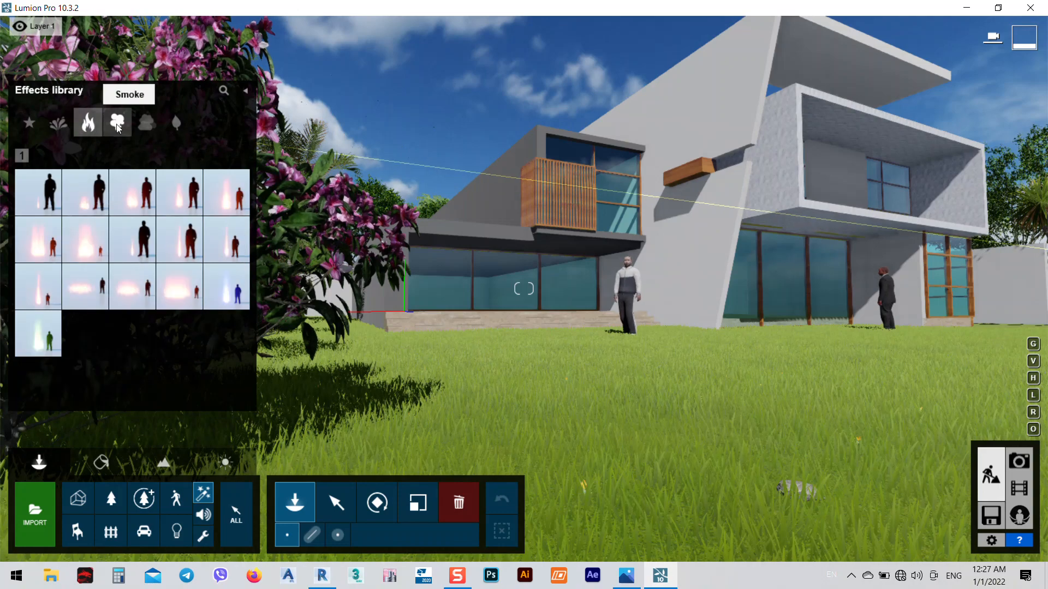
{"action": "left_click", "coordinate": [144, 130]}
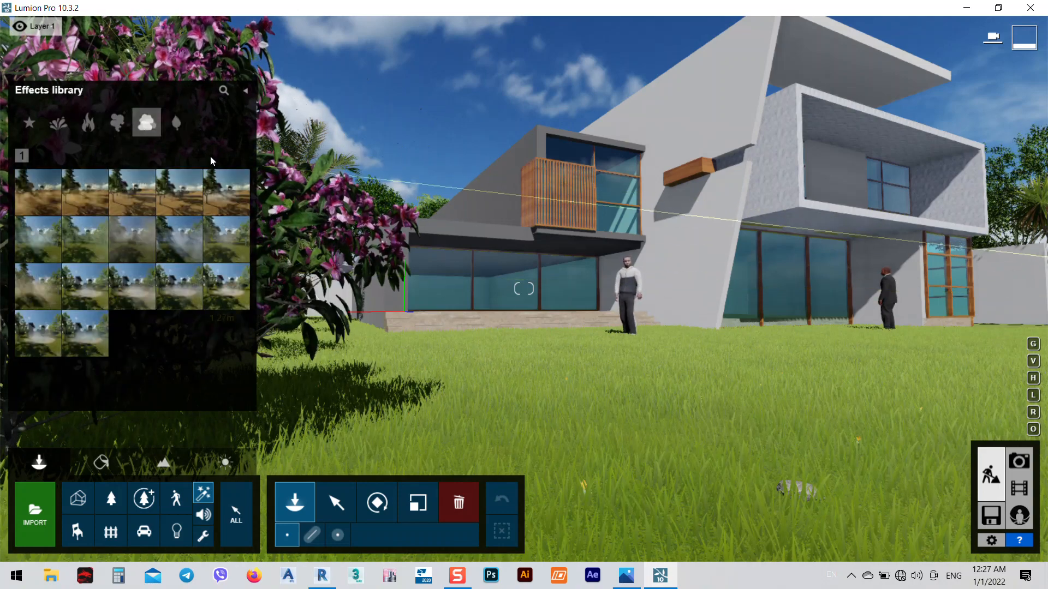
{"action": "left_click", "coordinate": [177, 129]}
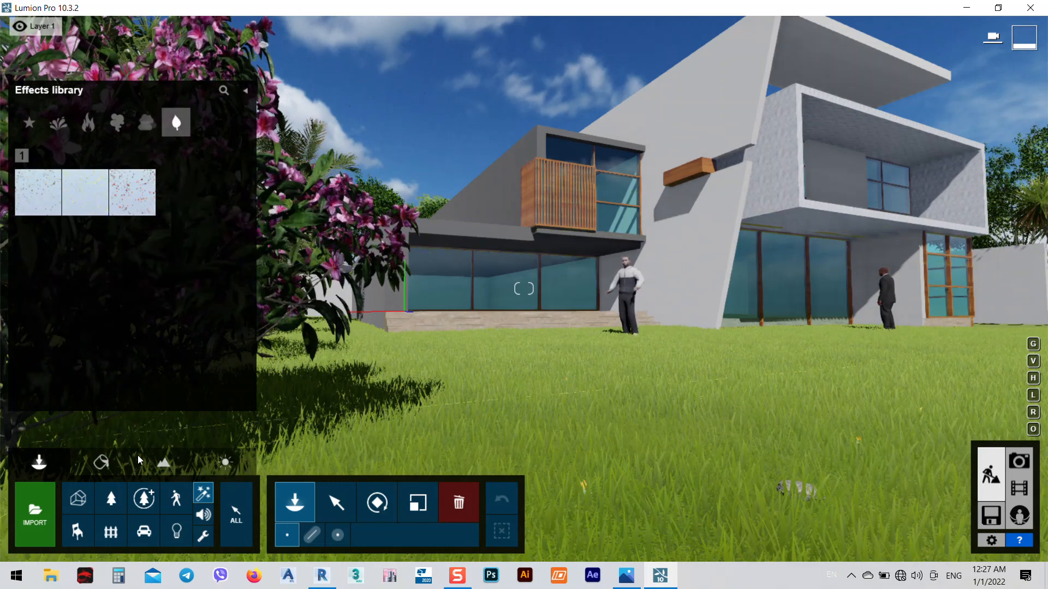
{"action": "left_click", "coordinate": [80, 540]}
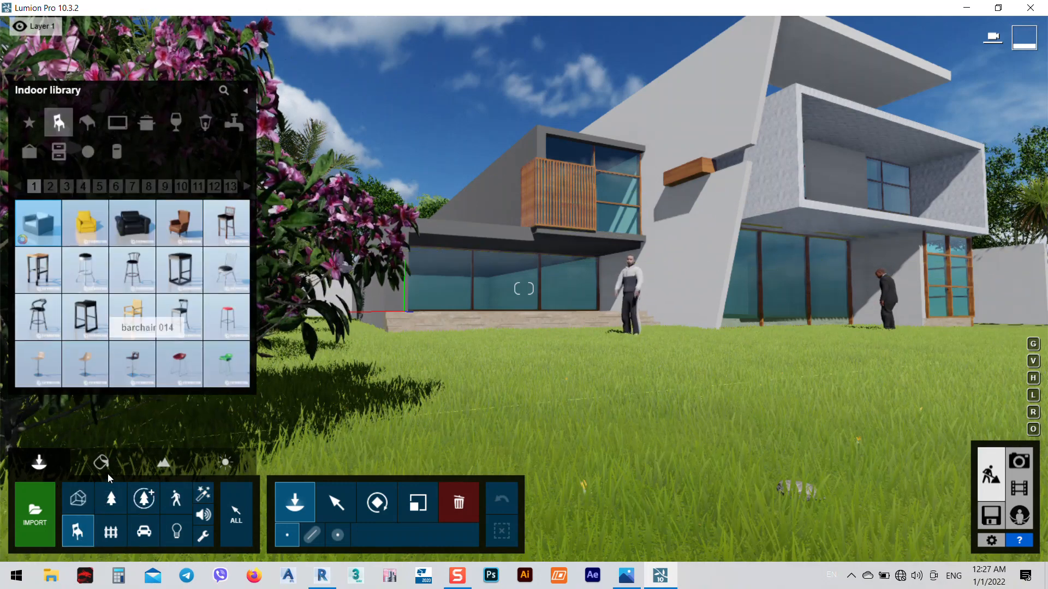
- Place the white SUV from the Transport library's SUVs category on the front lawn near the pink flowering shrubs
{"action": "left_click", "coordinate": [144, 536]}
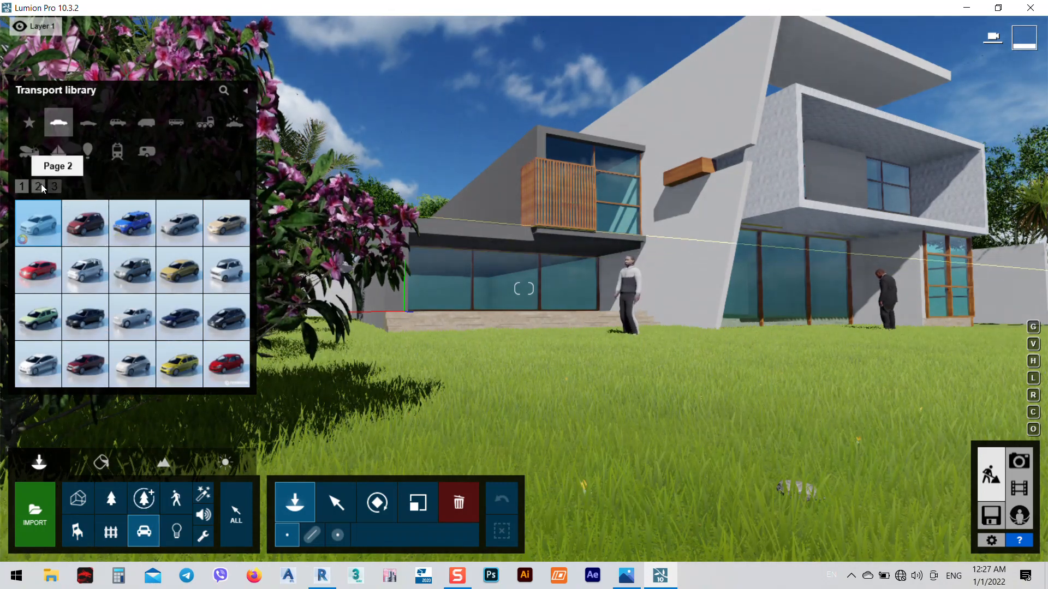
{"action": "left_click", "coordinate": [146, 127]}
{"action": "left_click", "coordinate": [116, 122]}
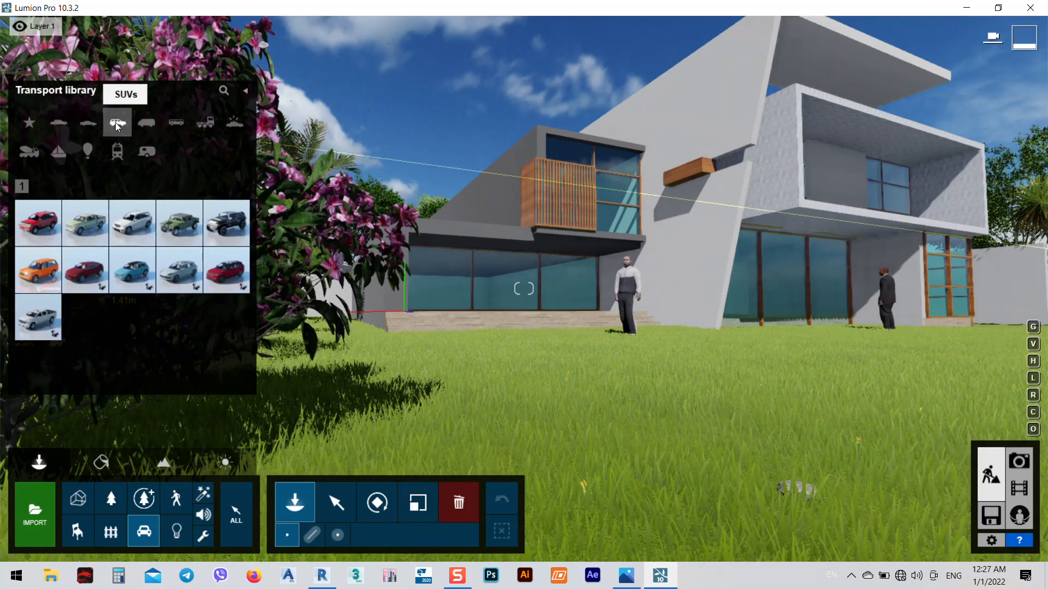
{"action": "left_click", "coordinate": [136, 229]}
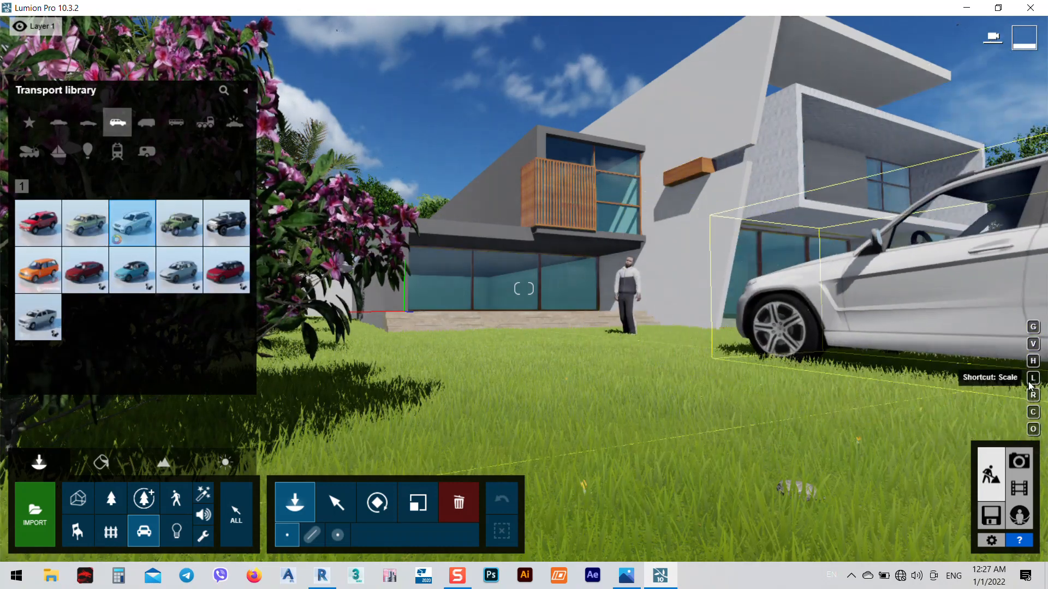
{"action": "key", "text": "s"}
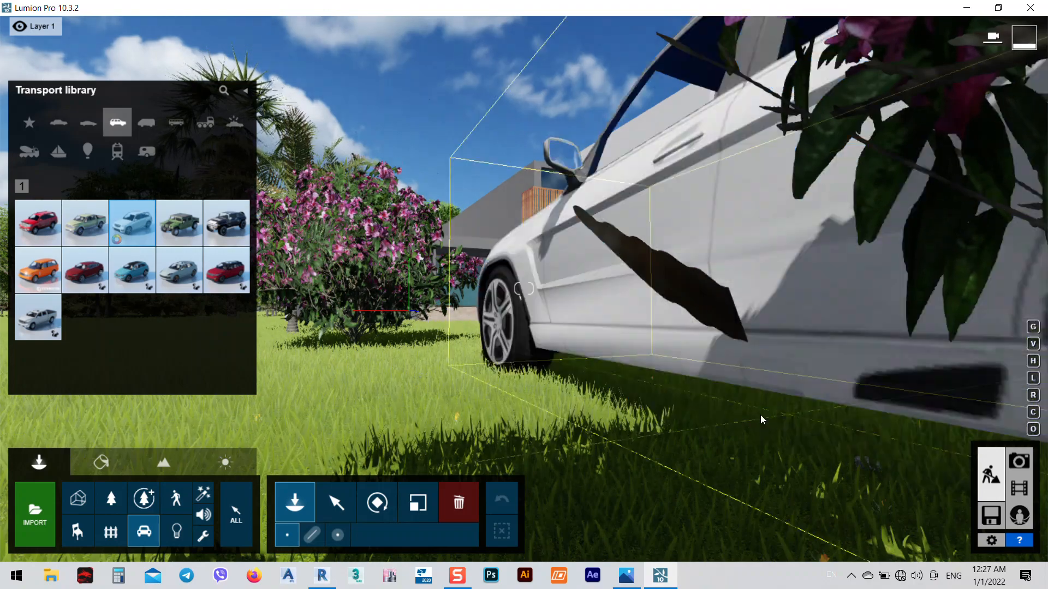
{"action": "key", "text": "s"}
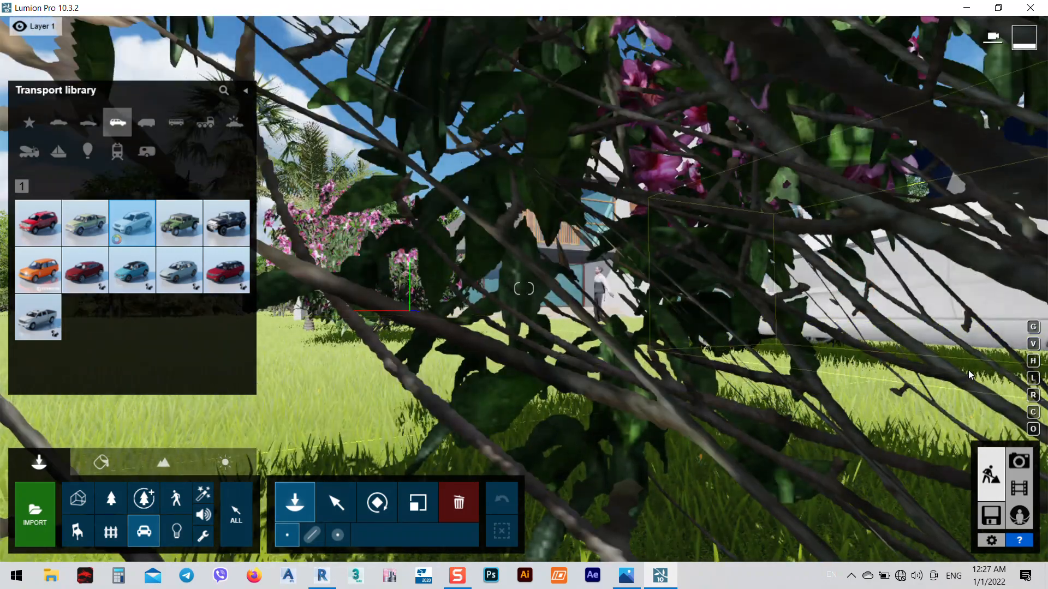
{"action": "left_click", "coordinate": [967, 365]}
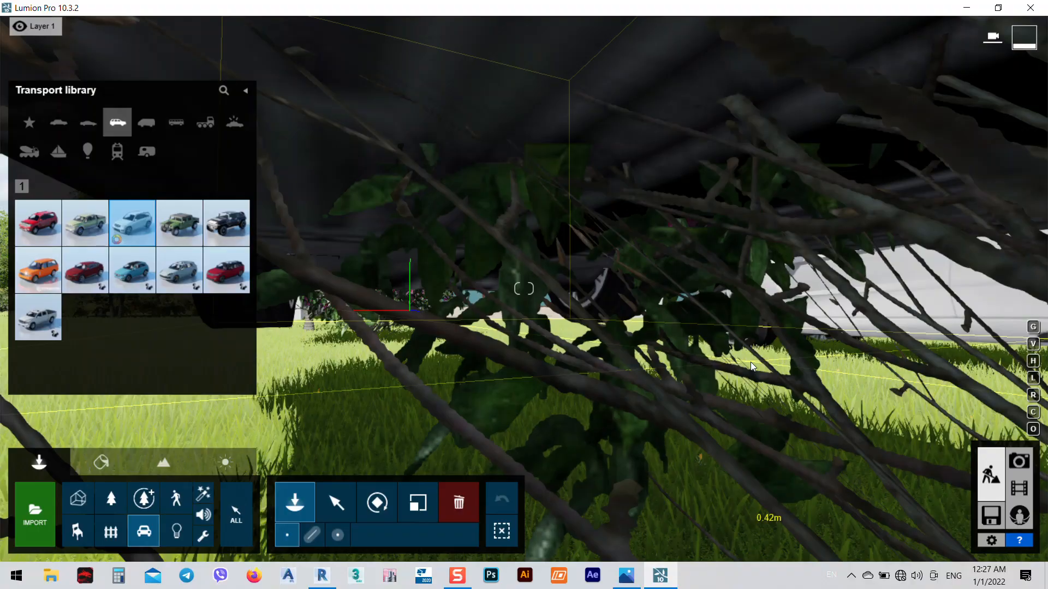
{"action": "key", "text": "Escape"}
- Move the white SUV across the lawn towards the villa's far corner, close to the man in the dark suit
{"action": "key", "text": "s"}
{"action": "right_click_drag", "start_coordinate": [749, 369], "coordinate": [764, 385]}
{"action": "key", "text": "w"}
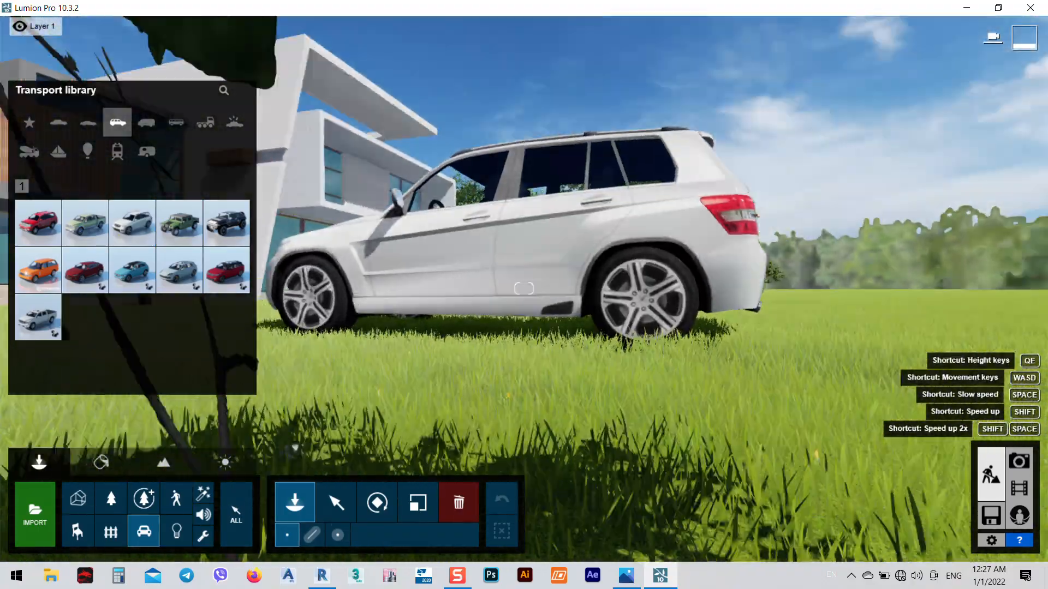
{"action": "right_click_drag", "start_coordinate": [524, 288], "coordinate": [551, 196]}
{"action": "right_click_drag", "start_coordinate": [524, 288], "coordinate": [626, 256]}
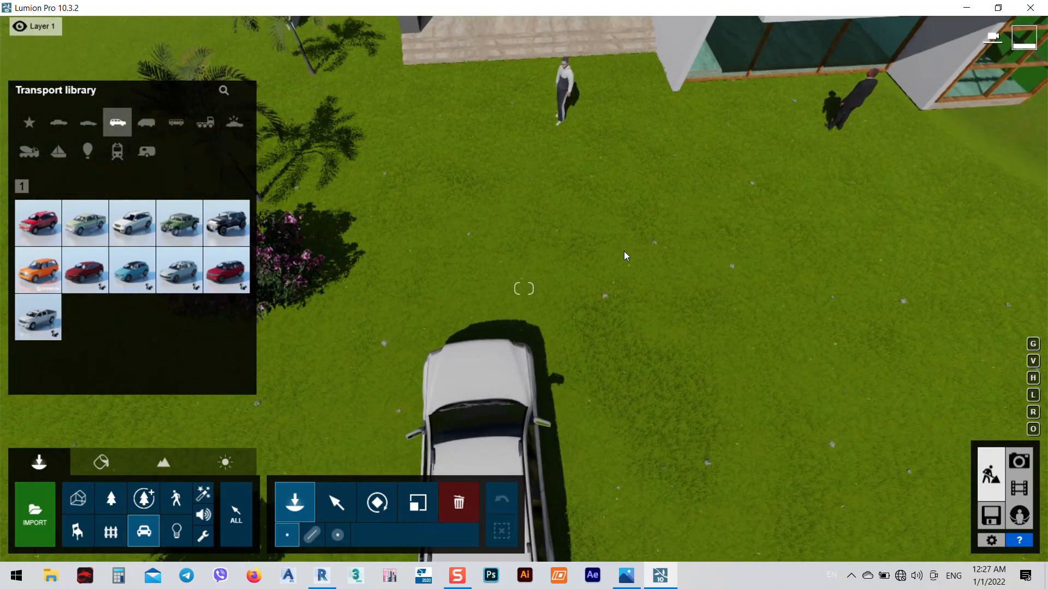
{"action": "left_click", "coordinate": [338, 517]}
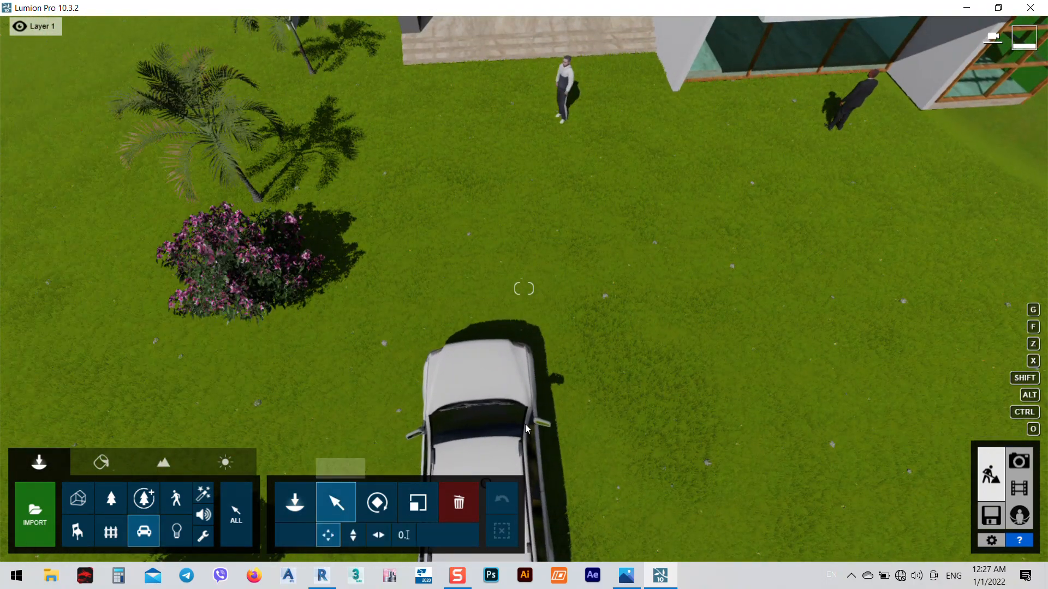
{"action": "scroll", "coordinate": [636, 281], "scroll_direction": "down", "scroll_amount": 5}
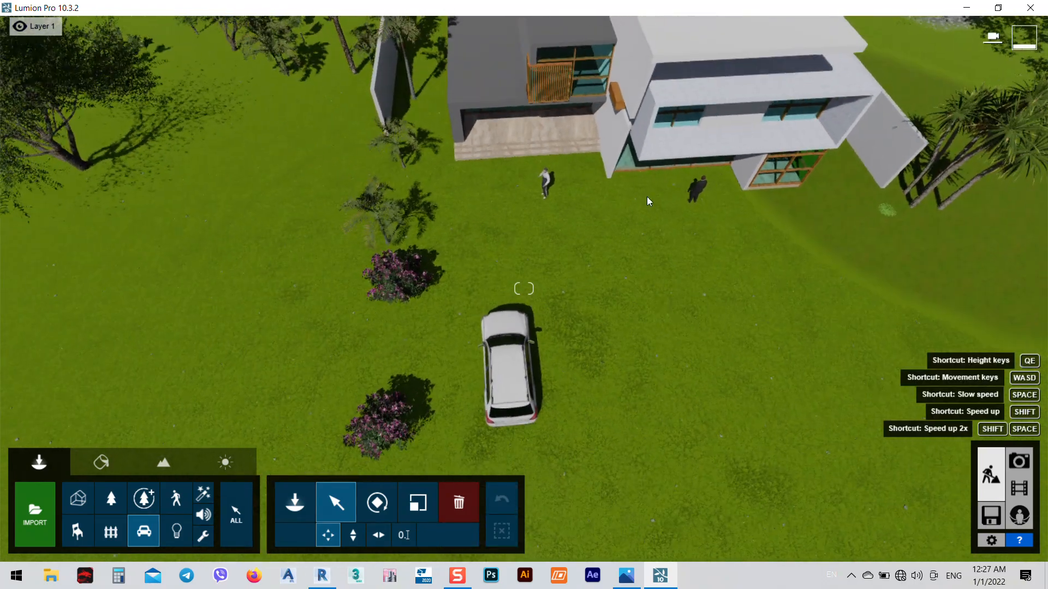
{"action": "left_click", "coordinate": [506, 380]}
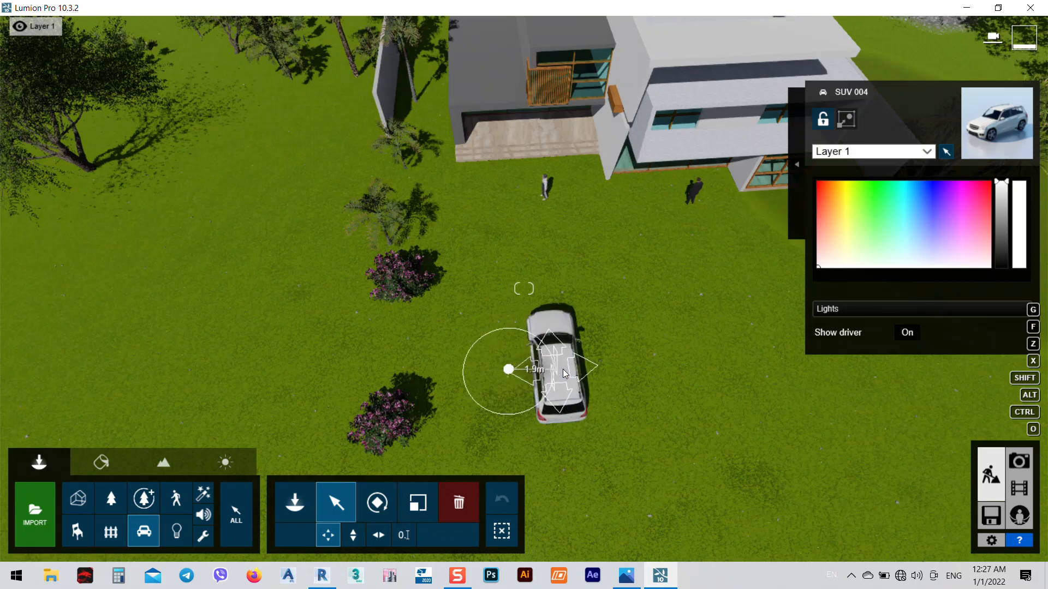
{"action": "left_click_drag", "start_coordinate": [565, 374], "coordinate": [718, 302]}
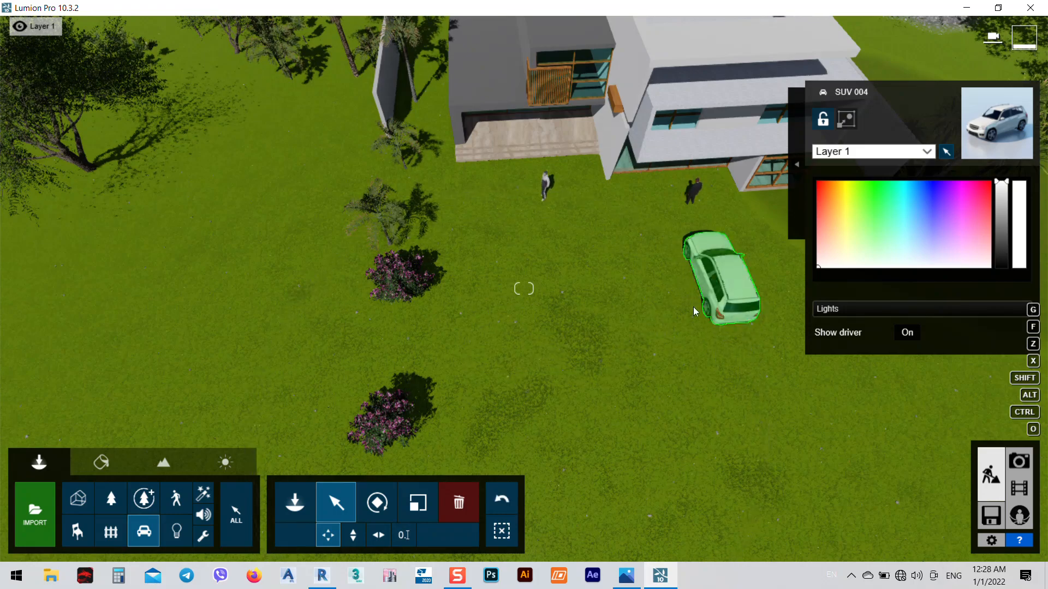
{"action": "right_click_drag", "start_coordinate": [638, 394], "coordinate": [614, 393]}
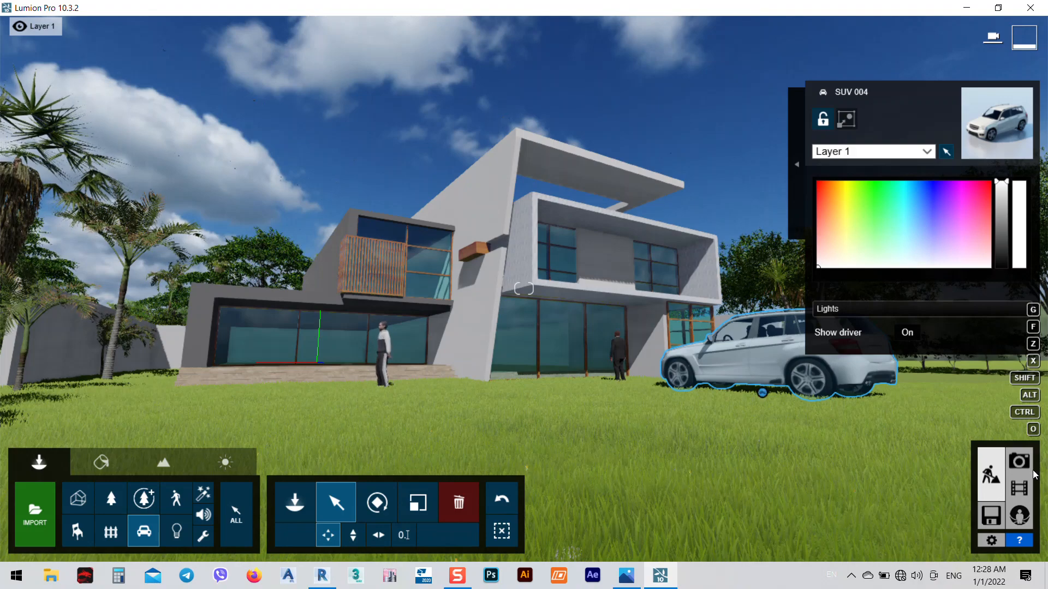
- Place a text label from the Utilities library on the lawn in front of the ground-floor glazing
{"action": "left_click", "coordinate": [176, 533]}
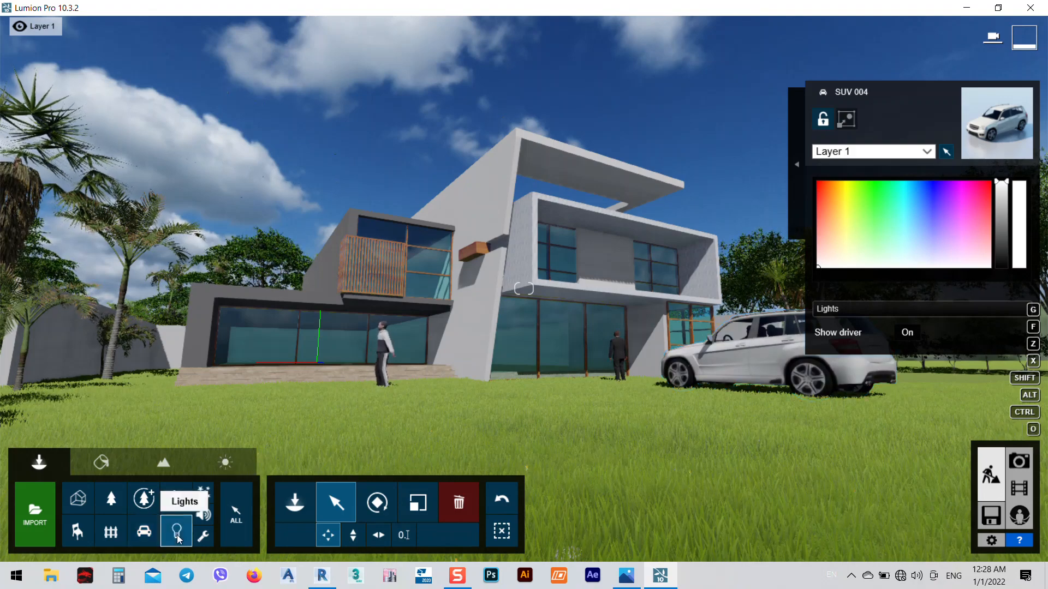
{"action": "left_click", "coordinate": [205, 538]}
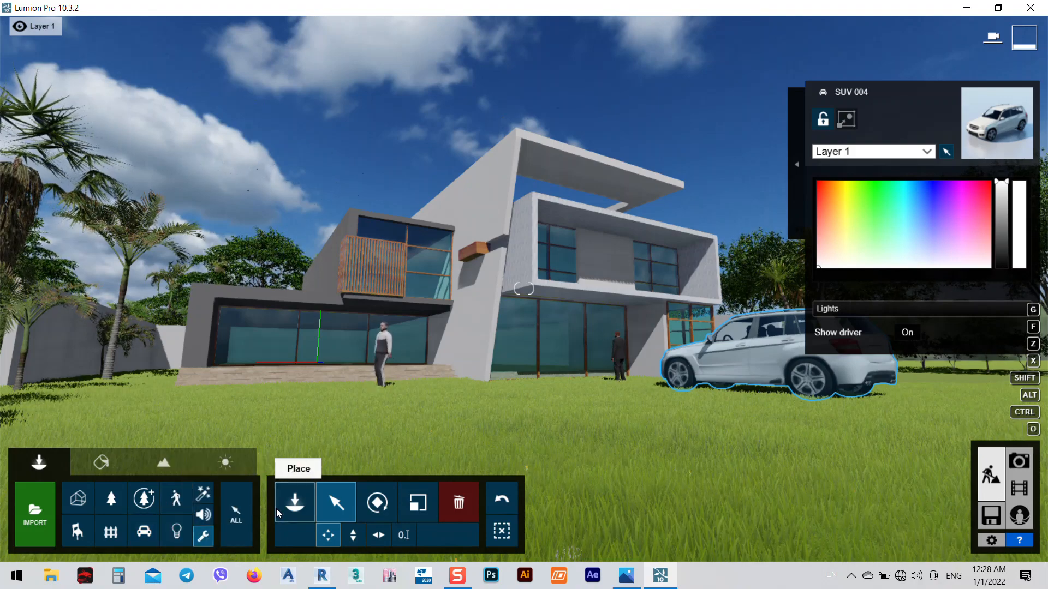
{"action": "left_click", "coordinate": [295, 501]}
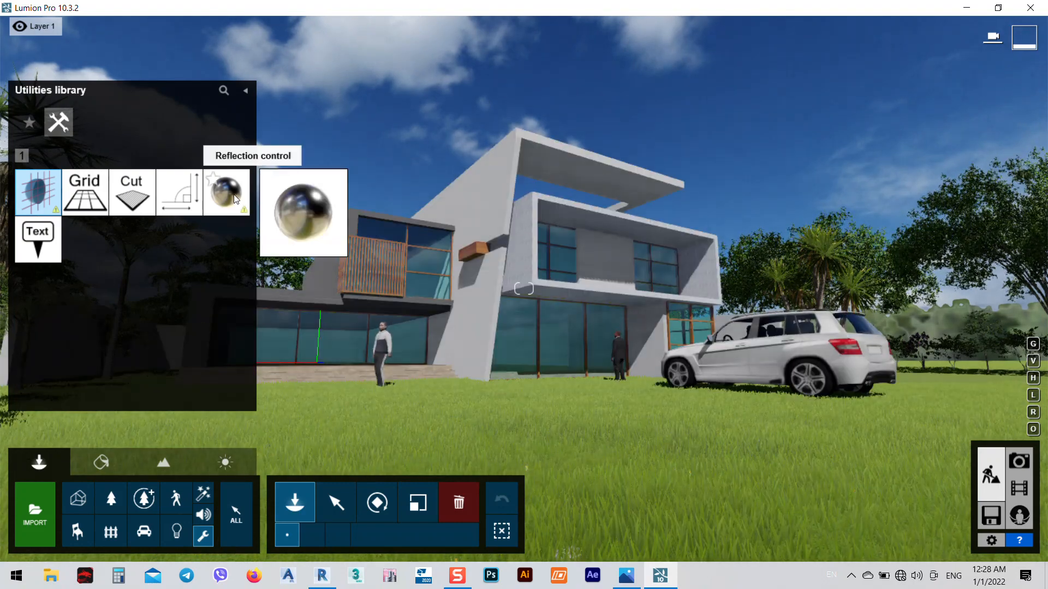
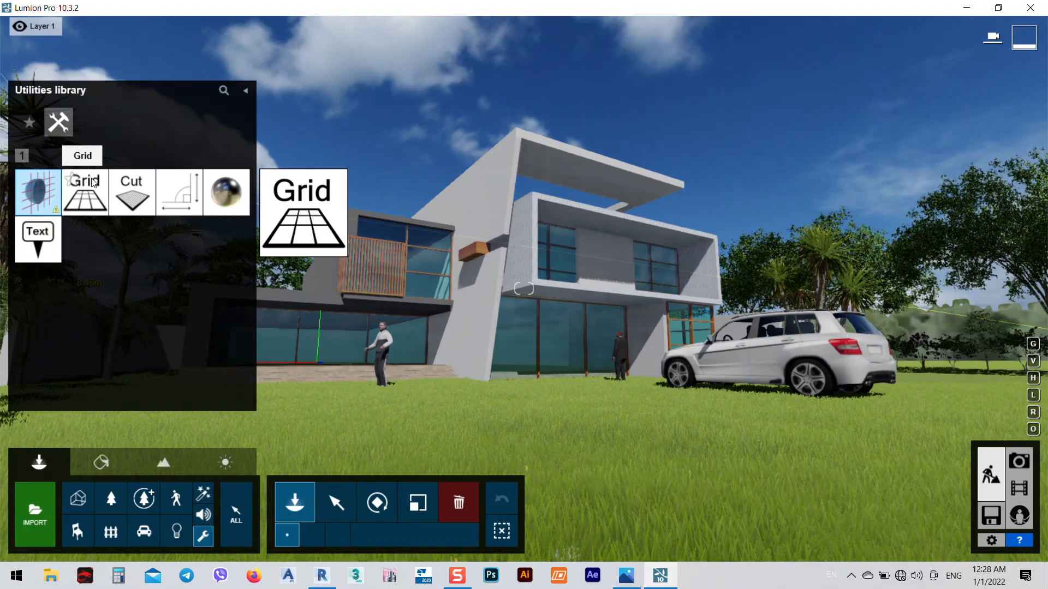
{"action": "left_click", "coordinate": [37, 239]}
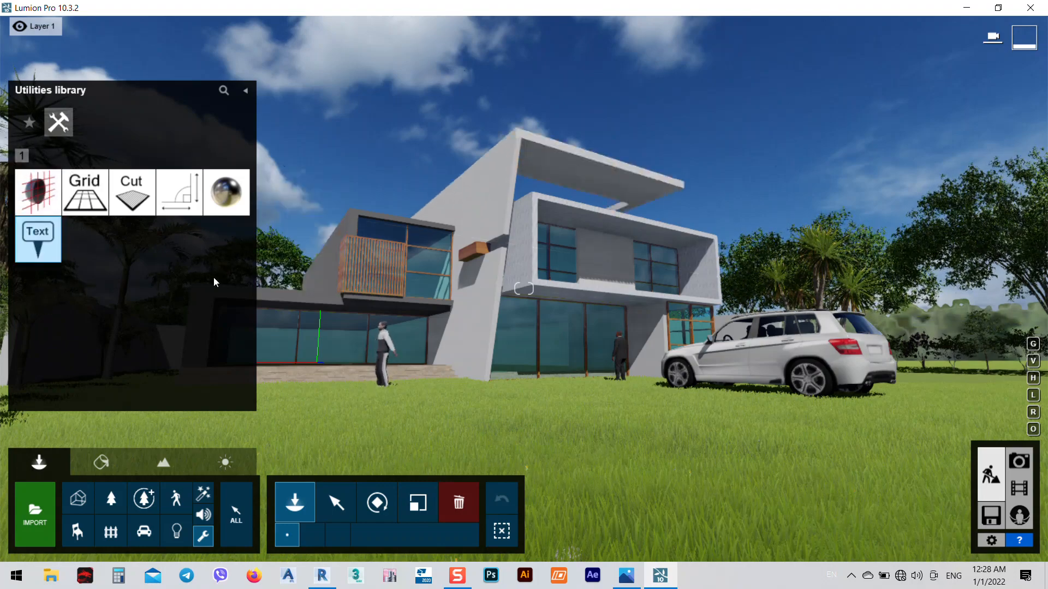
{"action": "left_click", "coordinate": [557, 406]}
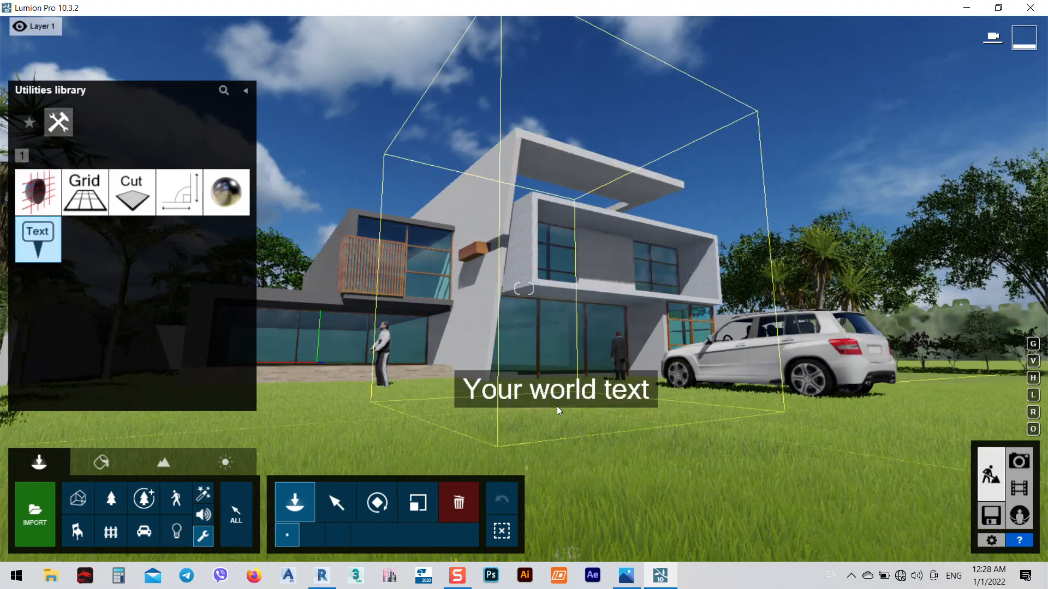
{"action": "key", "text": "Escape"}
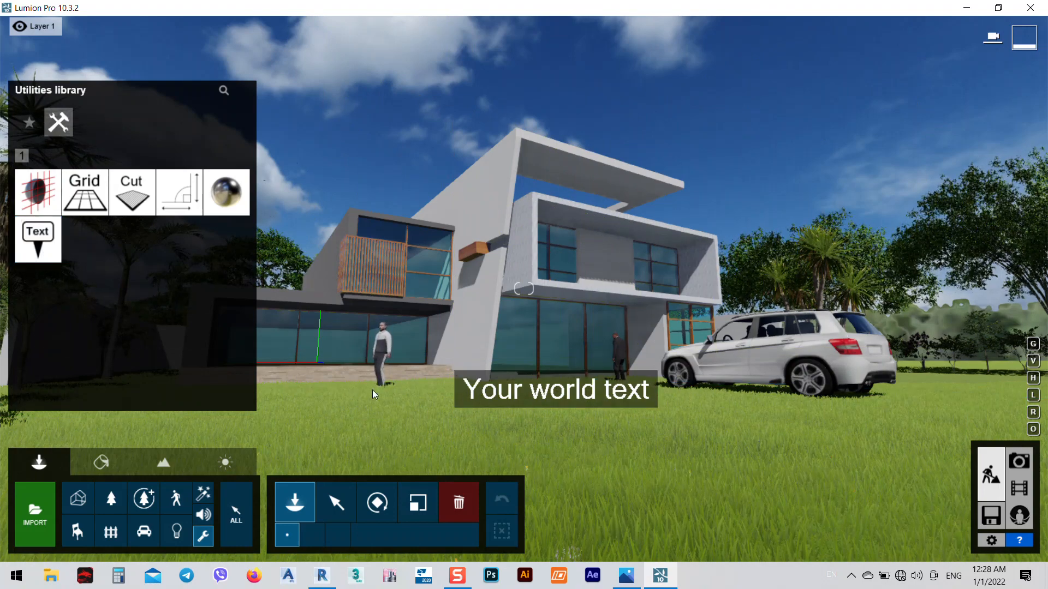
- Replace the default wording of the lawn text label with the title Engineer and the engineer's name
{"action": "left_click", "coordinate": [336, 502]}
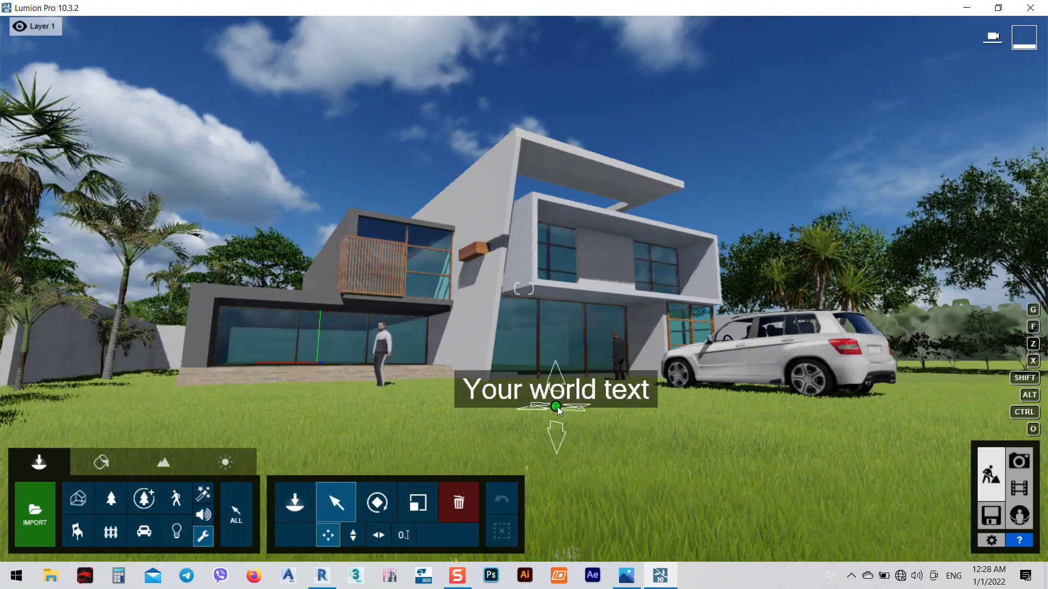
{"action": "left_click", "coordinate": [556, 407]}
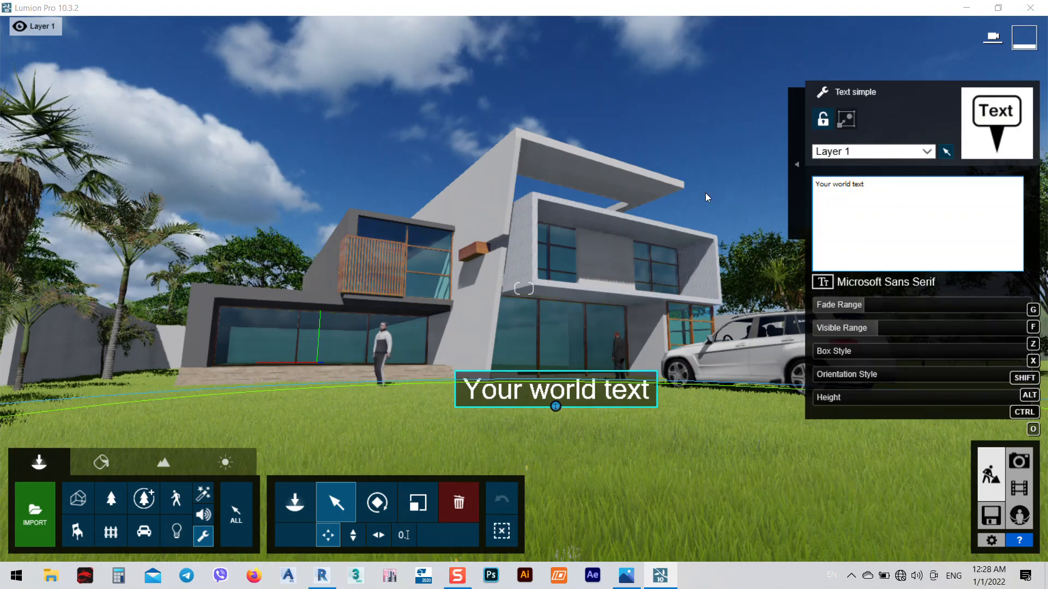
{"action": "key", "text": "BackSpace"}
{"action": "key", "text": "BackSpace"}
{"action": "key", "text": "BackSpace"}
{"action": "key", "text": "BackSpace"}
{"action": "key", "text": "BackSpace"}
{"action": "key", "text": "BackSpace"}
{"action": "key", "text": "BackSpace"}
{"action": "key", "text": "BackSpace"}
{"action": "key", "text": "BackSpace"}
{"action": "key", "text": "BackSpace"}
{"action": "key", "text": "BackSpace"}
{"action": "key", "text": "BackSpace"}
{"action": "key", "text": "BackSpace"}
{"action": "key", "text": "BackSpace"}
{"action": "key", "text": "BackSpace"}
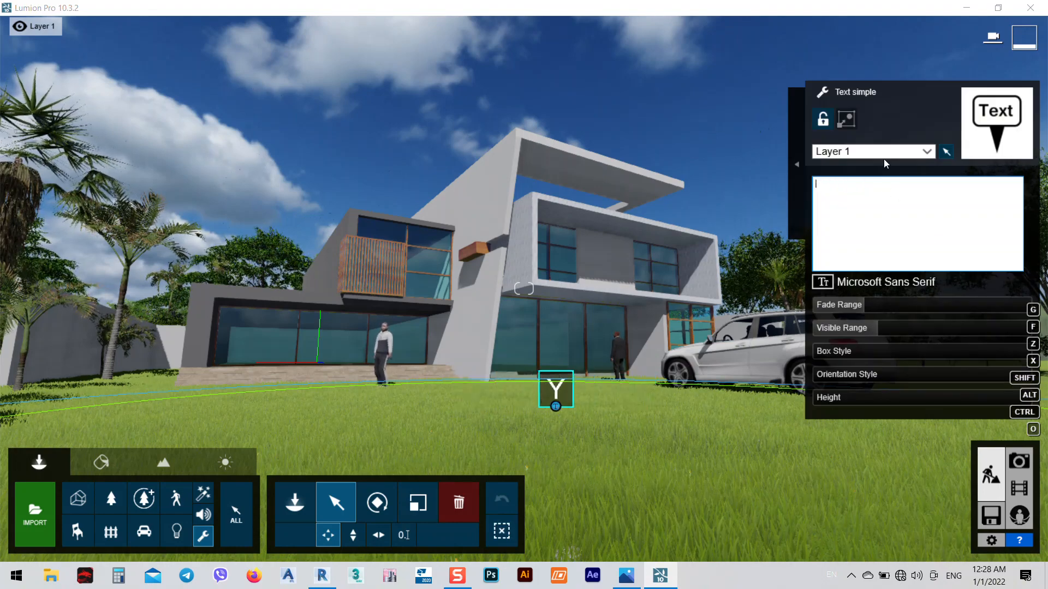
{"action": "type", "text": "Eng"}
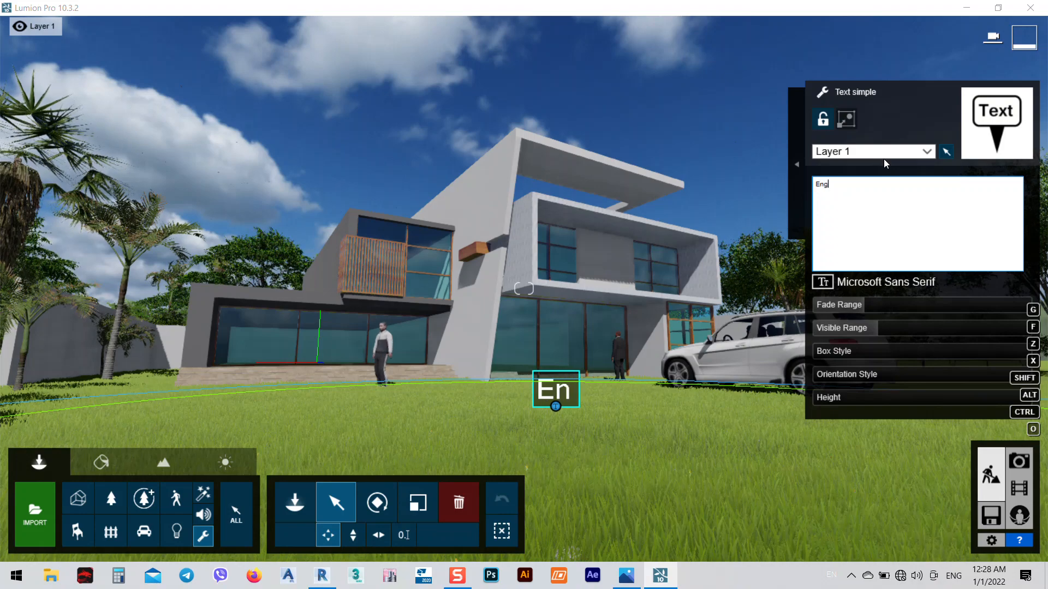
{"action": "type", "text": "ineer"}
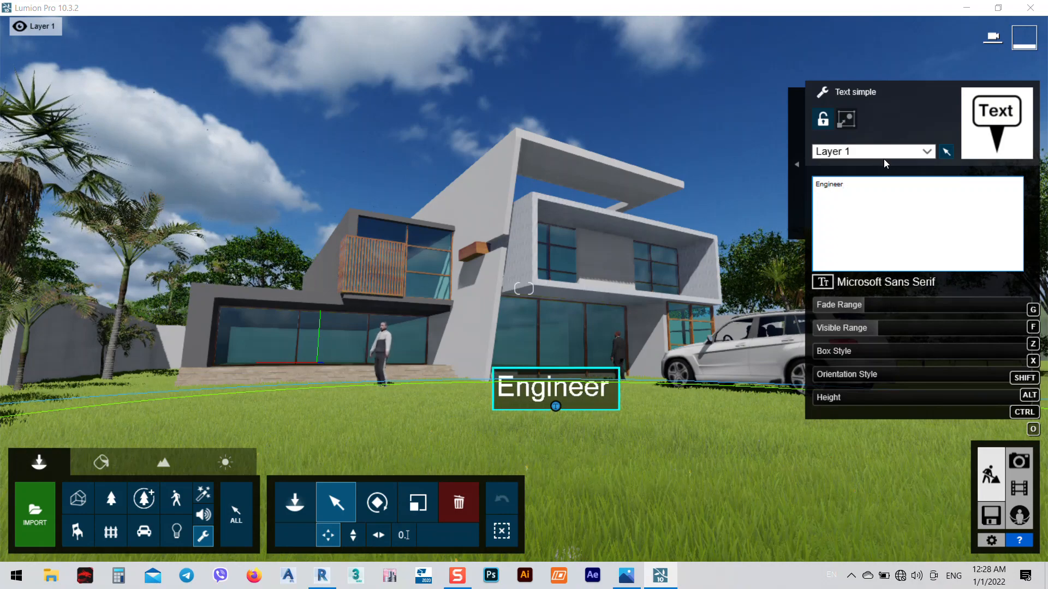
{"action": "type", "text": " Psht"}
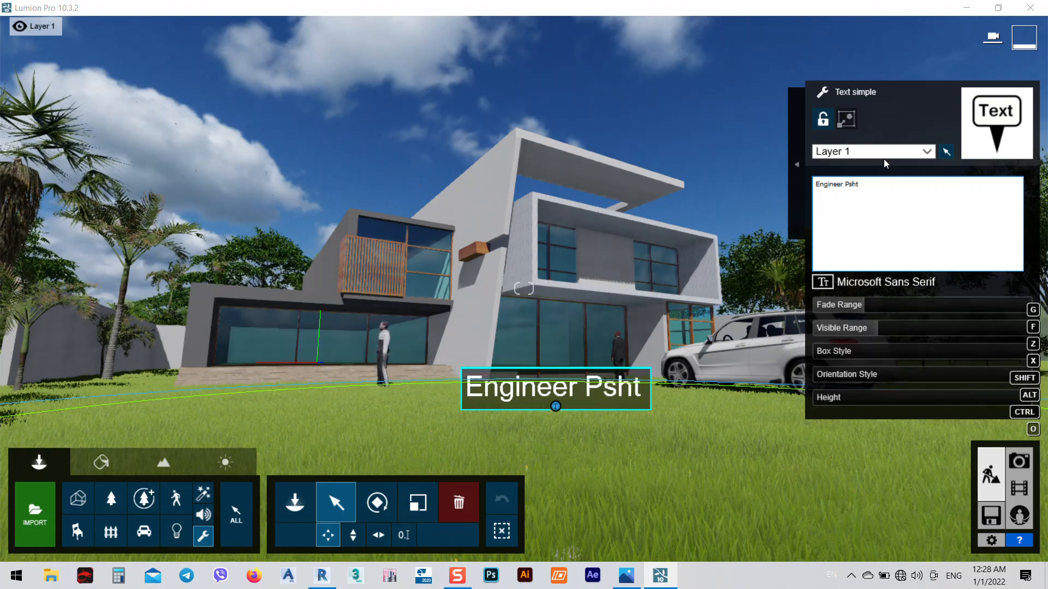
{"action": "type", "text": "ewan"}
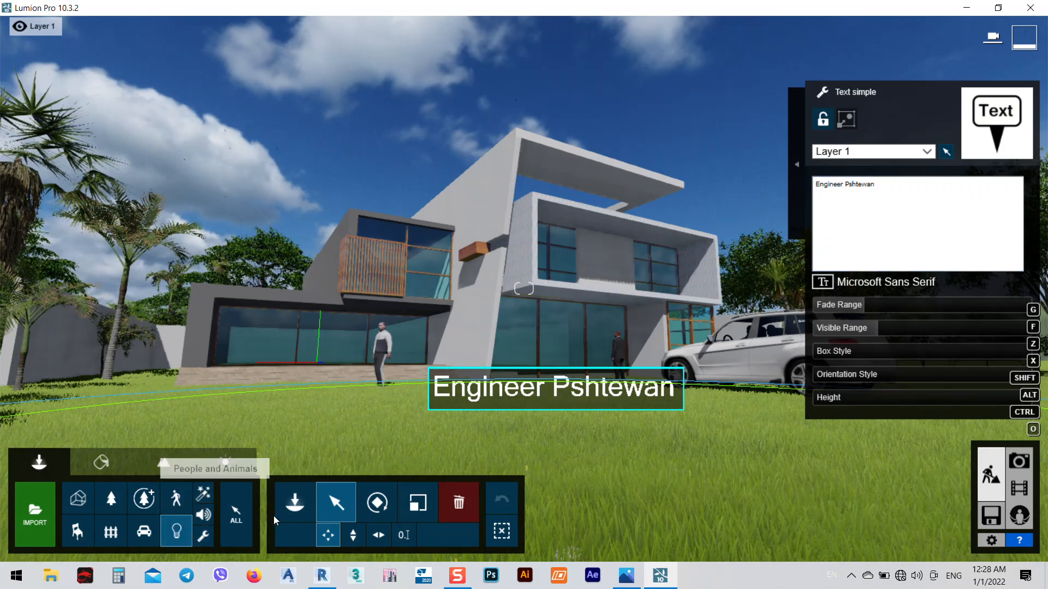
- Look through the spotlights and area lights in the Lights library
{"action": "left_click", "coordinate": [287, 508]}
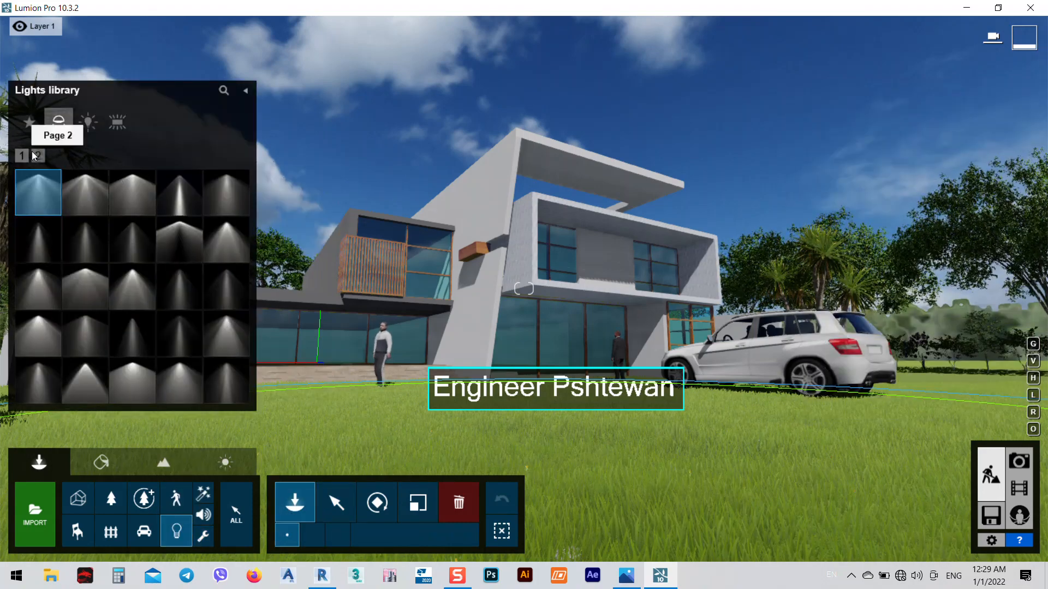
{"action": "left_click", "coordinate": [118, 126]}
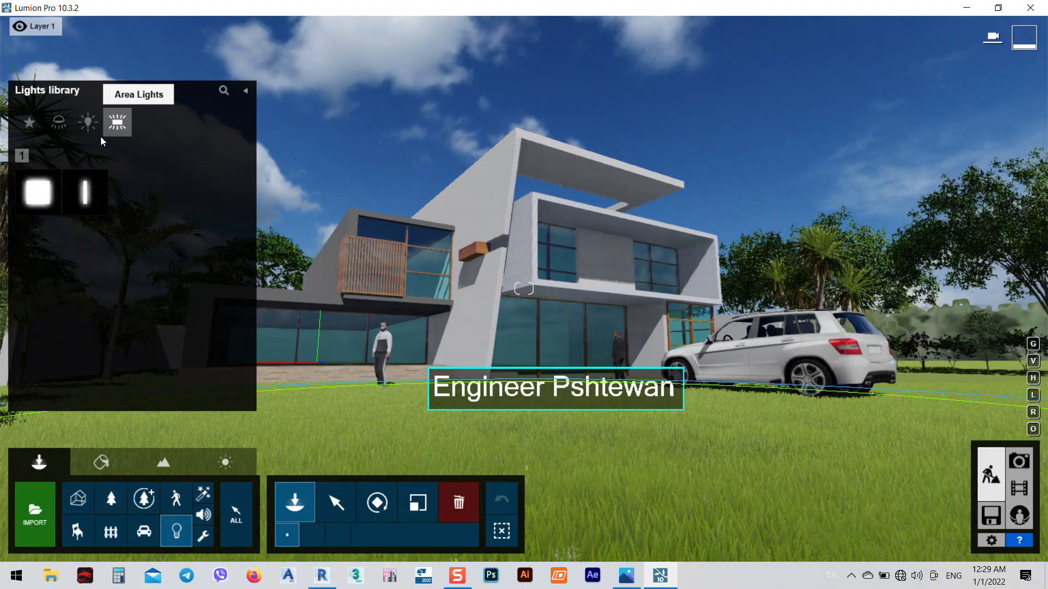
{"action": "left_click", "coordinate": [57, 125]}
{"action": "left_click", "coordinate": [39, 156]}
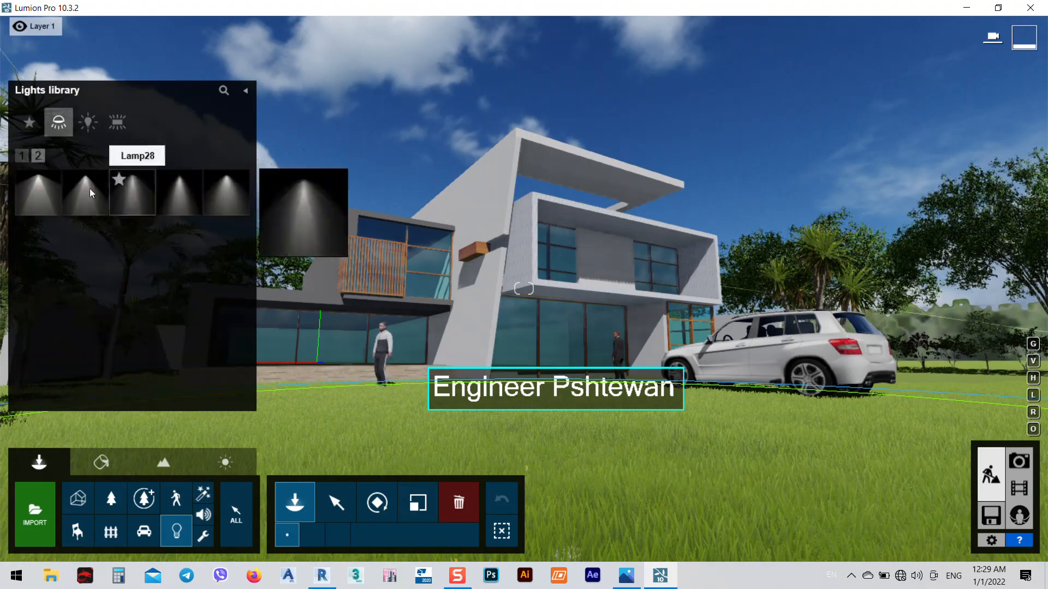
{"action": "left_click", "coordinate": [22, 155]}
- Browse the Outdoor library and place a wooden-slat bench with a black frame in the lawn foreground near the SUV
{"action": "left_click", "coordinate": [139, 542]}
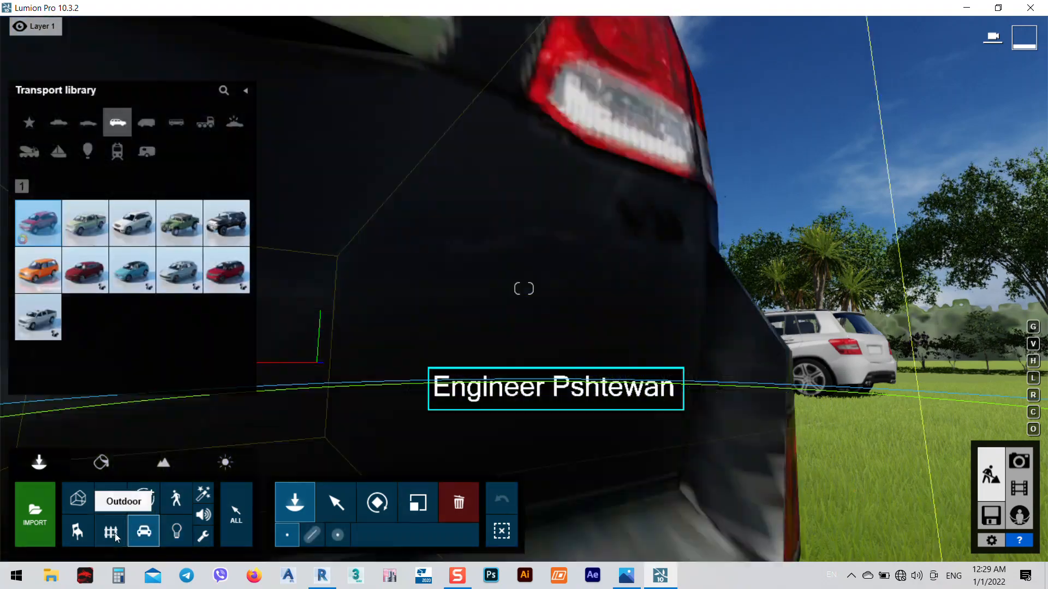
{"action": "left_click", "coordinate": [110, 531]}
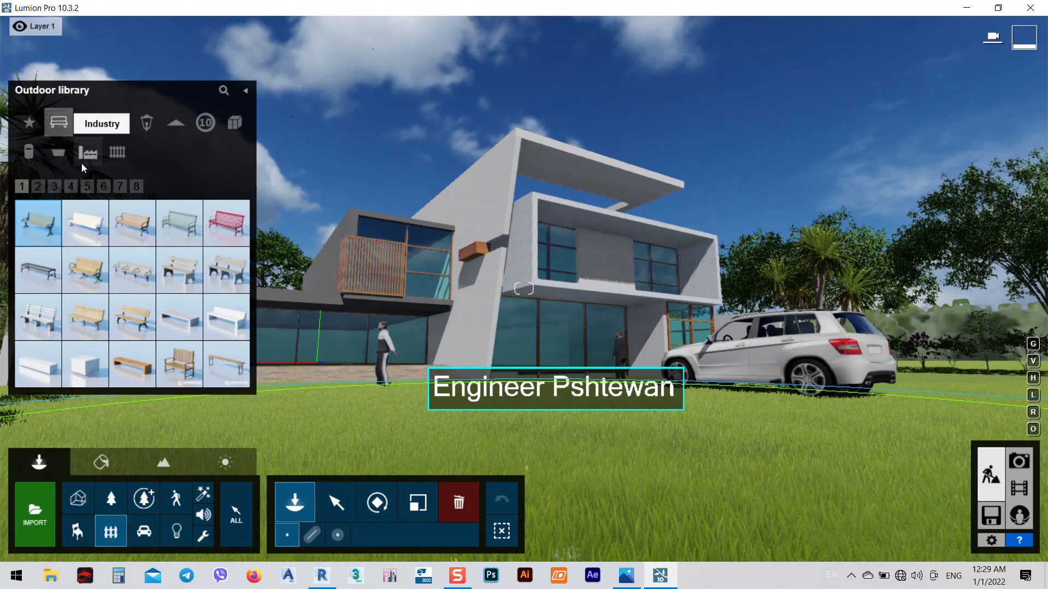
{"action": "left_click", "coordinate": [83, 188]}
{"action": "left_click", "coordinate": [146, 129]}
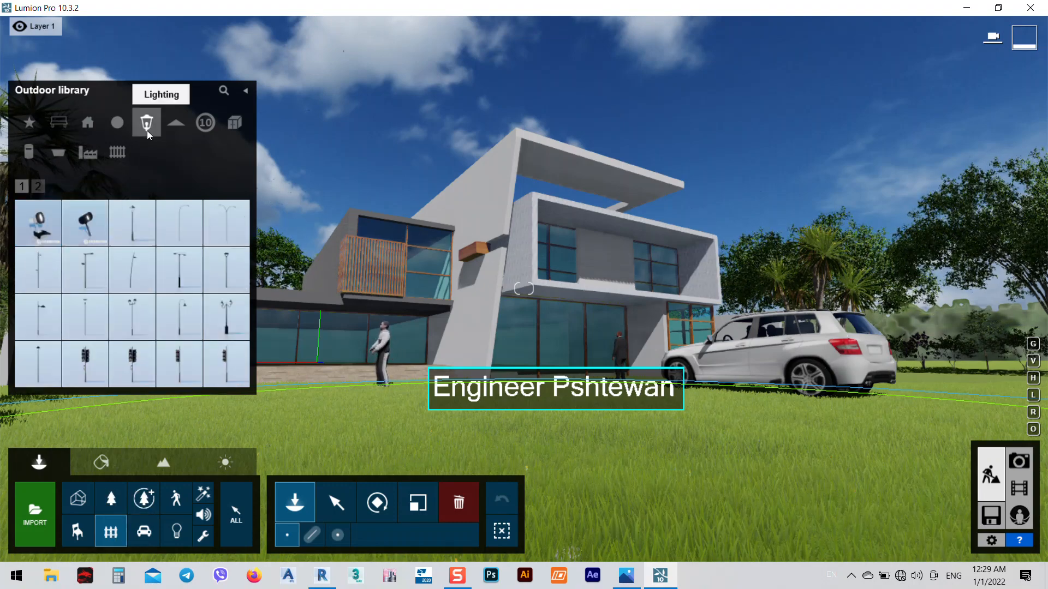
{"action": "left_click", "coordinate": [125, 127]}
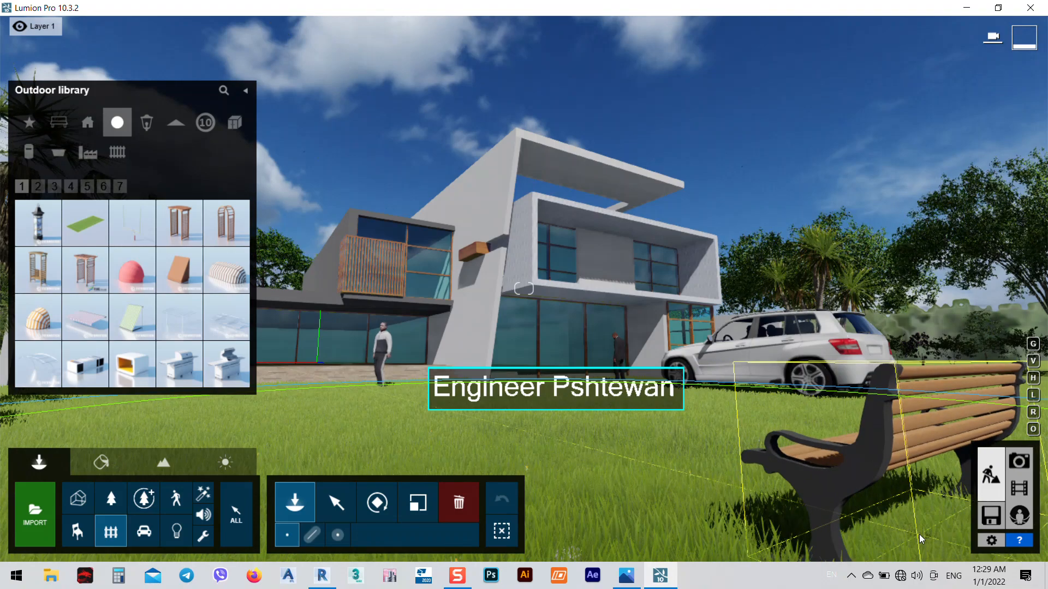
{"action": "left_click", "coordinate": [931, 535]}
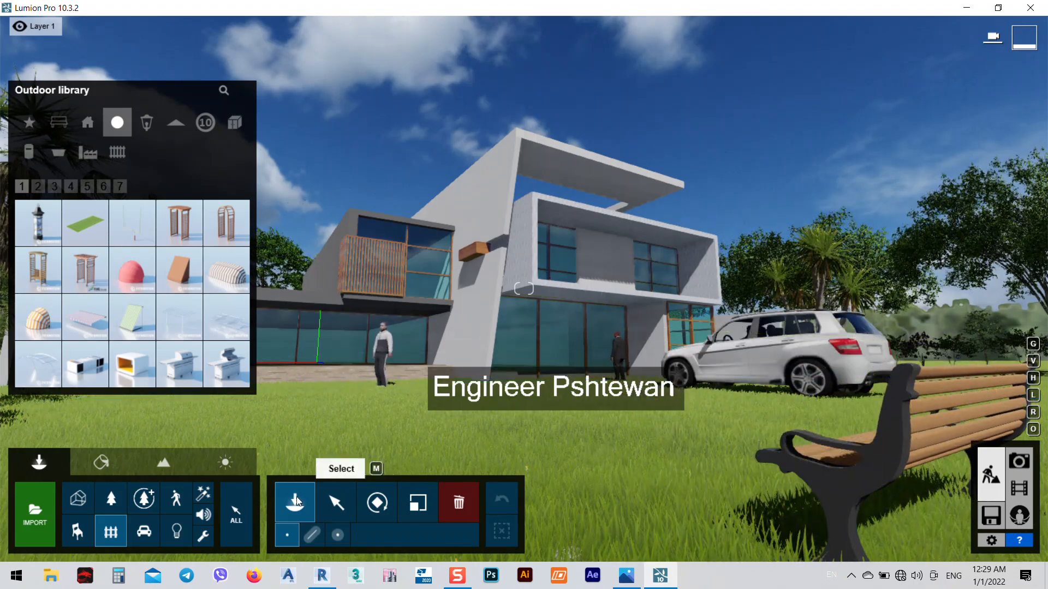
- Delete the text label from the lawn in front of the villa
{"action": "left_click", "coordinate": [335, 513]}
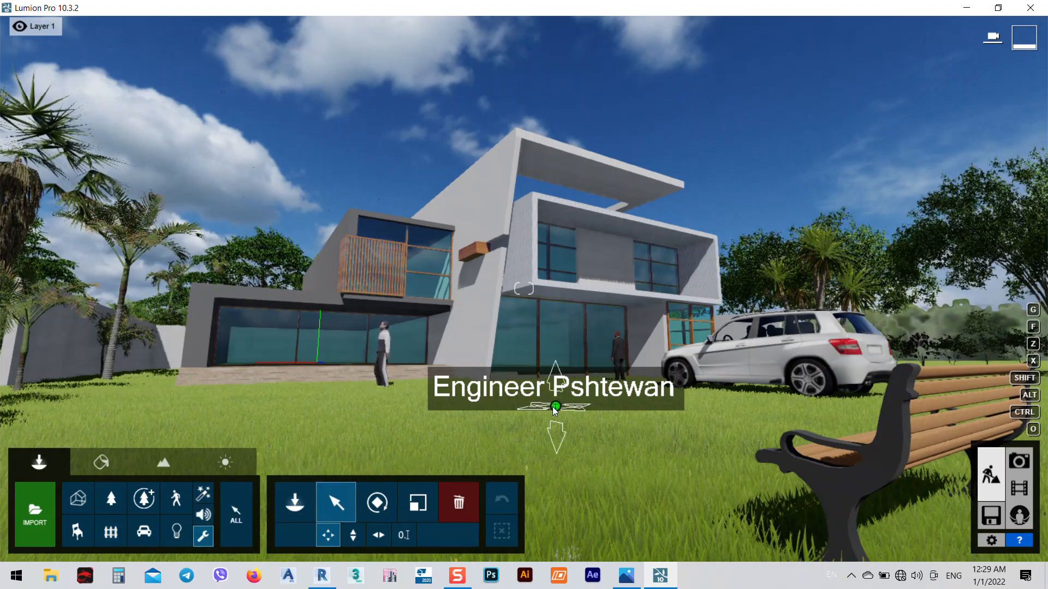
{"action": "left_click", "coordinate": [555, 407]}
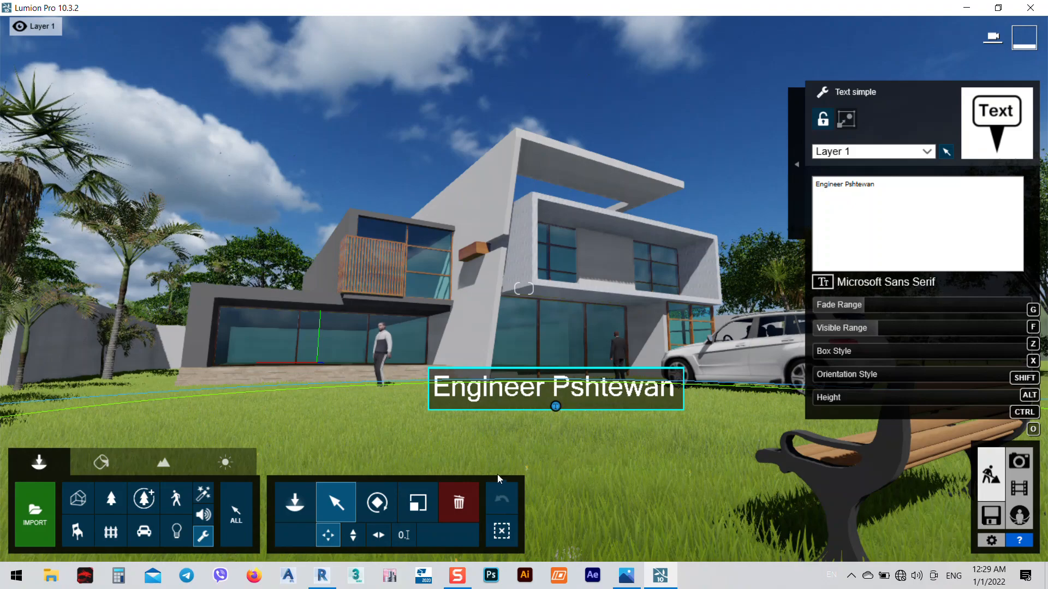
{"action": "left_click", "coordinate": [469, 494]}
{"action": "left_click", "coordinate": [558, 407]}
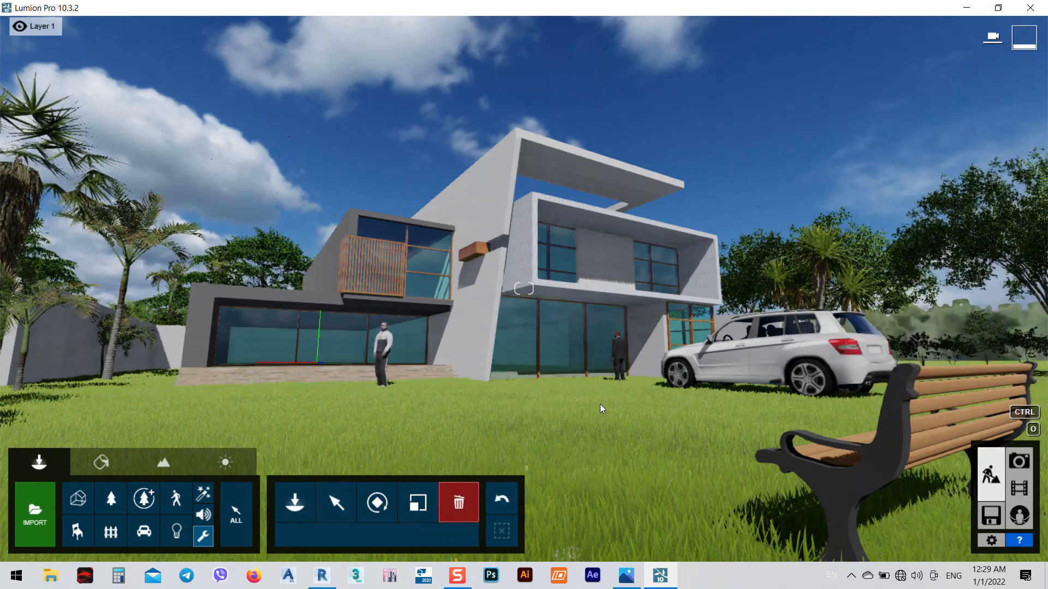
- Switch to Photo mode and apply the Realistic style to Photo 1
{"action": "left_click", "coordinate": [1018, 464]}
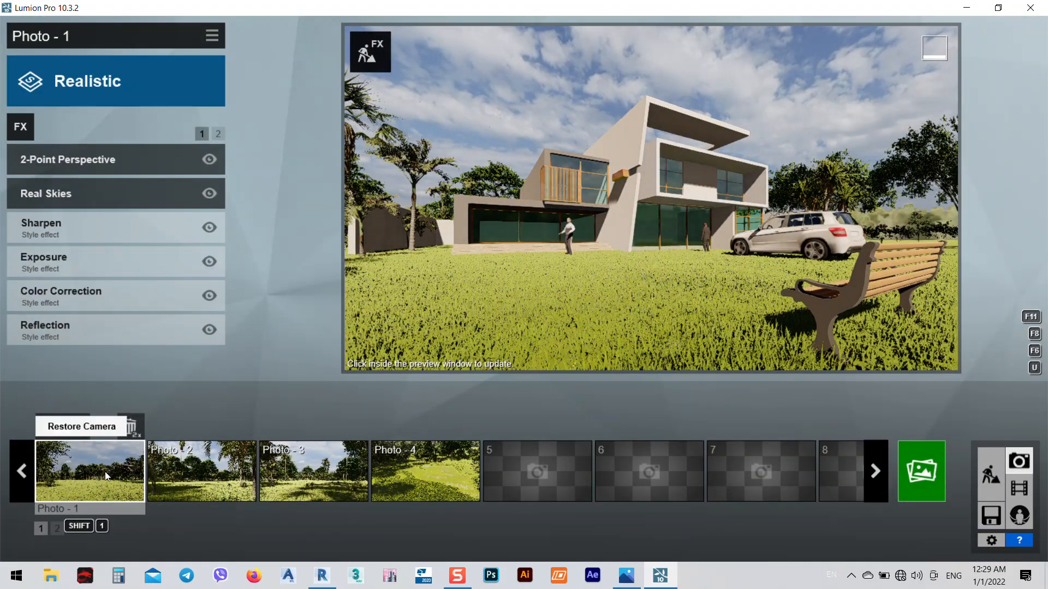
{"action": "left_click", "coordinate": [103, 94]}
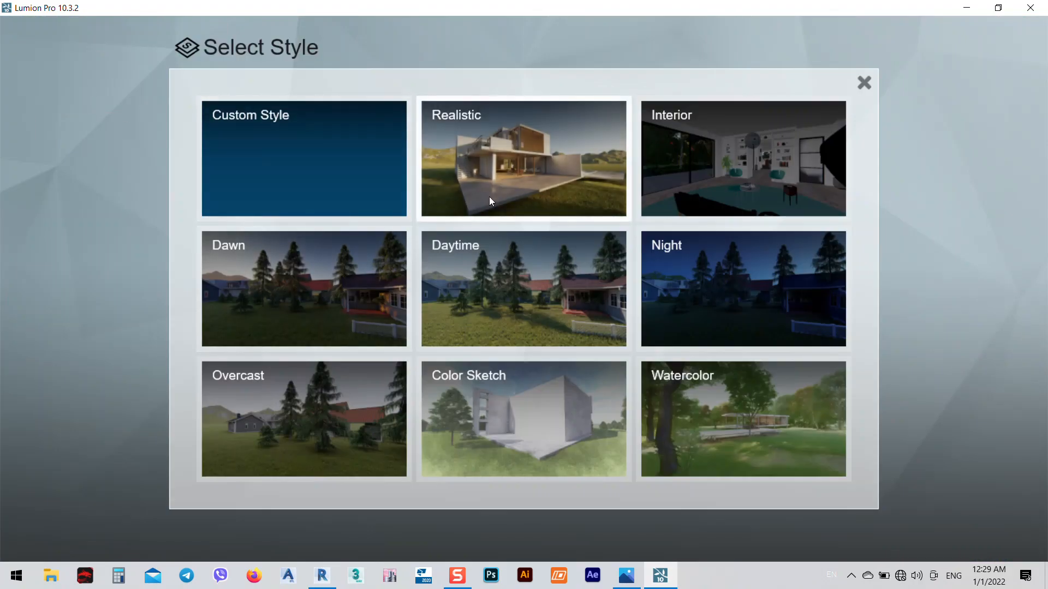
{"action": "left_click", "coordinate": [508, 143]}
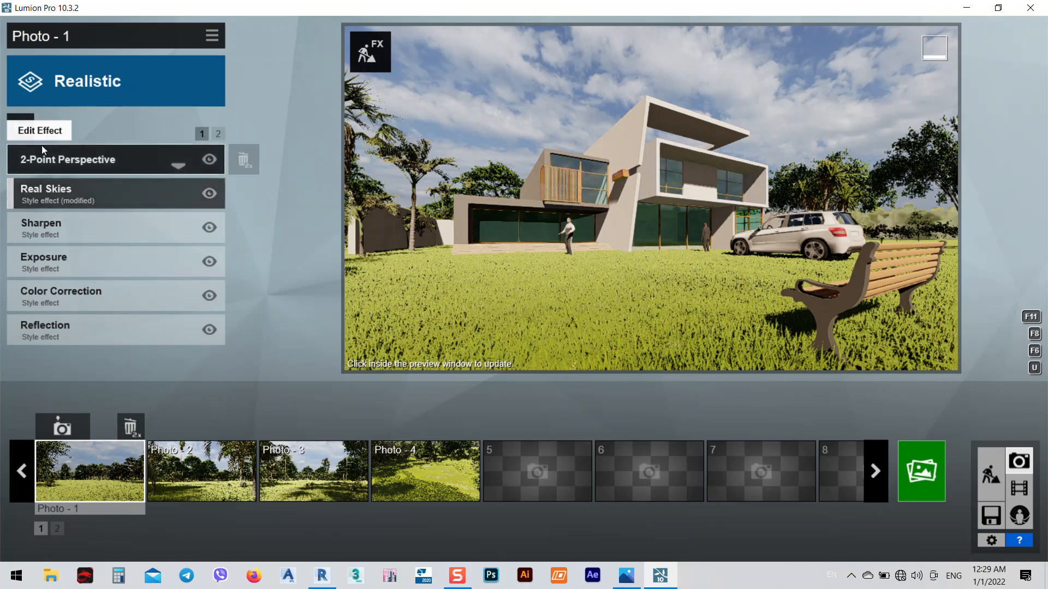
- Add the Sky and Clouds effect to Photo 1 and store the current front view of the villa in it
{"action": "left_click", "coordinate": [17, 126]}
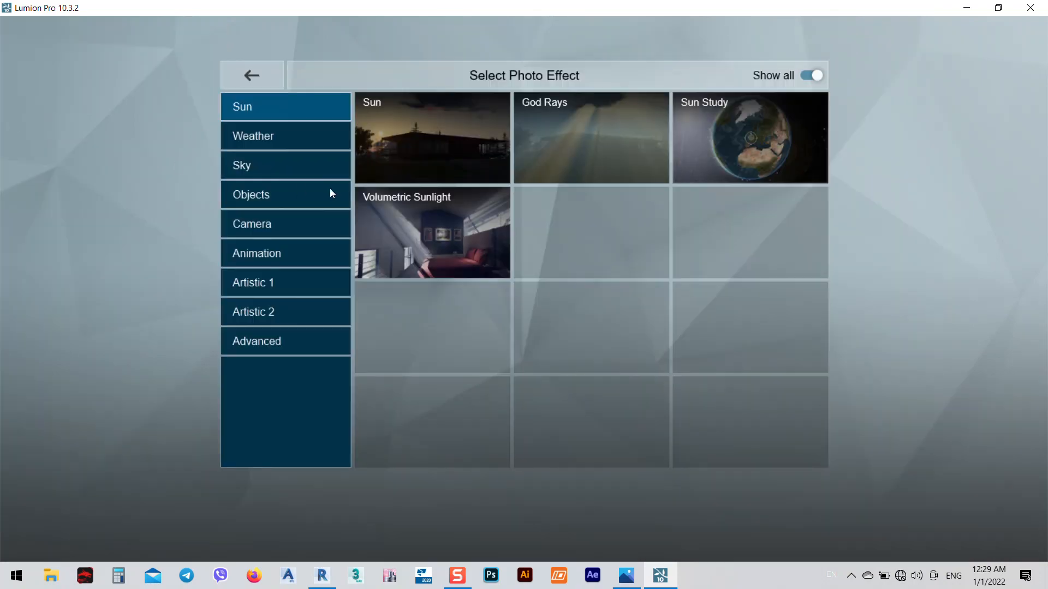
{"action": "left_click", "coordinate": [267, 140]}
{"action": "left_click", "coordinate": [297, 166]}
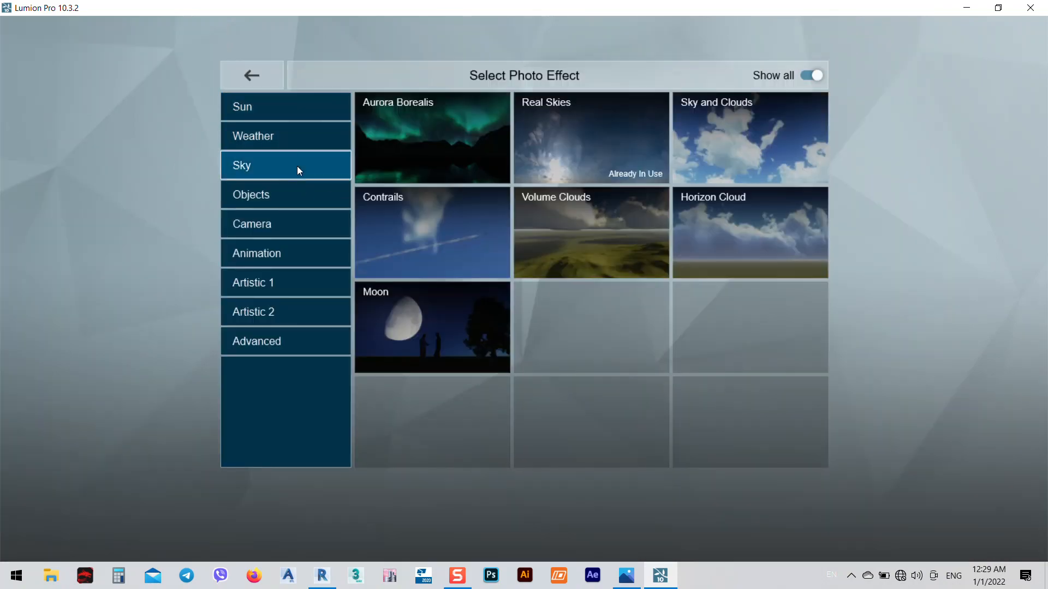
{"action": "left_click", "coordinate": [755, 139]}
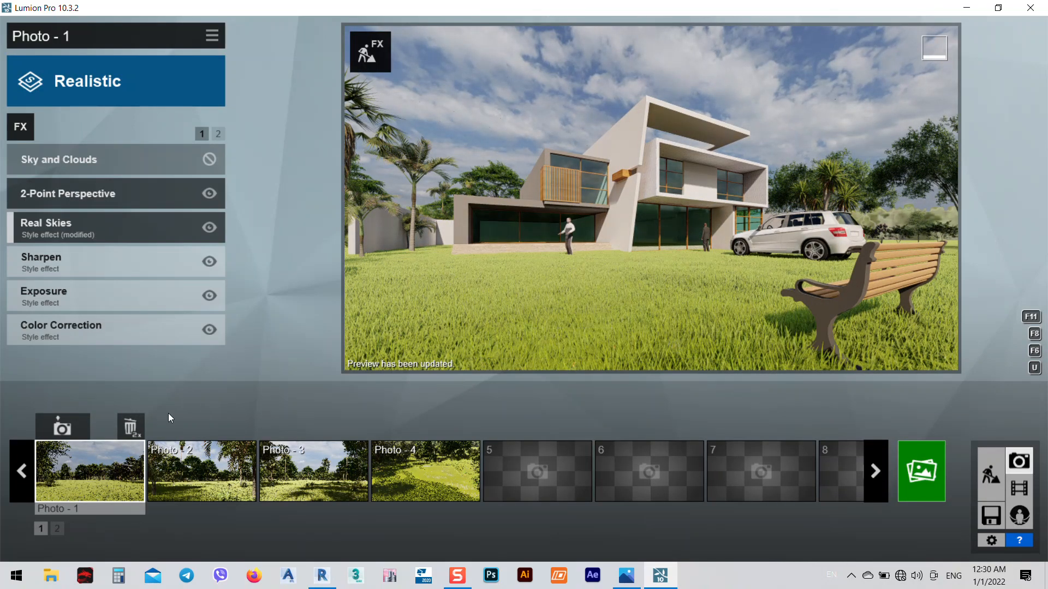
{"action": "left_click", "coordinate": [73, 430]}
- Select Photo 2 and fly its camera out of the trees to a low front view of the villa beside the SUV
{"action": "left_click", "coordinate": [212, 467]}
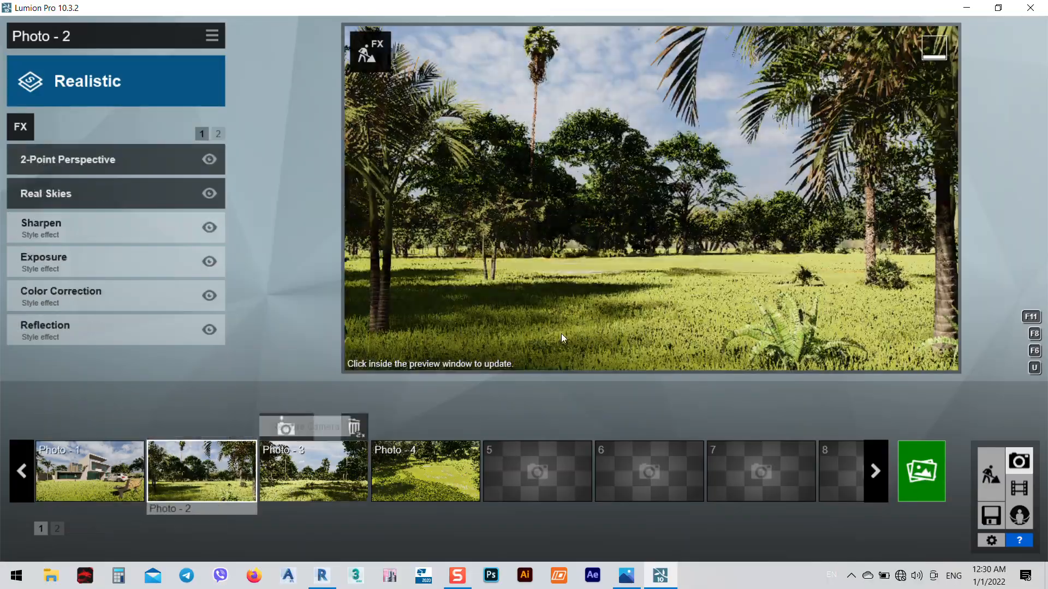
{"action": "key", "text": "w"}
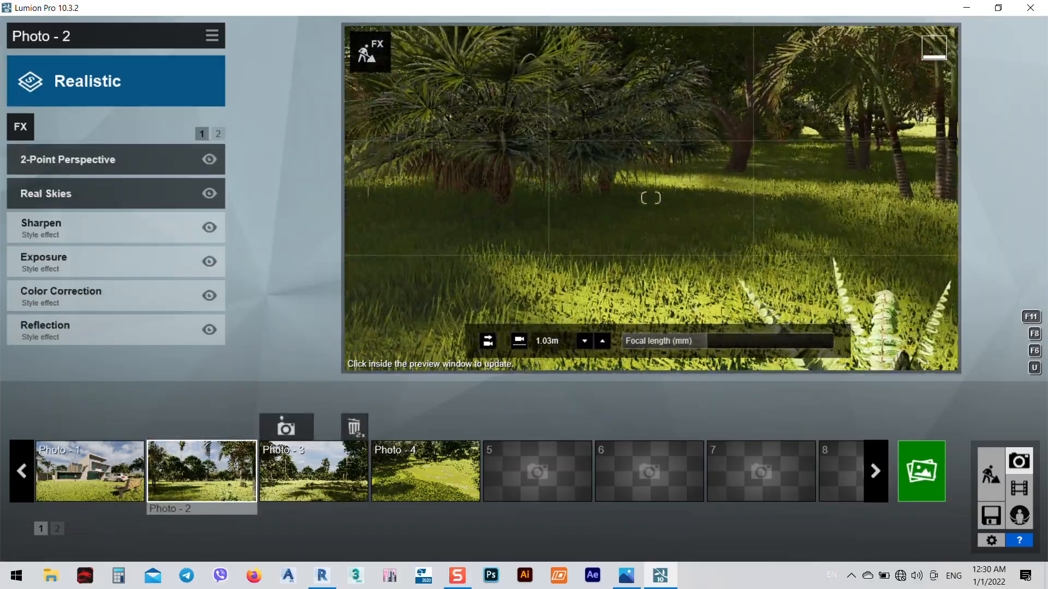
{"action": "right_click_drag", "start_coordinate": [551, 273], "coordinate": [628, 191]}
{"action": "key", "text": "q"}
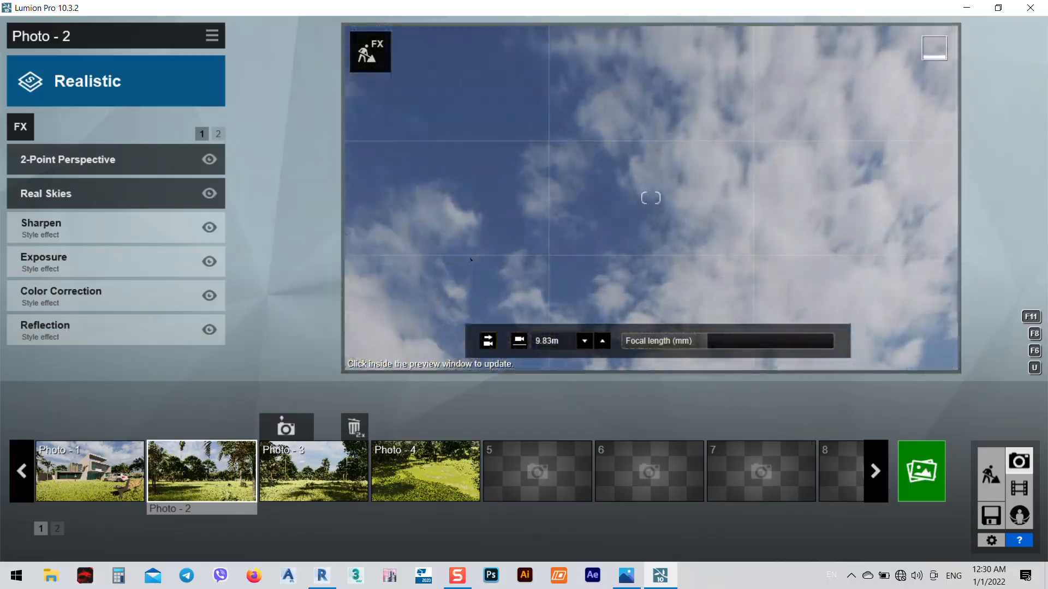
{"action": "key", "text": "q"}
{"action": "mouse_move", "coordinate": [459, 264]}
{"action": "right_mouse_down"}
{"action": "mouse_move", "coordinate": [458, 344]}
{"action": "mouse_move", "coordinate": [895, 207]}
{"action": "mouse_move", "coordinate": [1047, 184]}
{"action": "mouse_move", "coordinate": [1042, 109]}
{"action": "mouse_move", "coordinate": [960, 71]}
{"action": "mouse_move", "coordinate": [1016, 71]}
{"action": "mouse_move", "coordinate": [1045, 19]}
{"action": "mouse_move", "coordinate": [993, 41]}
{"action": "mouse_move", "coordinate": [901, 52]}
{"action": "mouse_move", "coordinate": [885, 63]}
{"action": "mouse_move", "coordinate": [891, 76]}
{"action": "mouse_move", "coordinate": [884, 35]}
{"action": "right_mouse_up"}
{"action": "key", "text": "w"}
{"action": "key", "text": "w"}
{"action": "key", "text": "w"}
{"action": "key", "text": "w"}
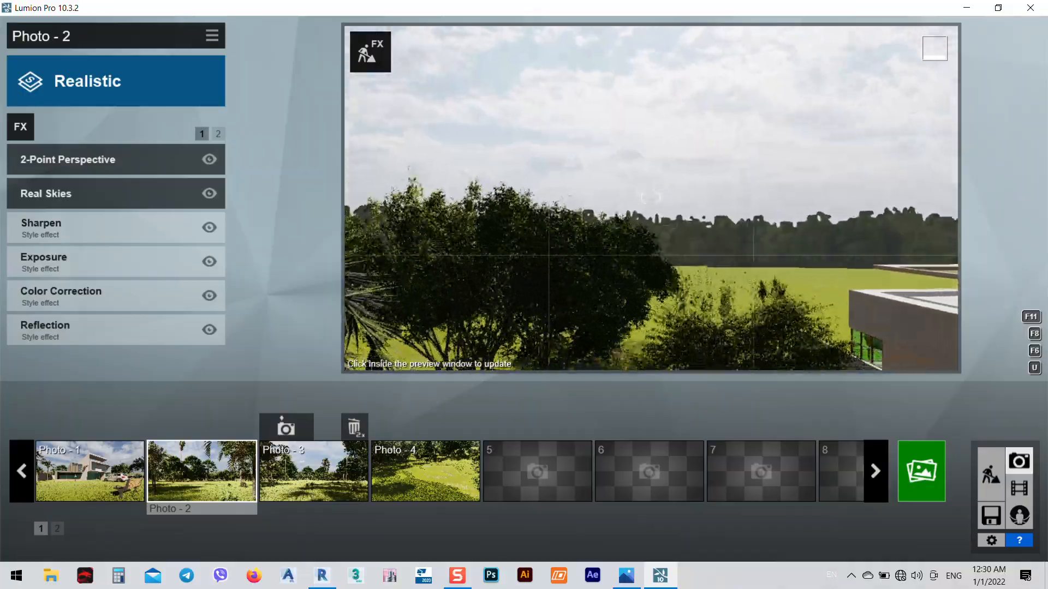
{"action": "right_click_drag", "start_coordinate": [651, 198], "coordinate": [670, 219]}
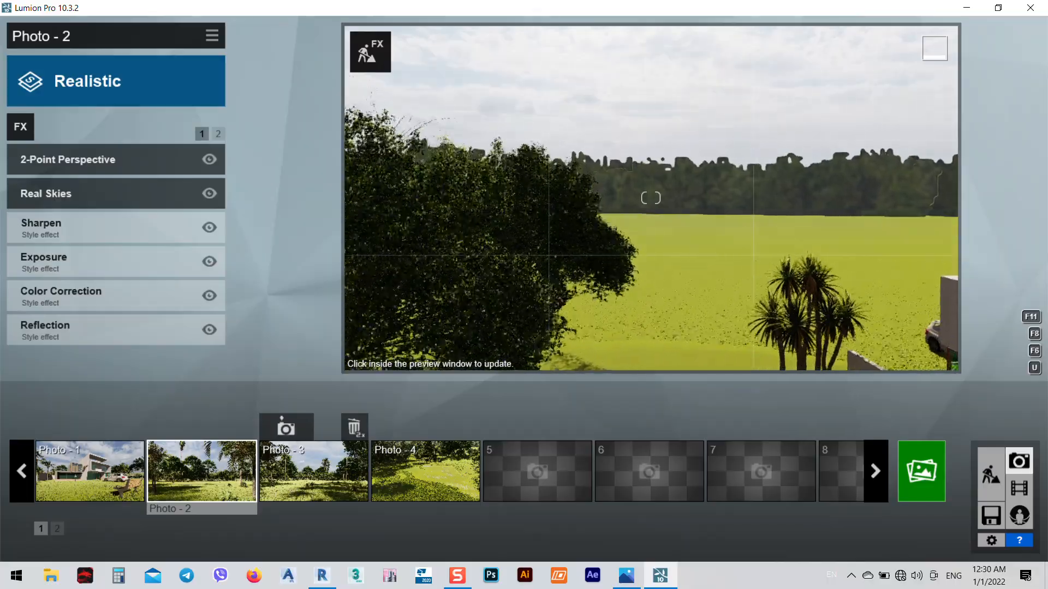
{"action": "key", "text": "w"}
{"action": "right_click_drag", "start_coordinate": [650, 198], "coordinate": [650, 327]}
{"action": "key", "text": "w"}
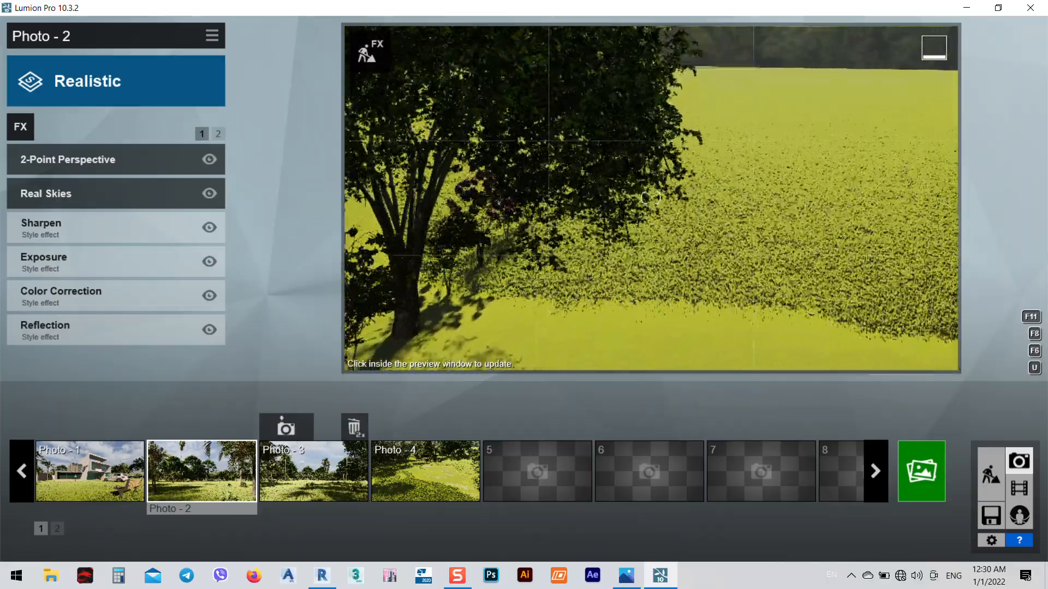
{"action": "right_click_drag", "start_coordinate": [650, 197], "coordinate": [846, 167]}
{"action": "key", "text": "e"}
{"action": "right_click_drag", "start_coordinate": [609, 143], "coordinate": [513, 149]}
{"action": "key", "text": "a"}
{"action": "right_click_drag", "start_coordinate": [651, 197], "coordinate": [616, 180]}
{"action": "key", "text": "w"}
{"action": "key", "text": "w"}
{"action": "key", "text": "a"}
{"action": "key", "text": "e"}
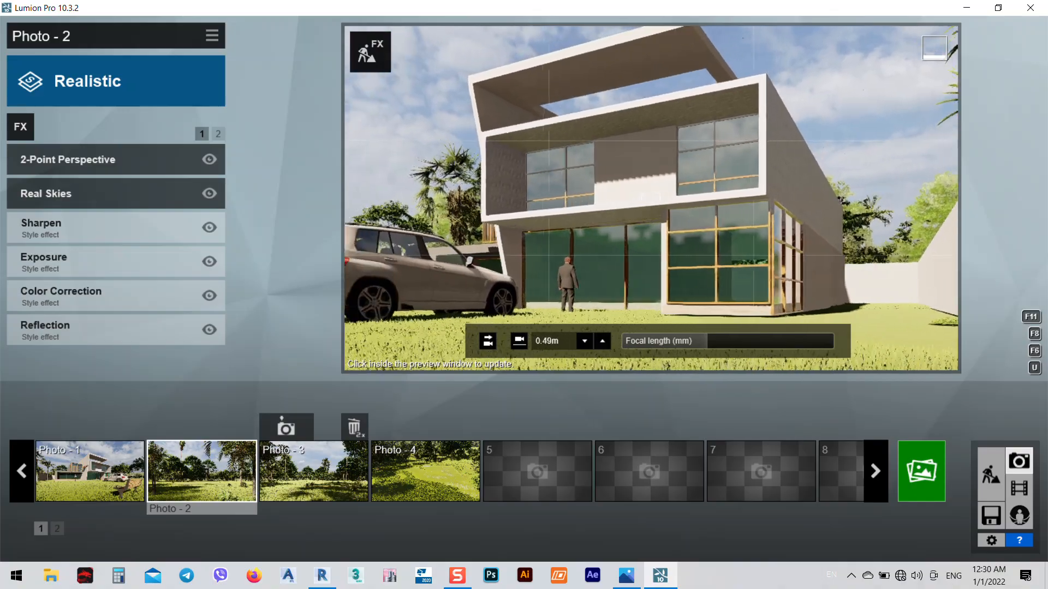
- Raise the camera to about 9.19 m, frame the villa from above its glazed corner, and store the view in Photo 2
{"action": "key", "text": "d"}
{"action": "key", "text": "e"}
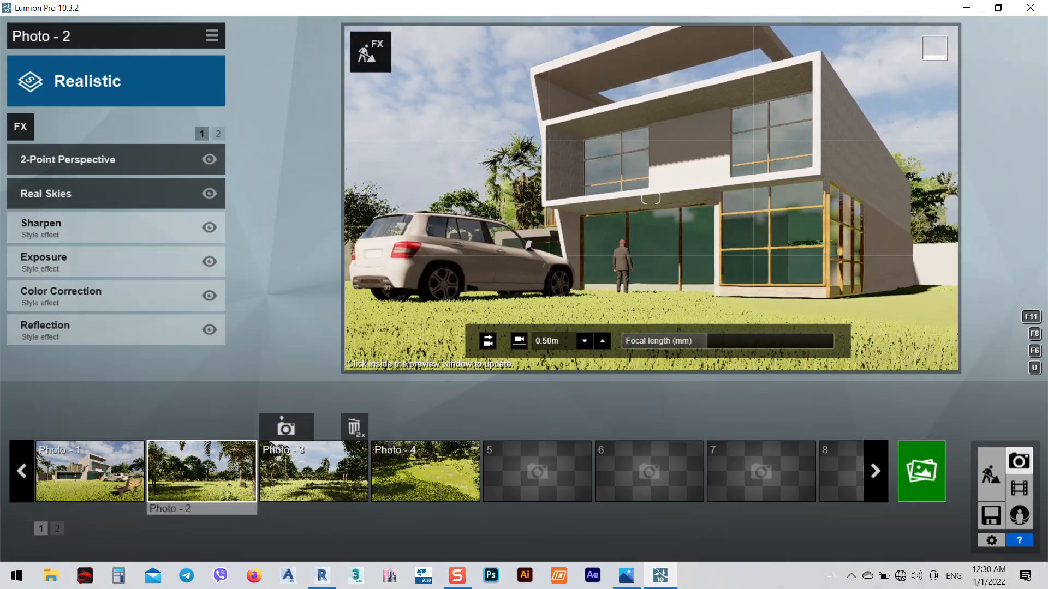
{"action": "key", "text": "w"}
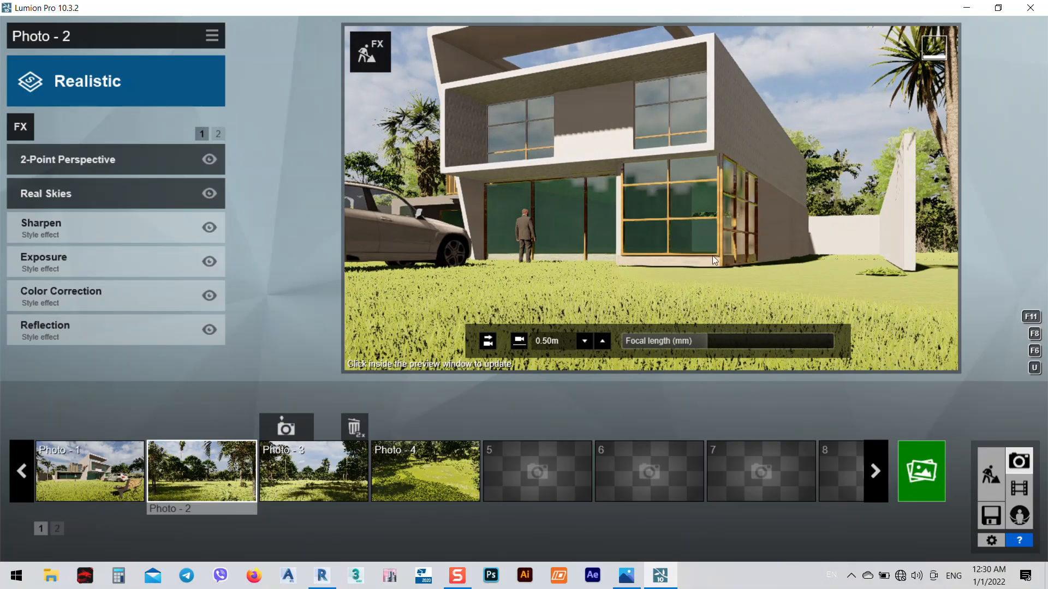
{"action": "key", "text": "s"}
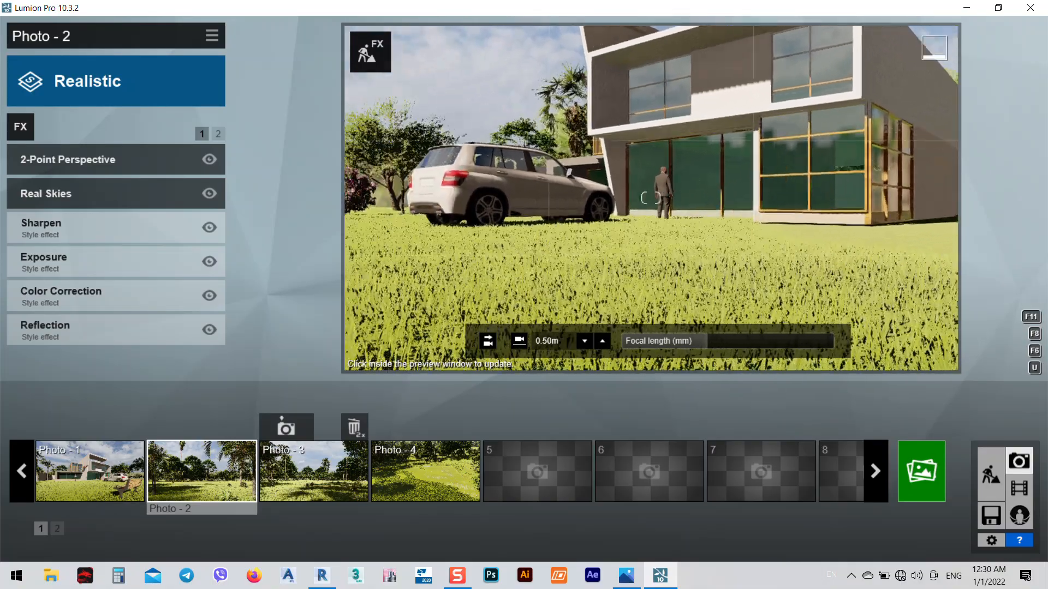
{"action": "key", "text": "q"}
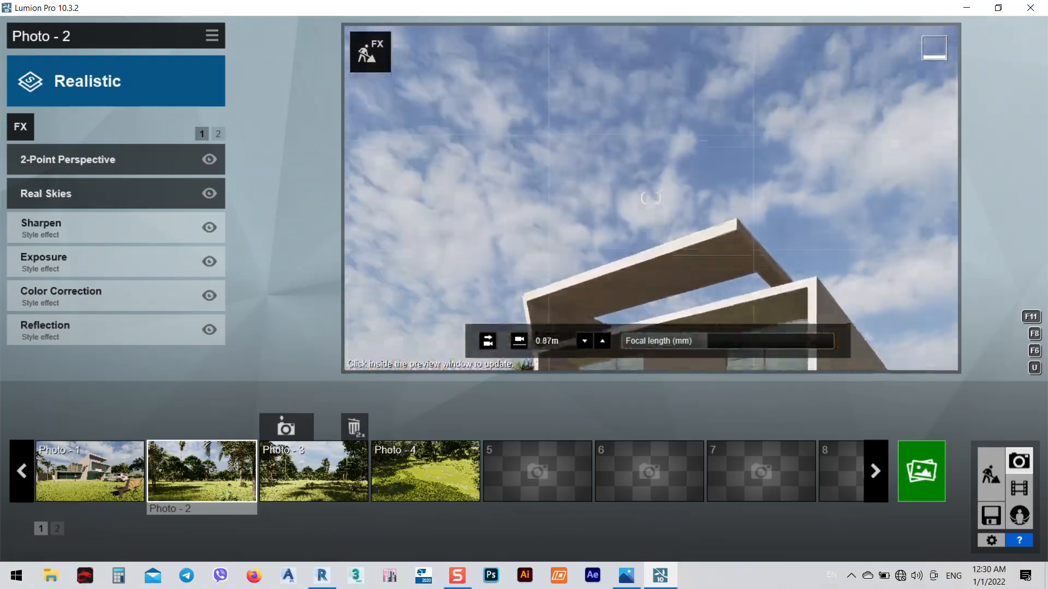
{"action": "right_click_drag", "start_coordinate": [650, 198], "coordinate": [651, 323]}
{"action": "key", "text": "q"}
{"action": "key", "text": "q"}
{"action": "right_click_drag", "start_coordinate": [651, 198], "coordinate": [672, 118]}
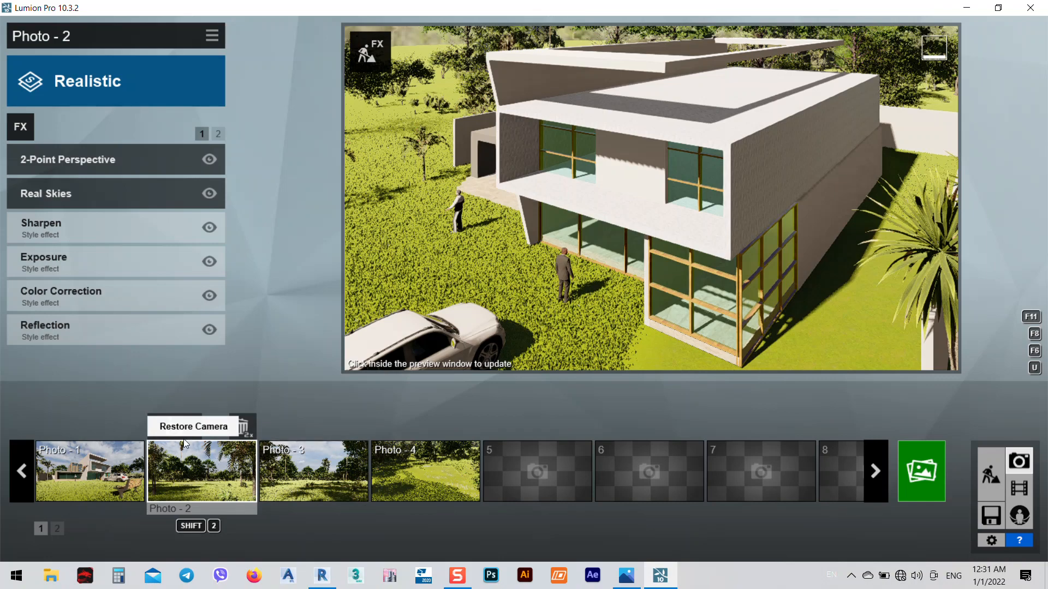
{"action": "left_click", "coordinate": [178, 418]}
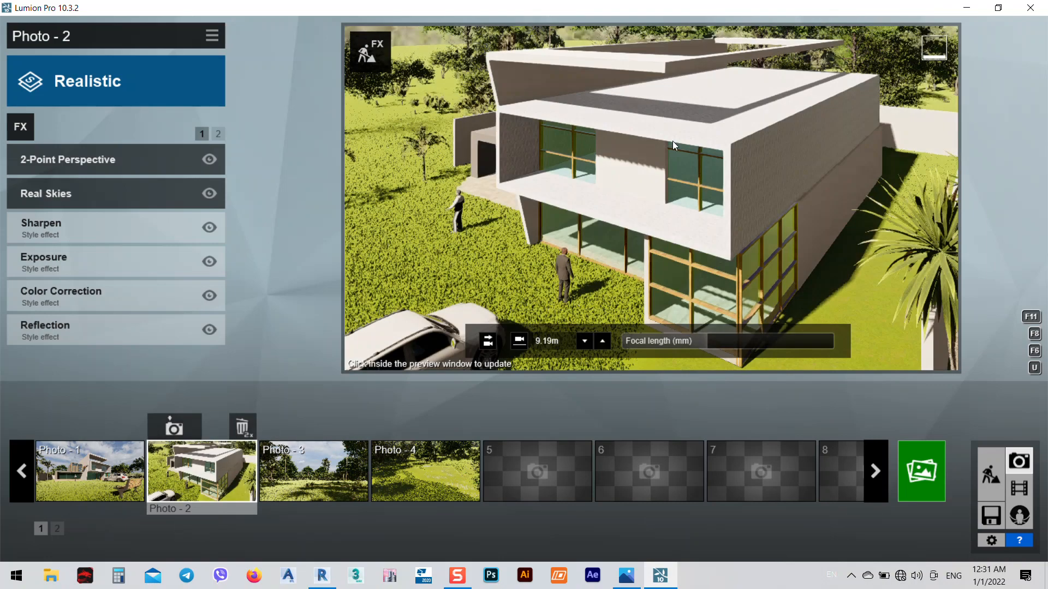
- Remove Photo 4 and Photo 3 from the photo set
{"action": "left_click", "coordinate": [312, 494]}
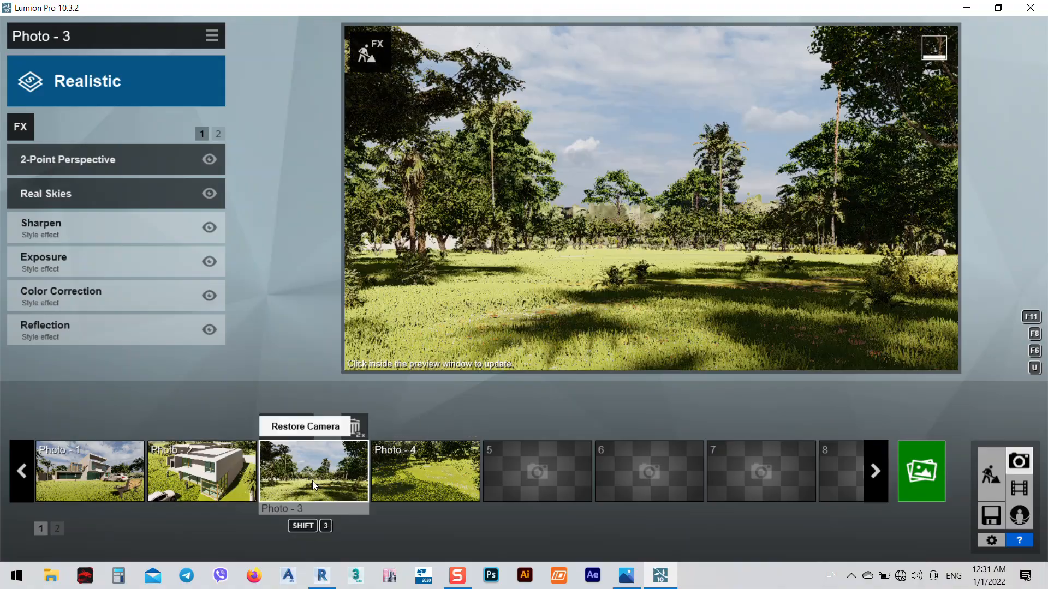
{"action": "right_click_drag", "start_coordinate": [927, 189], "coordinate": [468, 283]}
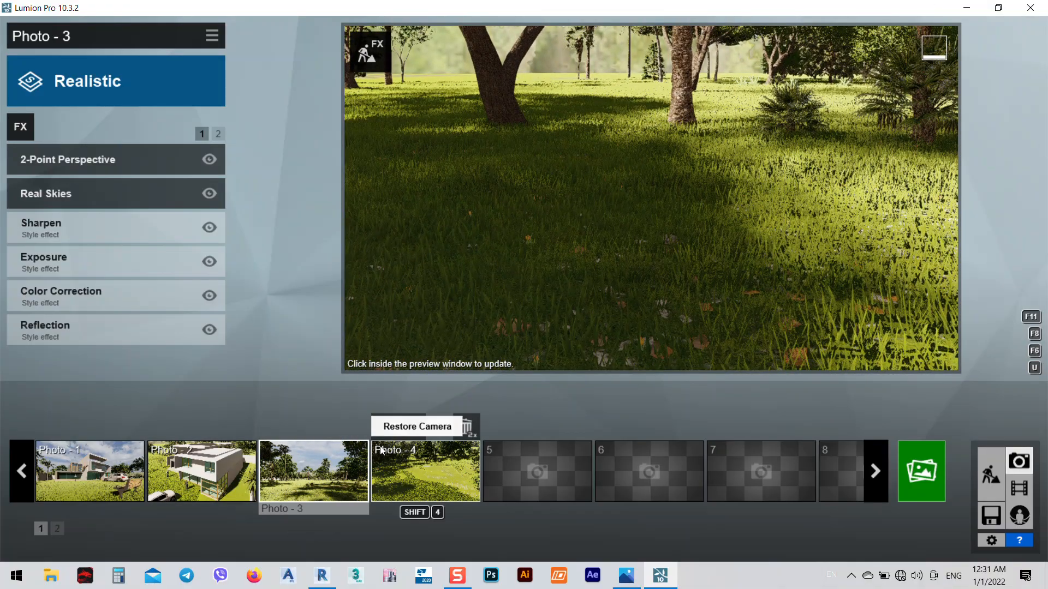
{"action": "double_click", "coordinate": [467, 429]}
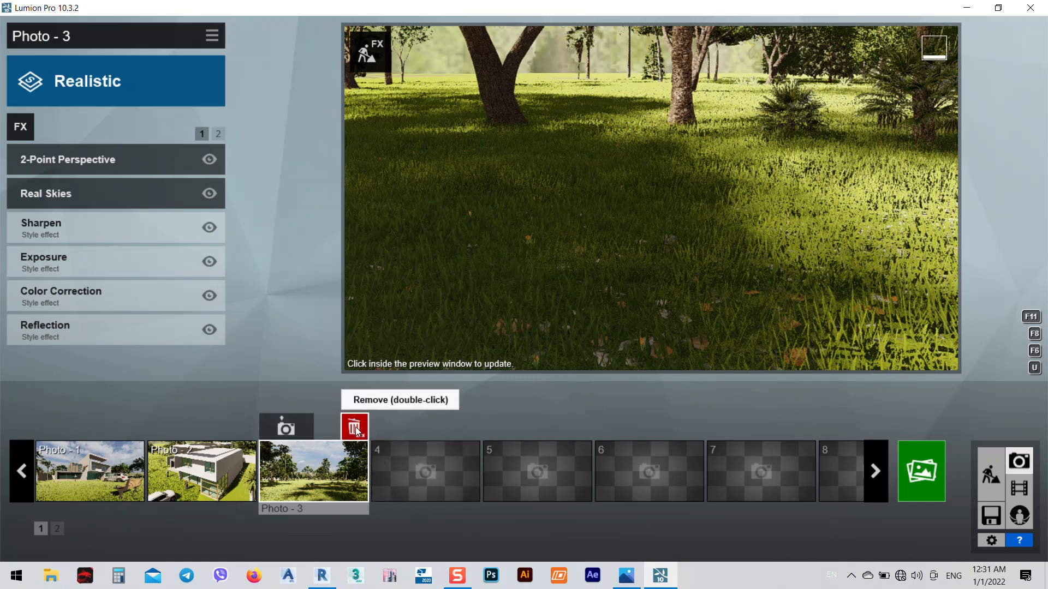
{"action": "double_click", "coordinate": [355, 428]}
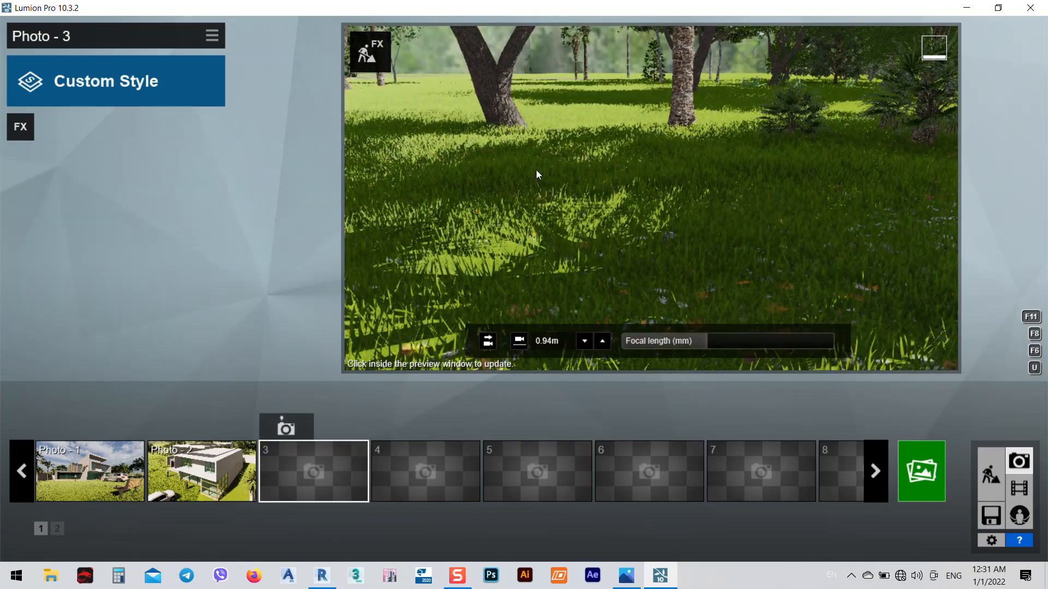
- Starting from the Photo 1 view, frame the villa's front past the SUV at a height of about 2.55 m and store it as Photo 3
{"action": "left_click", "coordinate": [222, 457]}
{"action": "left_click", "coordinate": [109, 460]}
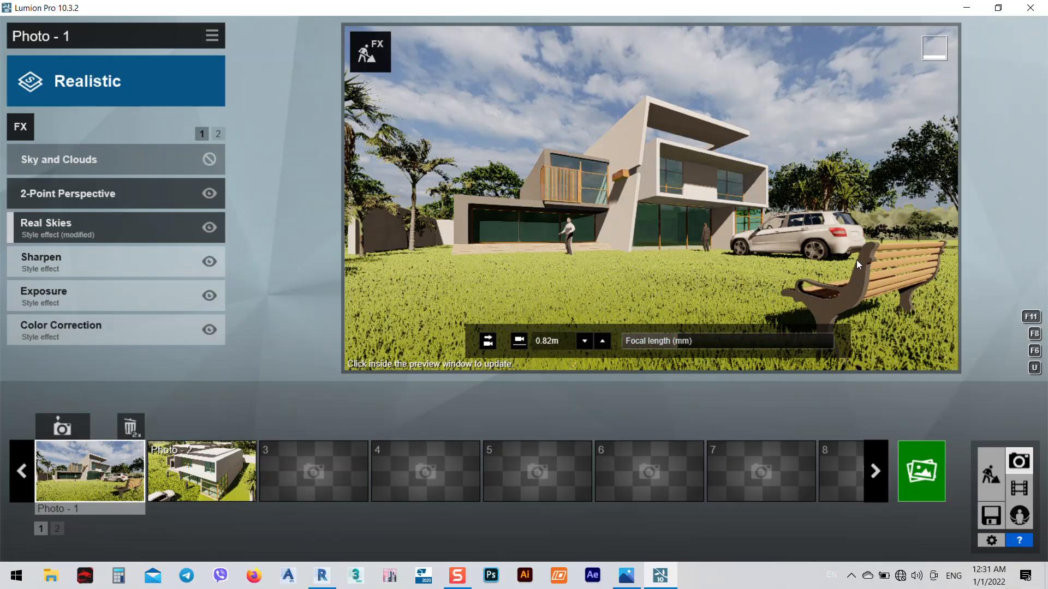
{"action": "right_click_drag", "start_coordinate": [782, 243], "coordinate": [699, 244]}
{"action": "key", "text": "w"}
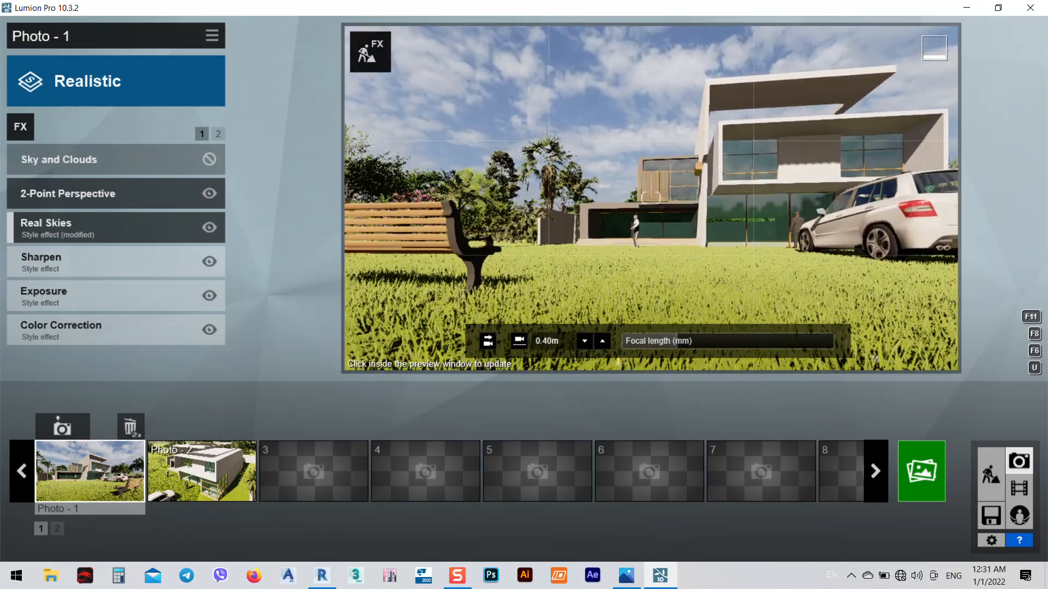
{"action": "key", "text": "e"}
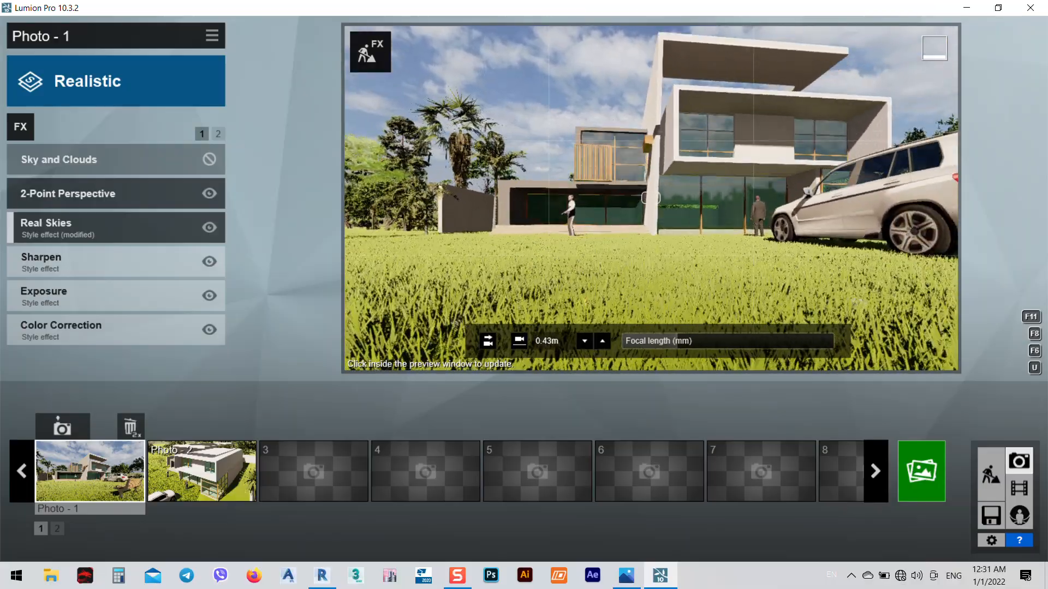
{"action": "key", "text": "q"}
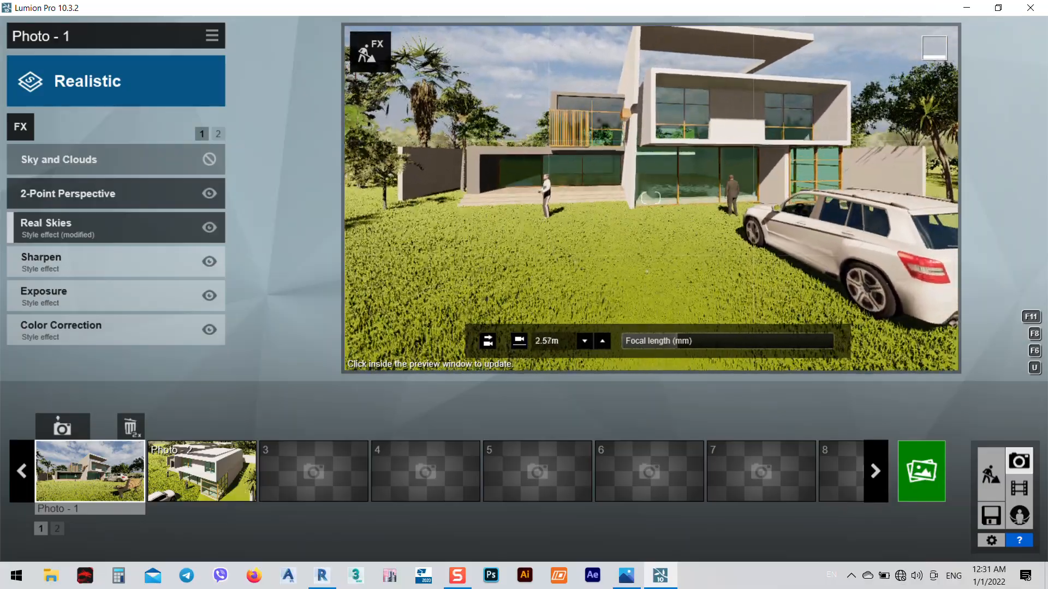
{"action": "key", "text": "w"}
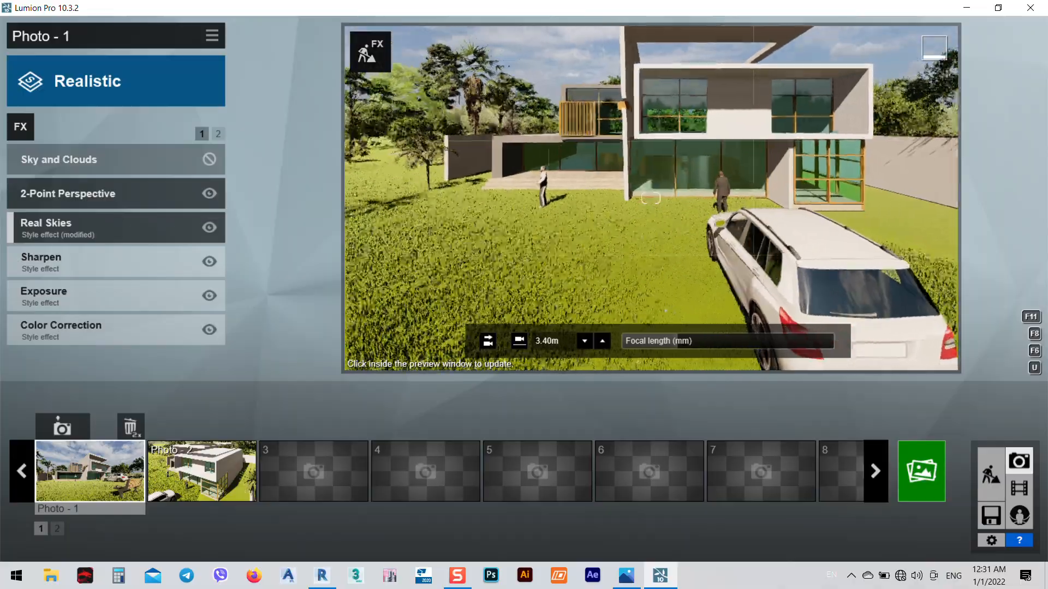
{"action": "key", "text": "w"}
{"action": "key", "text": "q"}
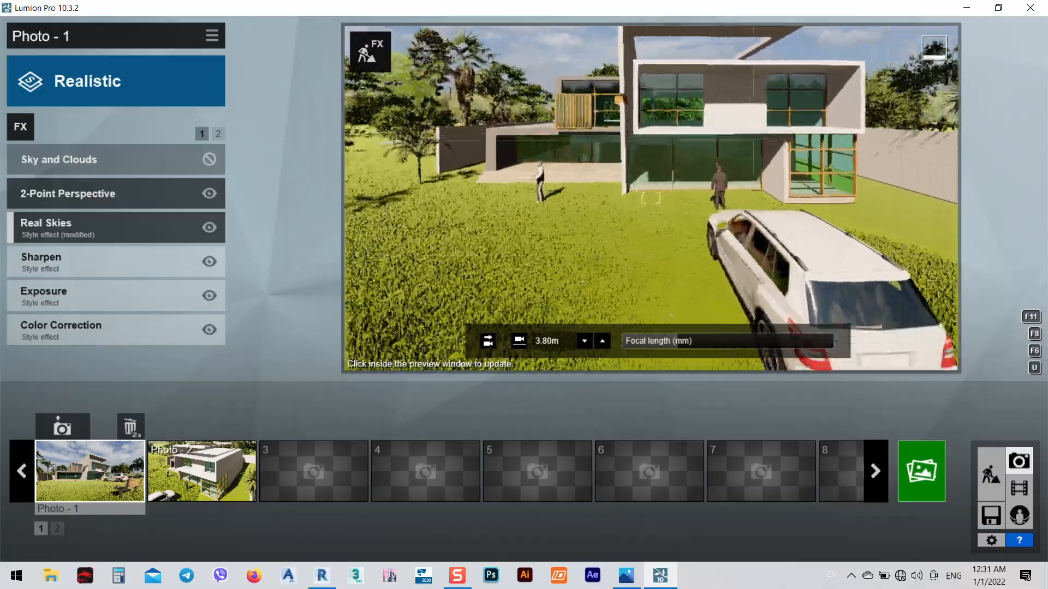
{"action": "key", "text": "e"}
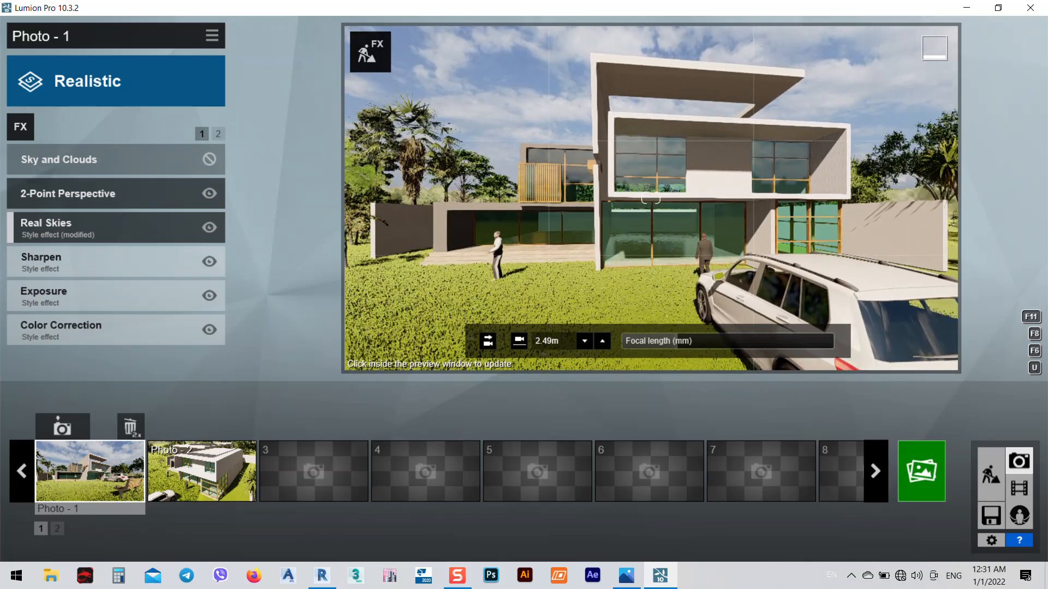
{"action": "key", "text": "w"}
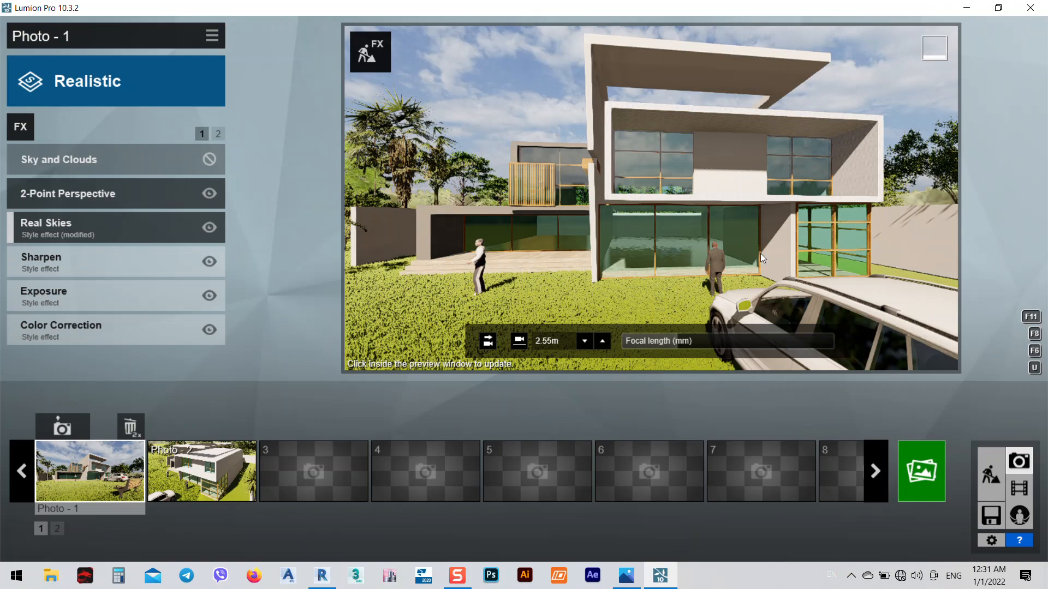
{"action": "key", "text": "shift+1"}
{"action": "left_click", "coordinate": [289, 431]}
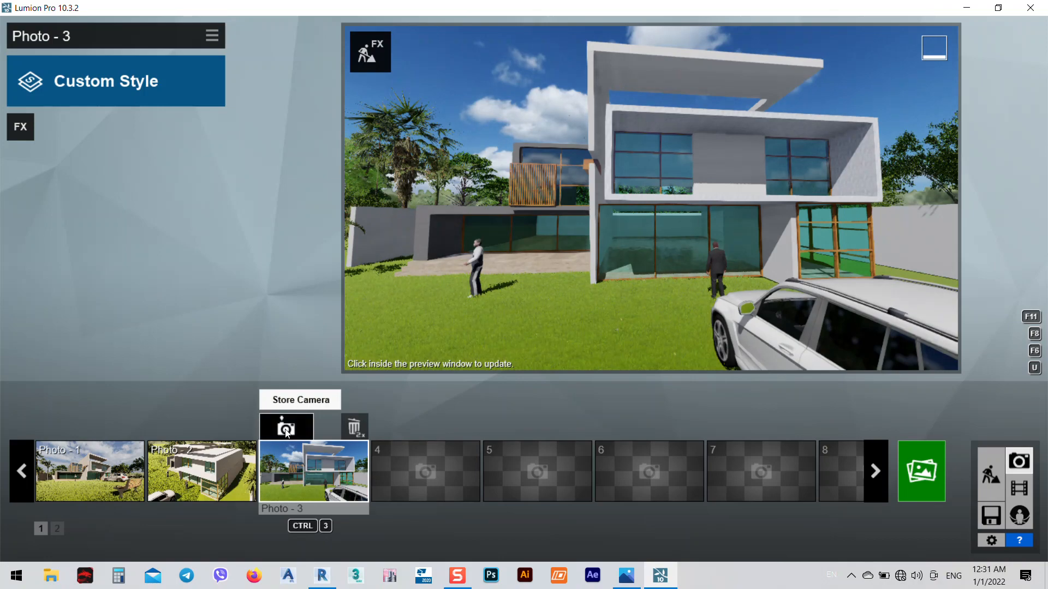
- Apply the Daytime style to Photo 3 and compare it with the other stored photos
{"action": "left_click", "coordinate": [123, 90]}
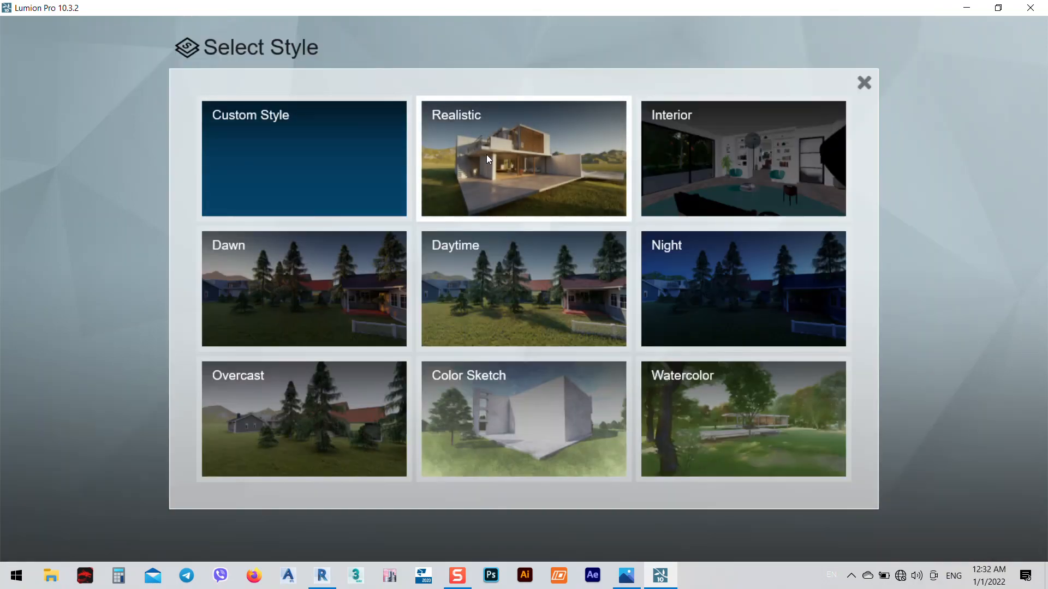
{"action": "left_click", "coordinate": [524, 307]}
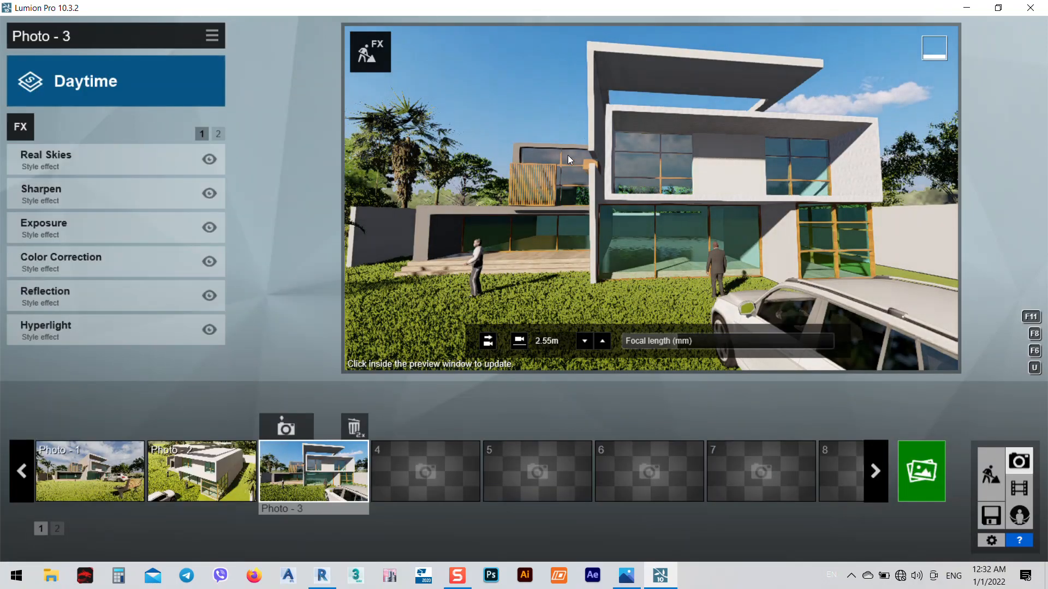
{"action": "left_click", "coordinate": [211, 474]}
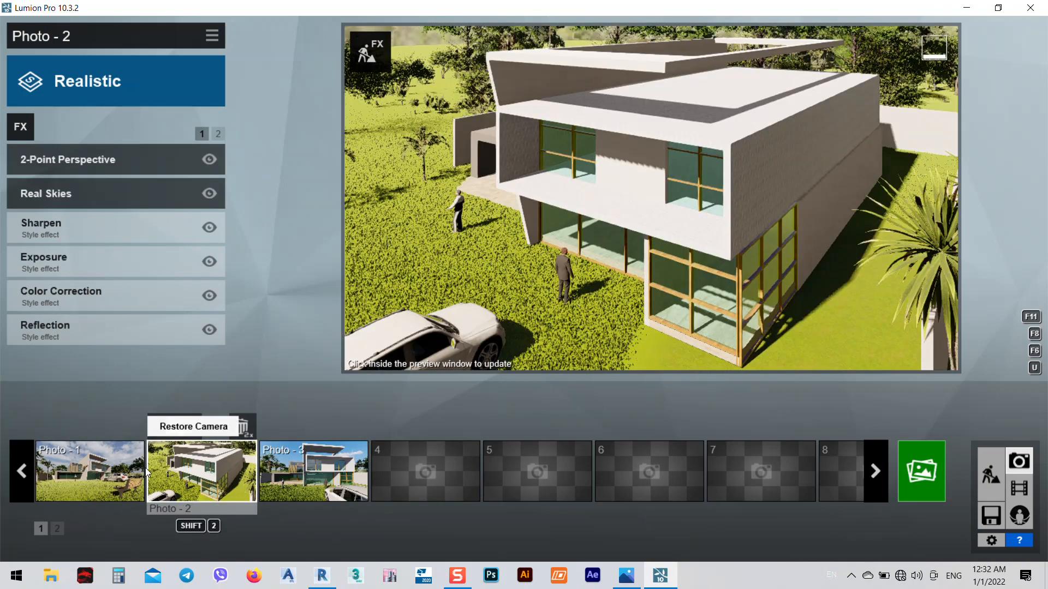
{"action": "left_click", "coordinate": [126, 453]}
- In the empty Photo 4 slot, try the Night style and add a Contrails effect
{"action": "left_click", "coordinate": [437, 469]}
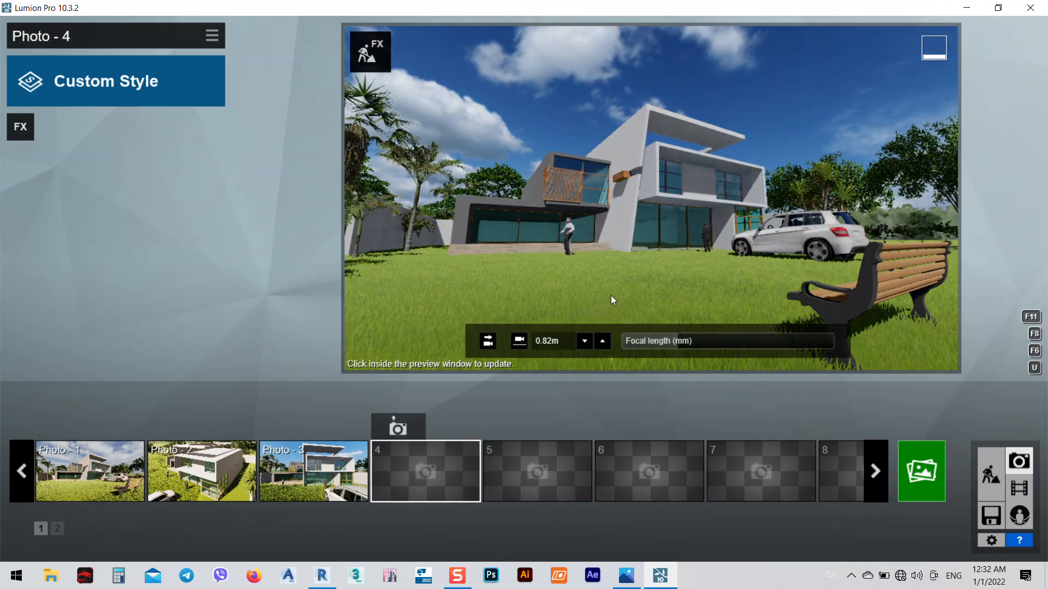
{"action": "left_click", "coordinate": [85, 88]}
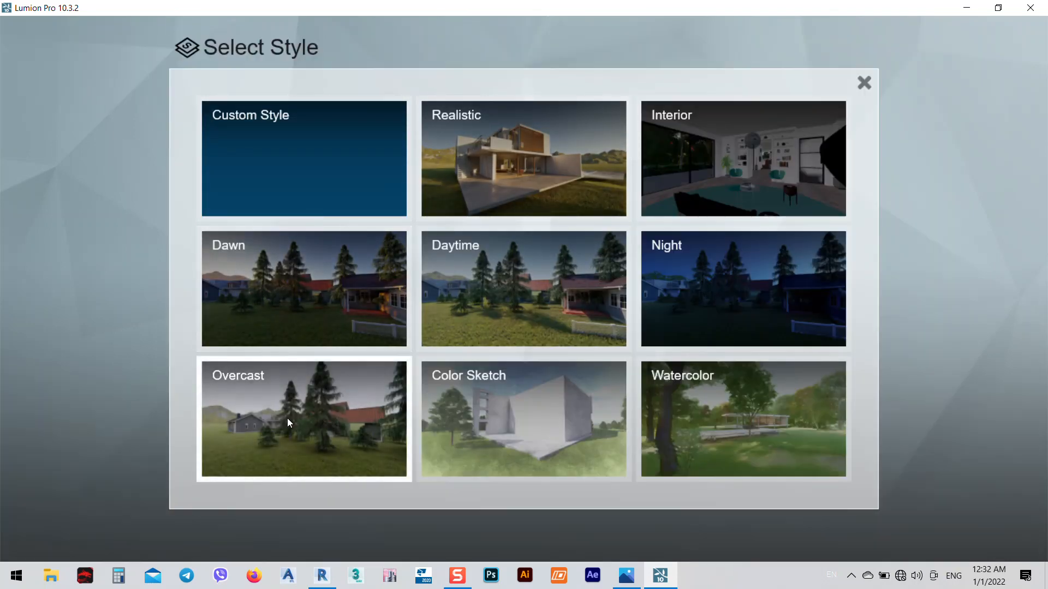
{"action": "left_click", "coordinate": [711, 297]}
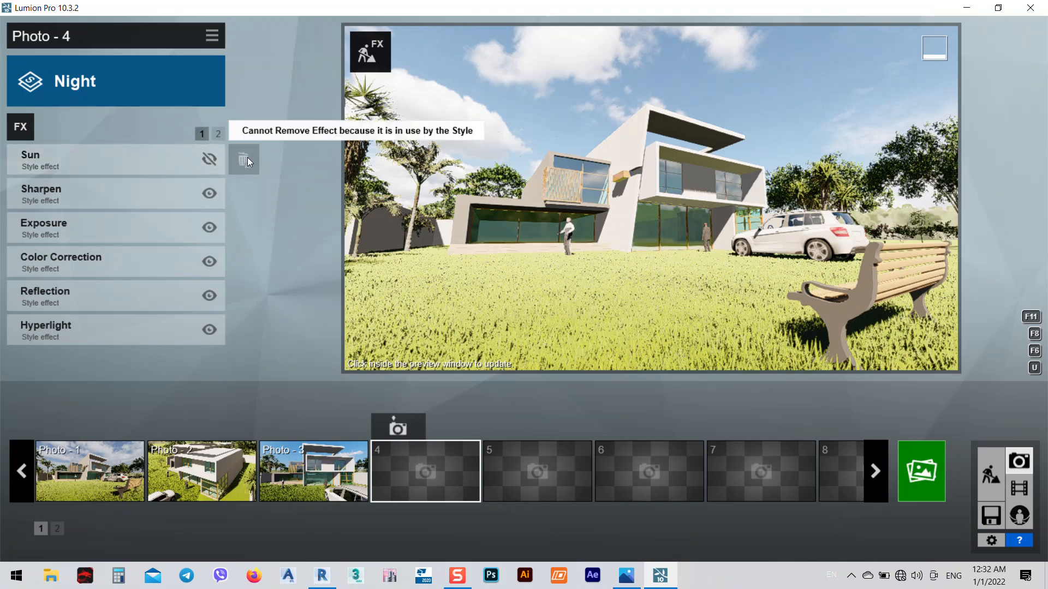
{"action": "left_click", "coordinate": [218, 134]}
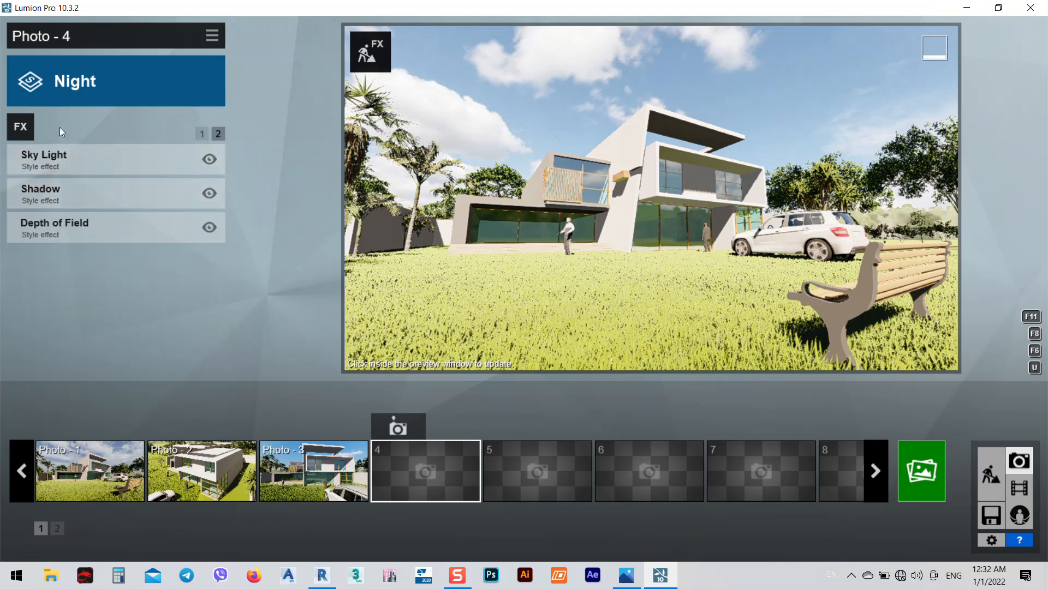
{"action": "left_click", "coordinate": [28, 132]}
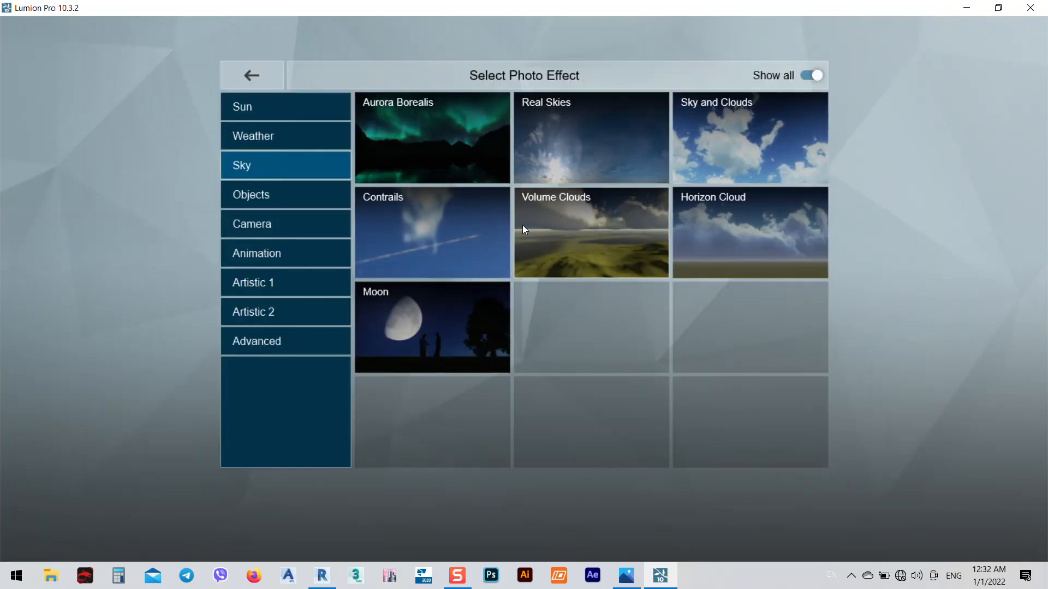
{"action": "left_click", "coordinate": [493, 216]}
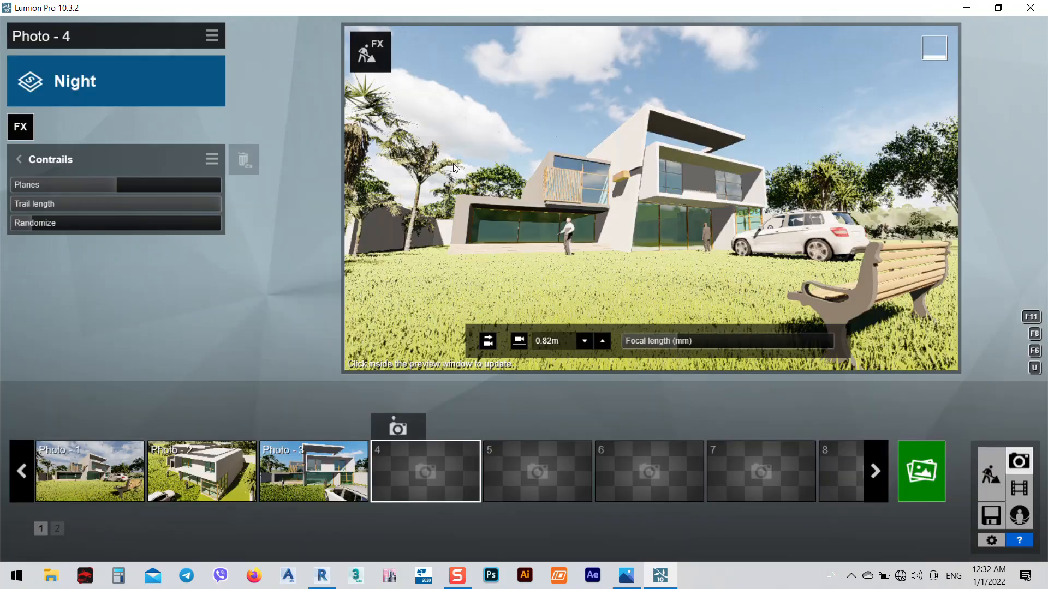
- Compare the stored views and styles of Photo 1, Photo 2 and Photo 3
{"action": "left_click", "coordinate": [325, 470]}
{"action": "left_click", "coordinate": [215, 476]}
{"action": "left_click", "coordinate": [93, 484]}
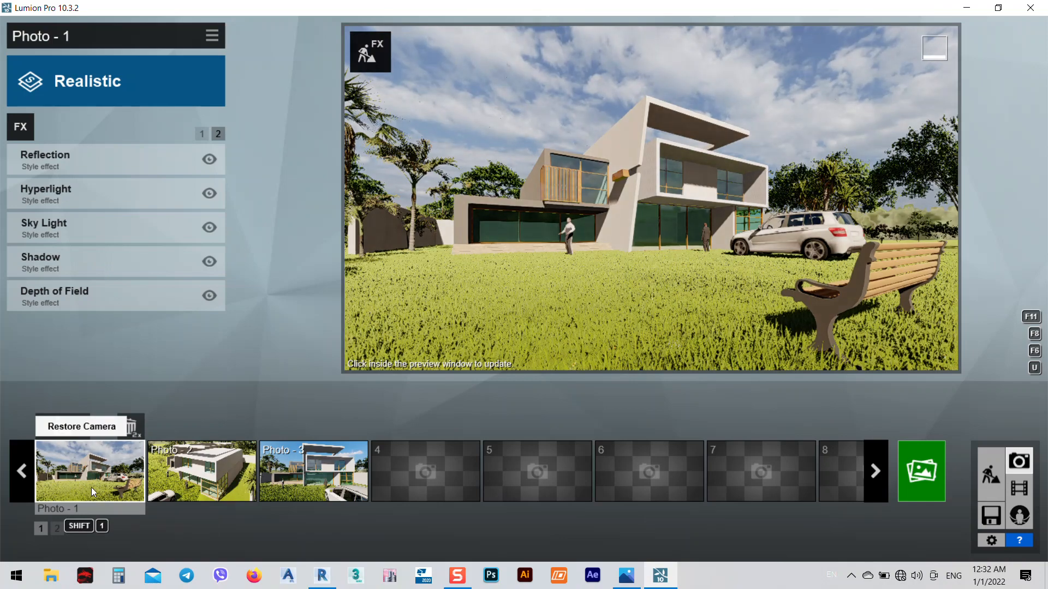
{"action": "left_click", "coordinate": [200, 480]}
{"action": "left_click", "coordinate": [296, 470]}
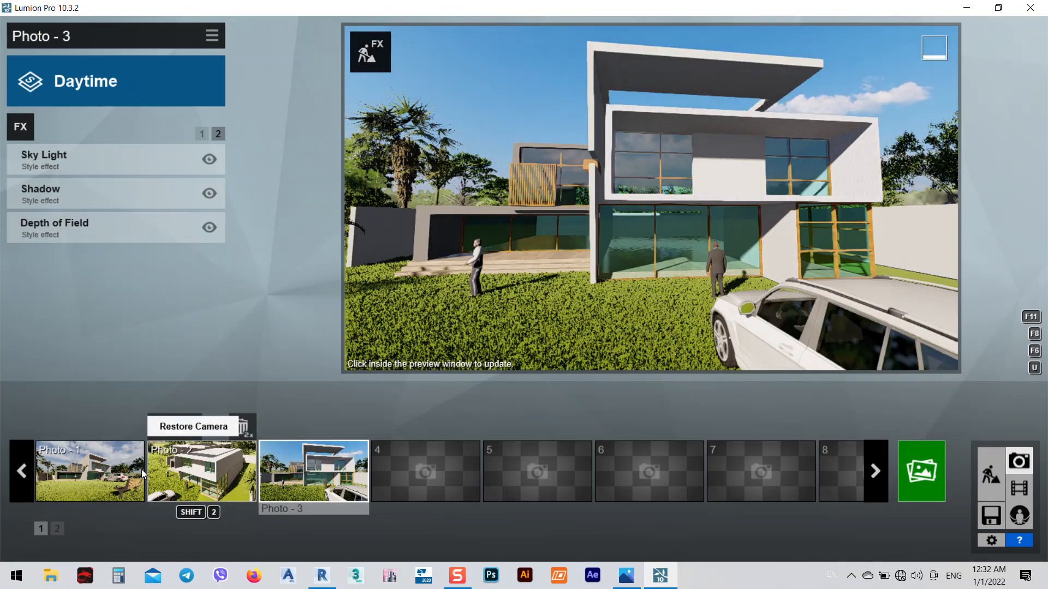
{"action": "left_click", "coordinate": [114, 469]}
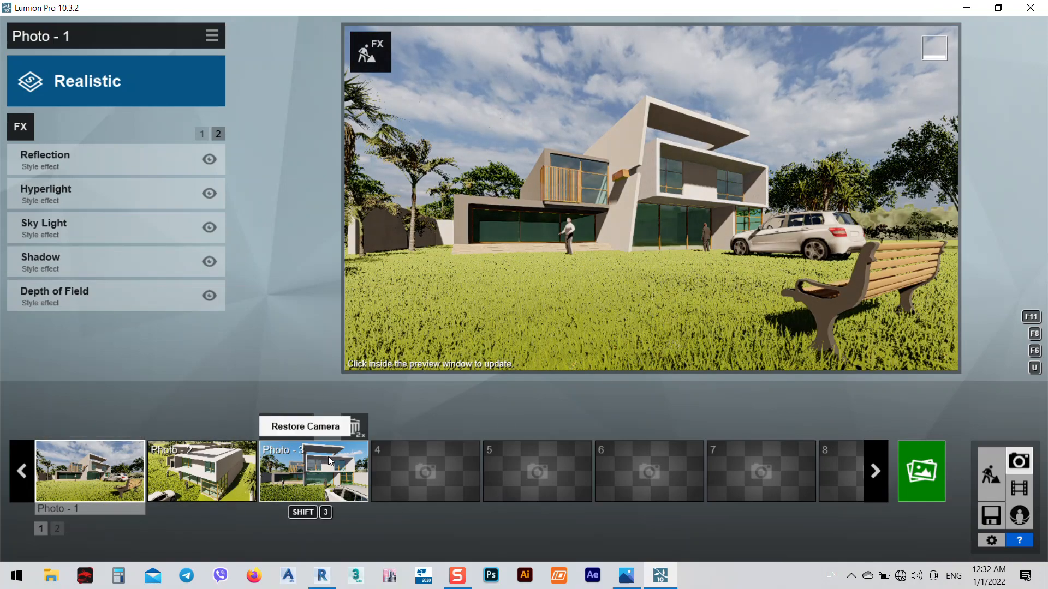
{"action": "left_click", "coordinate": [328, 458]}
- From Photo 2, try a low front view of the villa beside the SUV at a height of about 0.50 m
{"action": "left_click", "coordinate": [201, 476]}
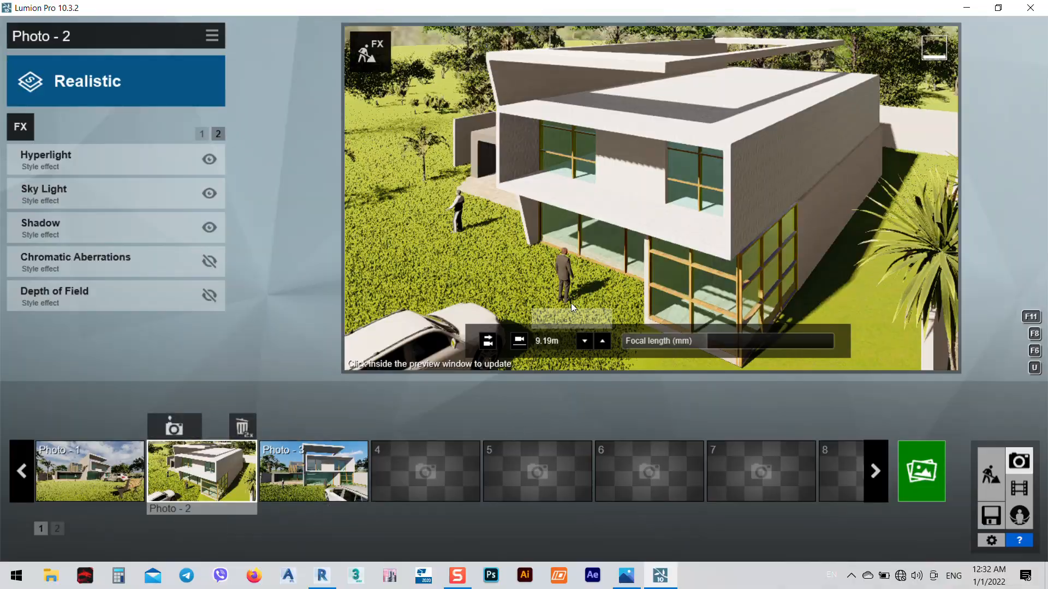
{"action": "mouse_move", "coordinate": [611, 241]}
{"action": "right_mouse_down"}
{"action": "mouse_move", "coordinate": [585, 365]}
{"action": "mouse_move", "coordinate": [621, 212]}
{"action": "mouse_move", "coordinate": [619, 317]}
{"action": "mouse_move", "coordinate": [627, 251]}
{"action": "right_mouse_up"}
{"action": "key", "text": "w"}
{"action": "key", "text": "s"}
{"action": "key", "text": "s"}
{"action": "key", "text": "w"}
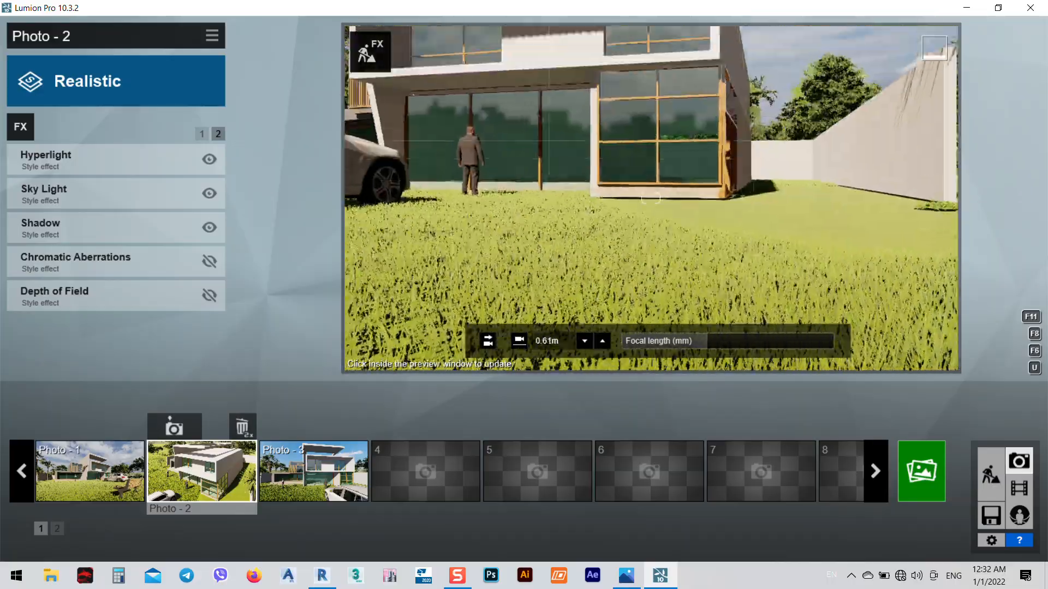
{"action": "key", "text": "s"}
{"action": "right_click_drag", "start_coordinate": [649, 197], "coordinate": [649, 198]}
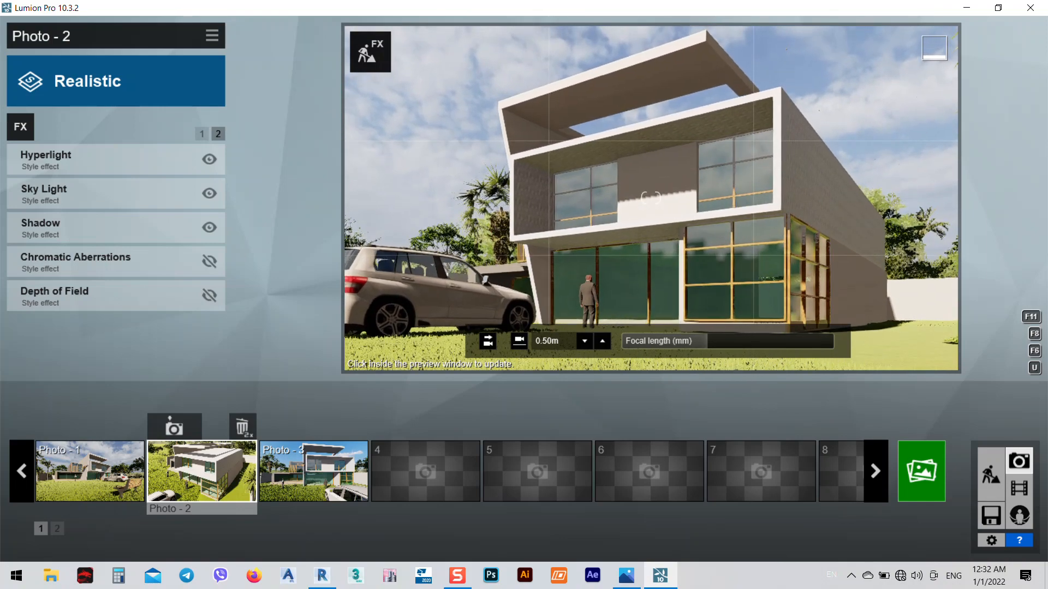
{"action": "left_click", "coordinate": [90, 464]}
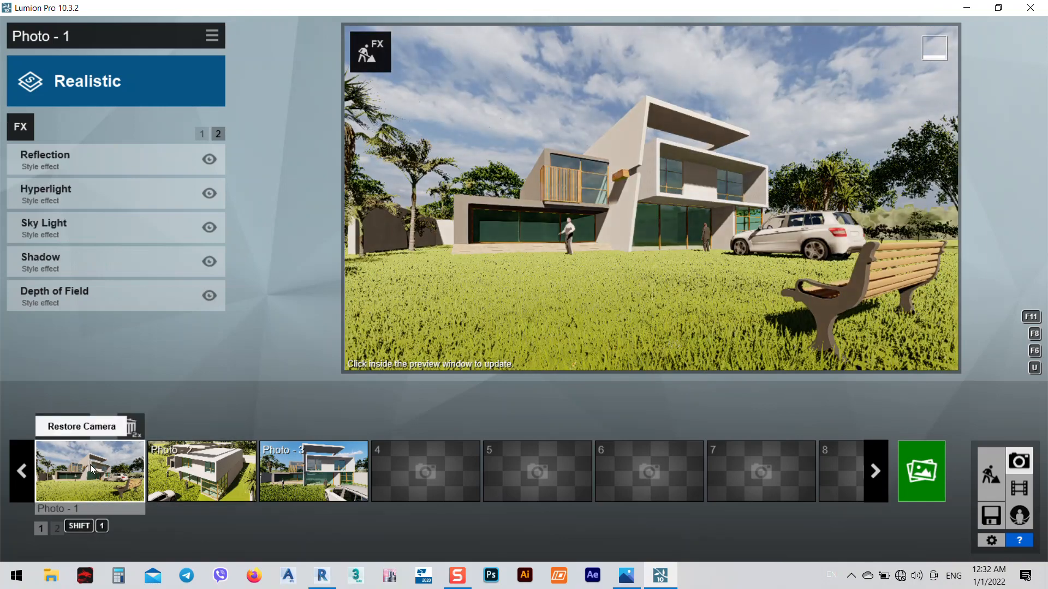
- Reframe Photo 3 as a wider front view of the villa with the SUV's front end, about 1.36 m high, and store the camera
{"action": "left_click", "coordinate": [306, 471]}
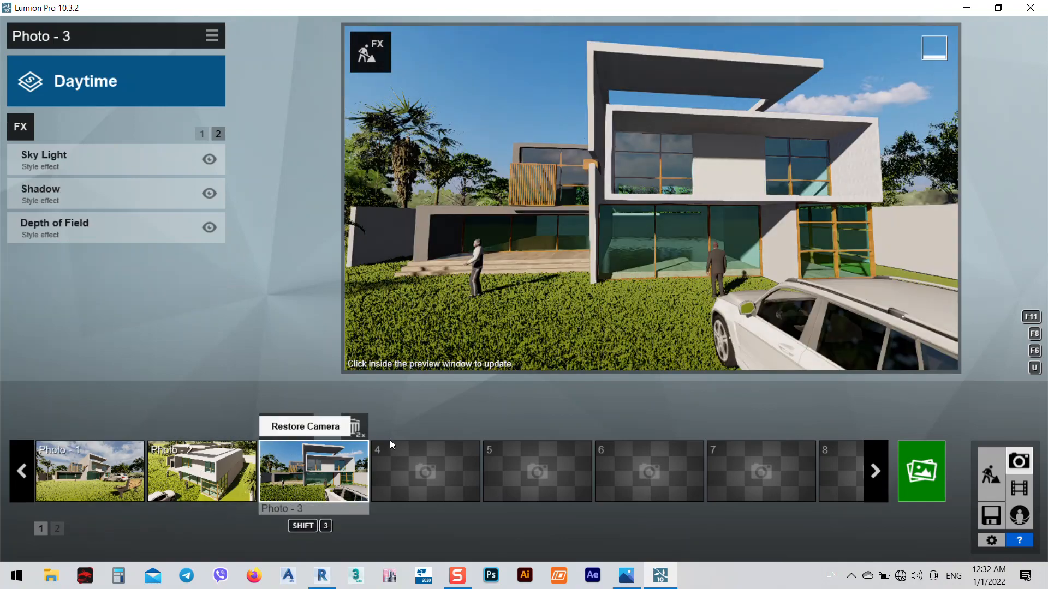
{"action": "right_click_drag", "start_coordinate": [607, 302], "coordinate": [592, 278]}
{"action": "key", "text": "a"}
{"action": "key", "text": "q"}
{"action": "key", "text": "w"}
{"action": "key", "text": "a"}
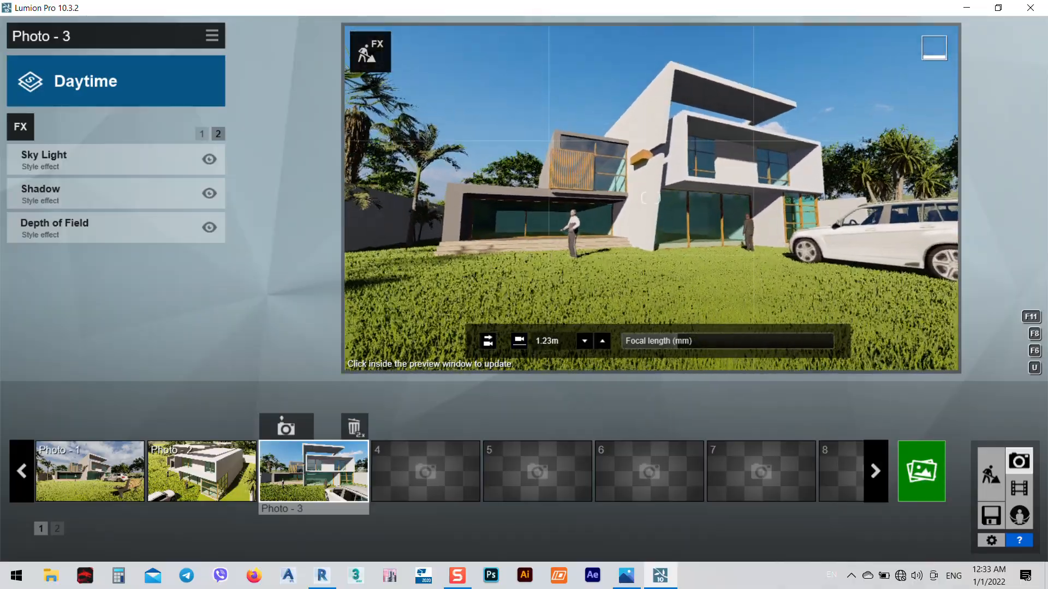
{"action": "key", "text": "w"}
{"action": "key", "text": "e"}
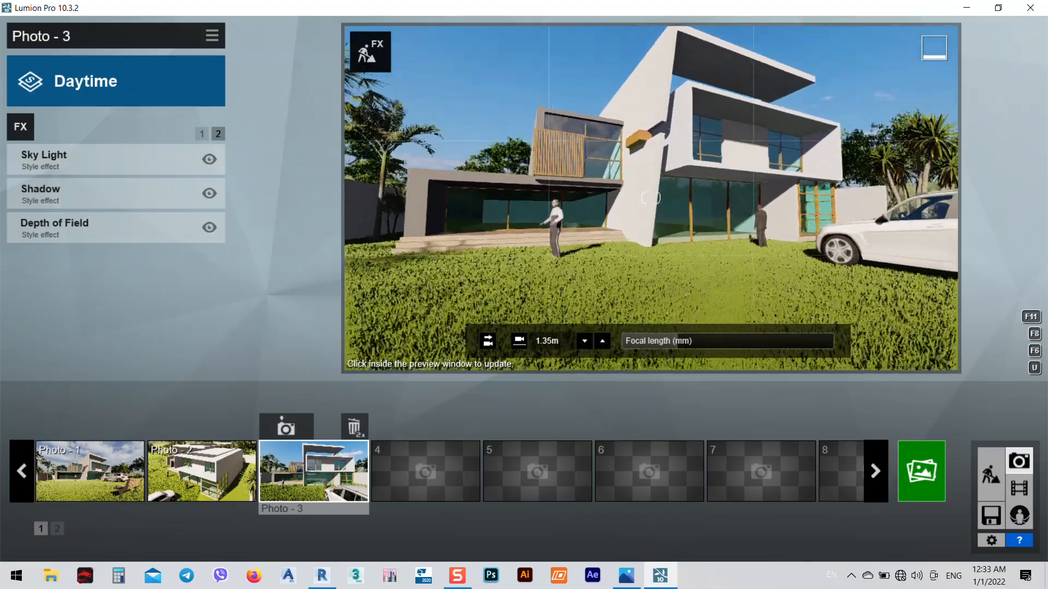
{"action": "key", "text": "d"}
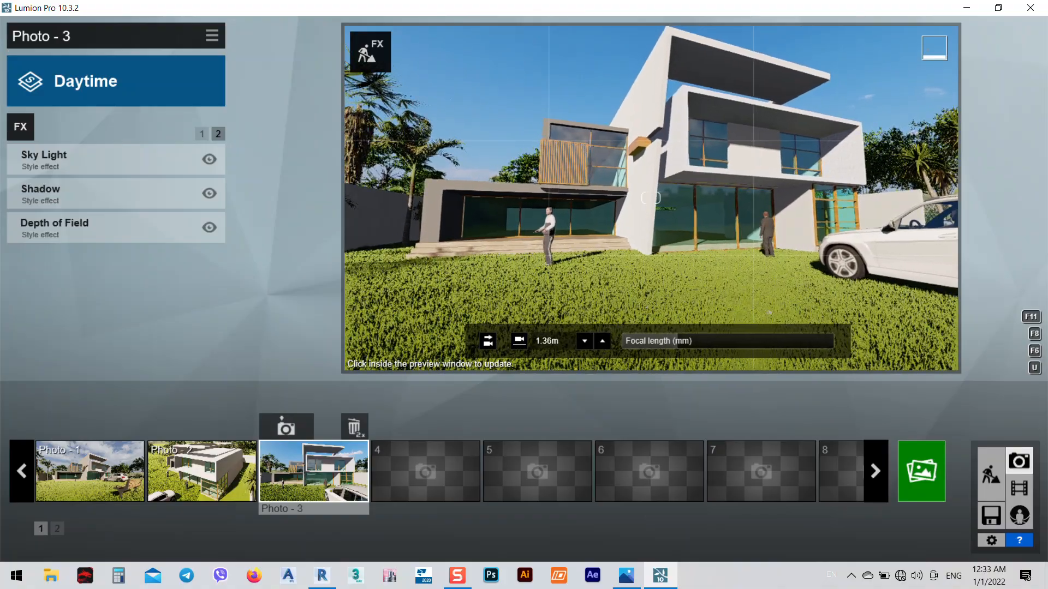
{"action": "key", "text": "w"}
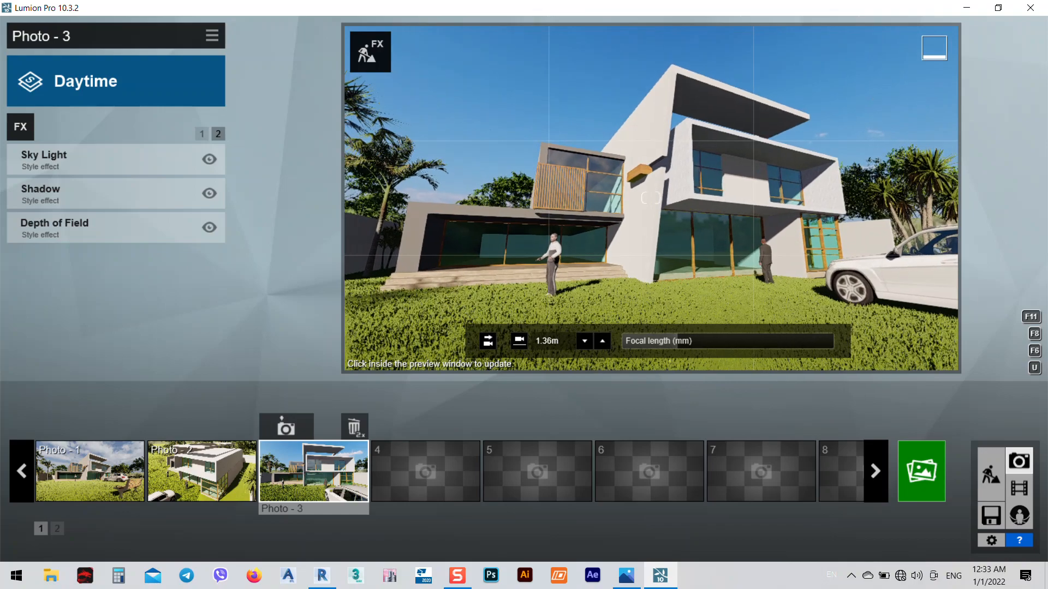
{"action": "right_click_drag", "start_coordinate": [650, 198], "coordinate": [642, 222]}
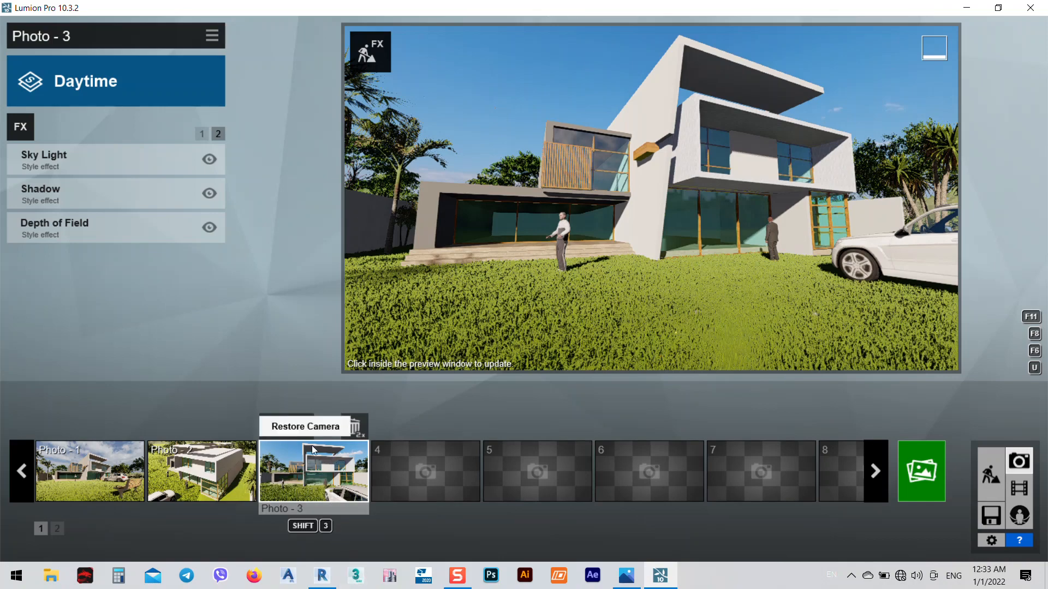
{"action": "left_click", "coordinate": [294, 428]}
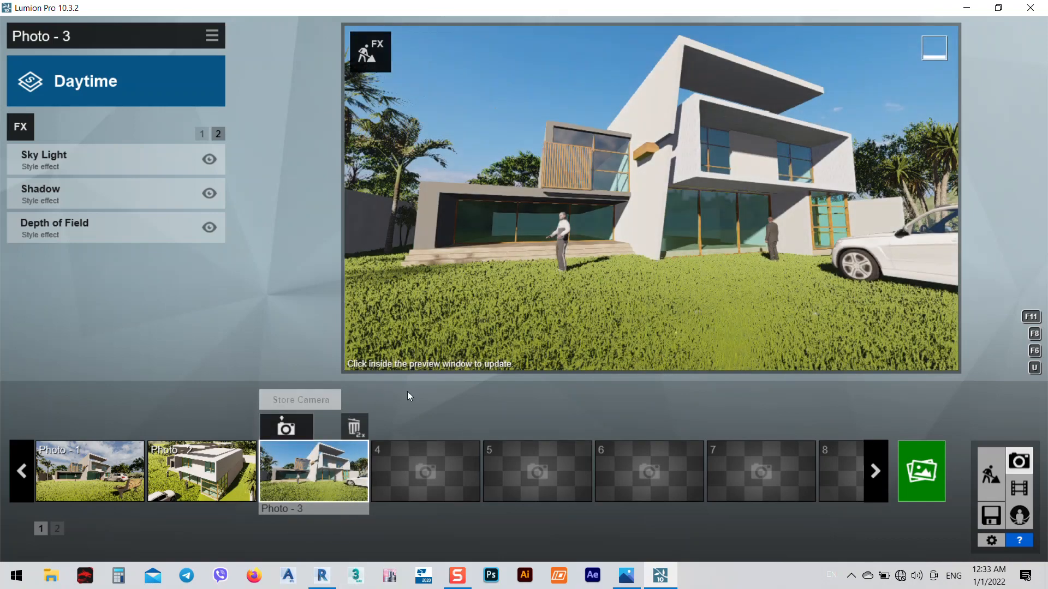
- Change Photo 3 to the Realistic style and compare it with Photo 1 and Photo 2
{"action": "left_click", "coordinate": [208, 471]}
{"action": "left_click", "coordinate": [100, 464]}
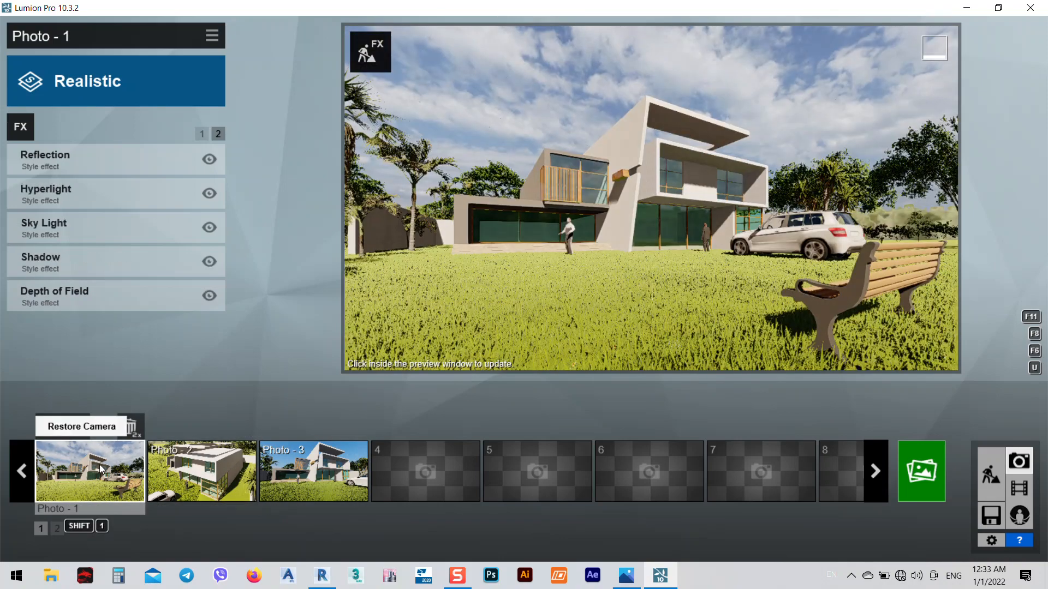
{"action": "left_click", "coordinate": [208, 472]}
{"action": "left_click", "coordinate": [298, 472]}
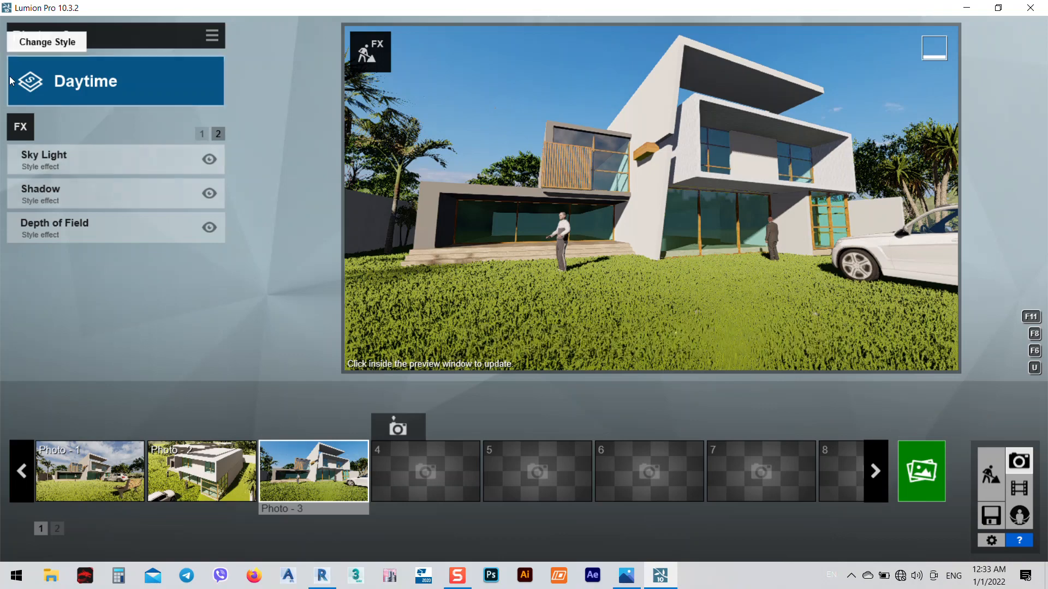
{"action": "left_click", "coordinate": [86, 87]}
{"action": "left_click", "coordinate": [476, 143]}
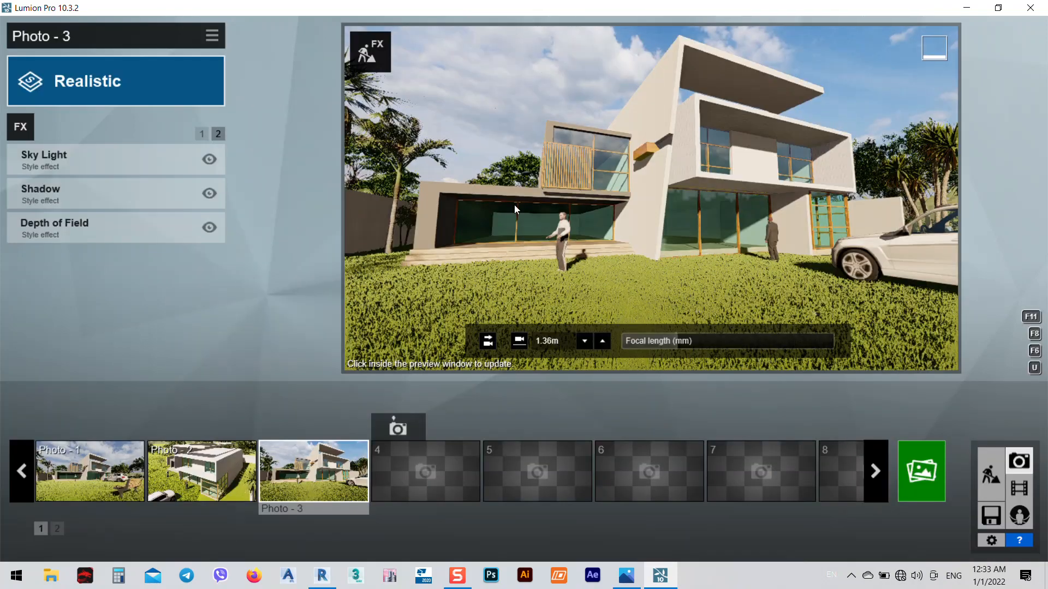
{"action": "left_click", "coordinate": [209, 454]}
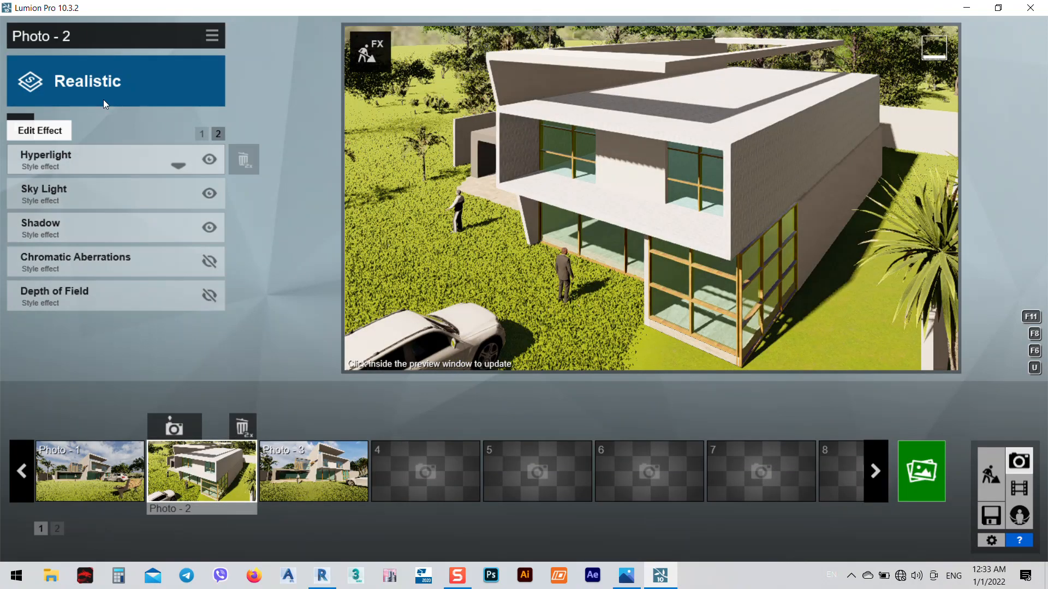
{"action": "left_click", "coordinate": [104, 468]}
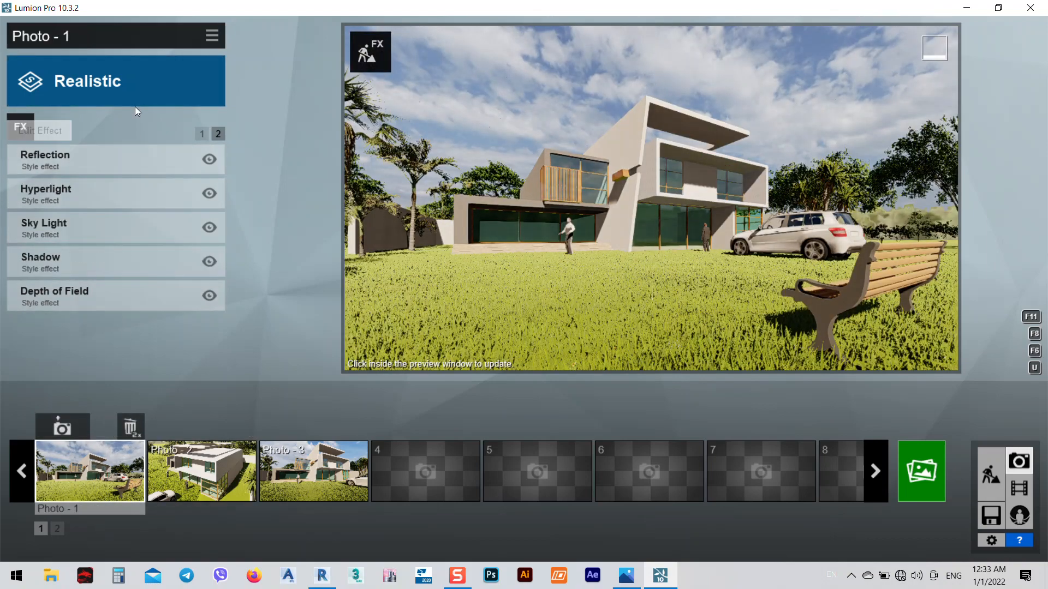
{"action": "left_click", "coordinate": [323, 462]}
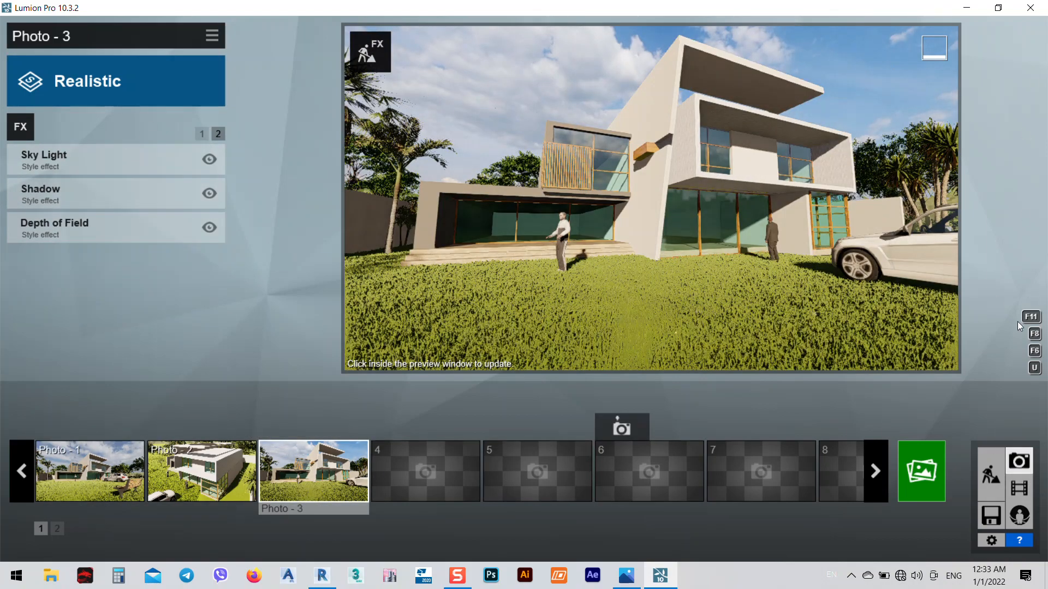
- Return to building the scene and browse the nature, effects and indoor objects, including seats, appliances and tables, for terrace furniture
{"action": "left_click", "coordinate": [989, 481]}
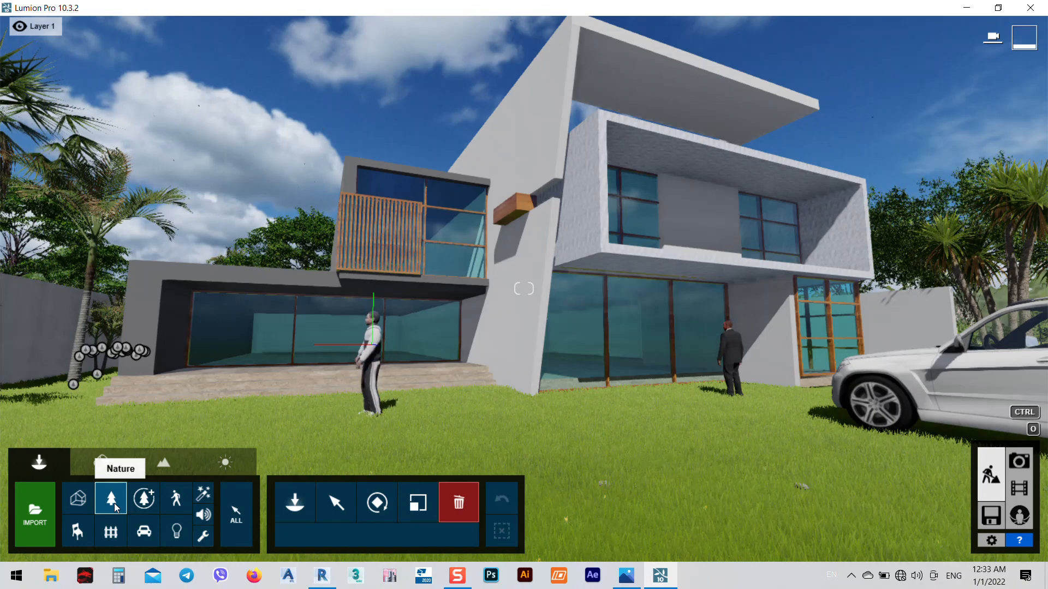
{"action": "left_click", "coordinate": [137, 502]}
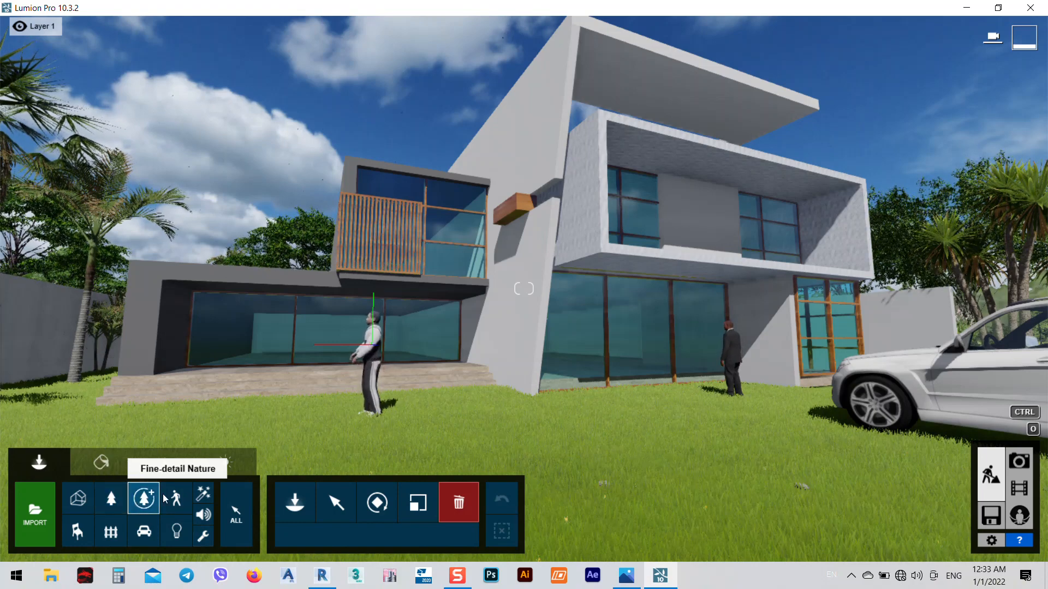
{"action": "left_click", "coordinate": [295, 502]}
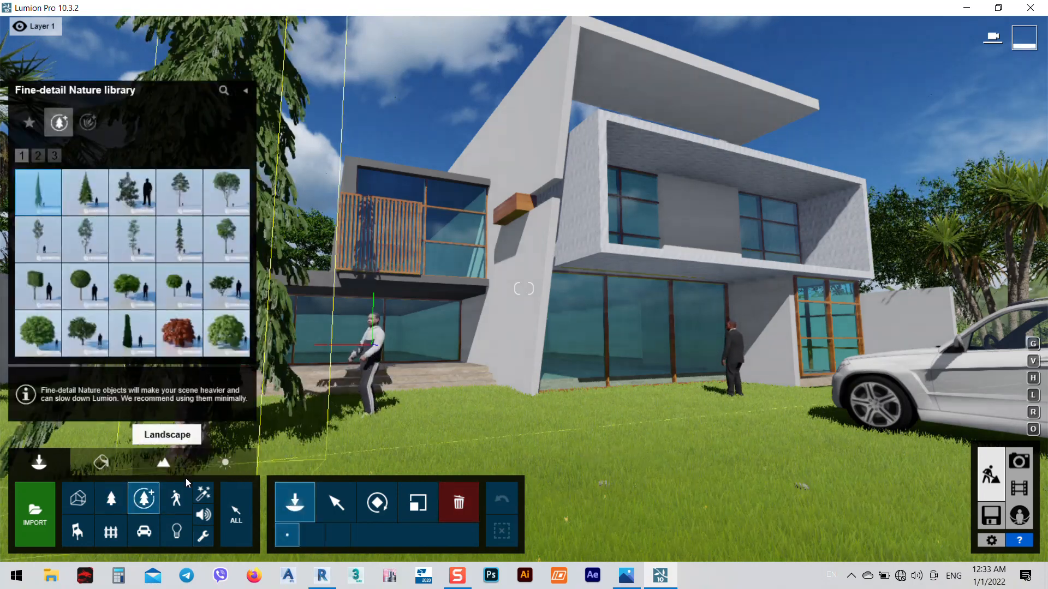
{"action": "left_click", "coordinate": [181, 490]}
{"action": "left_click", "coordinate": [202, 500]}
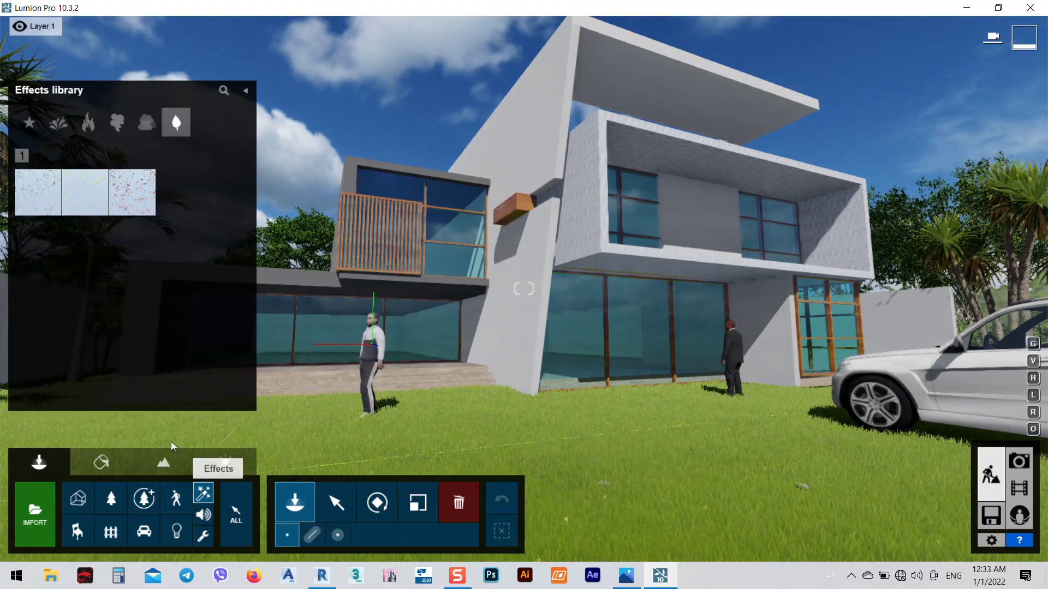
{"action": "left_click", "coordinate": [77, 532]}
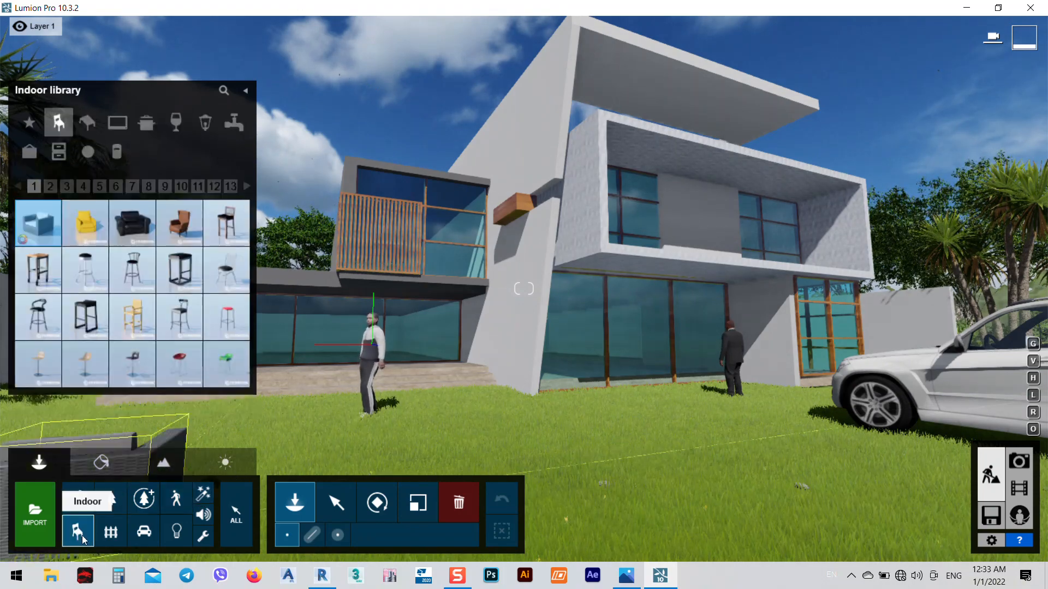
{"action": "left_click", "coordinate": [103, 186]}
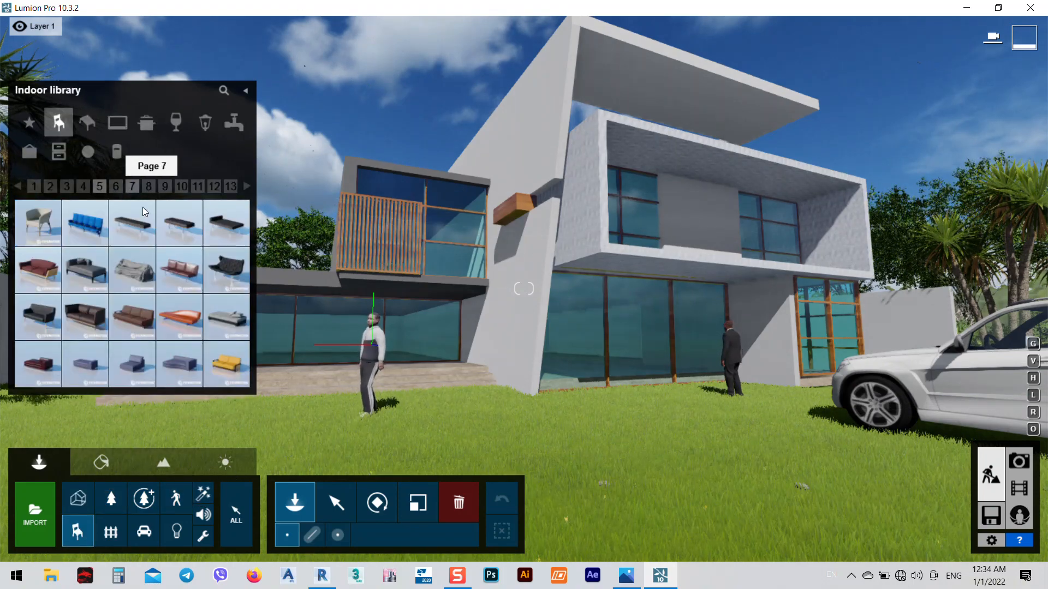
{"action": "mouse_move", "coordinate": [91, 276]}
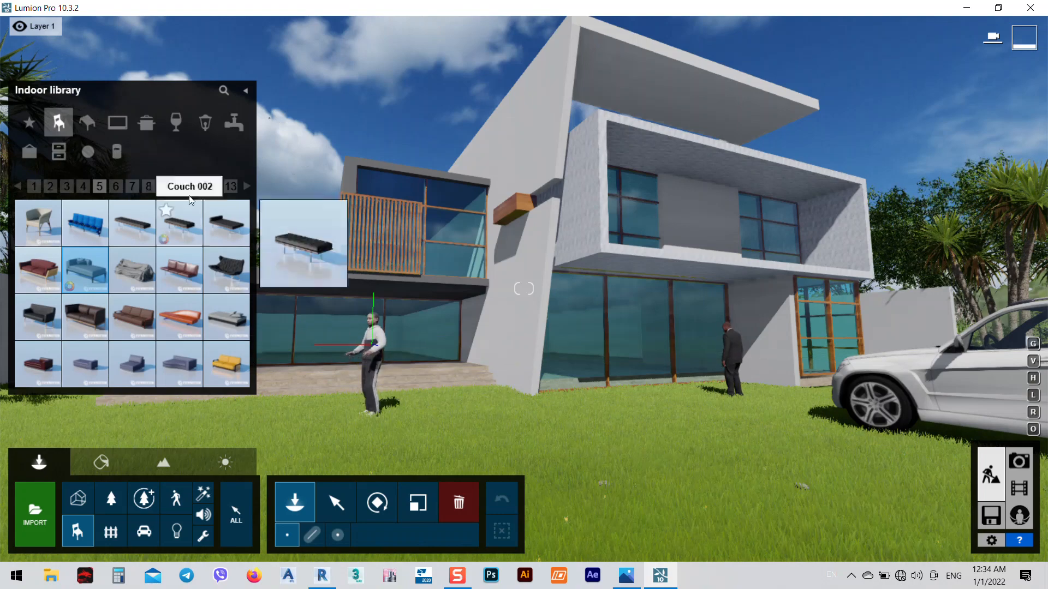
{"action": "left_click", "coordinate": [150, 188]}
{"action": "left_click", "coordinate": [128, 122]}
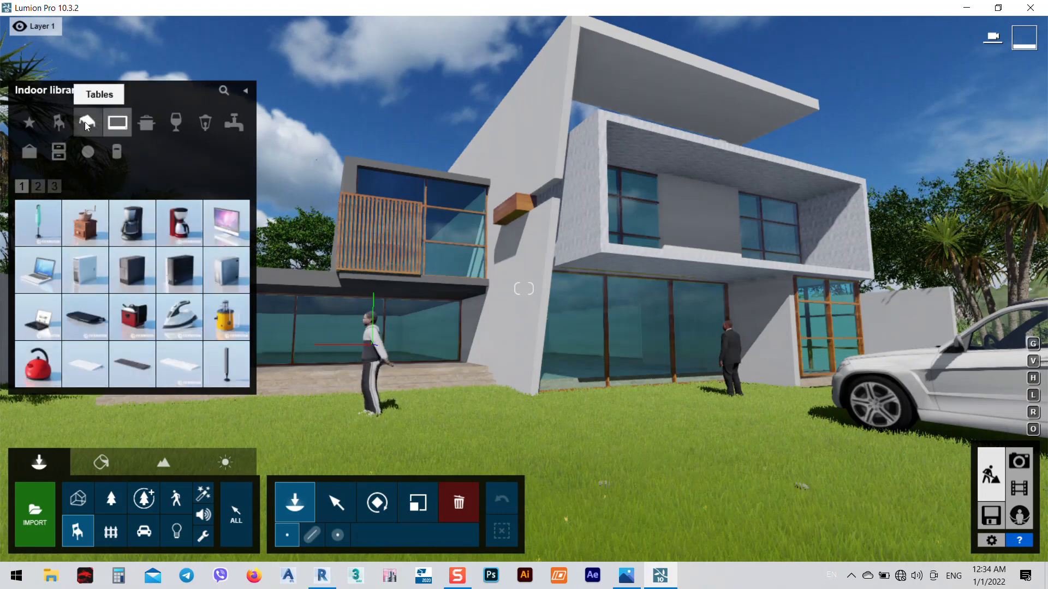
{"action": "left_click", "coordinate": [86, 123]}
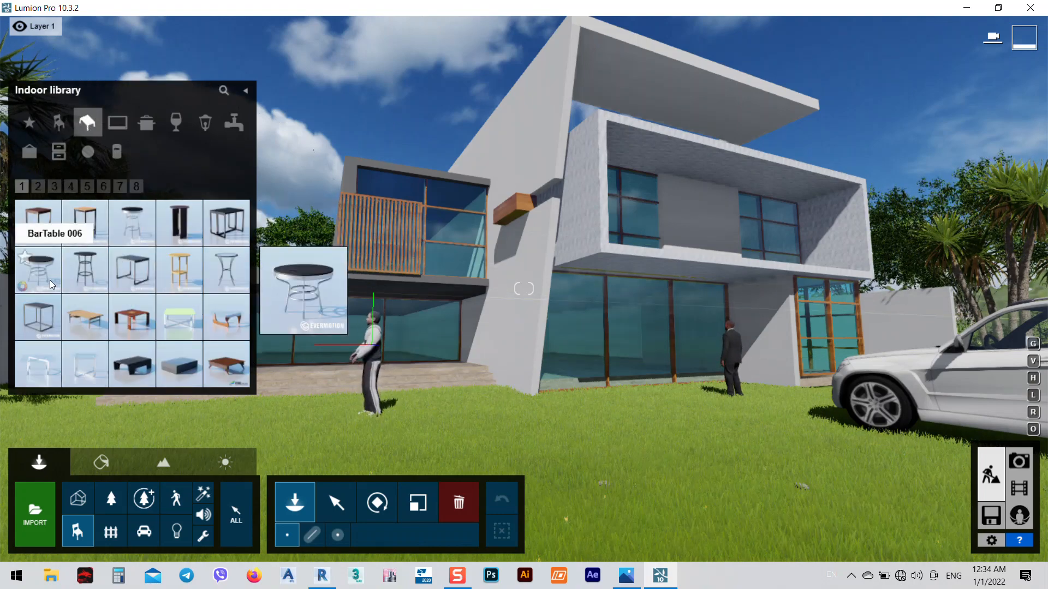
- Try a round bar table with curved thin legs on the stone terrace in front of the ground-floor glazing
{"action": "left_click", "coordinate": [229, 268]}
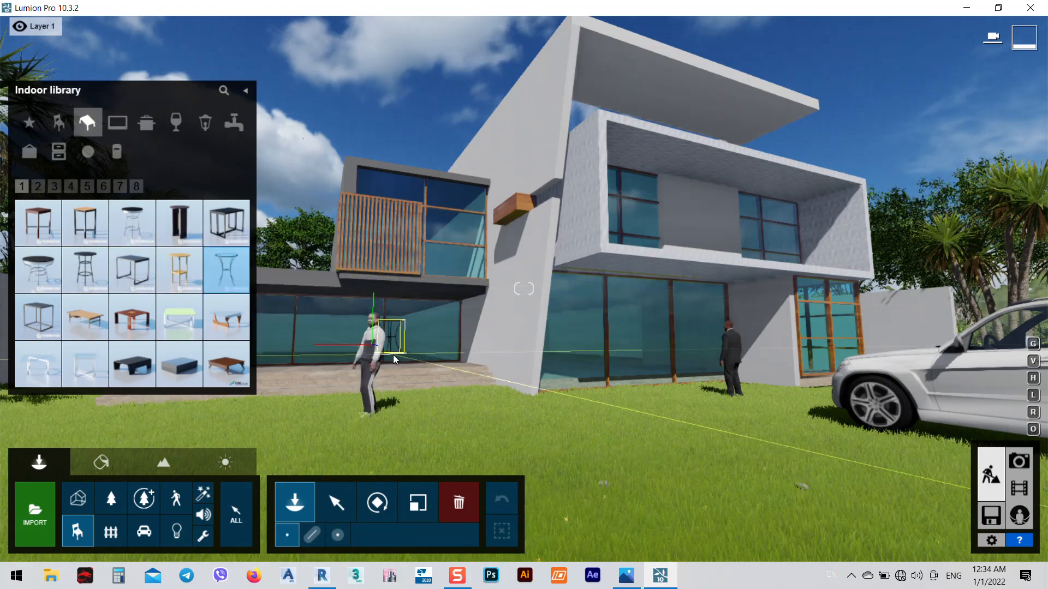
{"action": "key", "text": "w"}
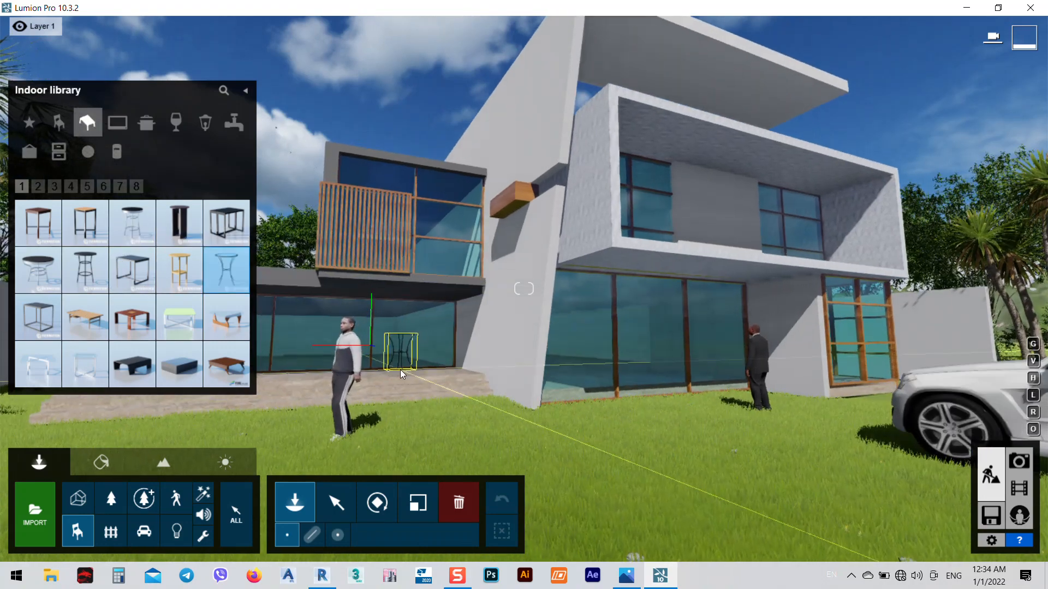
{"action": "left_click", "coordinate": [429, 397]}
{"action": "key", "text": "a"}
{"action": "right_click_drag", "start_coordinate": [429, 396], "coordinate": [689, 444]}
{"action": "key", "text": "w"}
{"action": "left_click", "coordinate": [493, 354]}
{"action": "key", "text": "w"}
{"action": "key", "text": "s"}
{"action": "left_click", "coordinate": [516, 391]}
{"action": "key", "text": "w"}
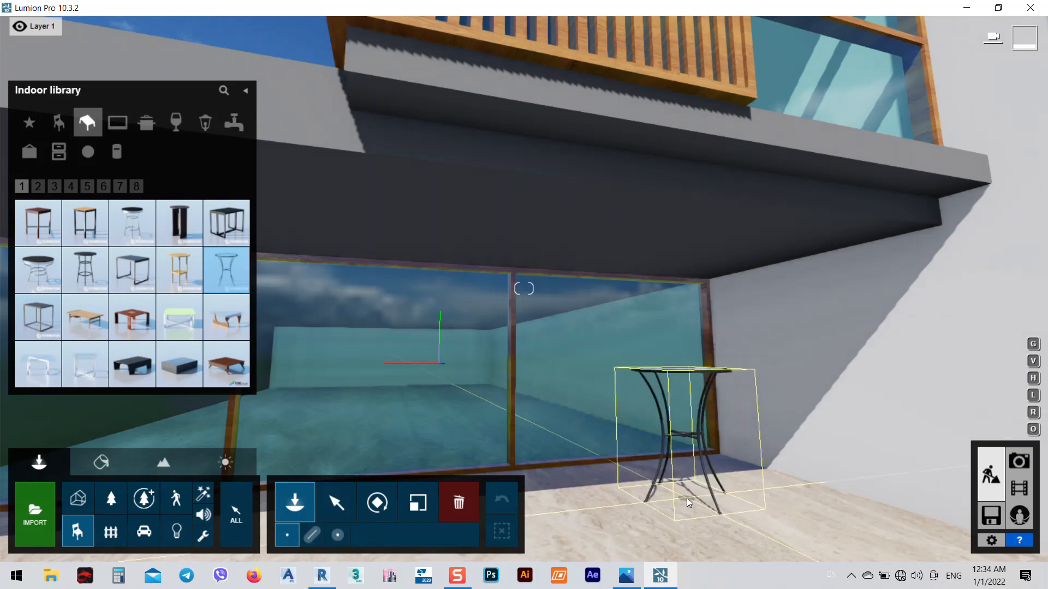
{"action": "left_click", "coordinate": [679, 479]}
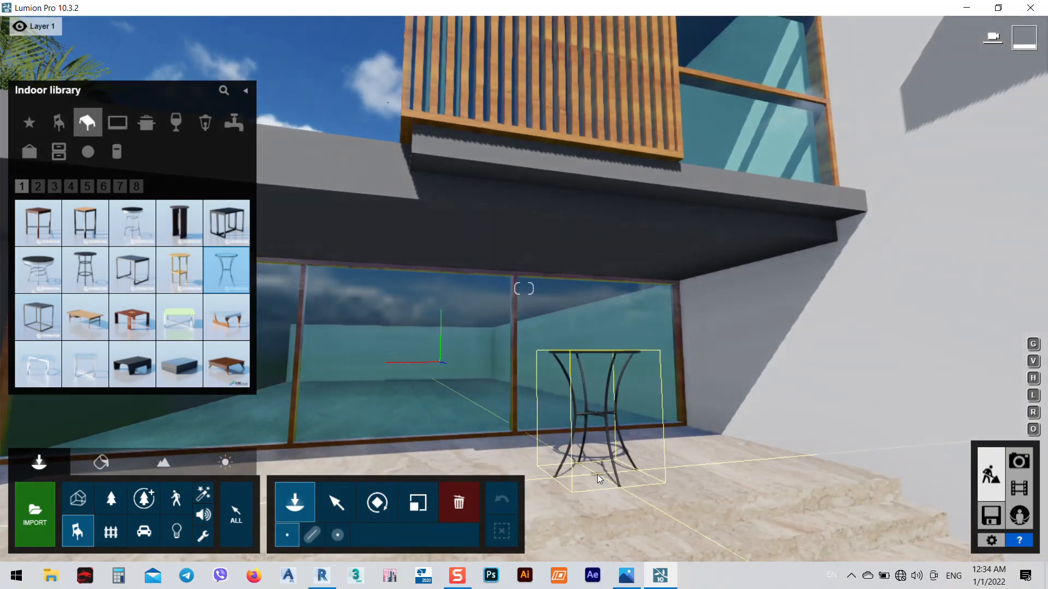
- Browse the kitchenware, appliances and tables, and the indoor seating up to page 9, for a suitable lounge chair
{"action": "mouse_move", "coordinate": [182, 280]}
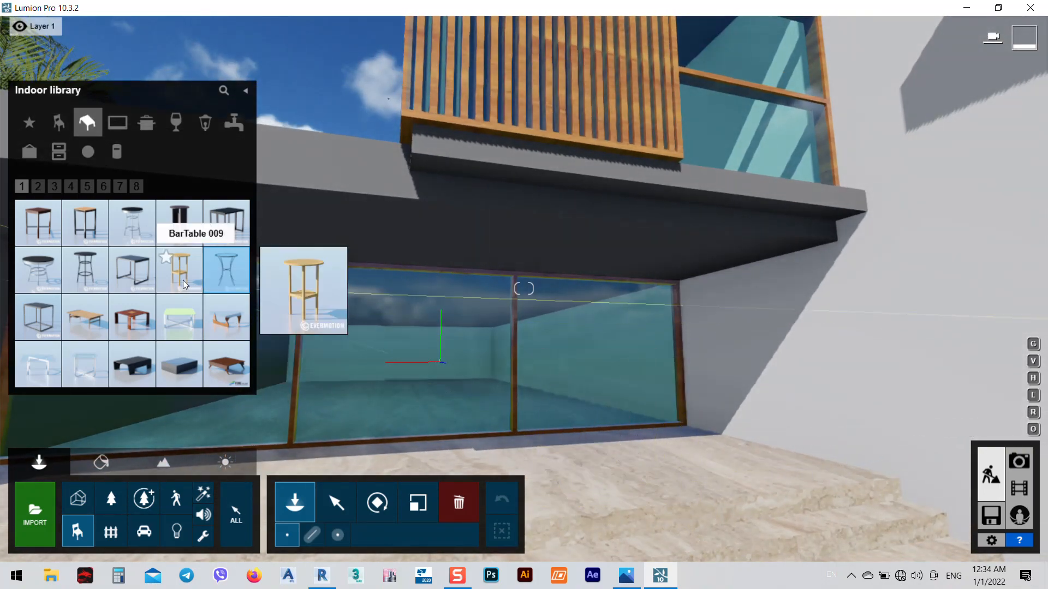
{"action": "left_click", "coordinate": [180, 126]}
{"action": "left_click", "coordinate": [148, 129]}
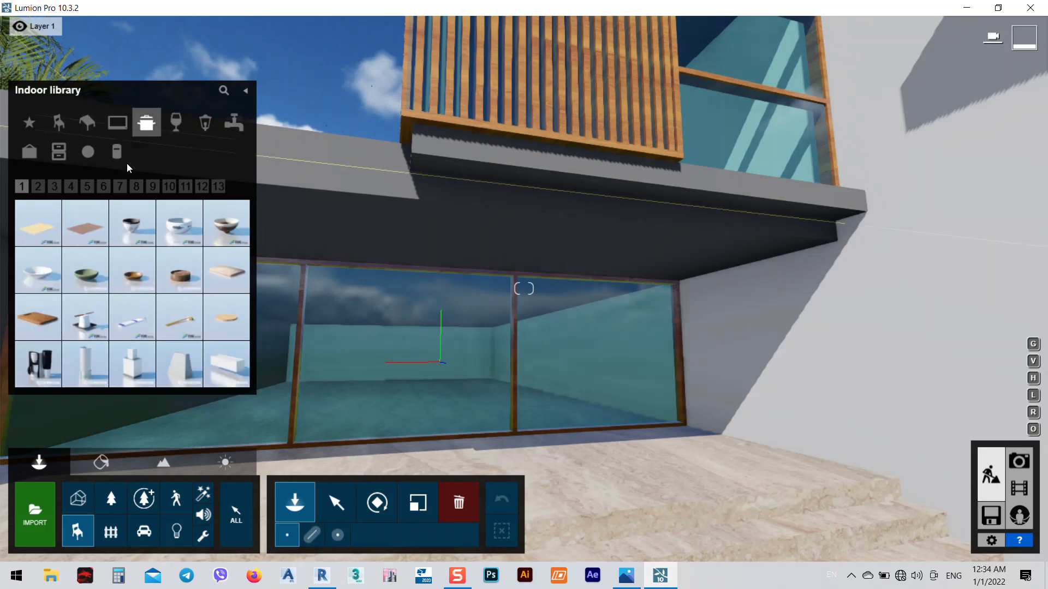
{"action": "left_click", "coordinate": [117, 122]}
{"action": "left_click", "coordinate": [85, 126]}
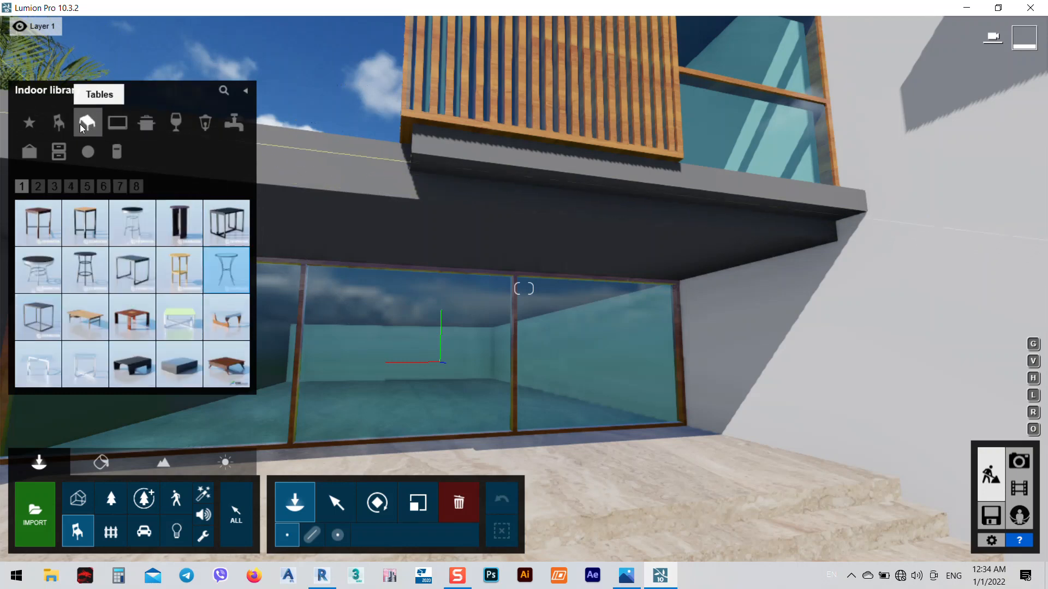
{"action": "left_click", "coordinate": [59, 129]}
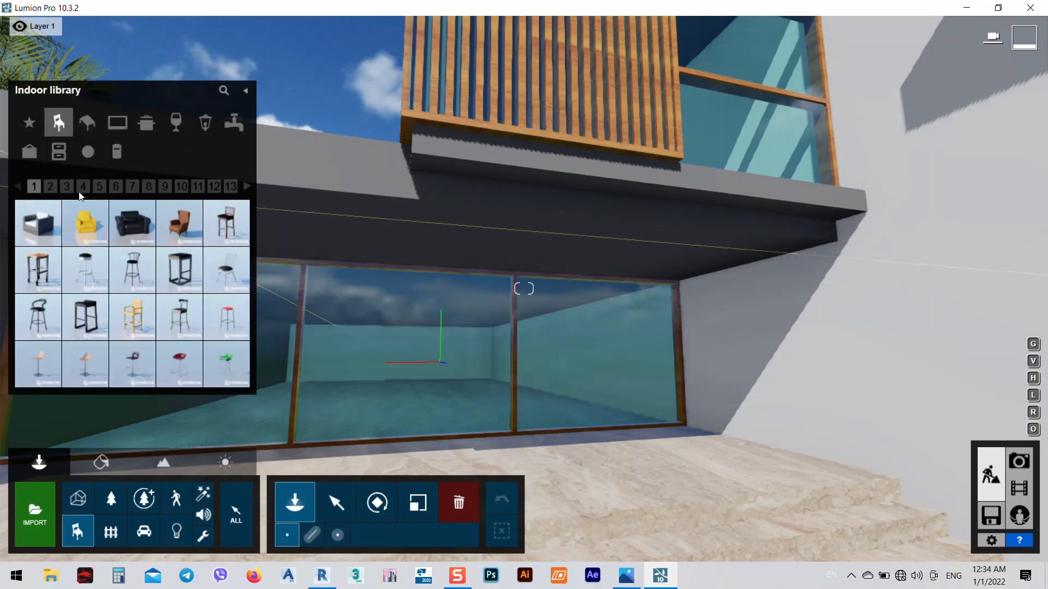
{"action": "left_click", "coordinate": [53, 185]}
{"action": "left_click", "coordinate": [65, 186]}
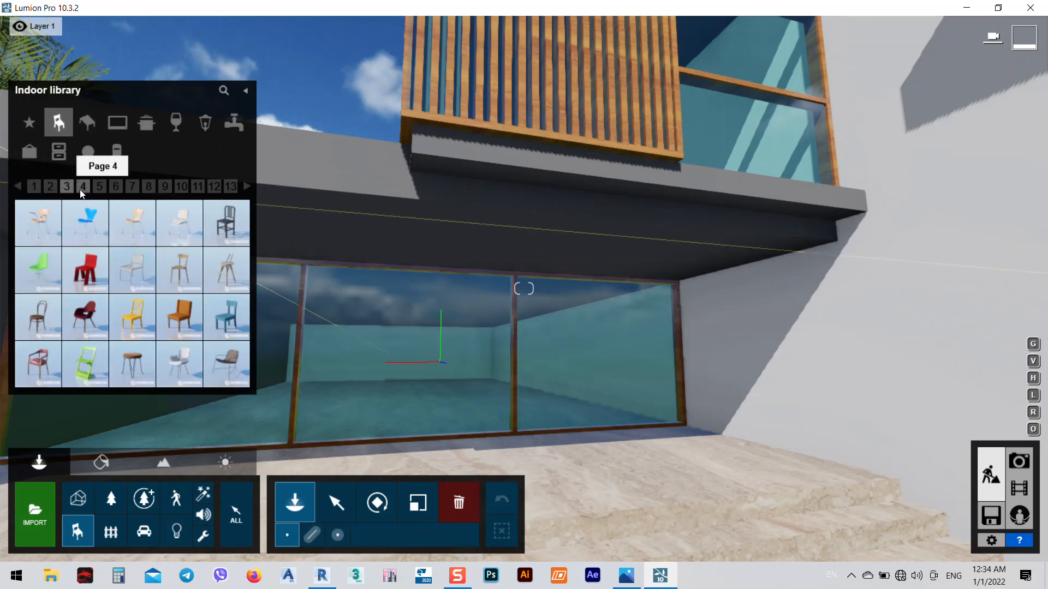
{"action": "left_click", "coordinate": [79, 189]}
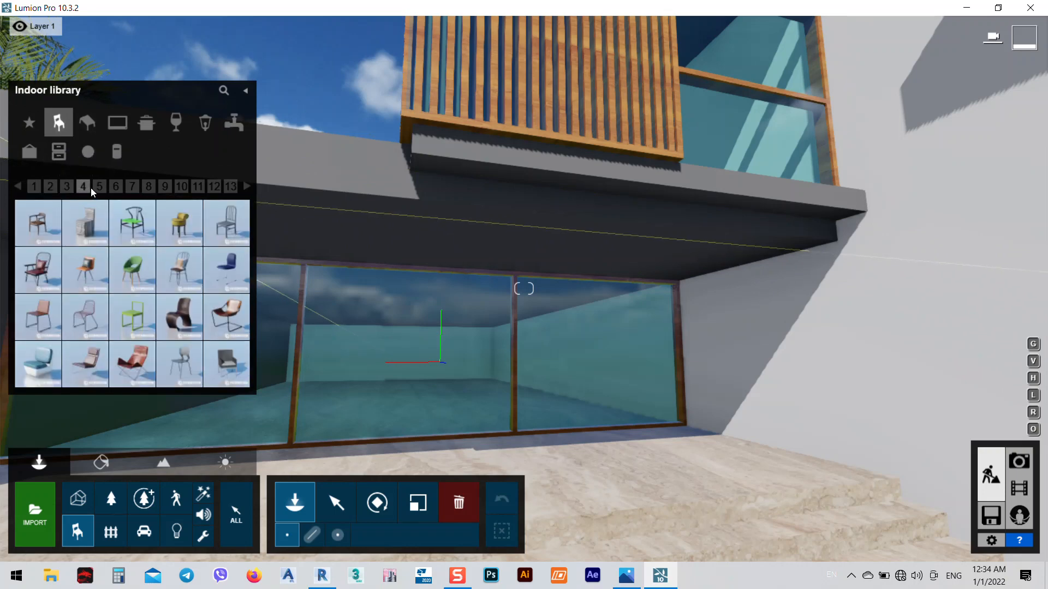
{"action": "left_click", "coordinate": [101, 185]}
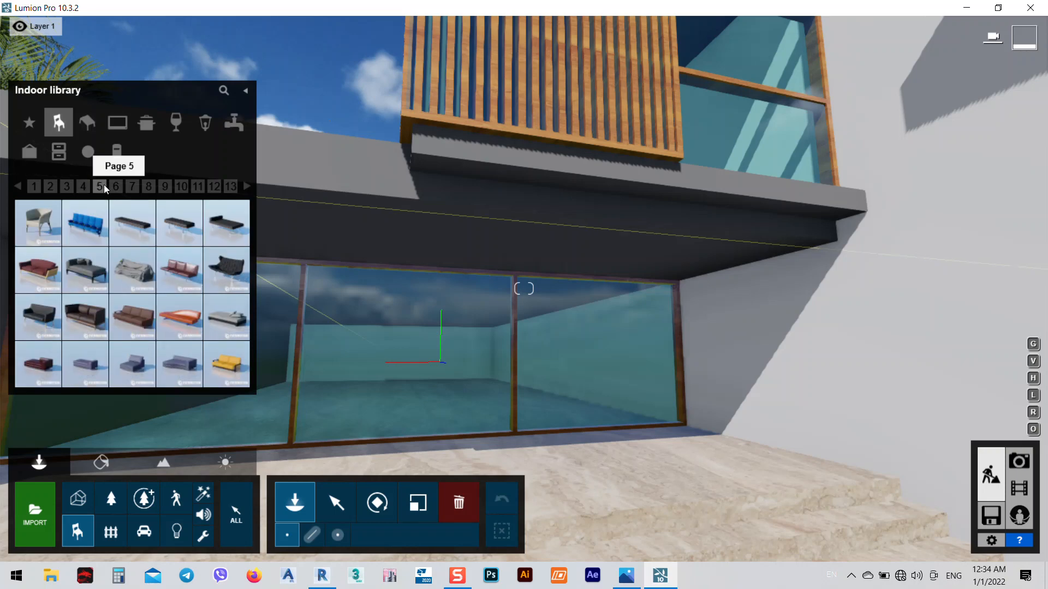
{"action": "left_click", "coordinate": [119, 187]}
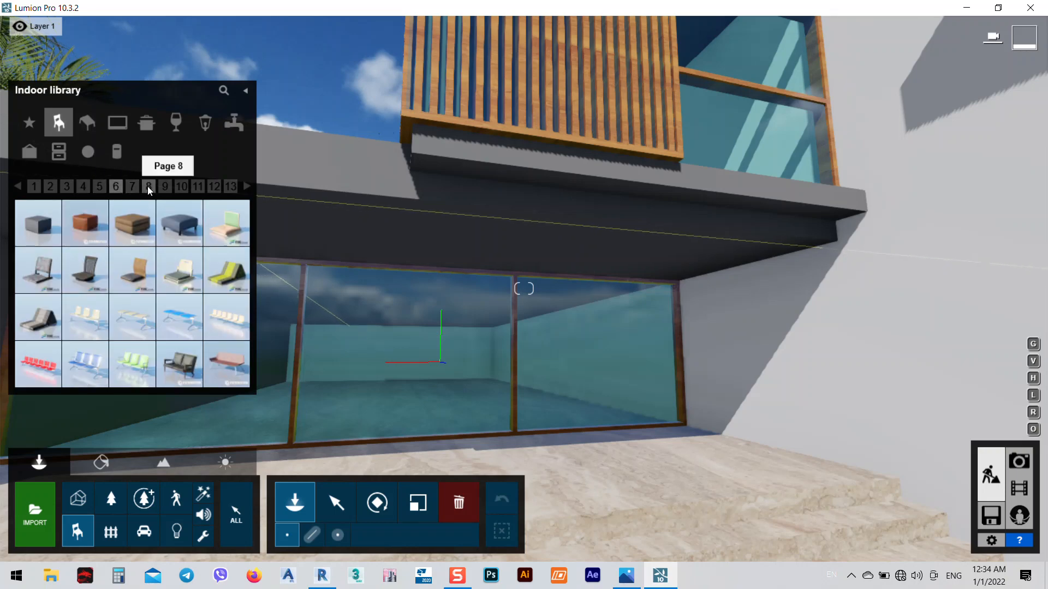
{"action": "left_click", "coordinate": [150, 186]}
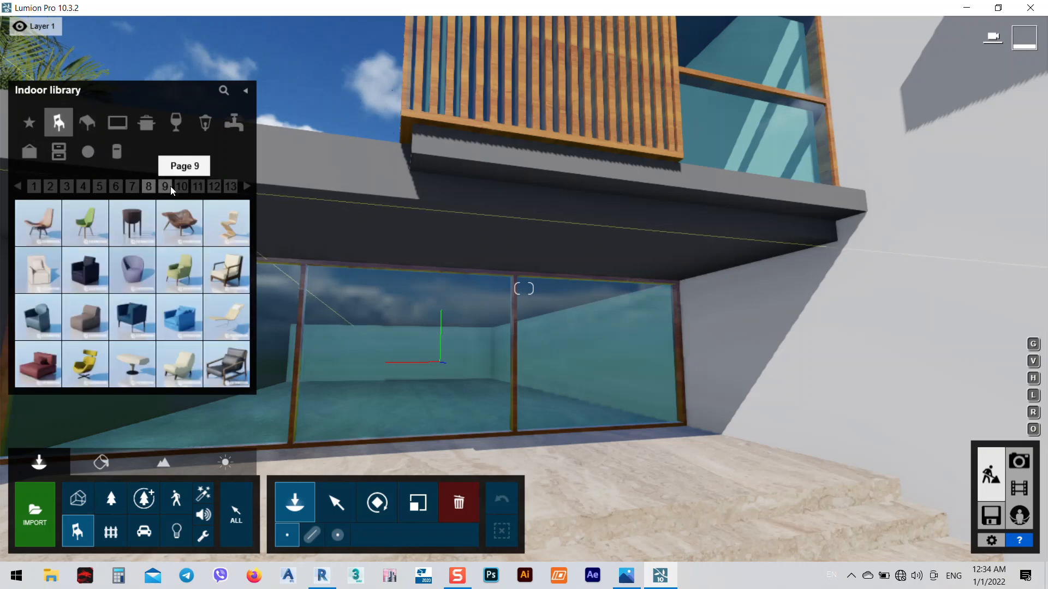
{"action": "left_click", "coordinate": [171, 185]}
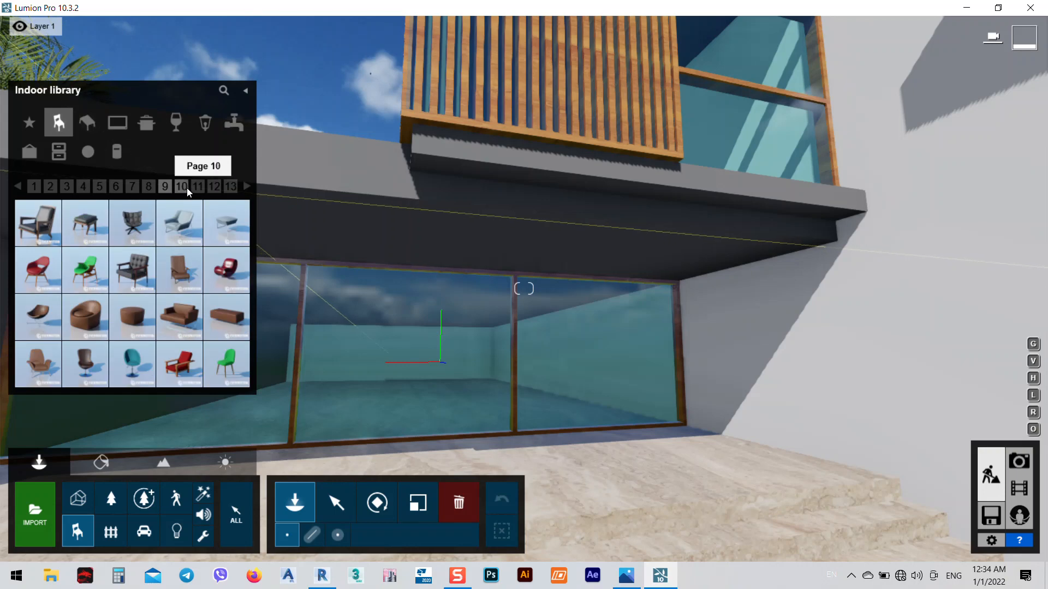
- Place three loungechair 047 chairs on the stone terrace in front of the ground-floor glazing
{"action": "left_click", "coordinate": [132, 222]}
{"action": "left_click", "coordinate": [597, 442]}
{"action": "left_click", "coordinate": [699, 468]}
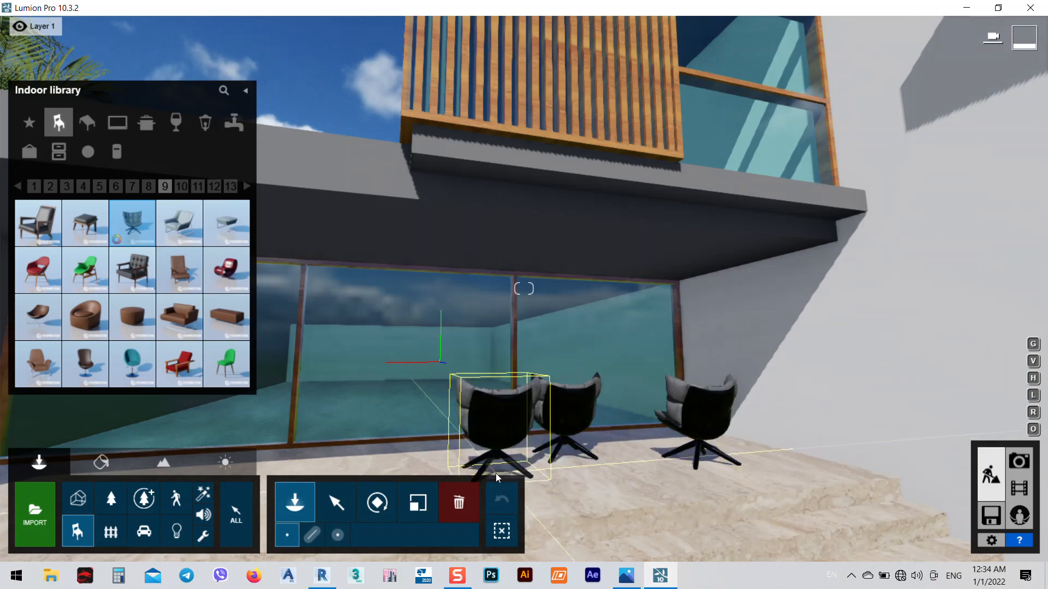
{"action": "right_click_drag", "start_coordinate": [499, 464], "coordinate": [740, 459]}
{"action": "key", "text": "s"}
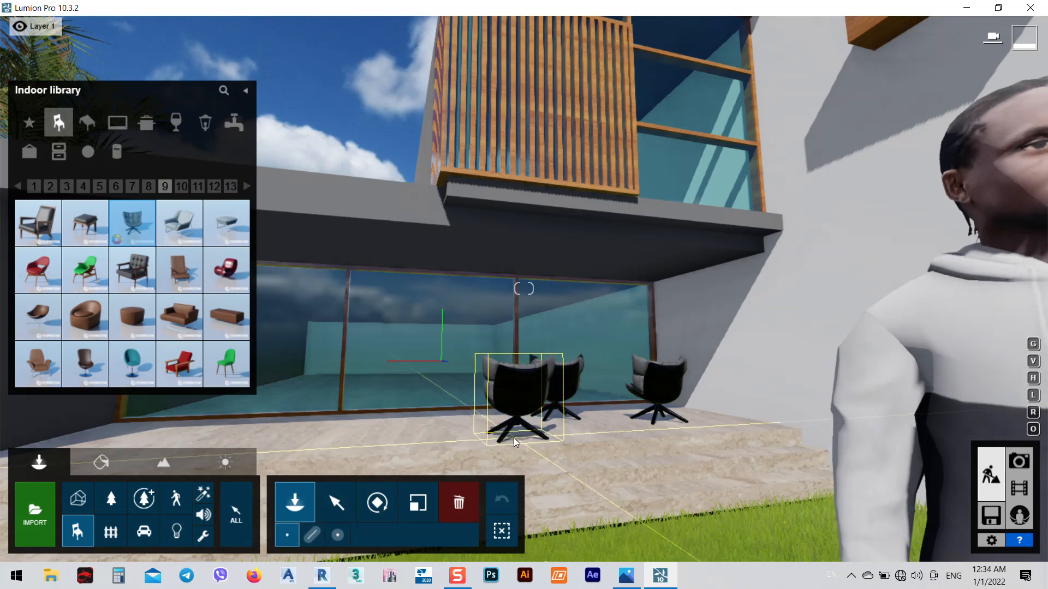
{"action": "left_click", "coordinate": [503, 442]}
- Rotate the three lounge chairs so their seats face out towards the lawn
{"action": "left_click", "coordinate": [336, 502]}
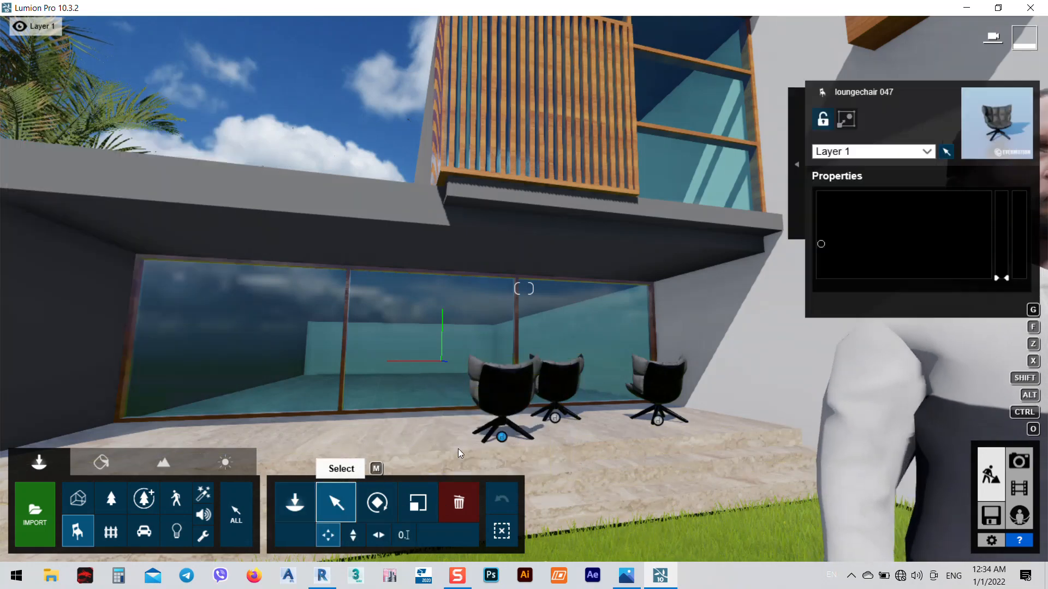
{"action": "left_click", "coordinate": [515, 432]}
{"action": "left_click", "coordinate": [377, 502]}
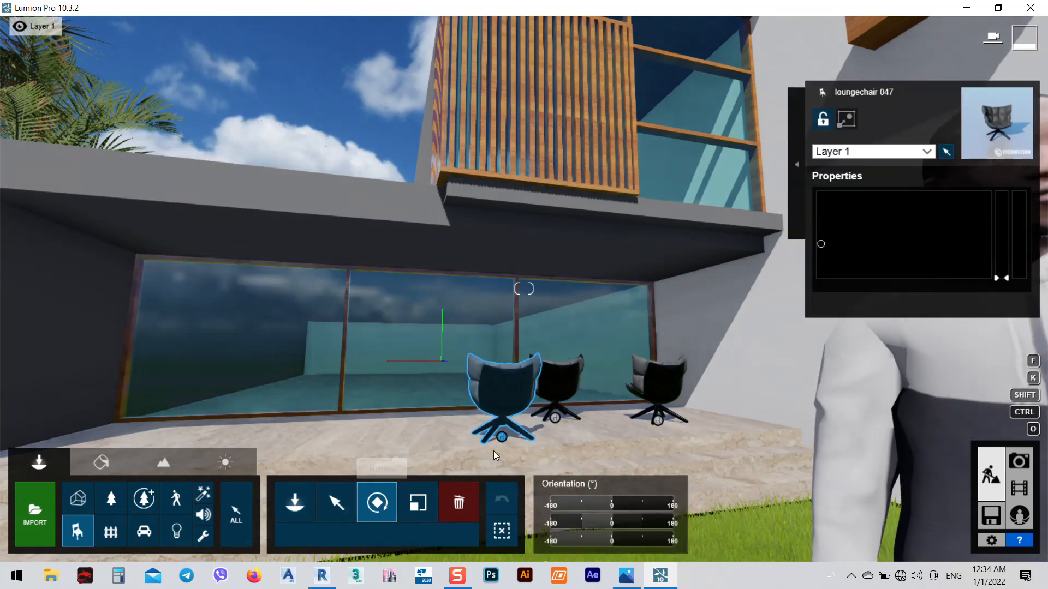
{"action": "left_click_drag", "start_coordinate": [502, 436], "coordinate": [539, 464]}
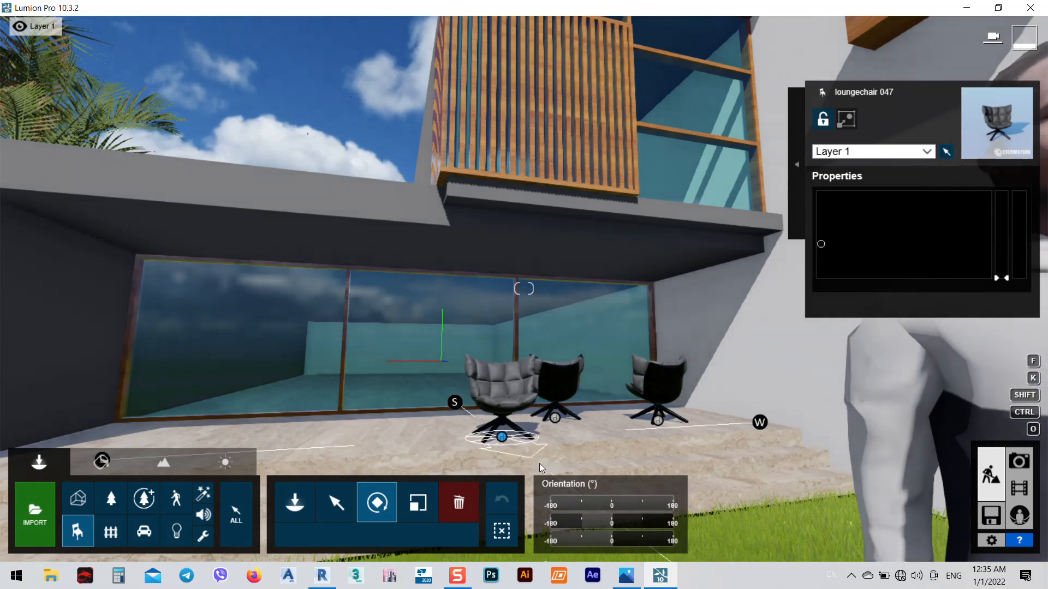
{"action": "left_click_drag", "start_coordinate": [555, 418], "coordinate": [650, 444]}
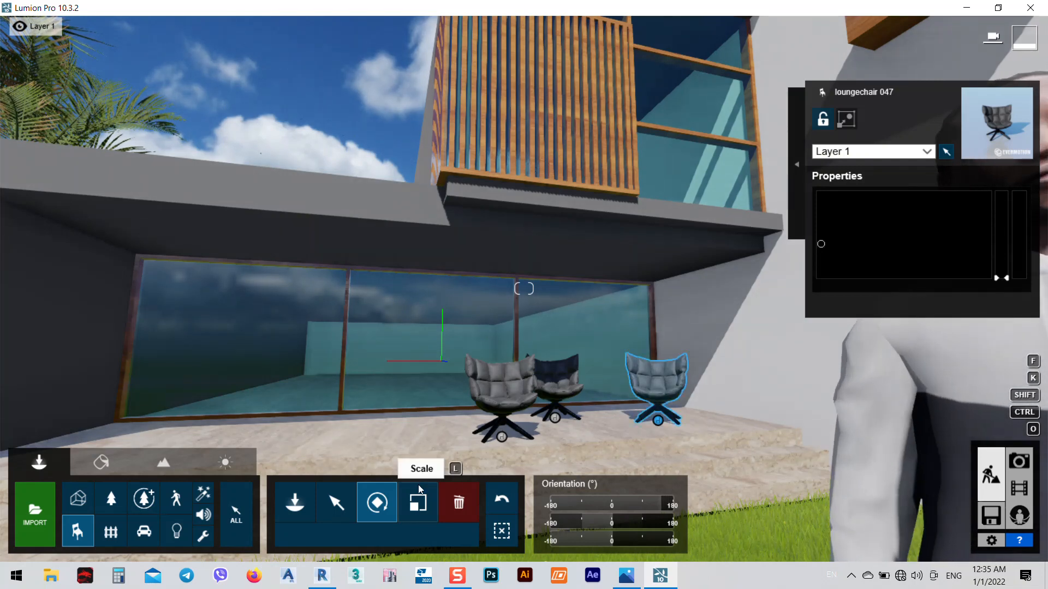
- Move the middle and outer lounge chairs horizontally so the three stand in an evenly spaced row on the terrace
{"action": "left_click", "coordinate": [348, 508]}
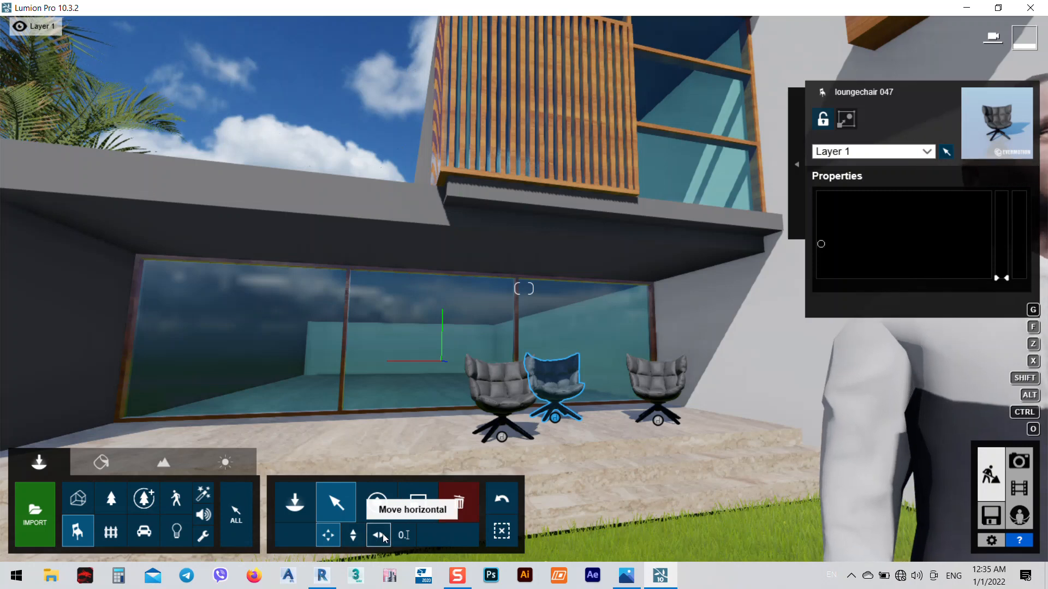
{"action": "left_click", "coordinate": [574, 420]}
{"action": "mouse_move", "coordinate": [501, 442]}
{"action": "left_mouse_down"}
{"action": "mouse_move", "coordinate": [490, 433]}
{"action": "mouse_move", "coordinate": [500, 432]}
{"action": "left_mouse_up"}
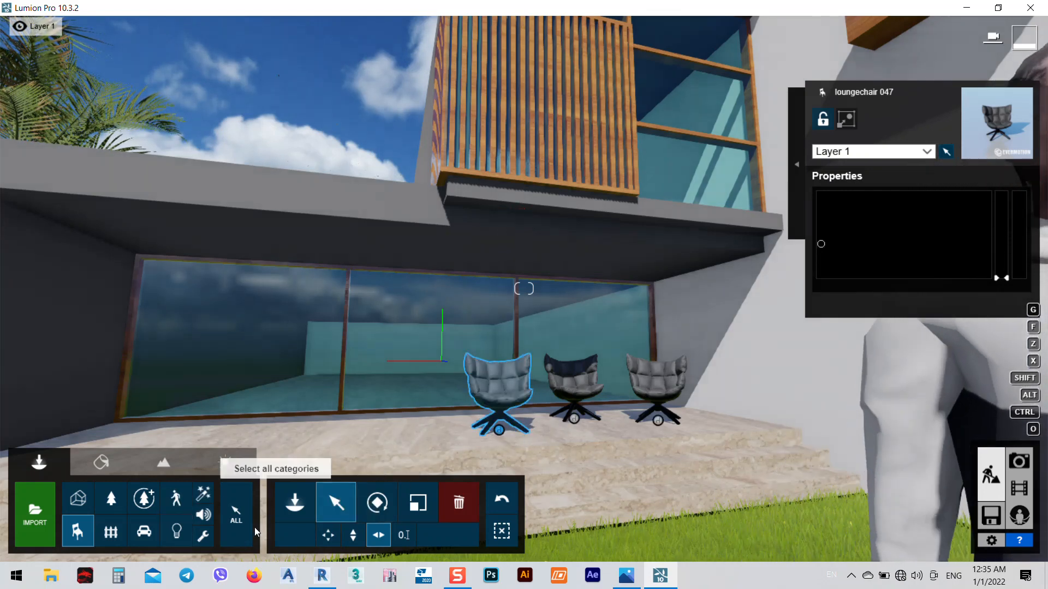
- Place the seated man in a light suit with a bag on the lounge chair farthest from the white side wall
{"action": "left_click", "coordinate": [175, 499]}
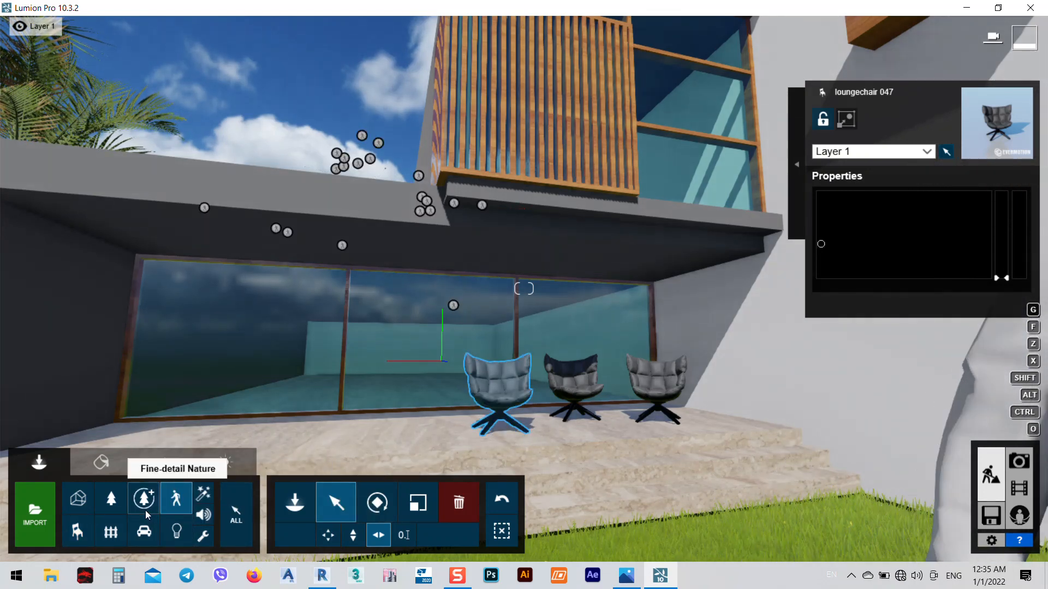
{"action": "left_click", "coordinate": [306, 508]}
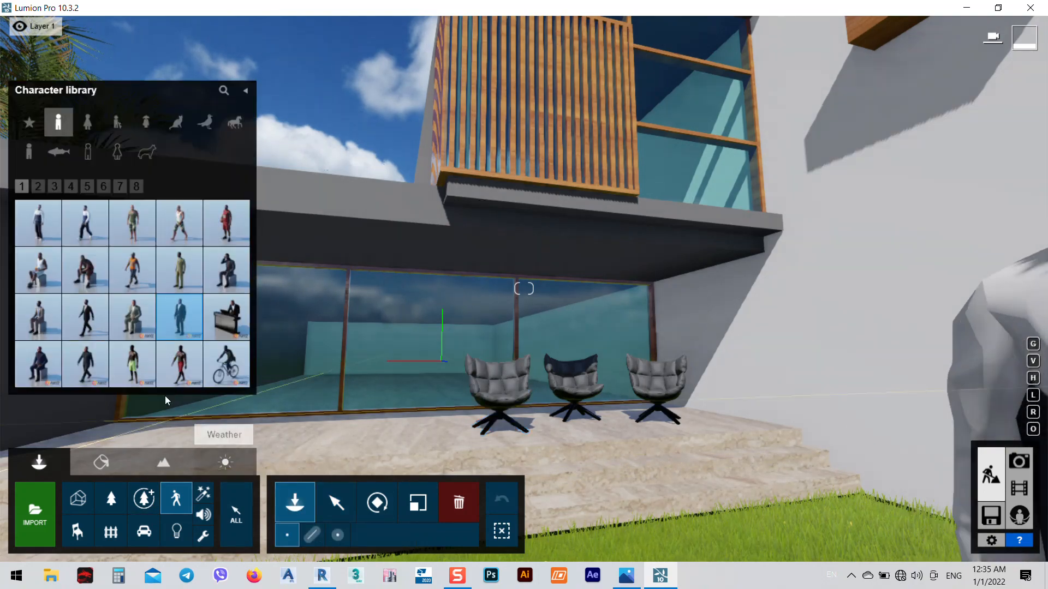
{"action": "left_click", "coordinate": [135, 323]}
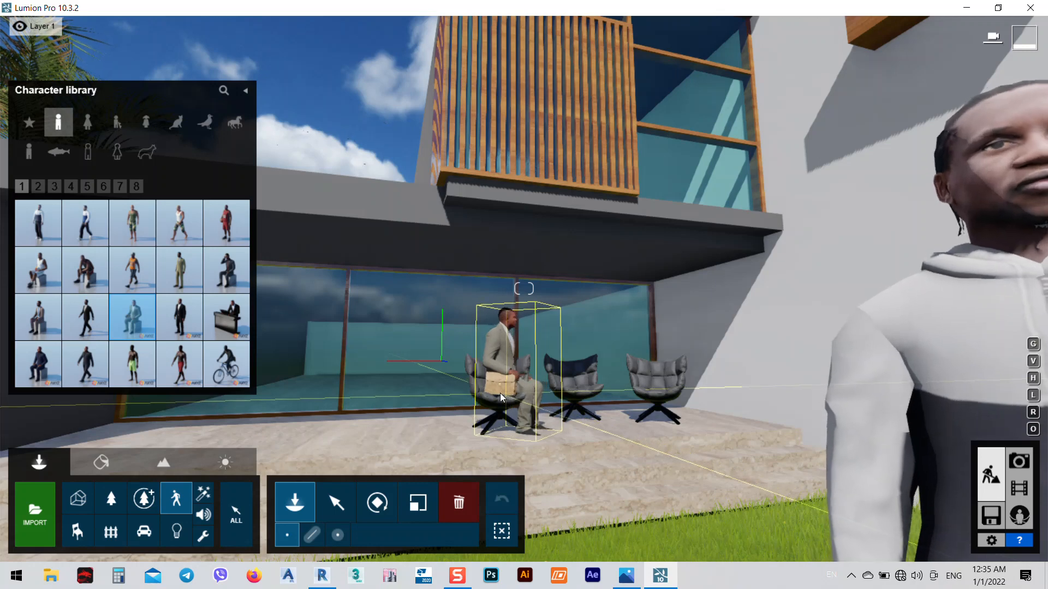
{"action": "left_click", "coordinate": [499, 393]}
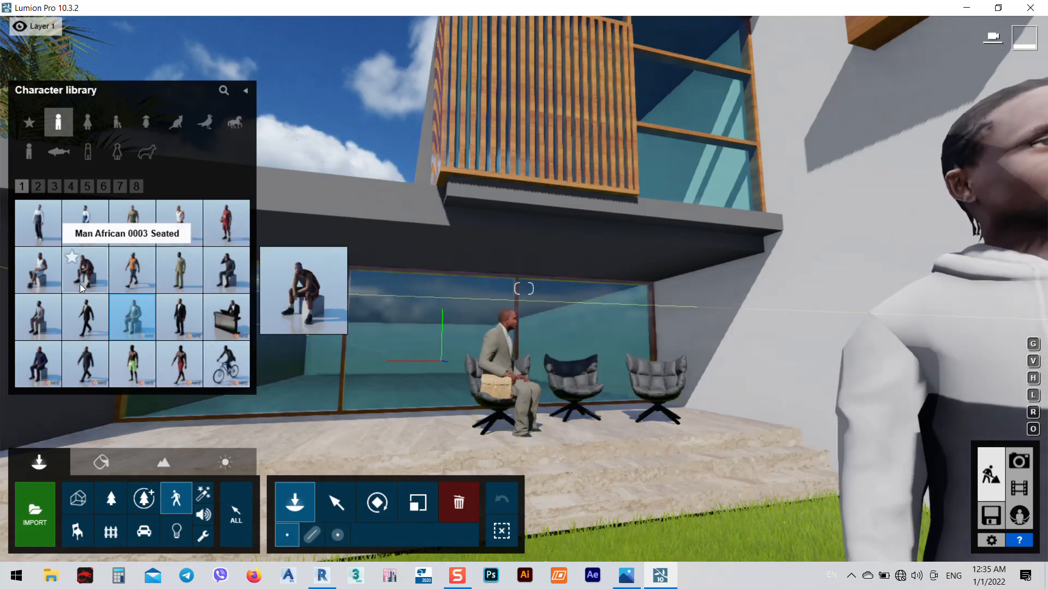
- Place Man African 0004 Seated on the lounge chair beside the white side wall and rotate both seated men towards the lawn
{"action": "left_click", "coordinate": [49, 319]}
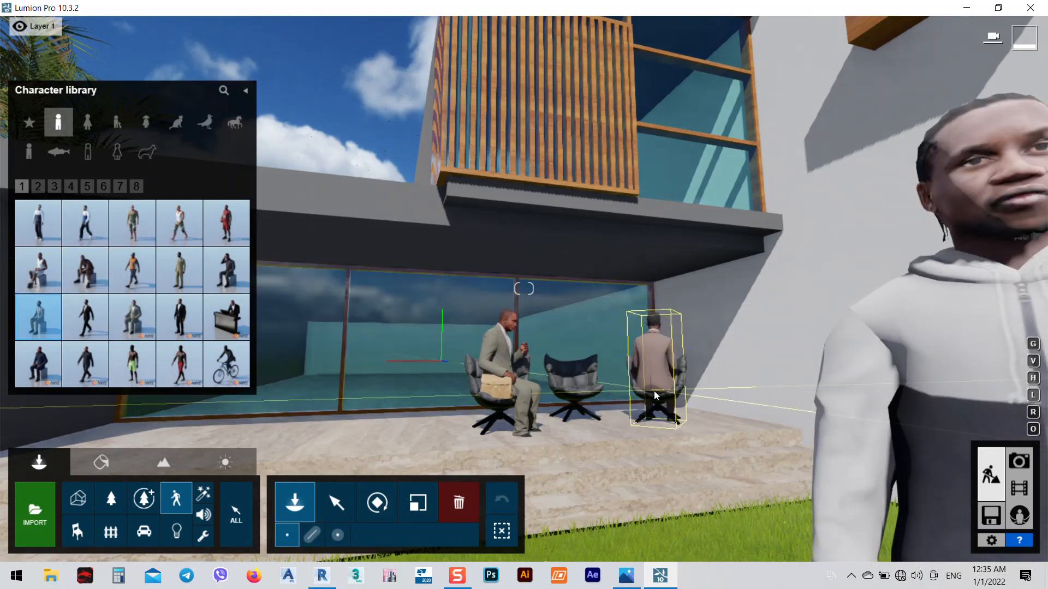
{"action": "left_click", "coordinate": [654, 391]}
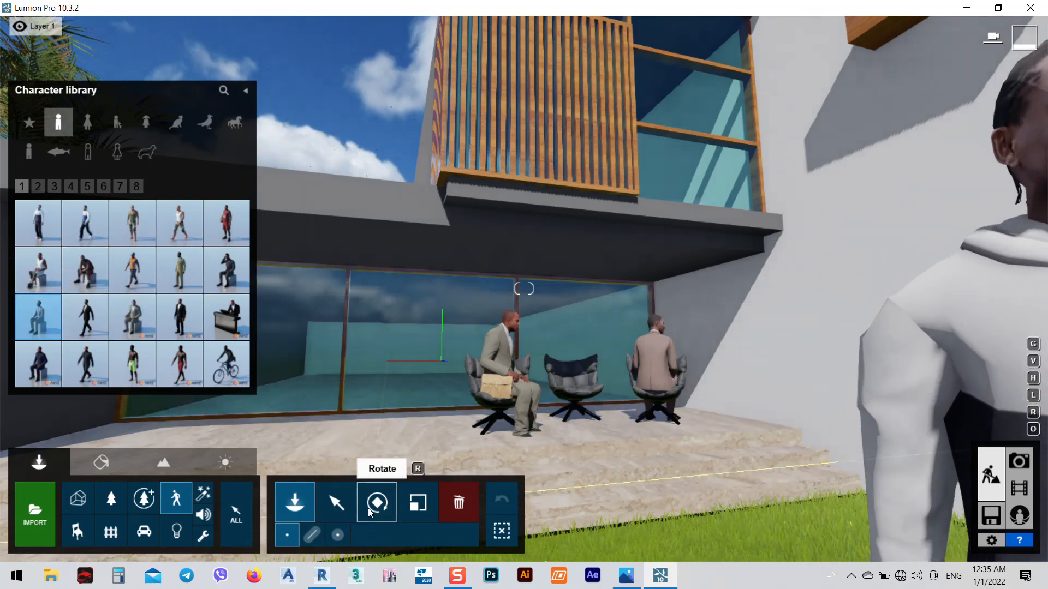
{"action": "left_click", "coordinate": [370, 513]}
{"action": "left_click_drag", "start_coordinate": [654, 391], "coordinate": [538, 434]}
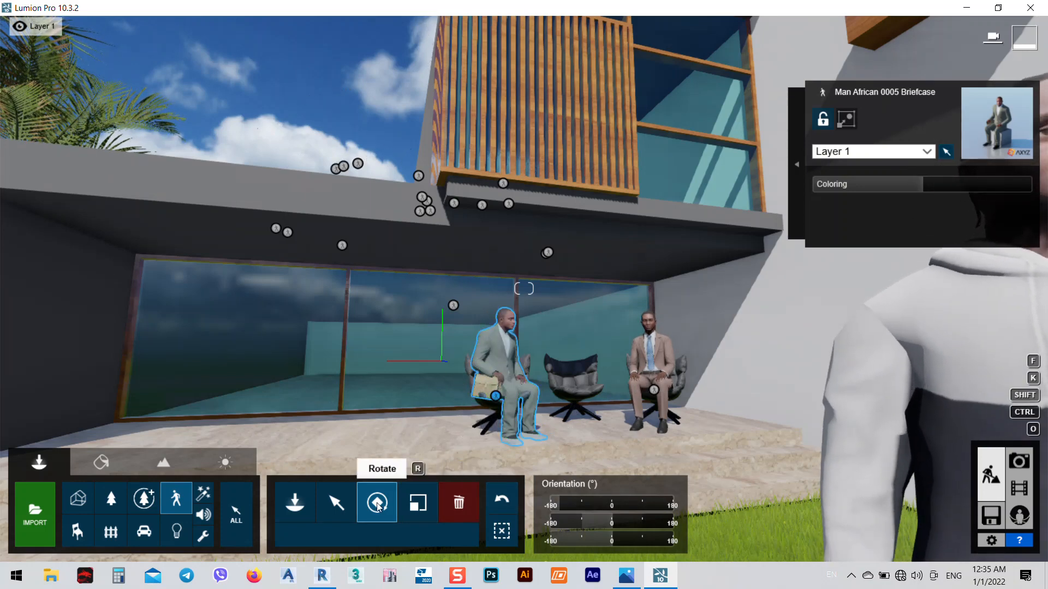
- Adjust both seated men's heights to their chair seats and shift the man beside the white wall horizontally onto his chair
{"action": "left_click", "coordinate": [337, 502]}
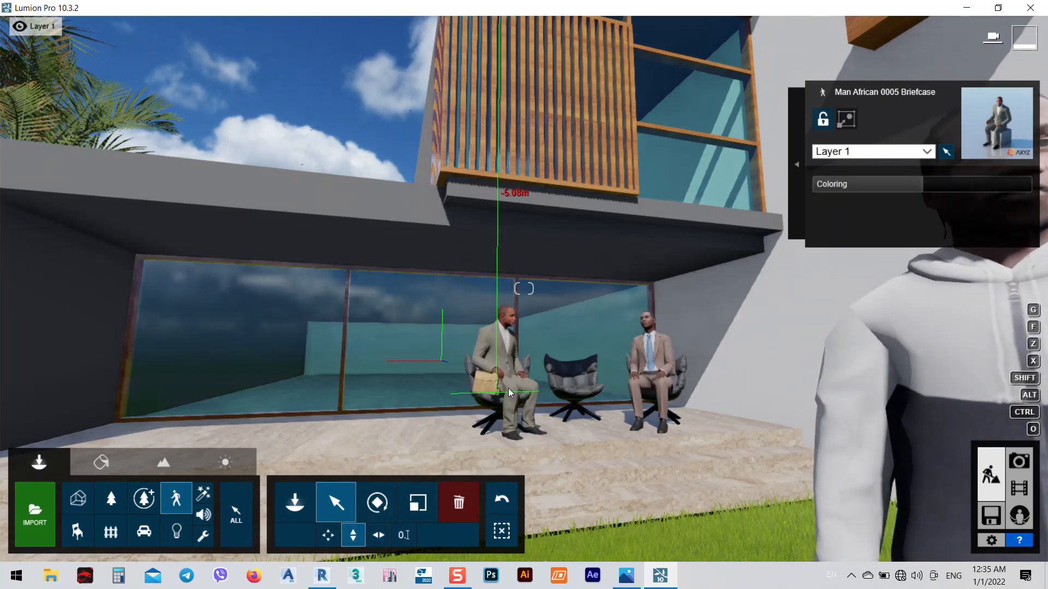
{"action": "left_click", "coordinate": [654, 389]}
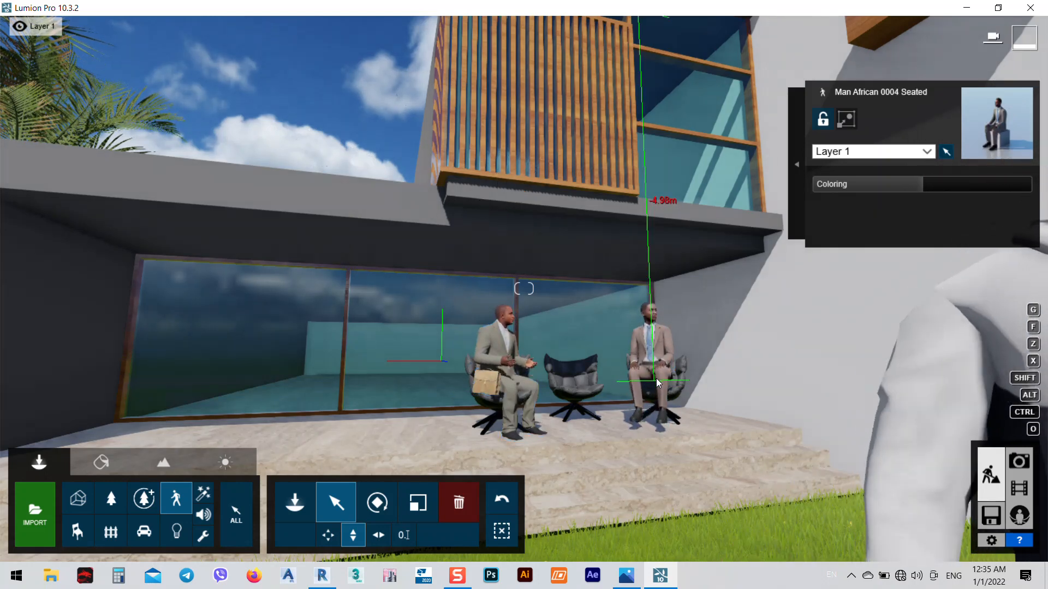
{"action": "left_click", "coordinate": [378, 534]}
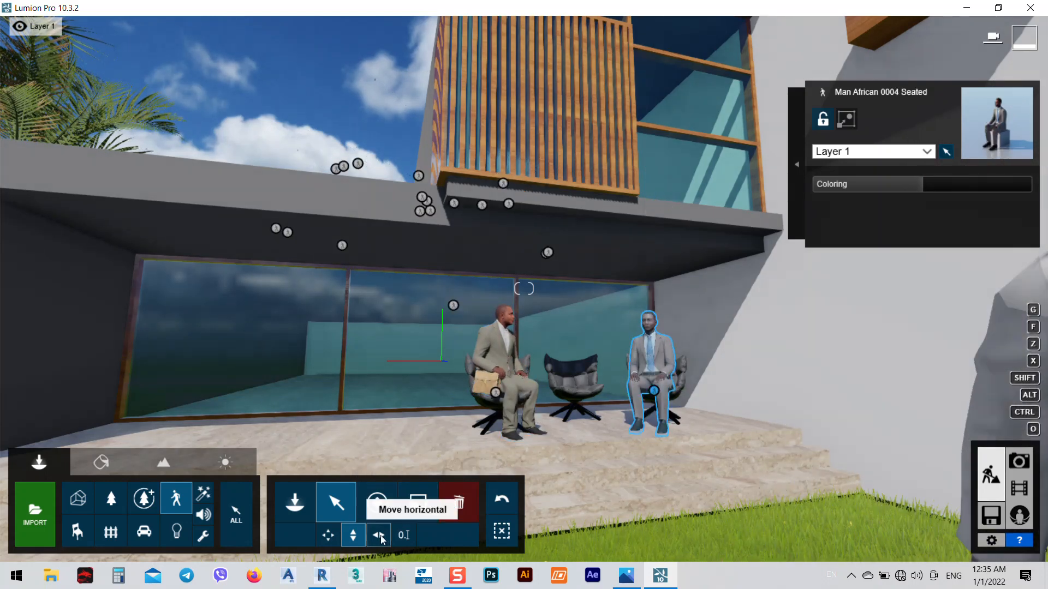
{"action": "left_click_drag", "start_coordinate": [660, 389], "coordinate": [664, 396]}
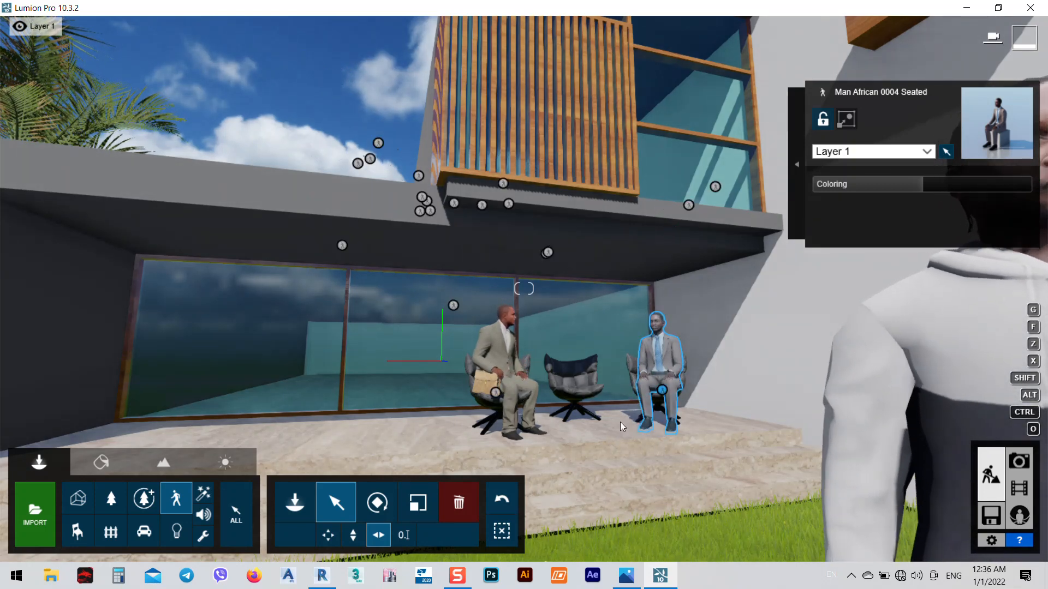
- Delete the standing man in the grey and white hoodie from the lawn in front of the terrace
{"action": "scroll", "coordinate": [578, 375], "scroll_direction": "down", "scroll_amount": 3}
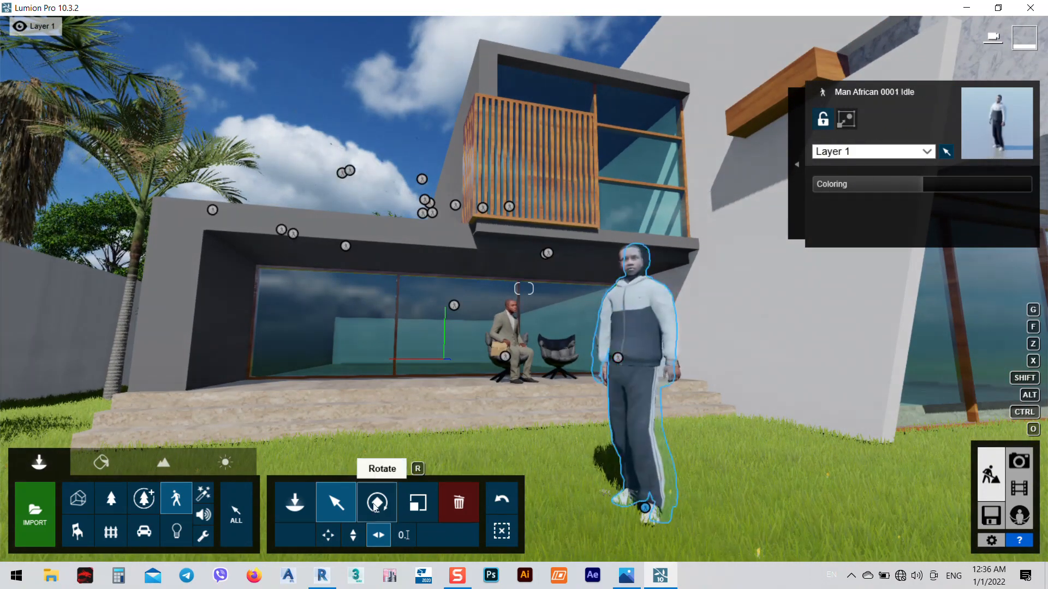
{"action": "left_click", "coordinate": [459, 503]}
{"action": "left_click", "coordinate": [641, 450]}
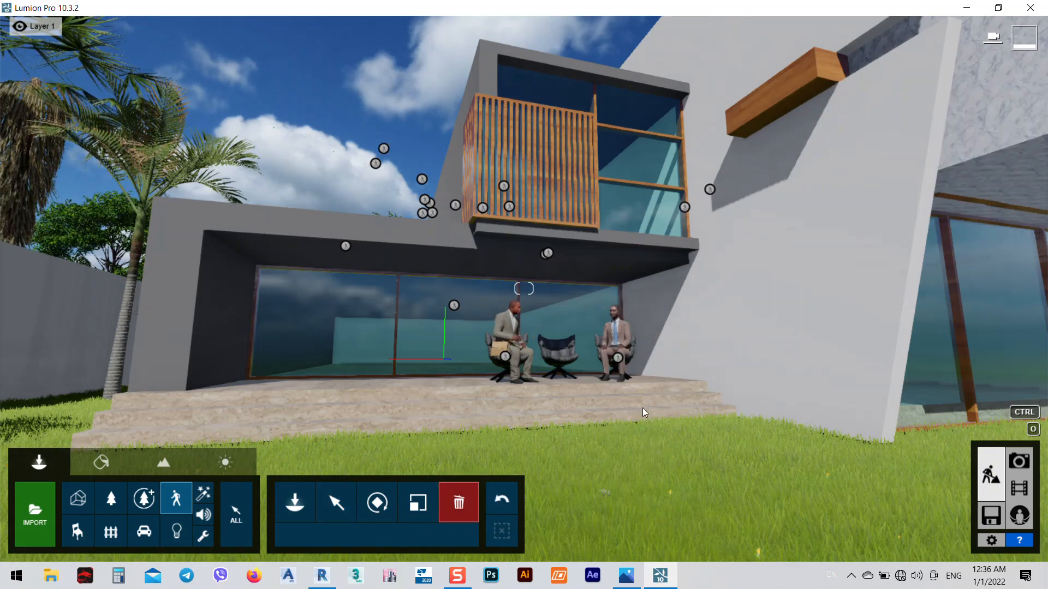
- Rotate the standing man in the dark suit and move him horizontally across the lawn to near the slanted white wall
{"action": "key", "text": "w"}
{"action": "right_click_drag", "start_coordinate": [641, 450], "coordinate": [761, 274]}
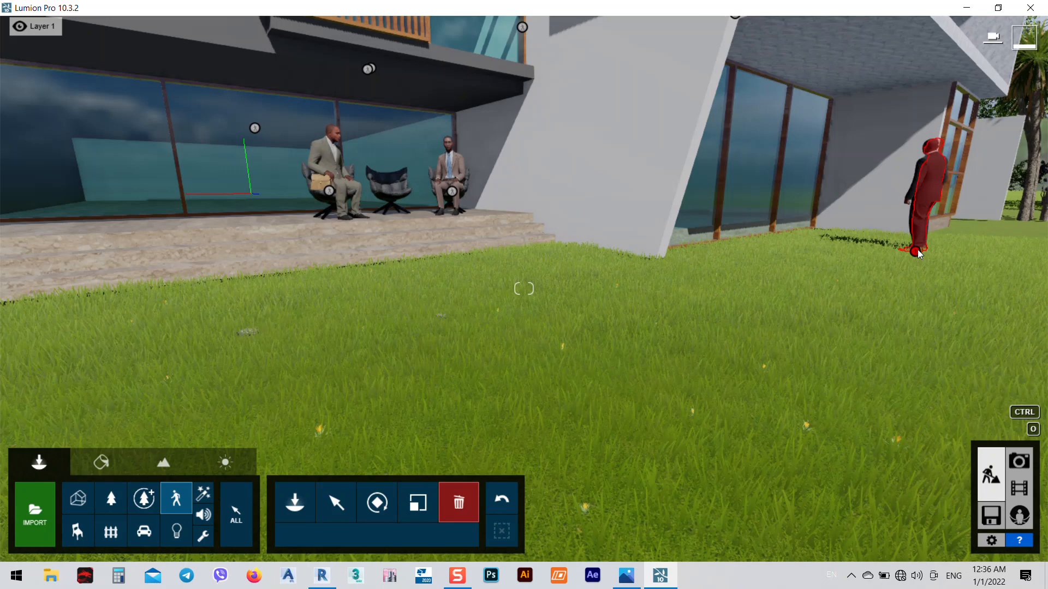
{"action": "left_click", "coordinate": [377, 502]}
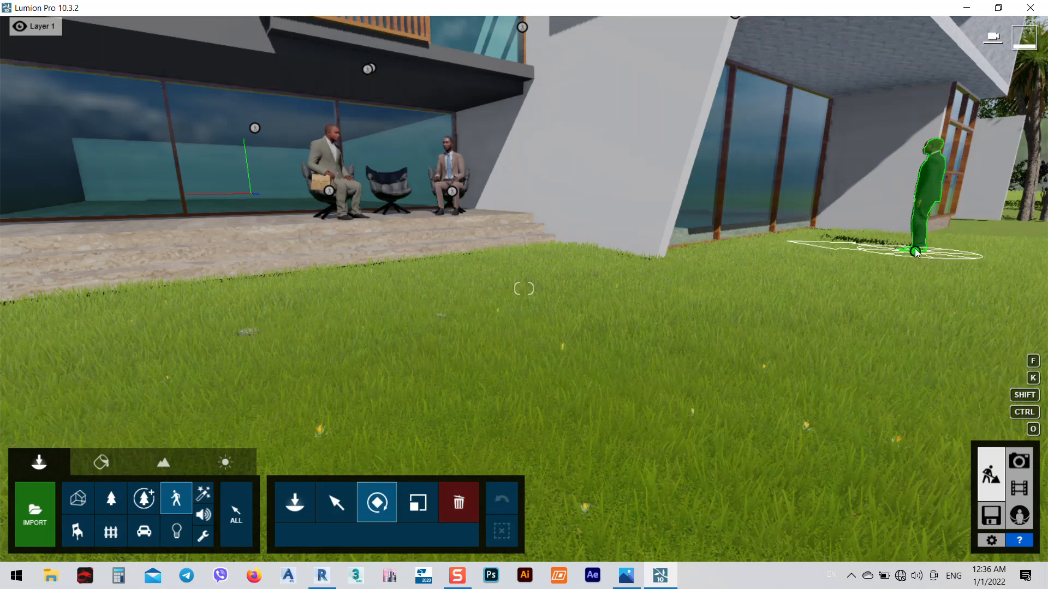
{"action": "mouse_move", "coordinate": [915, 253]}
{"action": "left_mouse_down"}
{"action": "mouse_move", "coordinate": [917, 267]}
{"action": "mouse_move", "coordinate": [955, 271]}
{"action": "mouse_move", "coordinate": [928, 298]}
{"action": "left_mouse_up"}
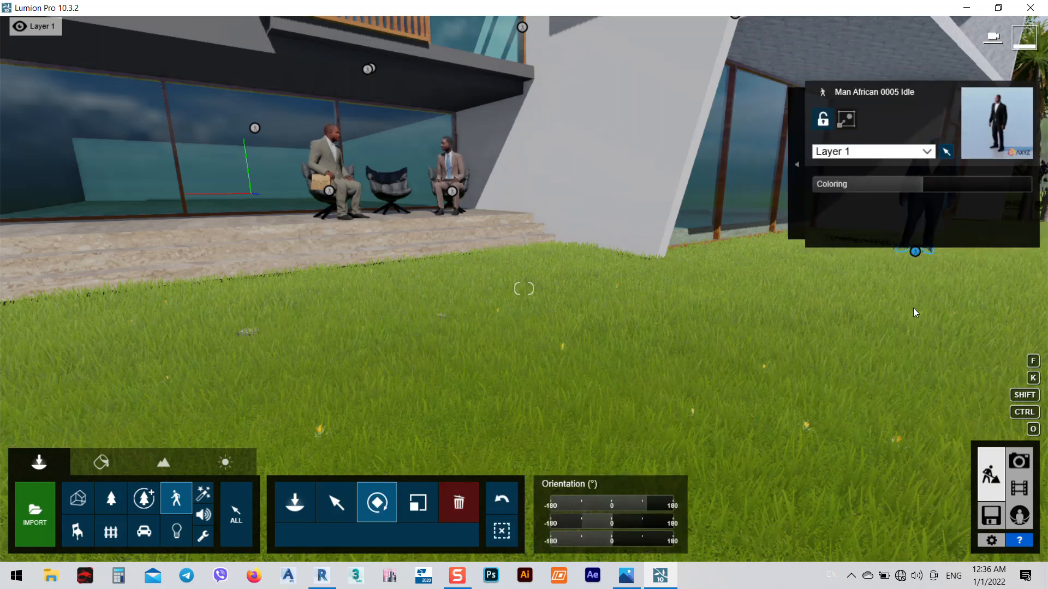
{"action": "left_click", "coordinate": [336, 502]}
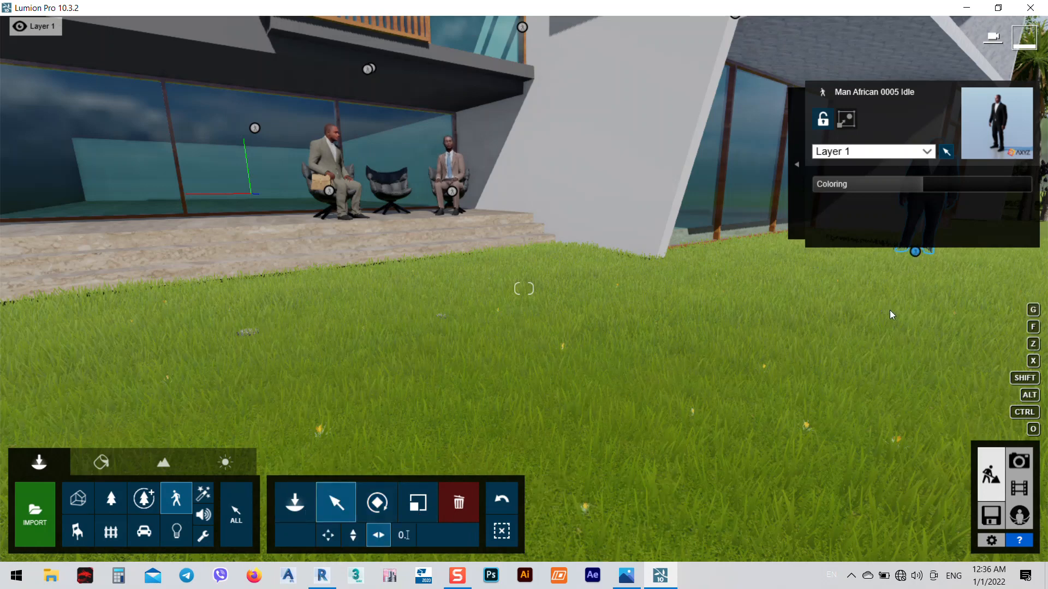
{"action": "left_click_drag", "start_coordinate": [915, 252], "coordinate": [630, 289]}
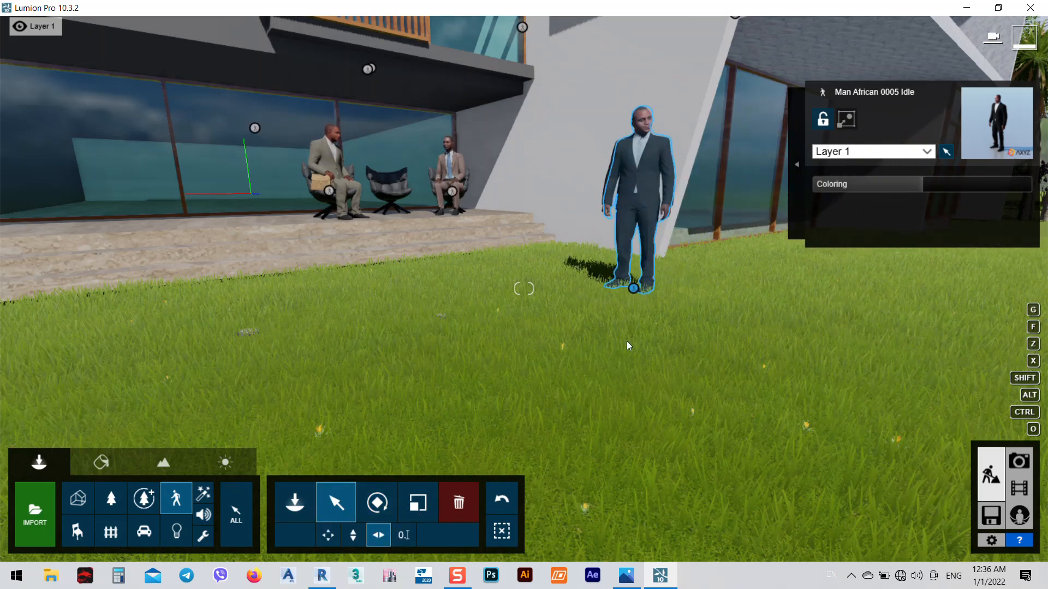
- Review the saved views Photo - 2, Photo - 1 and Photo - 3 in Photo mode, ending on Photo - 3
{"action": "key", "text": "s"}
{"action": "right_click_drag", "start_coordinate": [662, 357], "coordinate": [662, 358]}
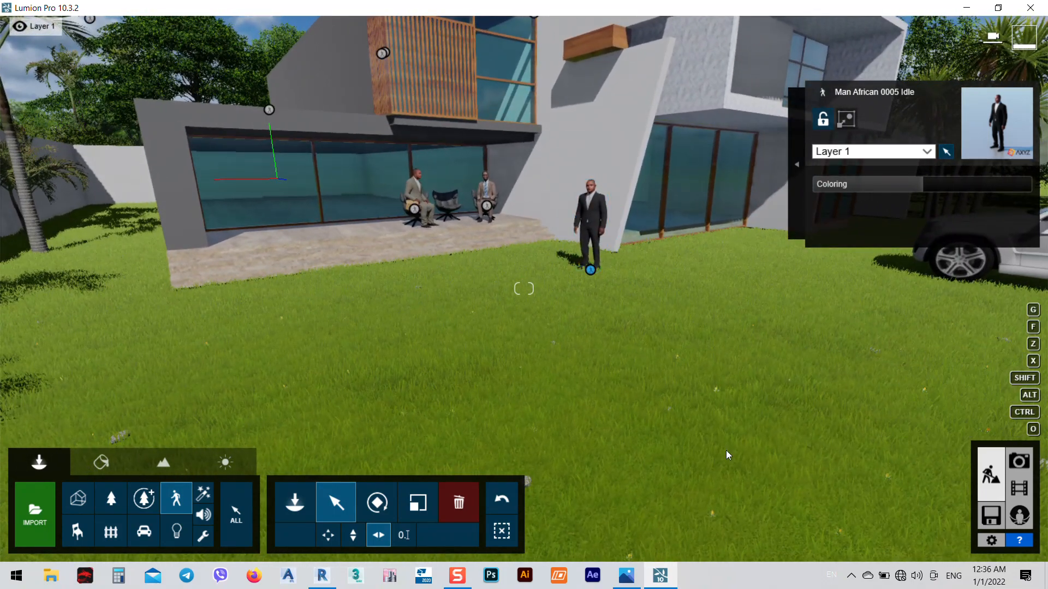
{"action": "left_click", "coordinate": [1019, 461]}
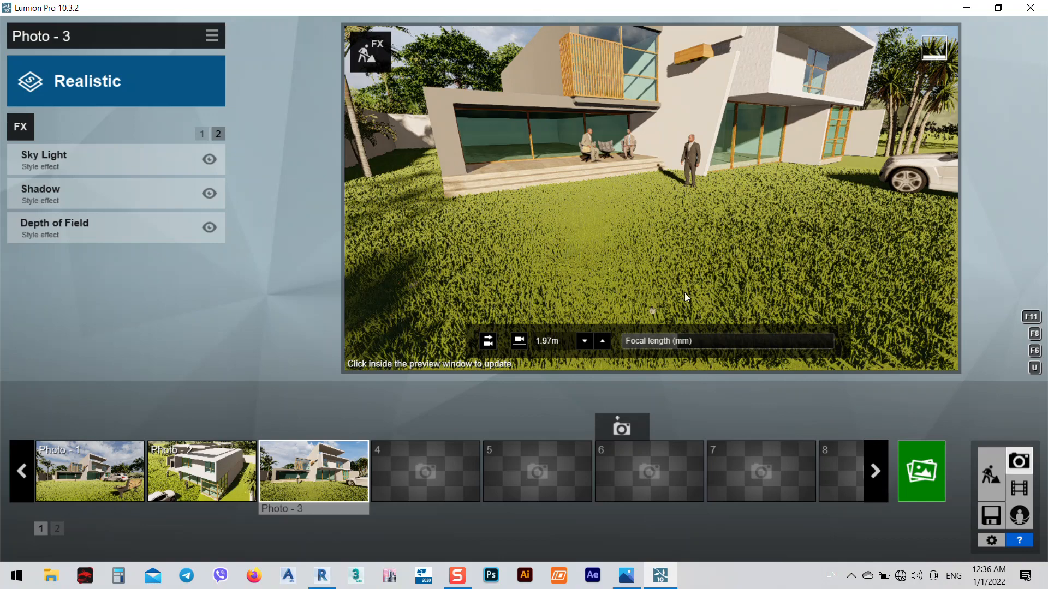
{"action": "left_click", "coordinate": [172, 483]}
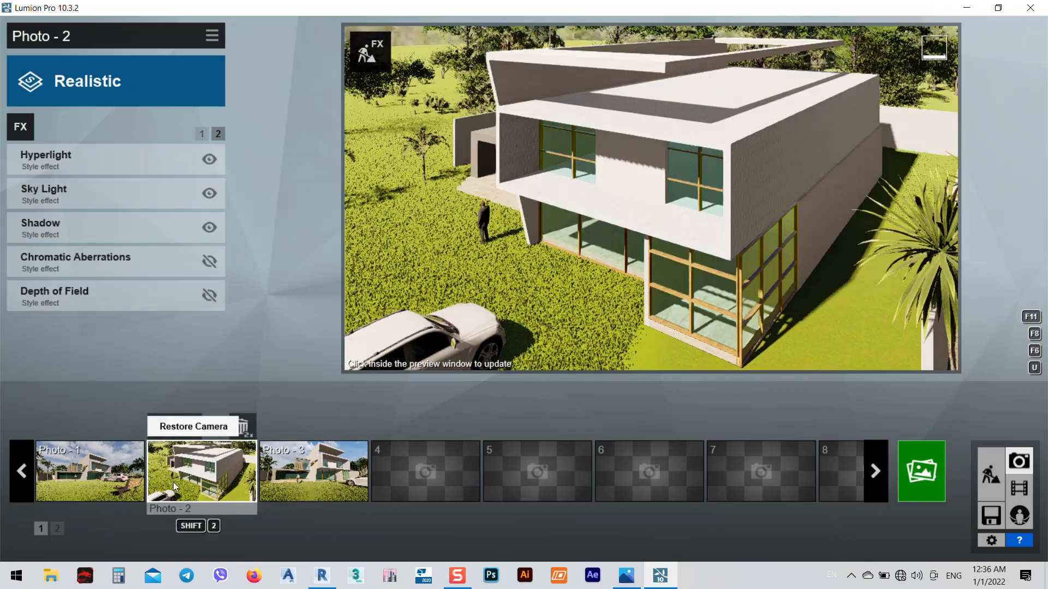
{"action": "left_click", "coordinate": [60, 480]}
{"action": "left_click", "coordinate": [280, 489]}
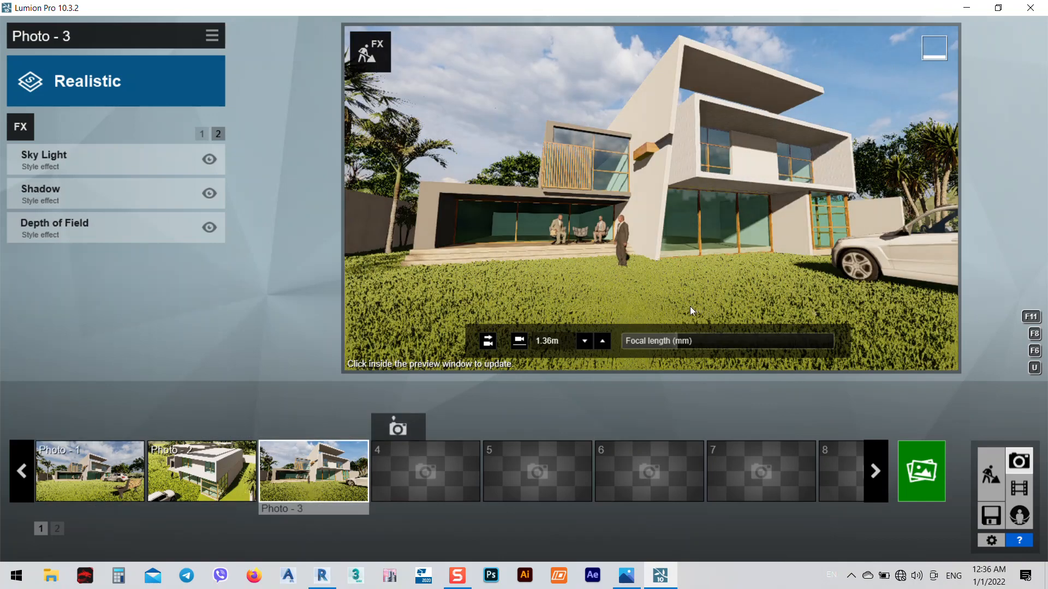
{"action": "mouse_move", "coordinate": [360, 453]}
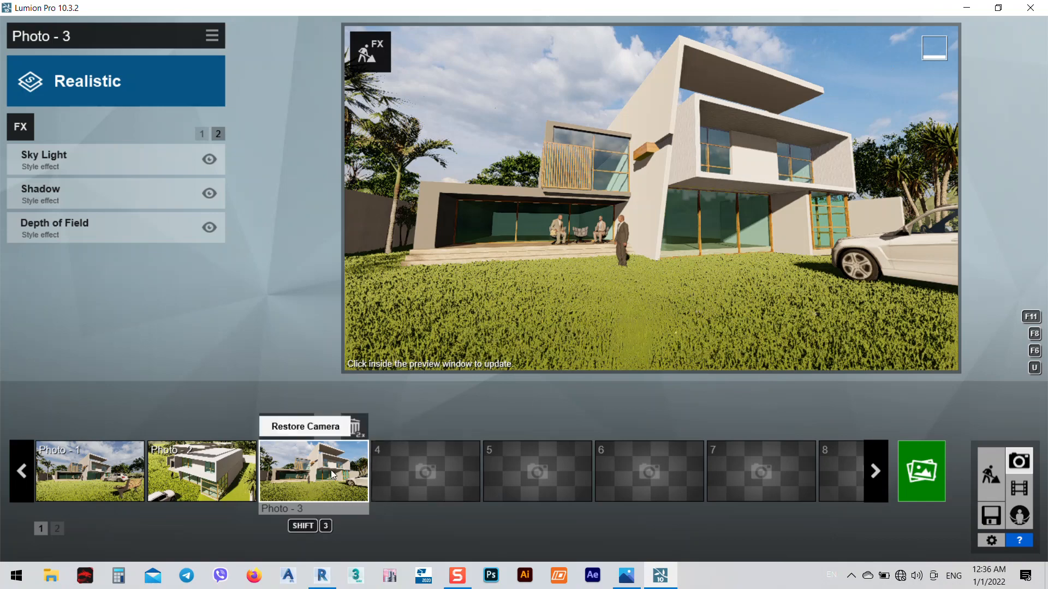
{"action": "left_click", "coordinate": [297, 428]}
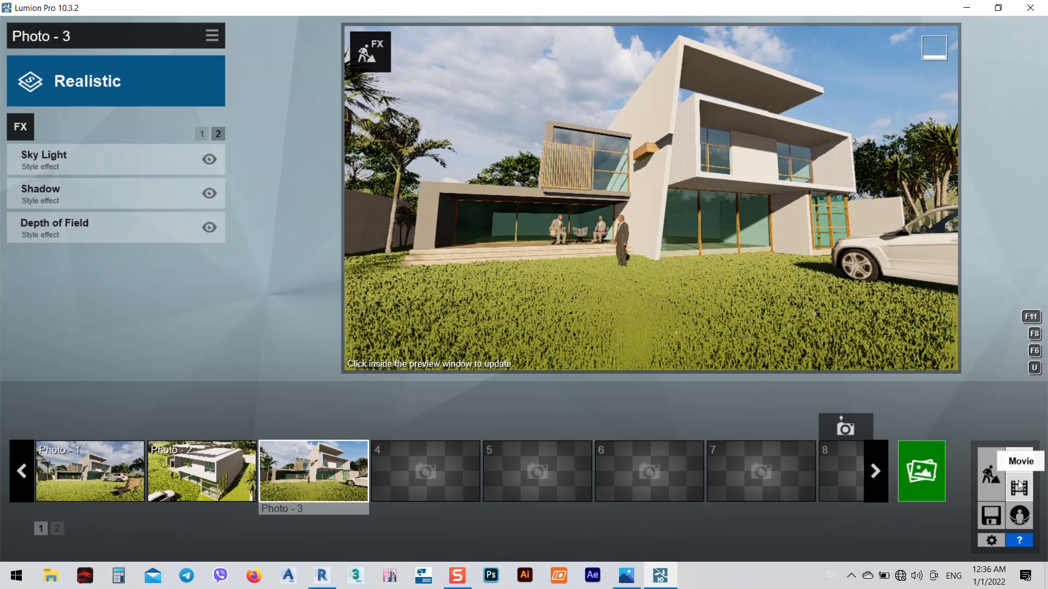
{"action": "left_click", "coordinate": [925, 476]}
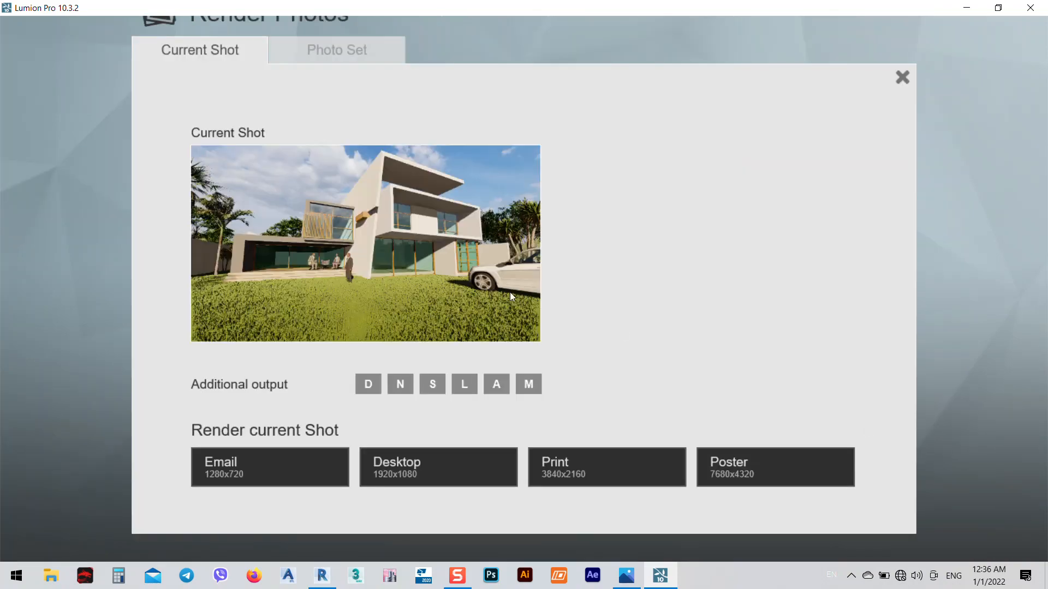
{"action": "left_click", "coordinate": [558, 463]}
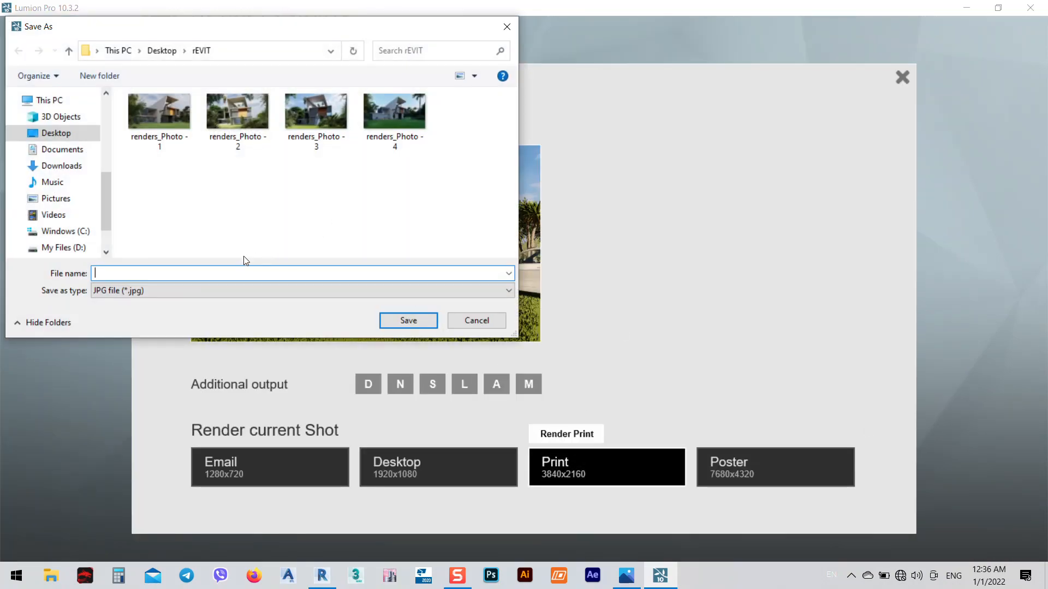
{"action": "type", "text": "Villa"}
{"action": "left_click", "coordinate": [421, 322]}
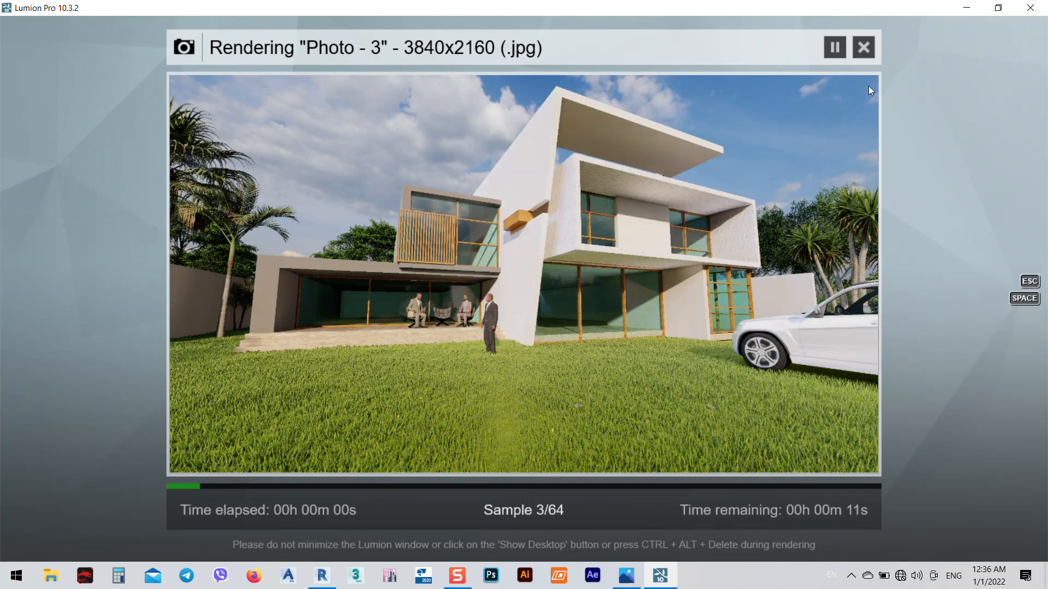
{"action": "left_click", "coordinate": [835, 49]}
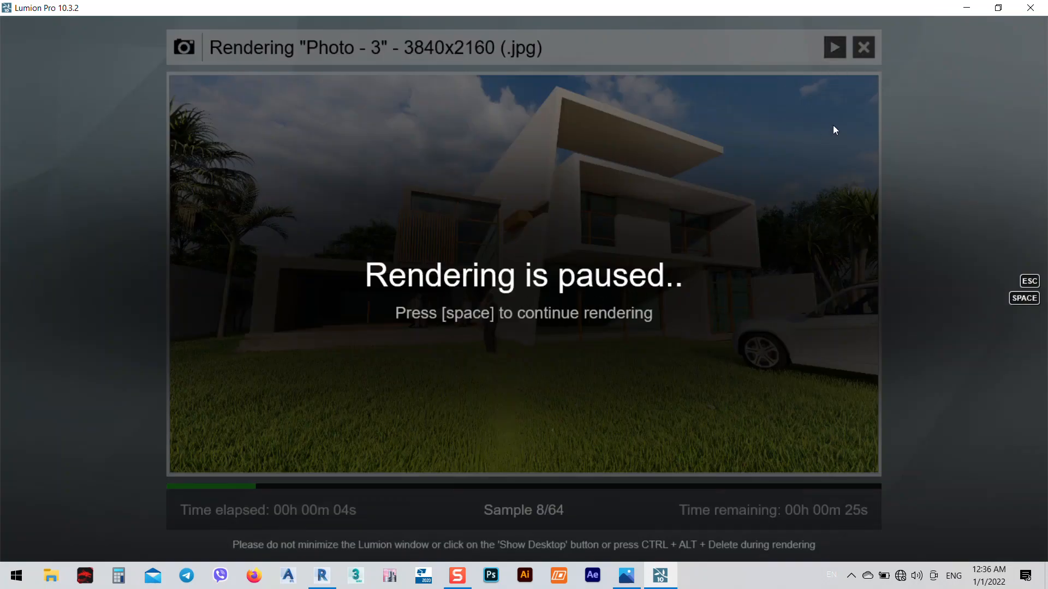
{"action": "left_click", "coordinate": [863, 48]}
{"action": "left_click", "coordinate": [784, 455]}
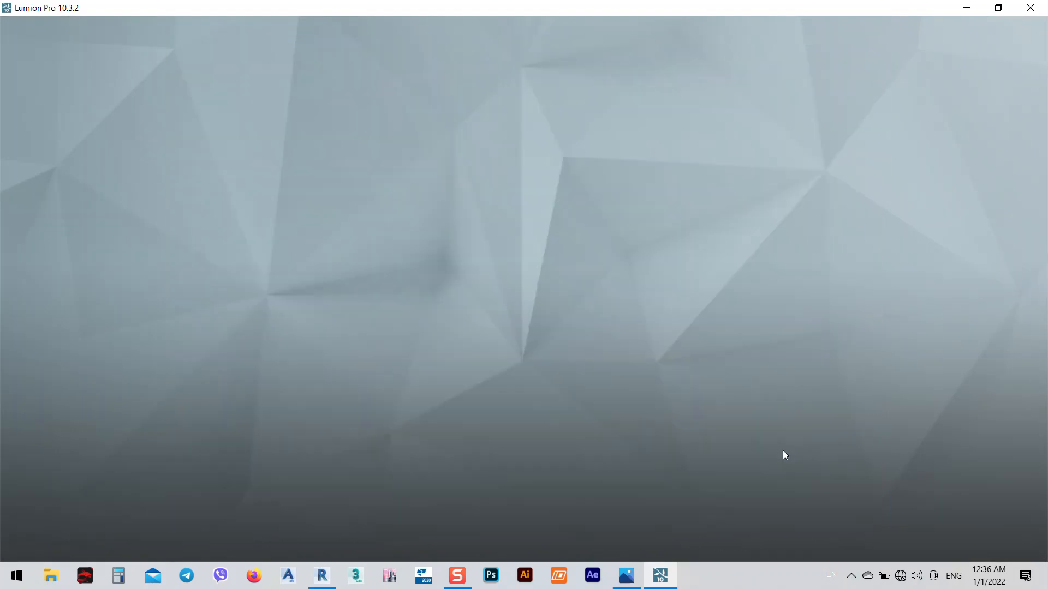
- Render the photo set of Photo - 1, Photo - 2 and Photo - 3 at Print size 3840x2160 as JPG files named Villa
{"action": "left_click", "coordinate": [923, 471]}
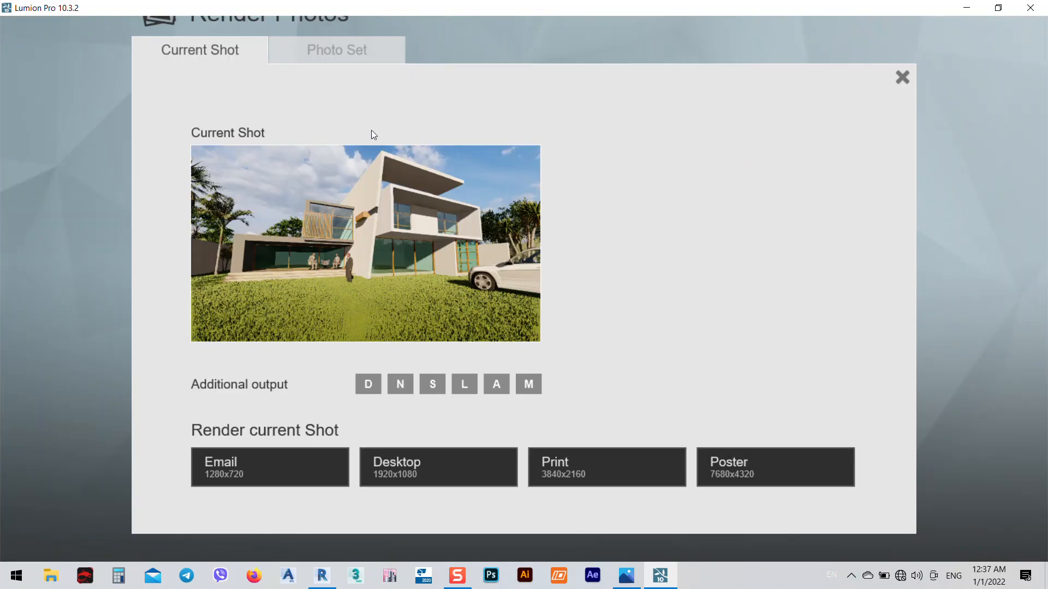
{"action": "left_click", "coordinate": [323, 45]}
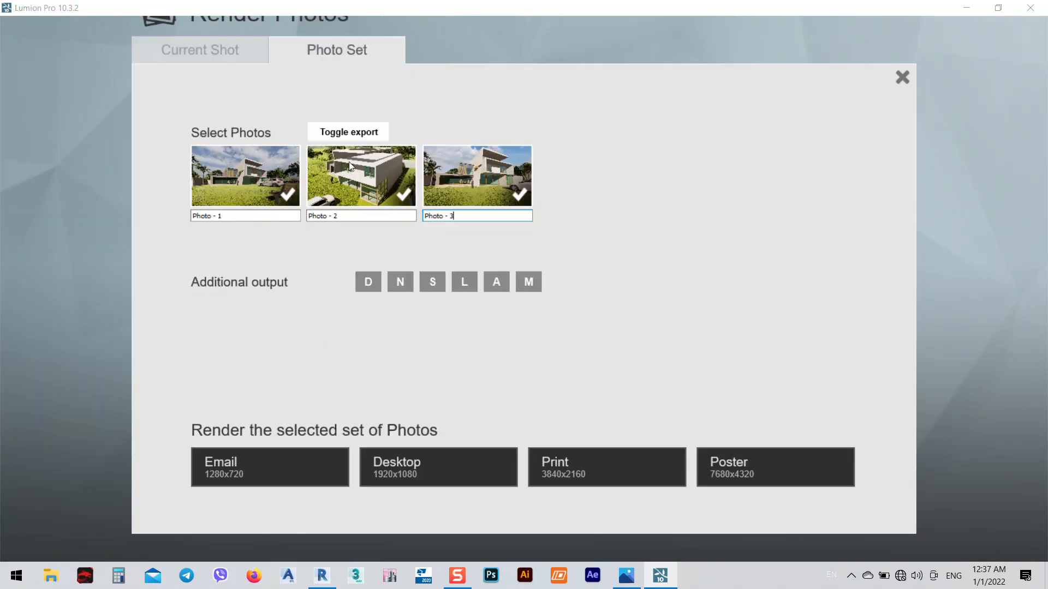
{"action": "left_click", "coordinate": [590, 471]}
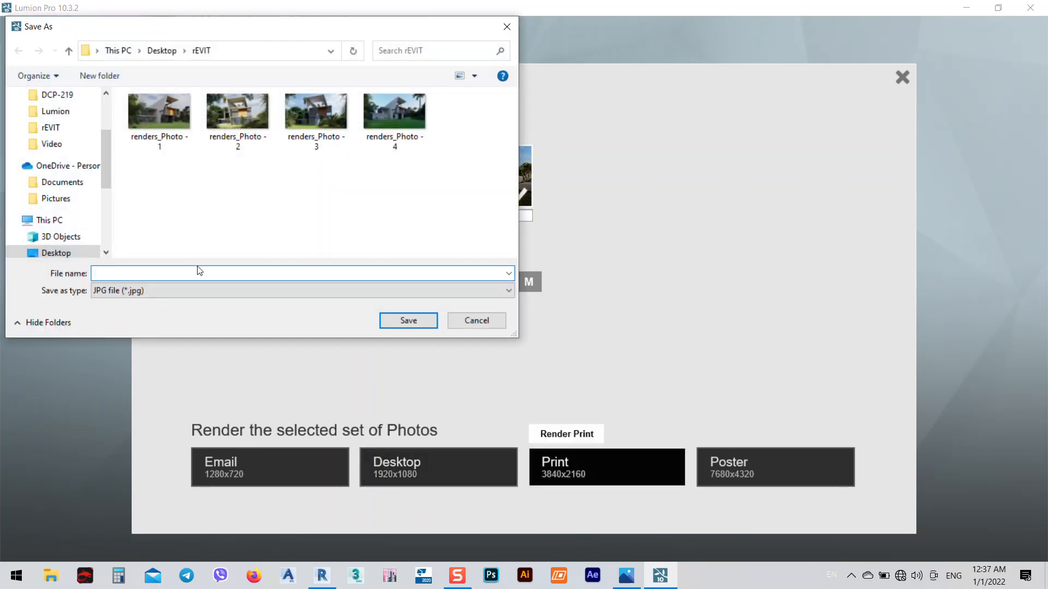
{"action": "type", "text": "Villa"}
{"action": "left_click", "coordinate": [407, 322]}
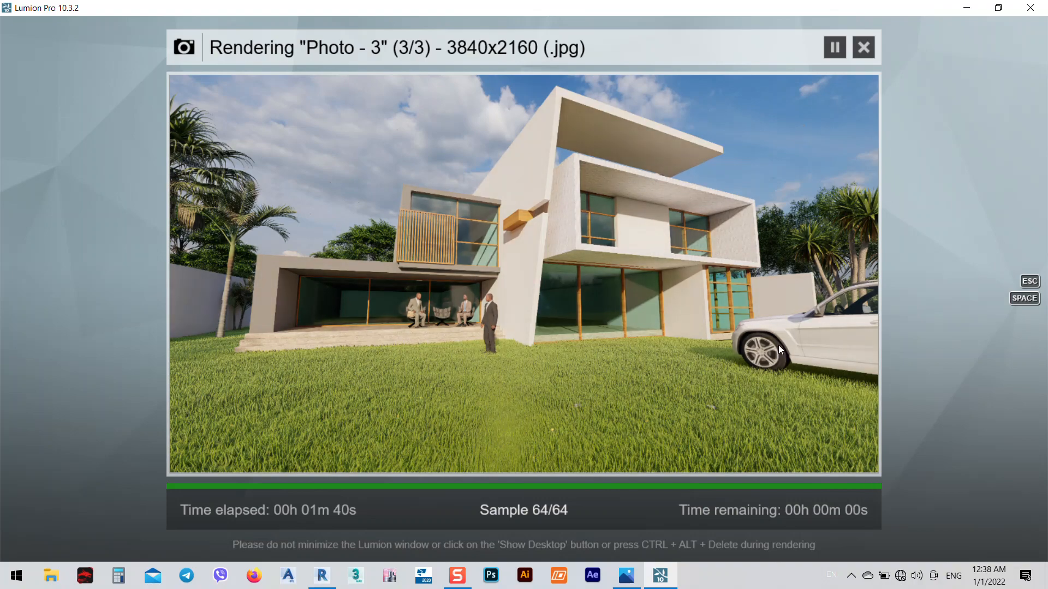
- Open the render output folder and examine the three finished Villa images in the photo viewer
{"action": "left_click", "coordinate": [662, 451]}
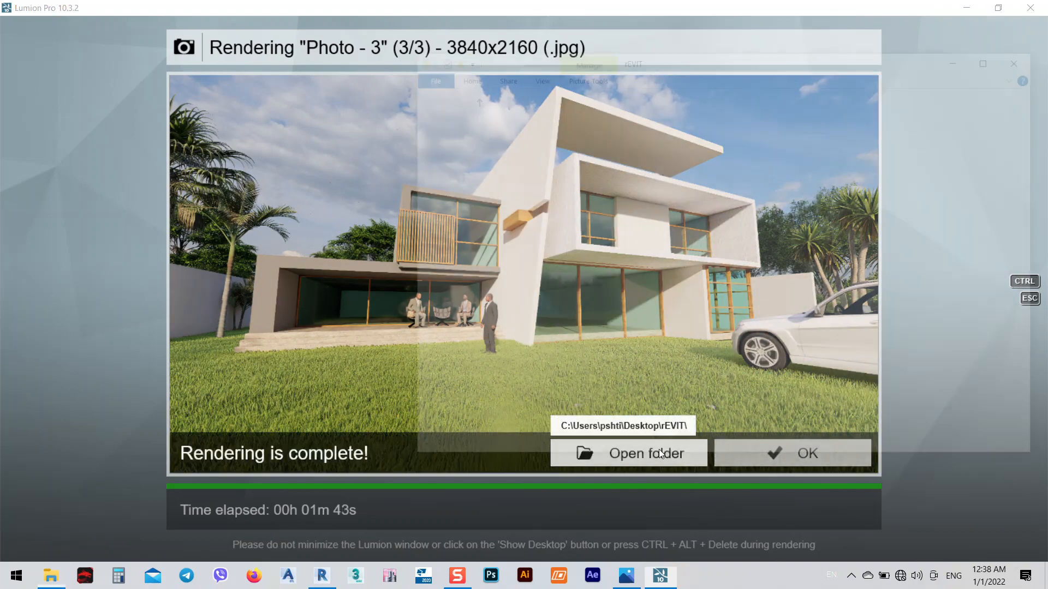
{"action": "double_click", "coordinate": [636, 352]}
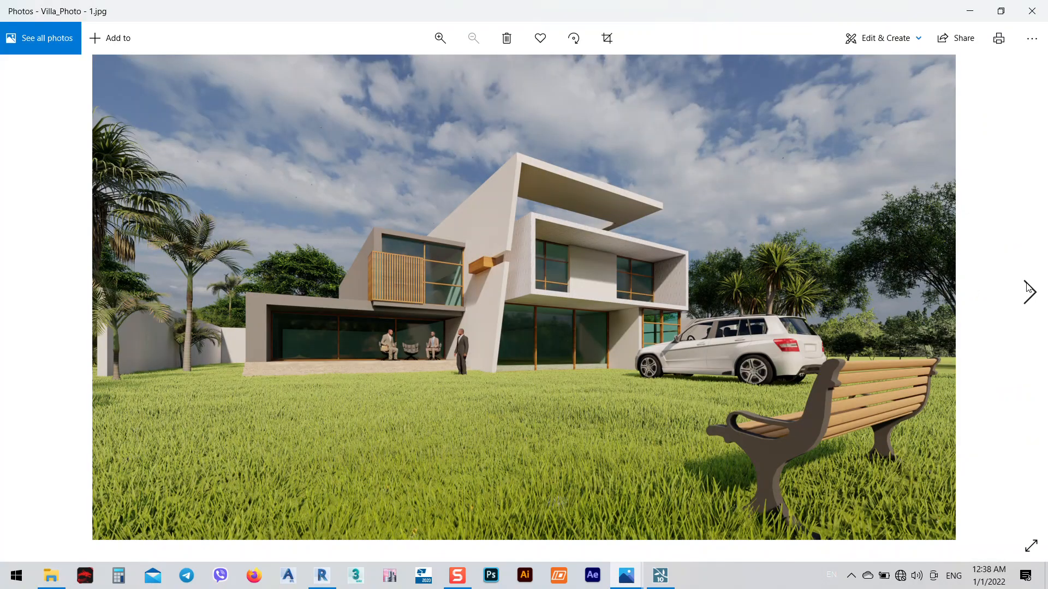
{"action": "left_click", "coordinate": [1028, 289]}
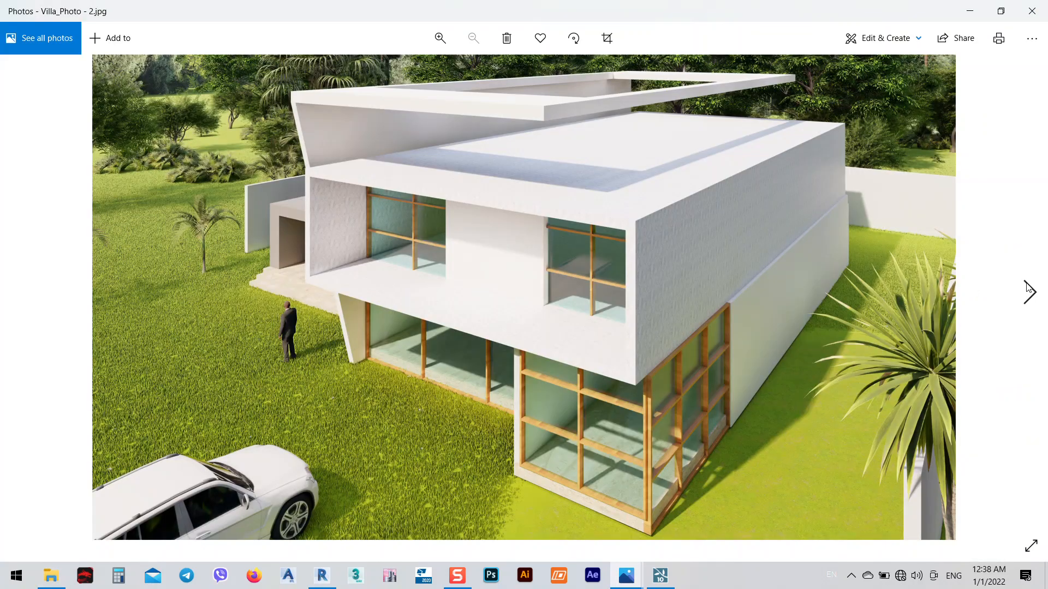
{"action": "left_click", "coordinate": [1028, 289]}
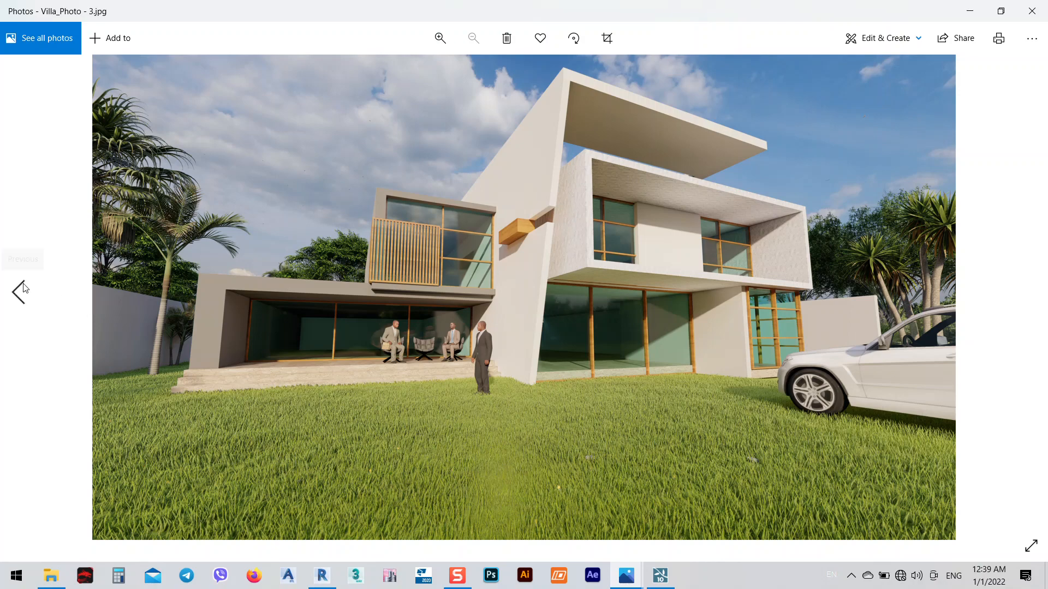
{"action": "left_click", "coordinate": [23, 288]}
{"action": "left_click", "coordinate": [23, 288]}
{"action": "left_click", "coordinate": [1032, 11]}
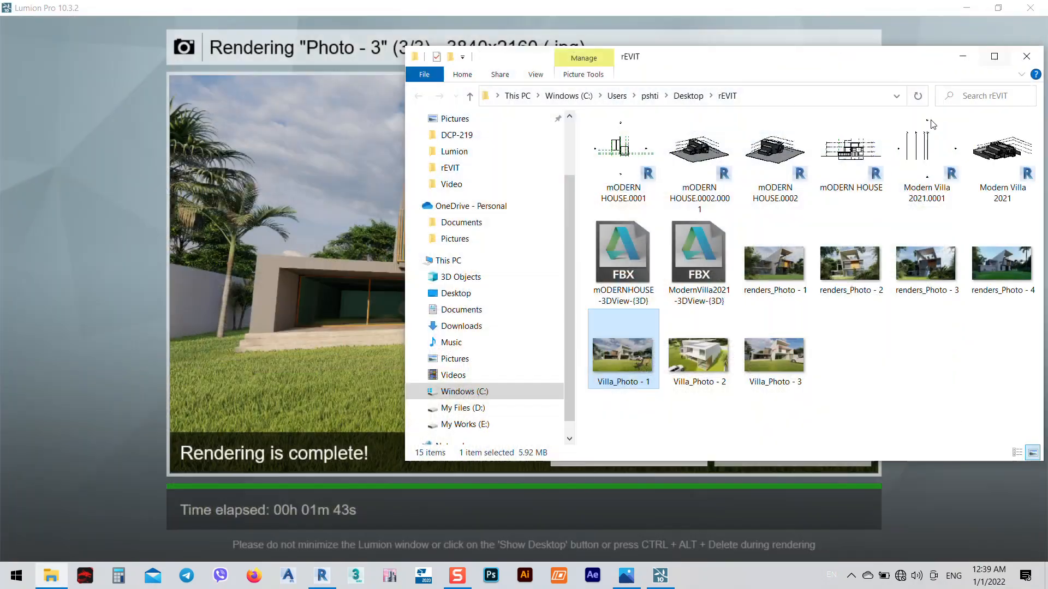
- Examine the earlier renders_Photo - 1, 2 and 3 images in the photo viewer, return to the first, and close the viewer
{"action": "double_click", "coordinate": [796, 270]}
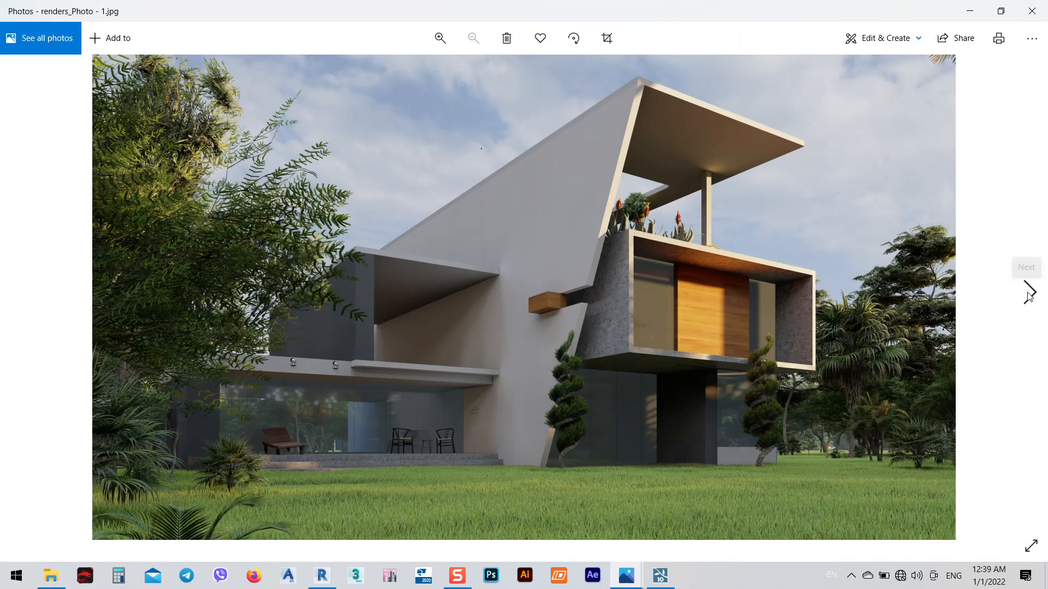
{"action": "left_click", "coordinate": [1029, 294]}
{"action": "left_click", "coordinate": [1029, 294]}
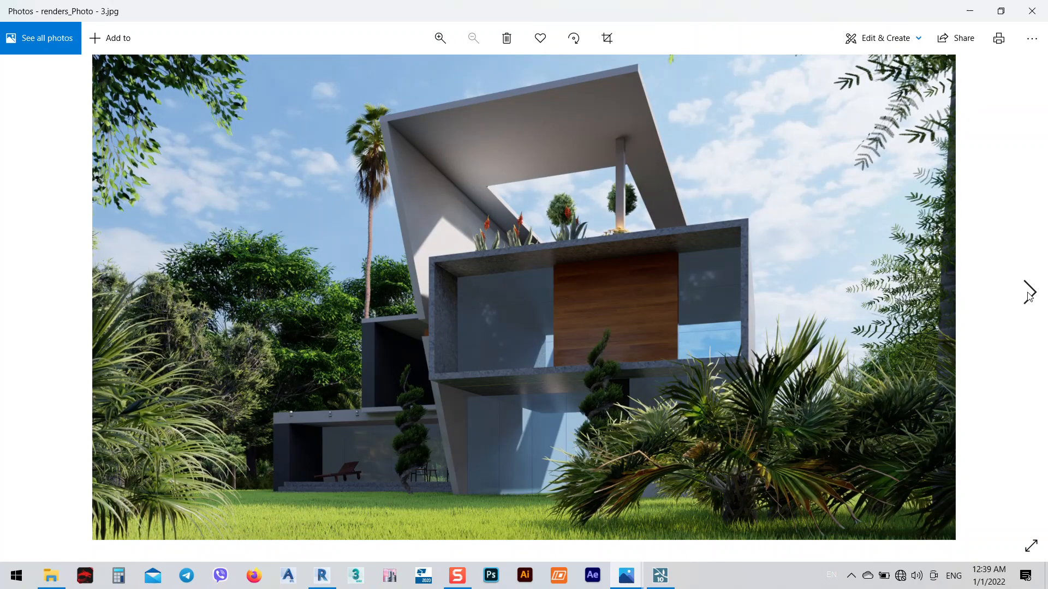
{"action": "left_click", "coordinate": [31, 295]}
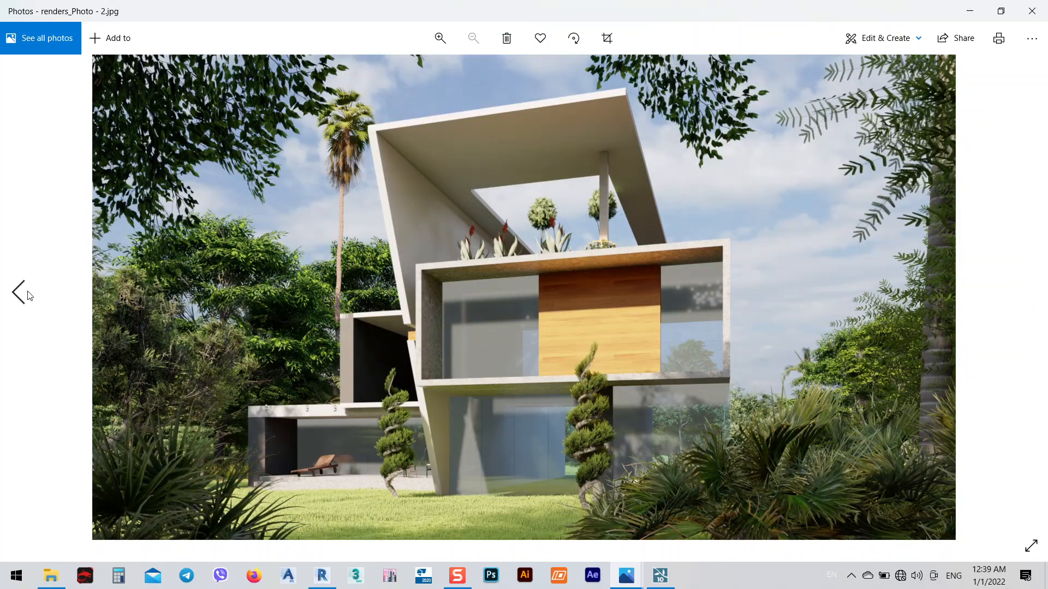
{"action": "left_click", "coordinate": [30, 295]}
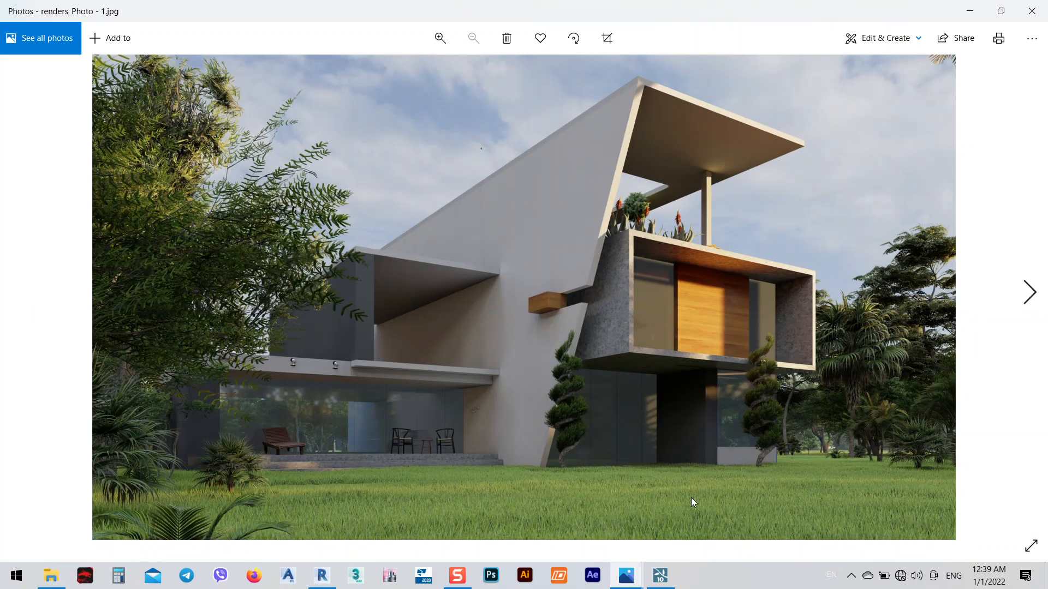
{"action": "left_click", "coordinate": [1043, 16]}
- Open Villa_Photo - 1 from the rEVIT folder, compare it with Villa_Photo - 2, and return to Villa_Photo - 1
{"action": "left_click", "coordinate": [622, 368]}
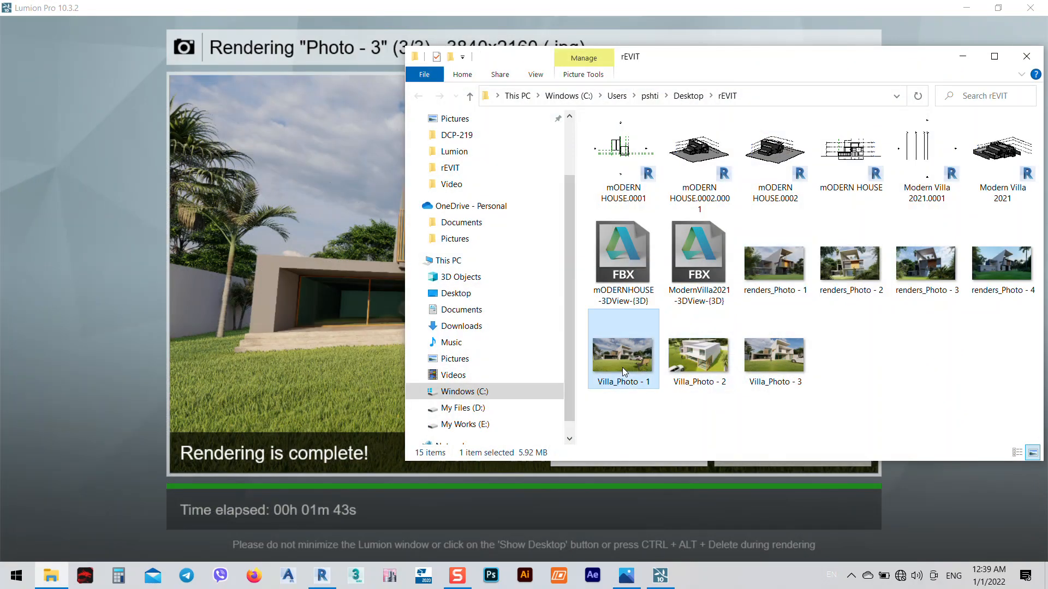
{"action": "double_click", "coordinate": [622, 367]}
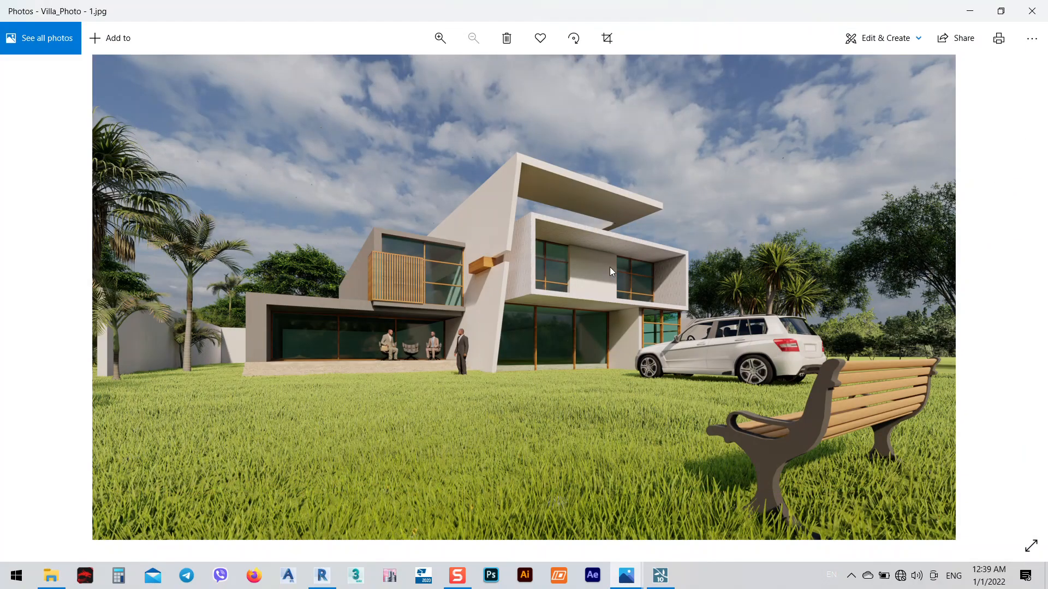
{"action": "left_click", "coordinate": [1030, 297]}
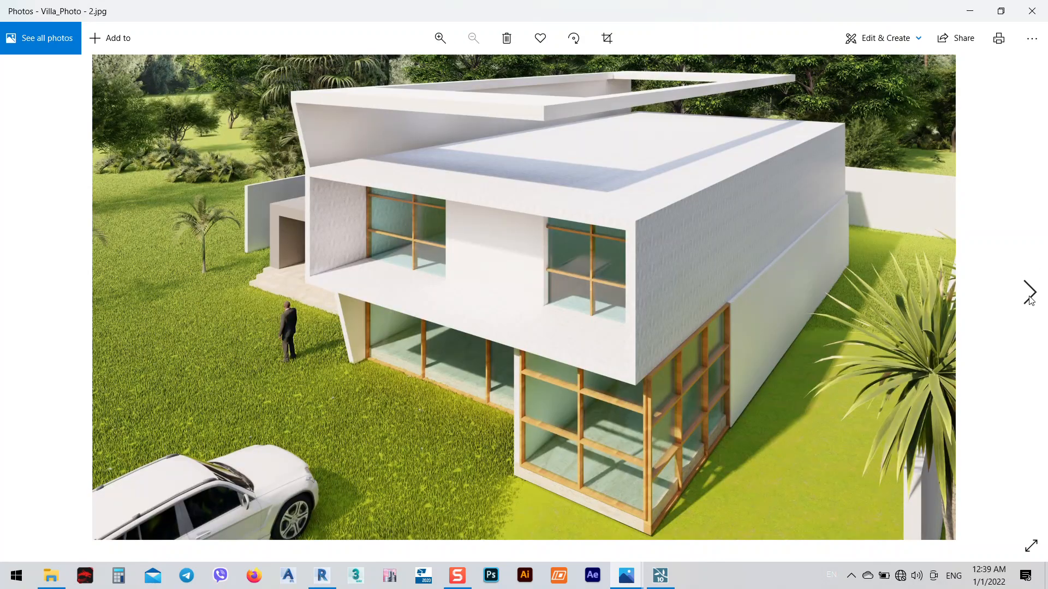
{"action": "left_click", "coordinate": [19, 294]}
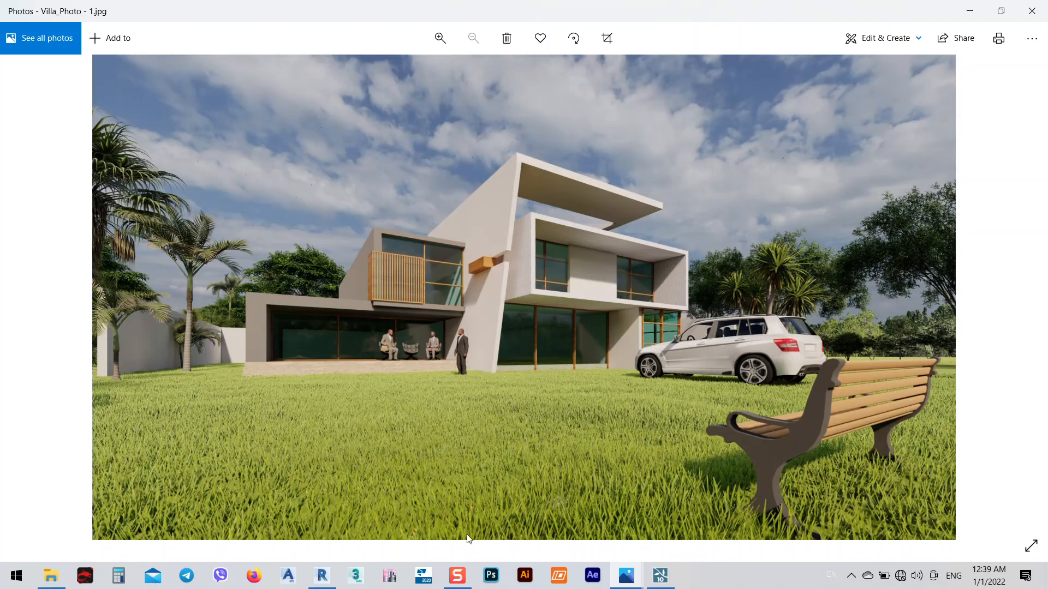